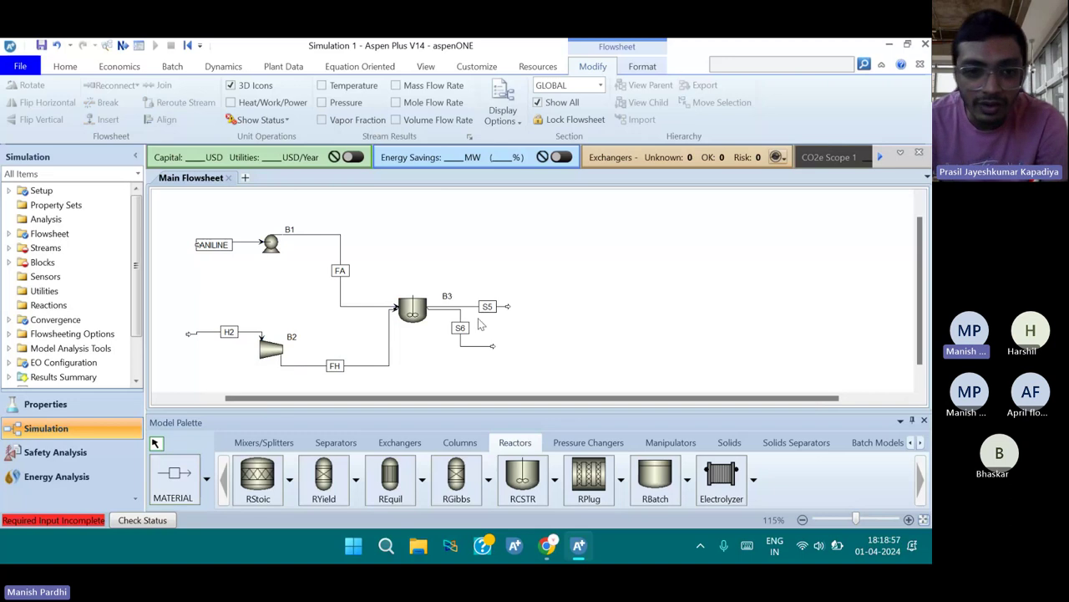
Rename outlet streams S5 and S6 to V and L
click(490, 310)
key(ctrl+m)
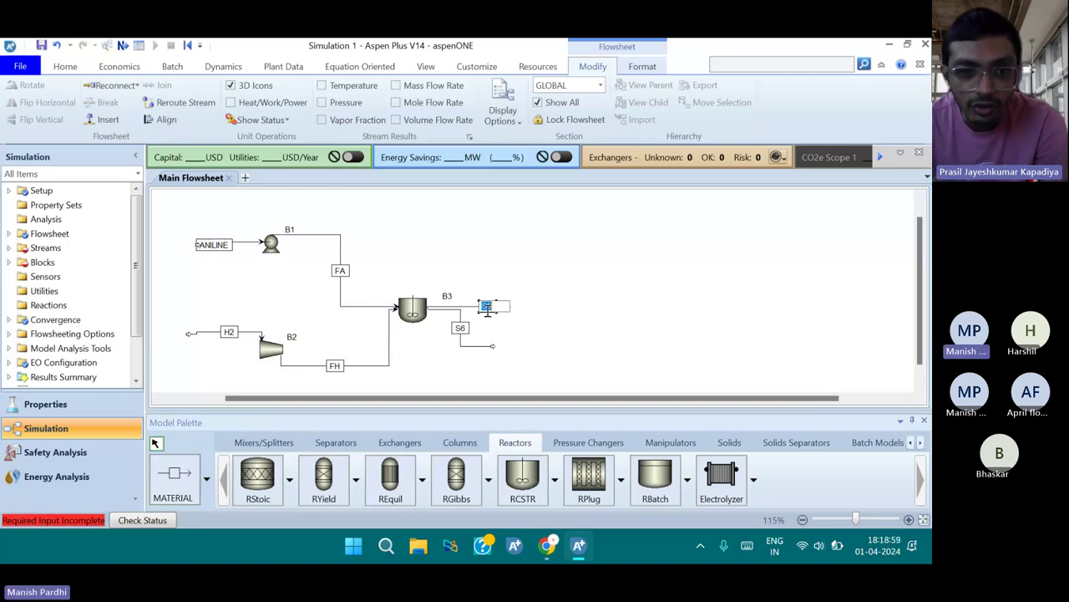
text(V)
key(Return)
click(462, 331)
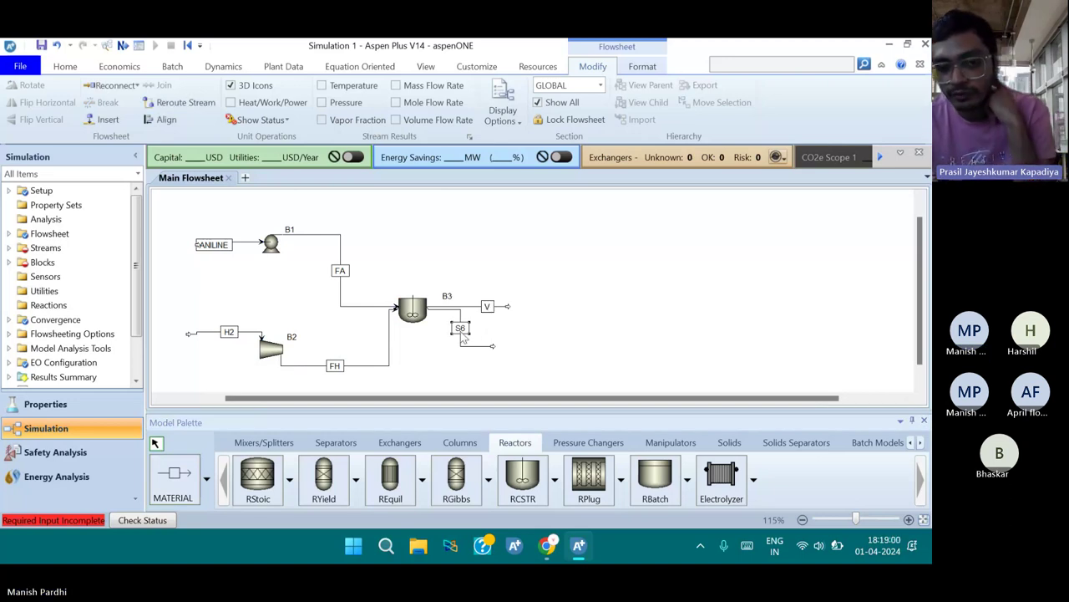
key(ctrl+m)
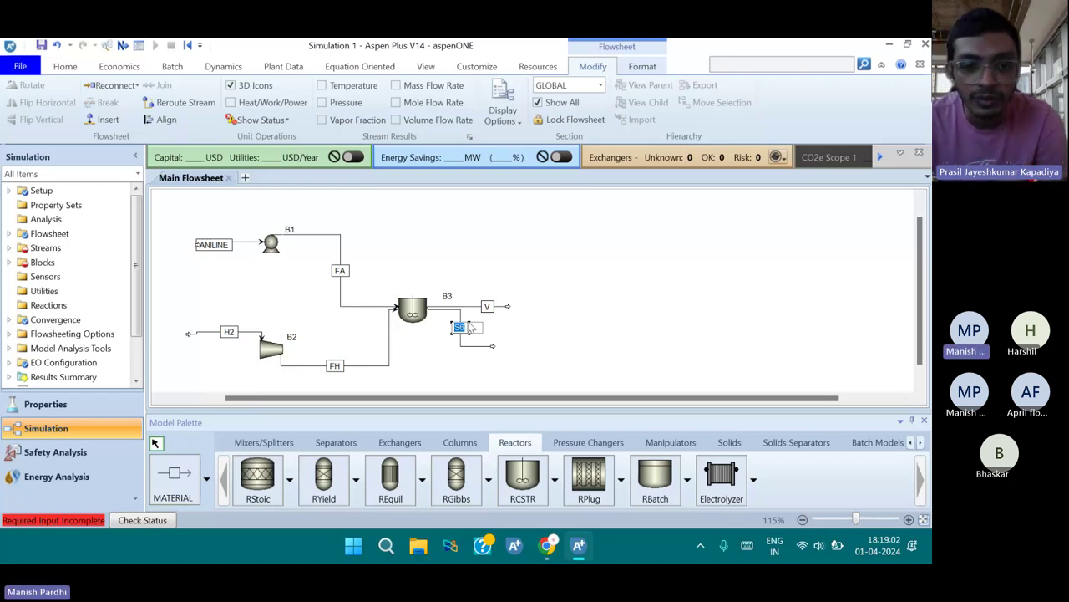
text(L)
key(Return)
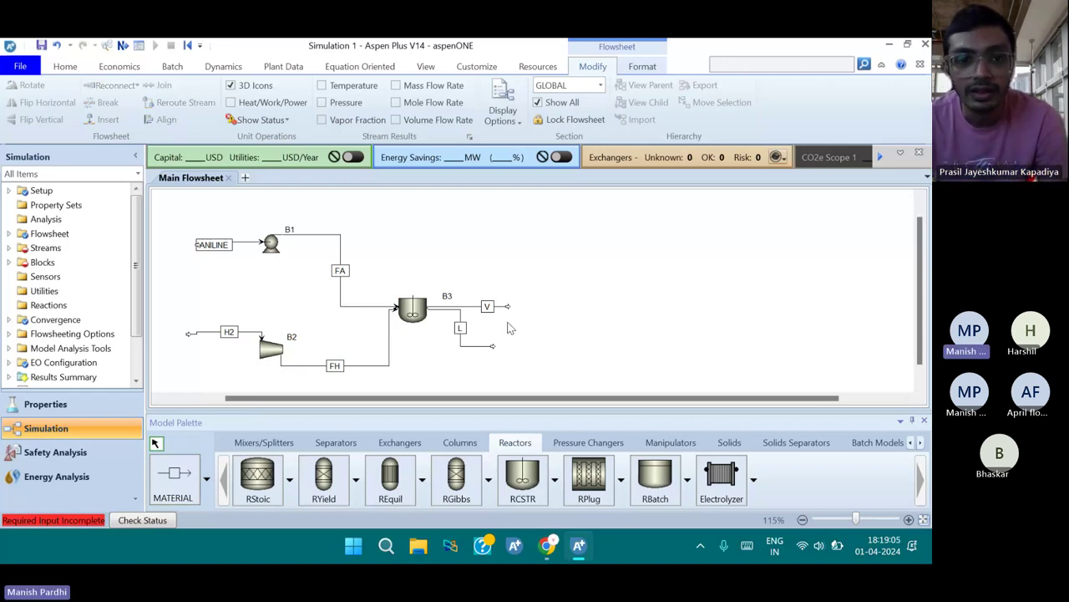
Rename reactor block B3 to CSTR and pump block B1 to PUMP
click(426, 325)
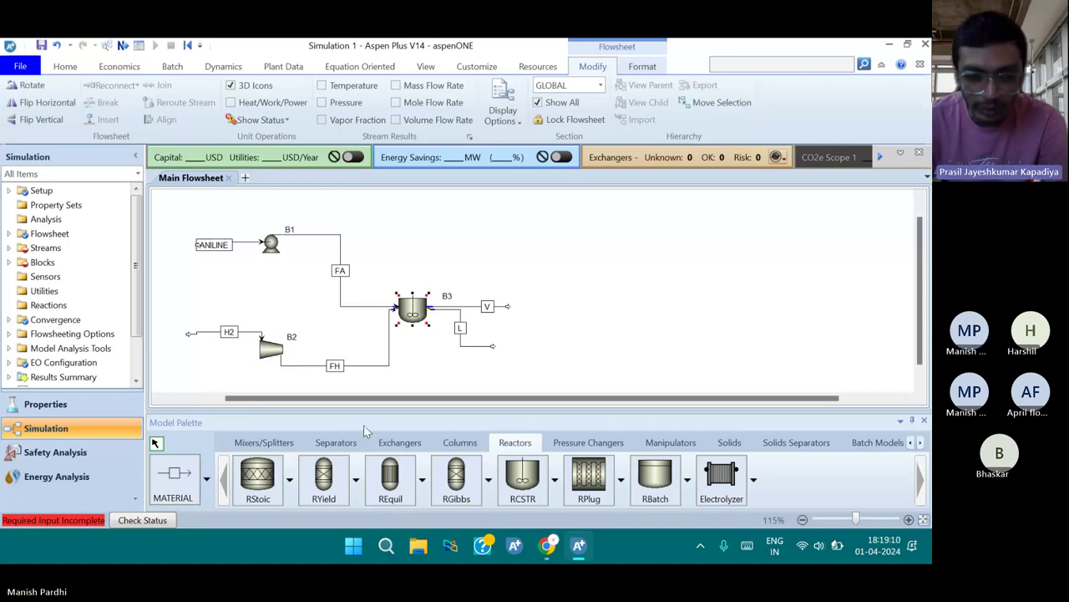
key(ctrl+m)
text(CS)
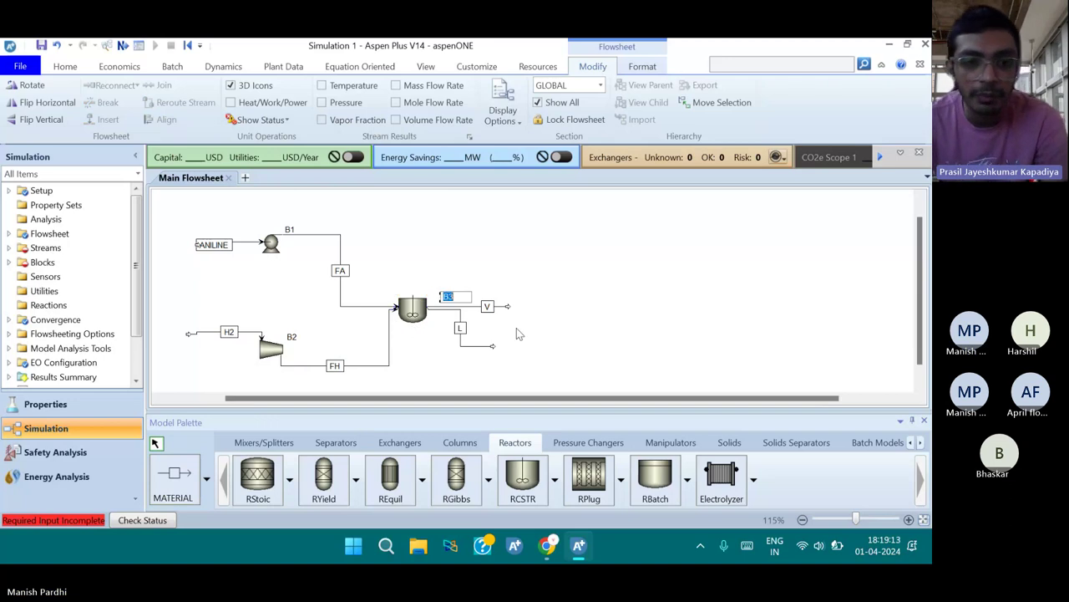
text(TR)
key(Return)
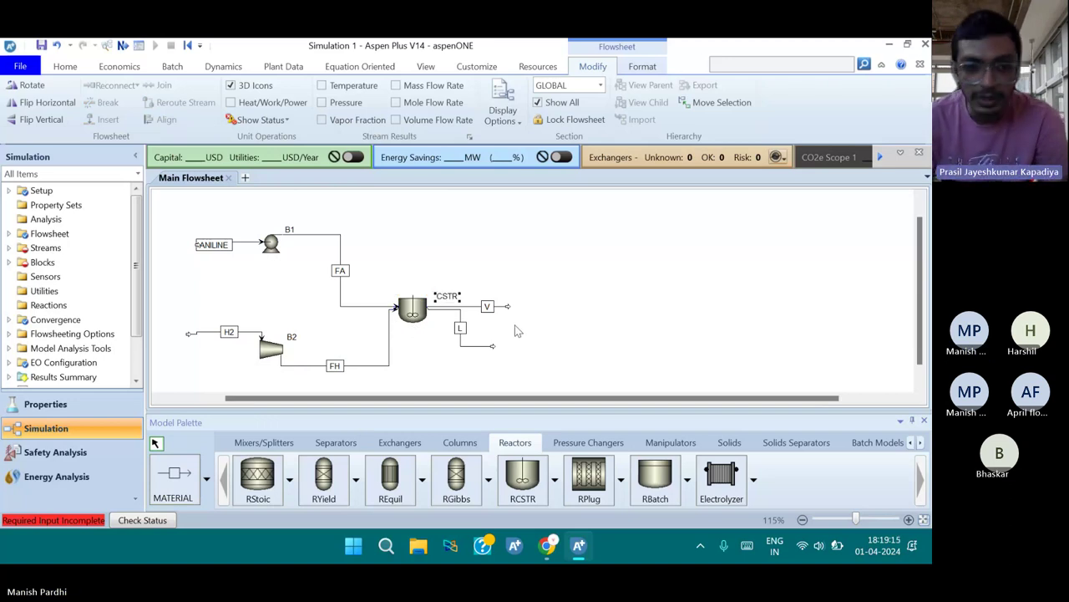
click(261, 243)
key(ctrl+m)
text(P)
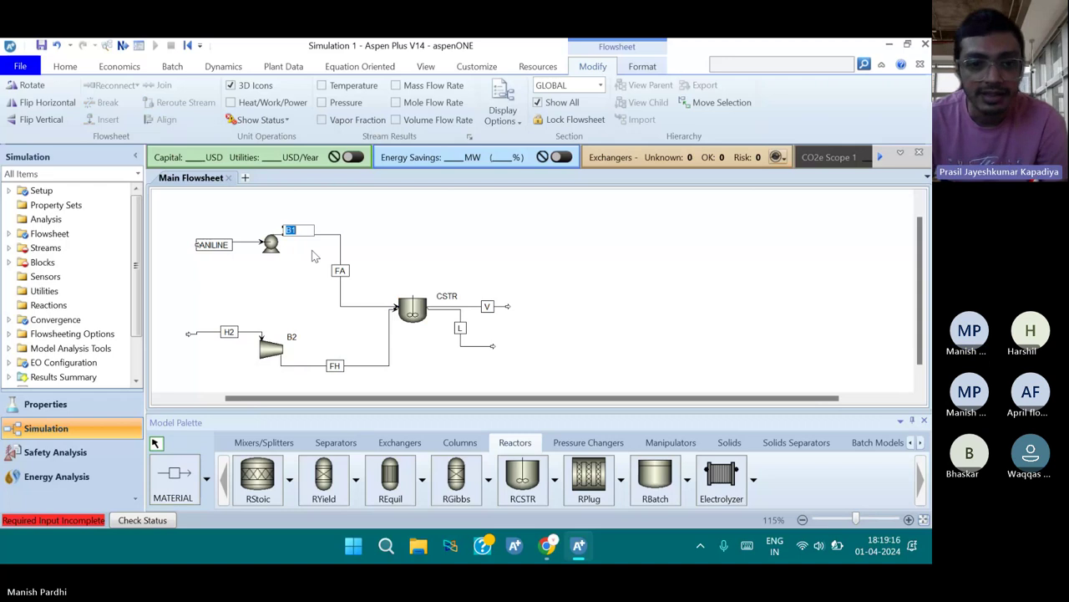
text(UMP)
key(Return)
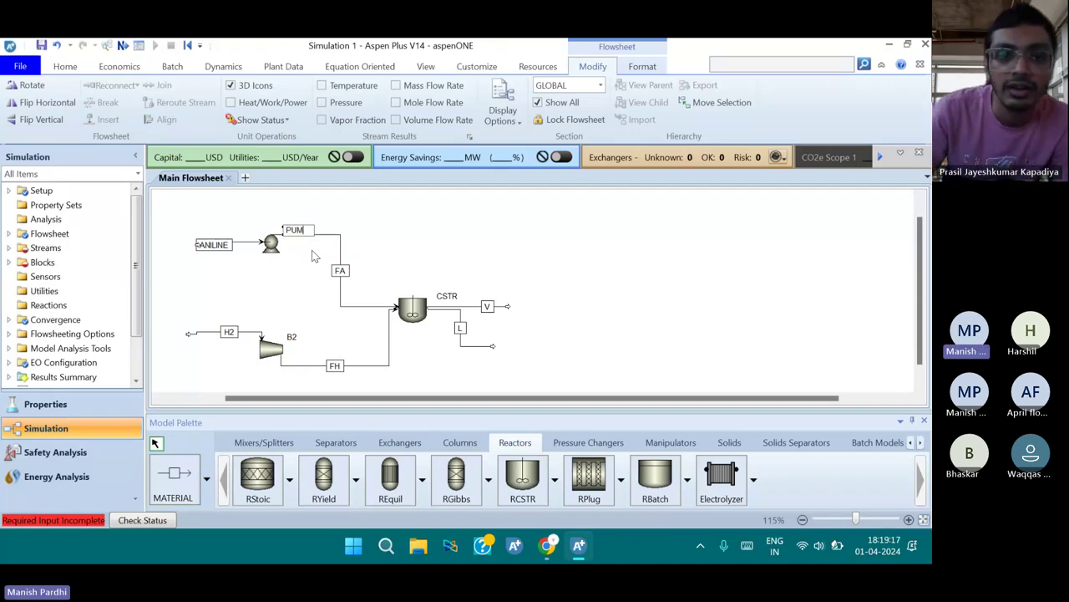
Rename compressor block B2 to COMP
click(291, 337)
key(ctrl+m)
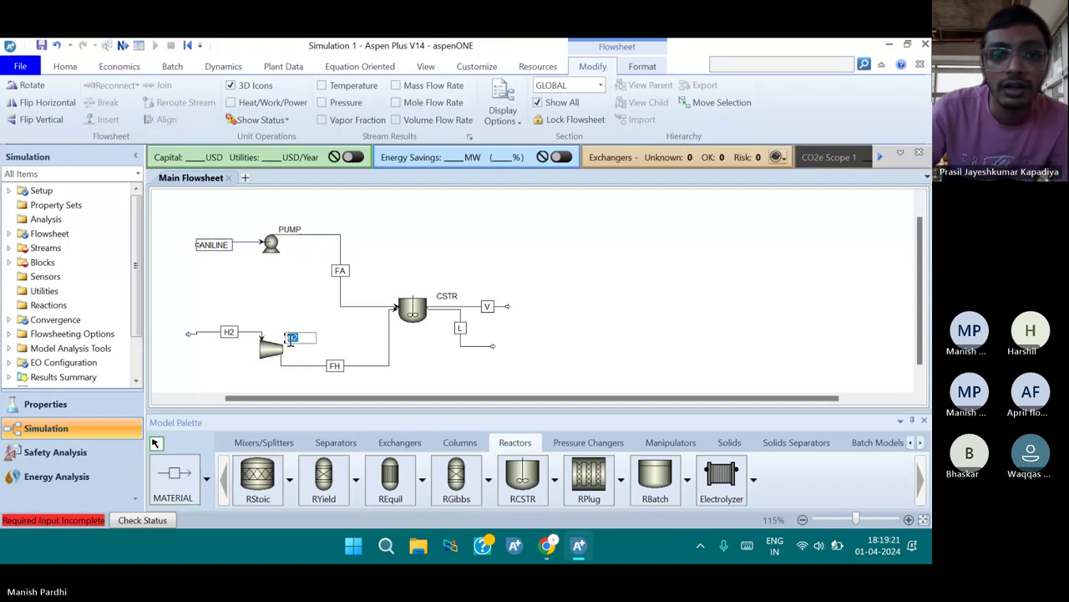
text(COMP)
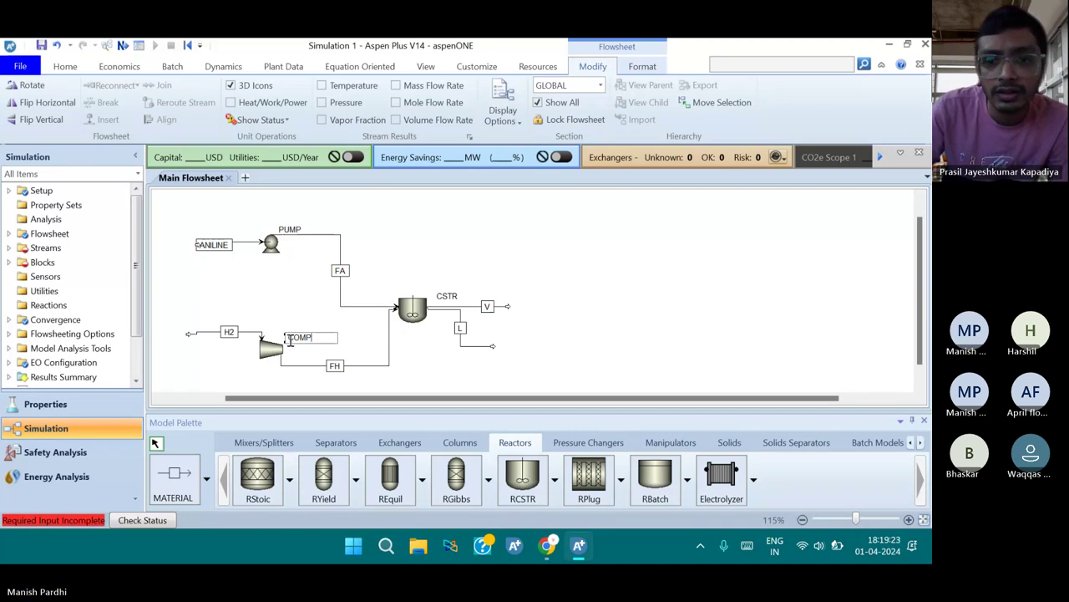
text(RESS)
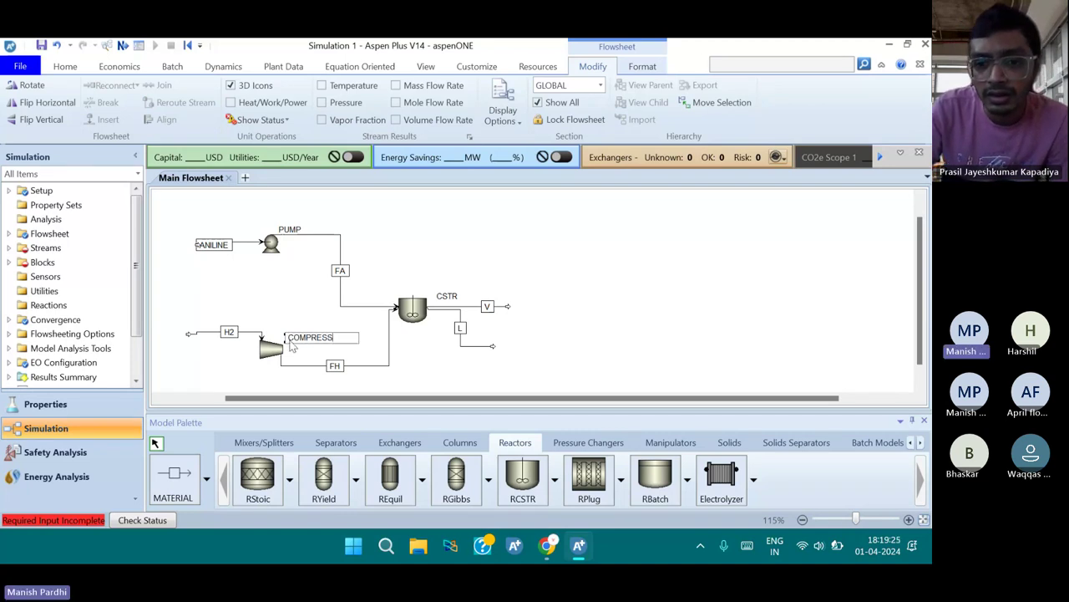
key(BackSpace)
key(BackSpace)
key(BackSpace)
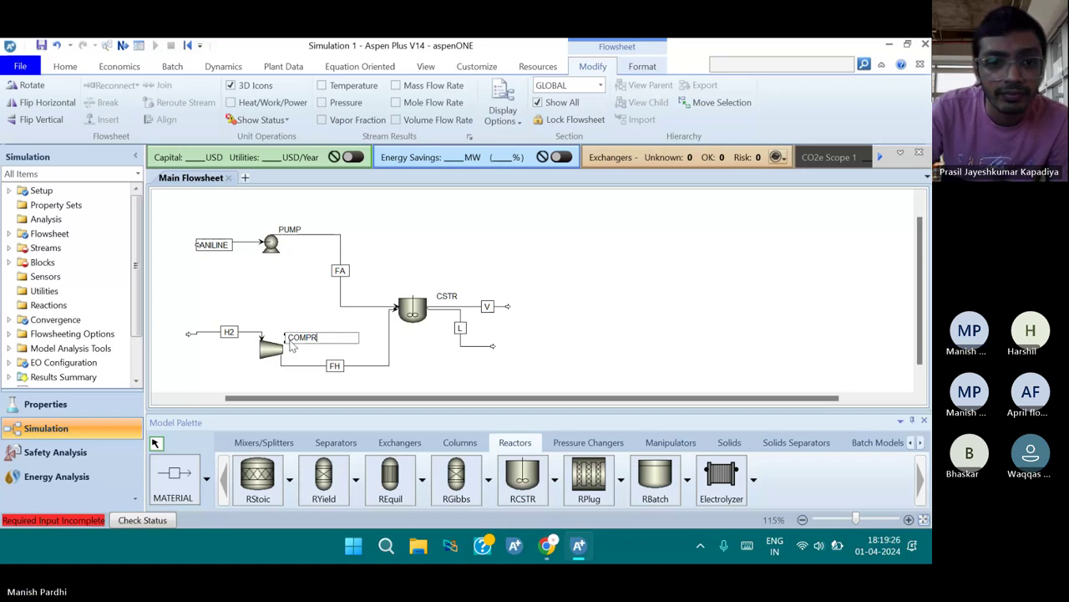
key(BackSpace)
key(Return)
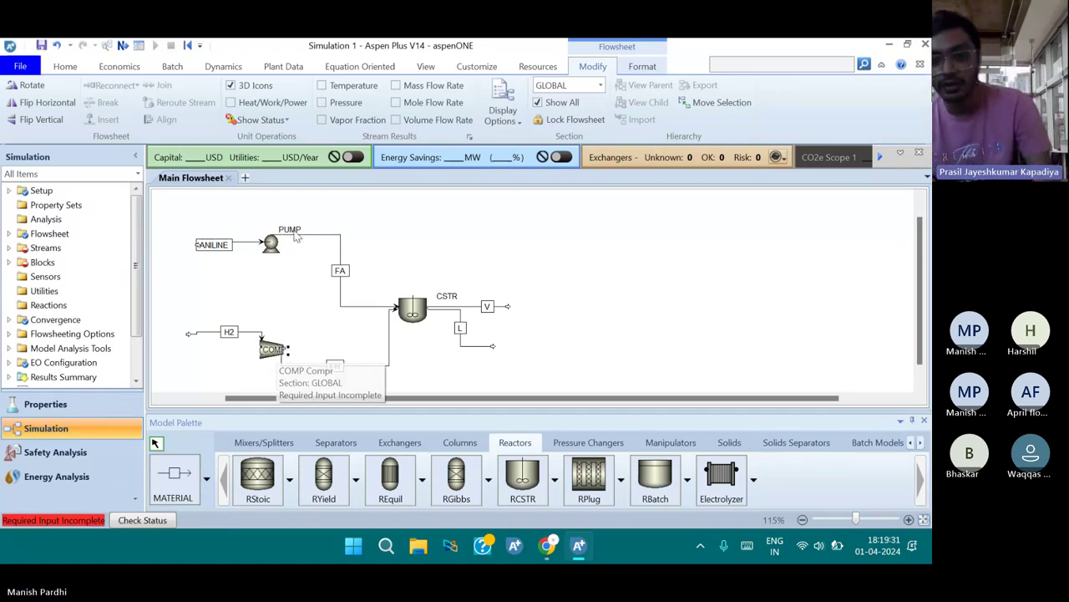
click(326, 326)
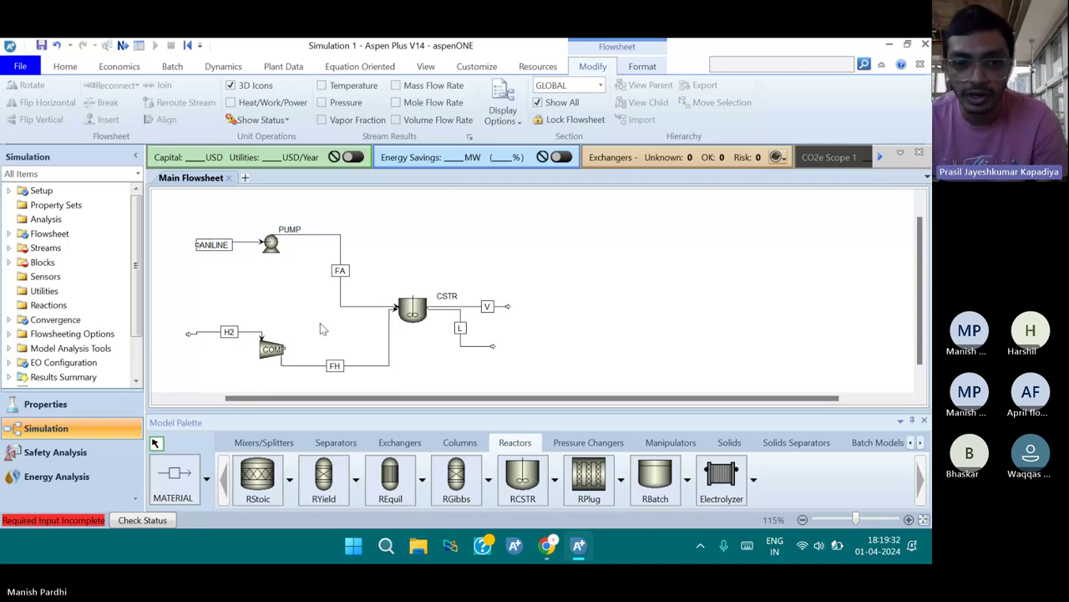
click(278, 354)
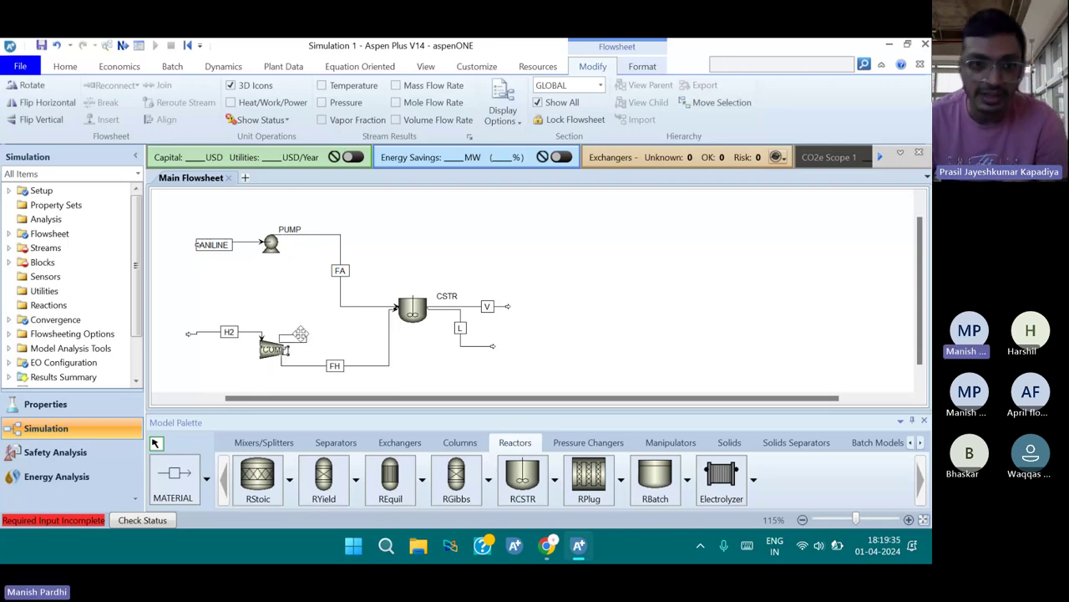
click(299, 335)
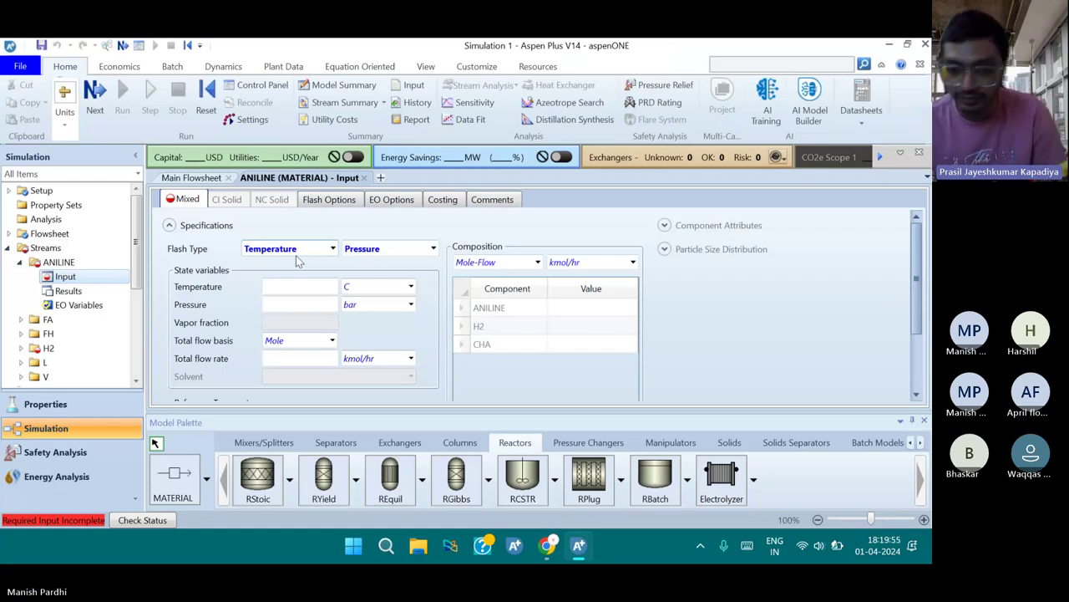
Set the ANILINE feed temperature to 95 F and pressure to 100 psia
click(311, 287)
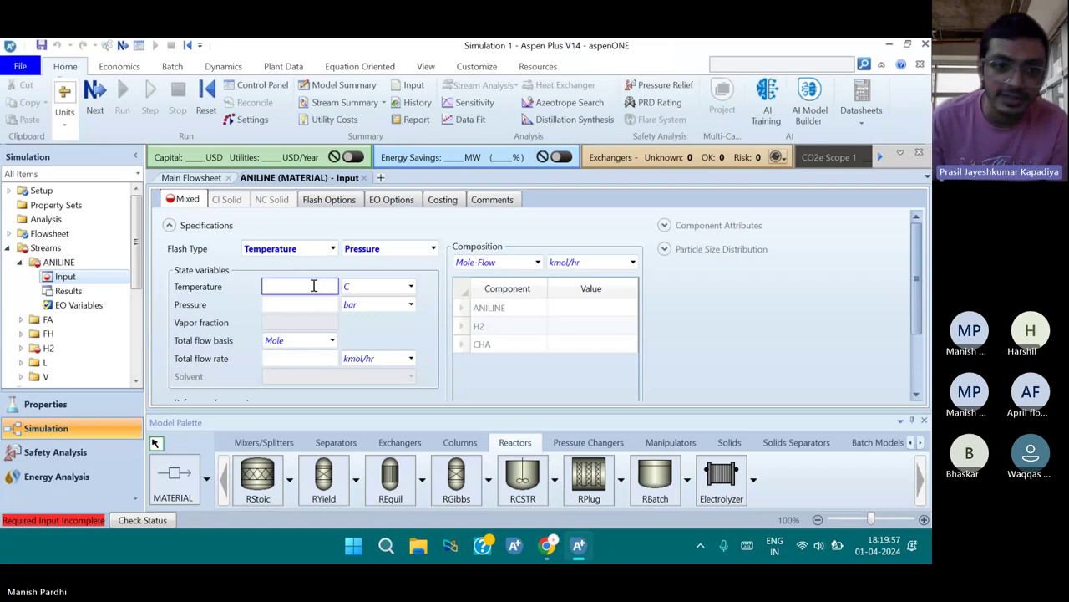
text(95)
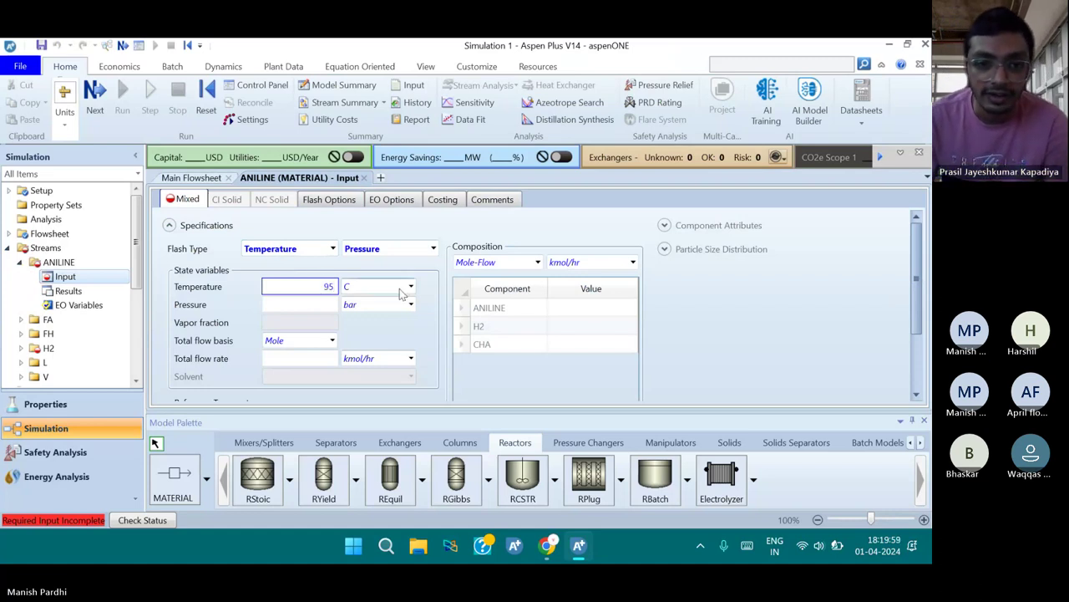
click(410, 287)
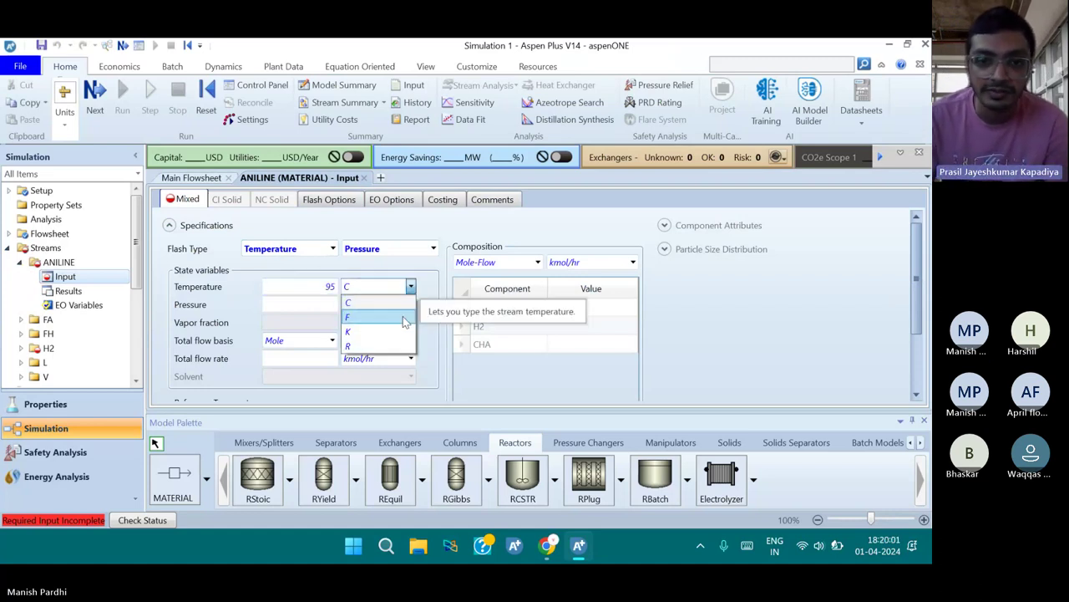
click(405, 323)
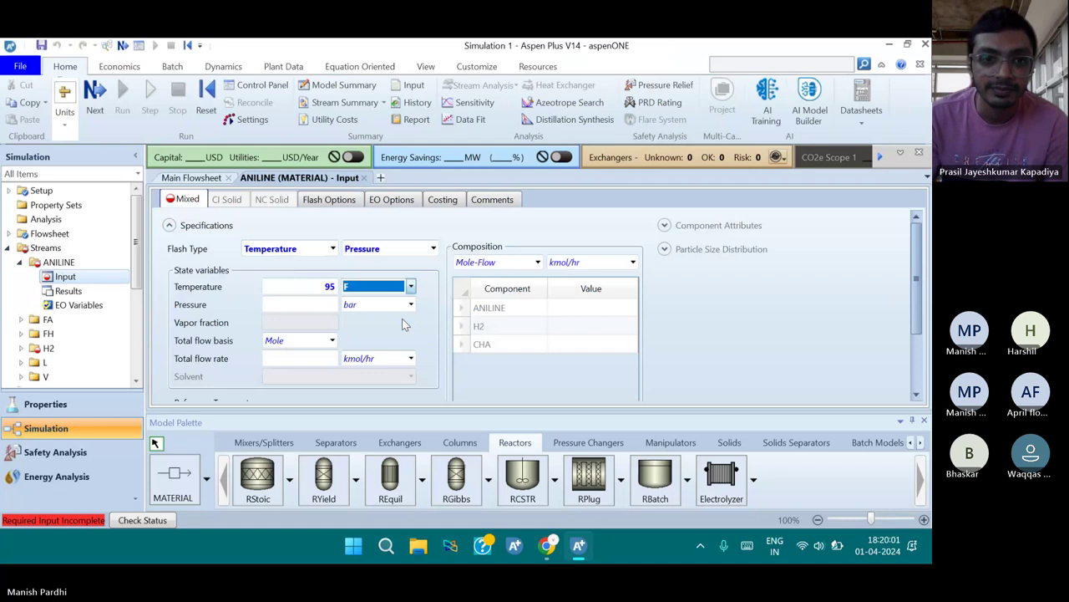
click(329, 308)
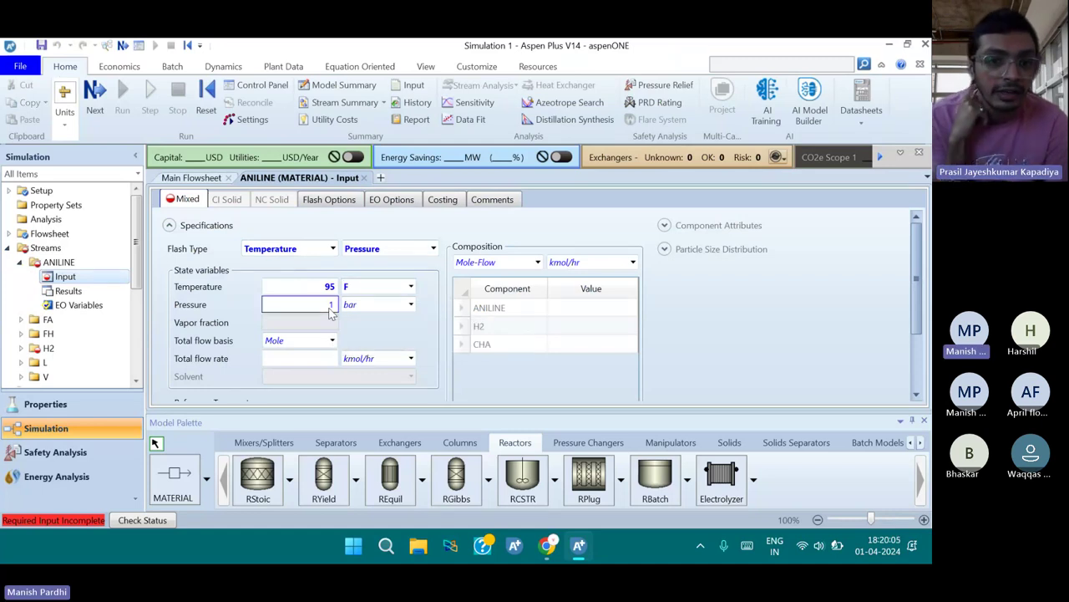
text(100)
click(361, 304)
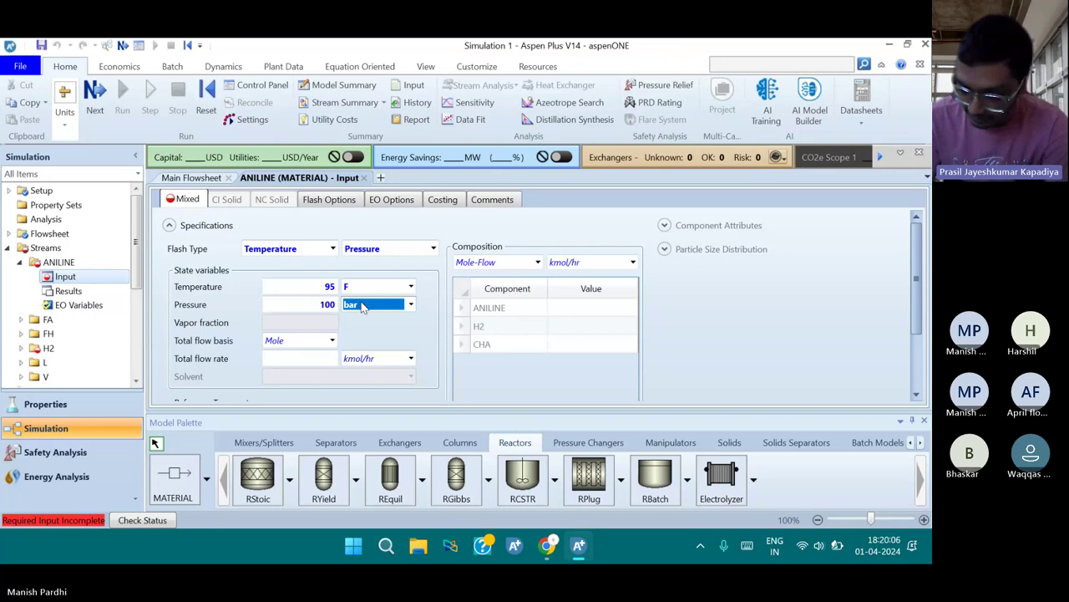
text(Pa)
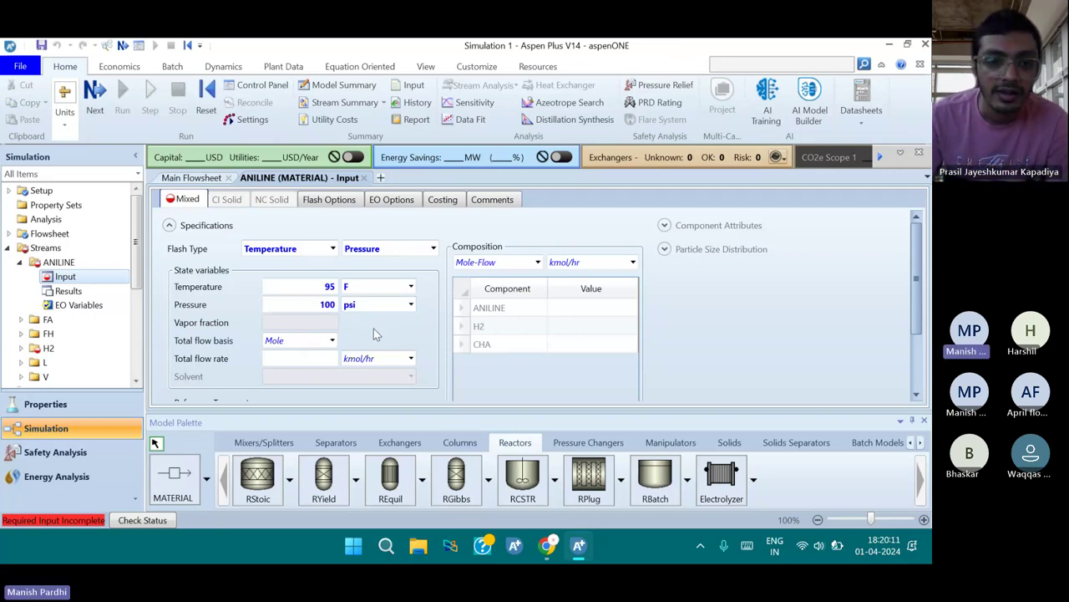
click(386, 306)
click(386, 306)
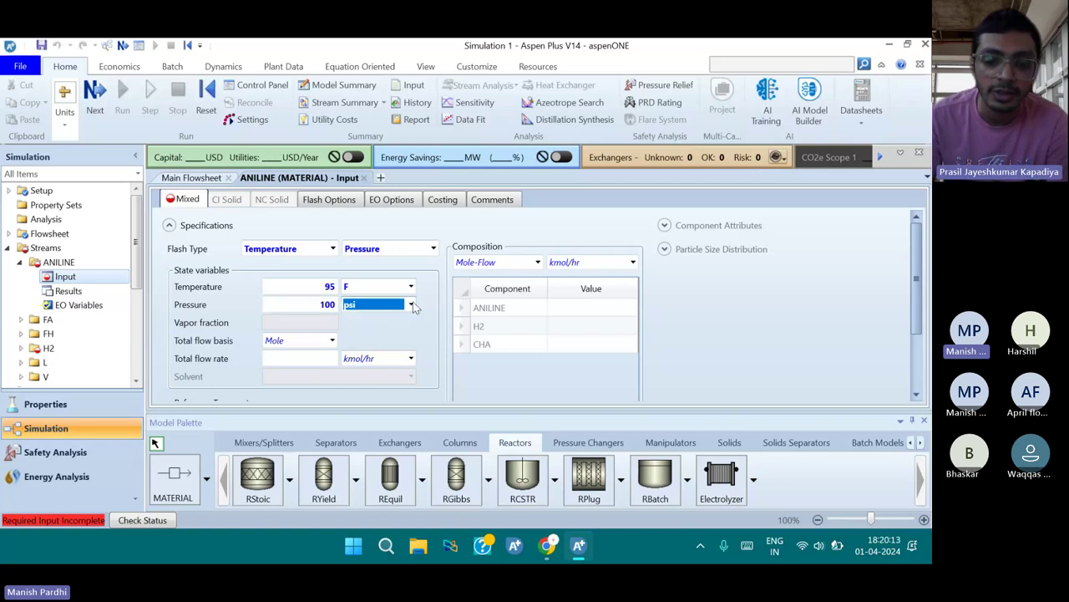
click(411, 305)
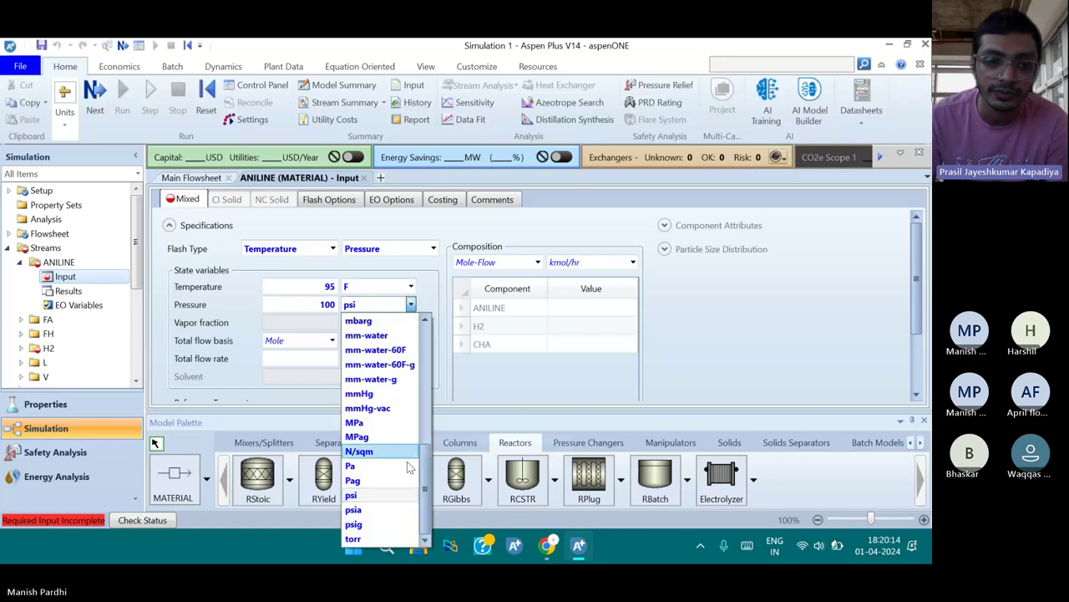
click(400, 510)
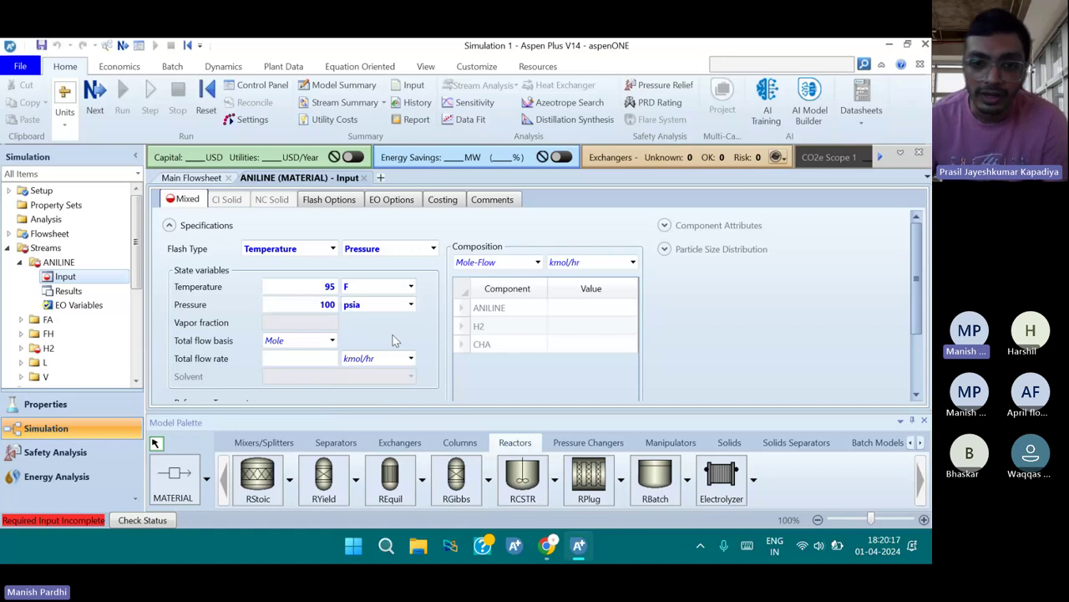
Set the ANILINE feed total mole flow to 150 lbmol/hr
click(333, 350)
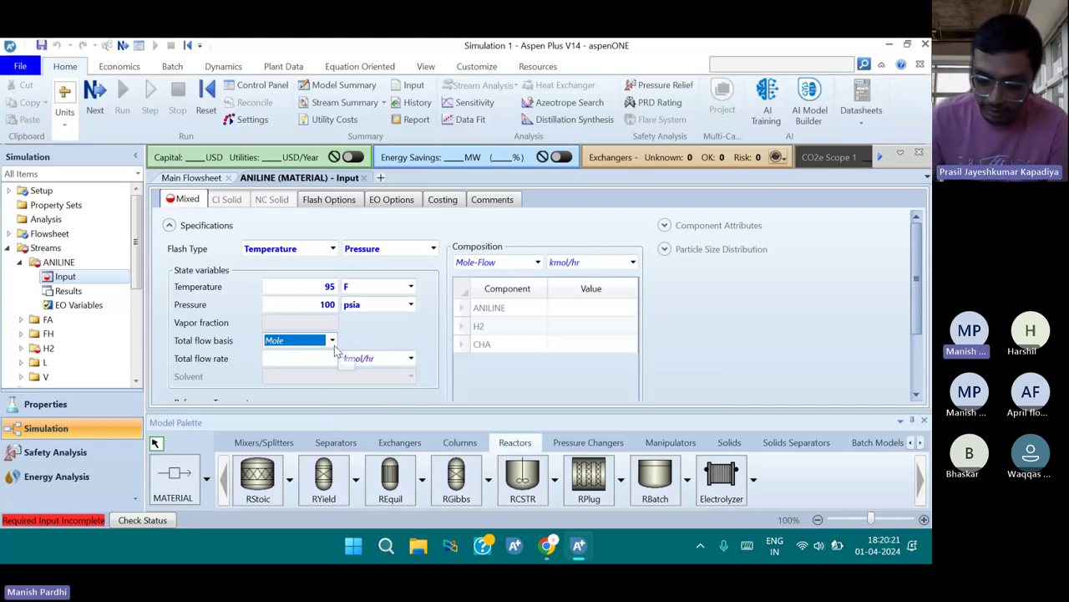
click(389, 360)
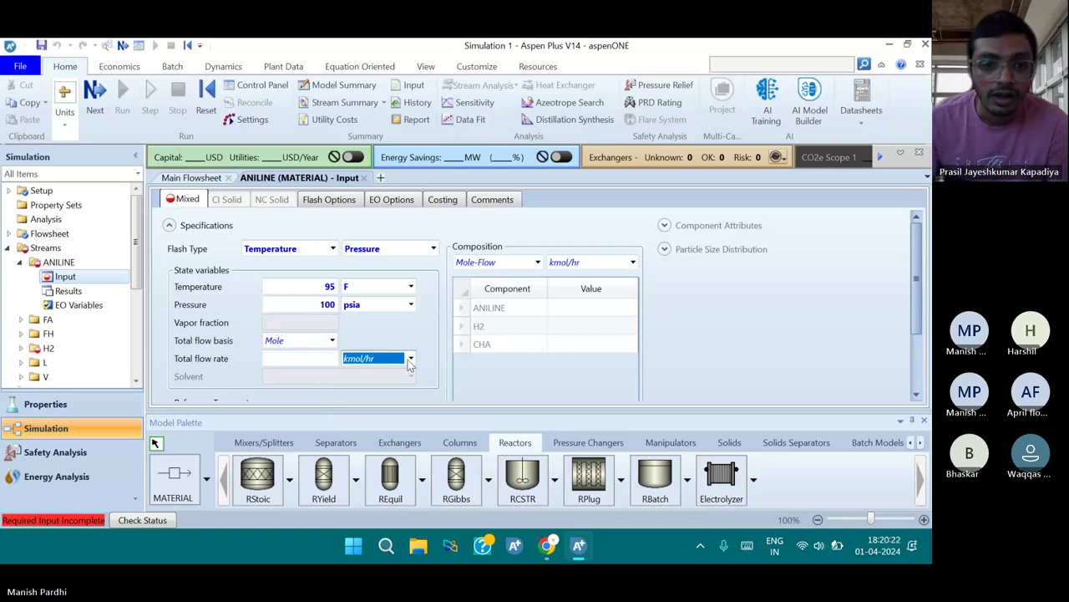
click(410, 359)
scroll(388, 338, down, 1)
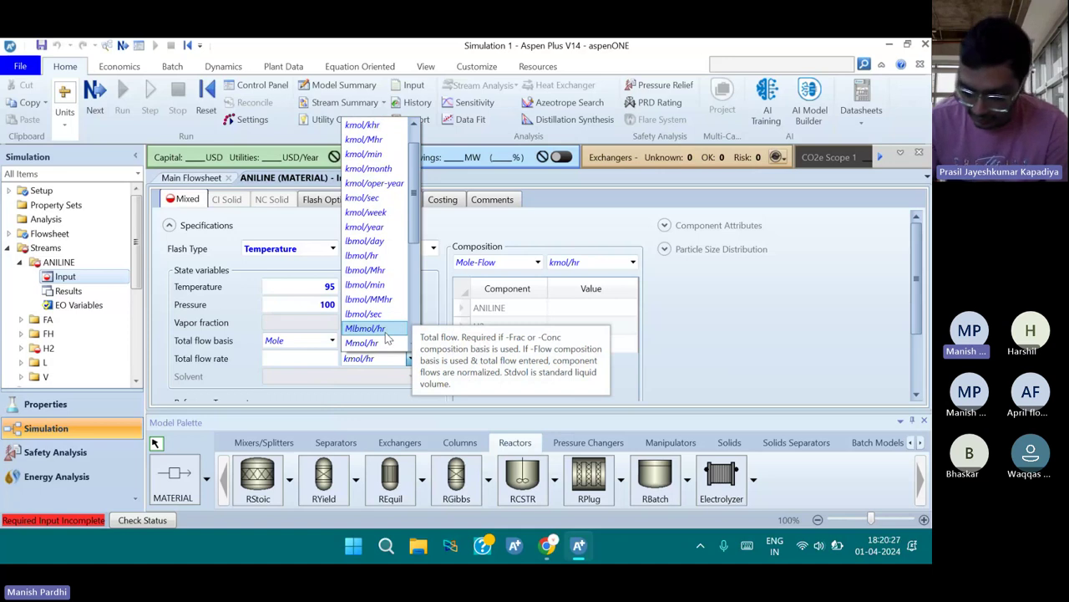
click(388, 257)
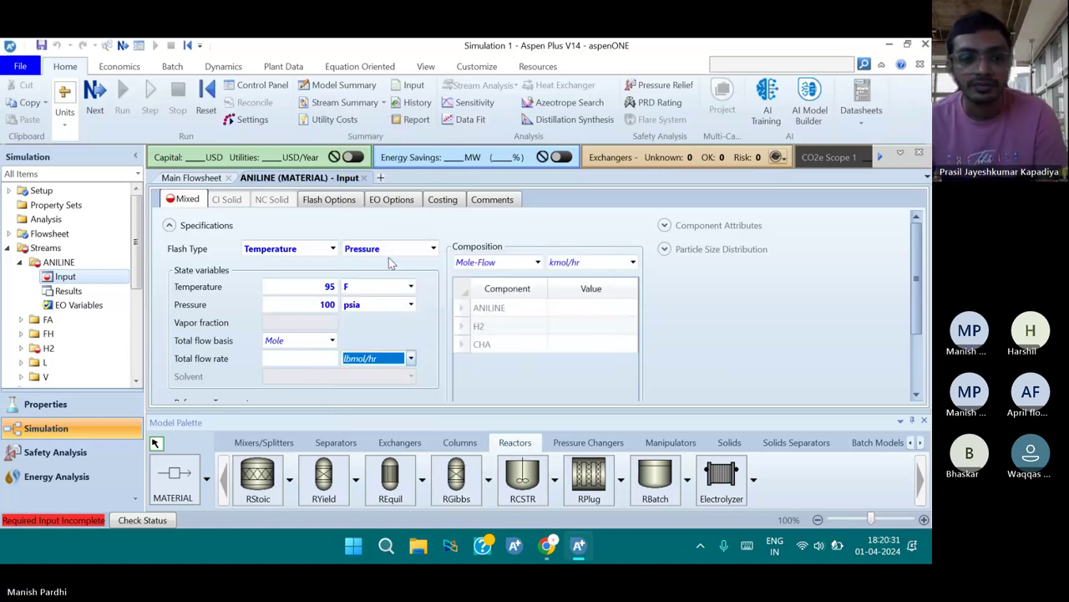
click(294, 363)
text(1)
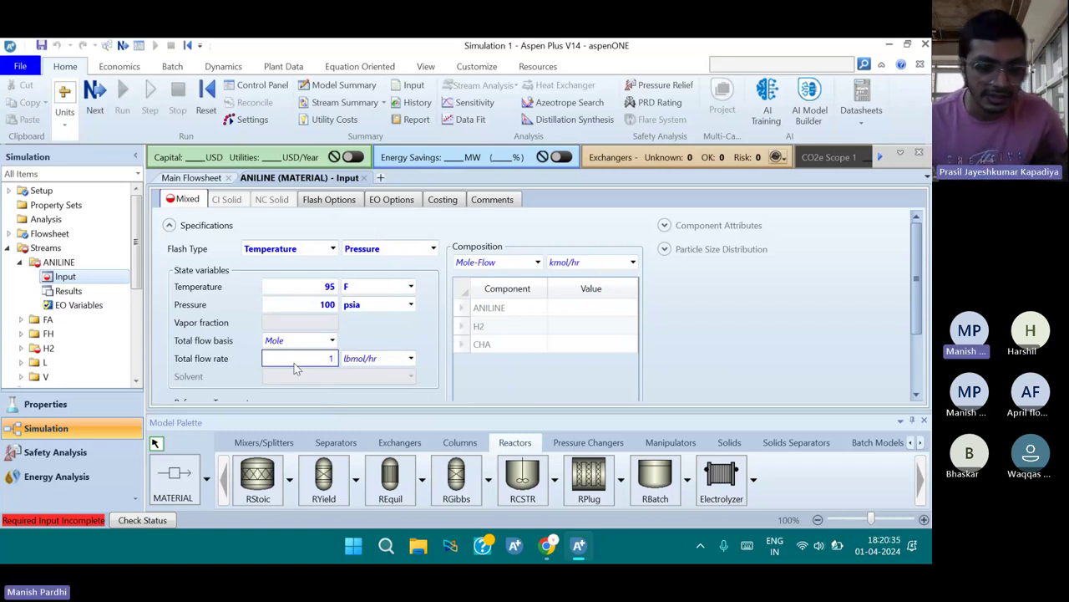
text(50)
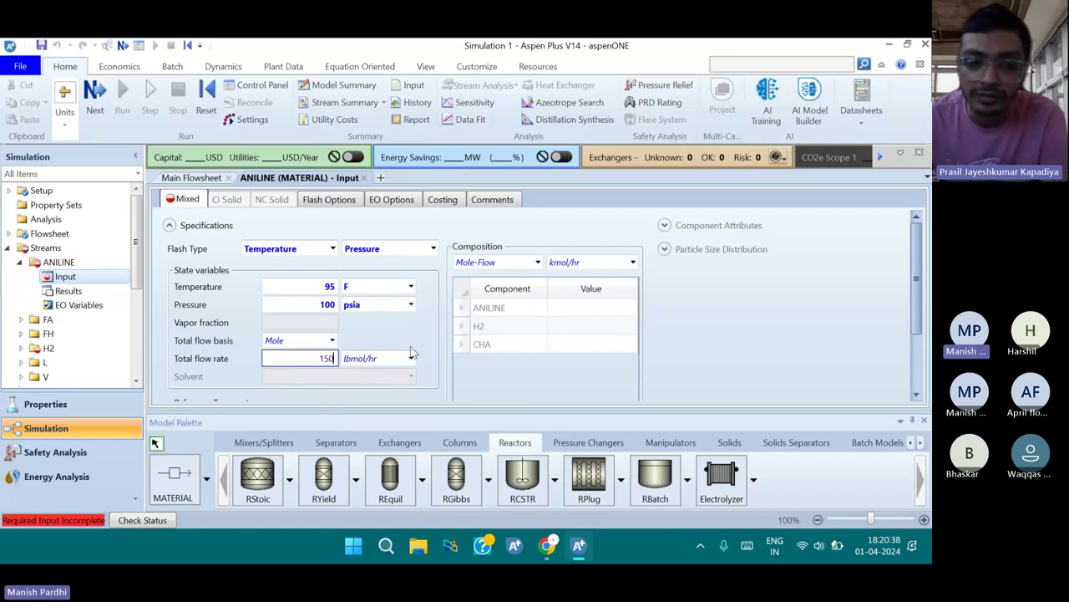
click(518, 306)
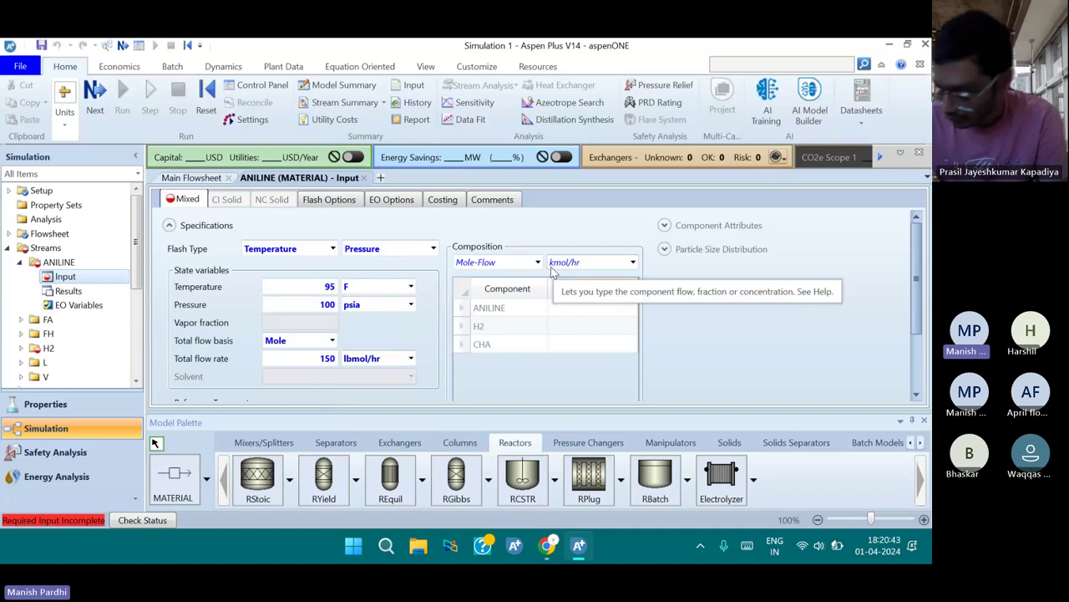
Specify the composition as Mole-Frac with ANILINE at 1
click(537, 262)
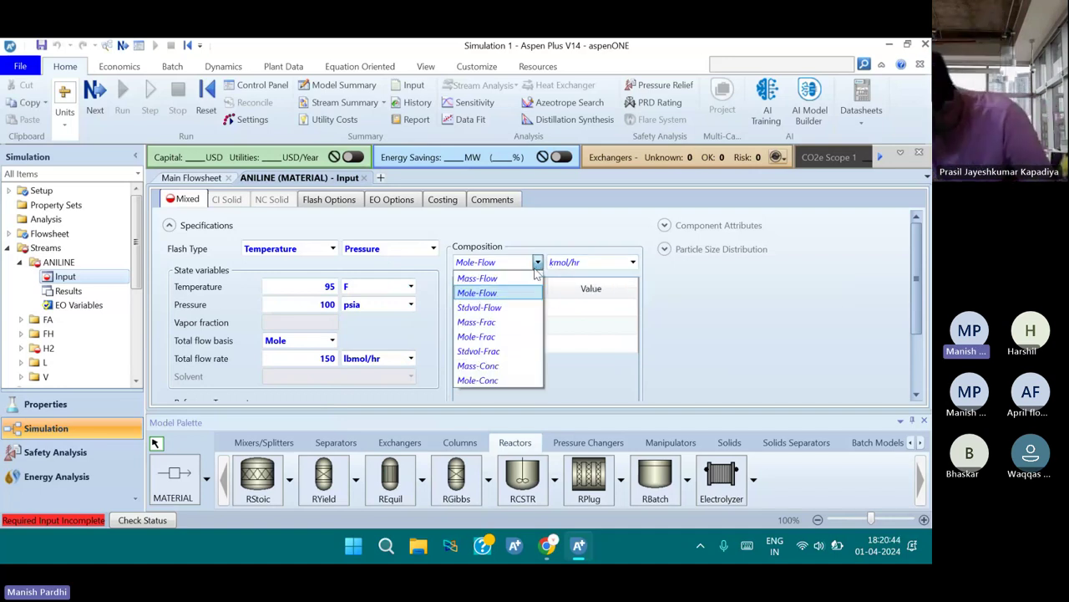
click(535, 336)
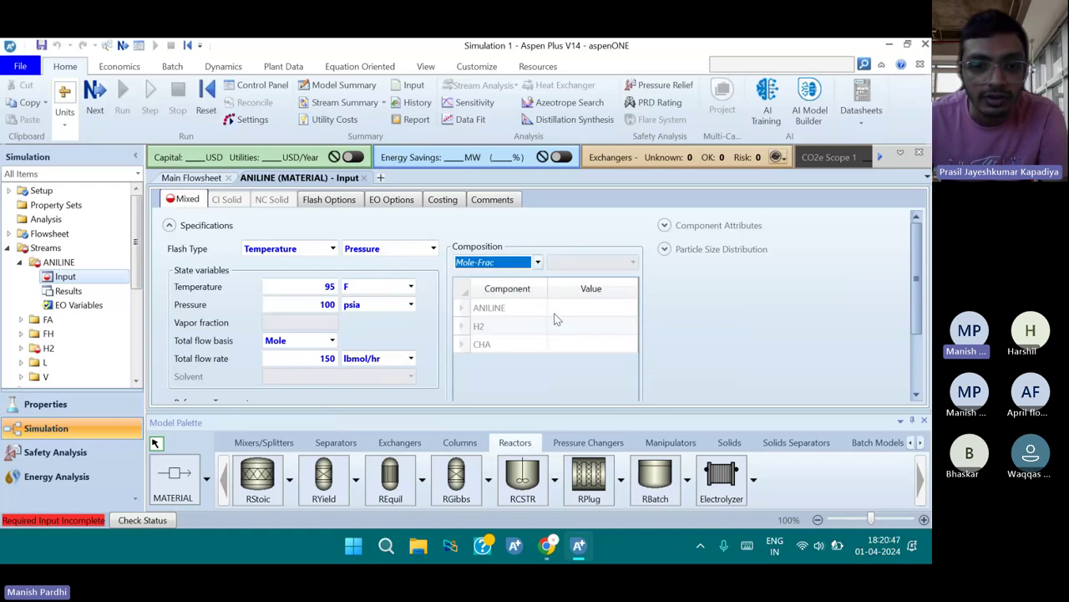
click(556, 312)
text(1)
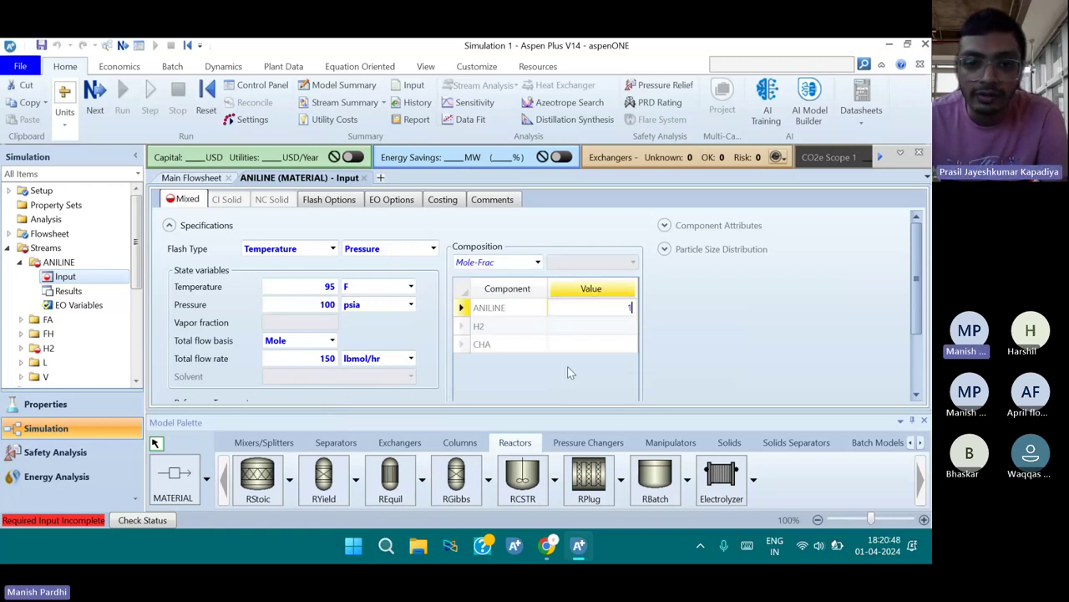
key(Return)
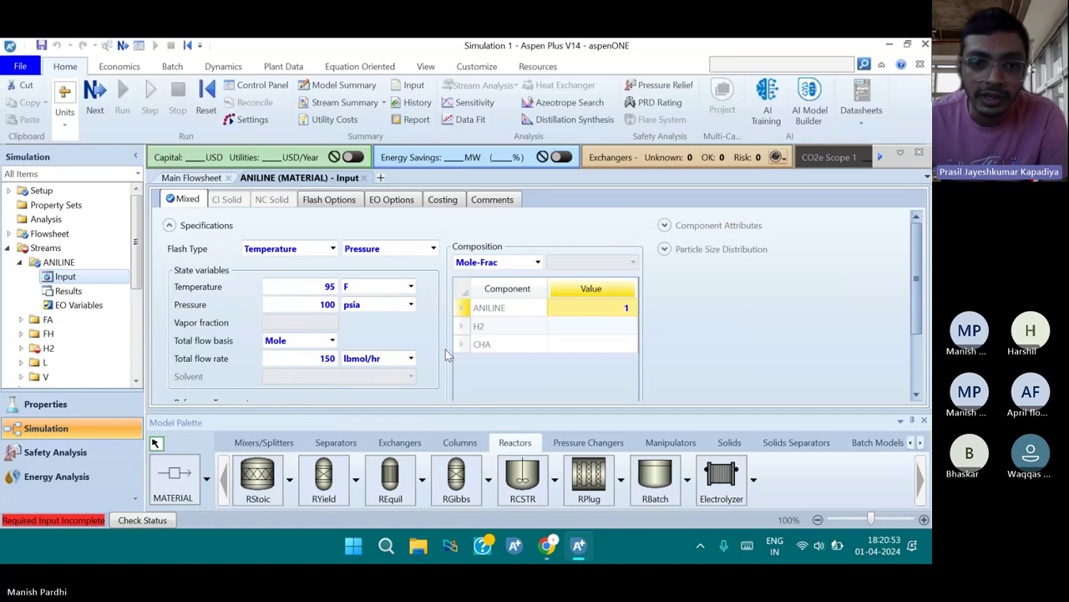
key(XF86AudioRaiseVolume)
key(XF86AudioRaiseVolume)
key(XF86AudioRaiseVolume)
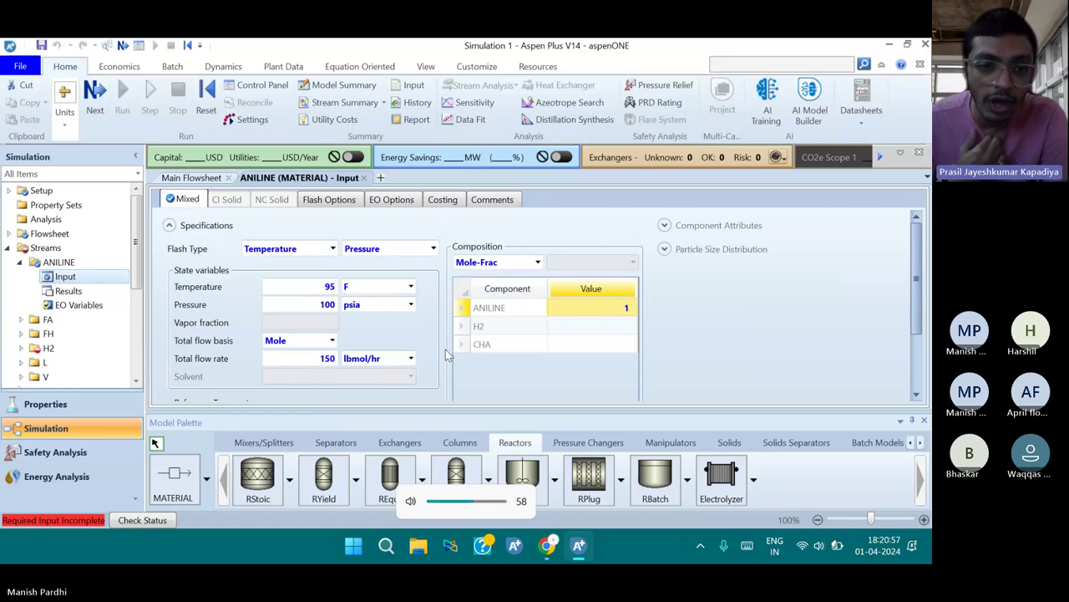
click(538, 262)
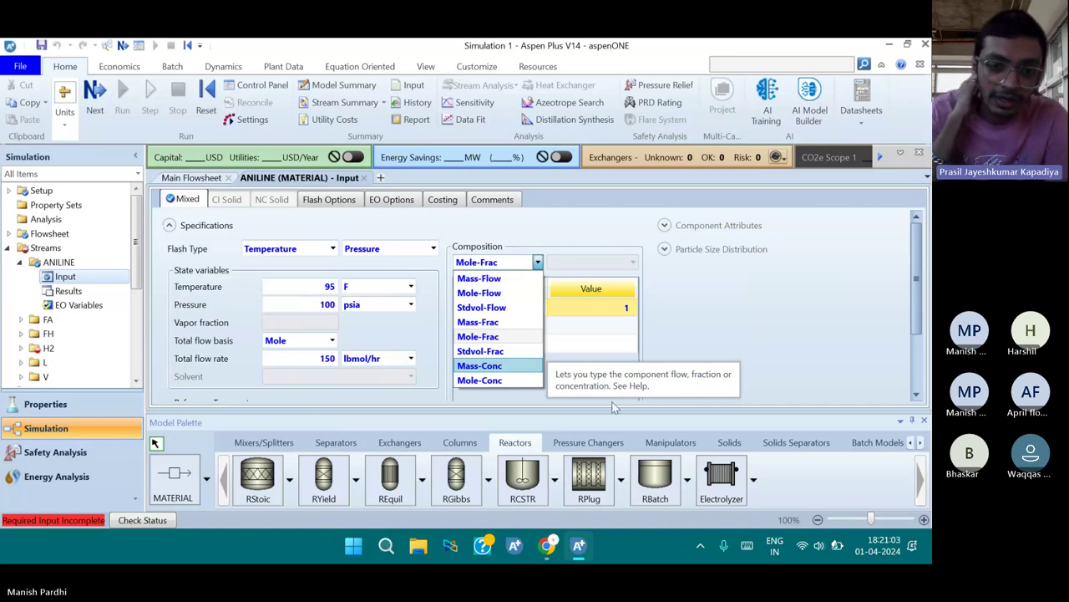
click(693, 325)
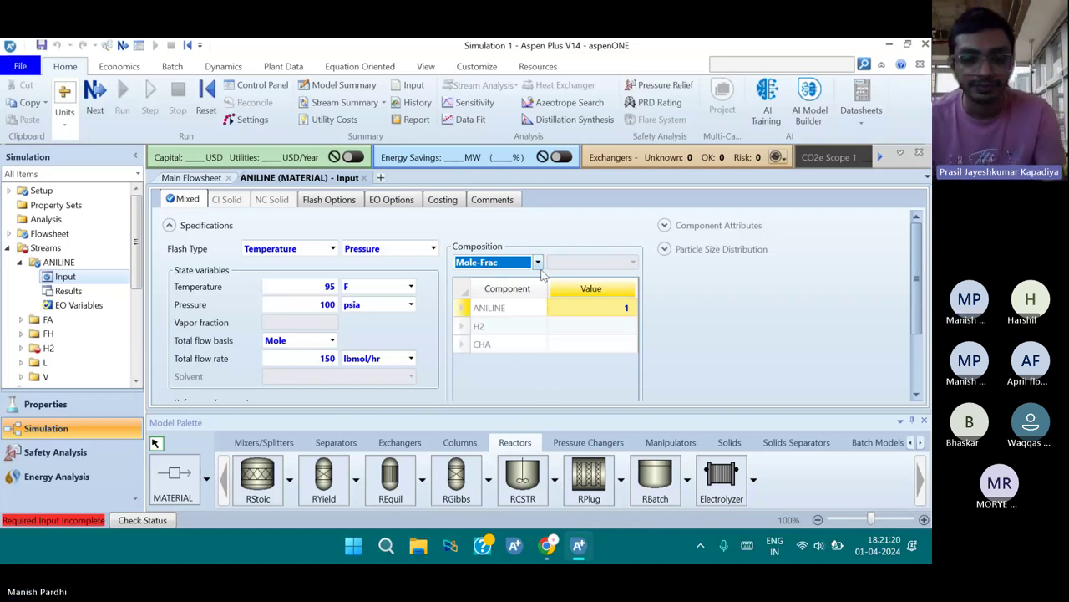
scroll(521, 377, down, 2)
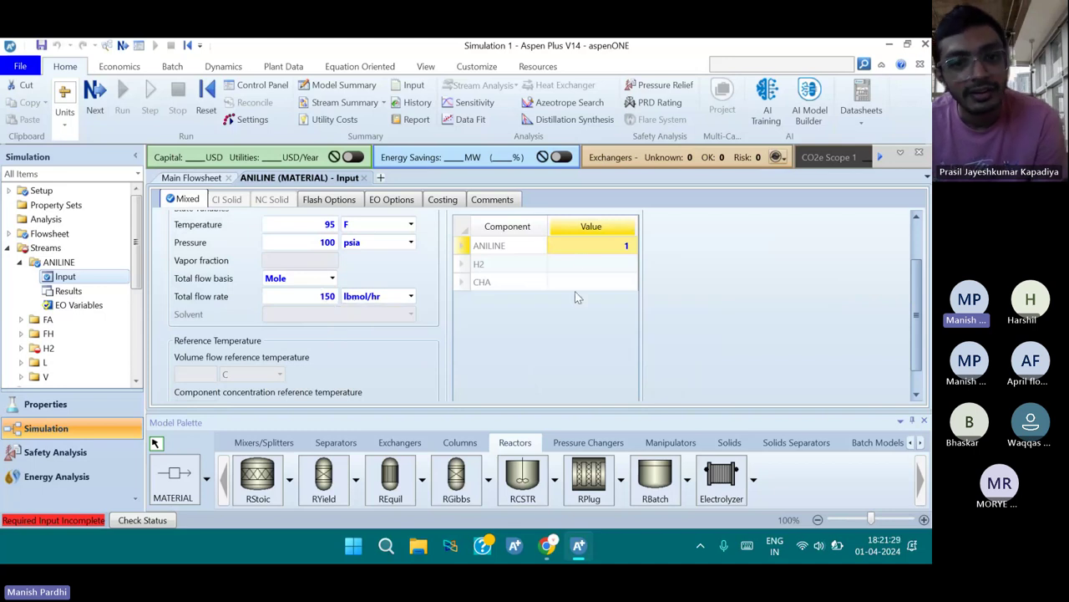
scroll(919, 286, up, 2)
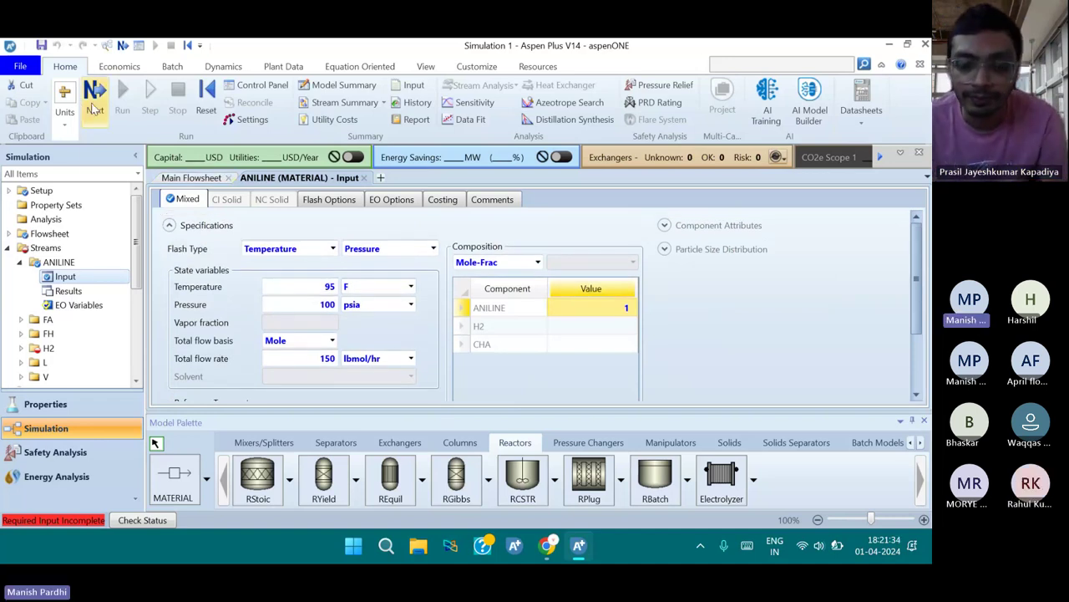
Set the H2 feed stream to 12 F and 100 psia
click(94, 105)
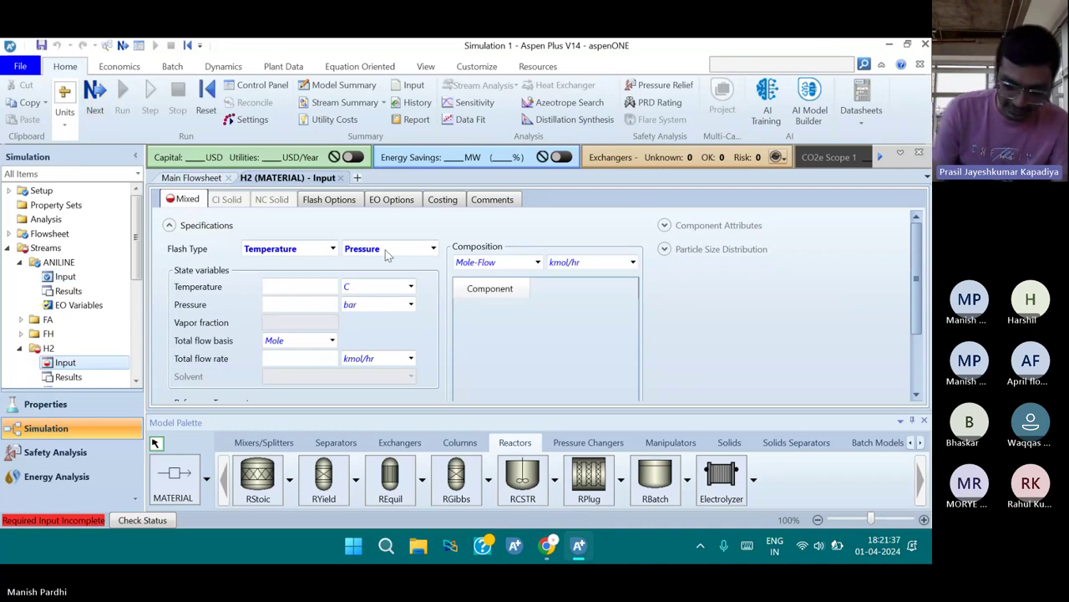
scroll(334, 251, down, 1)
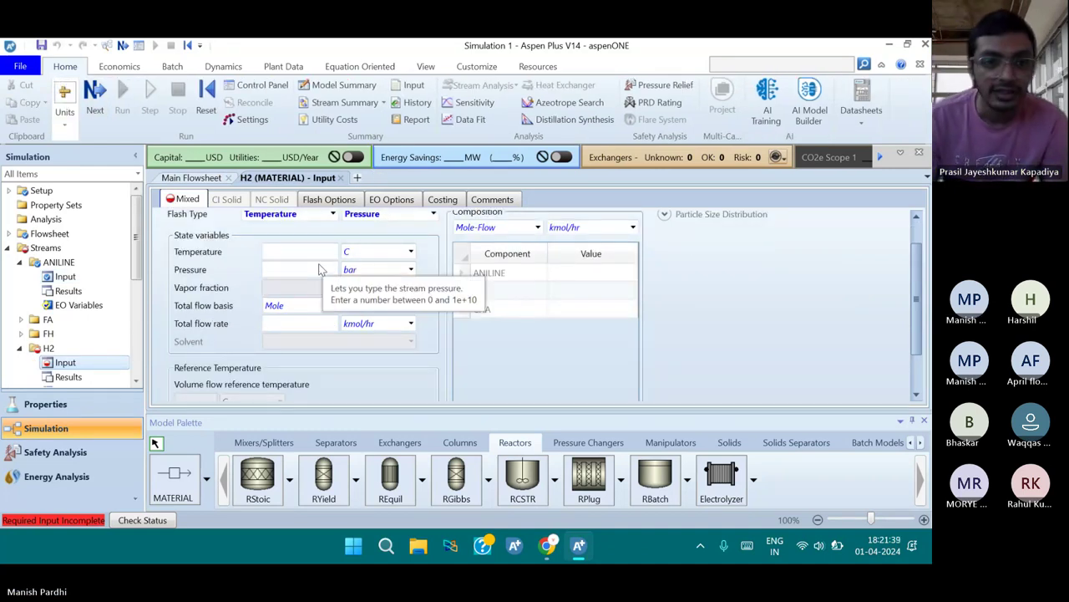
click(309, 254)
text(13)
key(BackSpace)
text(2)
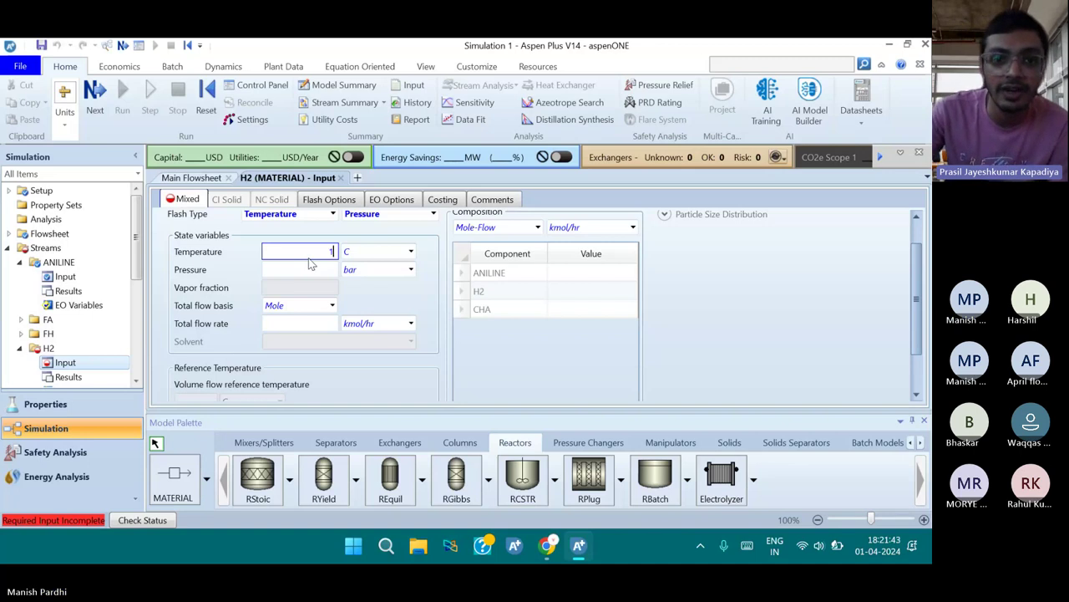
click(367, 255)
key(f)
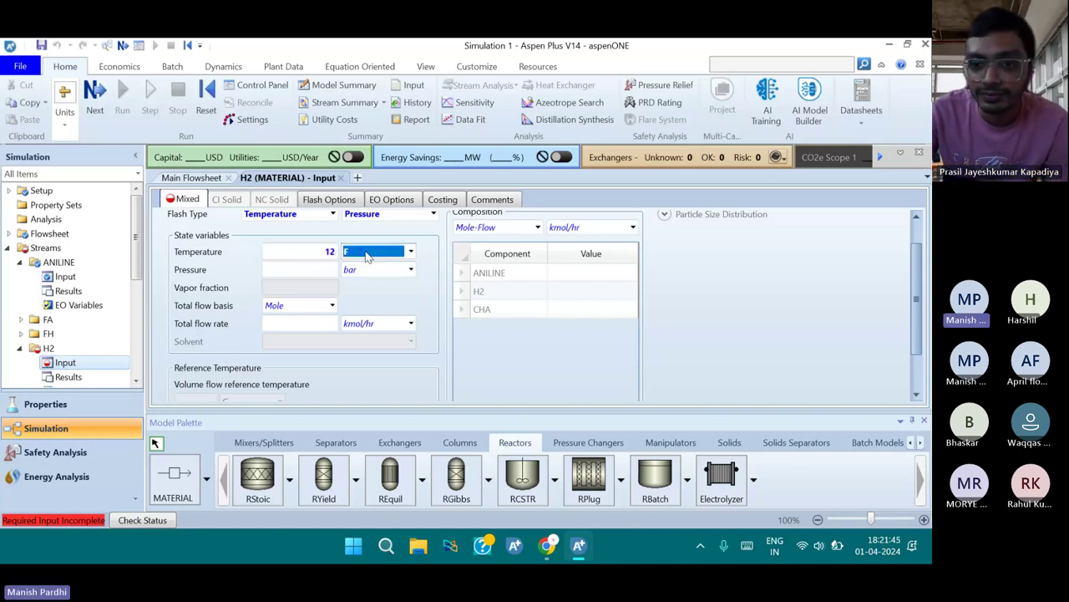
click(310, 270)
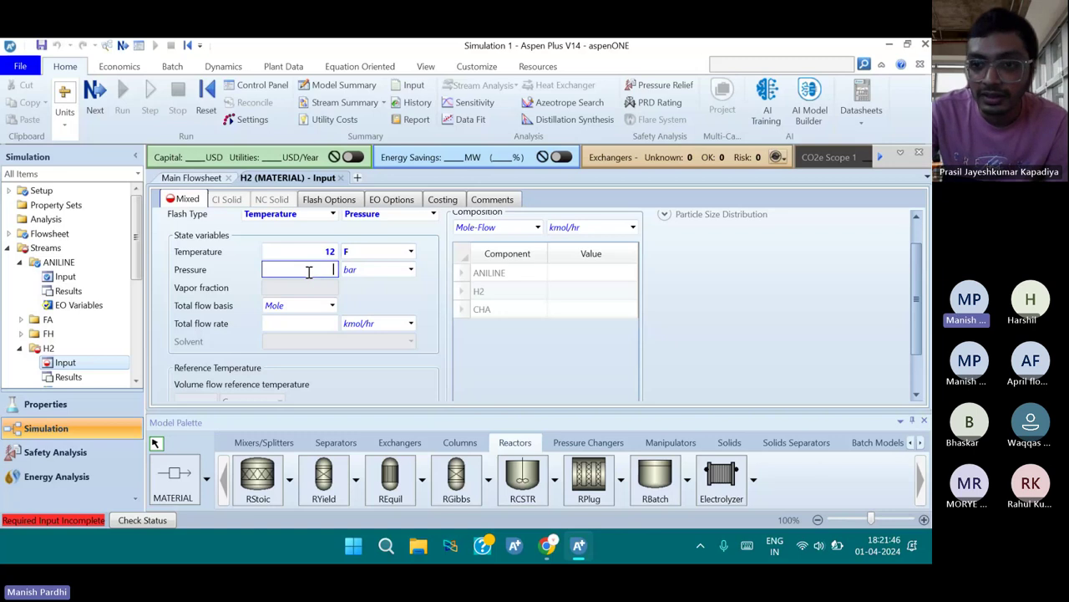
text(10)
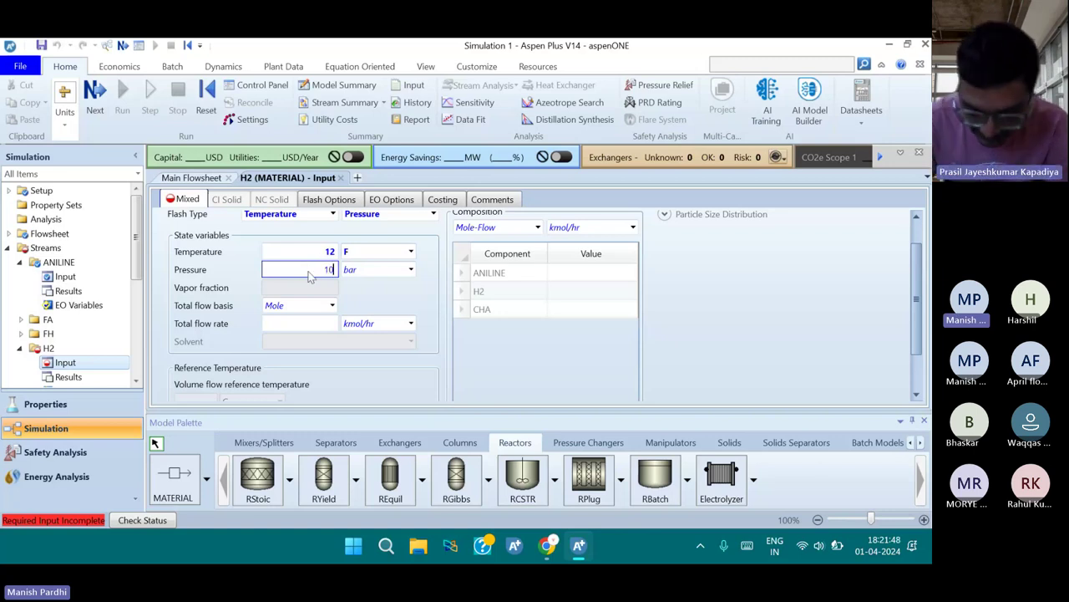
text(0)
click(397, 274)
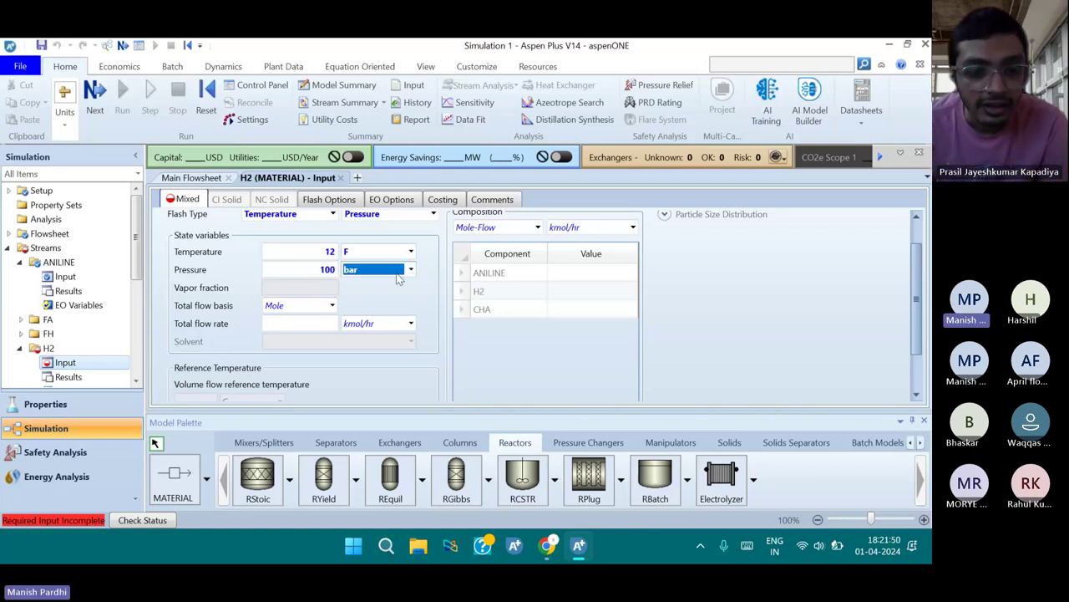
text(pag)
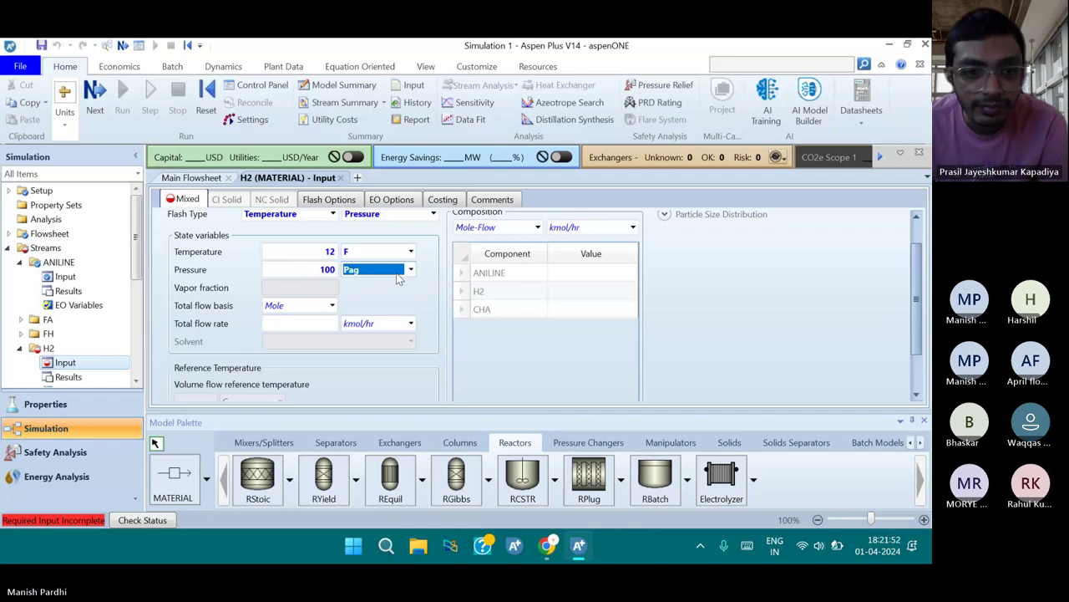
text(psia)
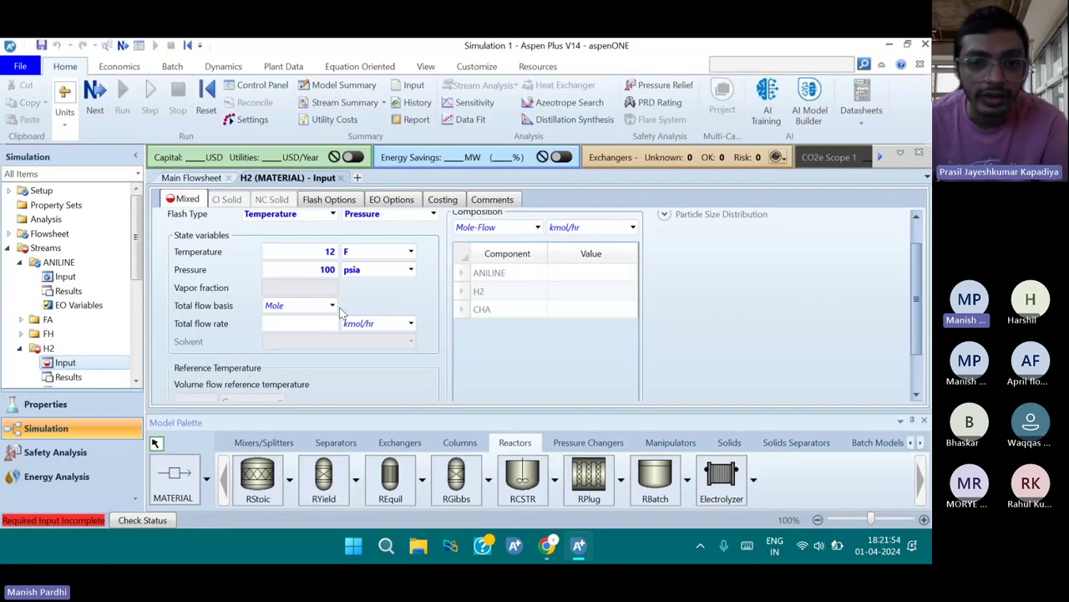
Give the H2 stream a hydrogen component flow of 600 lbmol/hr
click(560, 290)
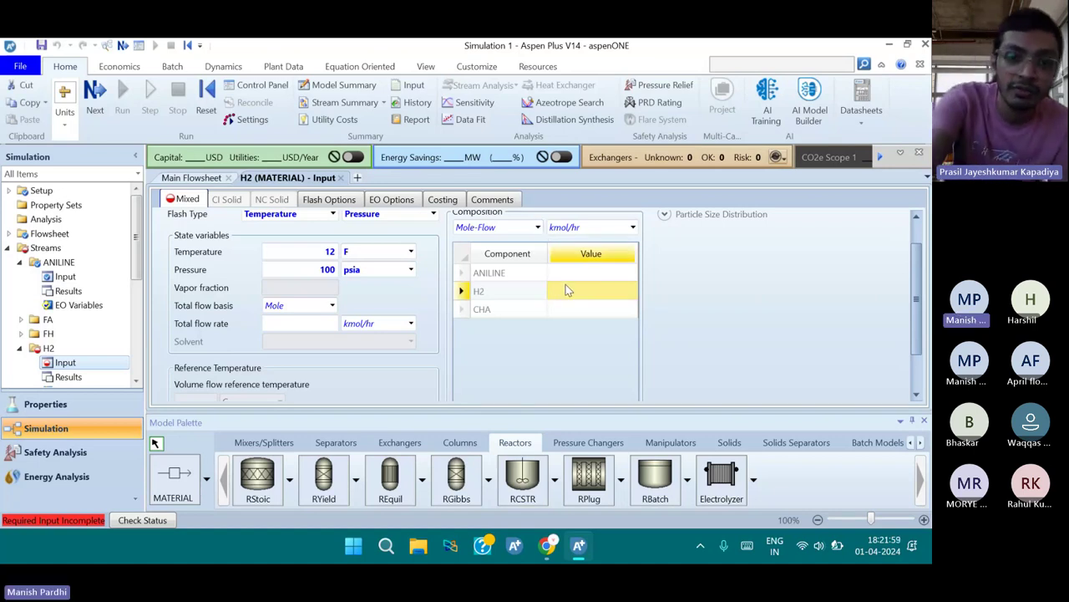
click(622, 227)
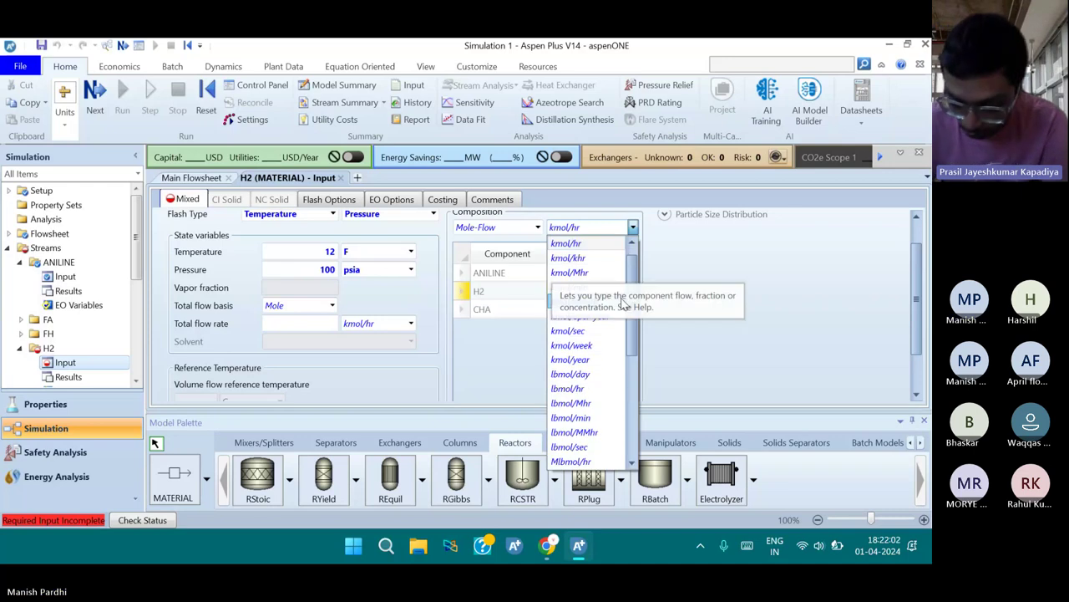
click(603, 389)
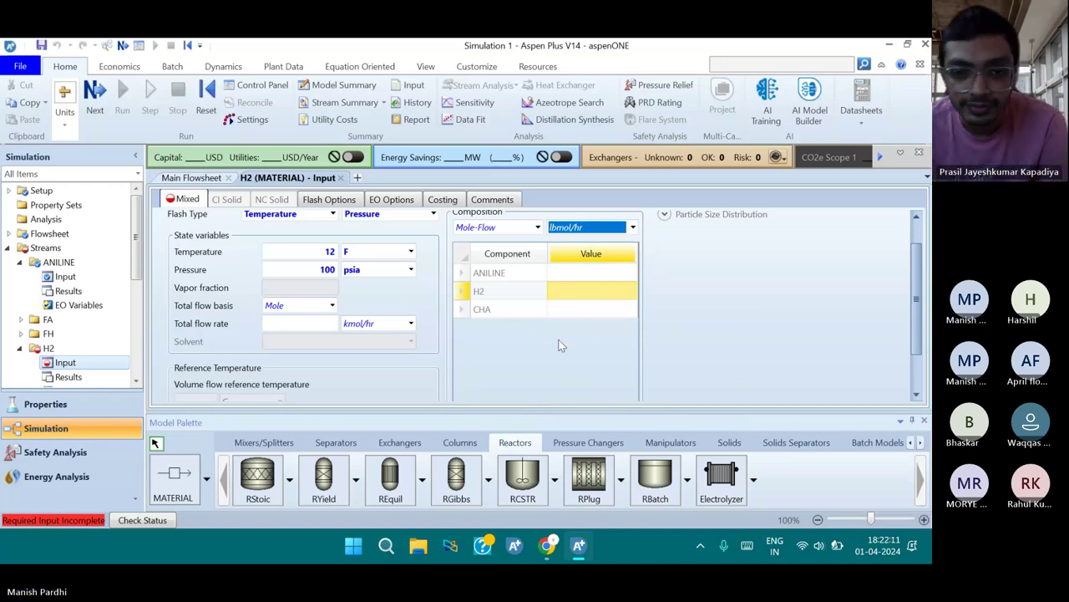
click(585, 295)
text(600)
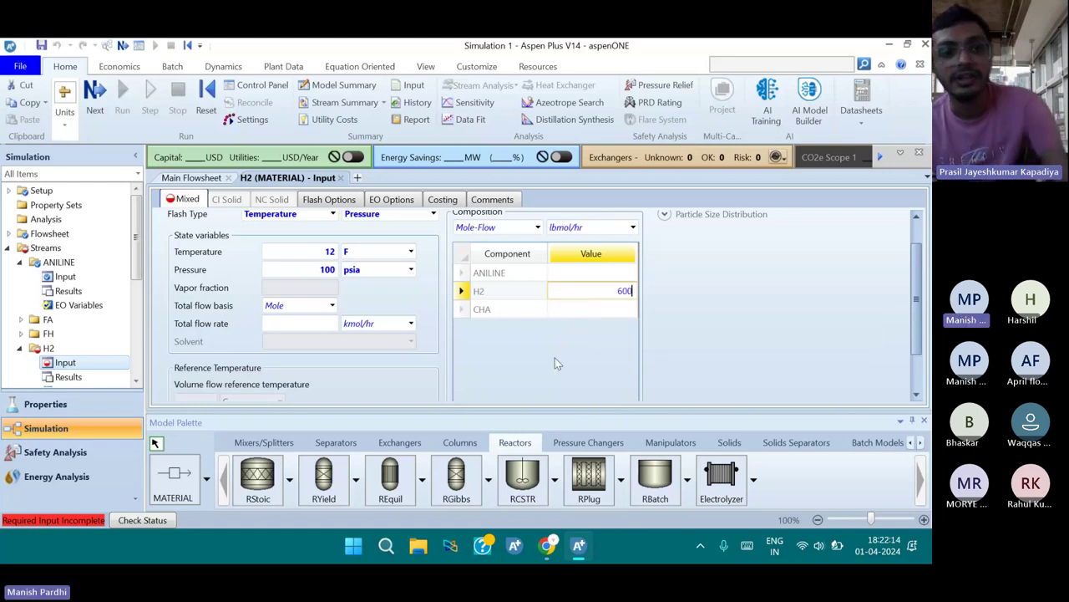
scroll(543, 361, down, 1)
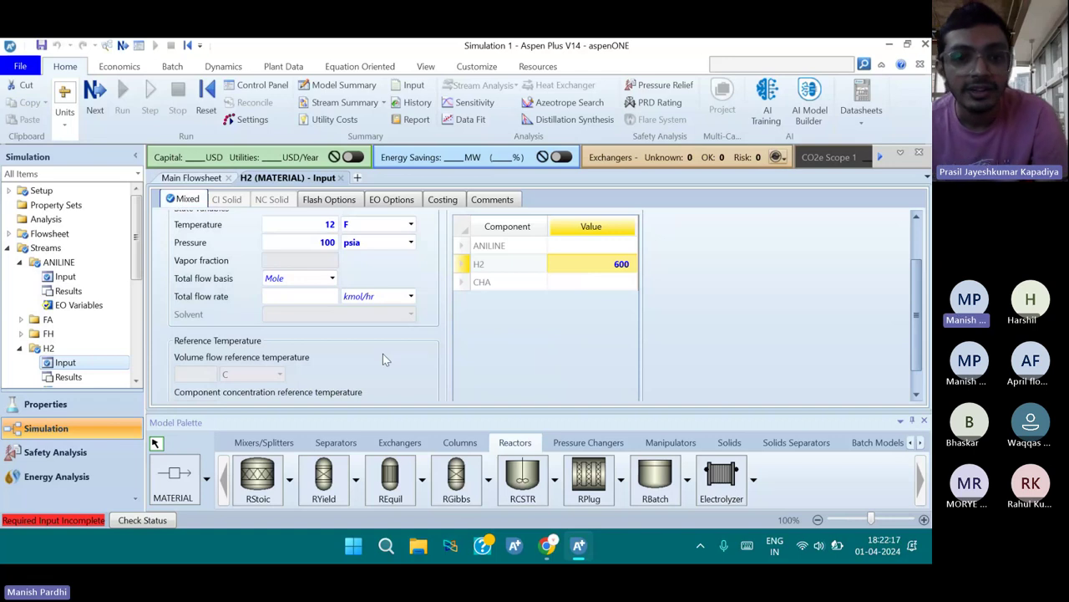
scroll(404, 337, up, 2)
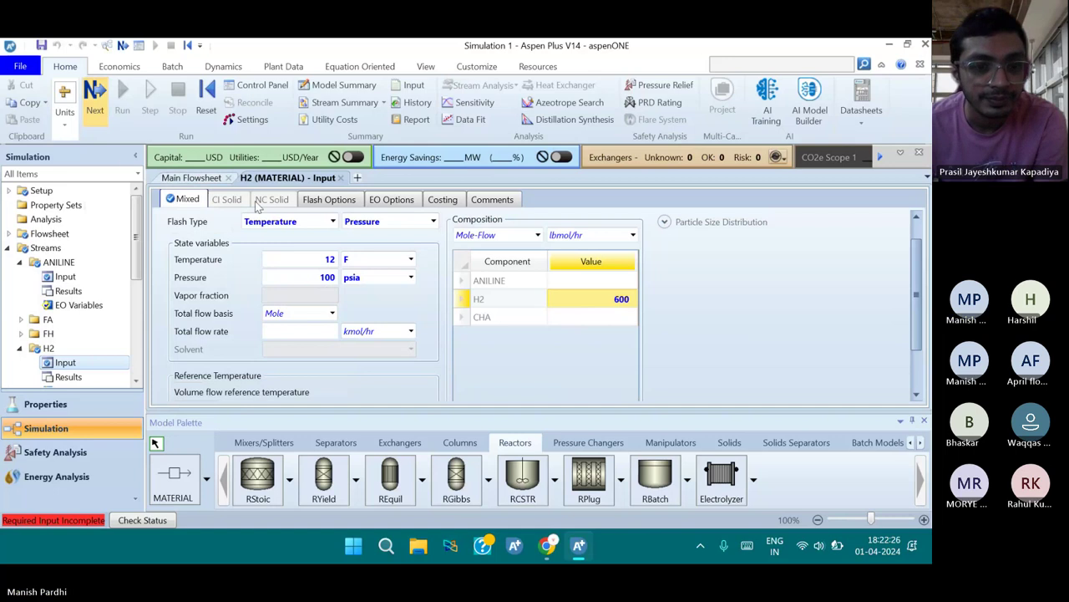
key(F4)
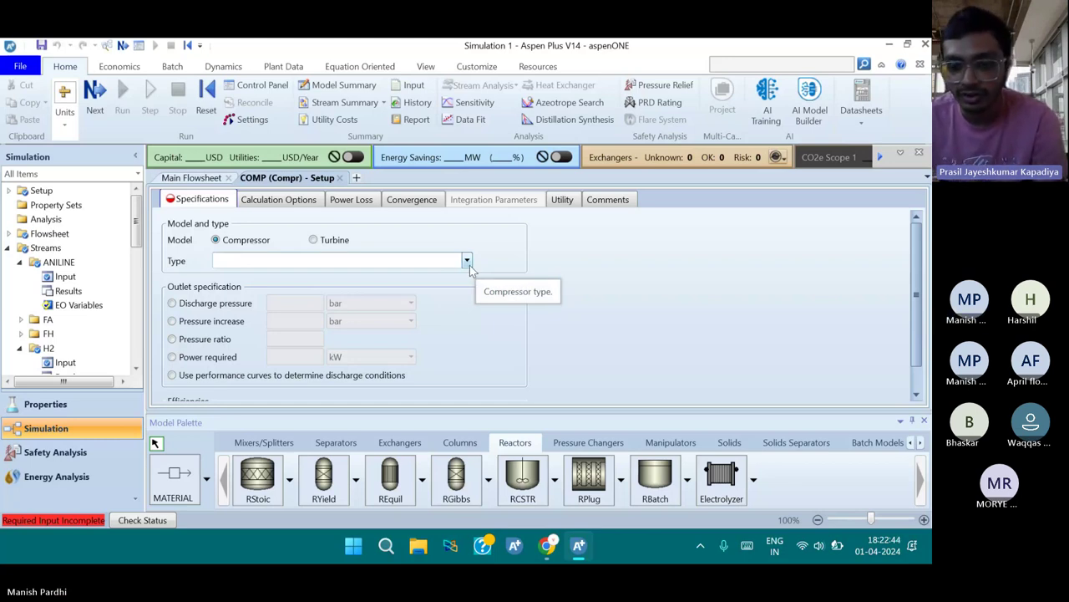
Choose Isentropic as the COMP compressor type
click(467, 261)
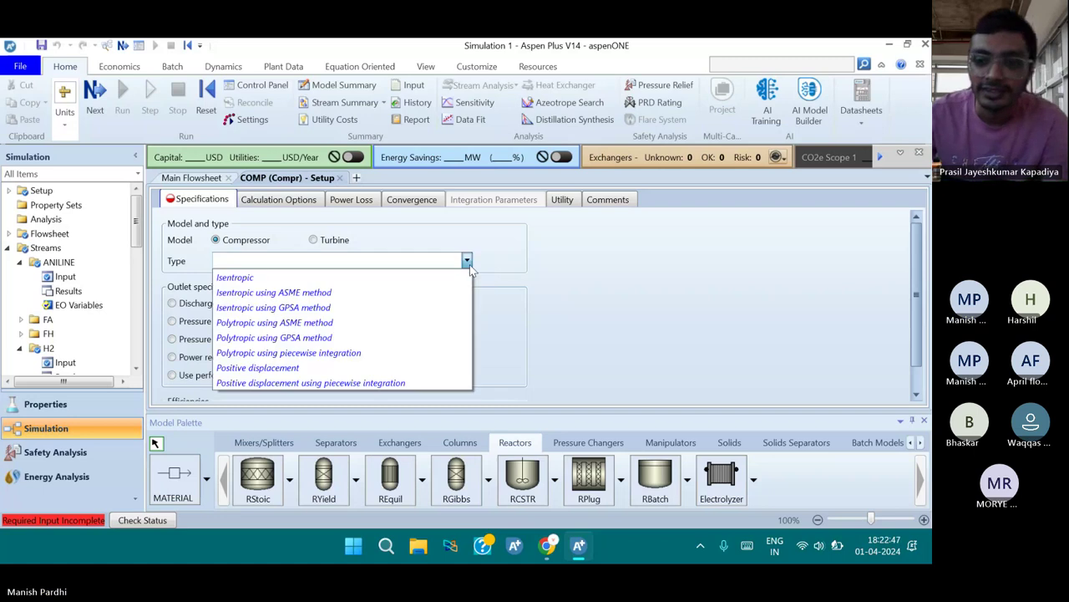
click(422, 283)
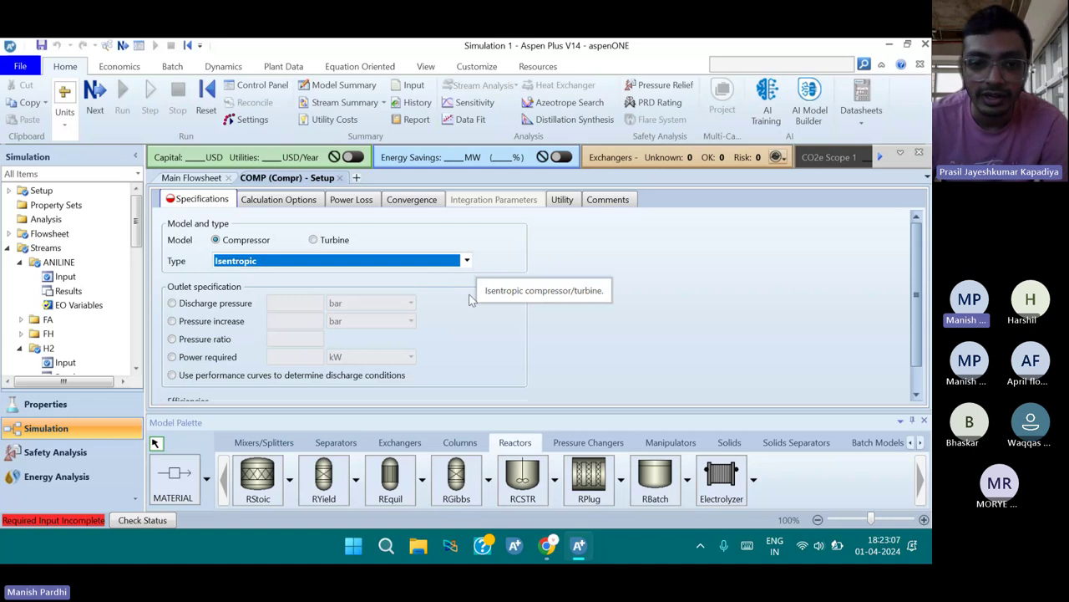
click(472, 289)
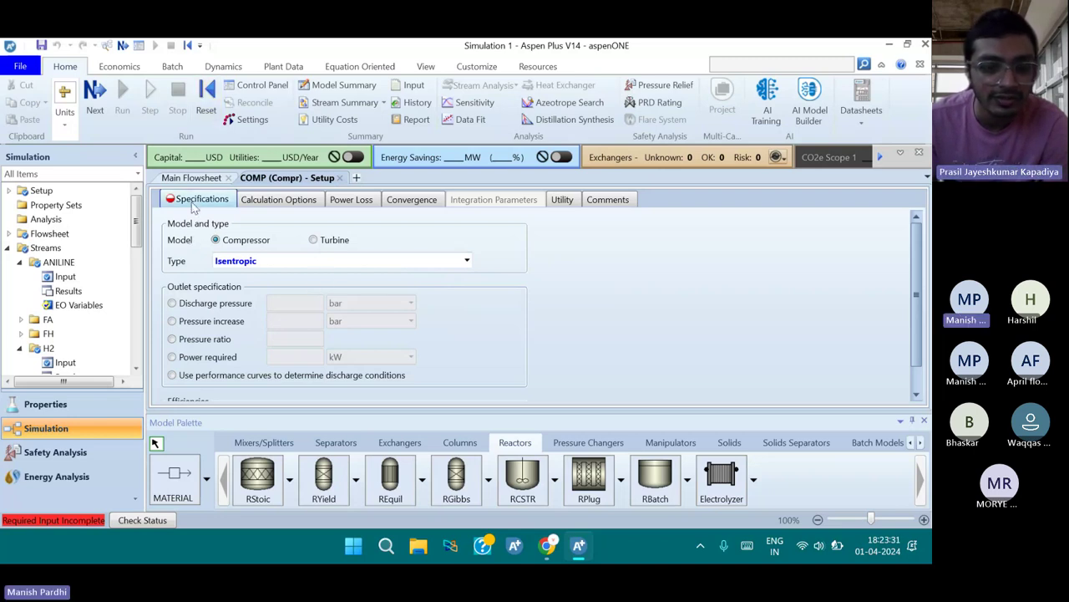
scroll(237, 322, down, 1)
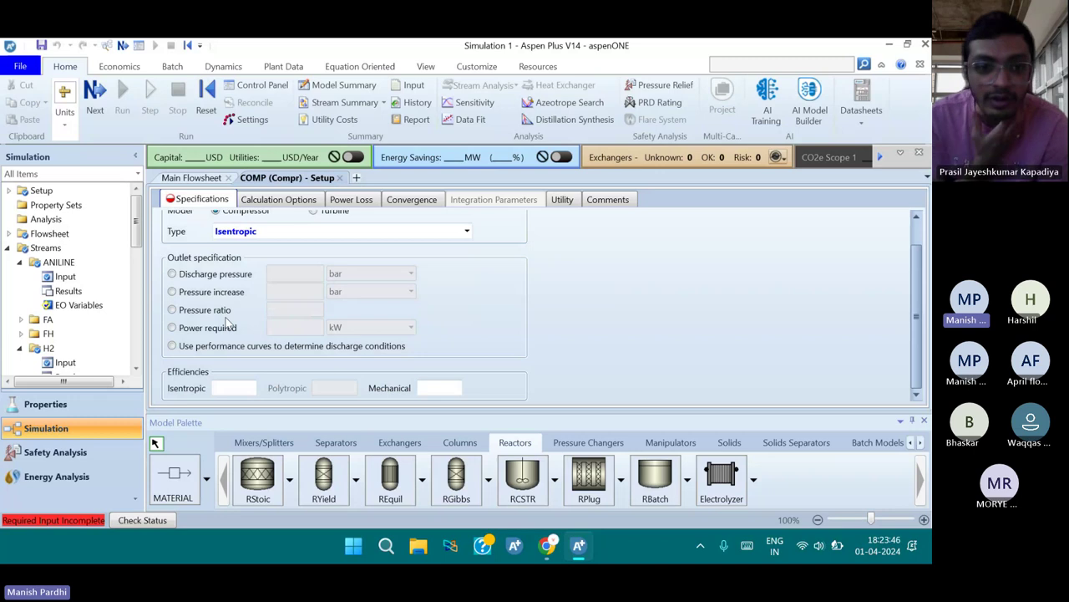
Set the COMP compressor discharge pressure to 585 psia
click(233, 275)
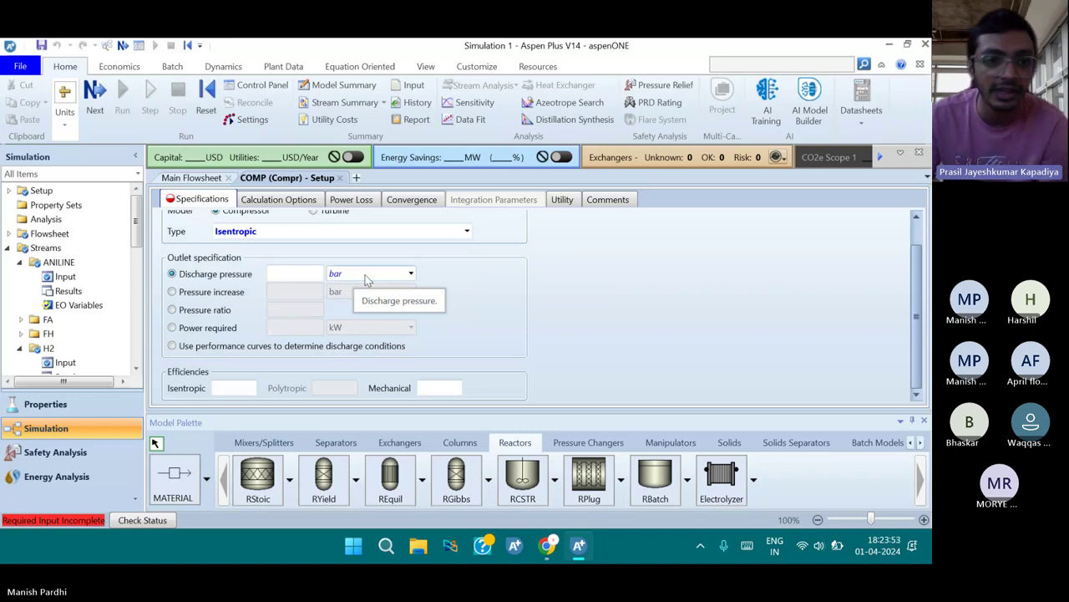
click(410, 275)
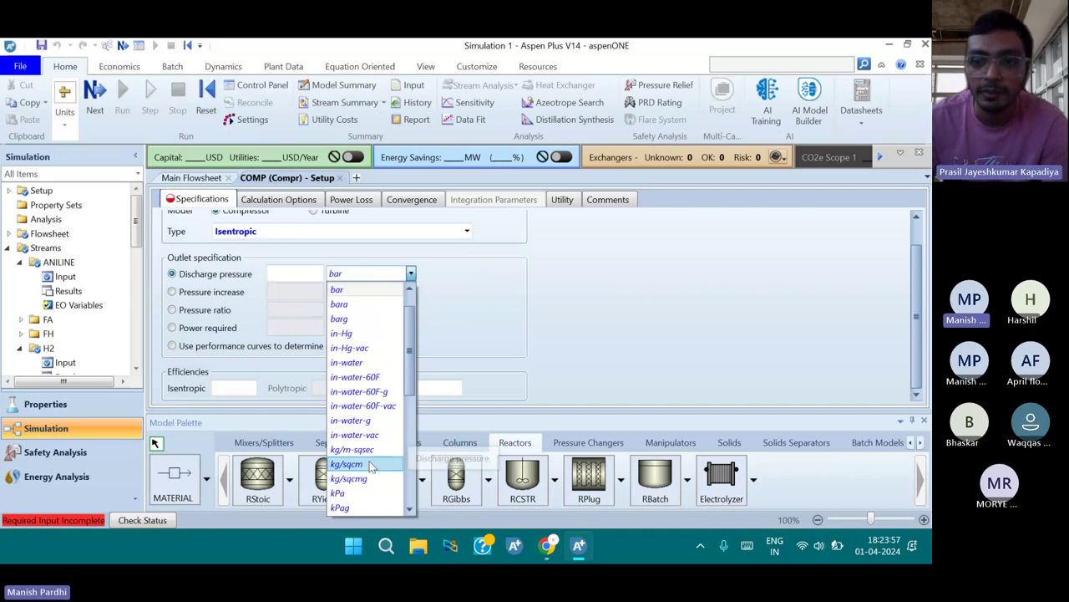
scroll(371, 468, down, 3)
scroll(372, 464, down, 3)
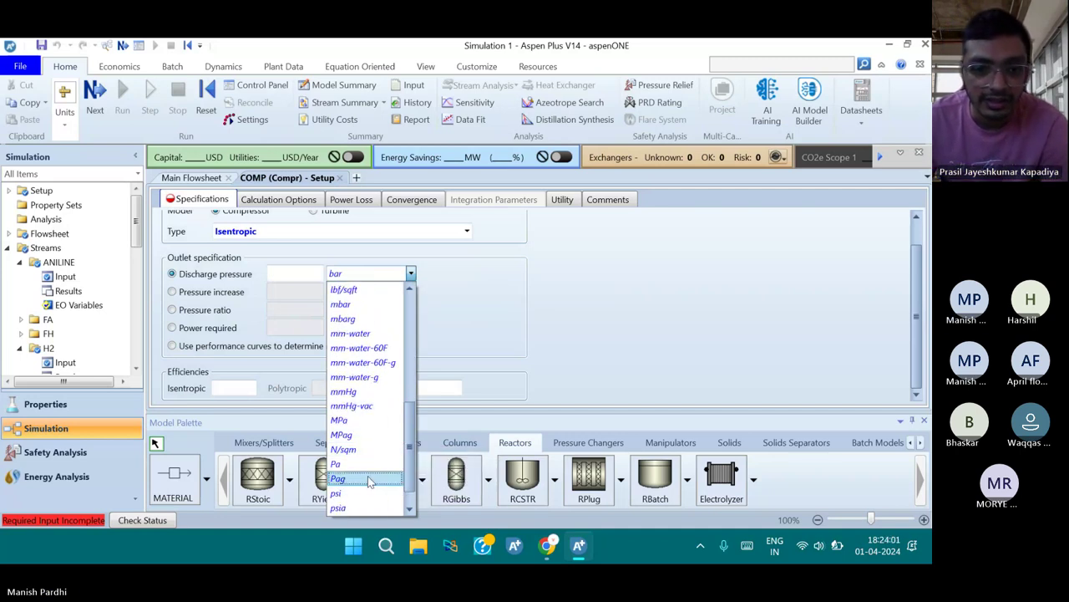
click(368, 507)
click(301, 275)
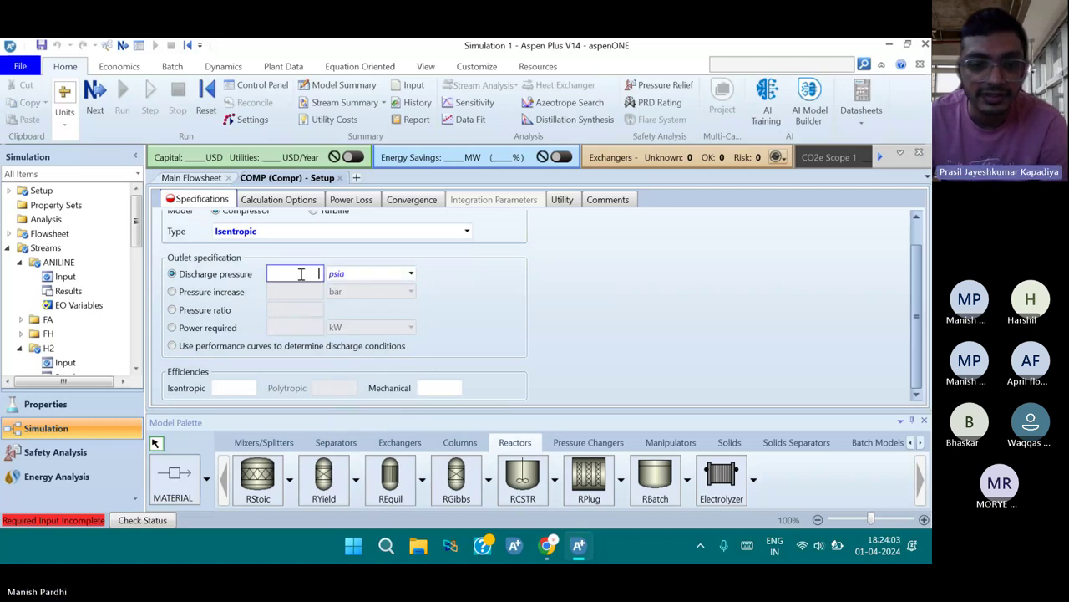
text(585)
key(Return)
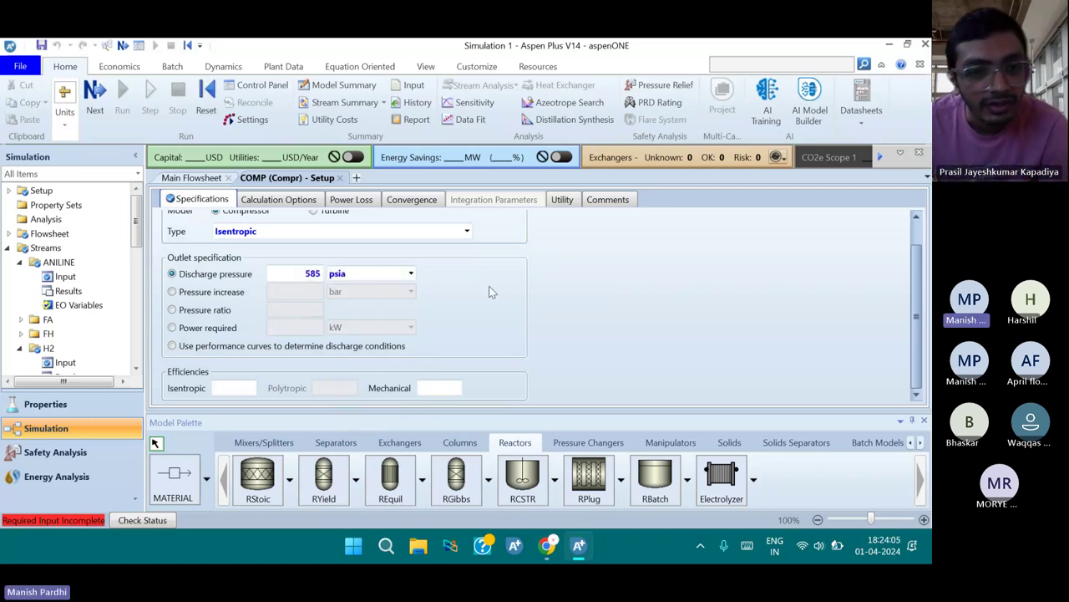
click(96, 93)
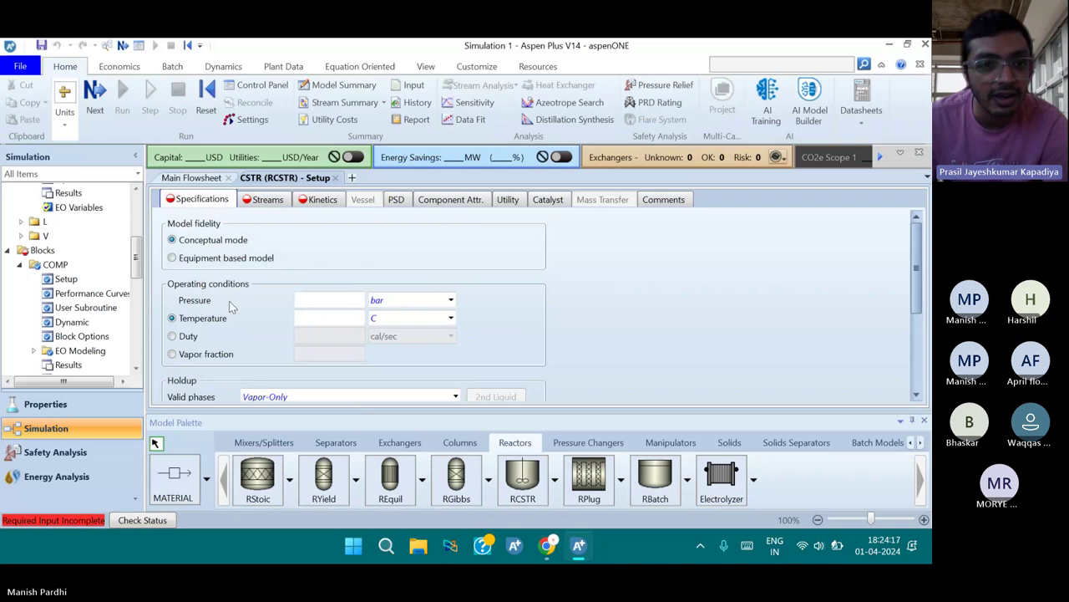
Leave the reactor pressure empty and return to the Main Flowsheet
click(359, 302)
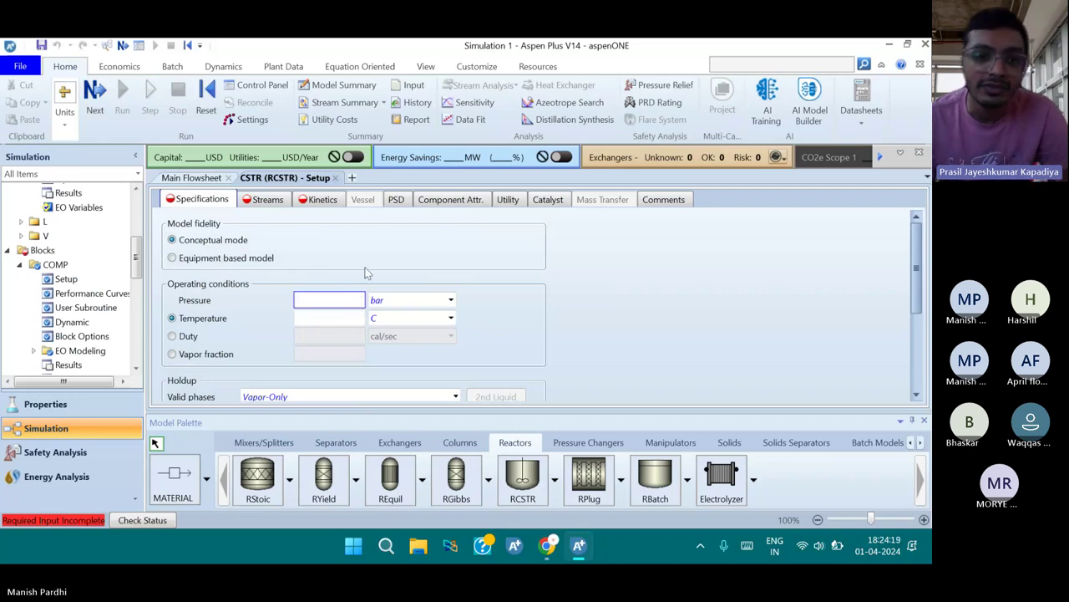
click(367, 272)
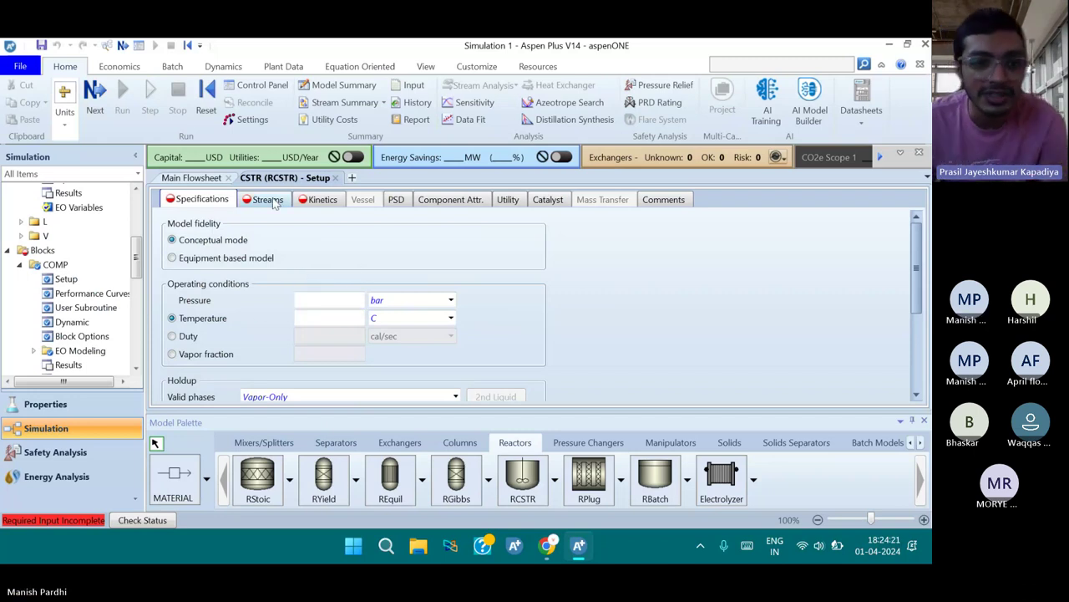
click(192, 178)
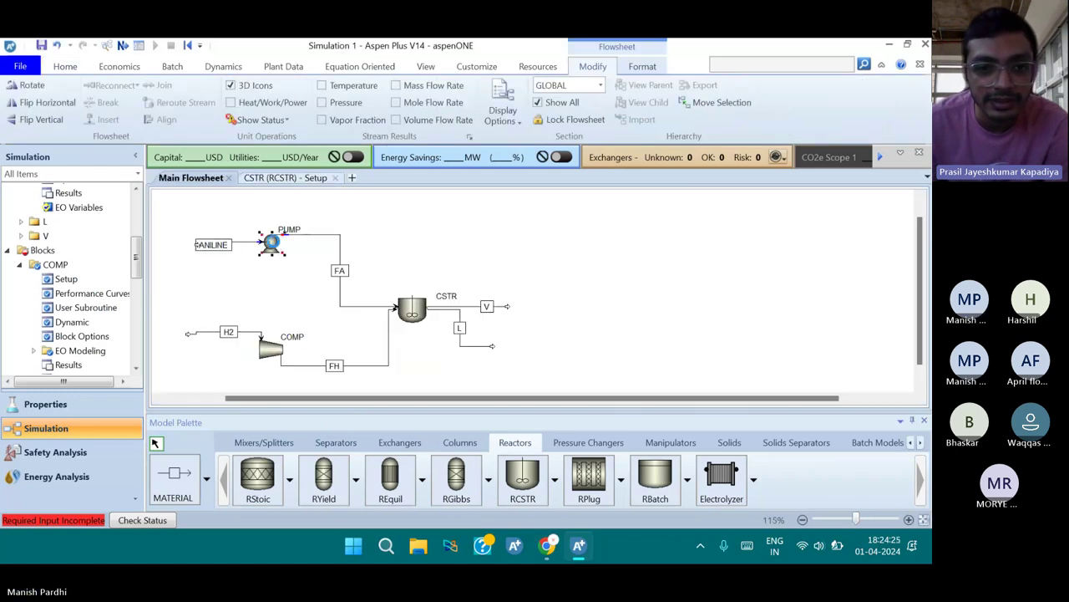
Give the PUMP block a discharge pressure of 585 psia
double_click(278, 249)
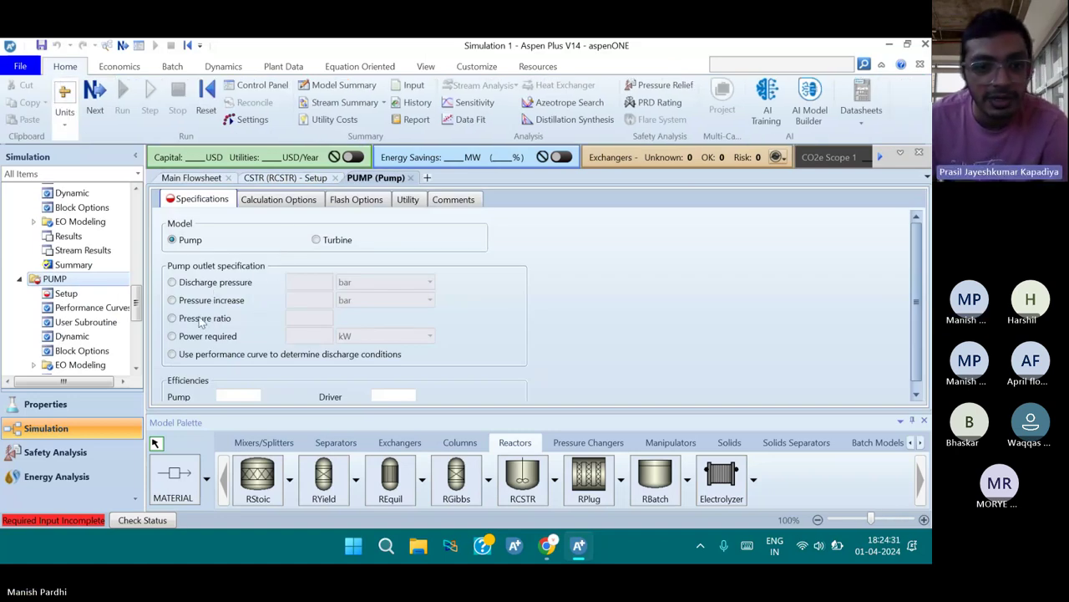
click(209, 284)
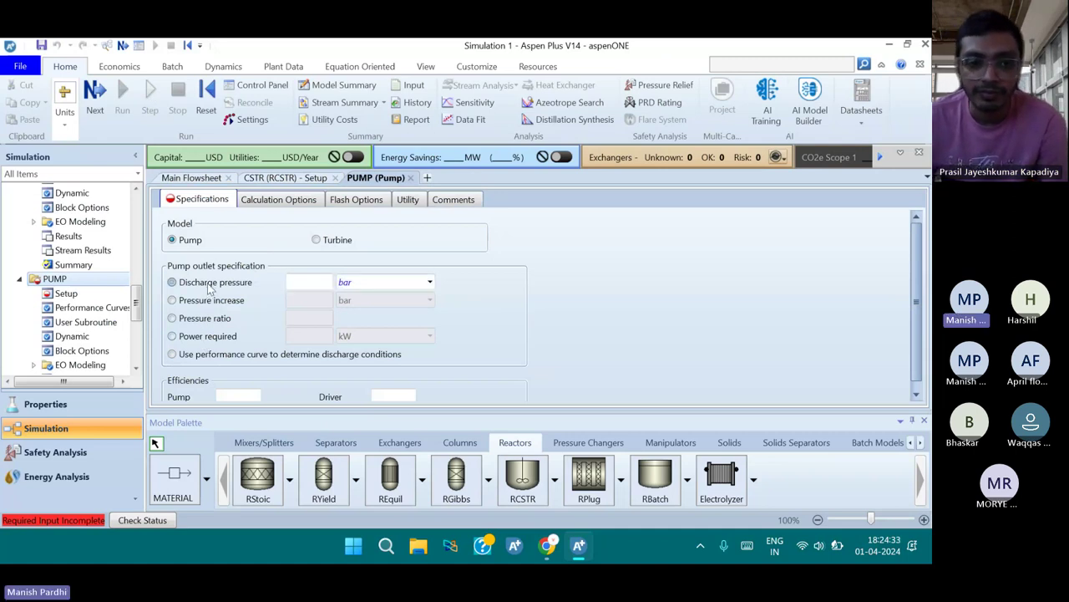
click(301, 282)
text(585)
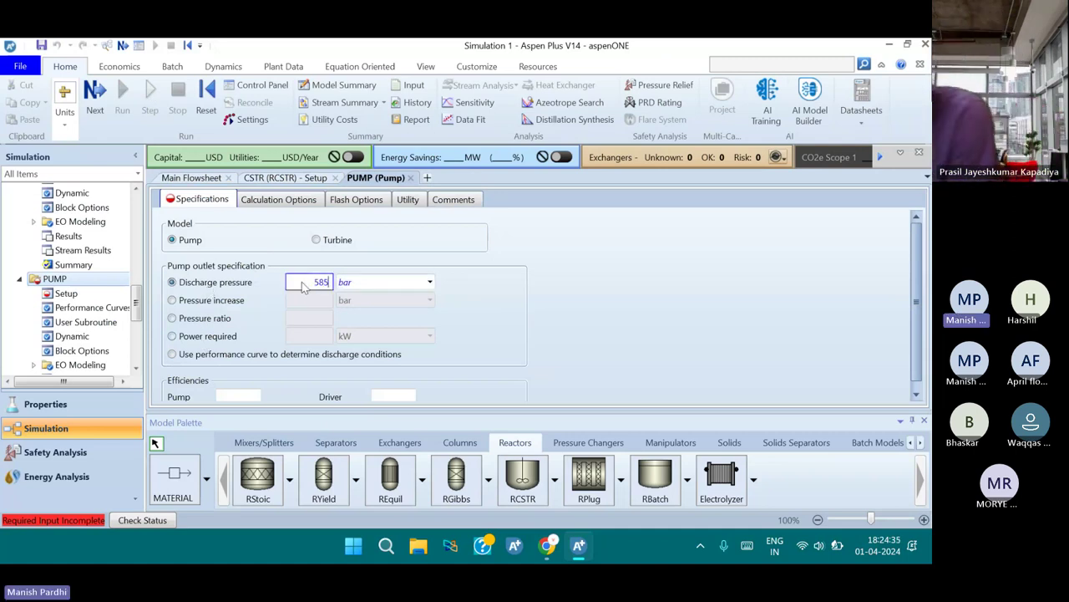
key(Tab)
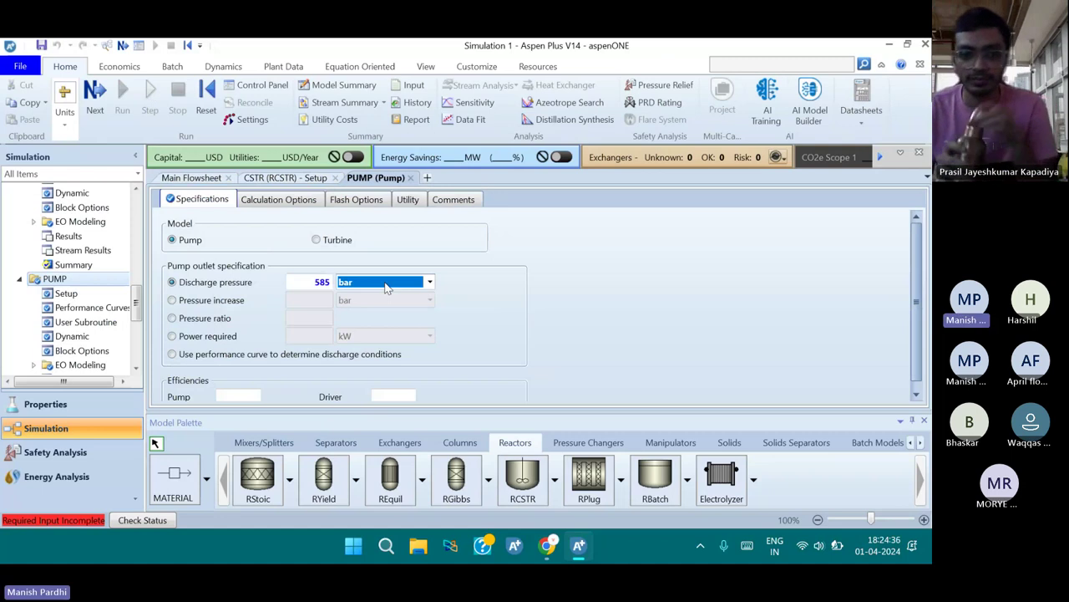
text(Pa)
text(psia)
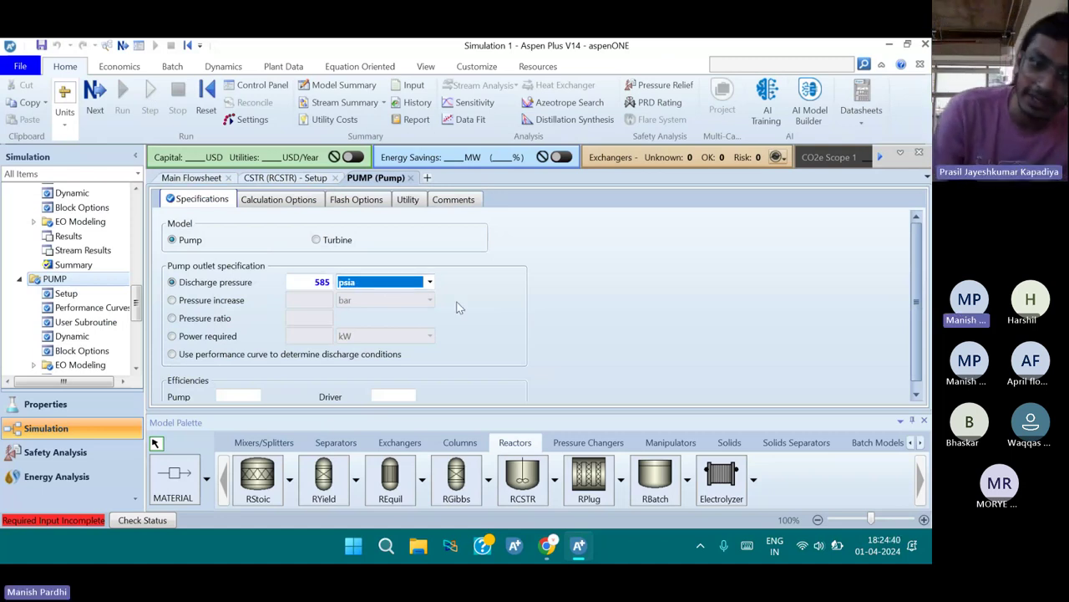
key(Tab)
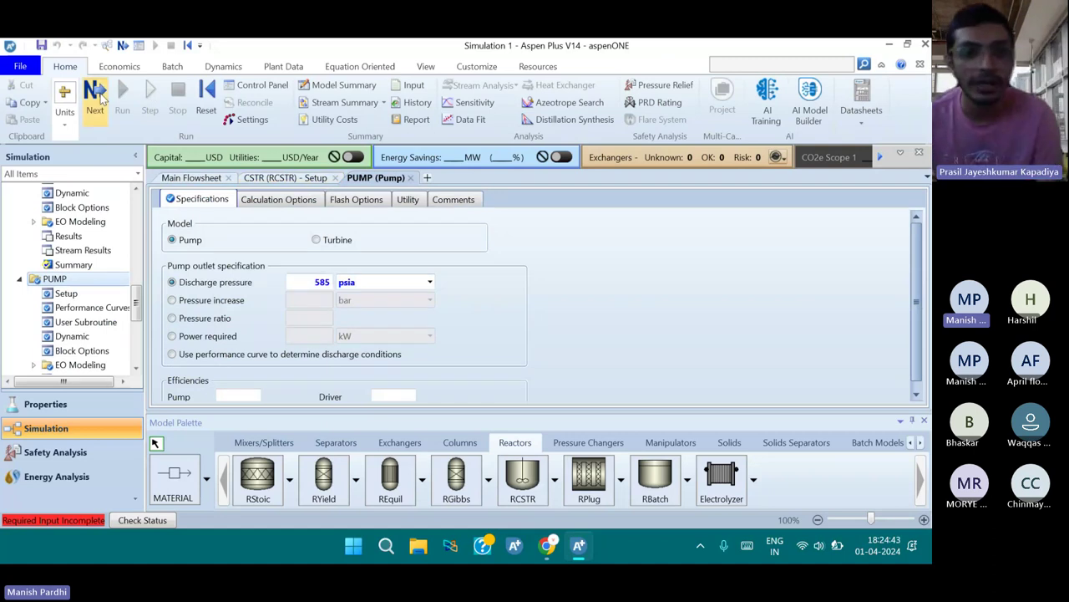
Set the CSTR operating conditions to 248 F and 580 psia
click(97, 96)
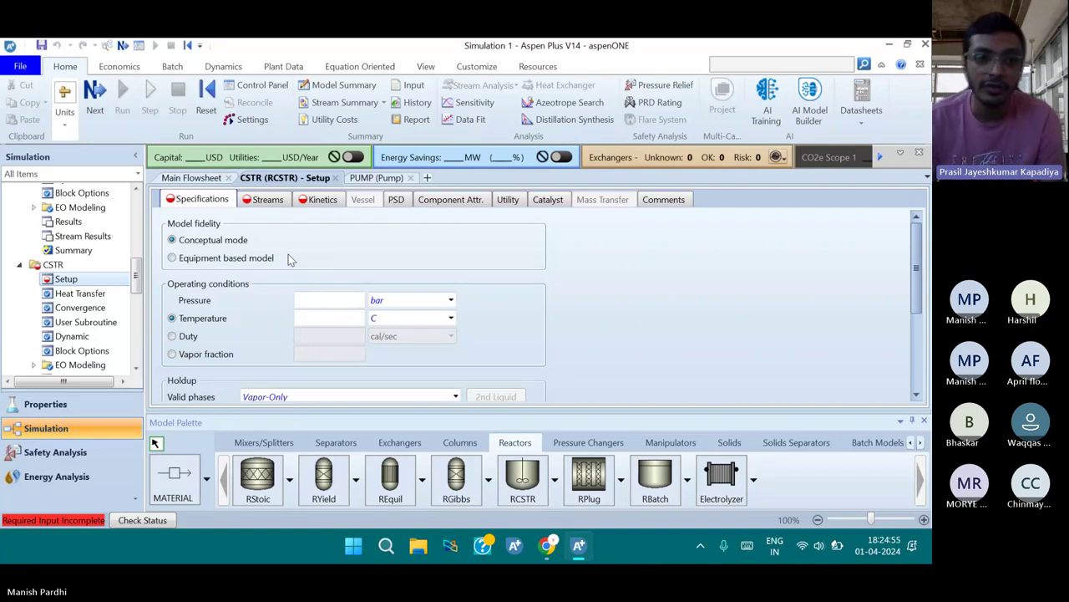
click(330, 300)
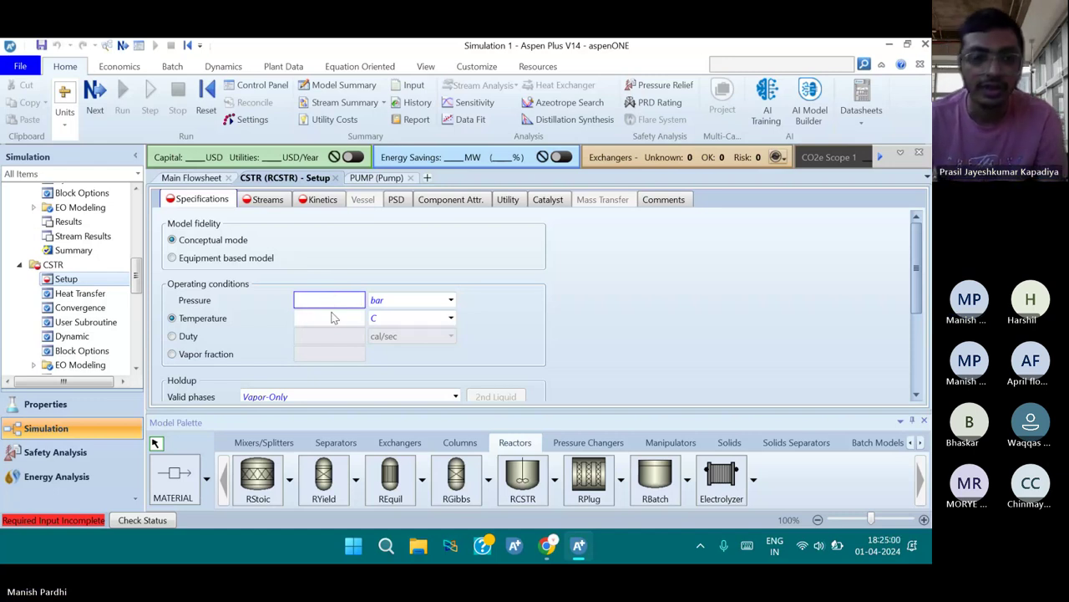
click(333, 319)
text(248)
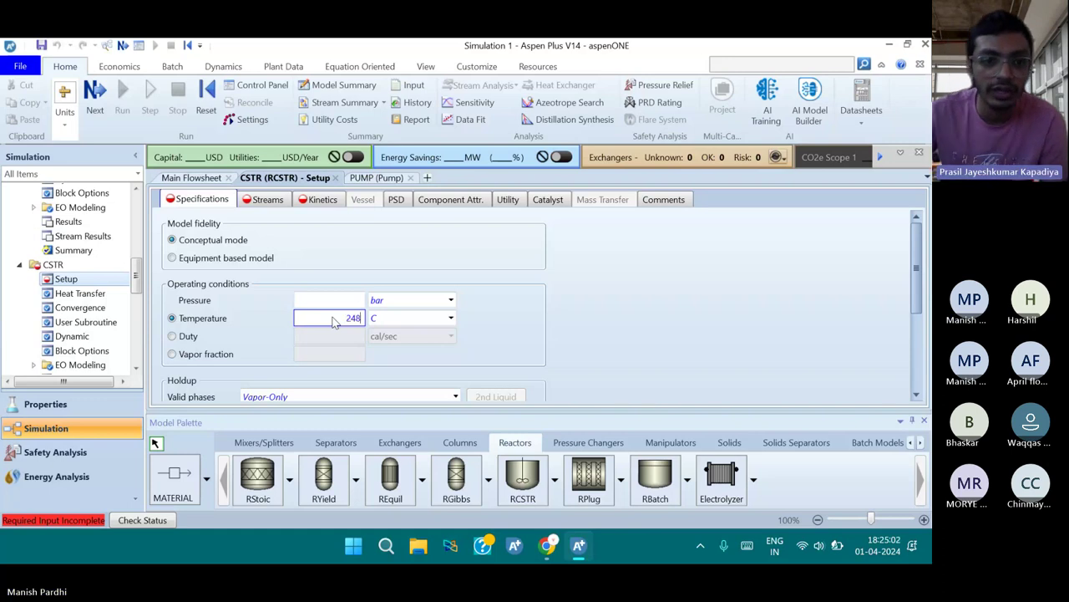
click(406, 322)
text(F)
click(492, 327)
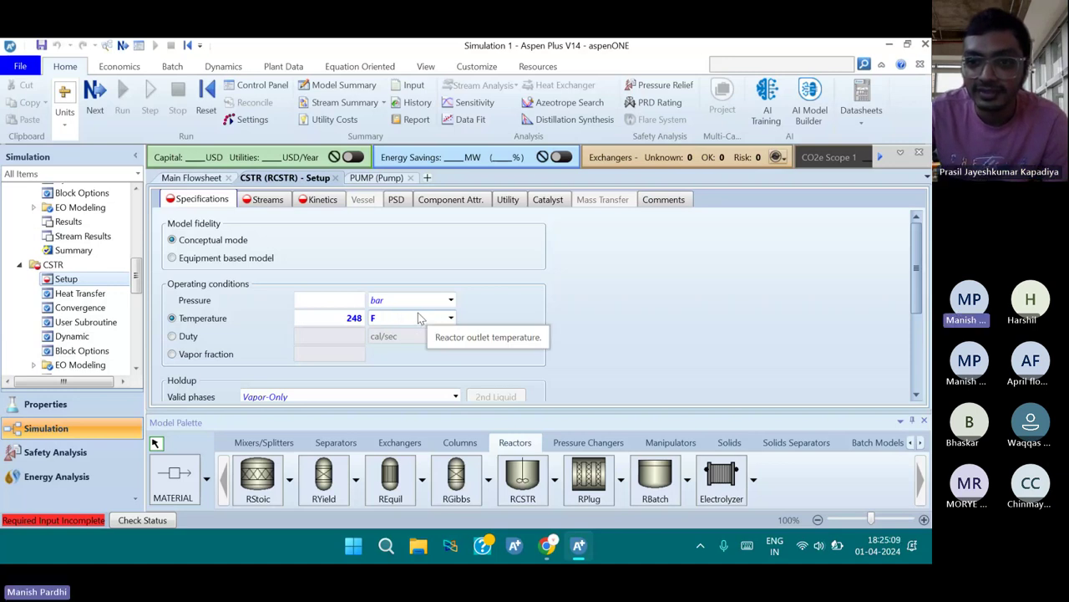
click(329, 301)
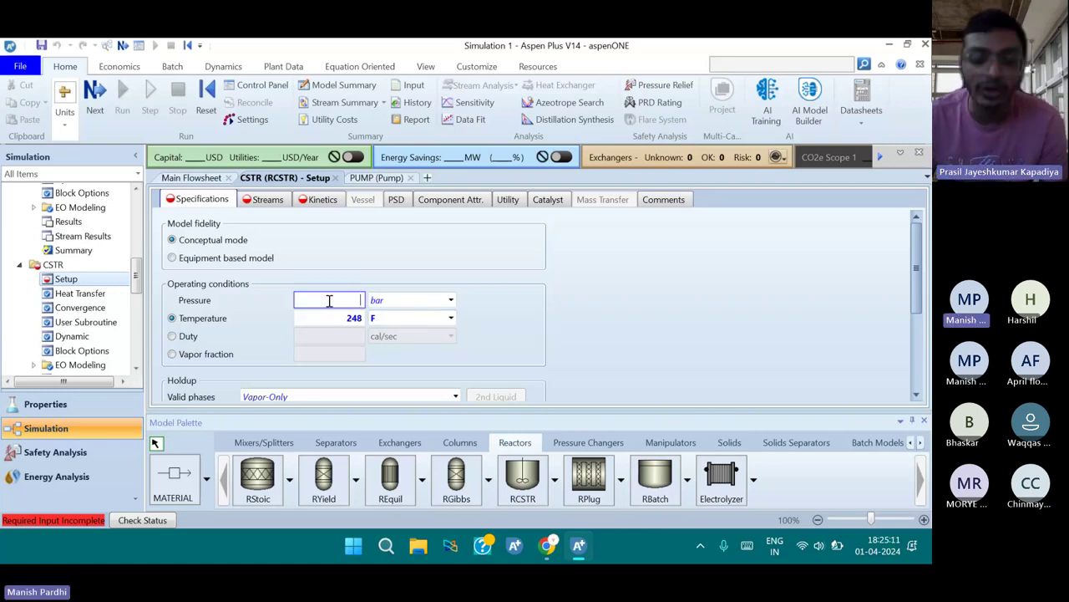
text(580)
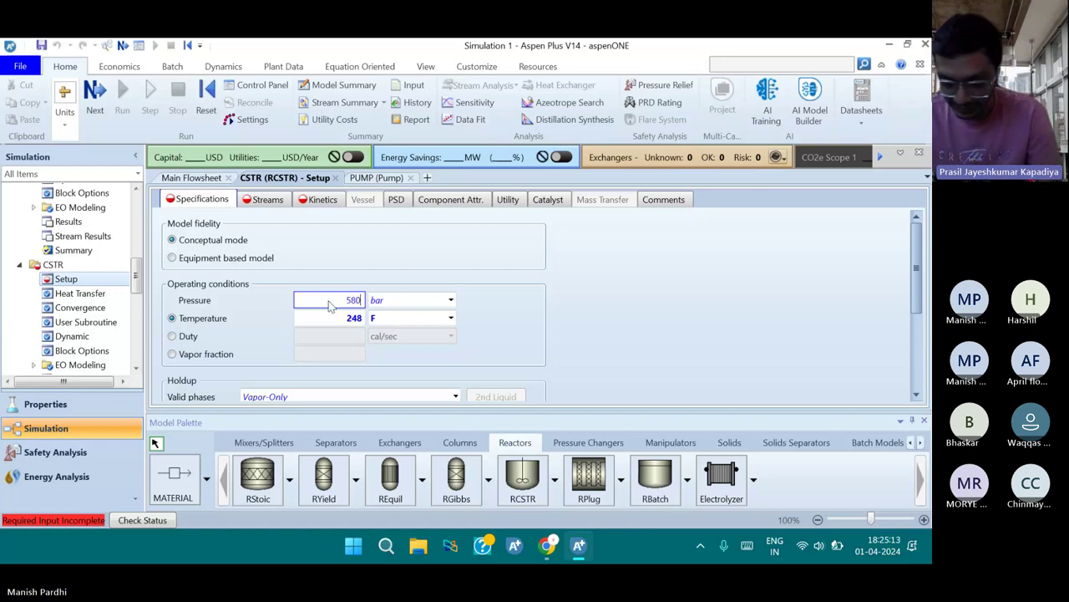
click(381, 303)
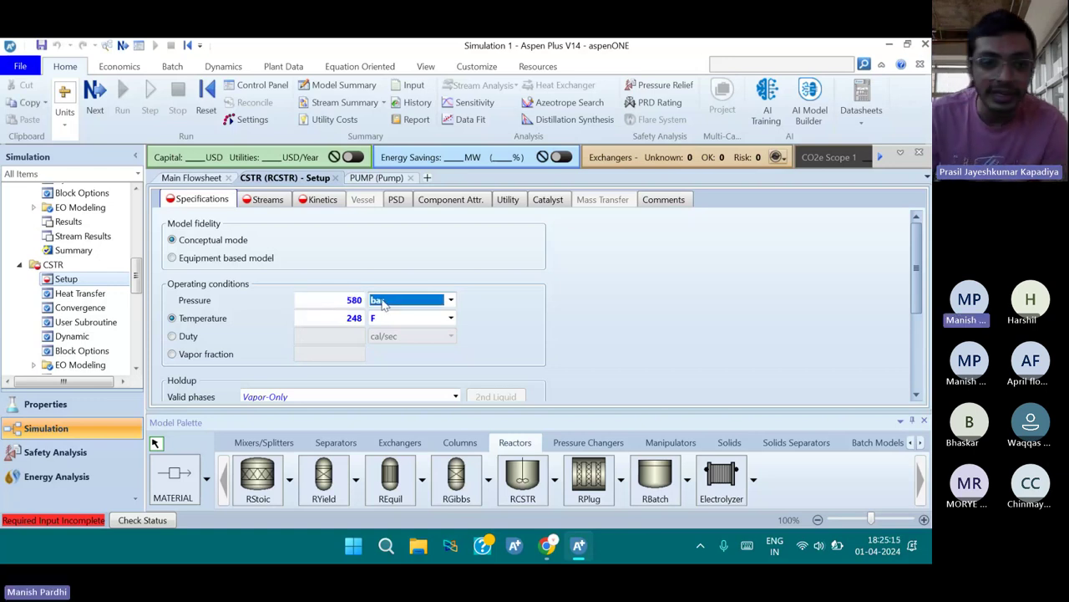
text(psi)
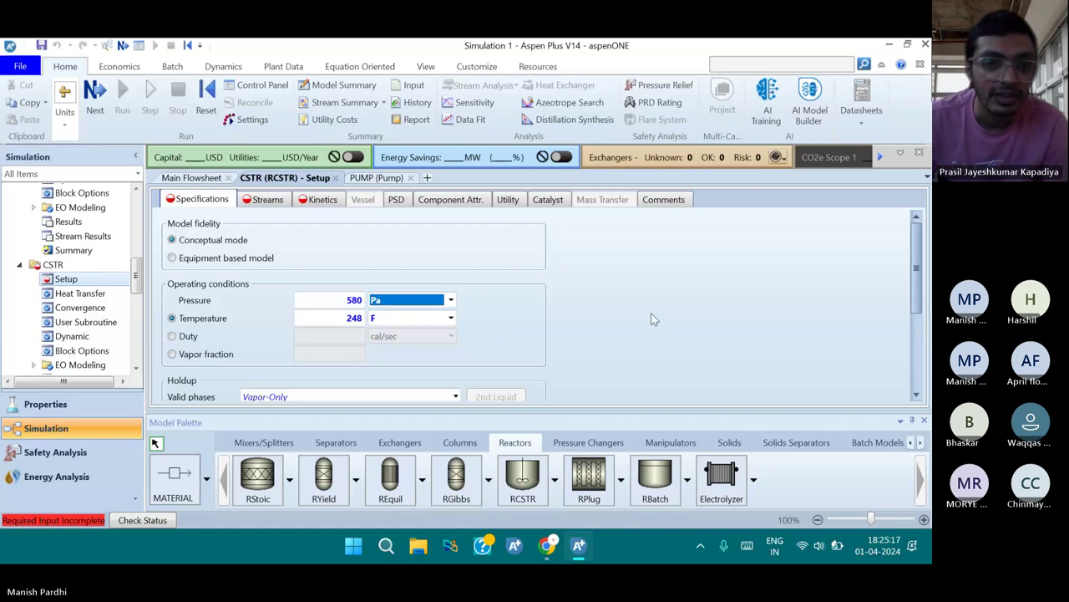
text(a)
click(521, 314)
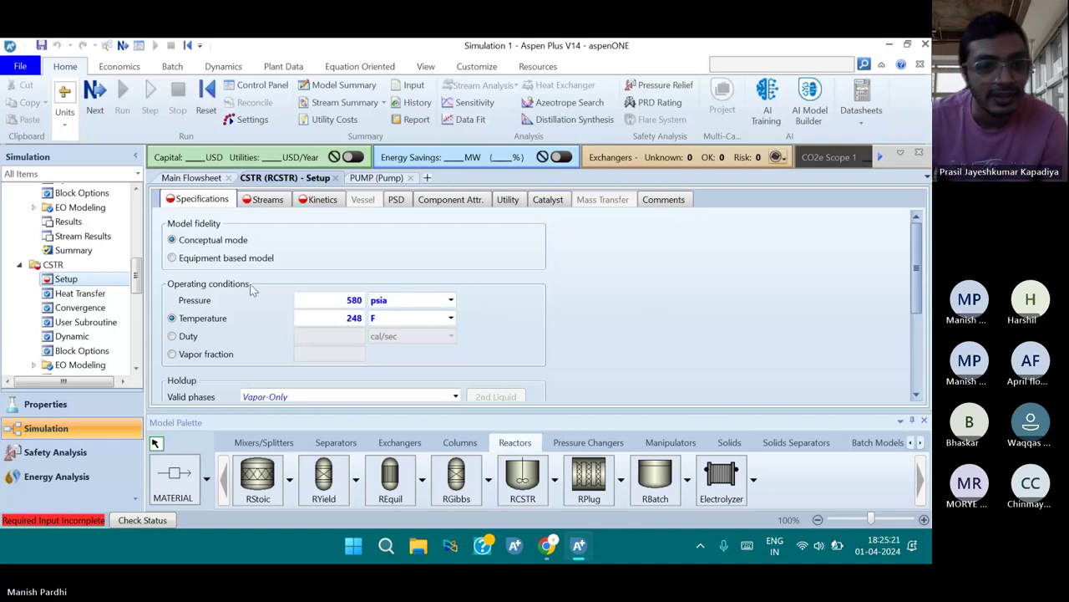
Set the CSTR holdup volume to 1200 cuft
scroll(254, 329, down, 2)
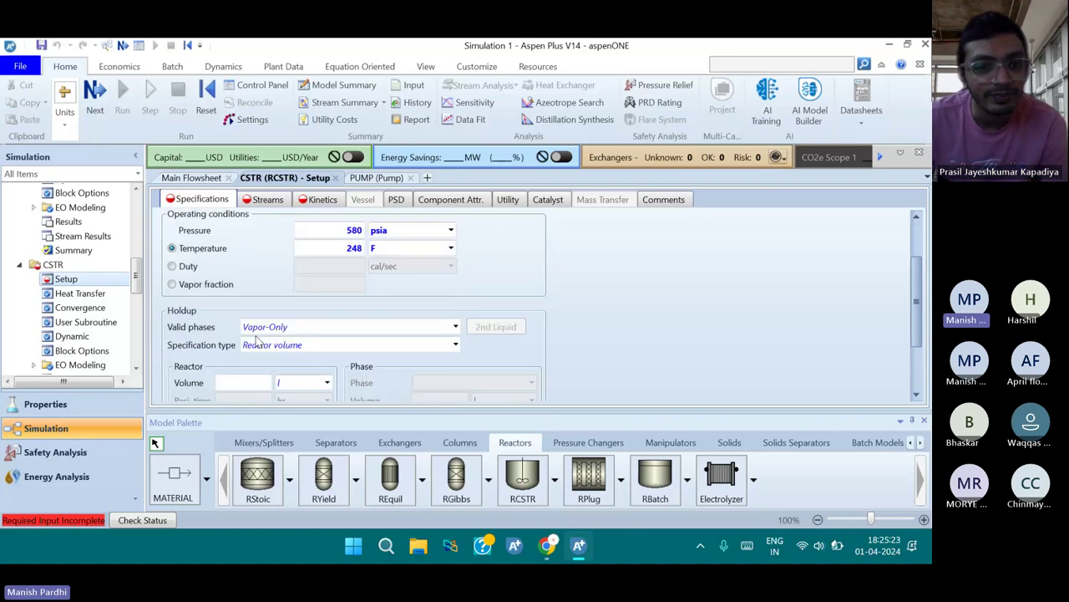
scroll(256, 341, down, 1)
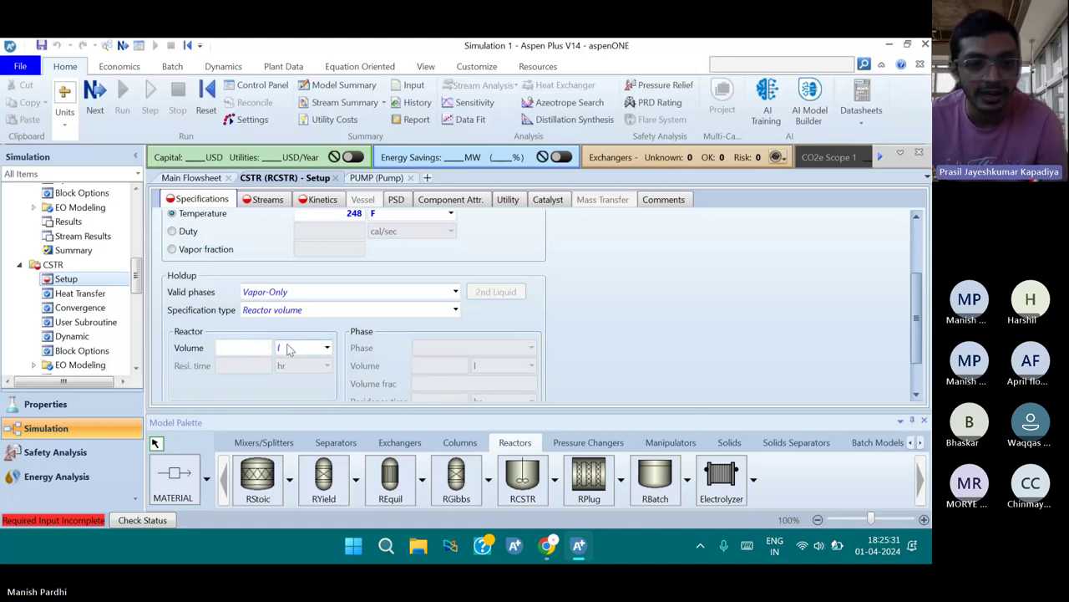
click(328, 350)
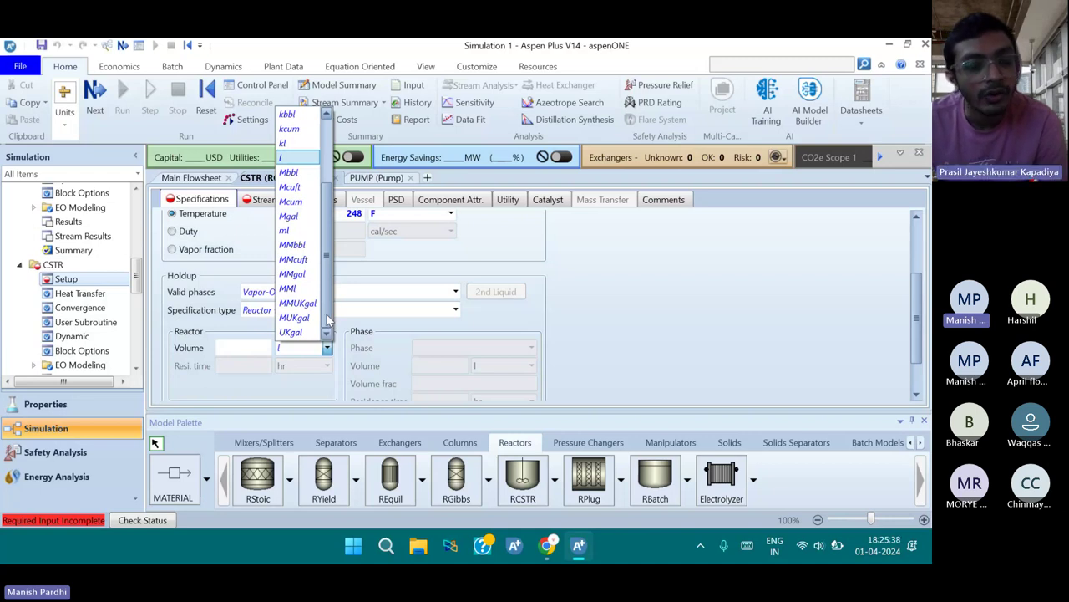
scroll(326, 292, up, 1)
scroll(326, 292, up, 2)
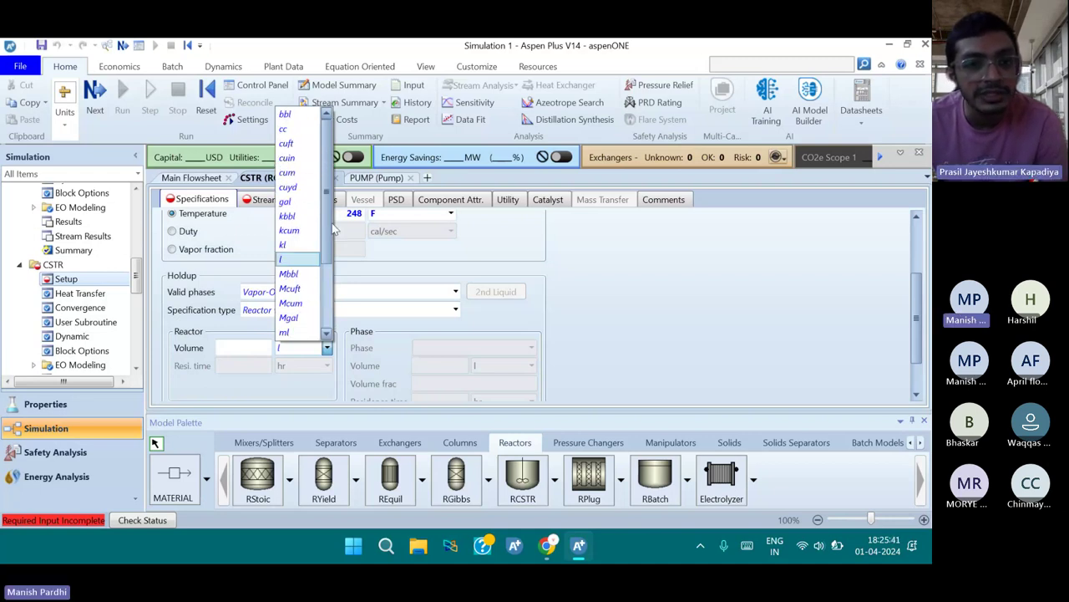
click(297, 145)
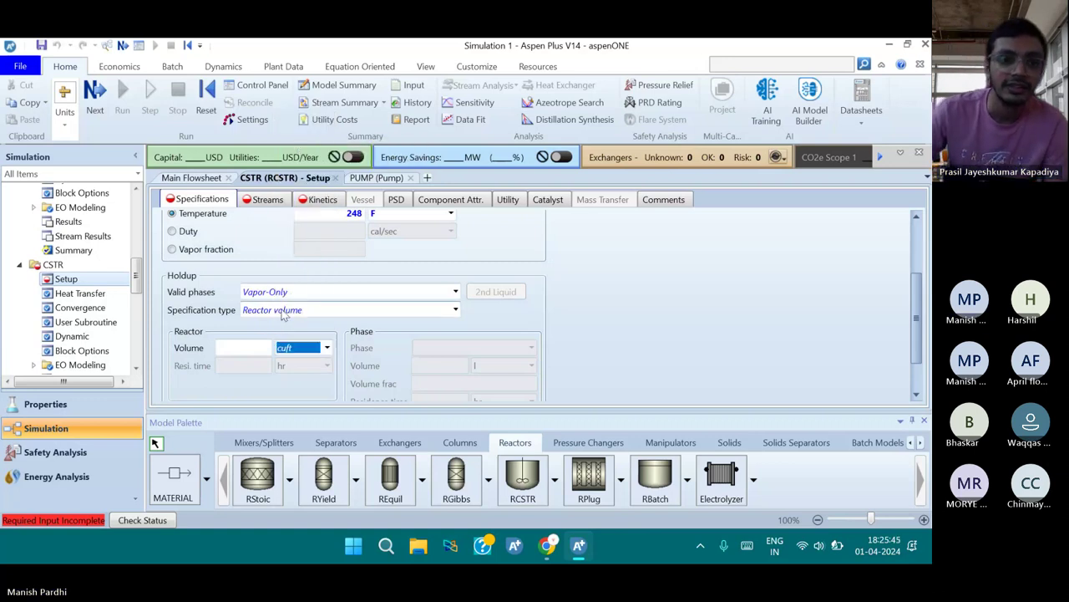
click(243, 348)
text(120)
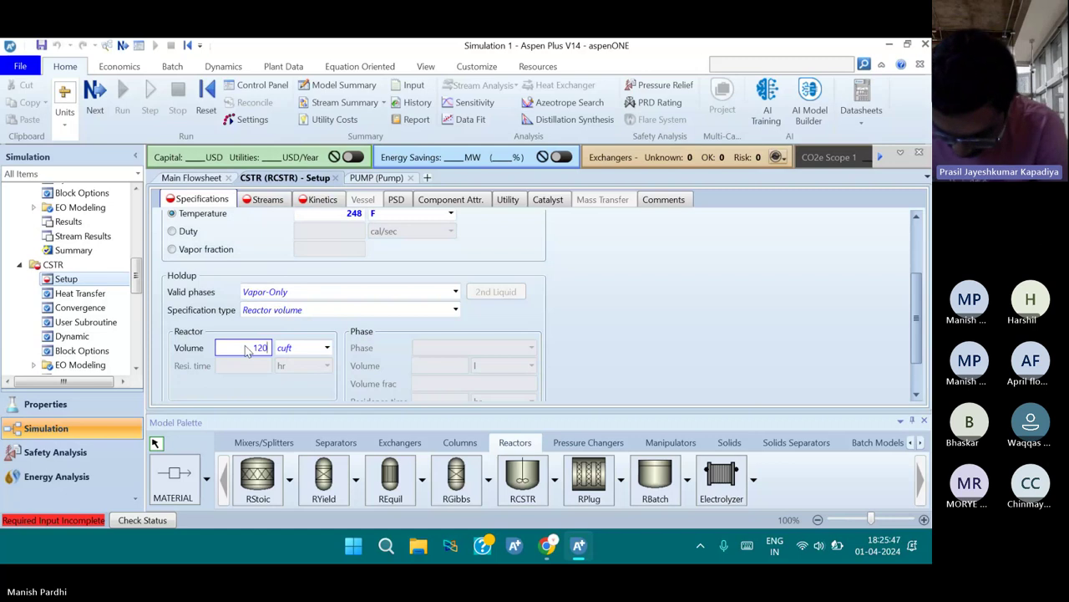
text(0)
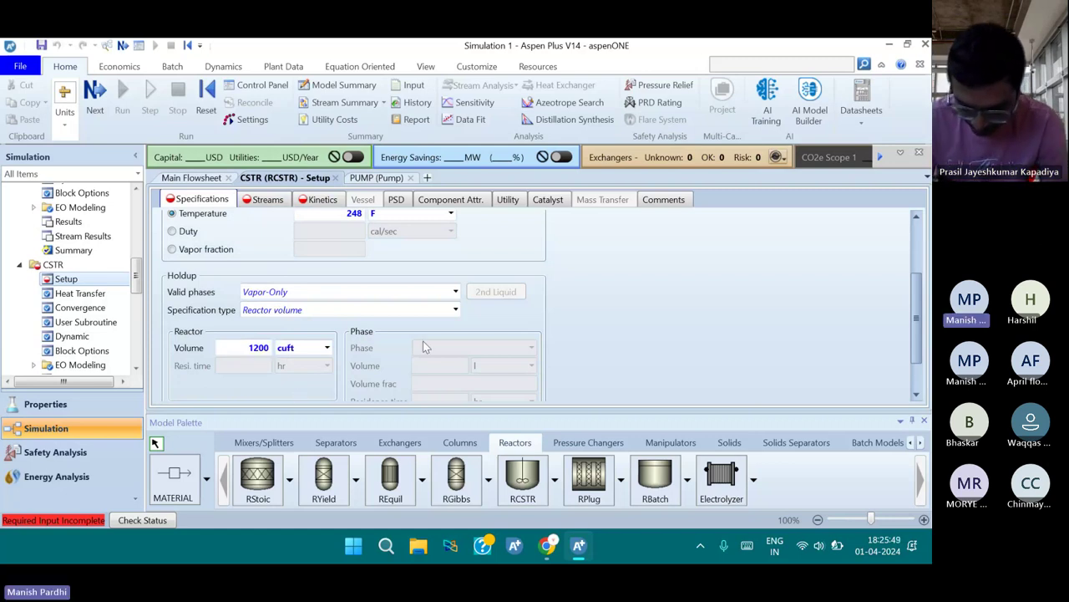
click(398, 314)
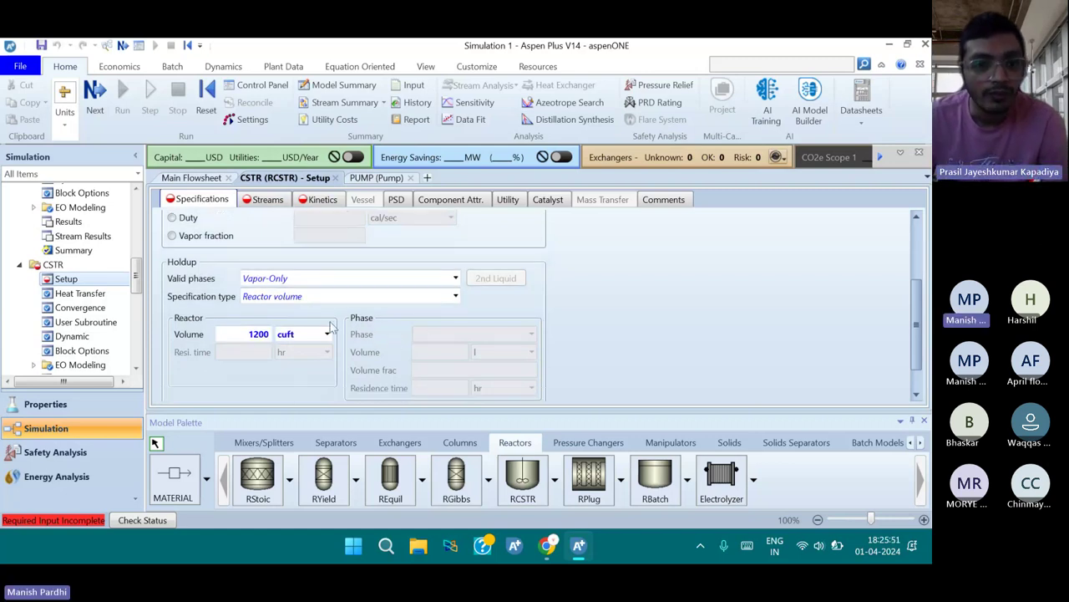
scroll(338, 315, down, 1)
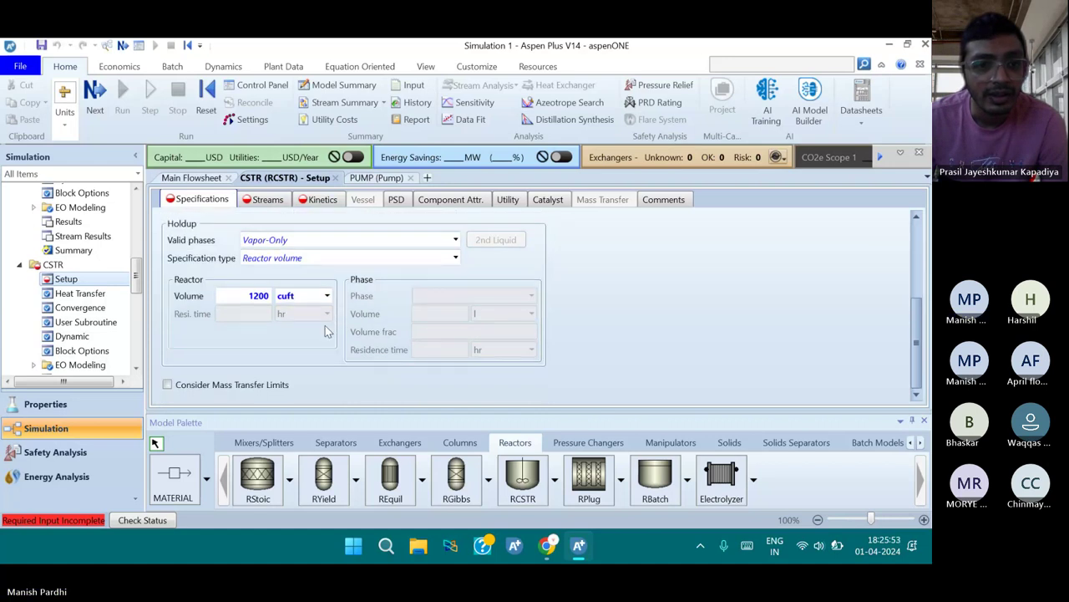
scroll(325, 328, up, 3)
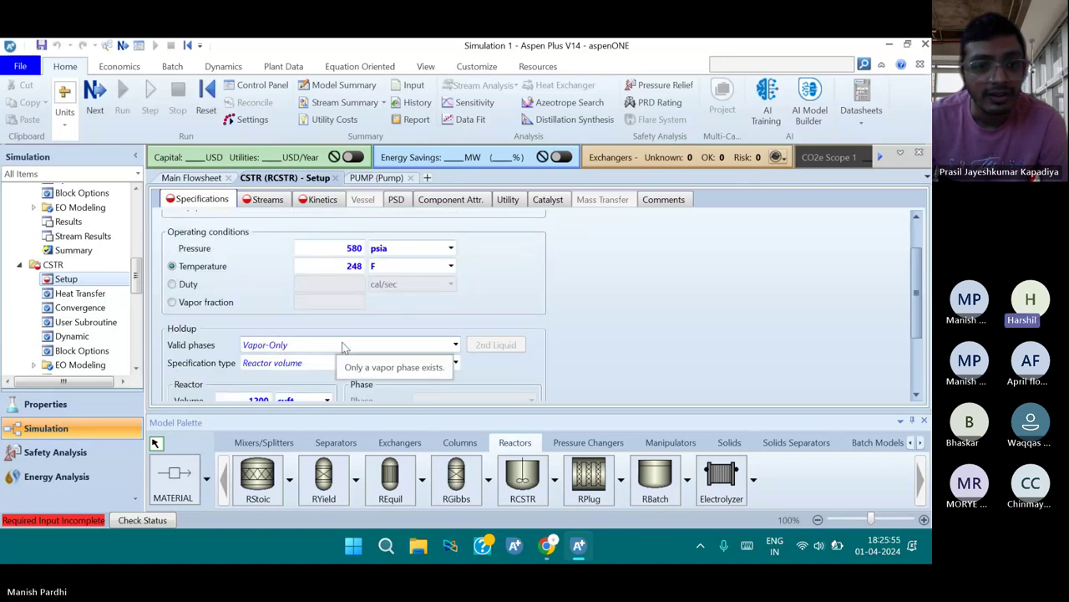
scroll(359, 328, up, 2)
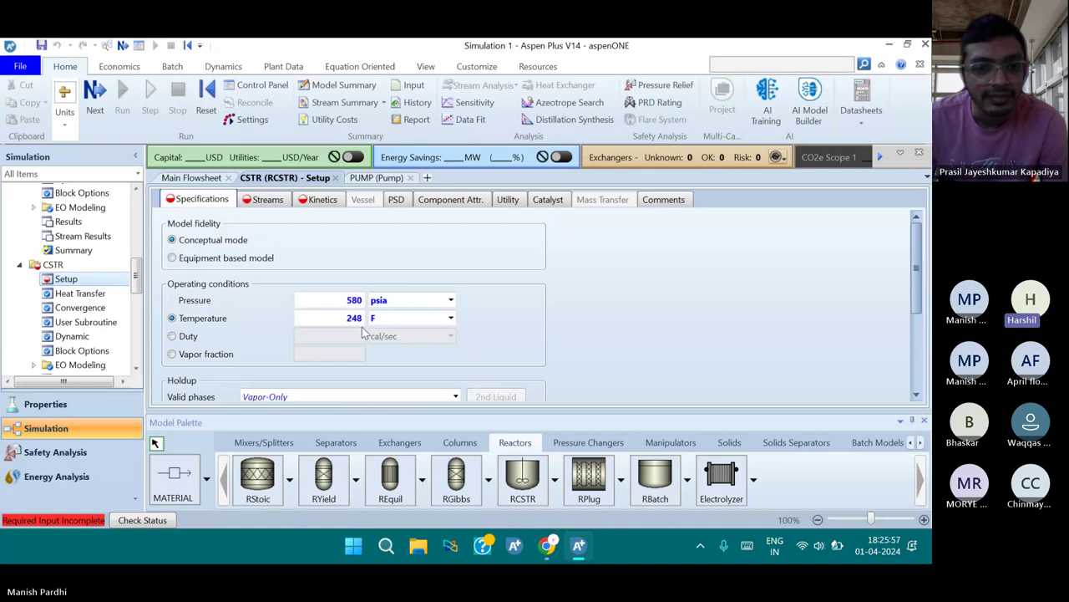
scroll(362, 331, down, 2)
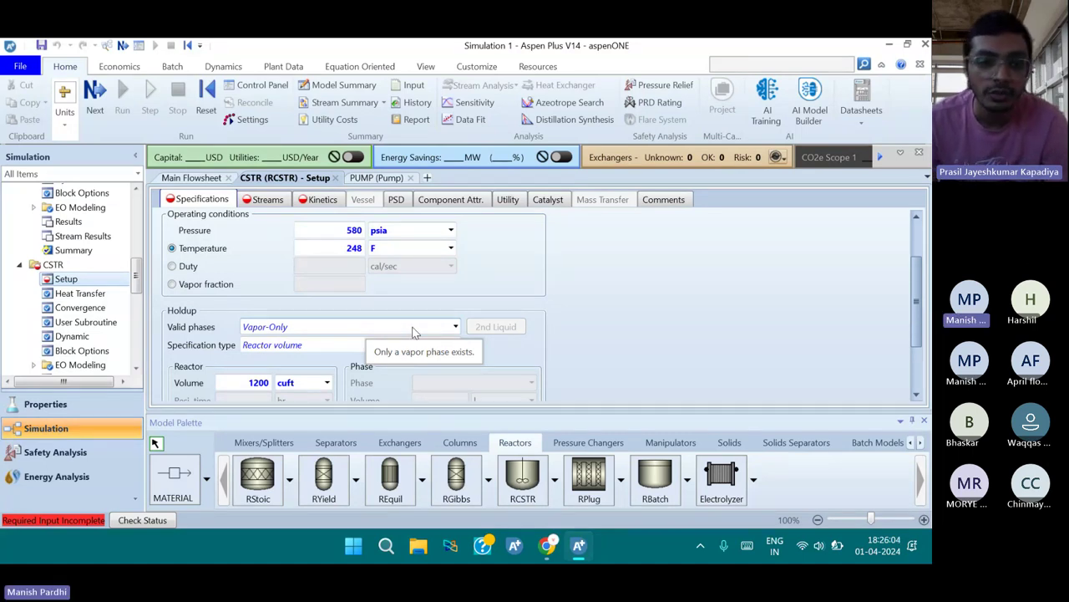
Change CSTR valid phases to Liquid-Only and check the Completion Status for missing input
click(456, 333)
click(457, 333)
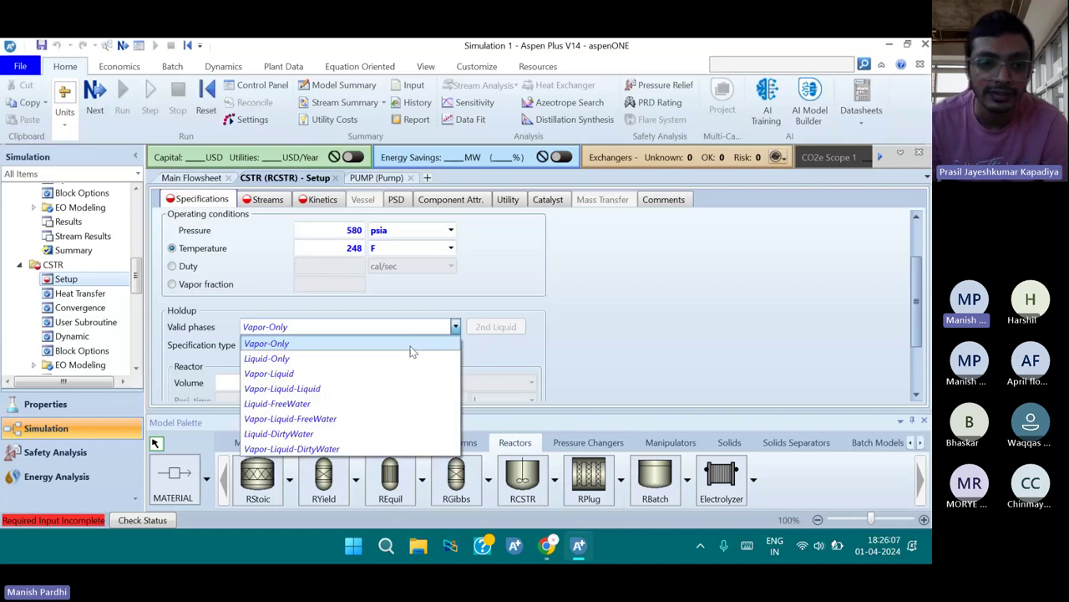
click(368, 360)
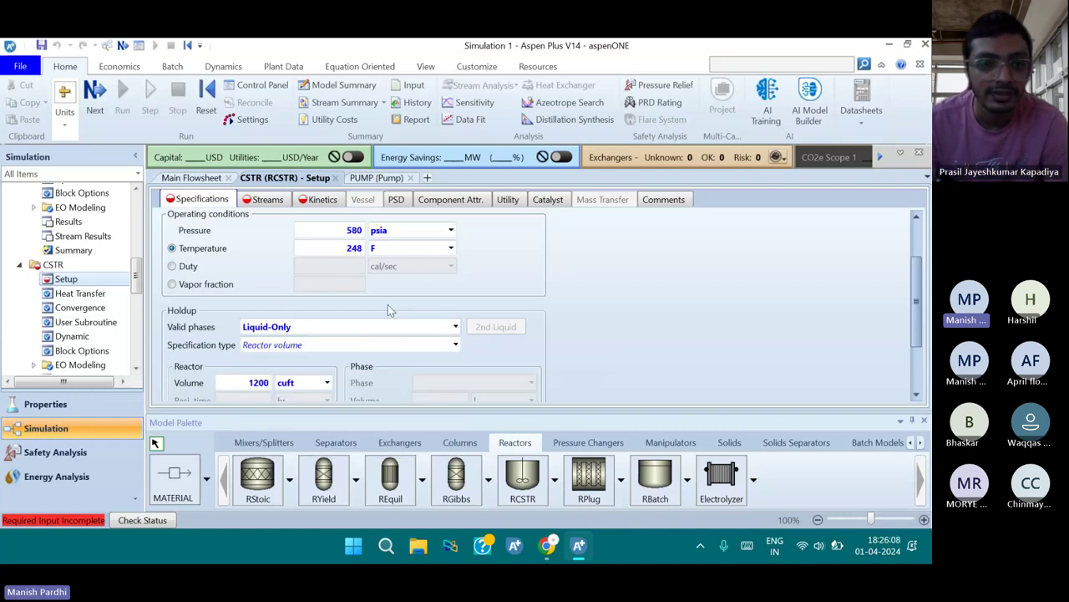
scroll(388, 306, down, 2)
scroll(385, 312, down, 1)
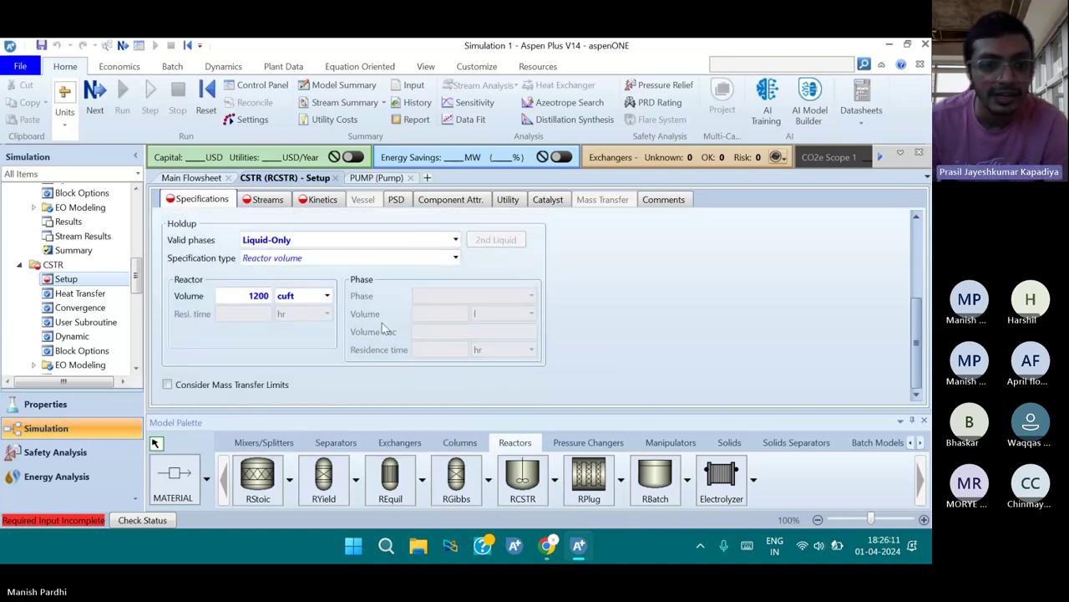
scroll(283, 361, up, 3)
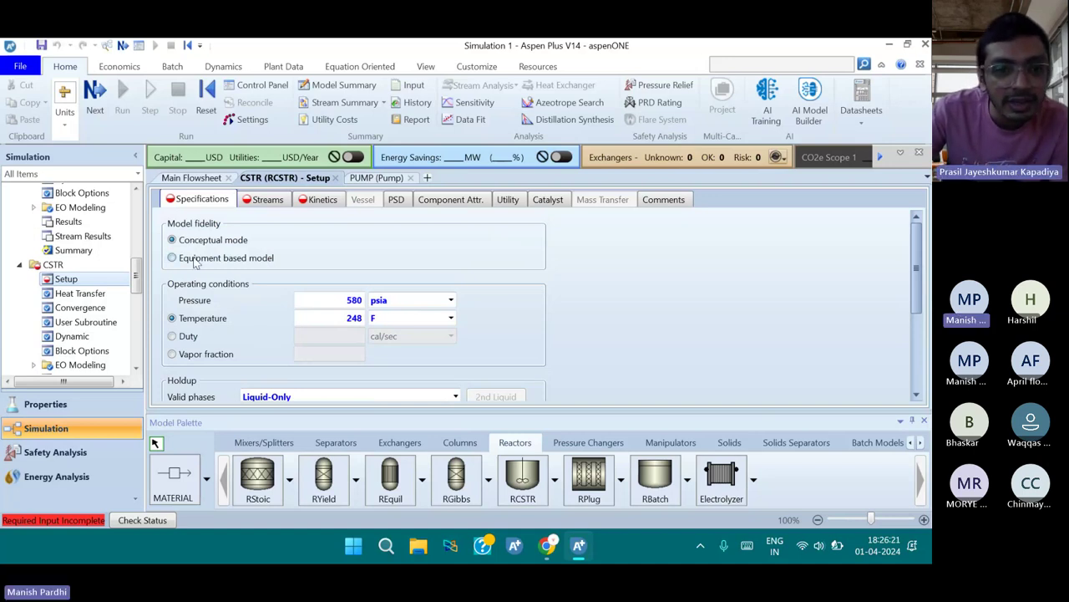
scroll(265, 332, down, 2)
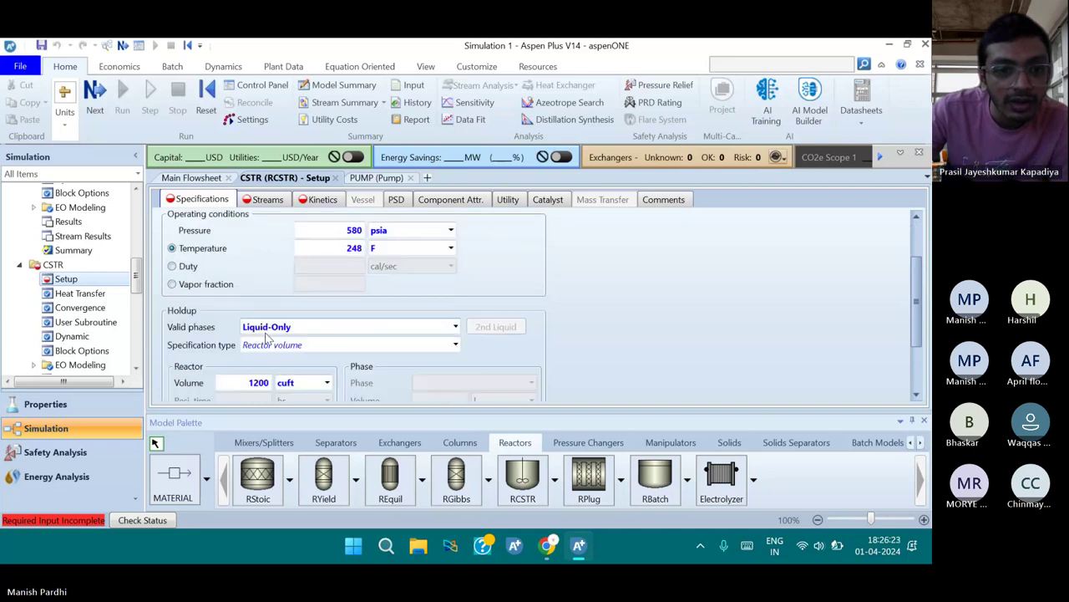
scroll(267, 336, up, 2)
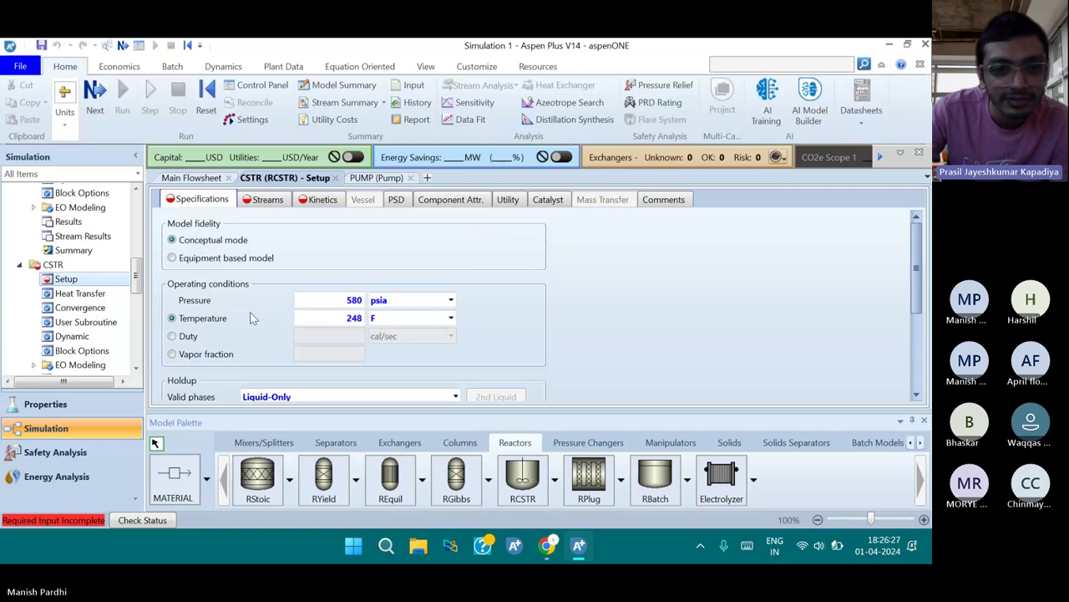
click(101, 98)
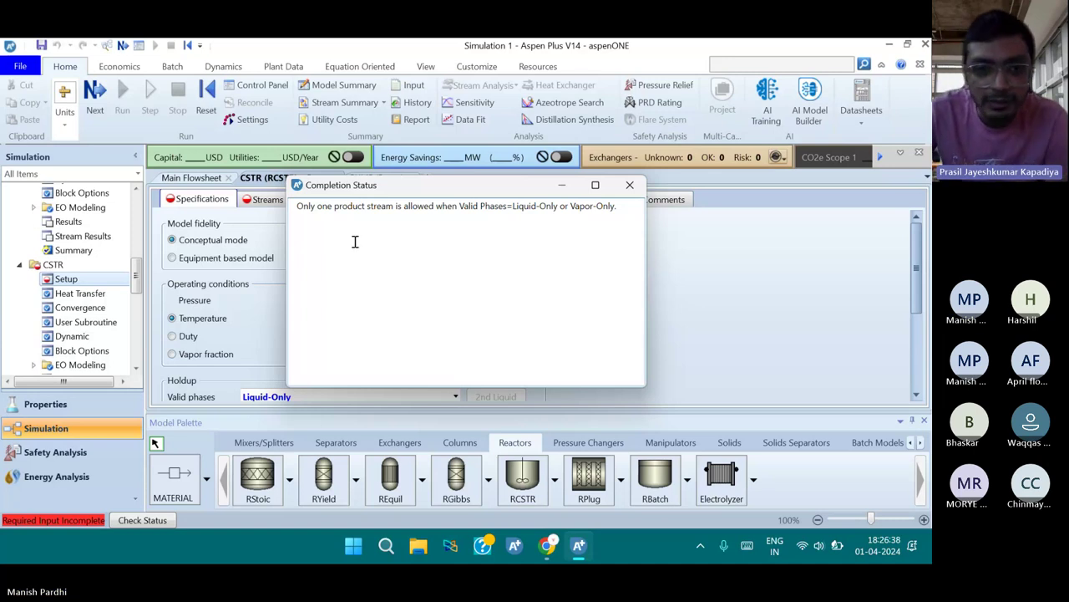
Dismiss the run completion message and go back to the Main Flowsheet view
click(629, 185)
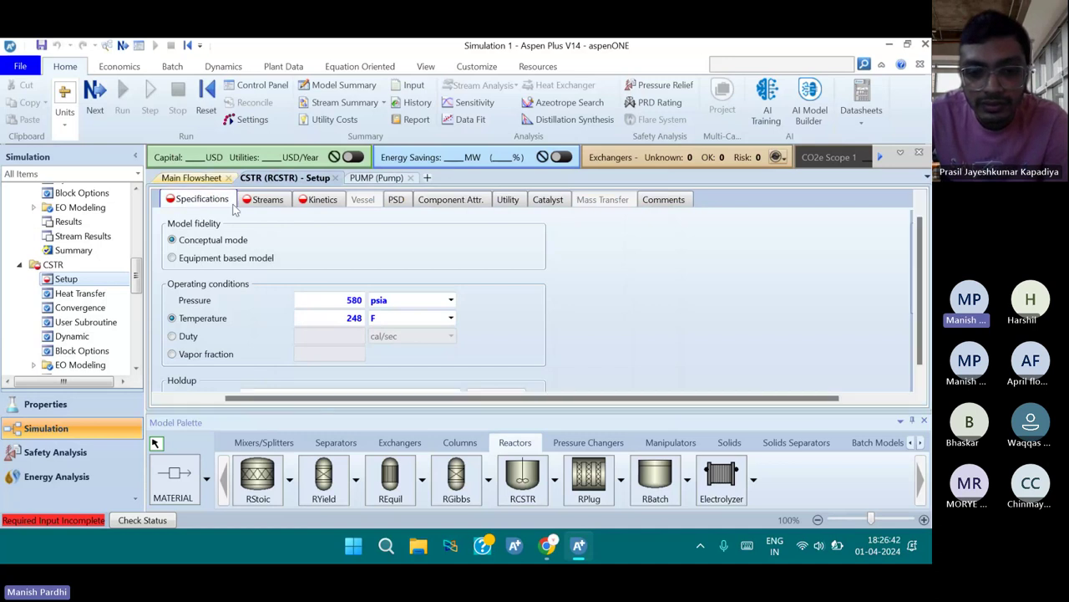
click(191, 178)
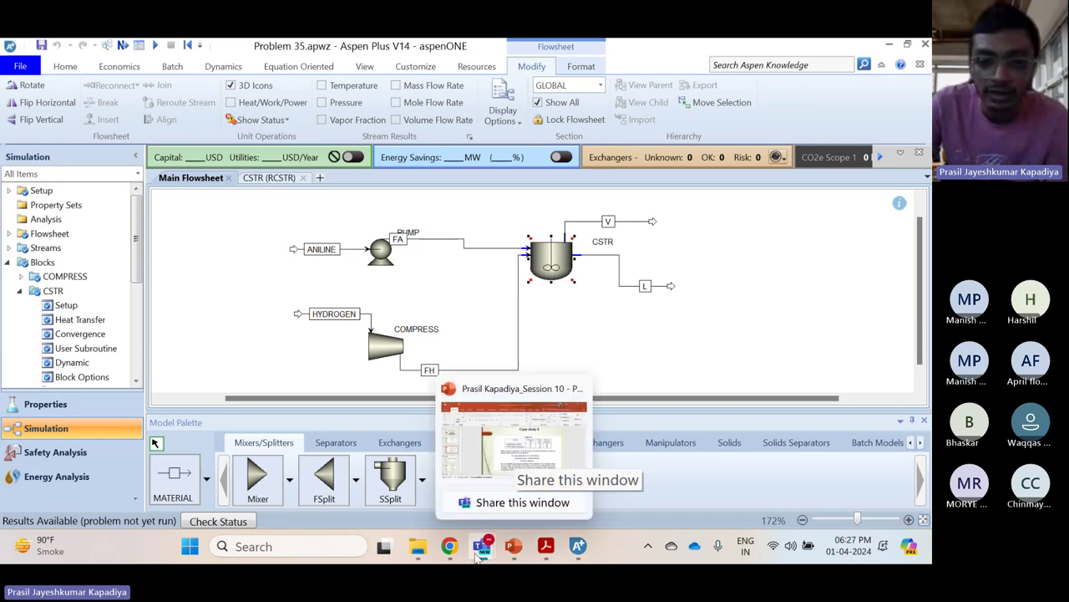
Bring up the 'Meeting in General' Teams window and stop sharing the Aspen Plus screen
mouse_move(482, 546)
mouse_move(442, 438)
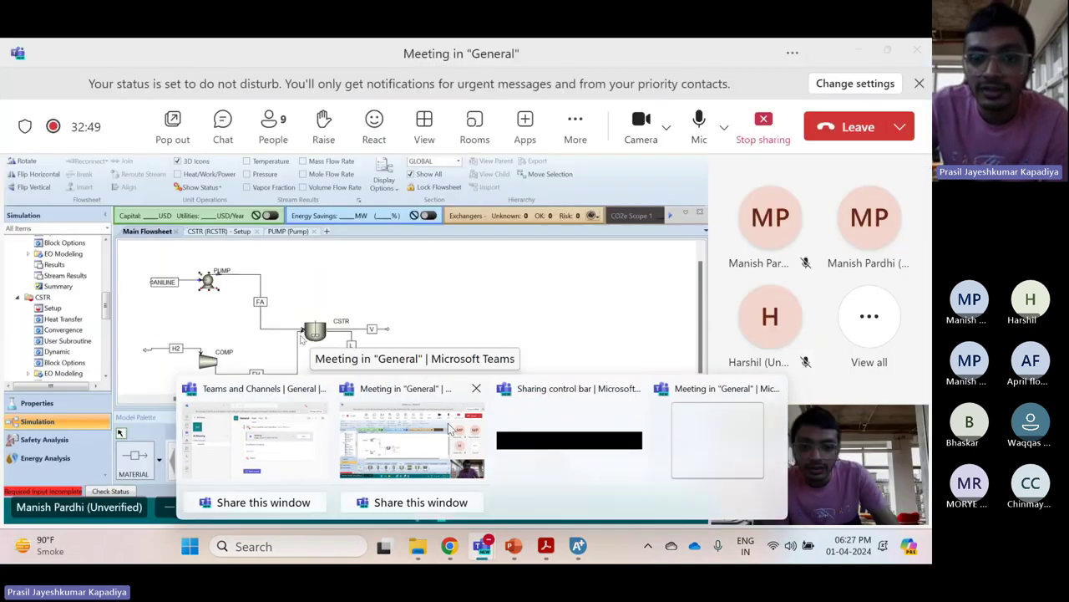
click(411, 440)
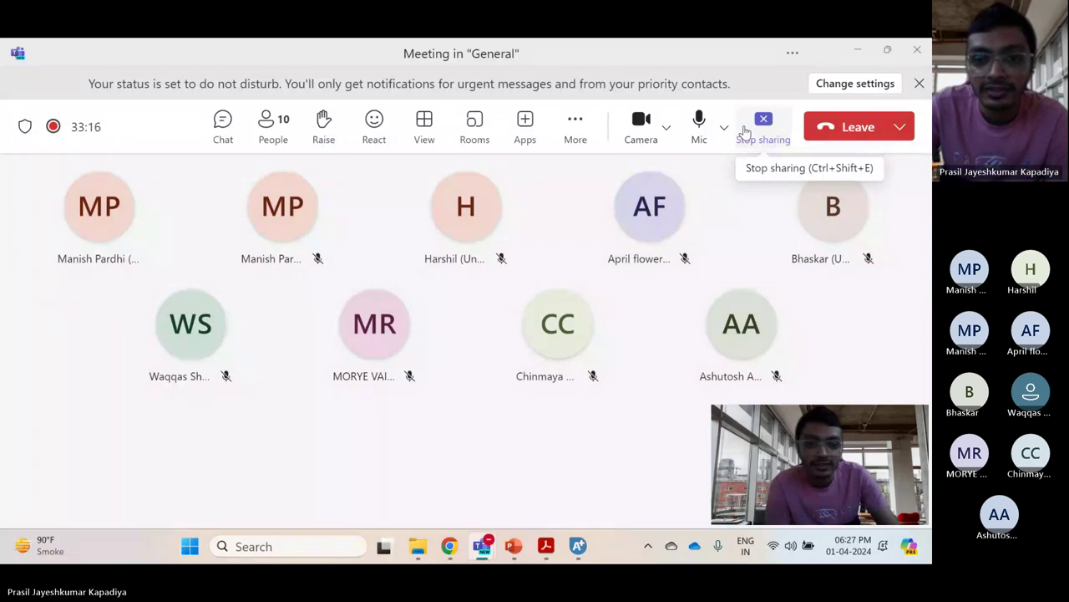
click(744, 132)
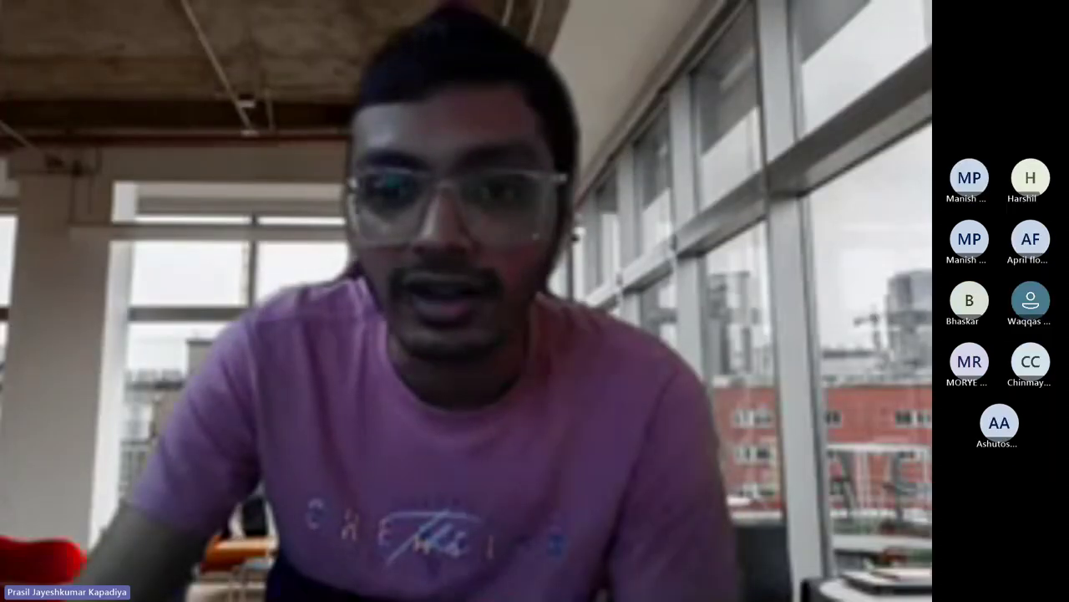
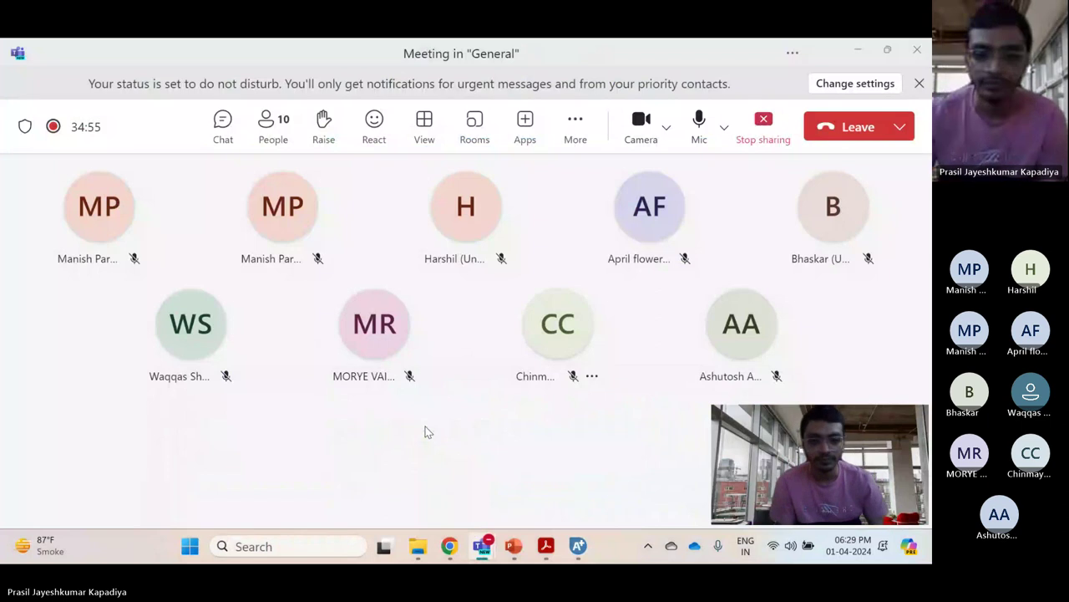
click(578, 547)
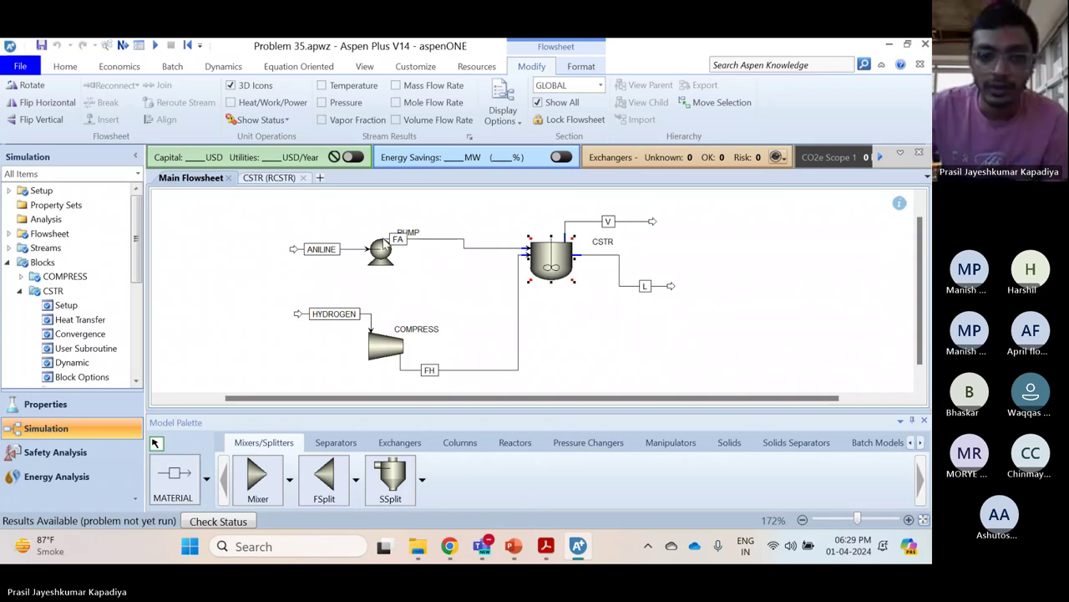
click(351, 250)
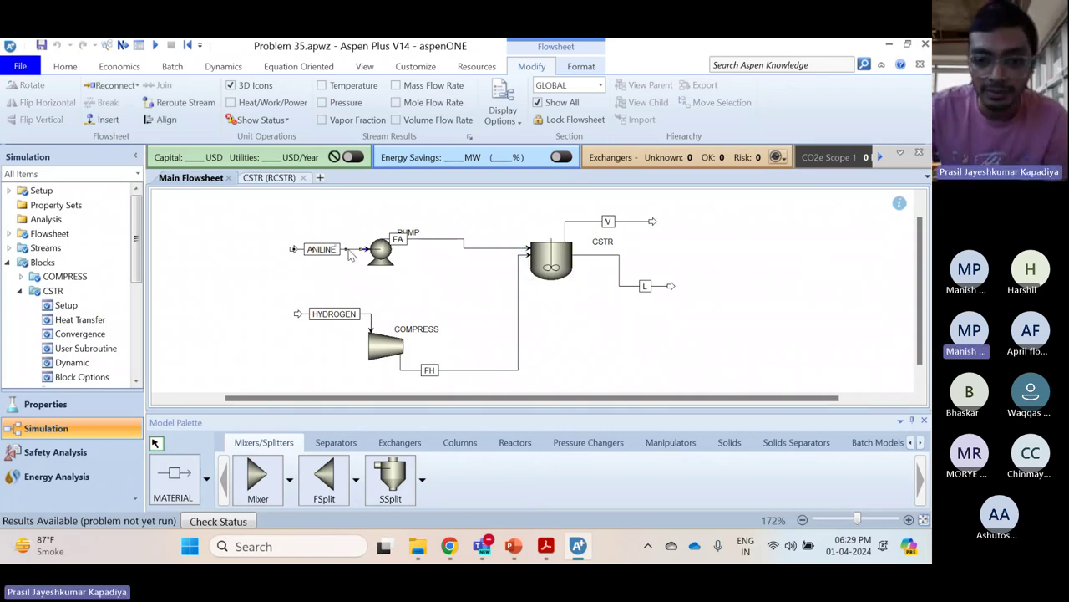
mouse_move(482, 545)
click(514, 455)
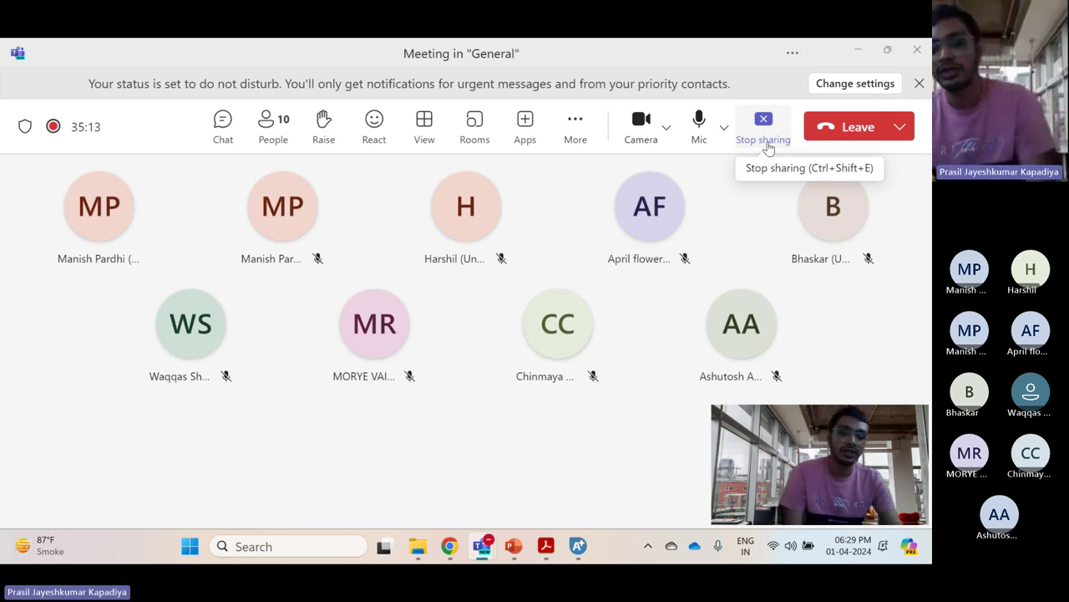
Stop presenting in Teams so the other participant's Aspen Plus flowsheet is shown
click(767, 147)
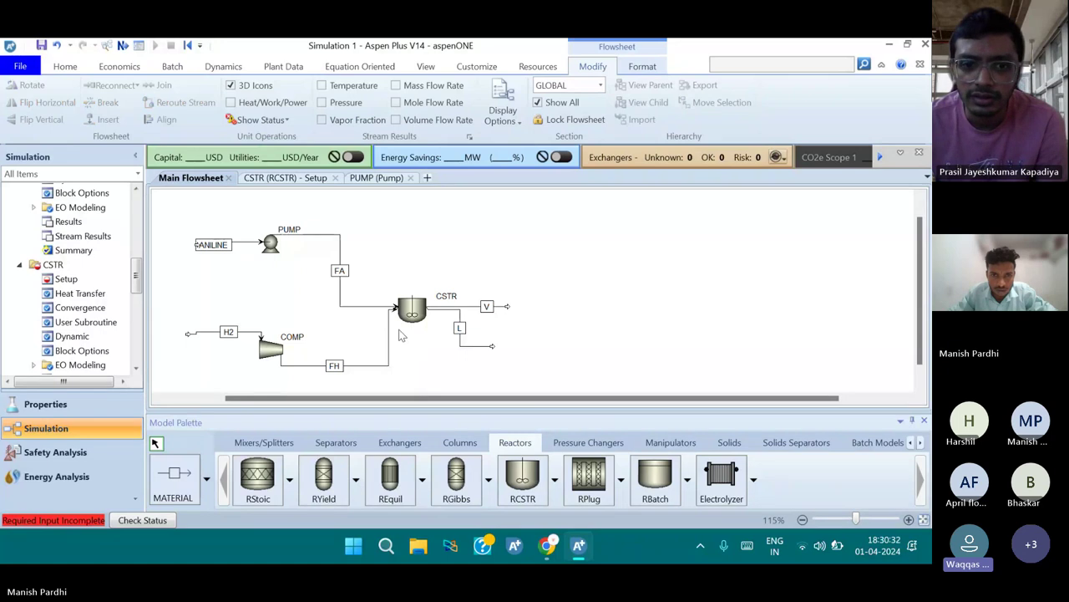
Open the CSTR block's input form and set Valid phases to Vapor-Liquid
click(396, 318)
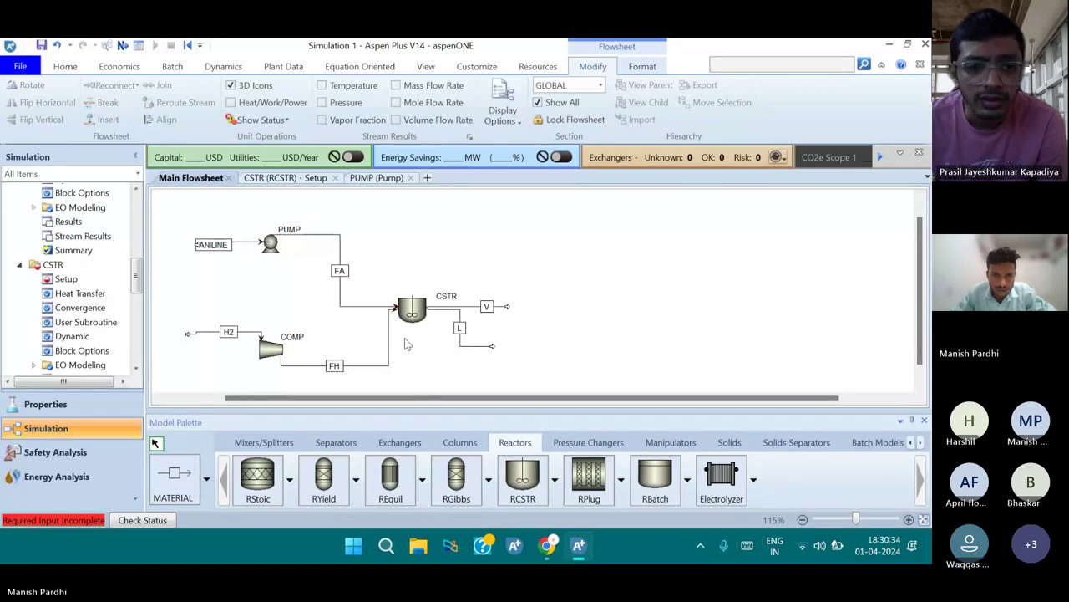
click(411, 311)
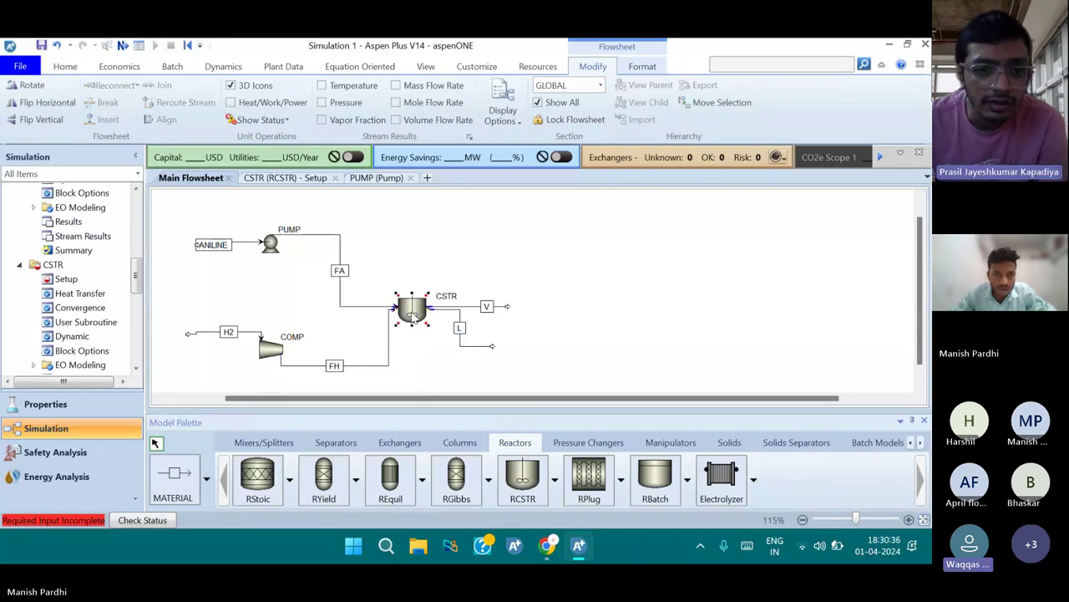
double_click(411, 310)
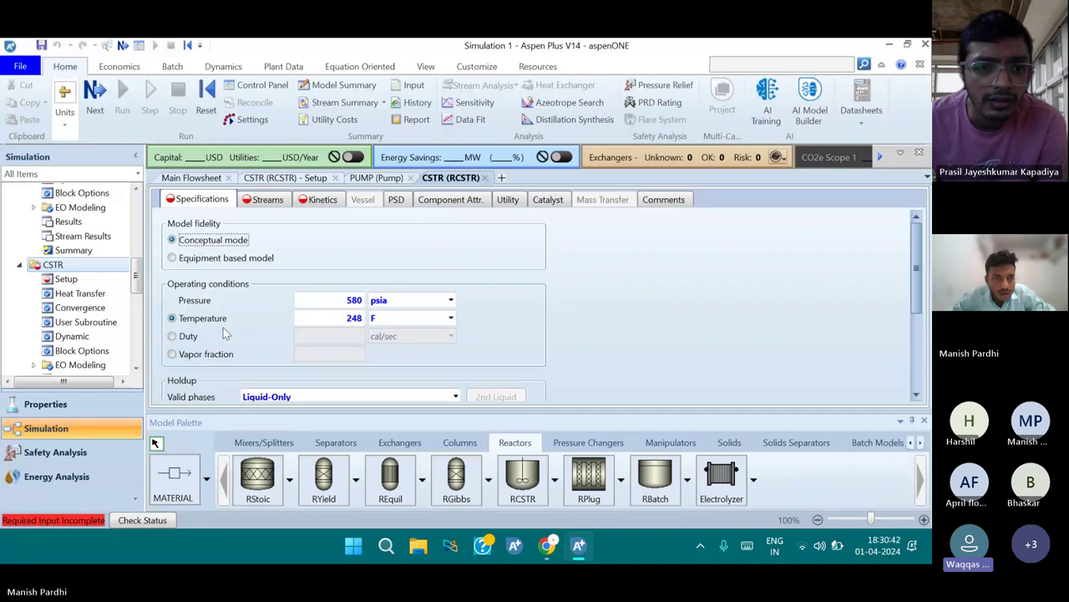
scroll(223, 331, down, 1)
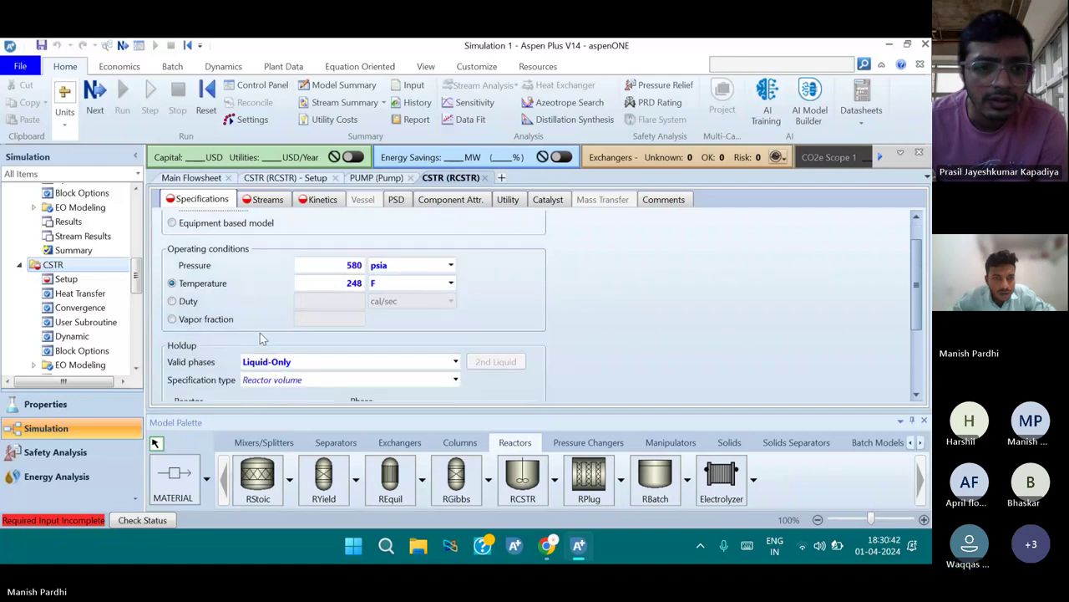
click(455, 364)
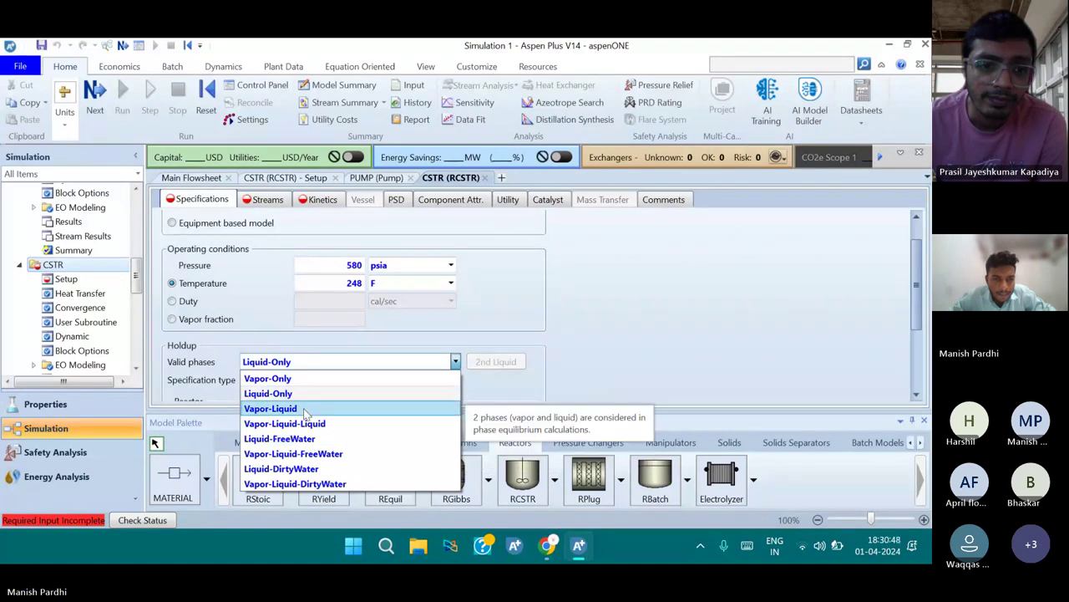
click(306, 410)
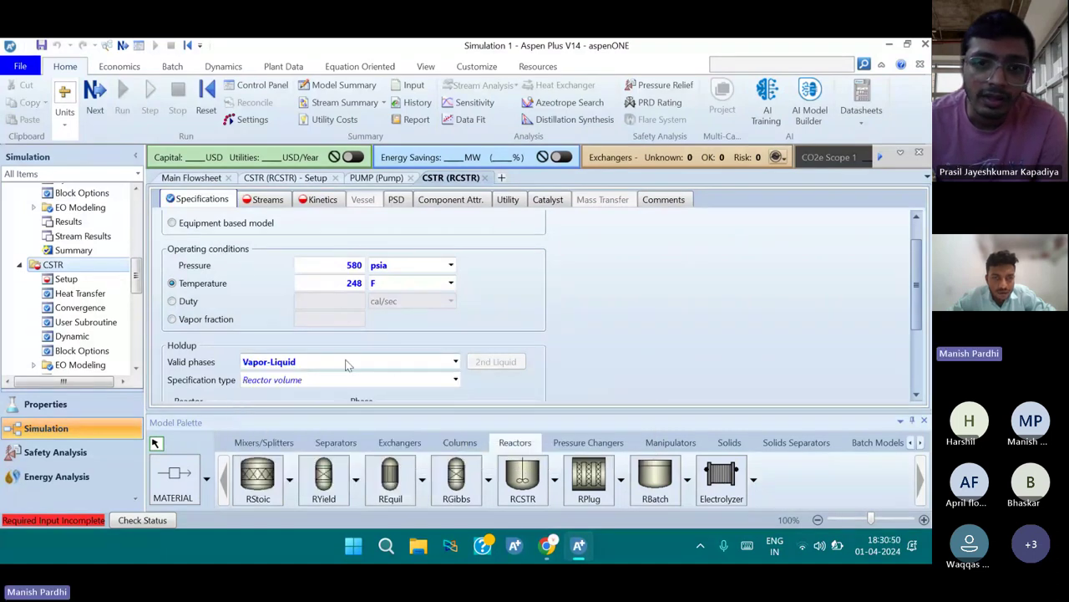
scroll(399, 342, down, 2)
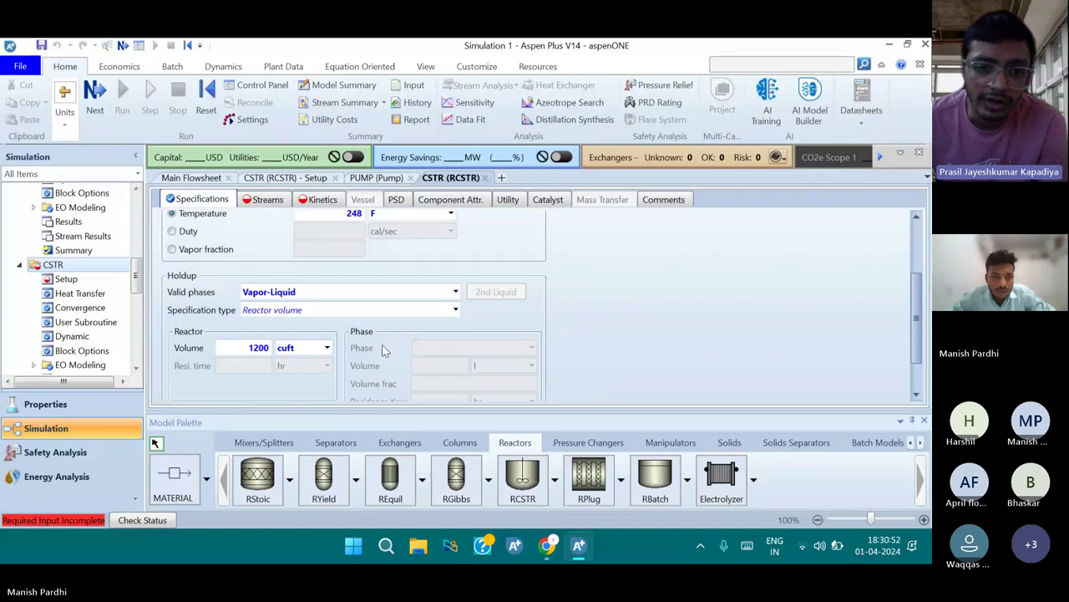
scroll(279, 284, up, 2)
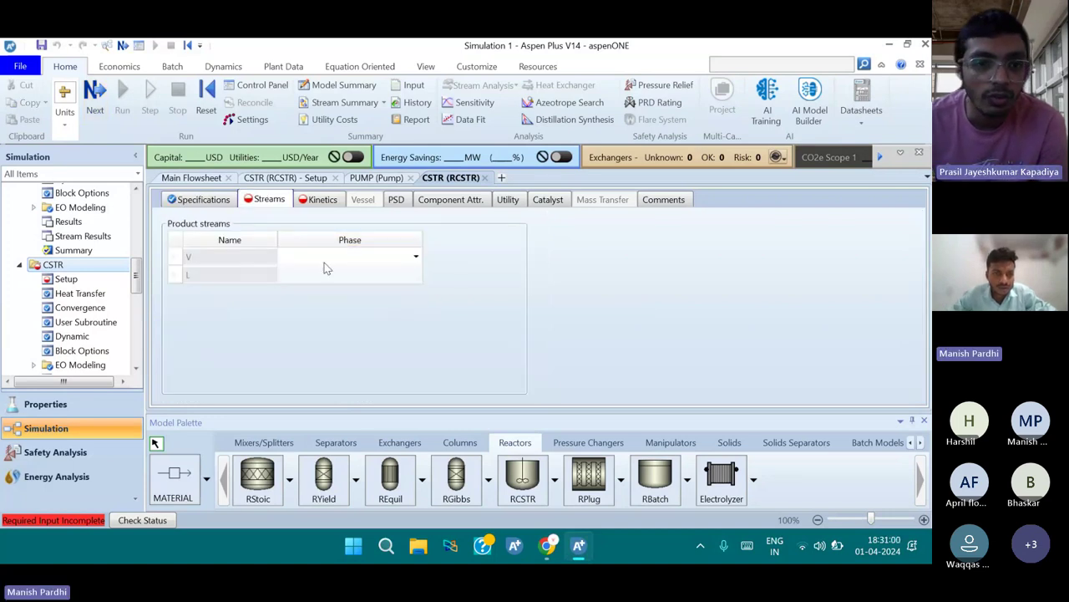
Assign product stream V the Vapor phase and stream L the Liquid phase
click(220, 258)
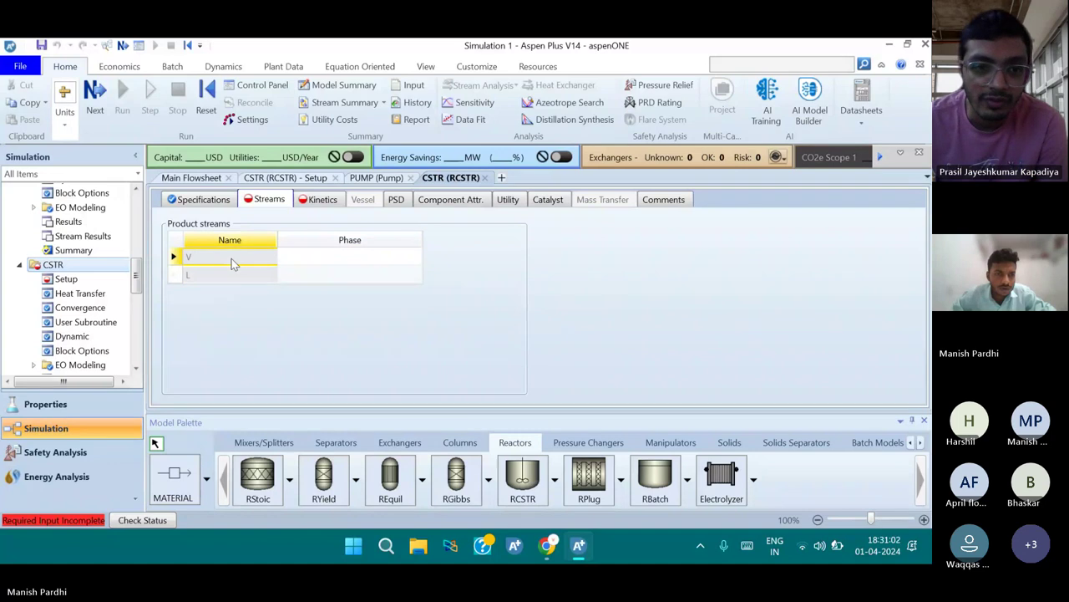
click(231, 275)
click(231, 259)
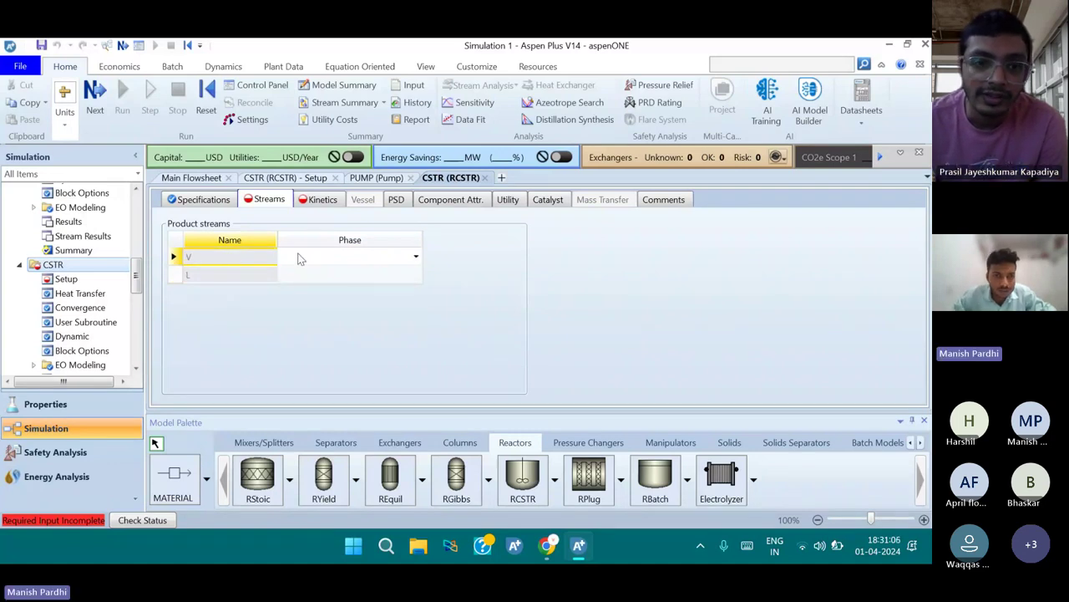
click(398, 261)
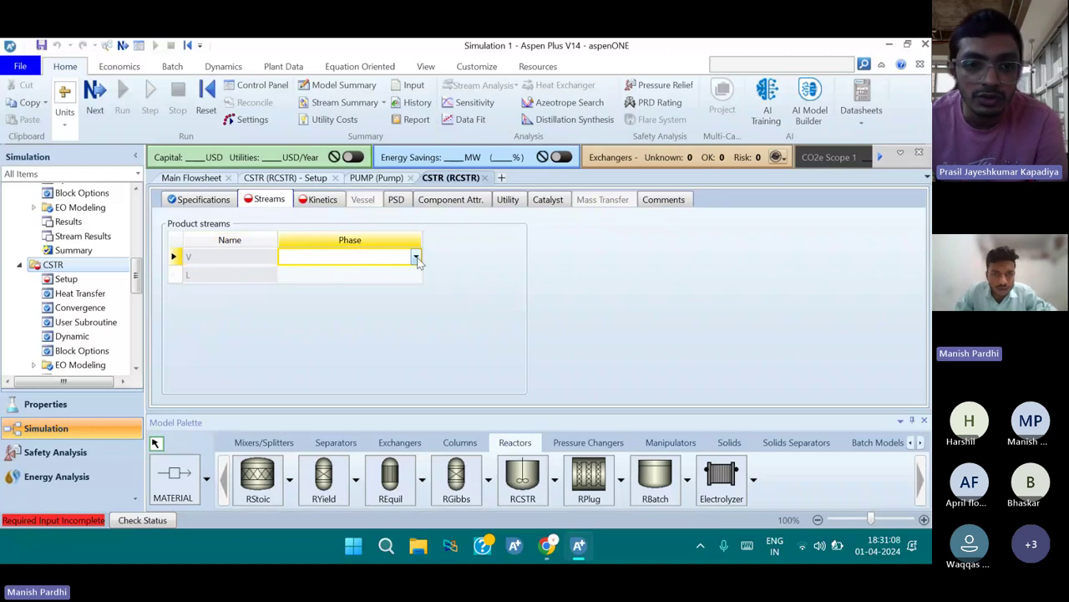
click(415, 259)
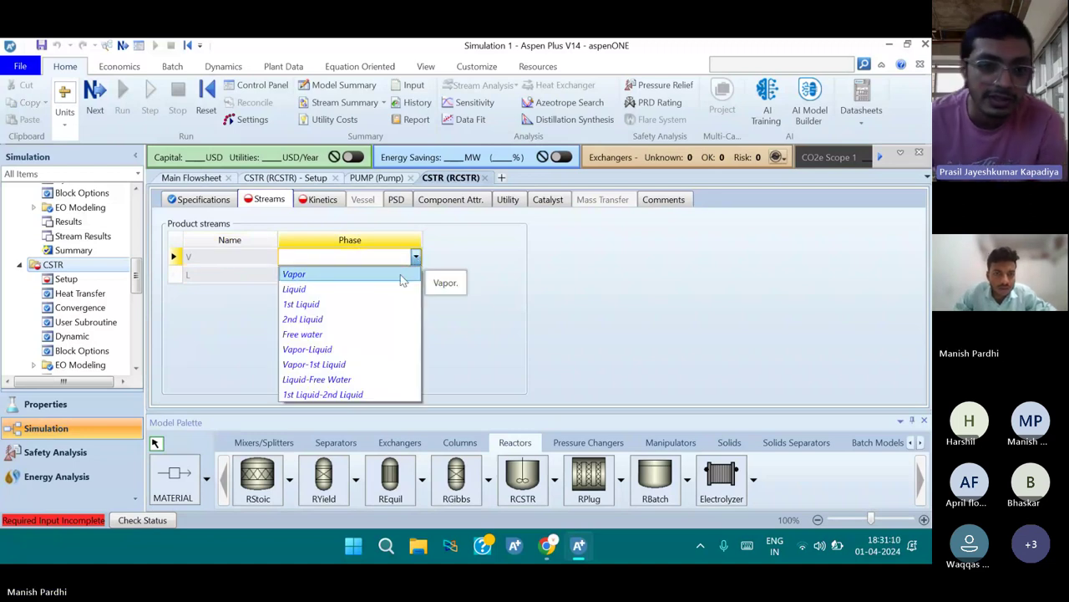
click(400, 274)
click(400, 274)
click(415, 274)
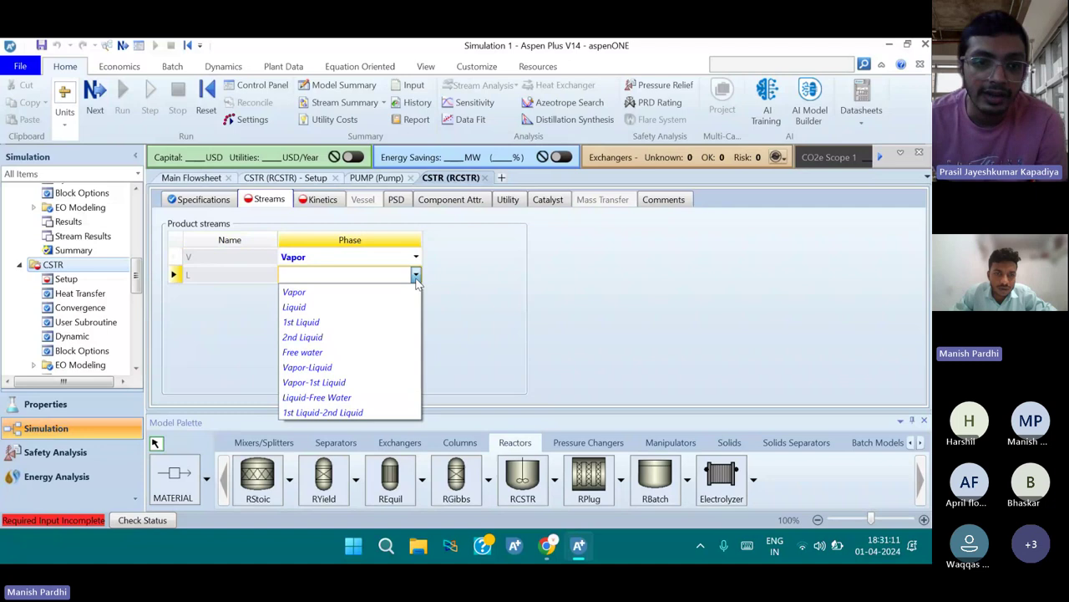
click(365, 308)
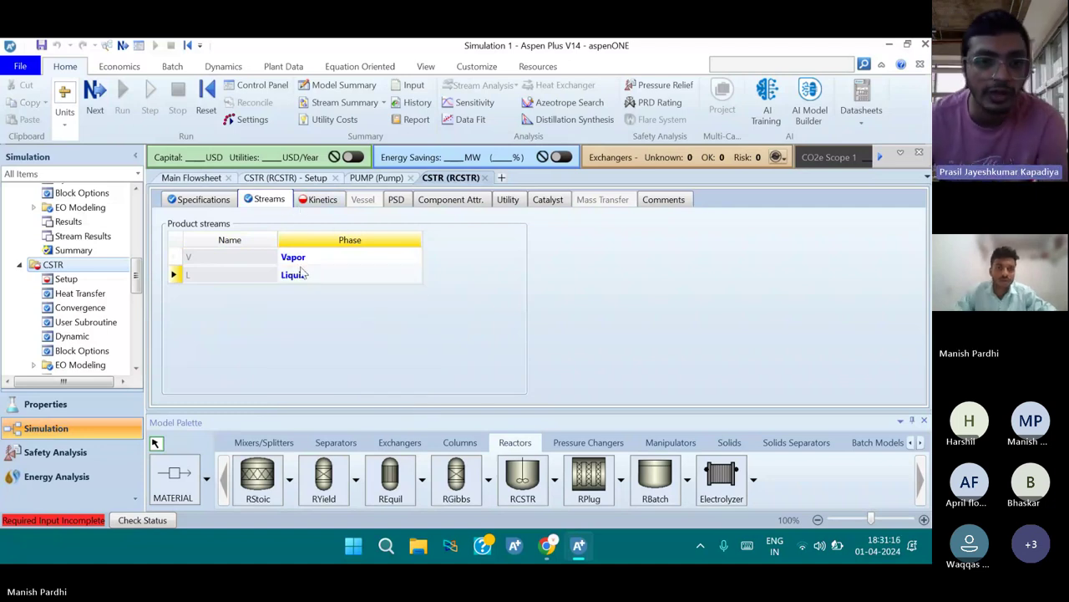
On the CSTR Kinetics tab, create POWERLAW reaction set R-1 and open it for editing
click(322, 200)
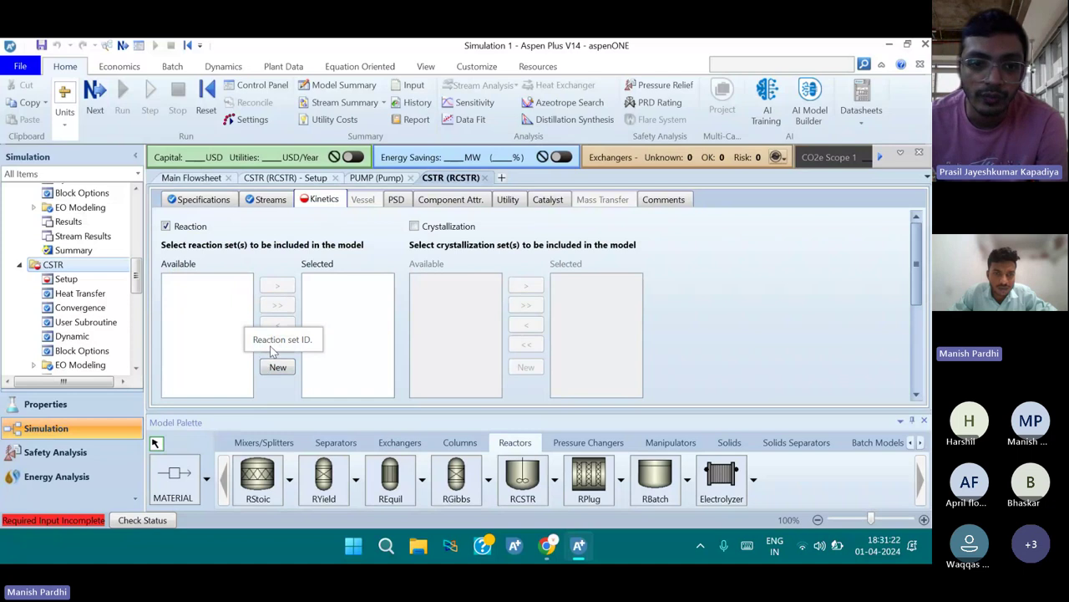
scroll(272, 351, down, 1)
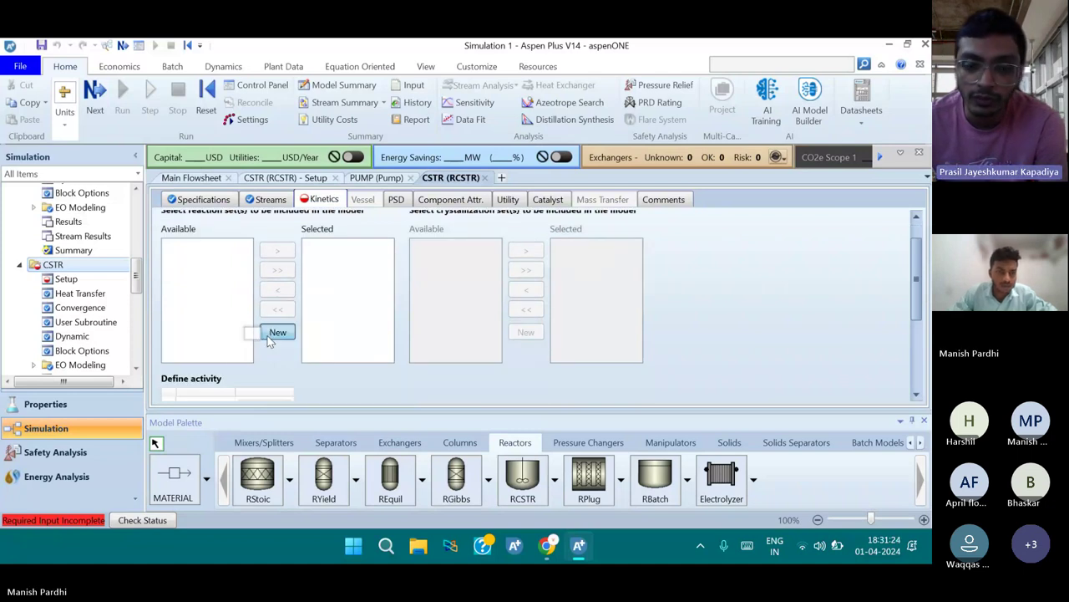
click(272, 332)
click(478, 325)
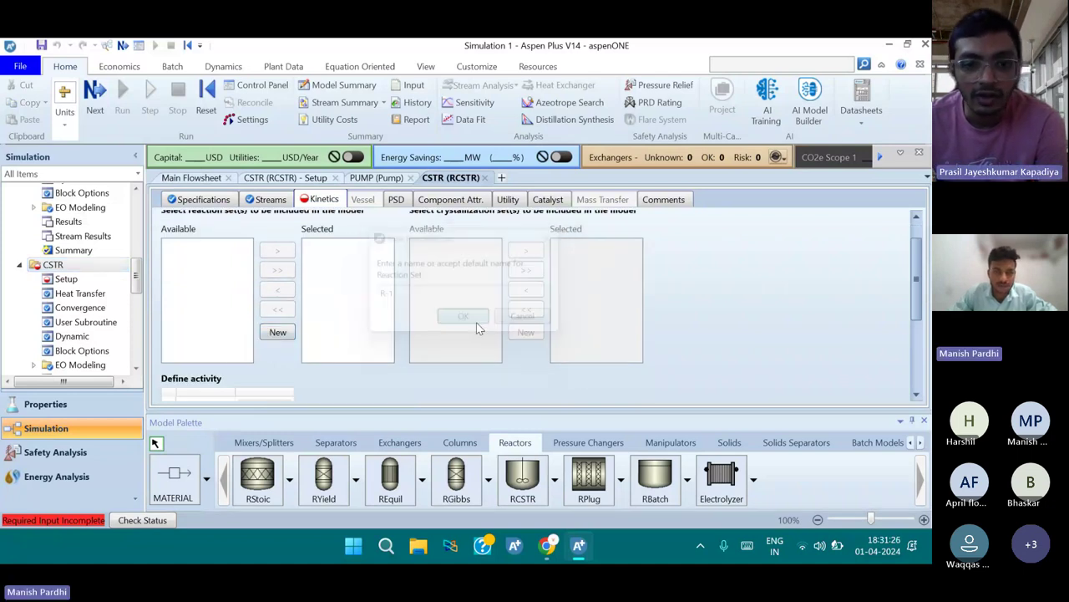
click(488, 285)
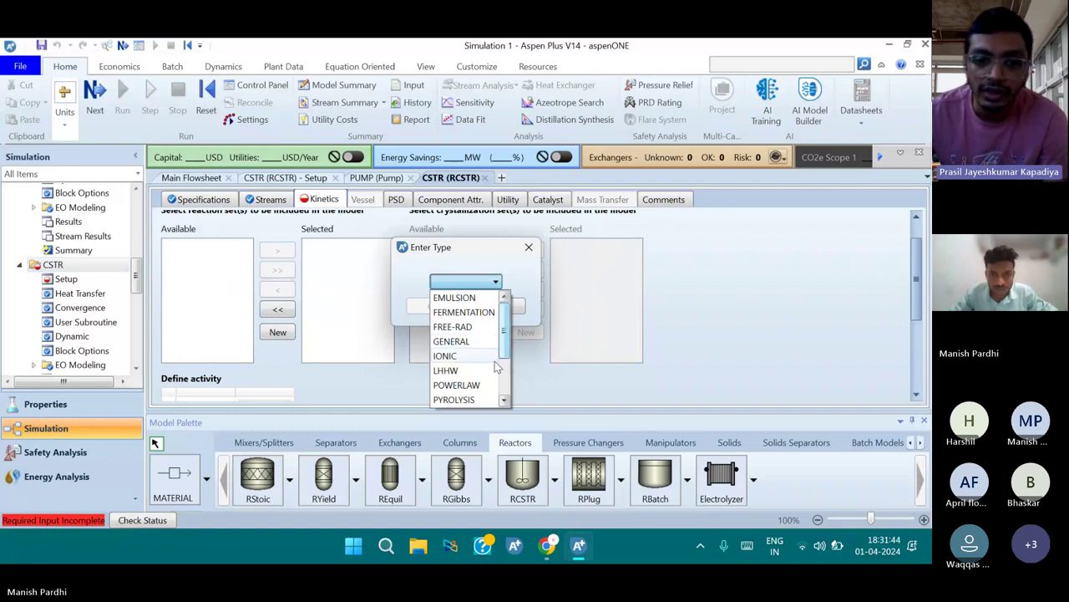
click(480, 385)
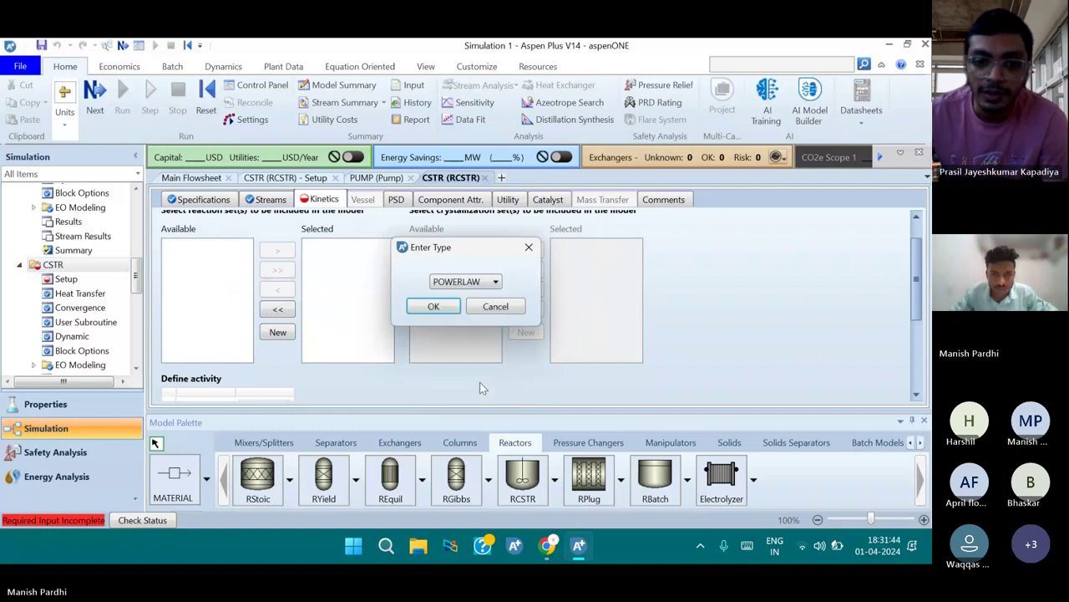
click(434, 308)
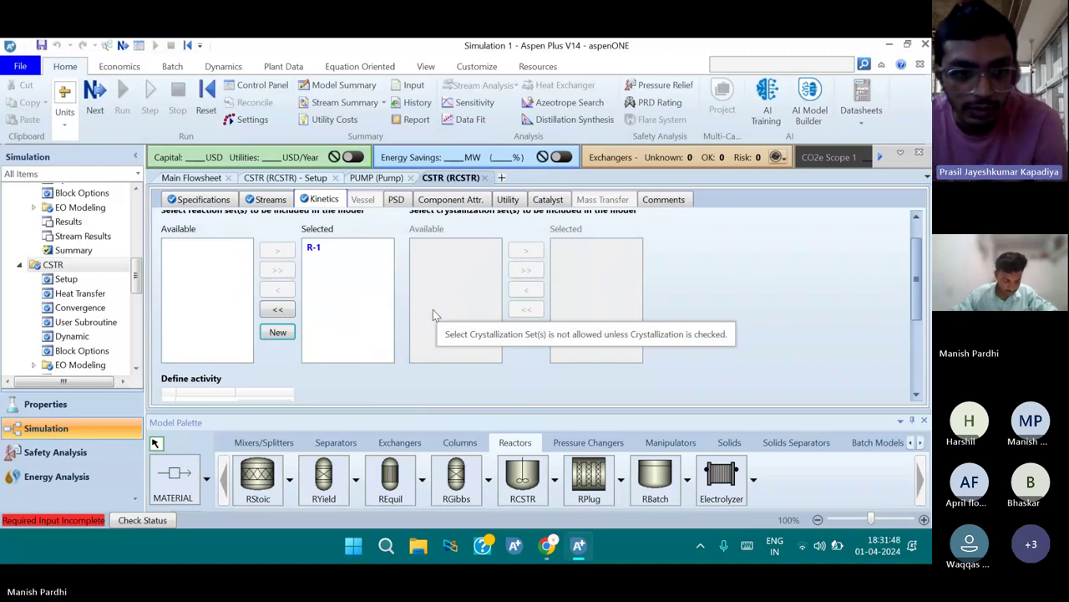
click(332, 249)
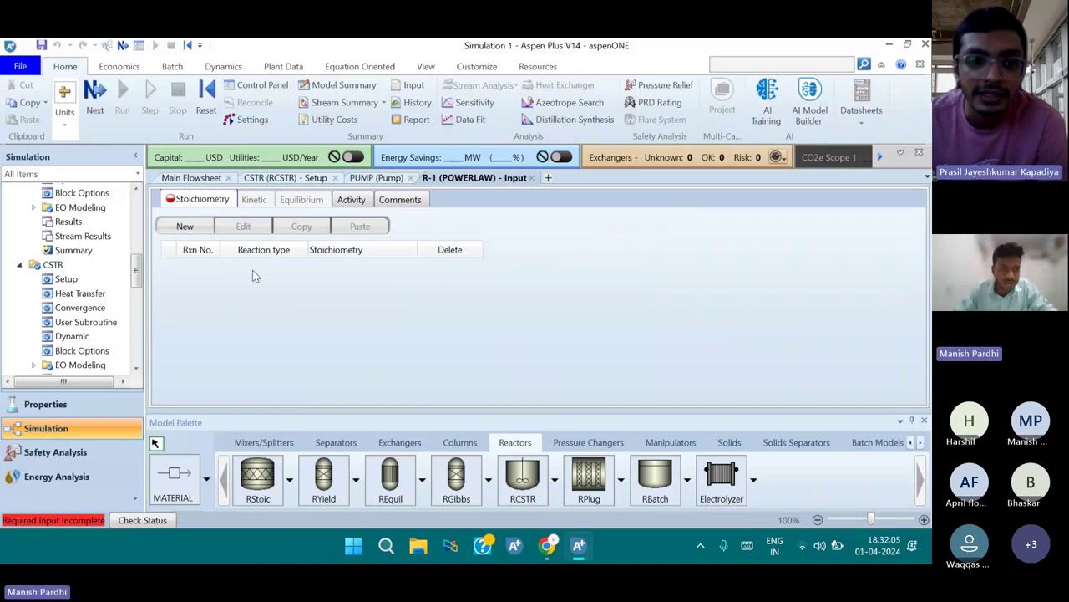
Add a reaction to R-1 with reactants ANILINE and H2 and product CHA
click(186, 226)
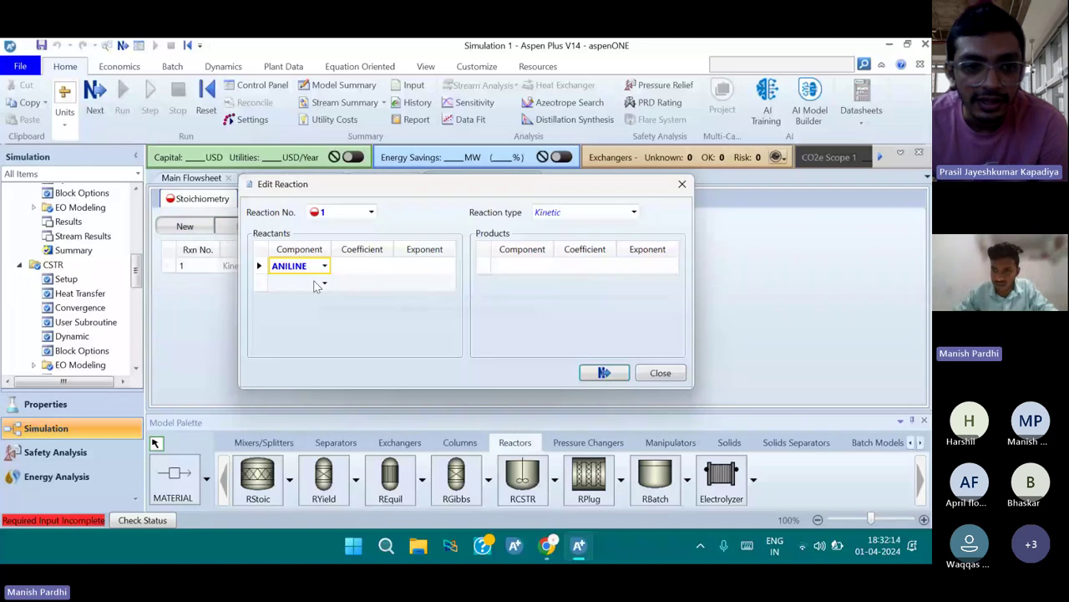
click(802, 544)
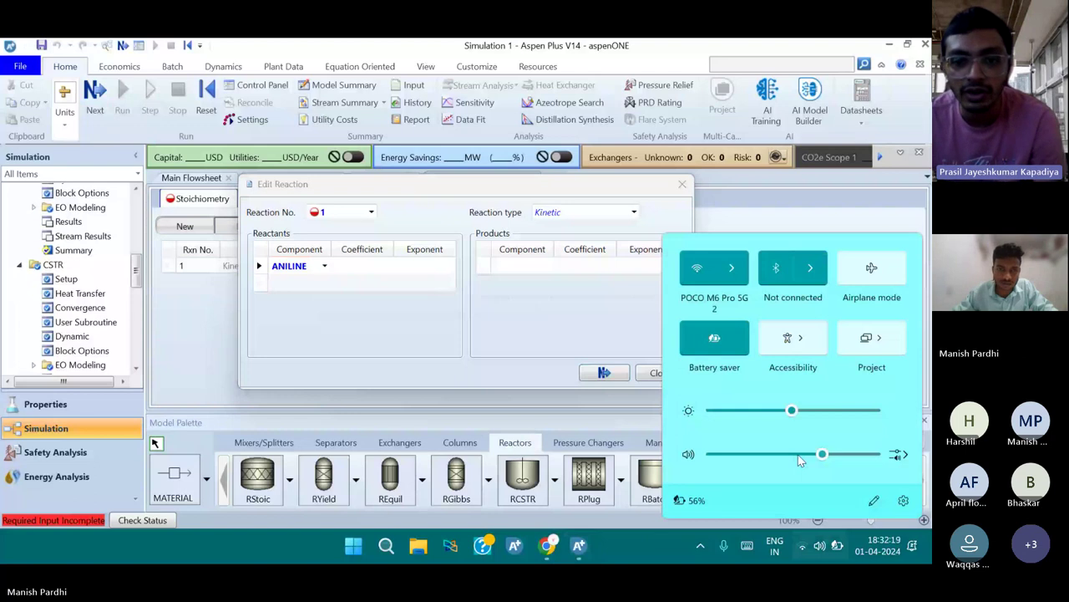
click(308, 284)
click(309, 284)
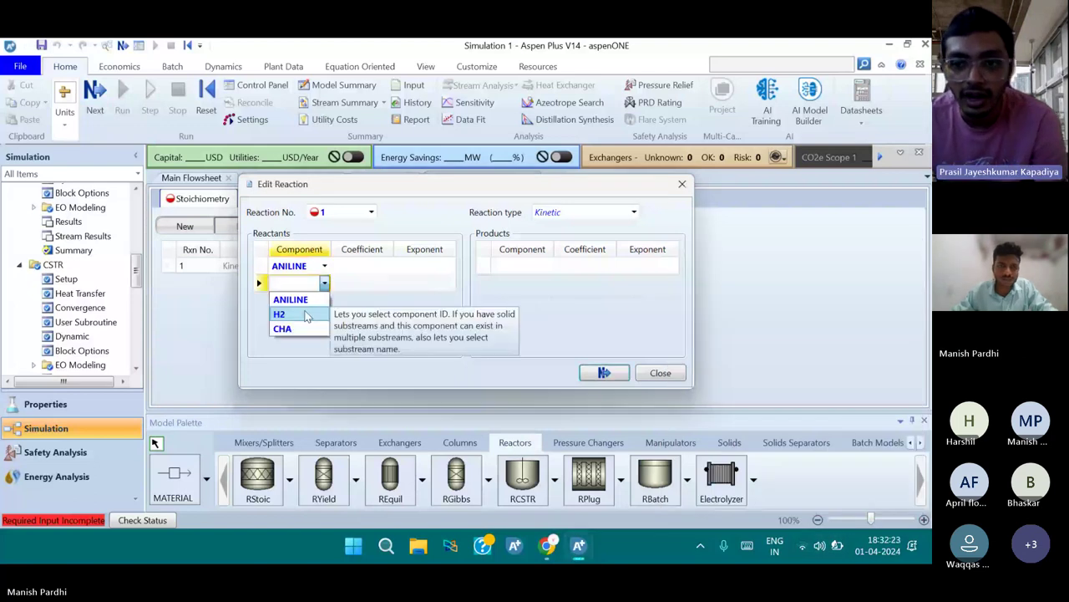
click(282, 310)
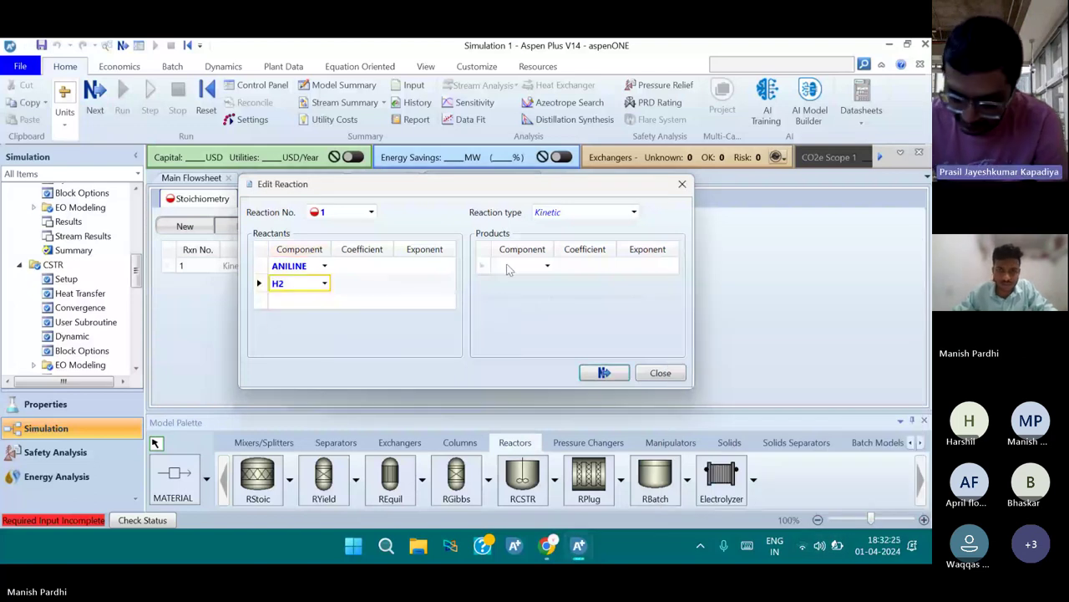
click(518, 266)
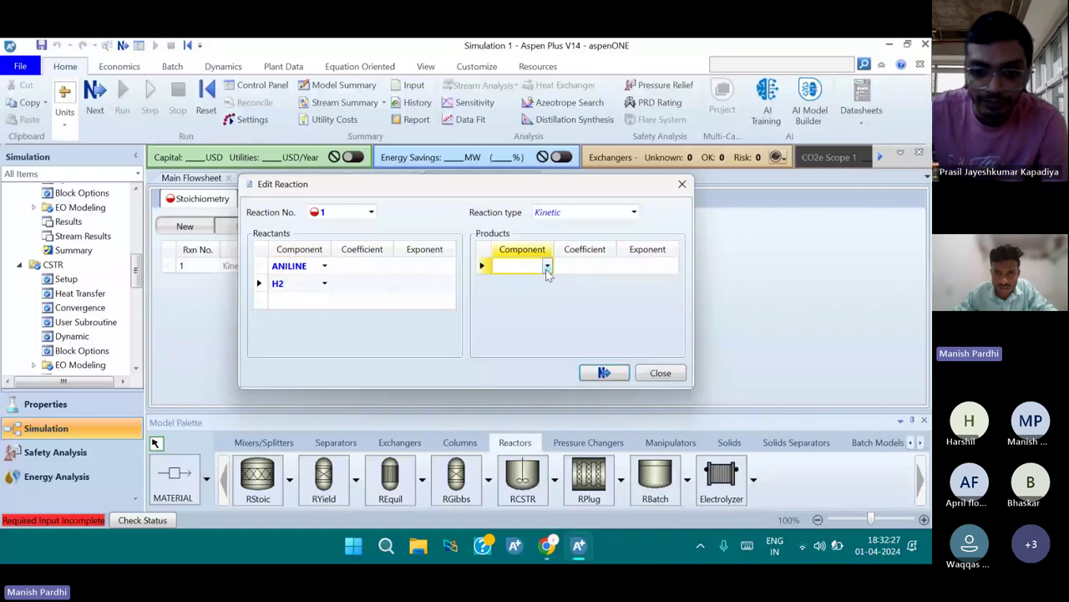
click(547, 267)
click(508, 308)
click(373, 269)
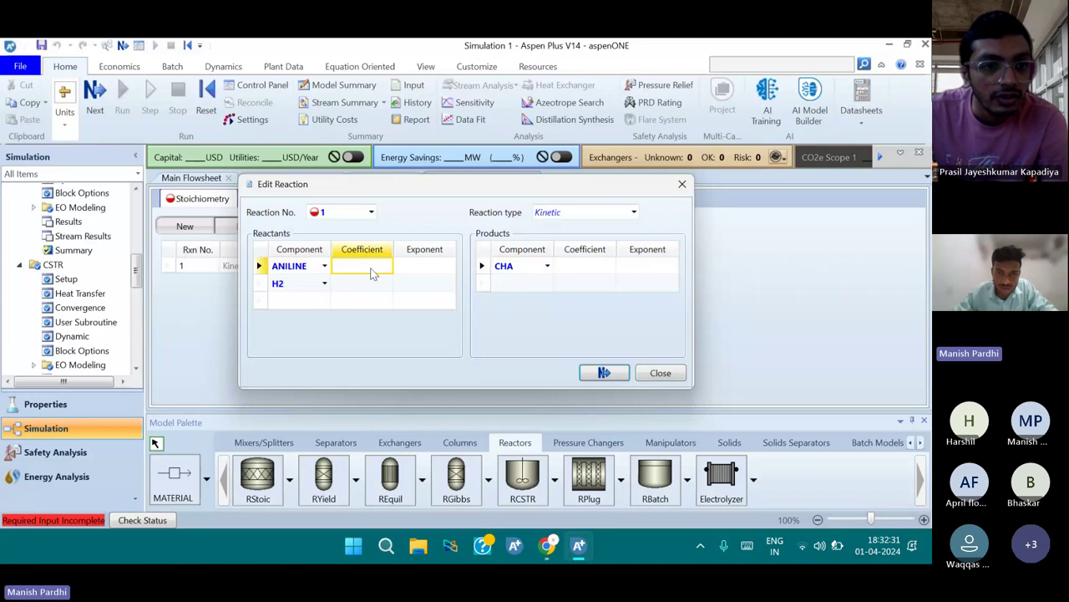
Enter stoichiometric coefficients: ANILINE -1, H2 -3, CHA 1
text(-1)
key(Return)
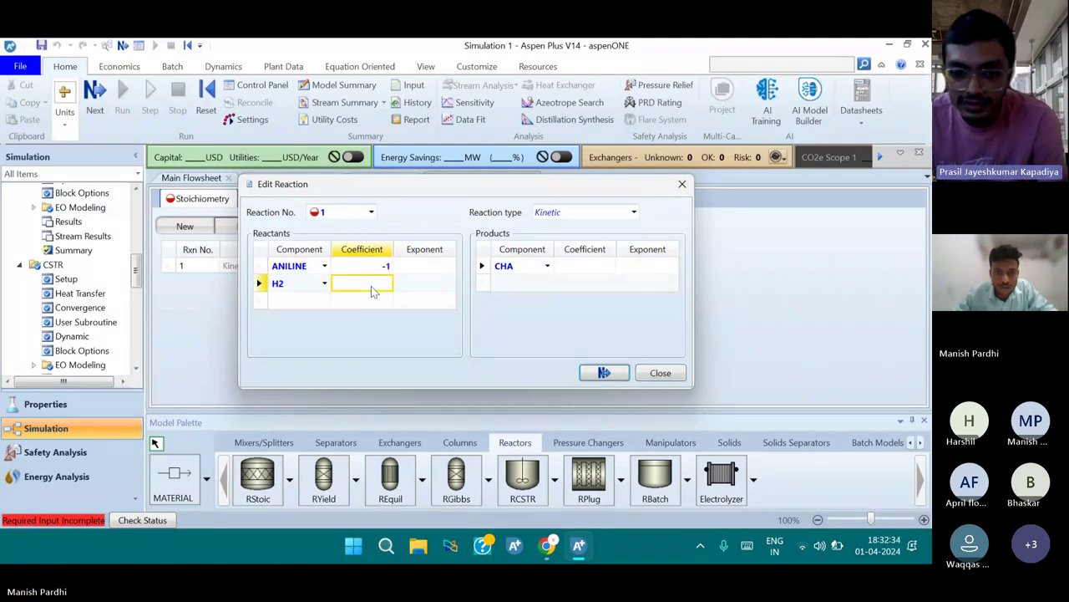
text(-1)
click(572, 268)
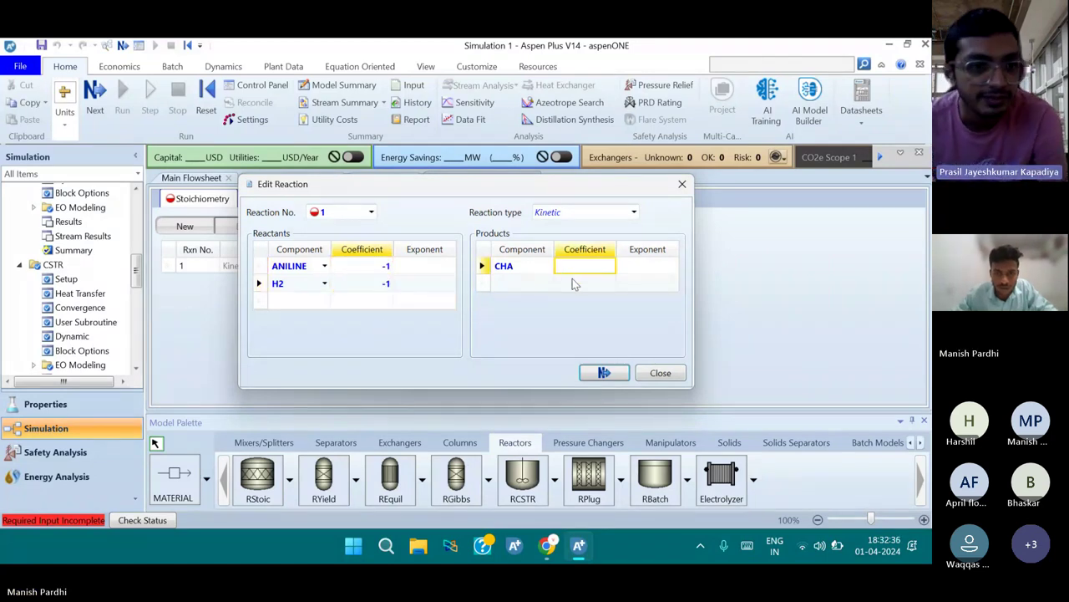
text(1)
key(Return)
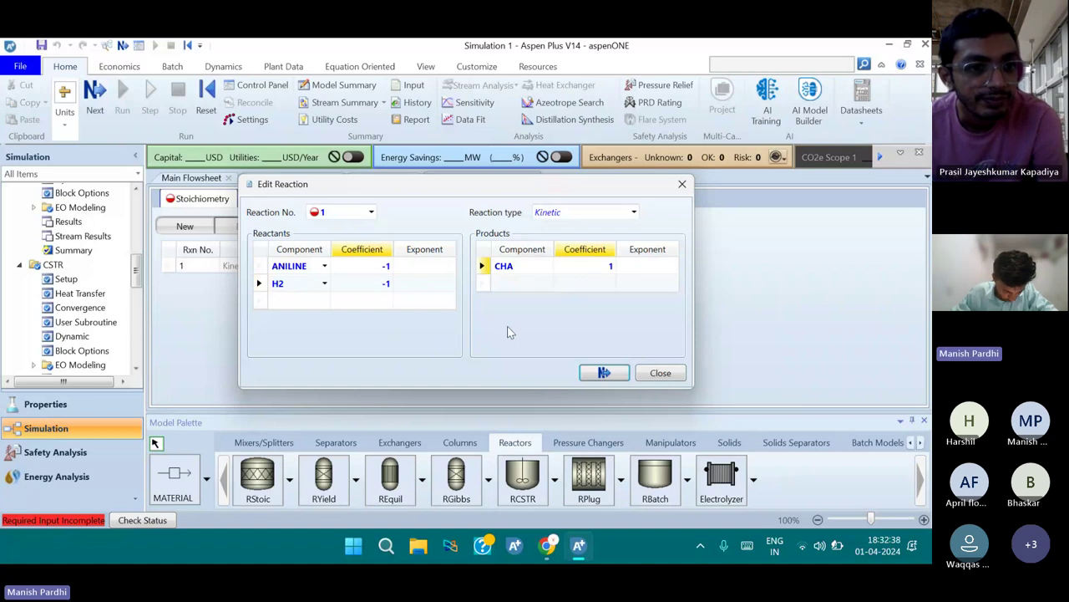
click(386, 284)
key(BackSpace)
key(BackSpace)
text(-3)
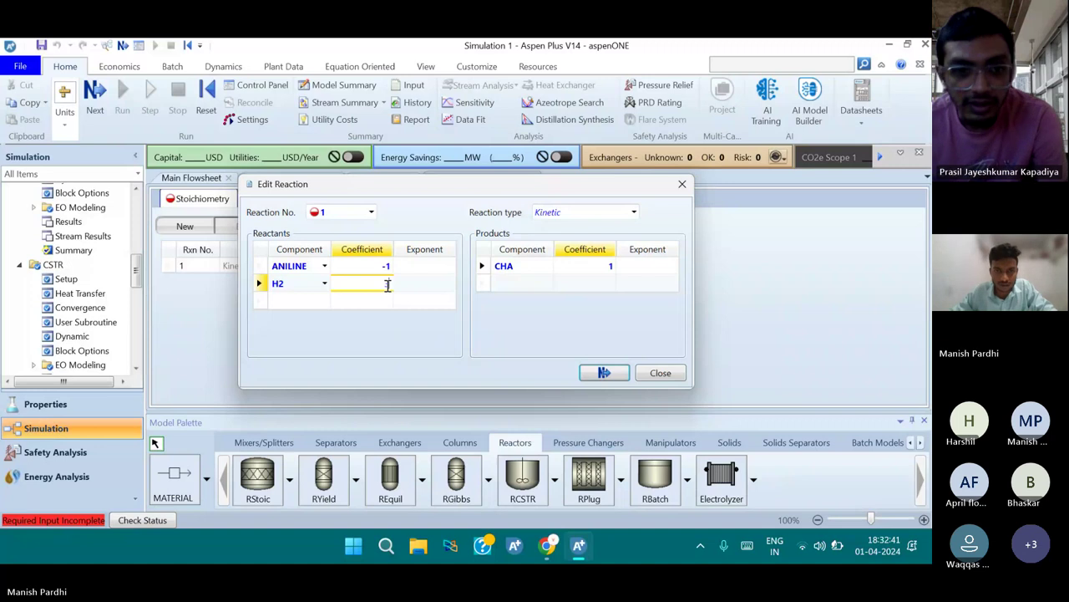
key(Return)
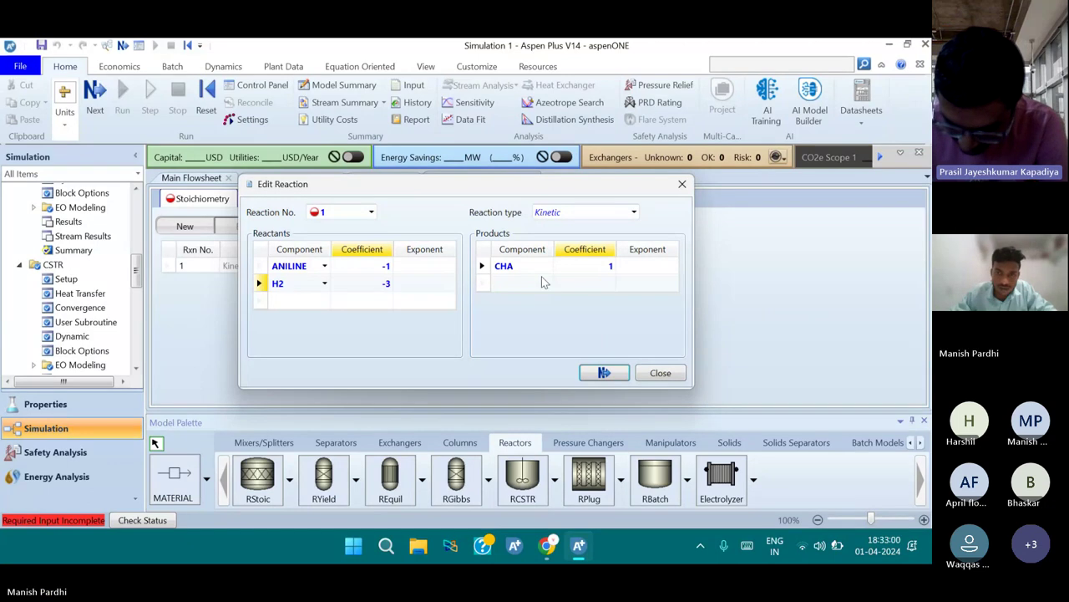
Set the concentration exponents of ANILINE and H2 to 1
click(440, 269)
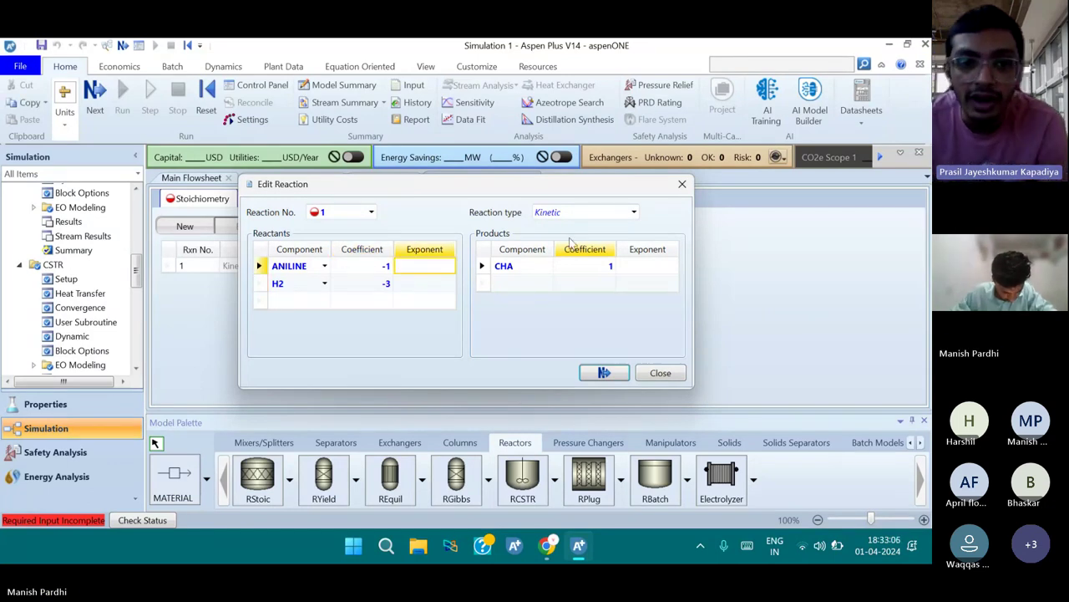
click(430, 268)
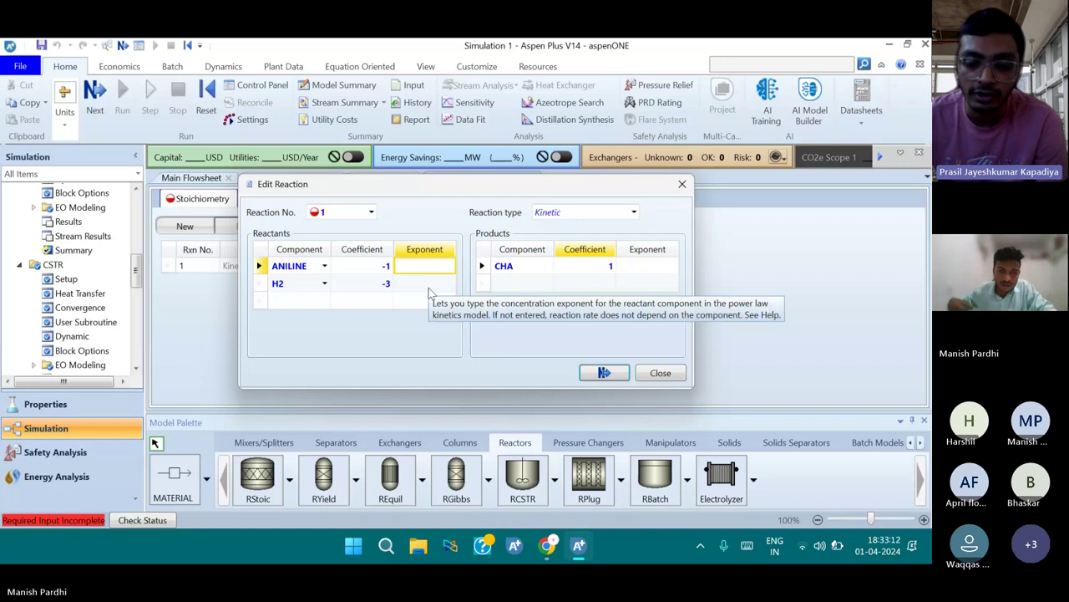
text(1)
key(Return)
text(1)
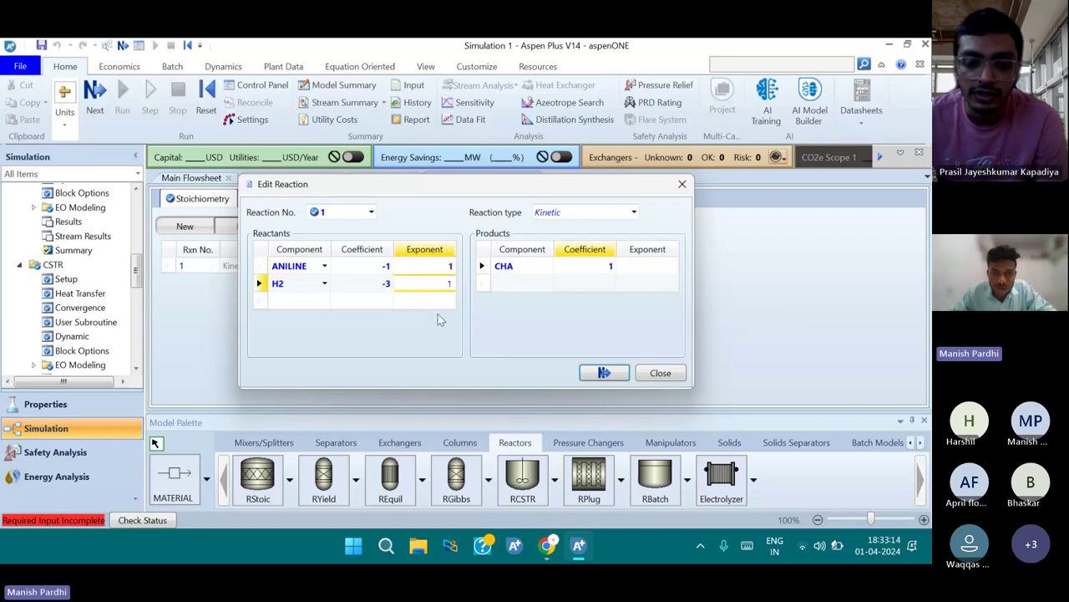
key(Return)
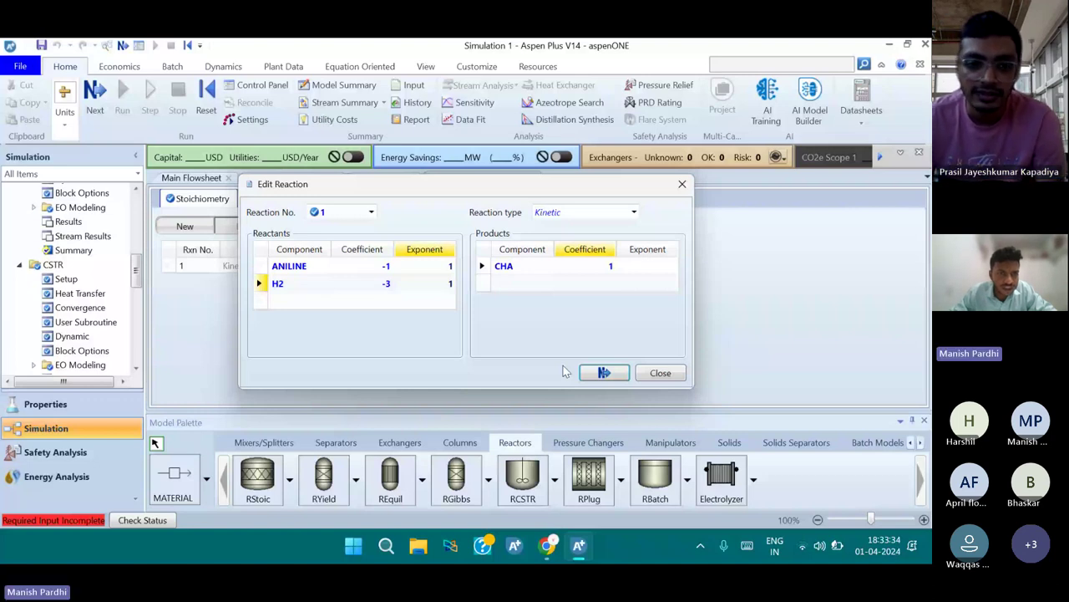
Close Edit Reaction and check R-1's kinetic form, with reacting phase Liquid
click(603, 373)
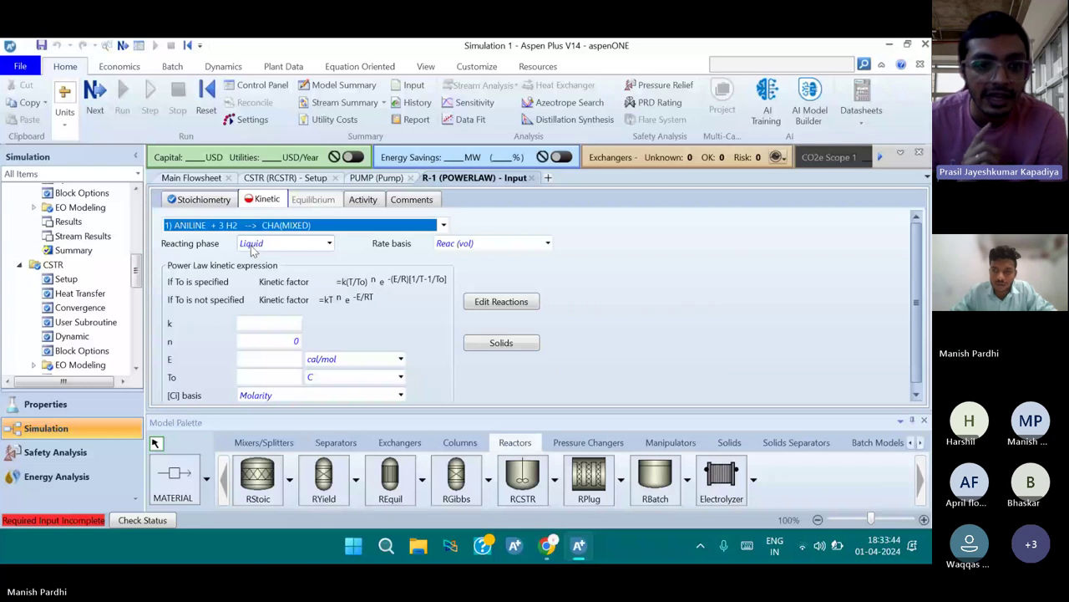
click(253, 244)
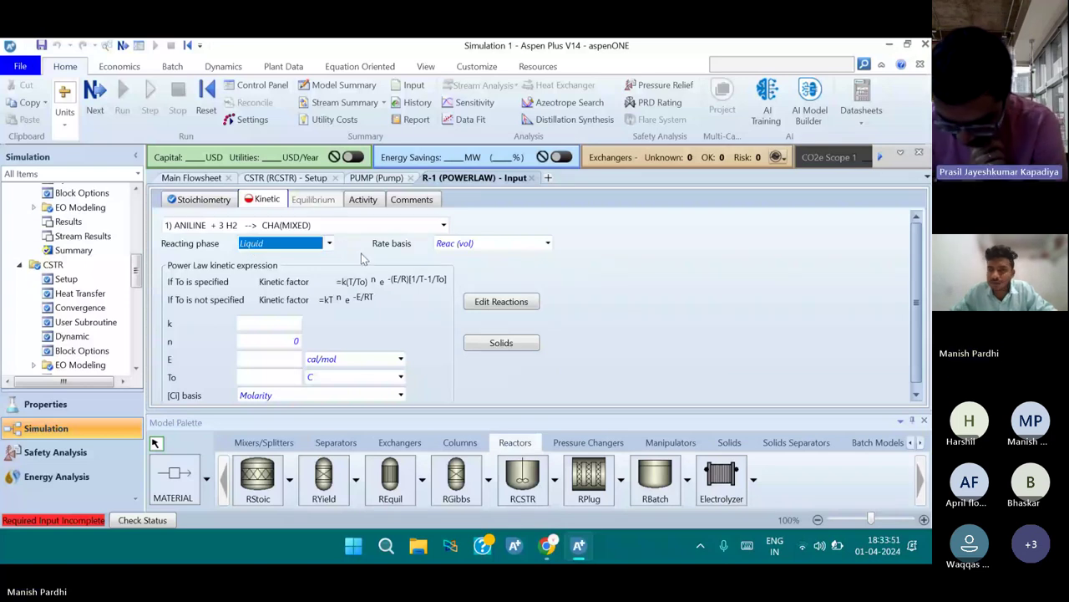
click(547, 545)
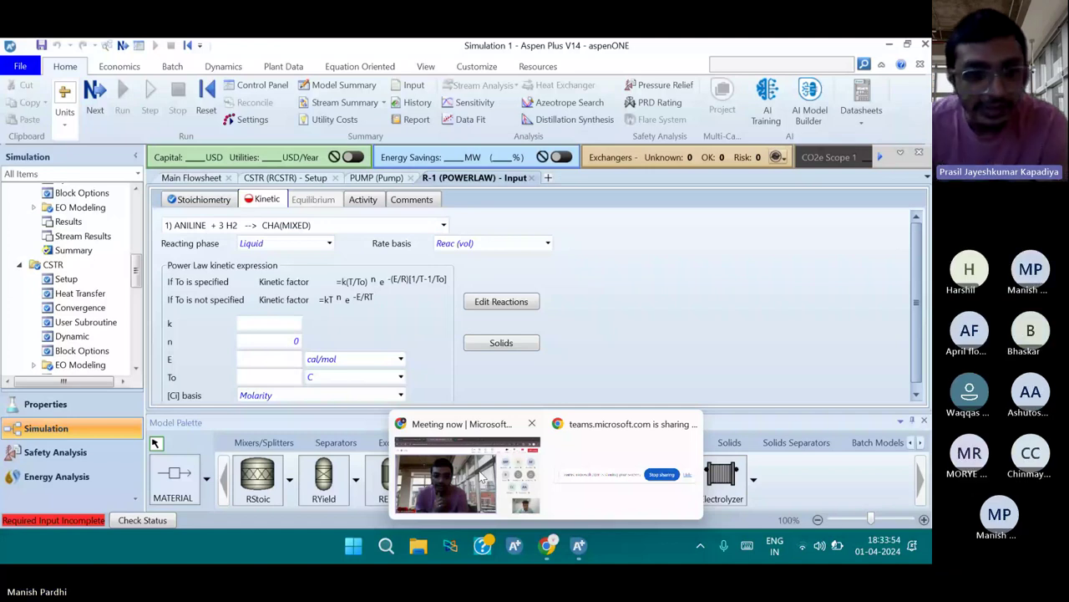
click(482, 477)
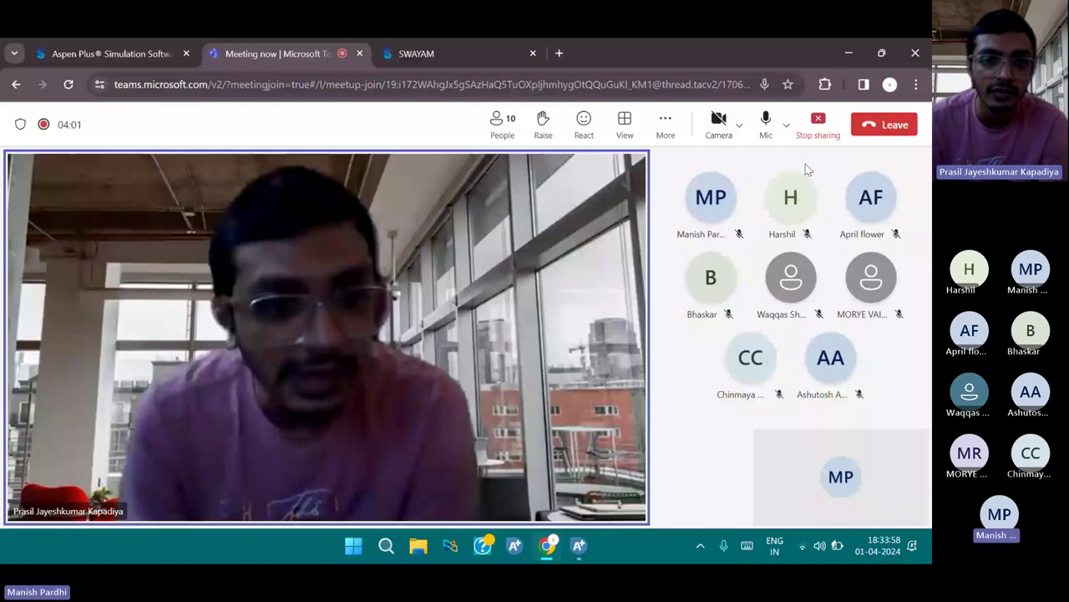
key(alt+Tab)
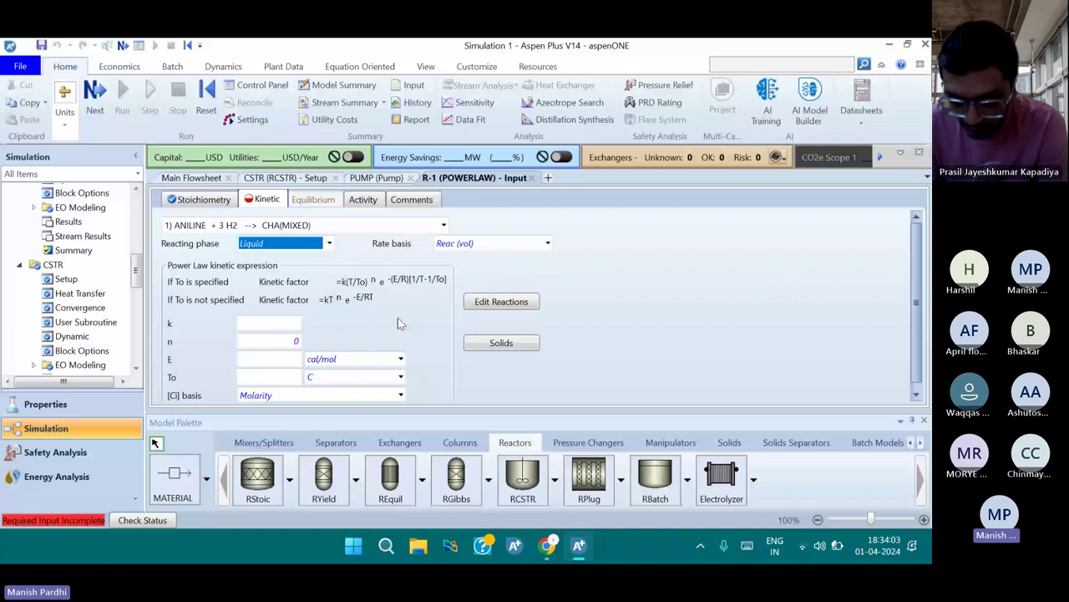
Enter the rate constant k as 5e+5 (500000)
click(417, 257)
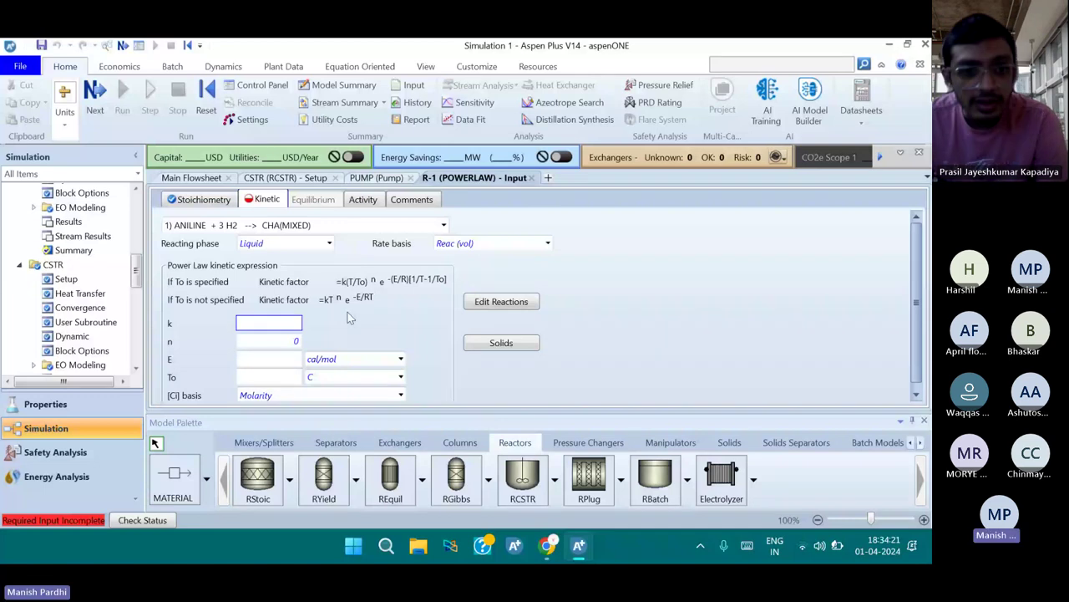
click(269, 323)
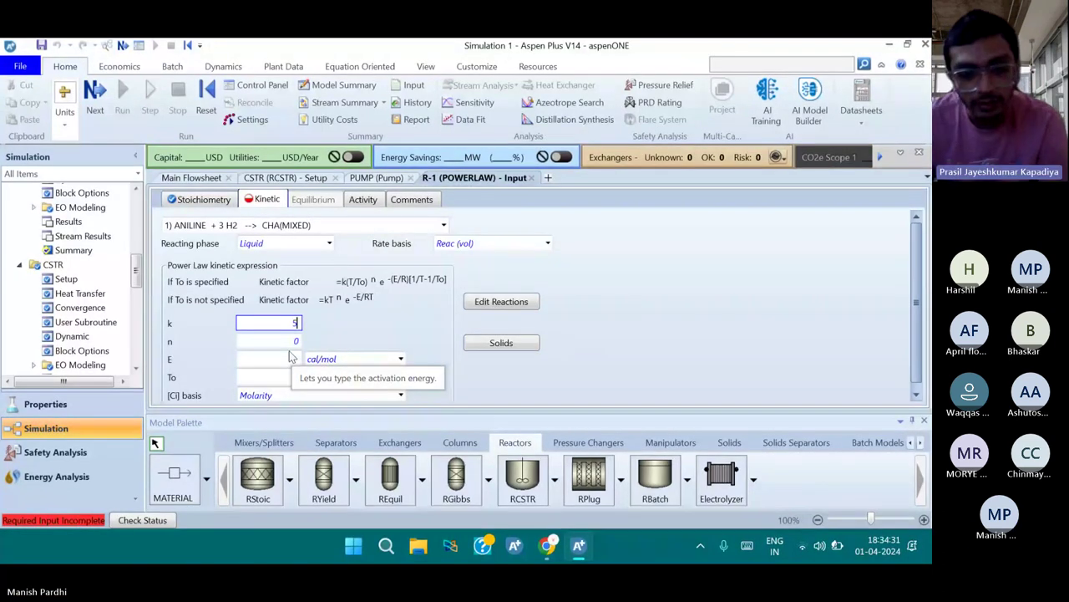
text(5)
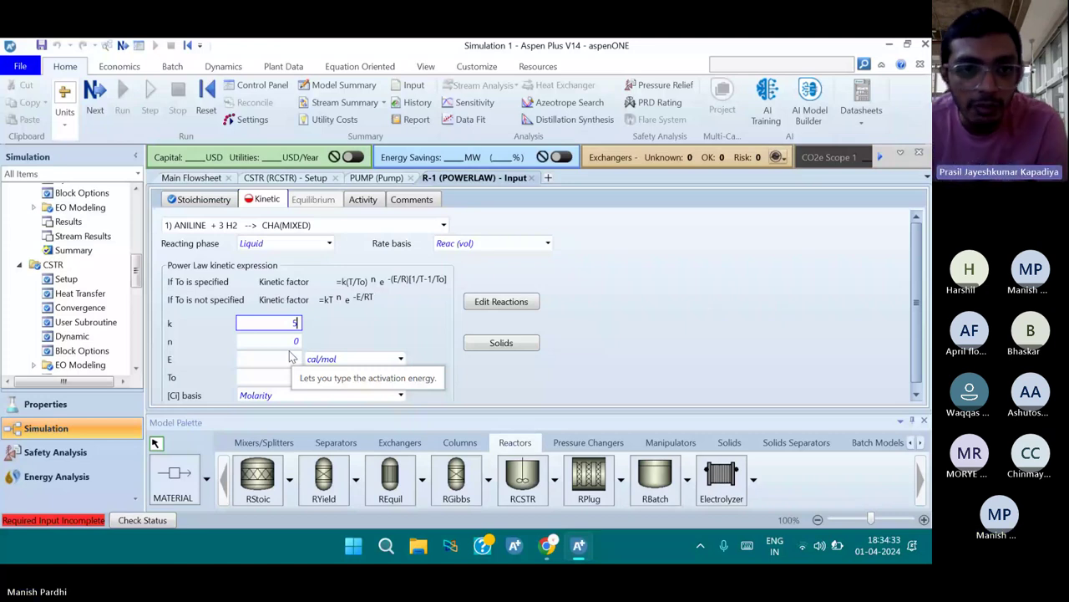
text(e+5)
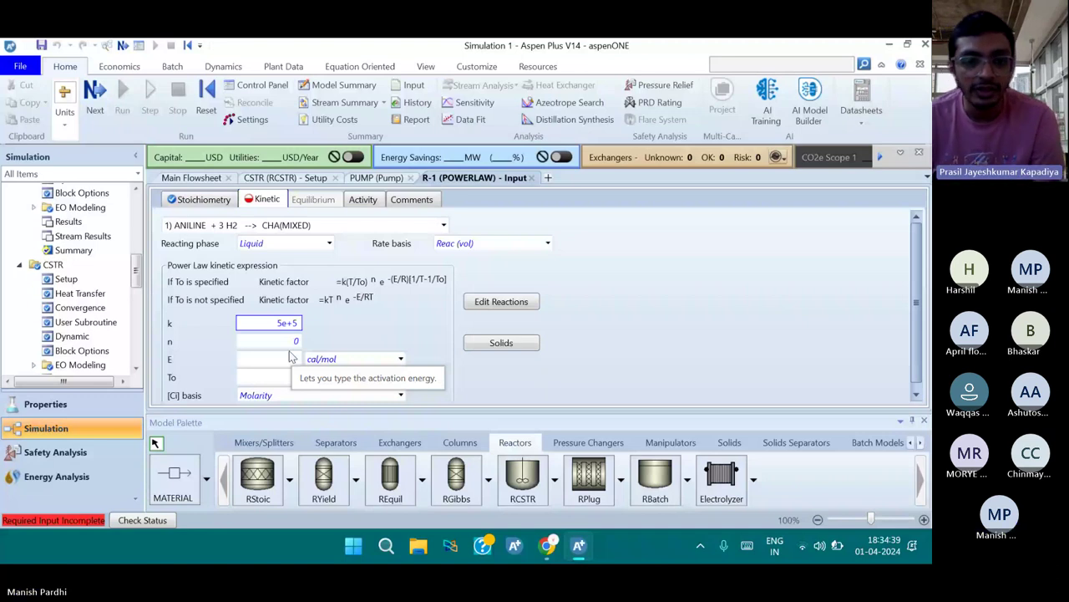
key(Return)
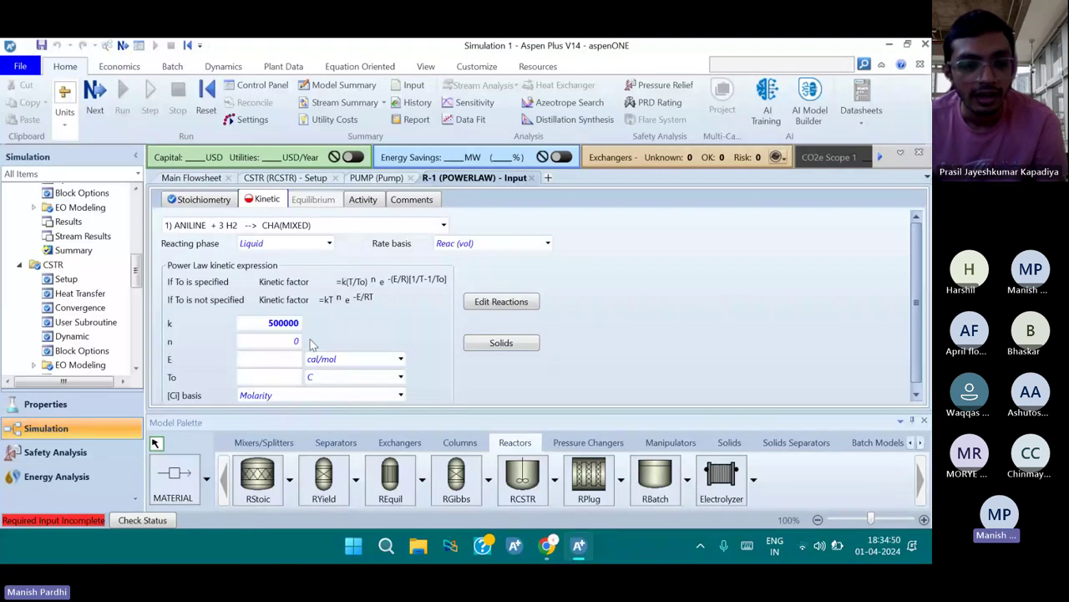
Set activation energy E to 20000 Btu/lbmol and start the simulation run
click(272, 359)
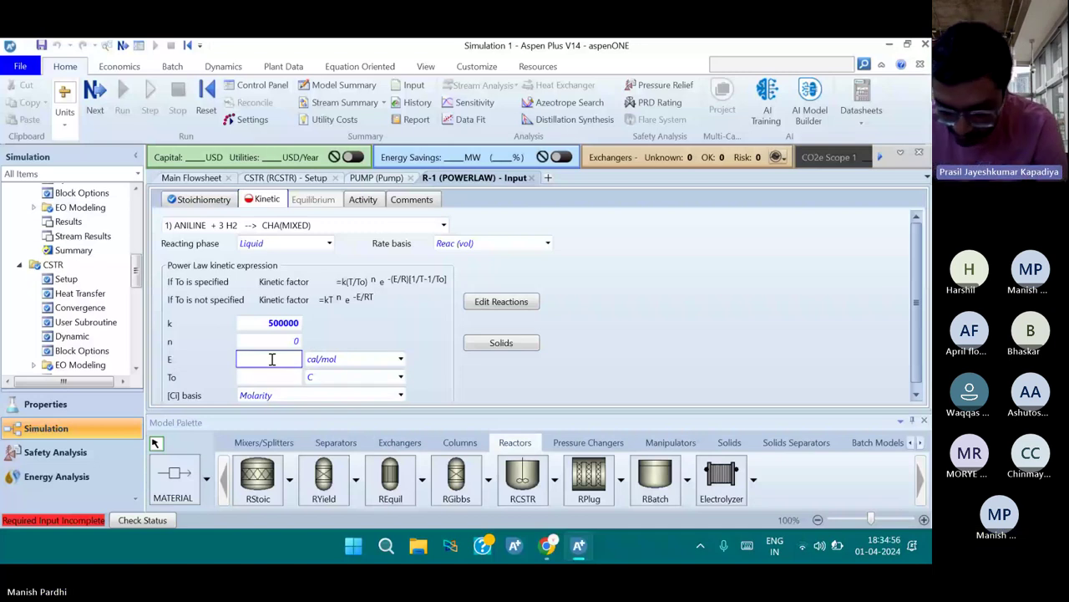
click(401, 359)
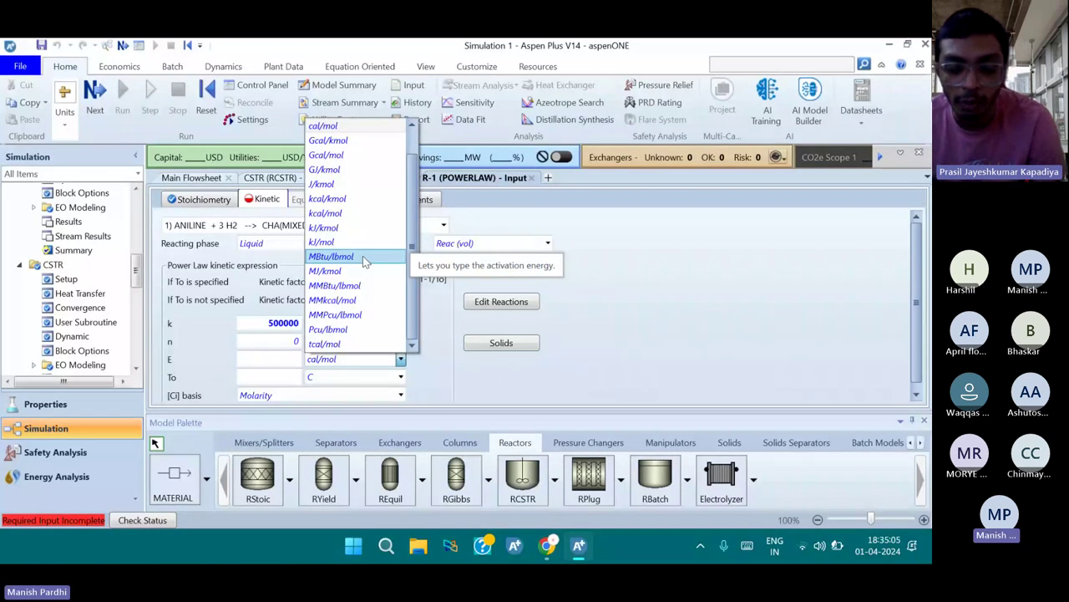
scroll(365, 261, up, 2)
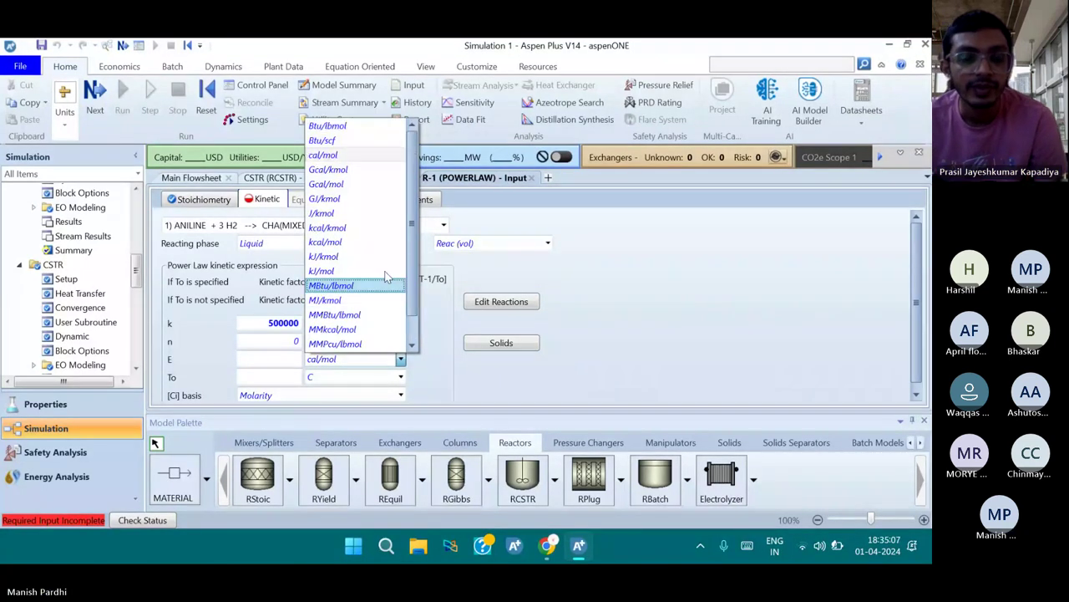
click(359, 127)
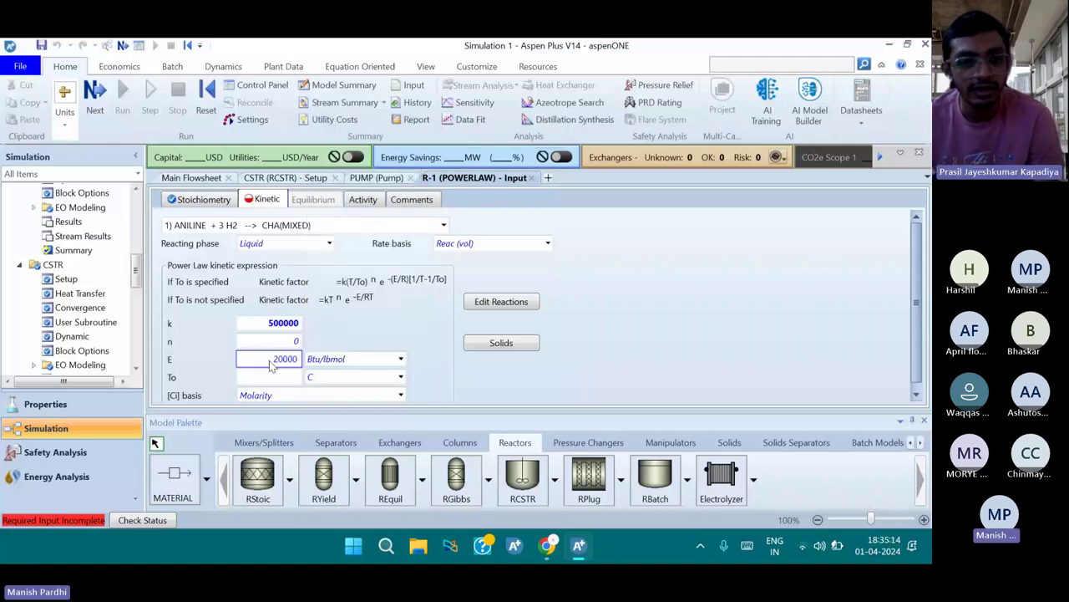
click(270, 360)
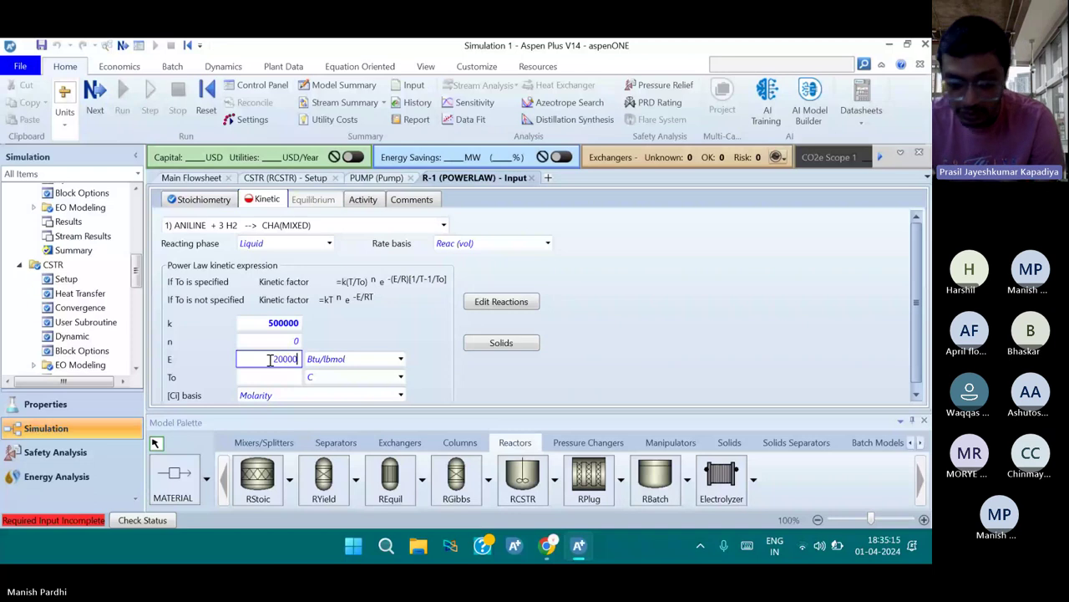
key(Return)
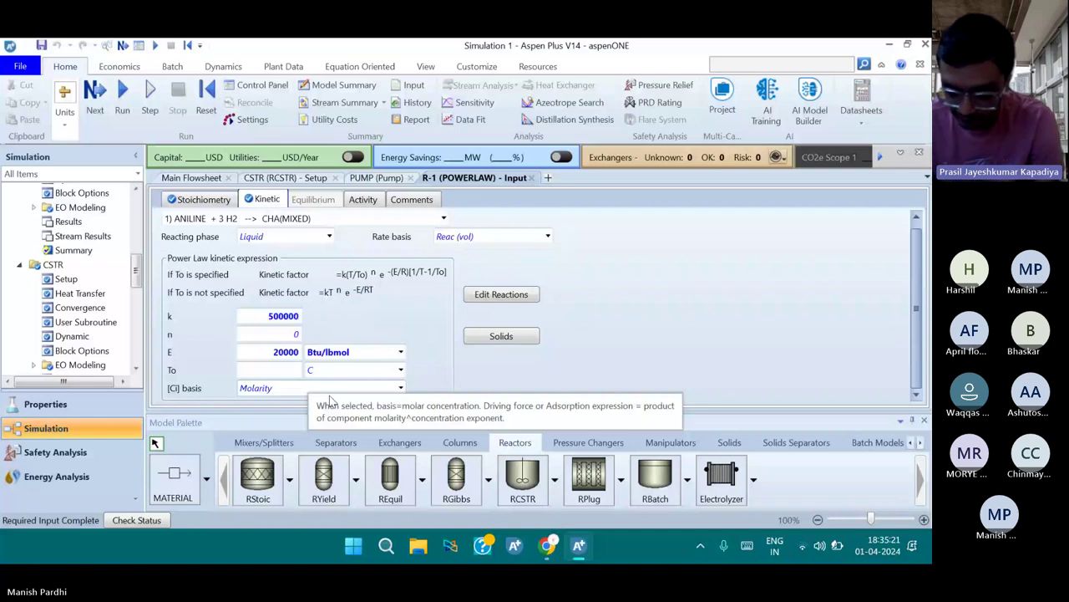
scroll(403, 310, up, 1)
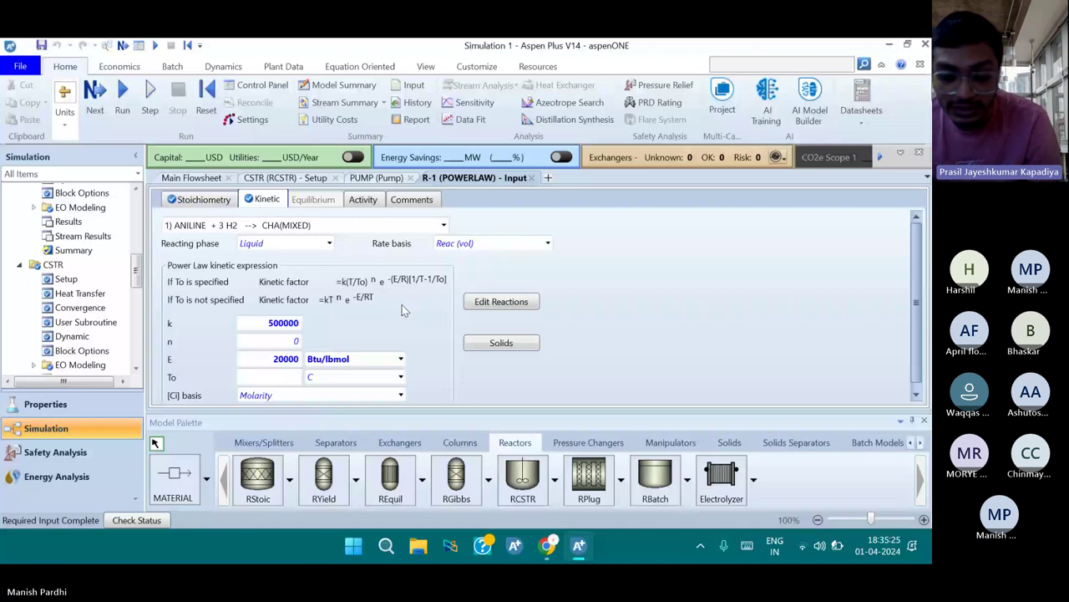
key(F4)
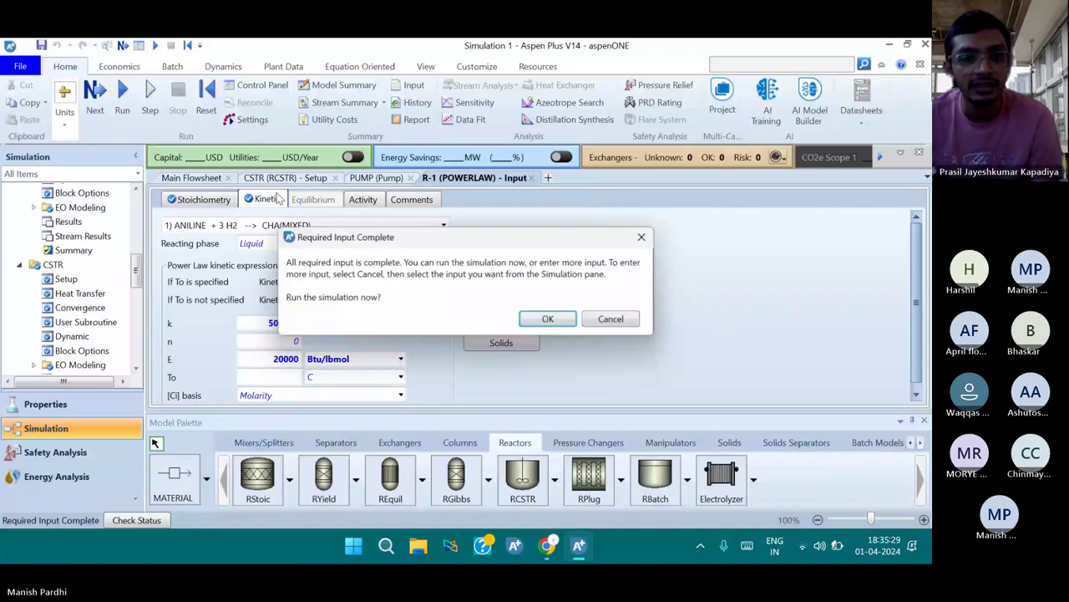
Run the simulation and expand stream mole fractions, showing CHA at 0.914315 in L
key(Return)
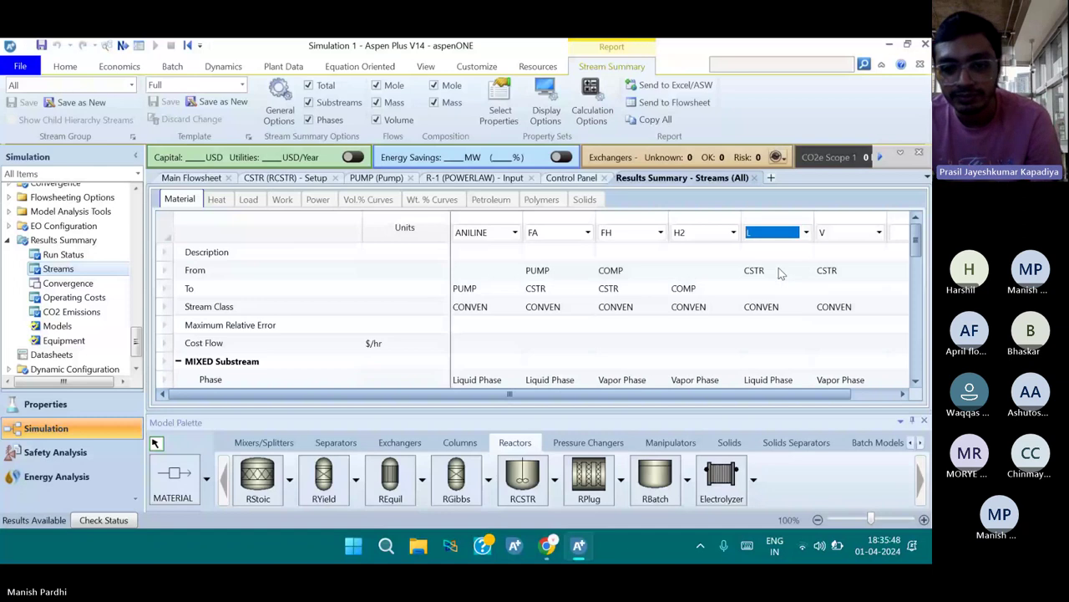
click(776, 320)
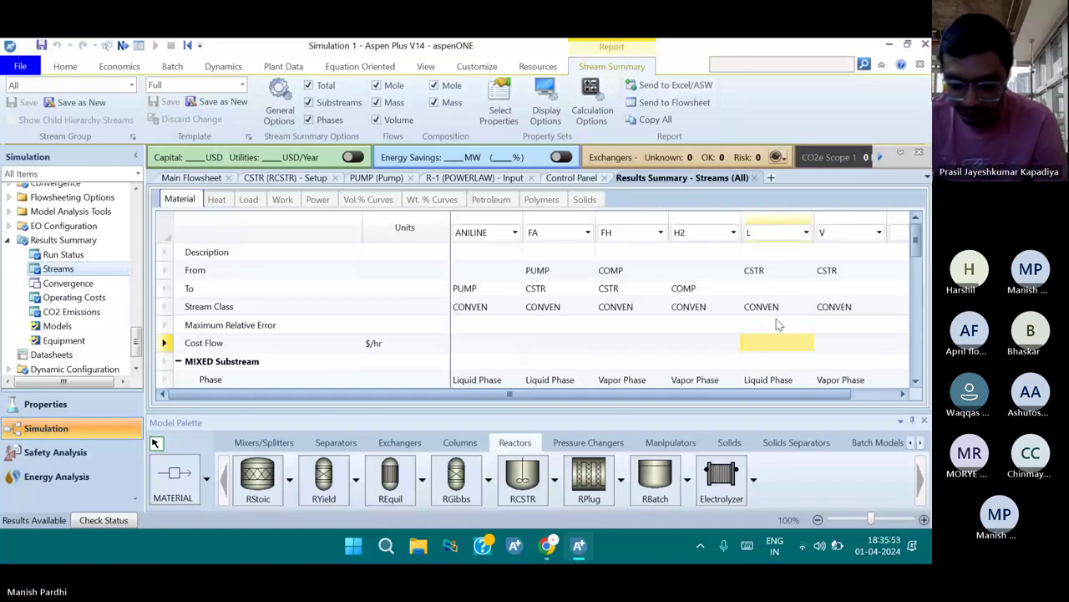
click(835, 270)
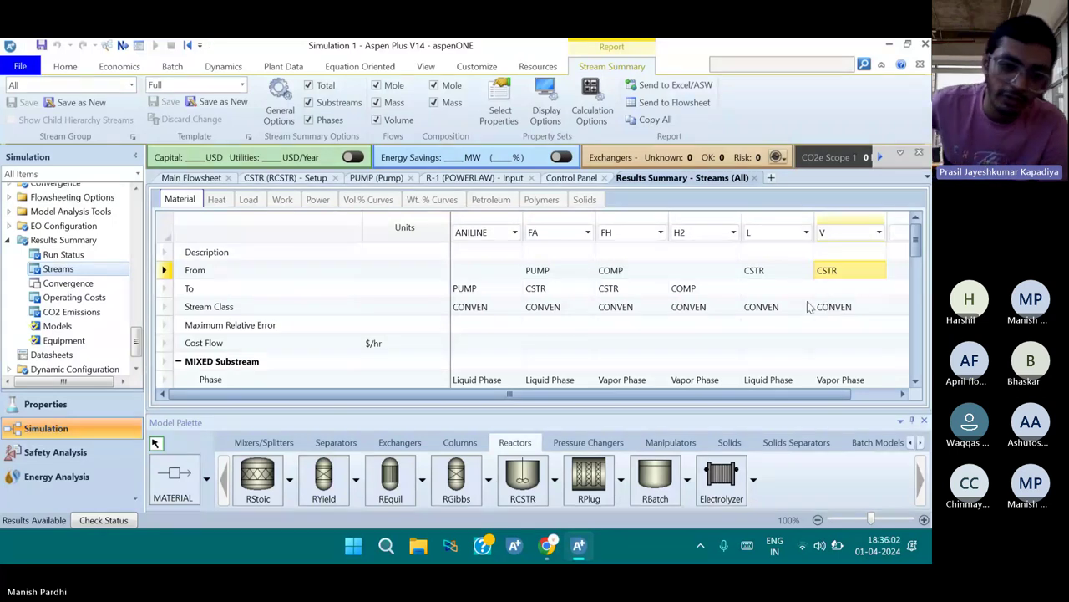
scroll(788, 328, down, 3)
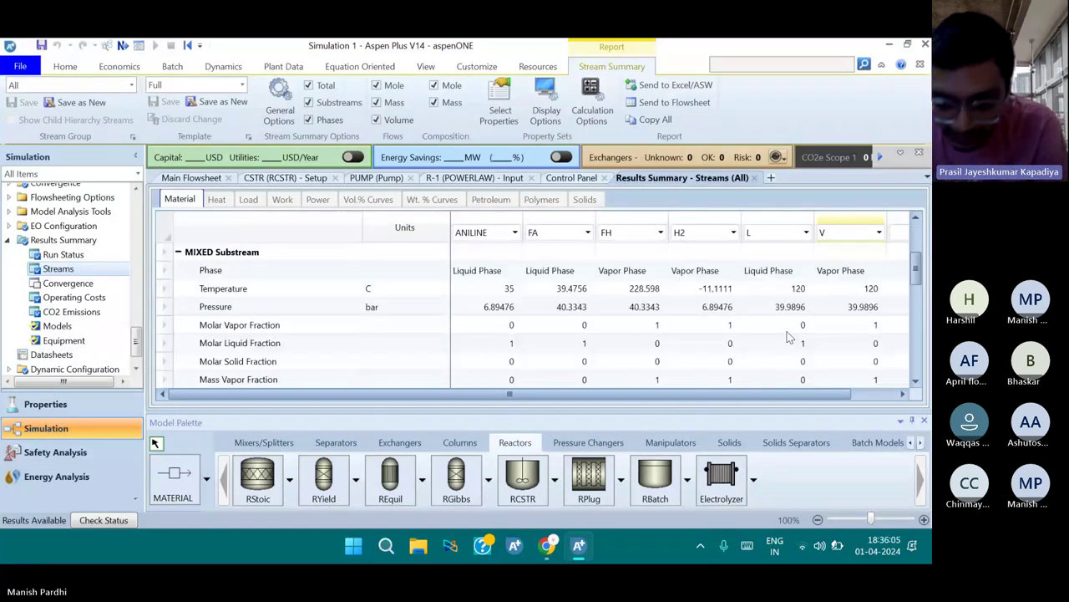
scroll(788, 335, down, 5)
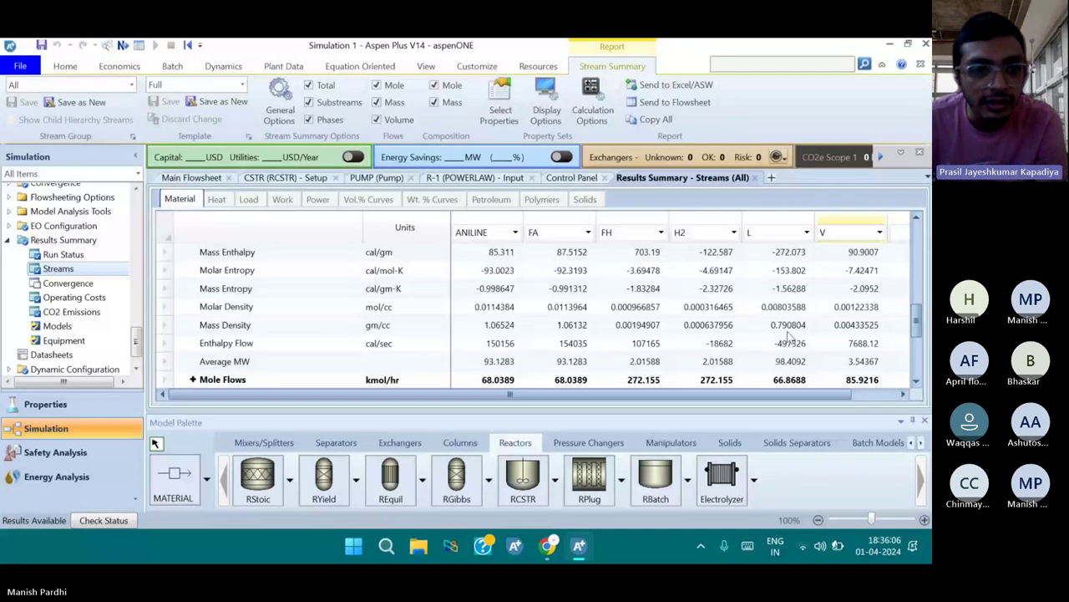
scroll(788, 335, down, 2)
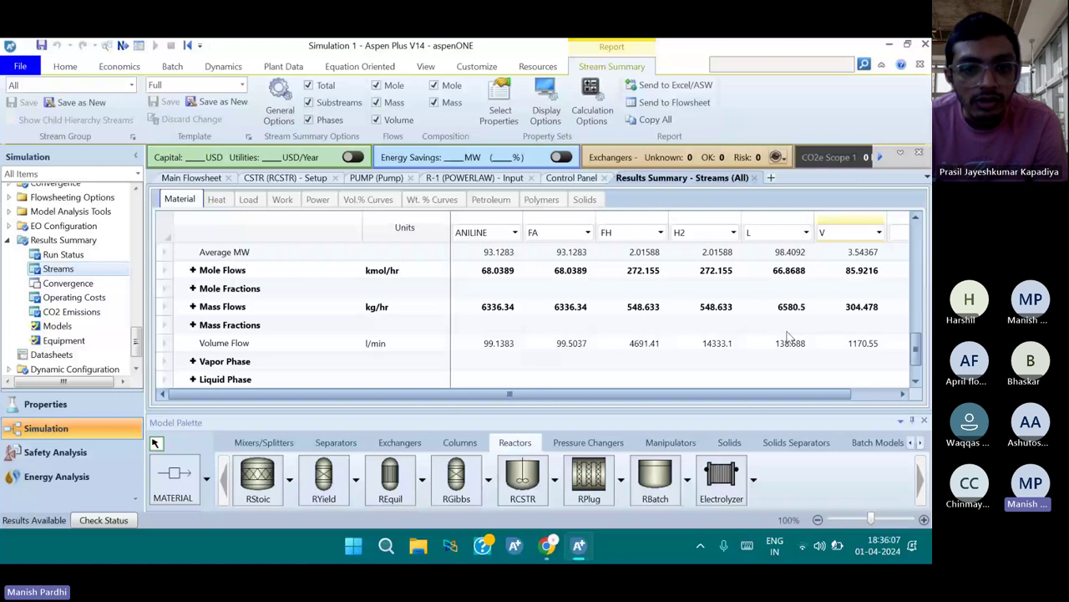
double_click(769, 288)
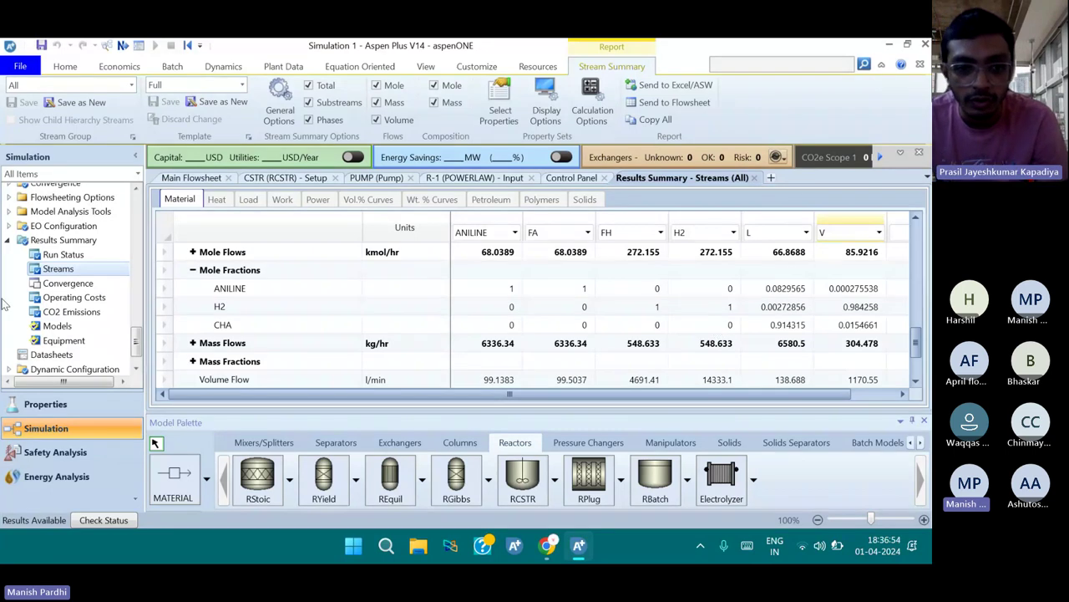
Expand stream mass flows (L: 6580.5 kg/hr, 6063.53 CHA) and expand Model Analysis Tools
click(192, 343)
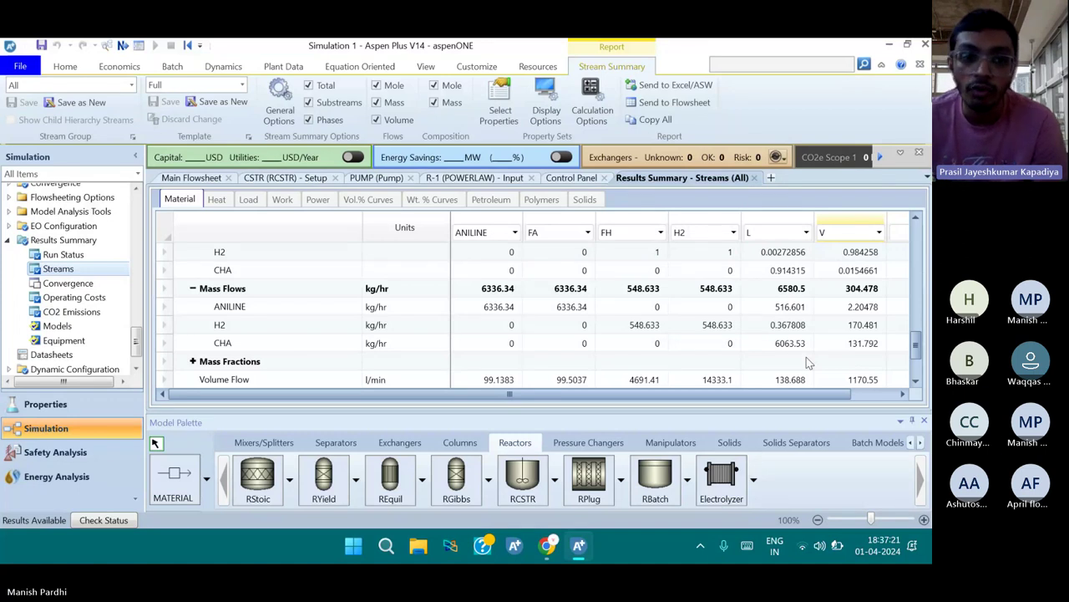
click(782, 311)
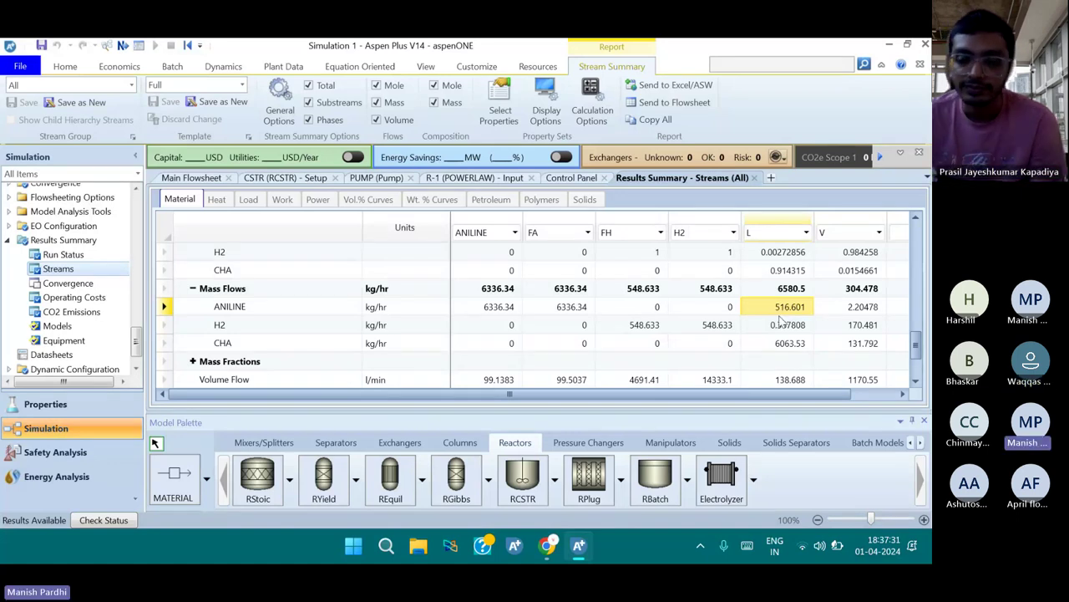
scroll(781, 321, up, 1)
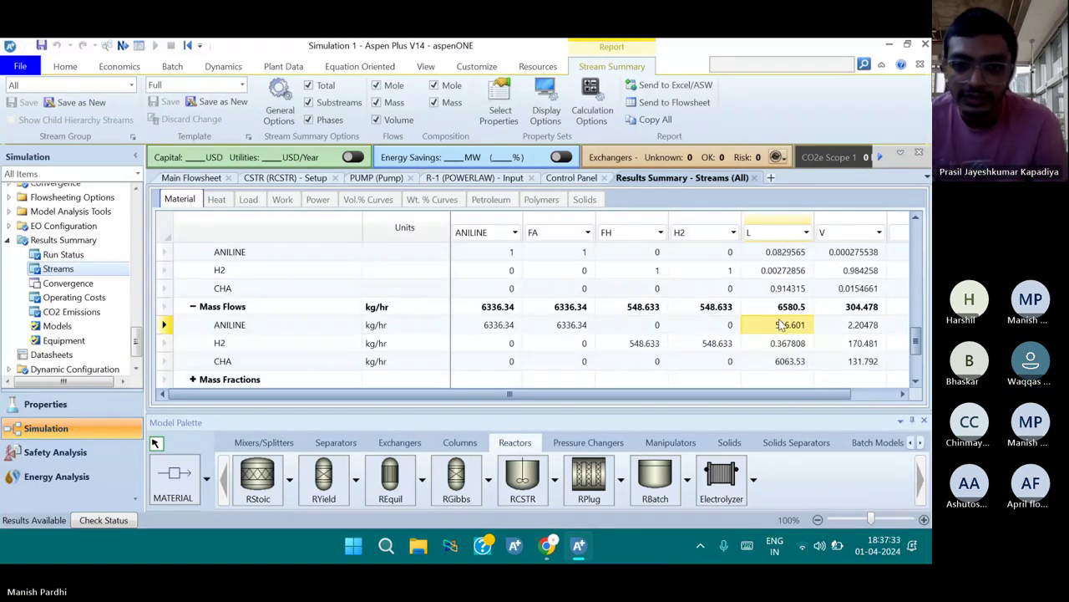
scroll(782, 325, down, 1)
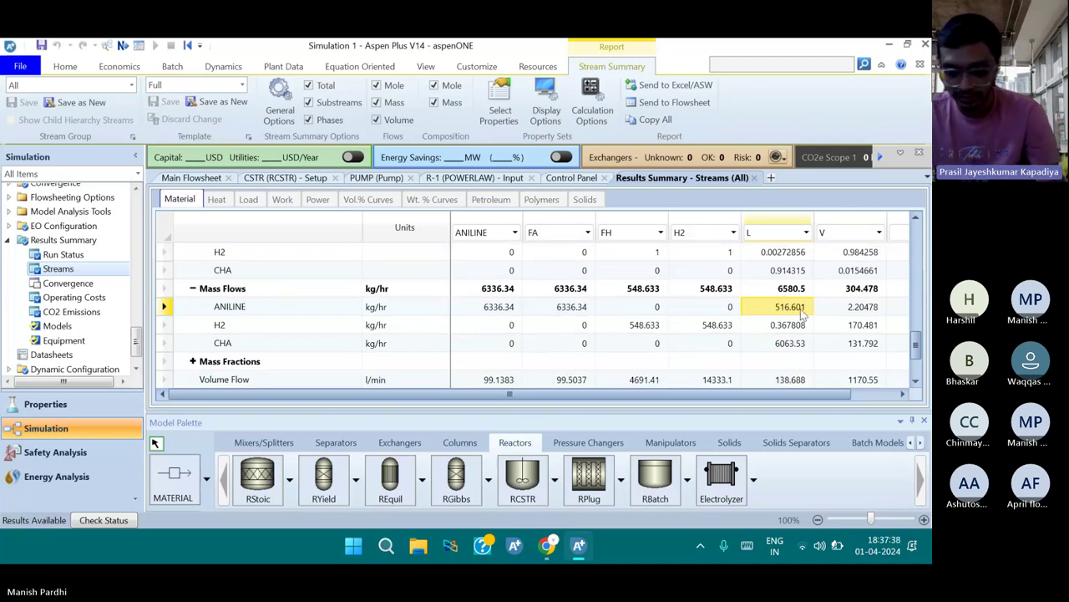
scroll(802, 313, up, 1)
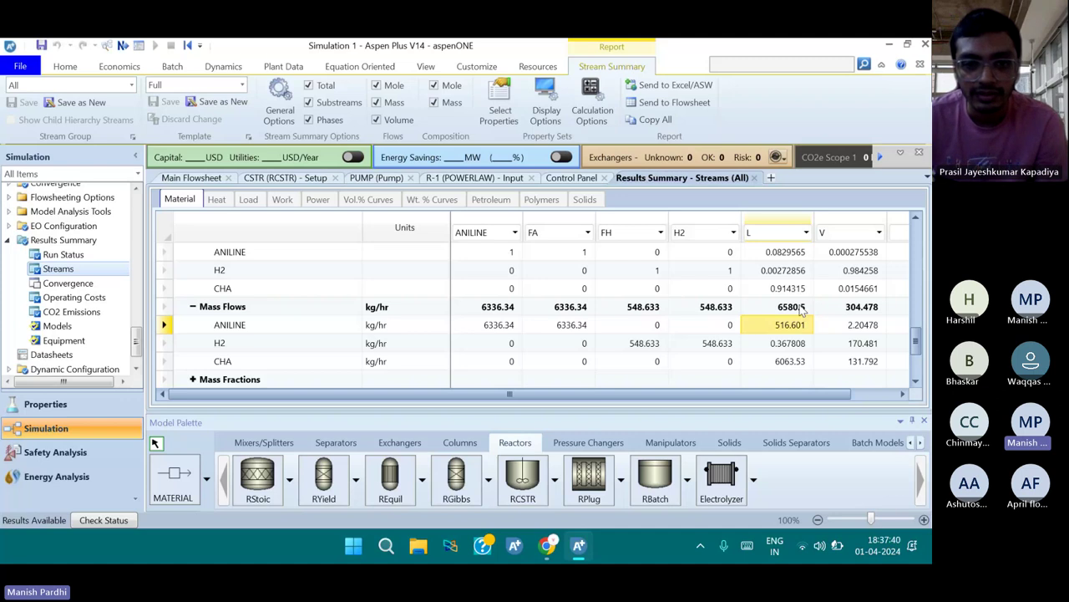
scroll(802, 310, up, 1)
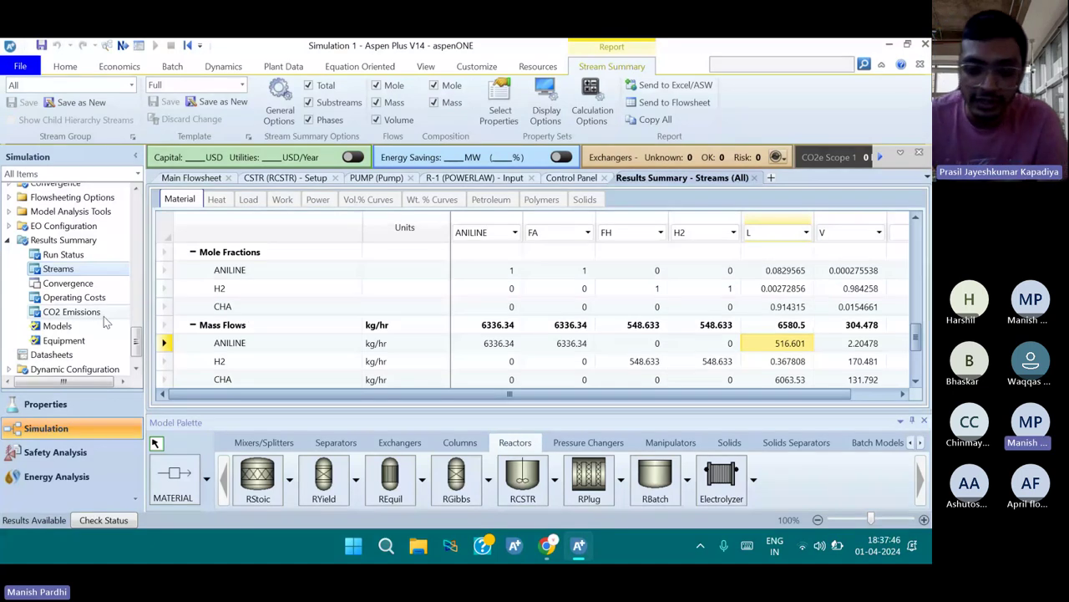
scroll(104, 310, up, 1)
scroll(104, 309, down, 1)
scroll(104, 309, up, 1)
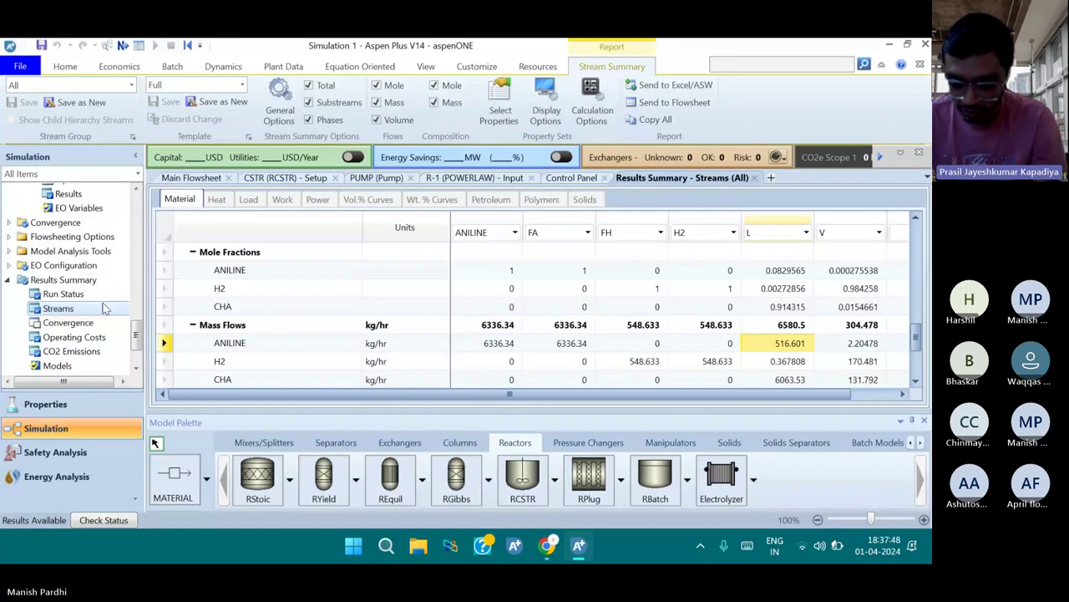
click(9, 251)
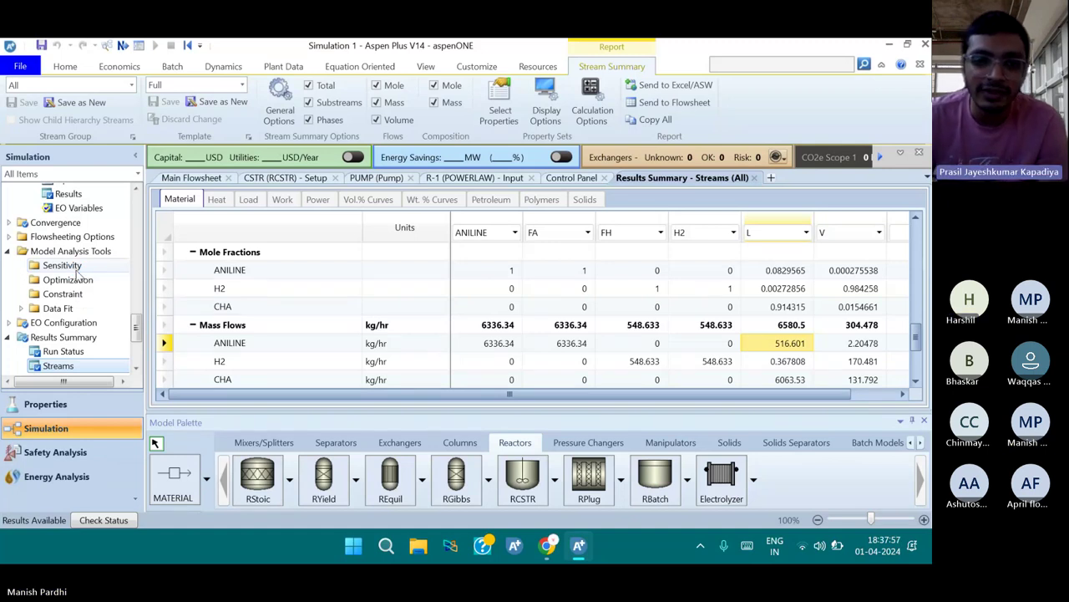
Create sensitivity S-1 with a Block-Var manipulated variable on the CSTR block
click(63, 264)
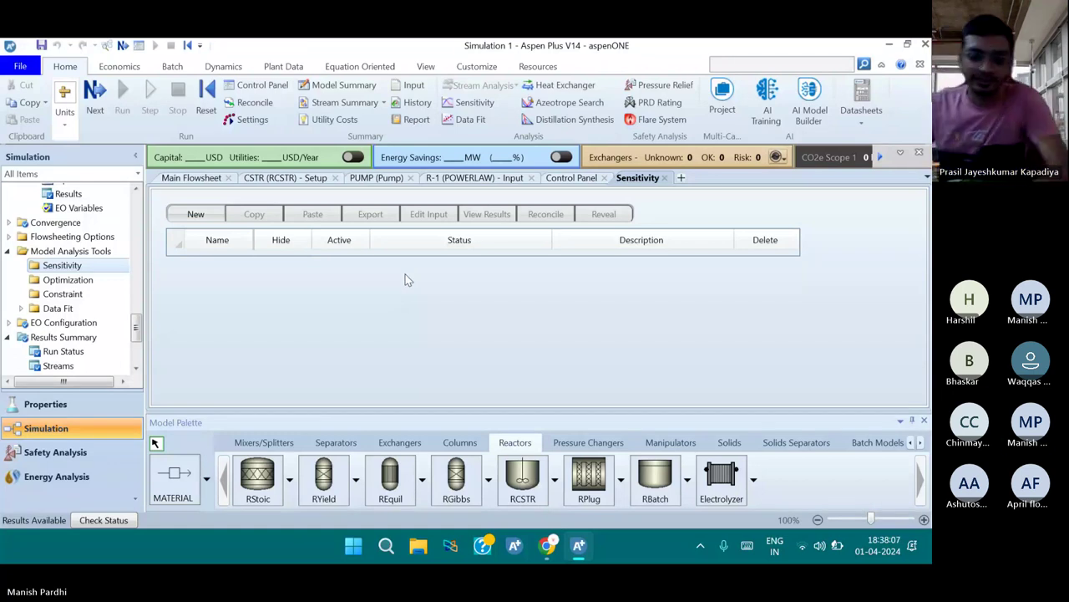
click(198, 215)
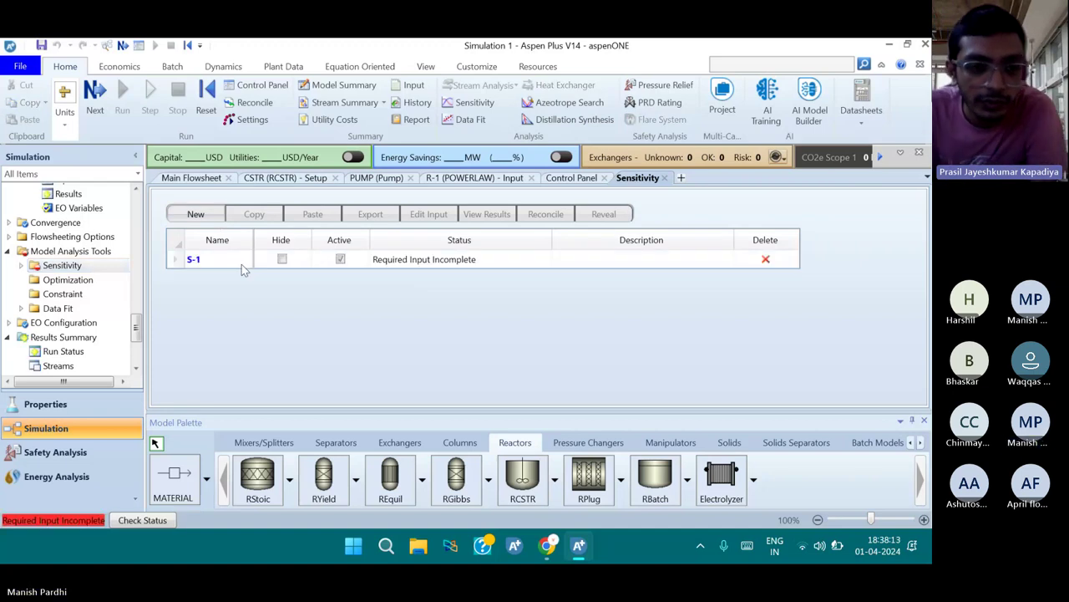
double_click(407, 260)
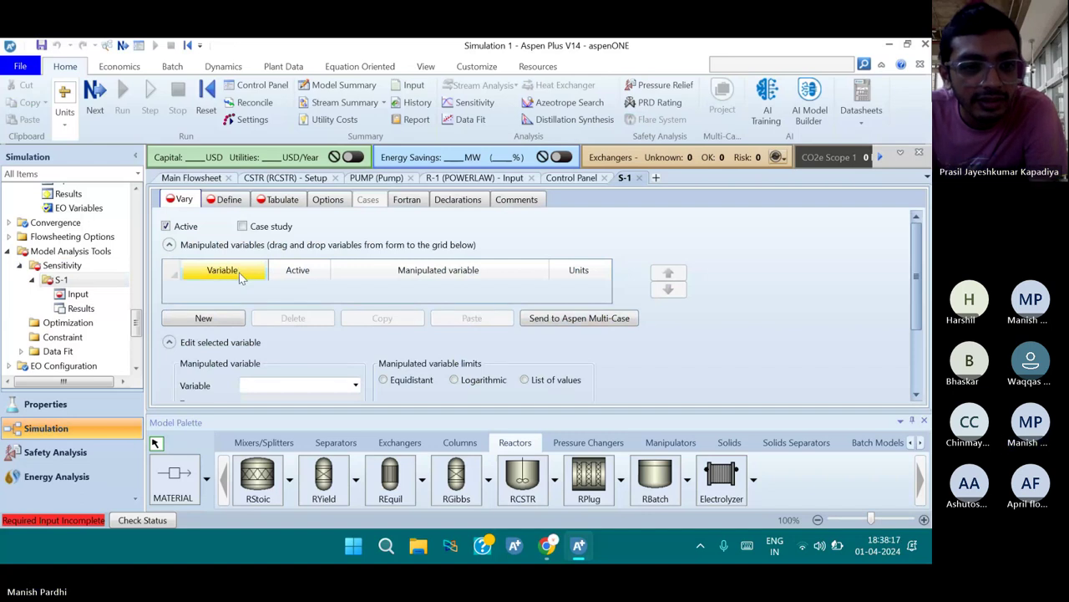
click(220, 322)
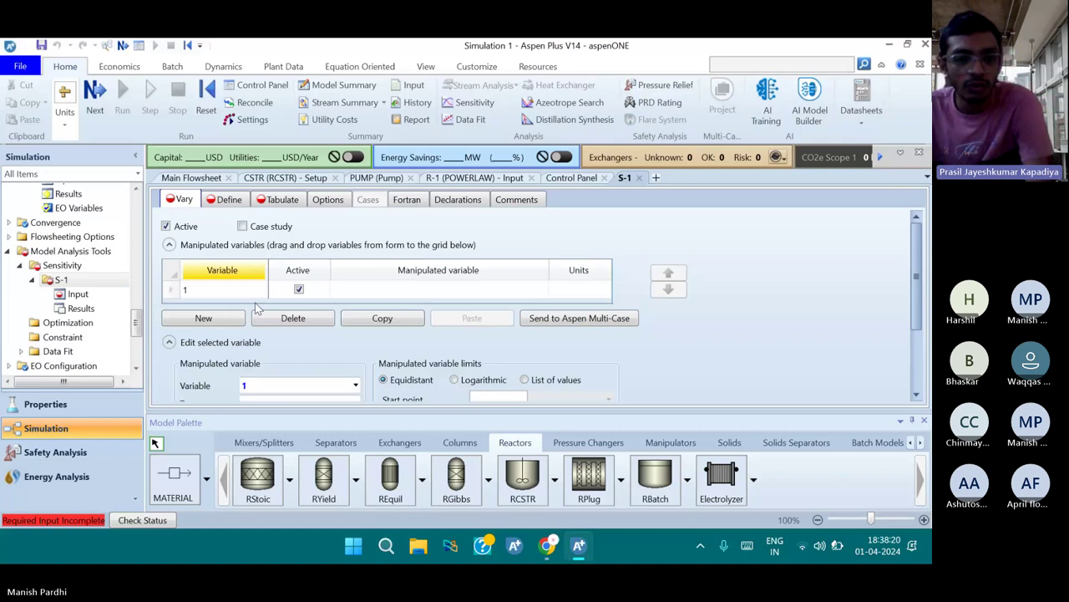
click(377, 289)
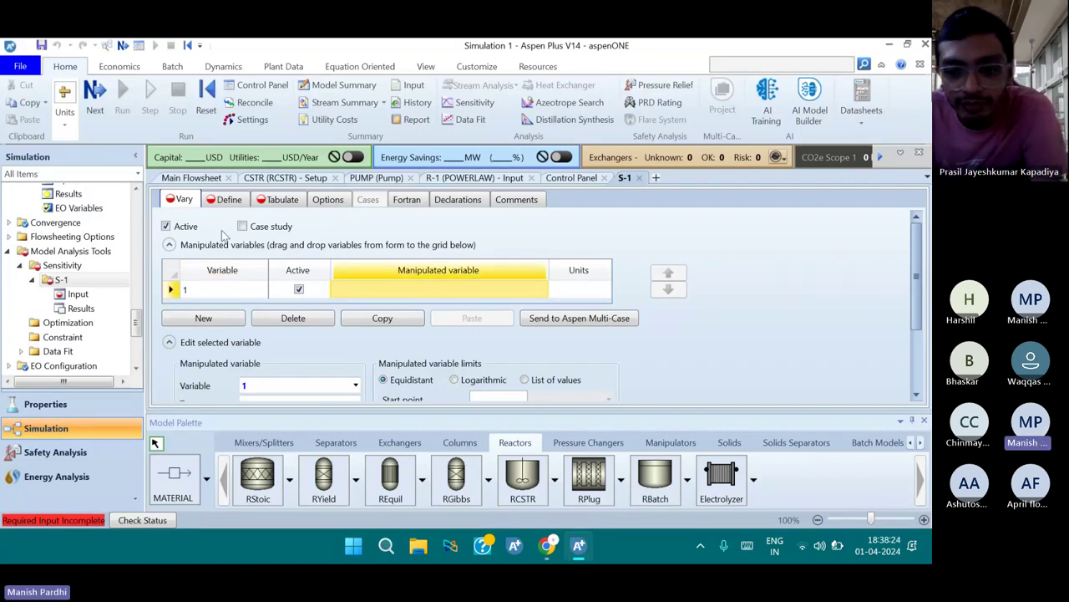
scroll(280, 311, down, 2)
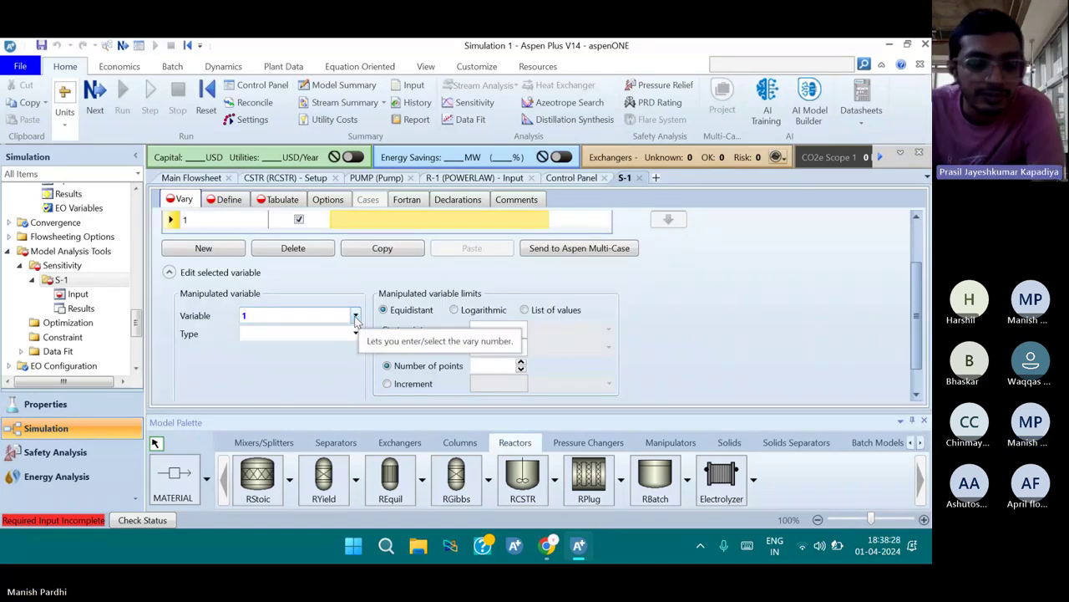
click(355, 332)
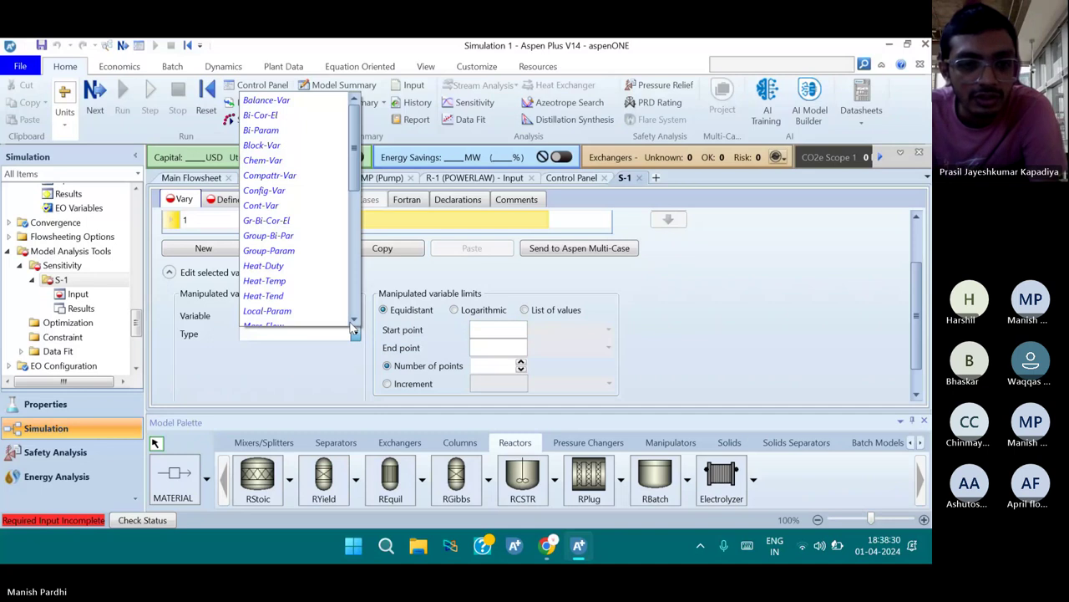
scroll(352, 323, down, 2)
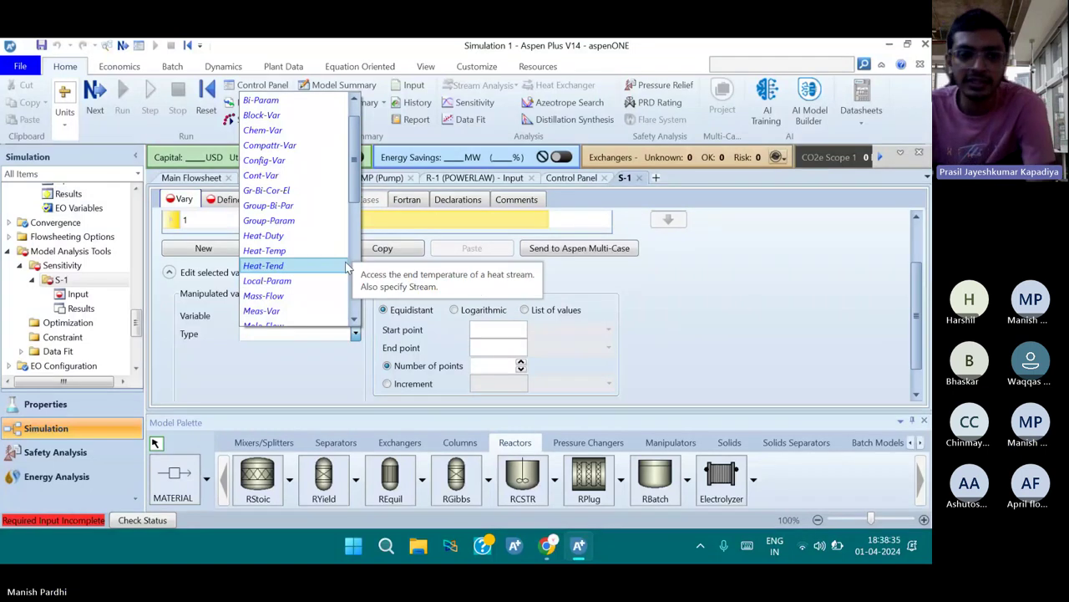
click(276, 114)
click(356, 352)
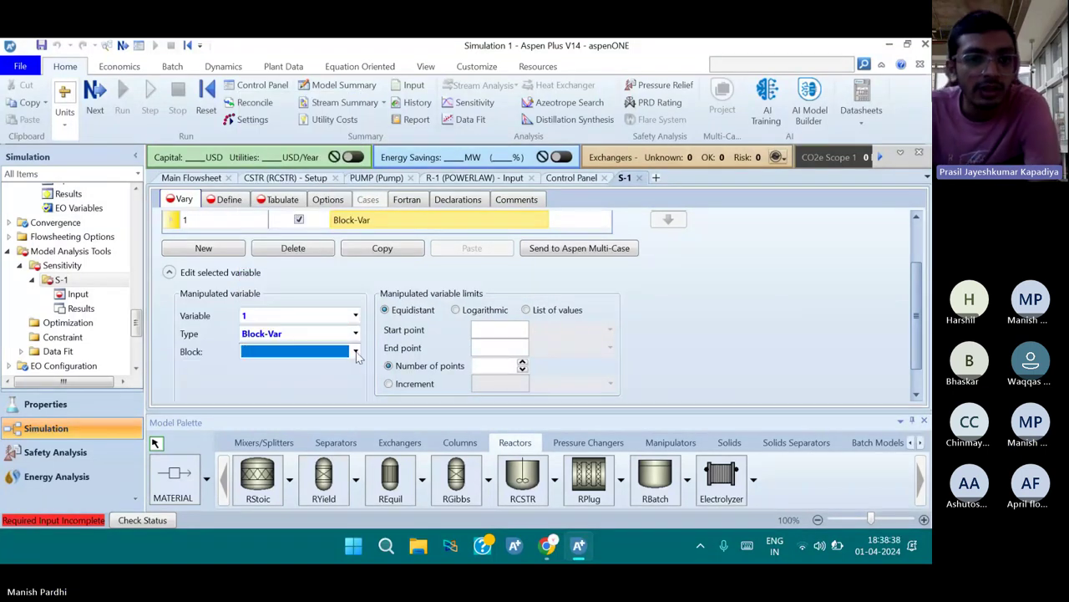
click(322, 387)
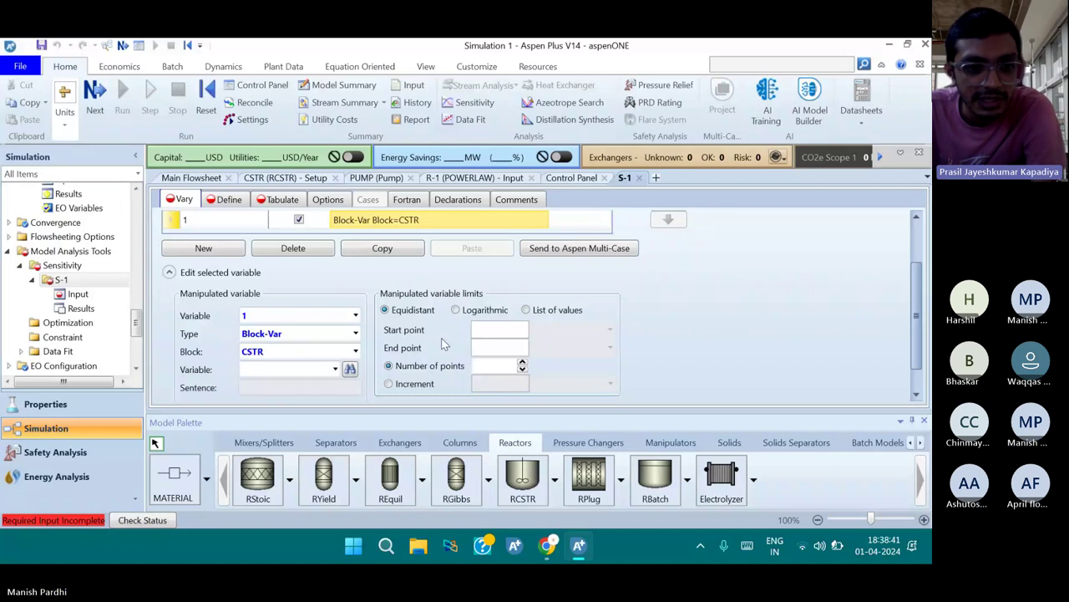
Choose TEMP as the CSTR variable to vary
scroll(314, 369, down, 1)
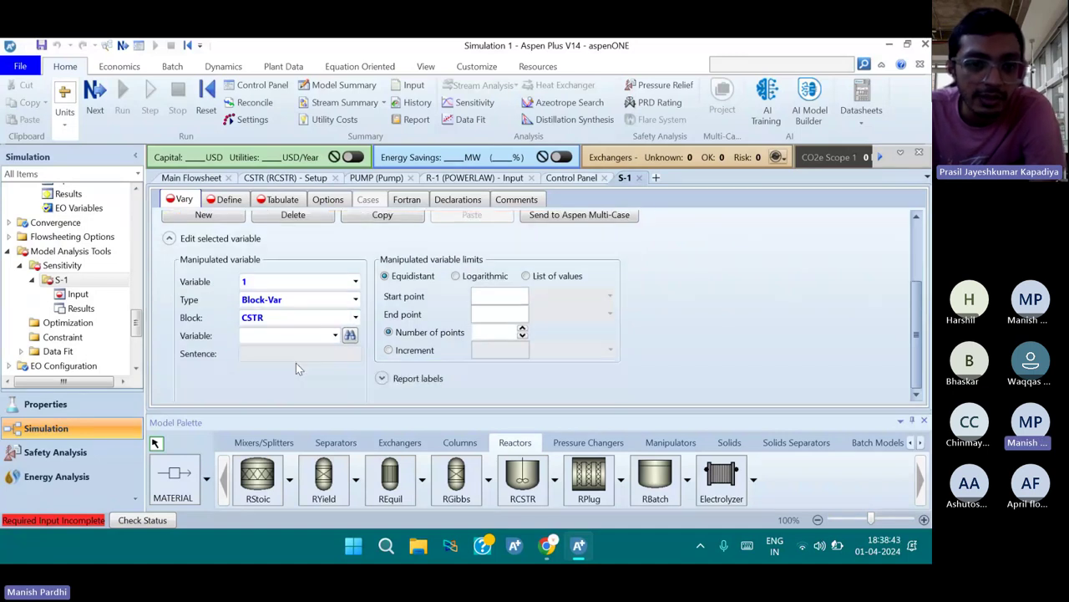
click(337, 338)
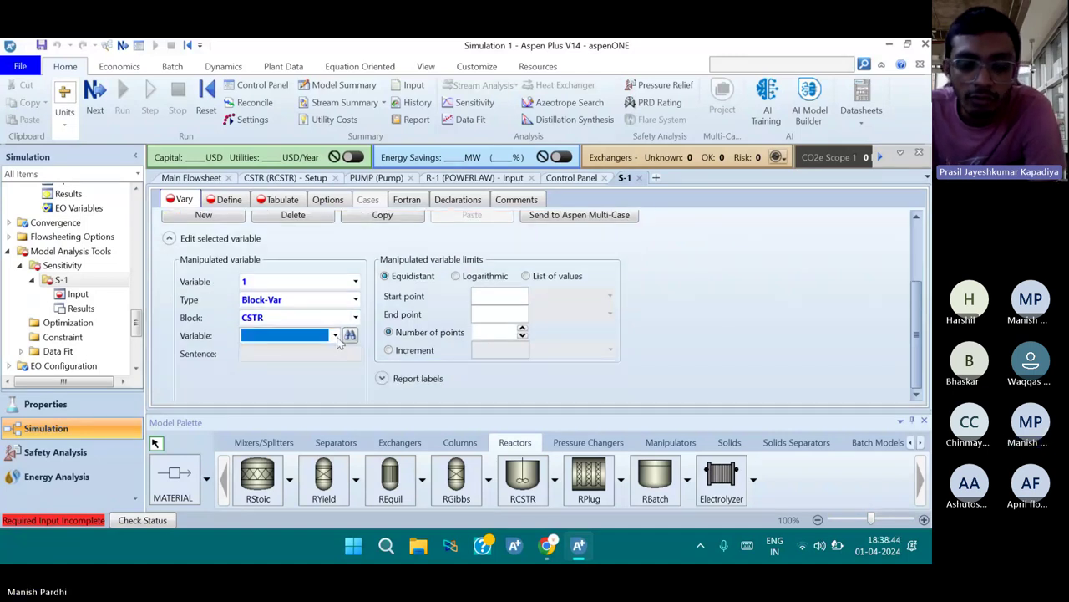
click(335, 336)
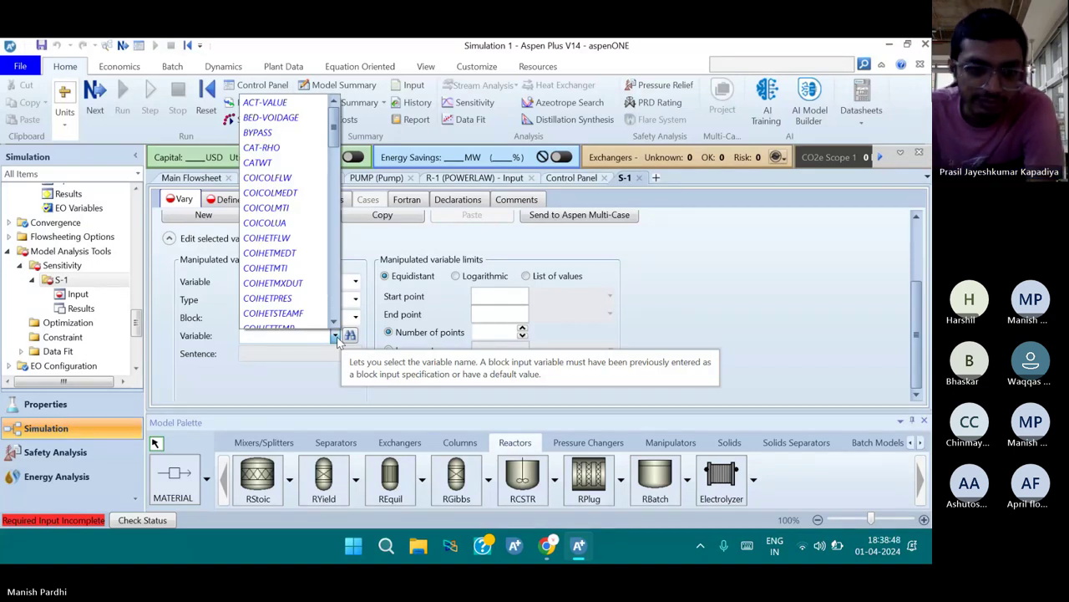
key(p)
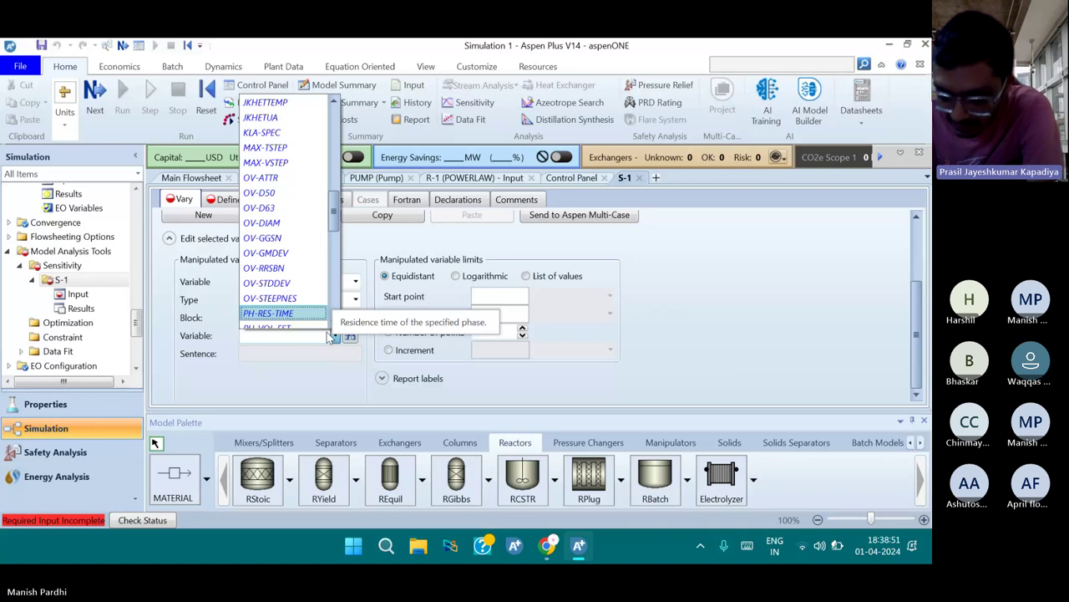
scroll(307, 289, down, 1)
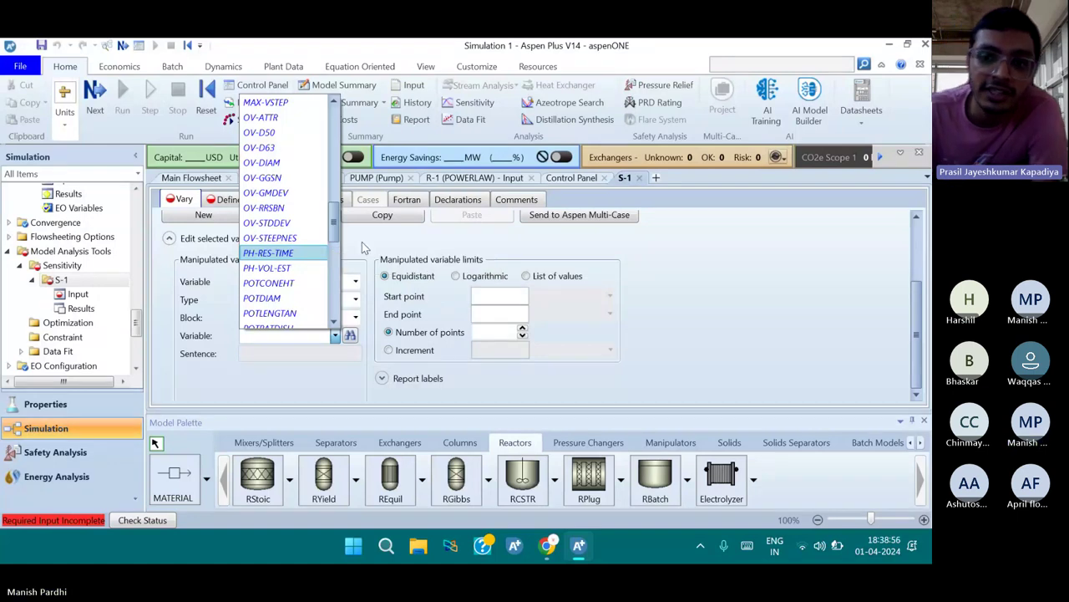
click(334, 336)
click(334, 336)
scroll(311, 301, down, 1)
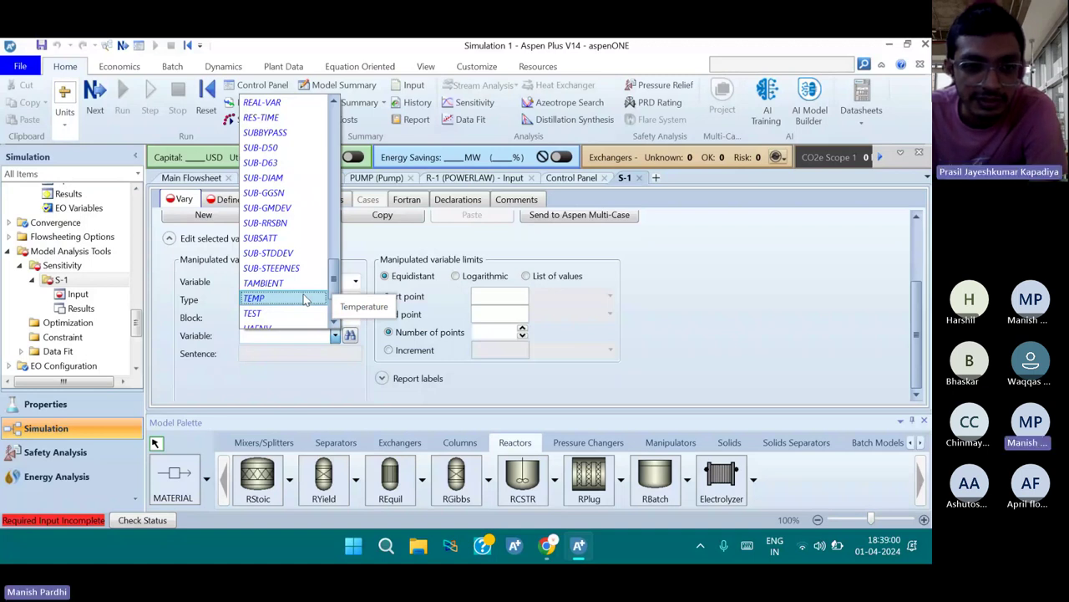
click(305, 299)
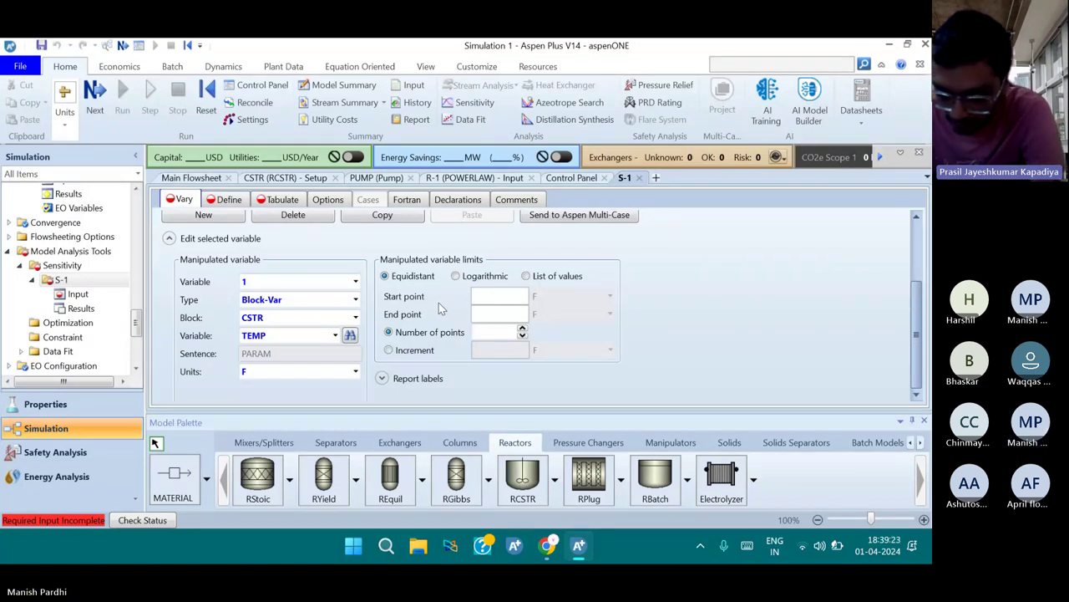
Set the TEMP sweep to start 200, end 600, with increment 5
click(481, 298)
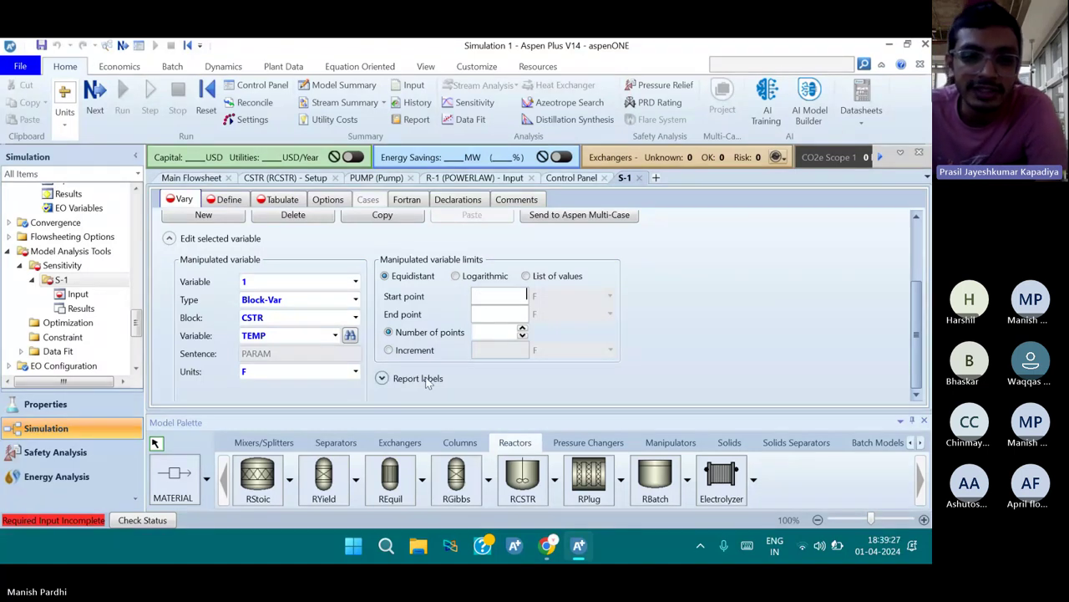
text(200)
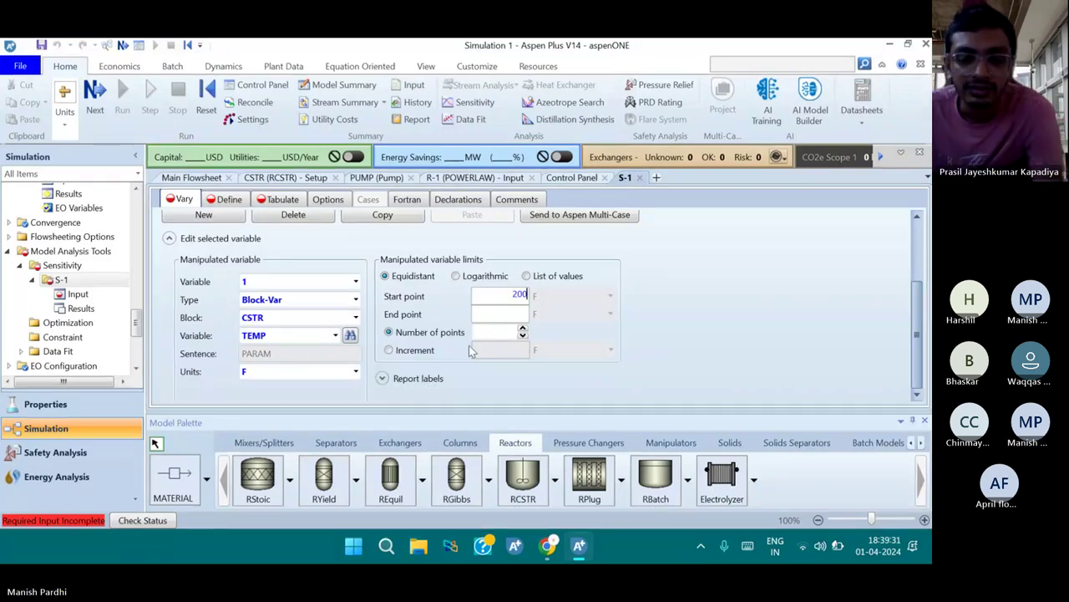
click(496, 317)
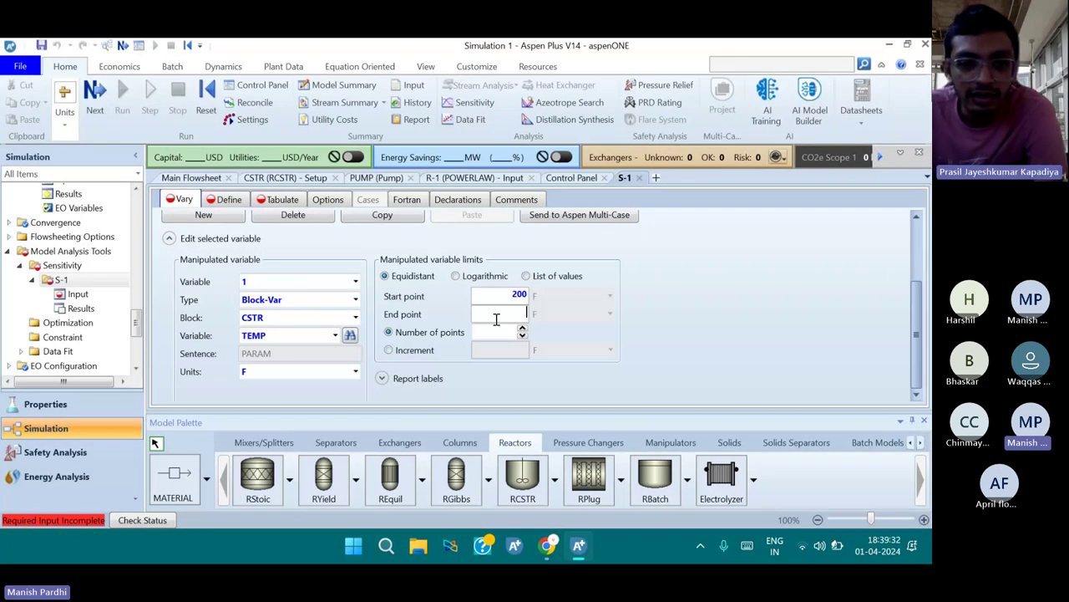
text(60)
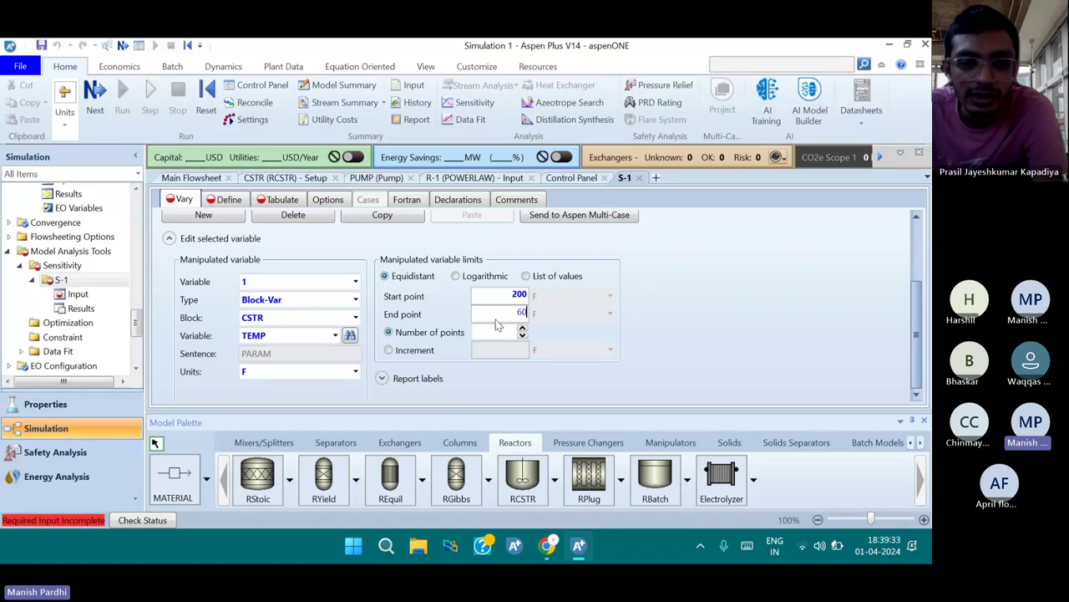
text(0)
click(500, 349)
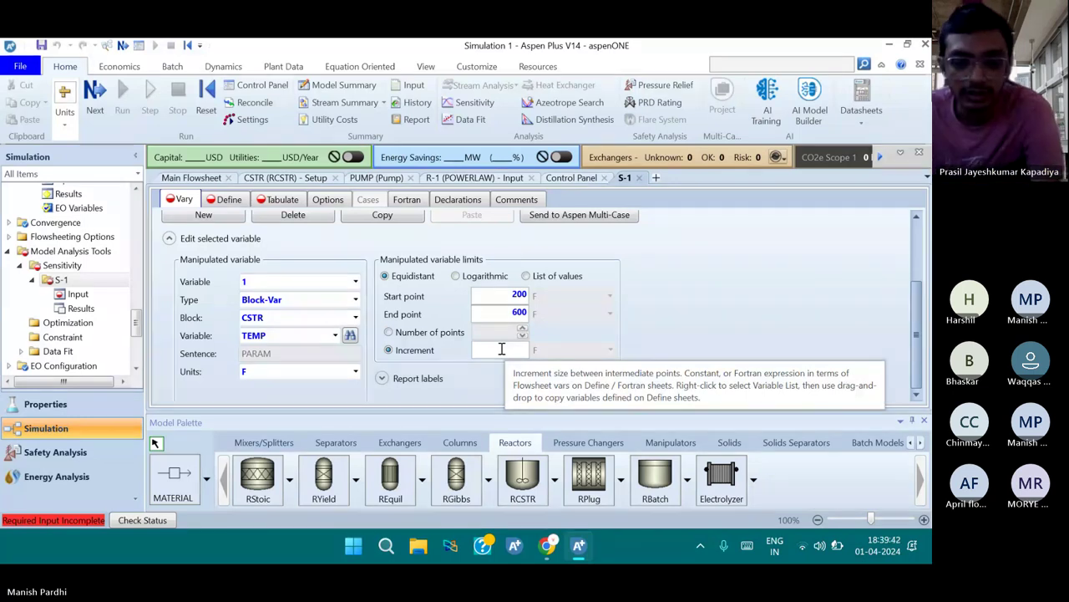
text(5)
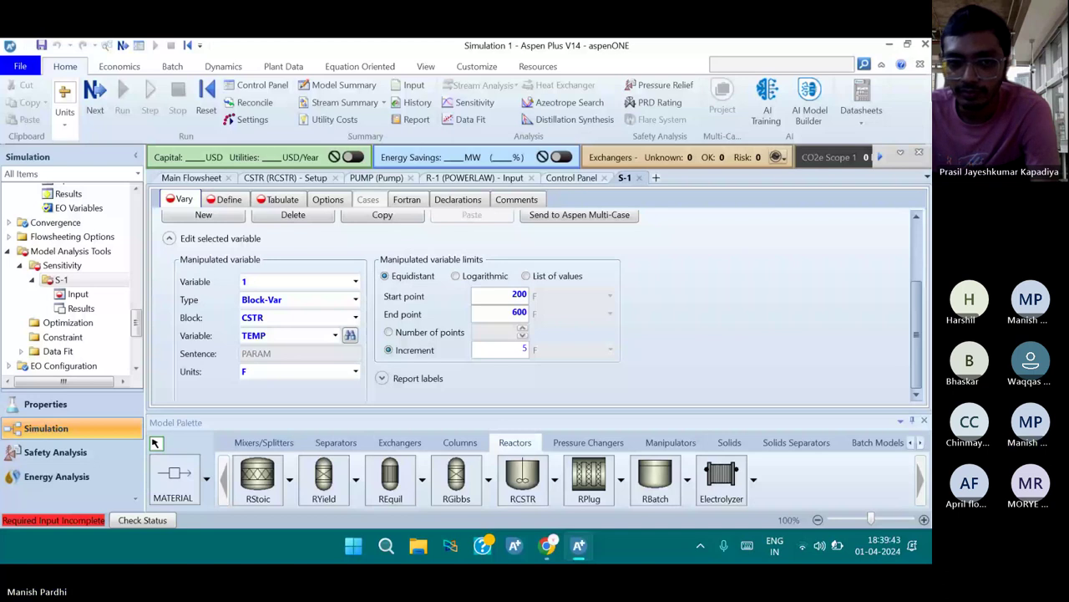
scroll(350, 314, up, 3)
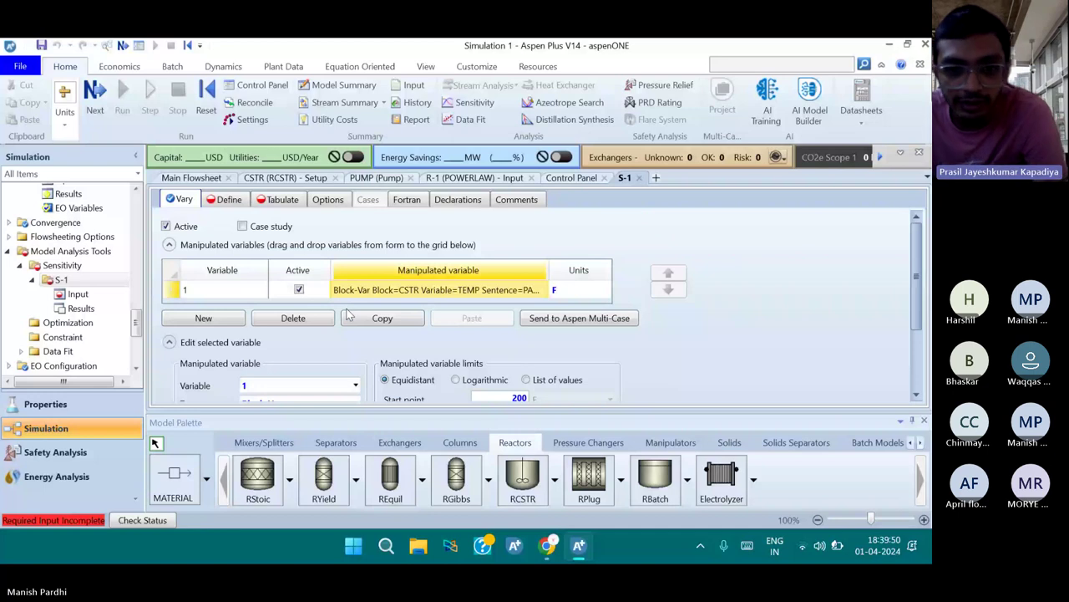
key(ctrl+Tab)
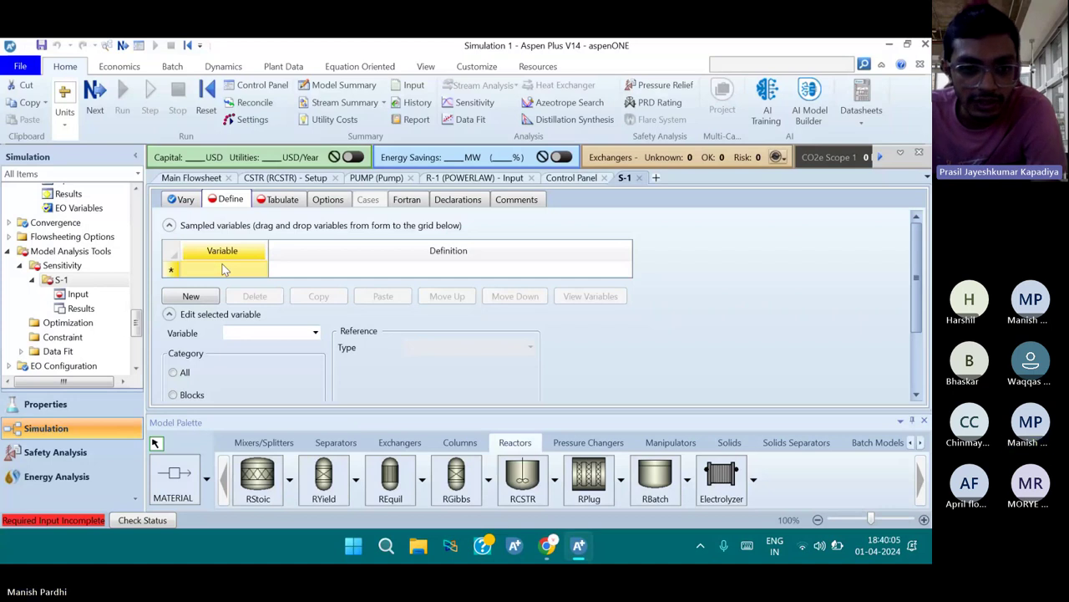
Create a new sampled variable named CHA and limit its category to Streams
click(190, 296)
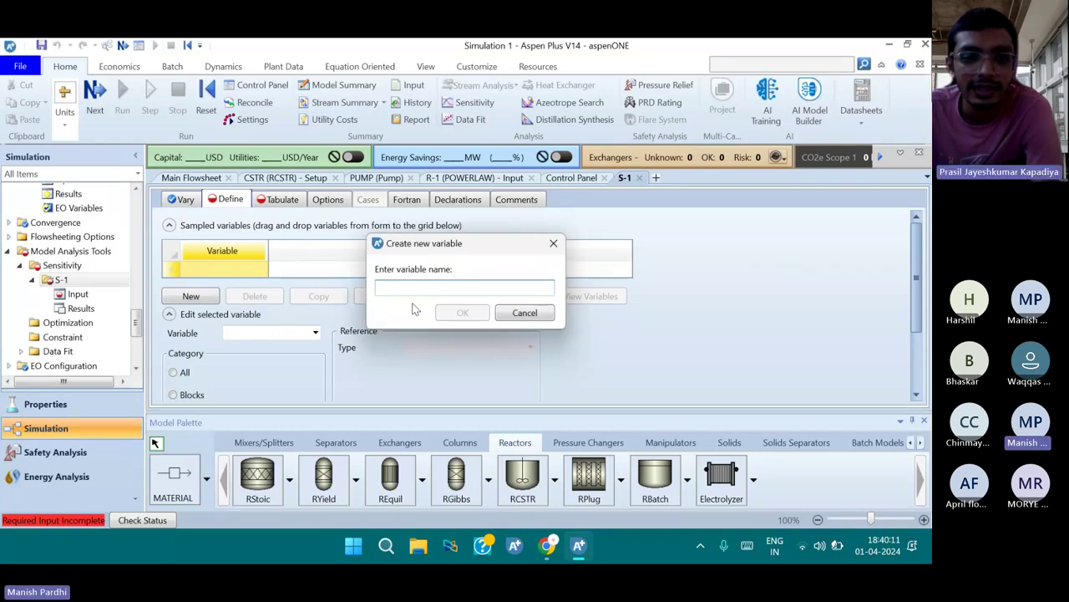
text(C)
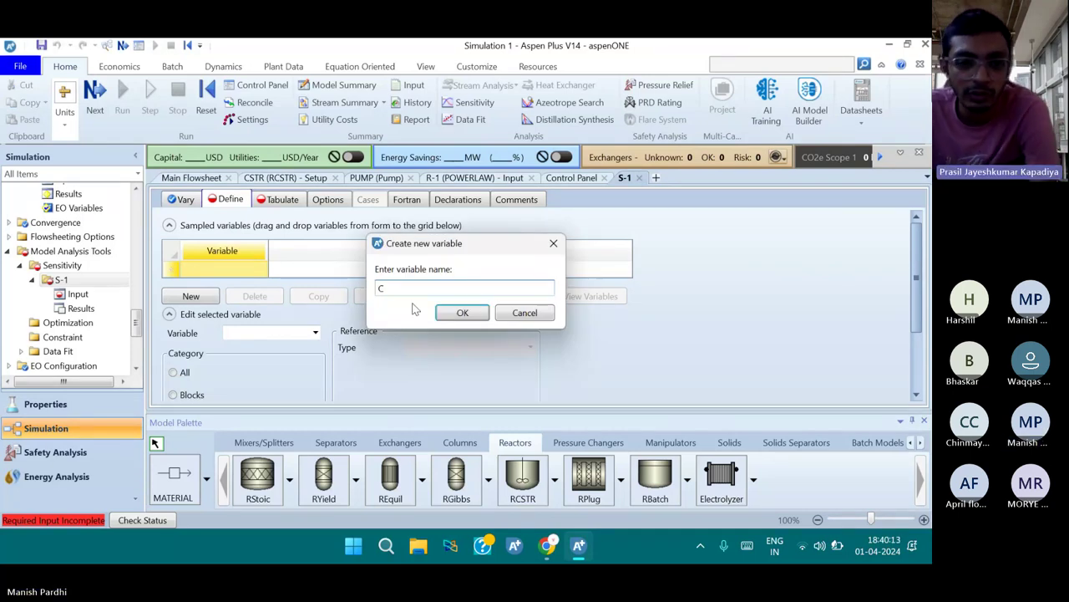
text(HA)
click(462, 312)
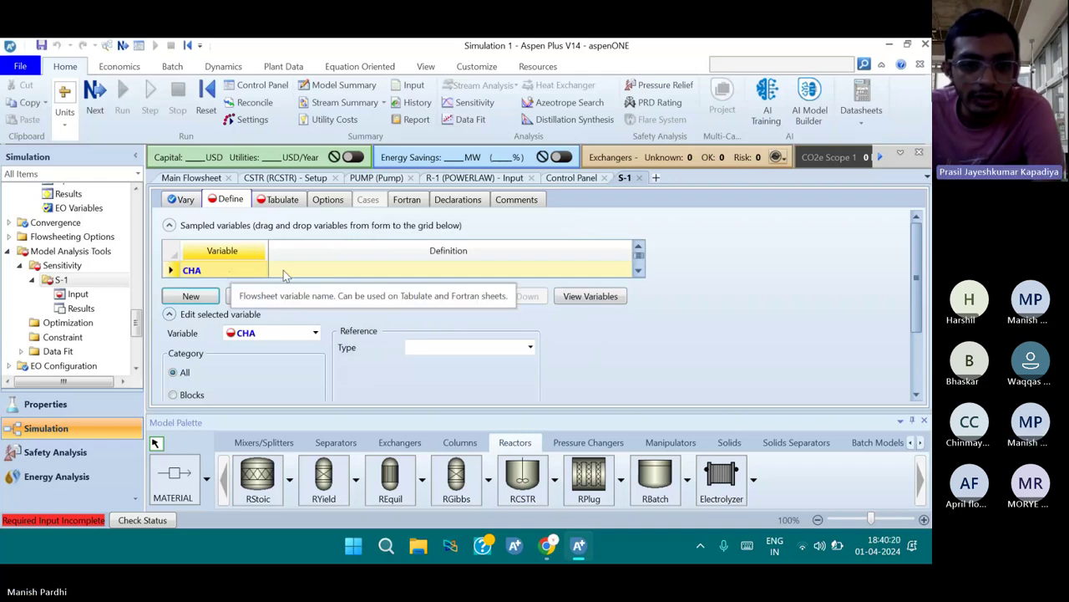
scroll(328, 343, down, 1)
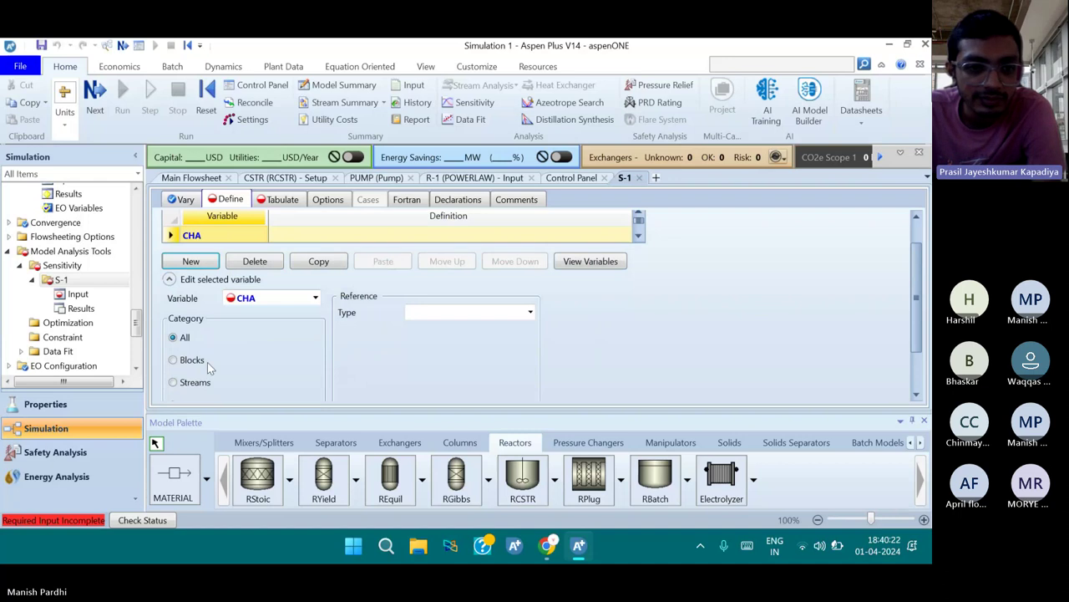
scroll(207, 362, down, 2)
click(194, 320)
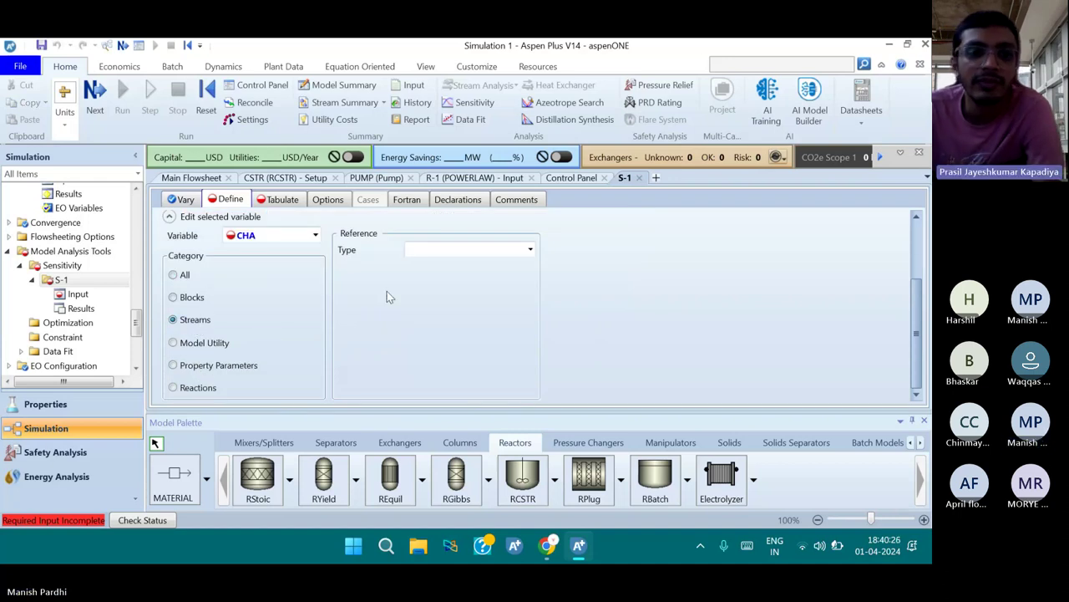
Make CHA a Stream-Var of the product stream's MIXED substream
scroll(253, 315, up, 3)
scroll(328, 292, down, 3)
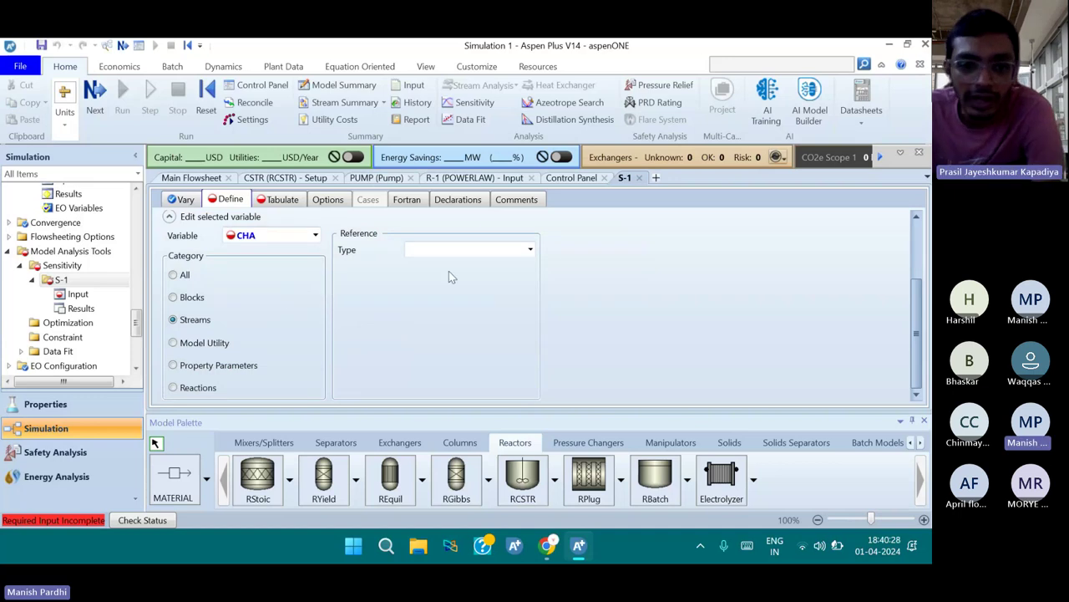
scroll(449, 270, up, 3)
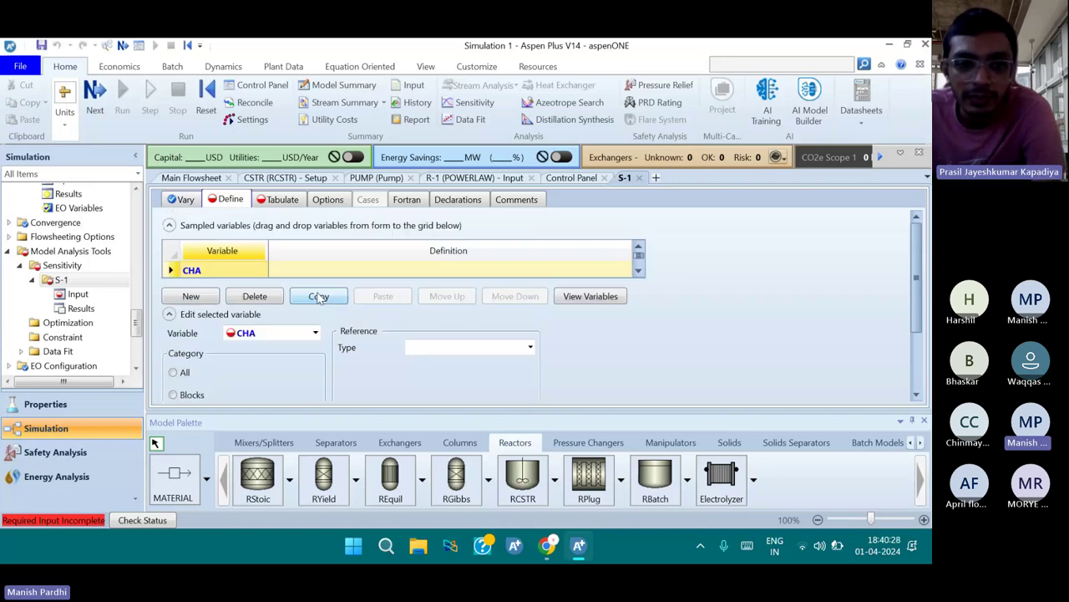
click(529, 348)
scroll(516, 339, down, 2)
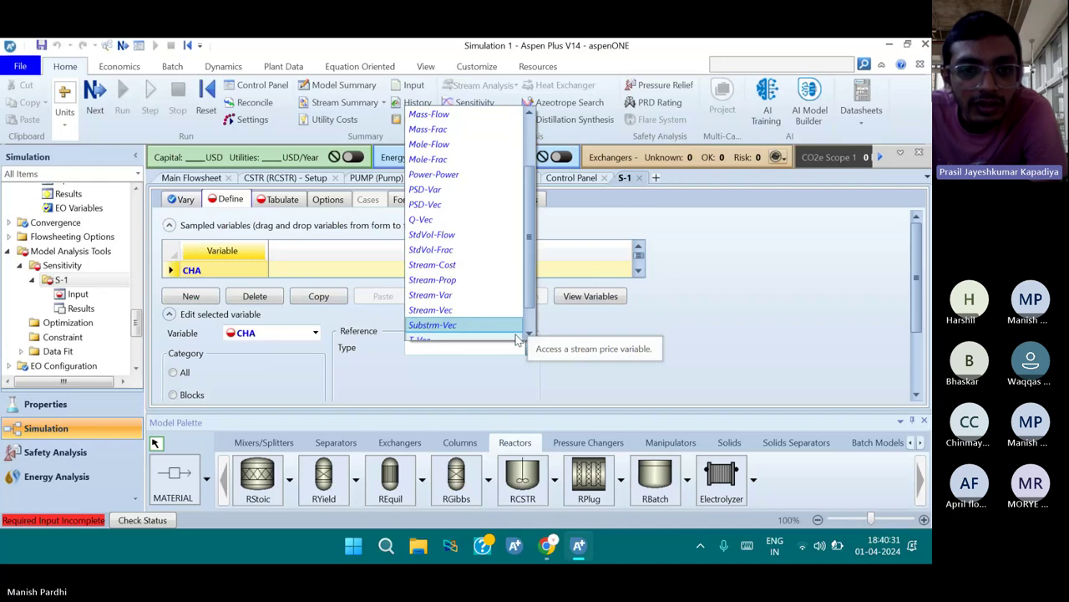
click(479, 297)
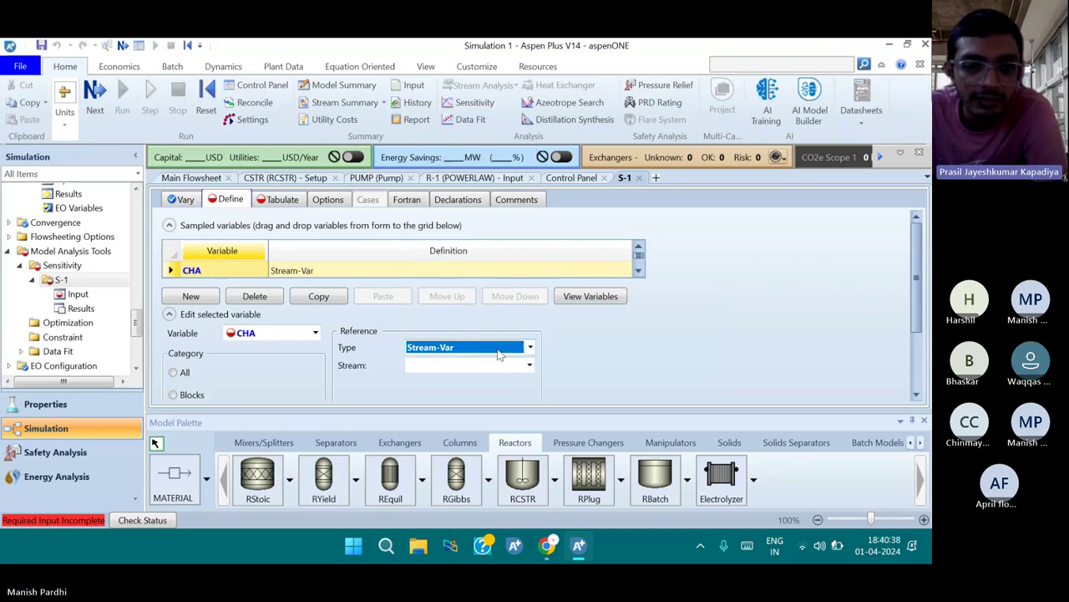
click(518, 365)
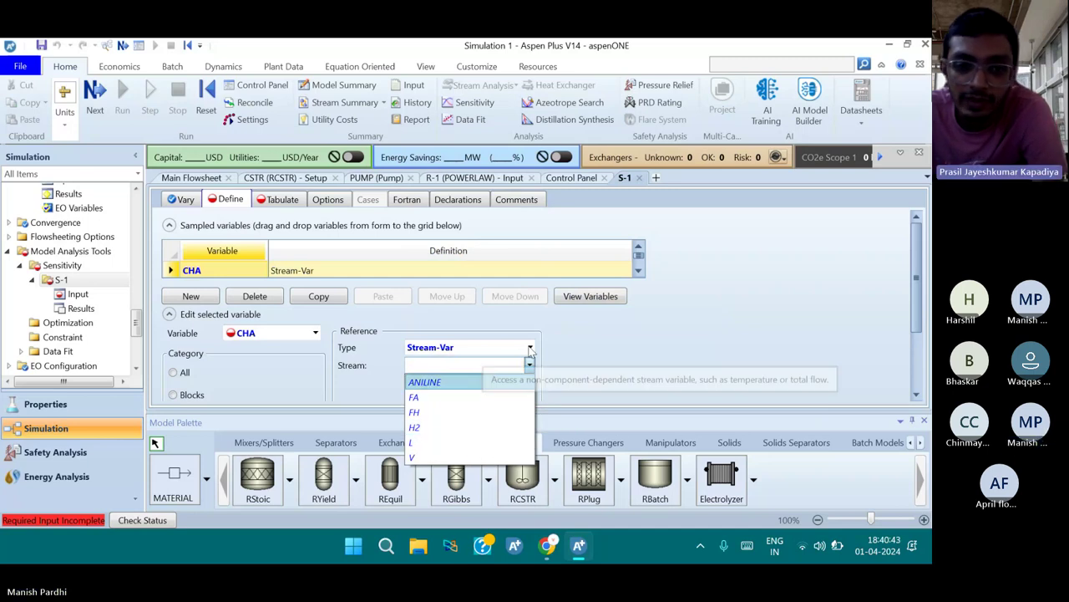
click(467, 457)
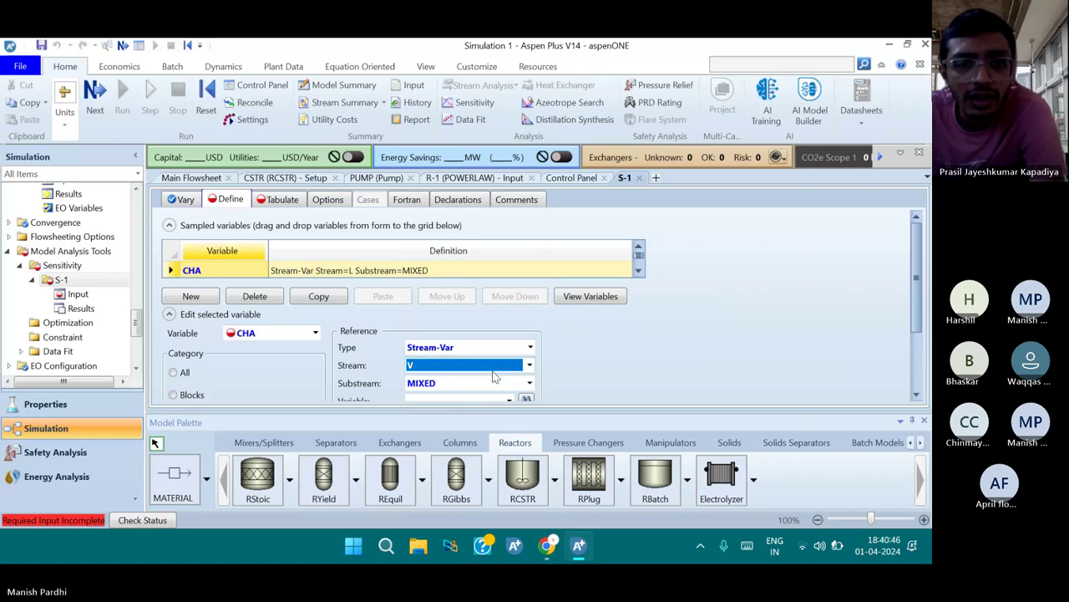
scroll(493, 377, down, 1)
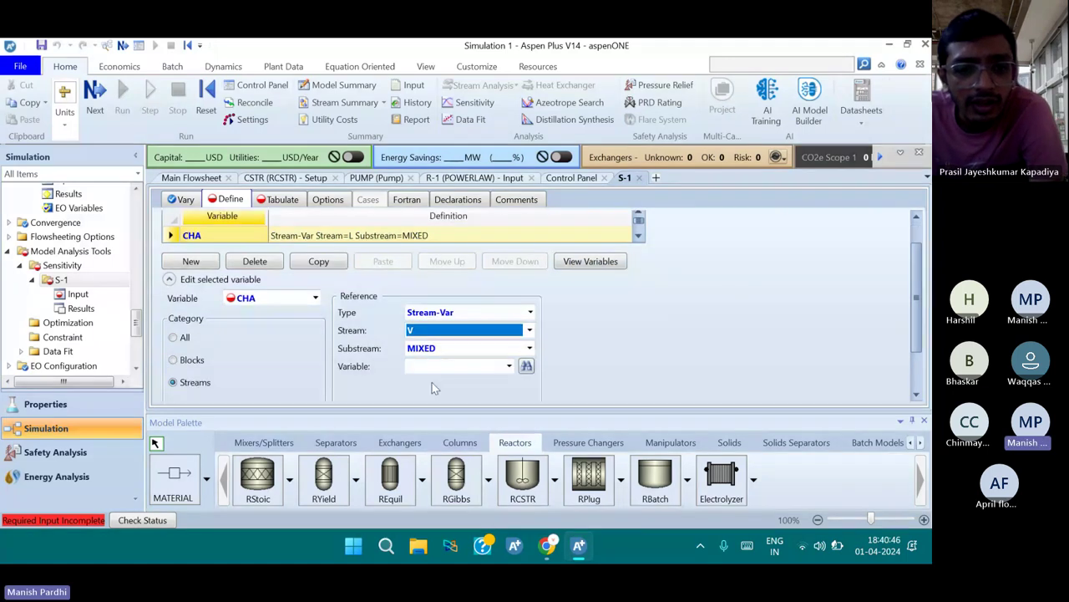
click(514, 333)
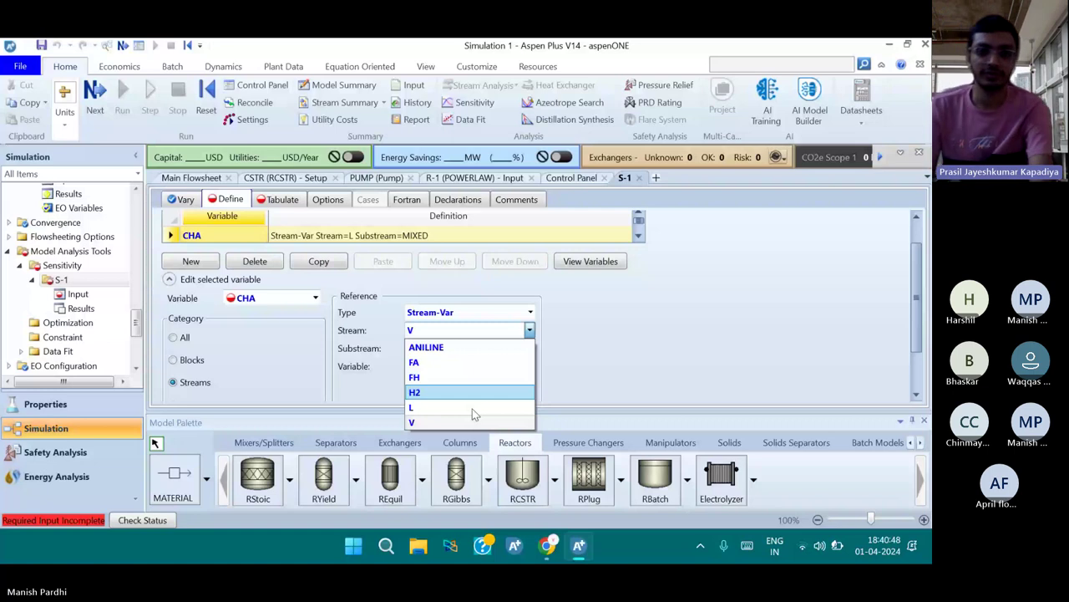
Define CHA as the Mole-Frac of component CHA in stream L, substream MIXED
click(472, 408)
click(509, 366)
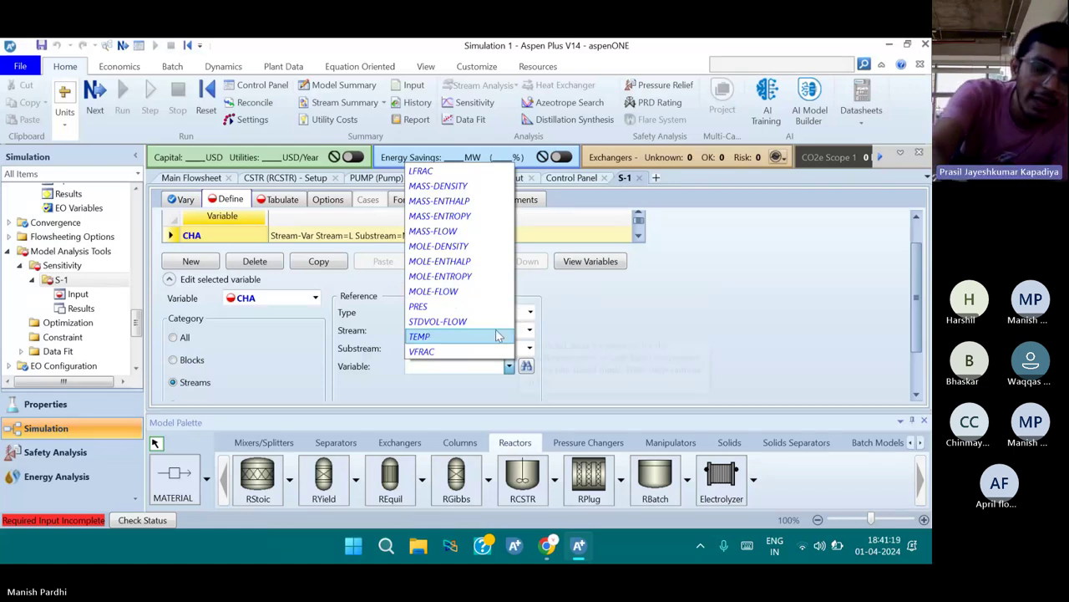
key(m)
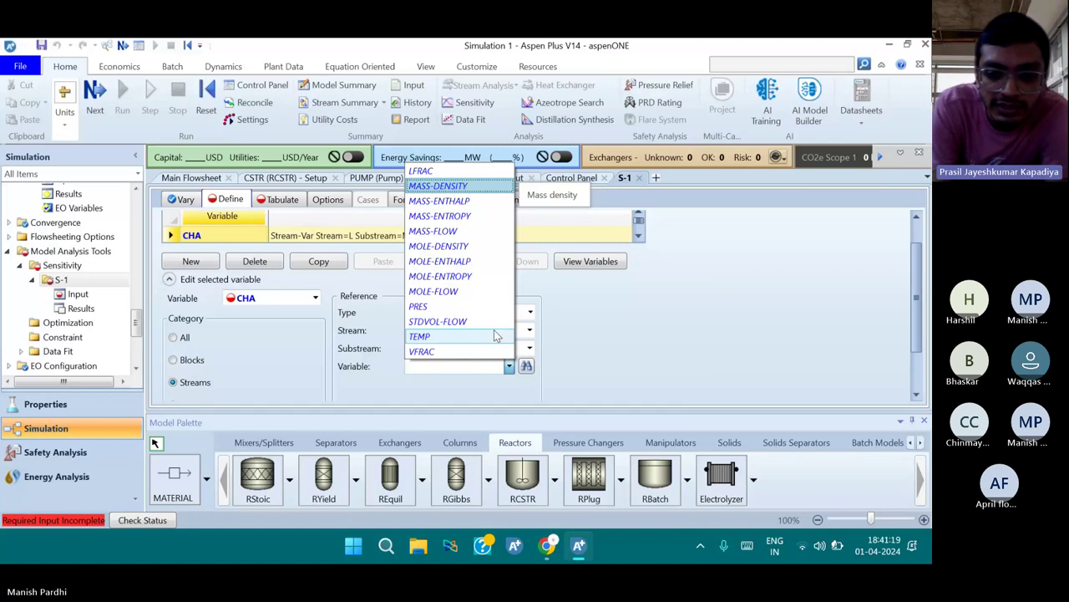
key(Escape)
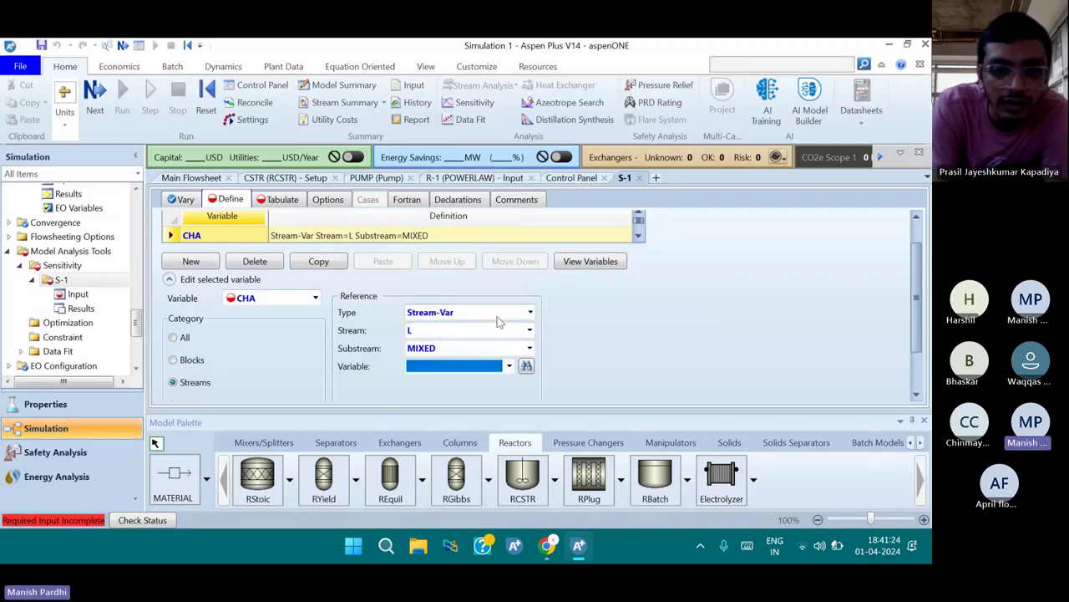
click(529, 315)
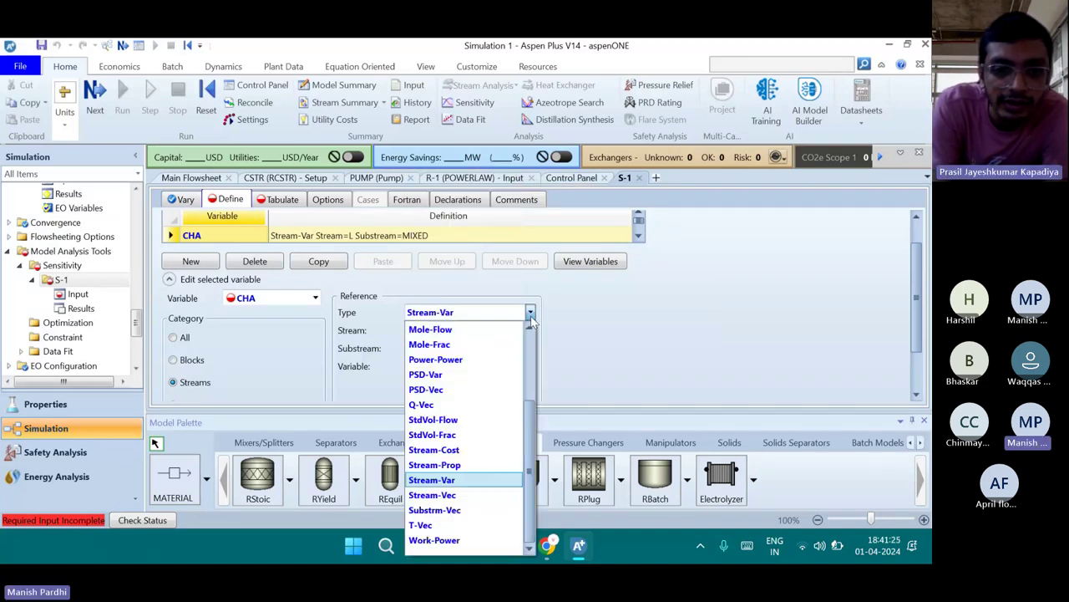
click(497, 342)
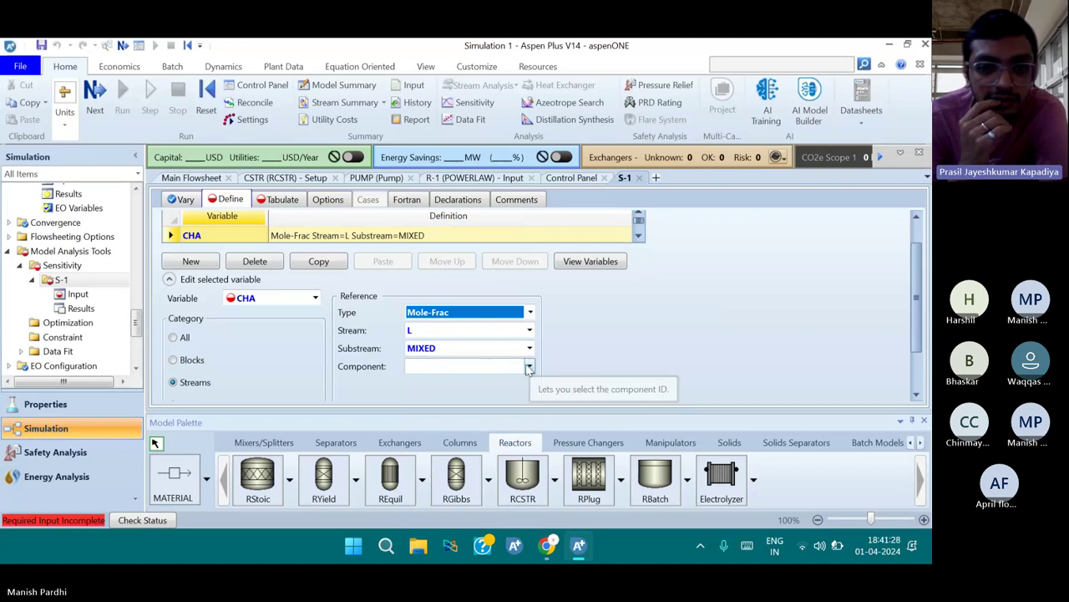
click(529, 366)
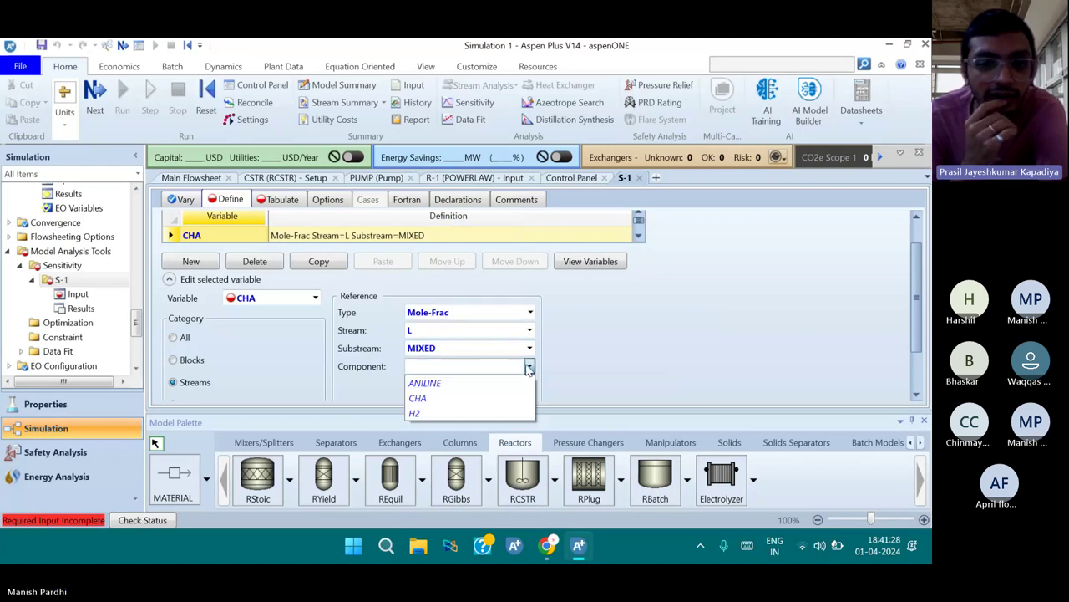
click(482, 400)
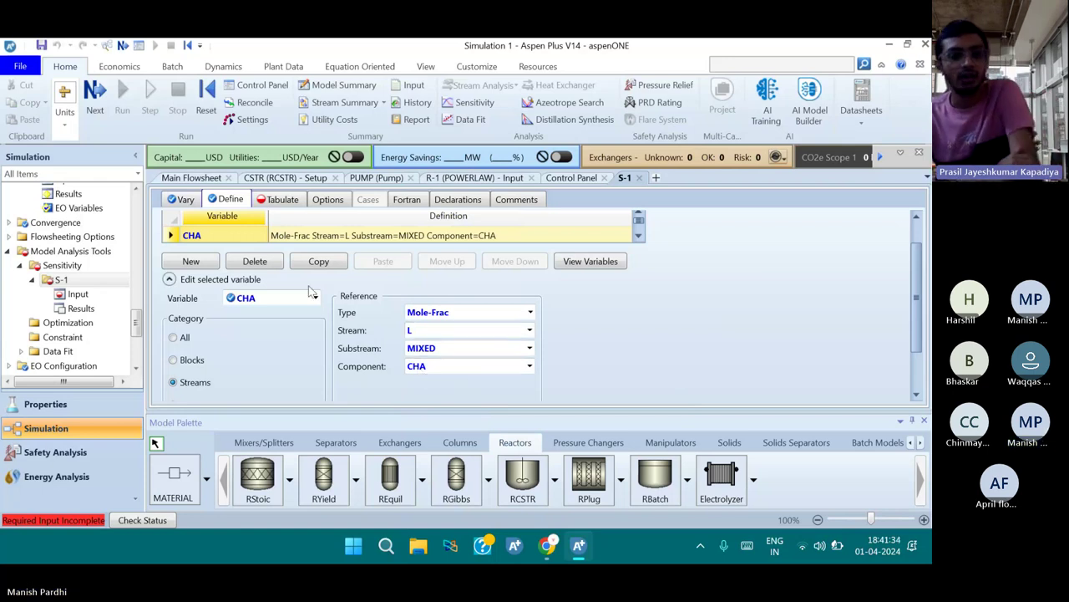
scroll(373, 316, down, 2)
scroll(374, 317, up, 3)
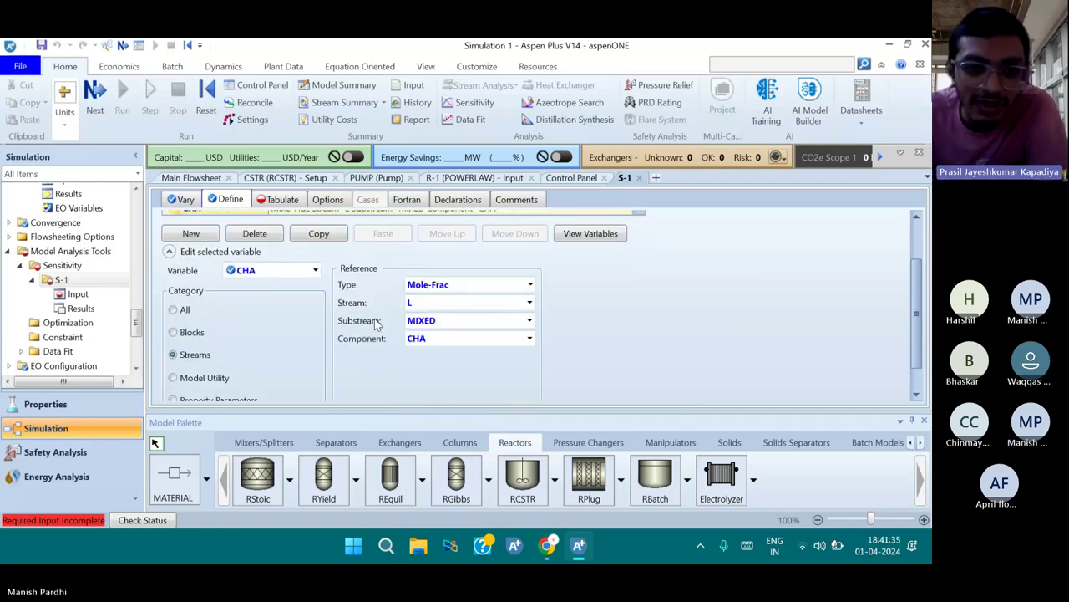
scroll(376, 324, down, 3)
scroll(428, 318, up, 2)
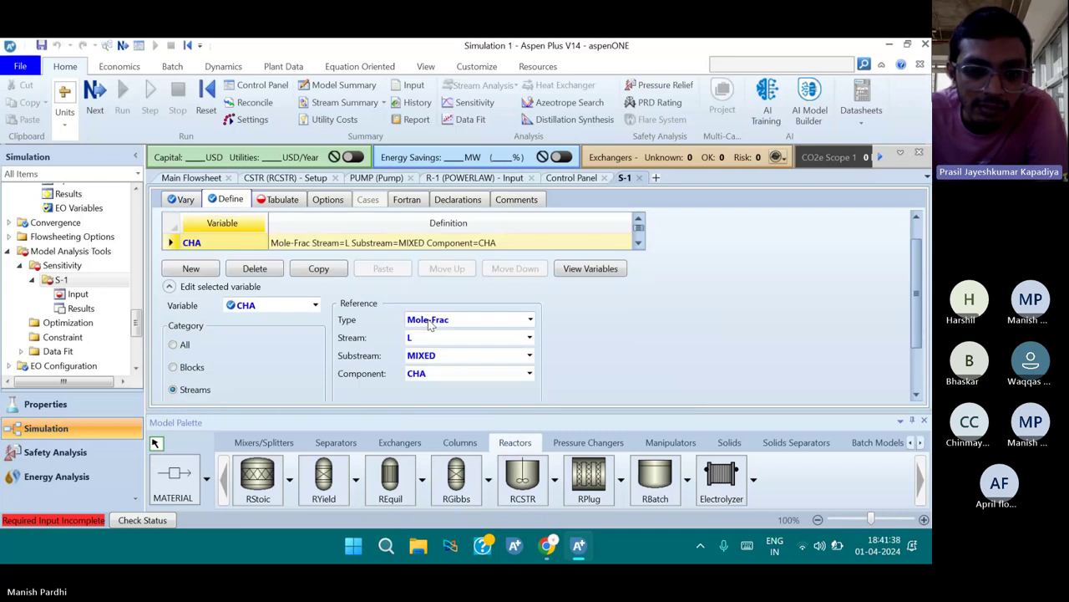
Rename the sampled variable CHA to CHAVAR in the Define grid
click(198, 242)
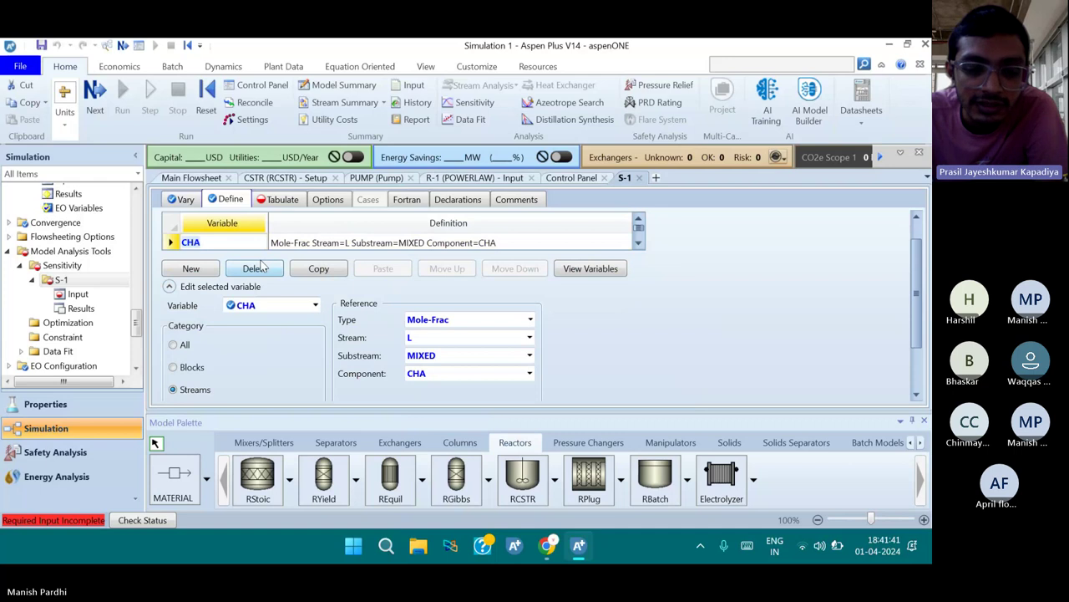
text(C)
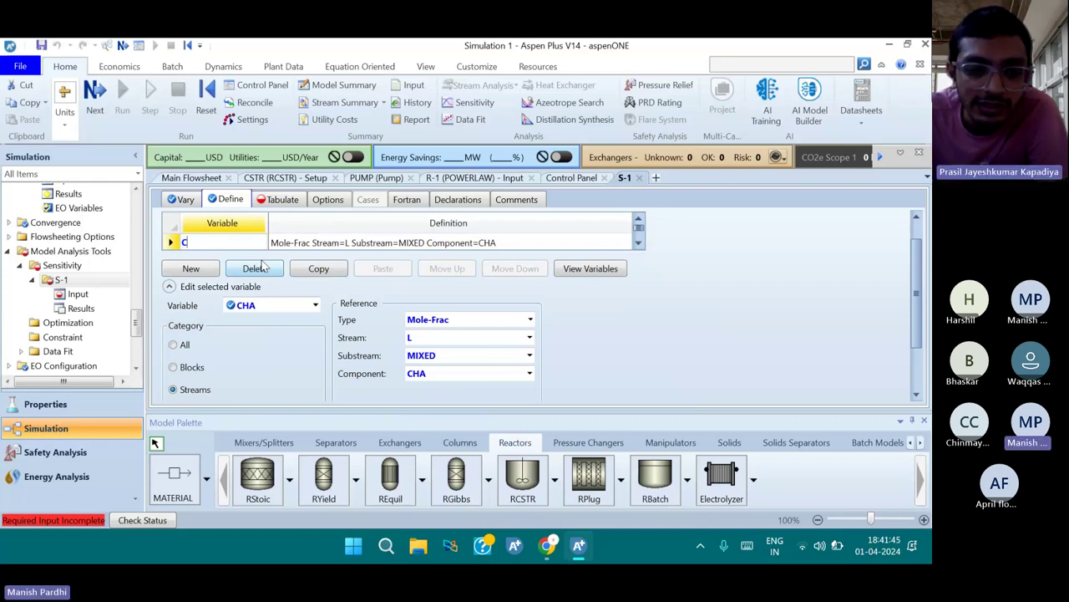
key(BackSpace)
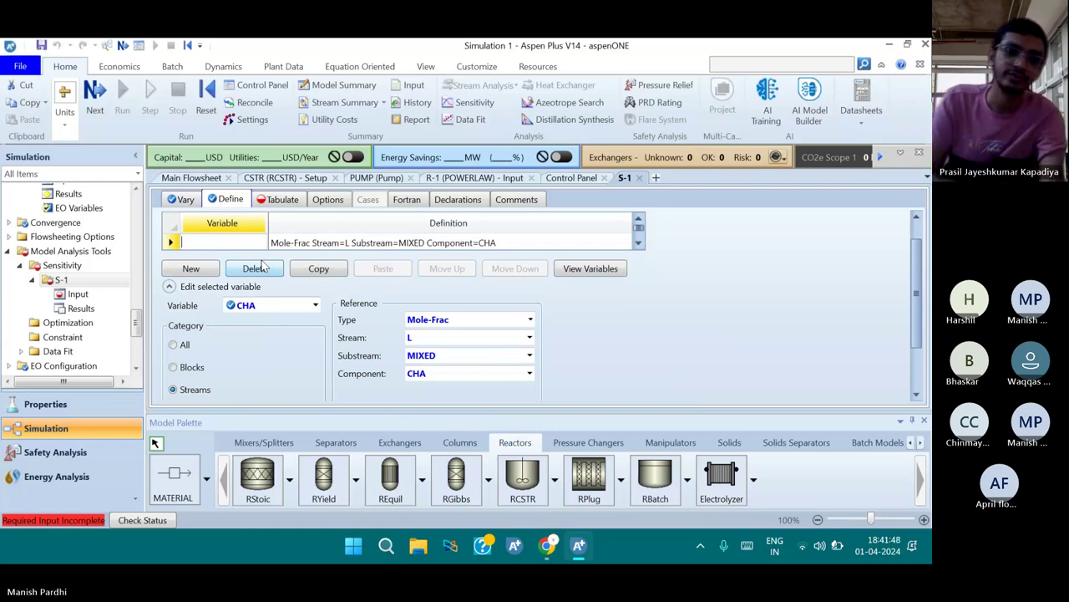
text(C)
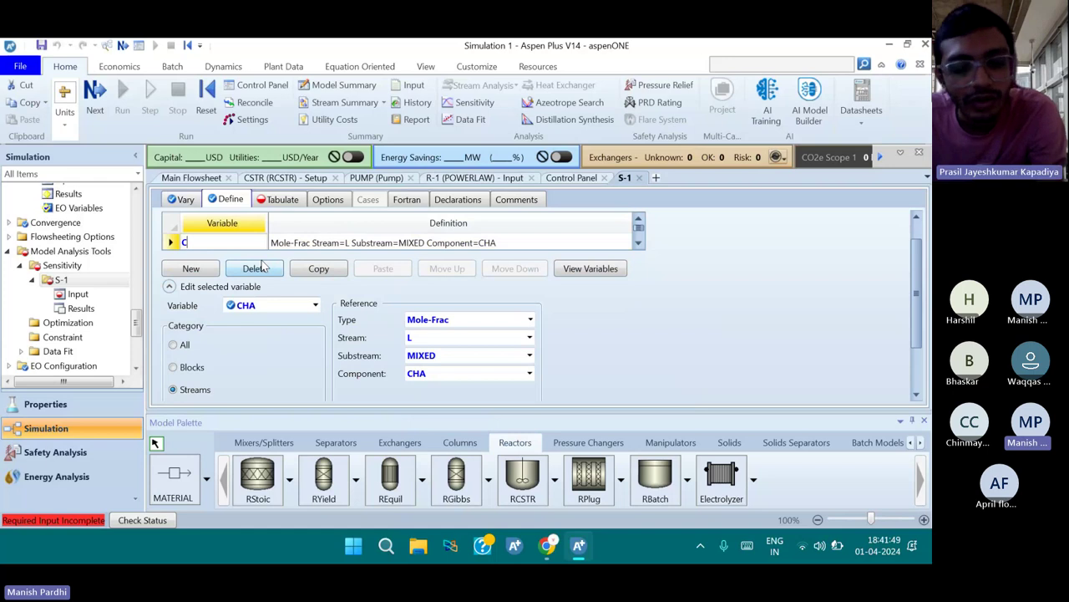
text(H)
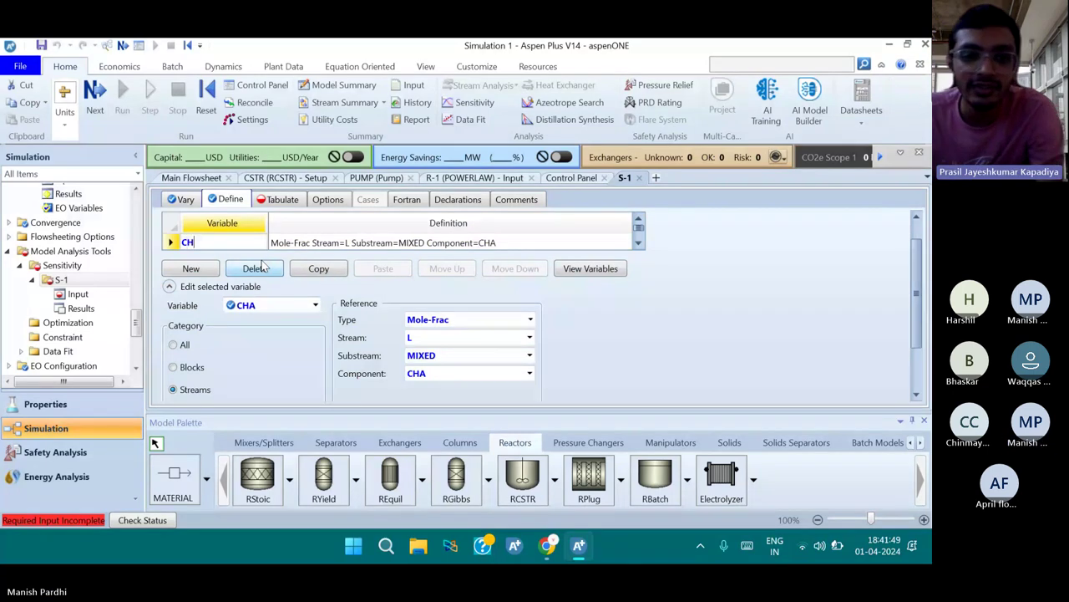
text(AVAR)
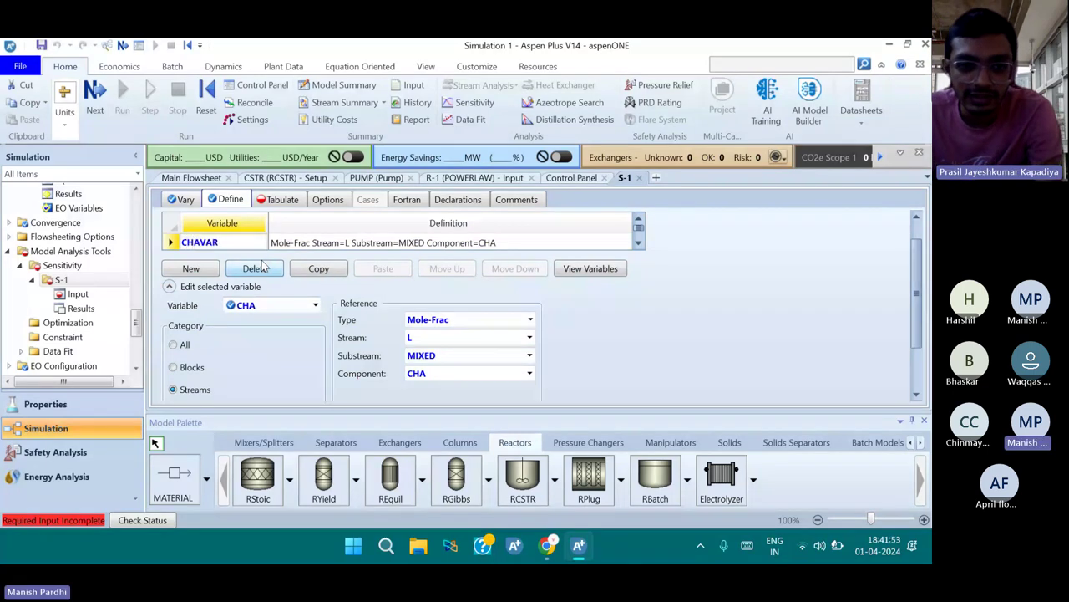
scroll(543, 302, down, 2)
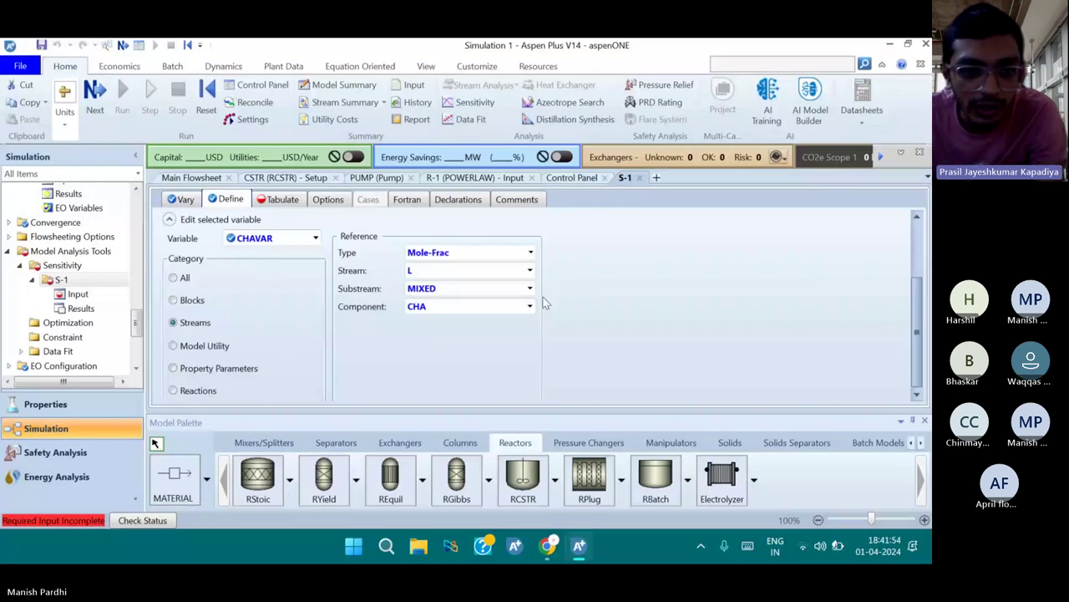
scroll(376, 320, up, 1)
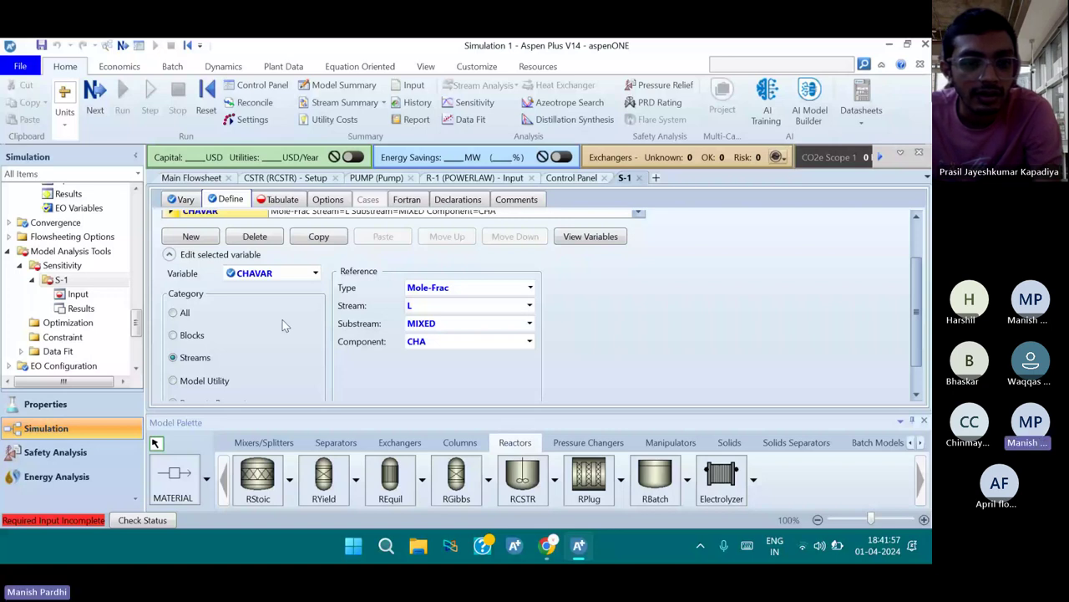
Fill the Tabulate grid so CHAVAR becomes column 1
key(ctrl+Tab)
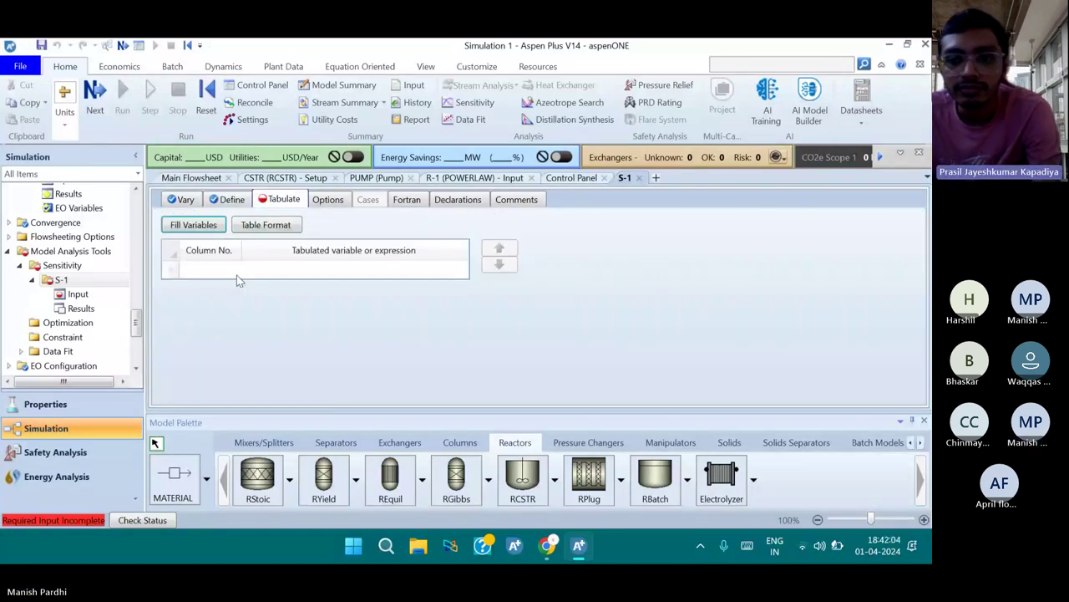
click(211, 231)
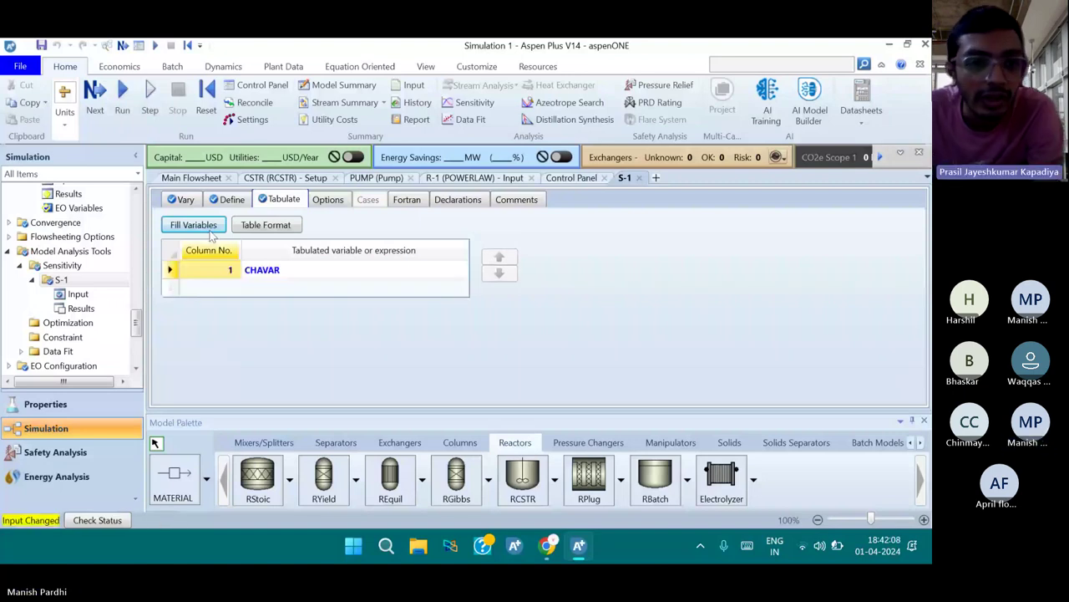
click(267, 269)
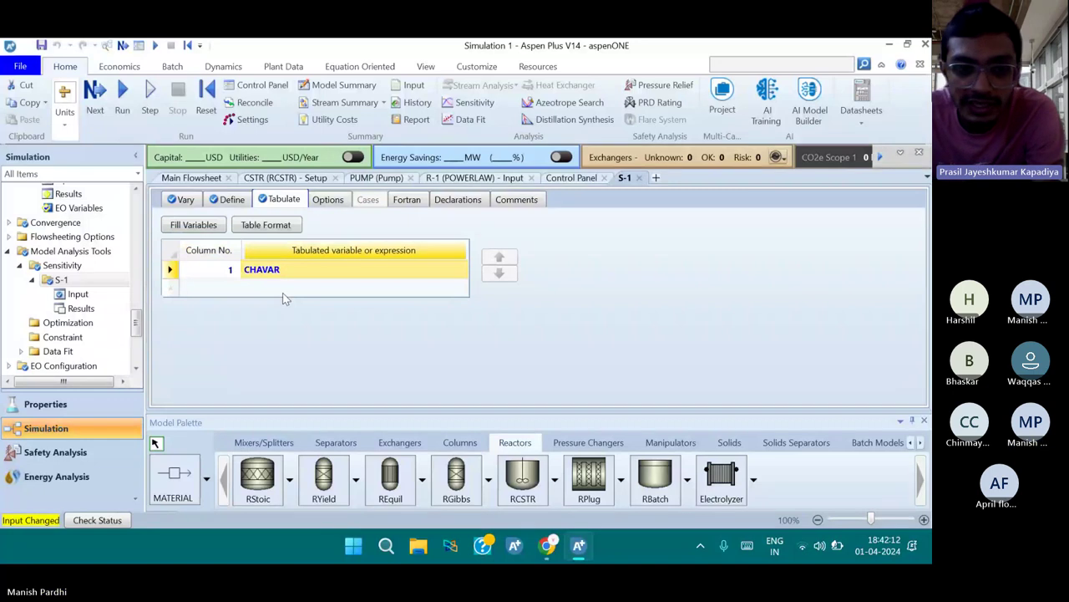
Reset the simulation, confirming reinitialization and purging all previous results
click(205, 110)
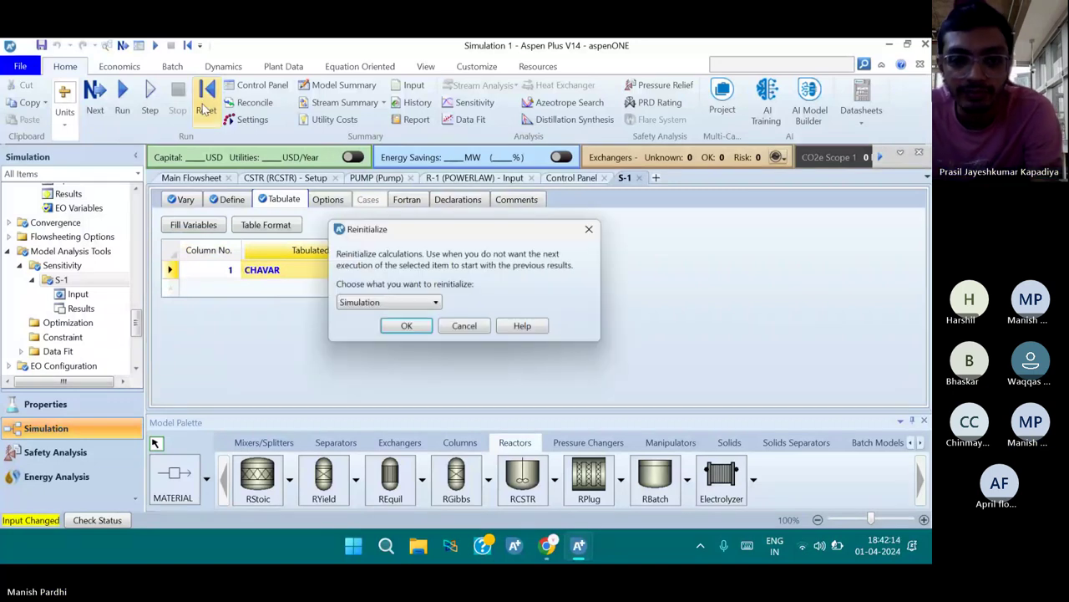
click(402, 327)
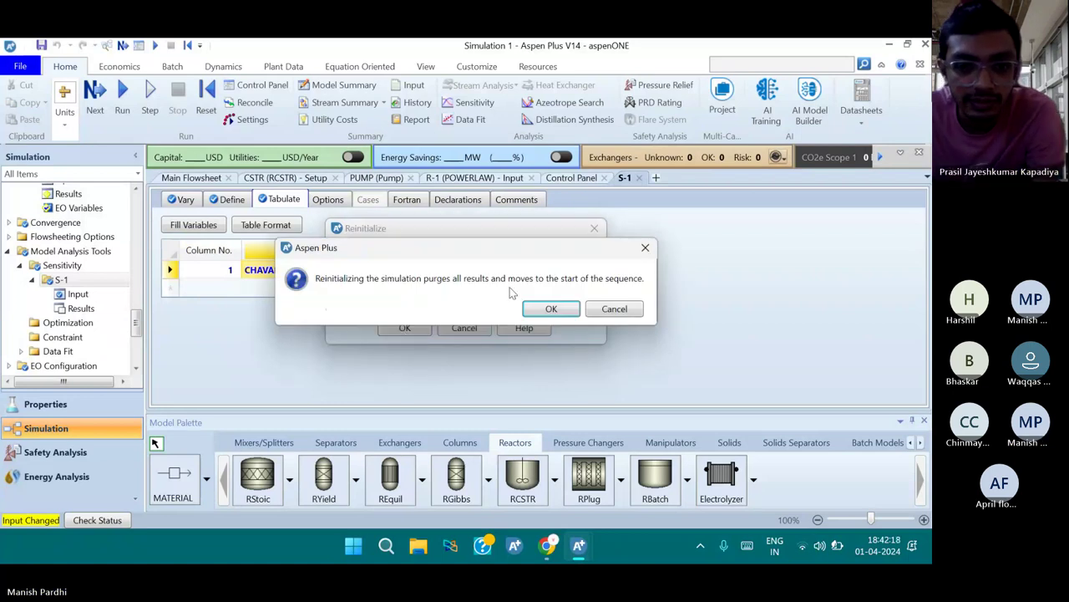
click(554, 314)
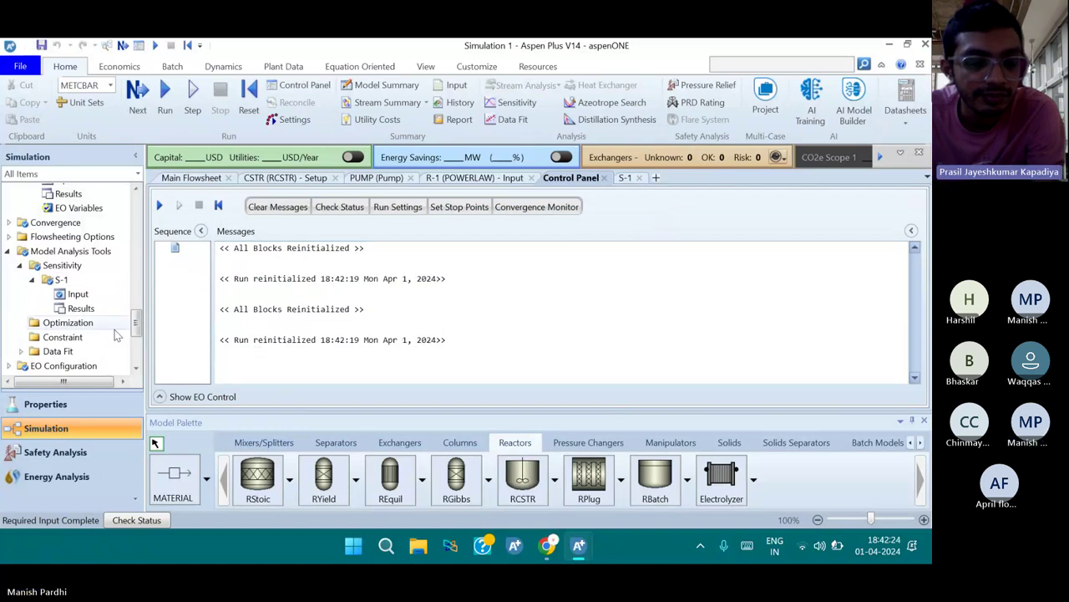
scroll(117, 334, down, 1)
Run the simulation and view S-1 results of CHAVAR against CSTR temperature in C
click(165, 95)
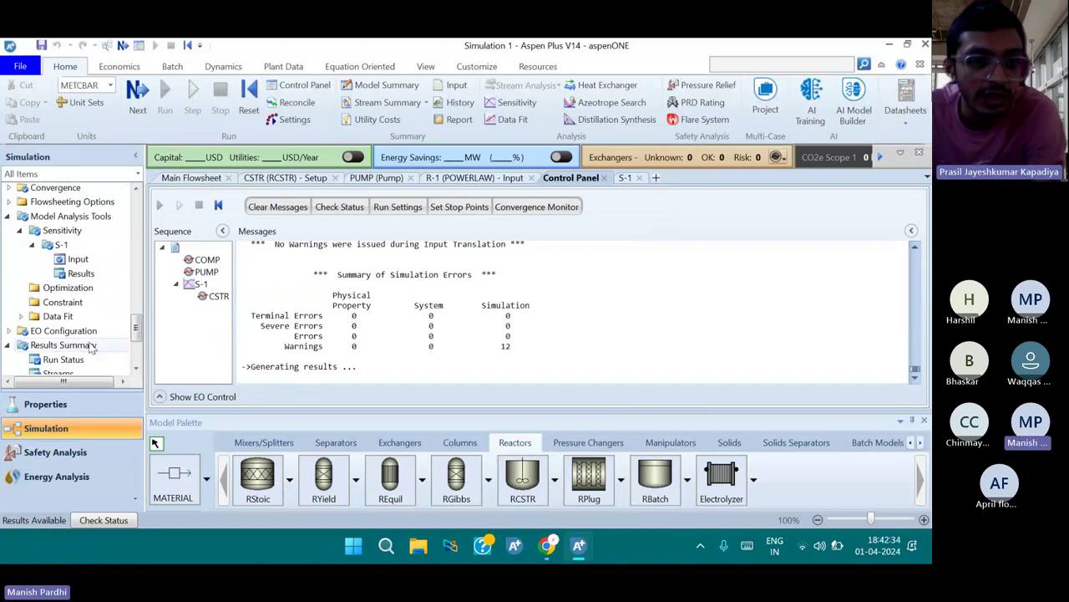
scroll(90, 349, down, 2)
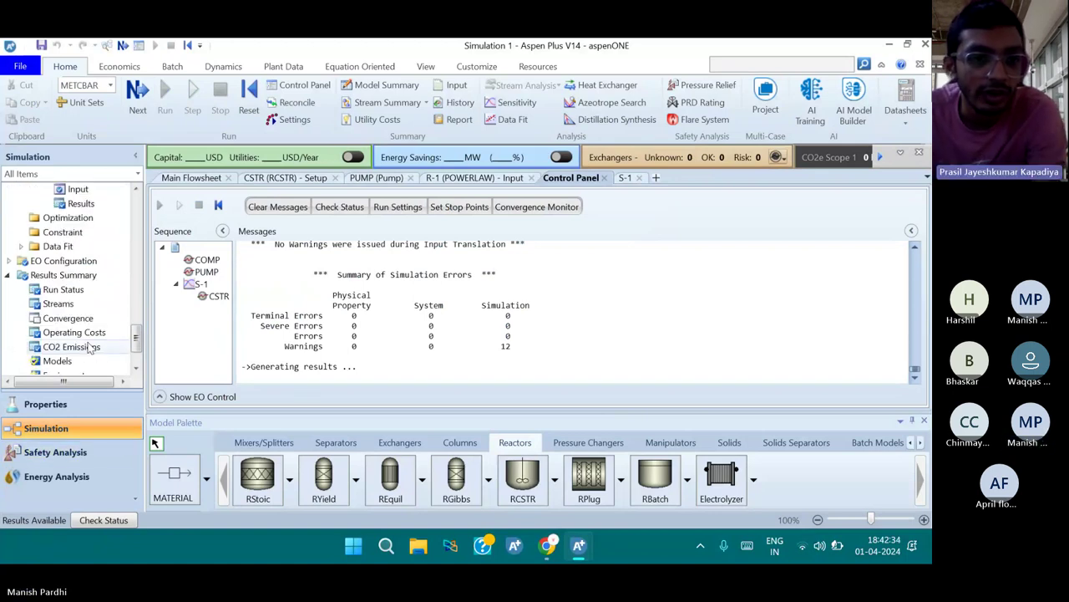
scroll(91, 349, down, 2)
scroll(71, 284, up, 8)
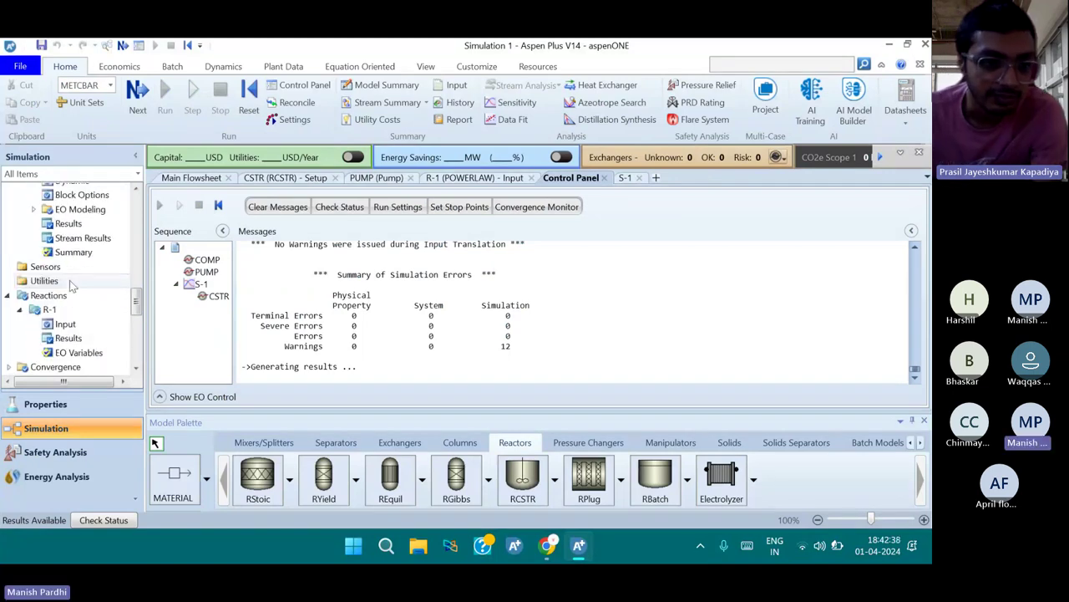
scroll(70, 279, up, 3)
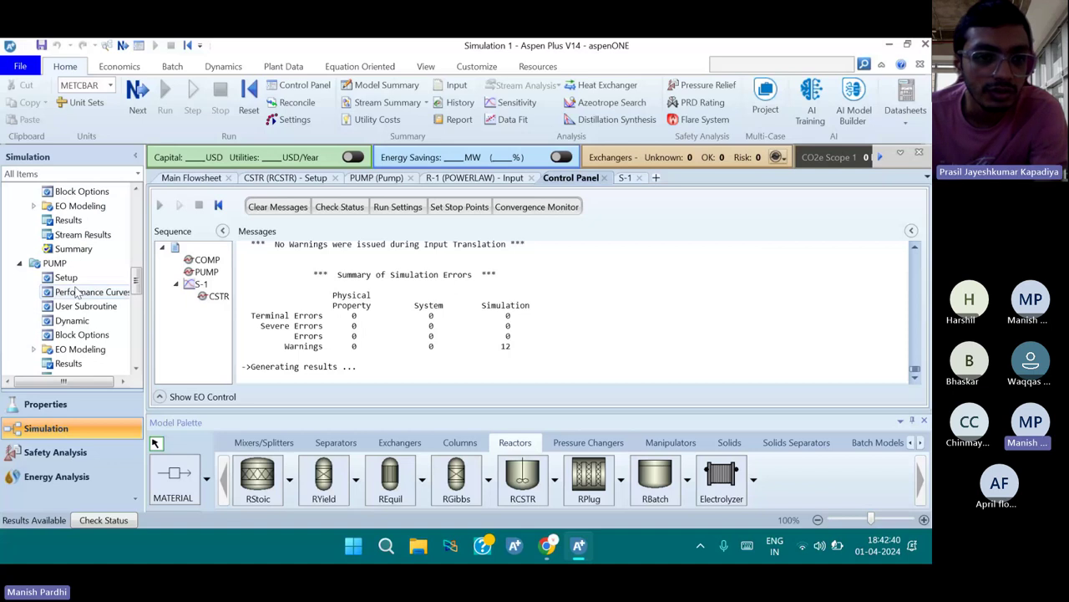
scroll(73, 301, down, 5)
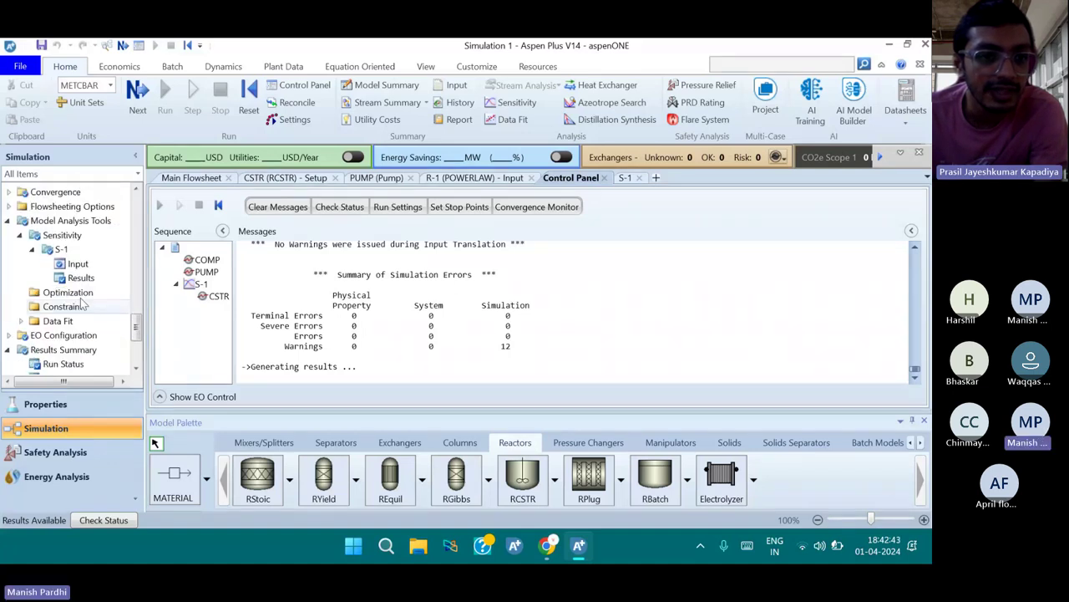
click(81, 278)
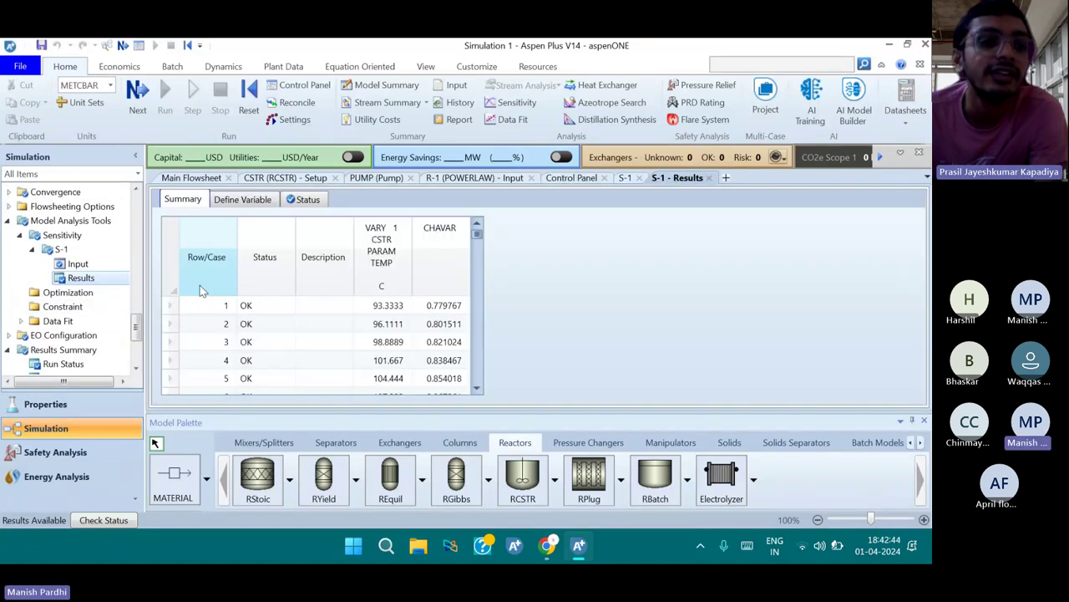
click(383, 305)
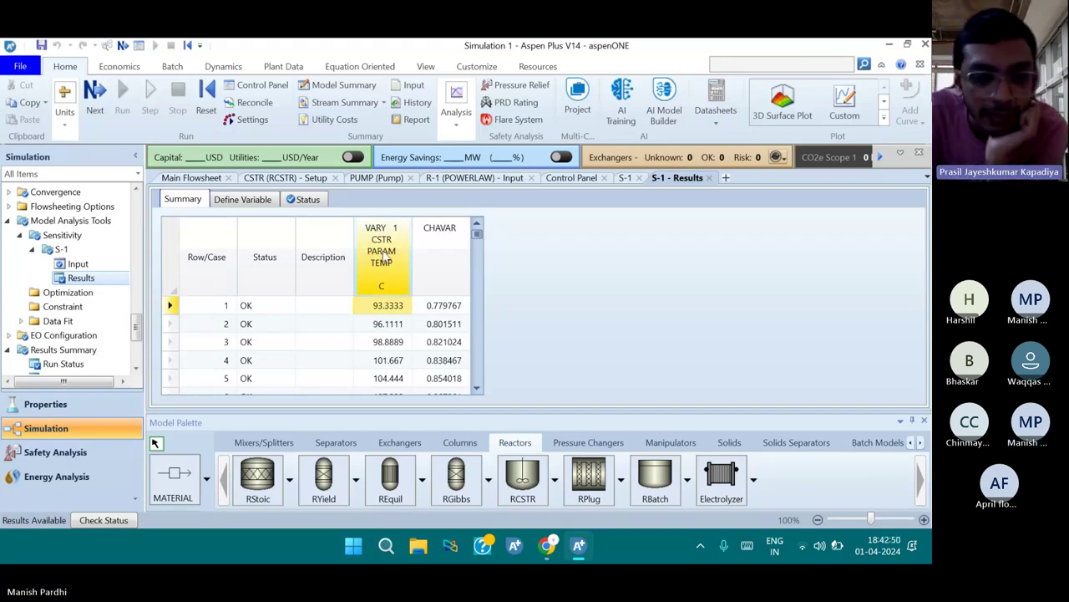
scroll(383, 357, down, 1)
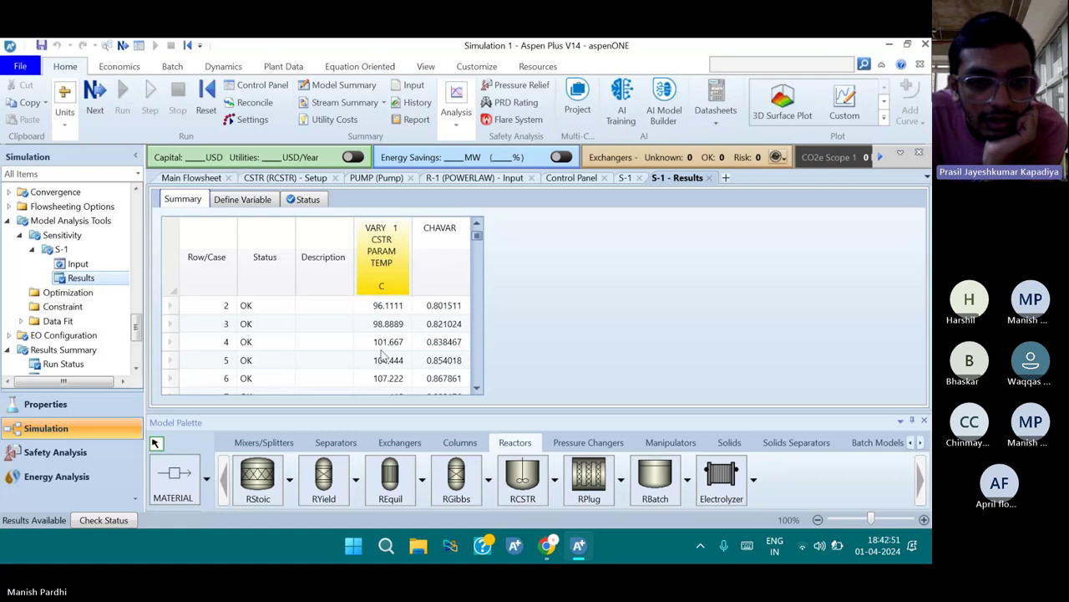
scroll(382, 358, down, 1)
scroll(410, 323, up, 2)
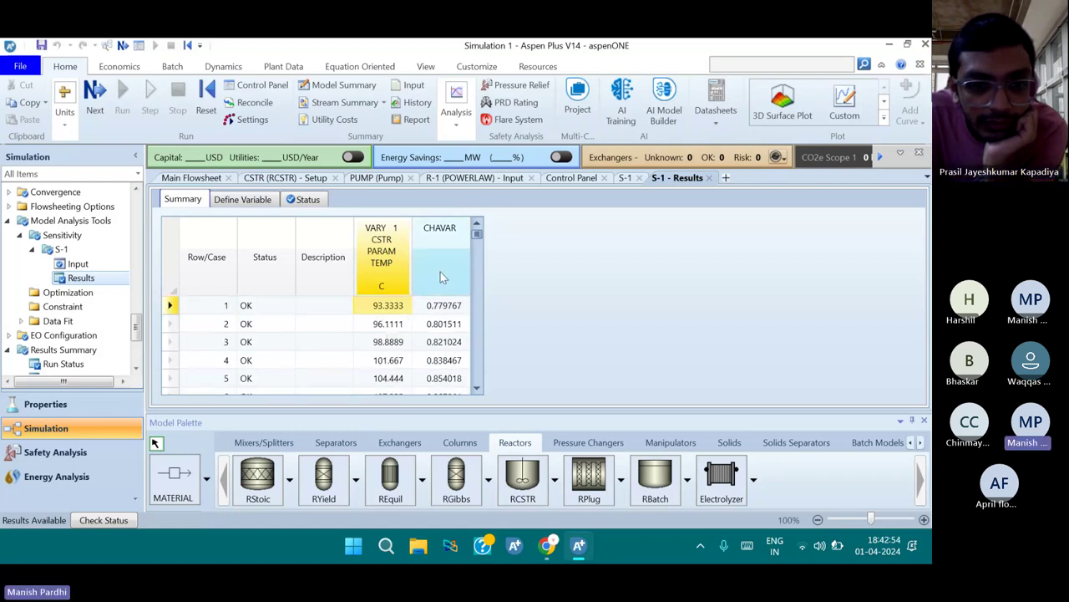
scroll(440, 332, down, 2)
scroll(440, 332, down, 4)
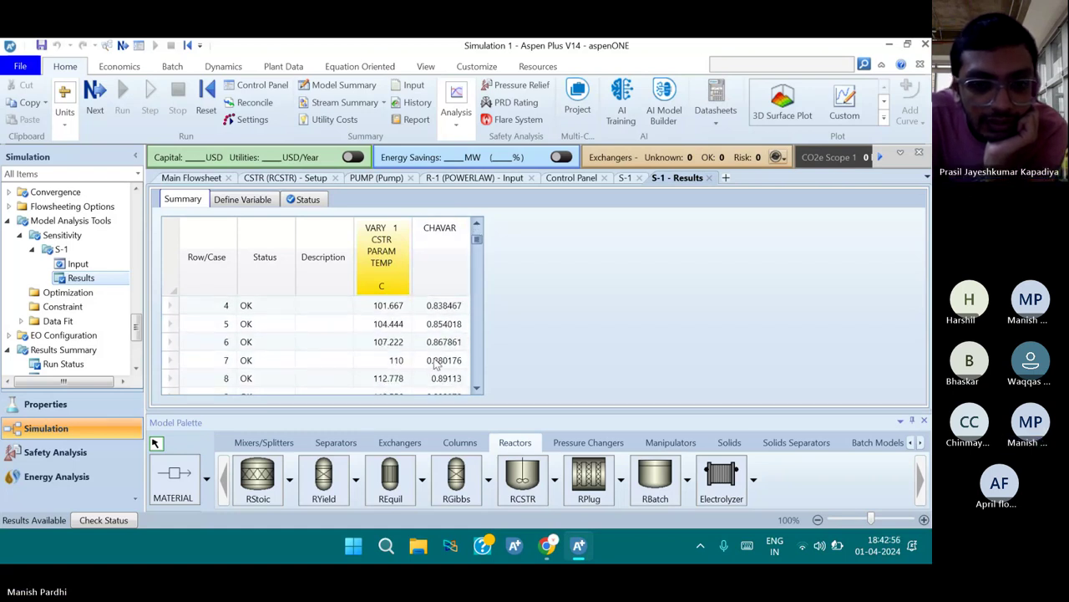
scroll(435, 377, down, 2)
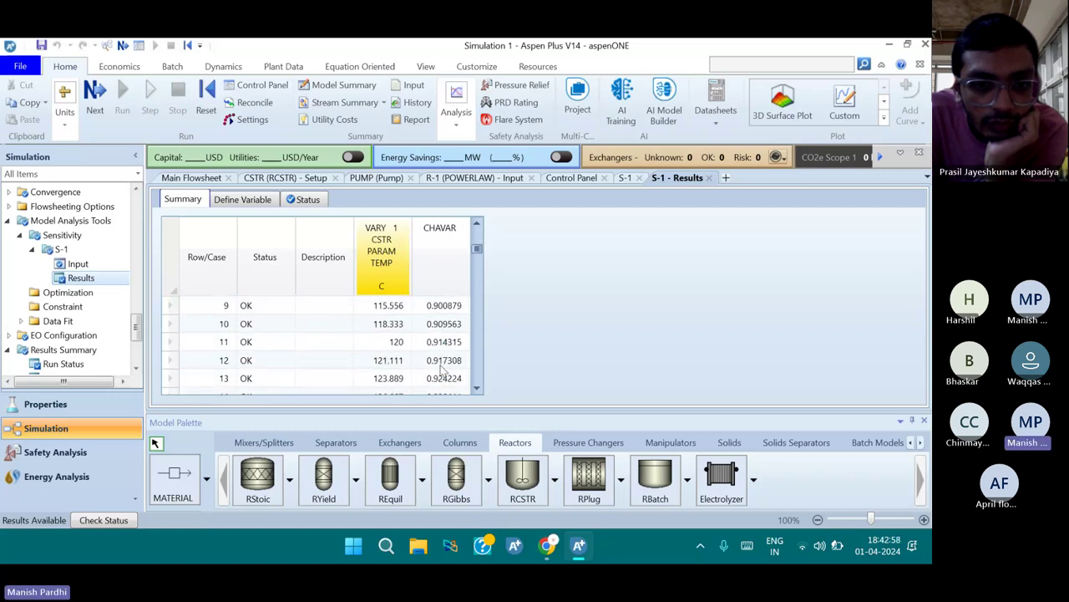
scroll(443, 371, down, 1)
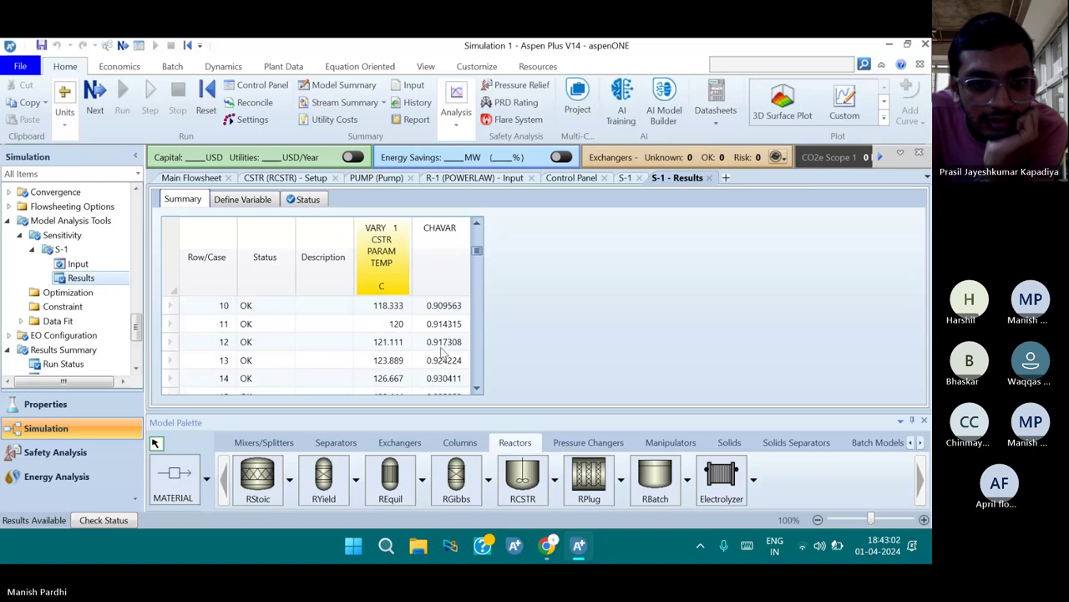
click(381, 288)
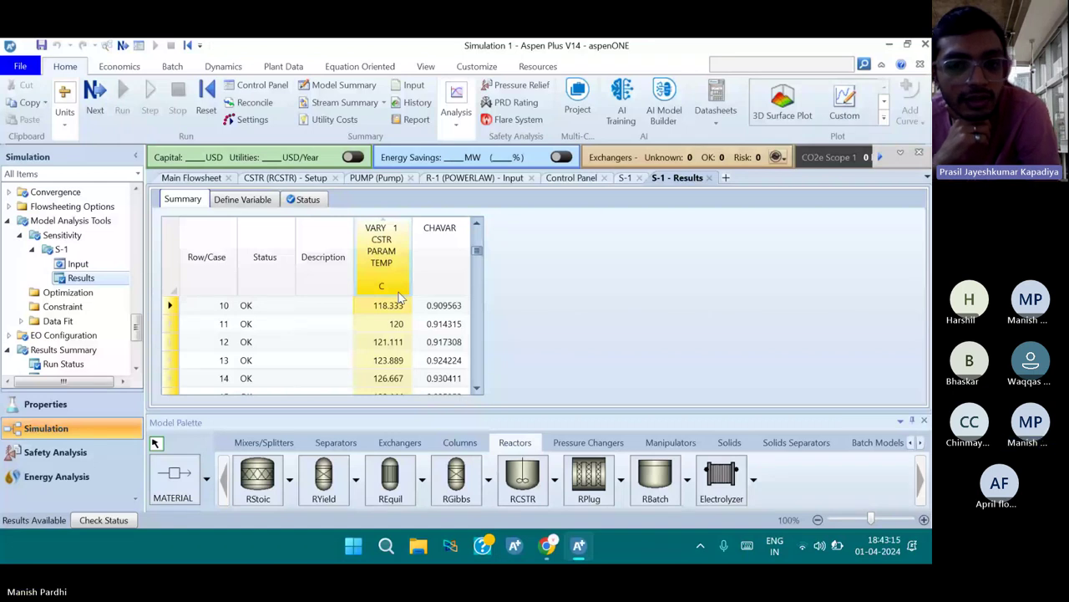
Switch the unit set to ENG so temperatures display in F
click(64, 107)
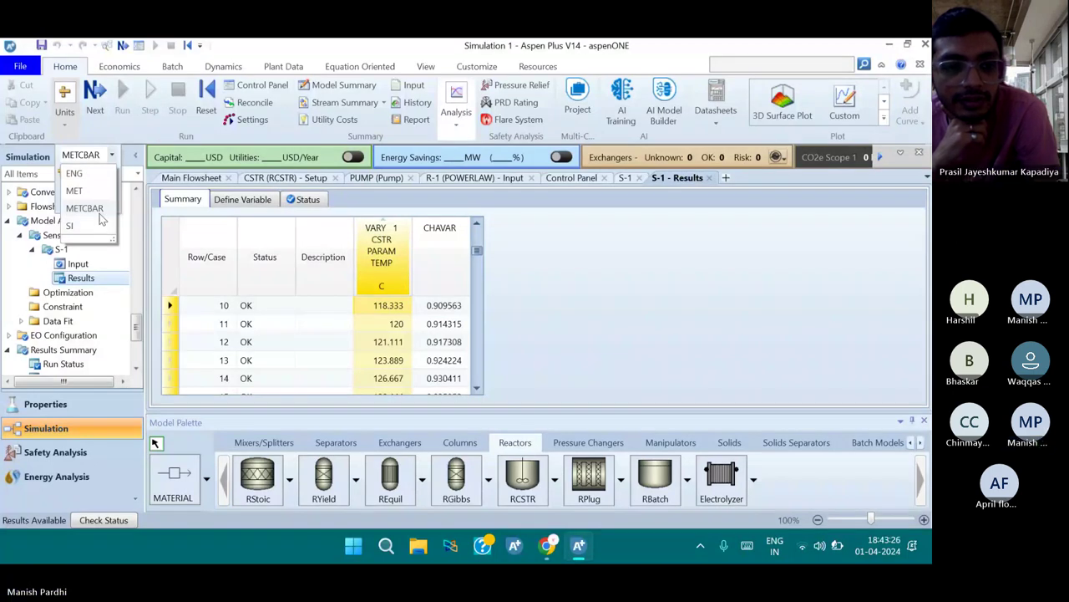
click(96, 172)
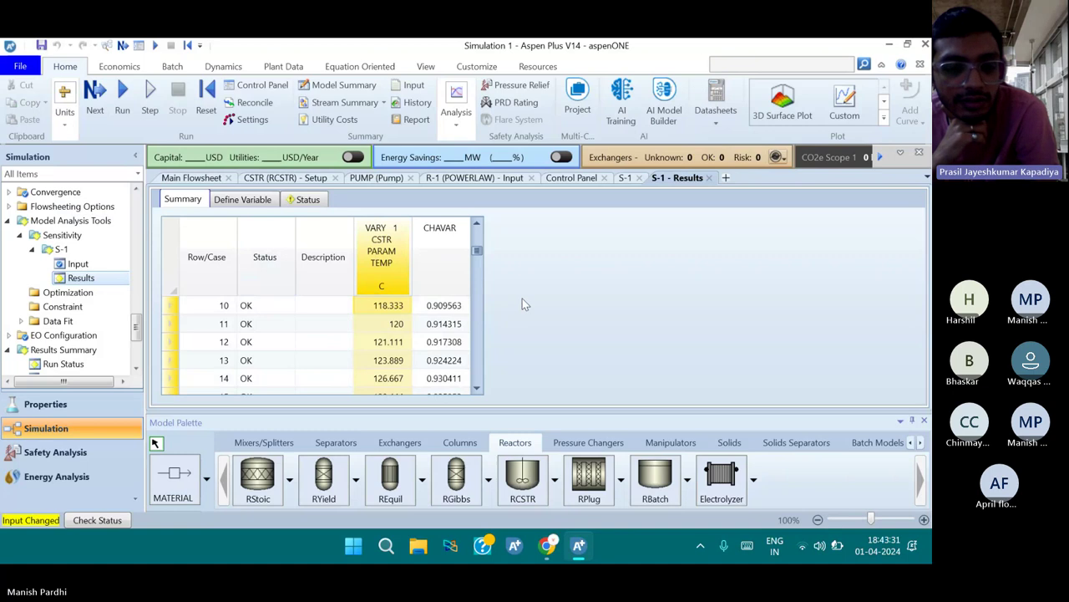
click(388, 306)
click(65, 125)
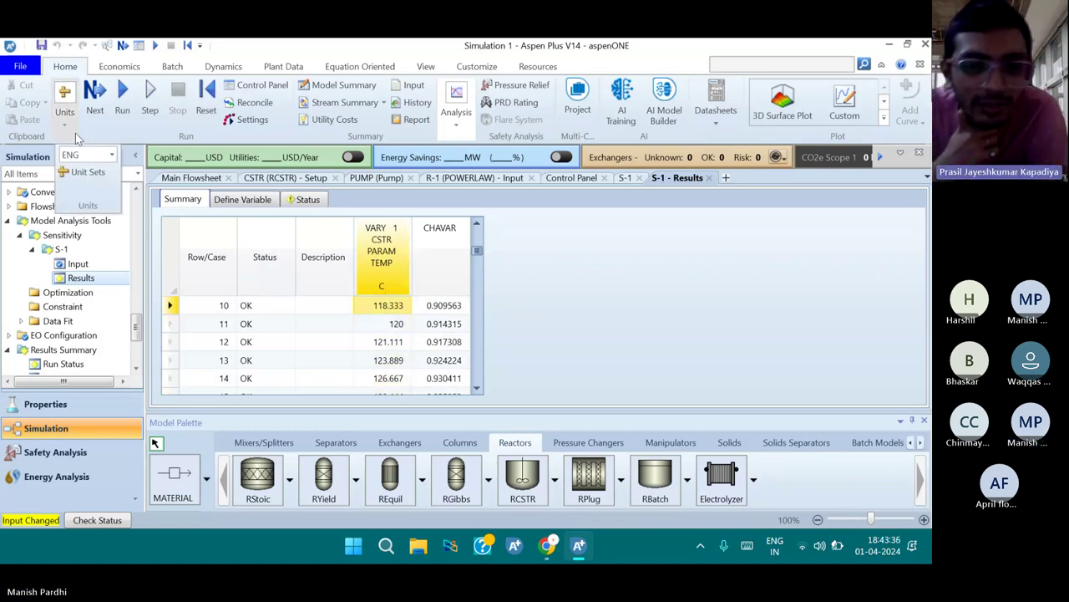
click(111, 158)
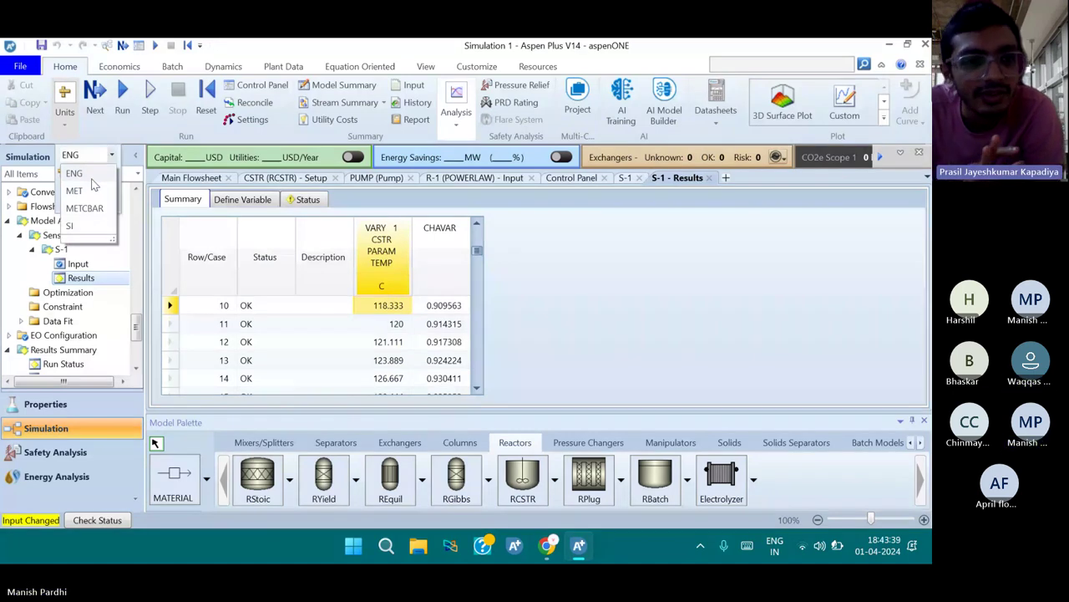
click(92, 177)
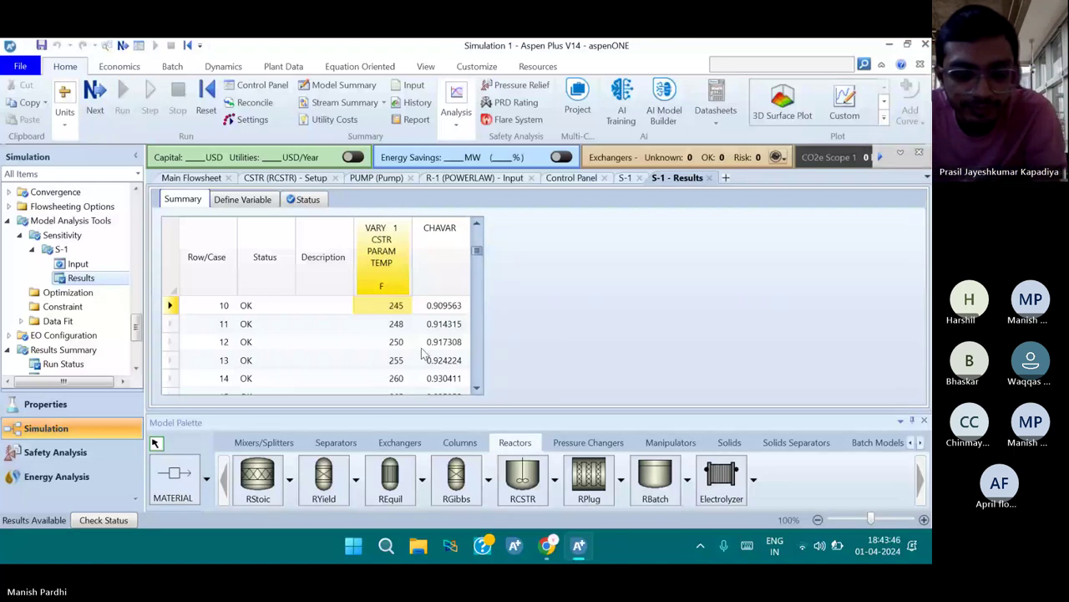
Inspect CHAVAR values in the S-1 grid from 248 F down to row 66
scroll(422, 354, down, 1)
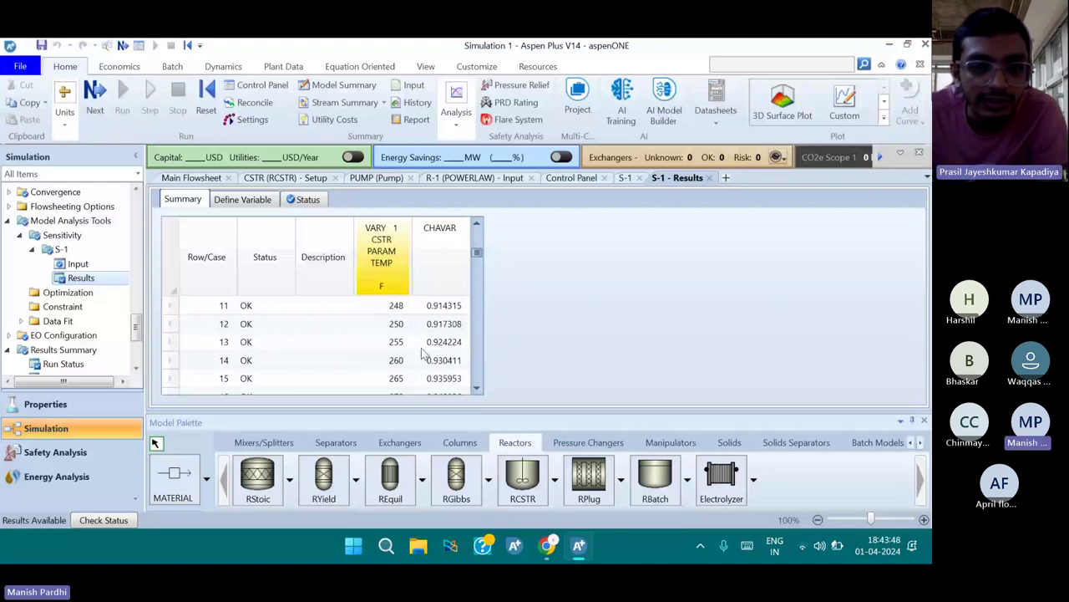
scroll(422, 354, up, 3)
scroll(422, 354, down, 1)
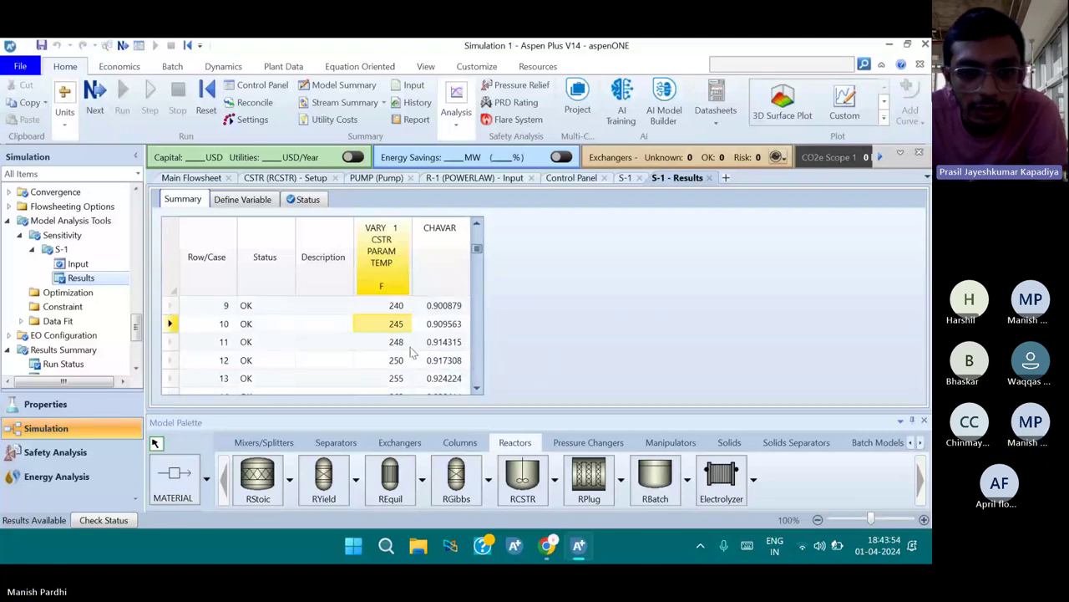
click(410, 349)
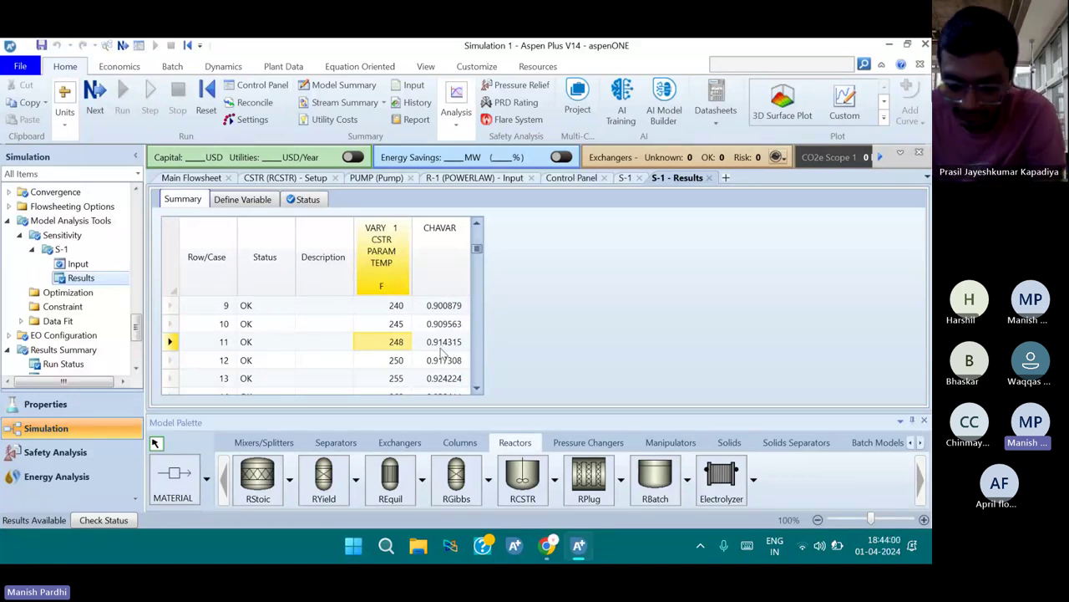
scroll(443, 351, down, 4)
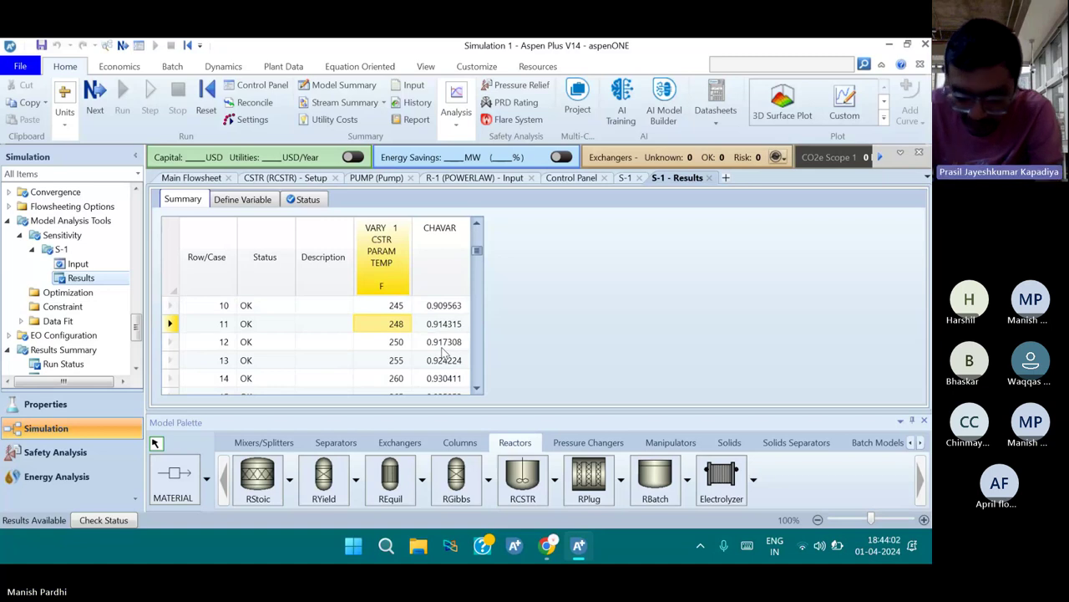
scroll(442, 353, down, 4)
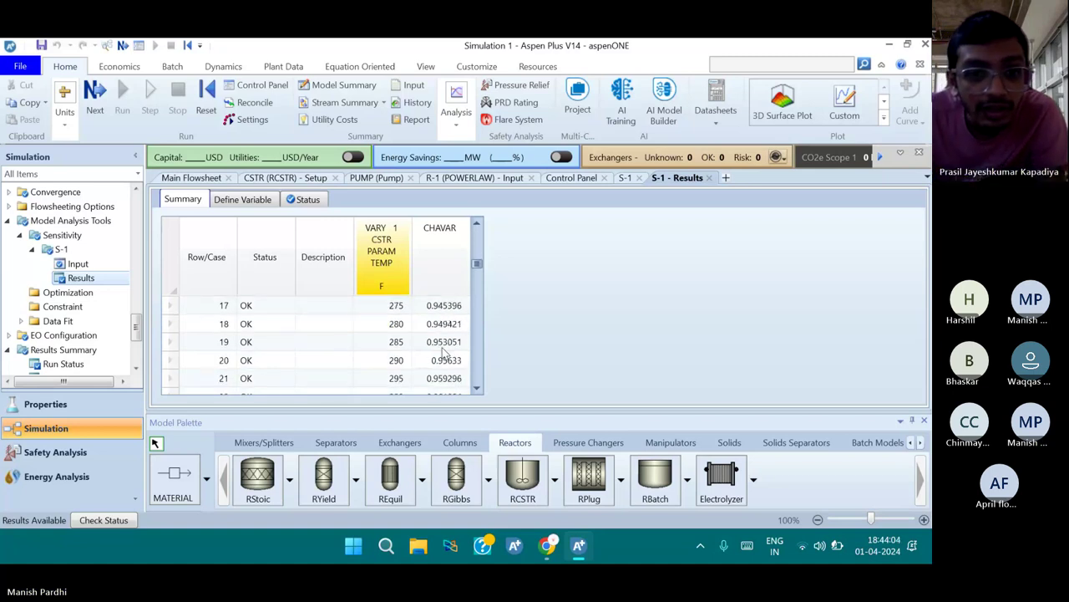
scroll(441, 382, down, 6)
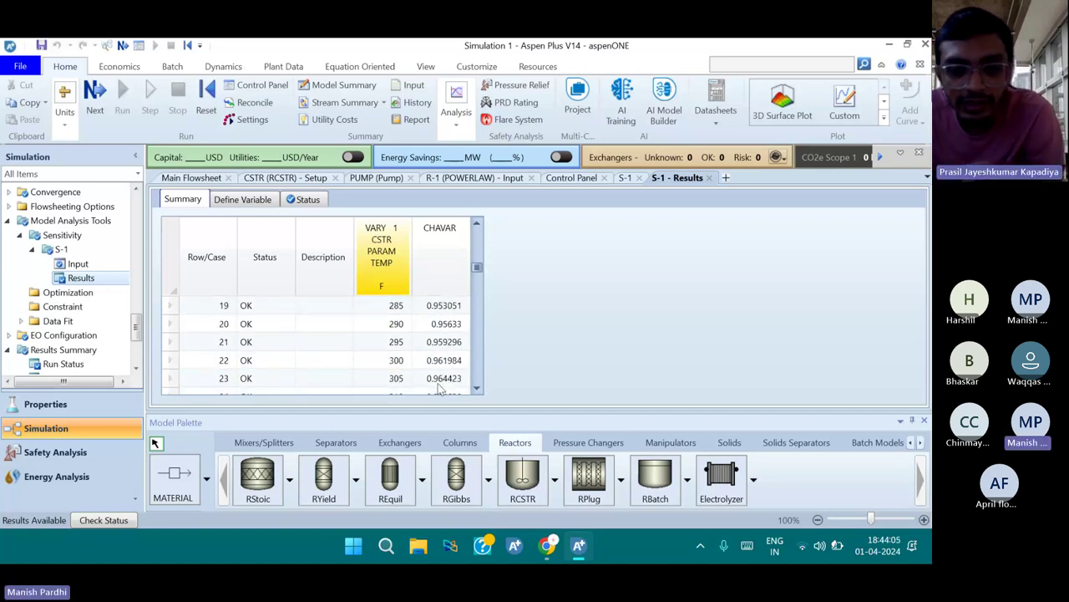
scroll(441, 378, down, 2)
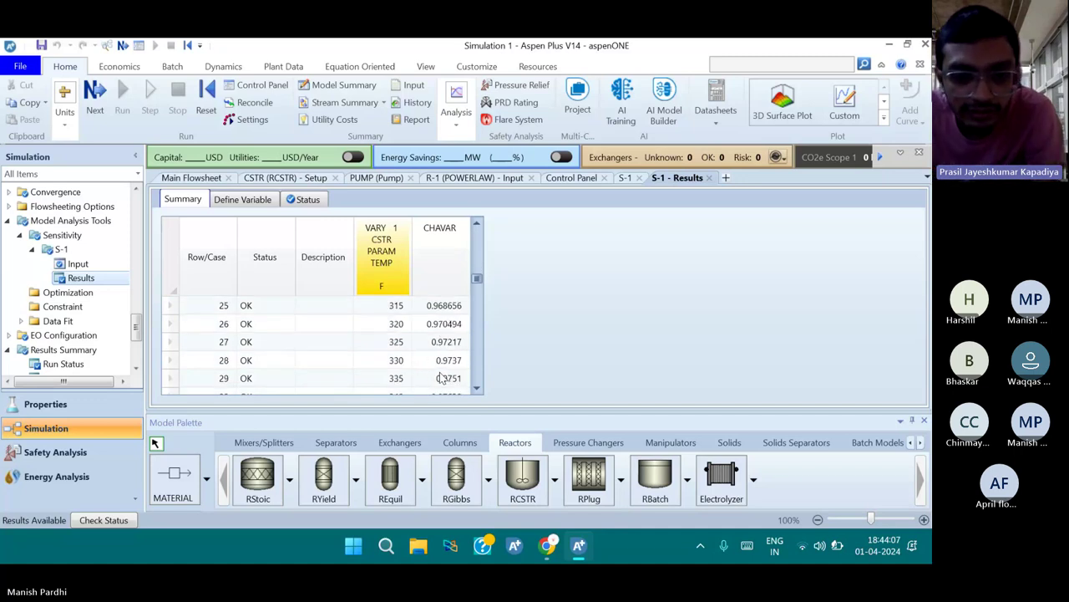
scroll(443, 378, down, 20)
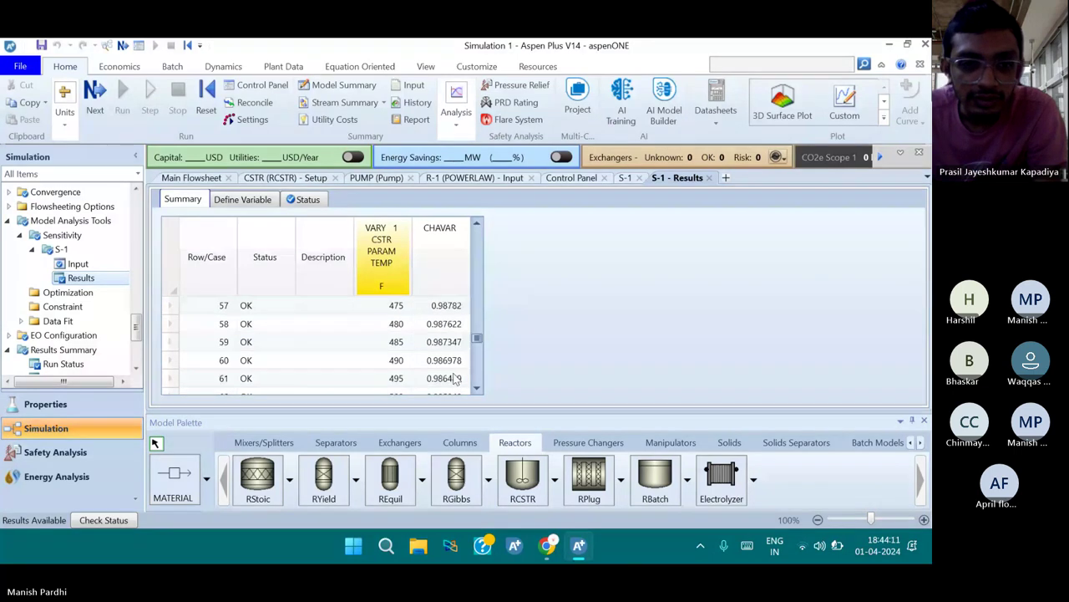
scroll(455, 380, down, 4)
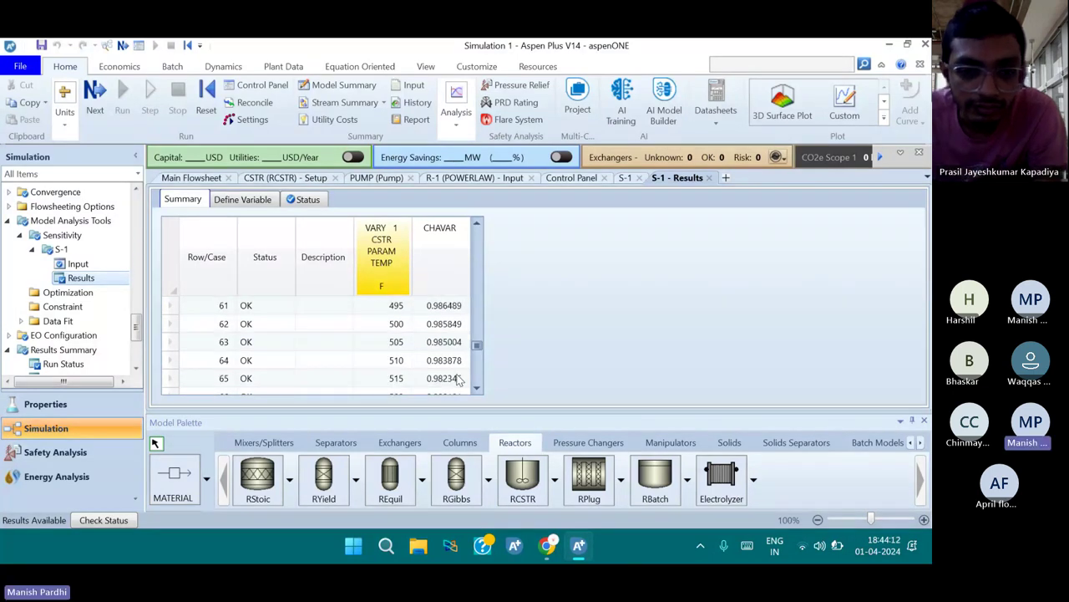
scroll(455, 379, down, 3)
click(446, 343)
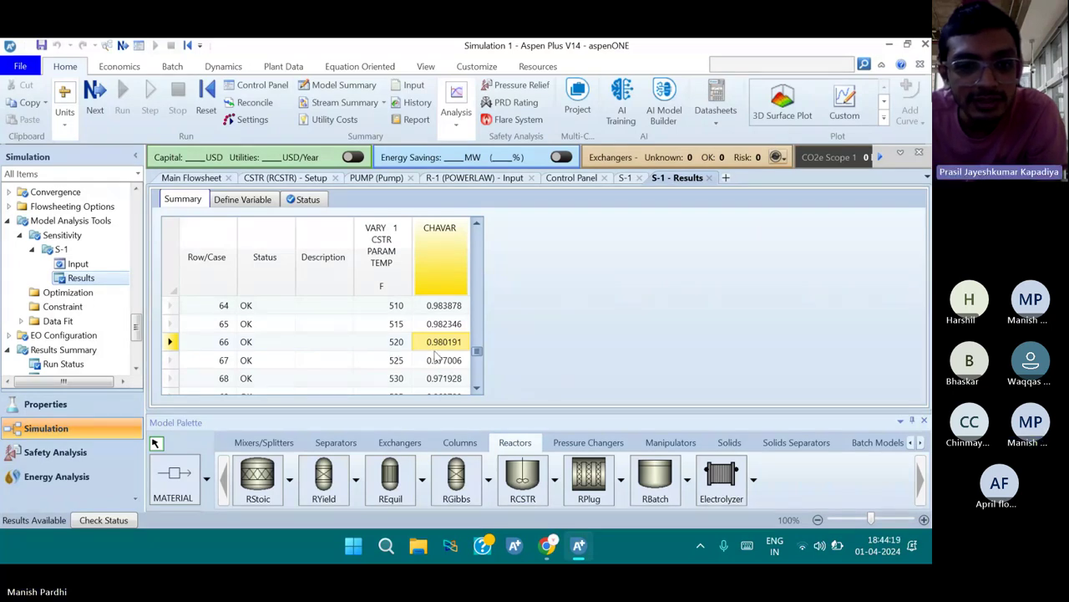
Check CHAVAR values moving up from row 65 through row 62 to 490 F
key(Up)
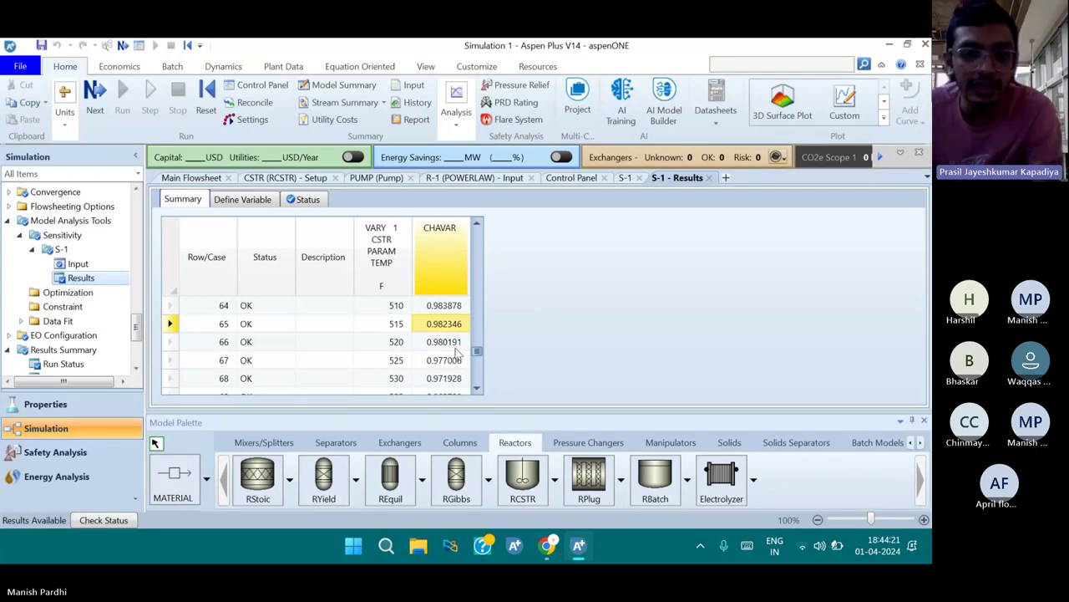
scroll(451, 359, up, 1)
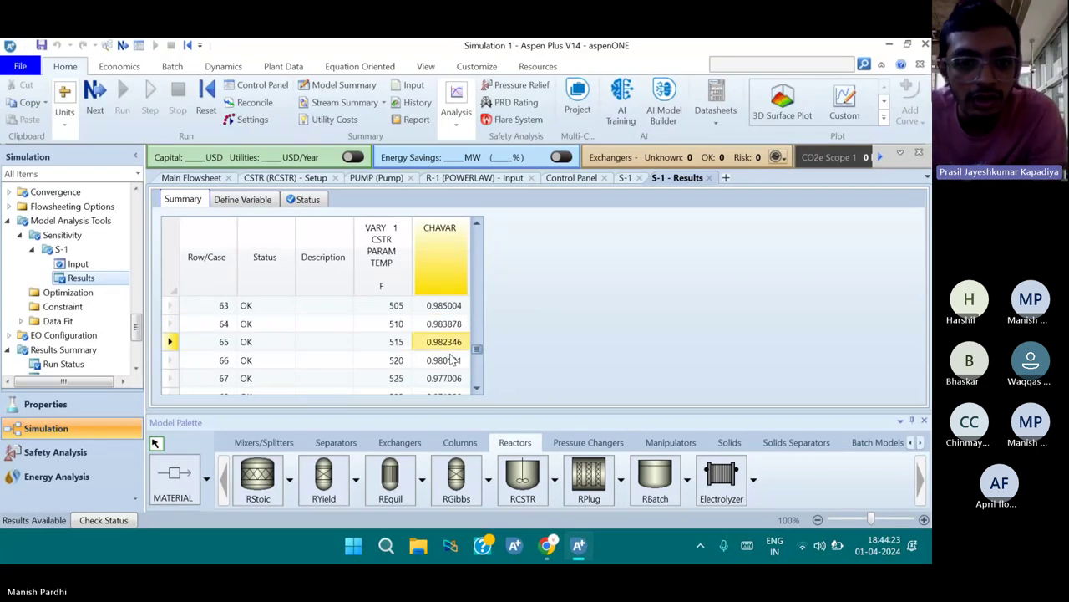
scroll(452, 360, up, 1)
click(427, 348)
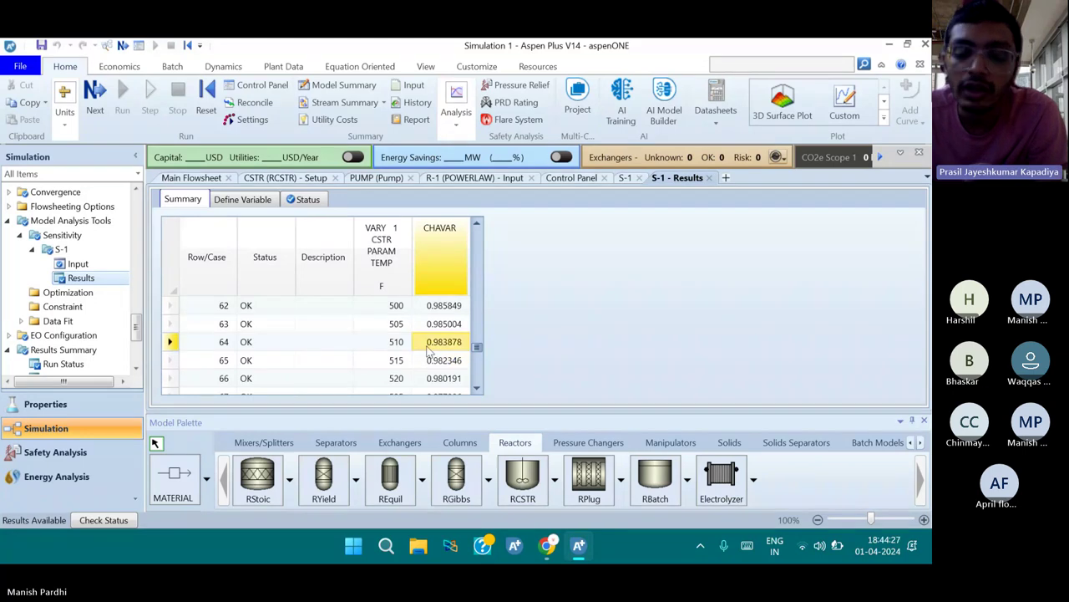
scroll(451, 346, up, 1)
click(447, 346)
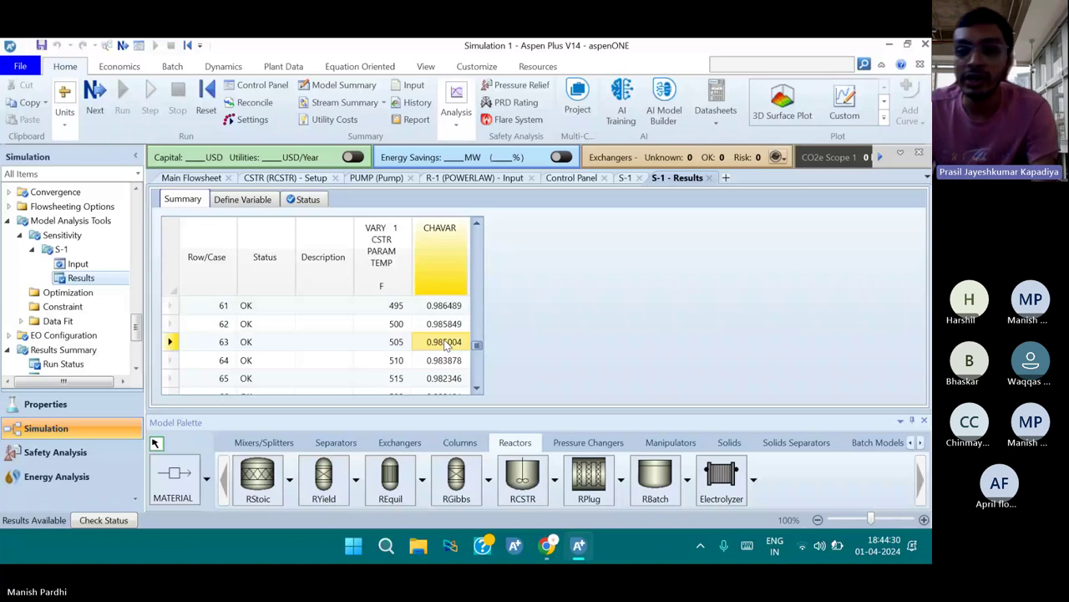
scroll(449, 334, up, 1)
click(445, 345)
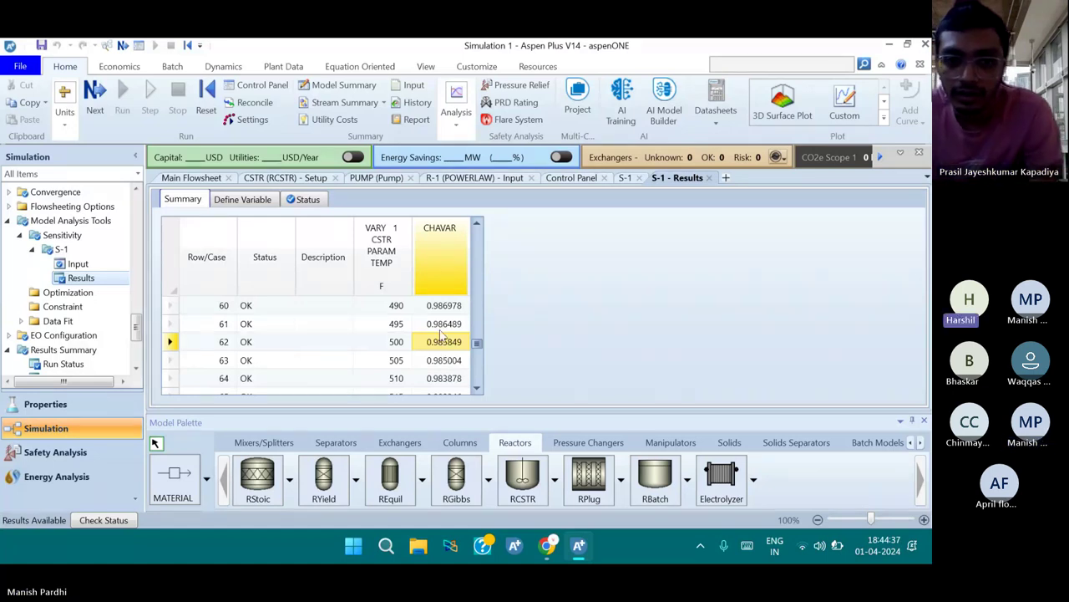
scroll(435, 343, up, 1)
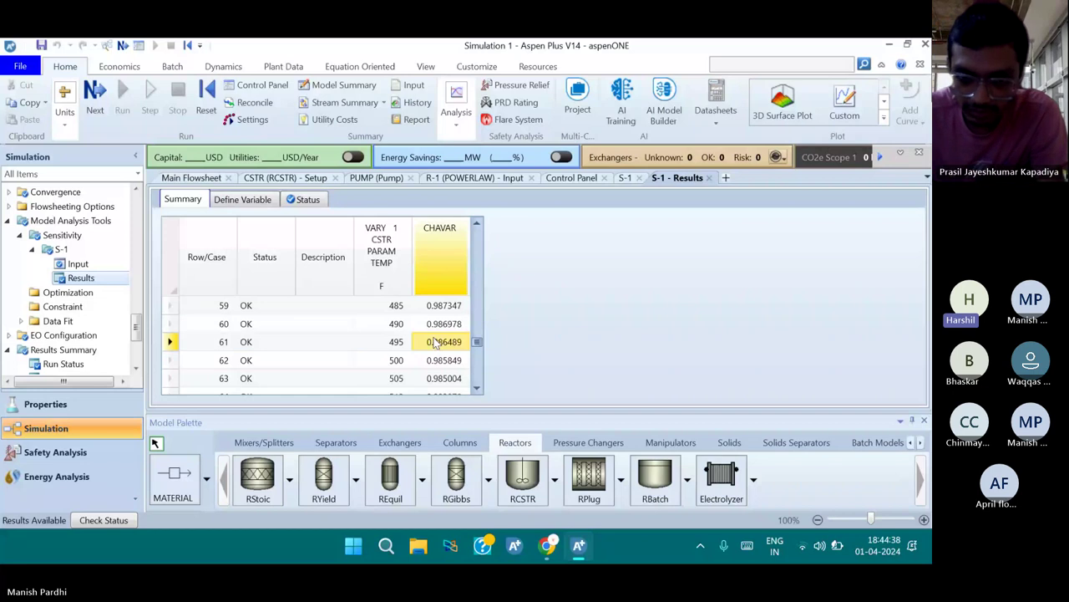
click(444, 329)
Select the peak CHAVAR case, 0.988058 at 460 F, then start saving the simulation
scroll(445, 338, up, 2)
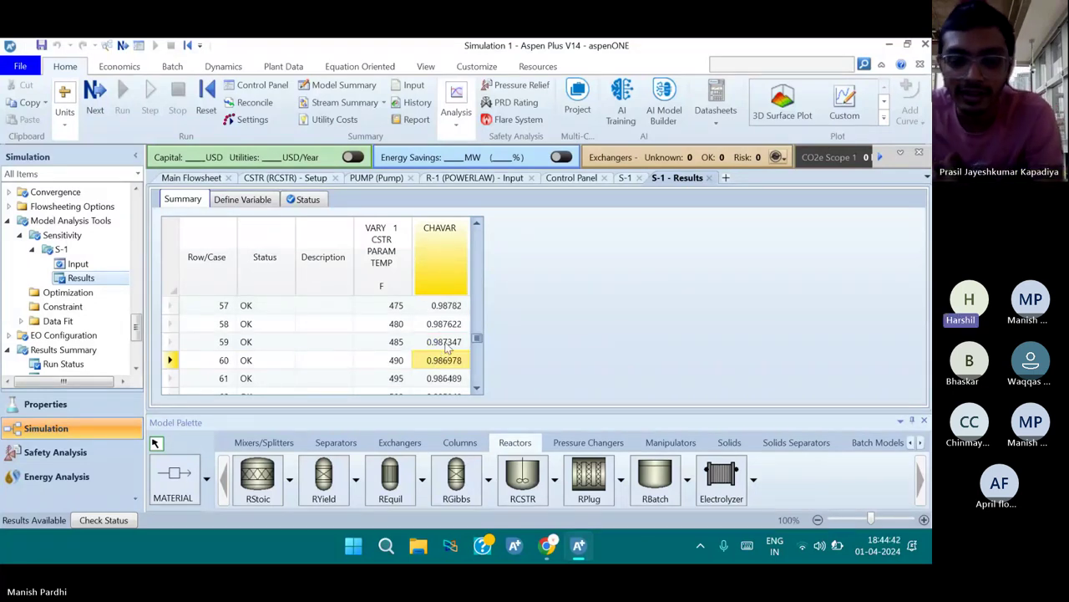
scroll(446, 348, up, 2)
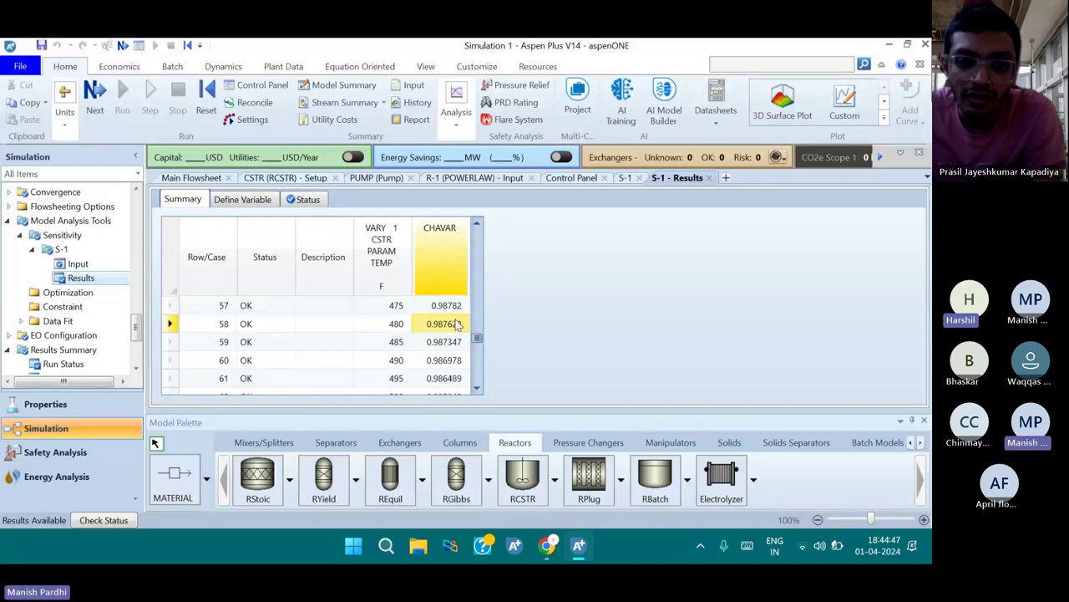
scroll(442, 346, up, 1)
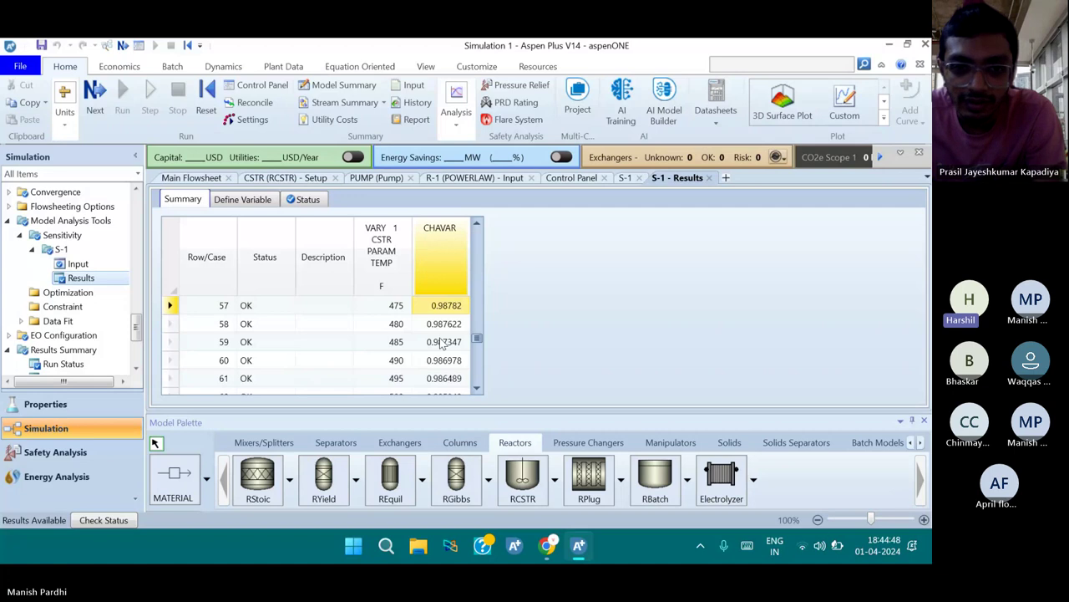
scroll(443, 345, up, 1)
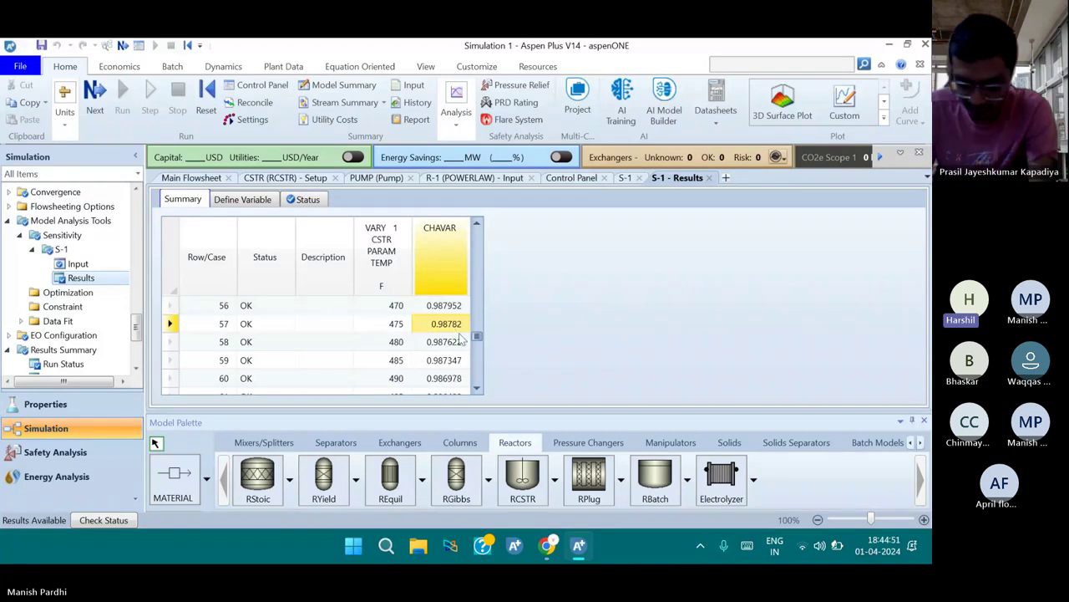
scroll(460, 341, up, 1)
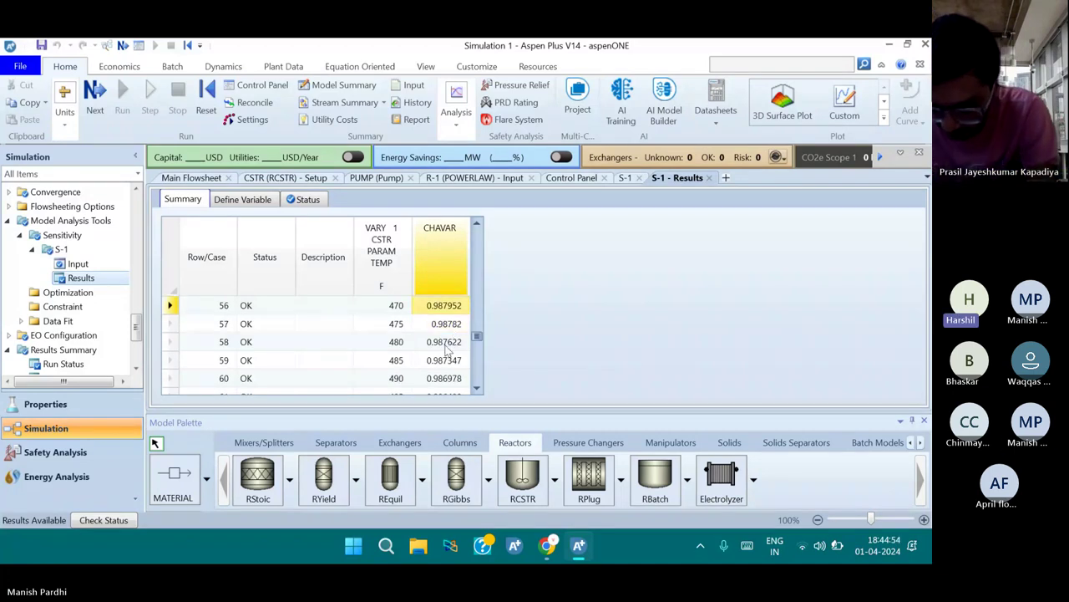
scroll(449, 348, up, 1)
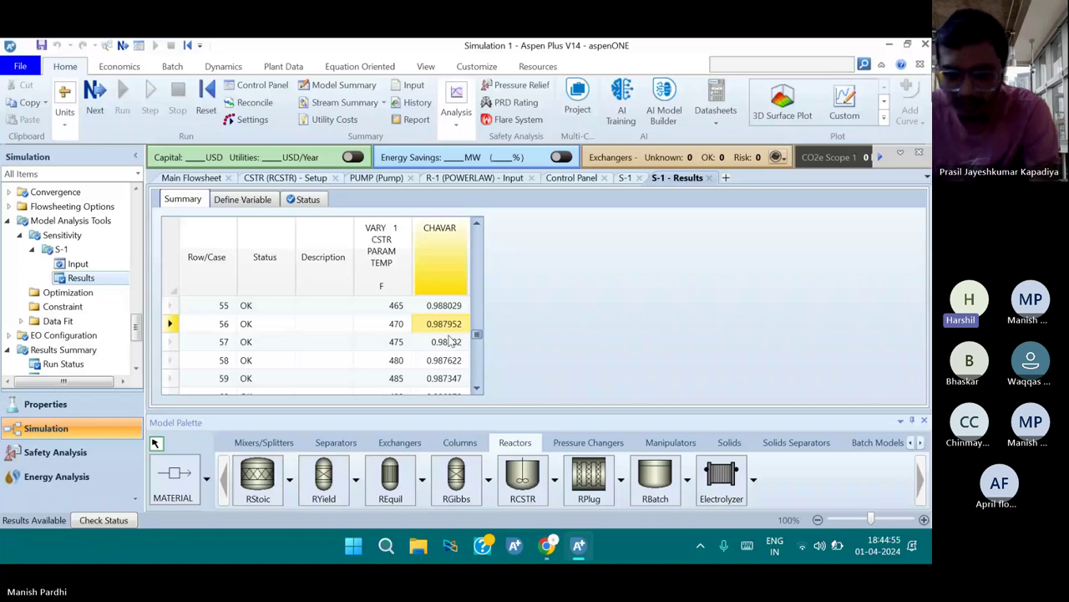
key(Up)
scroll(448, 339, up, 1)
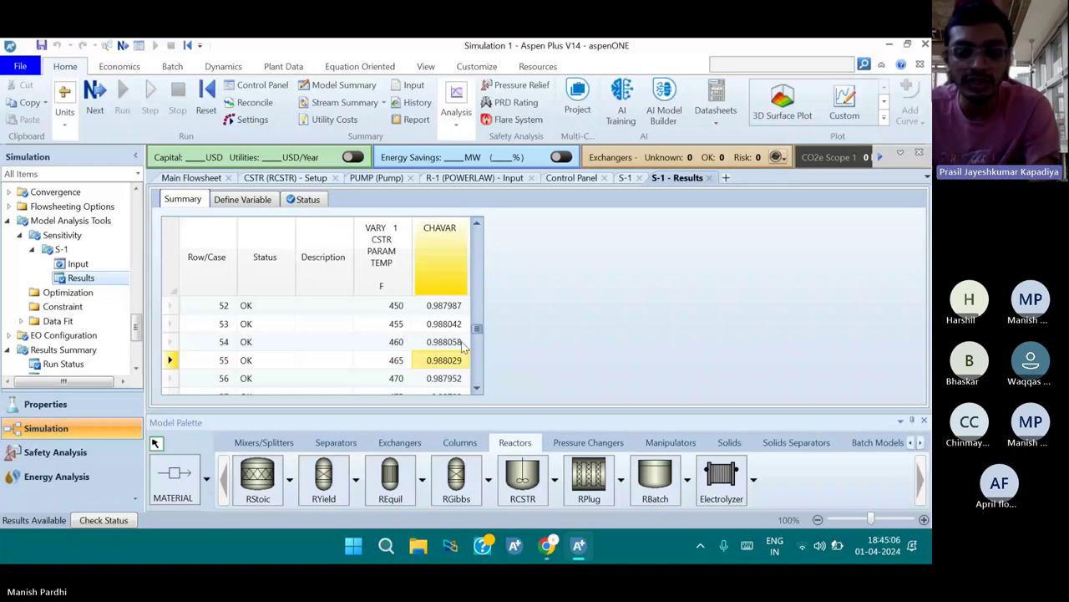
click(458, 349)
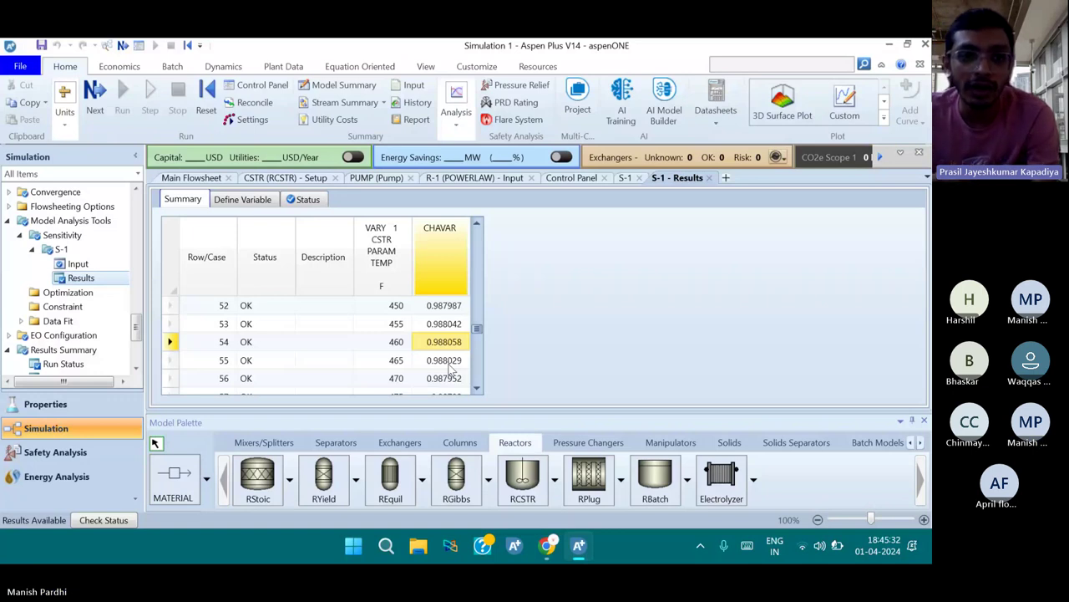
key(ctrl+s)
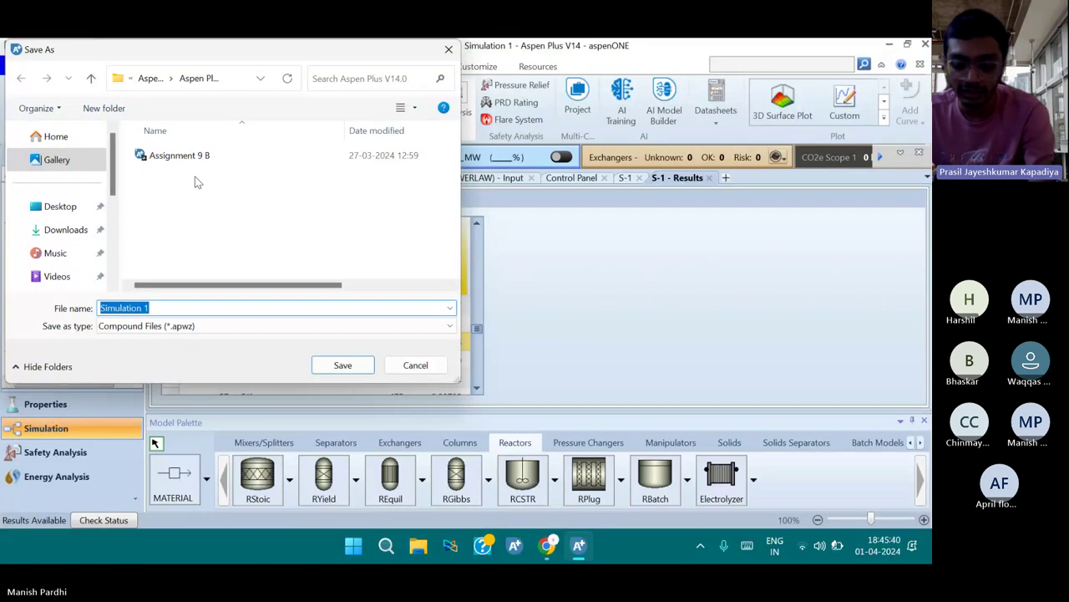
Save the simulation to the Desktop as 'Problem 1 Live 1 April'
click(59, 206)
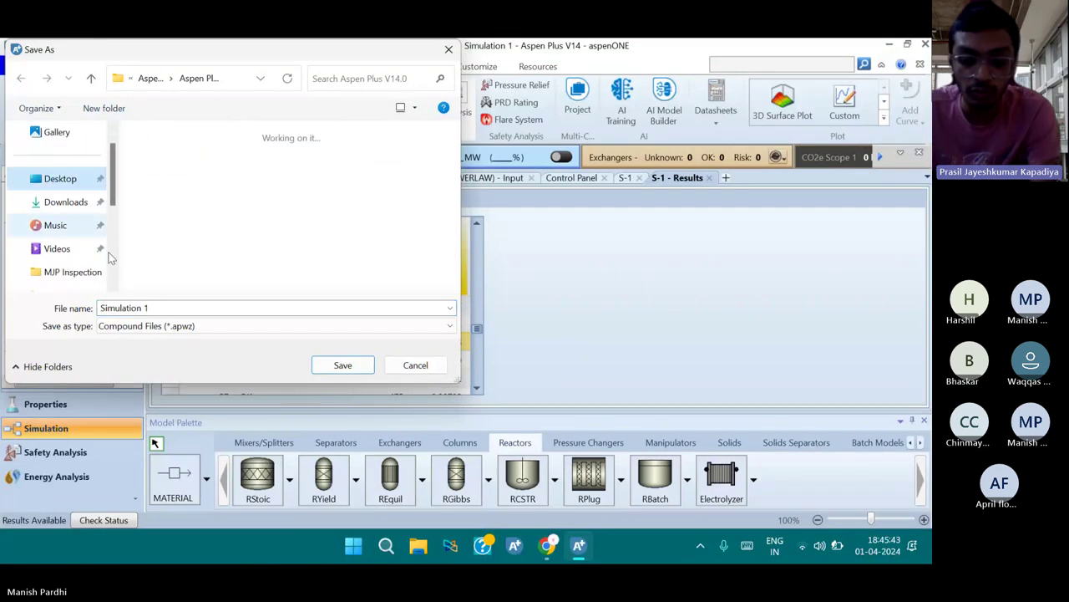
click(149, 308)
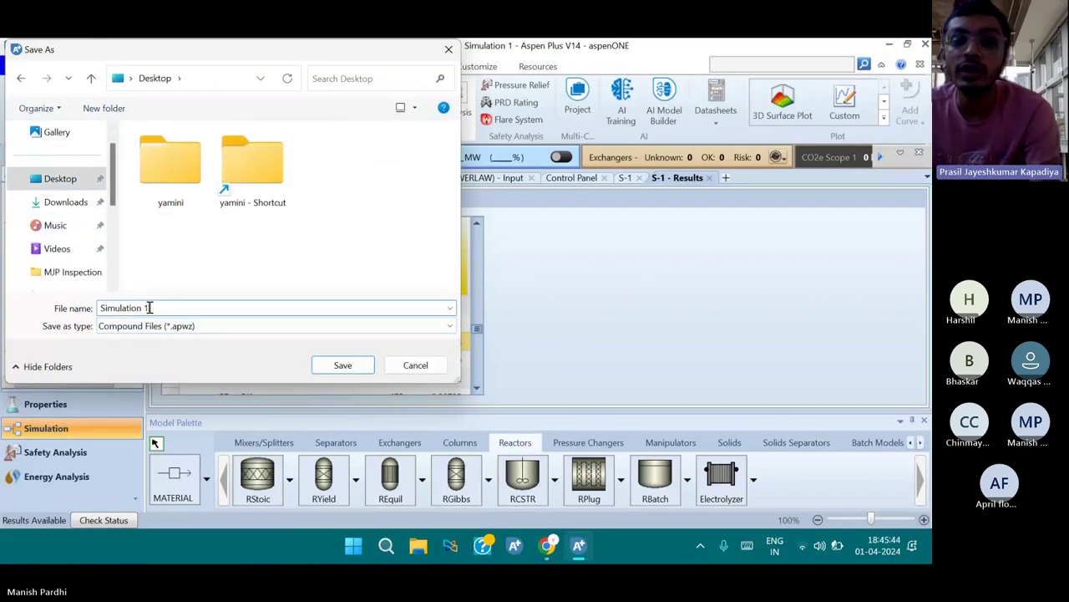
key(BackSpace)
key(BackSpace)
key(BackSpace)
key(BackSpace)
key(BackSpace)
key(BackSpace)
key(BackSpace)
key(BackSpace)
key(BackSpace)
key(BackSpace)
key(BackSpace)
key(BackSpace)
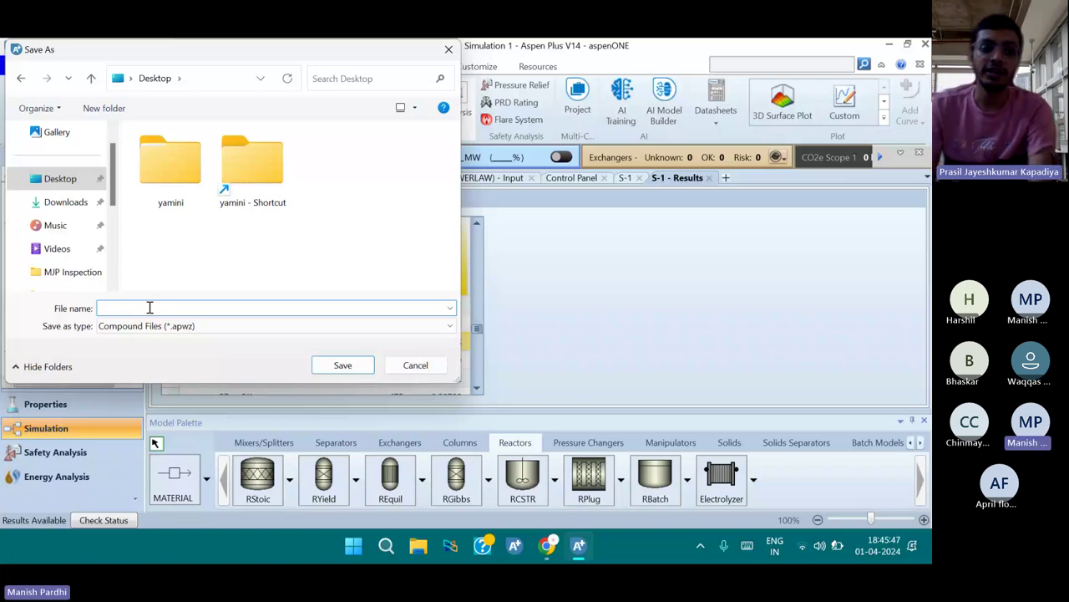
text(Prob)
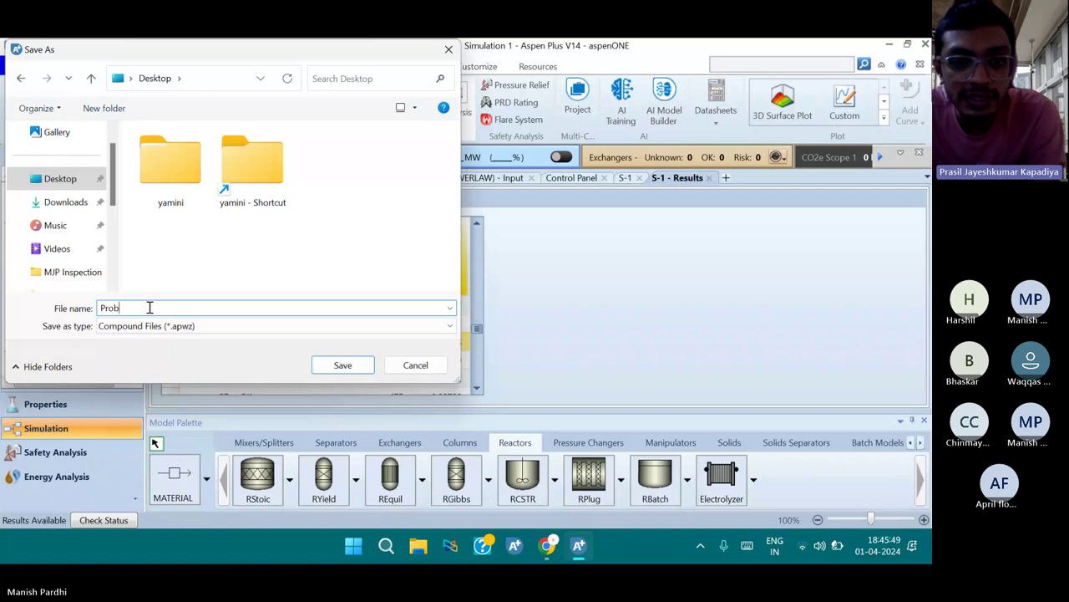
text(lem 1)
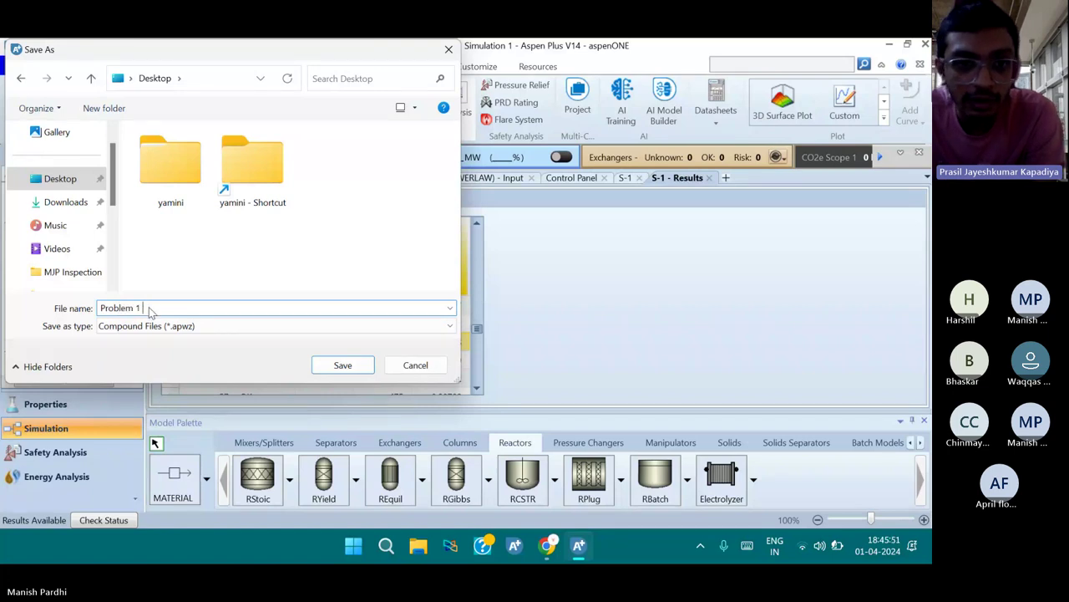
text( Live)
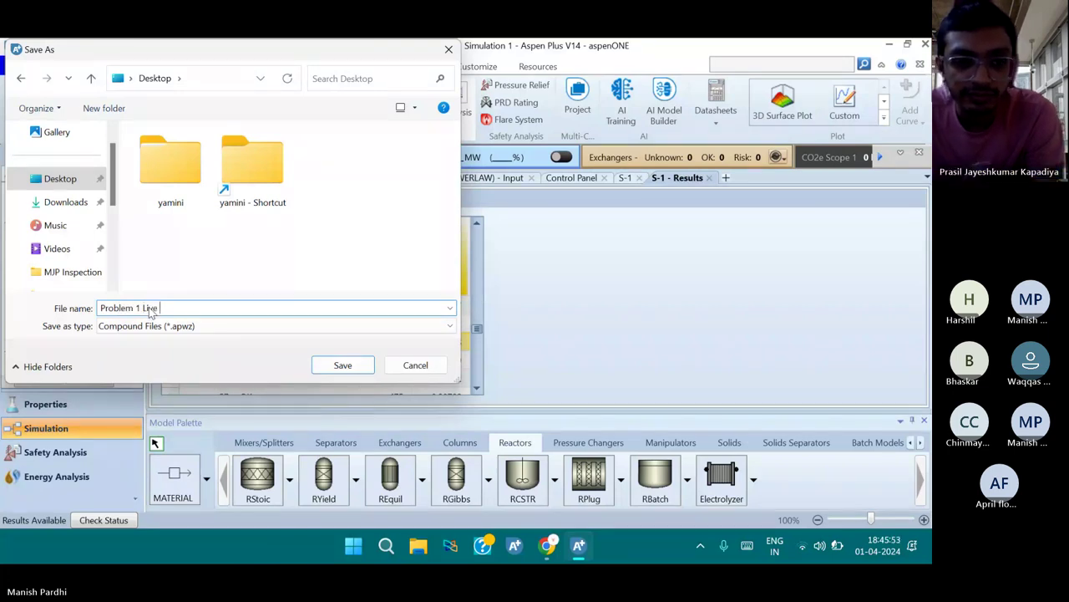
text( 1 )
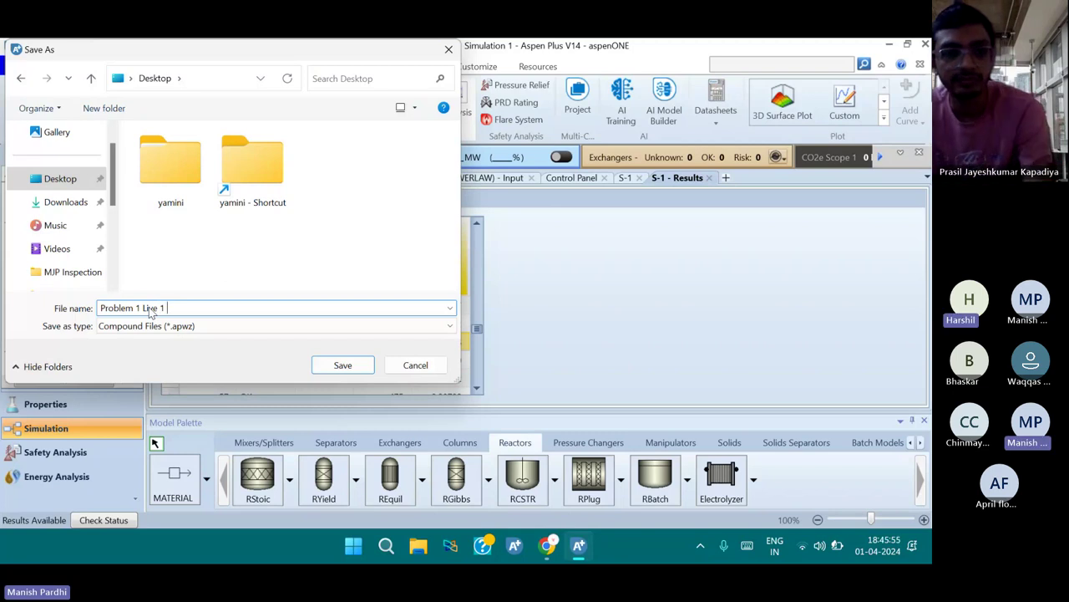
text(April)
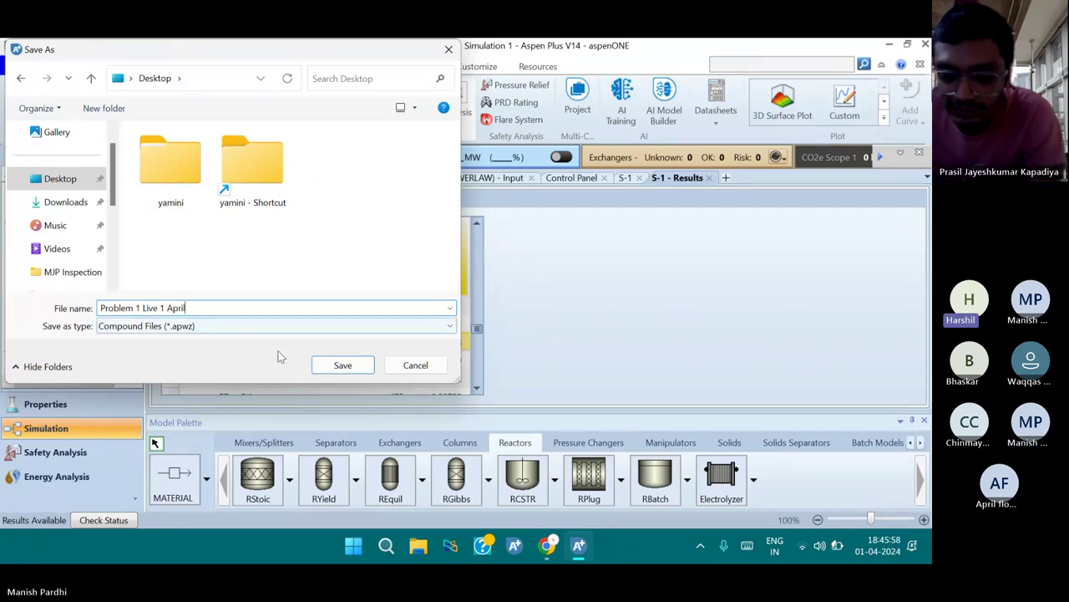
click(342, 365)
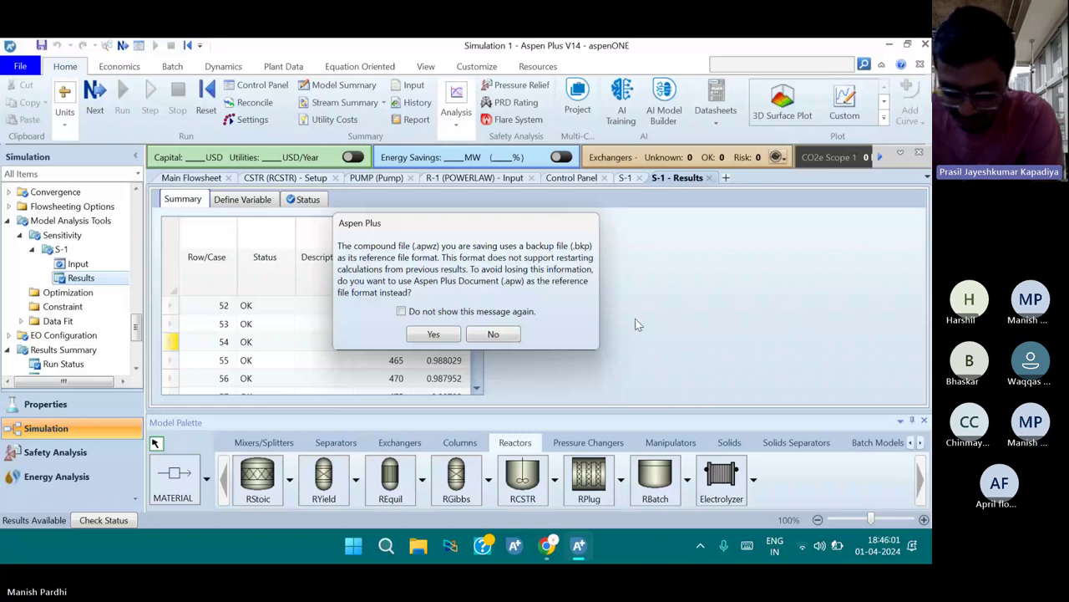
Answer the reference-format prompt to finish saving Problem 1 Live 1 April.apwz
click(433, 334)
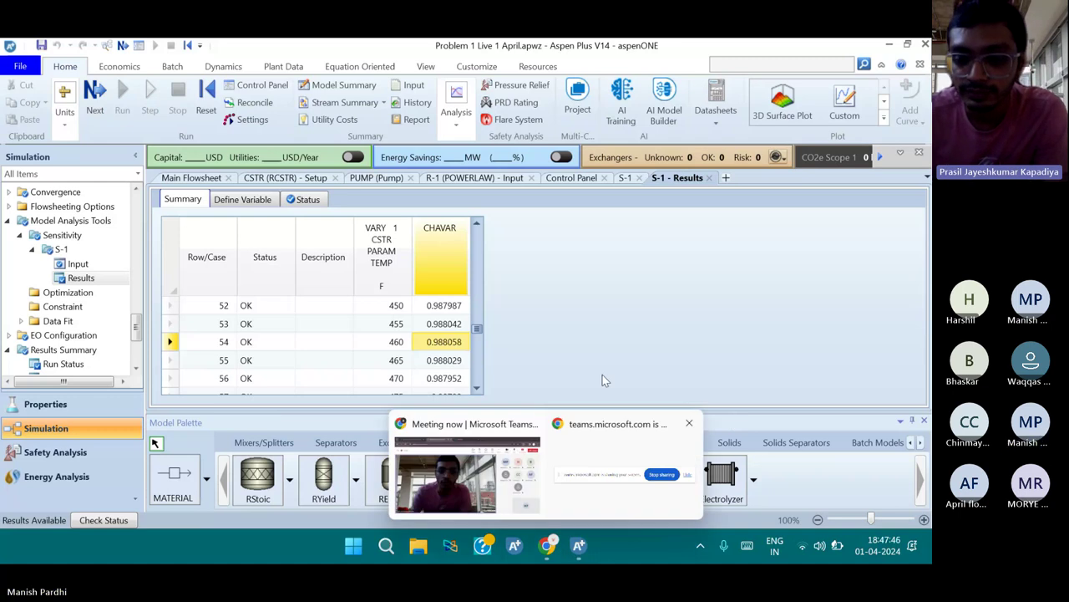
mouse_move(502, 465)
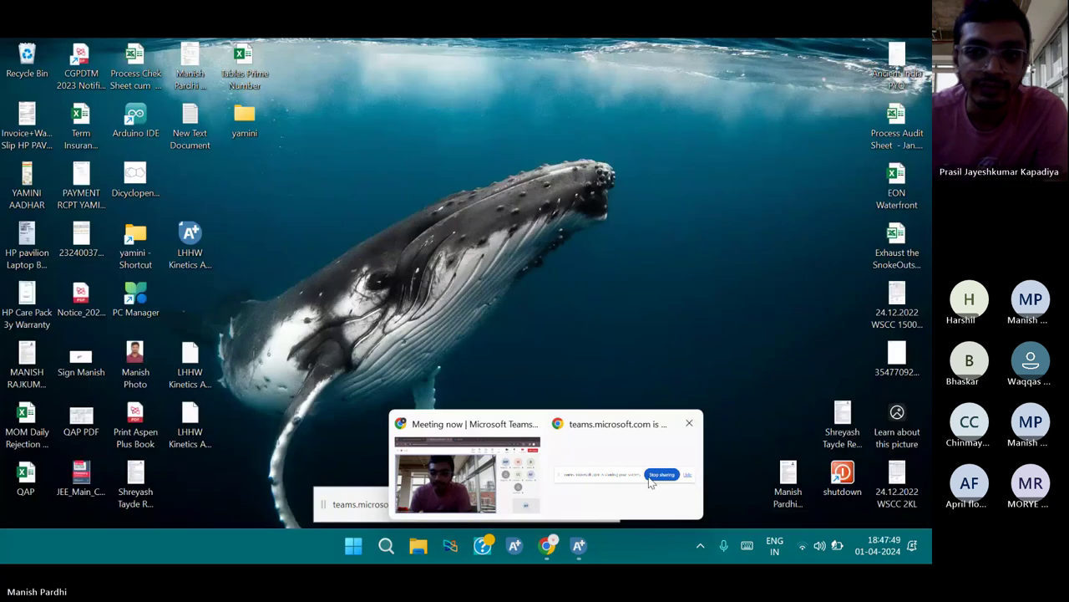
click(651, 482)
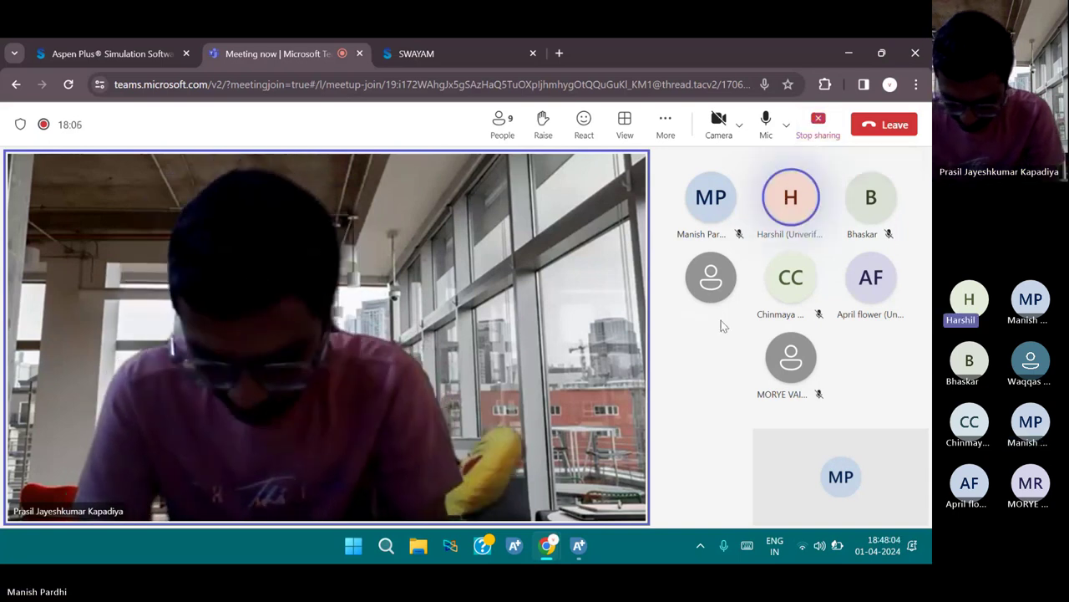
click(584, 544)
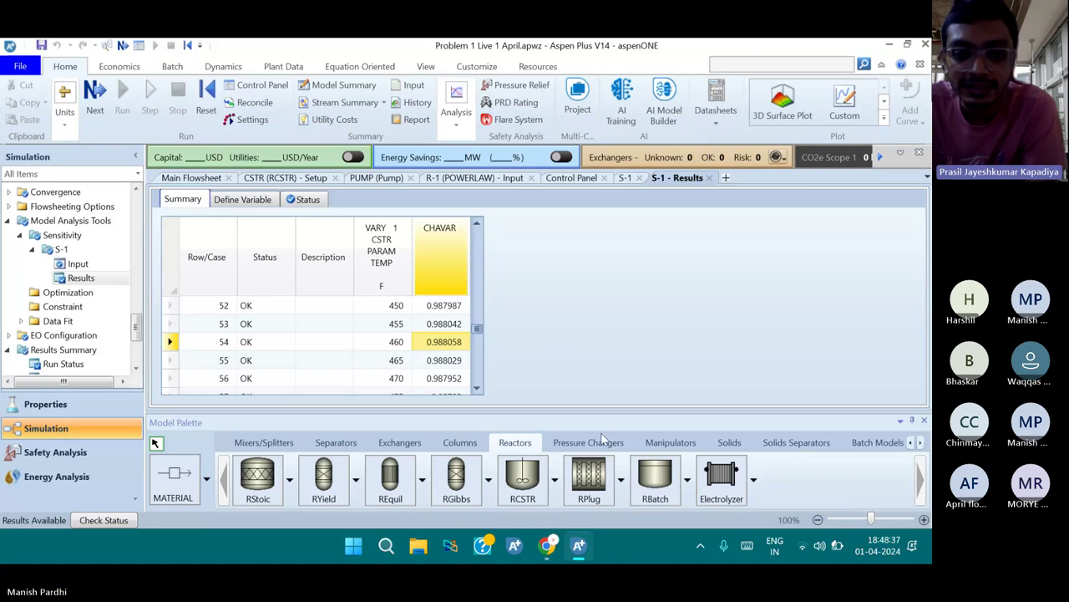
Bring the 'Meeting now | Microsoft Teams' window forward from the Chrome taskbar
mouse_move(549, 546)
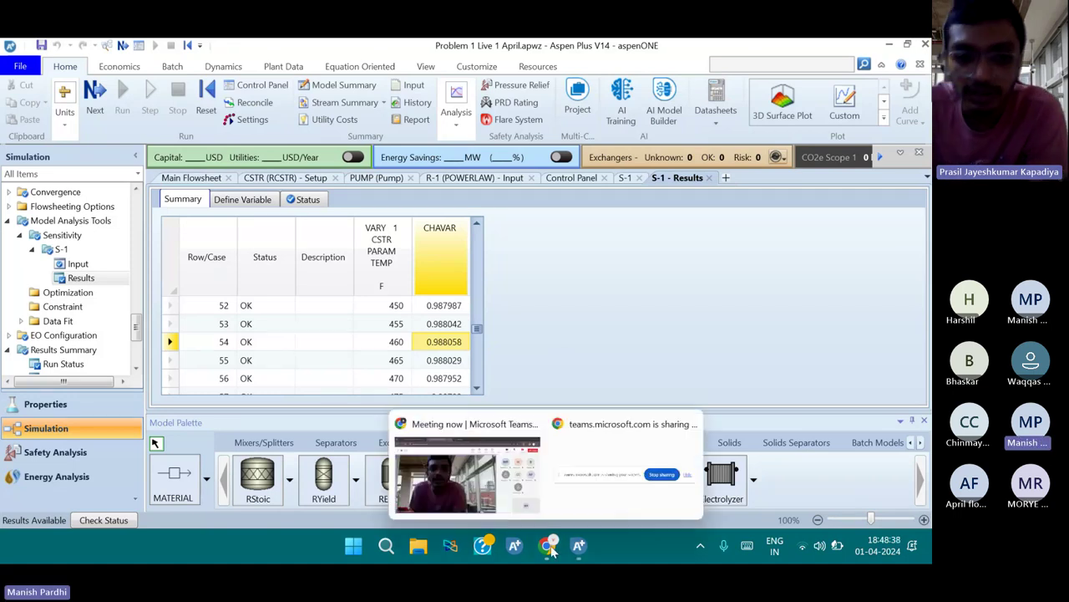
click(495, 484)
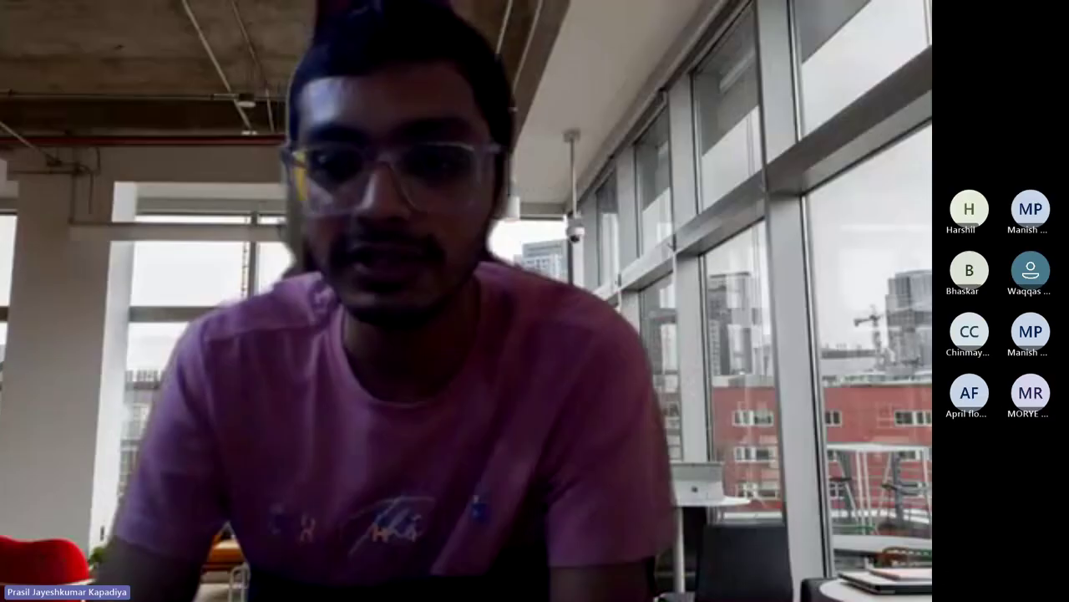
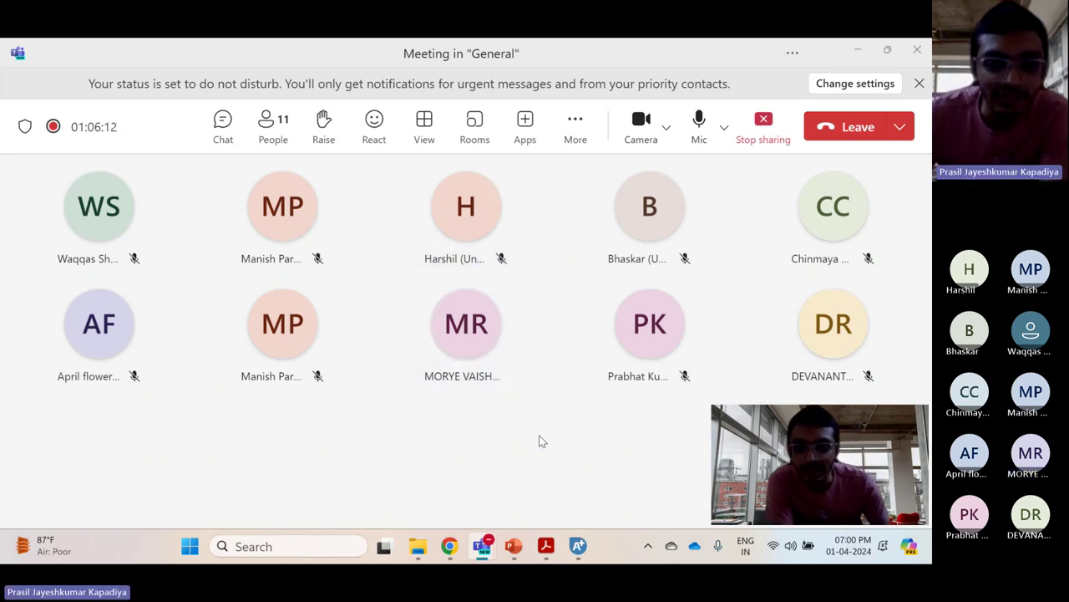
Open IITB Webmail from the IIT B bookmark folder in a new Chrome tab and log in
click(457, 555)
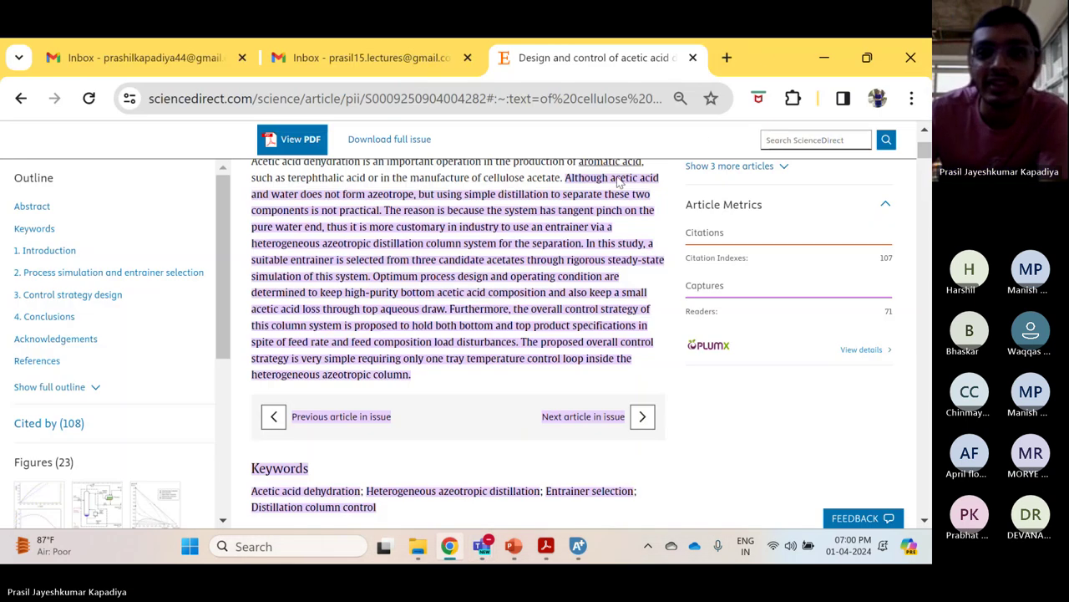
click(728, 59)
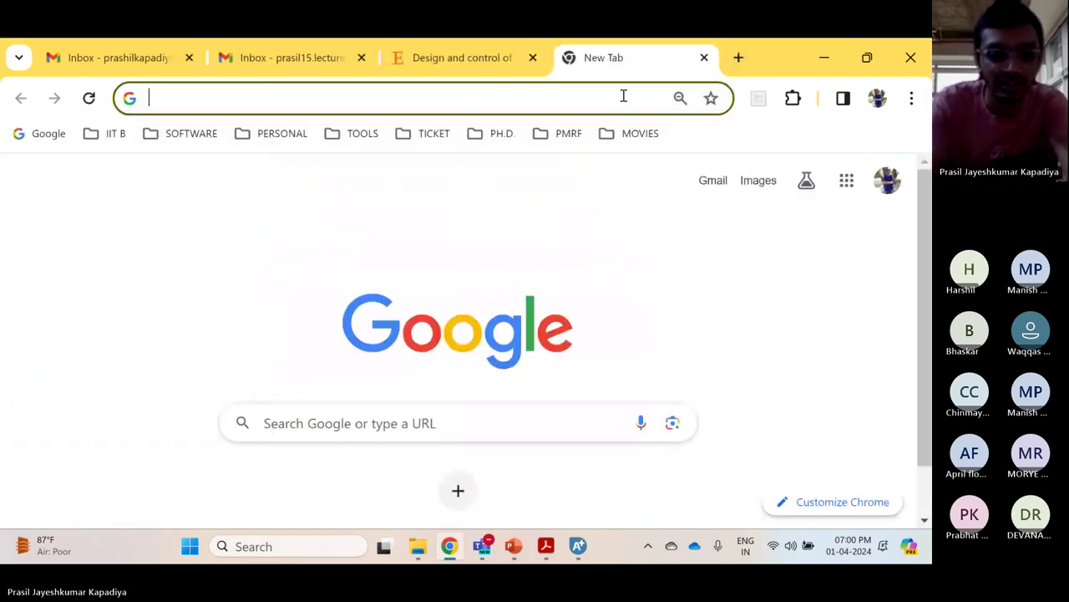
text(pr)
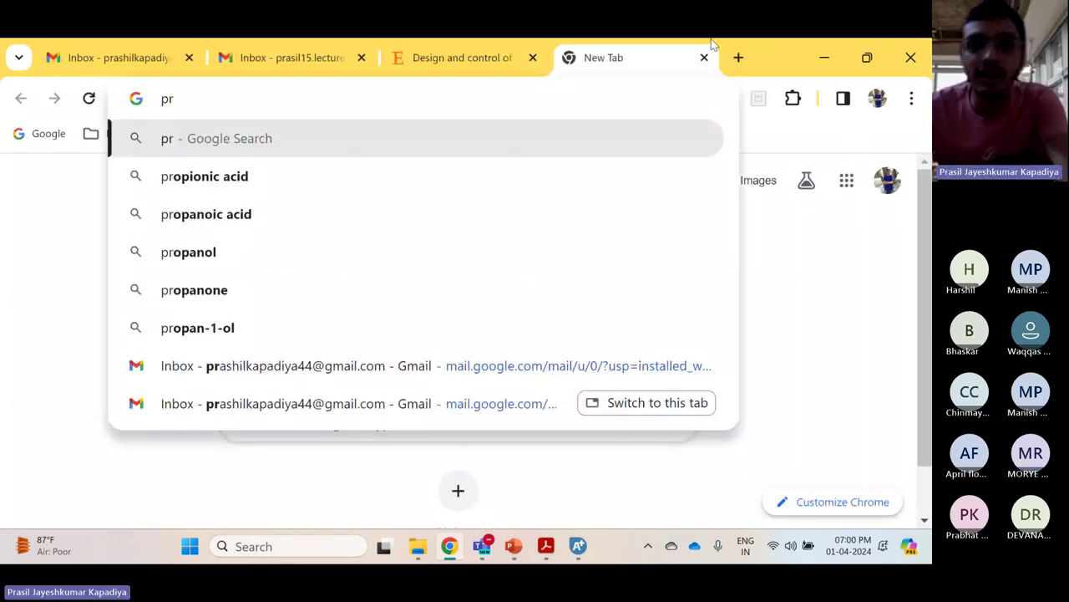
click(738, 59)
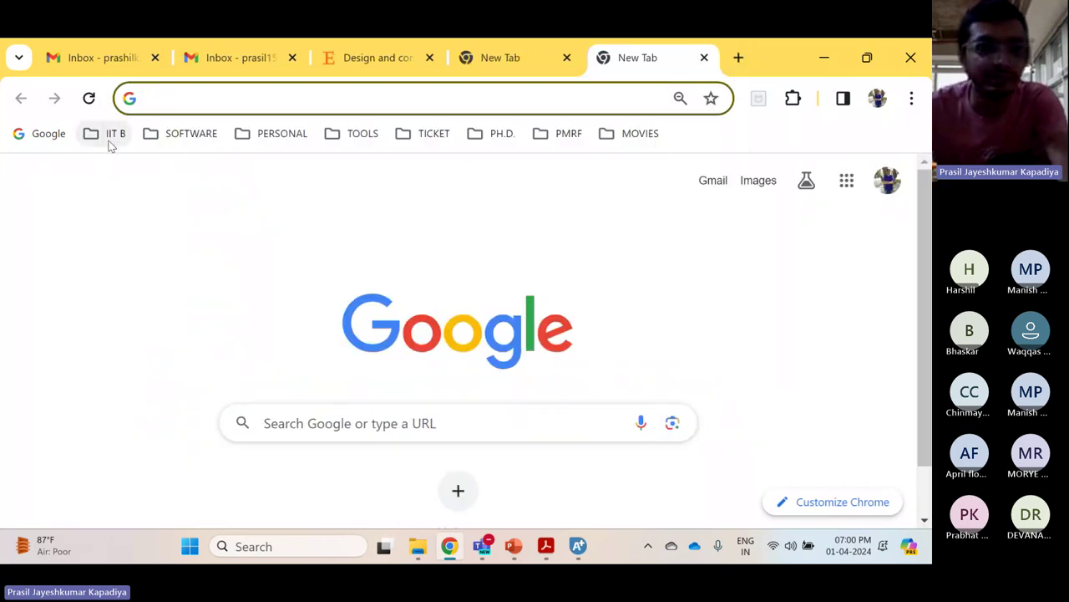
click(107, 133)
click(132, 248)
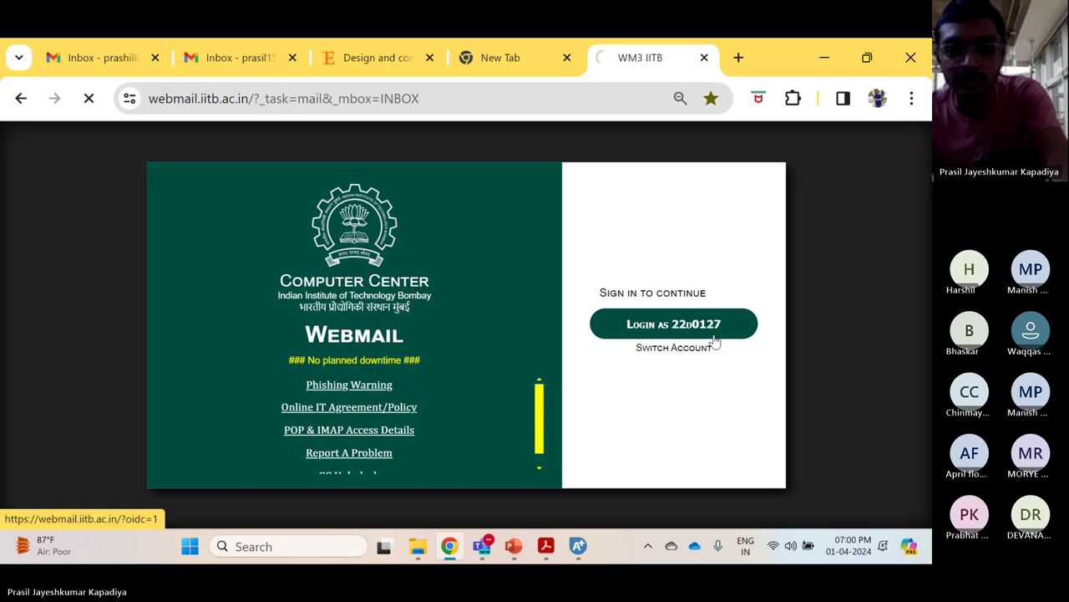
click(714, 336)
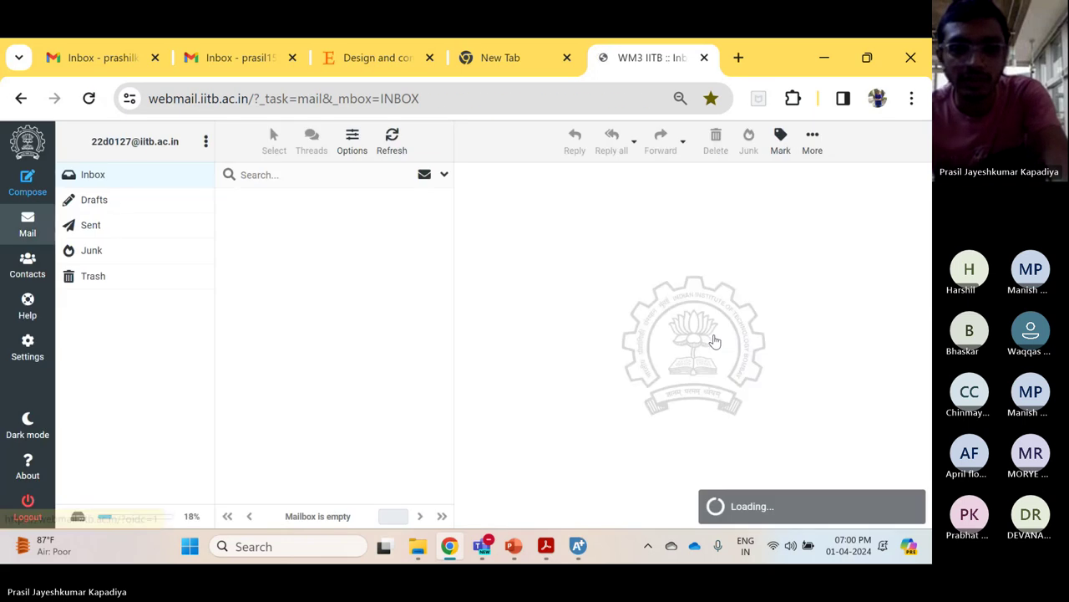
Search the inbox for the sender, open the 'Re: CH04: Request for the role of TA' reply, then close the tab
click(298, 173)
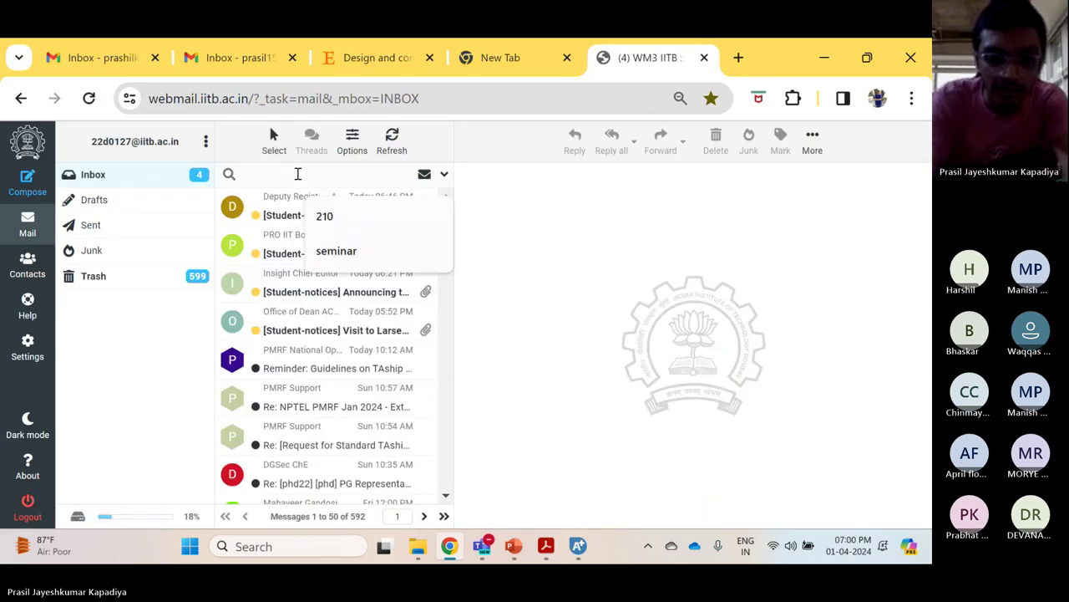
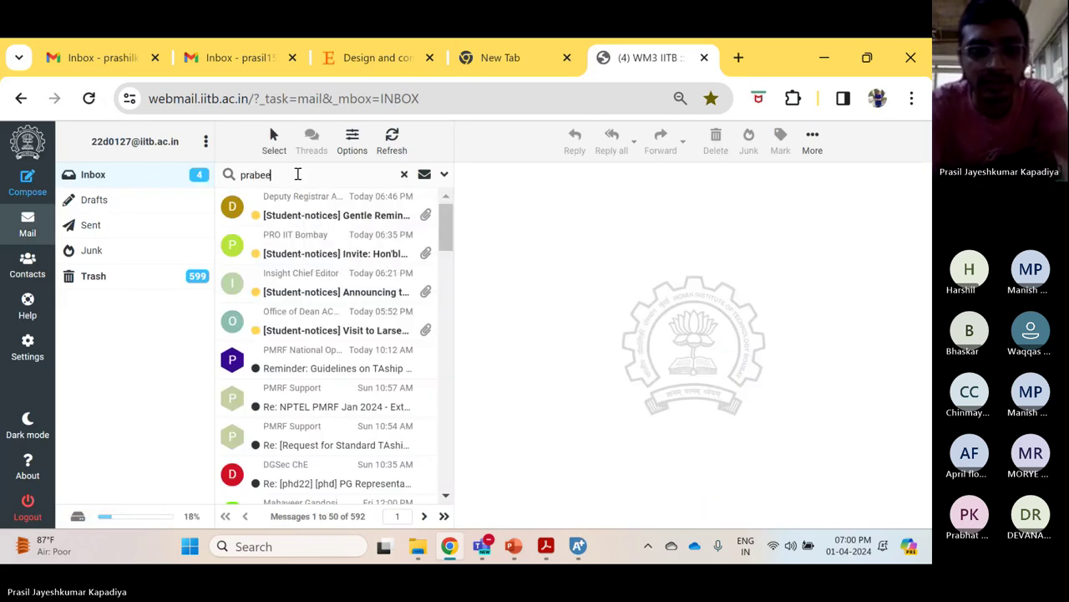
key(Return)
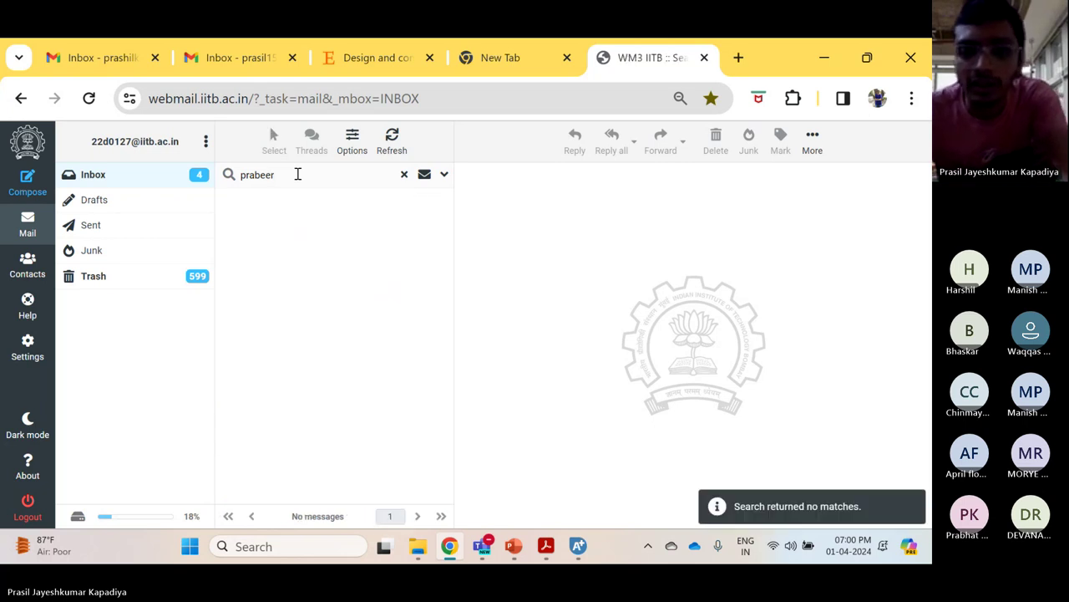
key(BackSpace)
key(BackSpace)
key(BackSpace)
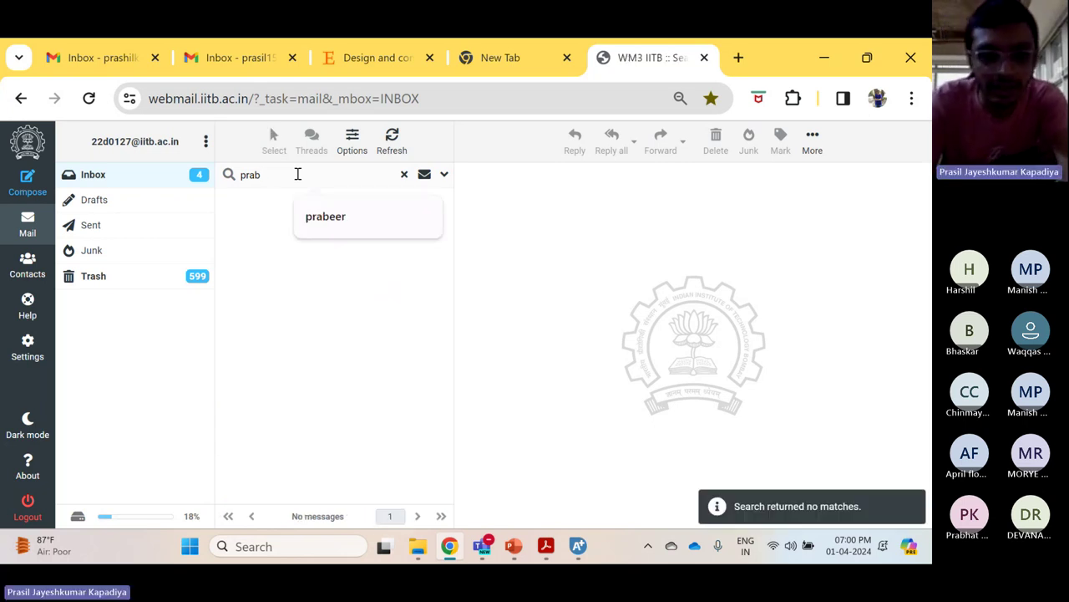
text(i)
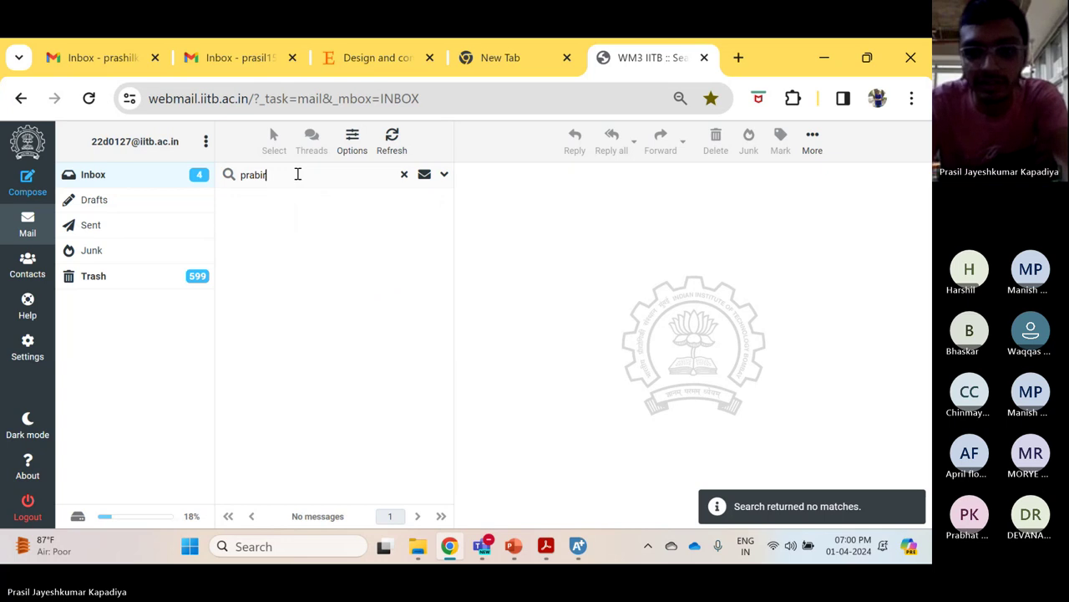
text(r)
key(BackSpace)
key(BackSpace)
key(BackSpace)
key(BackSpace)
key(BackSpace)
key(BackSpace)
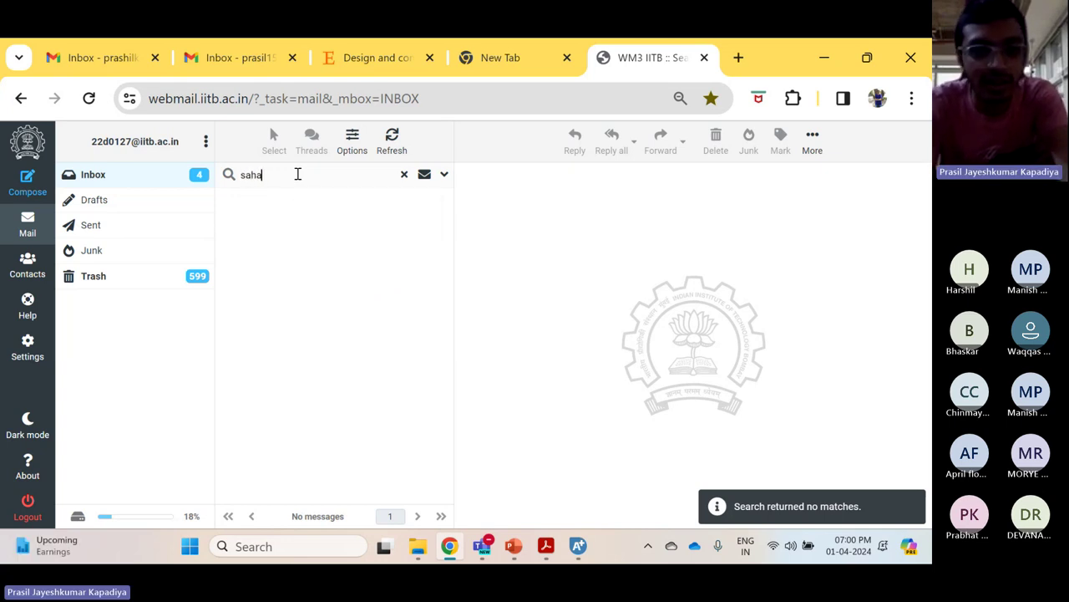
key(Return)
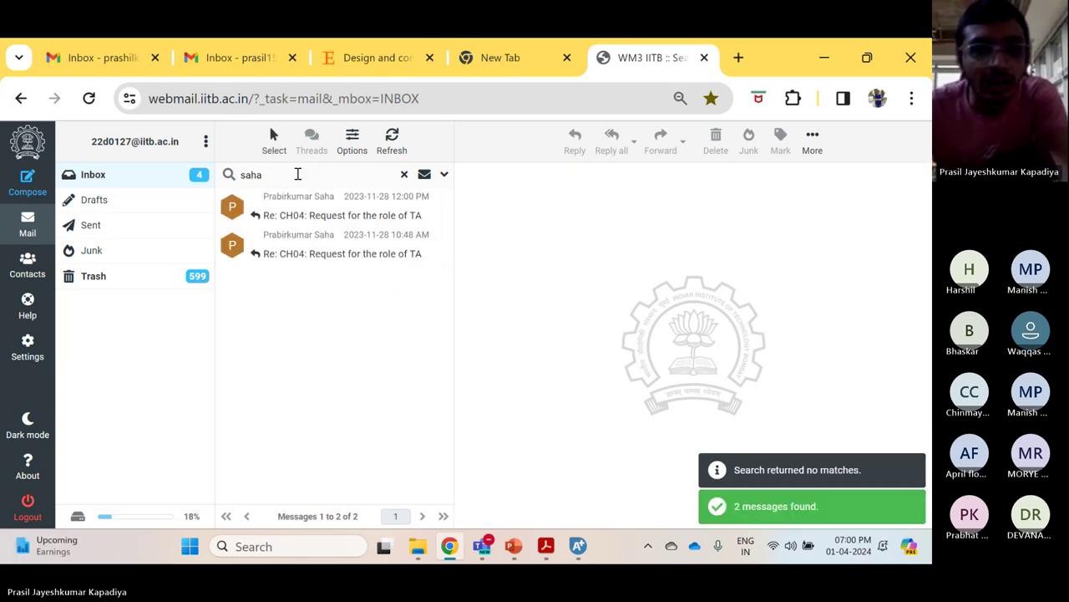
click(305, 208)
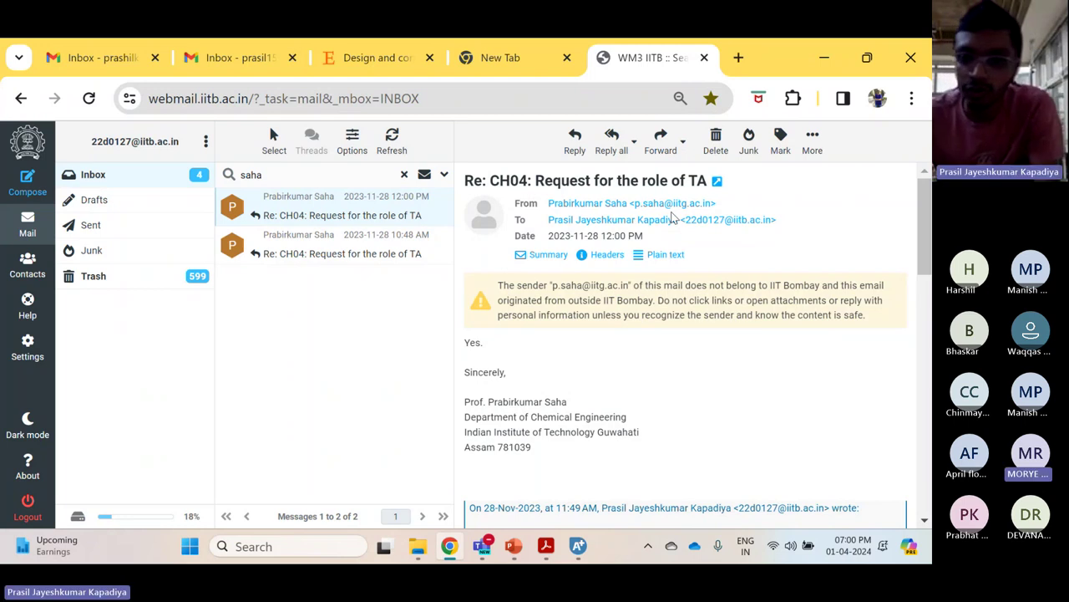
click(704, 58)
Return to the Teams meeting window, then switch to the PowerPoint deck on the Case study 5 slide
mouse_move(481, 546)
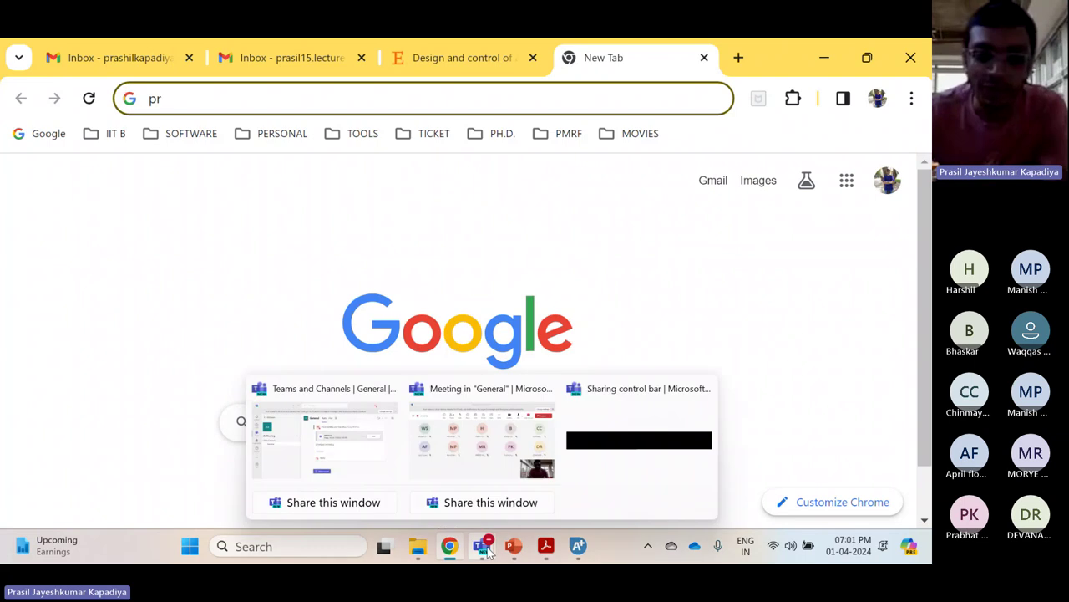
click(456, 454)
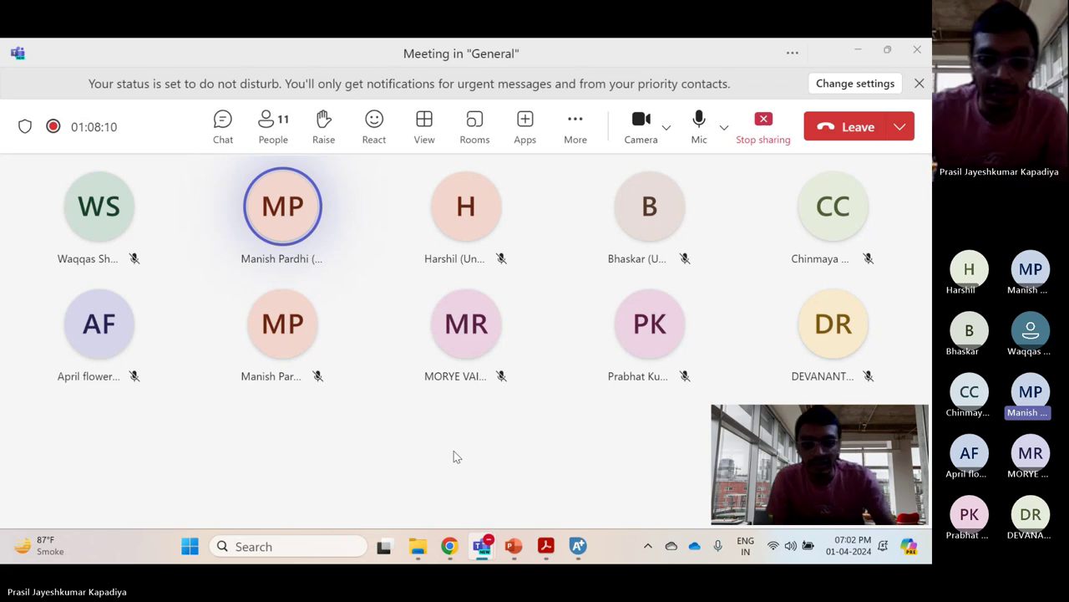
click(517, 545)
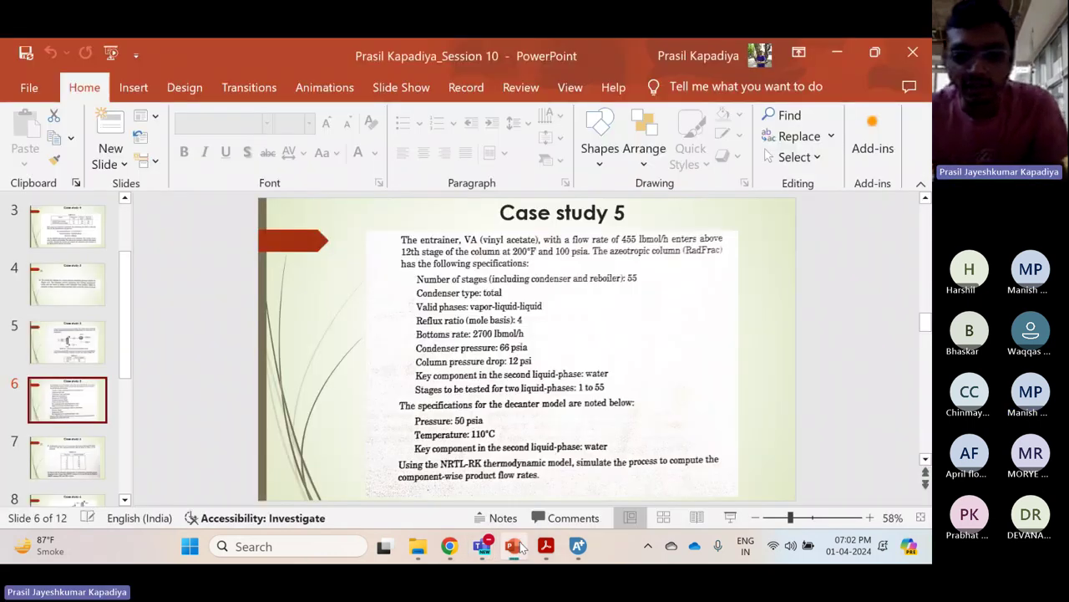
Show slide 6 'Case study 5' and the following flowsheet slide as a slideshow, then return to Teams
click(730, 517)
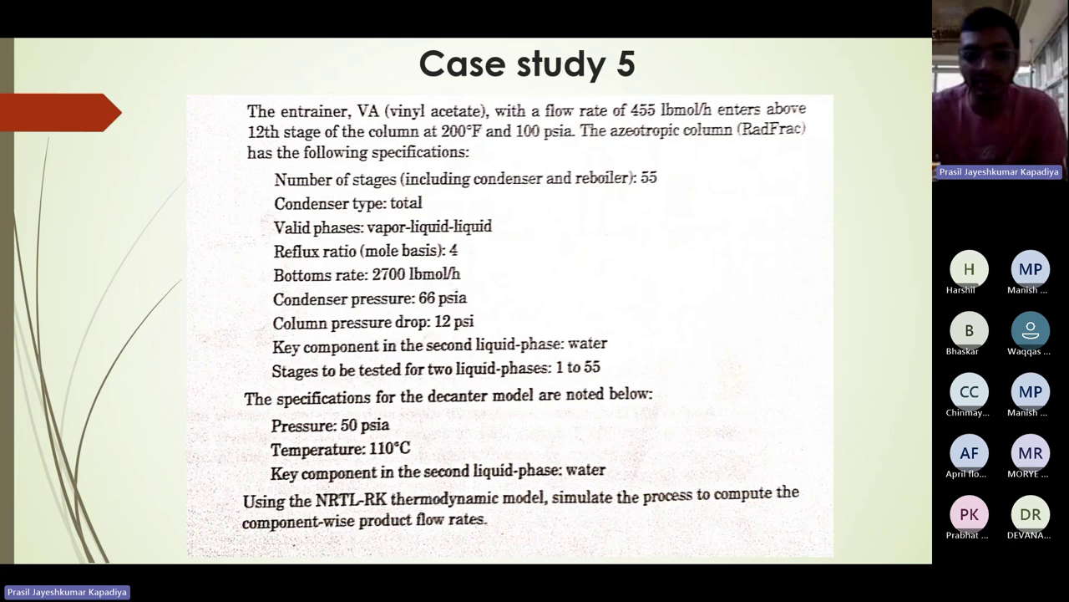
key(Right)
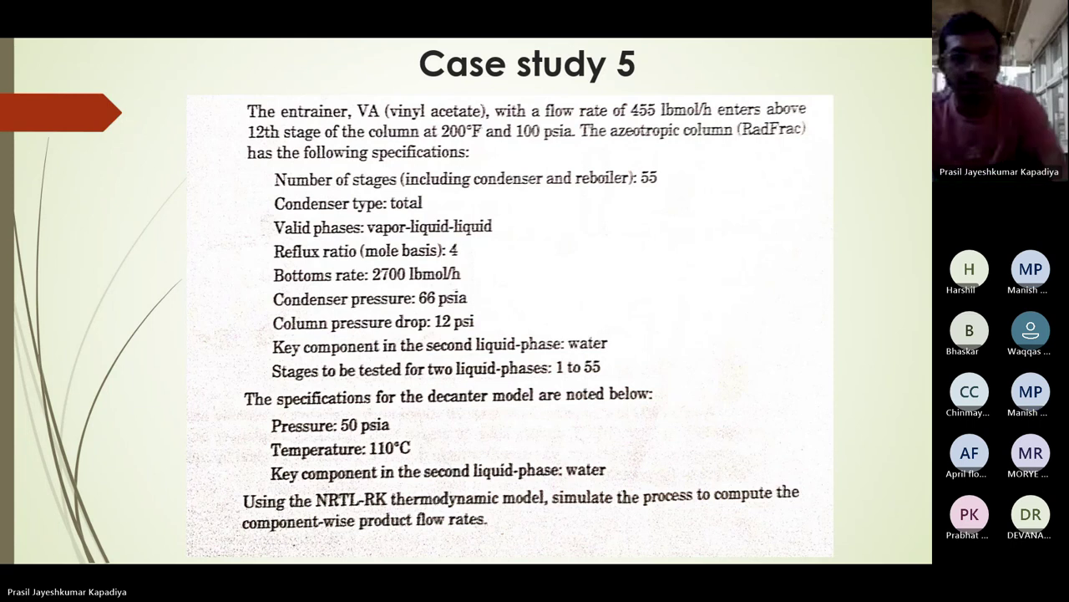
key(Escape)
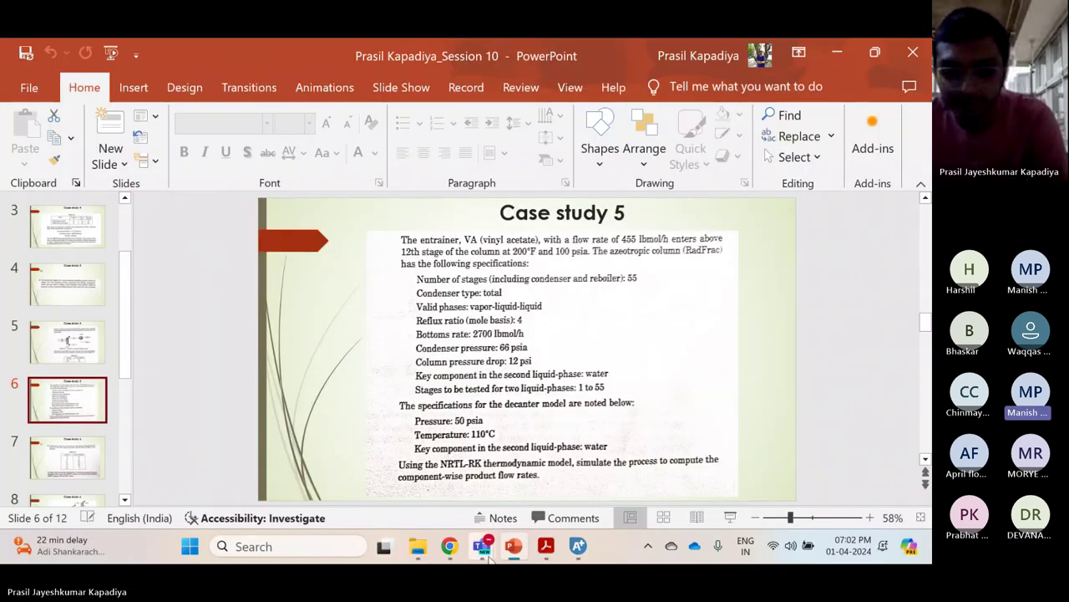
mouse_move(482, 548)
click(484, 439)
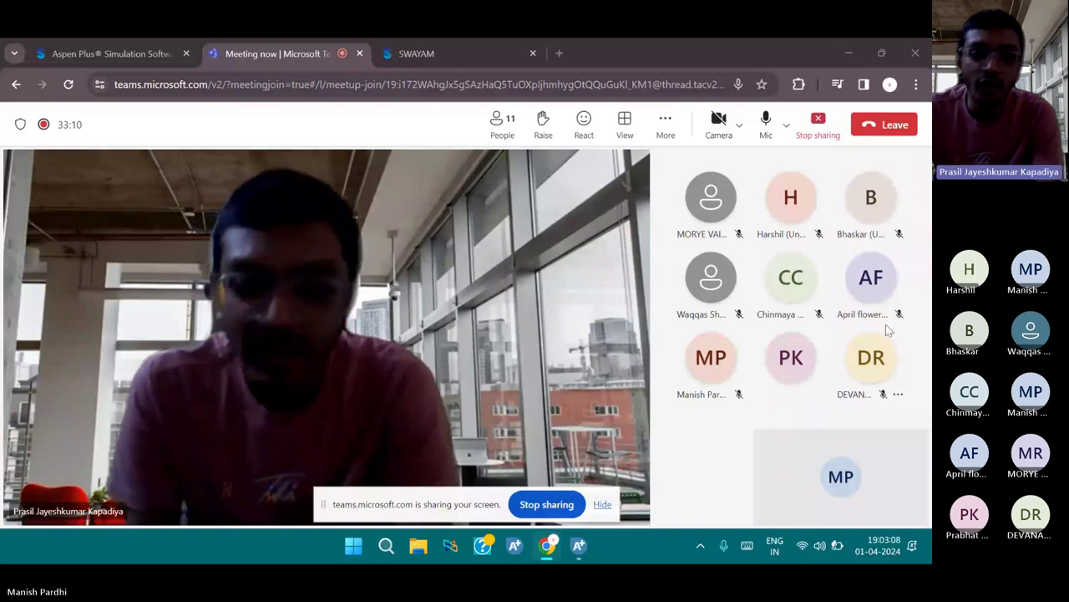
Switch to Aspen Plus and create a new blank simulation, Simulation 2, closing the current run
click(578, 546)
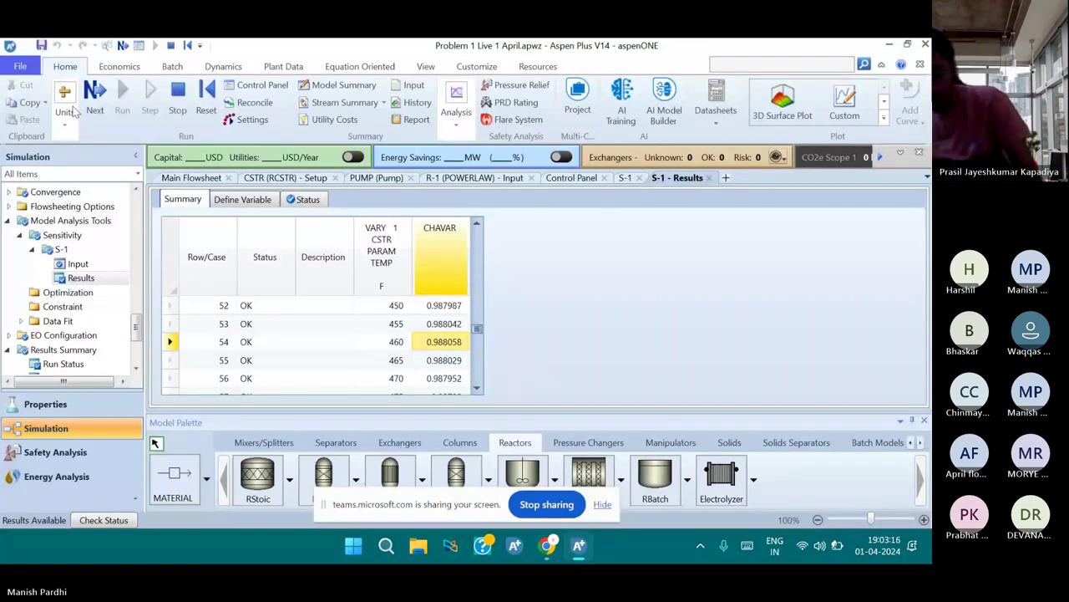
click(20, 66)
click(140, 115)
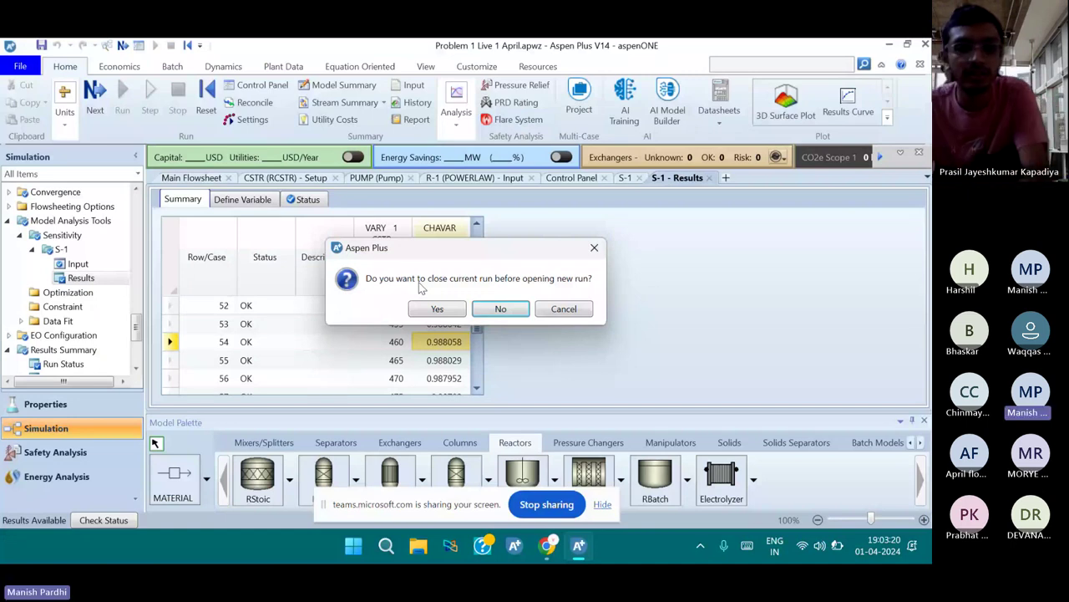
click(500, 308)
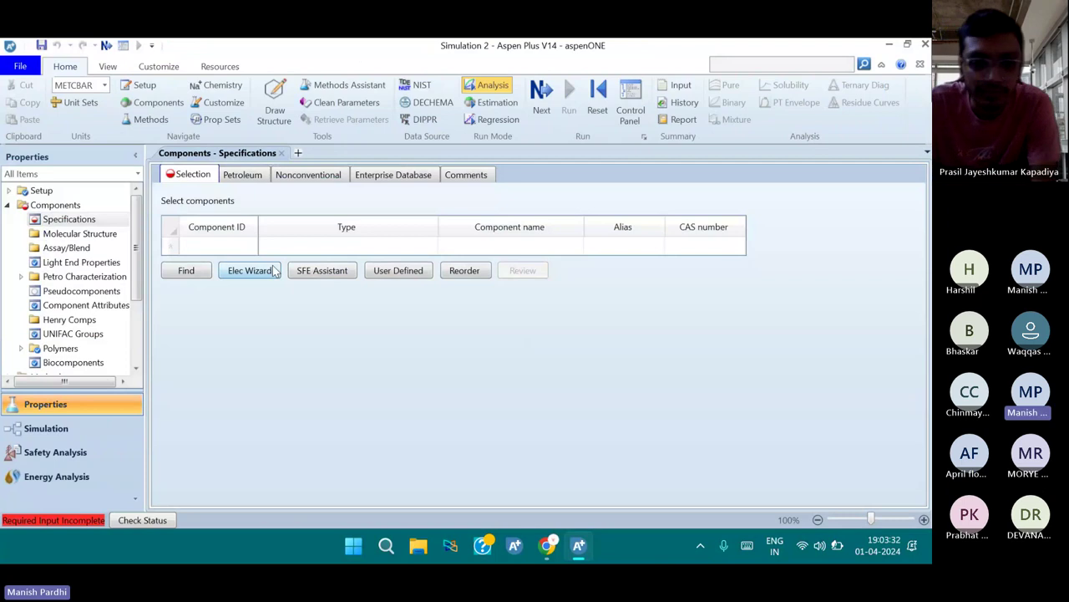
Find 'aceticacid' by exact name match and add ACETIC-ACID as the first component
click(204, 243)
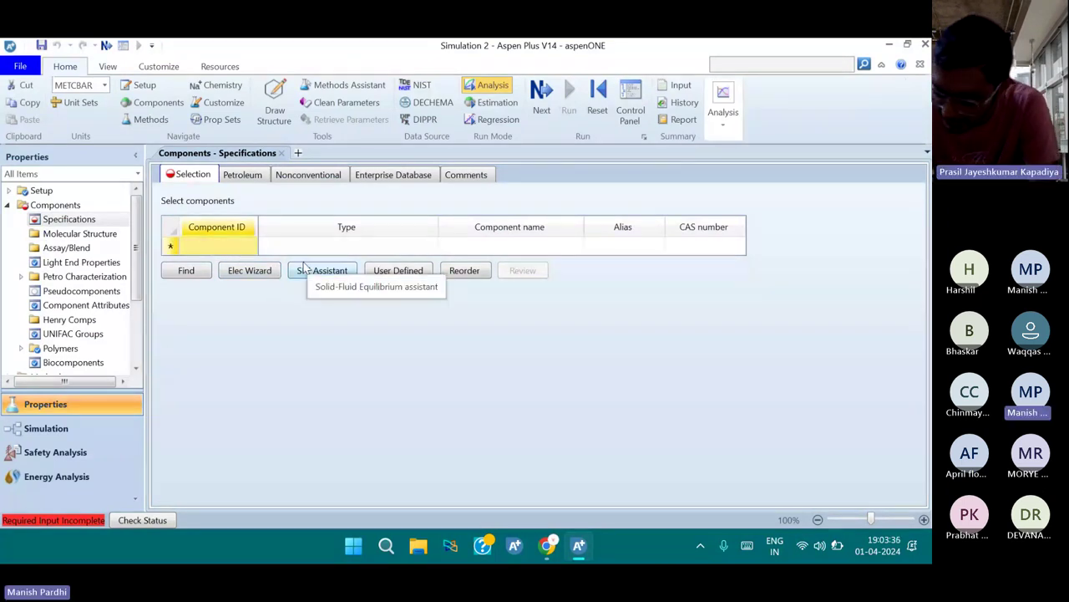
text(ACET)
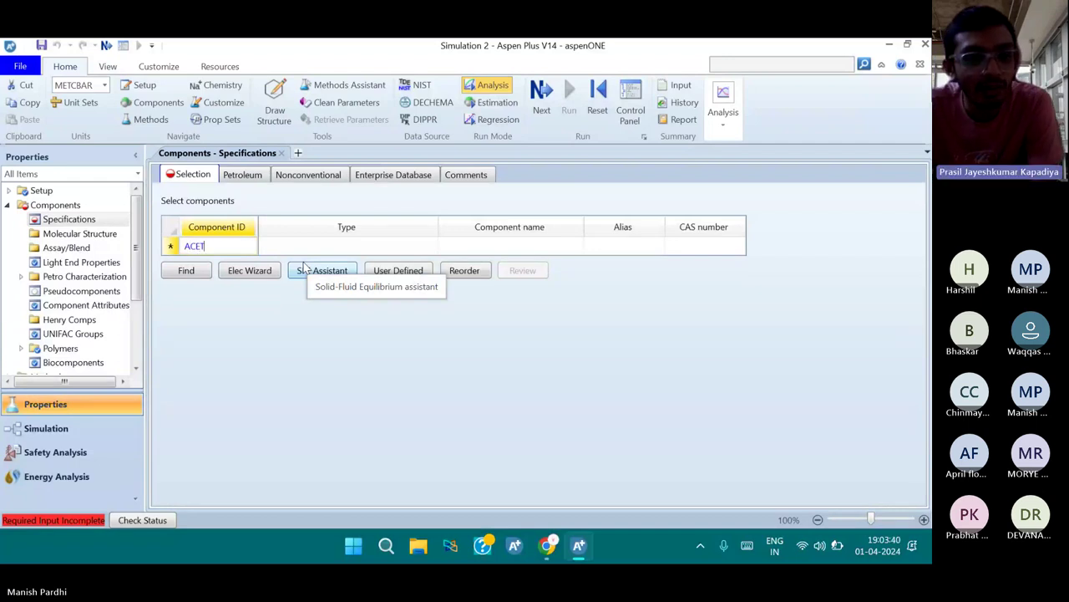
text(ICAC)
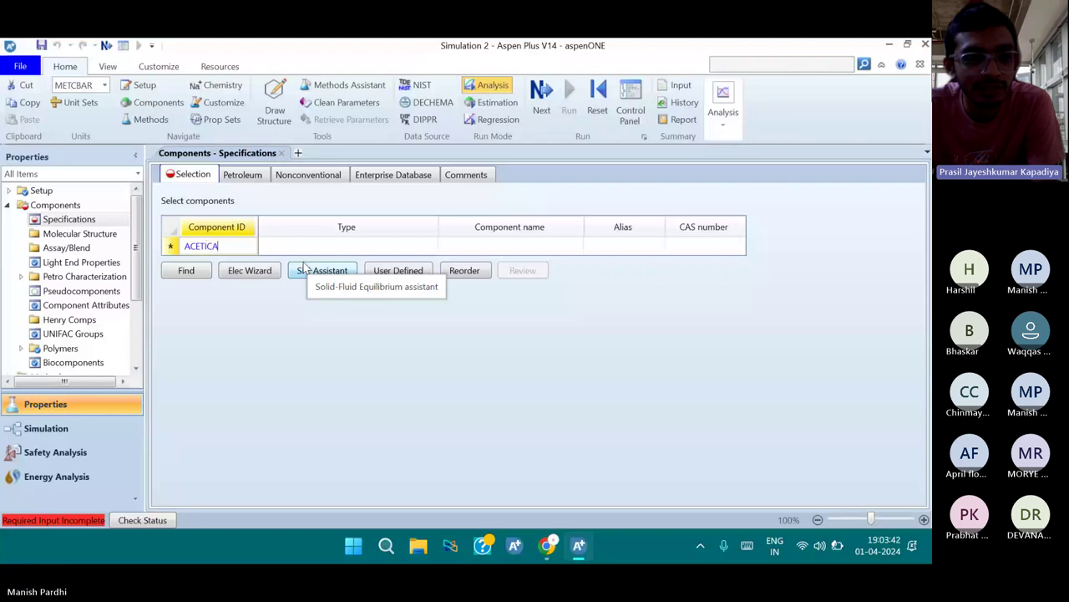
key(BackSpace)
key(BackSpace)
key(BackSpace)
key(BackSpace)
key(BackSpace)
key(BackSpace)
key(BackSpace)
key(BackSpace)
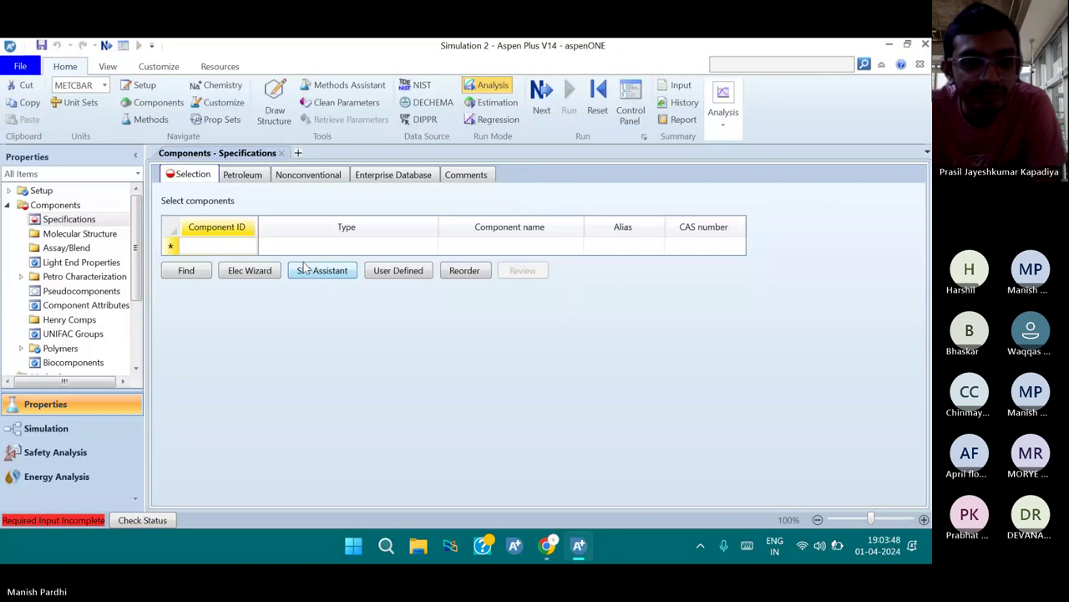
click(199, 273)
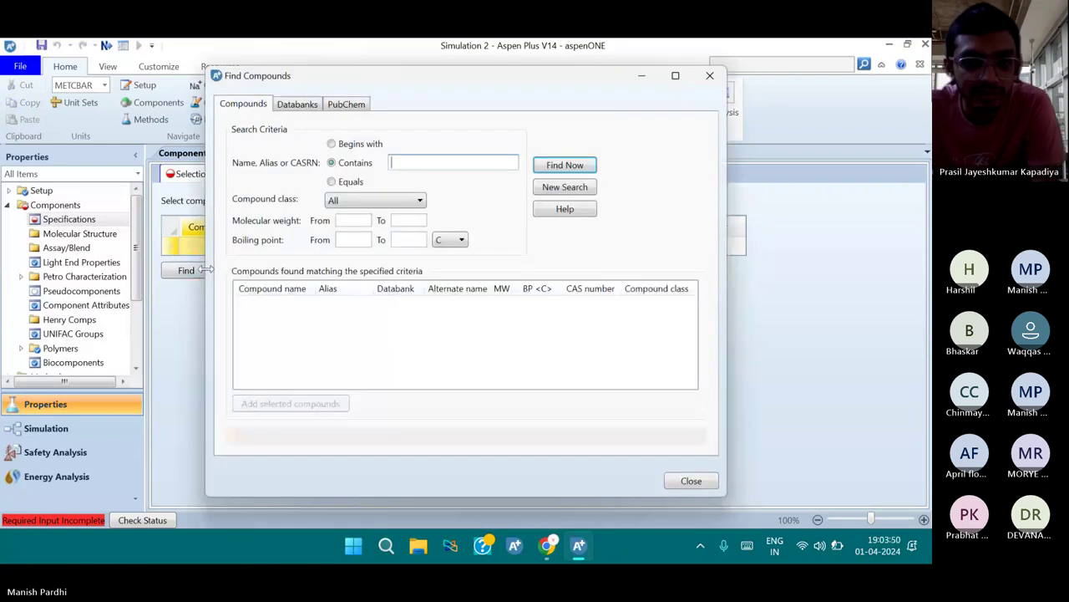
click(371, 183)
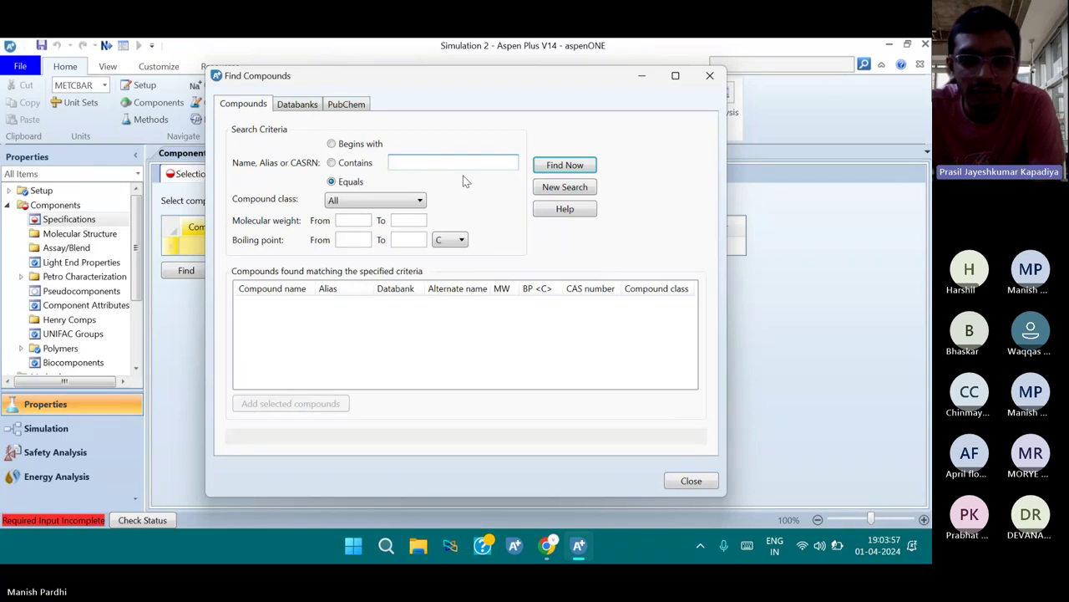
text(aceticac)
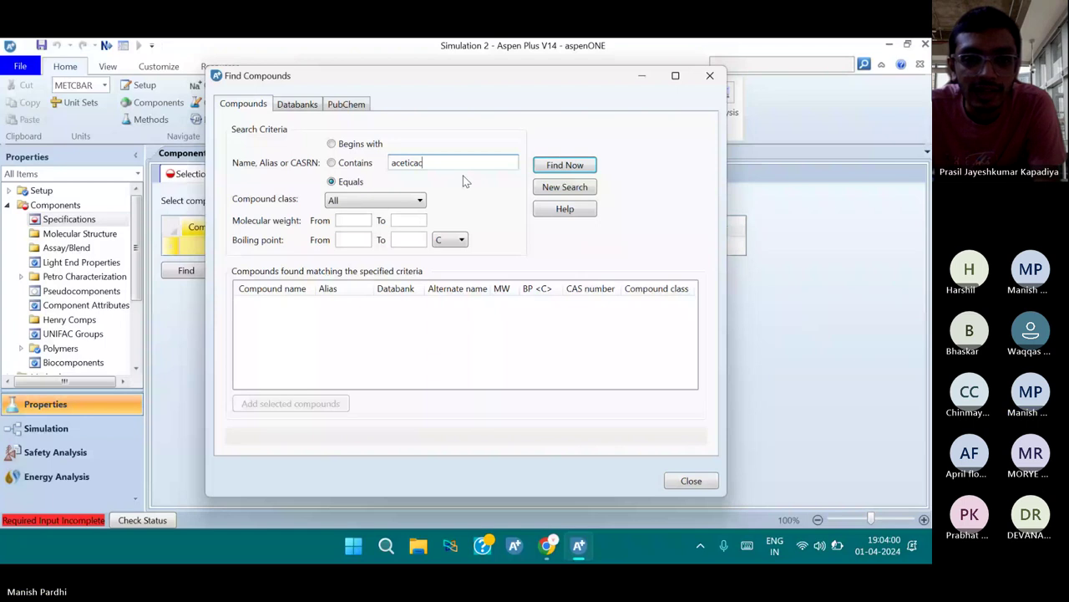
text(id)
key(Return)
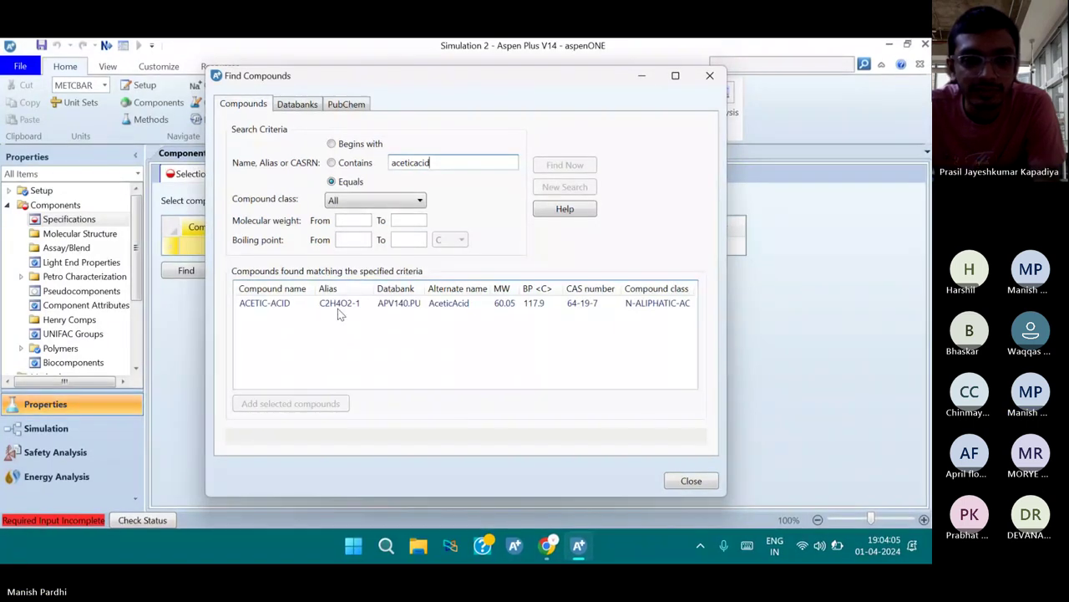
click(376, 305)
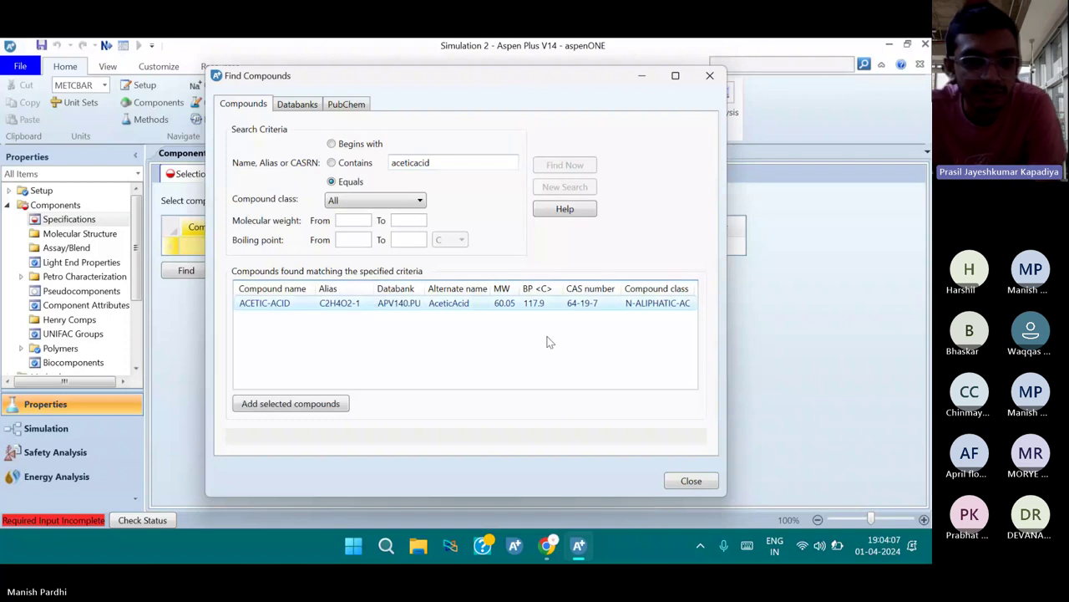
click(267, 410)
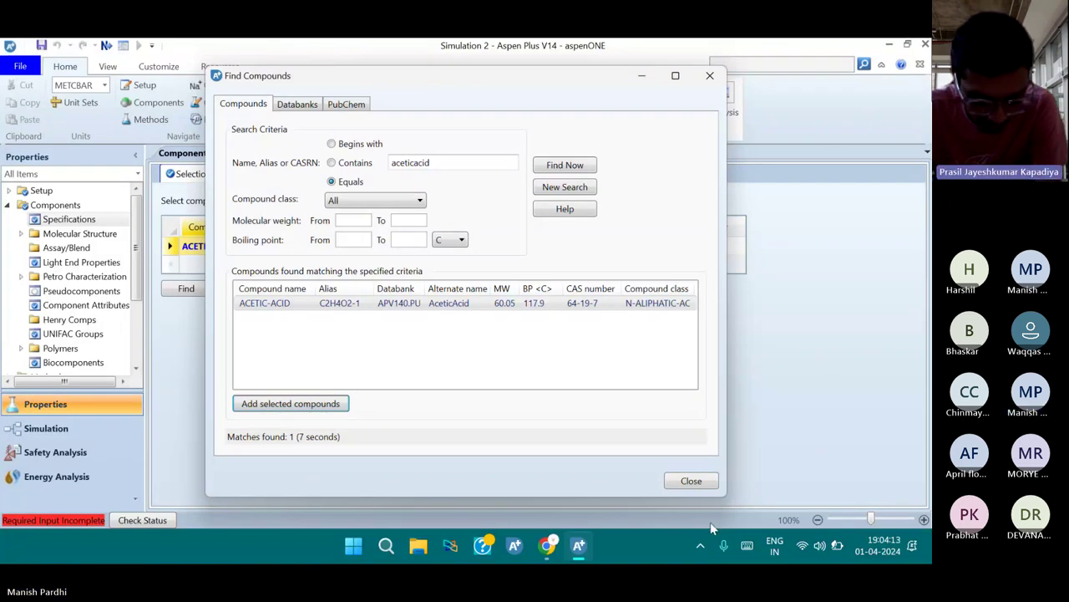
Enter WATER as the second component ID
click(691, 481)
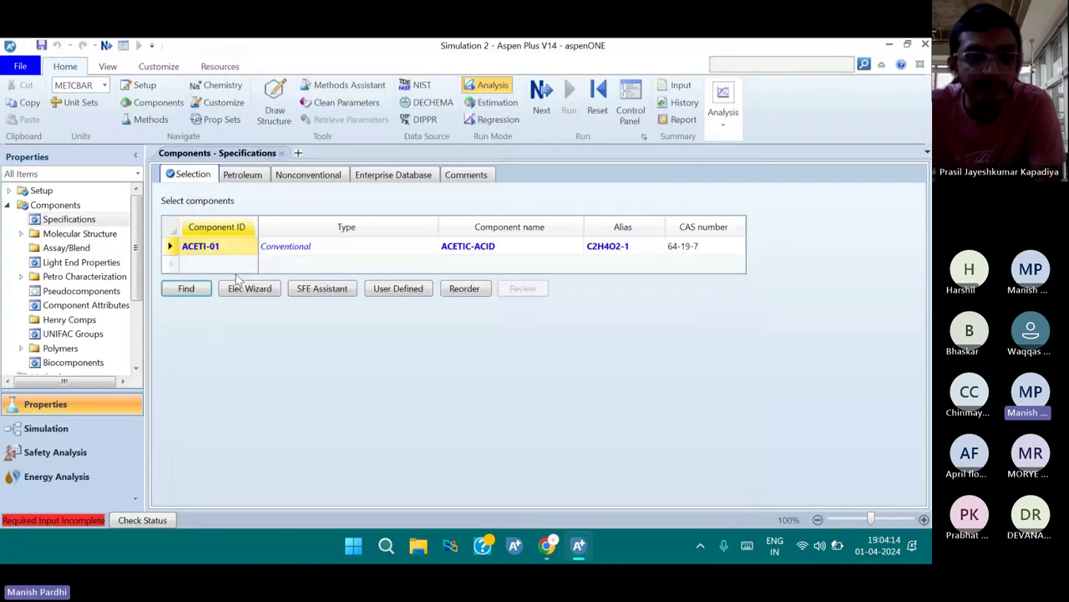
text(W)
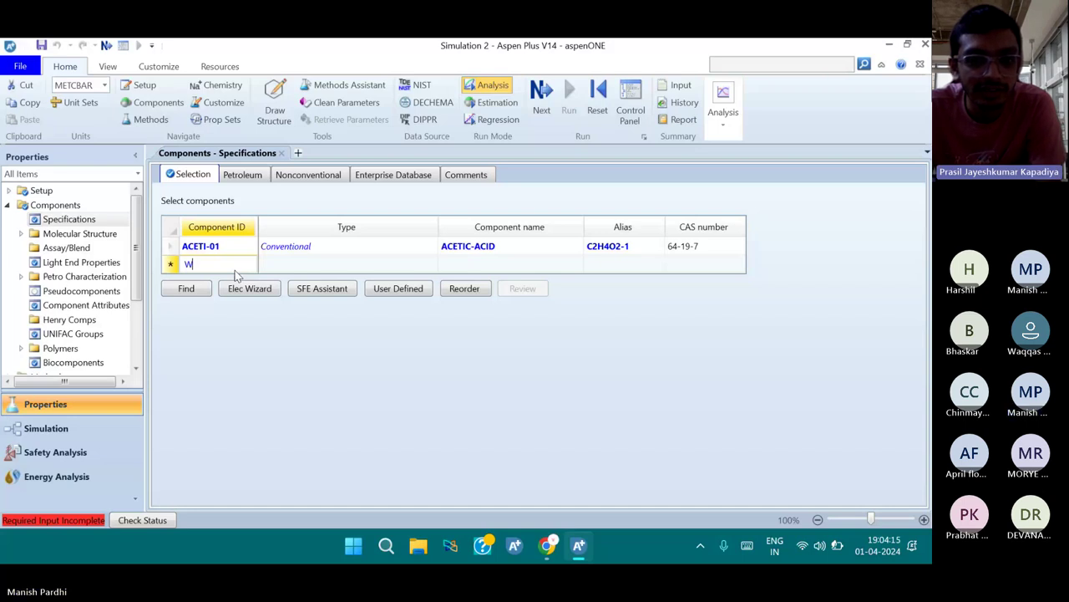
text(ATER)
key(Return)
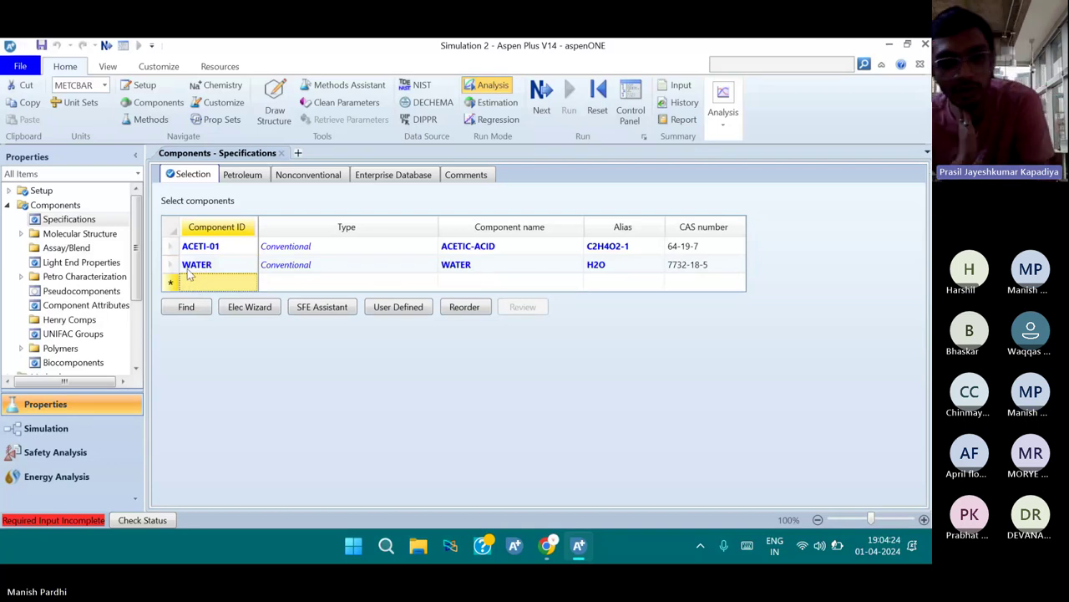
Find 'vinylacetate' by exact name match and add VINYL-ACETATE to the component list
click(186, 309)
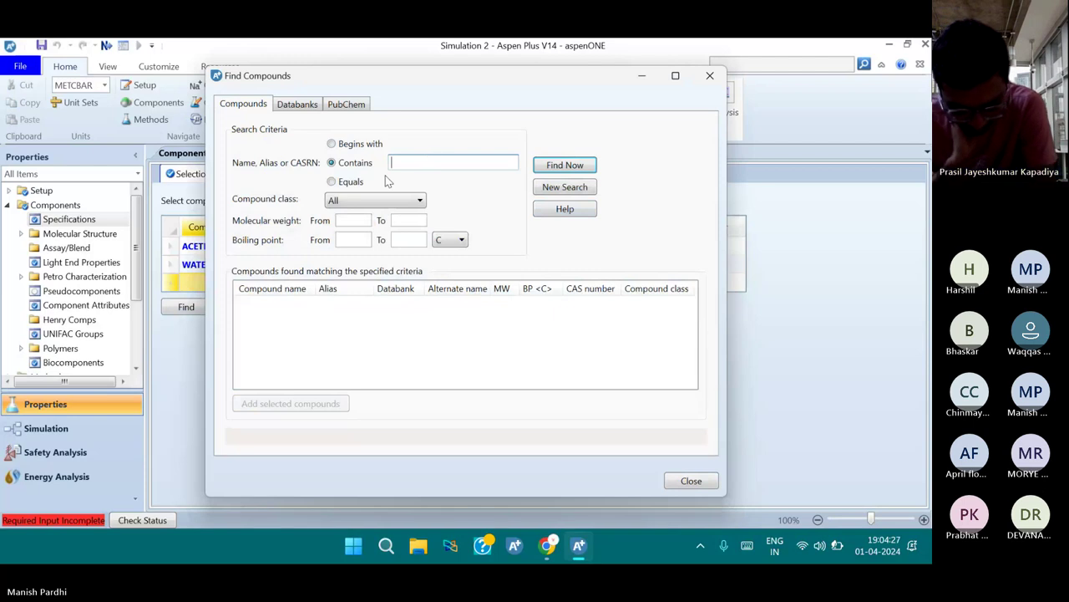
click(354, 180)
click(408, 164)
text(vin)
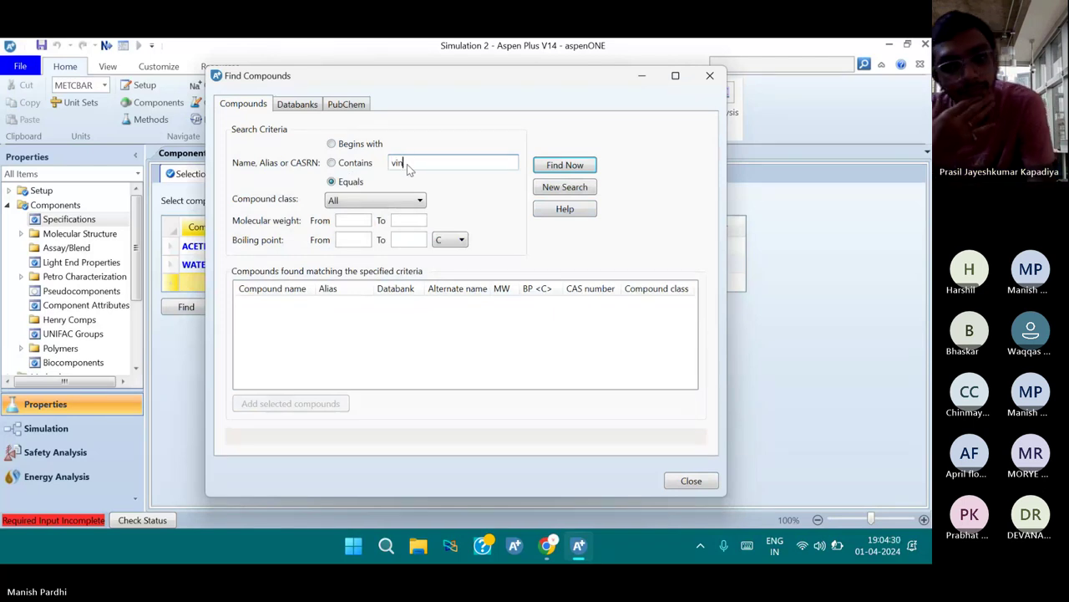
text(ylacetate)
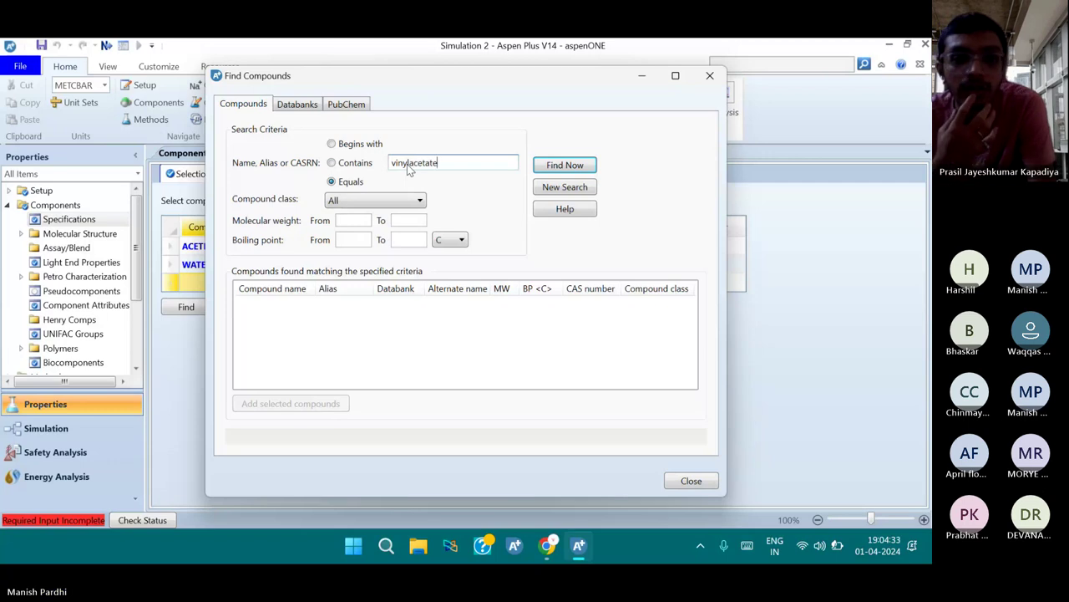
key(Return)
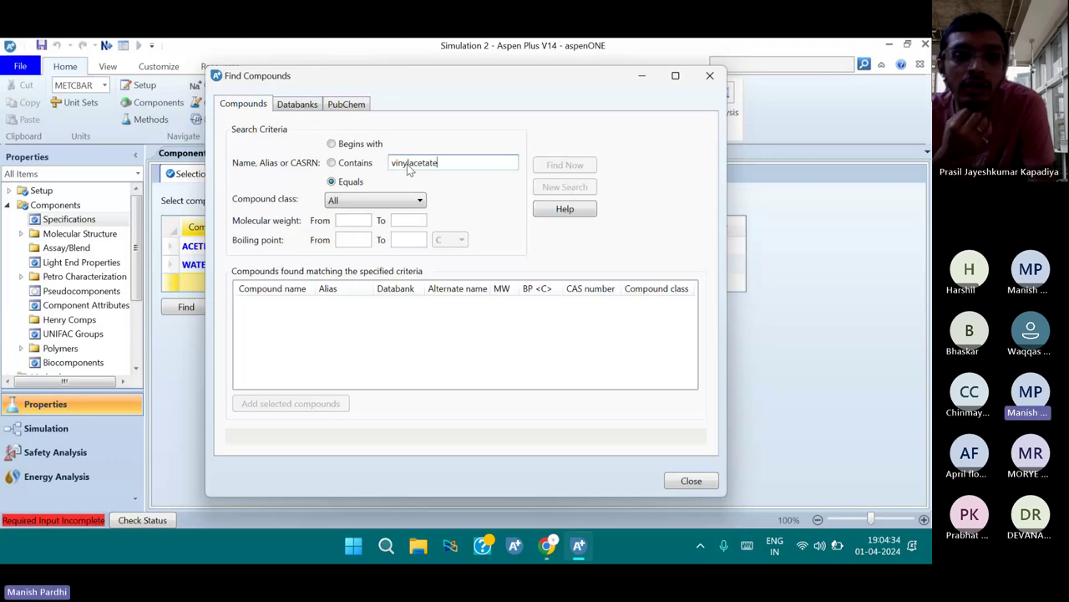
click(332, 308)
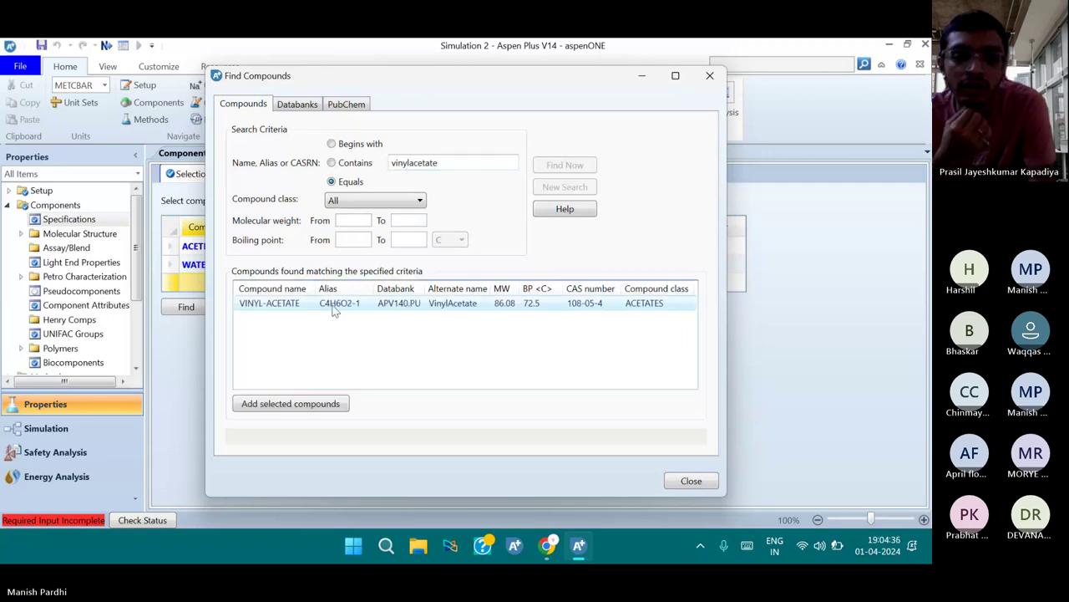
click(291, 403)
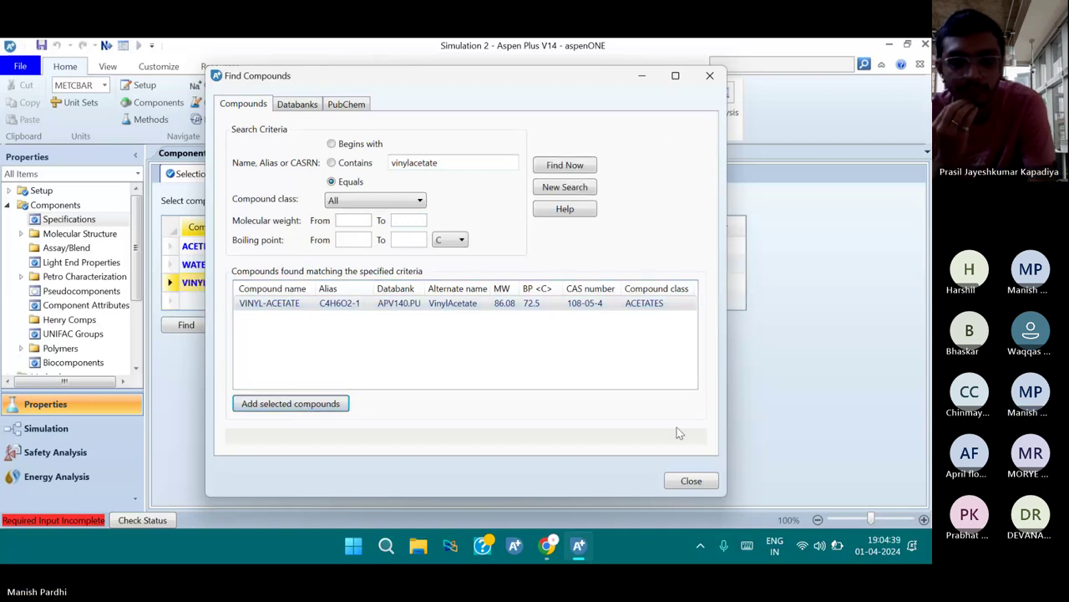
click(691, 480)
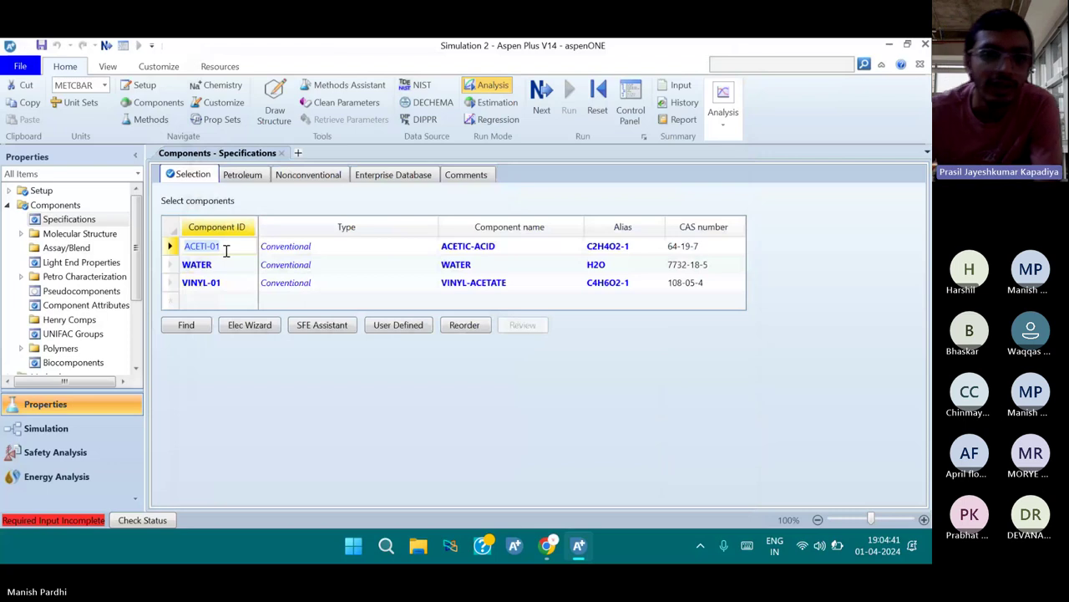
Rename component IDs ACETI-01 to AA and VINYL-01 to VA
text(AA)
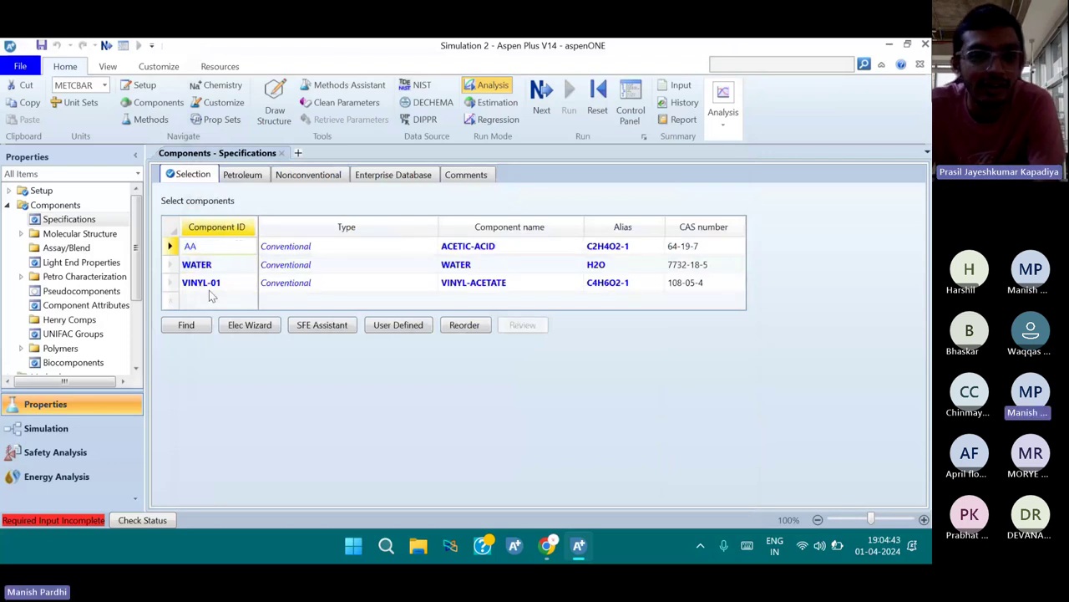
click(215, 284)
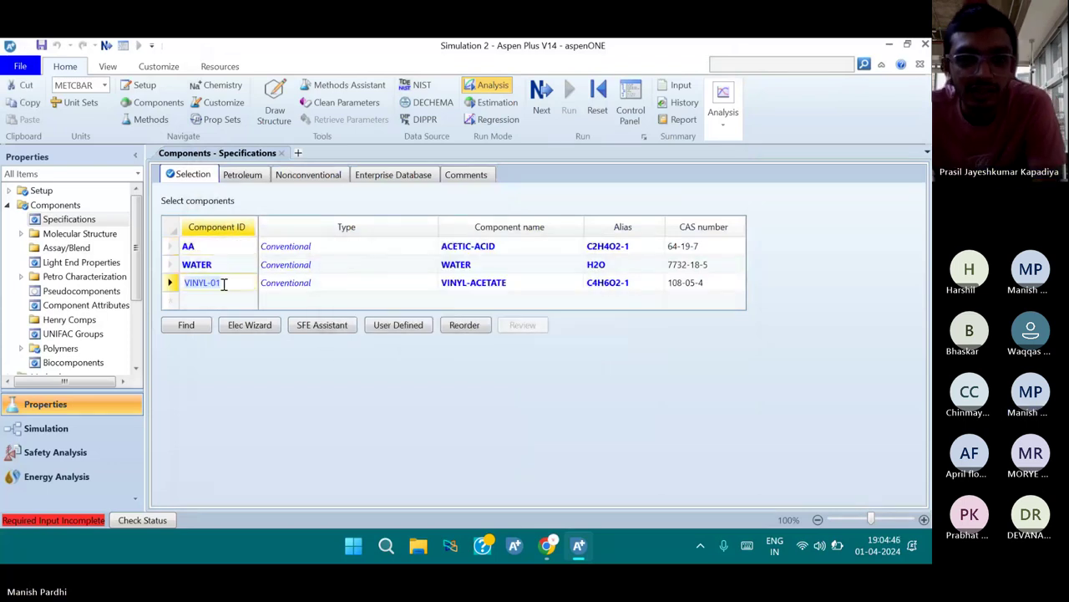
text(VA)
key(Return)
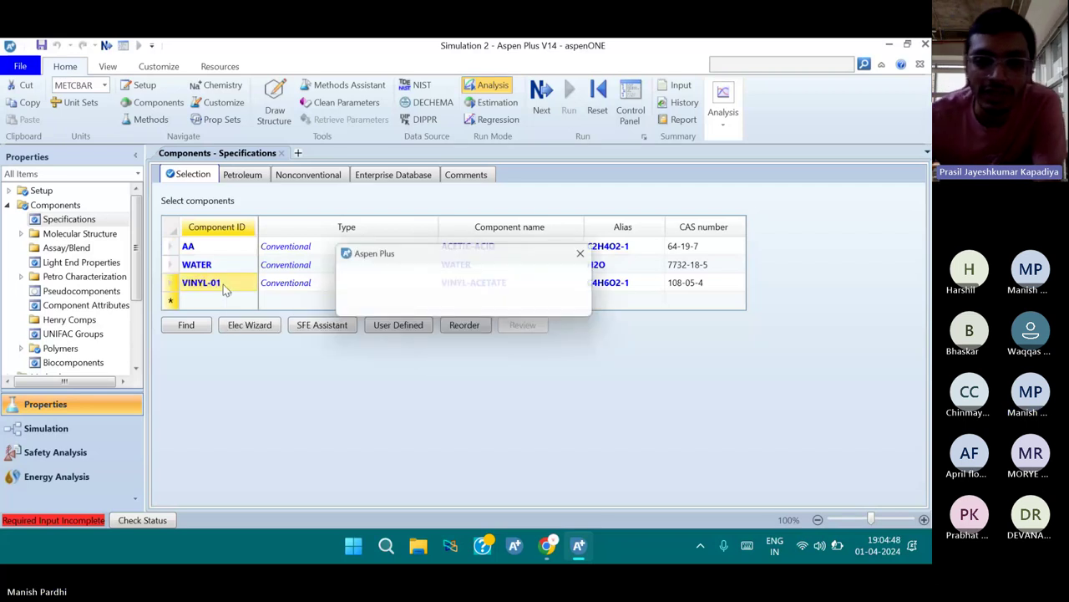
click(374, 306)
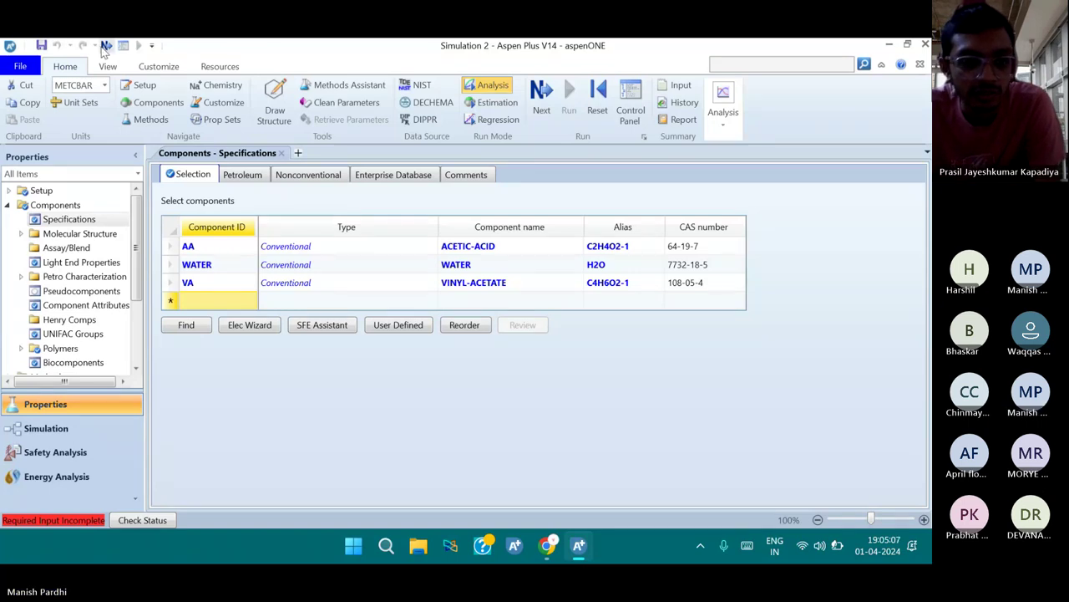
Choose NRTL-RK as the base property method on the Methods - Specifications Global tab
click(106, 46)
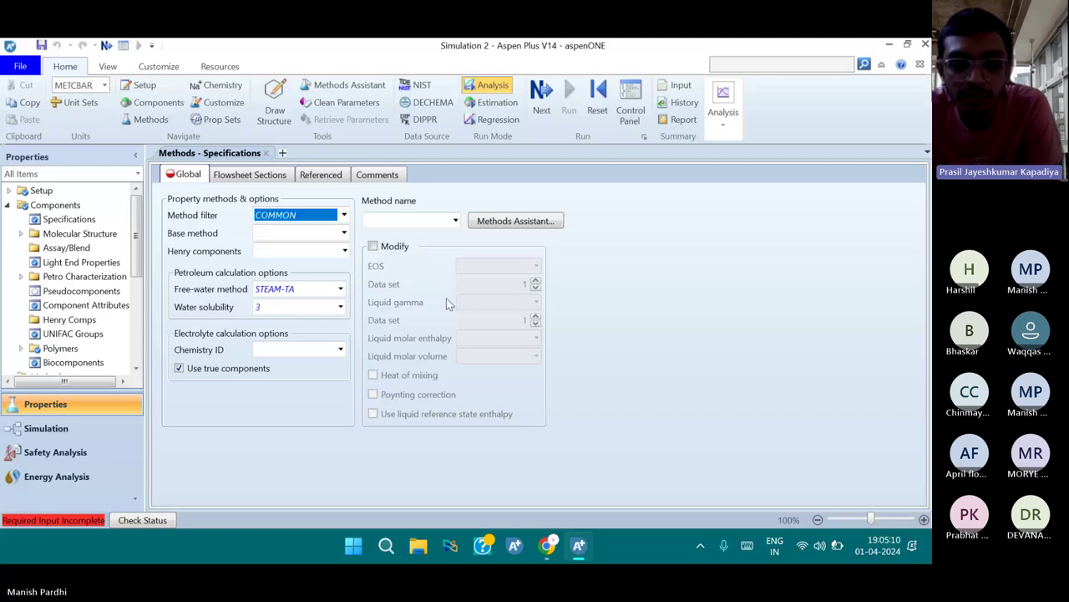
click(806, 543)
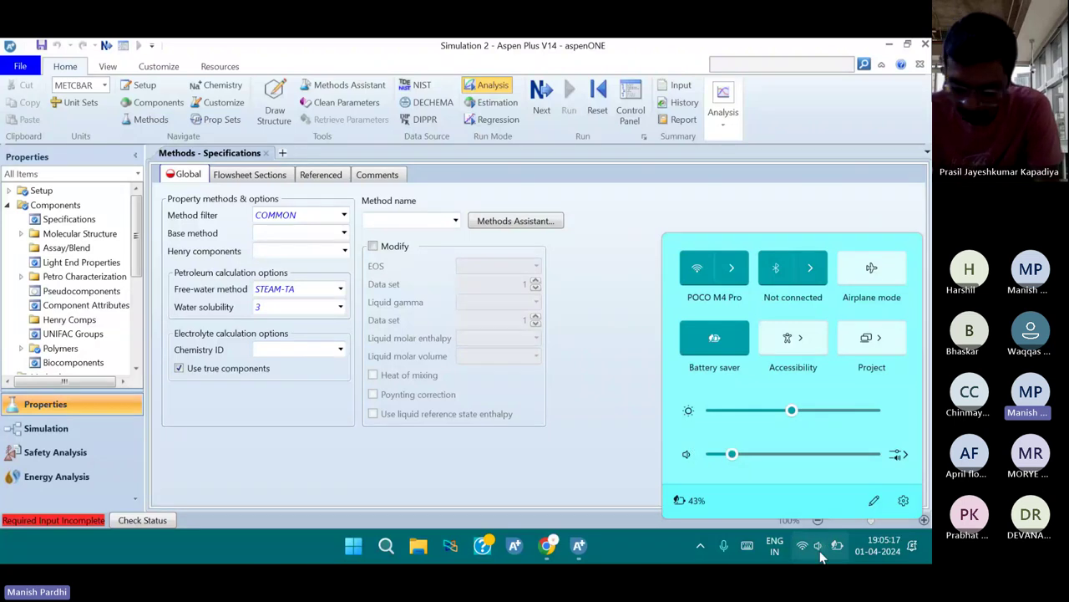
click(402, 216)
click(400, 223)
text(NRTL)
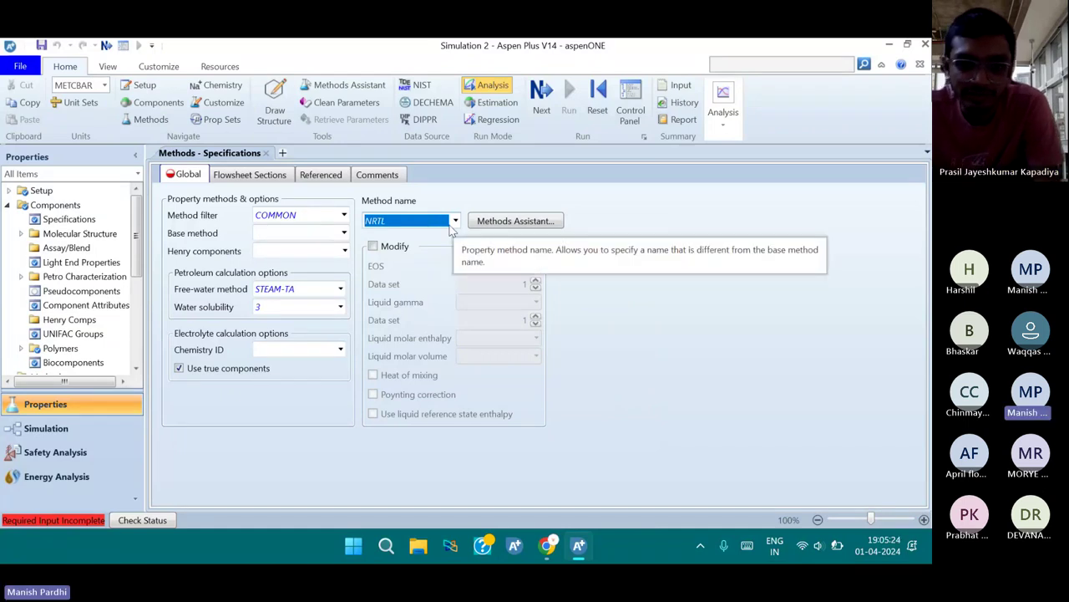
key(Down)
key(Down)
key(Down)
key(Down)
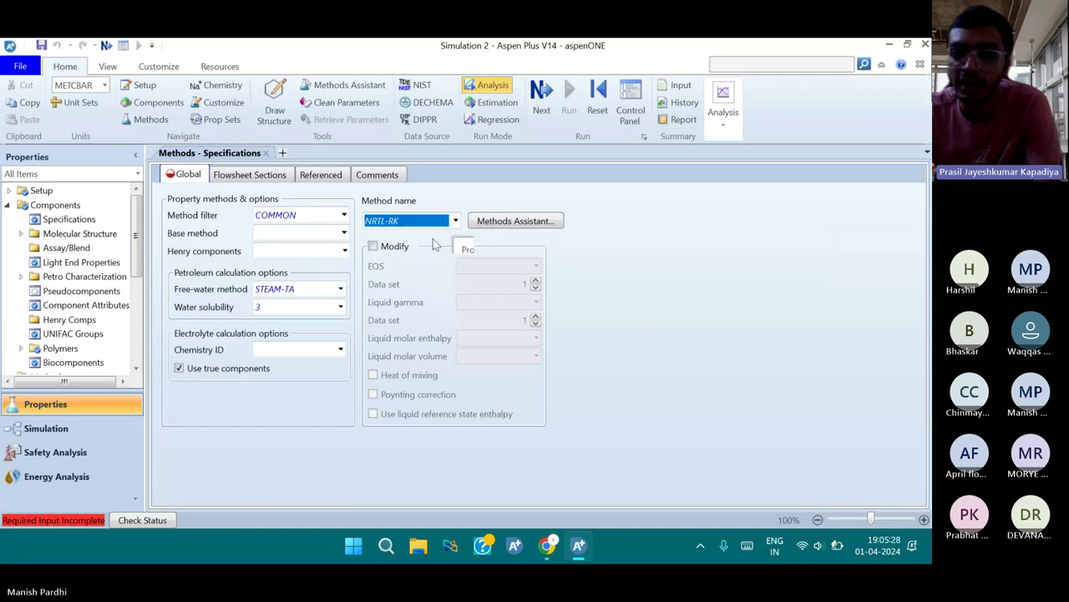
click(433, 238)
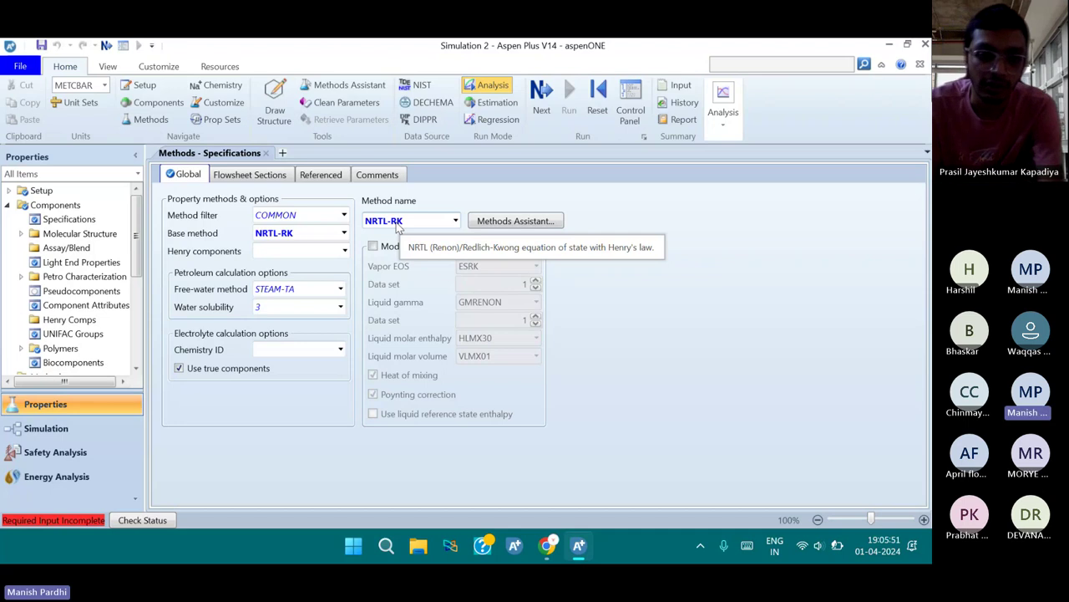
key(XF86AudioLowerVolume)
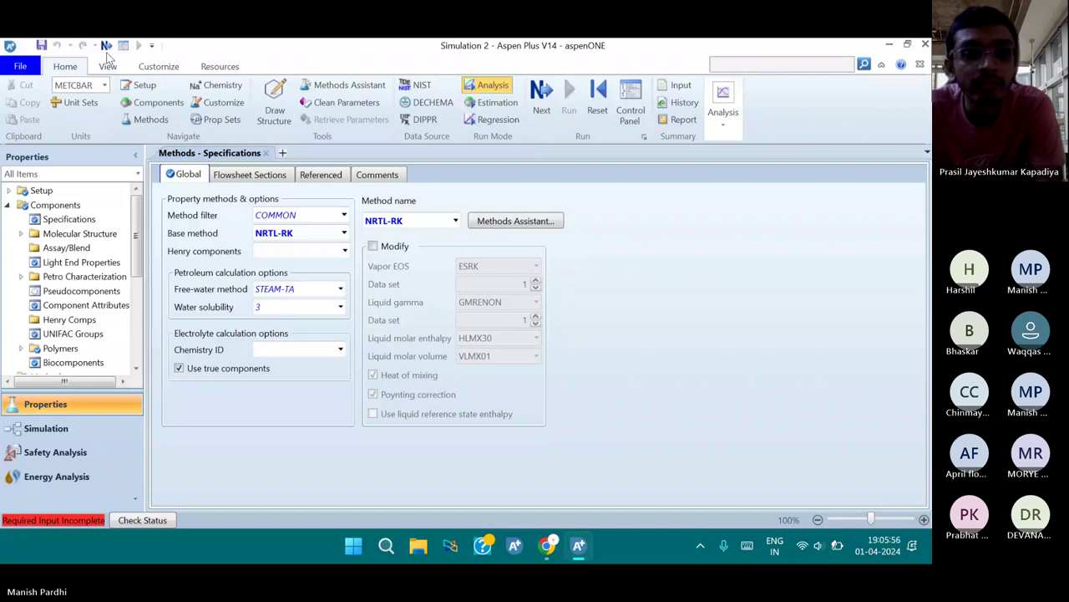
Estimate missing NRTL-1 binary parameters with UNIFAC, run, and review the WATER–VA, AA–WATER, AA–VA values
click(106, 46)
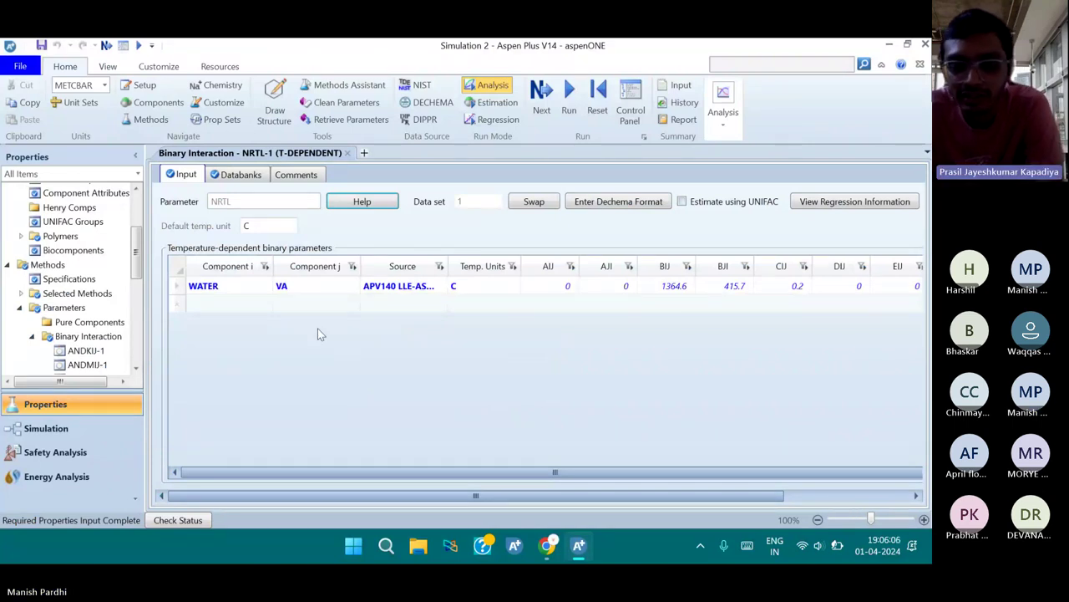
click(683, 201)
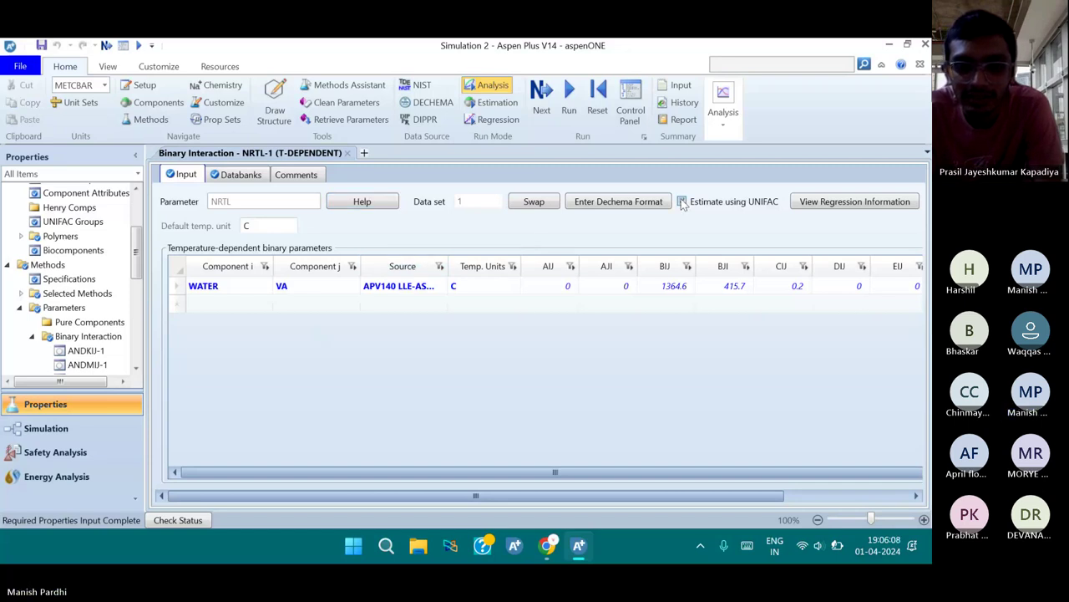
click(563, 101)
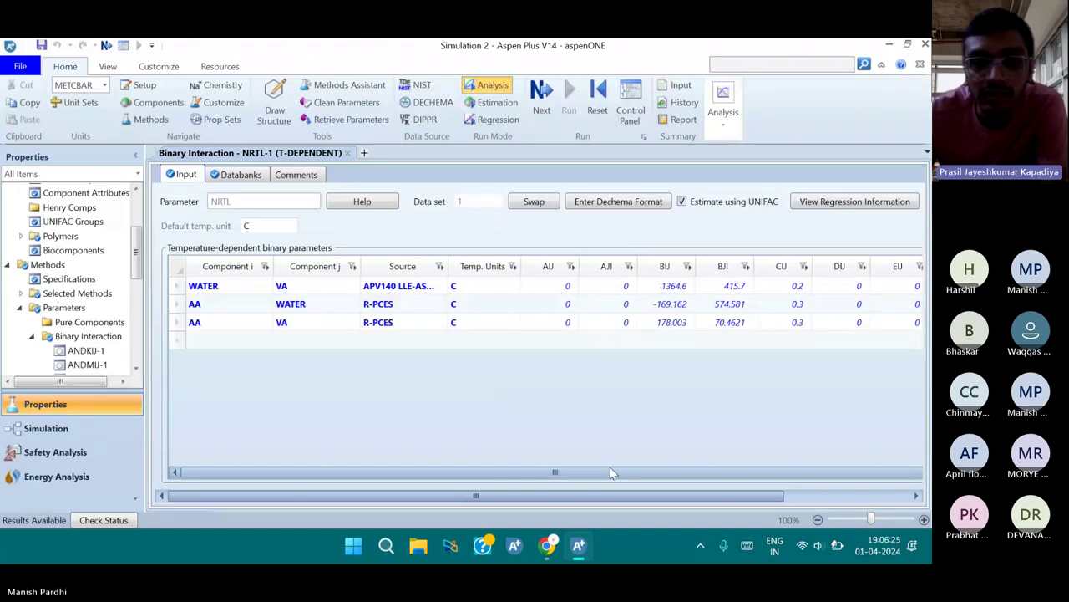
drag(610, 467, 693, 470)
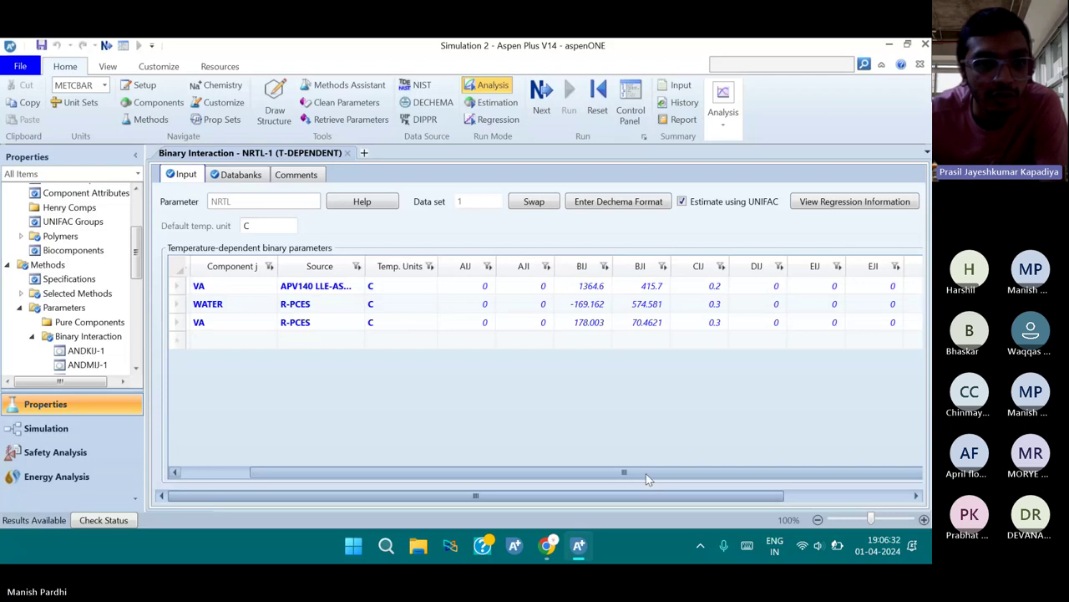
drag(646, 473, 478, 470)
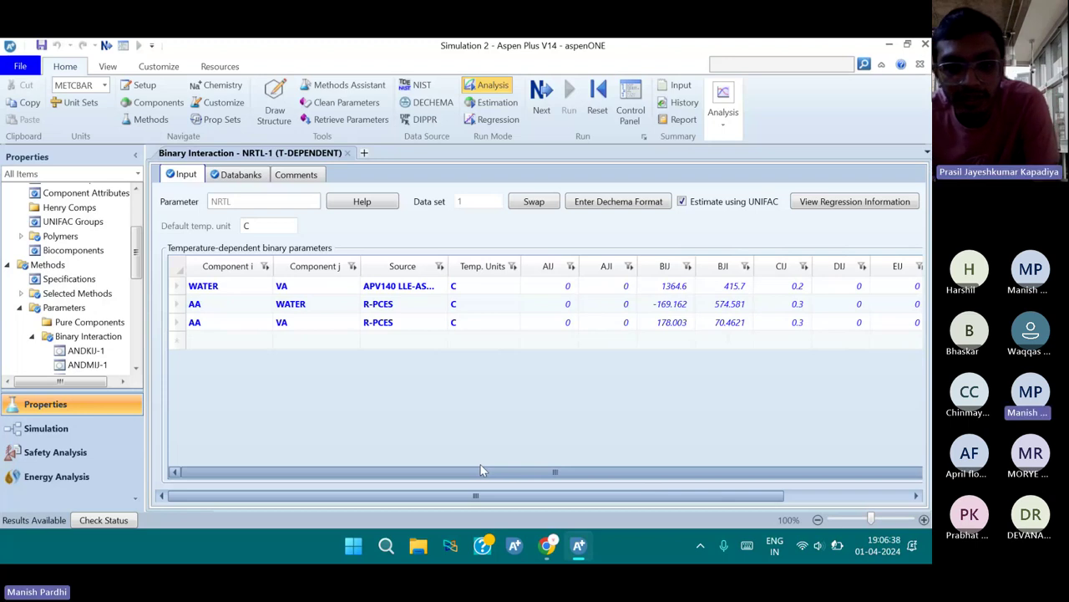
scroll(740, 448, right, 3)
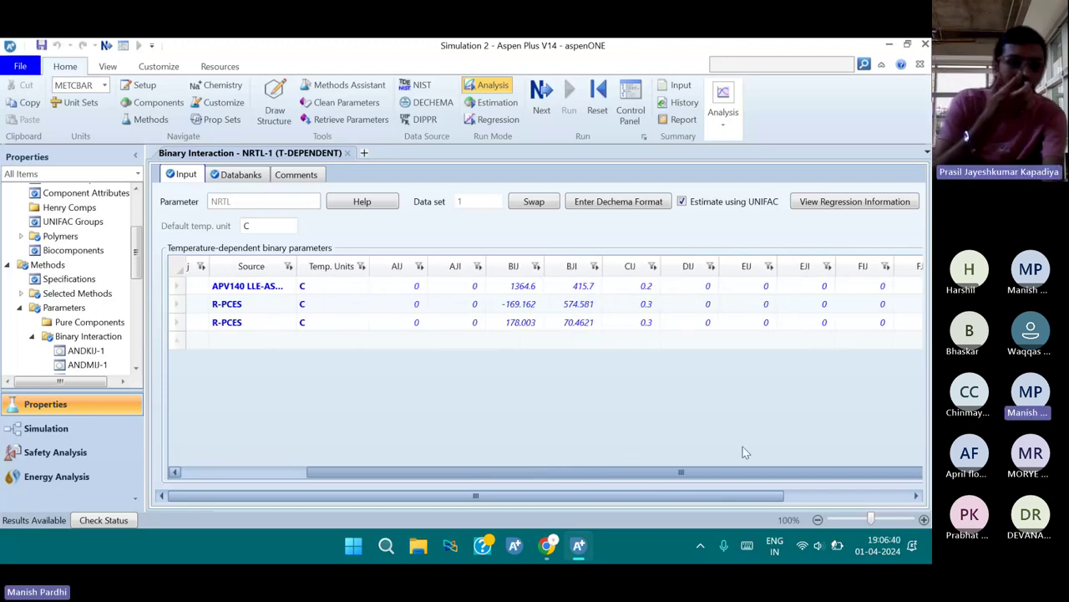
scroll(724, 456, left, 3)
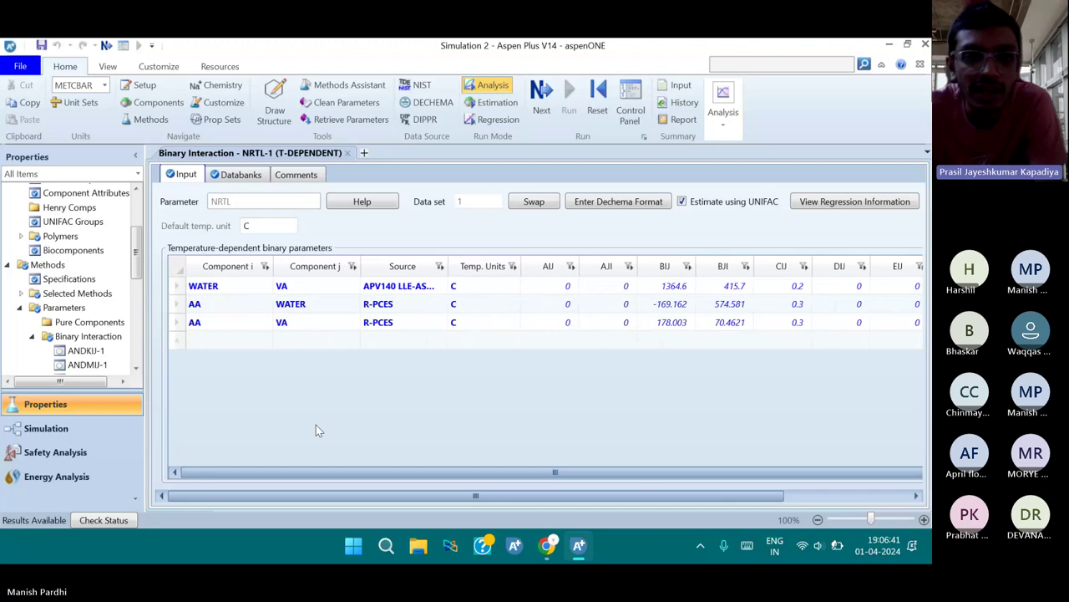
Place a RadFrac column B1 left of the flowsheet centre
click(109, 431)
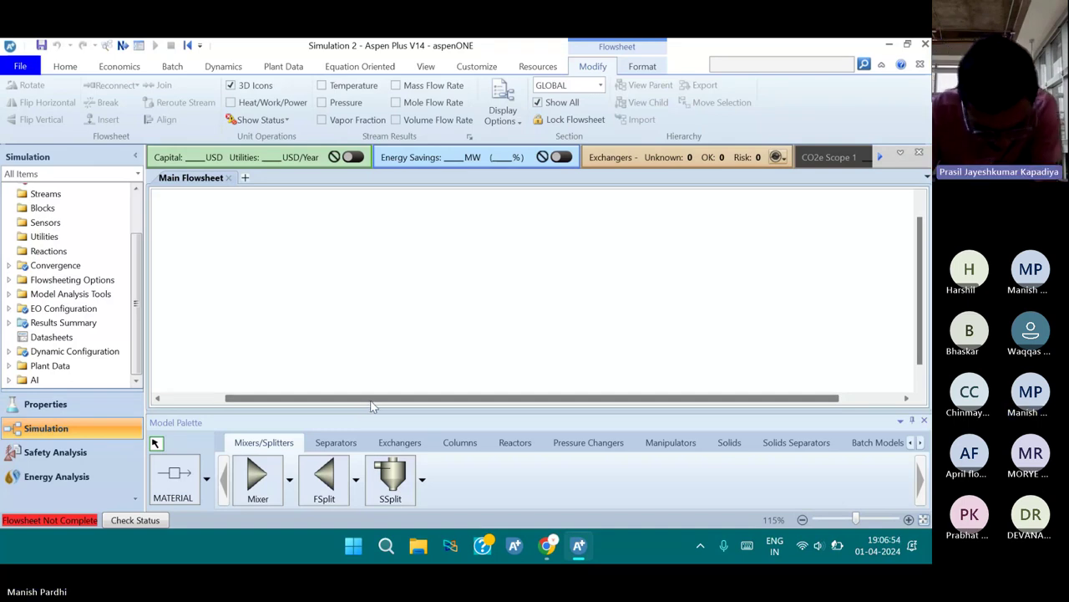
click(470, 449)
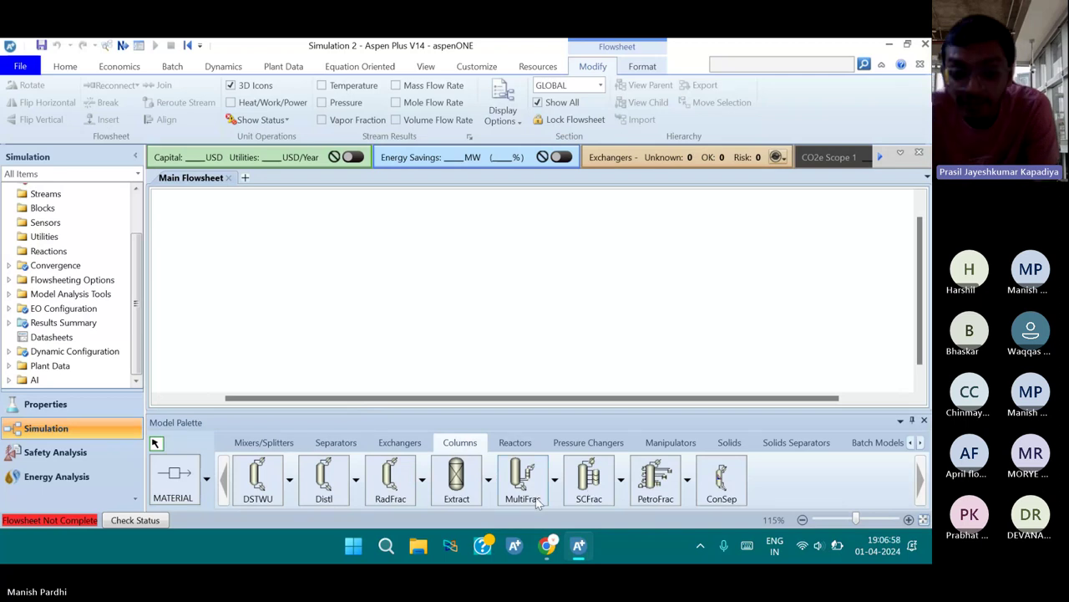
click(390, 484)
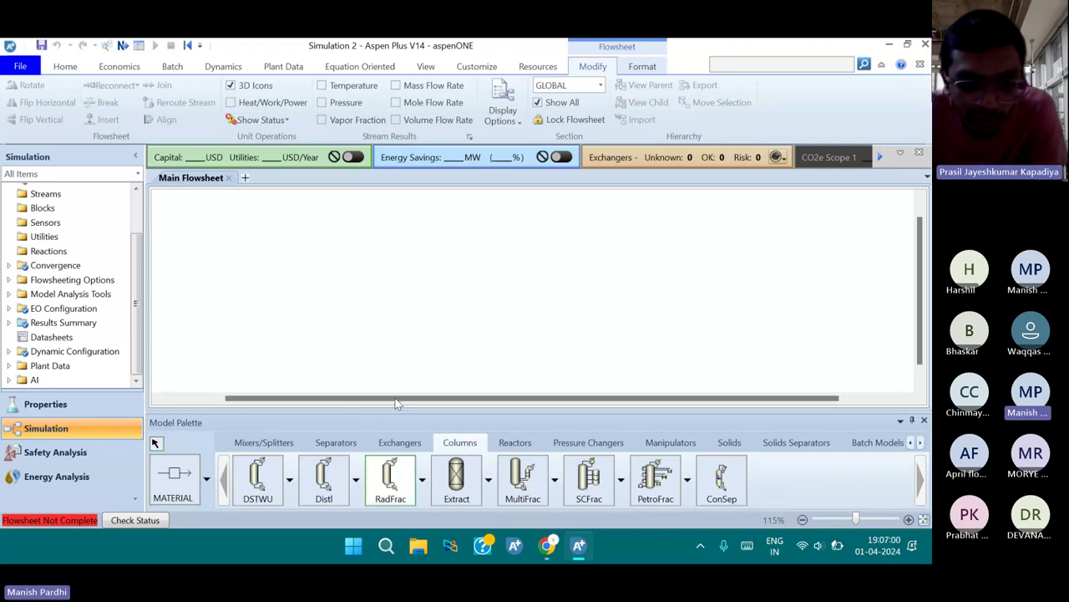
click(348, 280)
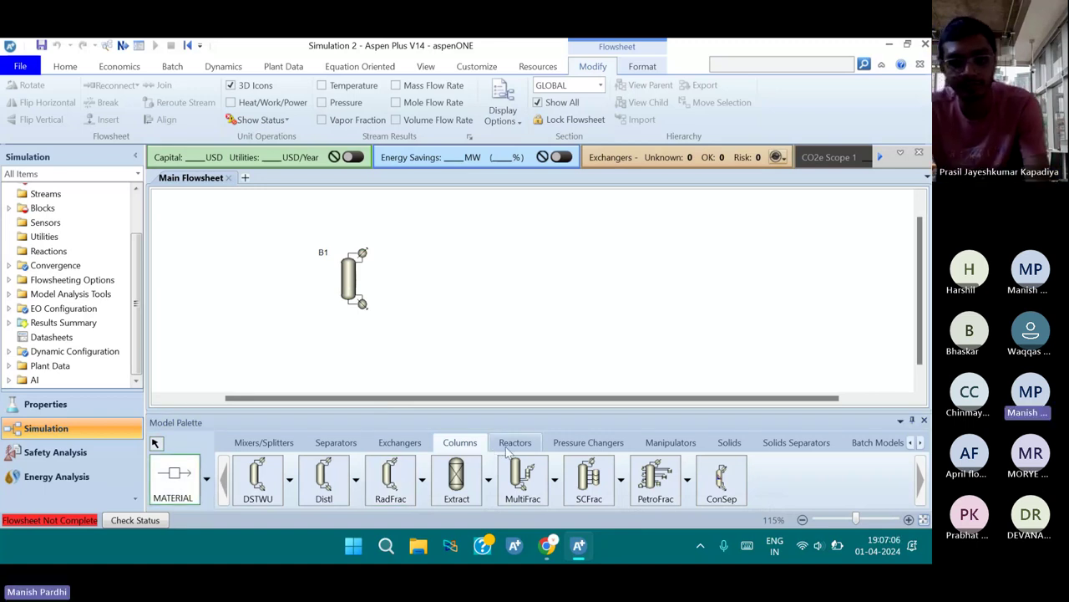
Place a Decanter B2 from the Separators models to the right of the column
click(505, 444)
click(464, 443)
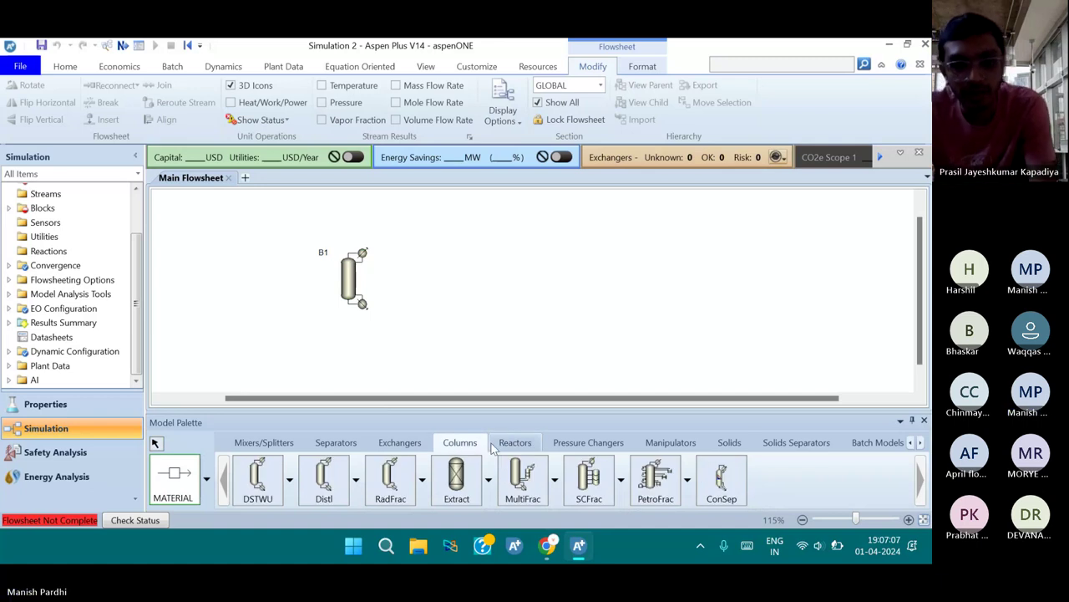
click(336, 442)
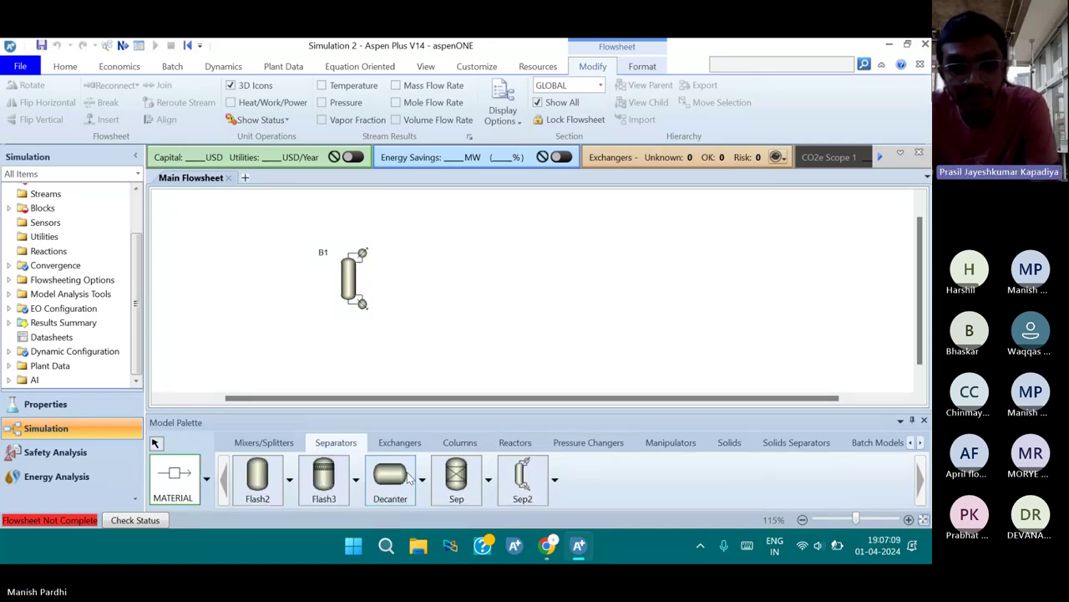
click(408, 476)
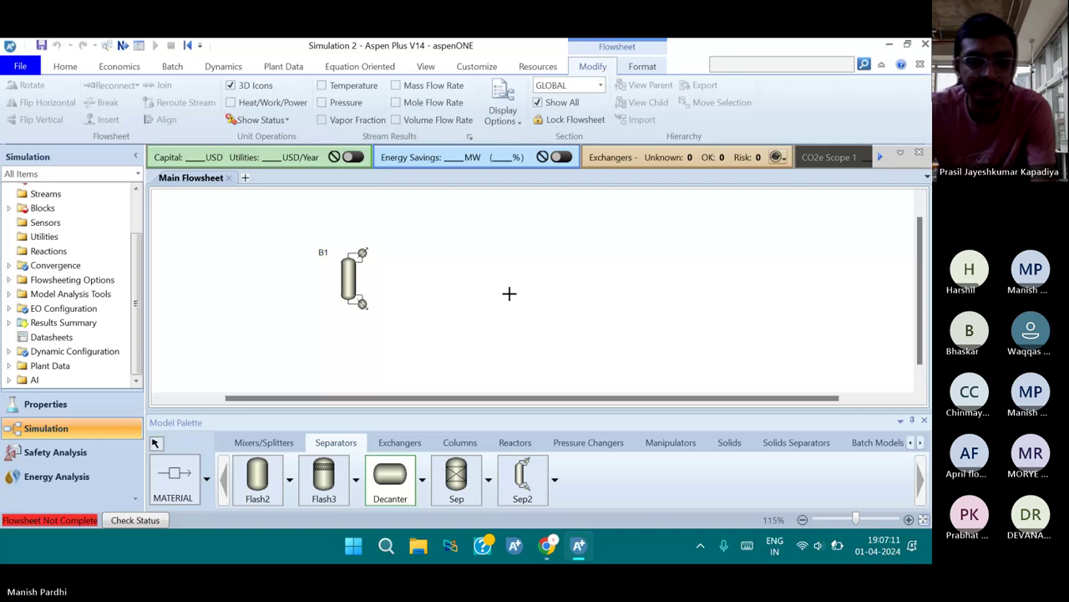
click(496, 259)
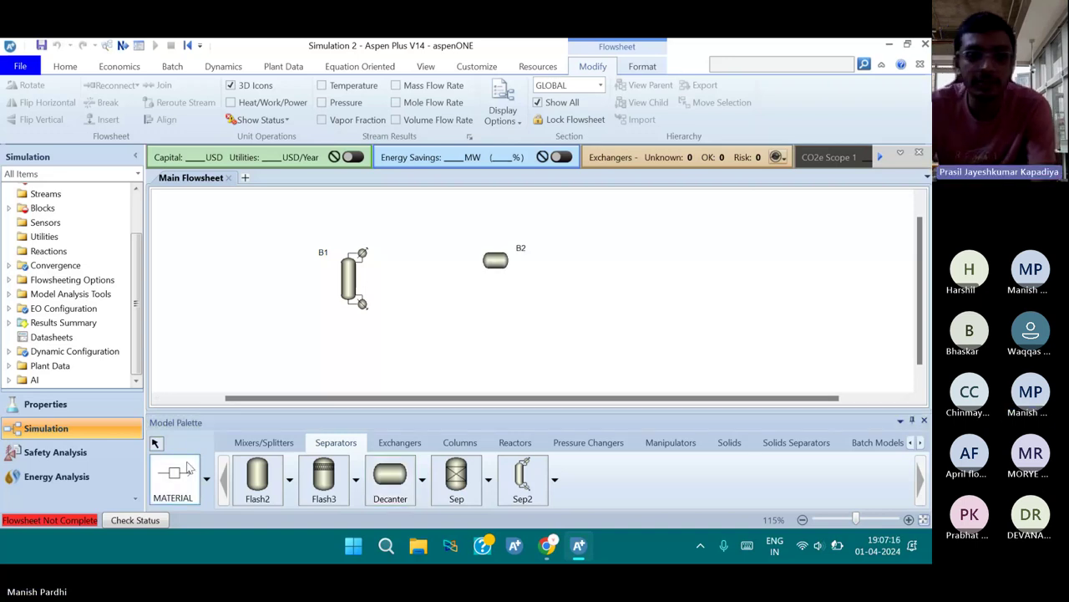
Draw feed streams S1 and S2 into column B1's feed port
click(174, 480)
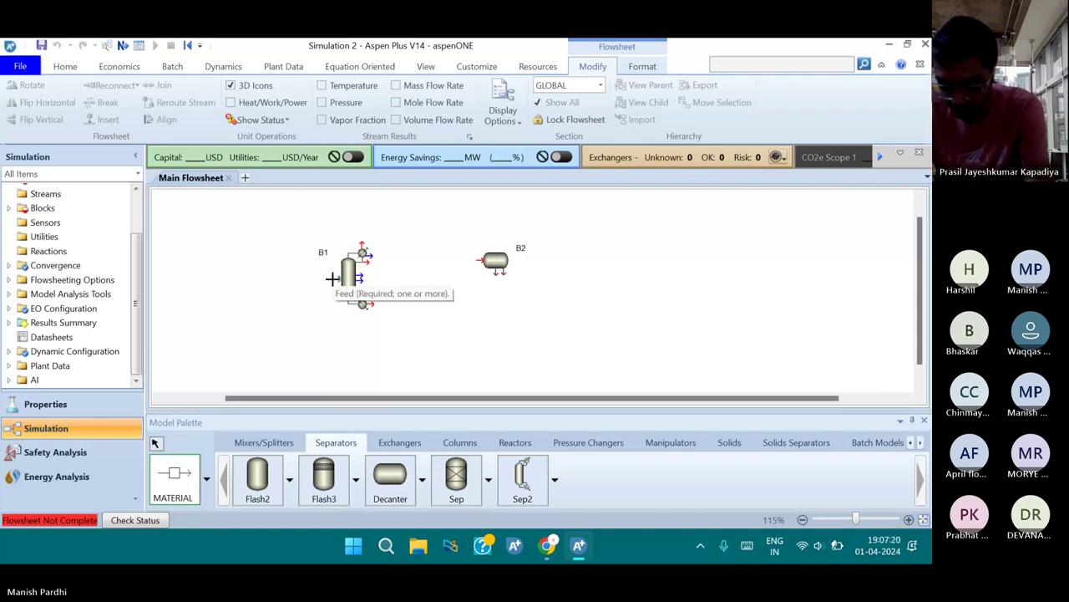
click(332, 278)
click(263, 270)
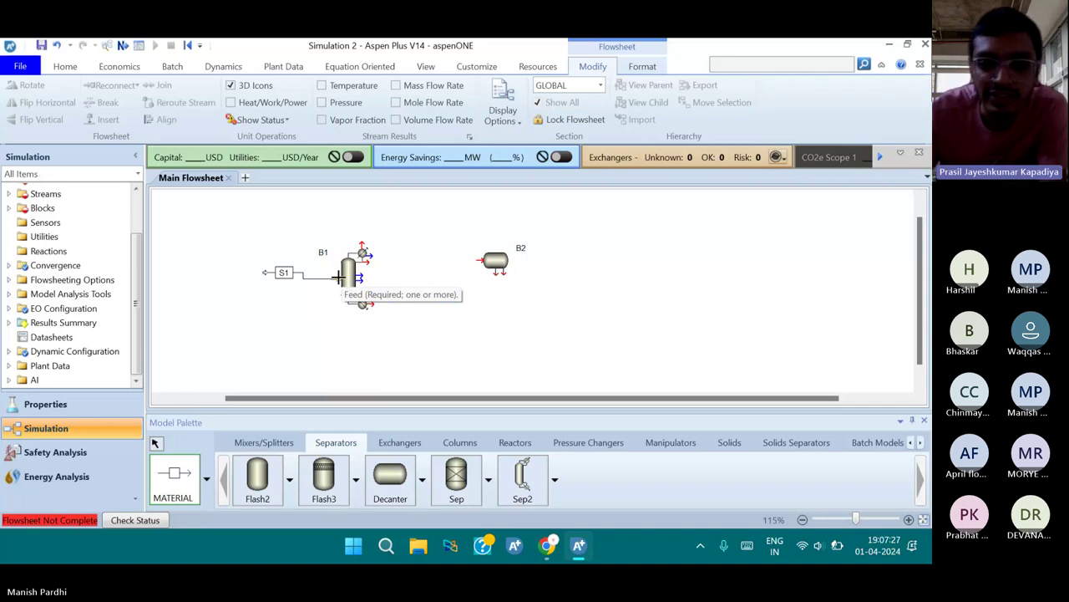
click(339, 276)
click(275, 304)
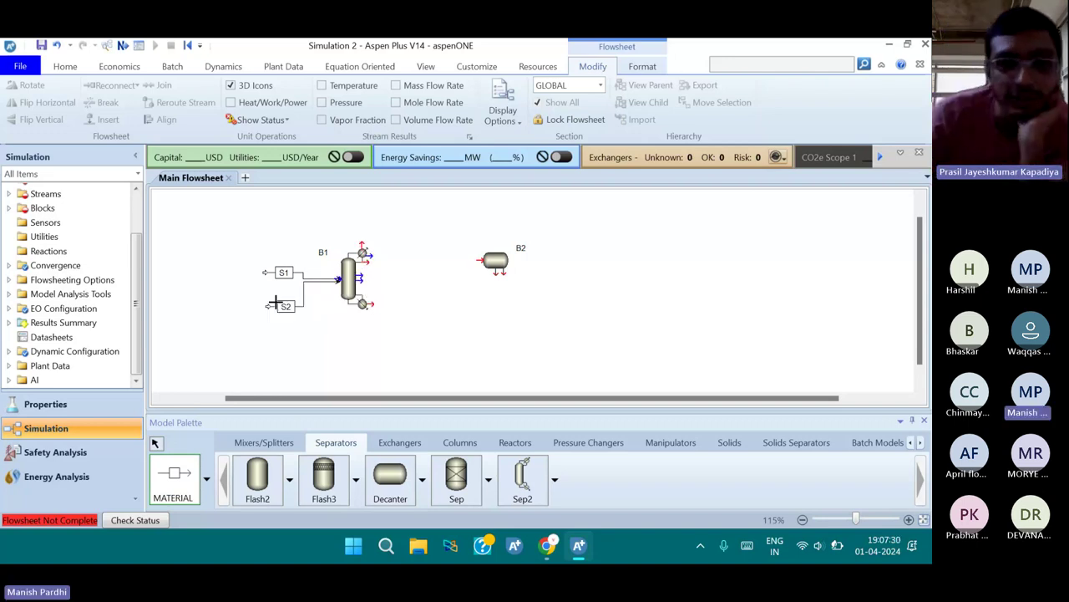
key(Escape)
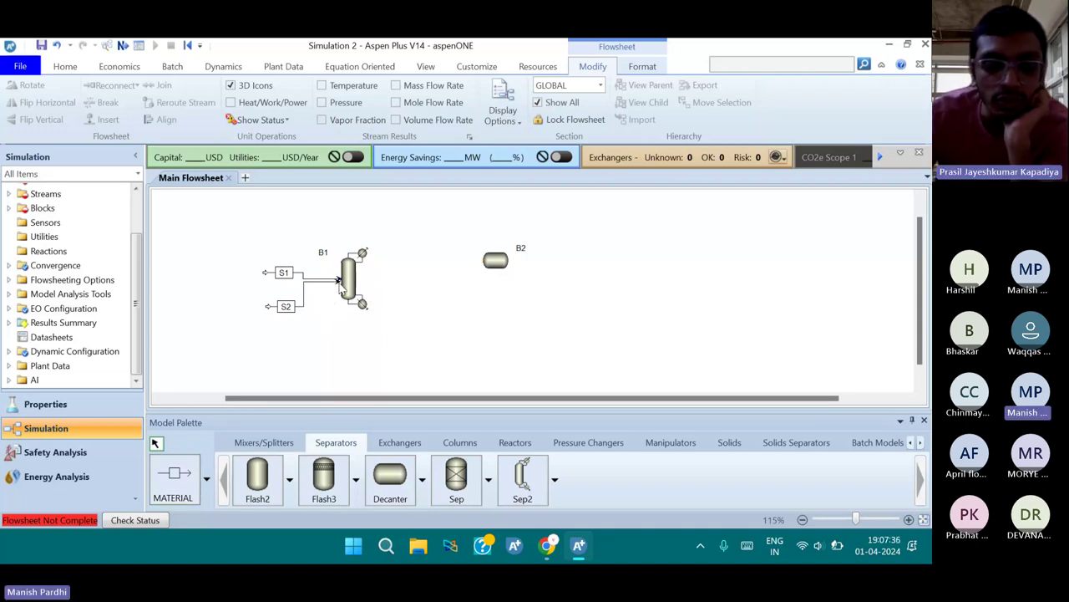
scroll(418, 321, down, 3)
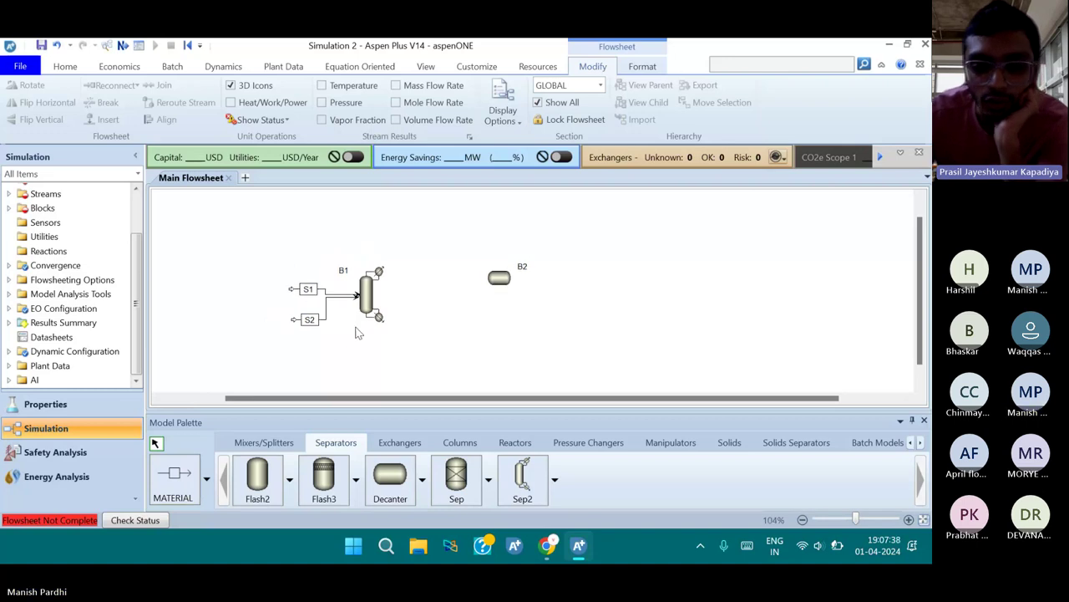
scroll(346, 315, up, 1)
scroll(349, 318, down, 1)
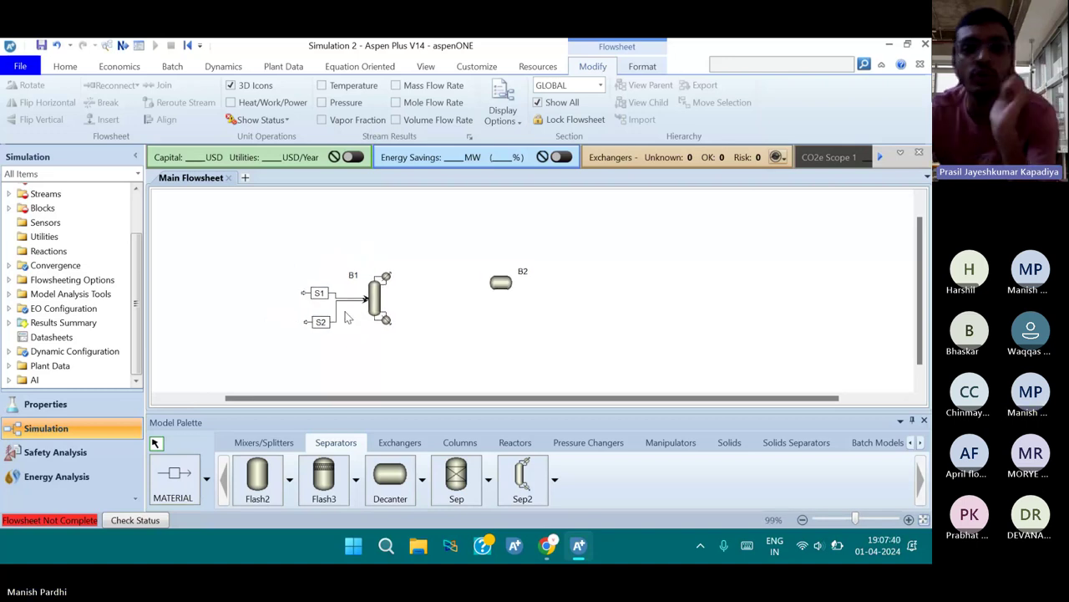
scroll(349, 318, down, 1)
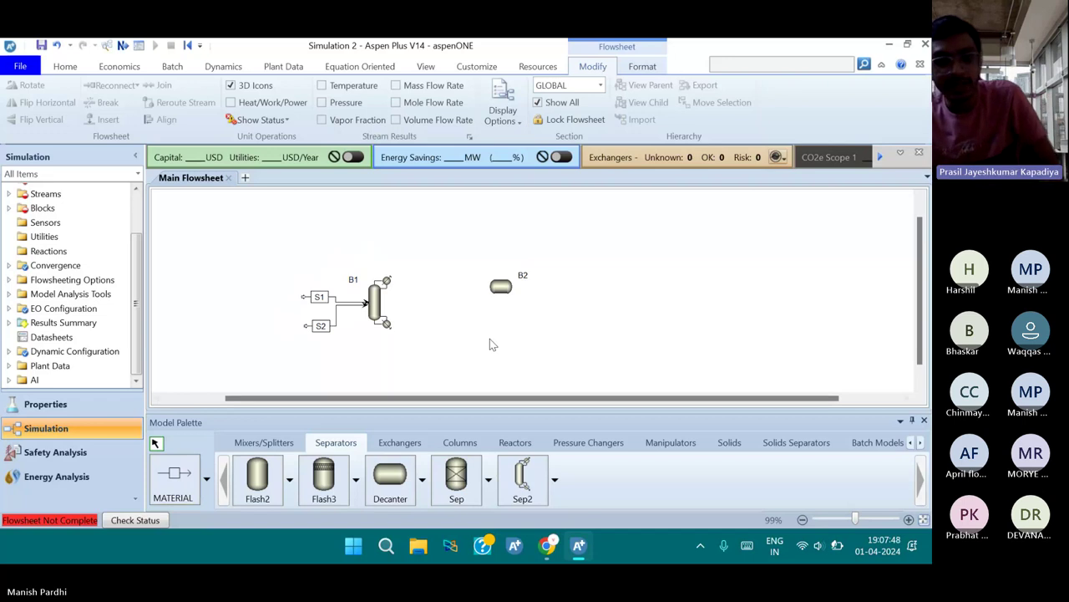
scroll(490, 339, up, 3)
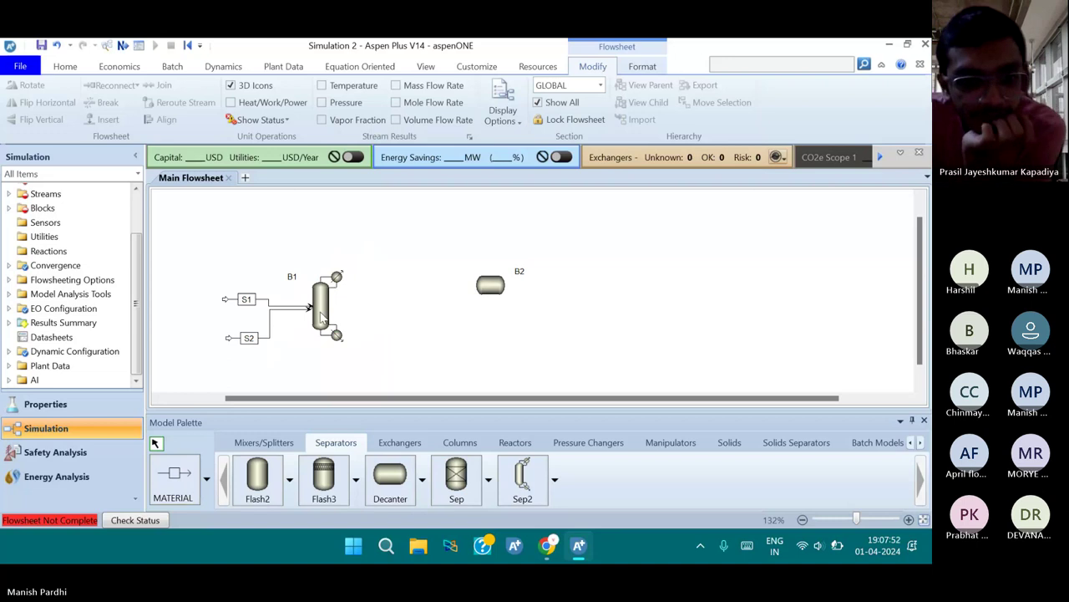
Connect B1's distillate S3 to decanter B2 and draw bottoms product stream S4
click(167, 486)
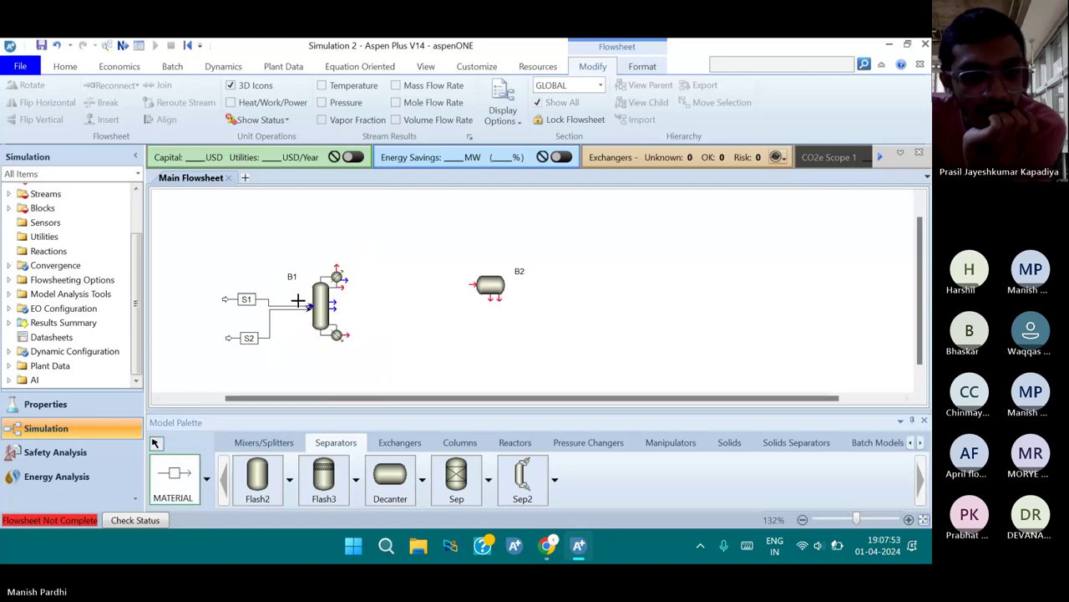
click(340, 286)
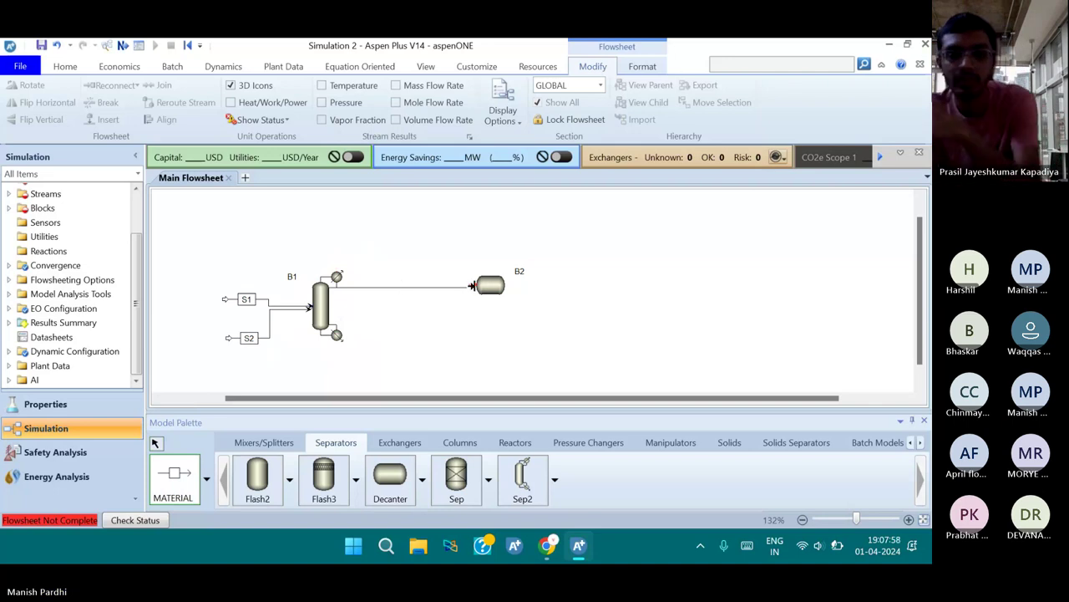
click(466, 285)
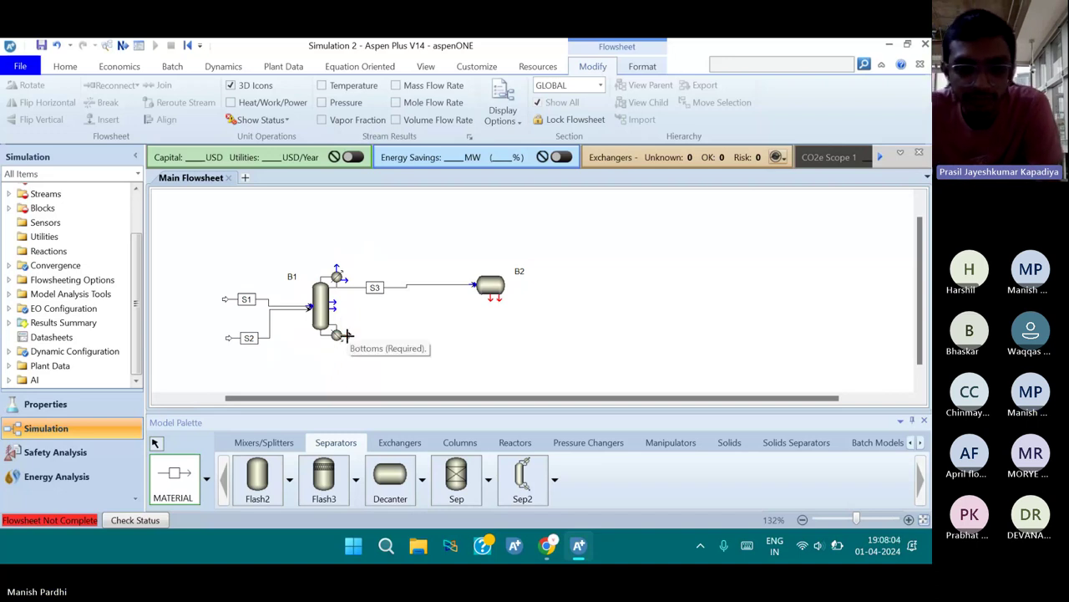
click(337, 335)
click(426, 335)
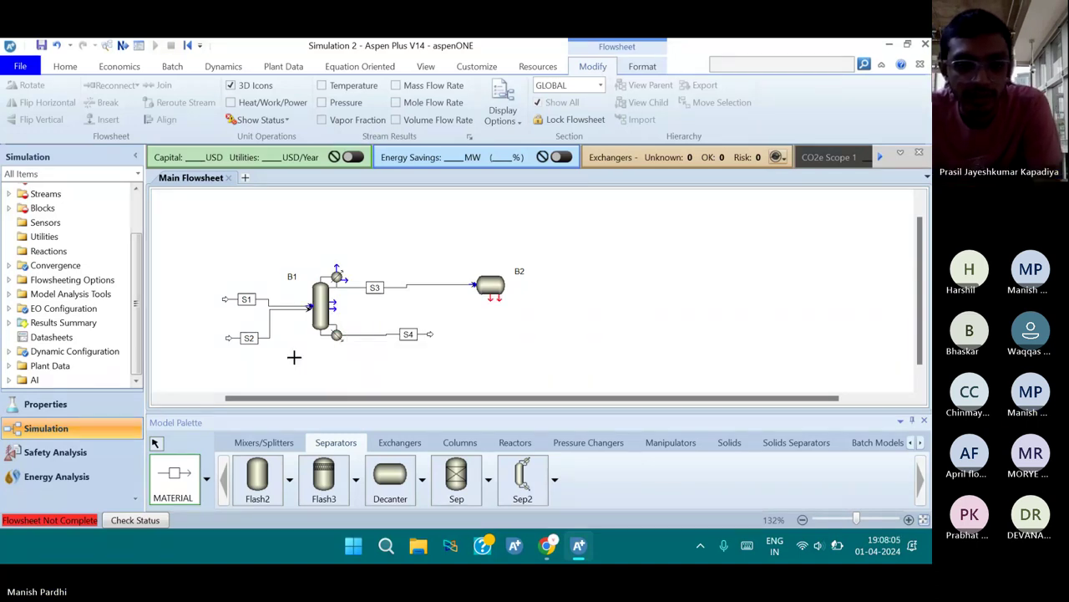
click(156, 443)
click(374, 287)
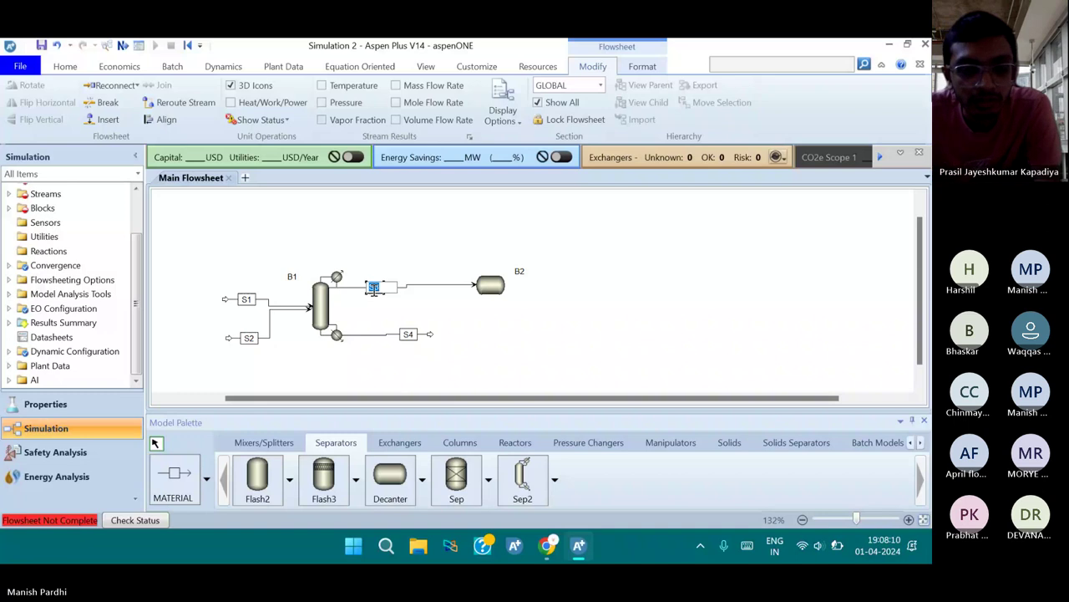
Rename the distillate stream DIST and the bottoms stream AA
text(DIST)
click(387, 313)
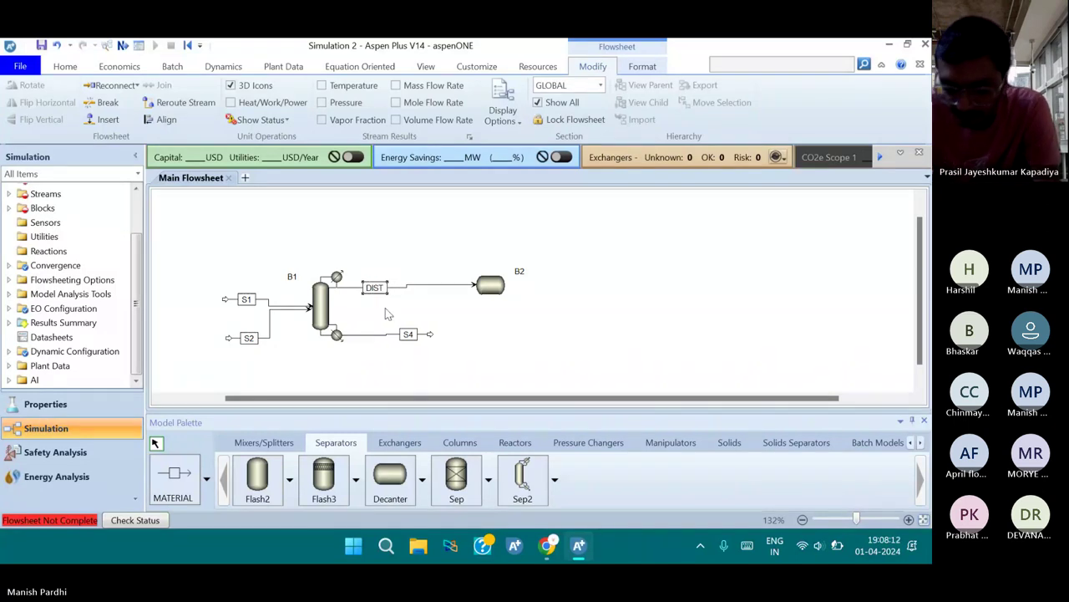
click(411, 341)
click(408, 334)
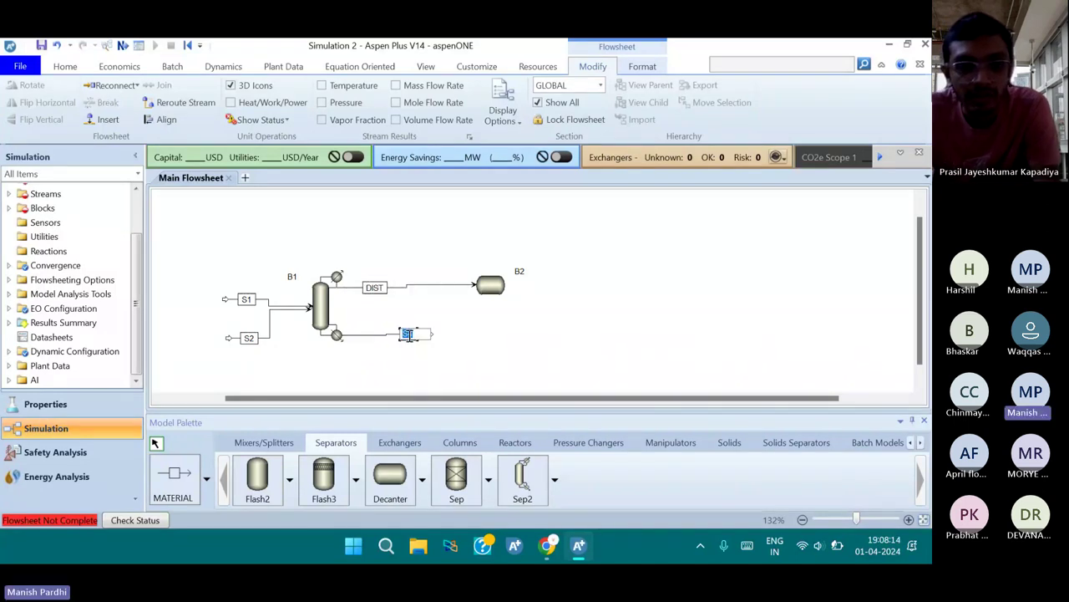
text(AA)
key(Return)
Draw the decanter's two liquid outlet streams S5 and S6
click(176, 481)
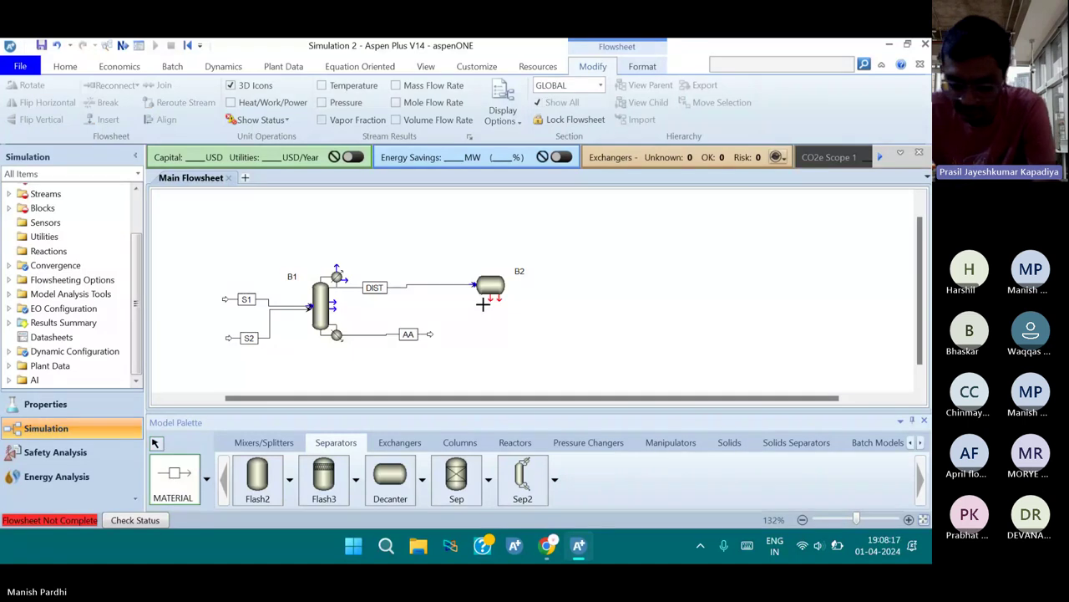
click(491, 298)
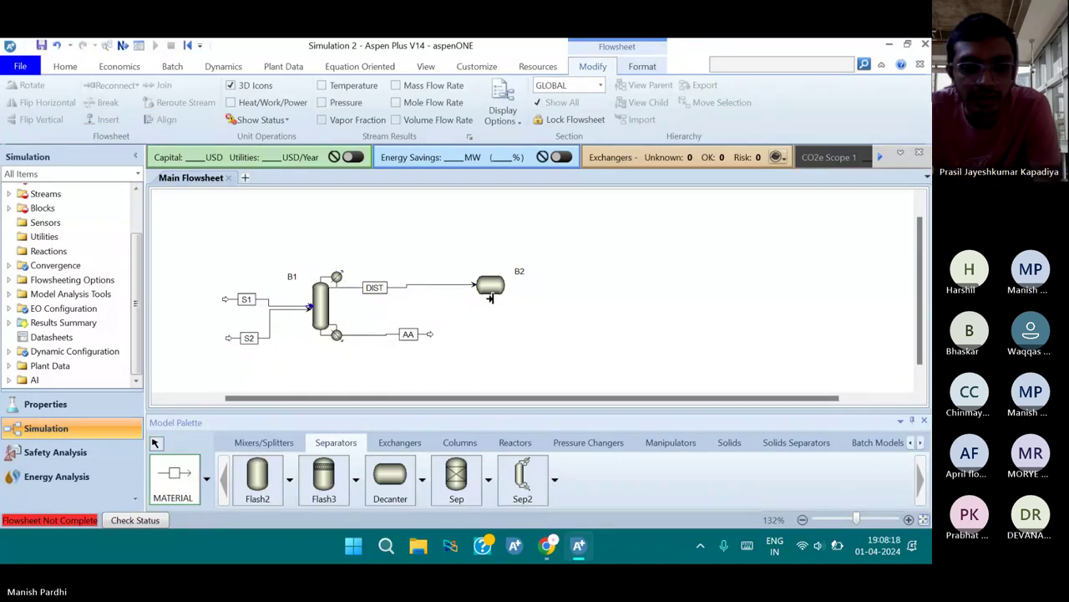
click(488, 331)
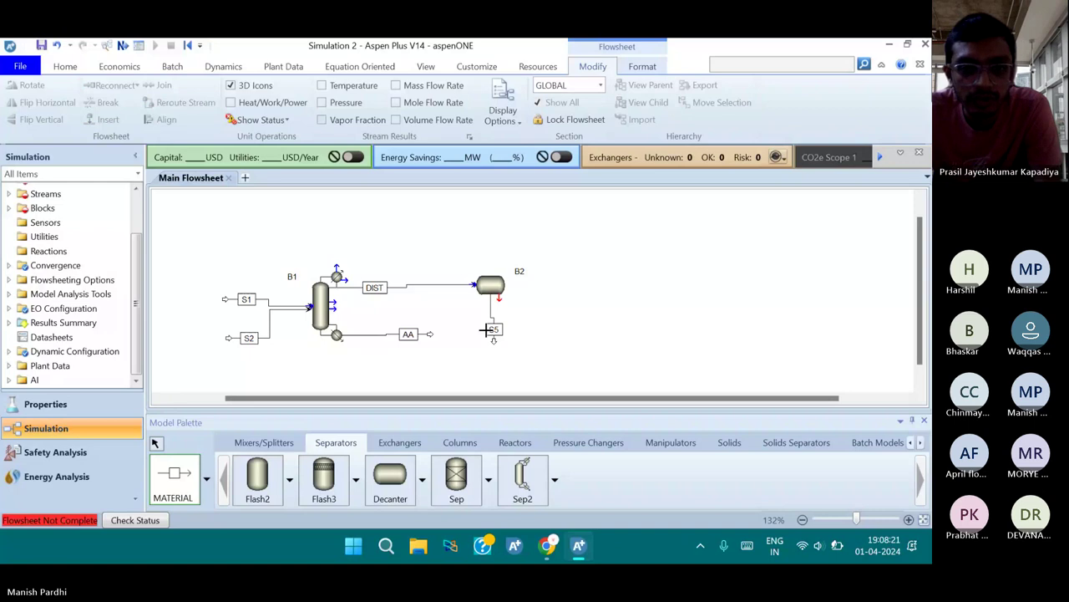
click(499, 297)
click(562, 315)
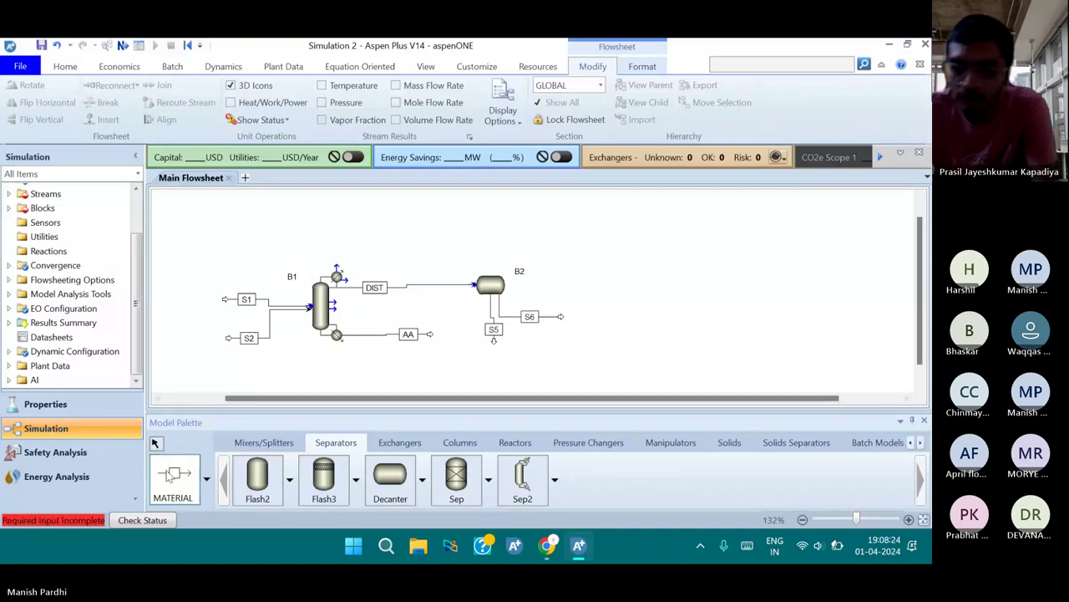
click(494, 331)
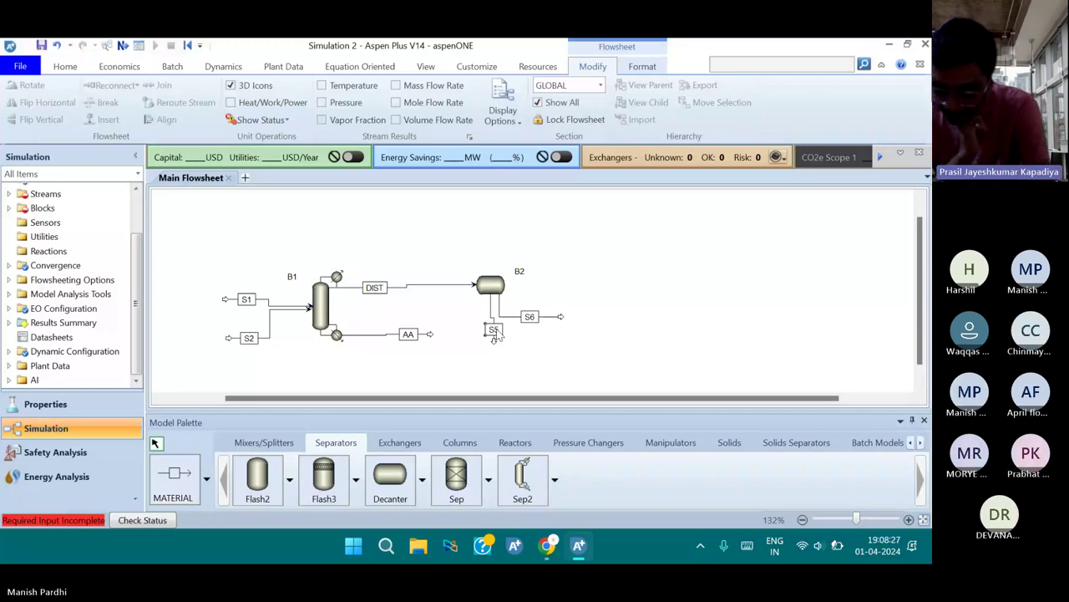
Rename decanter outlets S5 to W-RICH and S6 to VA-RICH
click(494, 331)
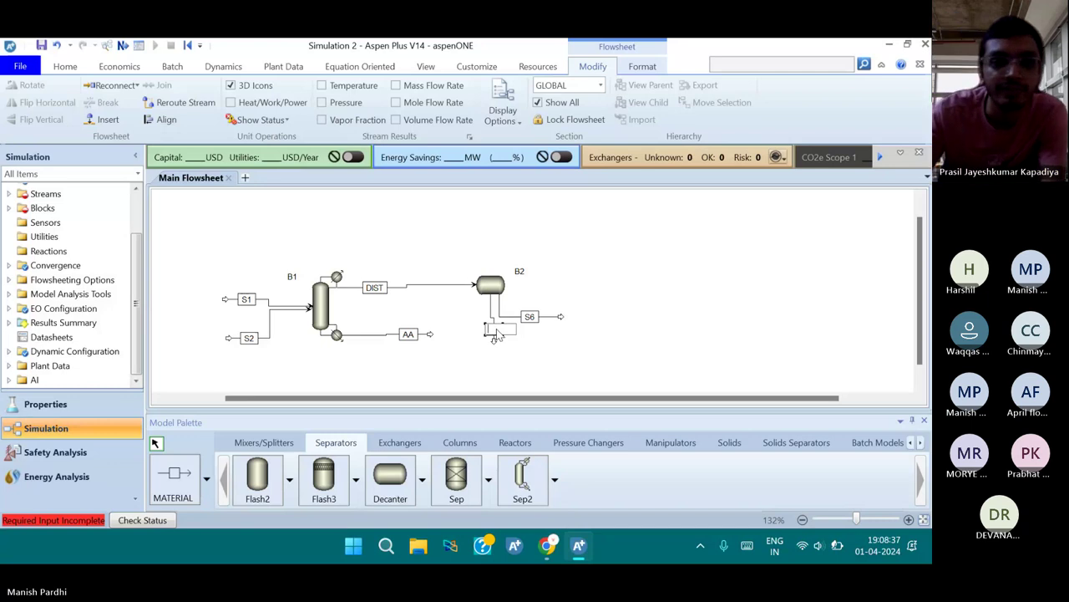
text(WRI)
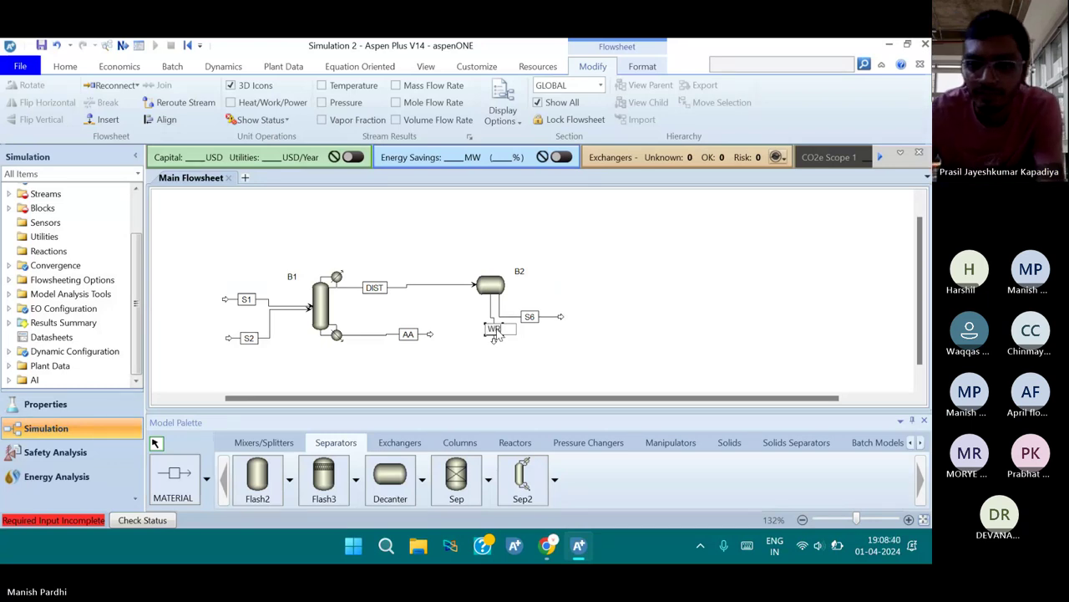
text(C)
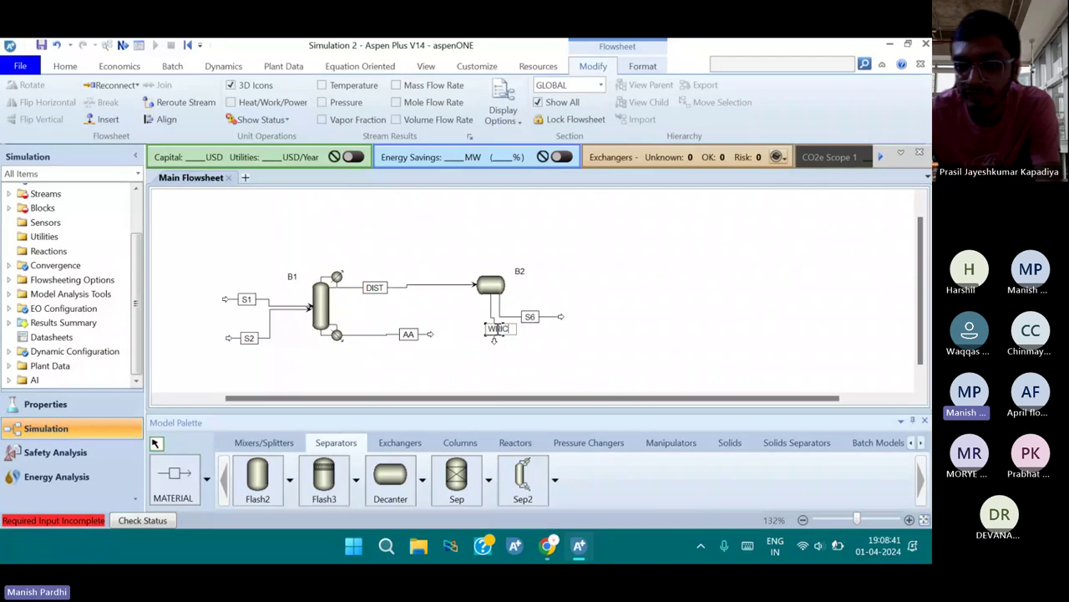
text(H)
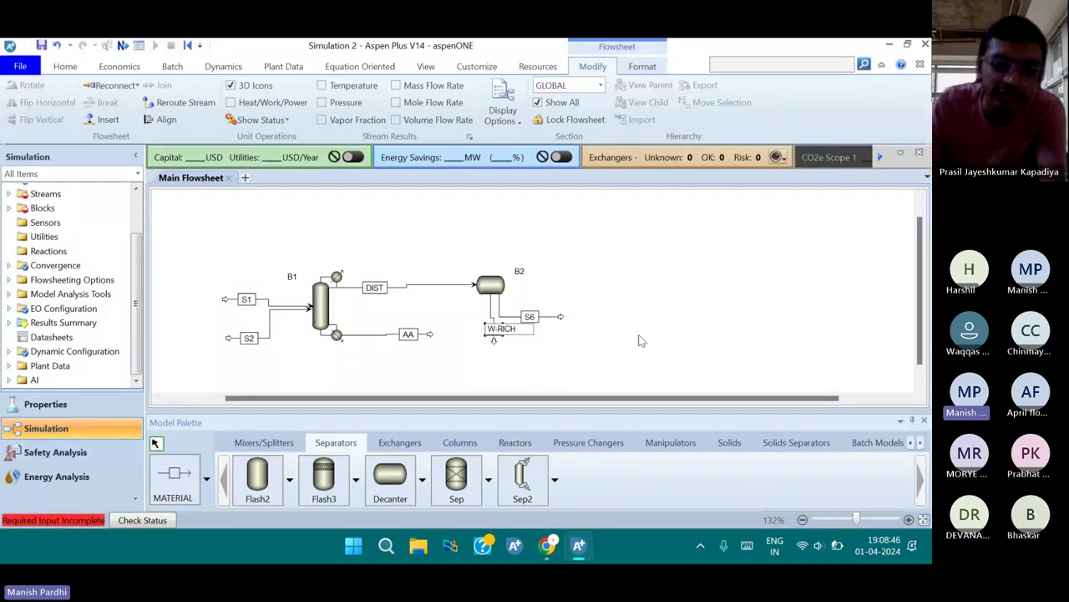
click(535, 330)
click(534, 328)
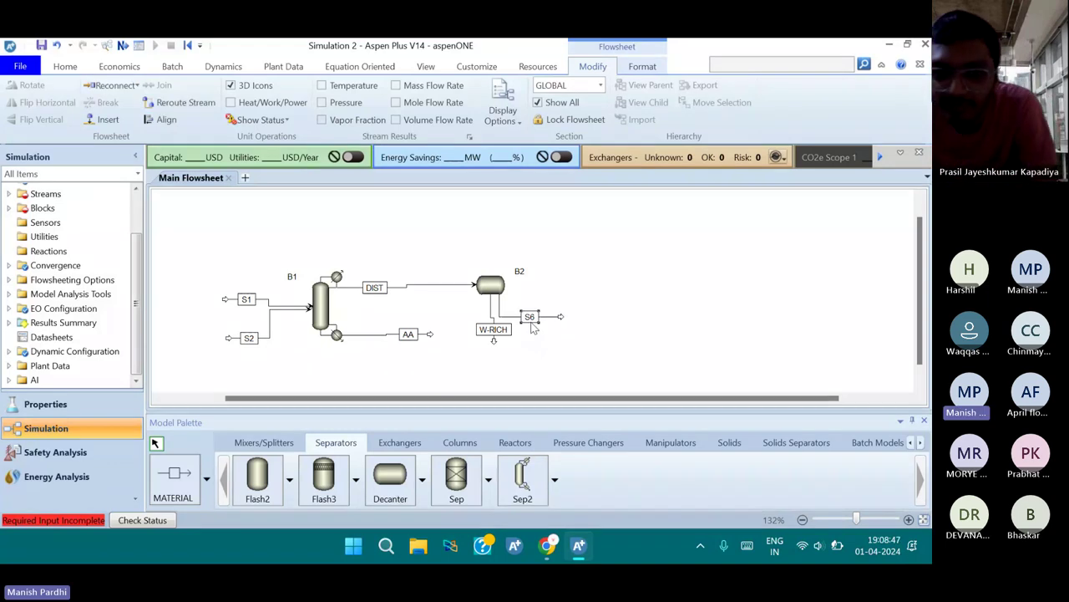
key(ctrl+m)
text(VA-RICH)
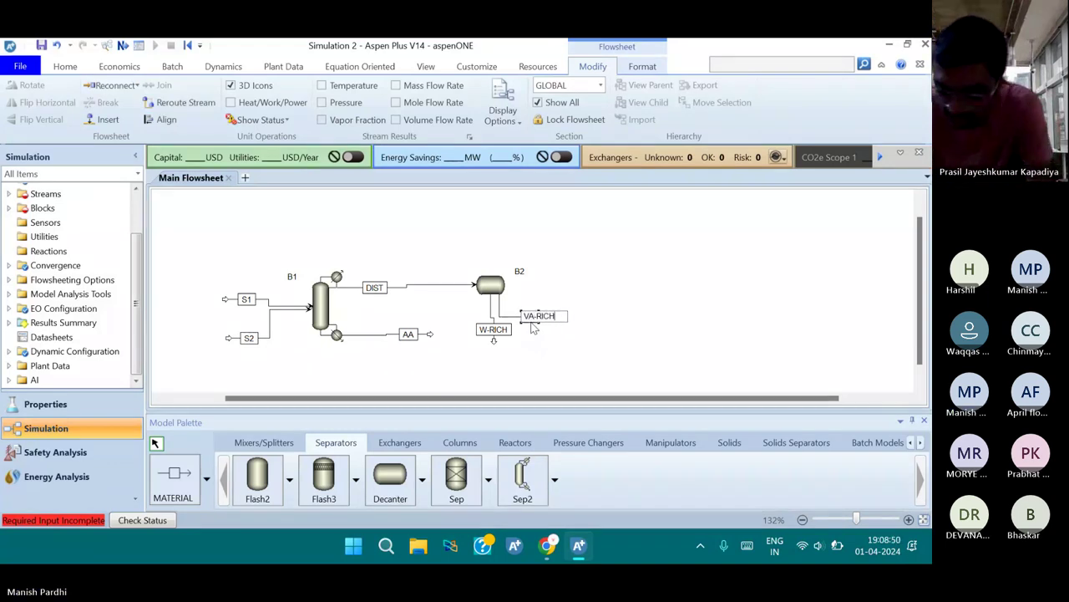
key(Return)
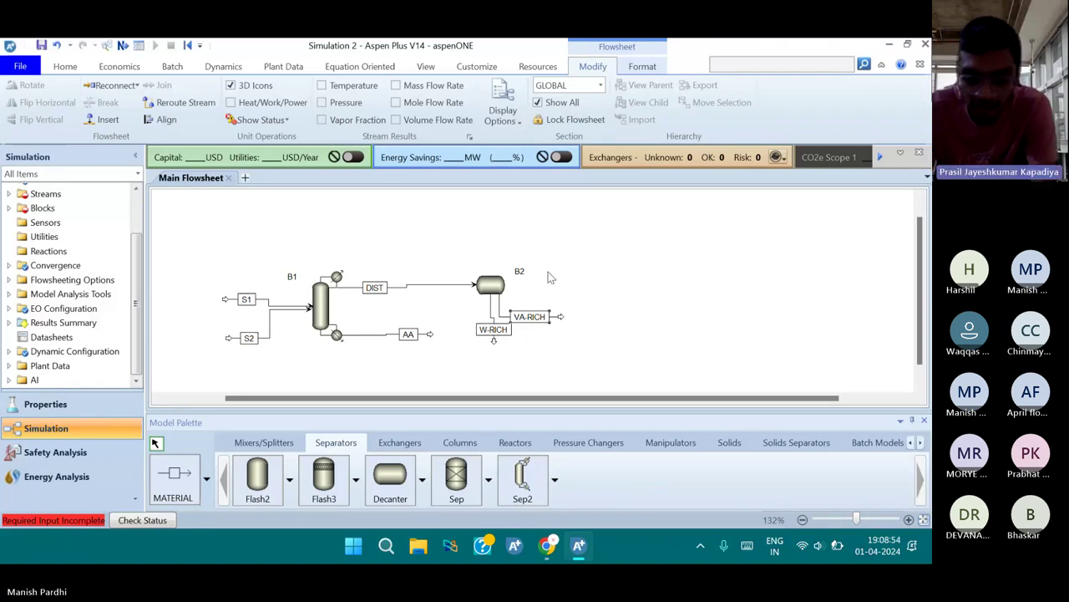
Rename block B2 to DECANTER and column B1 to RADFRAC
click(519, 272)
key(ctrl+m)
text(DECA)
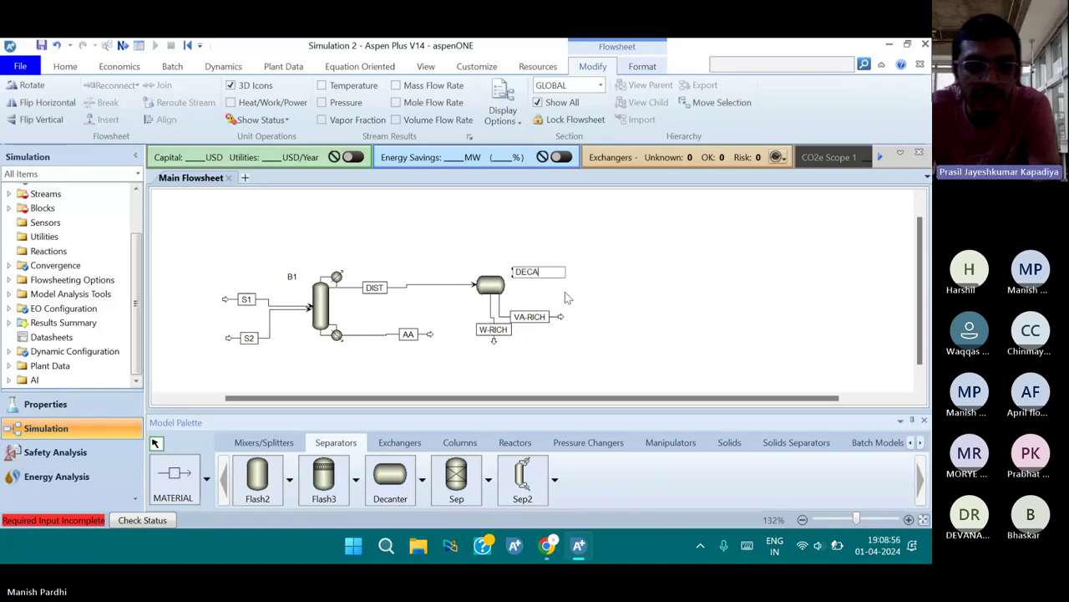
text(NTER)
key(Return)
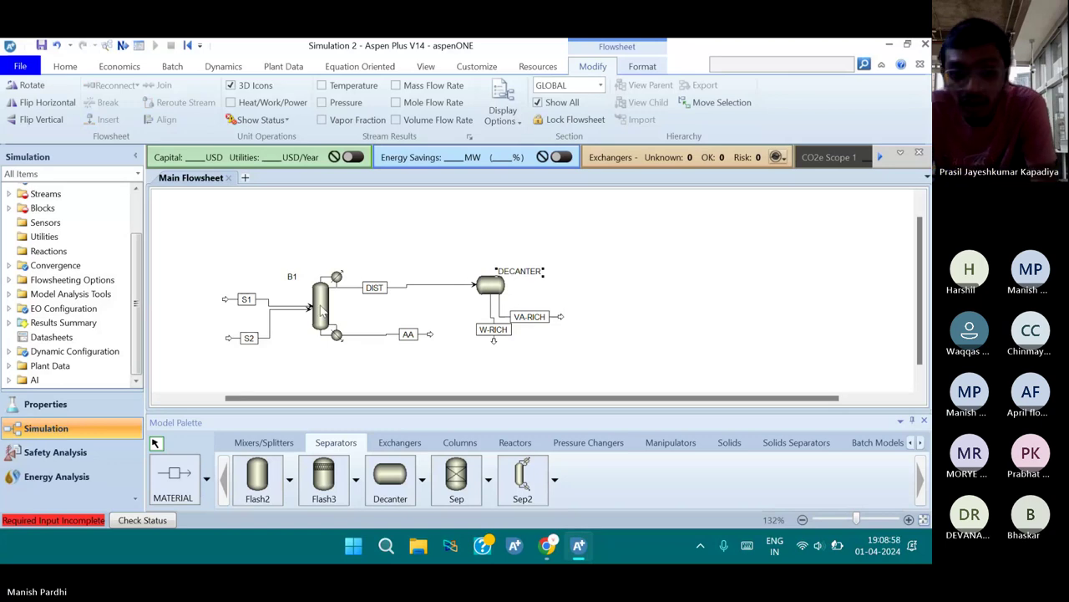
click(320, 309)
key(ctrl+m)
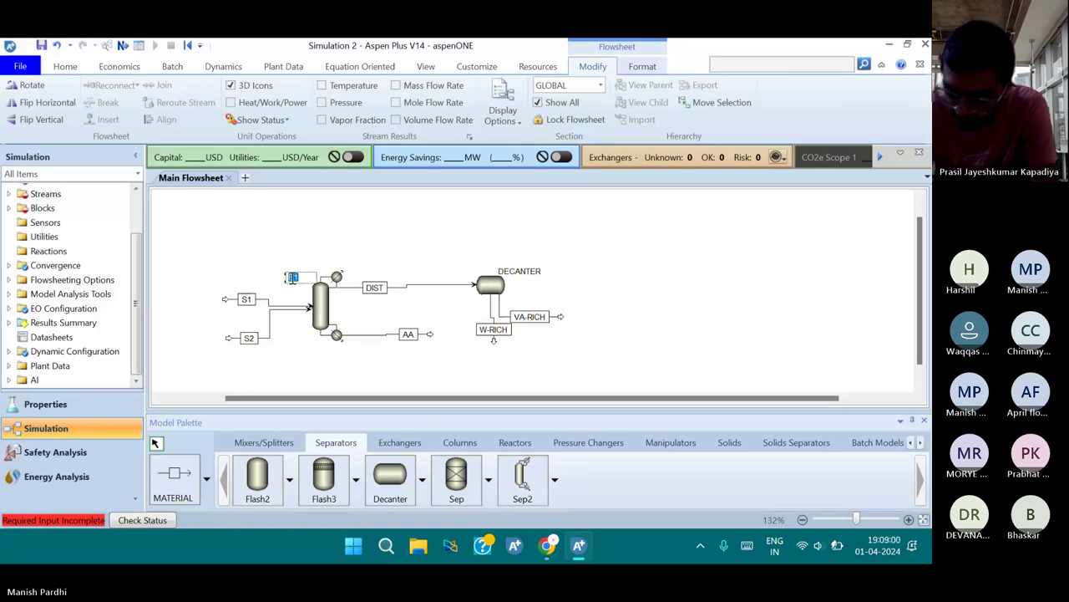
text(RAD)
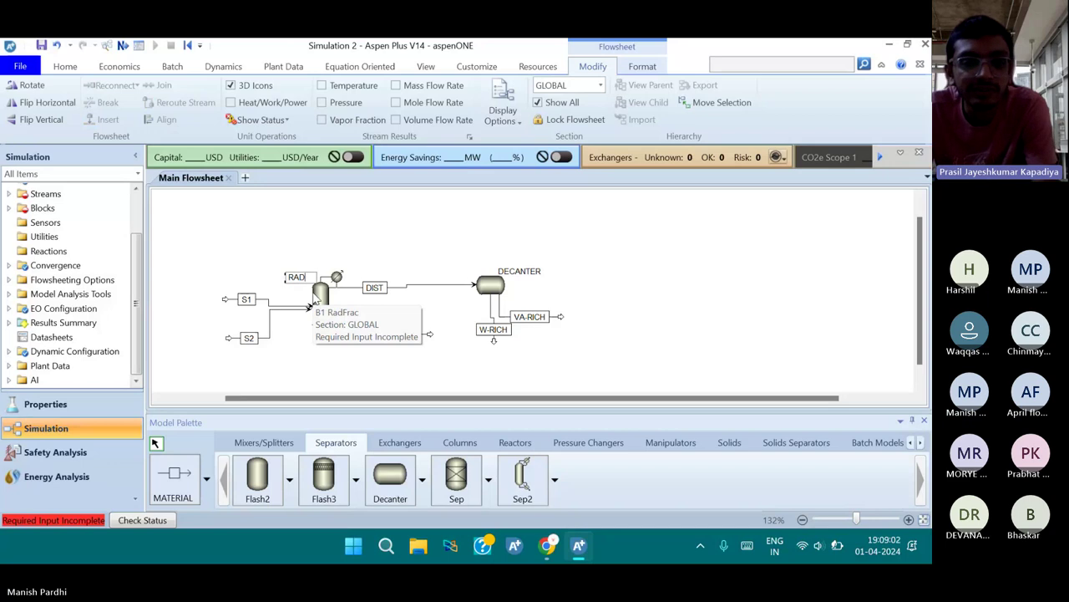
text(FRAC)
key(Return)
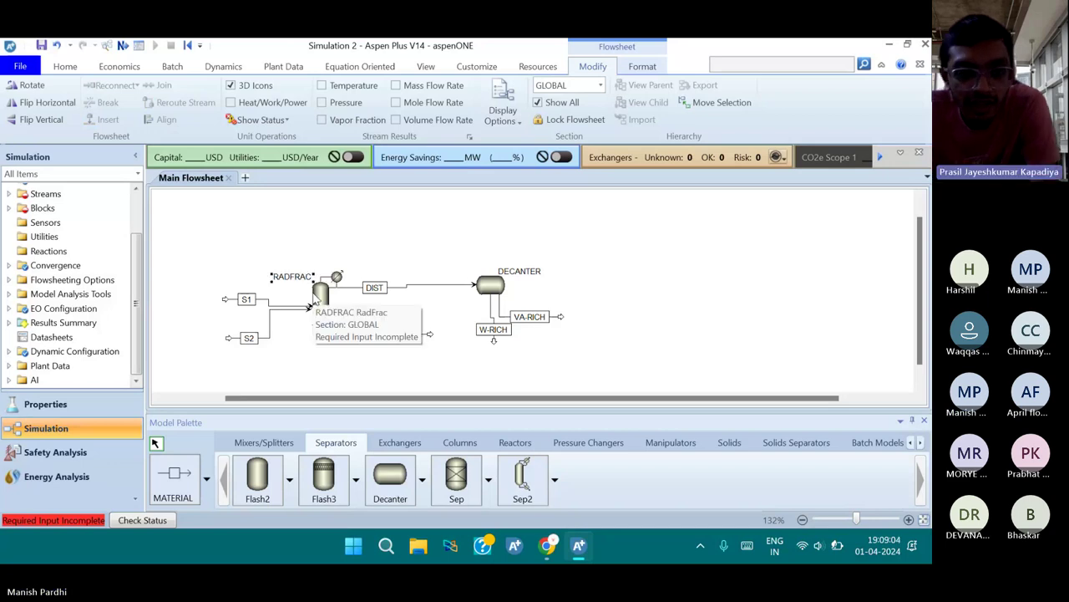
Rename inlet streams S1 to VA and S2 to FEED
click(246, 300)
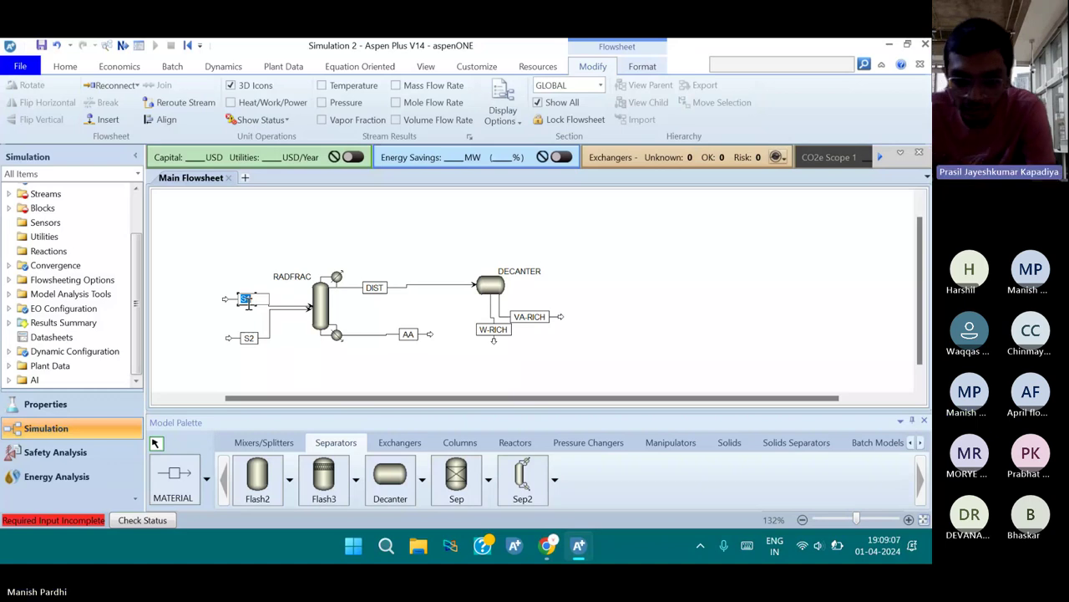
text(VA)
click(247, 338)
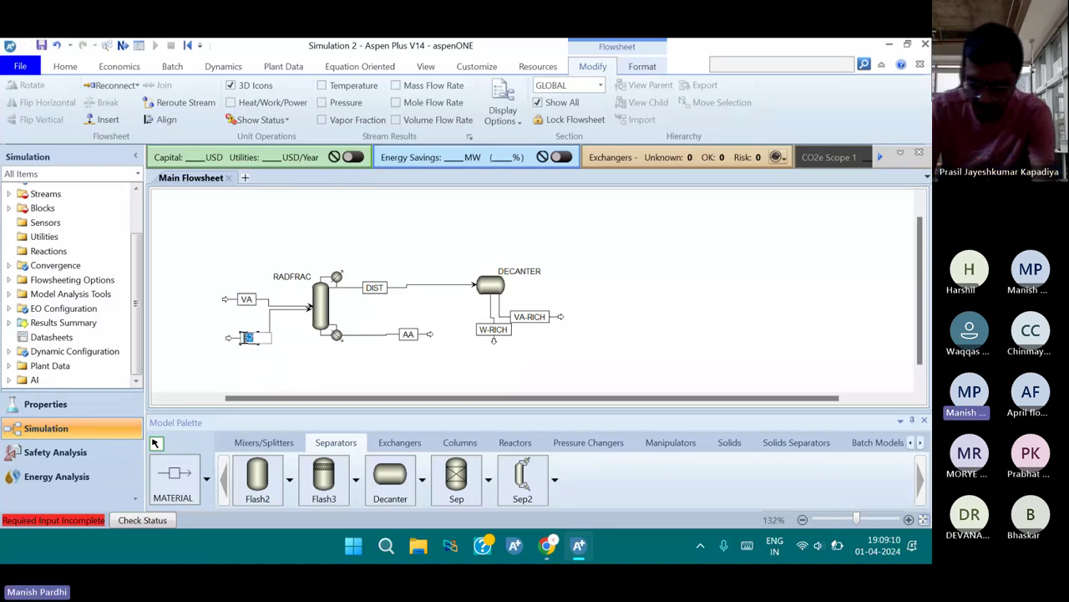
text(FEED)
key(Return)
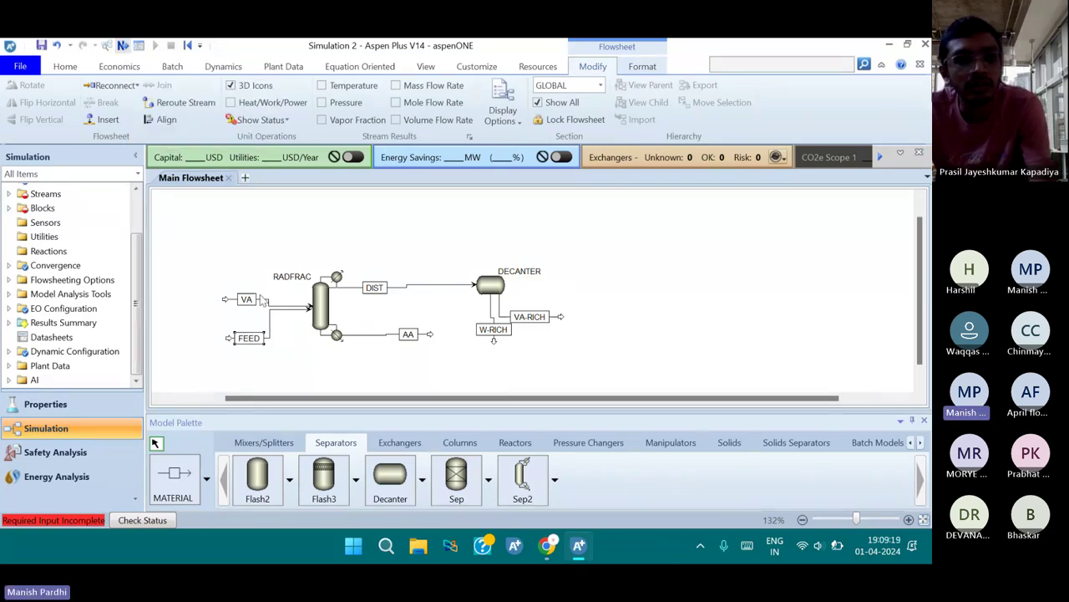
key(F4)
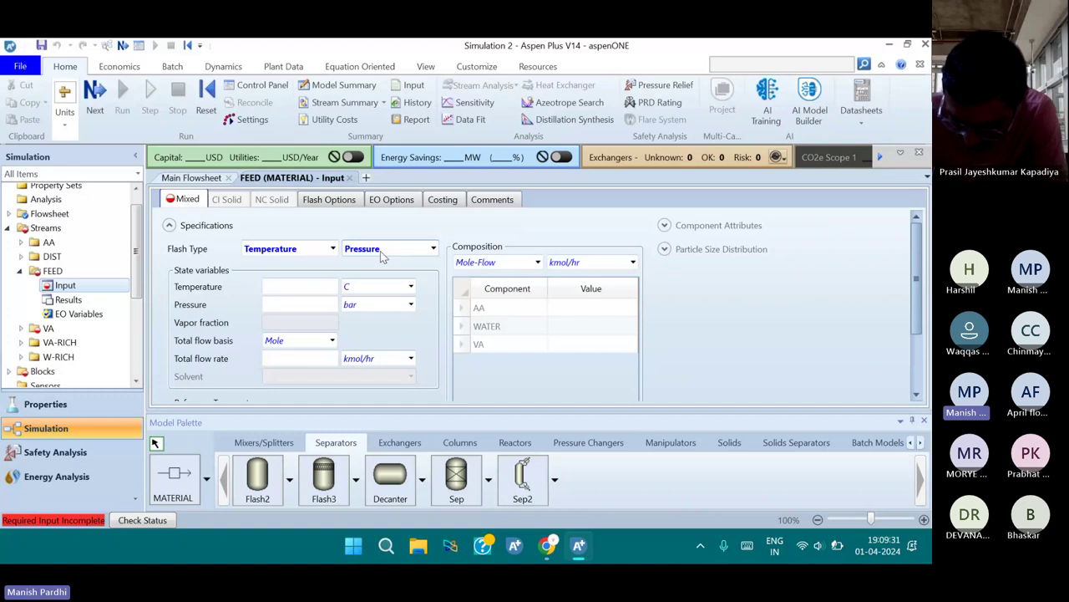
Set the FEED stream to 330 F and 90 psia
click(376, 287)
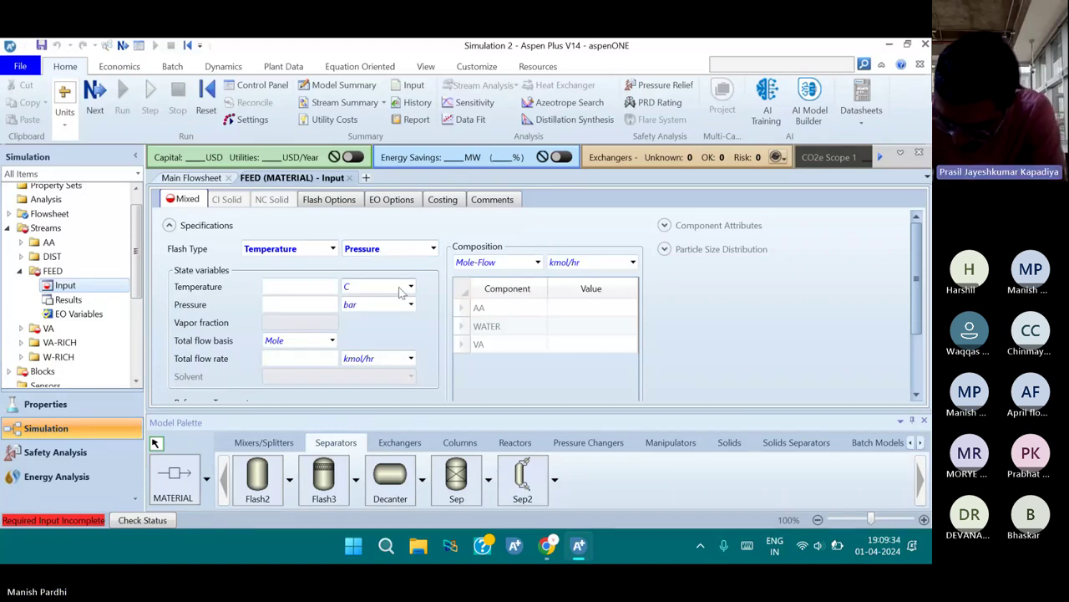
text(F)
click(308, 287)
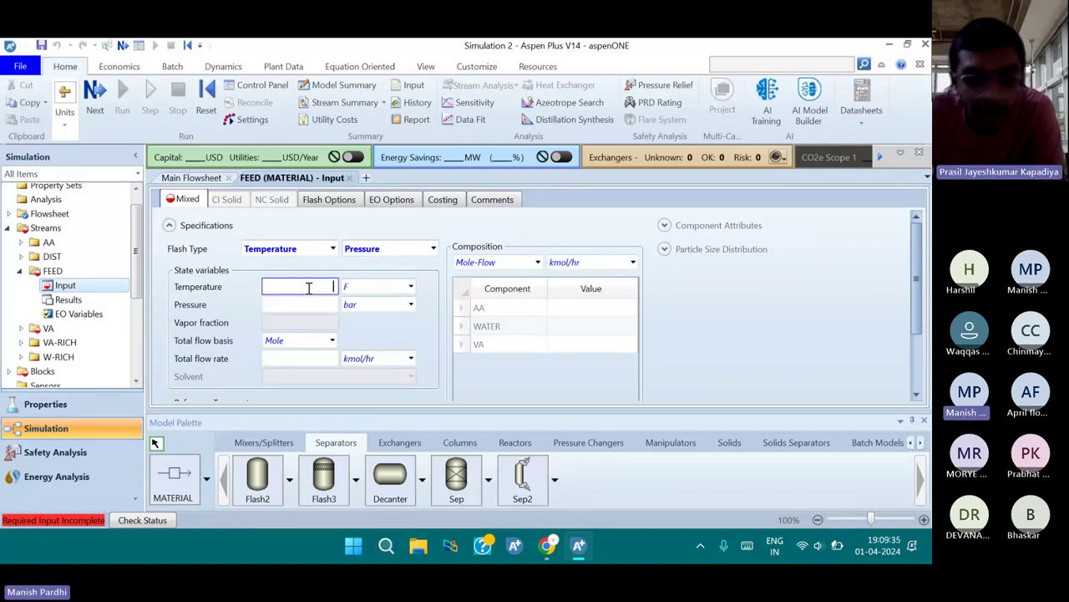
text(33)
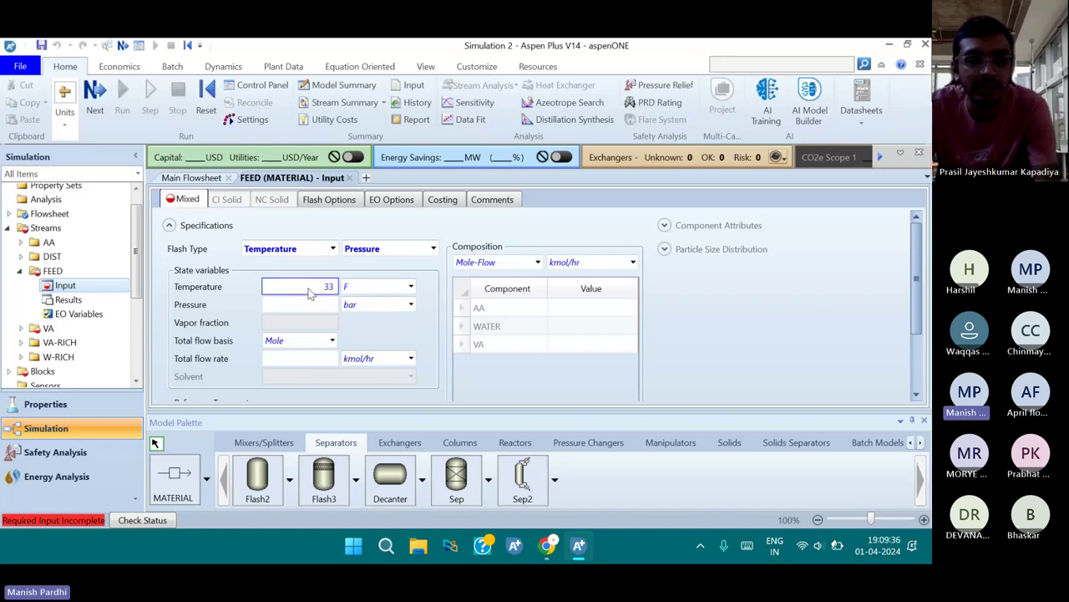
text(0)
click(276, 305)
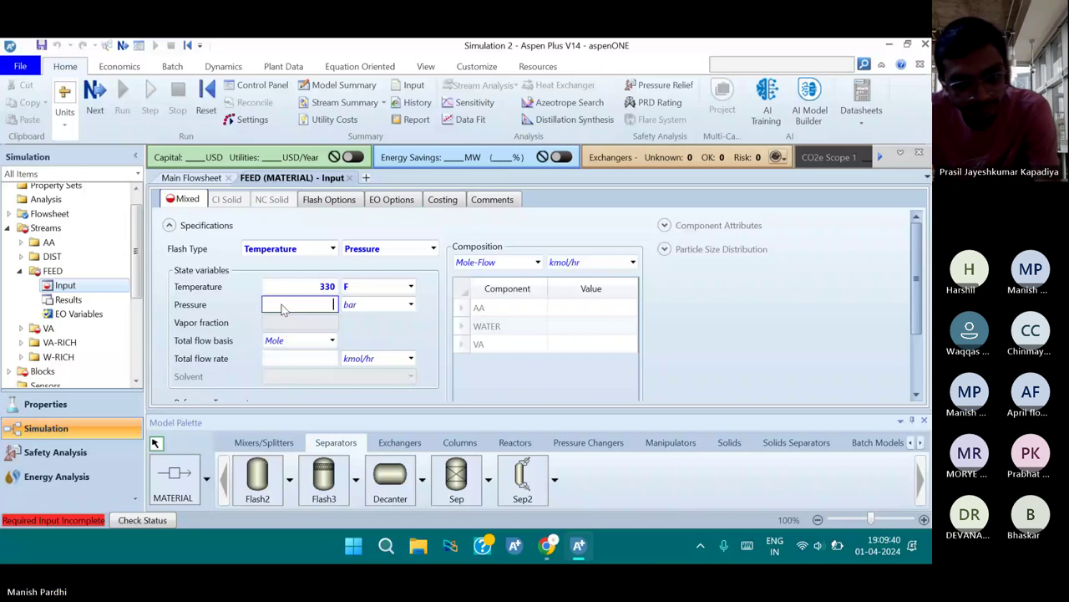
text(90)
key(Tab)
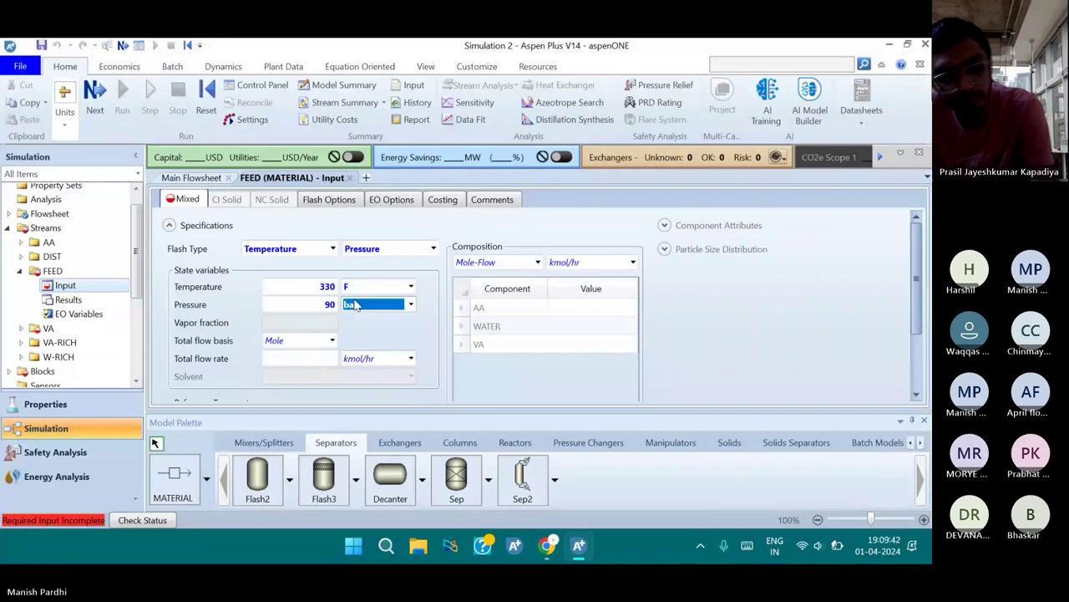
text(psi)
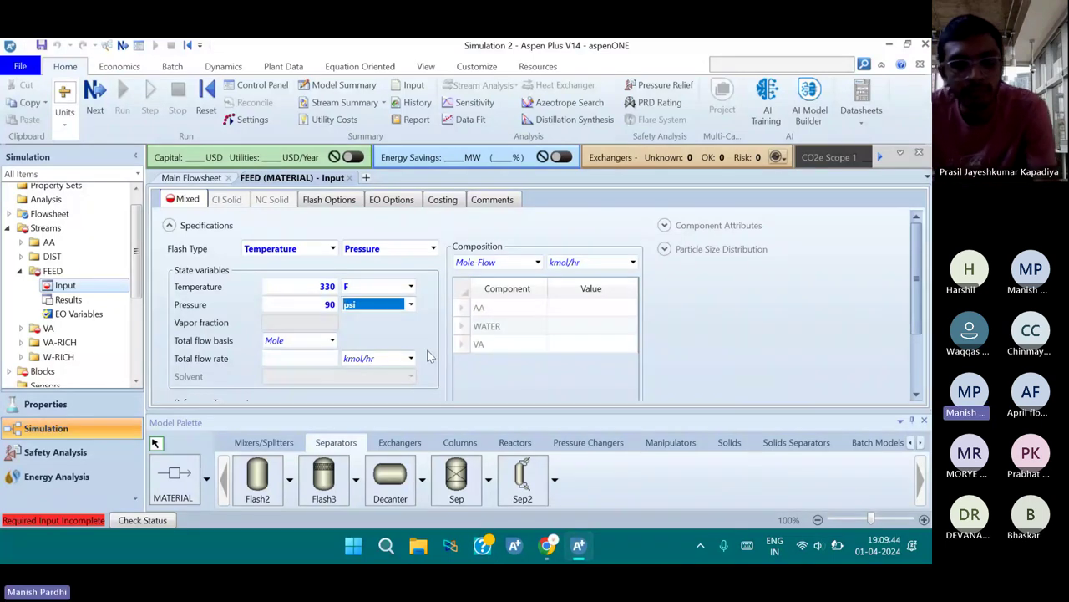
text(a)
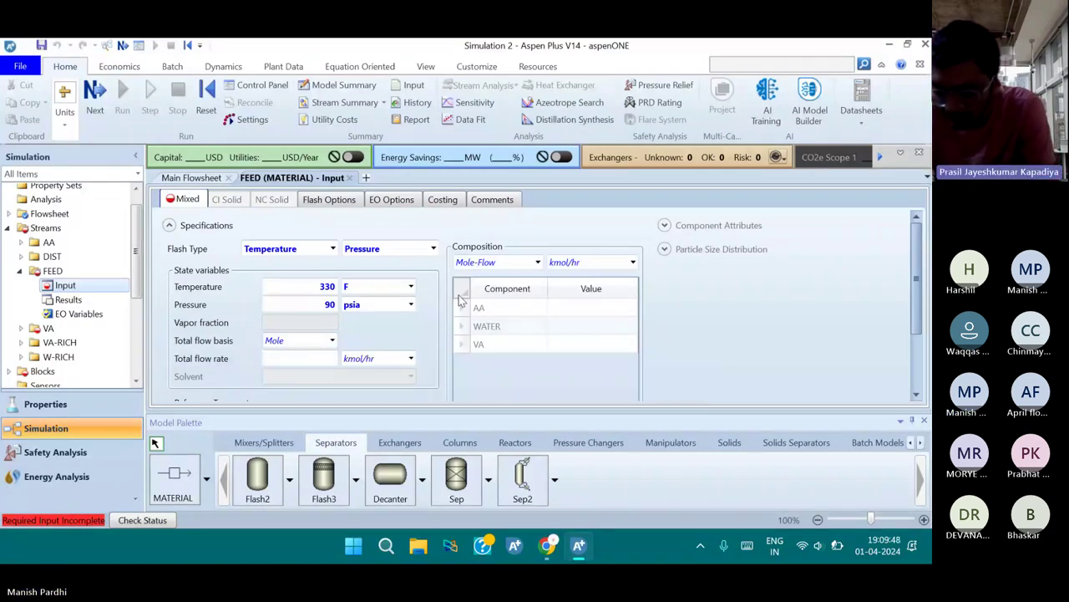
Give FEED component flows in lbmol/hr: AA 2700 and WATER 500
click(493, 263)
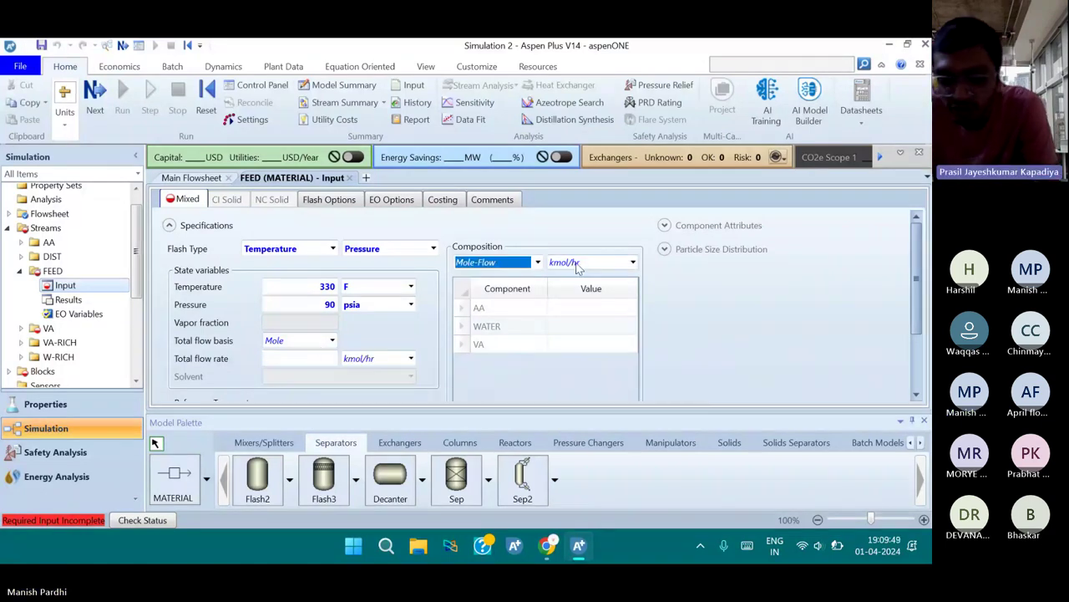
click(633, 264)
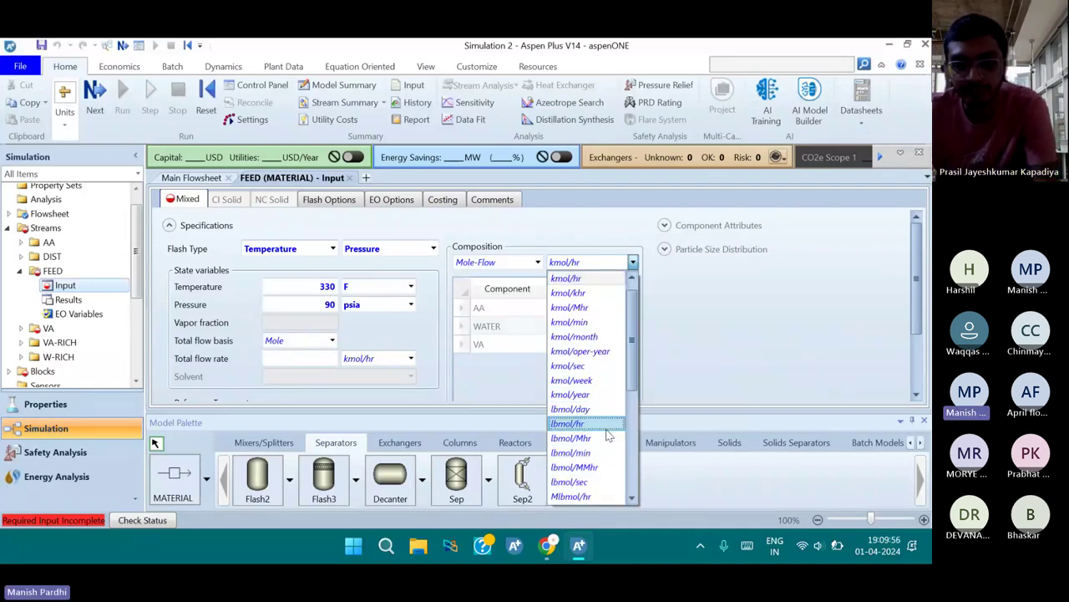
click(602, 419)
click(576, 314)
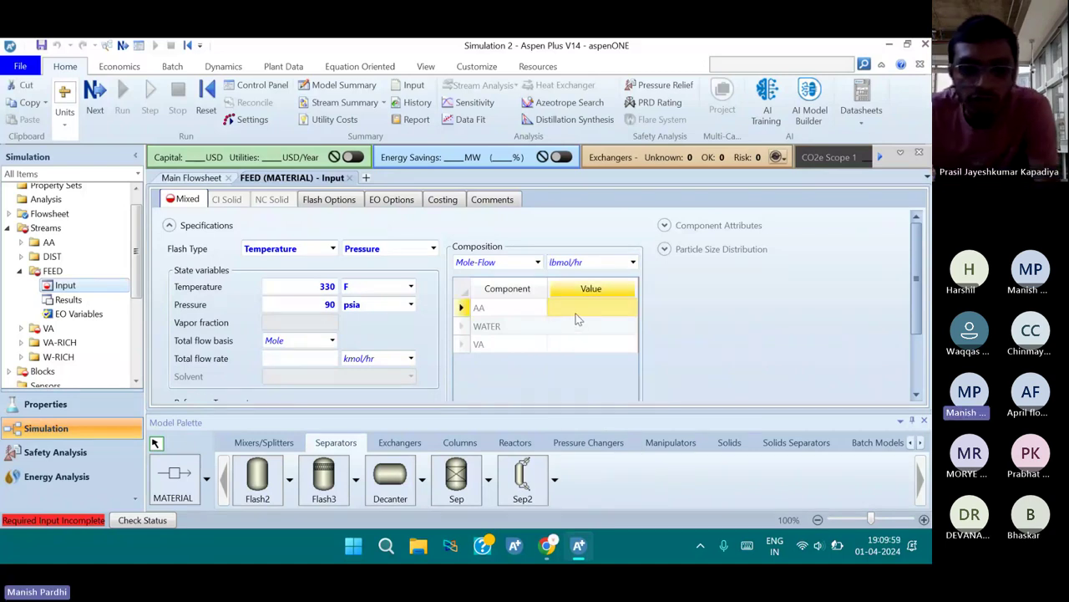
text(2700)
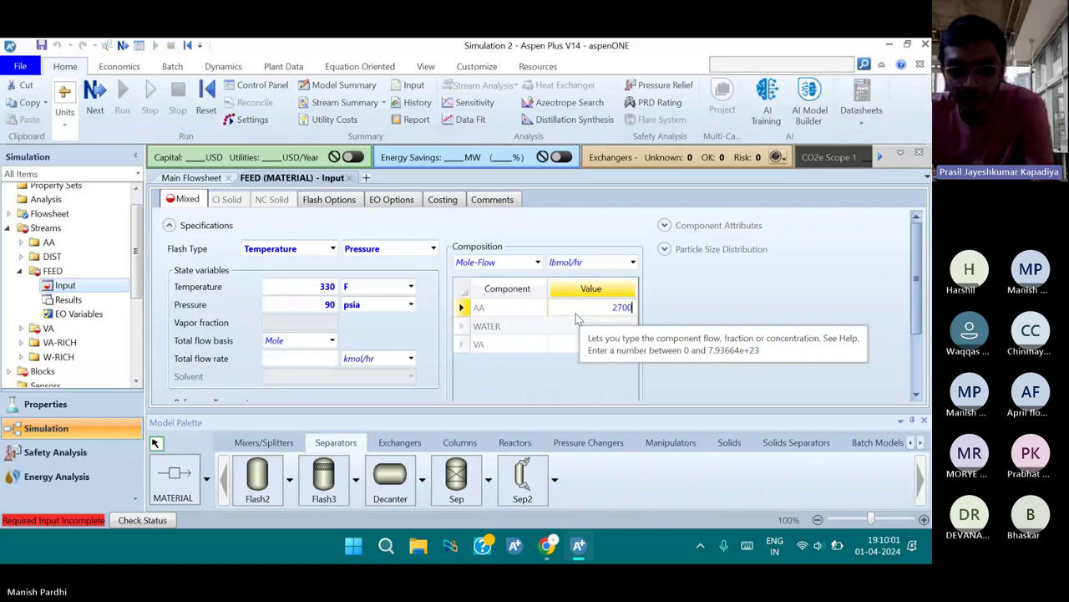
click(576, 330)
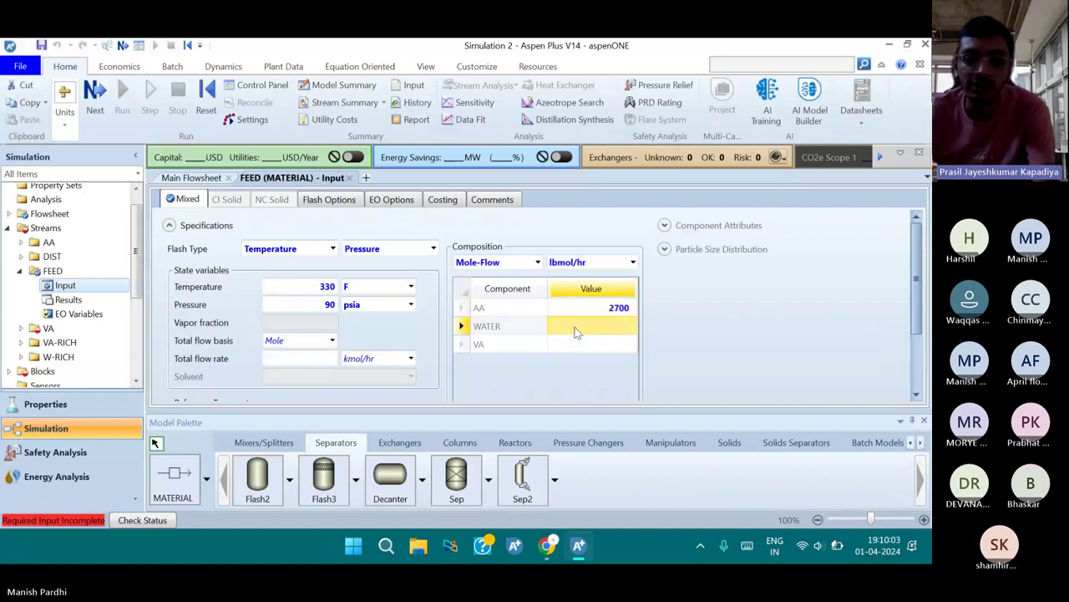
click(576, 332)
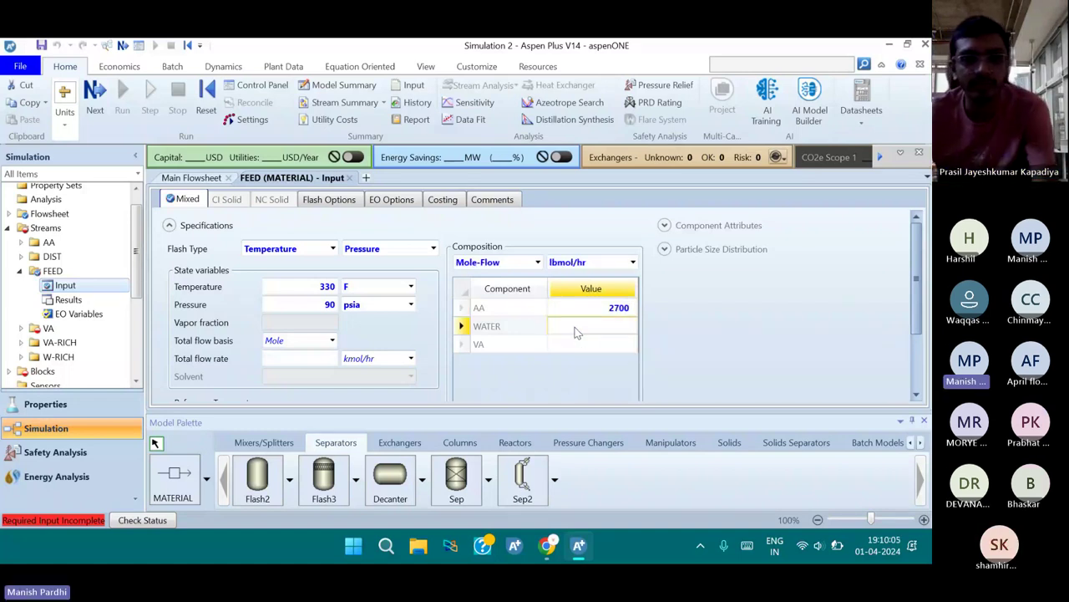
text(500)
key(Return)
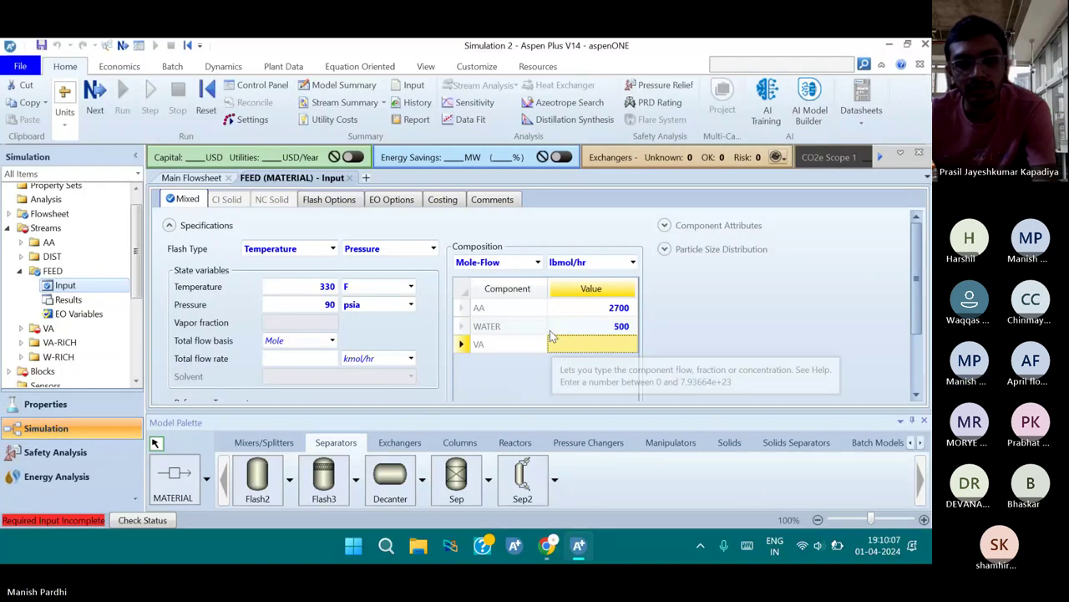
scroll(551, 337, down, 1)
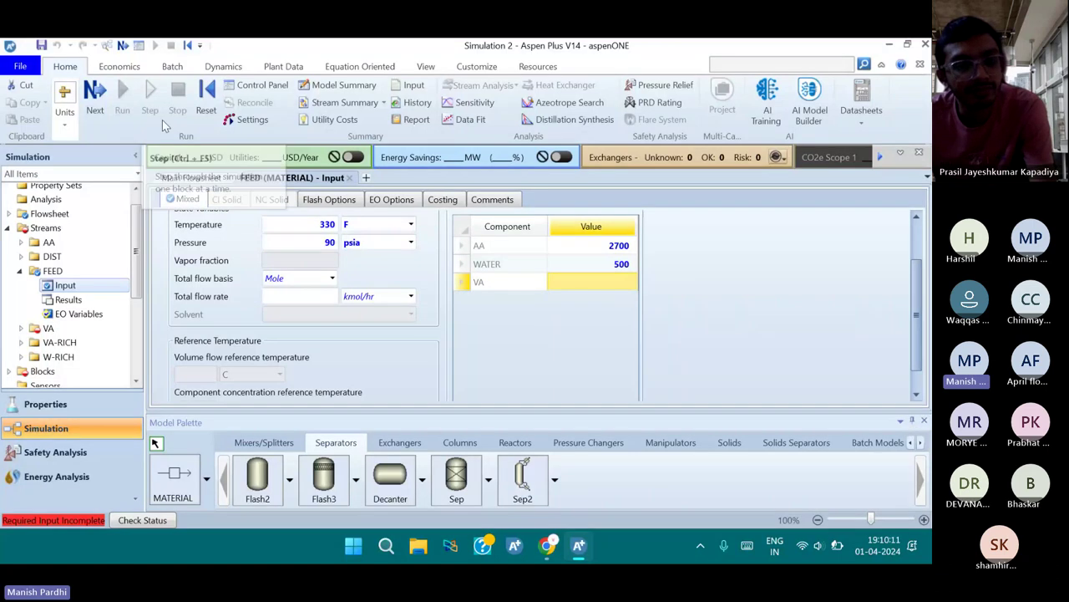
click(95, 99)
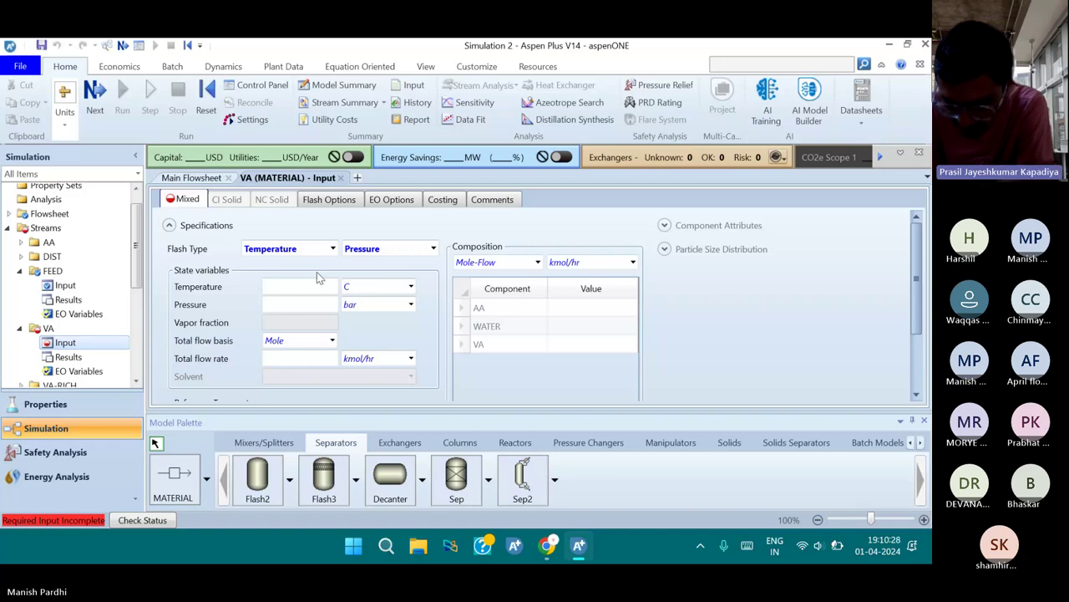
Set the VA stream to 200 F and 100 psia
click(399, 288)
text(F)
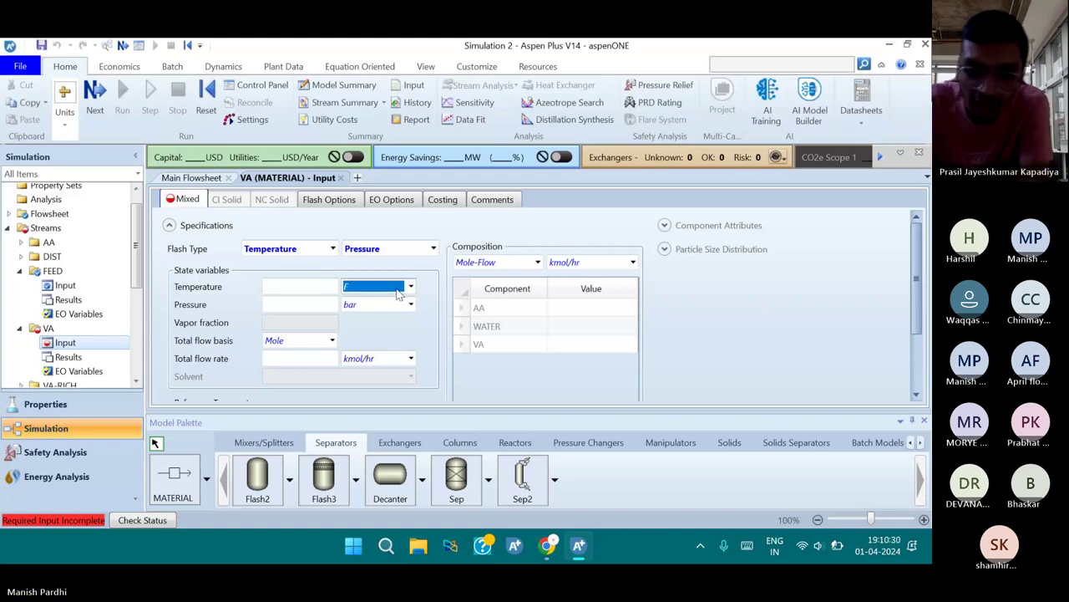
key(Return)
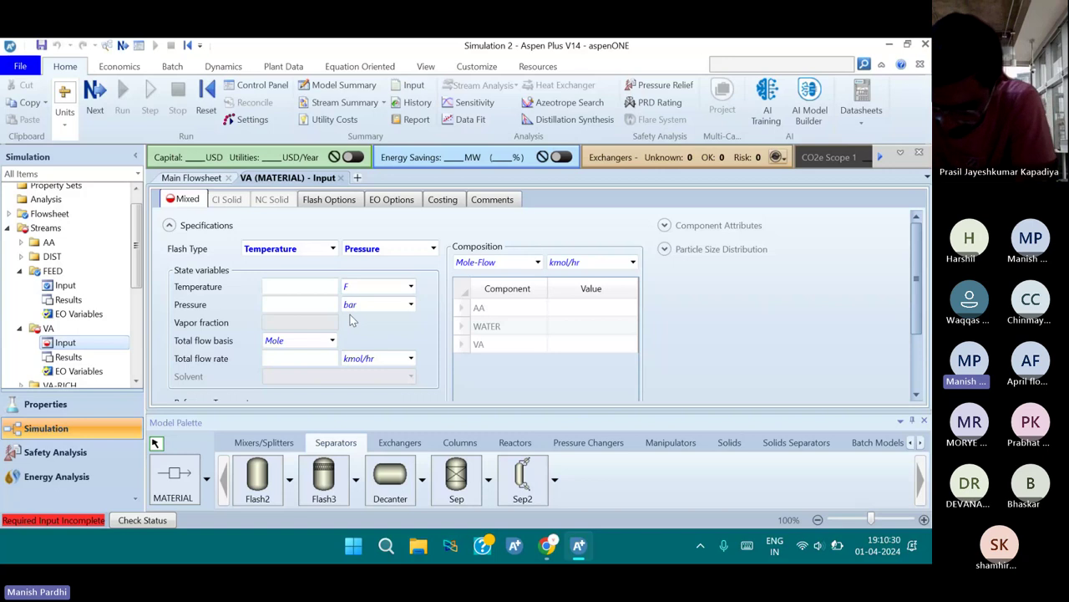
click(312, 289)
text(200)
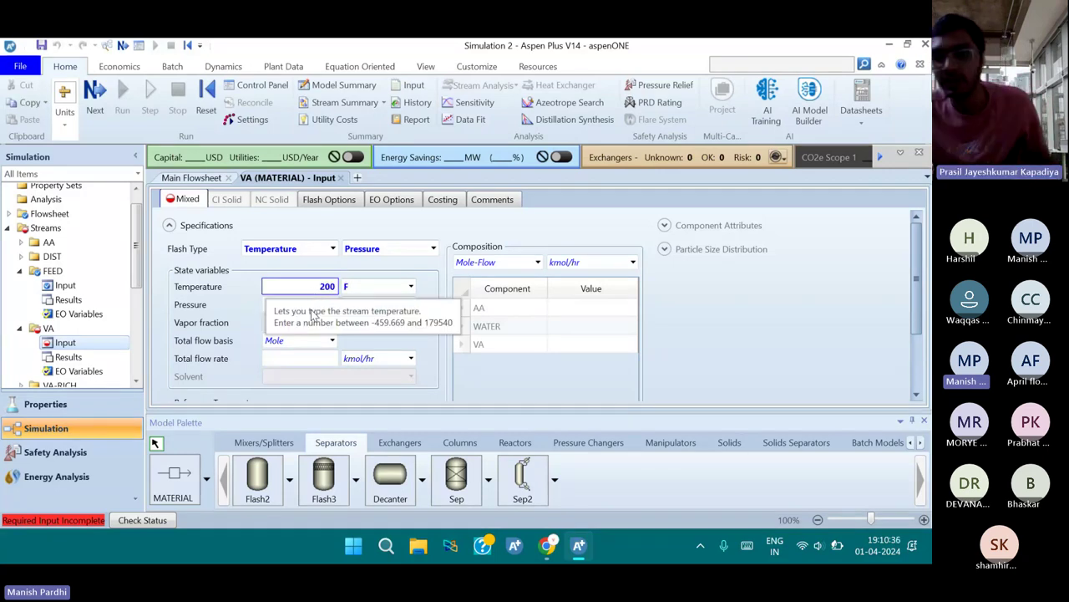
click(265, 307)
text(100)
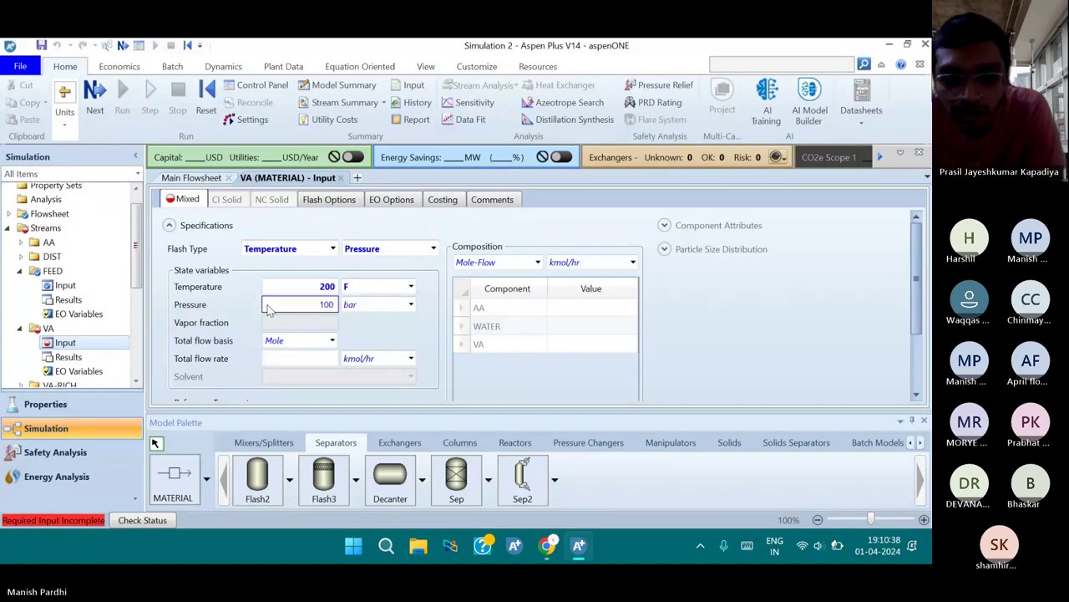
click(411, 304)
click(392, 312)
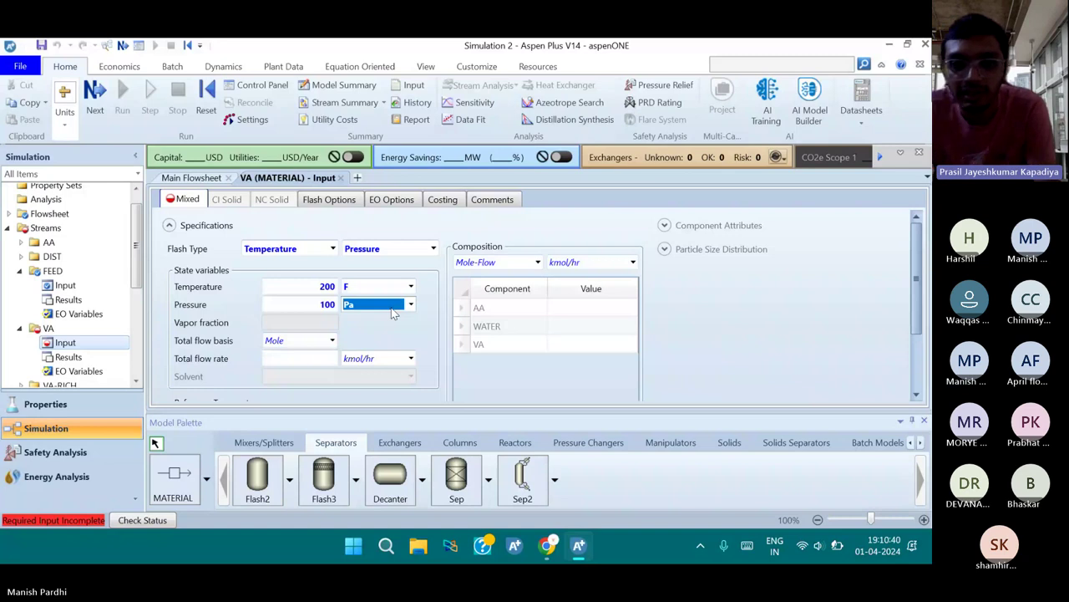
text(psia)
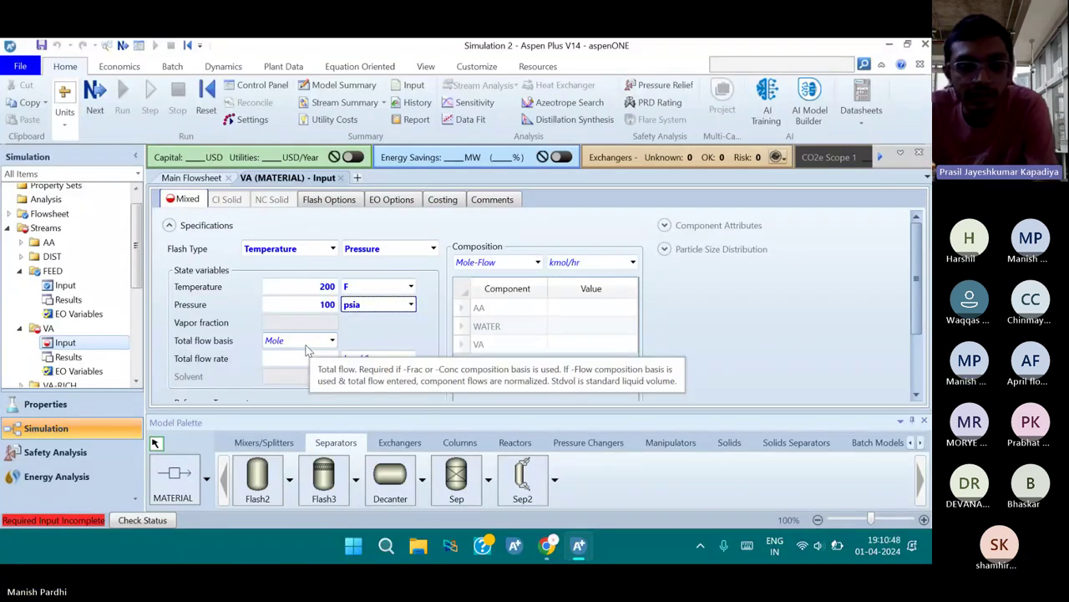
Give the VA stream a component flow of 455 lbmol/hr of VA
click(411, 359)
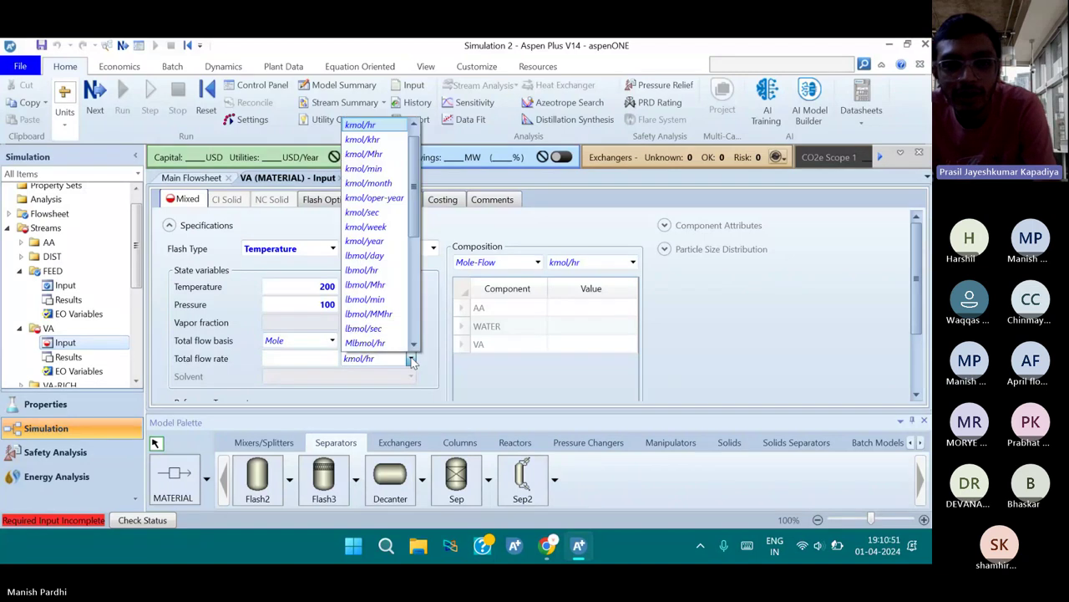
click(413, 343)
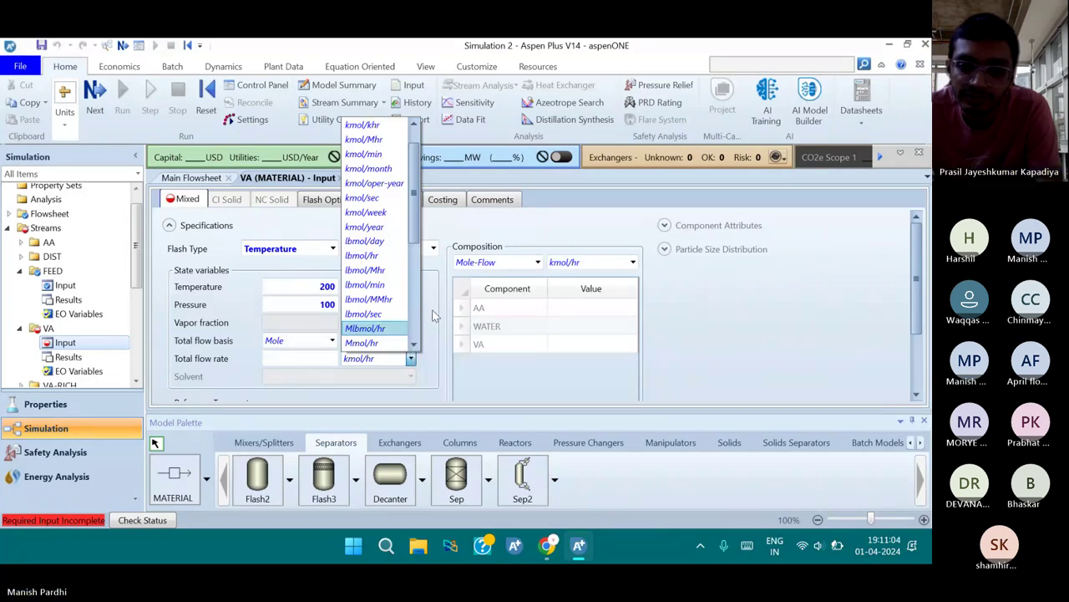
click(433, 315)
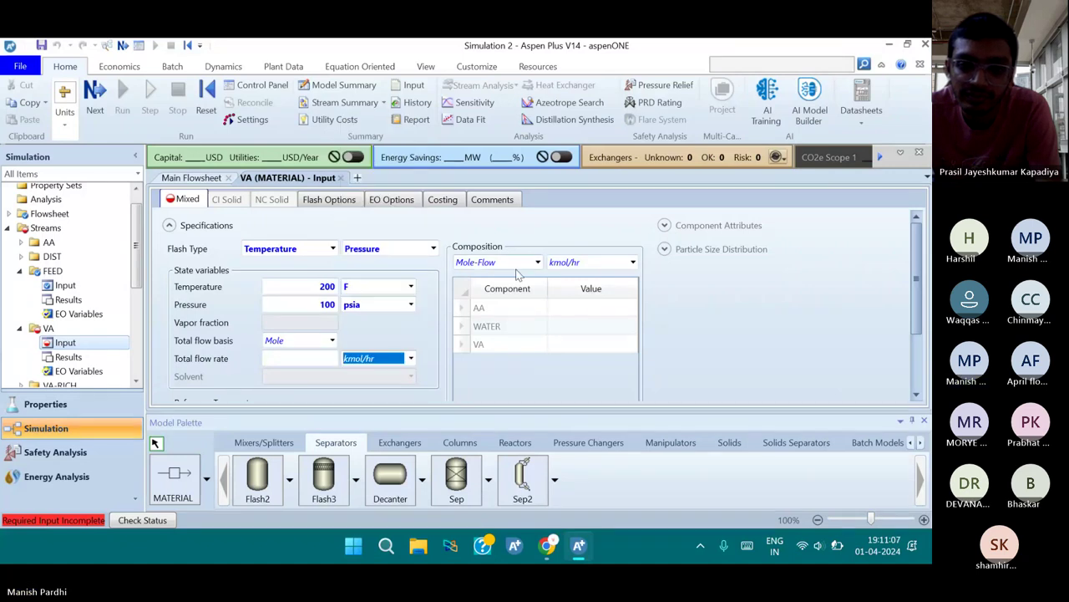
click(633, 262)
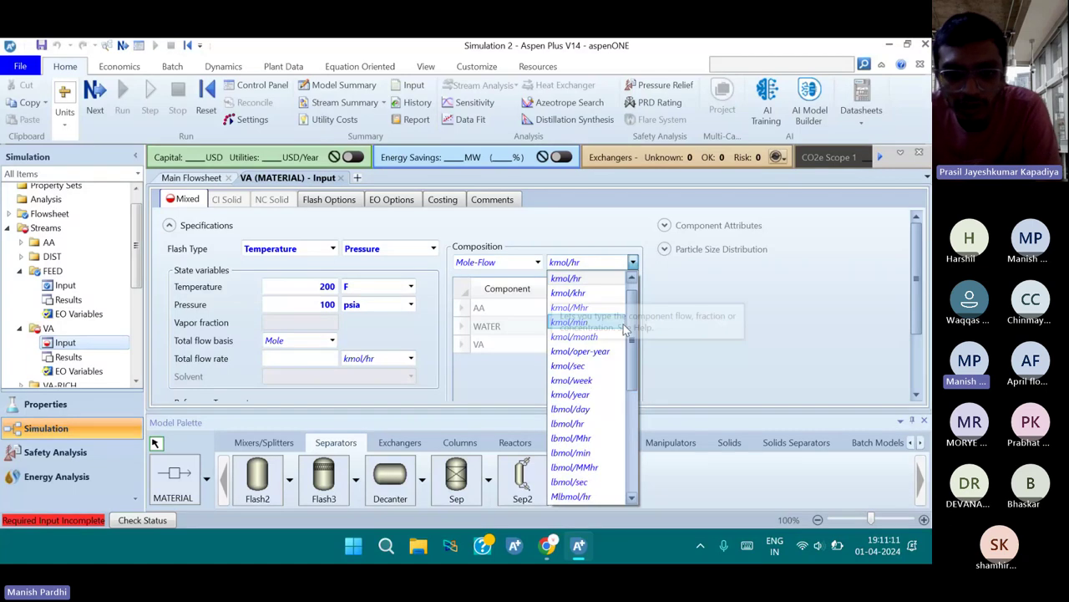
click(602, 425)
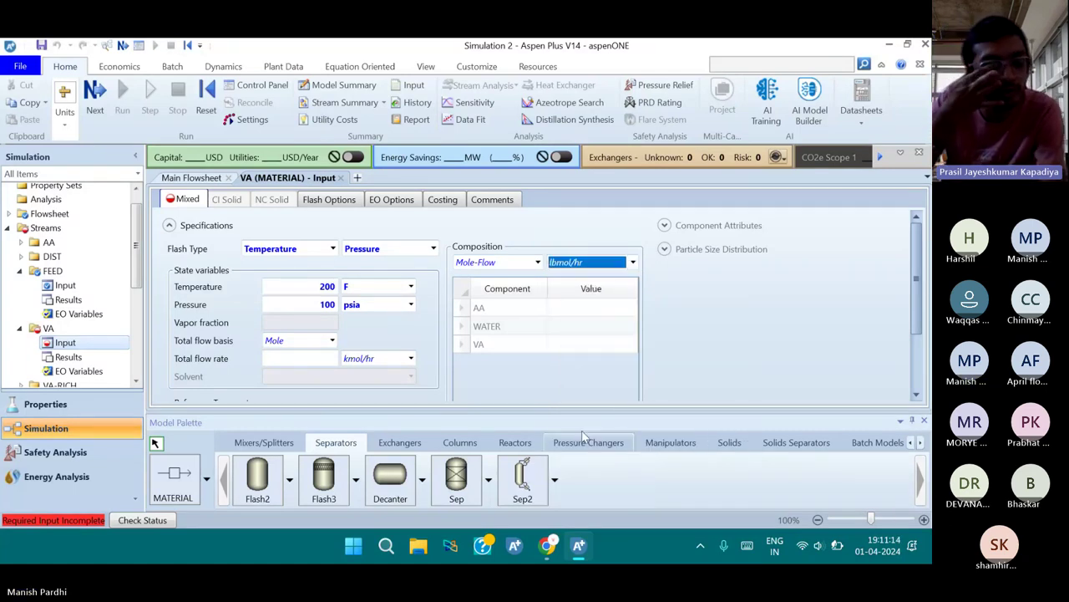
click(557, 347)
text(4)
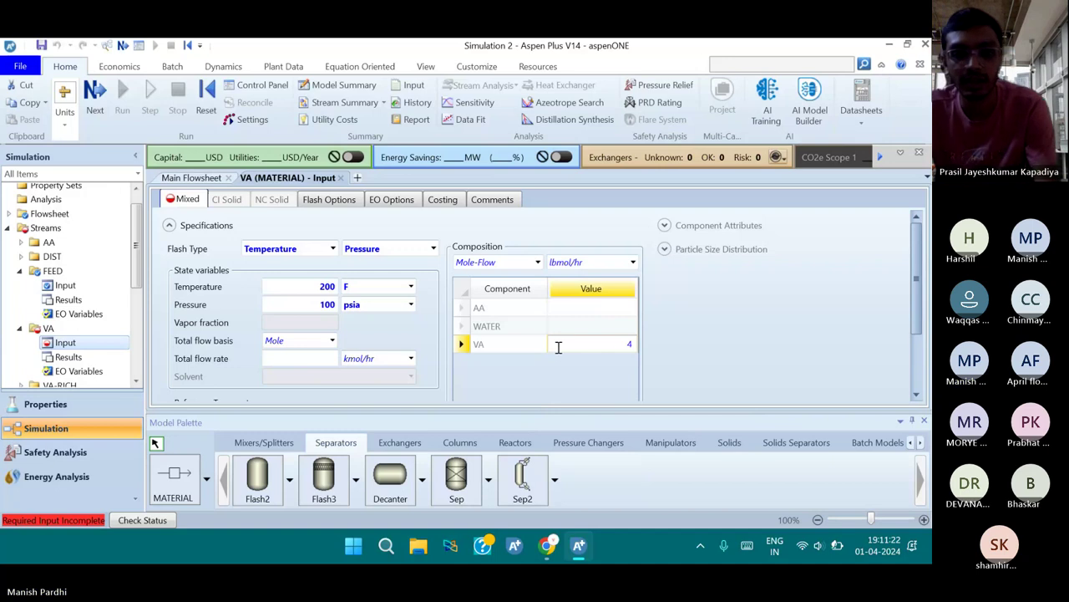
text(55)
scroll(542, 369, down, 2)
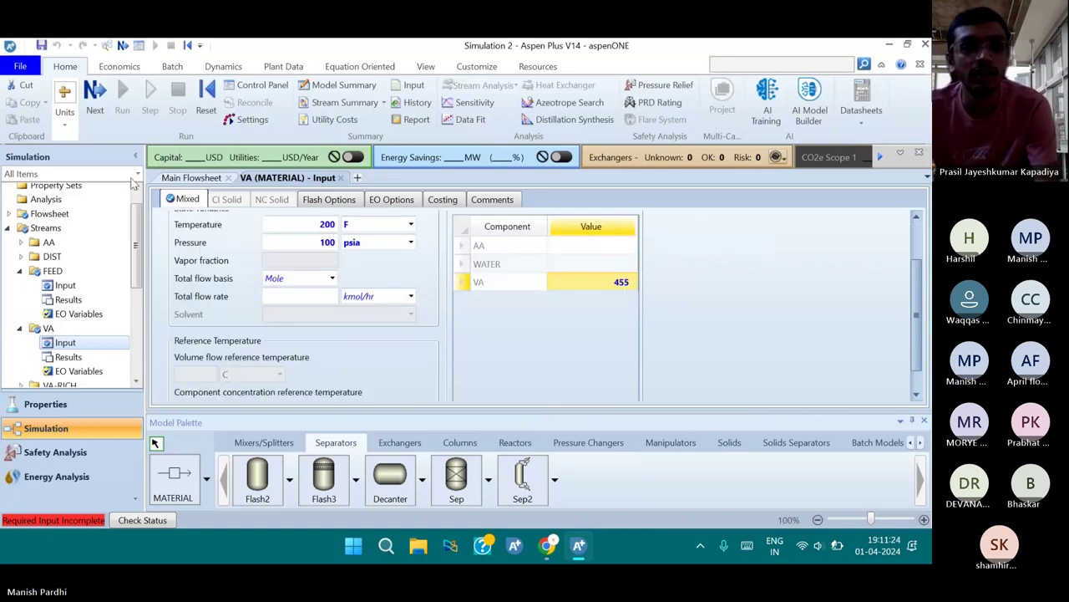
click(95, 93)
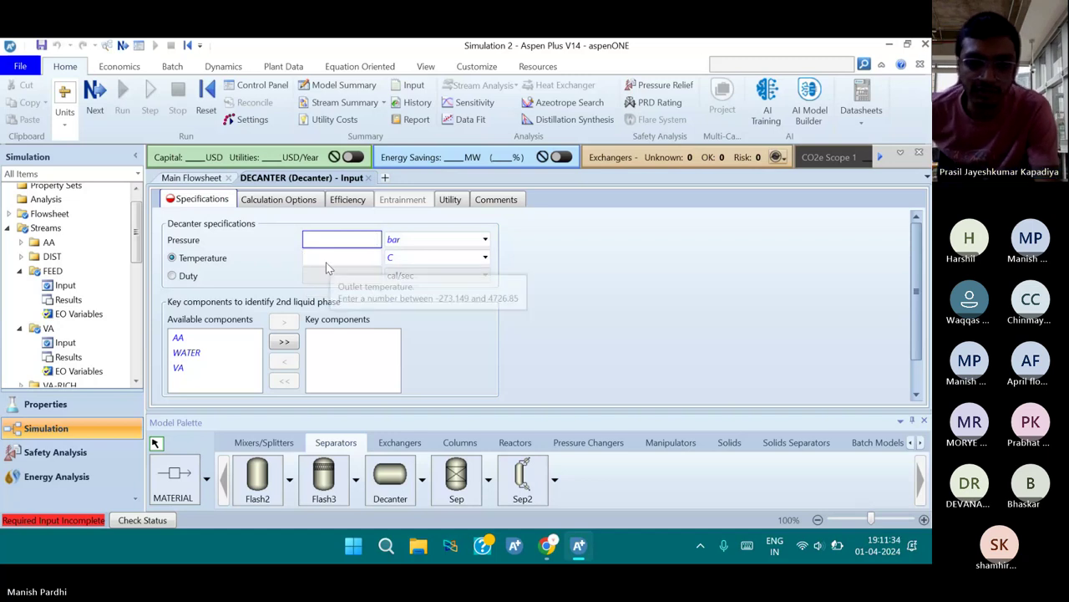
Return to the main flowsheet and open the RADFRAC block's Configuration form
click(192, 177)
click(328, 325)
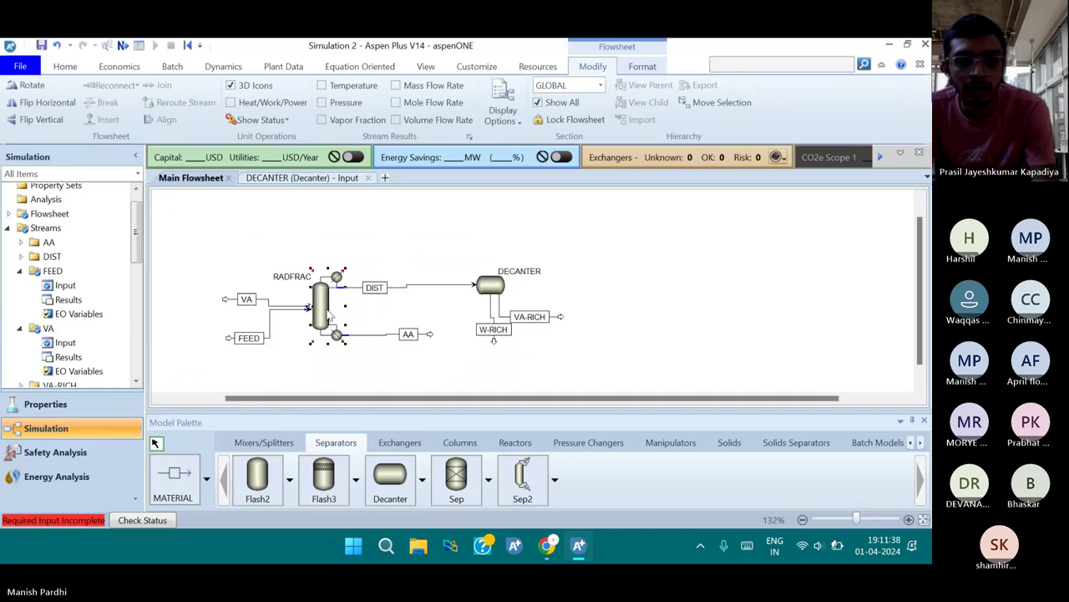
double_click(327, 314)
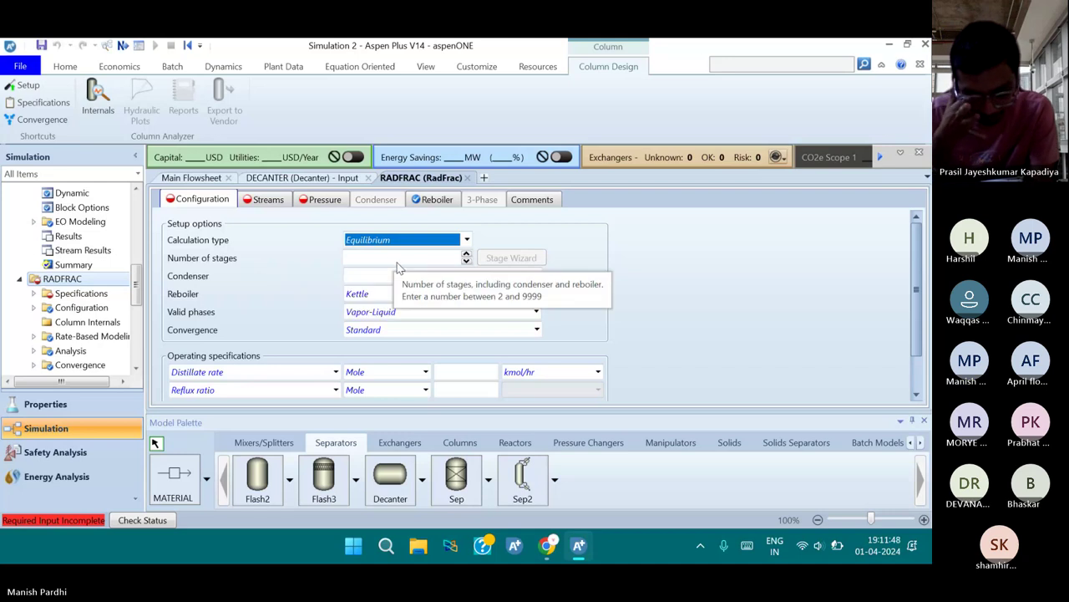
Give RADFRAC 55 stages, a Total condenser and Vapor-Liquid-Liquid valid phases
click(432, 259)
text(55)
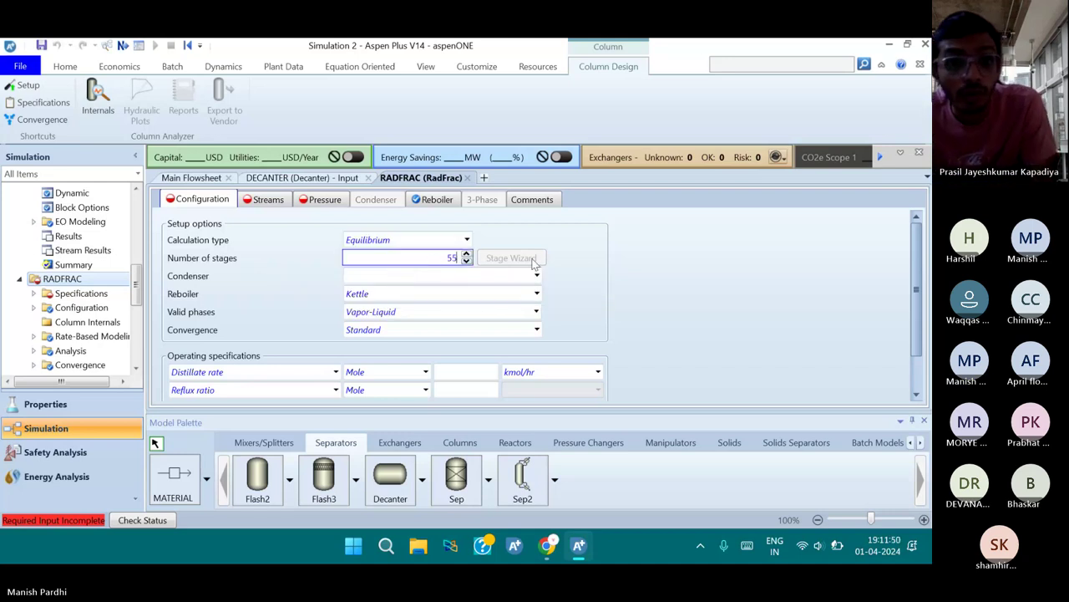
click(583, 259)
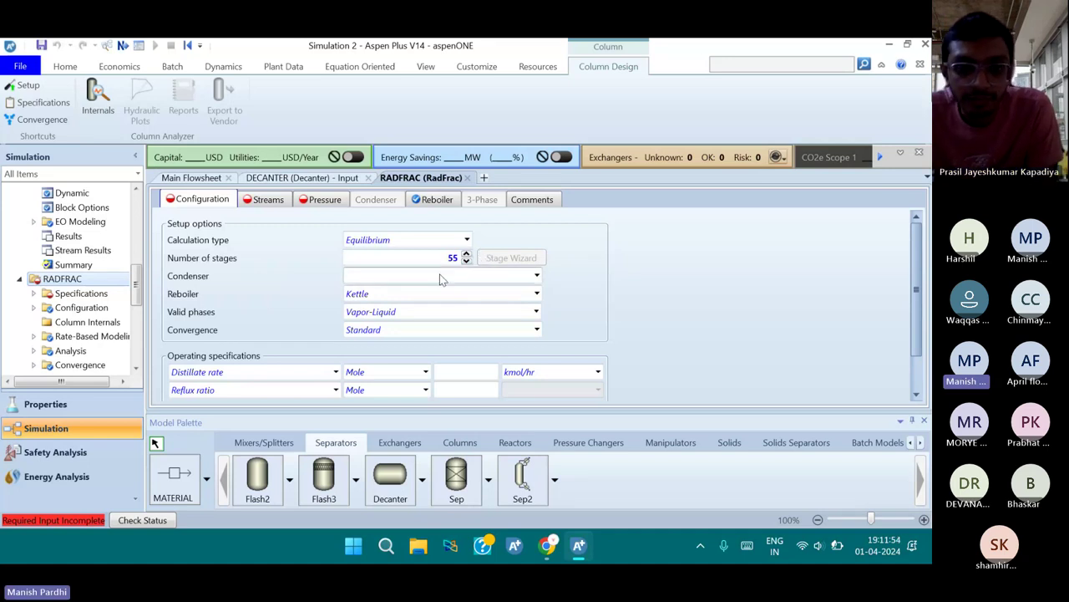
click(414, 283)
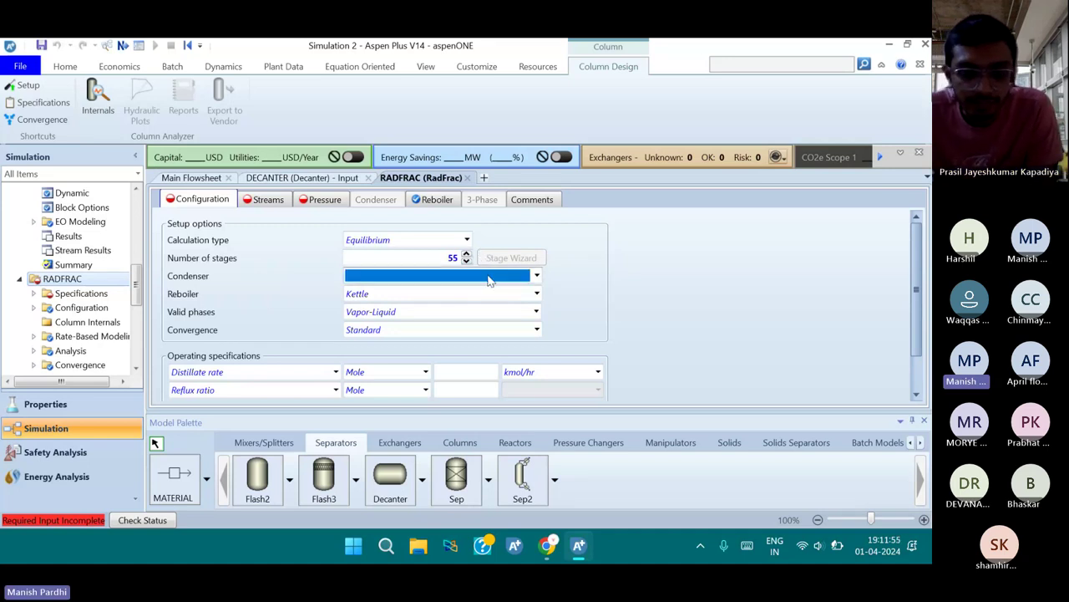
text(tal)
click(562, 287)
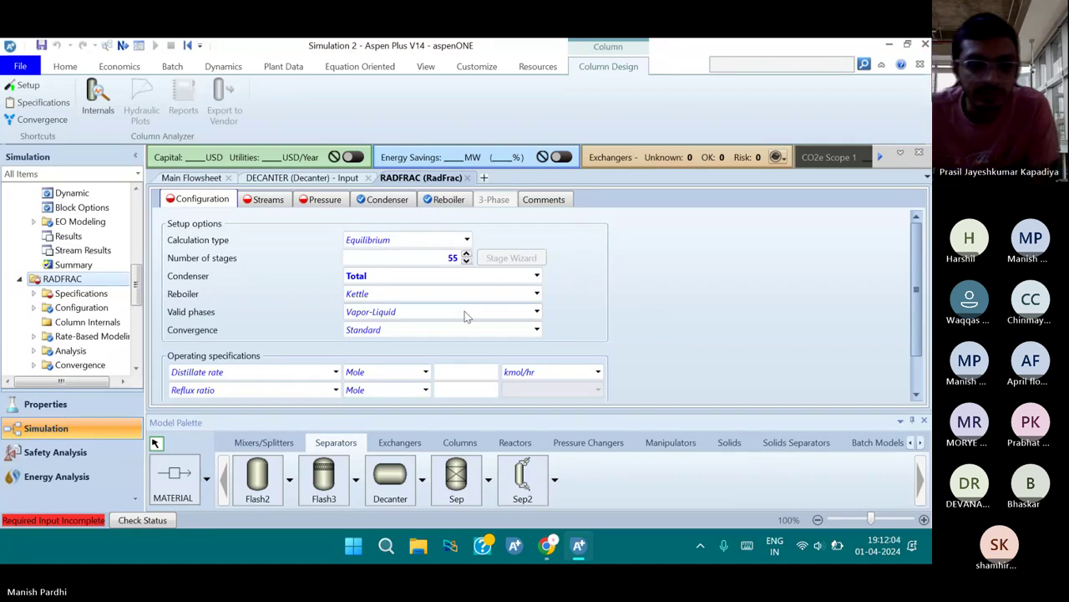
click(536, 312)
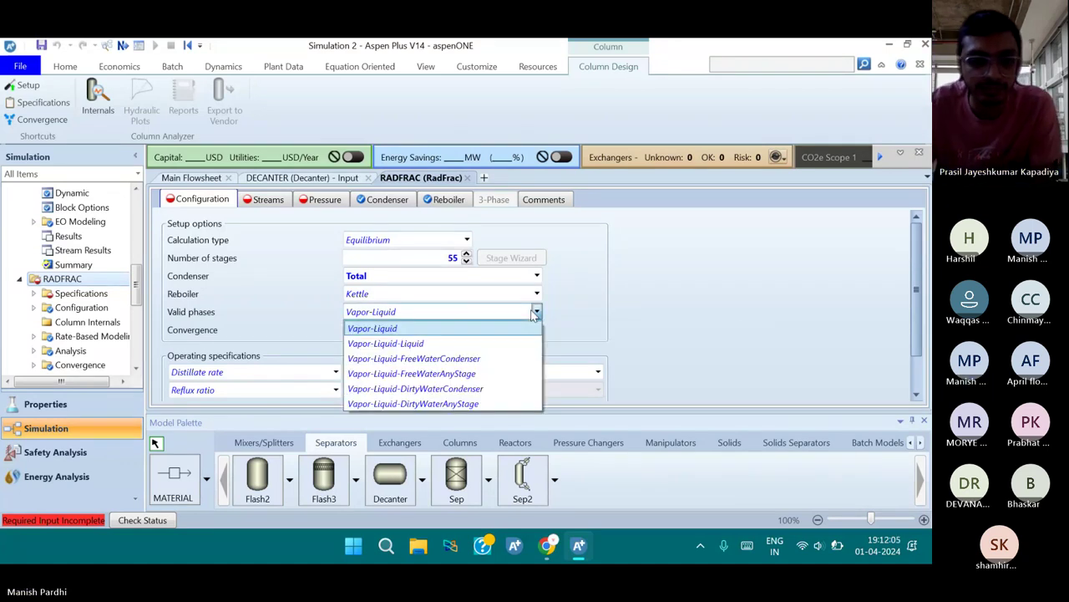
click(493, 340)
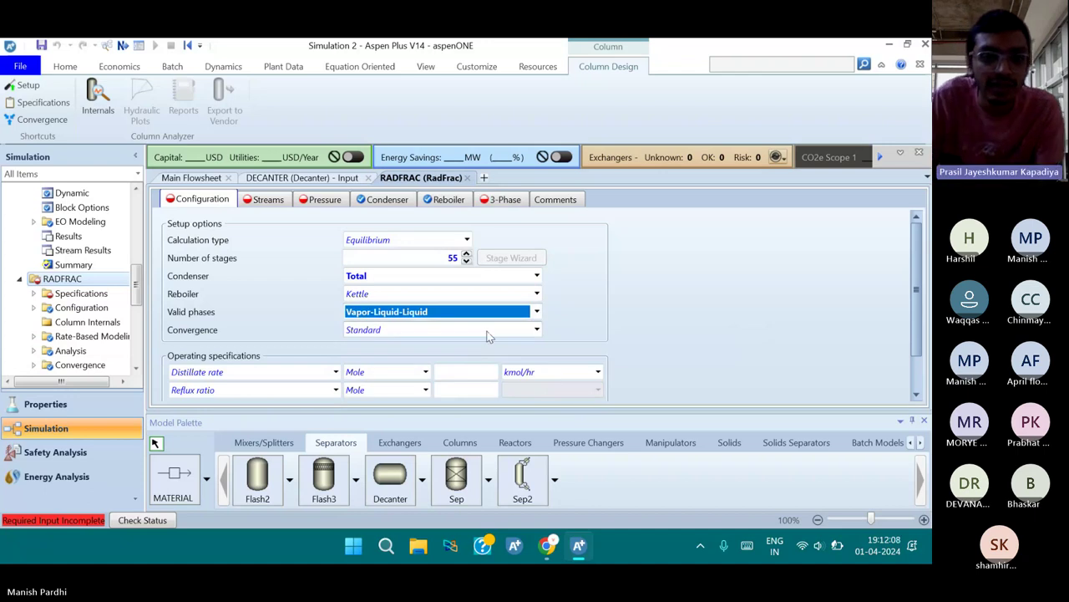
Set the column's reflux ratio to 4
scroll(562, 313, down, 1)
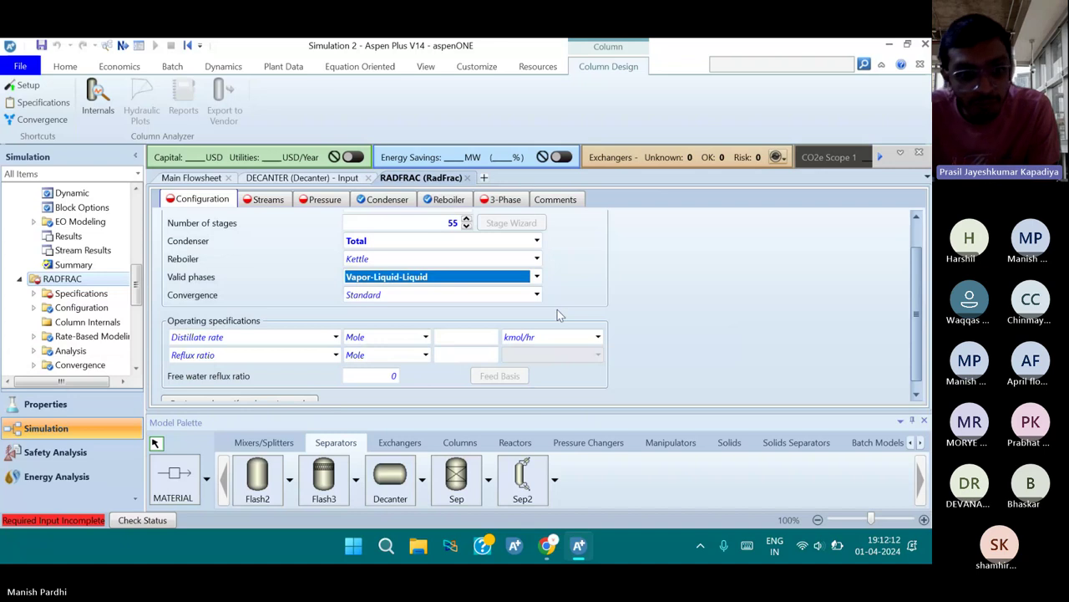
scroll(476, 318, down, 1)
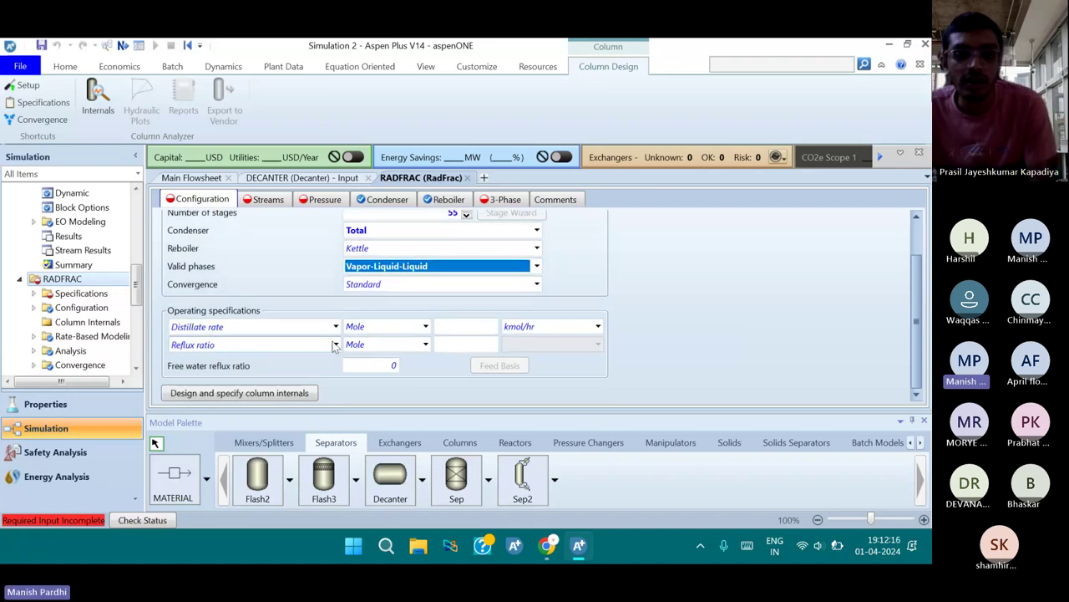
click(467, 345)
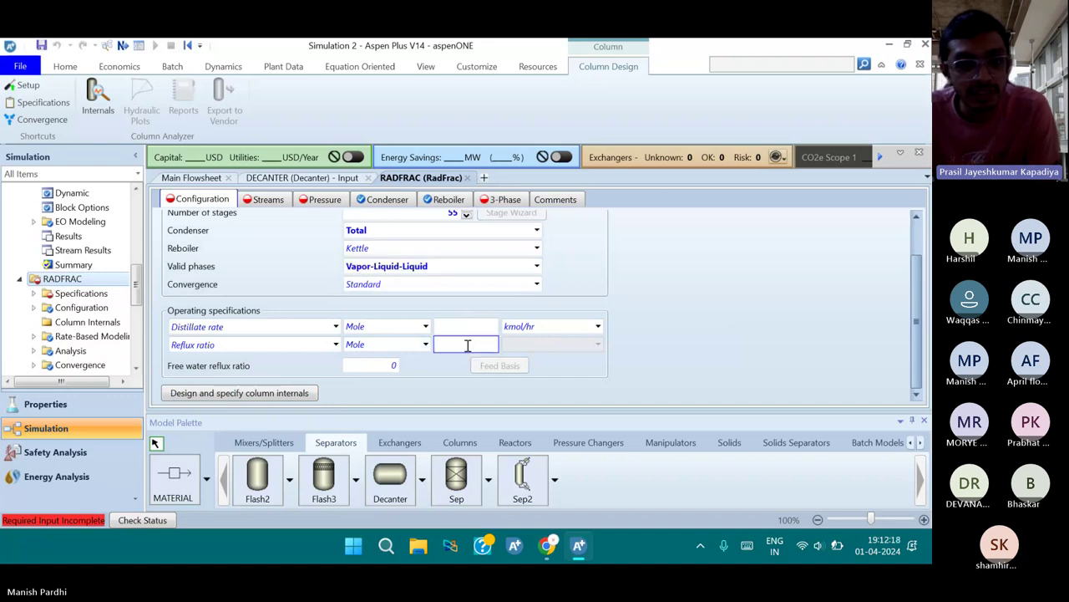
text(4)
key(Return)
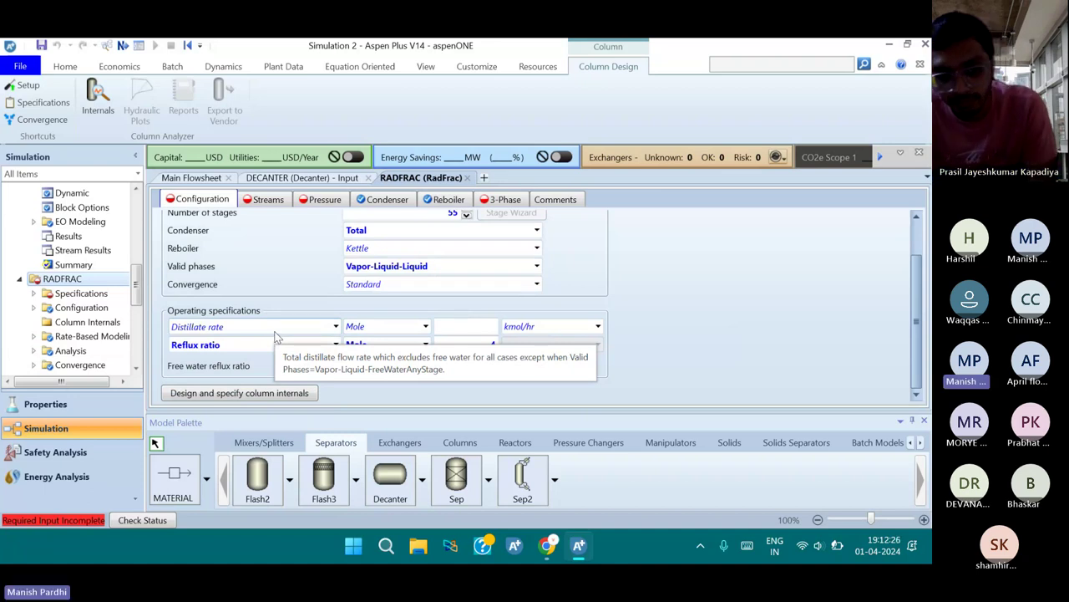
Specify a mole-basis bottoms rate of 2700 lbmol/hr instead of distillate rate
click(335, 328)
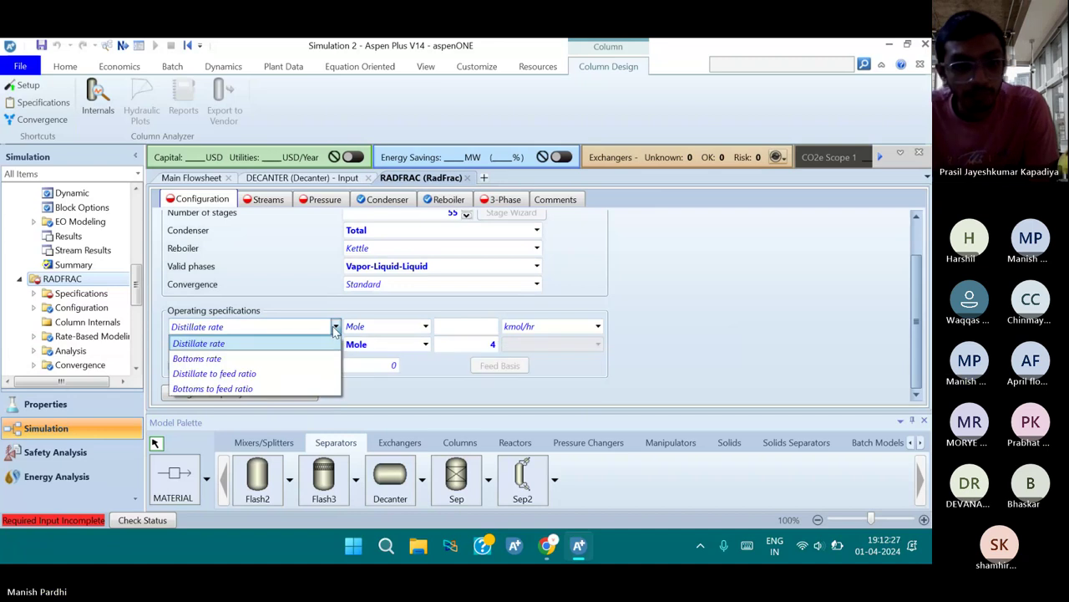
click(288, 359)
click(425, 327)
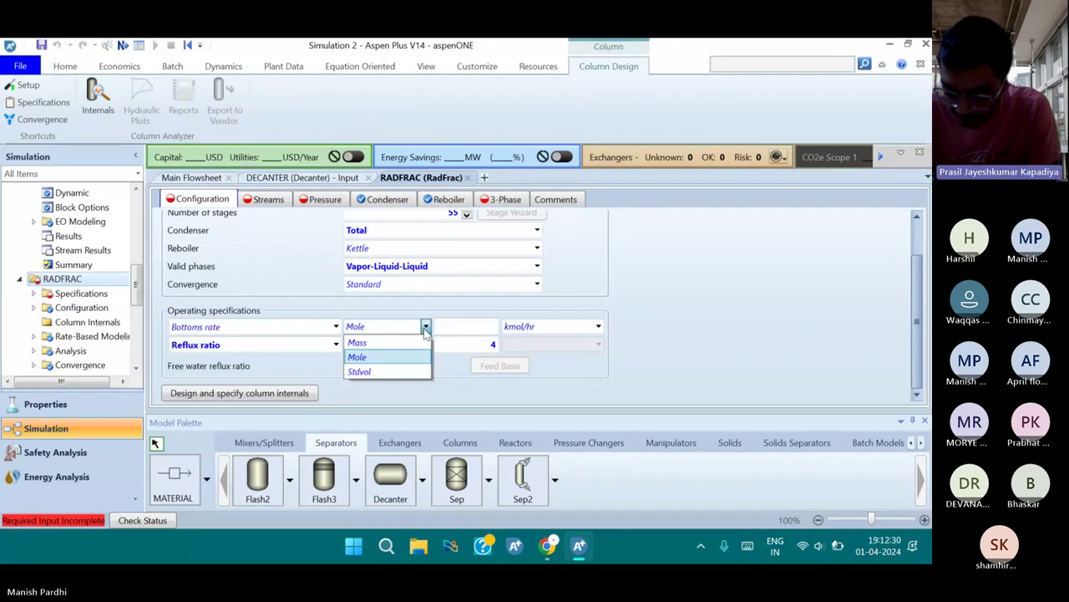
click(425, 327)
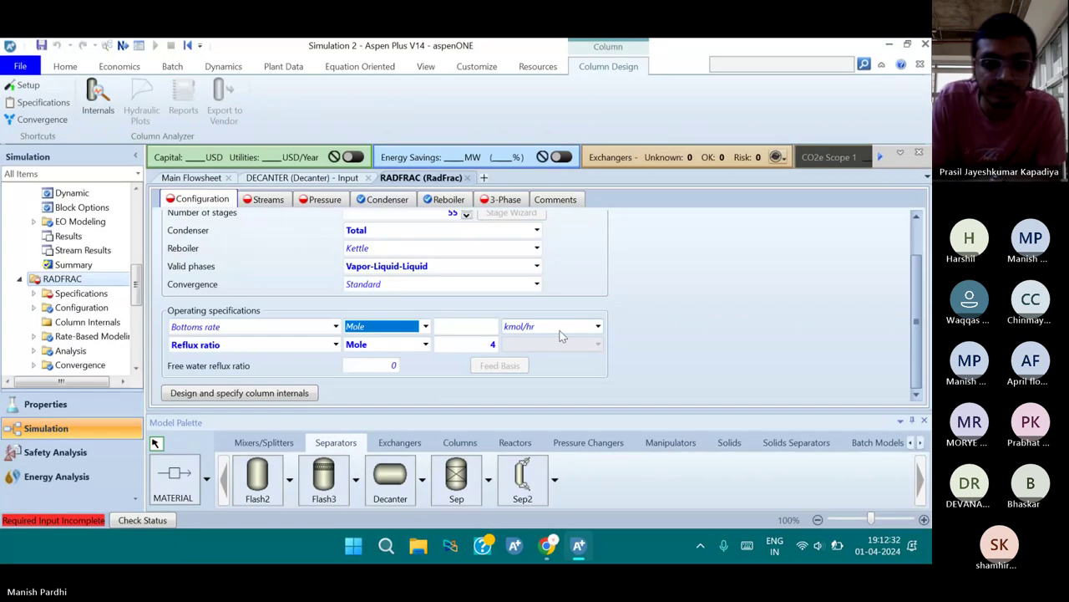
click(597, 328)
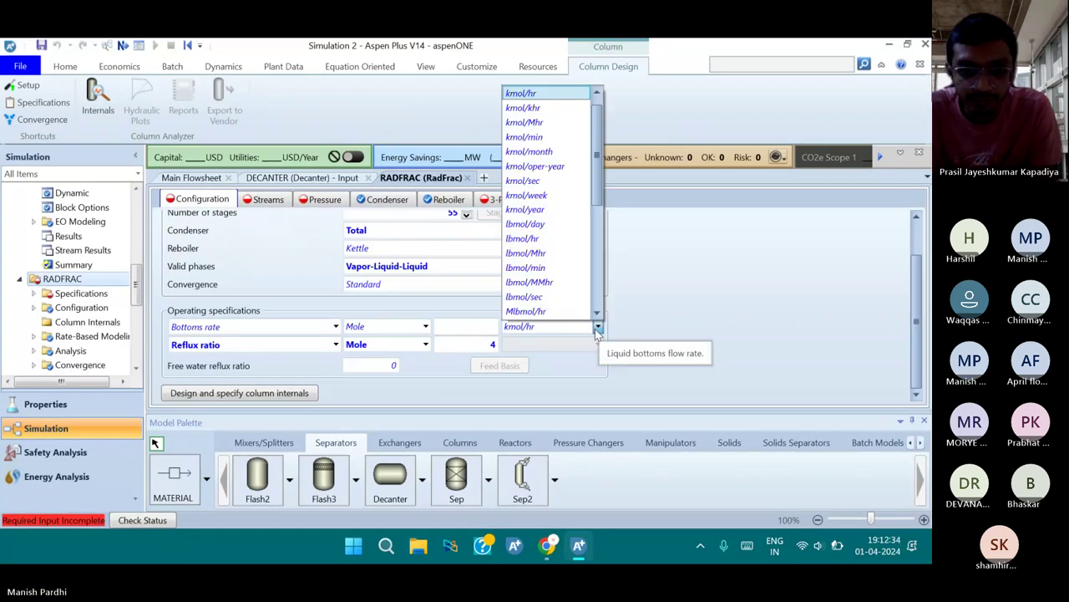
click(552, 238)
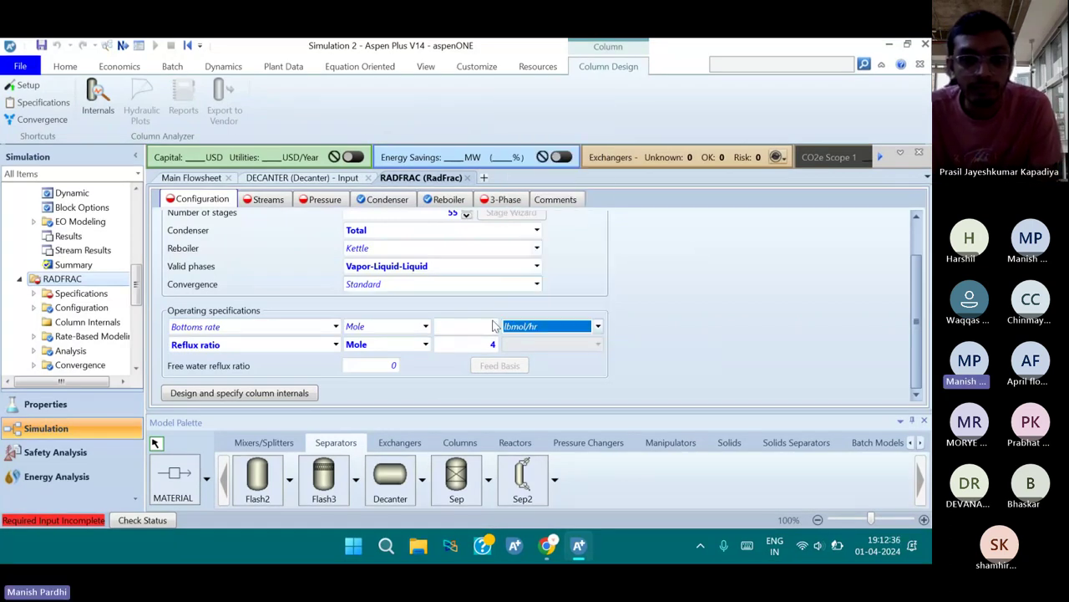
click(486, 326)
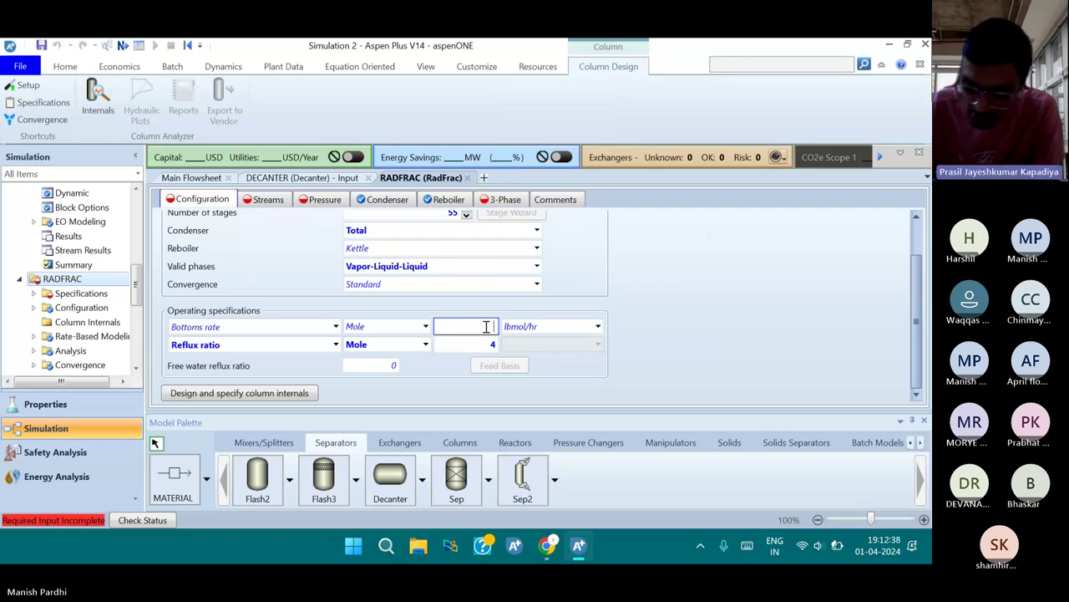
text(27)
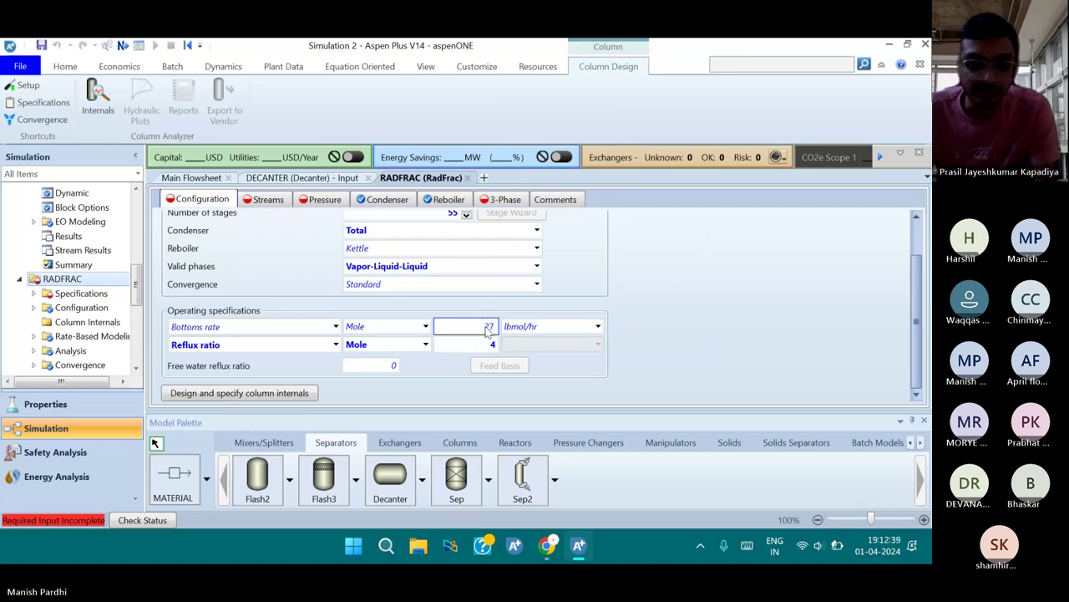
text(00)
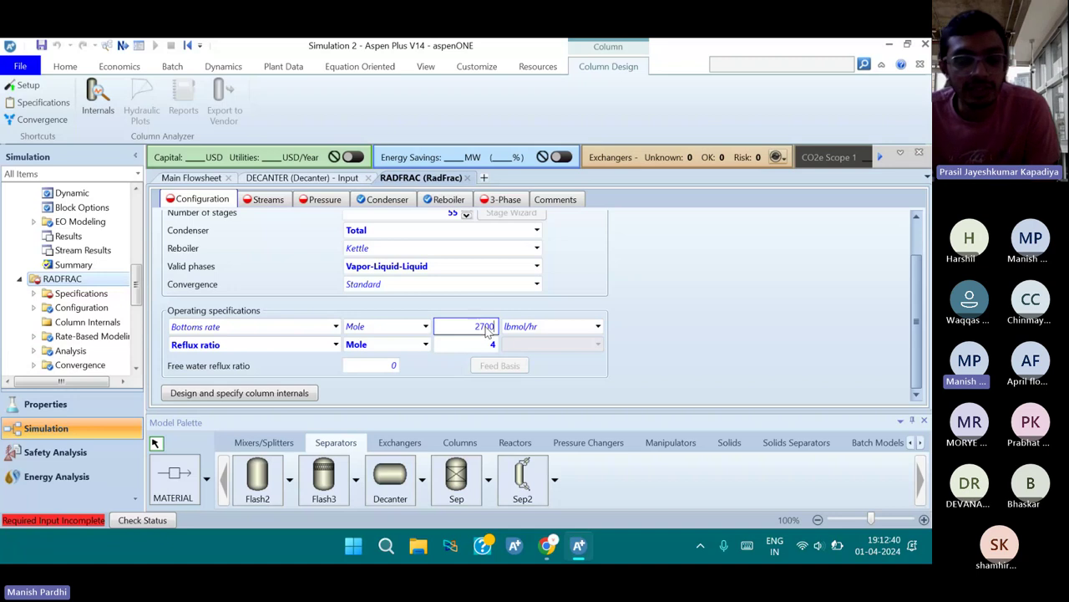
key(Return)
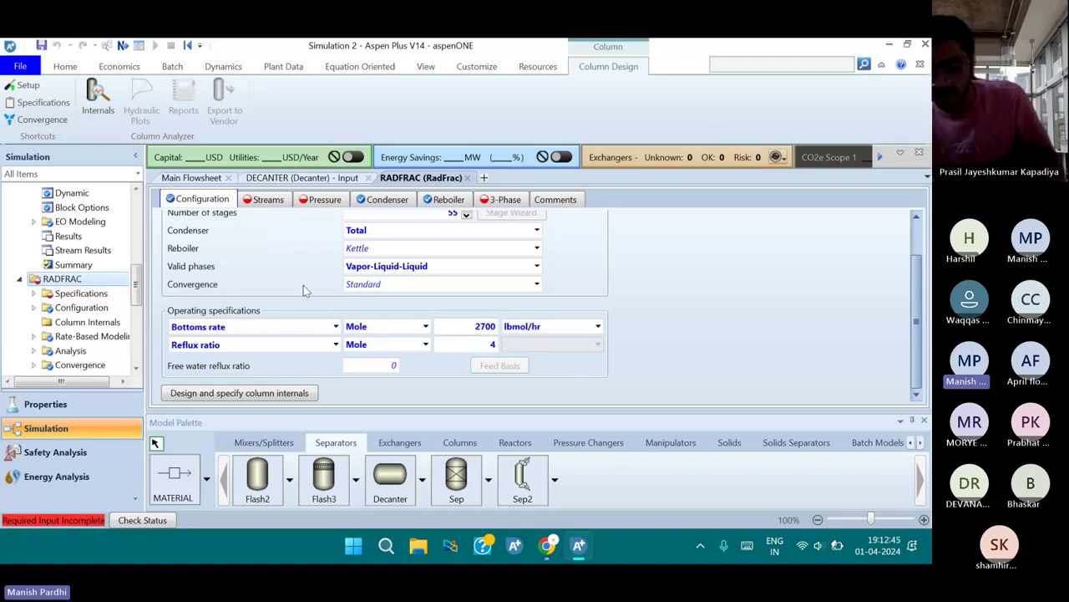
scroll(303, 290, up, 1)
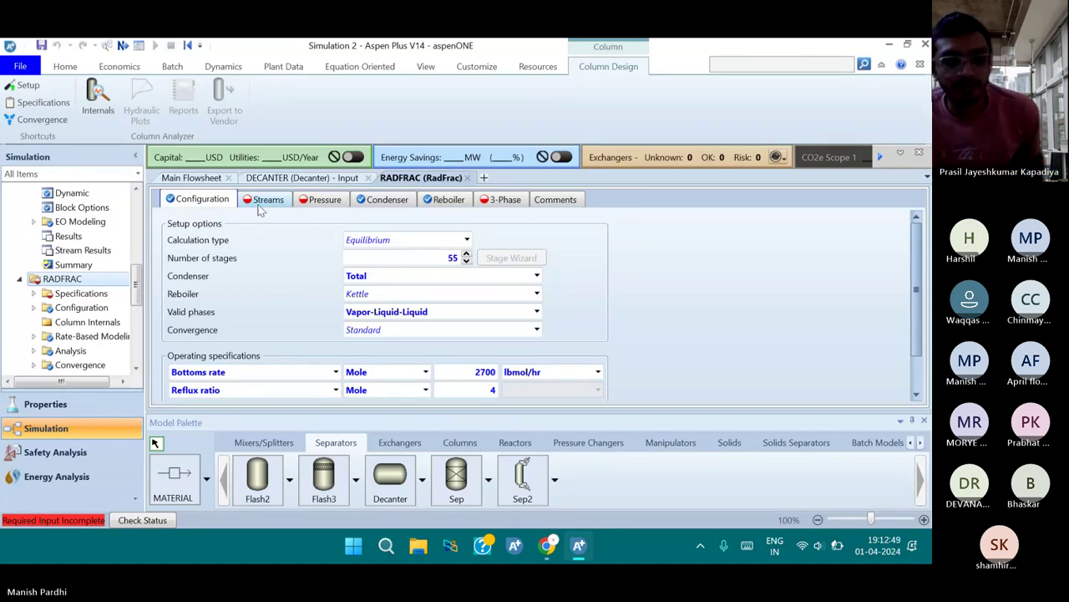
Feed VA above stage 12 and FEED above stage 15 on the RADFRAC Streams form
click(265, 201)
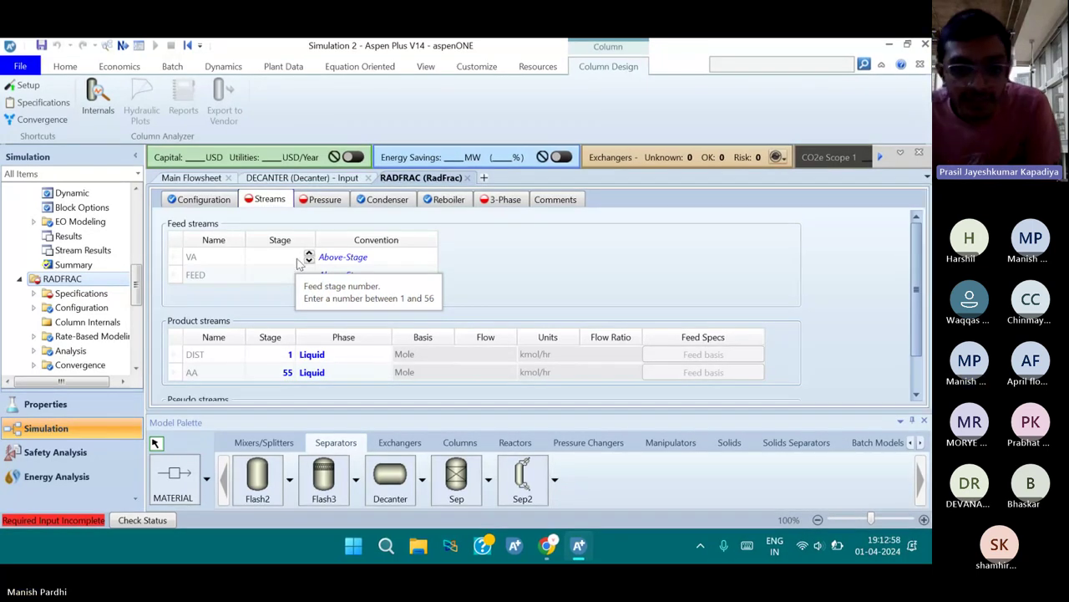
click(297, 260)
text(12)
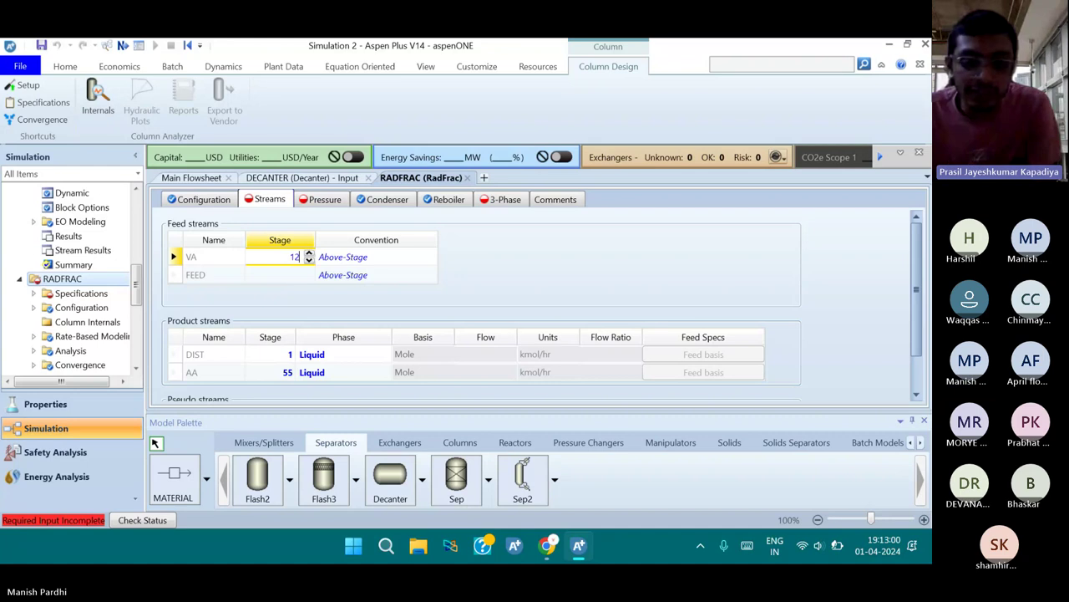
key(Tab)
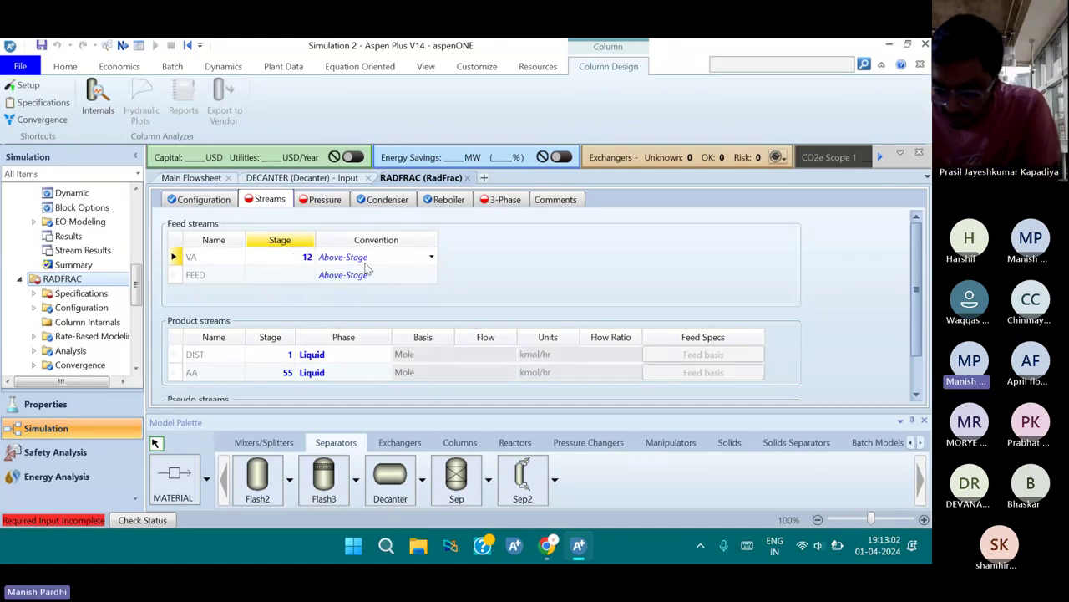
click(431, 257)
click(384, 290)
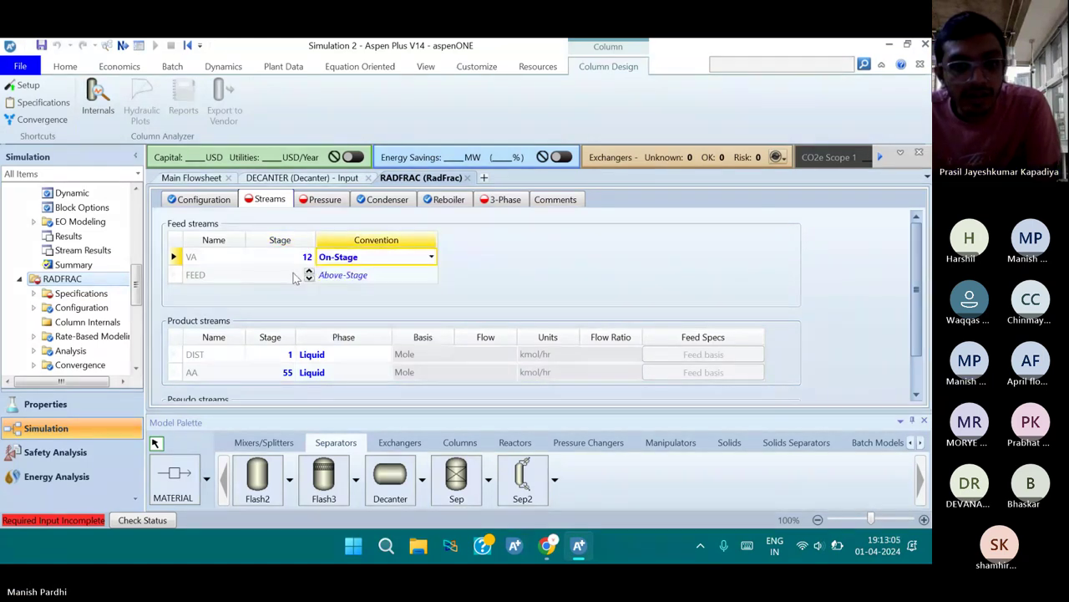
click(294, 275)
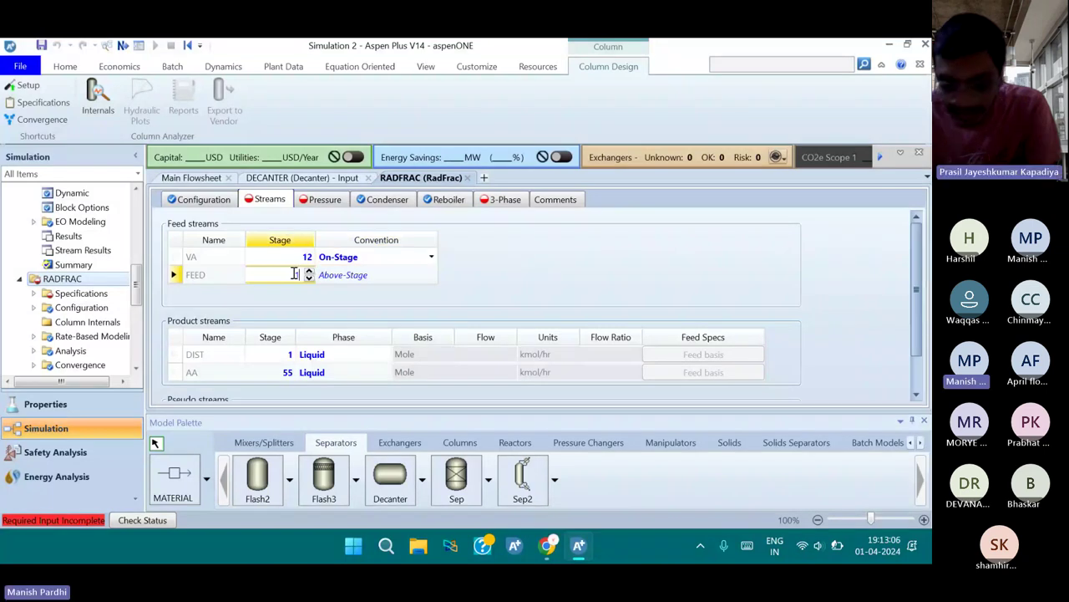
text(15)
key(Tab)
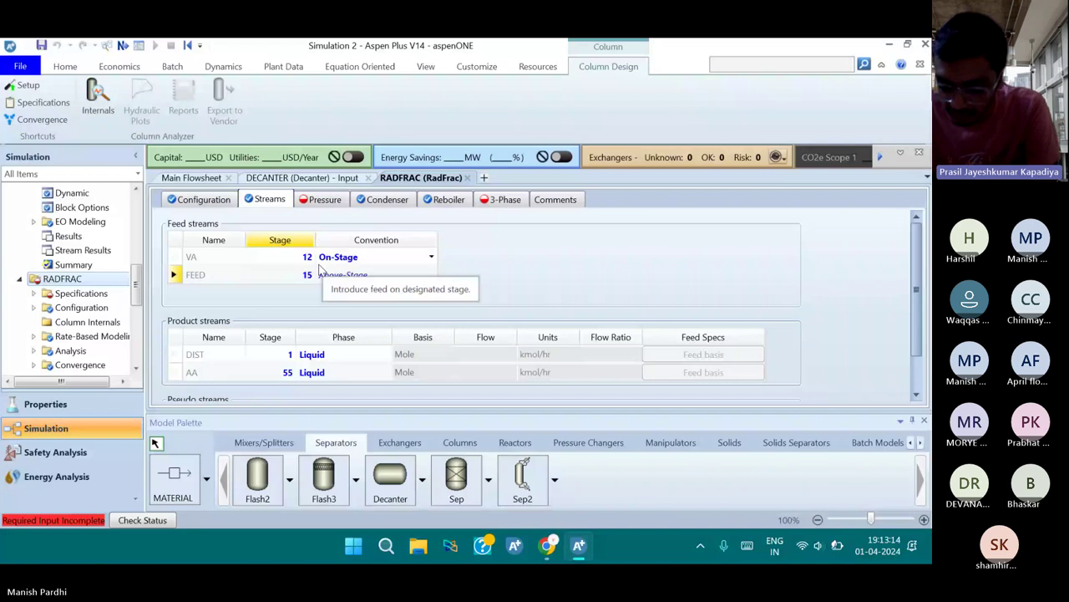
click(342, 284)
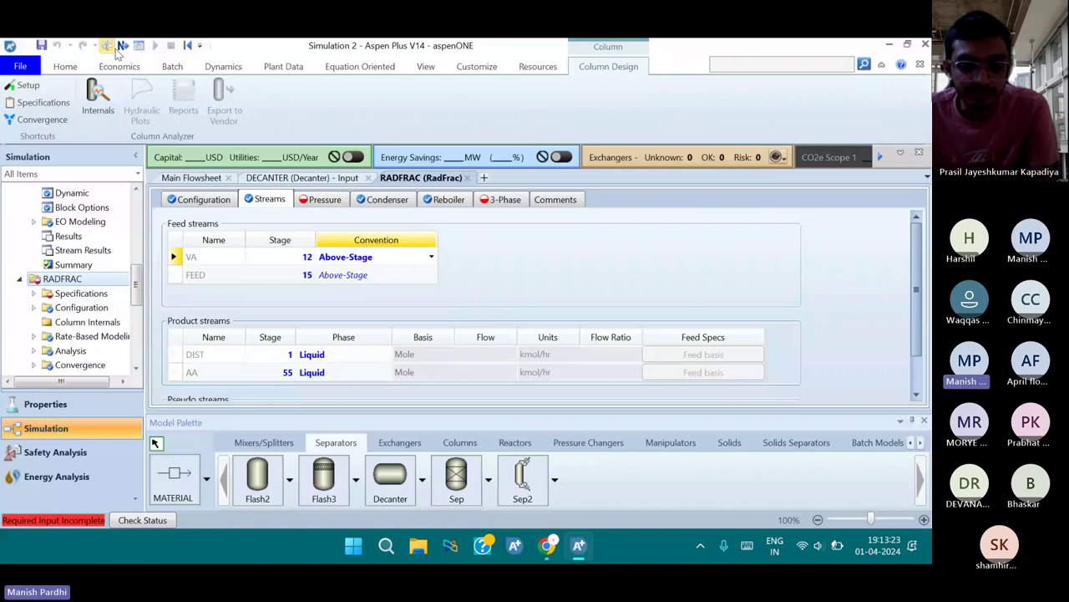
click(321, 198)
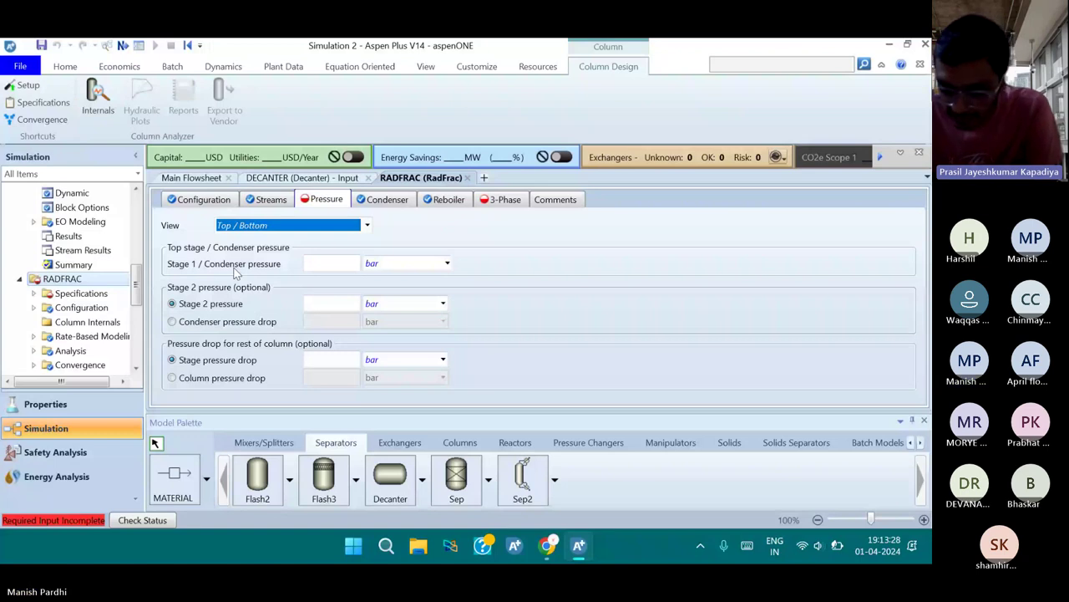
Set the Stage 1/Condenser pressure to 66 psia
click(311, 264)
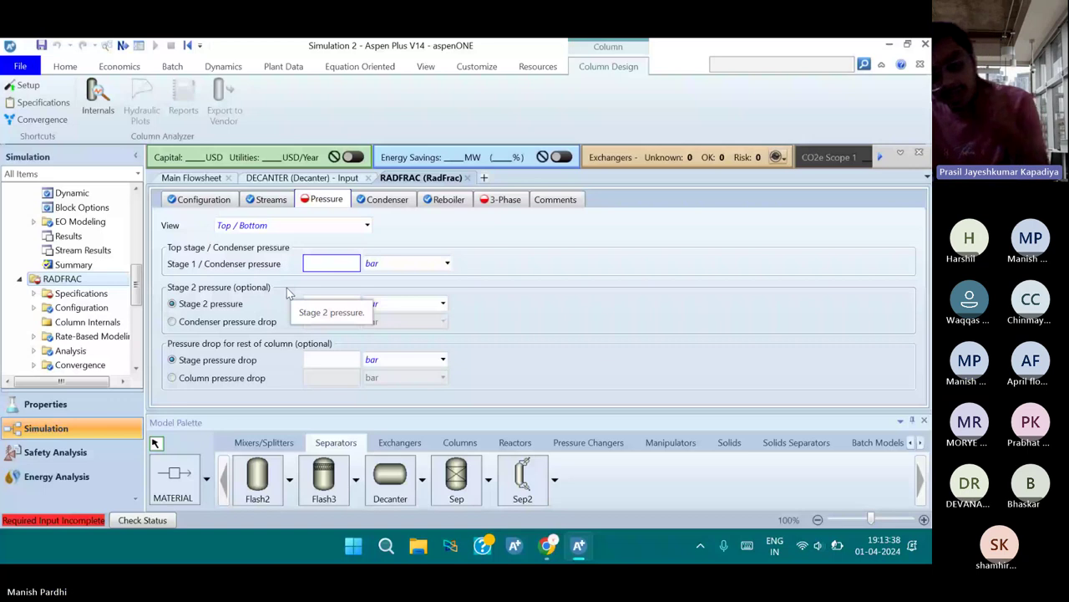
text(66)
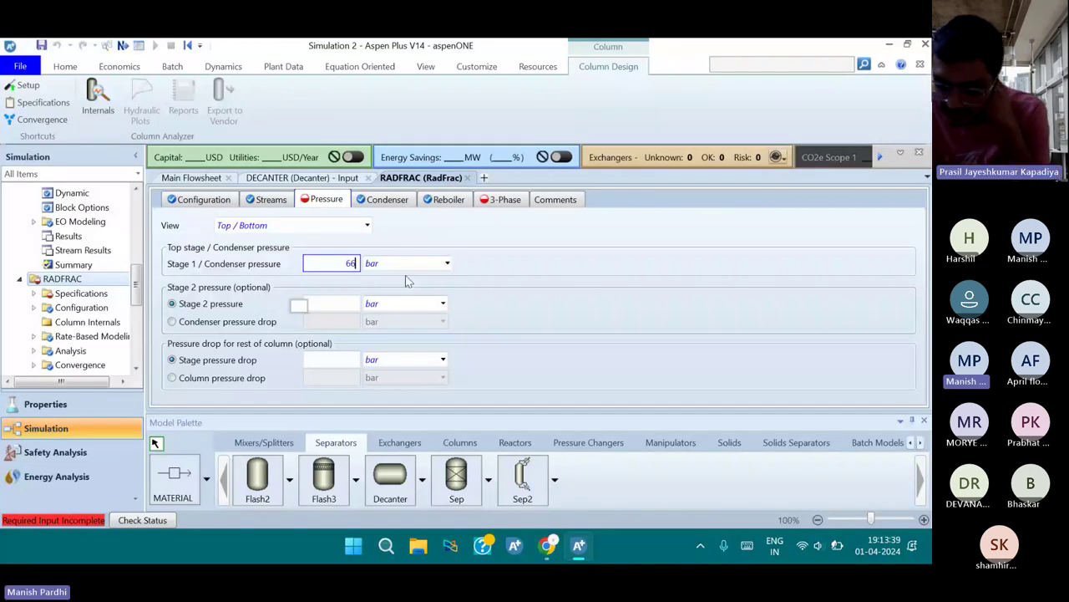
key(Tab)
text(psi)
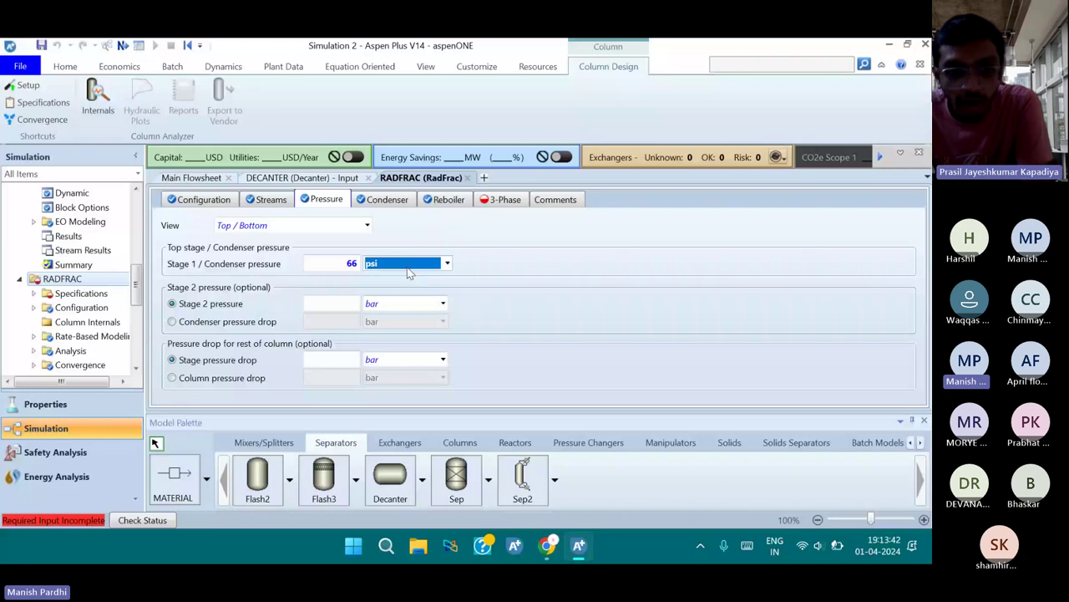
key(Down)
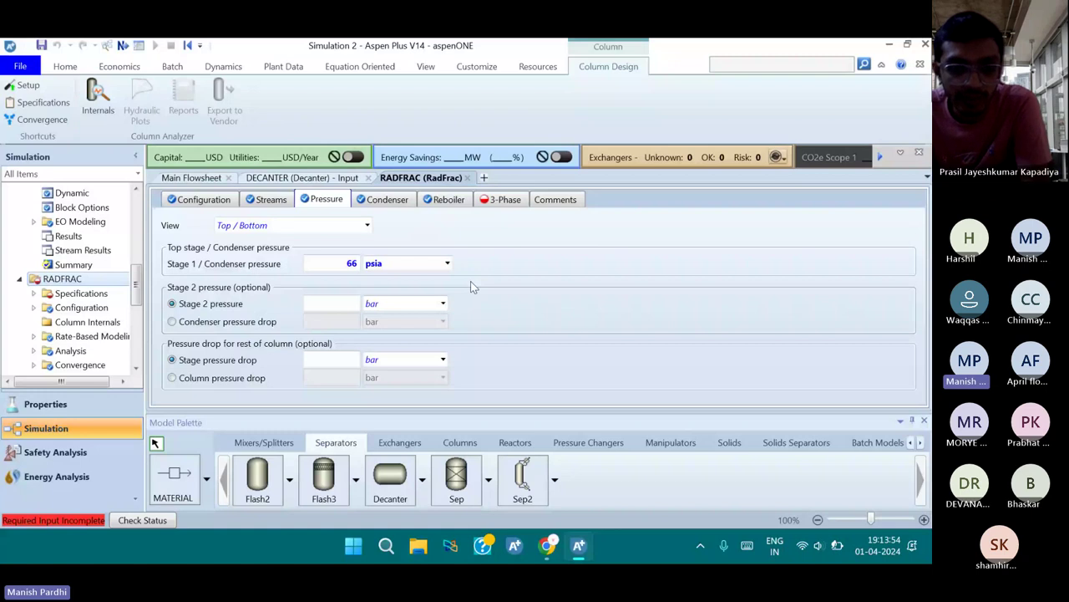
Enter a 12 psi column pressure drop, leaving Stage 2 pressure selected
click(325, 321)
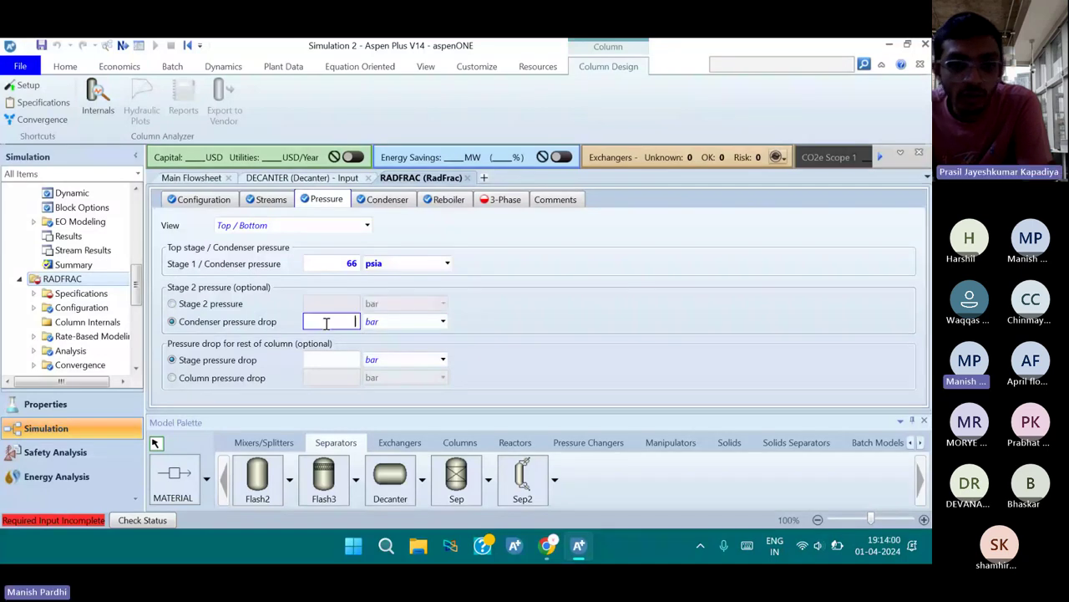
text(12)
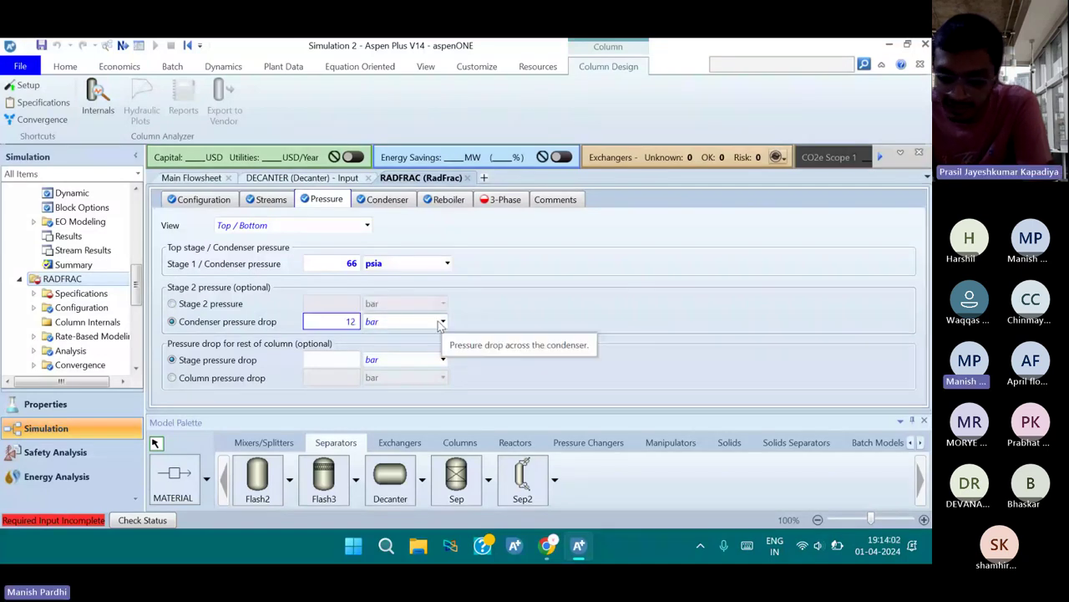
scroll(441, 324, down, 1)
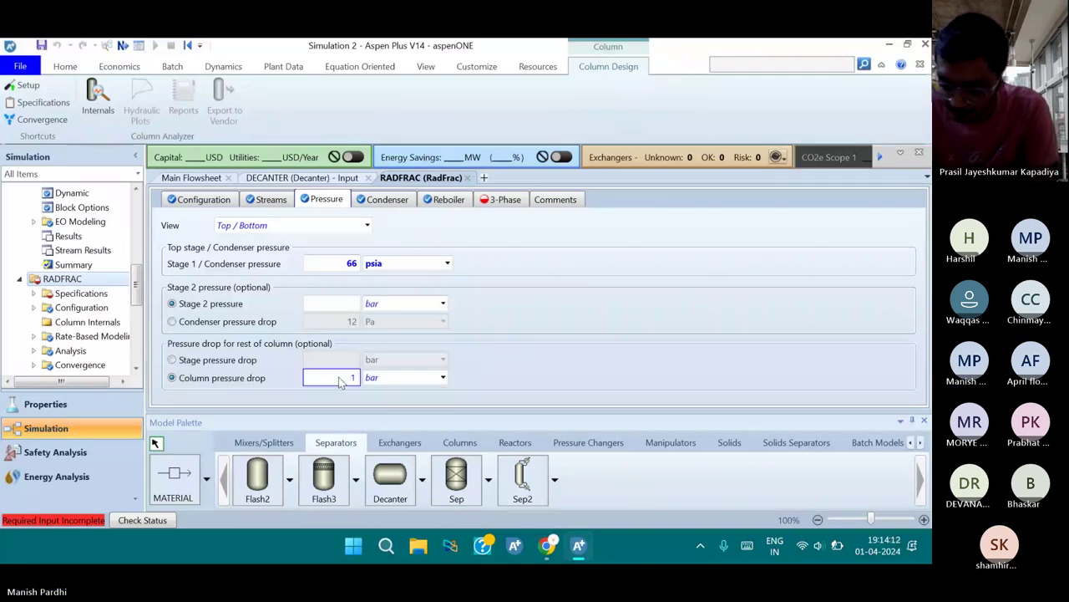
text(2)
click(409, 378)
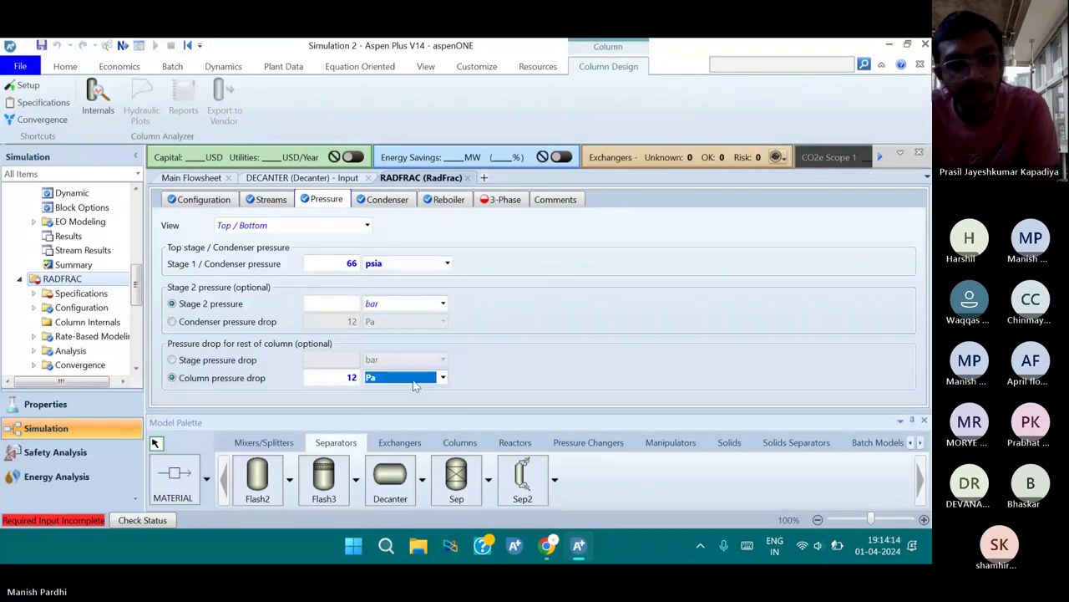
scroll(414, 384, down, 2)
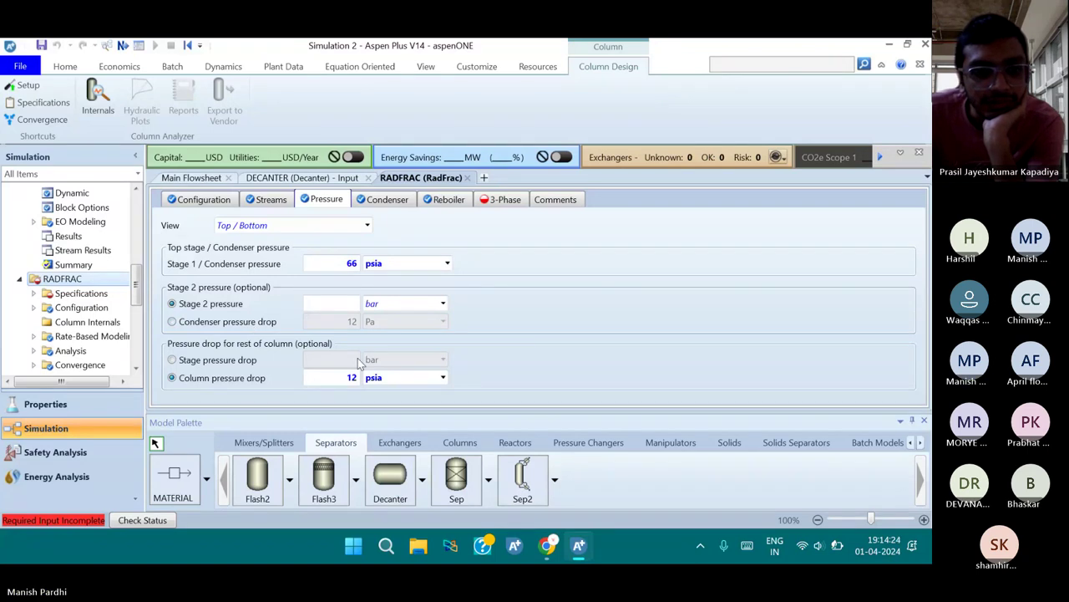
click(248, 326)
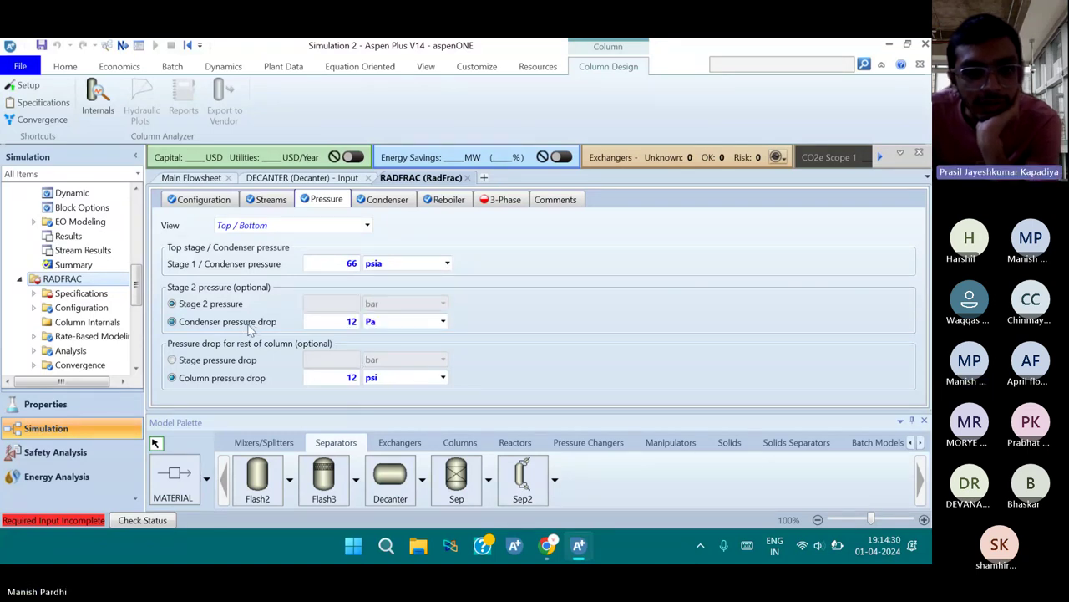
click(341, 321)
key(BackSpace)
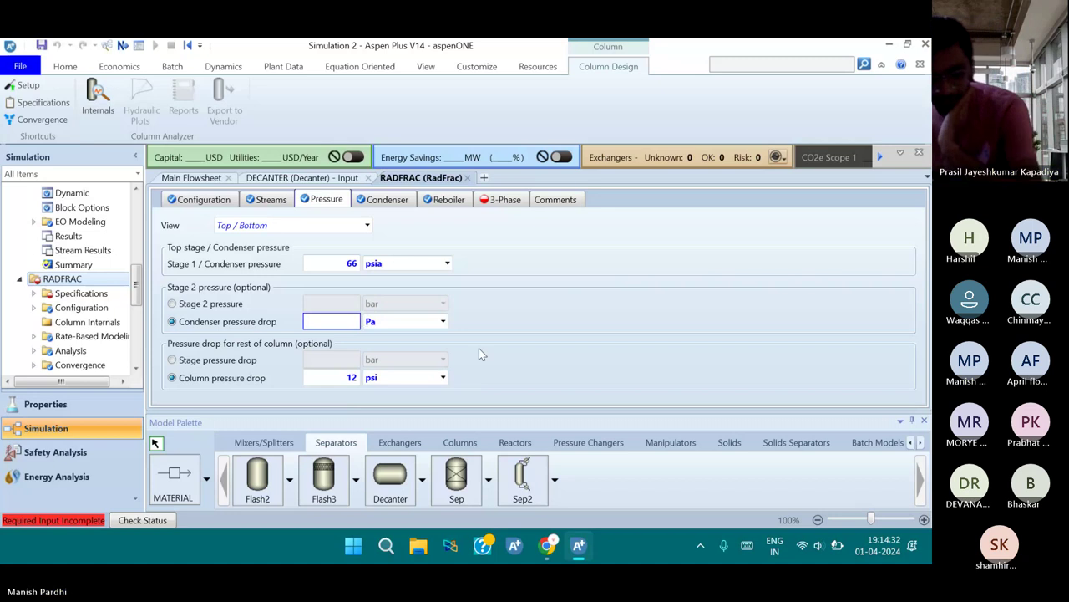
click(479, 347)
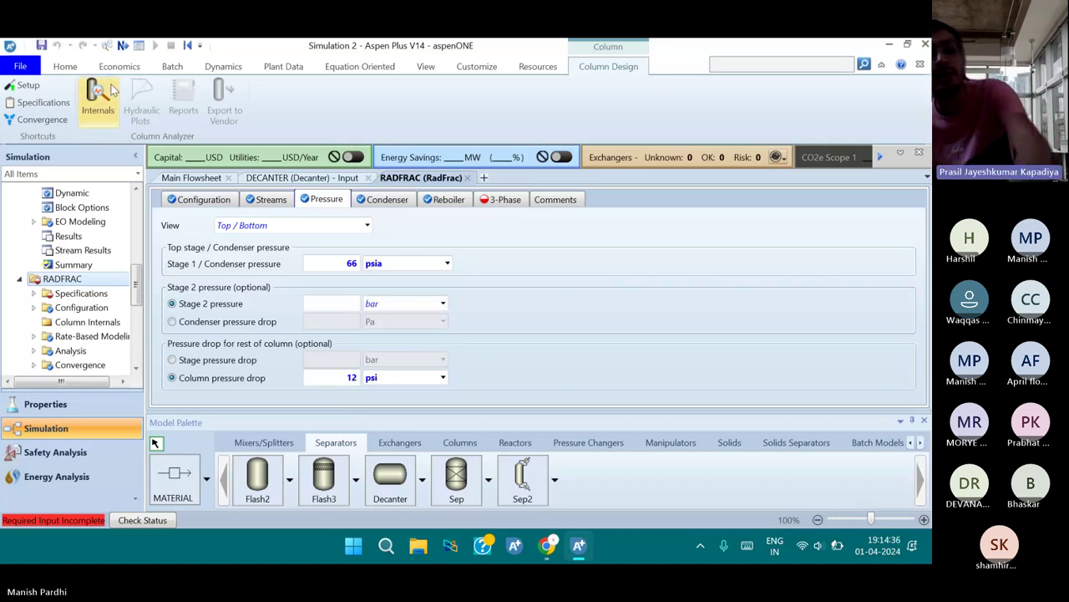
click(122, 45)
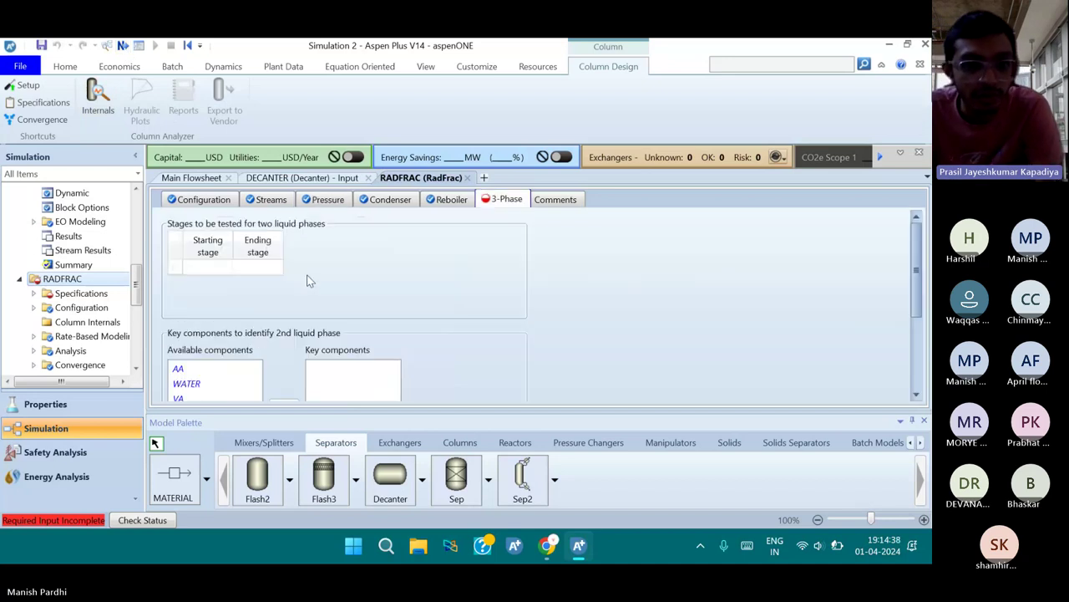
Make WATER the key component for the second liquid phase
scroll(308, 278, down, 3)
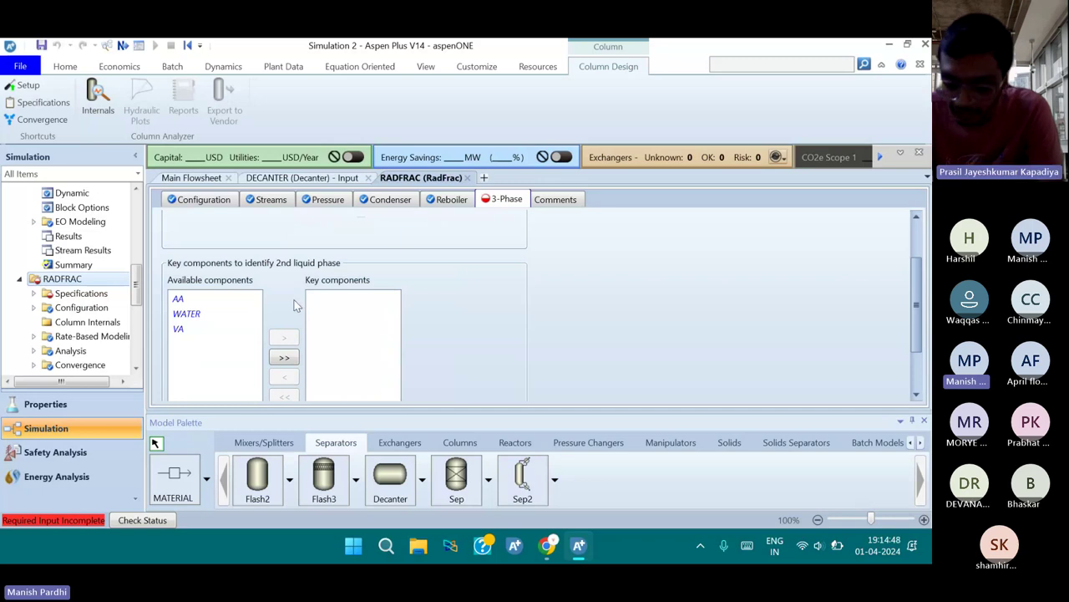
click(186, 314)
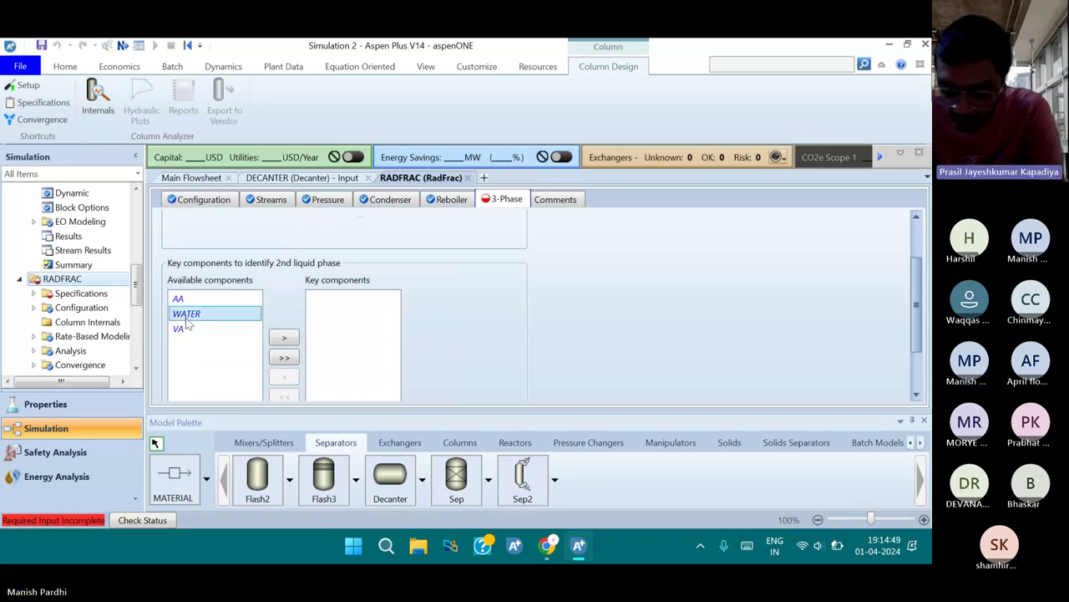
double_click(188, 316)
scroll(191, 324, down, 1)
scroll(284, 284, up, 1)
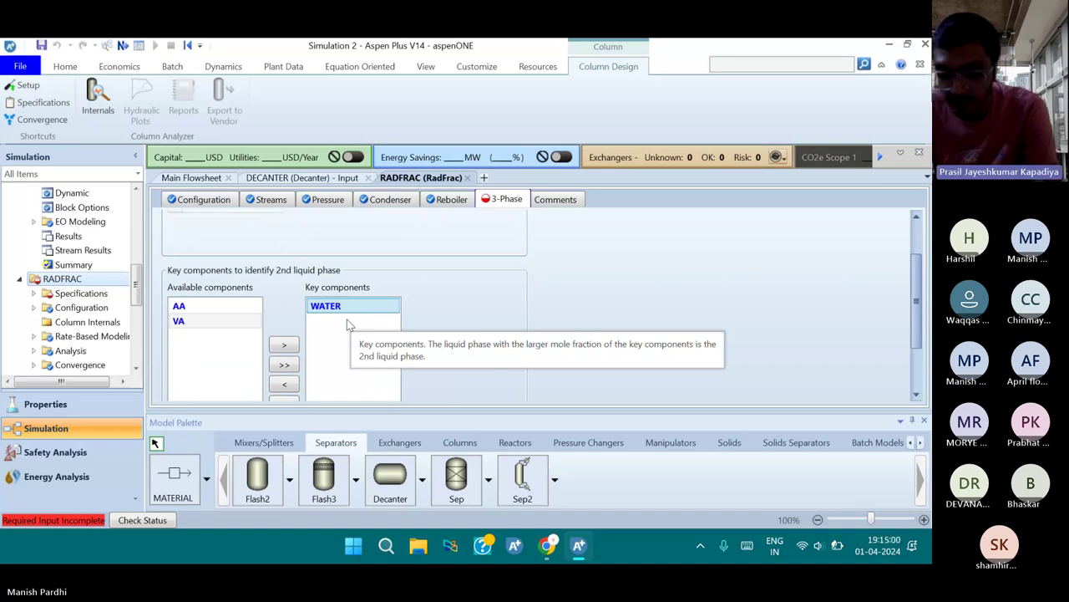
scroll(406, 269, up, 1)
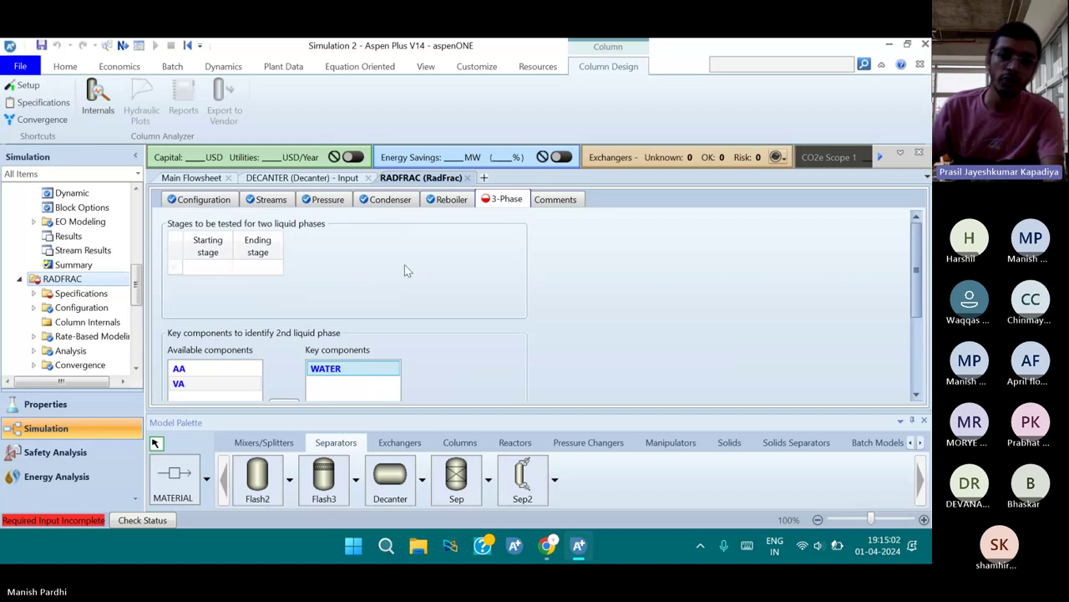
Test stages 1 through 55 for two liquid phases
click(219, 268)
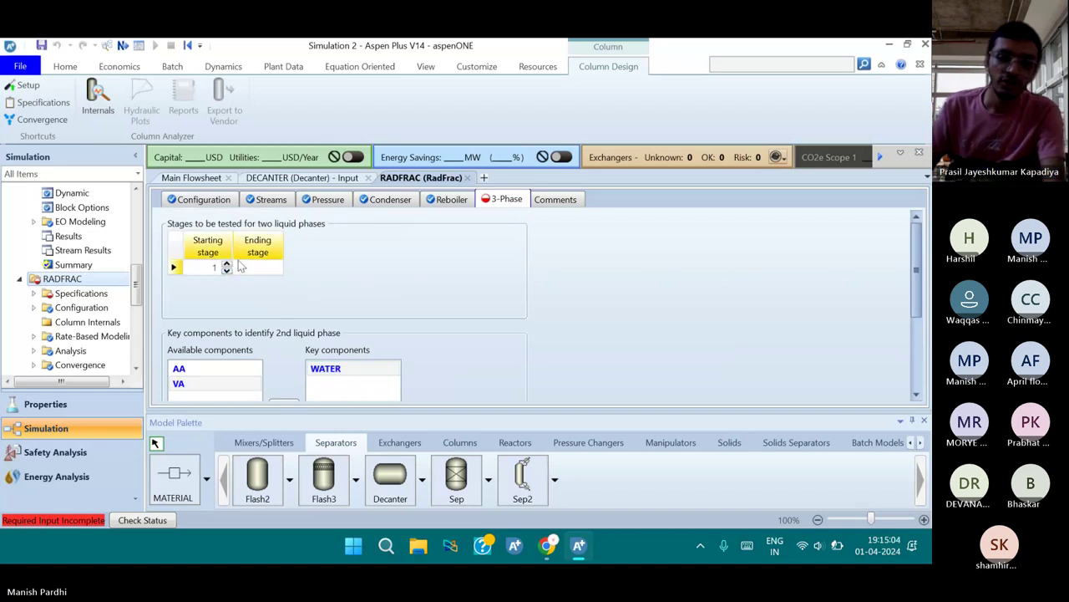
text(1)
click(276, 268)
text(2)
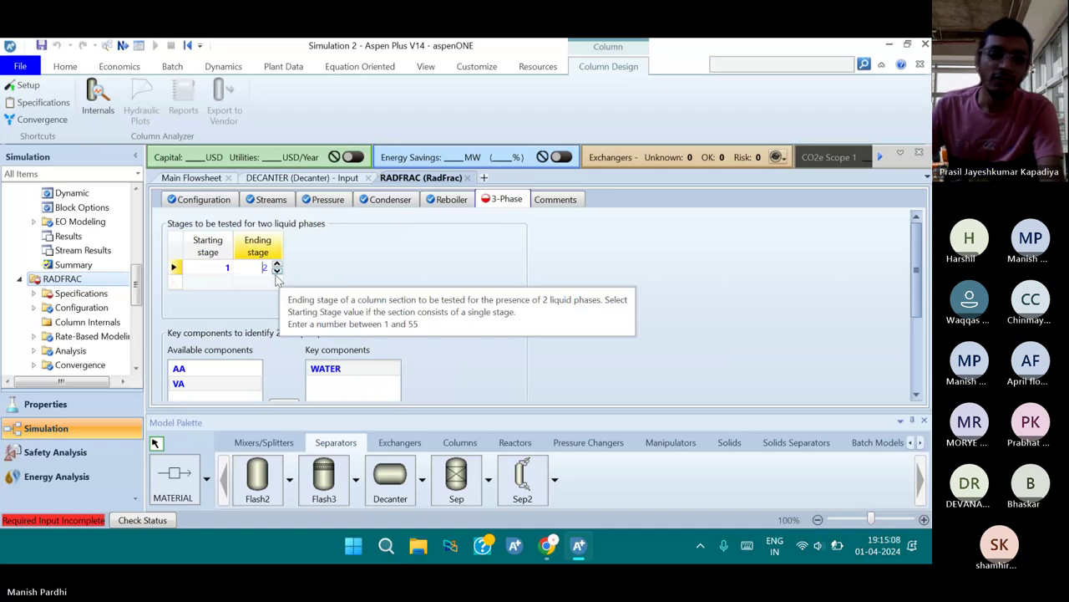
text(5)
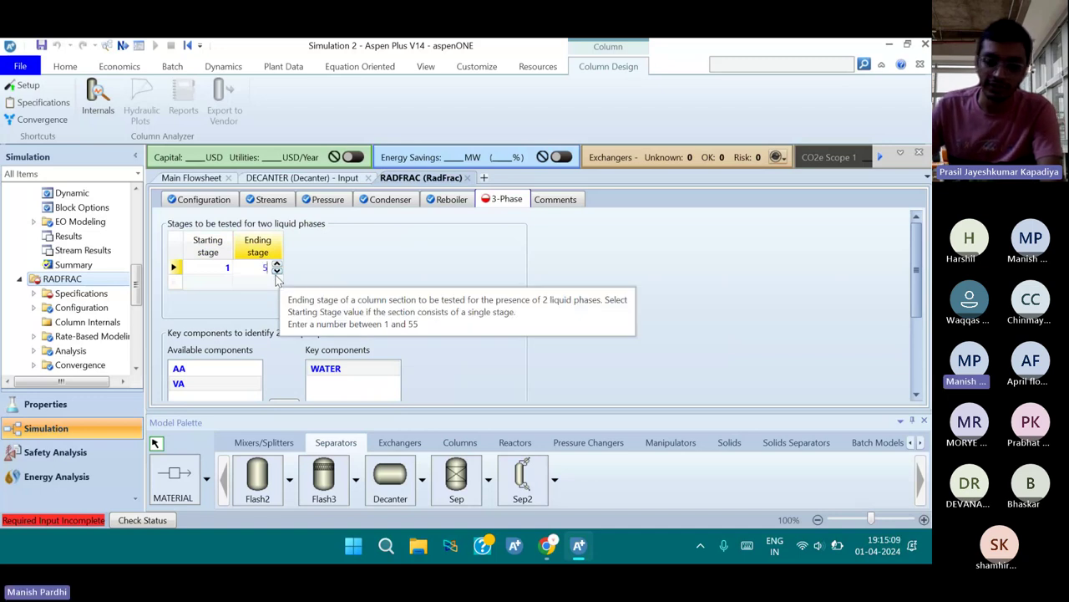
text(5)
click(330, 257)
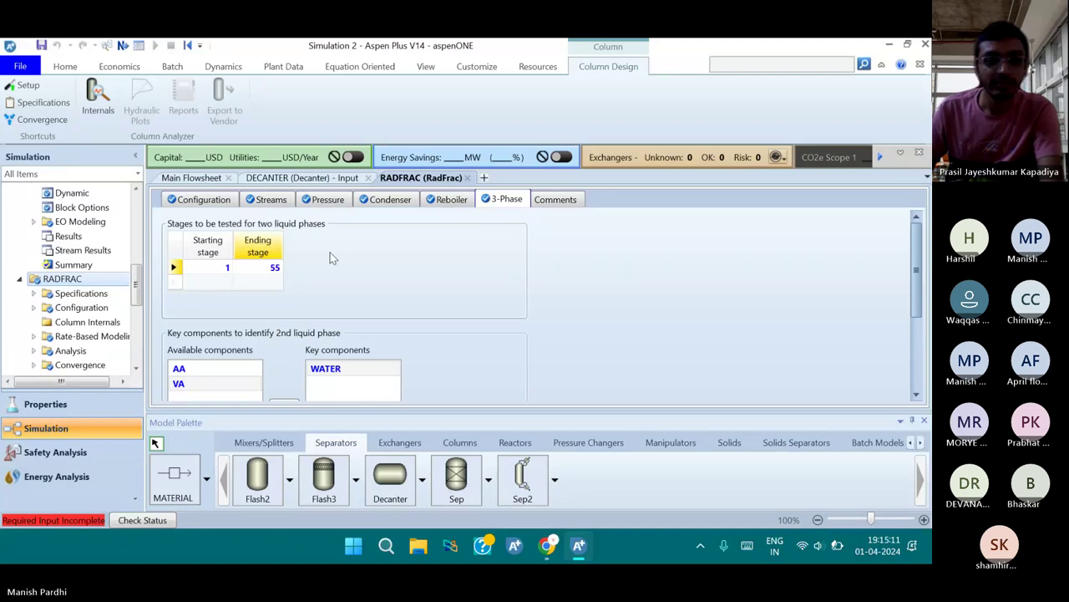
scroll(381, 297, down, 1)
scroll(380, 301, down, 1)
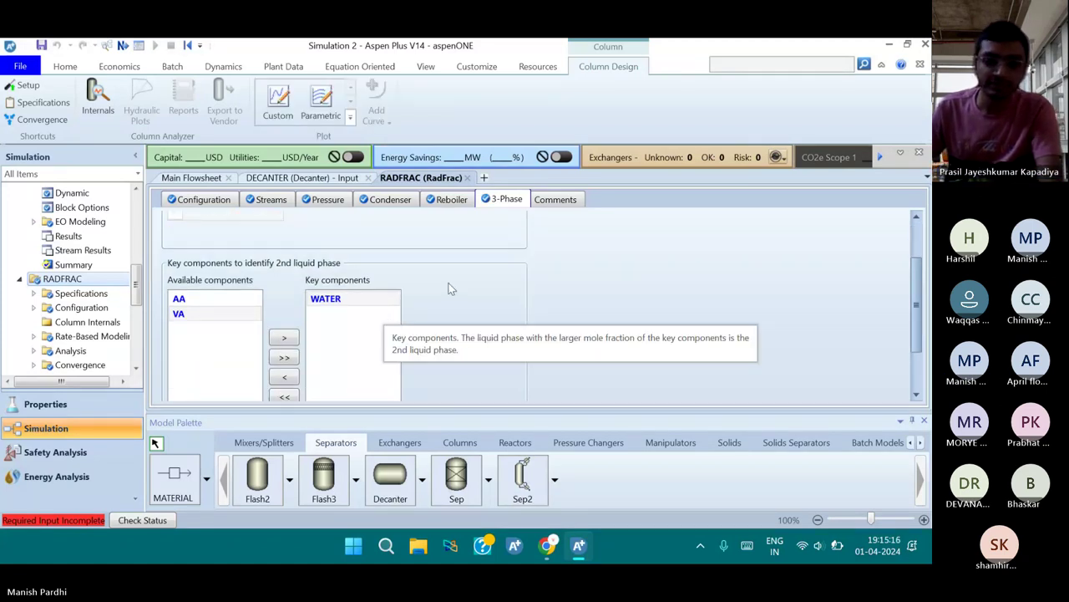
Set the decanter pressure to 50 psia and temperature to 110 C
click(123, 46)
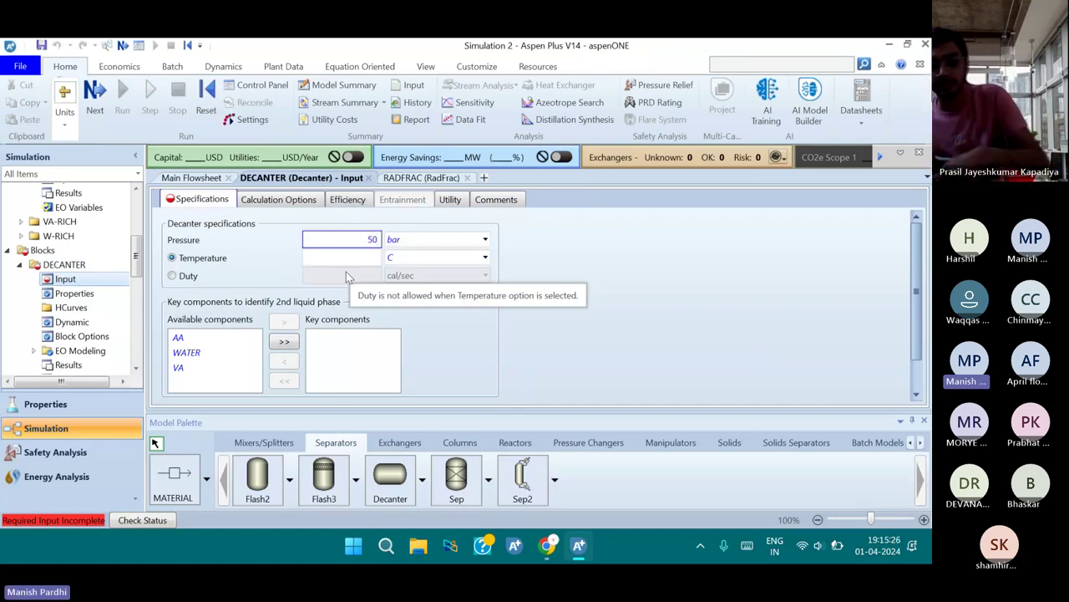
click(414, 240)
click(414, 250)
key(p)
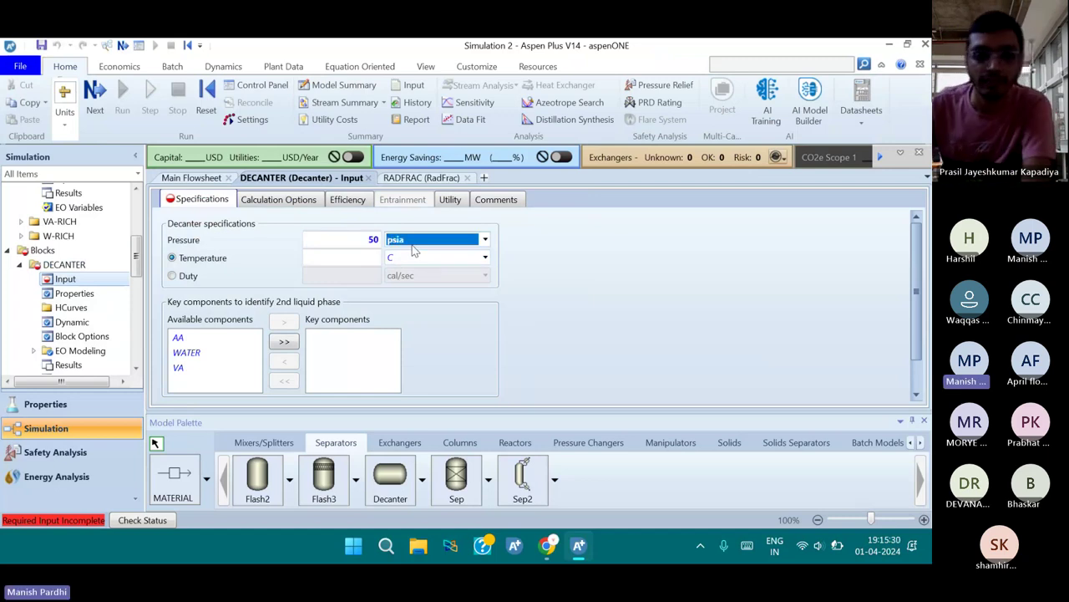
click(355, 259)
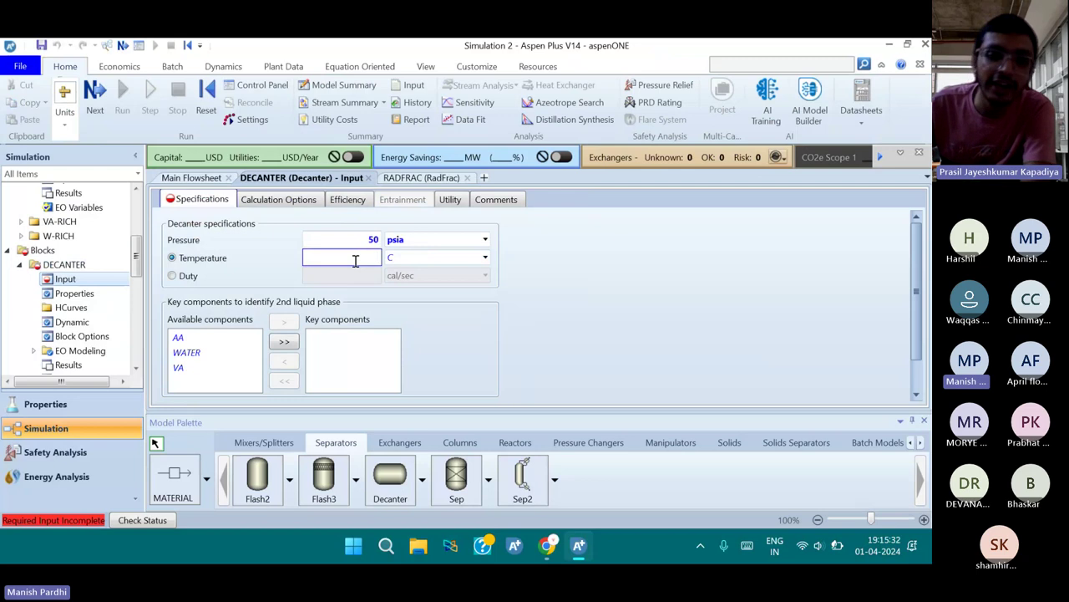
text(110)
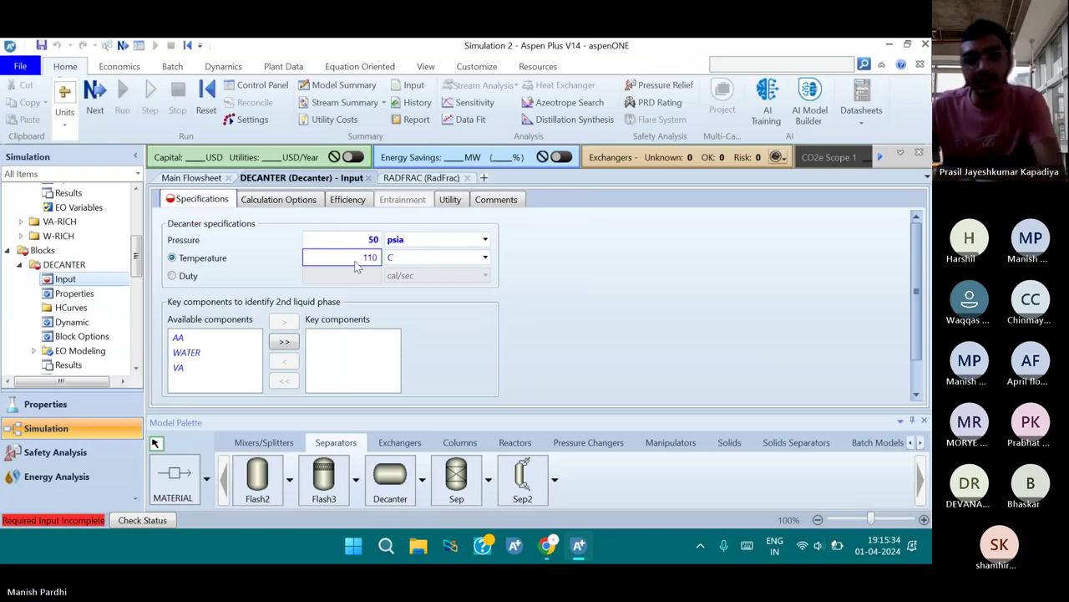
click(430, 297)
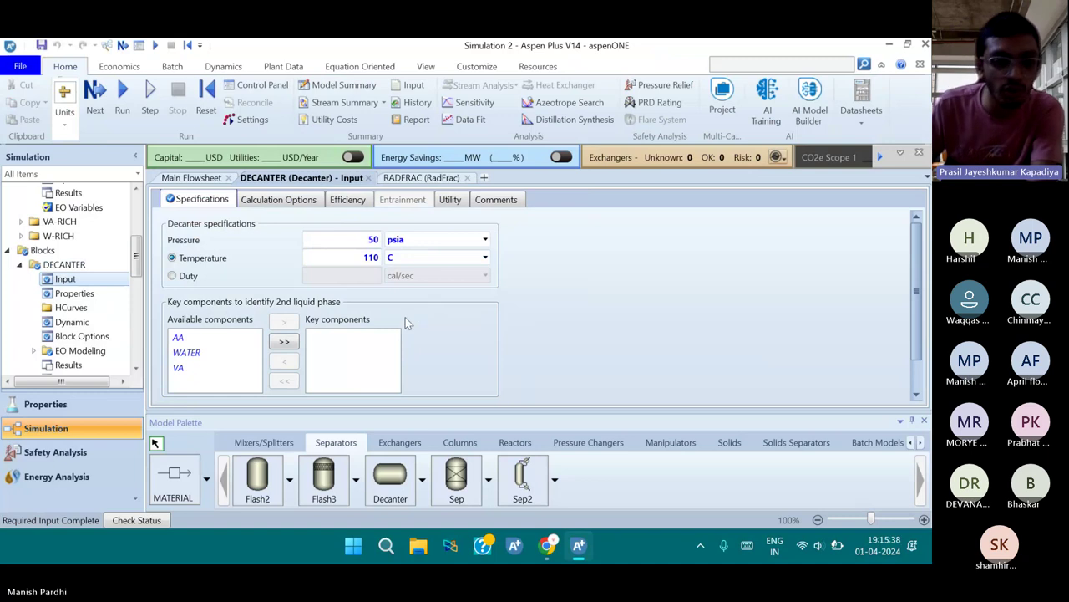
Move WATER into the decanter's key components for the second liquid phase
drag(186, 351, 335, 337)
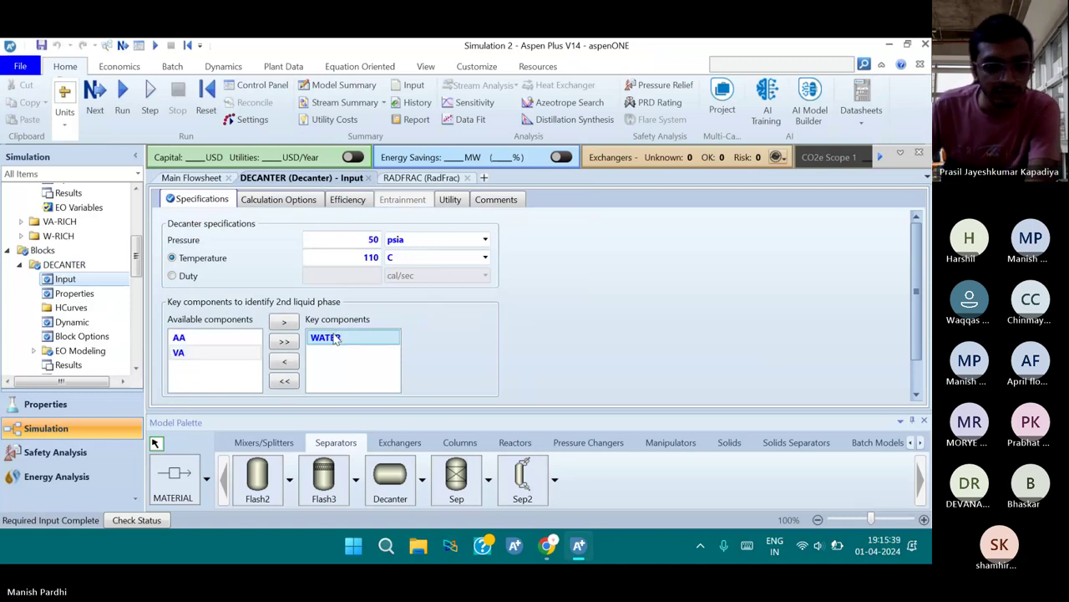
scroll(466, 311, down, 1)
click(466, 312)
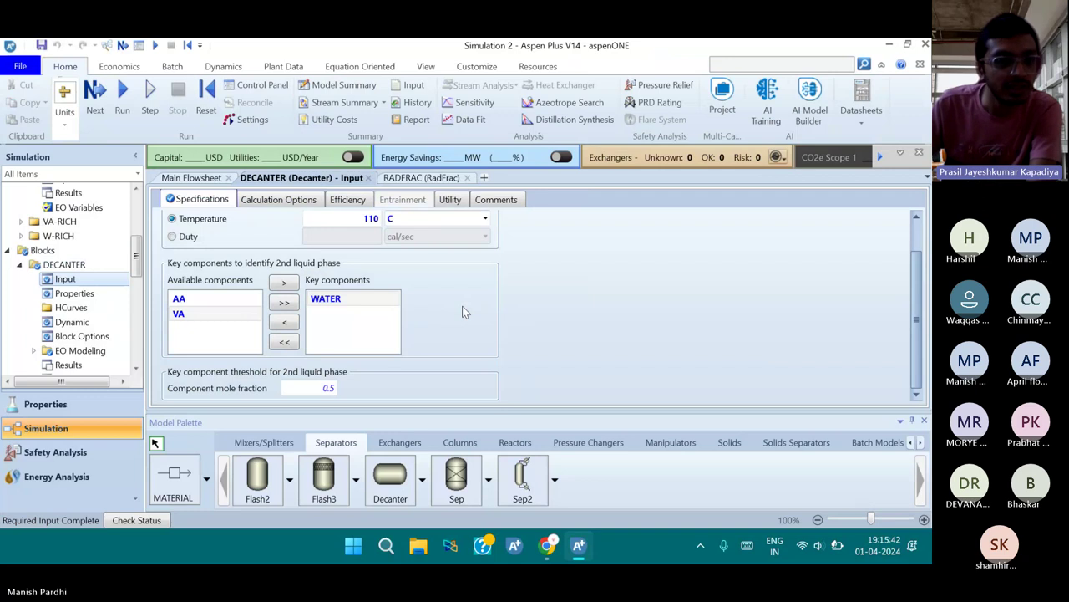
scroll(464, 310, up, 1)
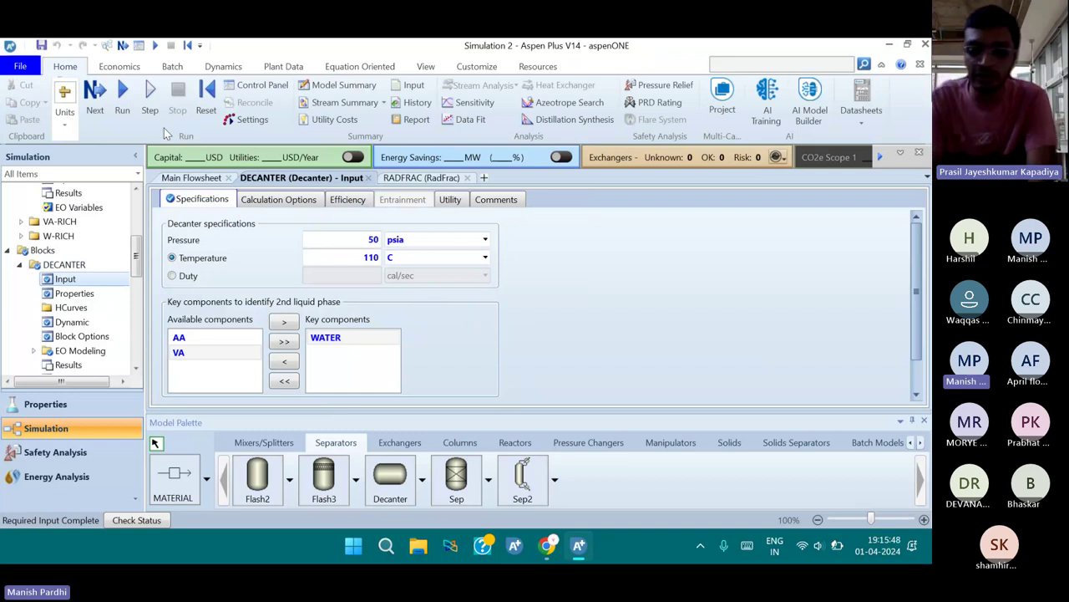
Run the simulation from the Required Input Complete prompt and check the Control Panel messages
click(96, 100)
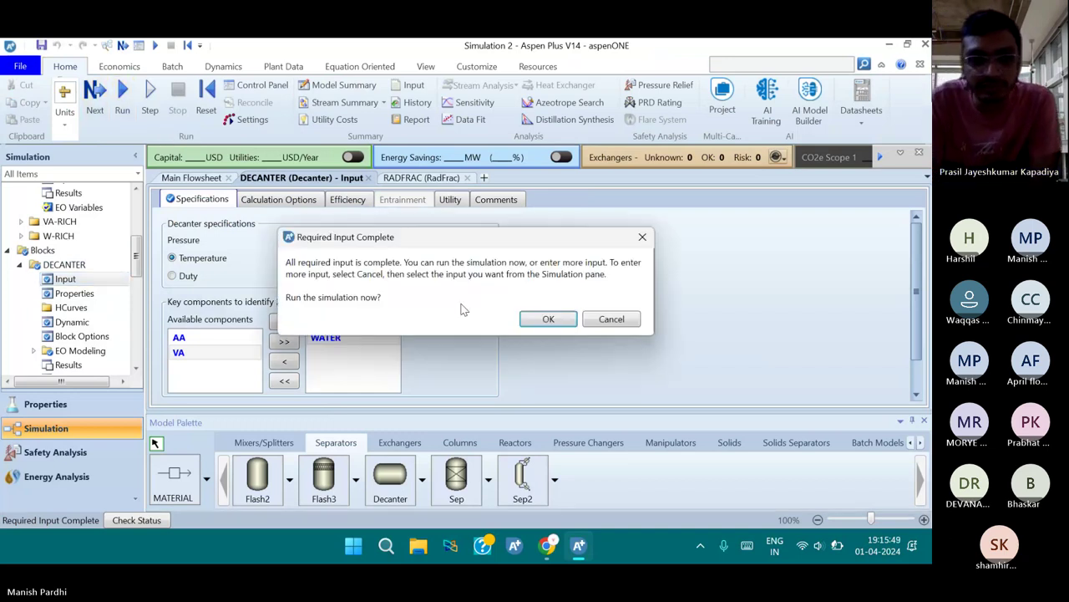
click(543, 315)
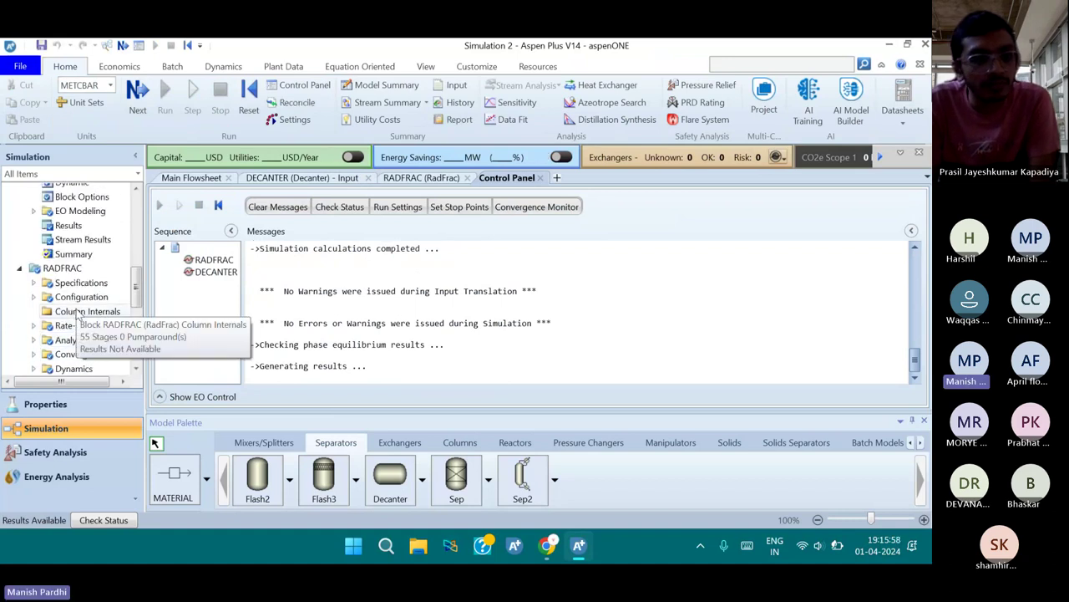
scroll(96, 351, down, 3)
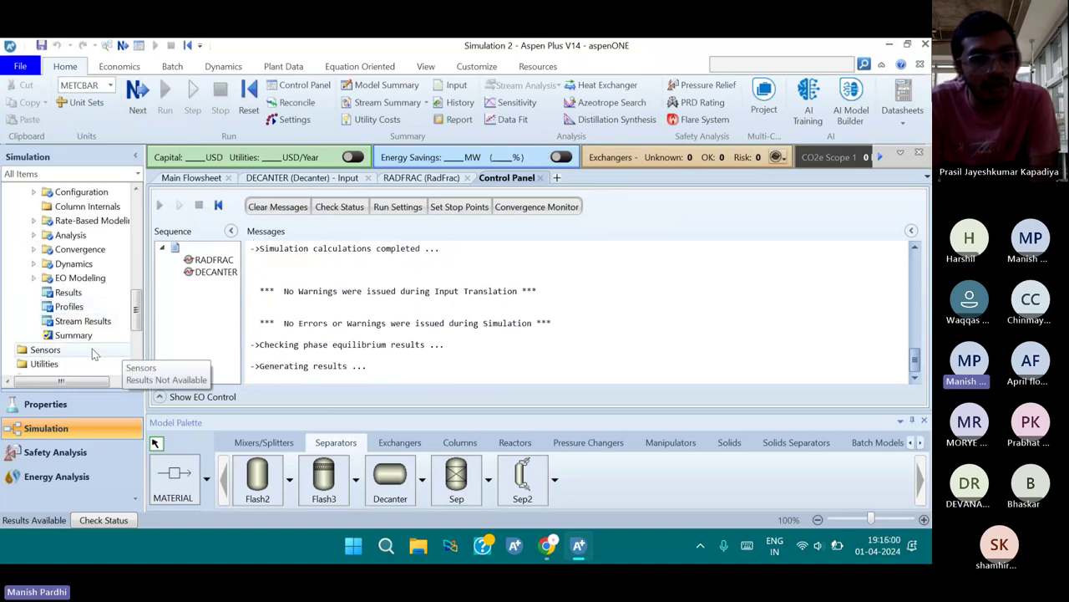
scroll(84, 332, down, 3)
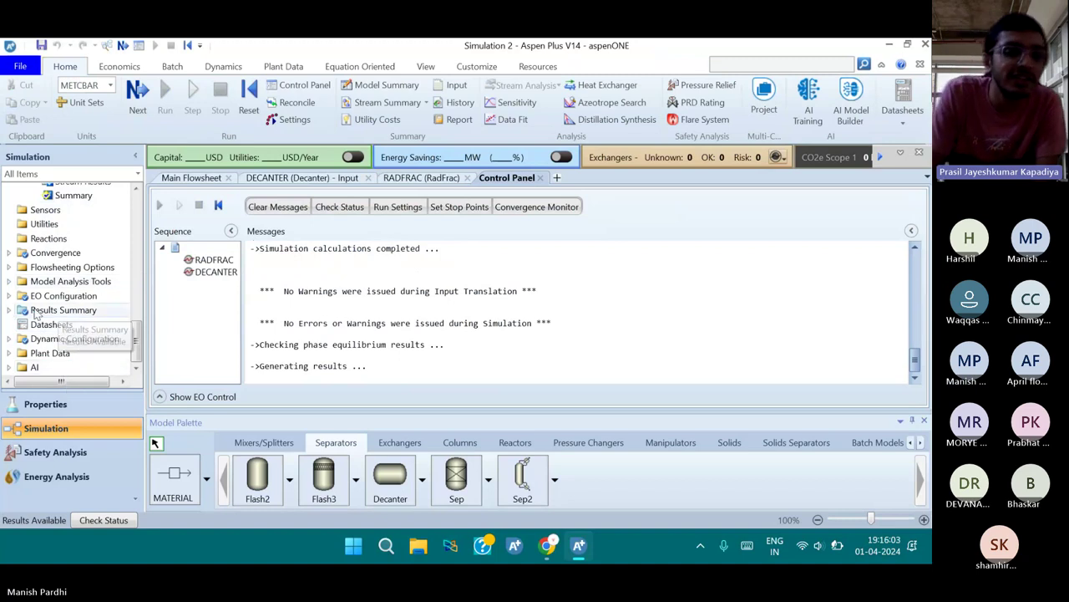
Open the Results Summary Streams table and inspect the W-RICH and AA stream values
click(9, 310)
click(58, 303)
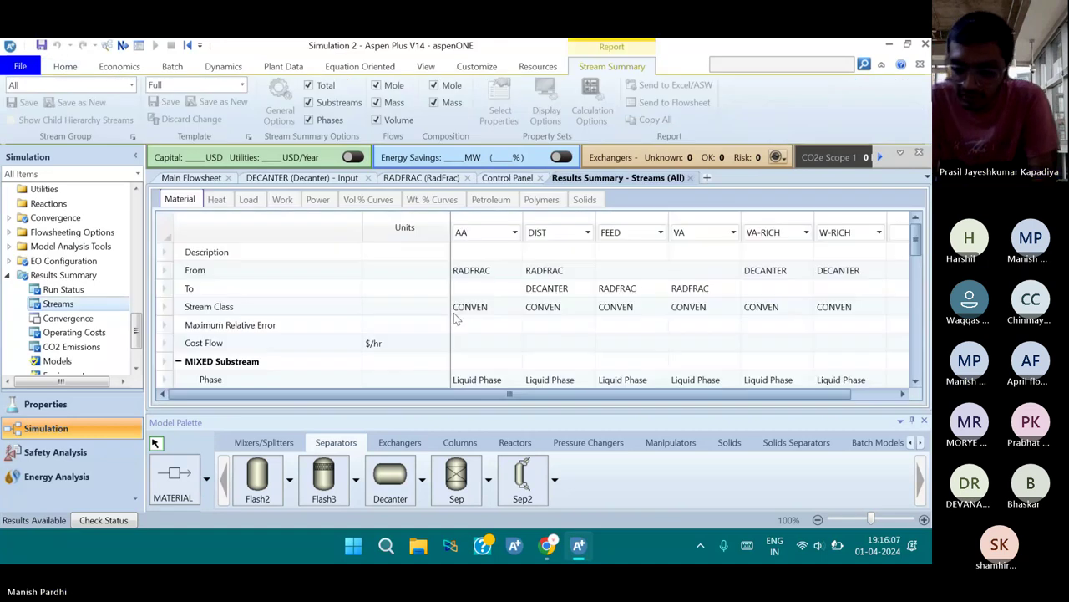
click(836, 252)
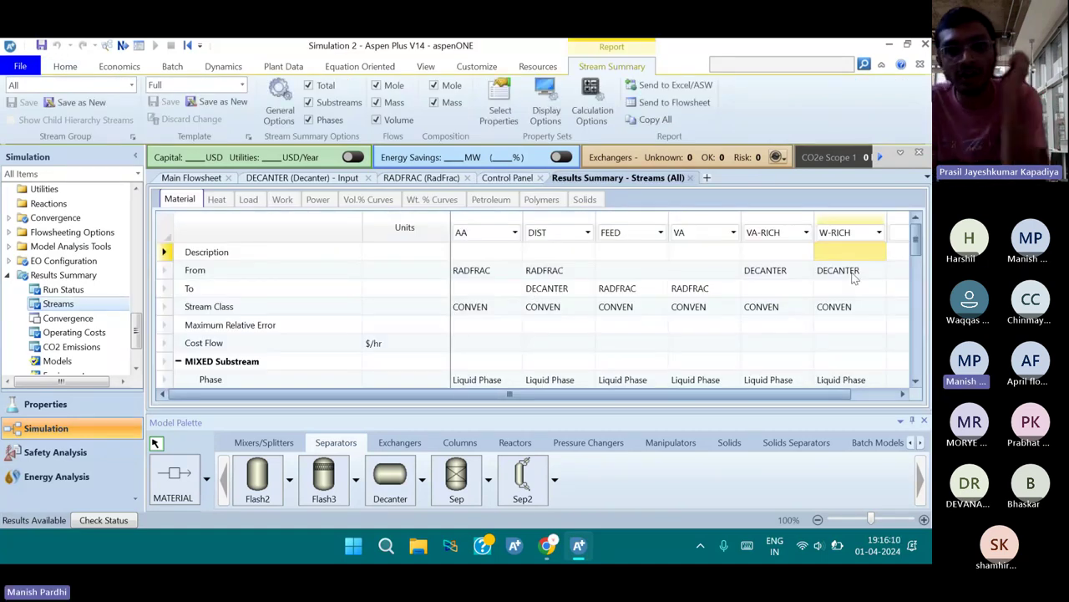
scroll(847, 305, down, 1)
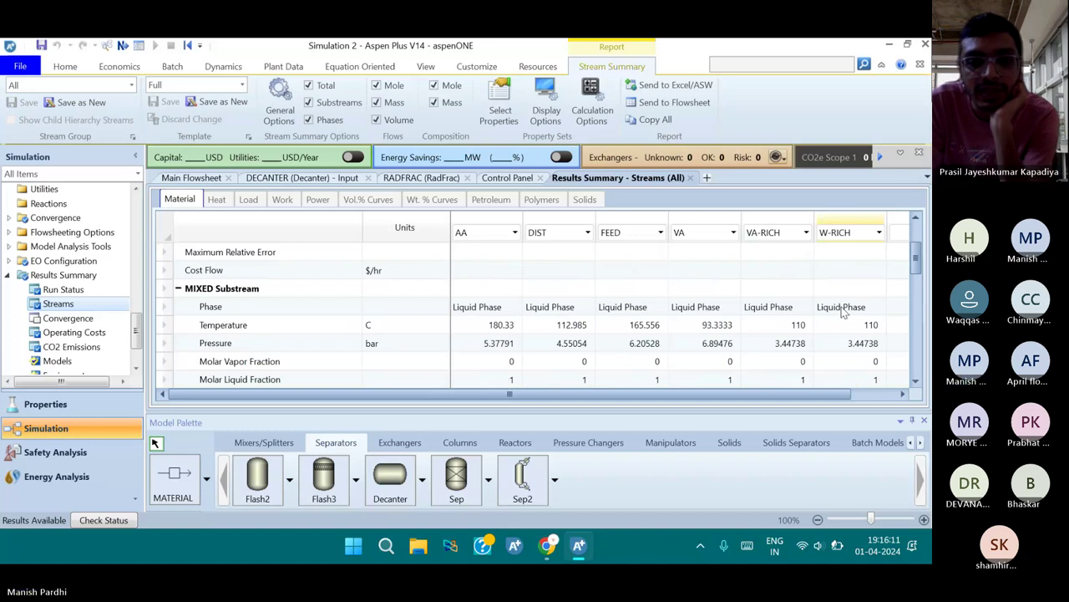
click(842, 307)
scroll(839, 325, down, 1)
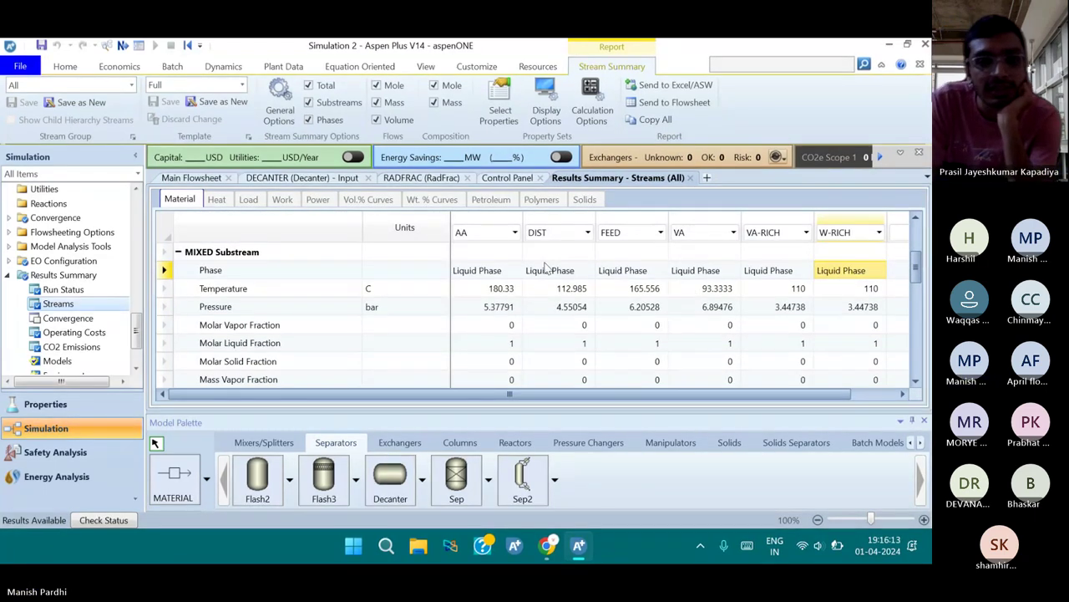
click(493, 325)
scroll(492, 338, down, 2)
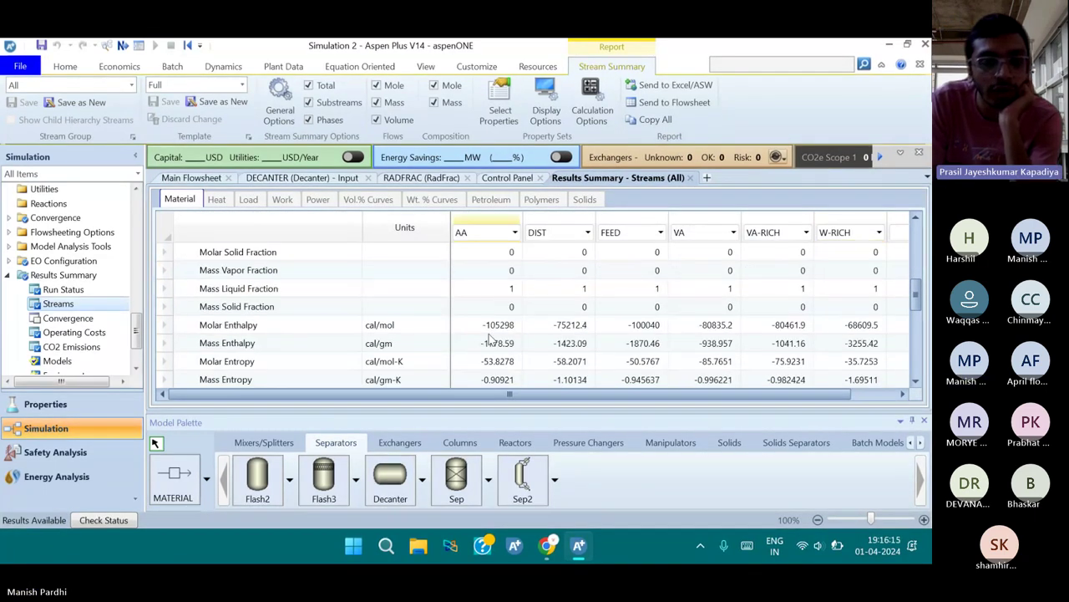
scroll(491, 339, down, 2)
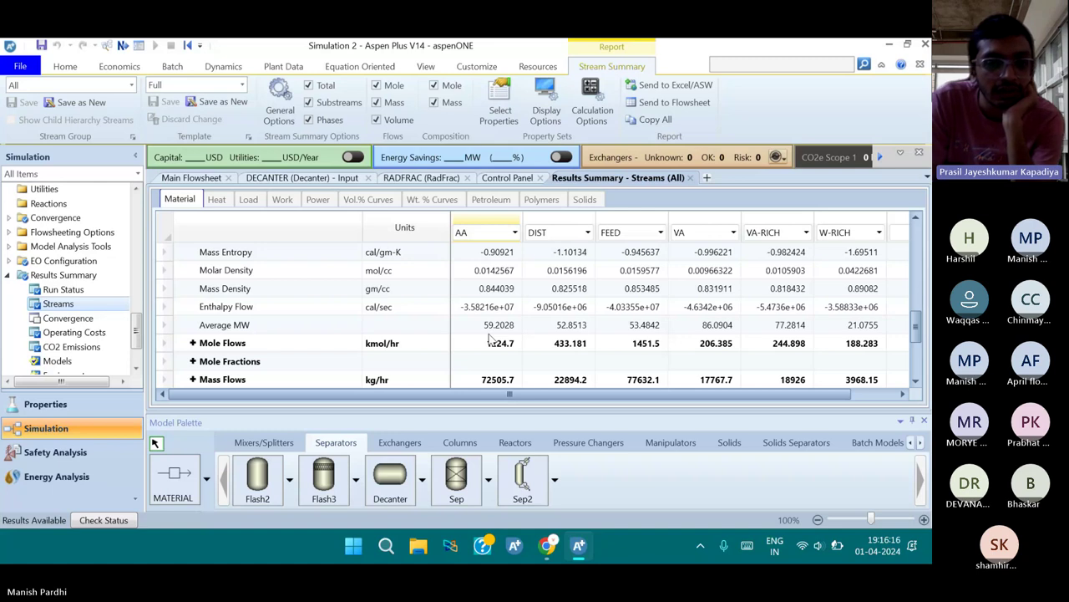
scroll(491, 338, down, 1)
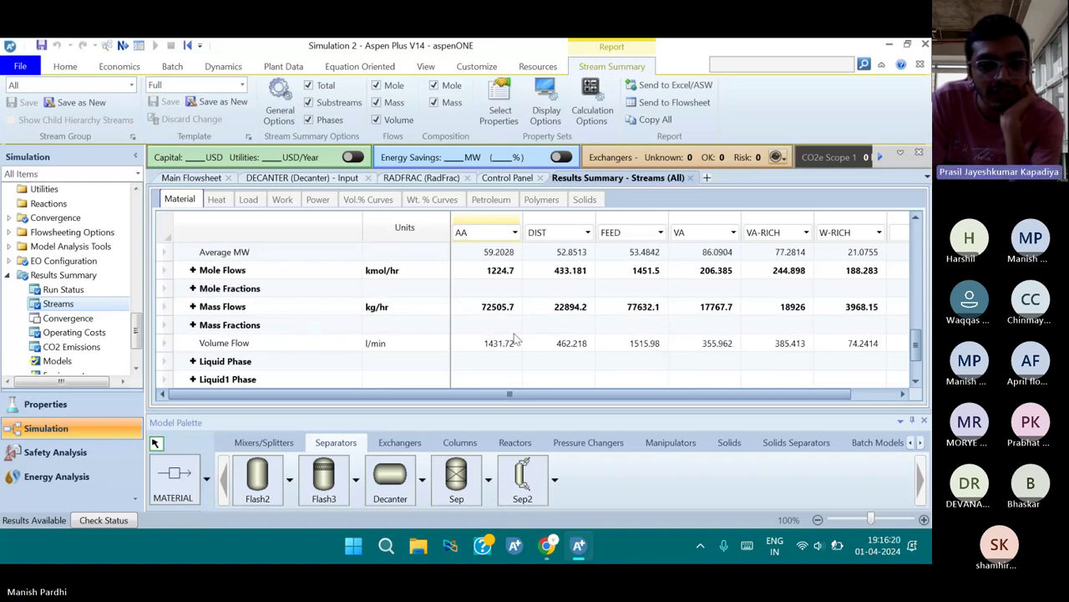
Expand the Mass Fractions, Mole Fractions and Mass Flows breakdowns for every stream
click(193, 324)
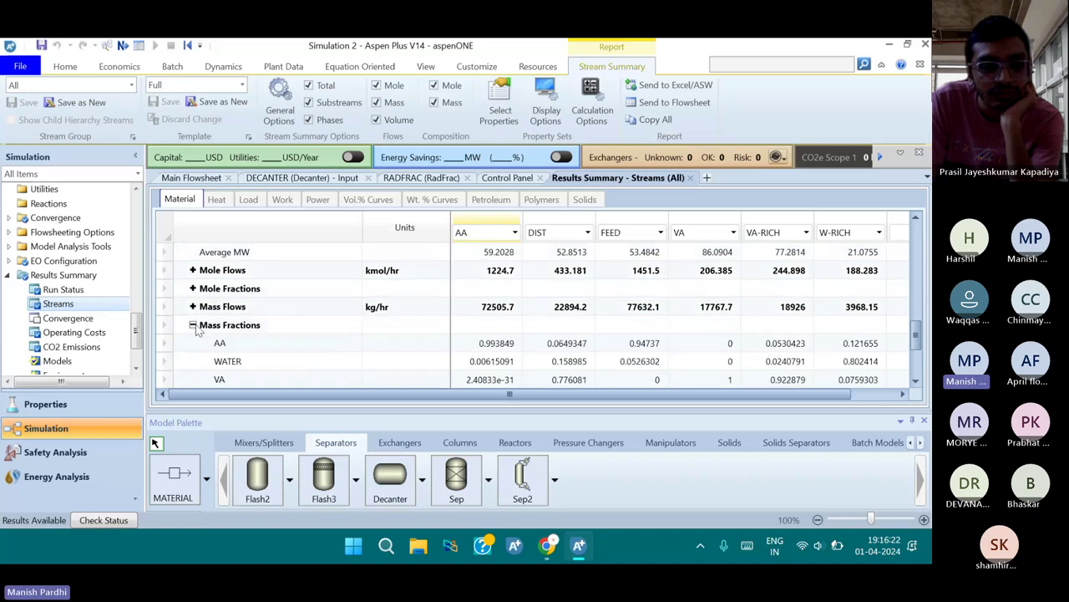
scroll(420, 316, down, 1)
scroll(443, 314, down, 1)
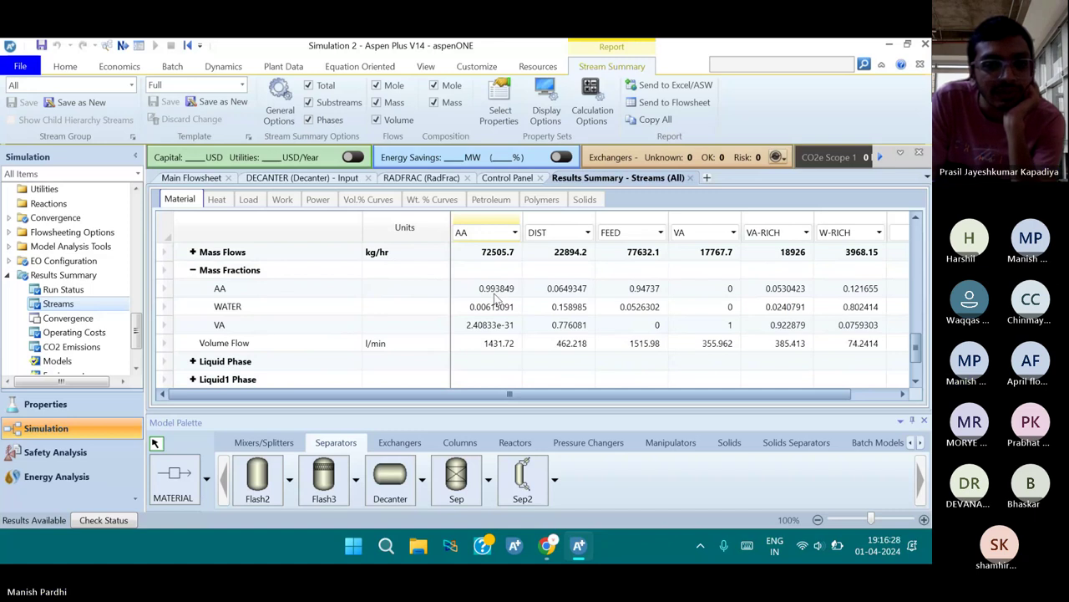
click(192, 253)
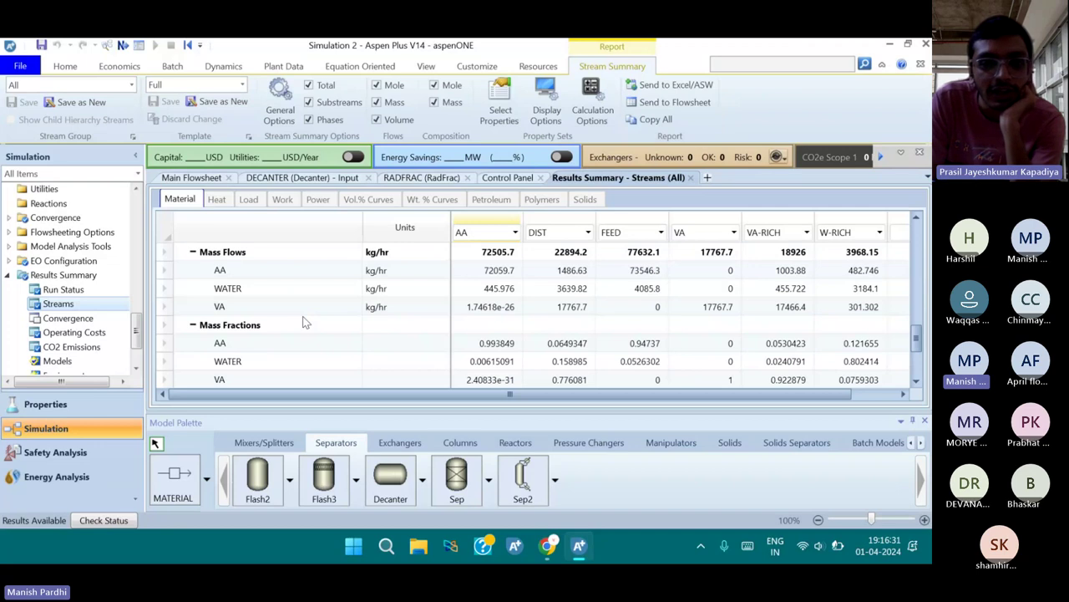
click(192, 251)
scroll(209, 305, up, 1)
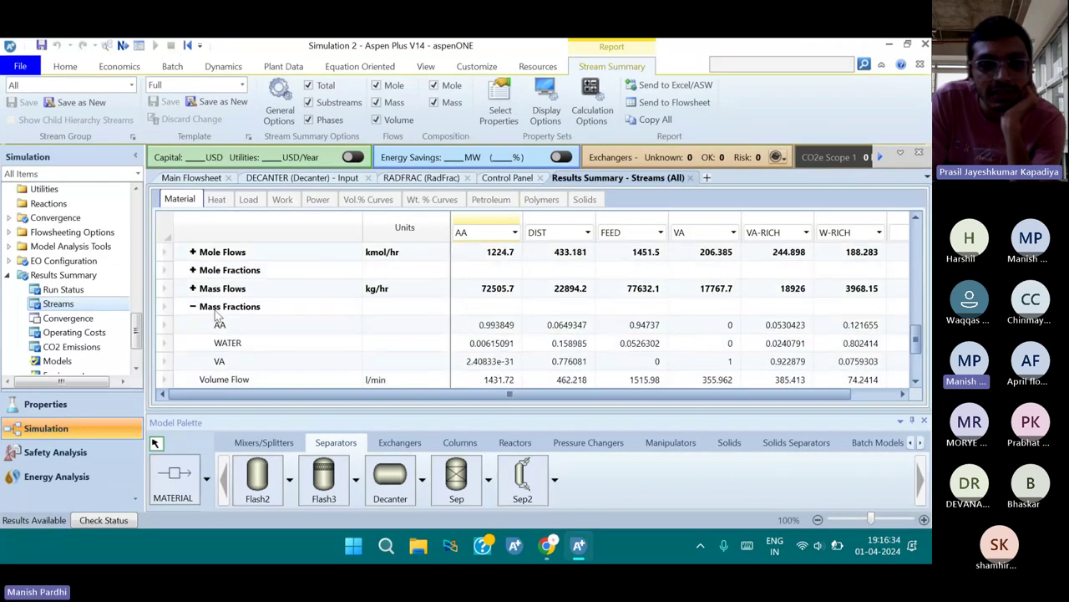
scroll(195, 294, up, 1)
click(192, 306)
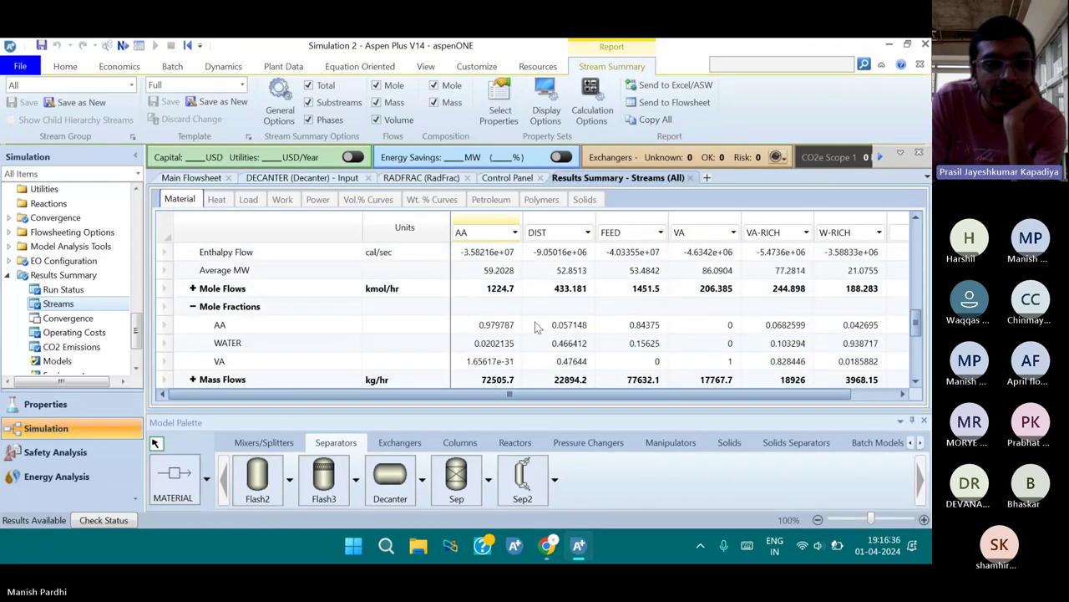
scroll(566, 330, down, 1)
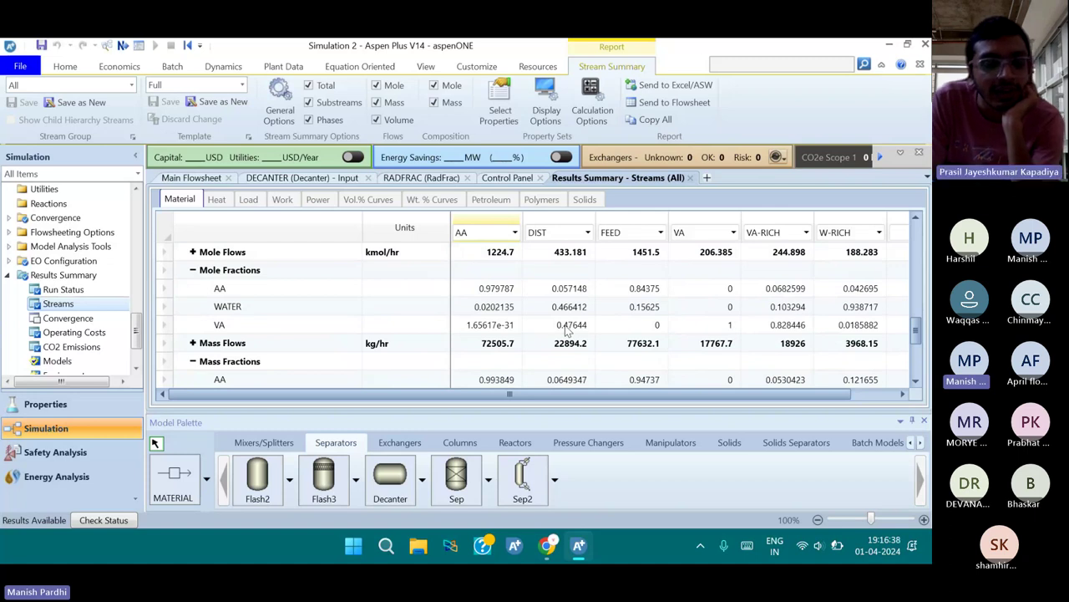
scroll(565, 330, down, 1)
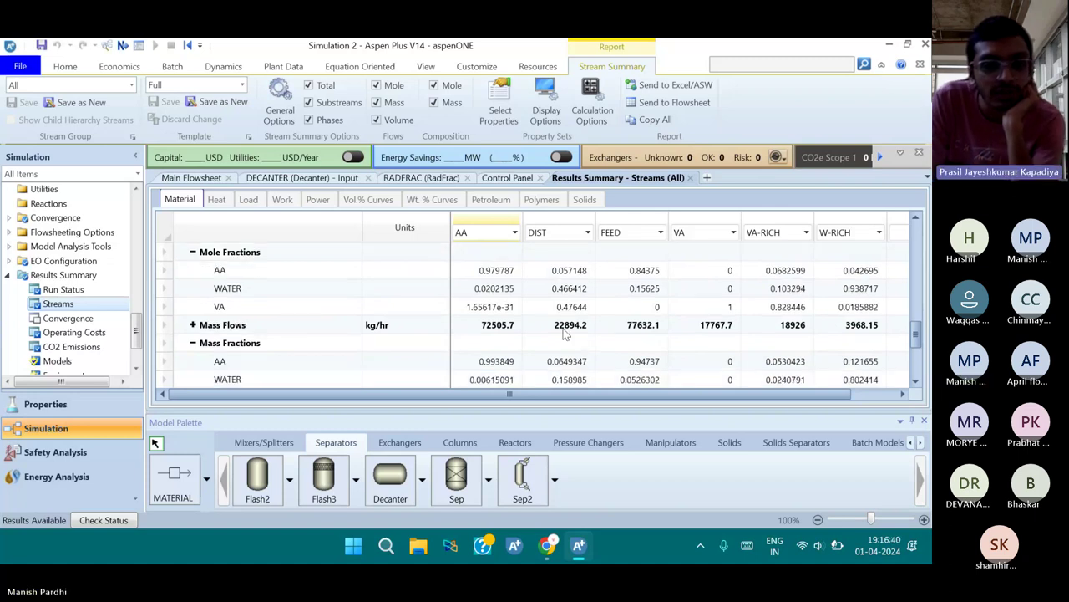
scroll(564, 331, down, 1)
scroll(564, 331, down, 1)
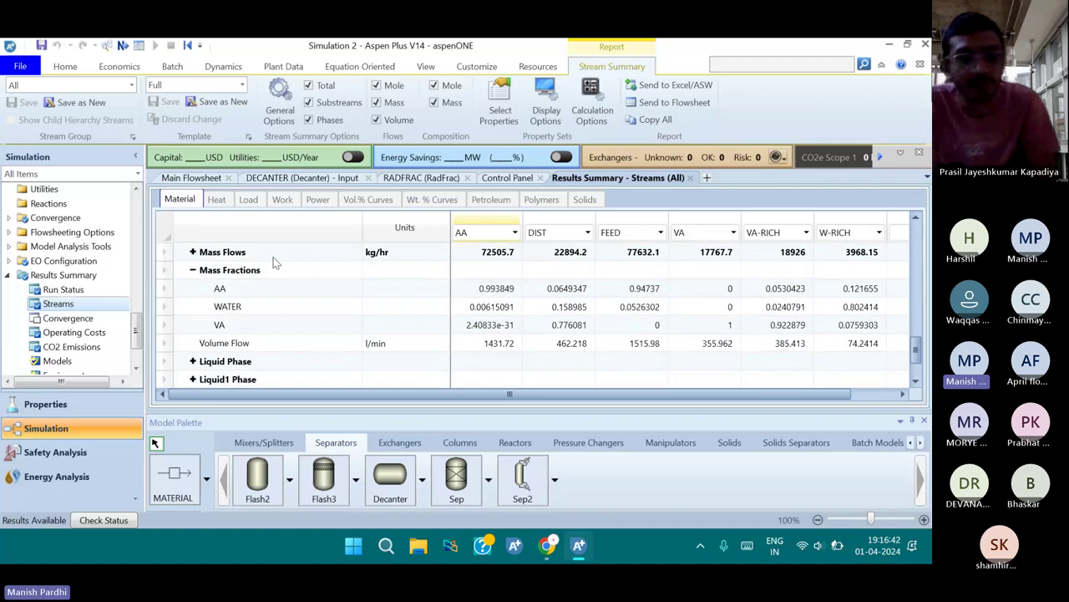
click(193, 251)
click(495, 276)
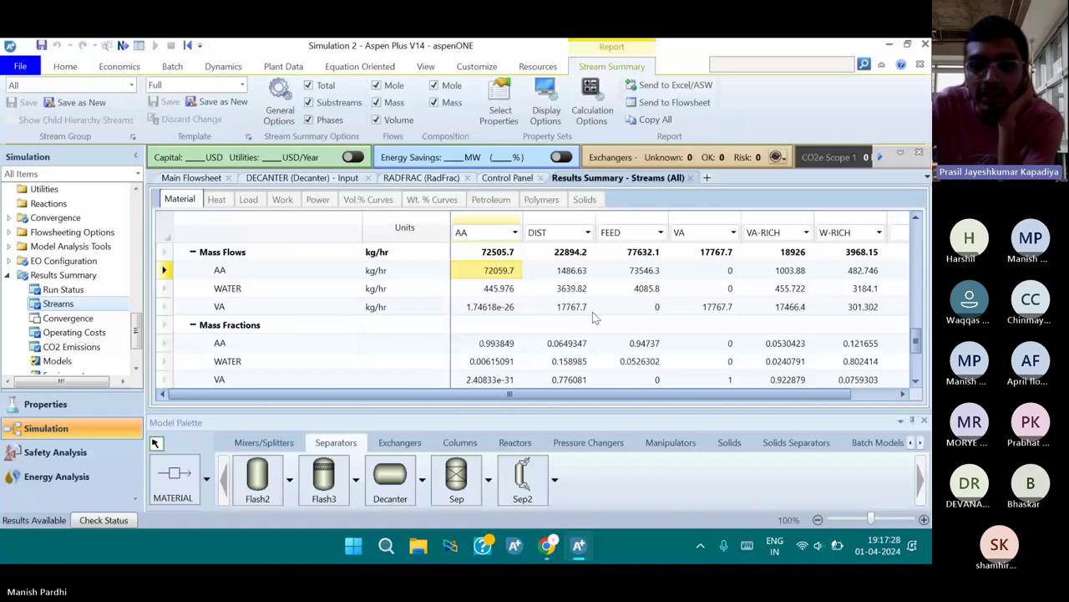
click(779, 310)
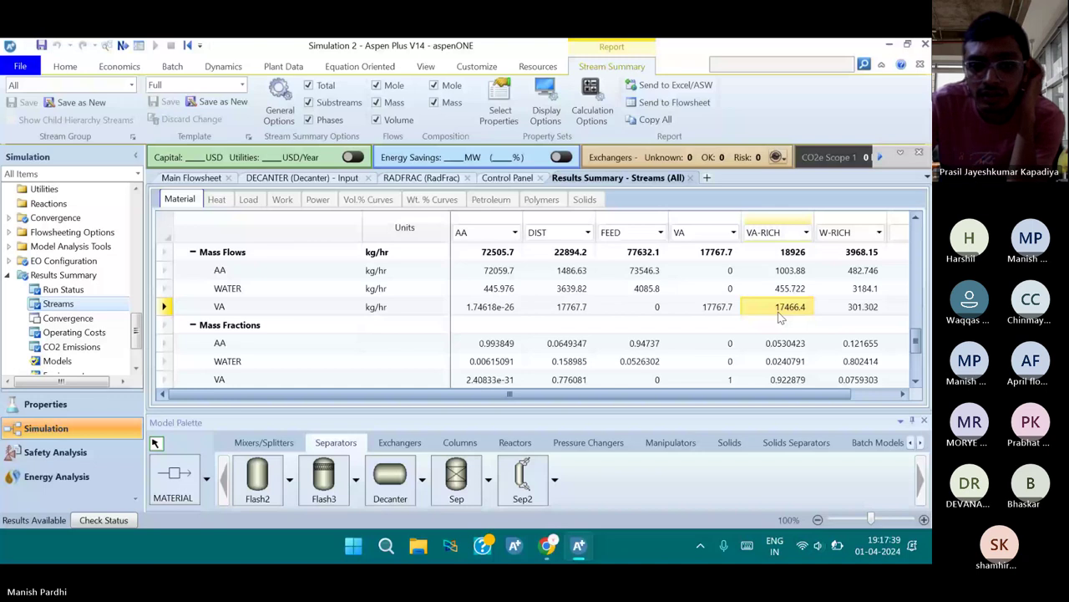
key(Left)
key(Left)
key(Left)
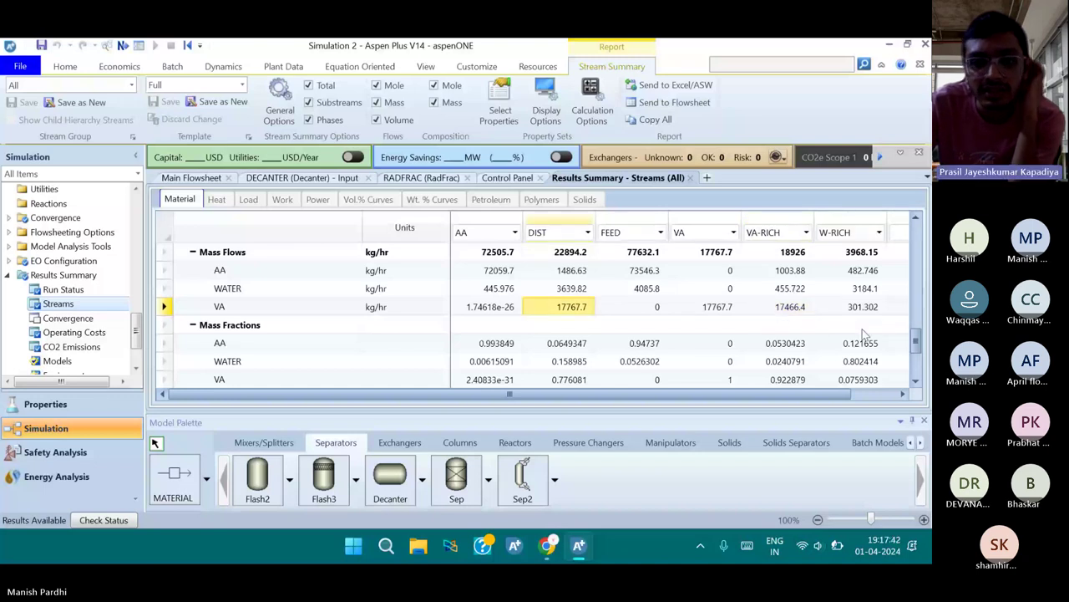
click(794, 313)
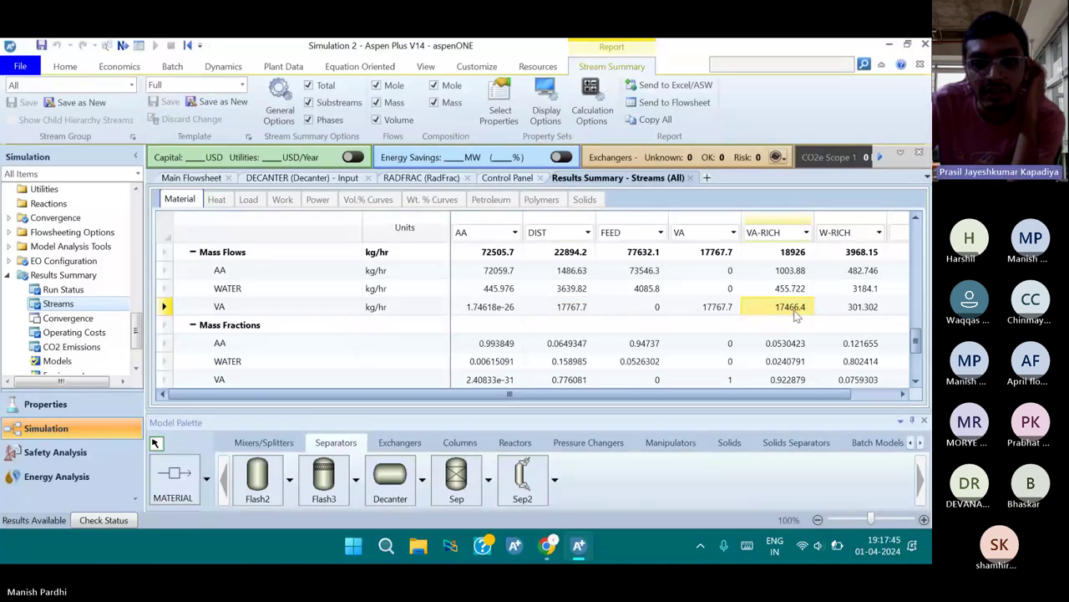
click(577, 310)
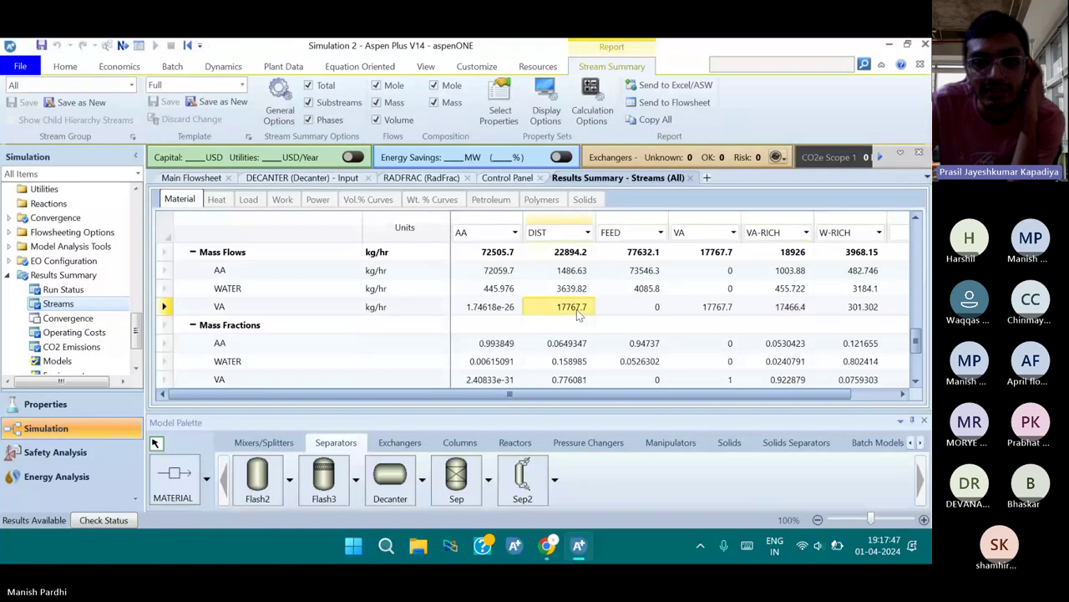
click(785, 309)
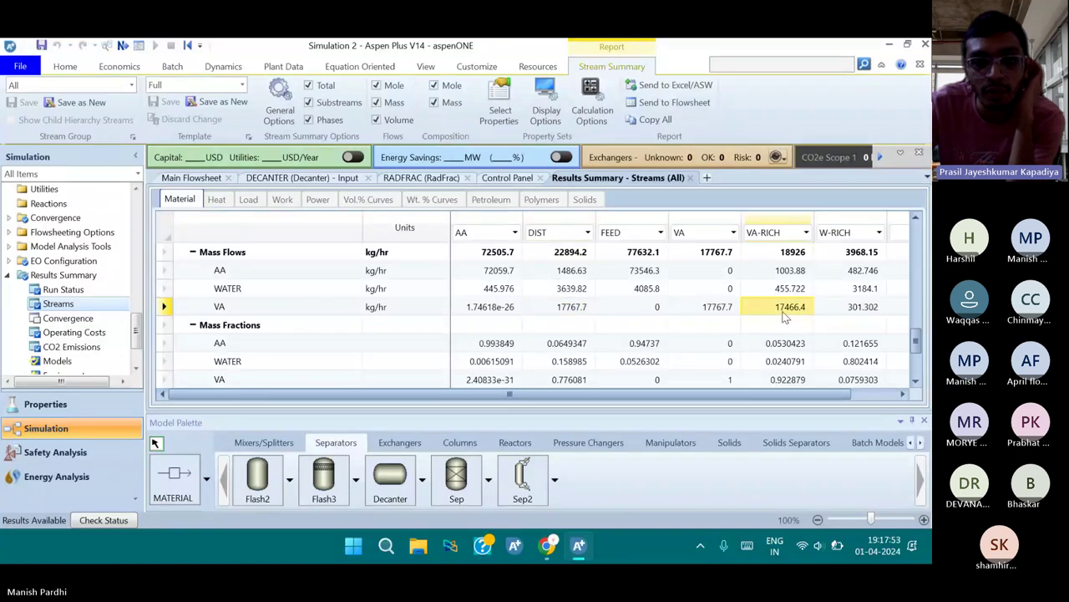
click(836, 311)
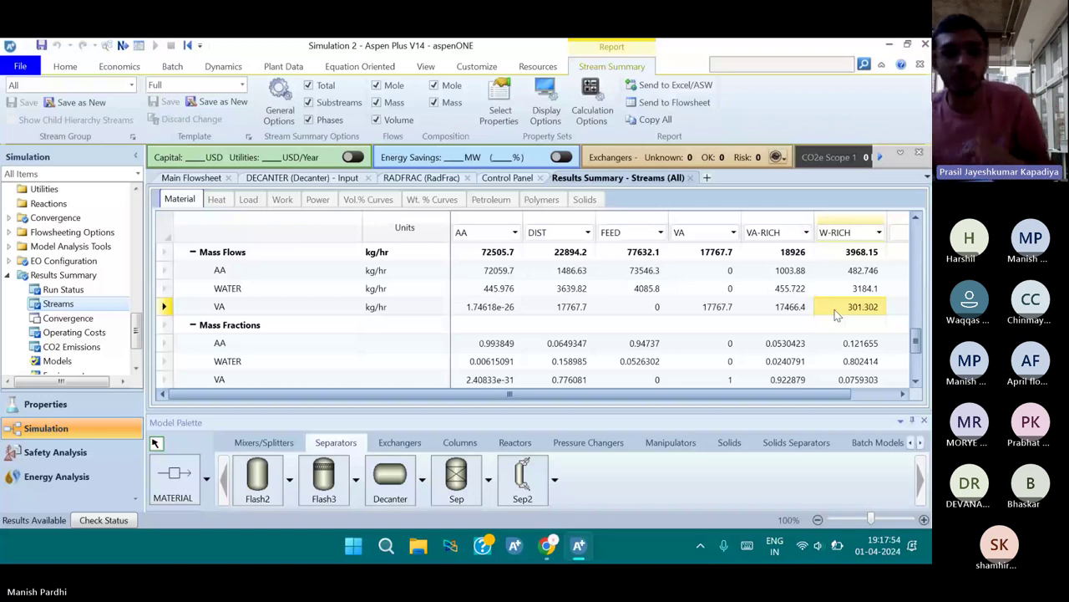
click(848, 292)
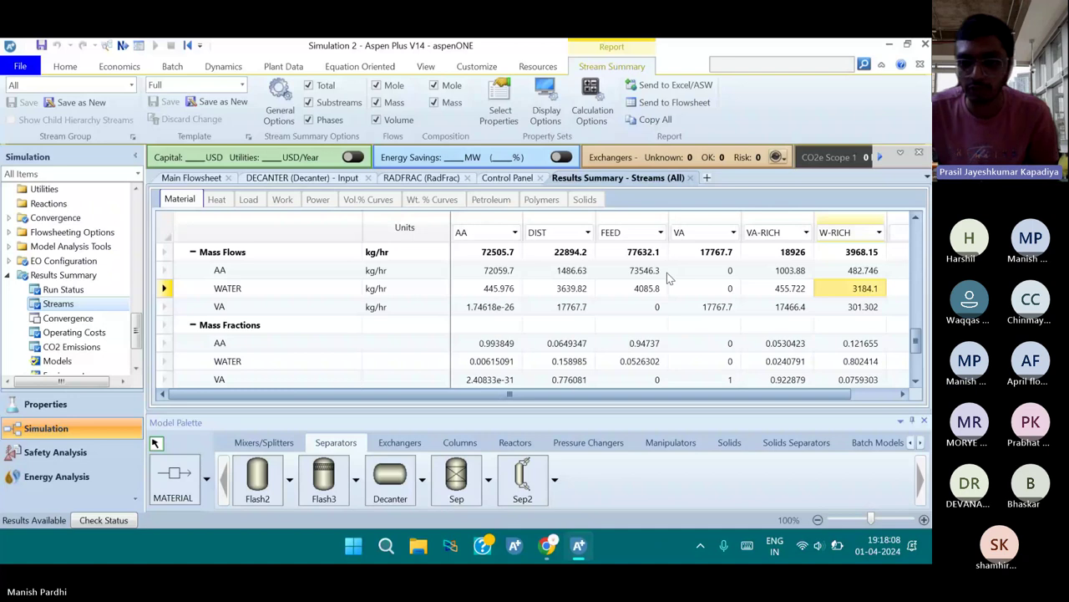
drag(748, 396, 644, 399)
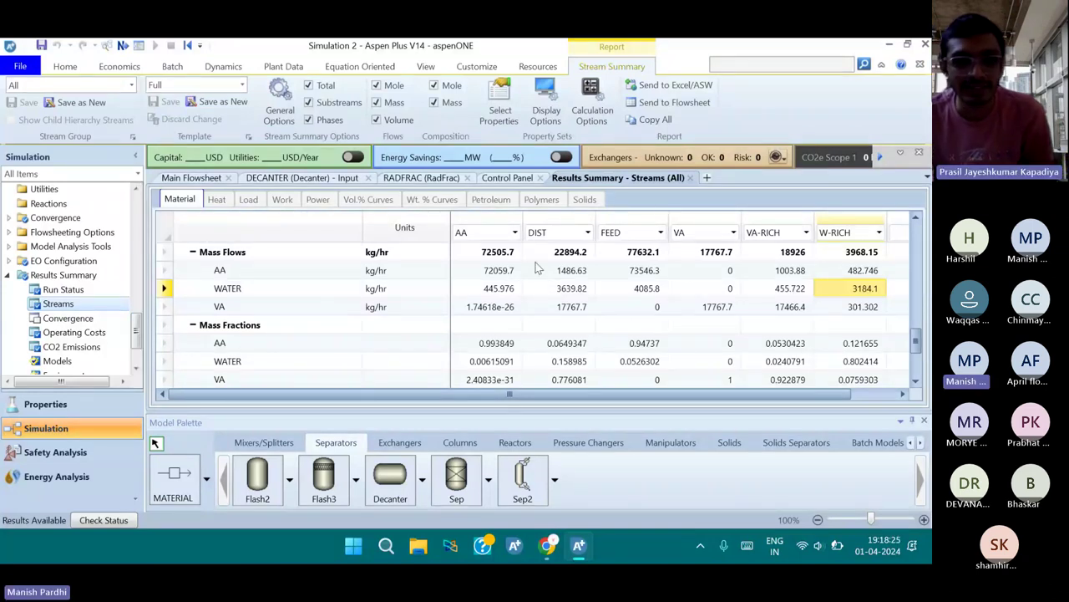
click(493, 270)
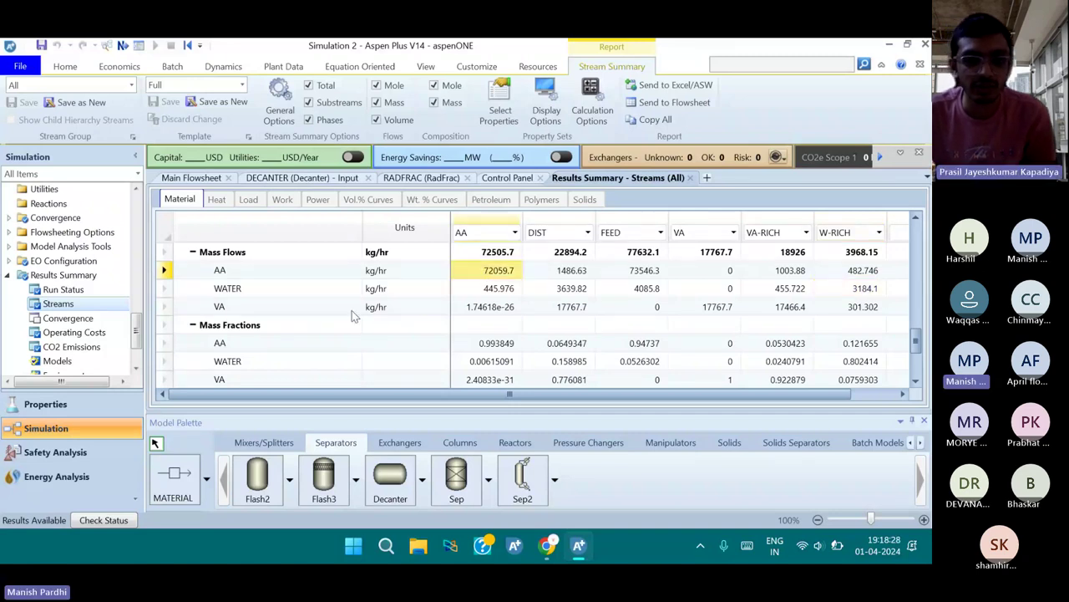
scroll(356, 310, up, 1)
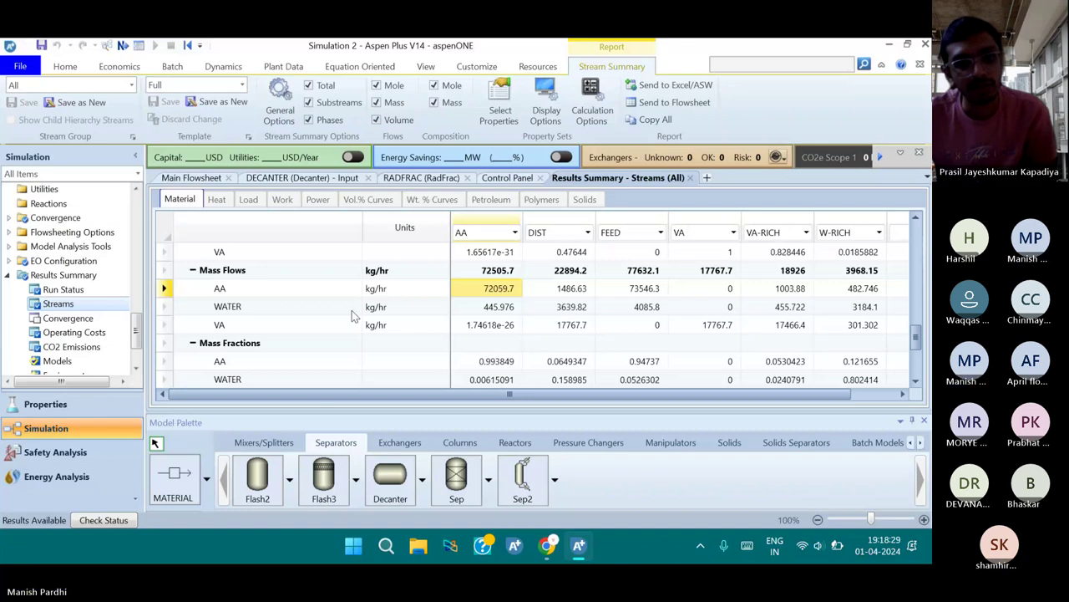
scroll(352, 316, up, 5)
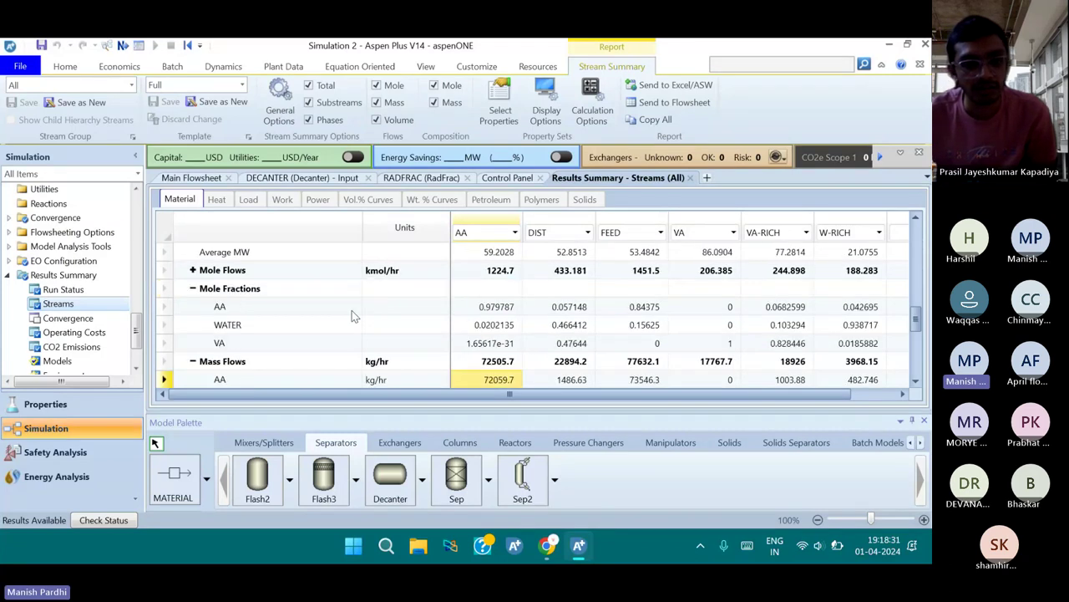
scroll(417, 309, down, 1)
click(497, 292)
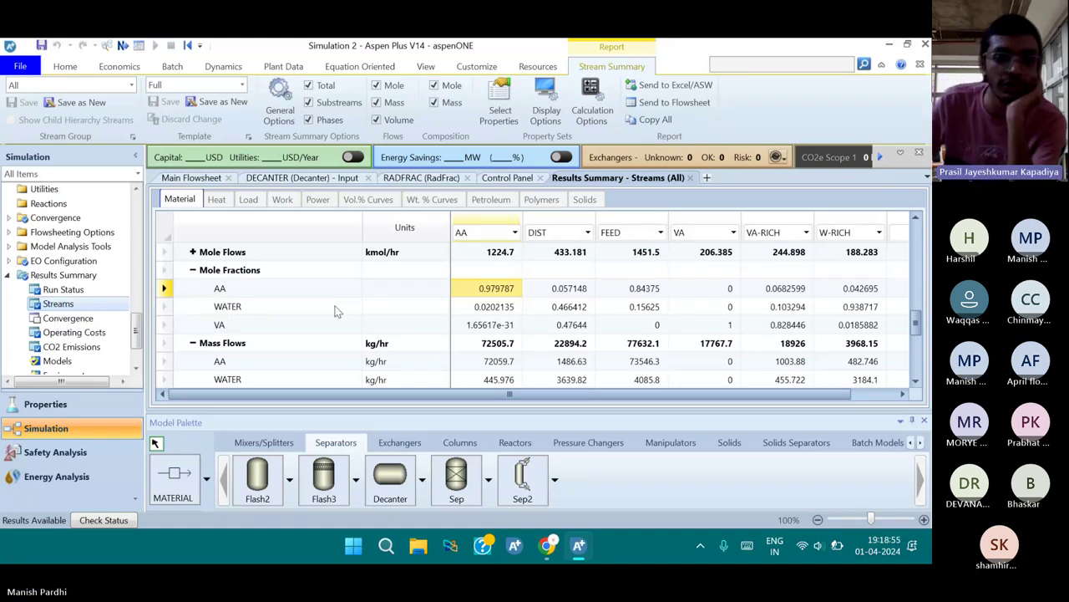
Collapse DECANTER, expand Blocks > RADFRAC and open its TPFQ stage Profiles table
scroll(66, 311, down, 10)
scroll(67, 311, up, 1)
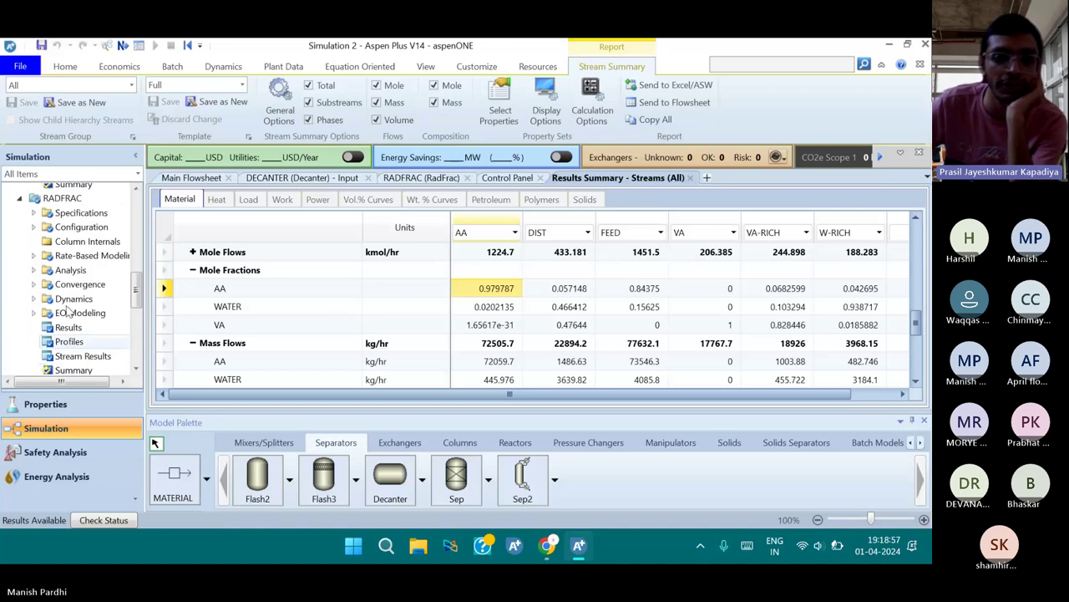
scroll(67, 308, down, 5)
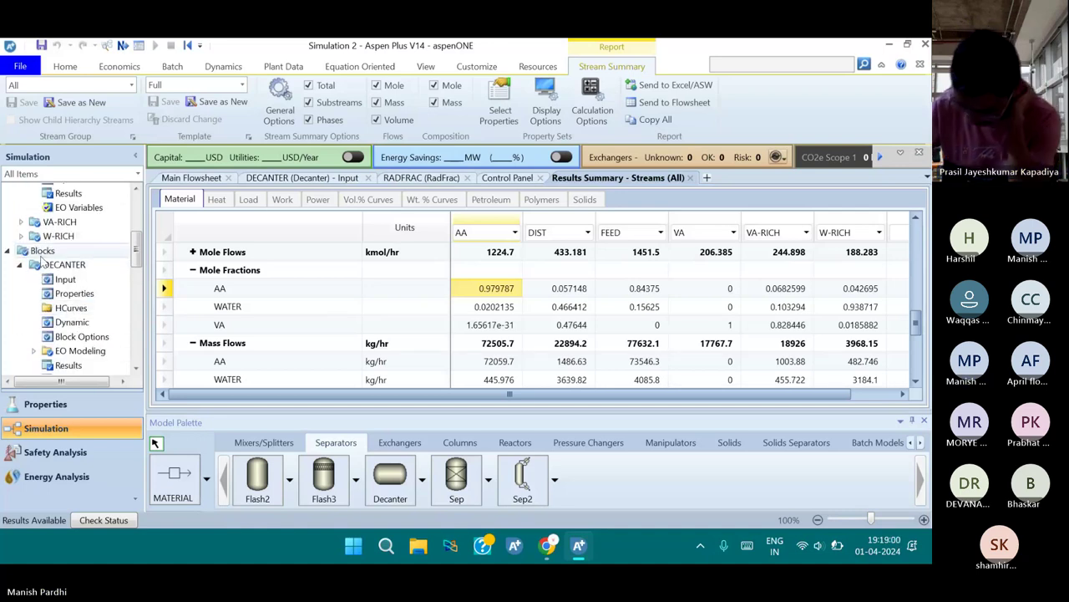
scroll(42, 261, up, 3)
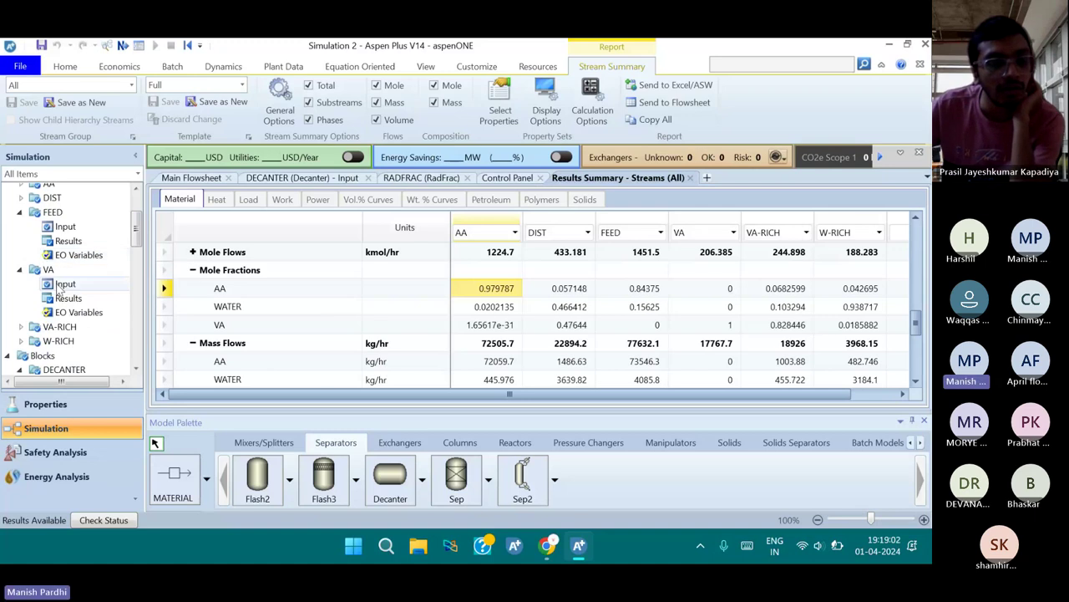
scroll(58, 284, down, 2)
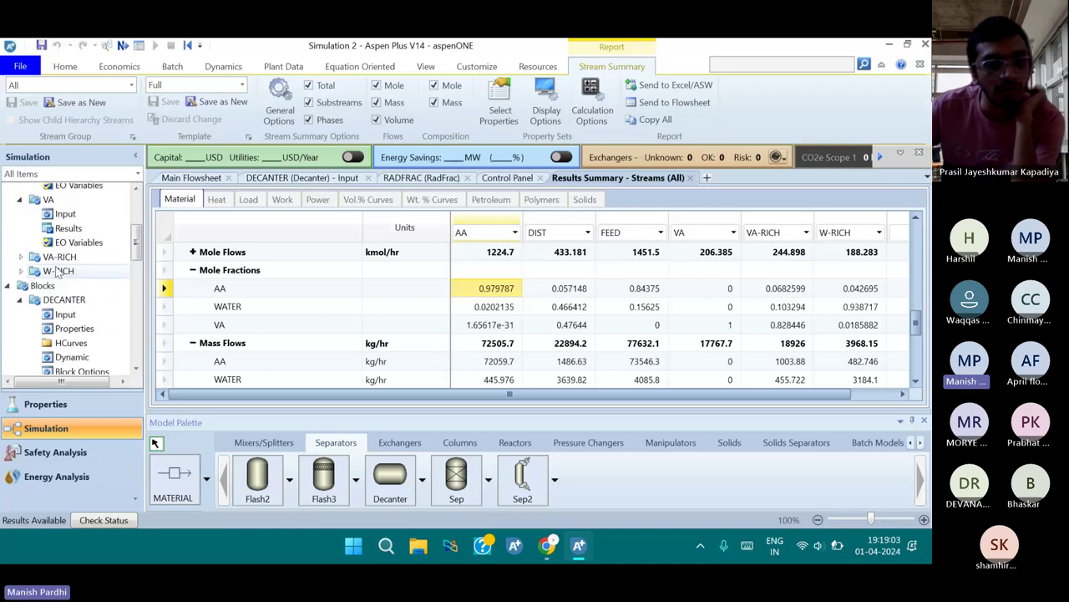
scroll(59, 273, up, 1)
scroll(25, 285, down, 1)
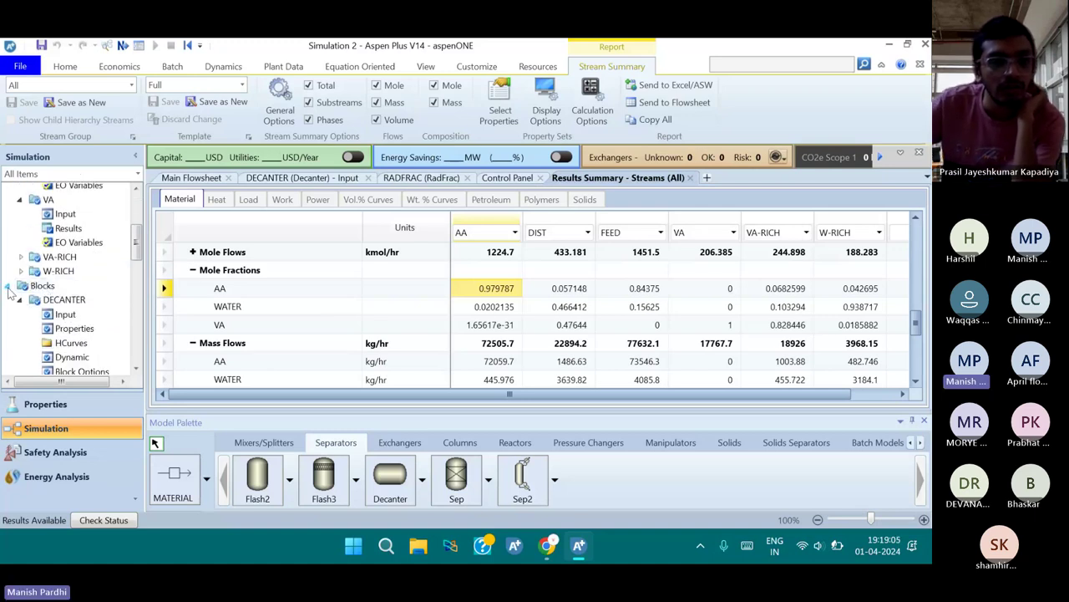
click(21, 299)
scroll(30, 302, down, 1)
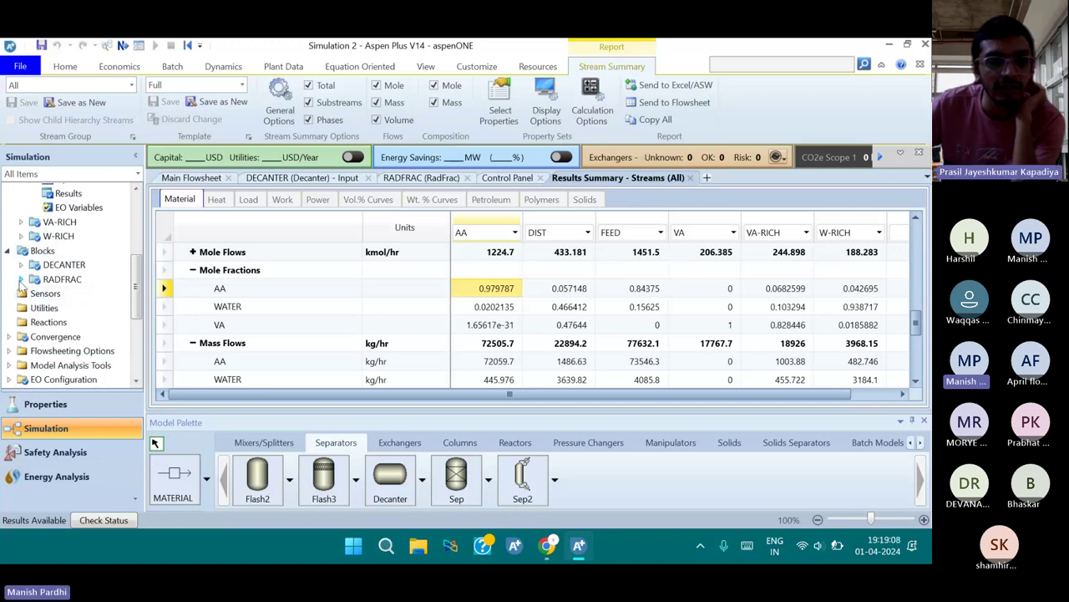
click(21, 284)
scroll(72, 307, down, 1)
scroll(71, 309, down, 2)
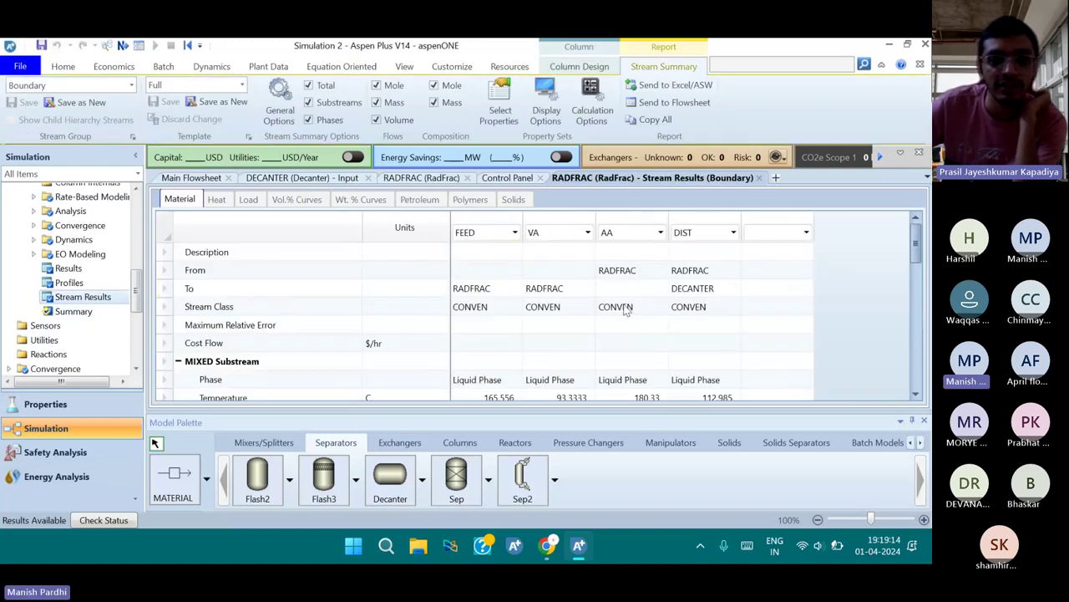
scroll(625, 309, down, 1)
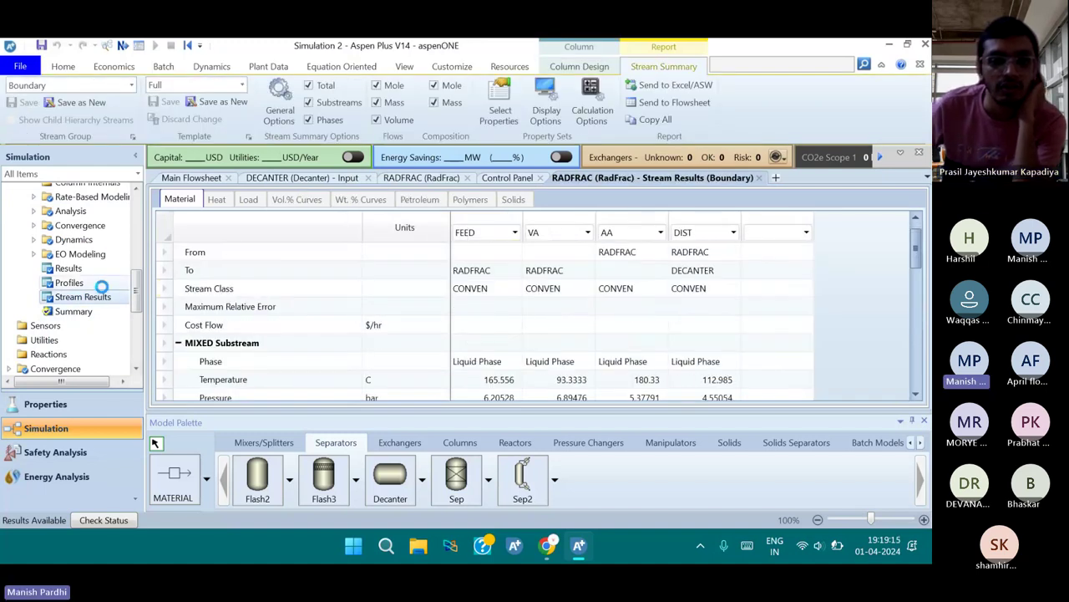
click(101, 287)
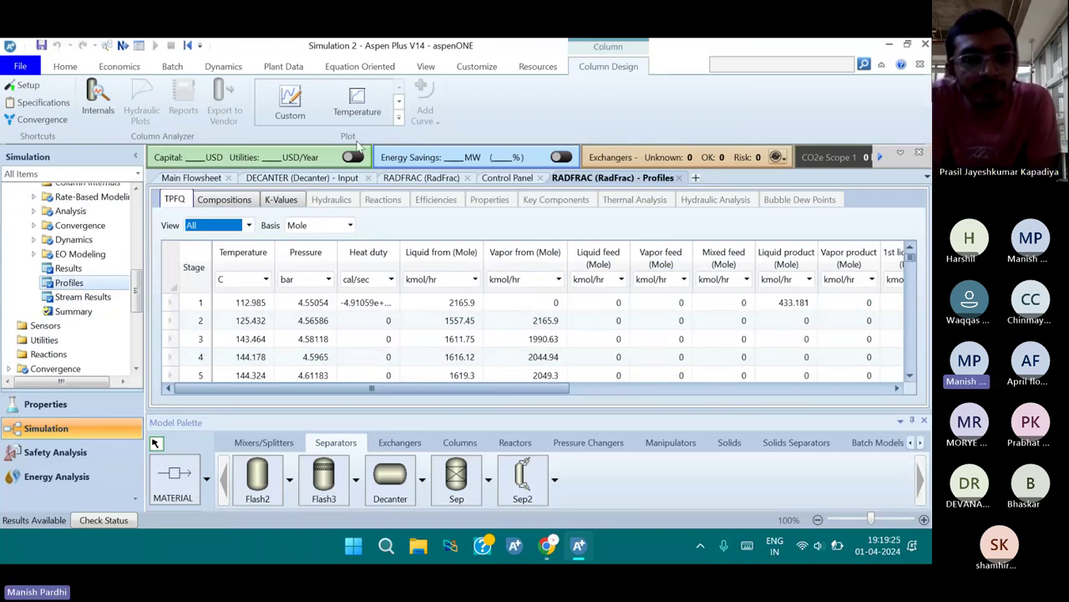
Create a Composition plot of liquid mole fractions with all components selected
click(398, 118)
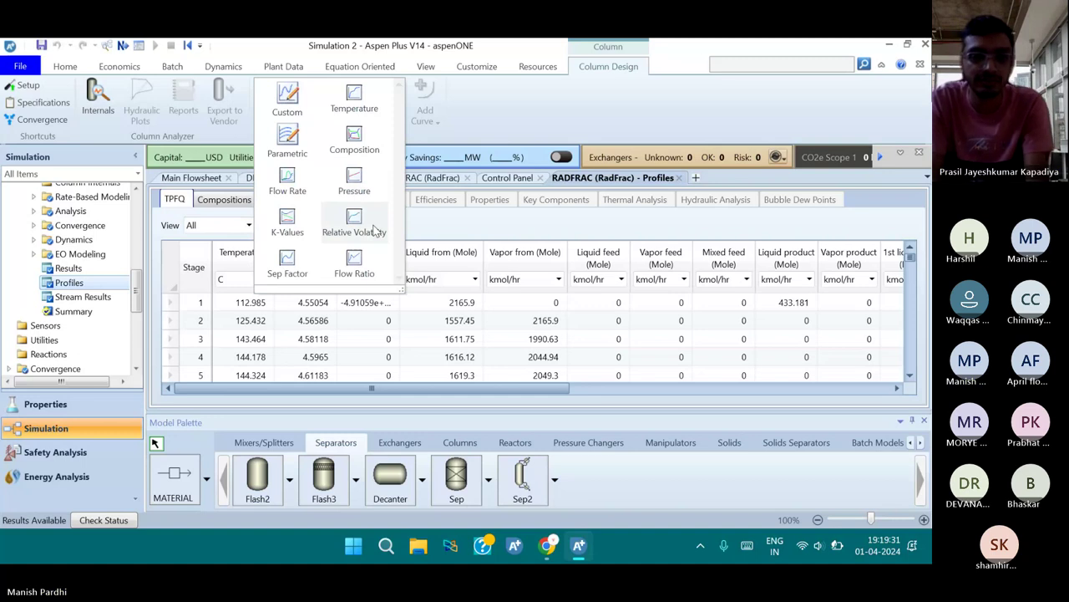
click(374, 147)
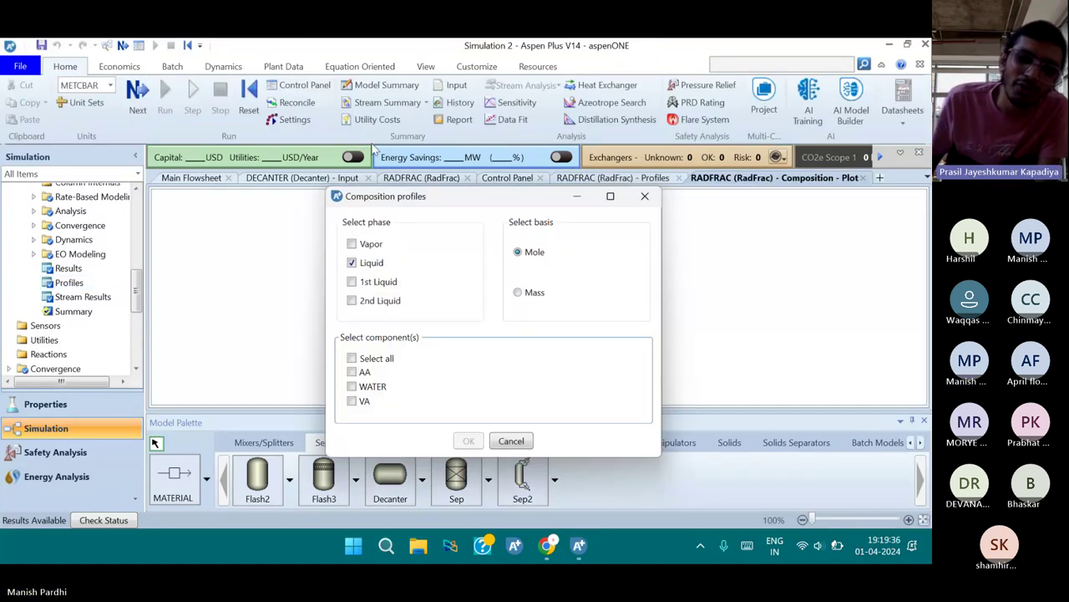
click(351, 372)
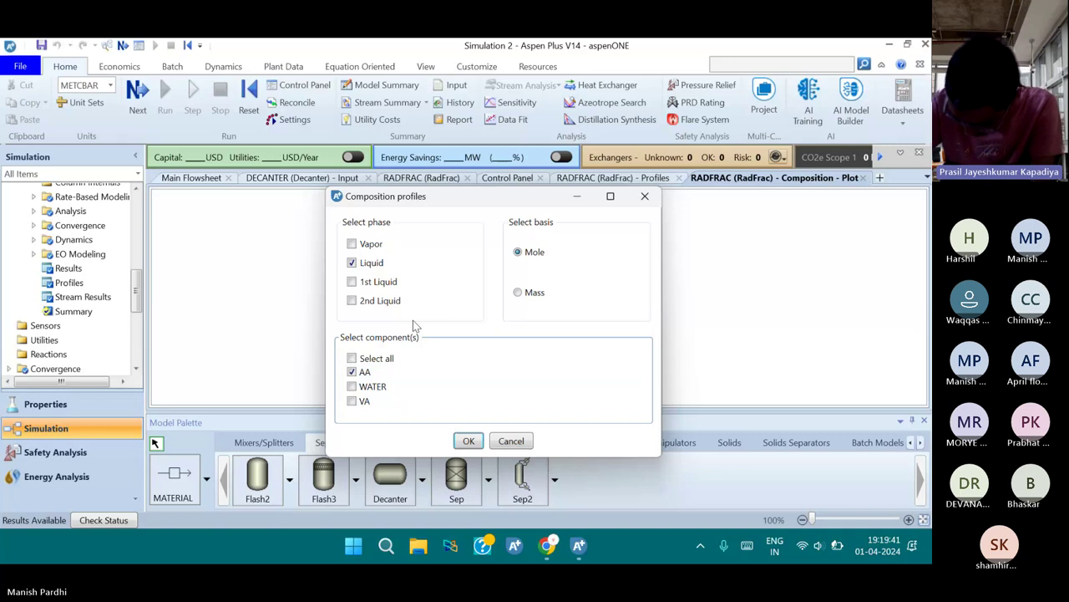
click(469, 440)
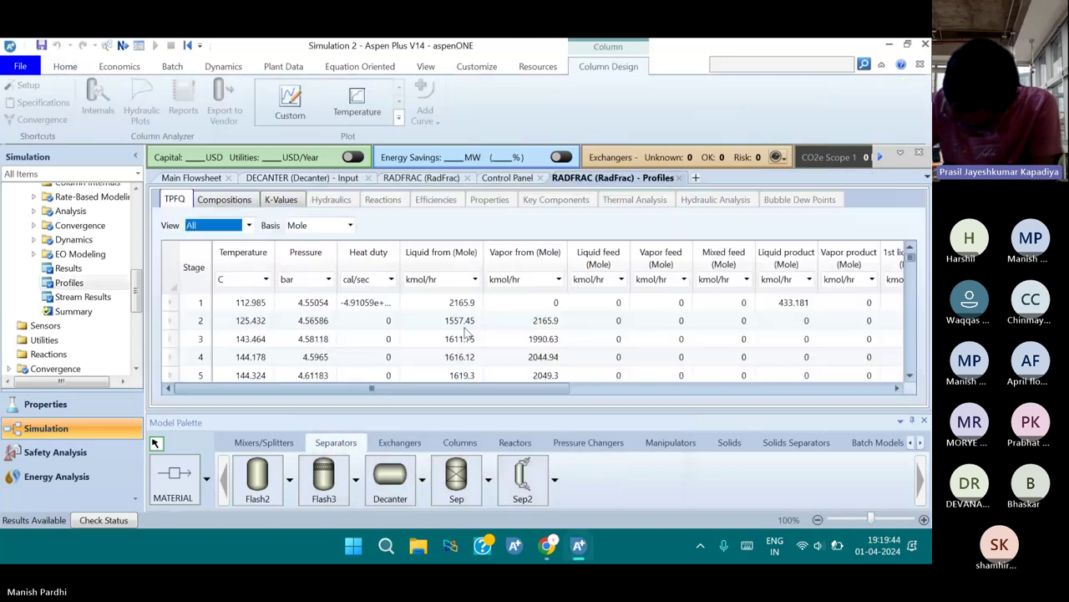
click(398, 117)
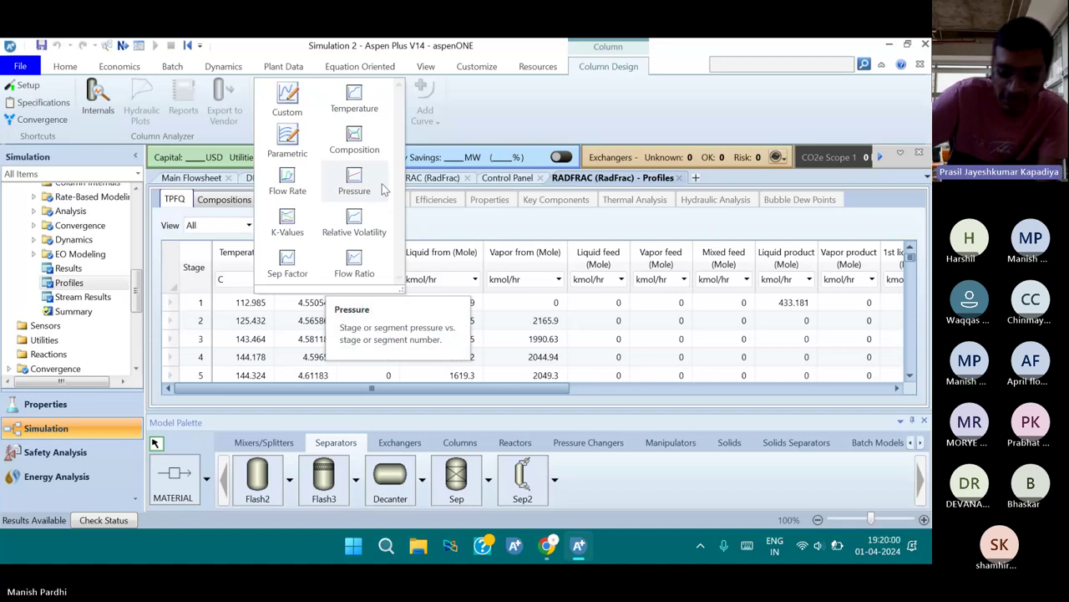
click(357, 149)
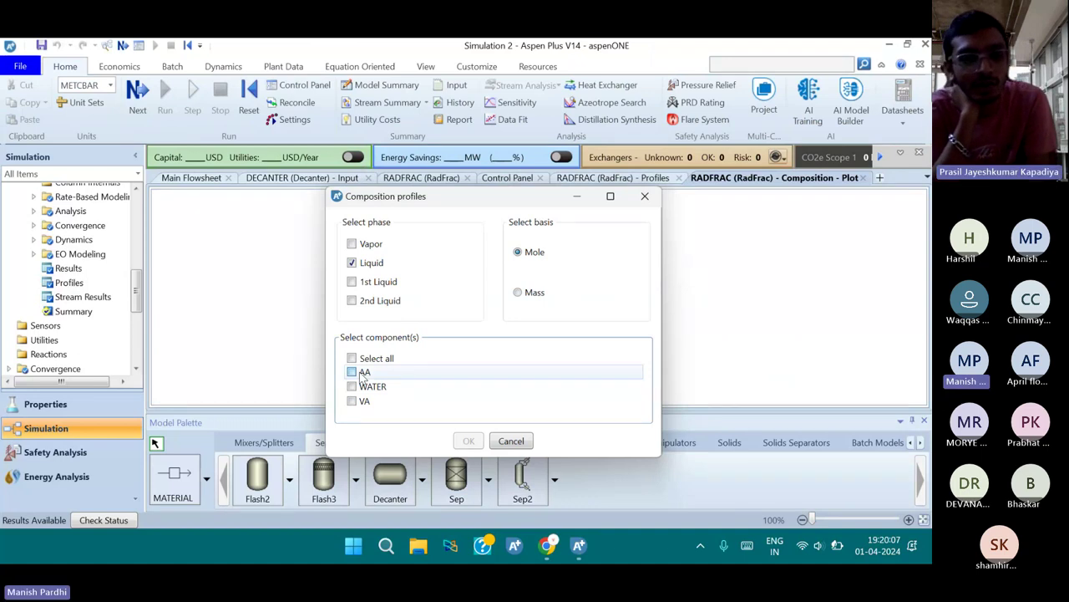
click(352, 372)
click(352, 386)
click(375, 358)
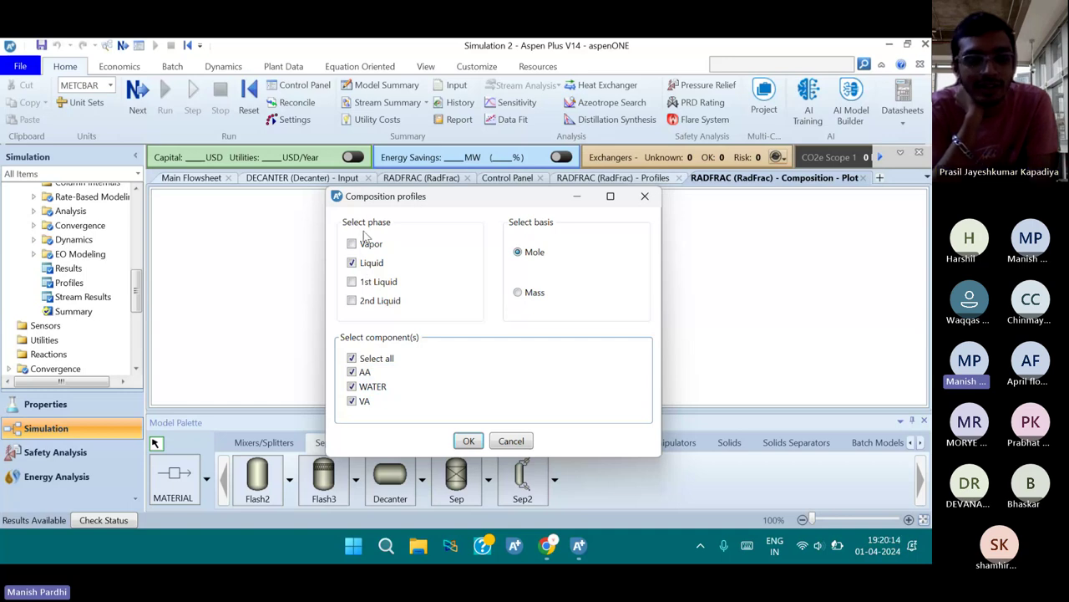
click(475, 444)
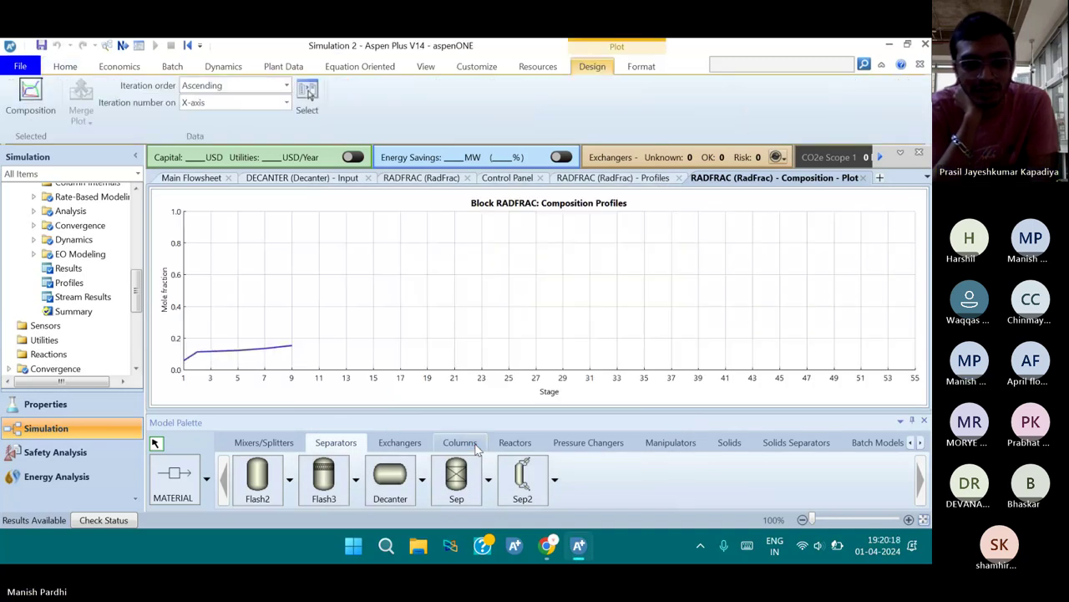
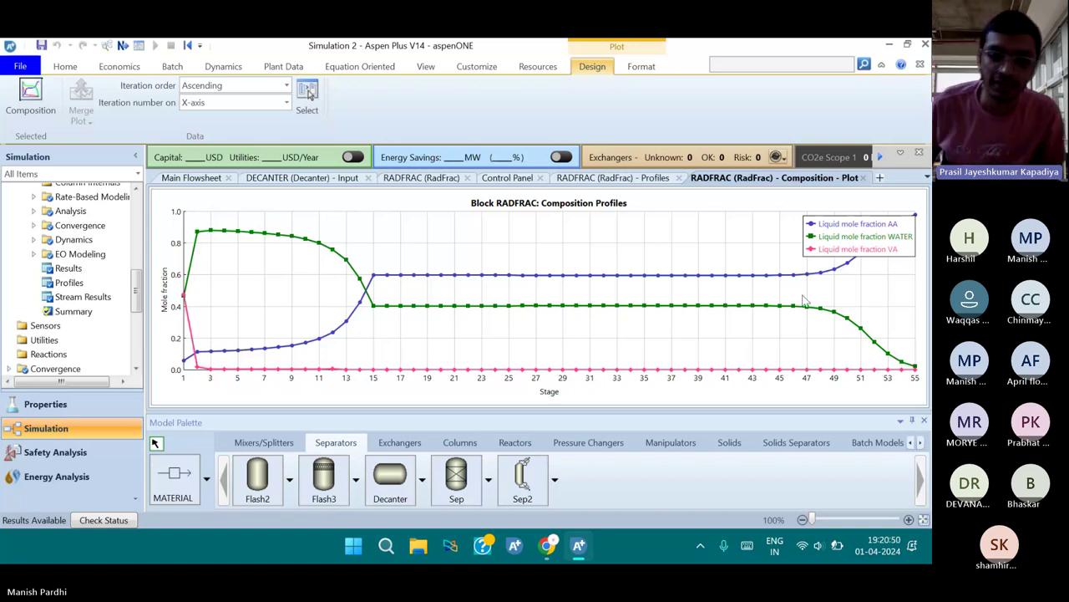
Expand Model Analysis Tools in the navigation pane and open the Sensitivity object manager
scroll(76, 328, down, 3)
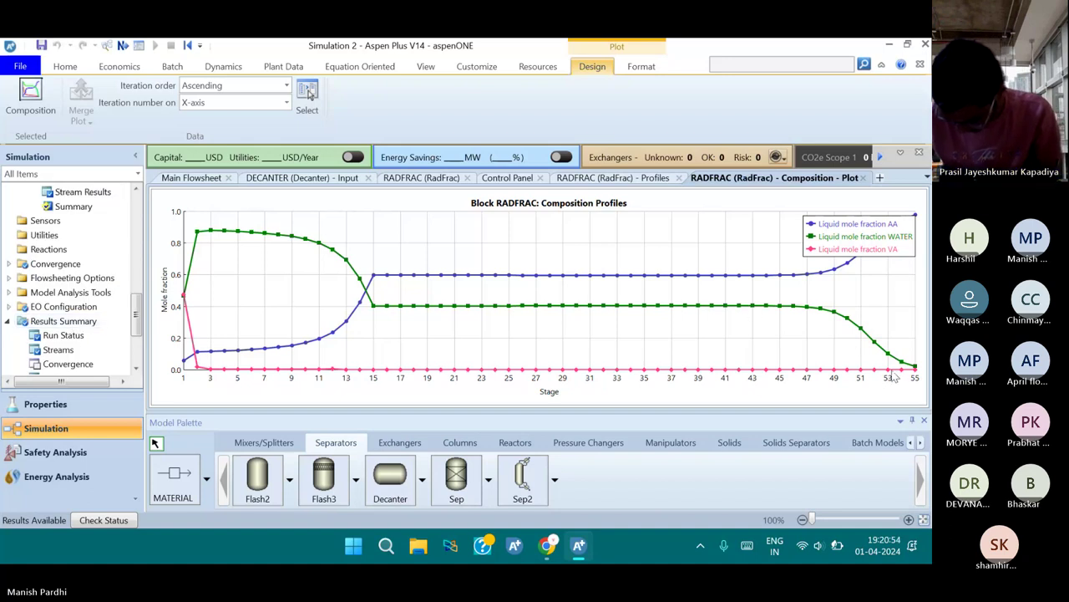
scroll(92, 313, down, 2)
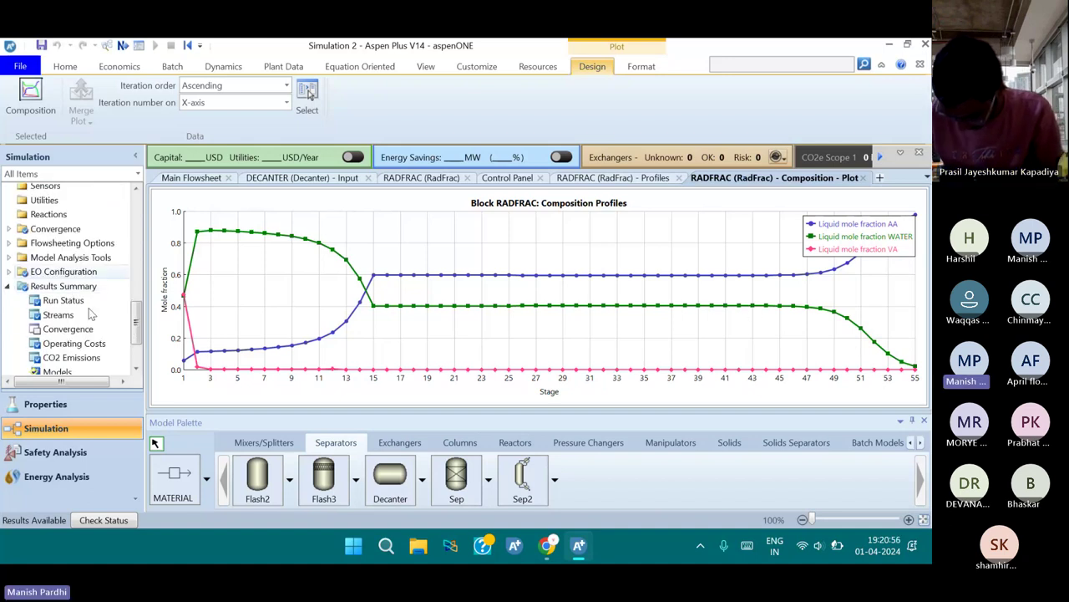
scroll(92, 314, down, 1)
scroll(92, 313, up, 3)
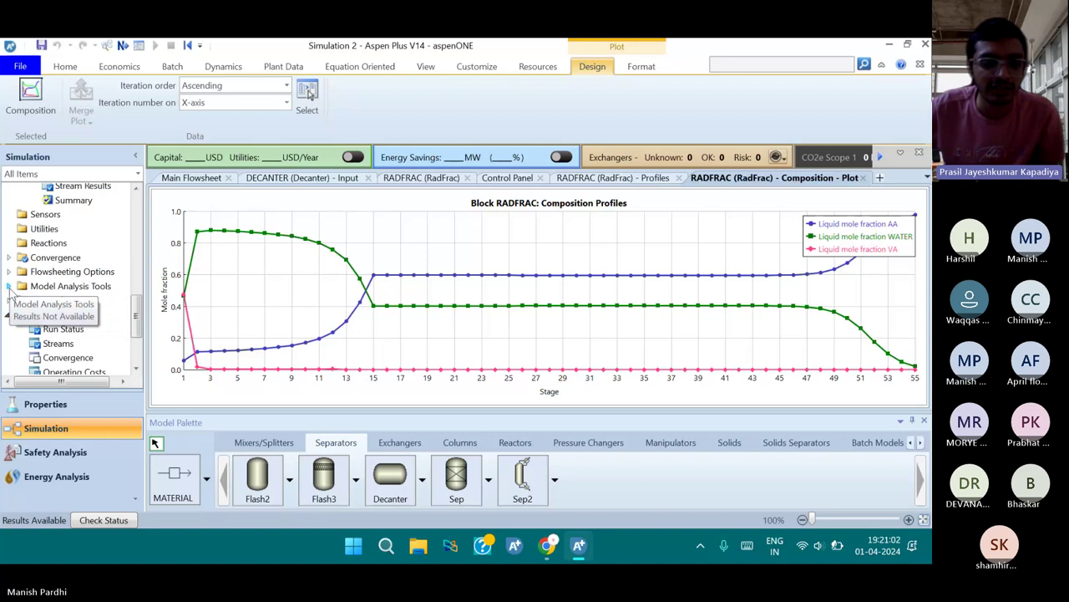
click(9, 287)
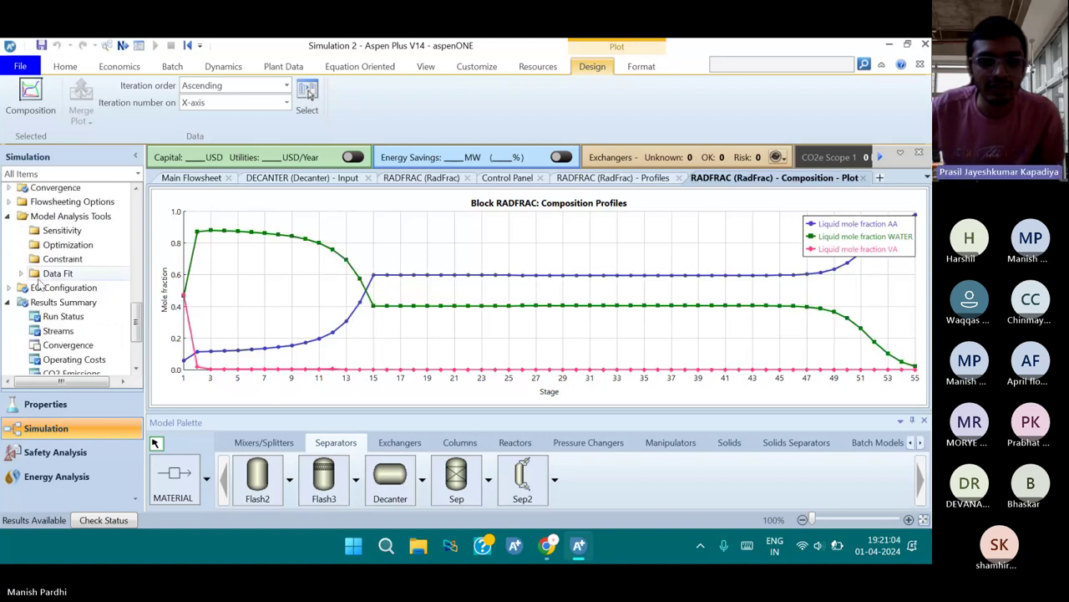
click(62, 233)
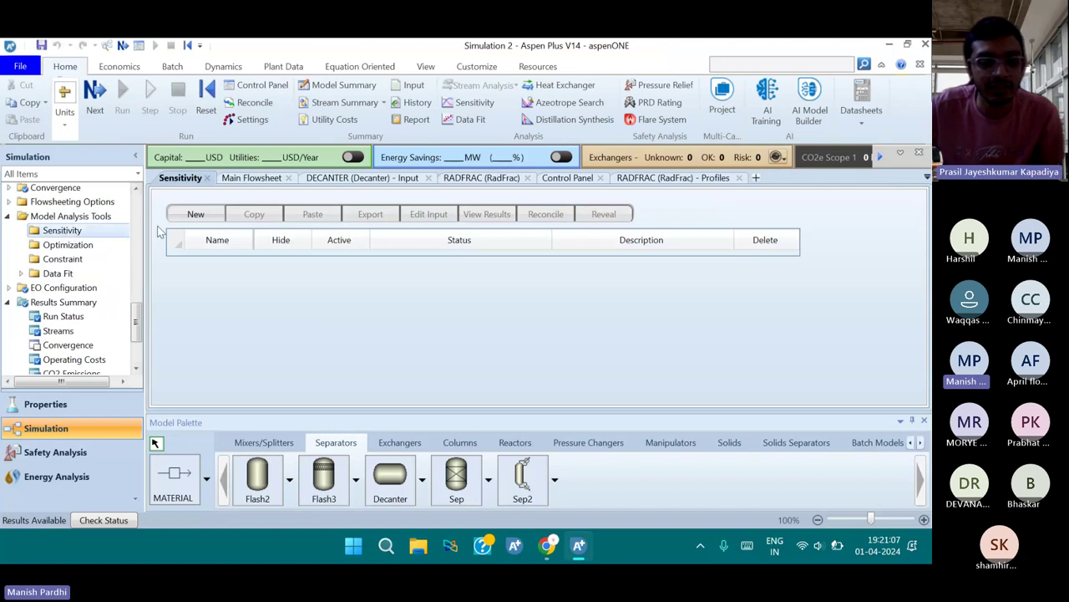
Create a new sensitivity analysis with the default ID S-1
click(192, 215)
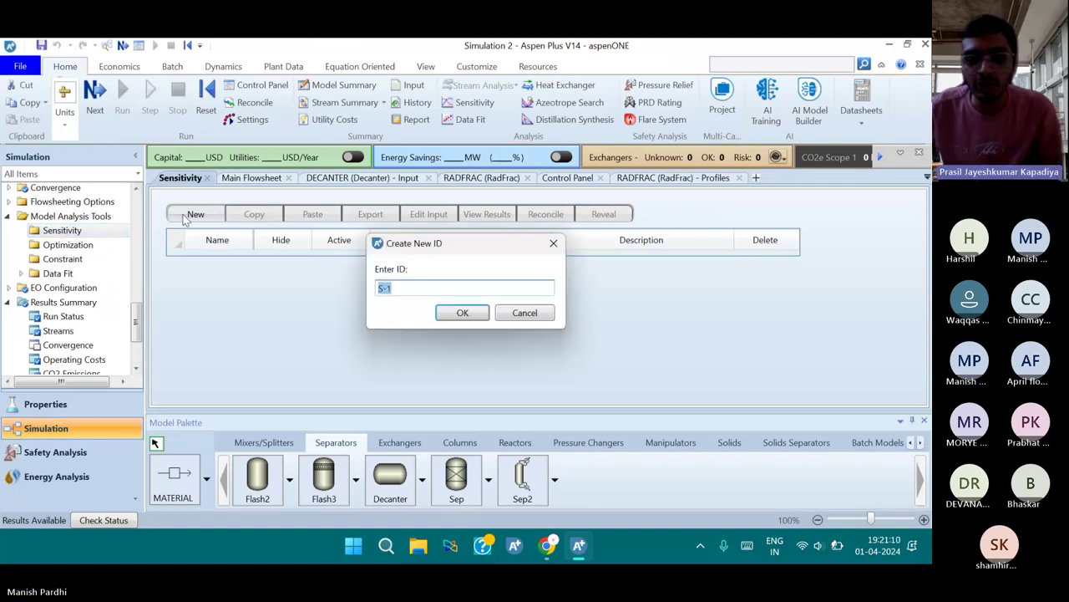
click(473, 312)
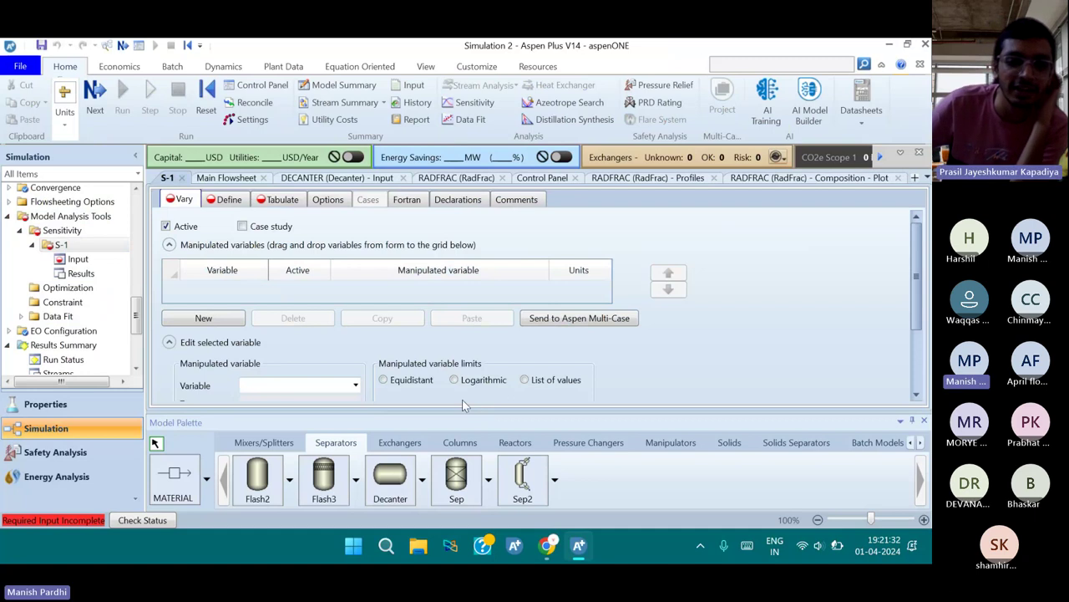
Add manipulated variable 1 as a Block-Var on block RADFRAC
click(223, 318)
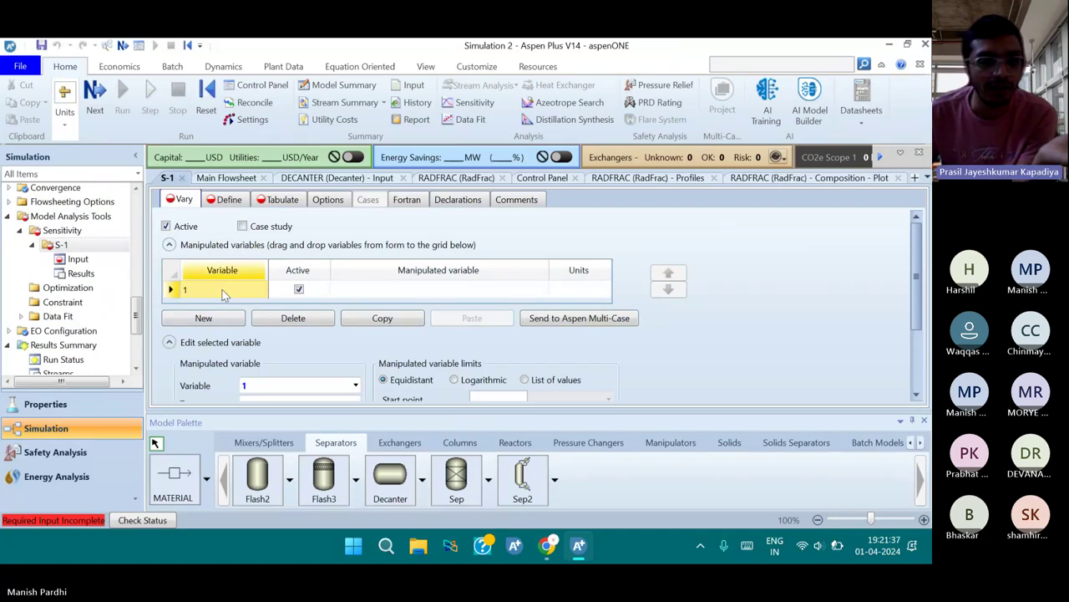
scroll(304, 335, down, 1)
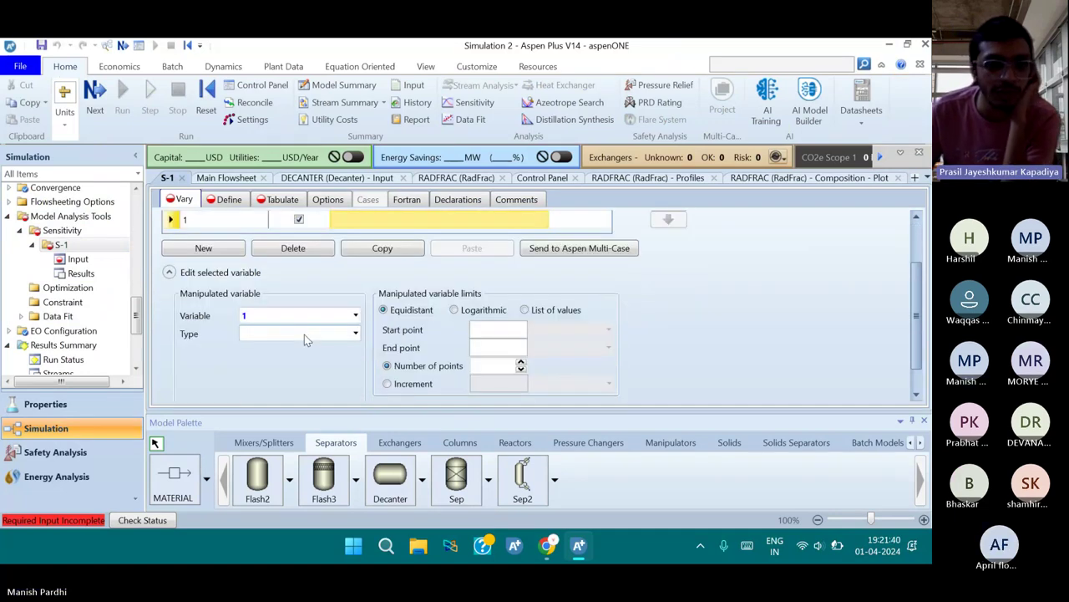
click(304, 334)
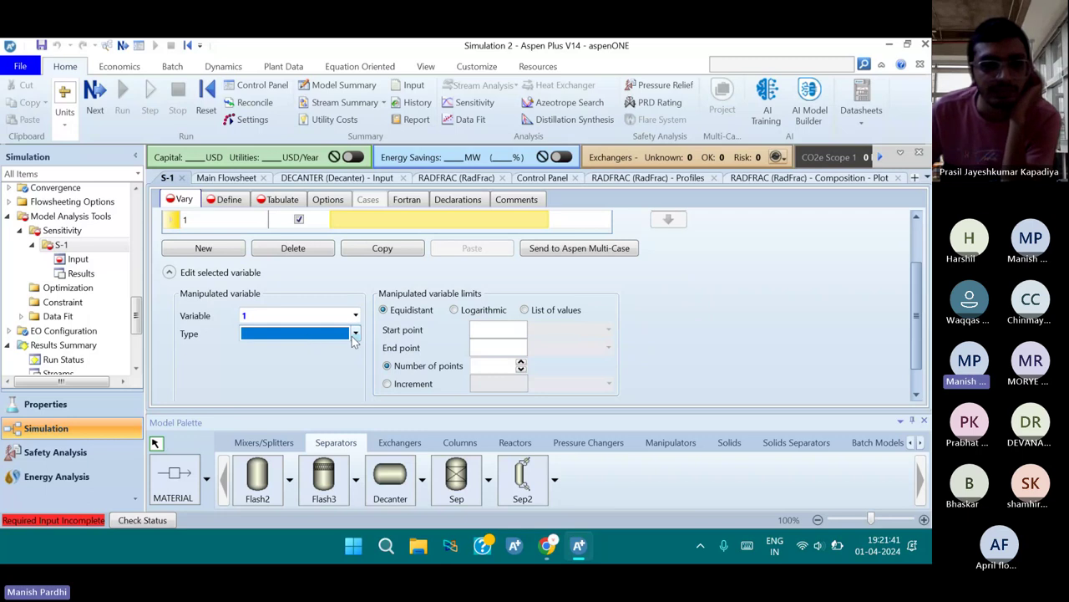
click(354, 334)
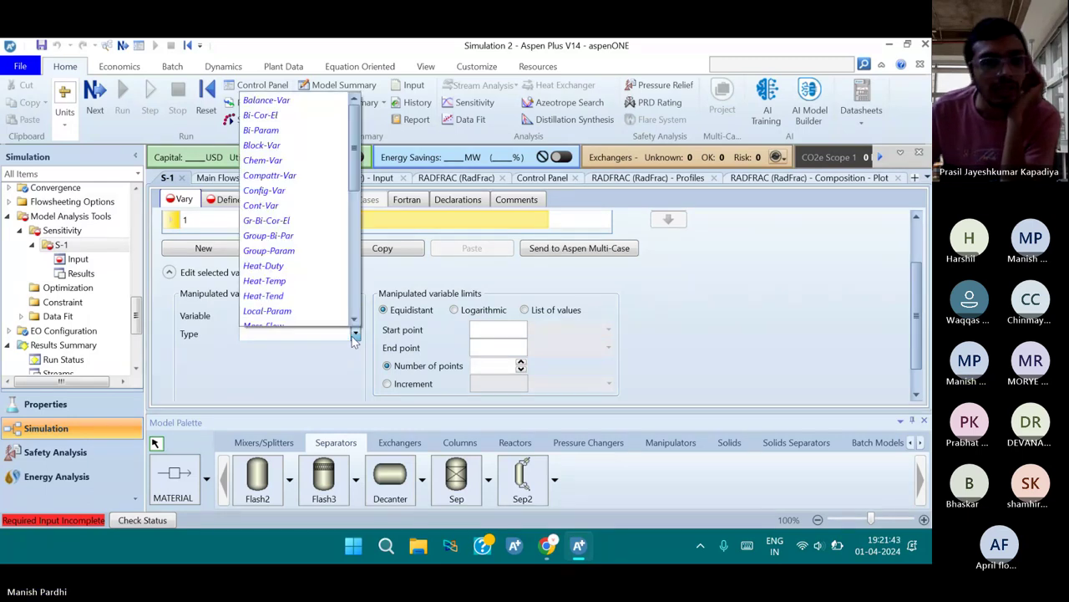
scroll(293, 310, down, 1)
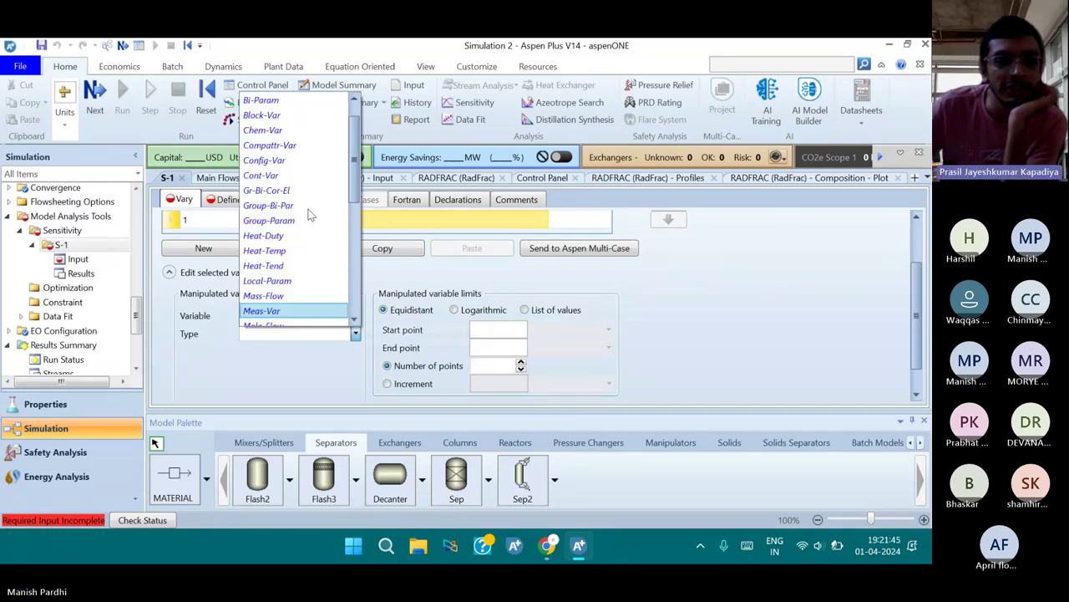
scroll(292, 236, up, 1)
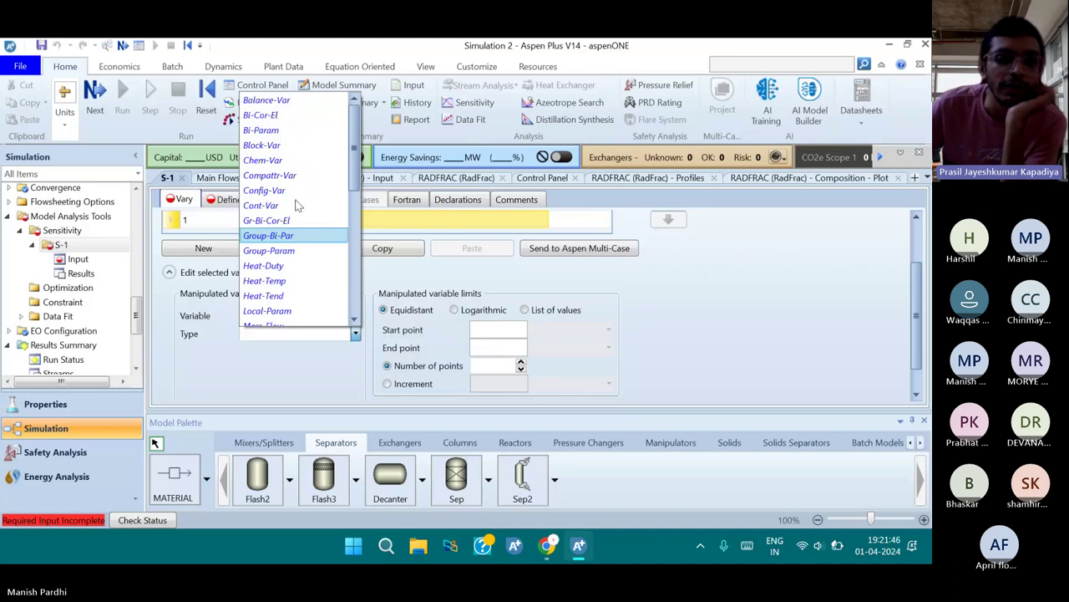
click(285, 146)
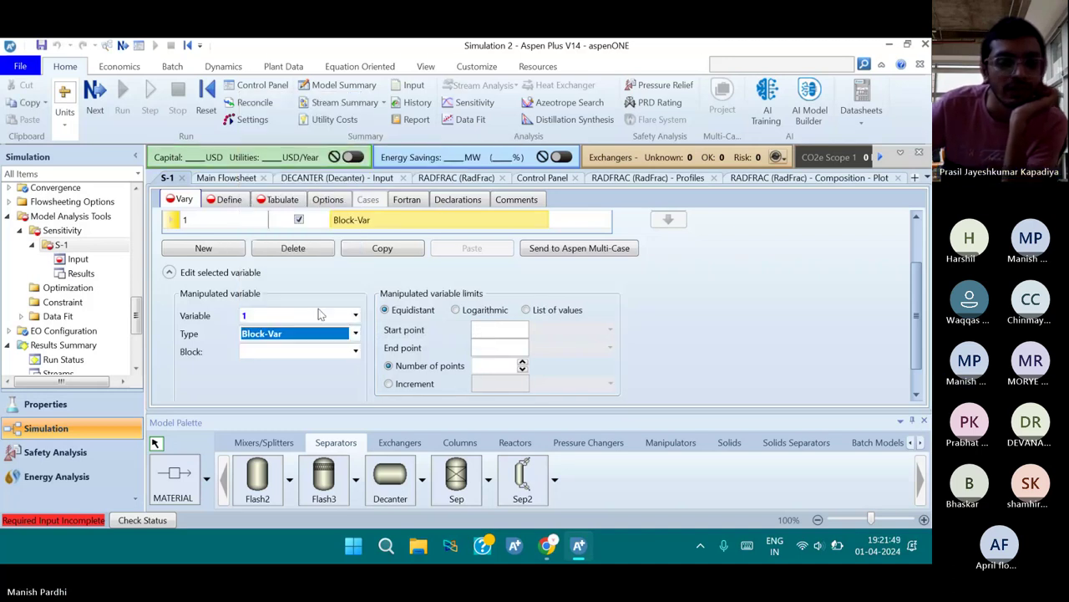
click(355, 351)
click(311, 381)
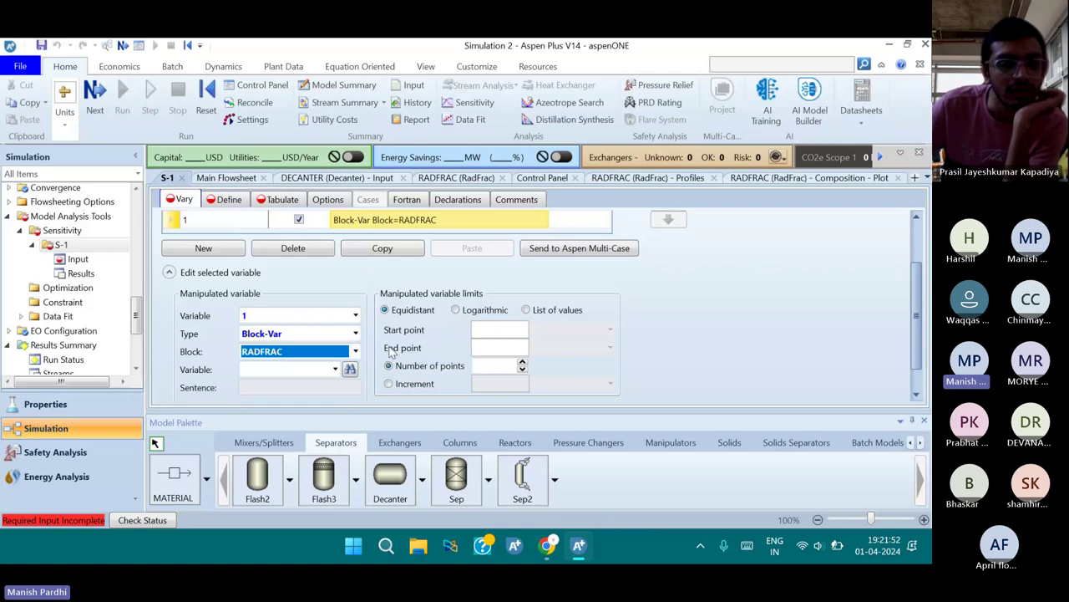
Browse the RADFRAC variable list, leaving the variable blank for now
click(338, 374)
click(335, 370)
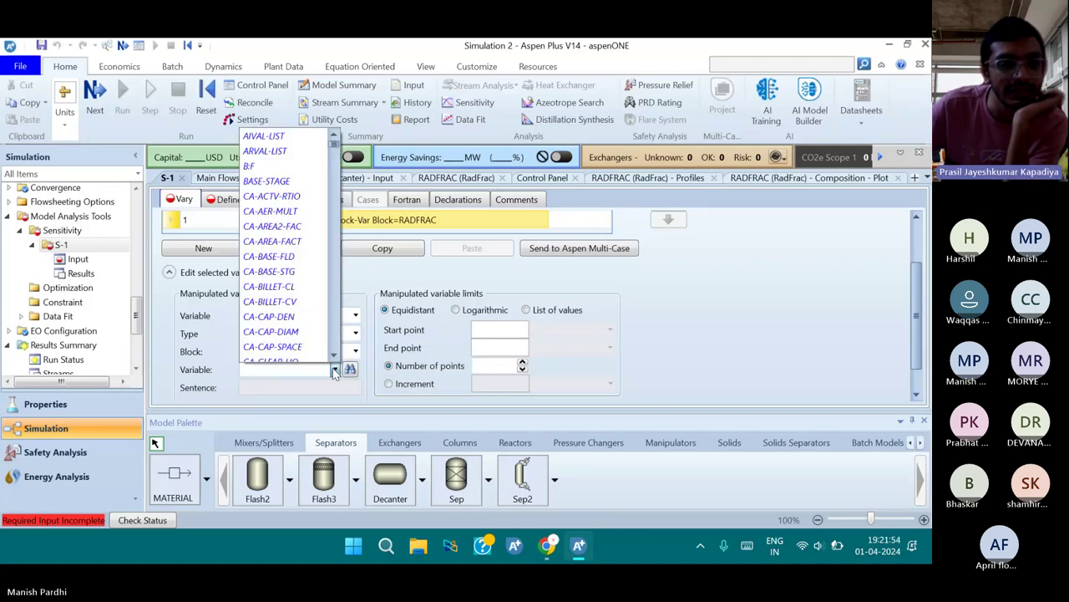
click(335, 371)
click(334, 369)
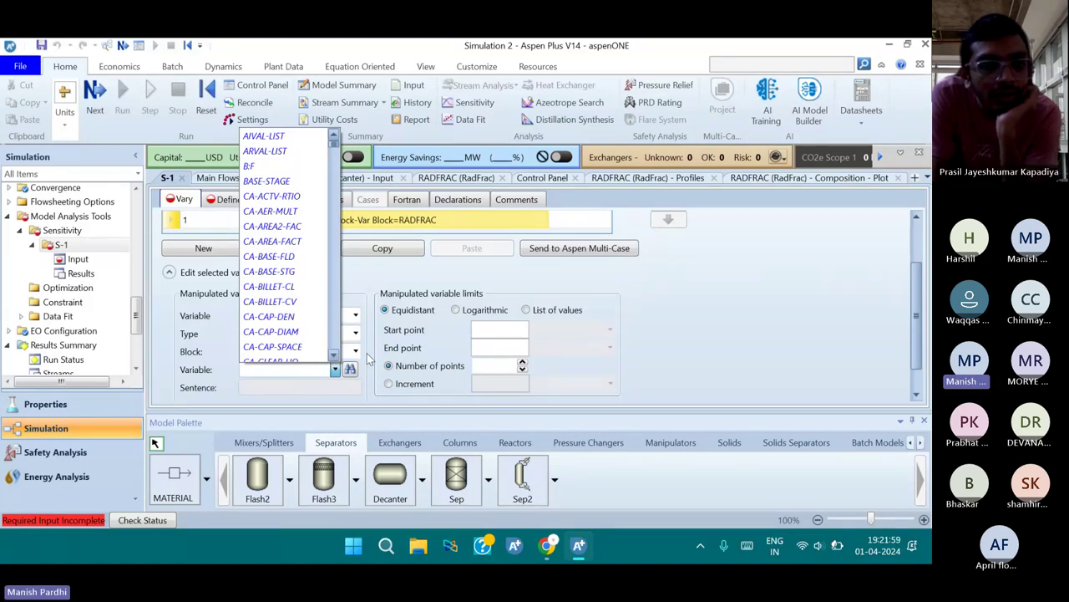
click(395, 351)
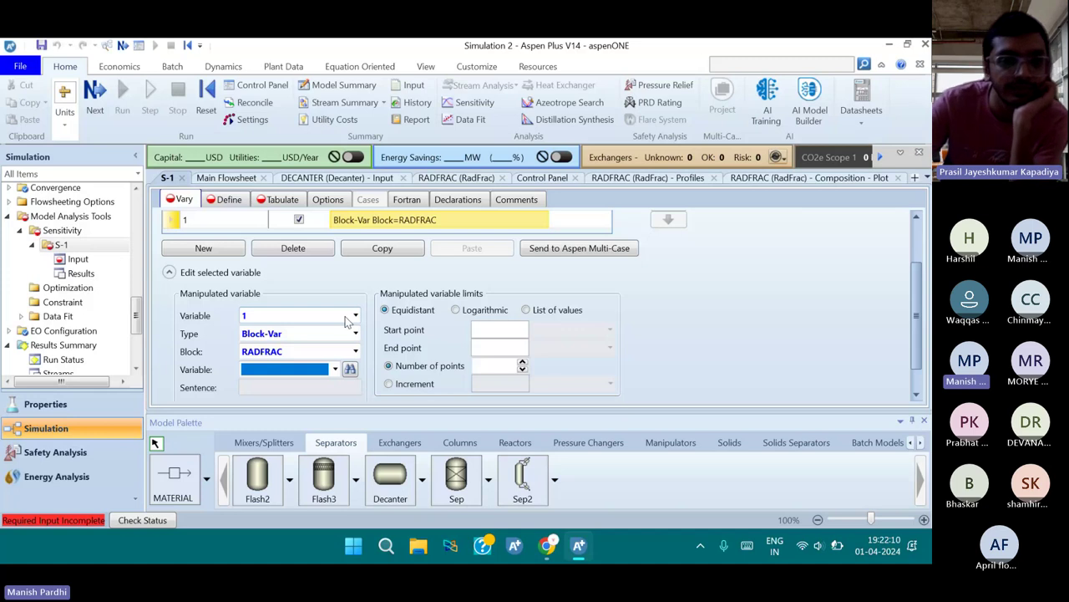
scroll(351, 322, down, 1)
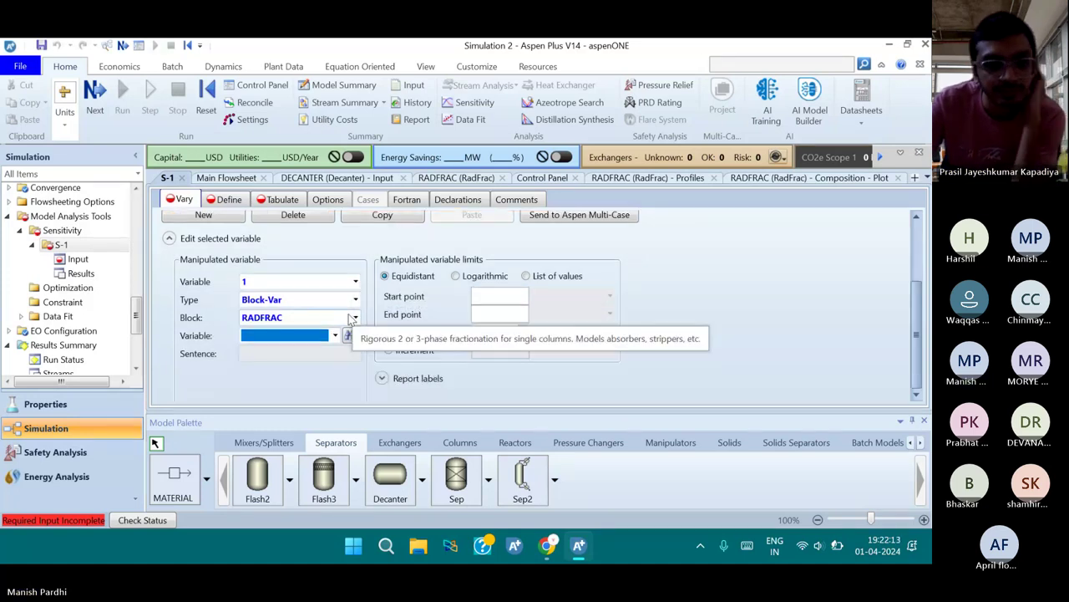
scroll(351, 320, up, 3)
scroll(351, 320, down, 1)
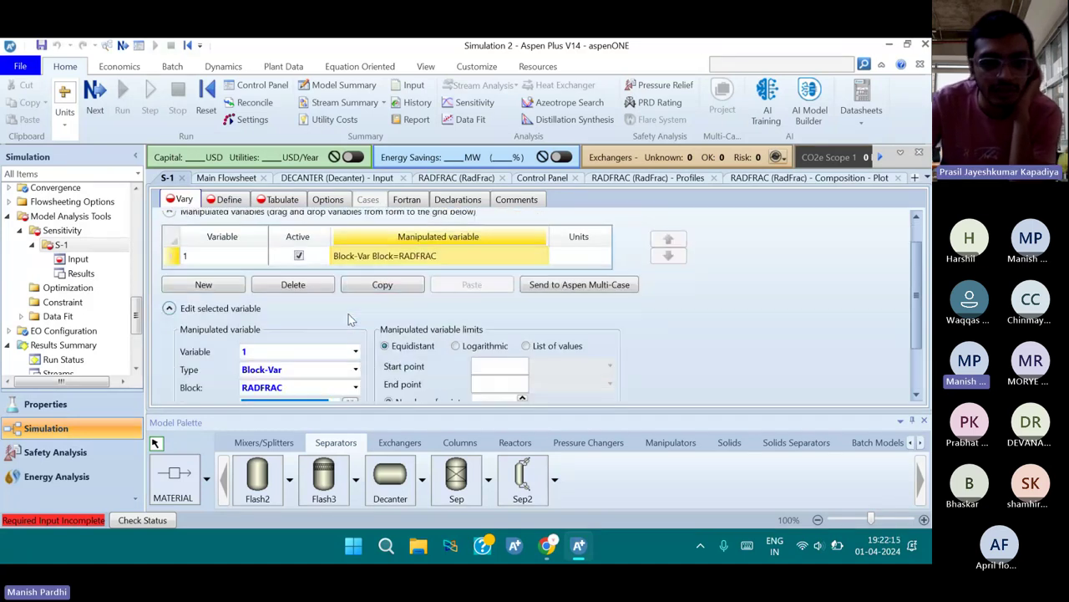
scroll(351, 319, down, 2)
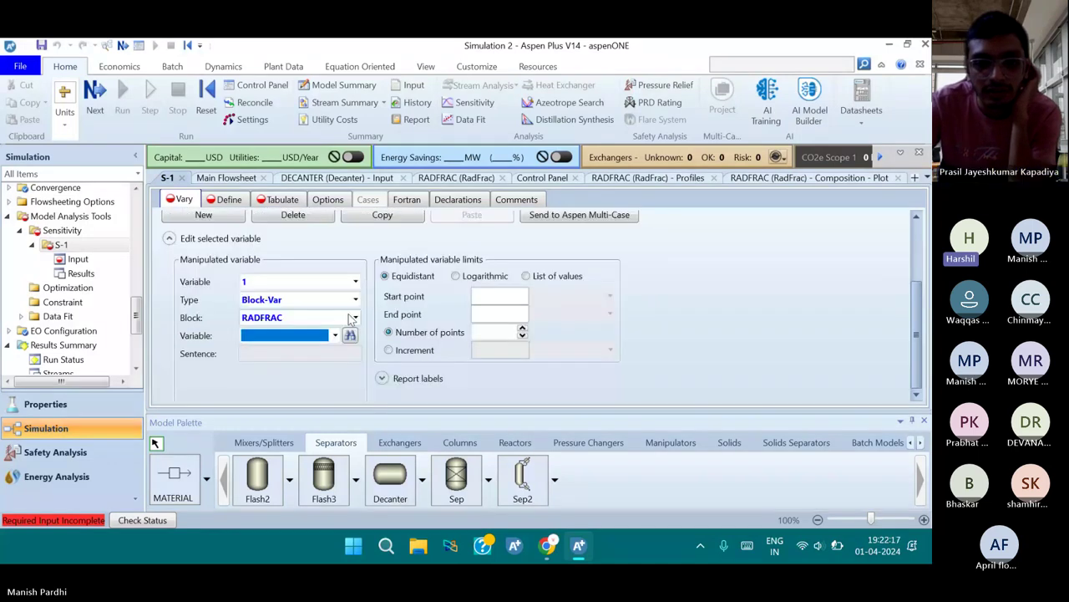
scroll(351, 320, up, 3)
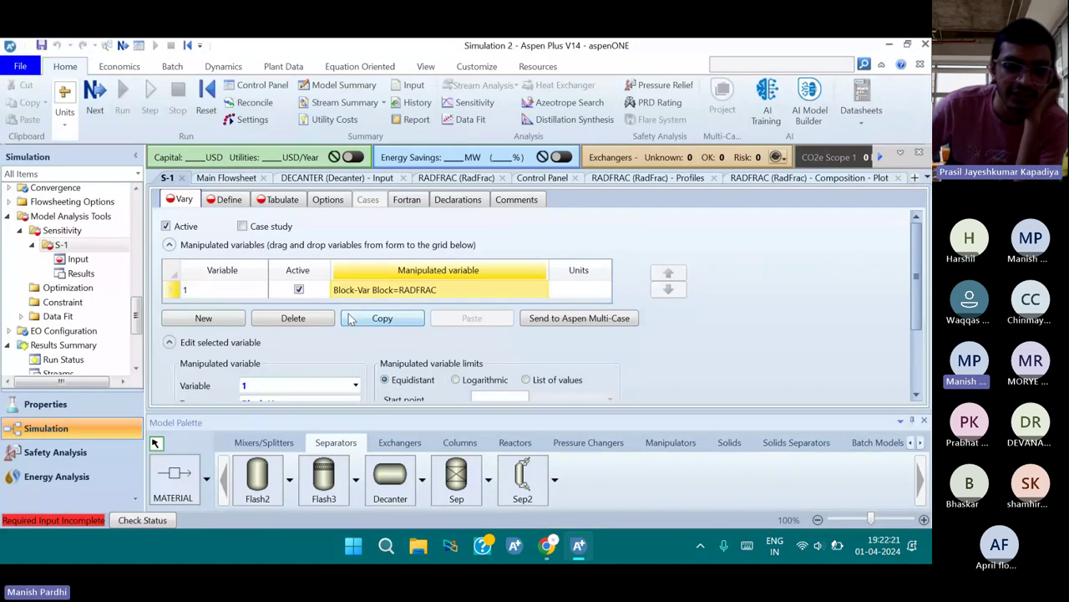
scroll(428, 351, down, 2)
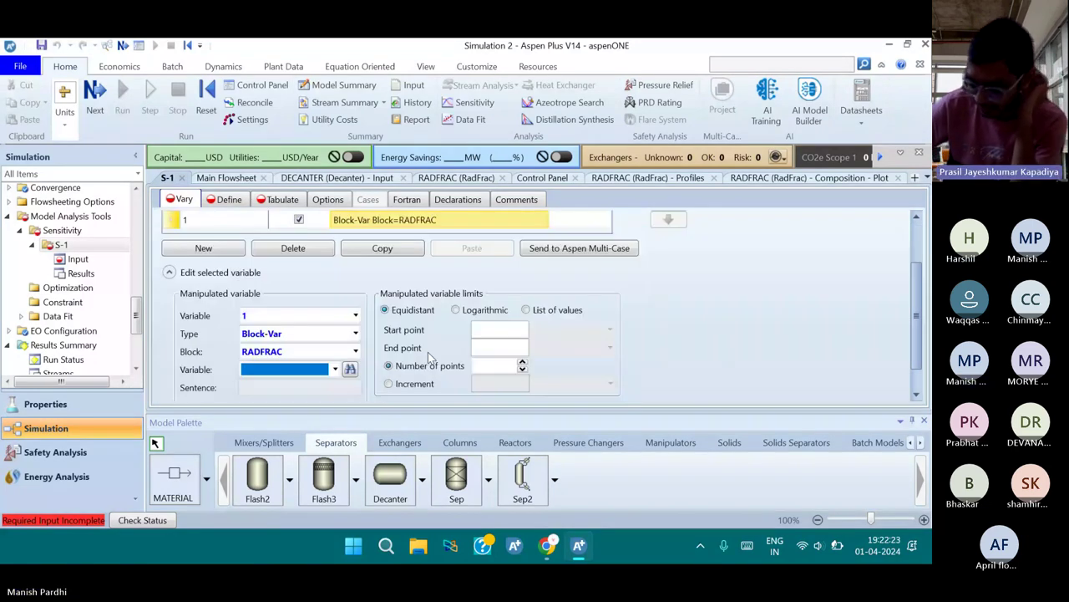
scroll(418, 342, up, 1)
scroll(409, 324, up, 1)
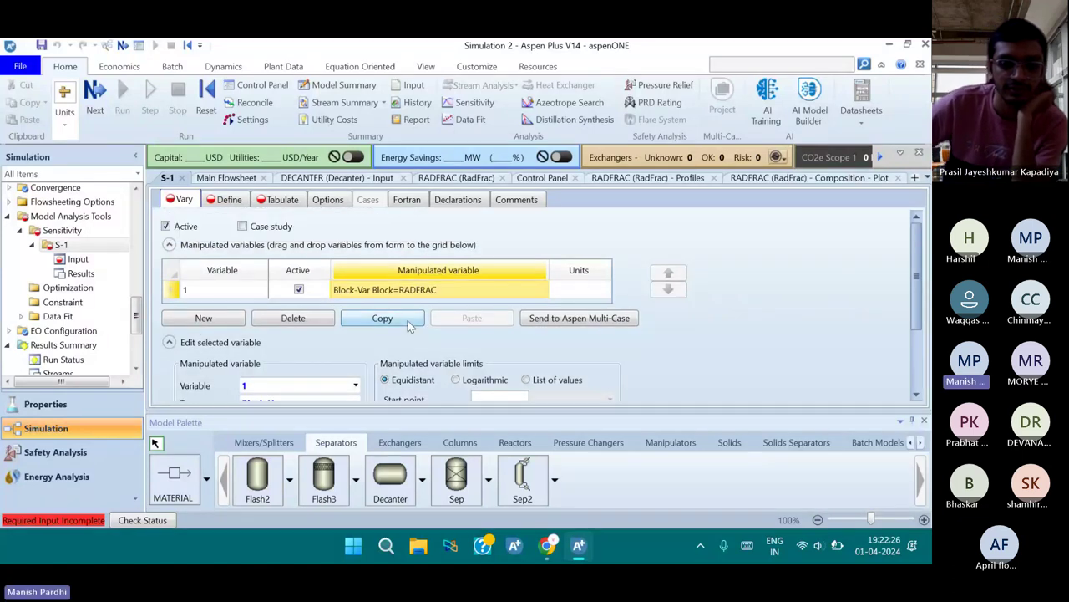
scroll(409, 324, down, 1)
scroll(409, 326, up, 1)
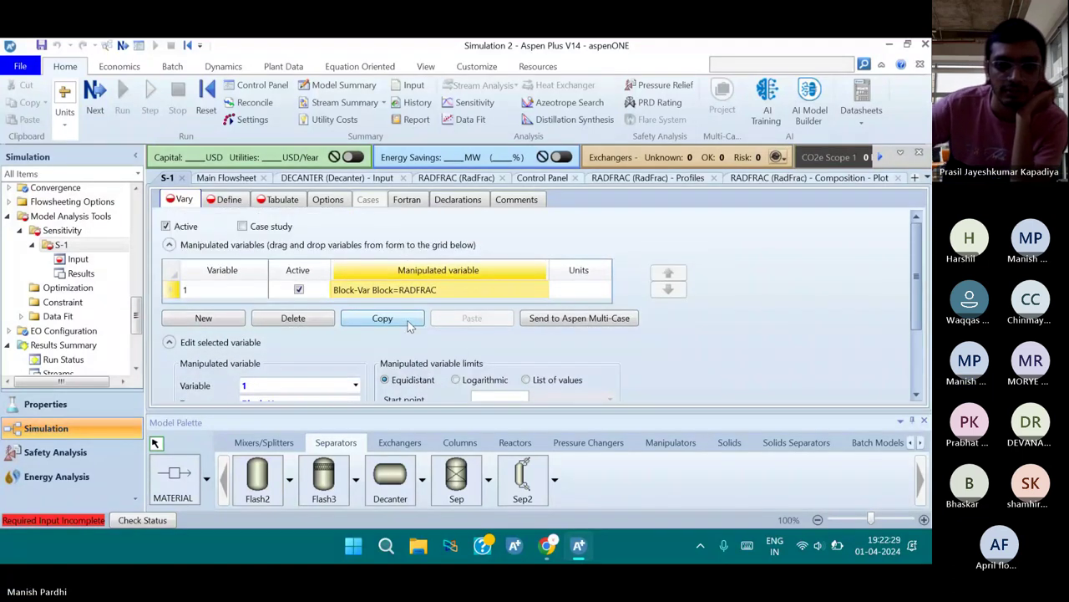
scroll(409, 325, down, 1)
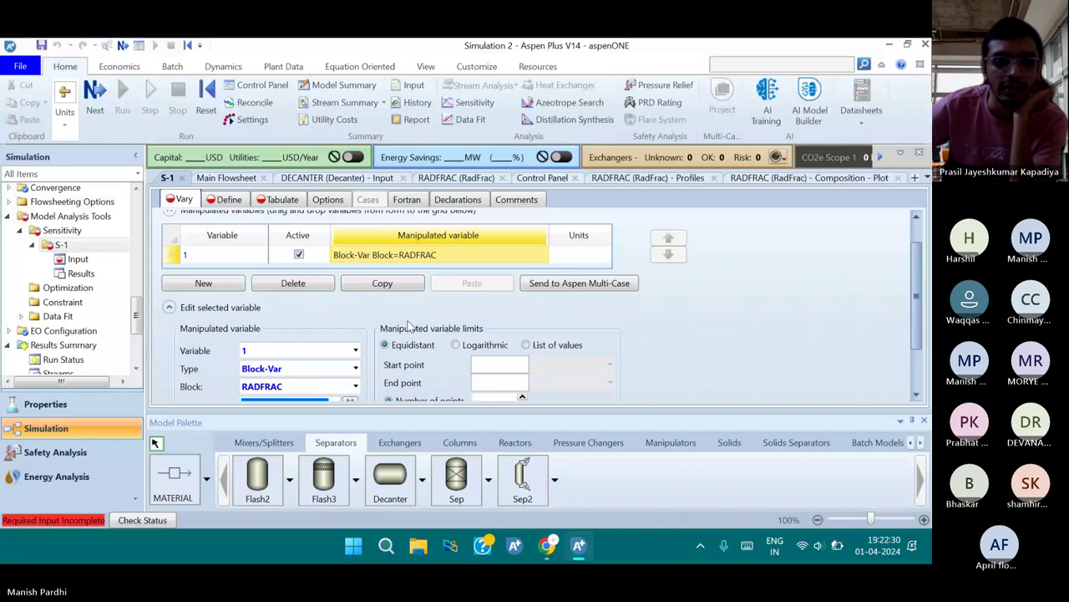
scroll(410, 325, down, 2)
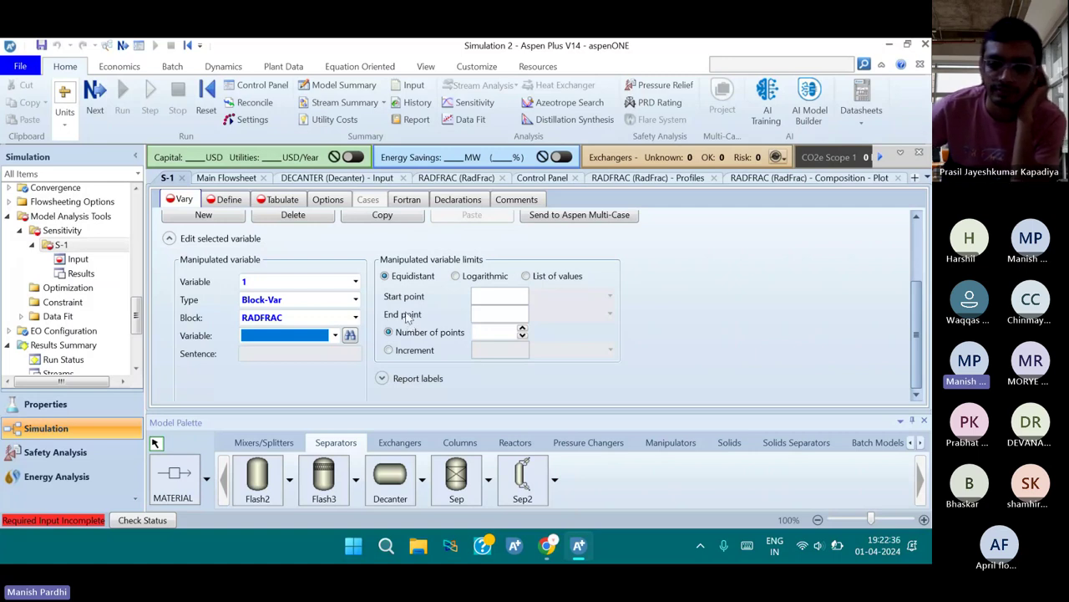
Choose NSTAGE, the number of theoretical stages, as the RADFRAC variable to vary
click(335, 335)
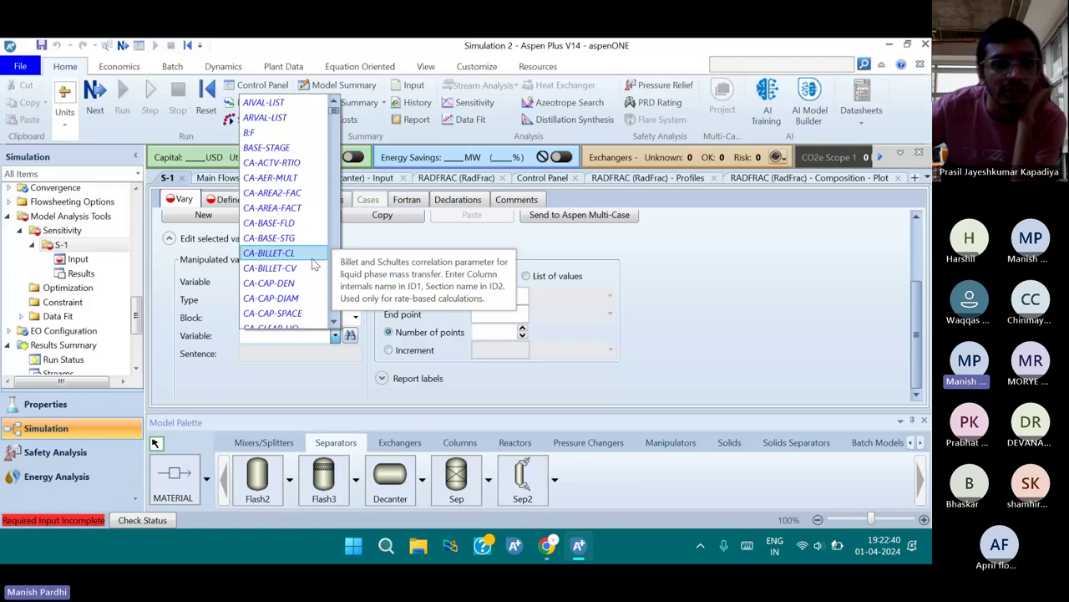
scroll(314, 264, down, 3)
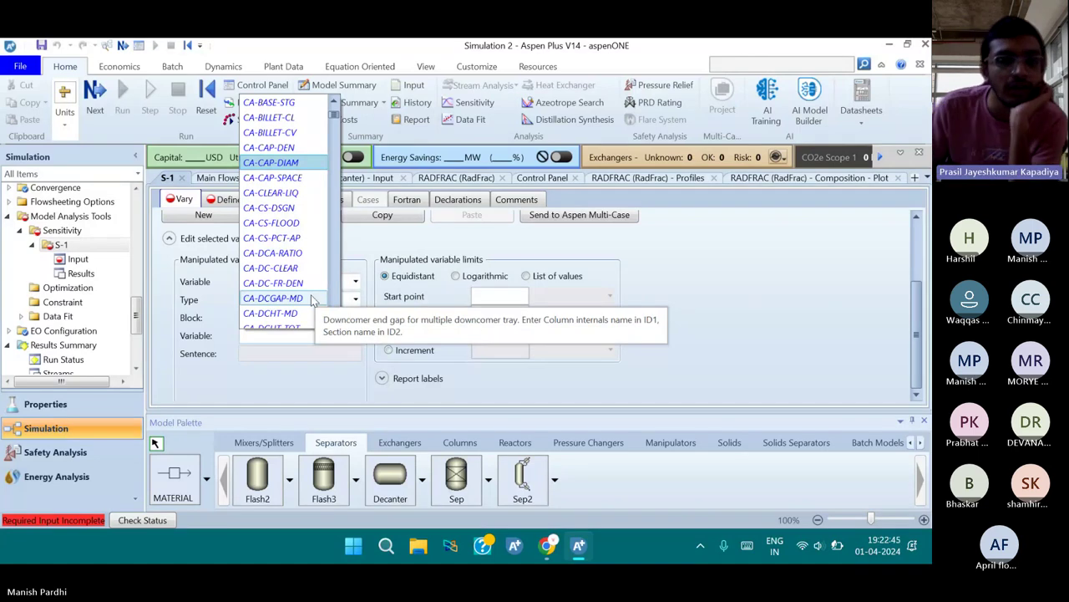
scroll(309, 305, down, 10)
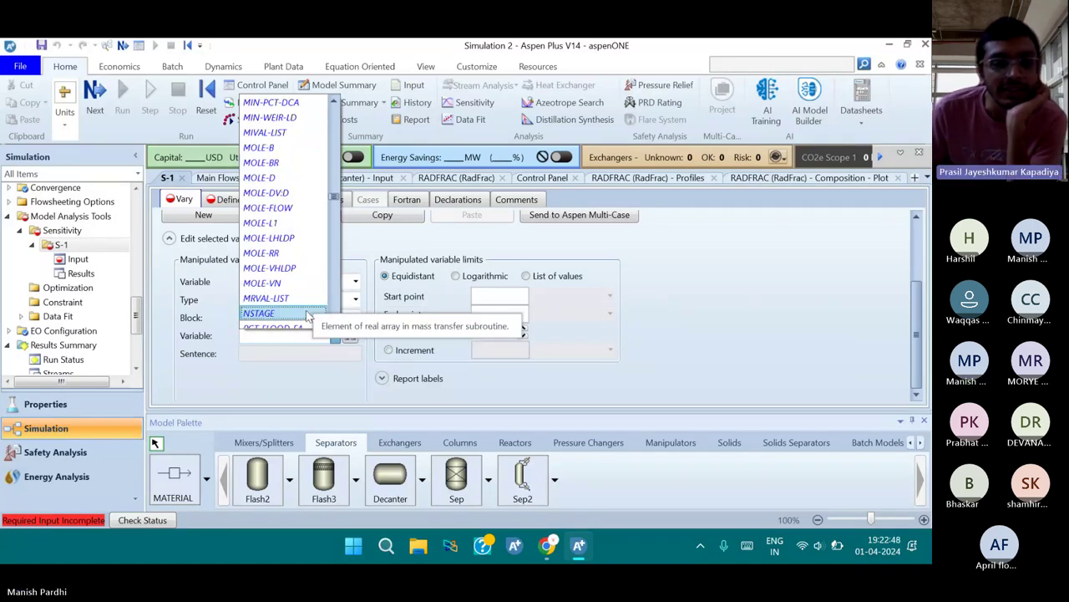
scroll(309, 315, down, 1)
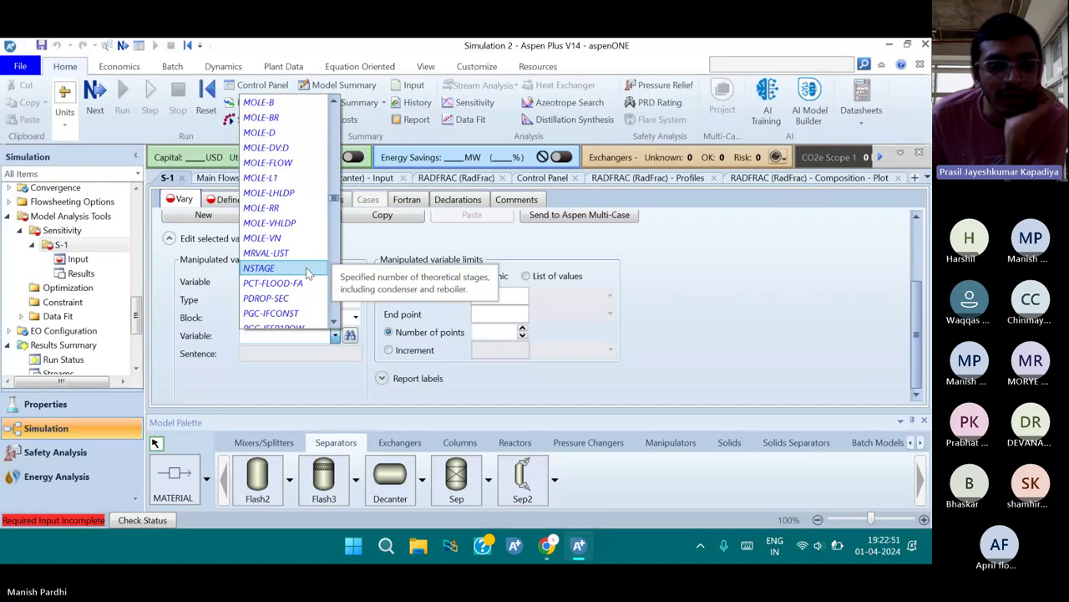
click(307, 269)
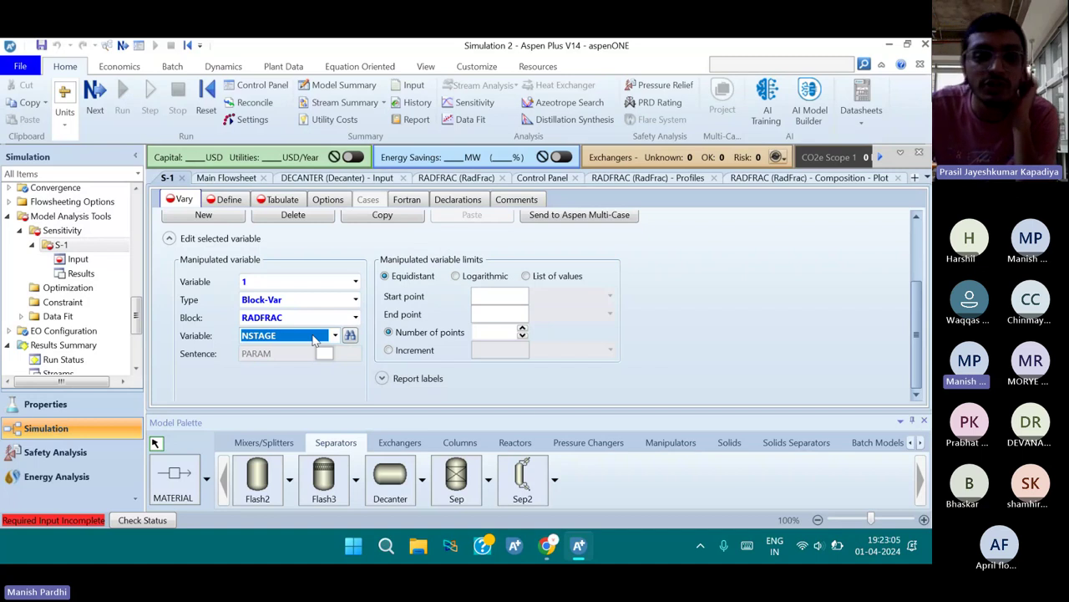
Vary NSTAGE from 16 to 60 stages with an increment of 1
click(489, 297)
text(1)
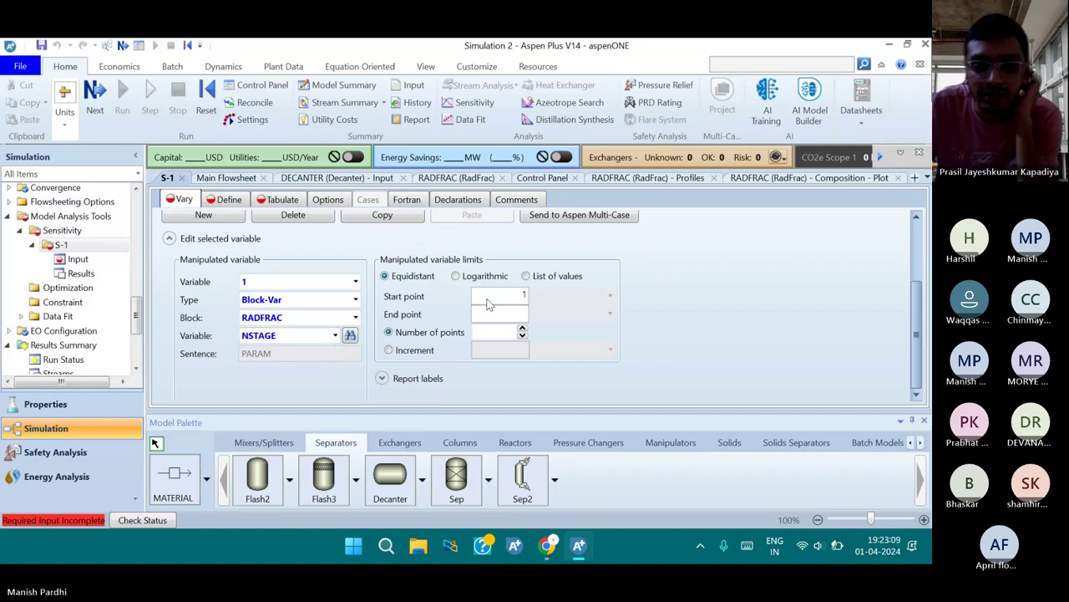
text(0)
click(487, 319)
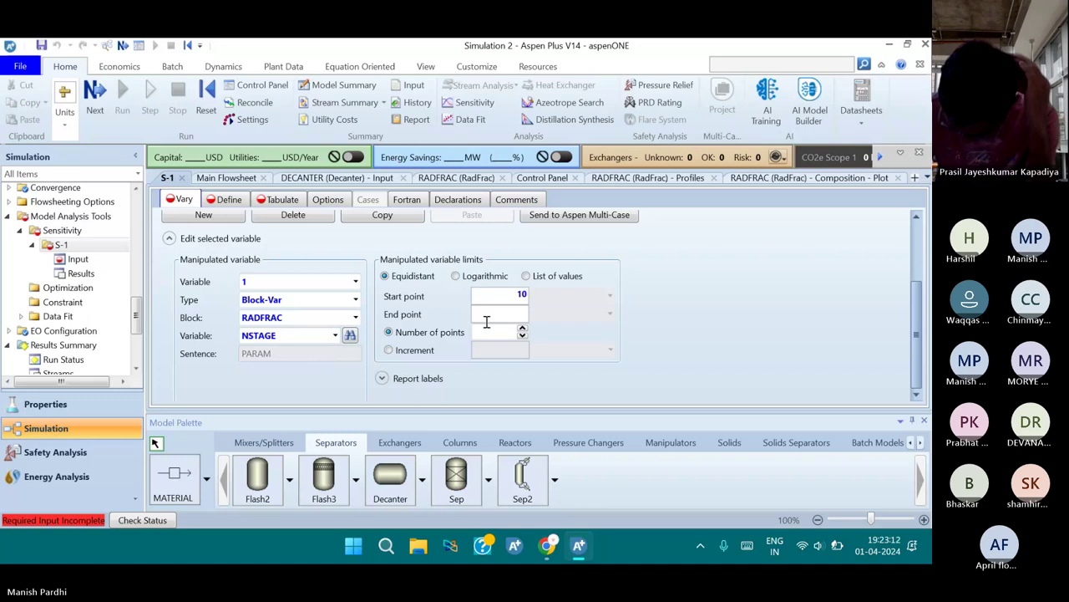
text(60)
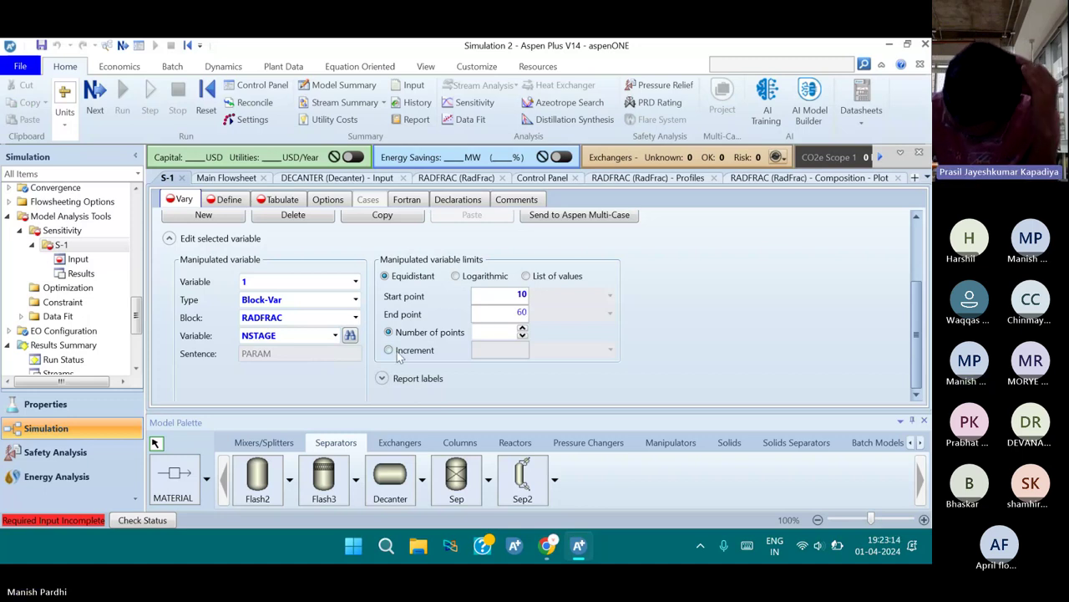
click(397, 351)
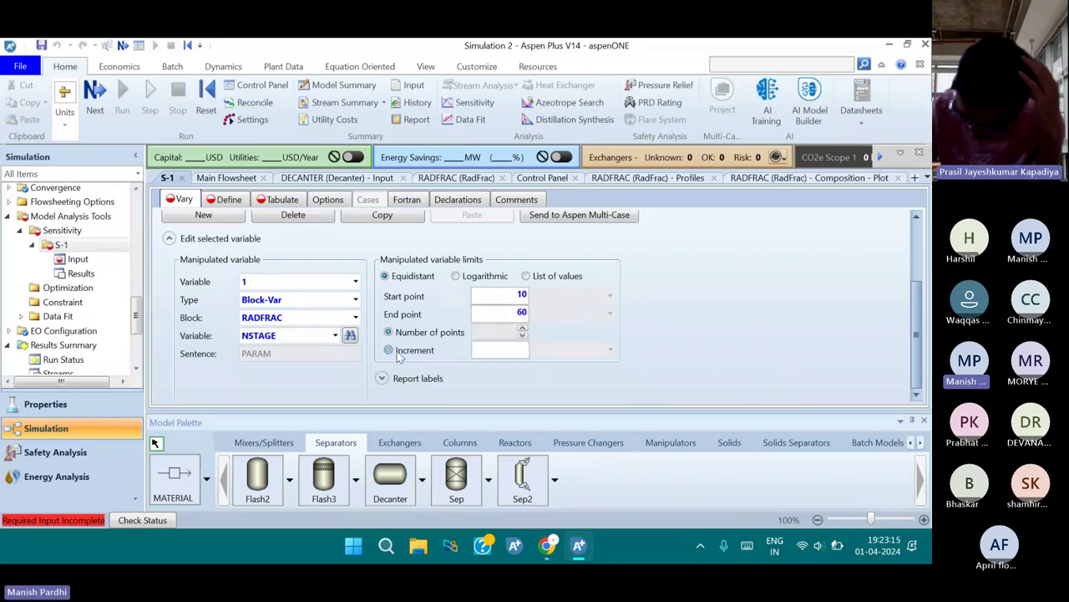
click(420, 335)
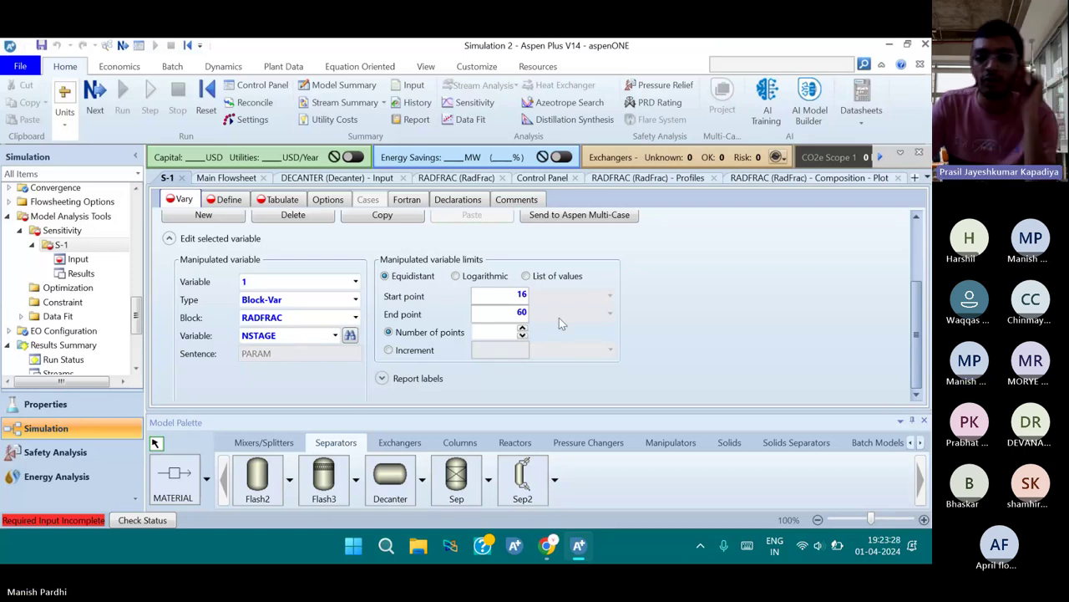
click(389, 350)
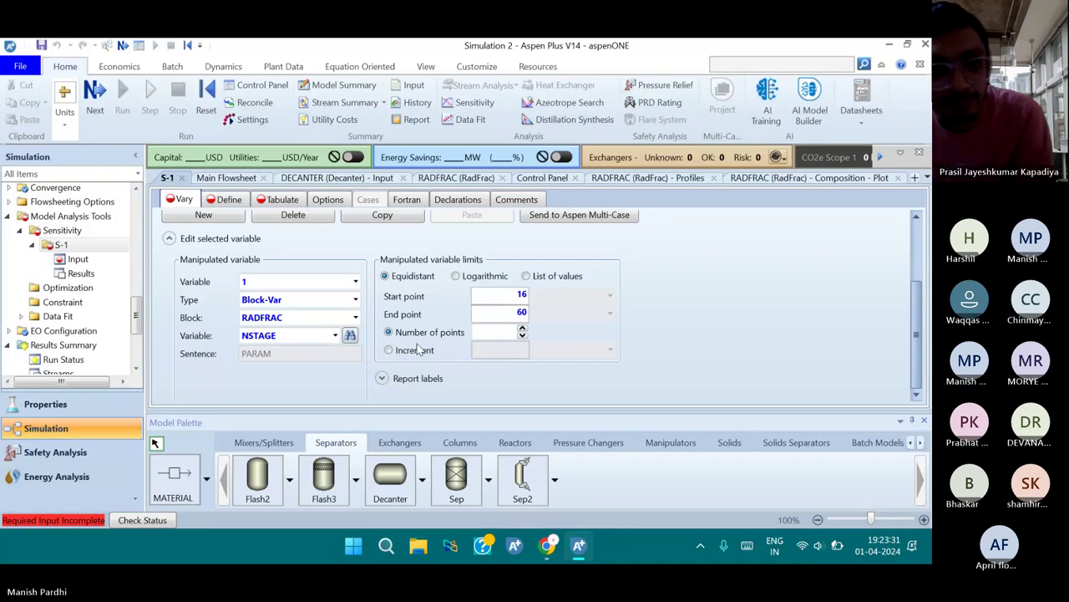
text(1)
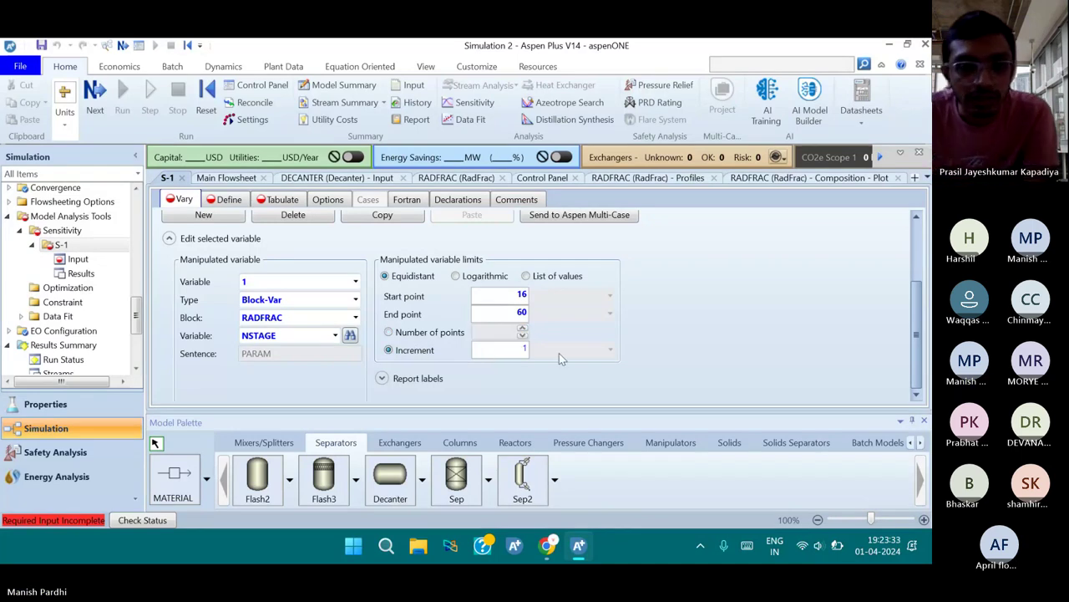
key(Return)
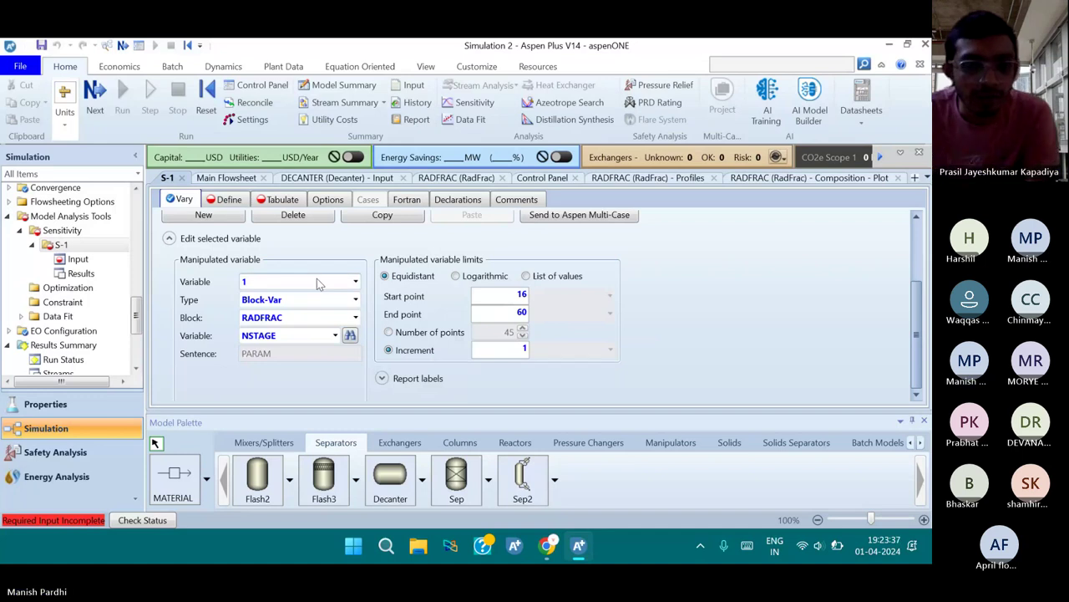
scroll(237, 249, up, 1)
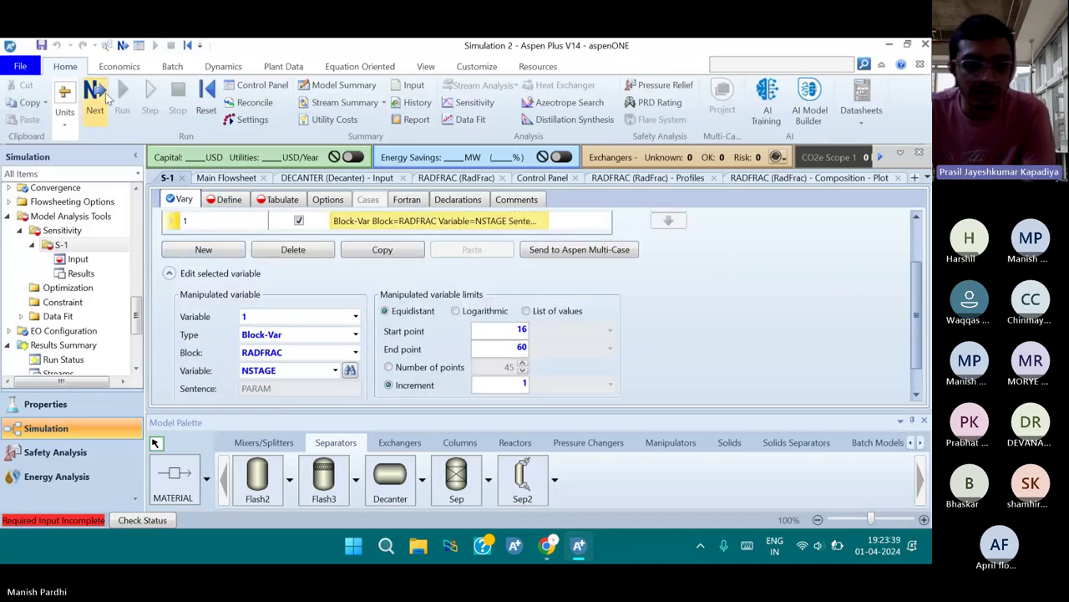
Create a new sampled variable named AAV on the Define tab
click(106, 96)
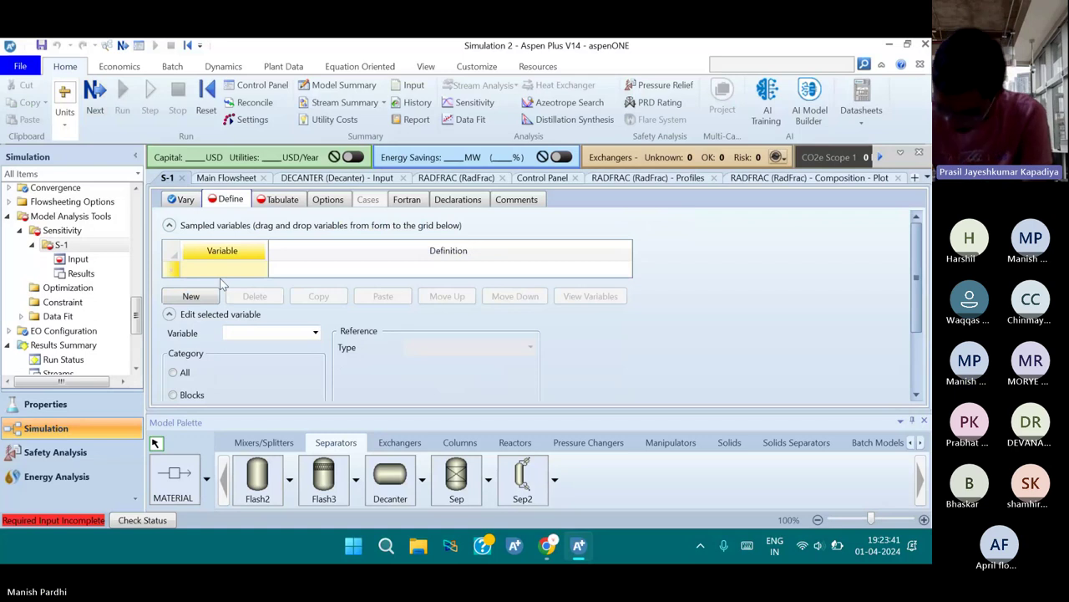
click(192, 295)
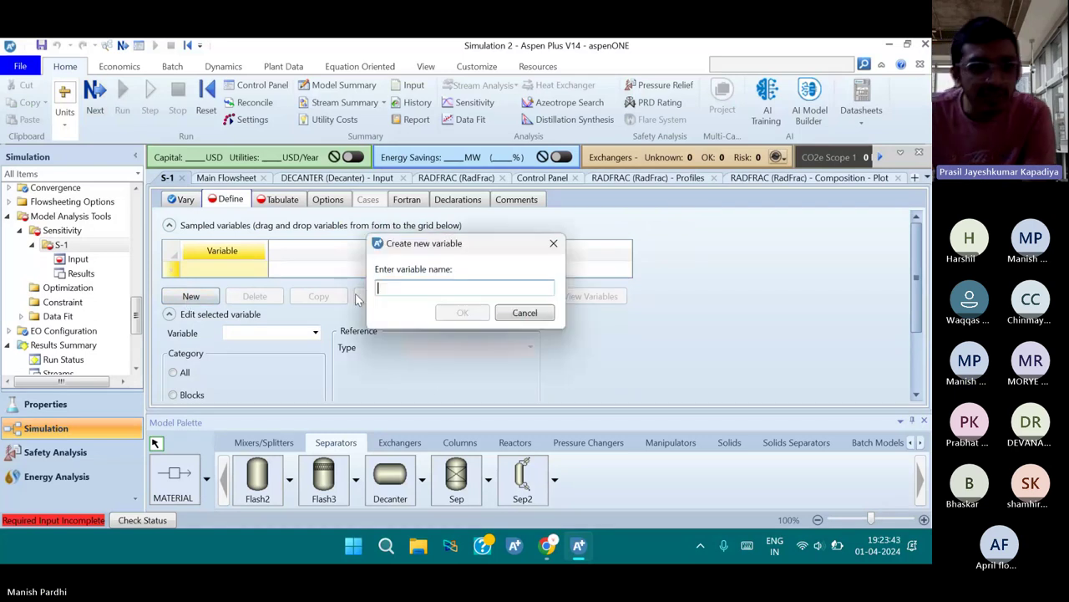
text(M)
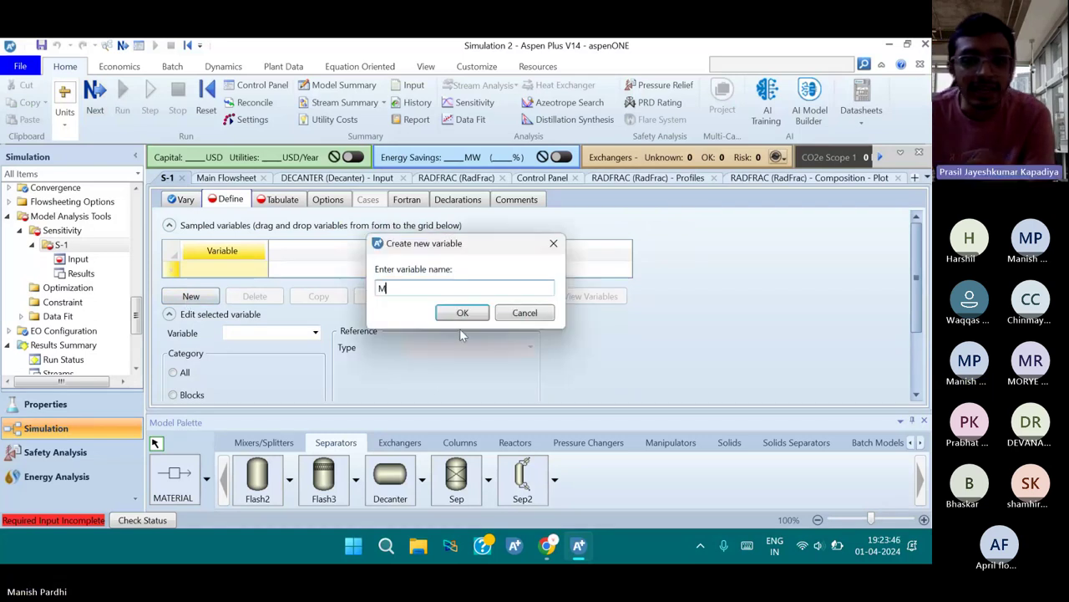
text(F)
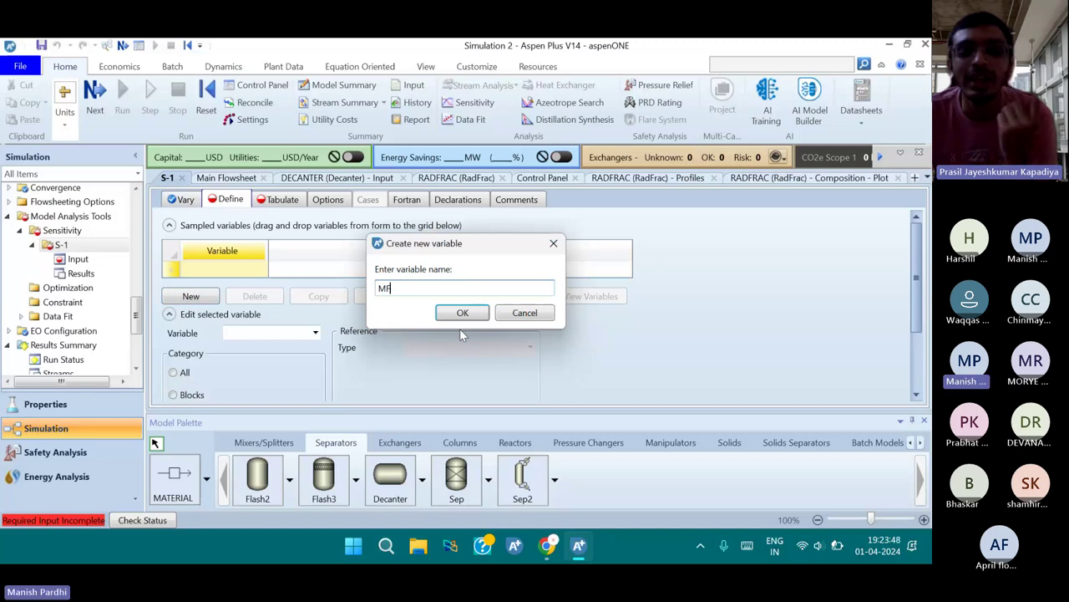
key(BackSpace)
key(BackSpace)
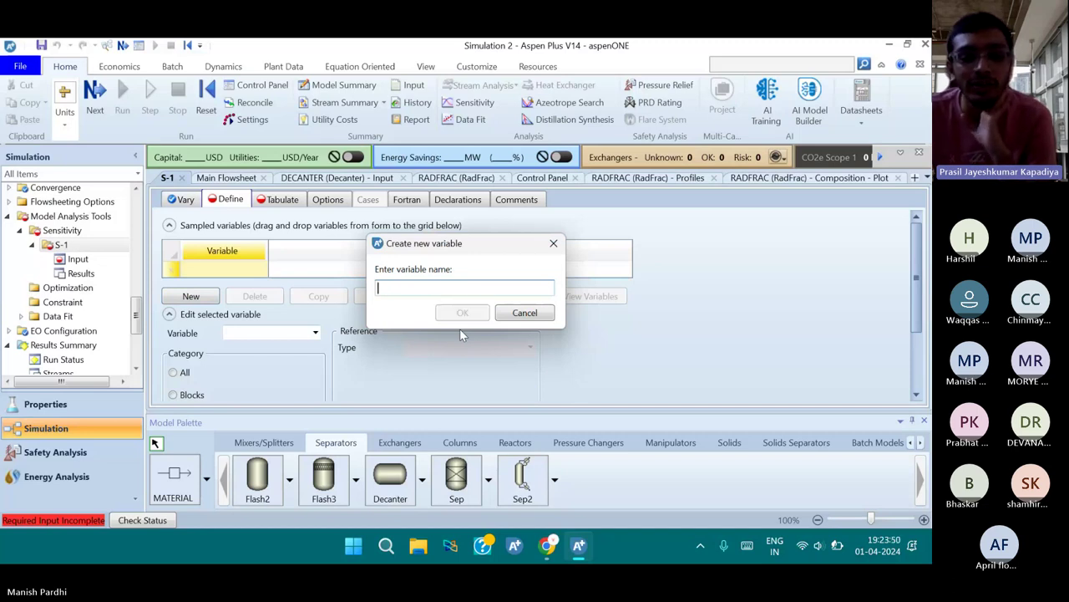
text(AA)
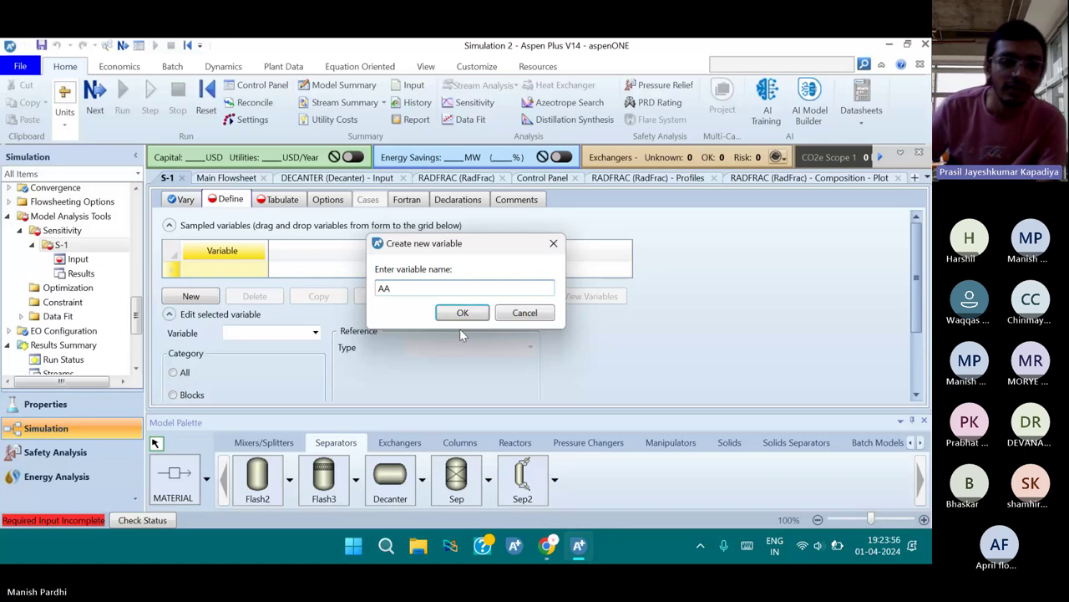
text(V)
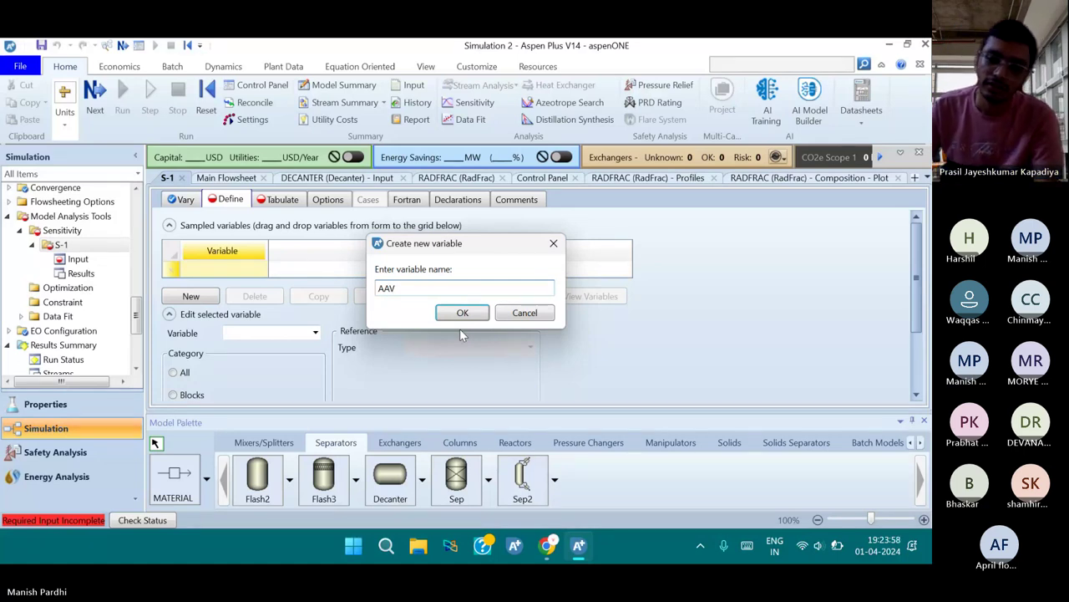
key(Return)
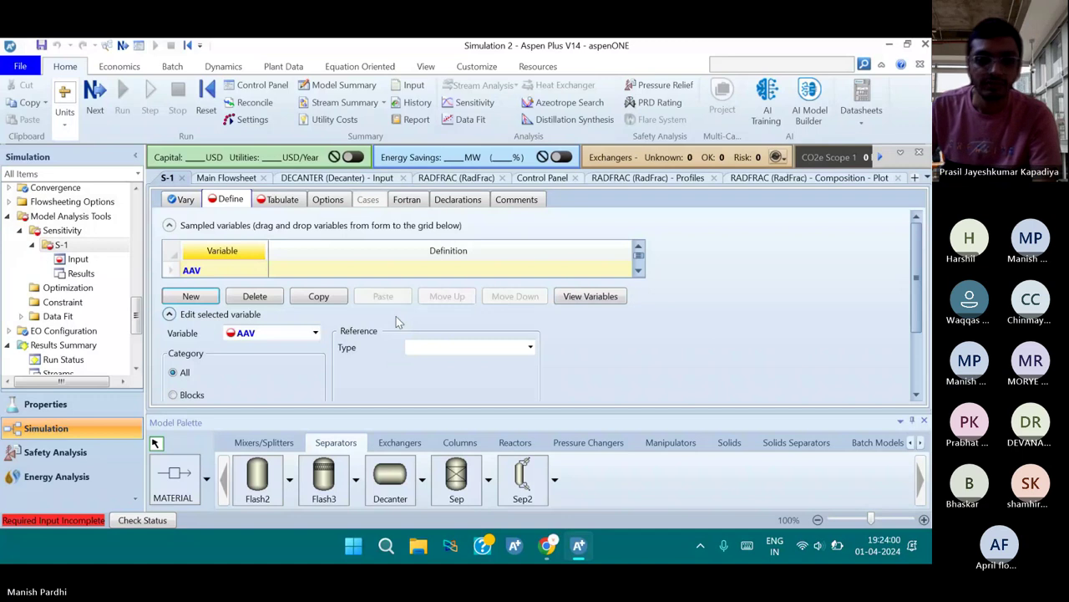
Define AAV as the Streams Mole-Frac of component AA in stream AA
scroll(396, 316, down, 3)
click(201, 321)
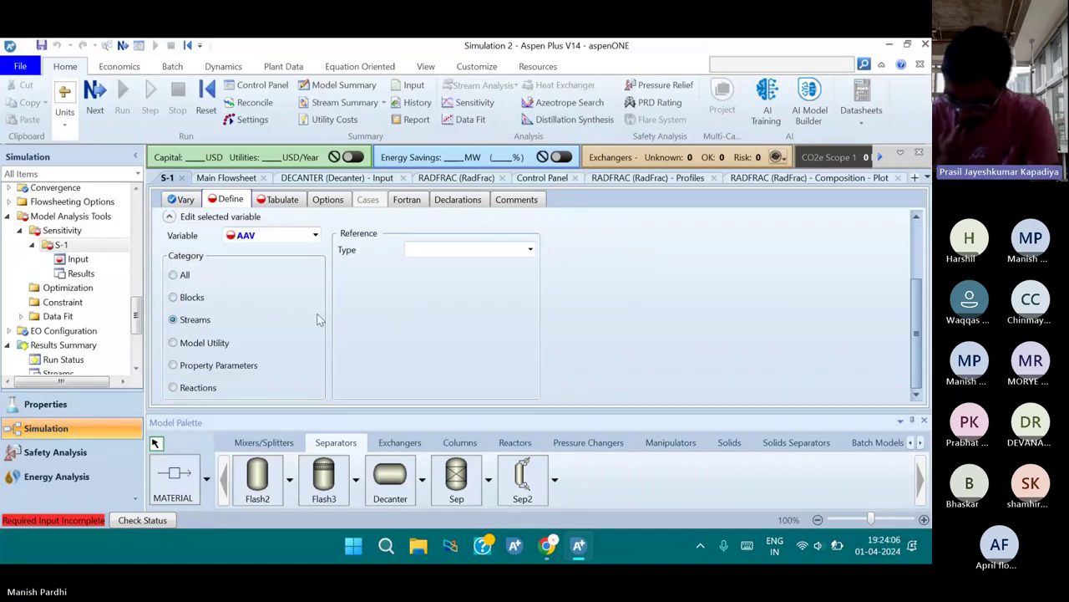
scroll(318, 319, up, 1)
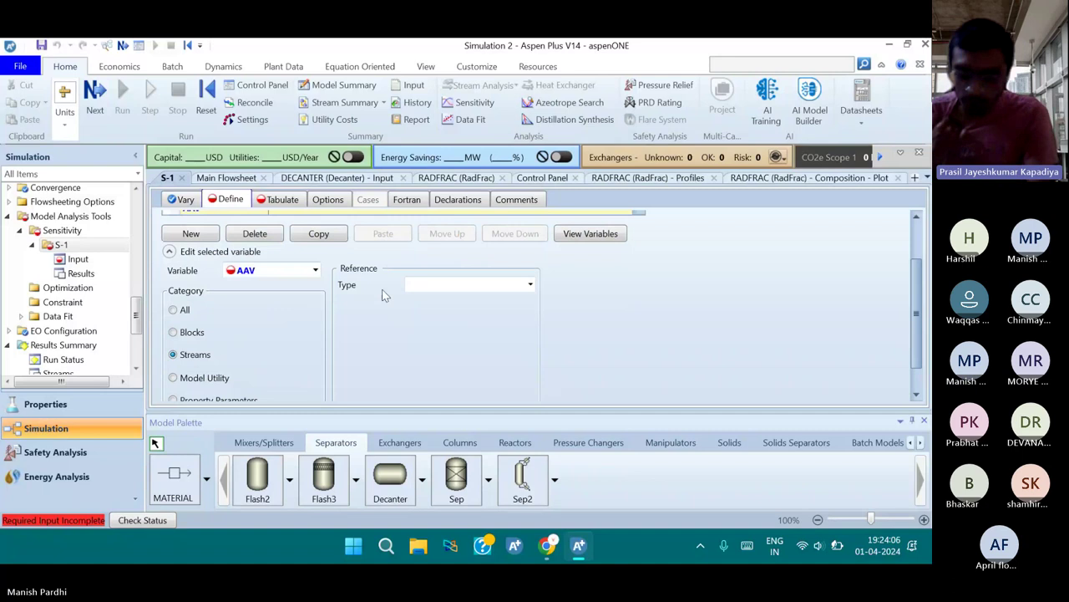
click(534, 285)
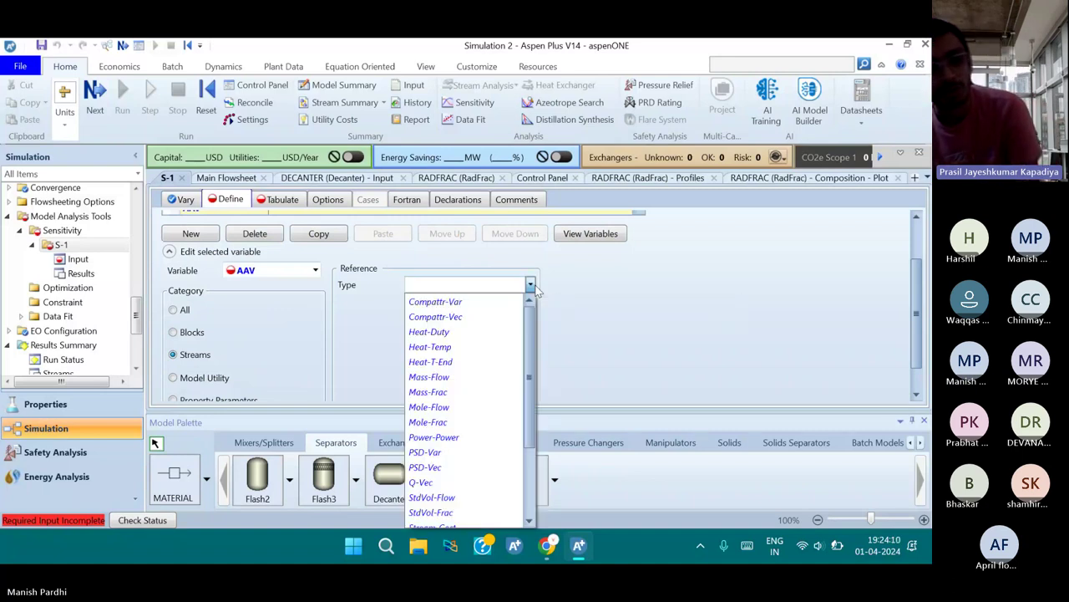
click(470, 421)
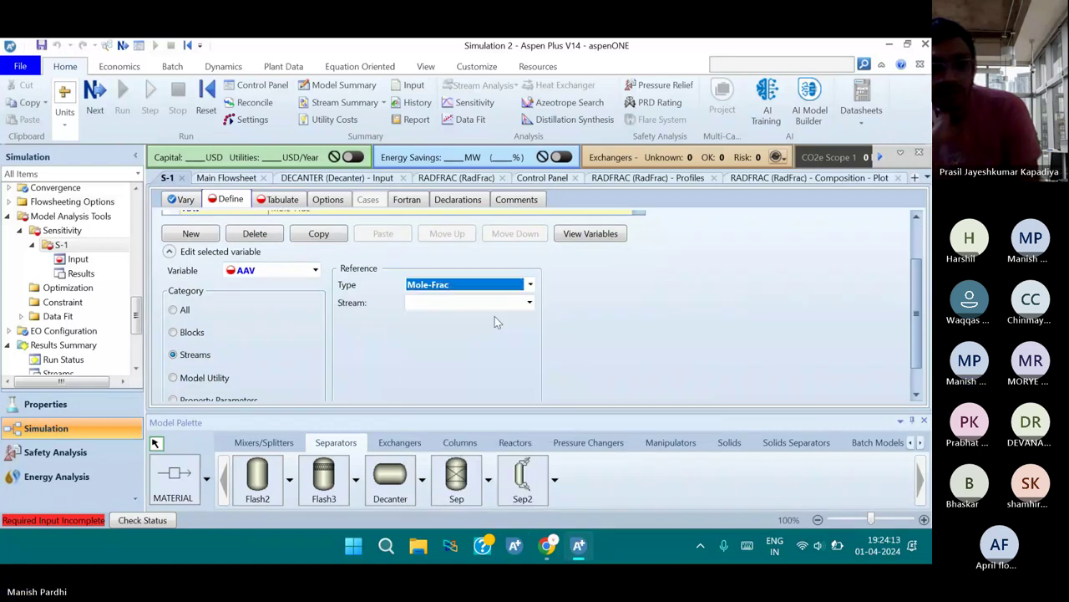
click(530, 302)
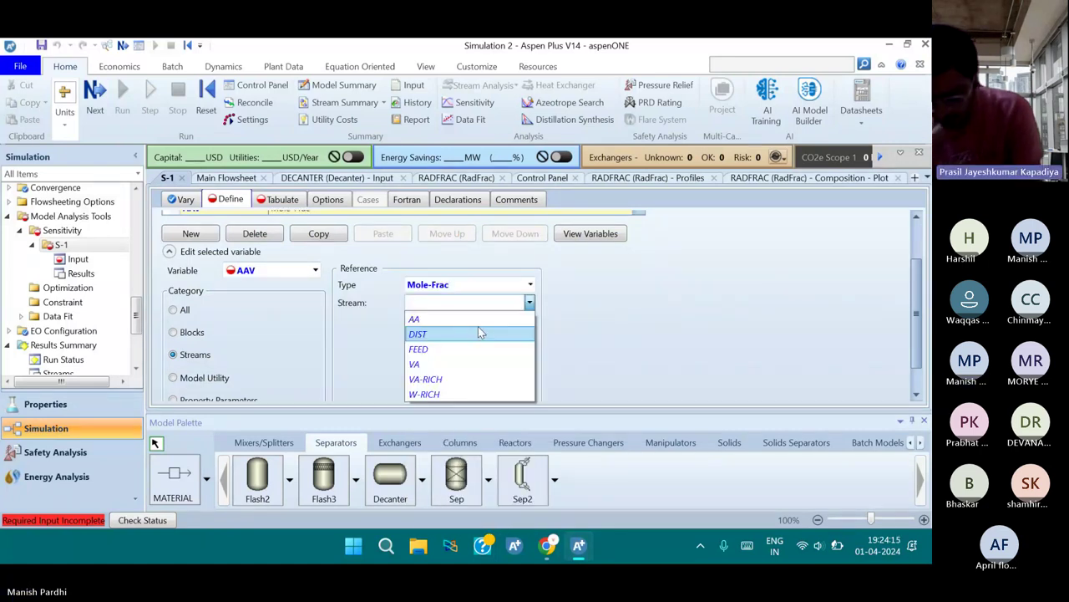
click(468, 319)
click(529, 338)
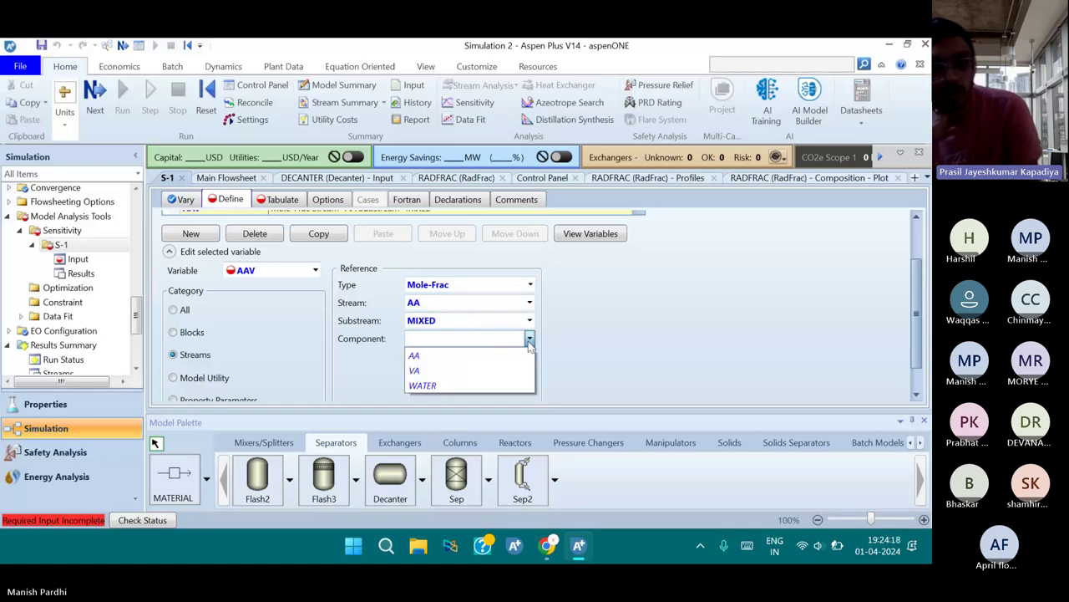
click(451, 361)
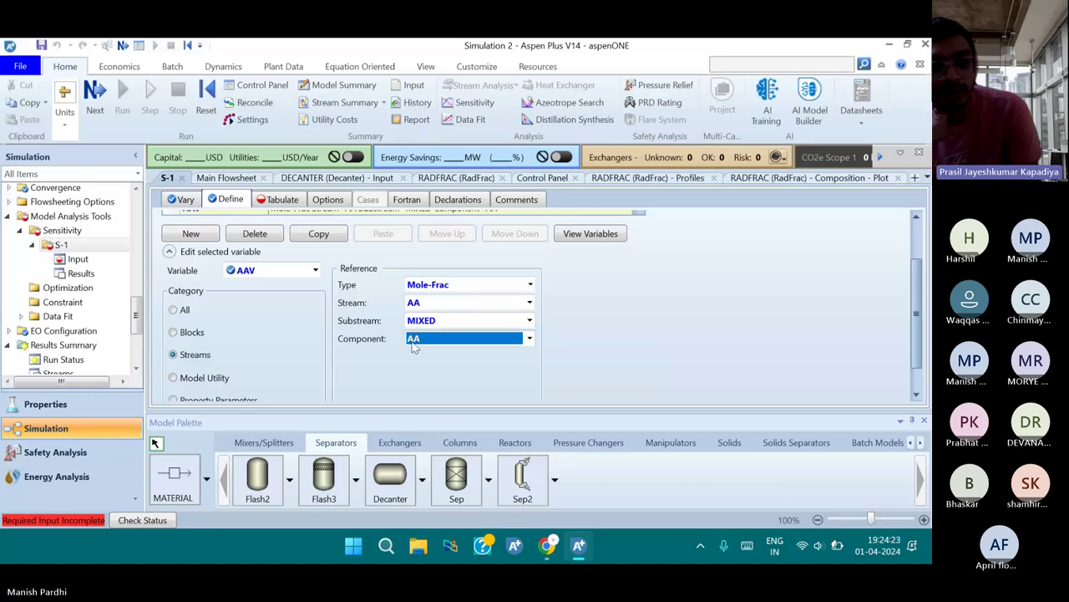
scroll(413, 347, up, 3)
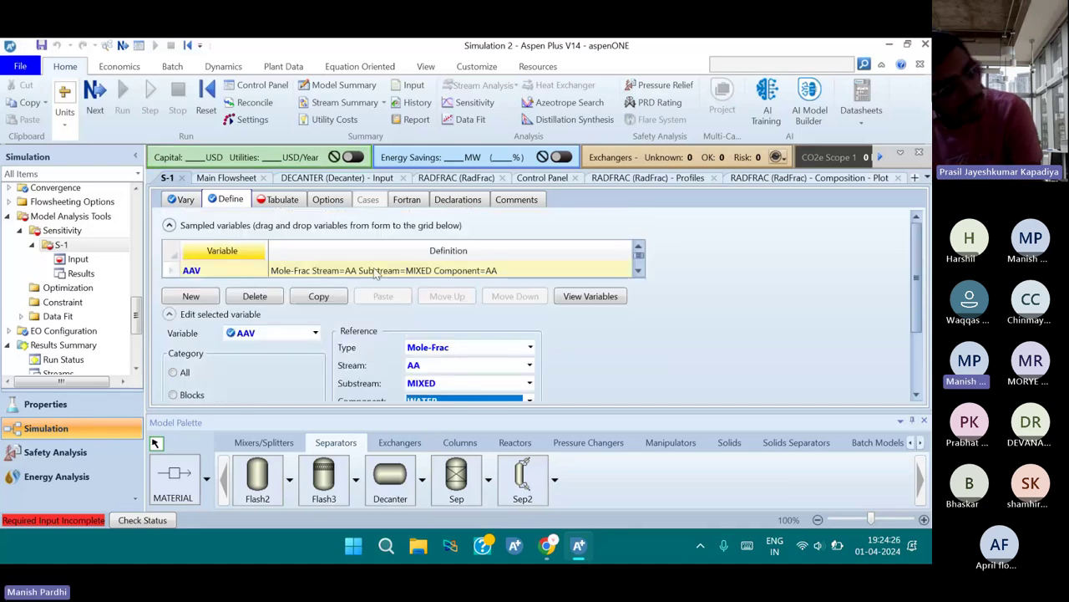
click(281, 198)
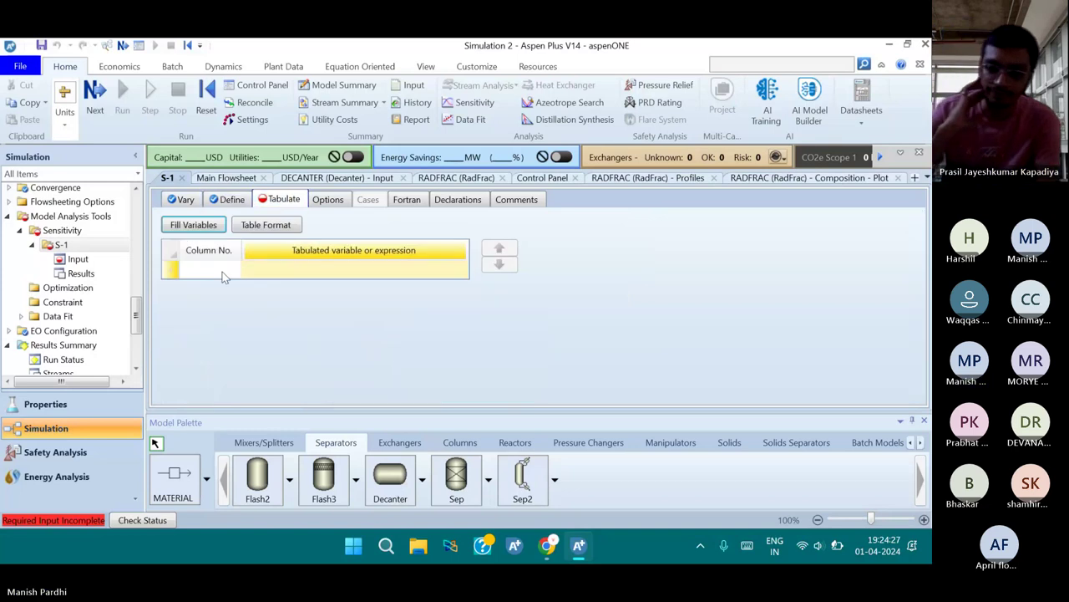
Tabulate AAV in column 1, then reinitialize the simulation, purging all previous results
click(195, 225)
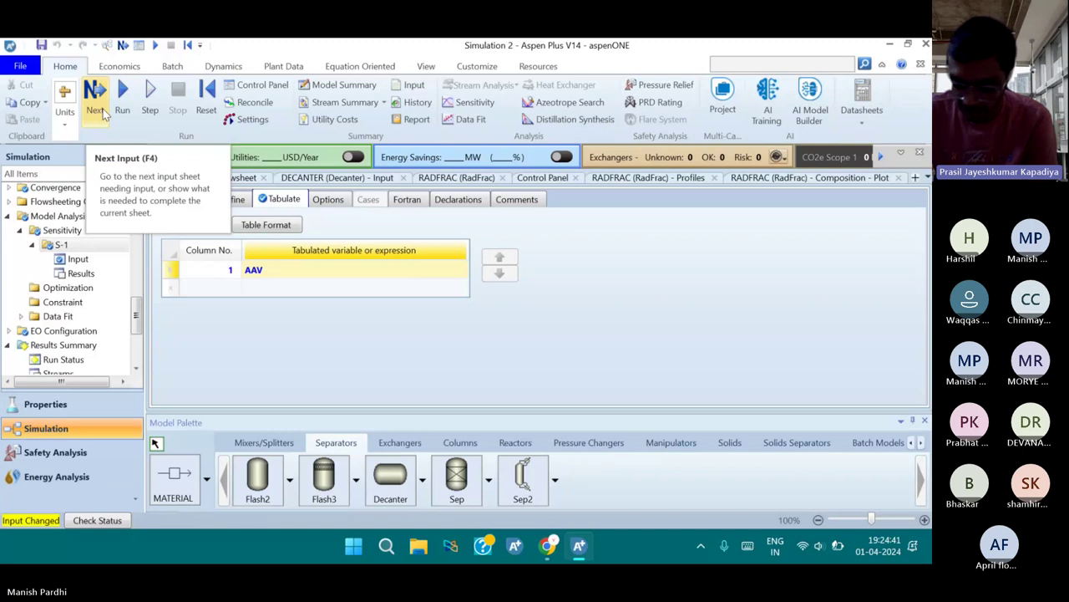
click(206, 100)
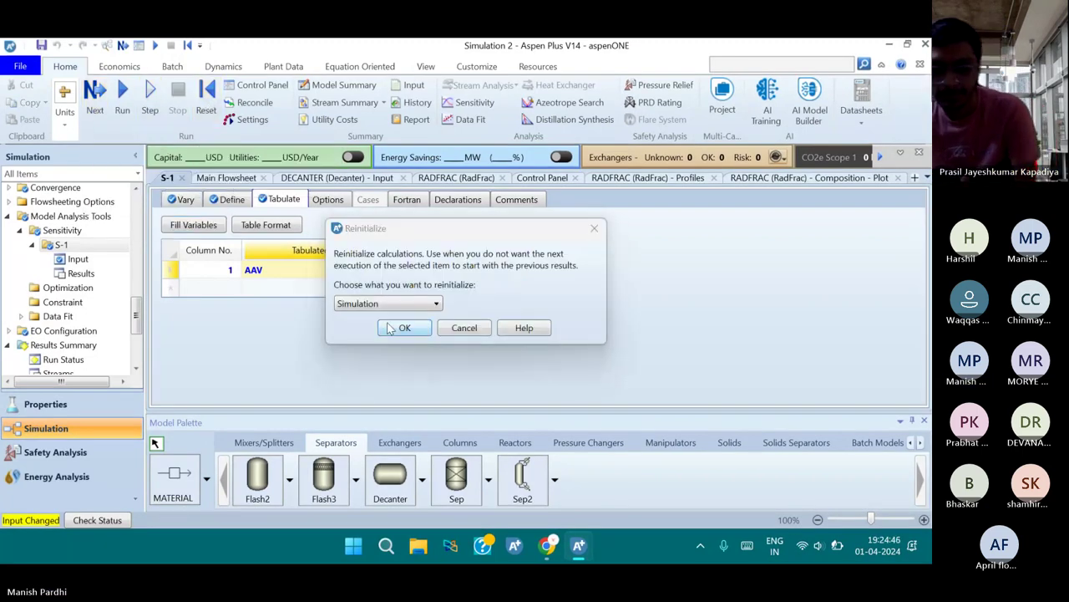
click(390, 328)
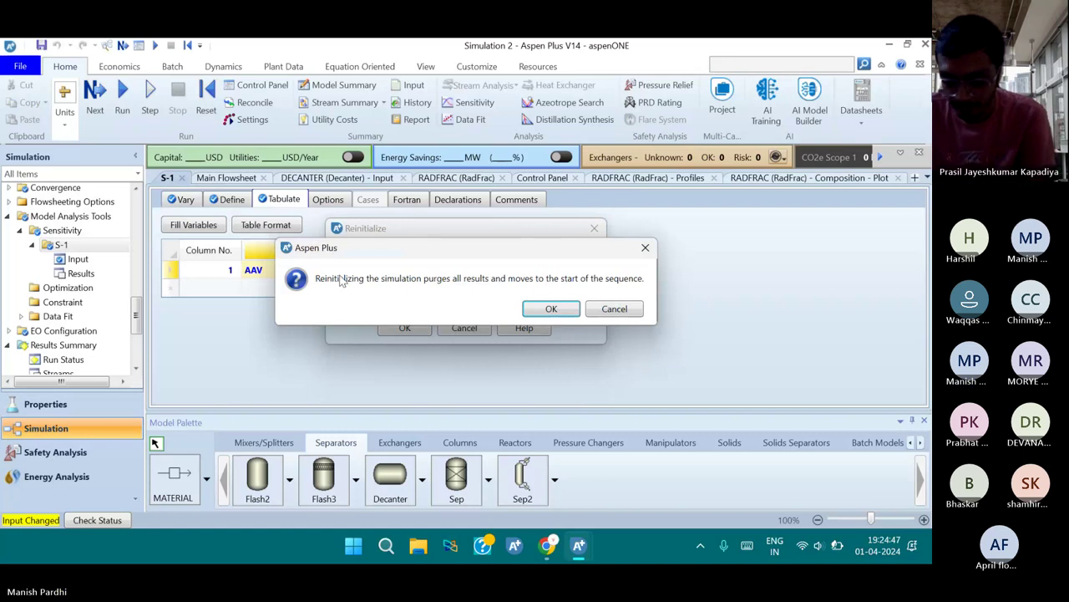
click(556, 307)
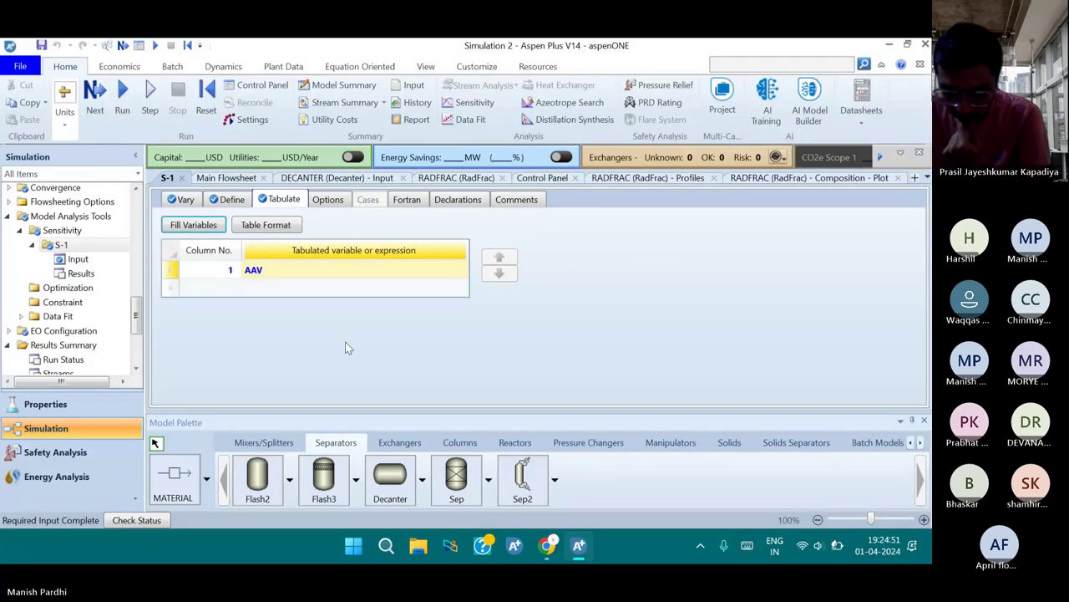
Run the simulation and show the Run Status form after the errors notice
click(123, 110)
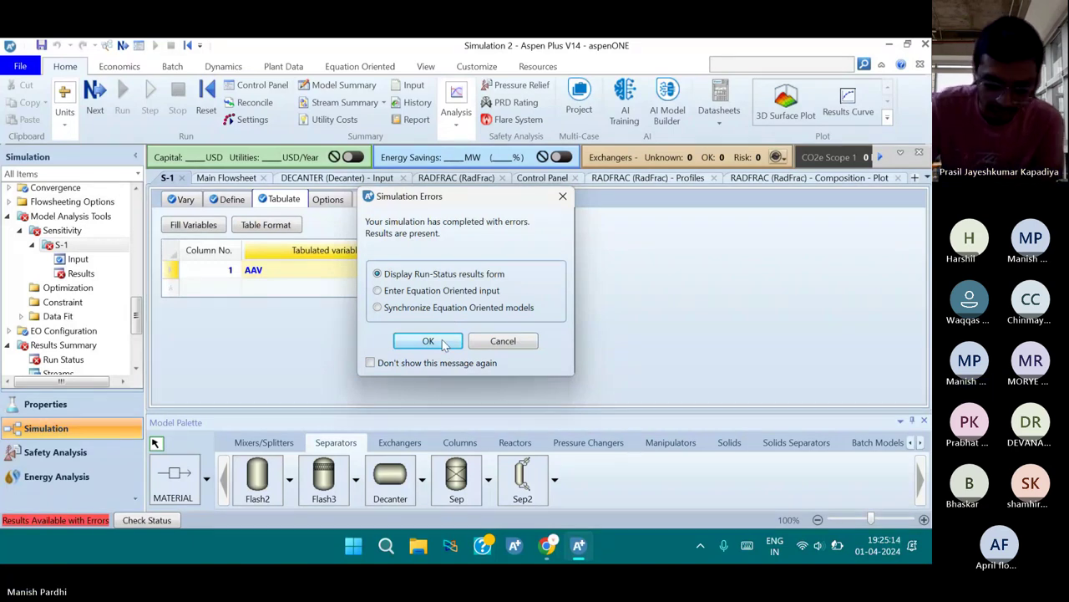
click(428, 341)
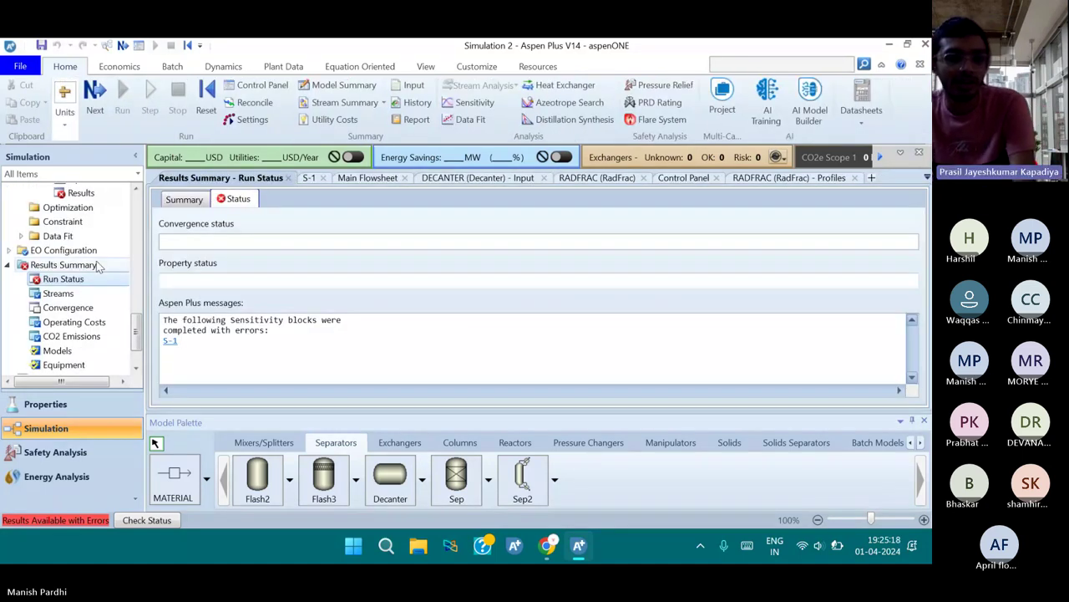
Review S-1 results: 51–54 stages end in errors, 55 stages gives AAV 0.0202093
scroll(97, 266, up, 2)
click(94, 243)
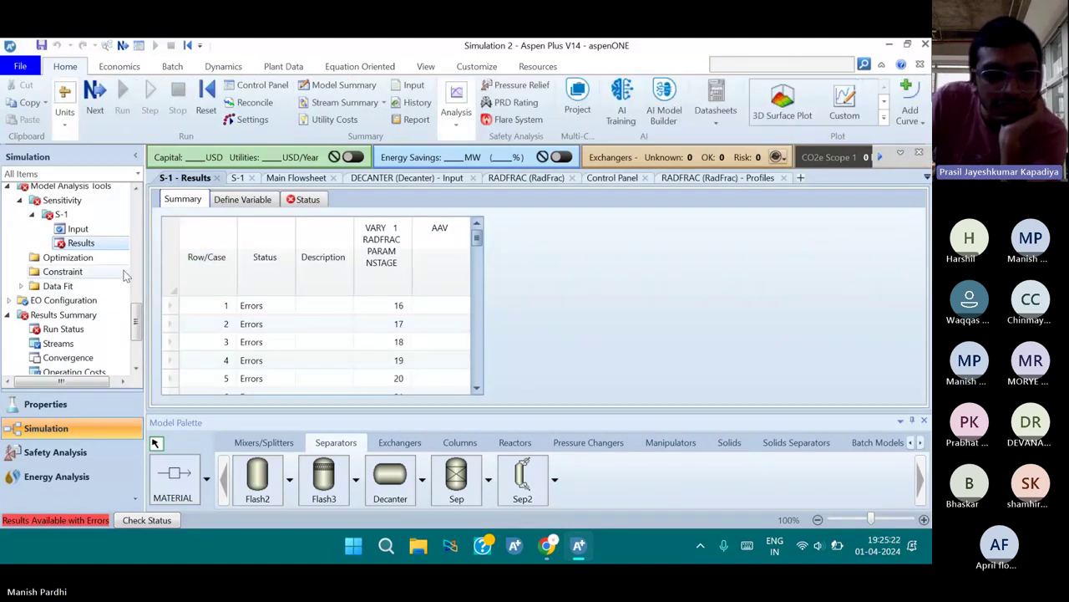
scroll(123, 276, up, 1)
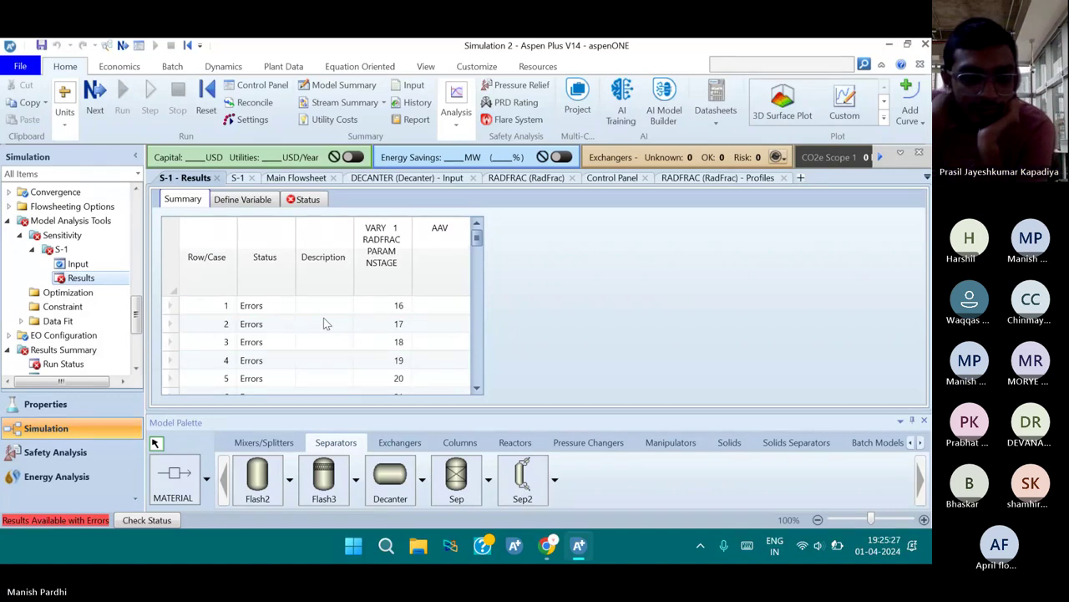
scroll(339, 314, down, 4)
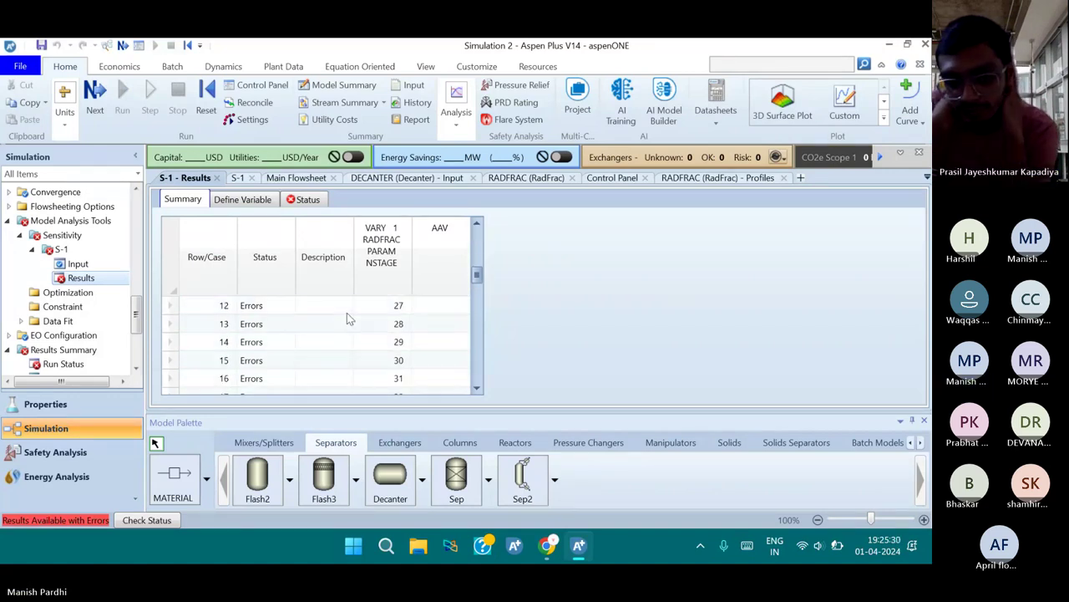
scroll(347, 317, down, 7)
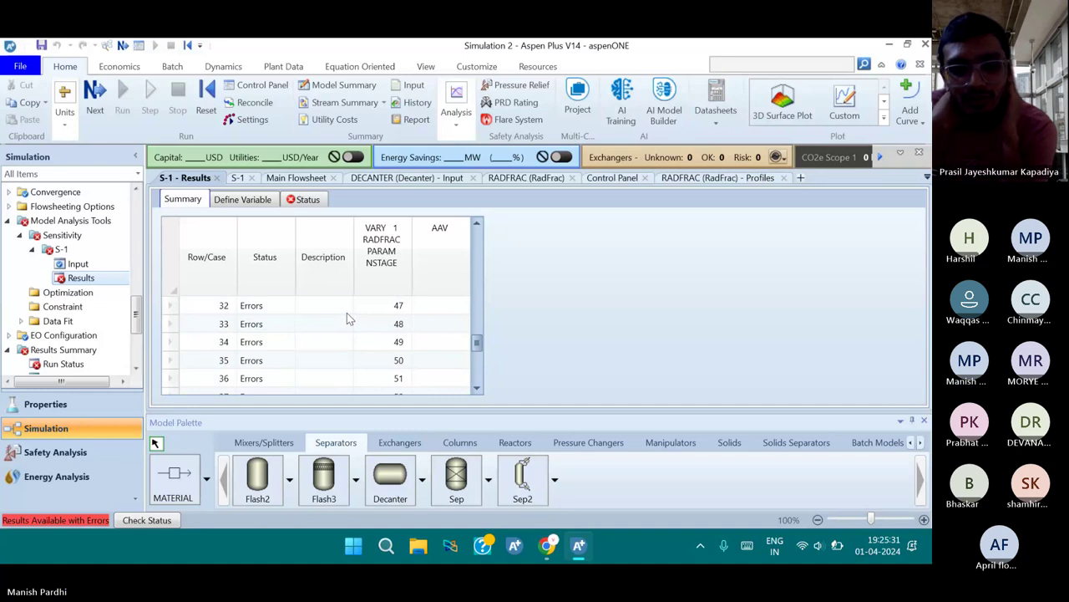
scroll(347, 318, down, 3)
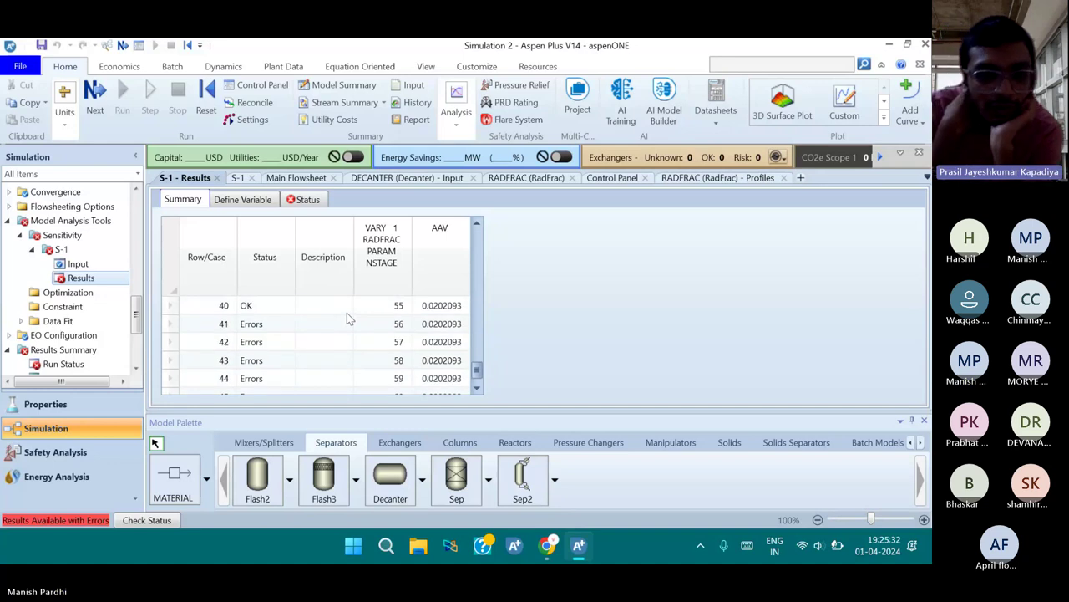
scroll(409, 330, up, 1)
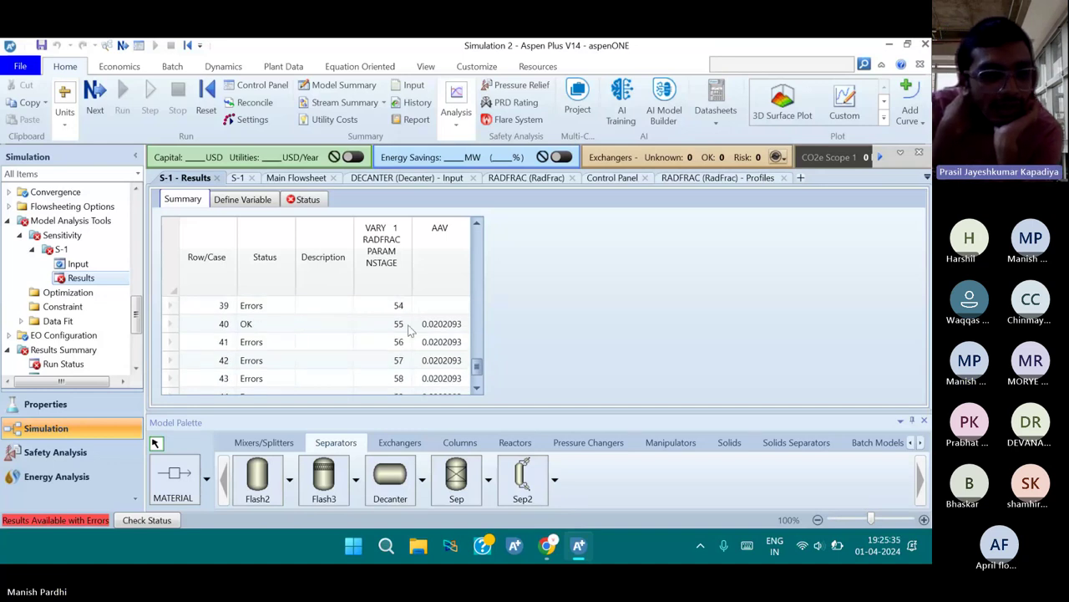
scroll(407, 343, down, 2)
scroll(403, 355, up, 3)
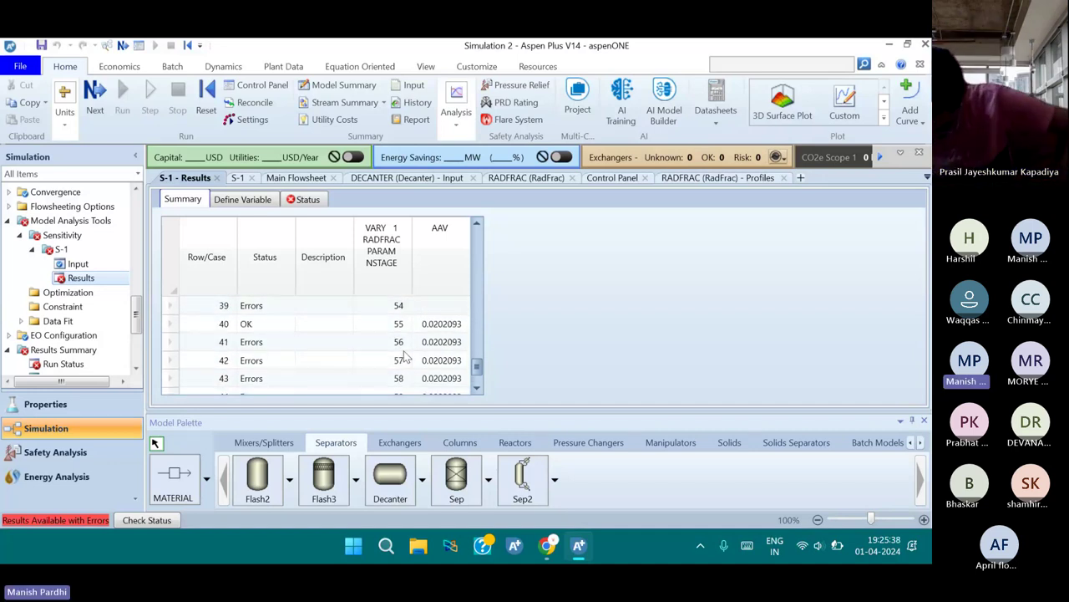
scroll(403, 355, up, 1)
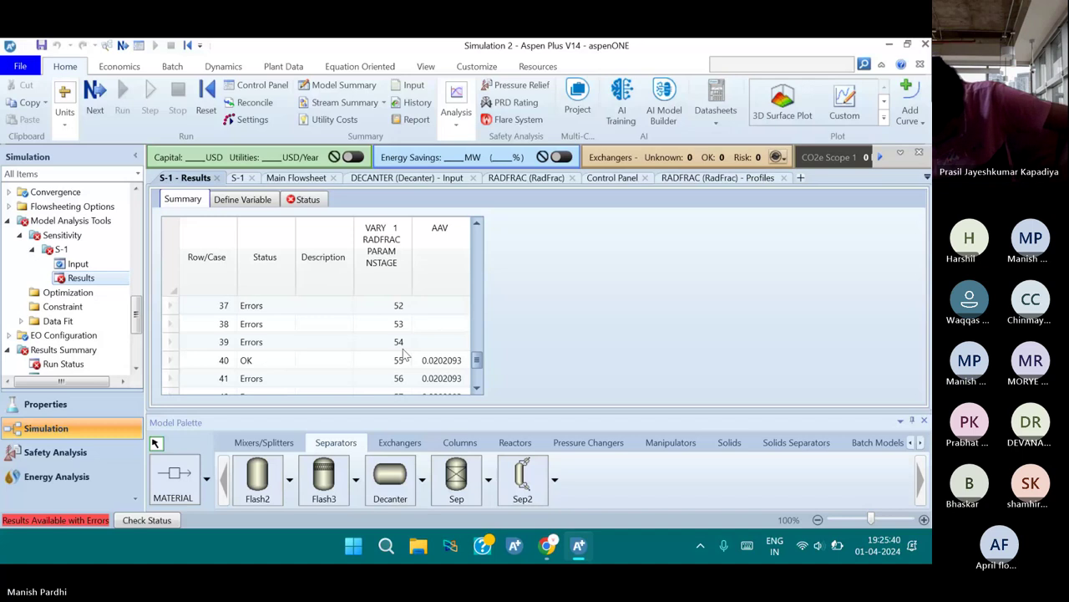
scroll(472, 261, up, 1)
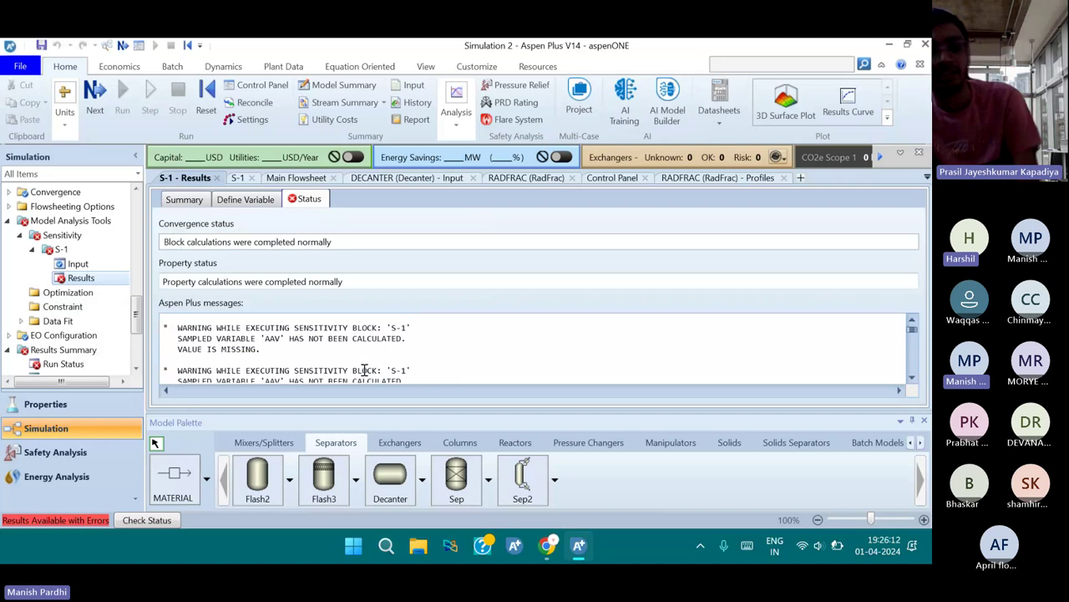
Scroll the S-1 results to cases 31–35 (46–50 stages), all ending in errors
scroll(364, 369, down, 1)
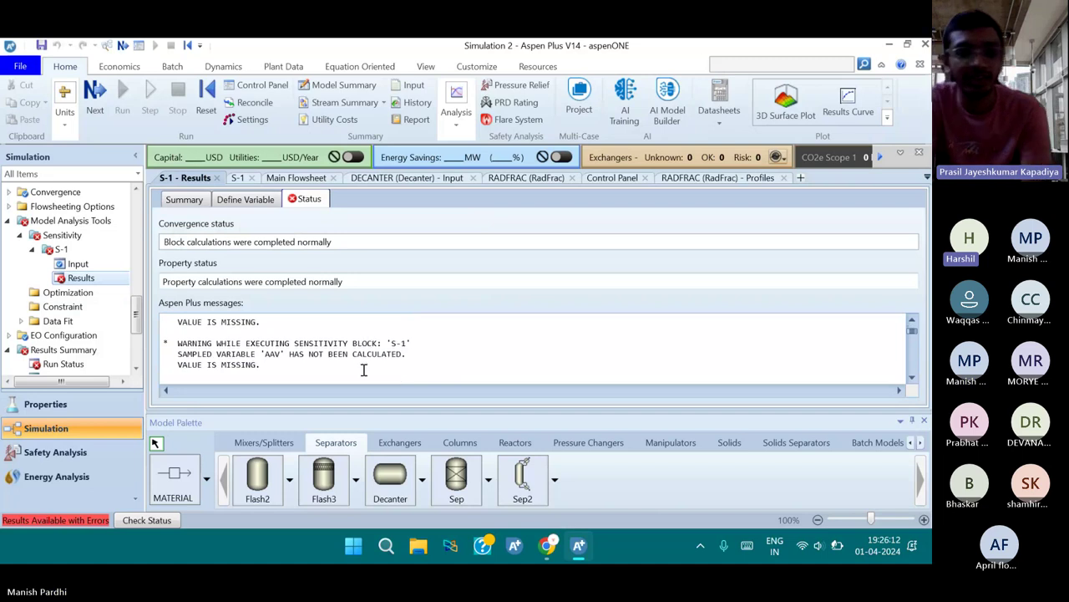
scroll(361, 362, down, 1)
scroll(360, 361, down, 1)
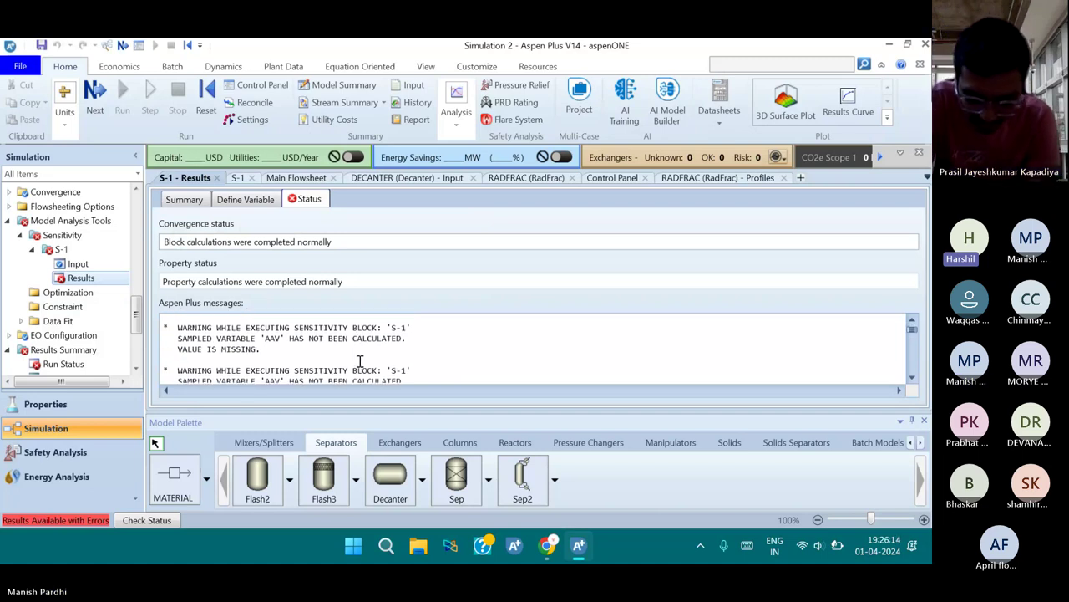
scroll(360, 362, down, 1)
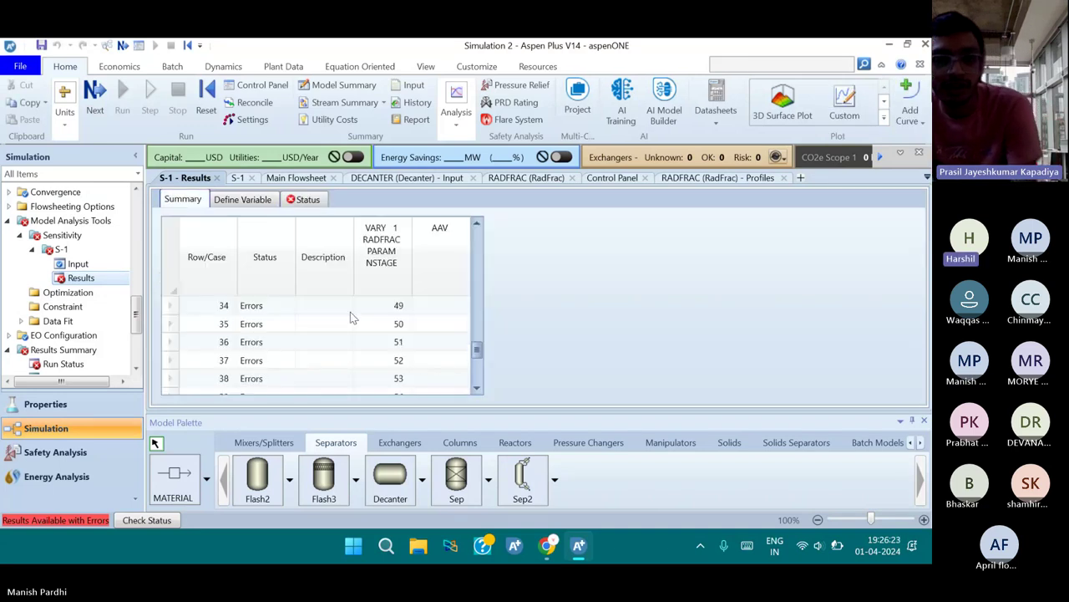
scroll(350, 311, down, 1)
scroll(349, 305, up, 4)
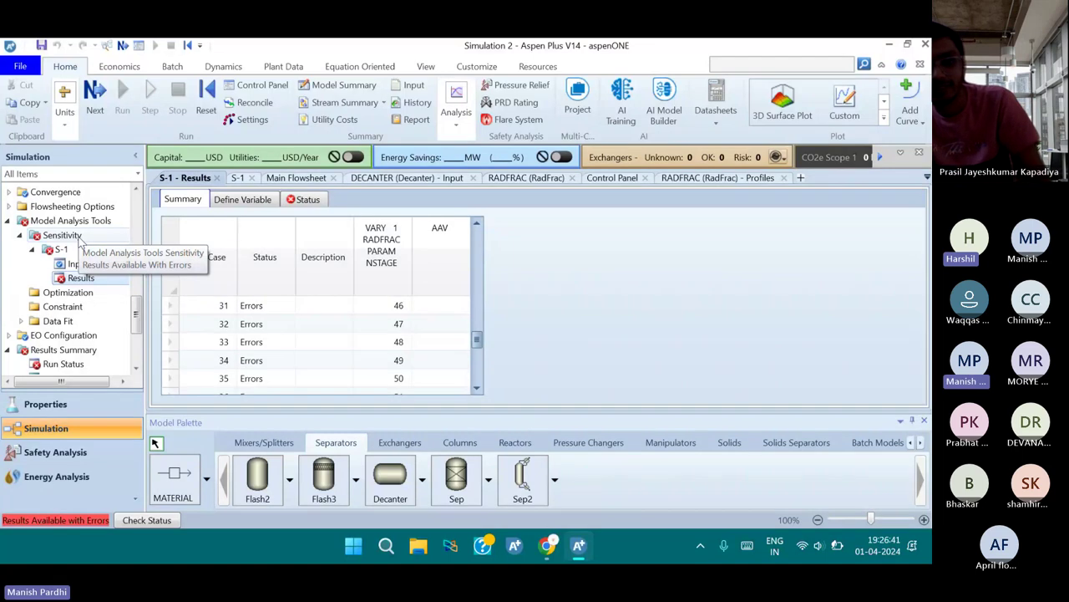
Uncheck Active for S-1 in the Sensitivity overview so it shows Inactive
click(75, 237)
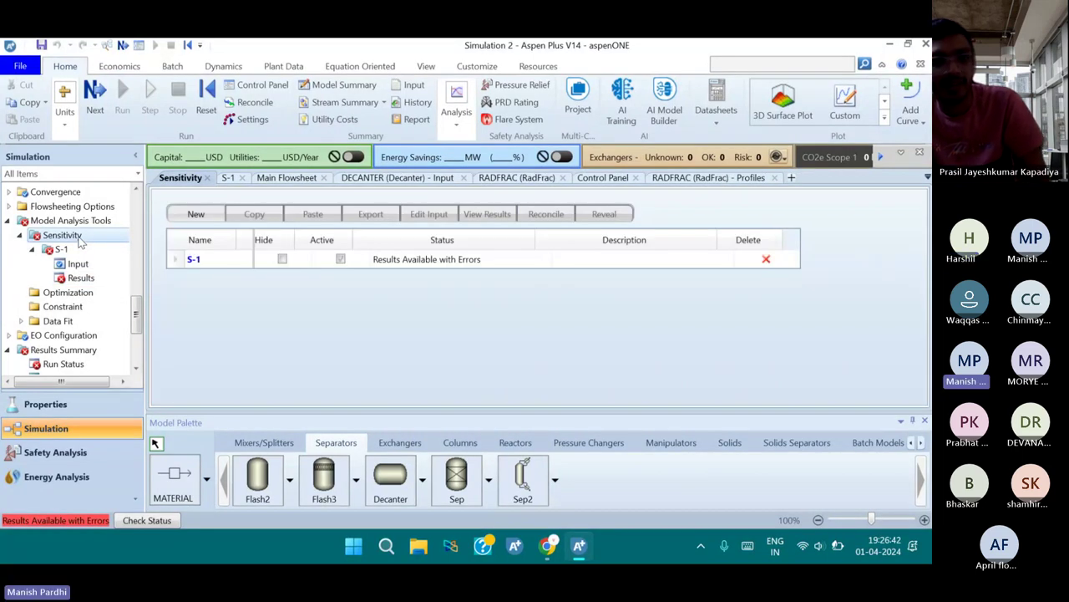
click(340, 260)
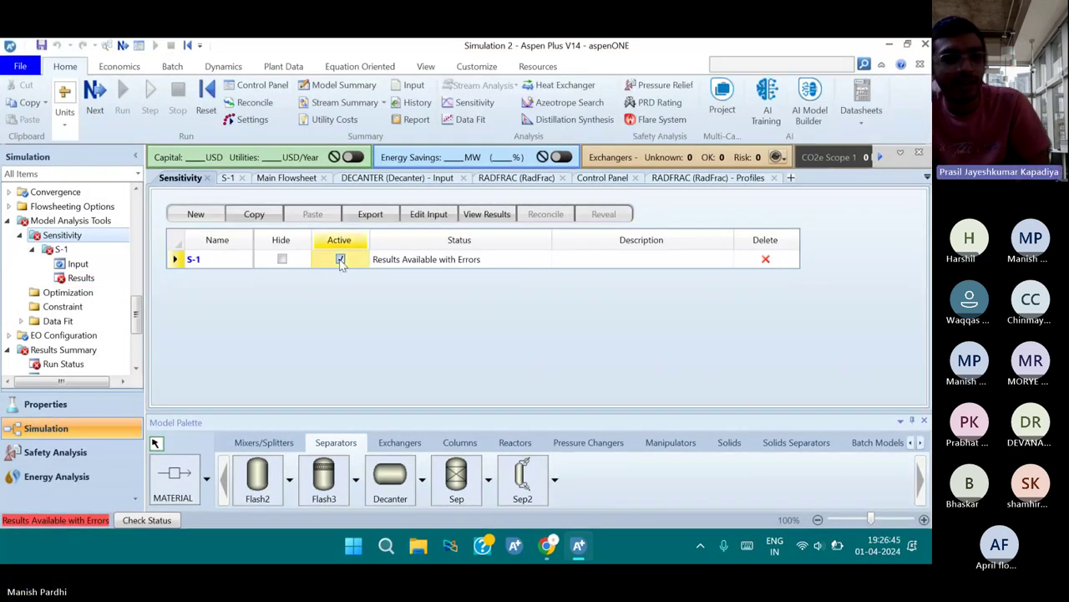
click(340, 260)
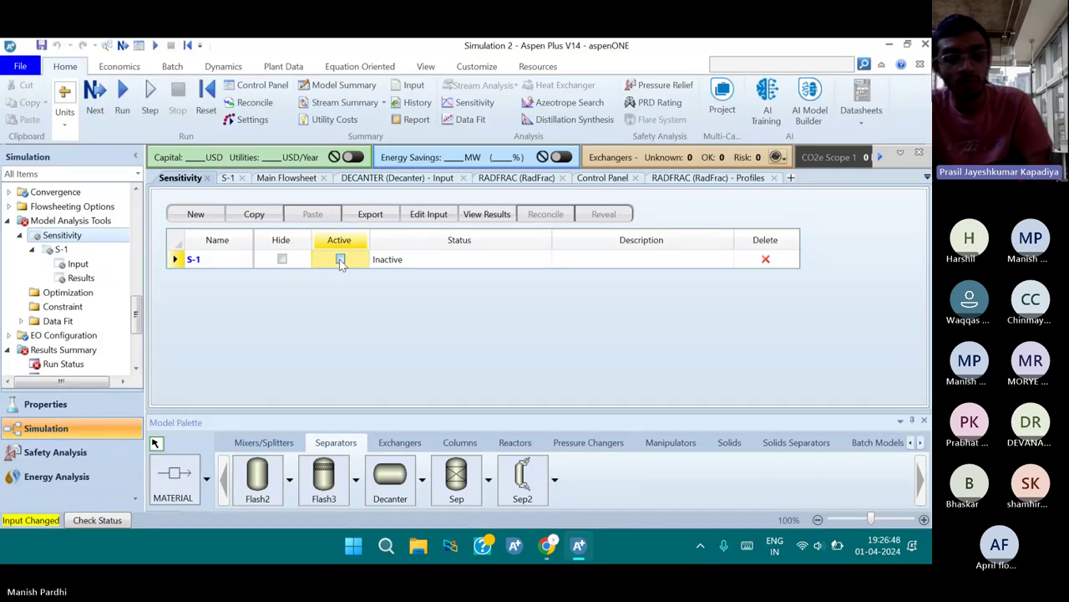
click(340, 260)
click(340, 260)
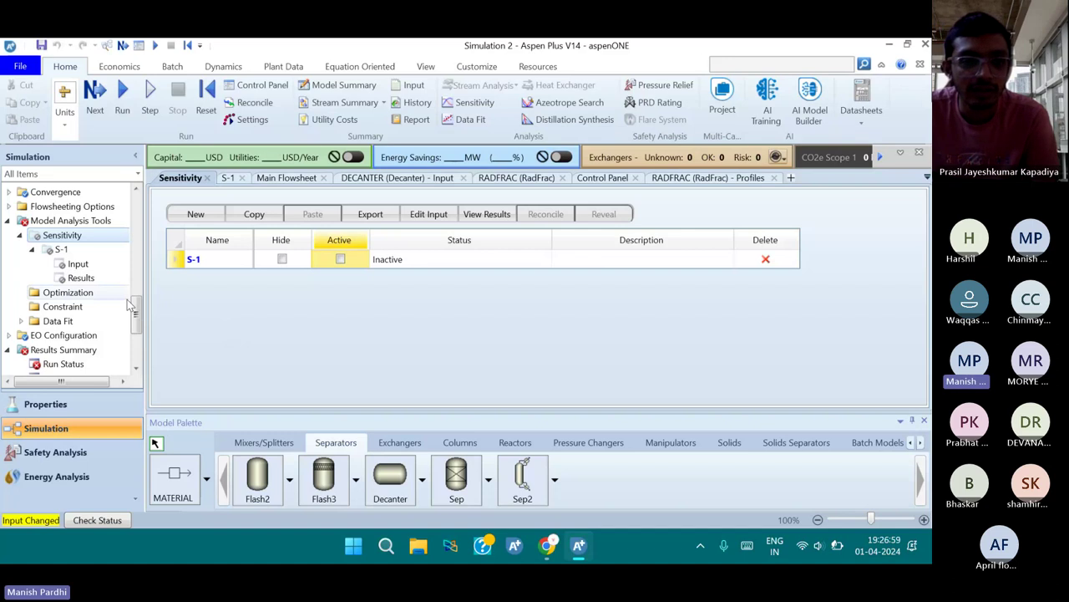
Create sensitivity block S-2 and add its first manipulated variable
click(196, 214)
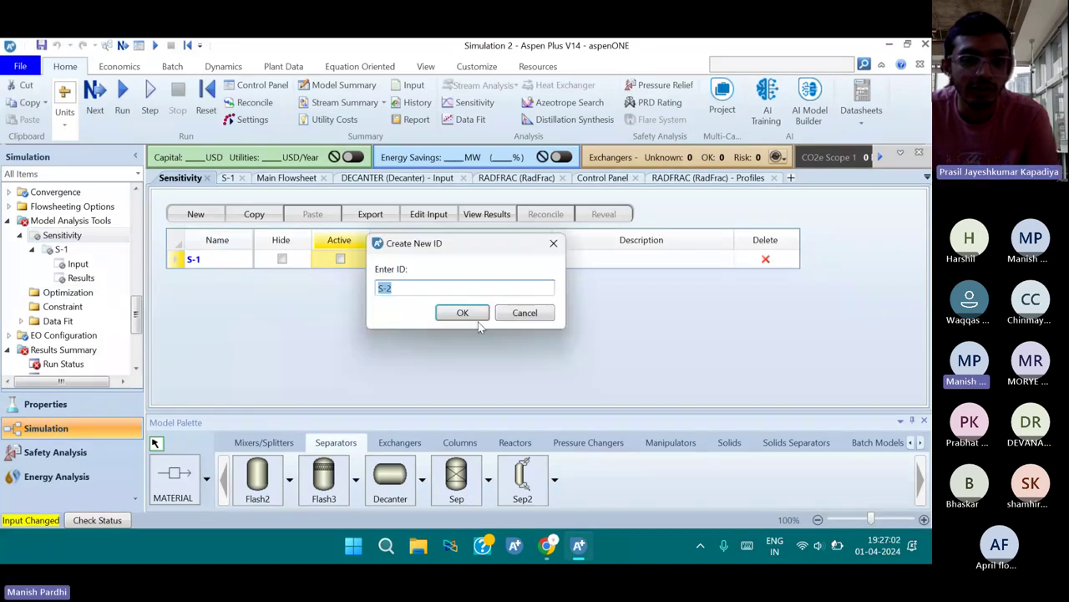
click(472, 316)
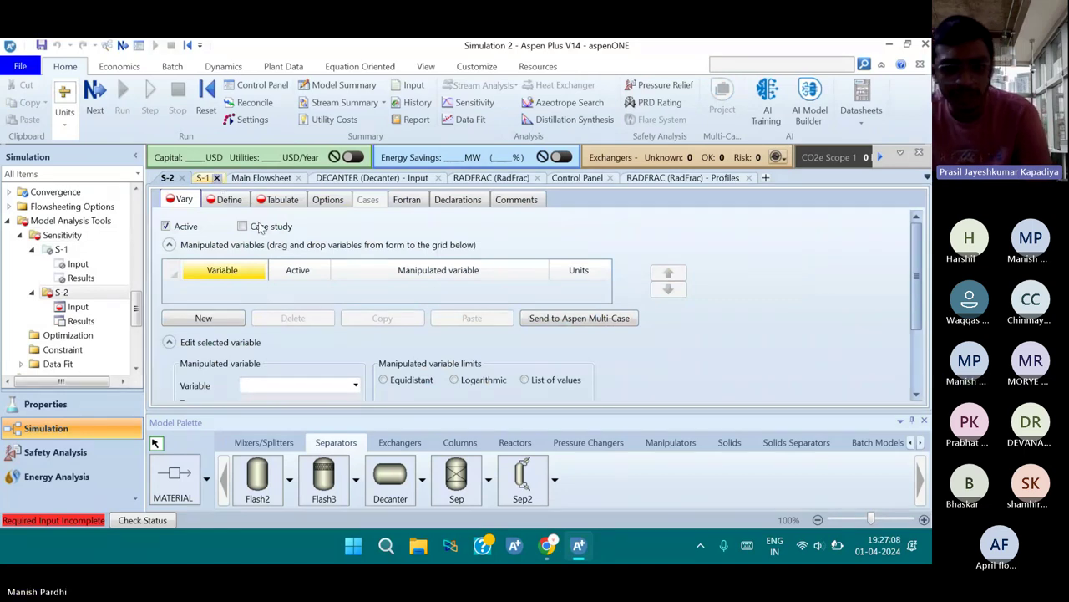
click(221, 318)
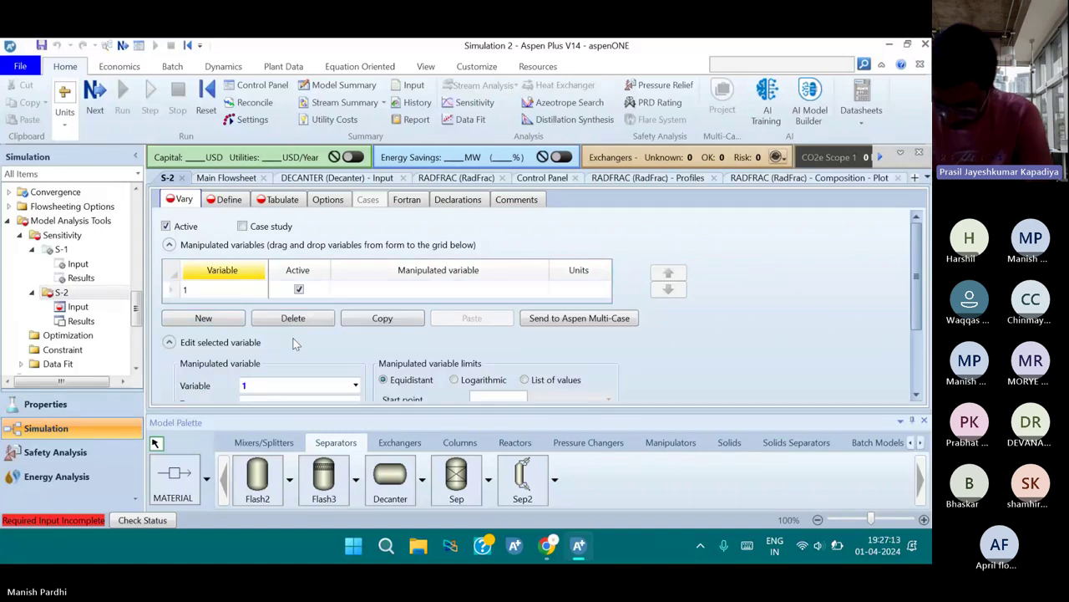
scroll(294, 340, down, 2)
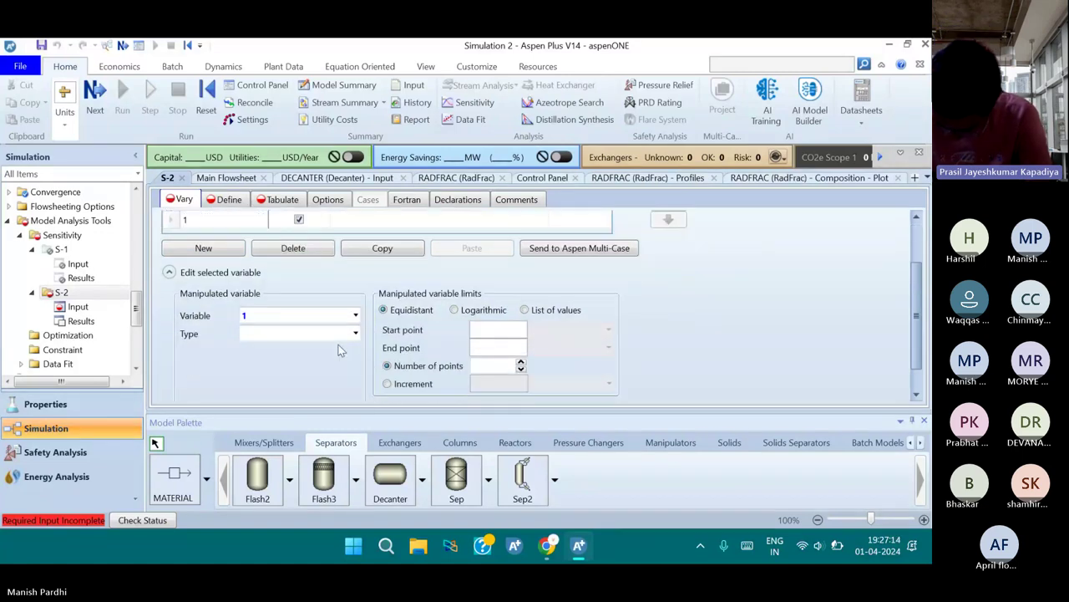
Set the manipulated variable type to Block-Var on block RADFRAC, starting the variable entry with T
click(355, 334)
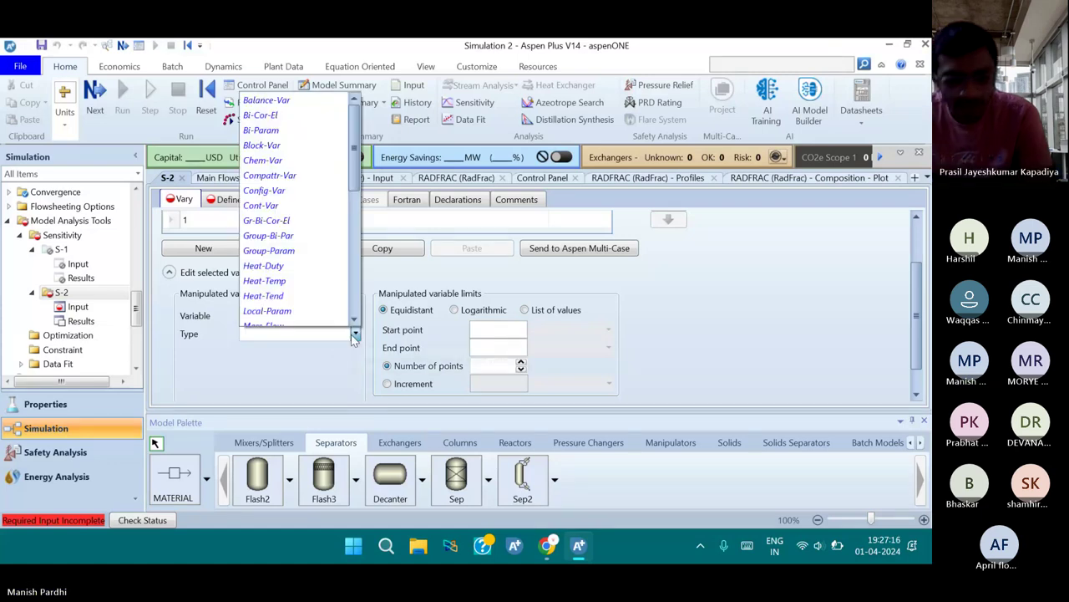
scroll(334, 292, down, 3)
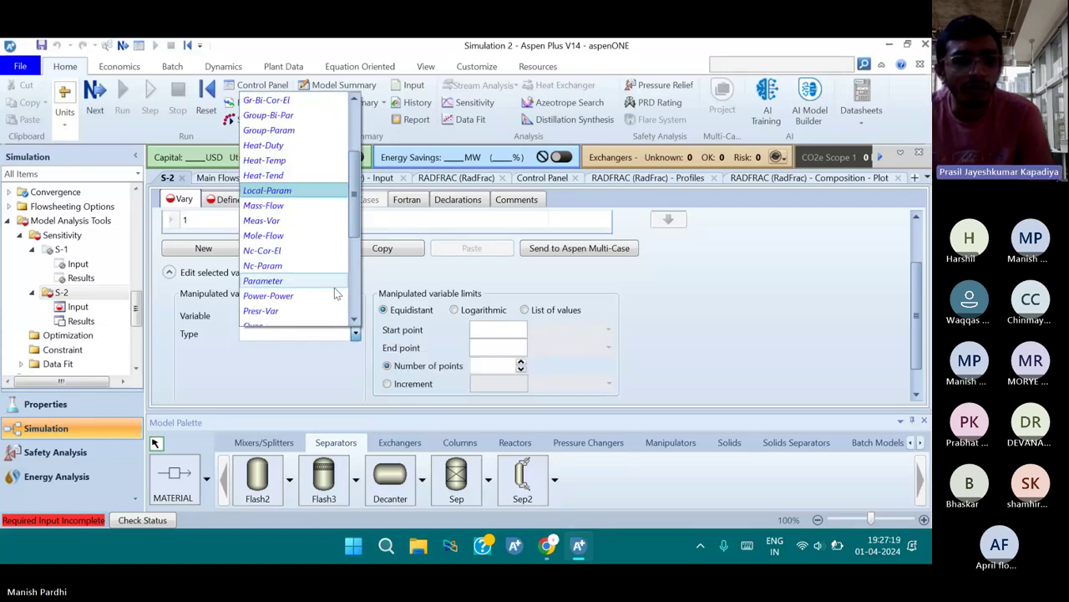
scroll(335, 293, up, 3)
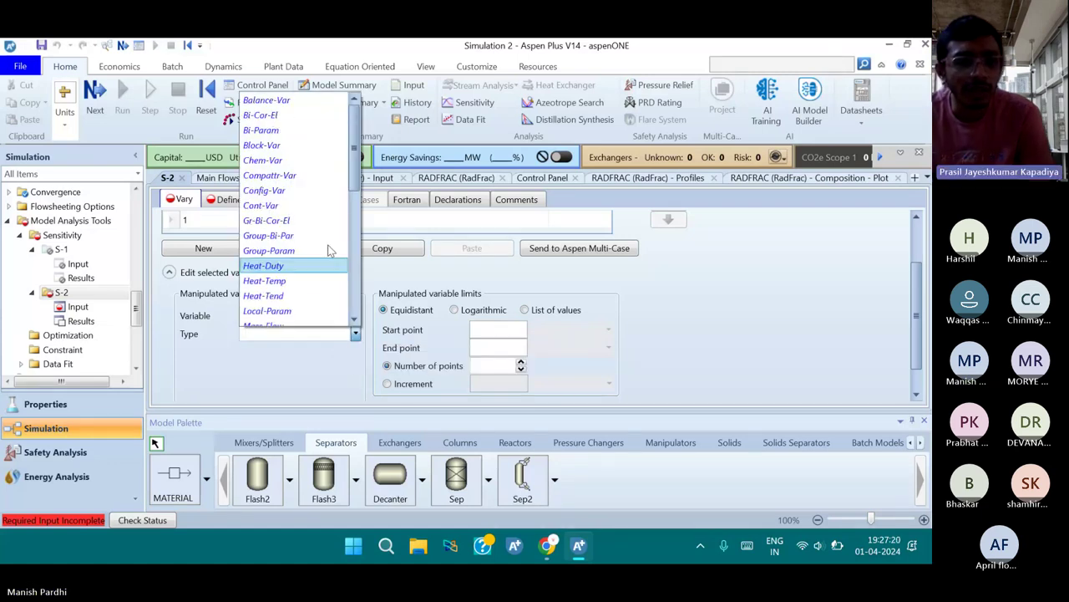
click(300, 145)
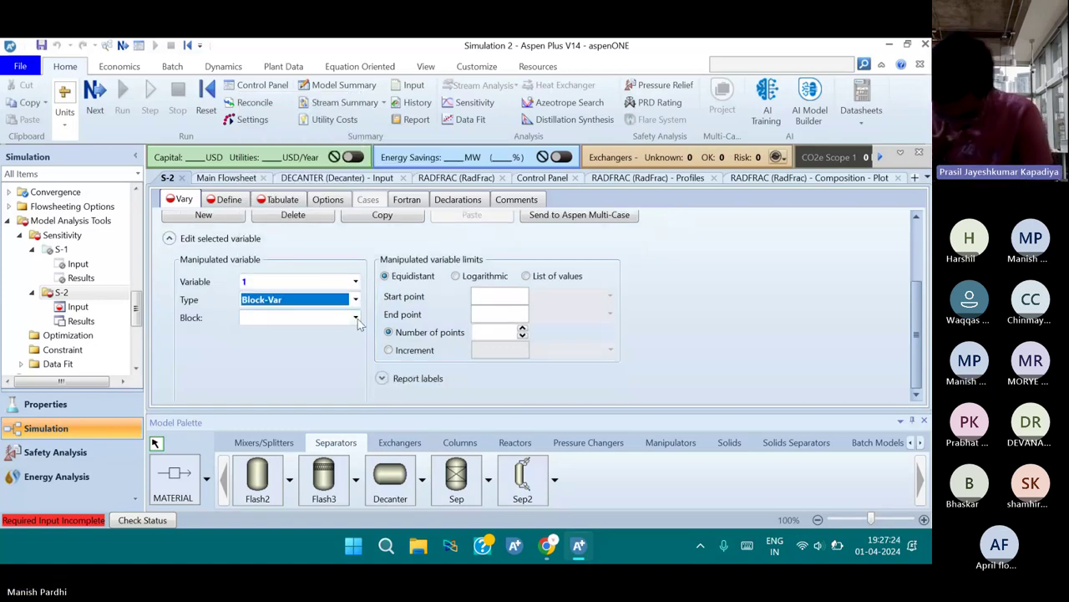
click(356, 319)
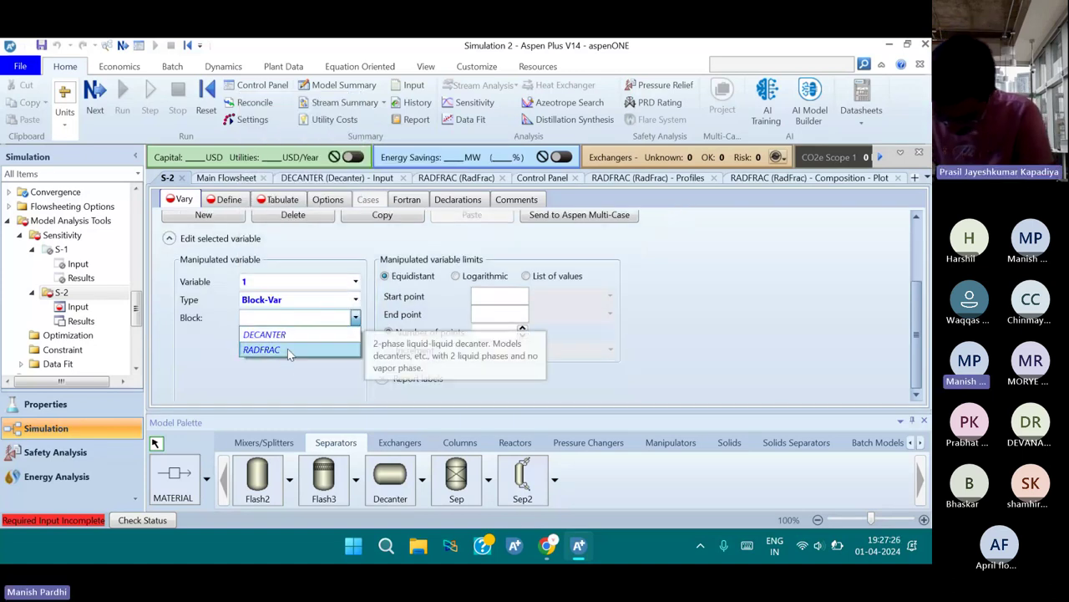
click(287, 349)
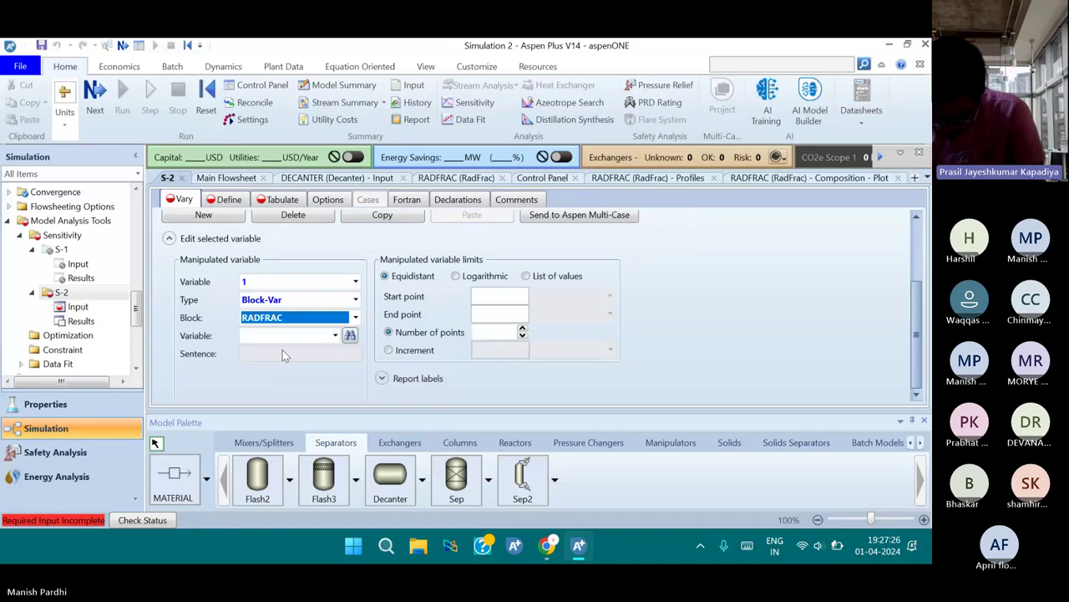
click(285, 336)
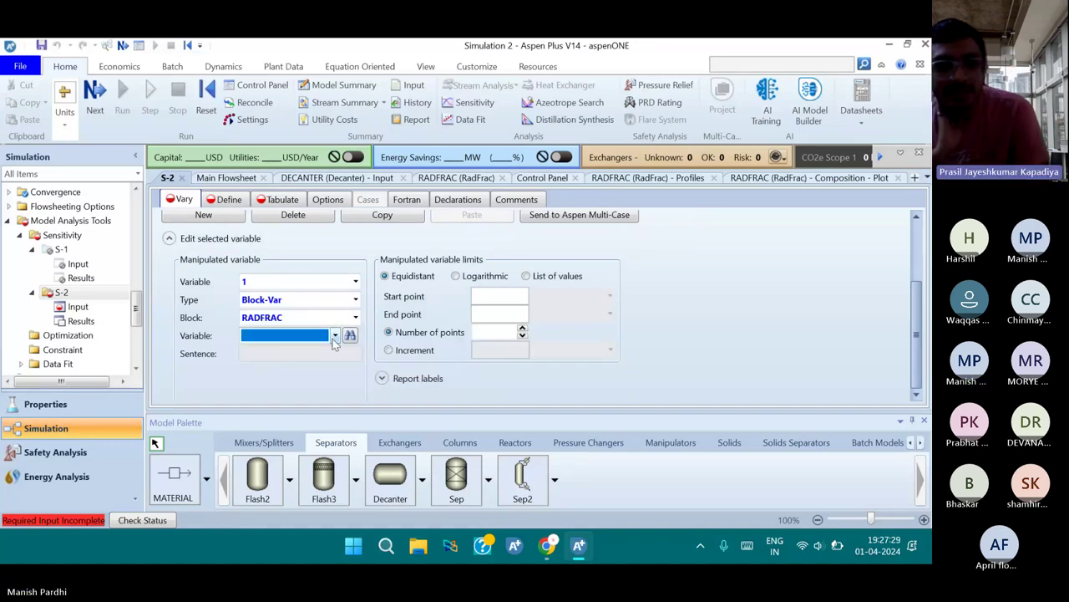
text(T)
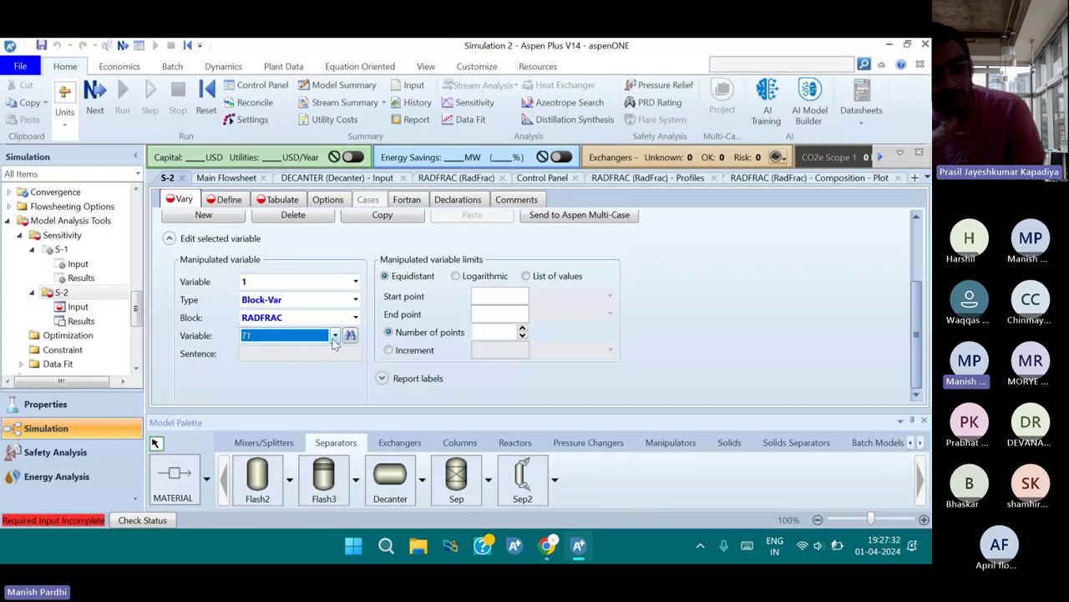
Choose FEED-STAGE from the RADFRAC variable list as S-2's manipulated variable
click(334, 336)
key(r)
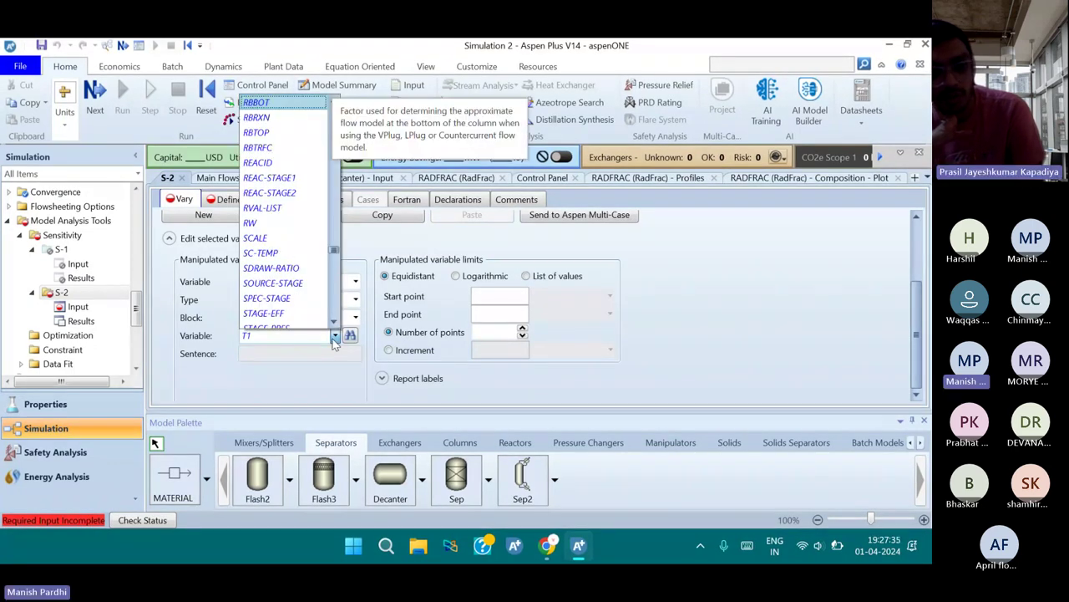
scroll(301, 238, down, 1)
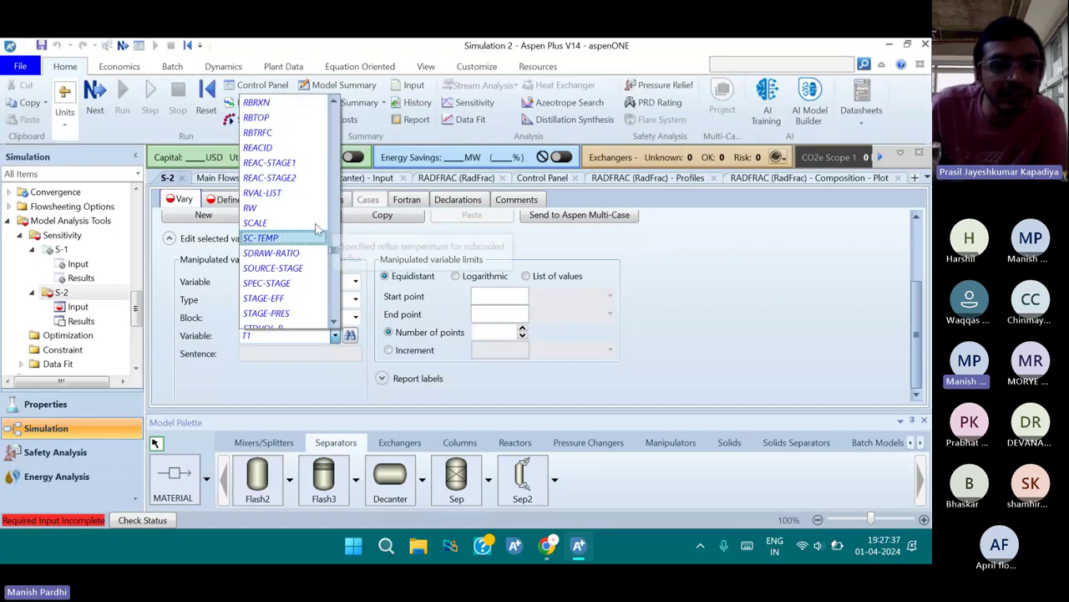
scroll(309, 226, up, 1)
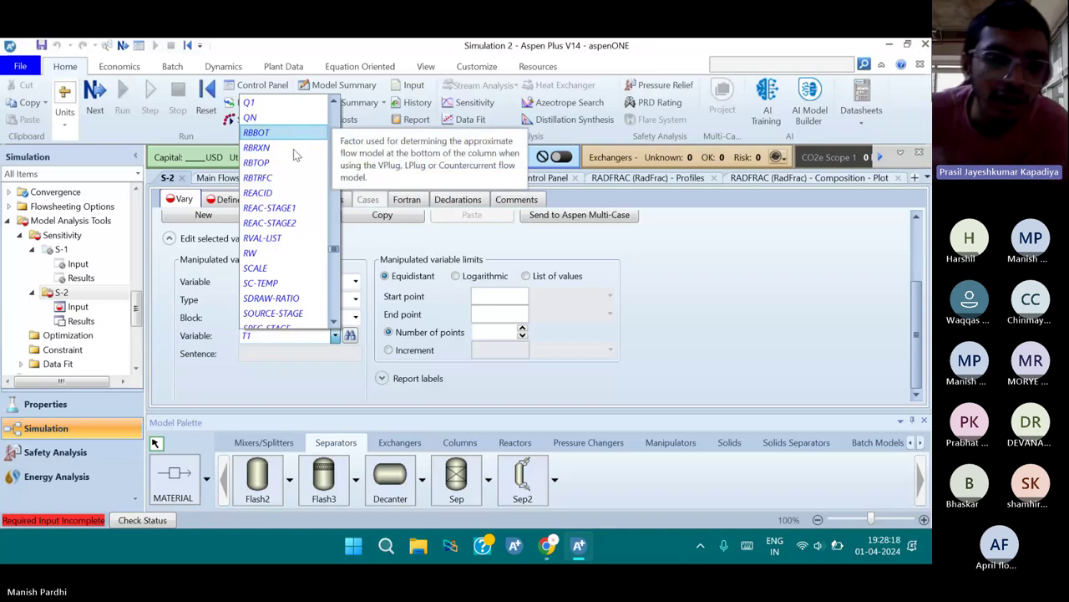
scroll(296, 224, down, 4)
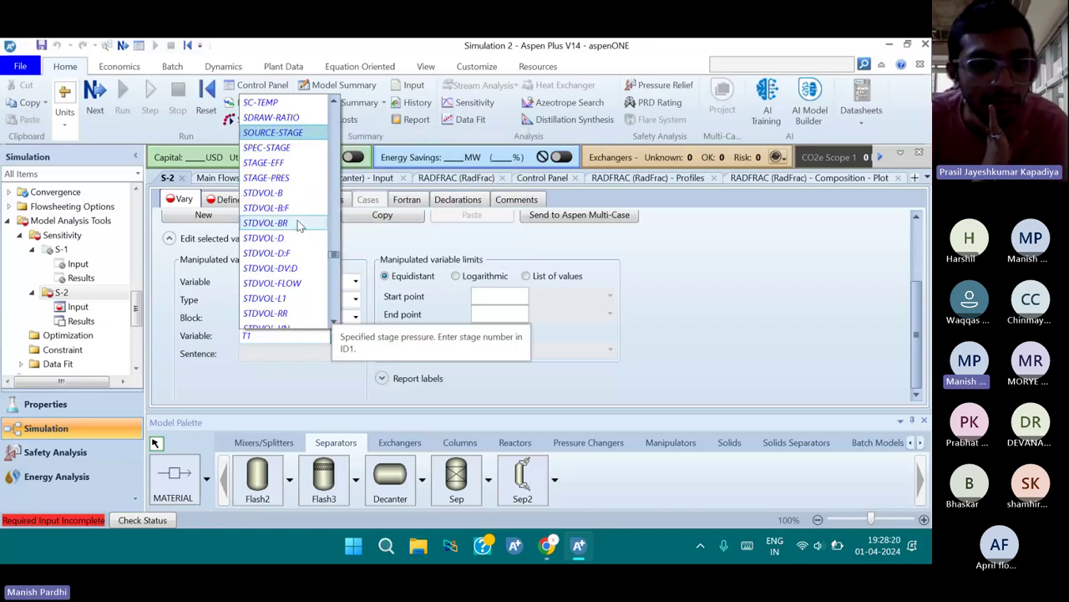
scroll(300, 234, down, 1)
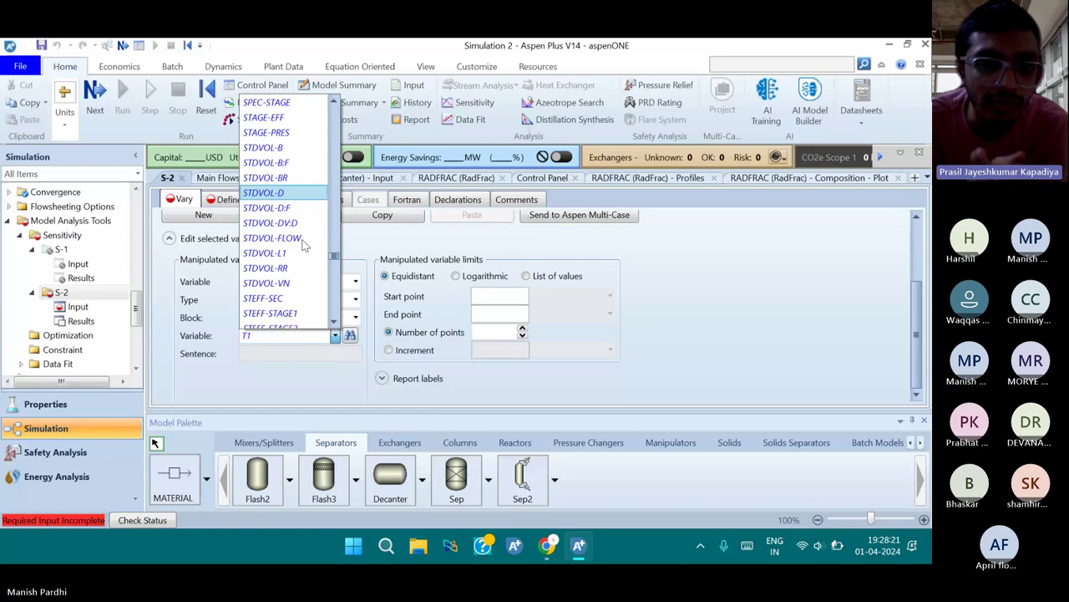
scroll(305, 244, down, 1)
scroll(277, 274, down, 2)
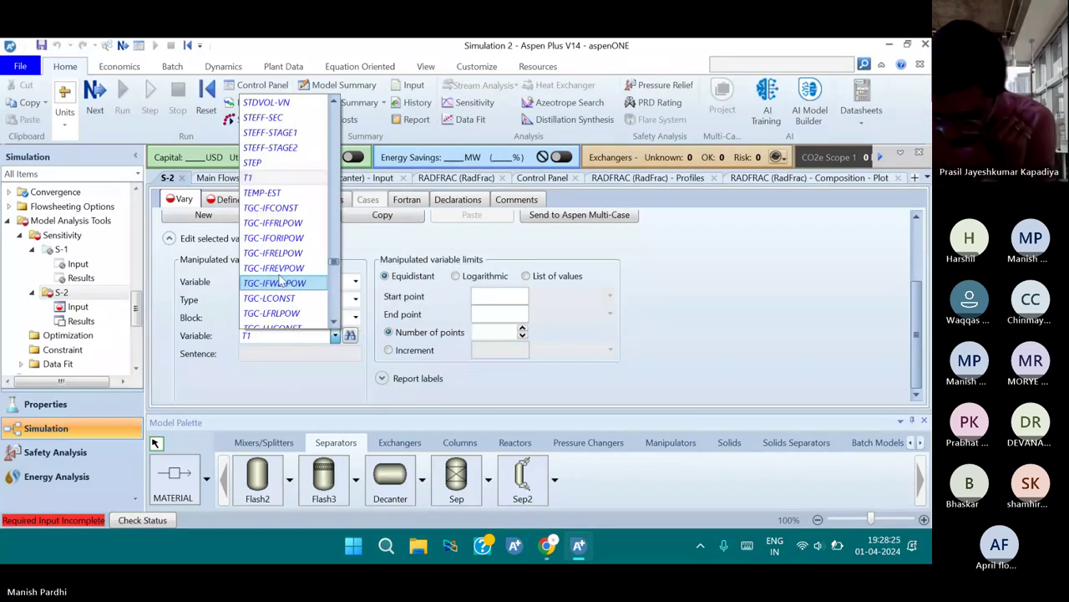
scroll(282, 274, up, 7)
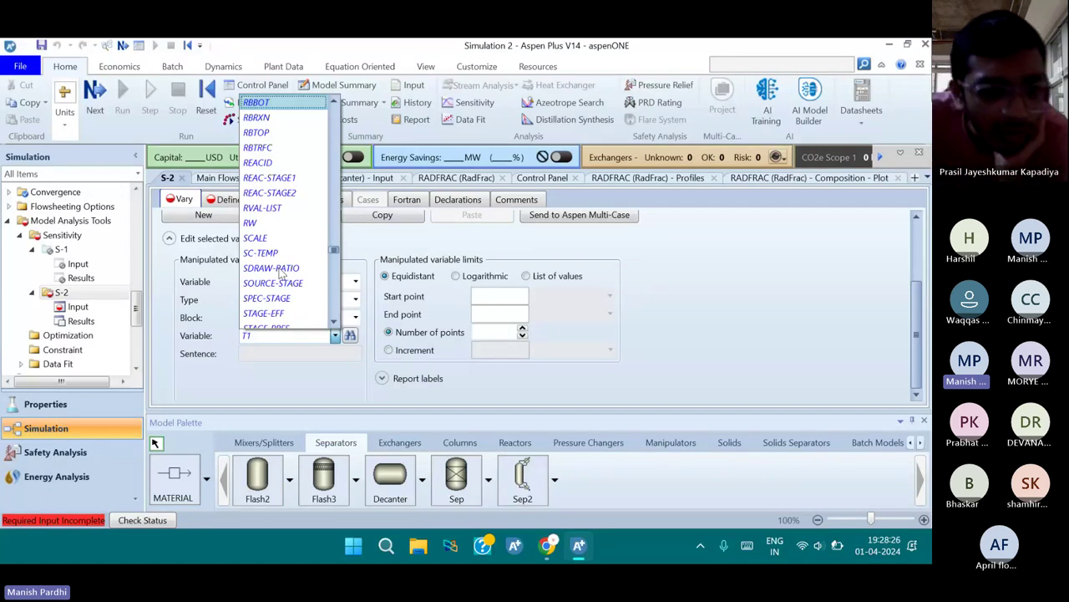
scroll(274, 179, up, 1)
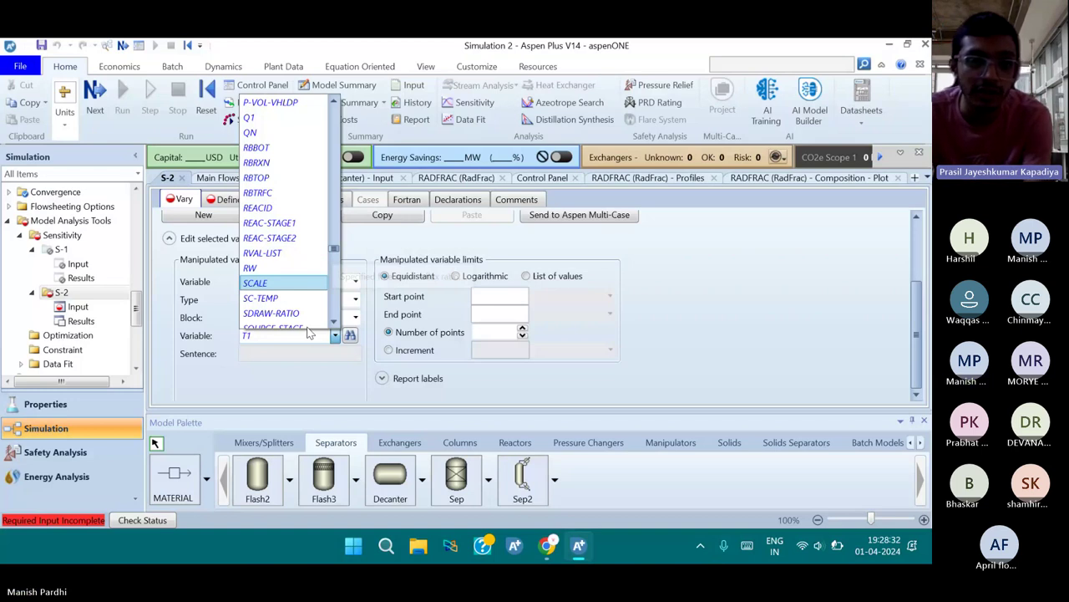
click(334, 335)
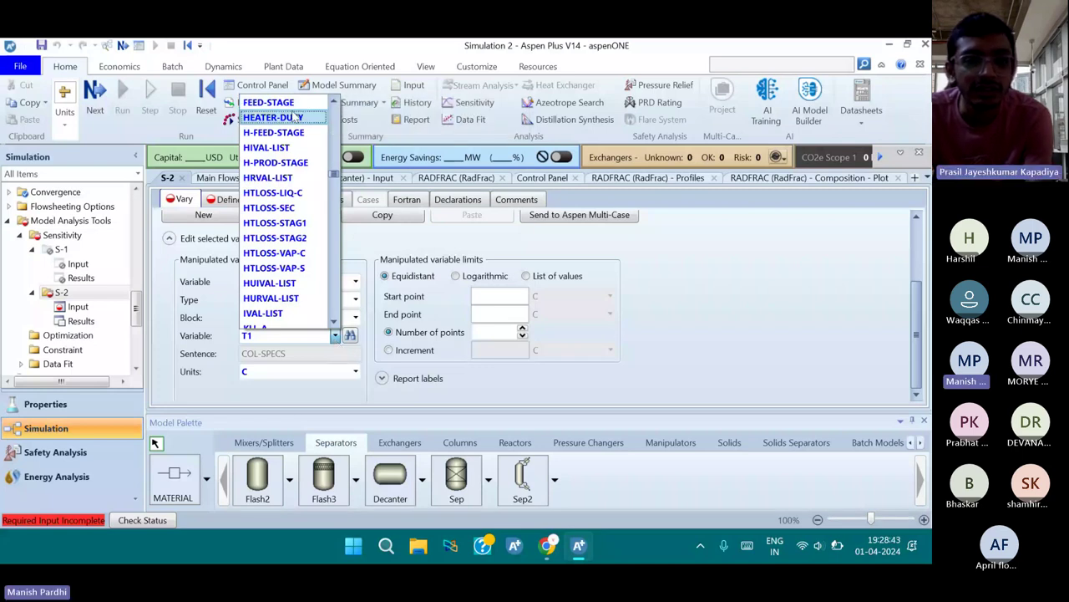
click(269, 102)
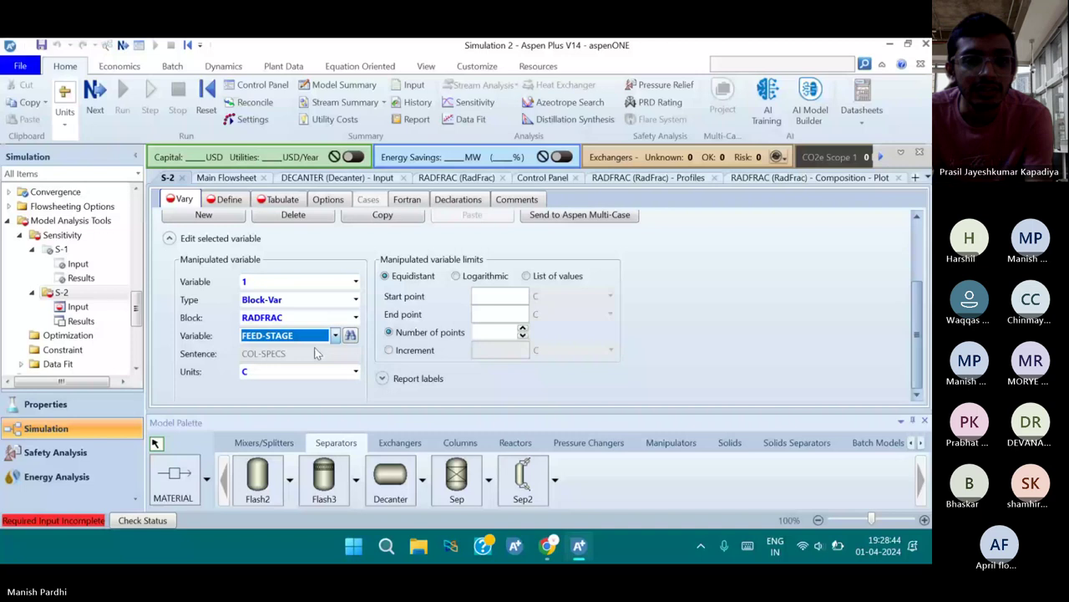
Set ID1 of the FEED-STAGE variable to the FEED stream
click(355, 372)
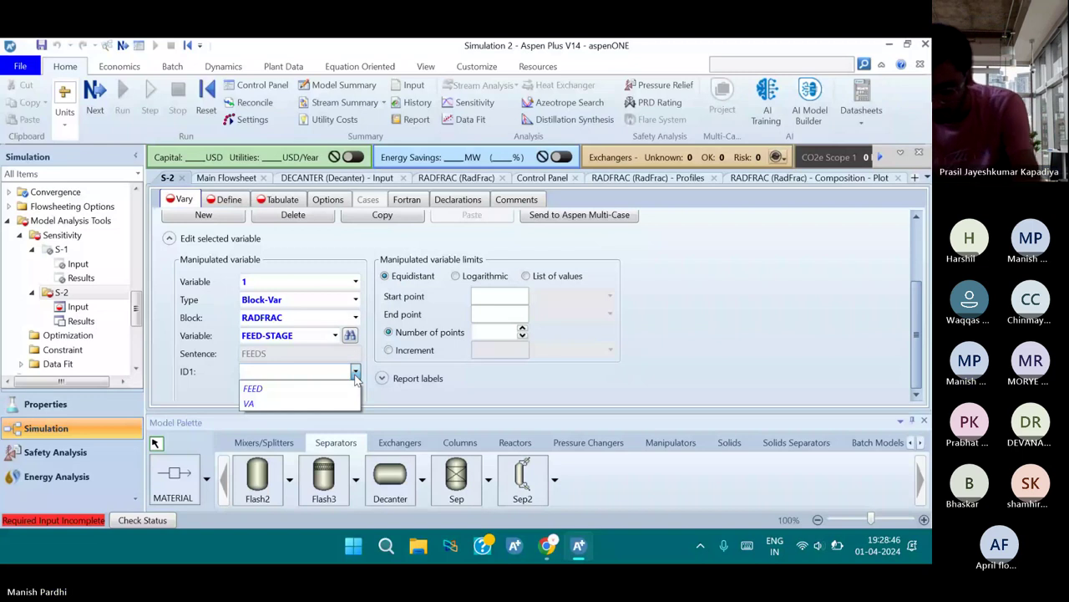
click(281, 391)
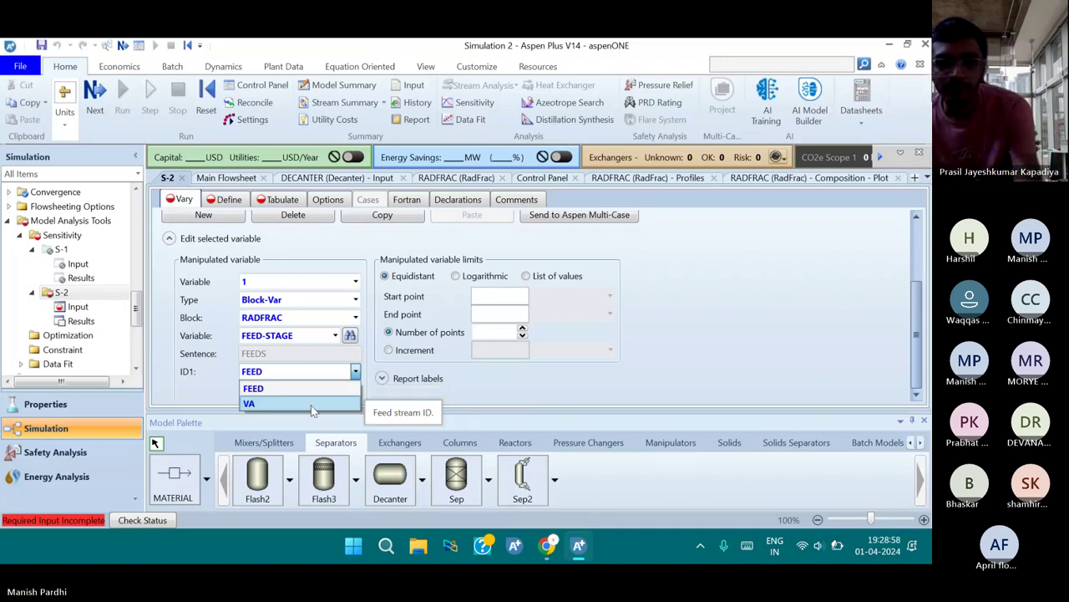
click(319, 394)
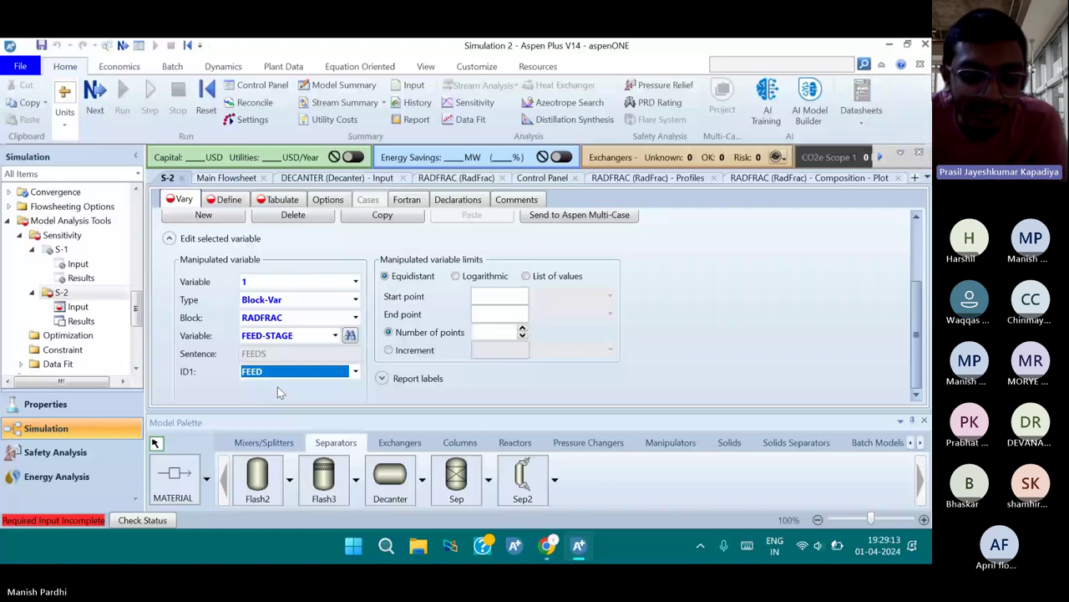
click(318, 334)
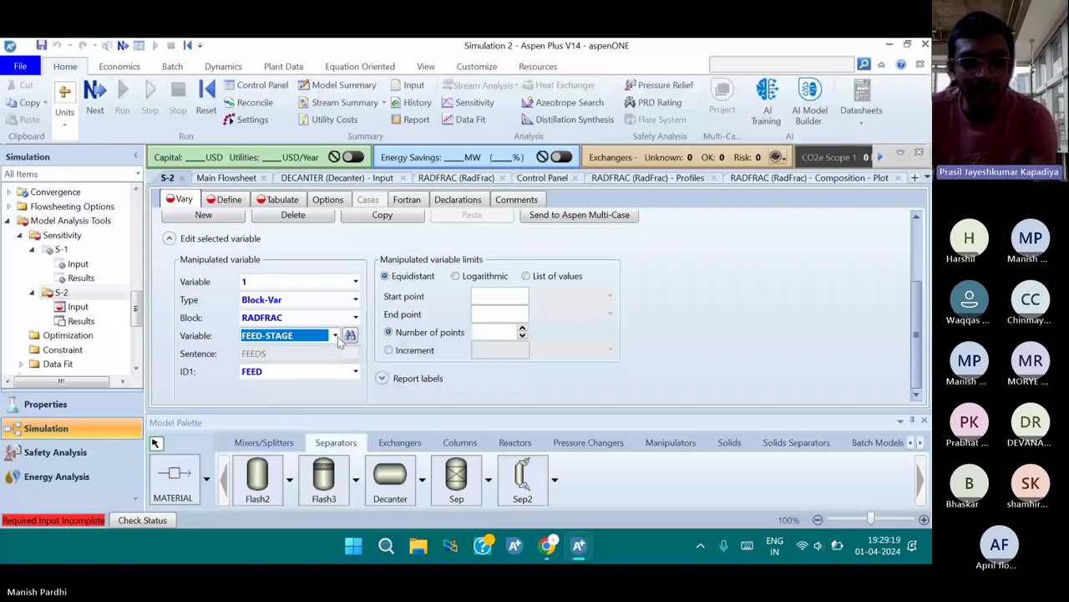
Change the varied variable to MOLE-RR, ranging from 0.5 to 10 in increments of 0.5
click(335, 336)
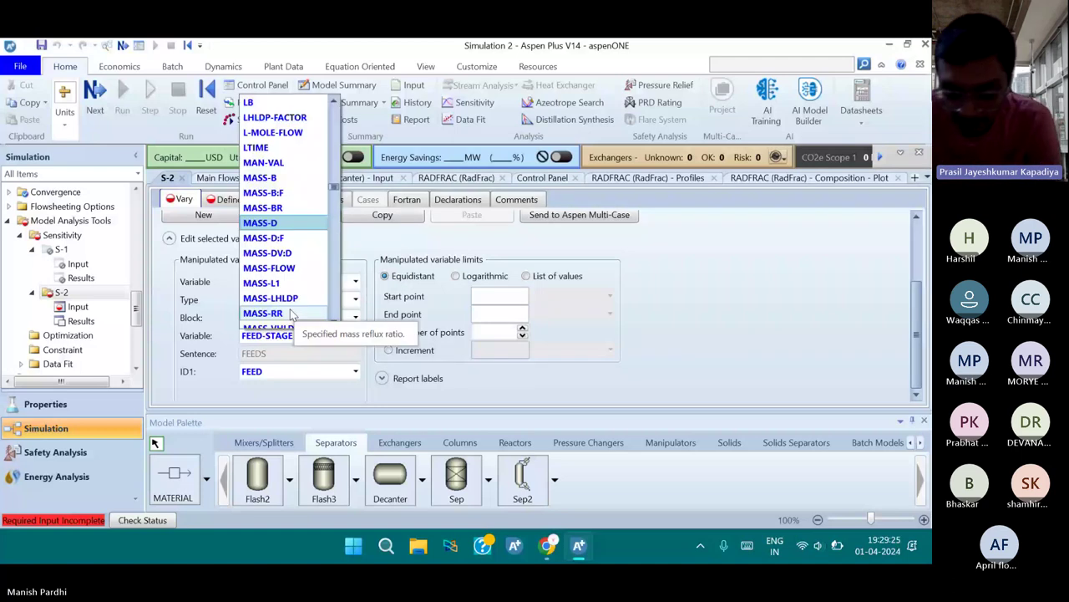
scroll(292, 313, down, 6)
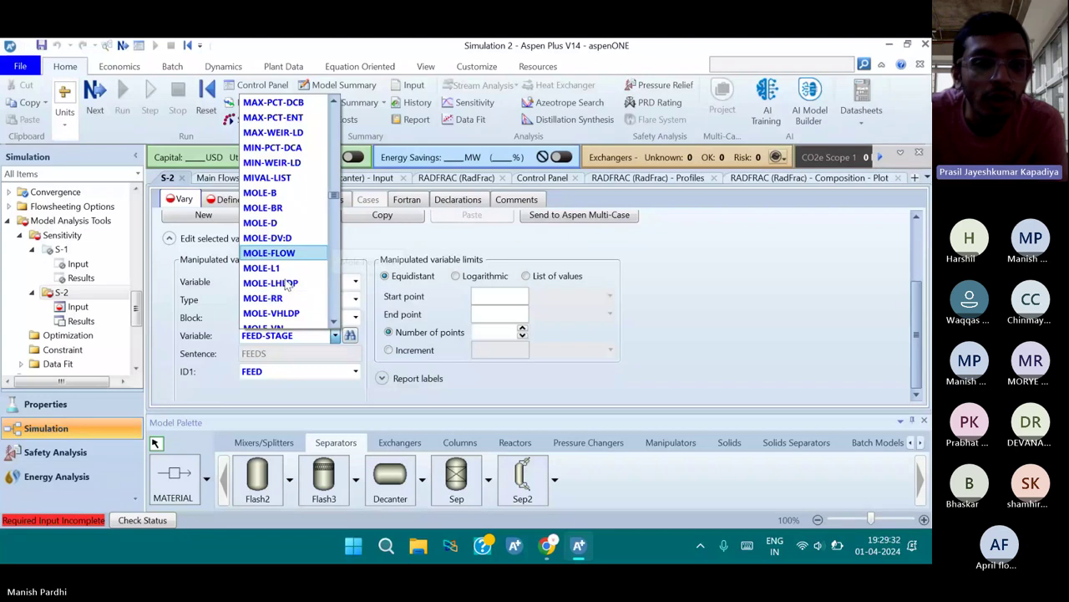
scroll(292, 267, down, 1)
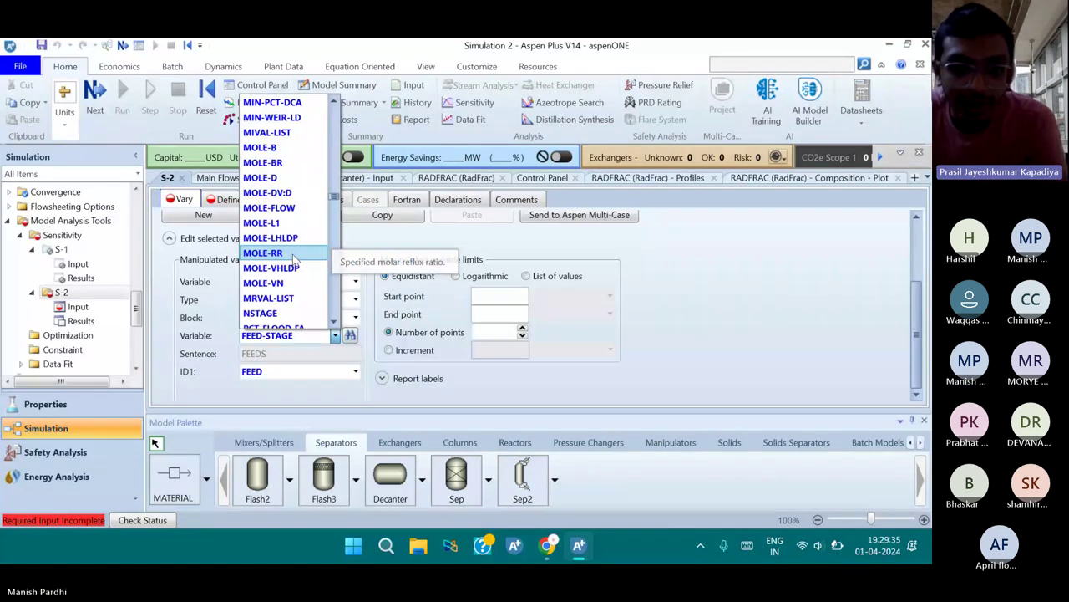
click(294, 254)
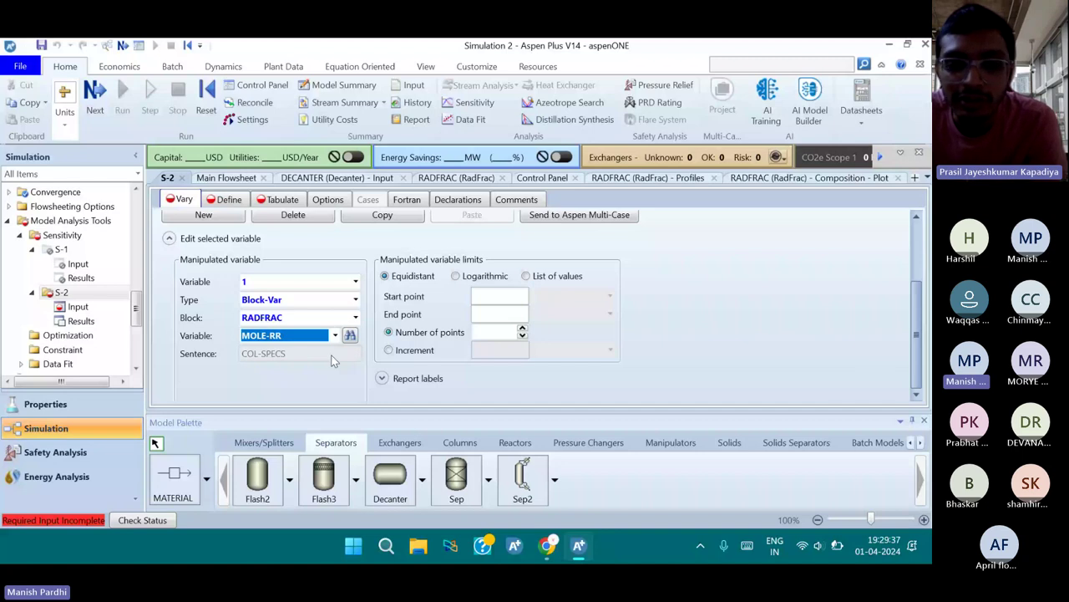
click(486, 297)
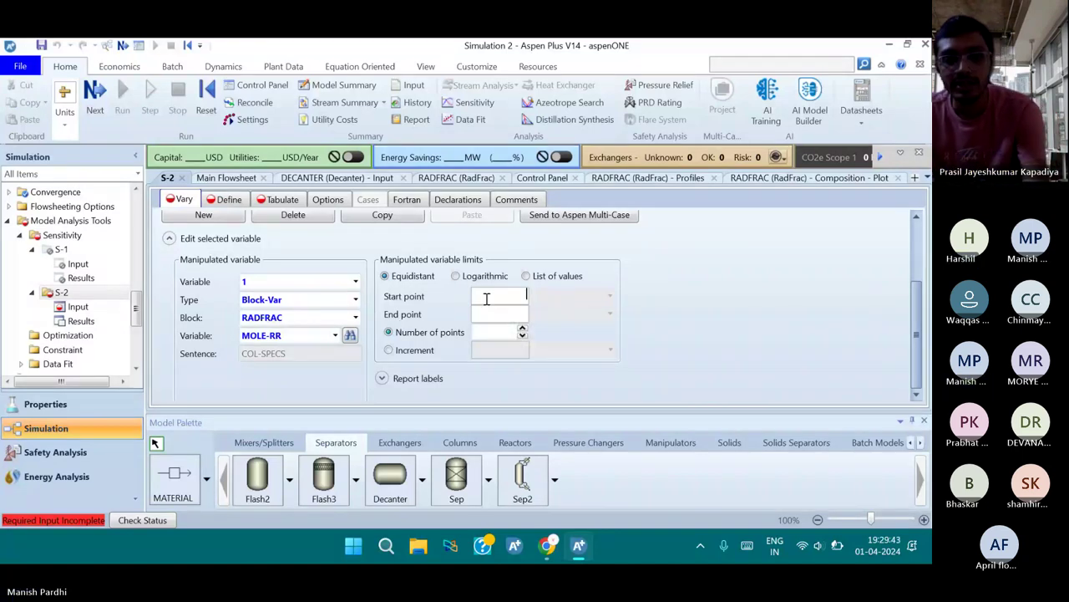
text(0.5)
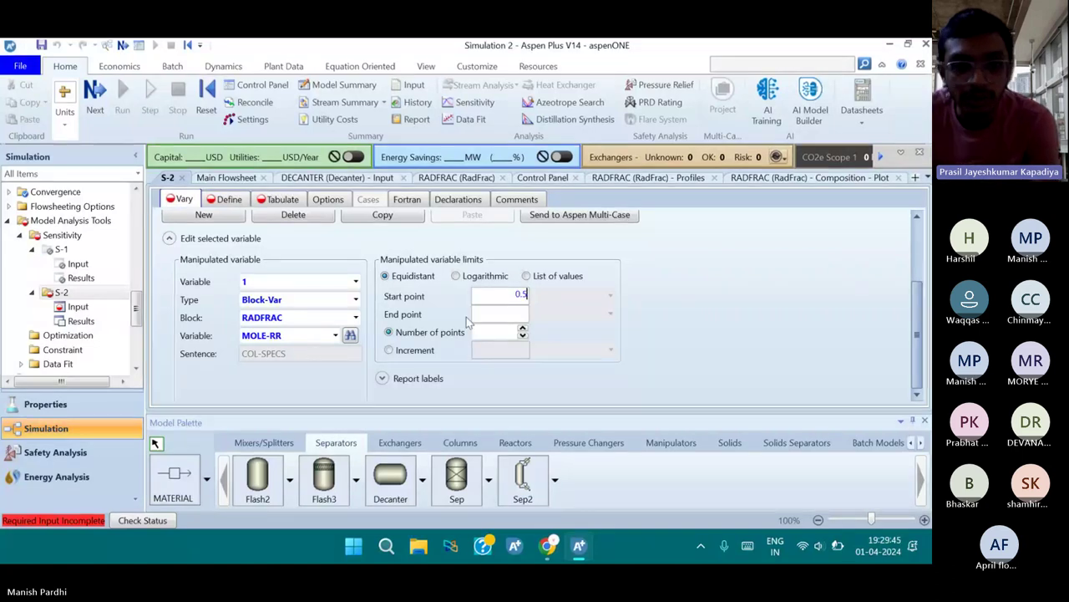
click(481, 312)
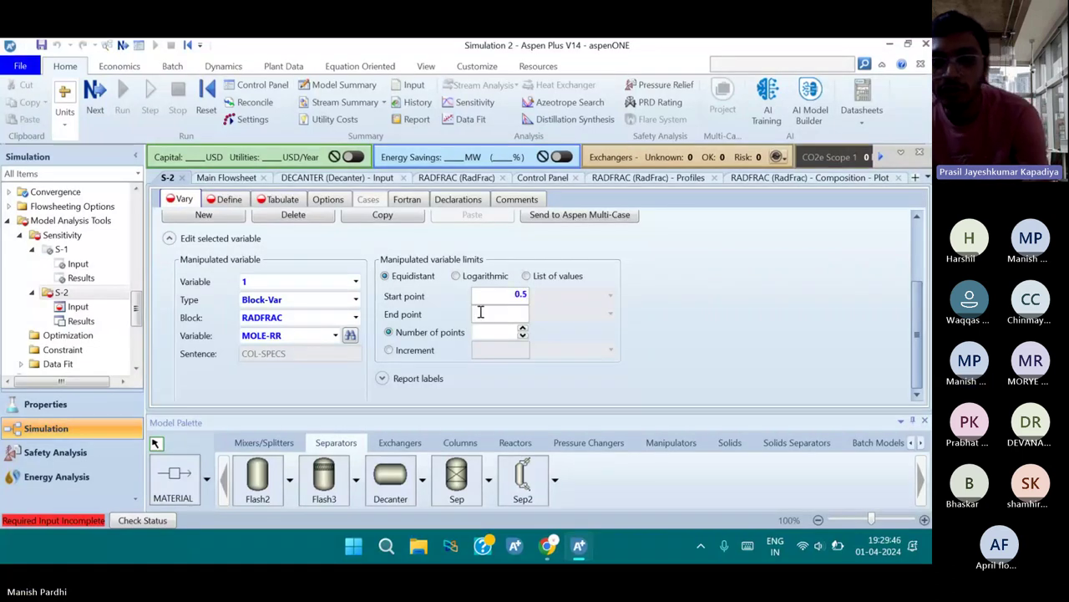
text(10)
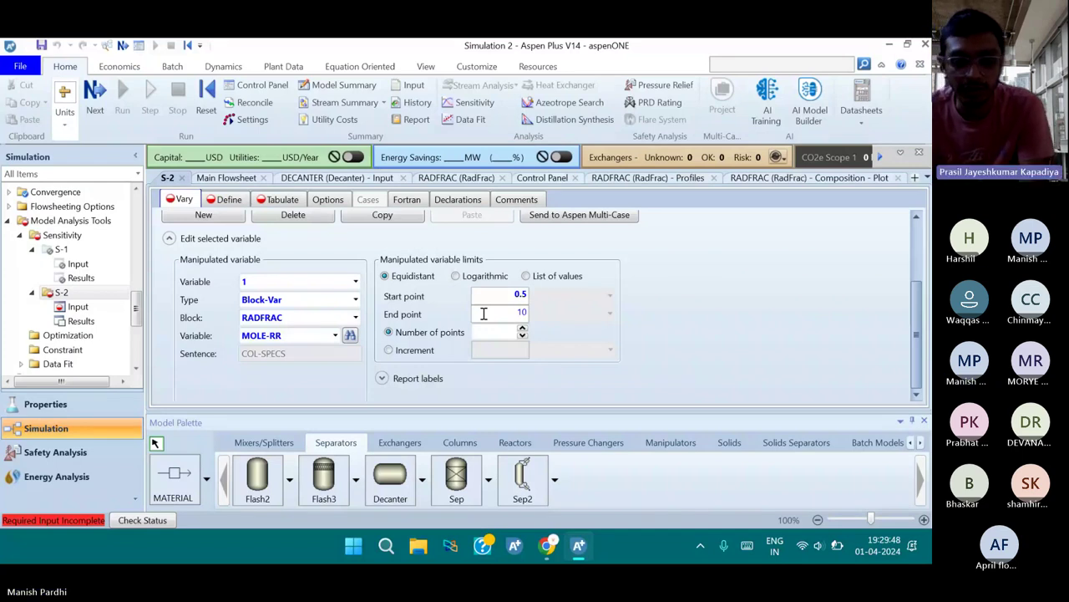
click(500, 349)
text(0.5)
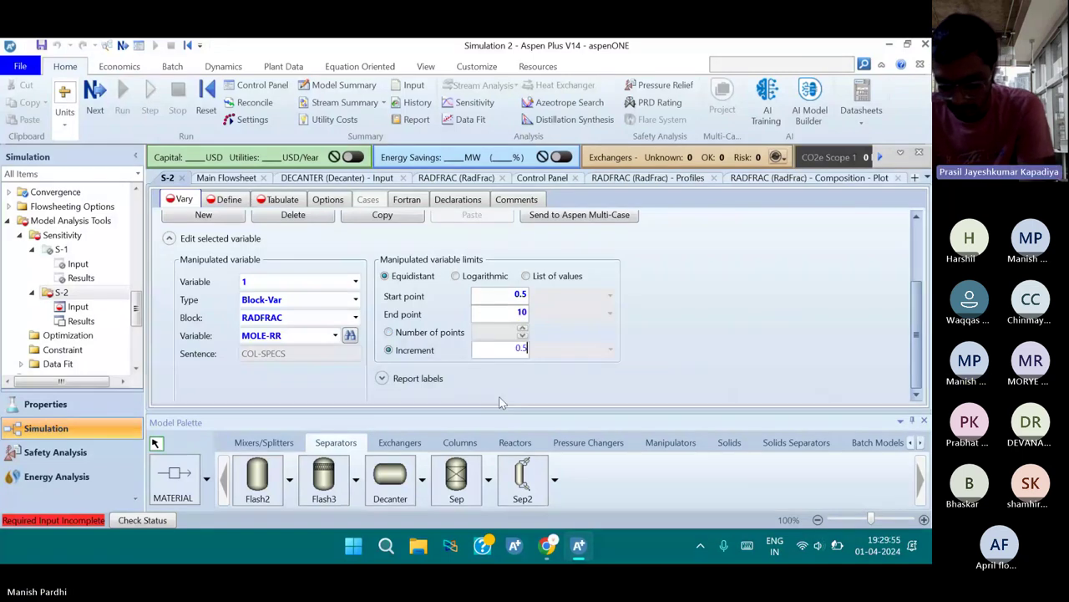
Create a new sampled variable named AAV2 on the Define sheet
click(225, 198)
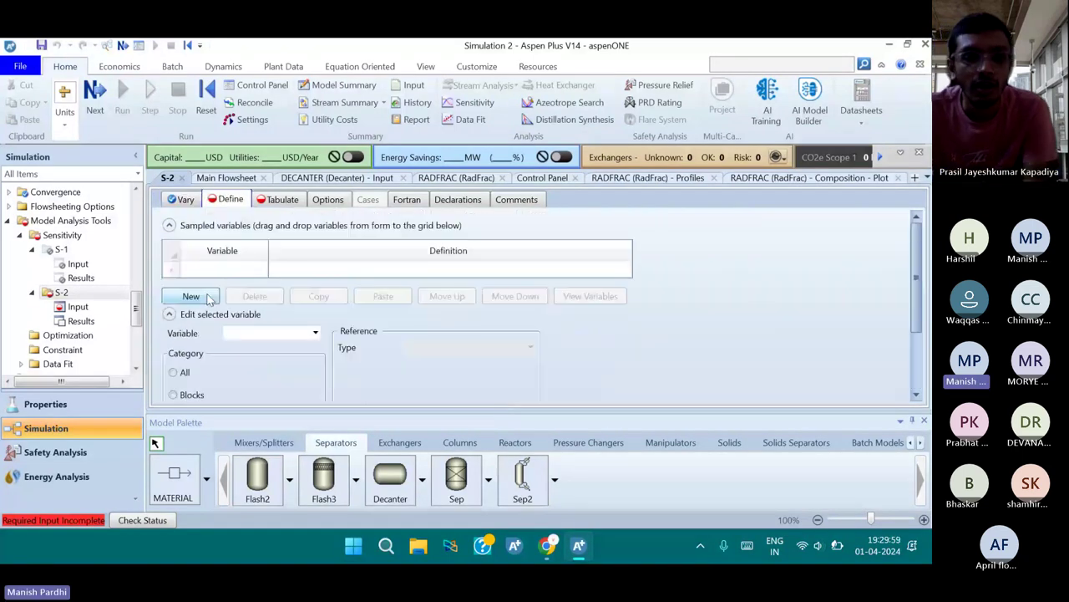
click(208, 298)
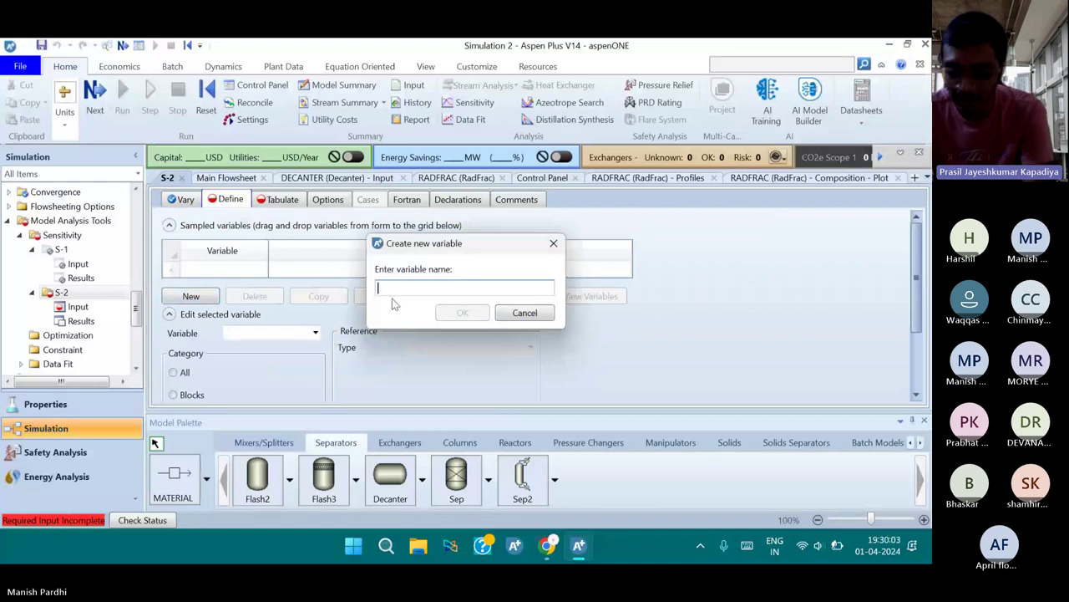
text(AAV)
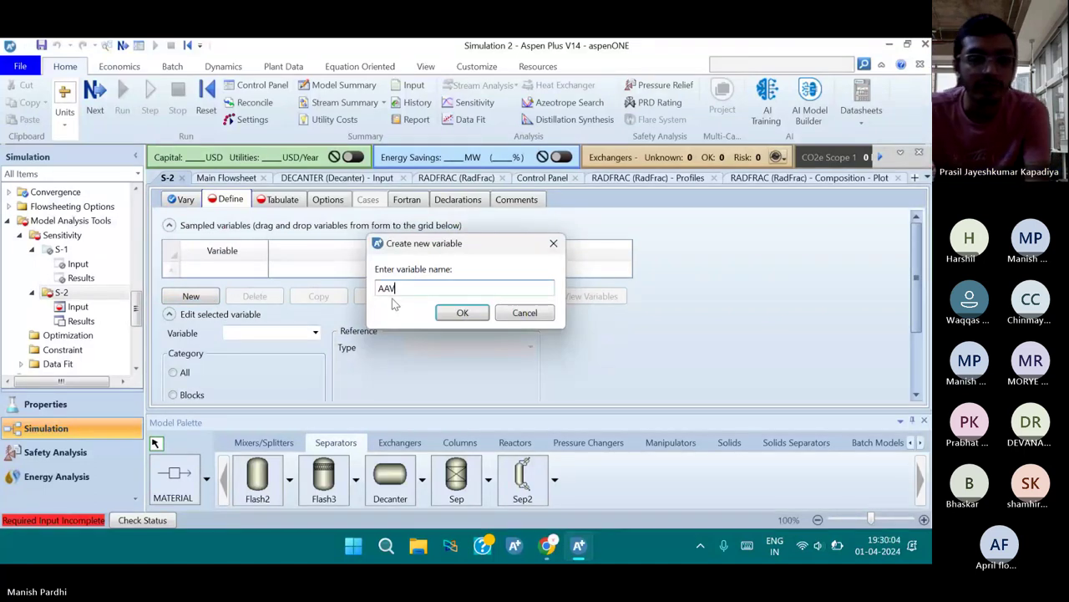
text(2)
click(462, 314)
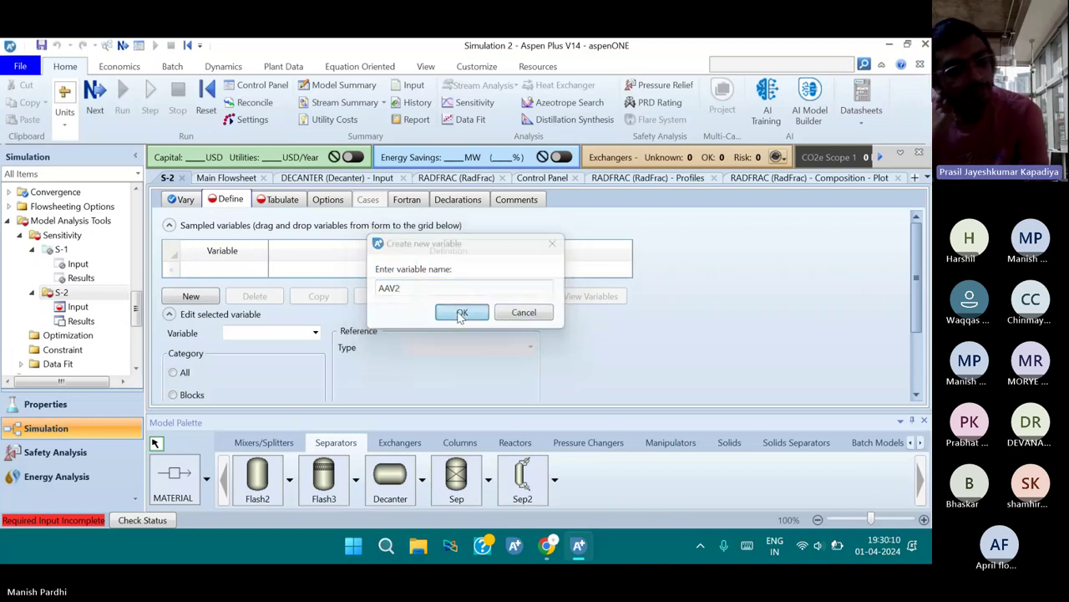
Define AAV2 as the Mole-Frac of component AA in stream AA, MIXED substream
scroll(237, 381, down, 1)
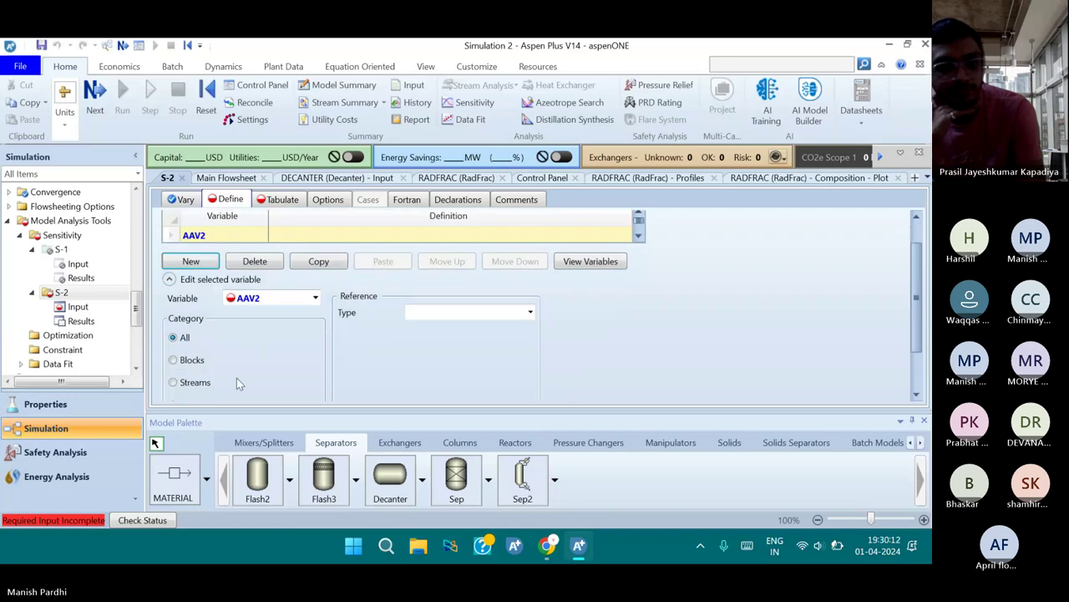
click(194, 381)
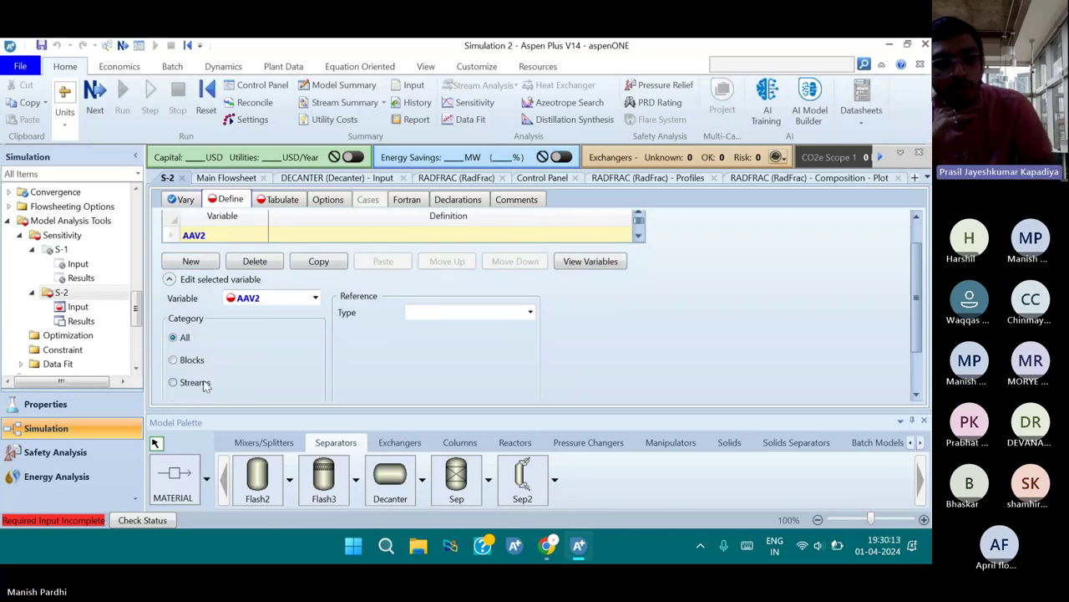
click(515, 313)
click(530, 313)
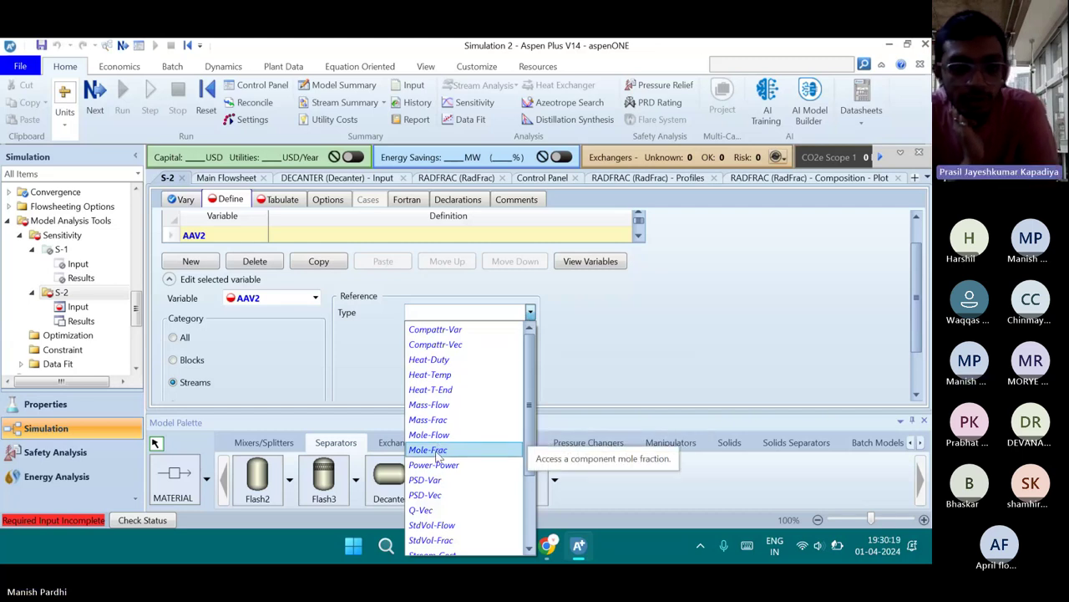
click(438, 454)
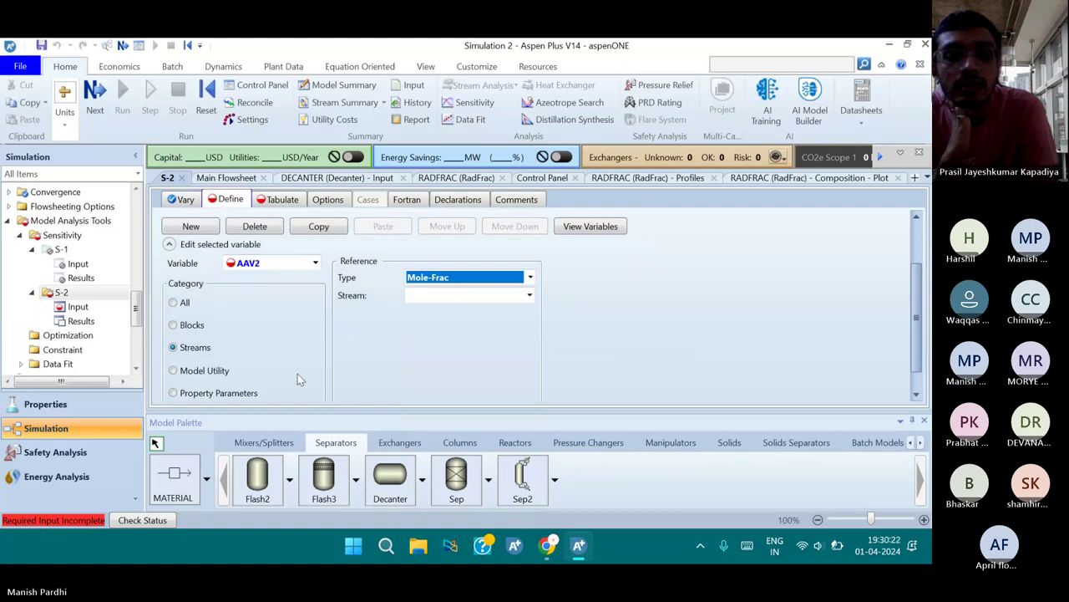
scroll(300, 371, down, 1)
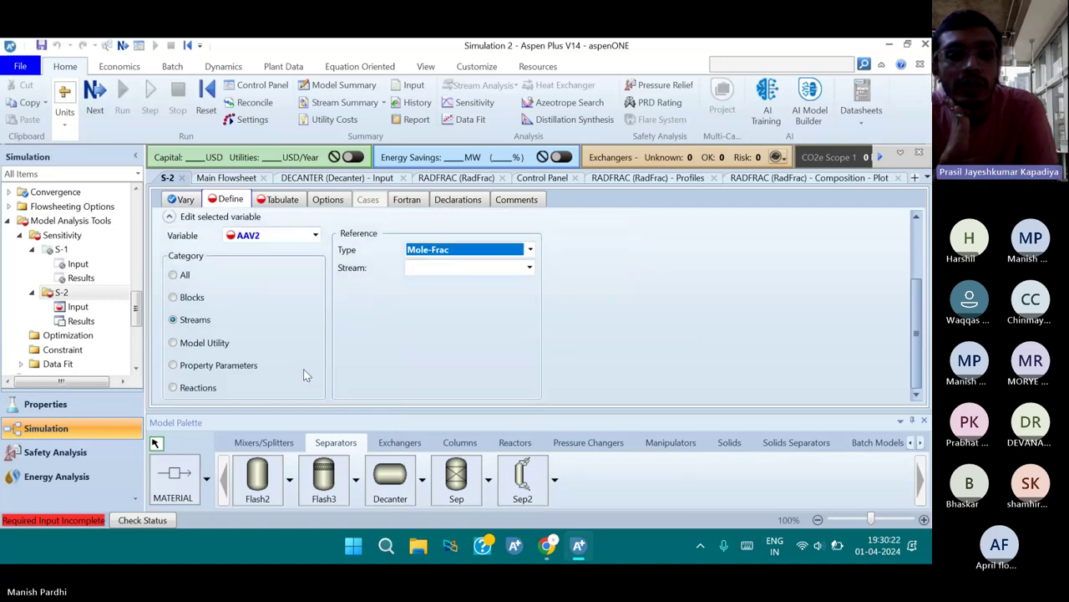
click(529, 268)
click(451, 285)
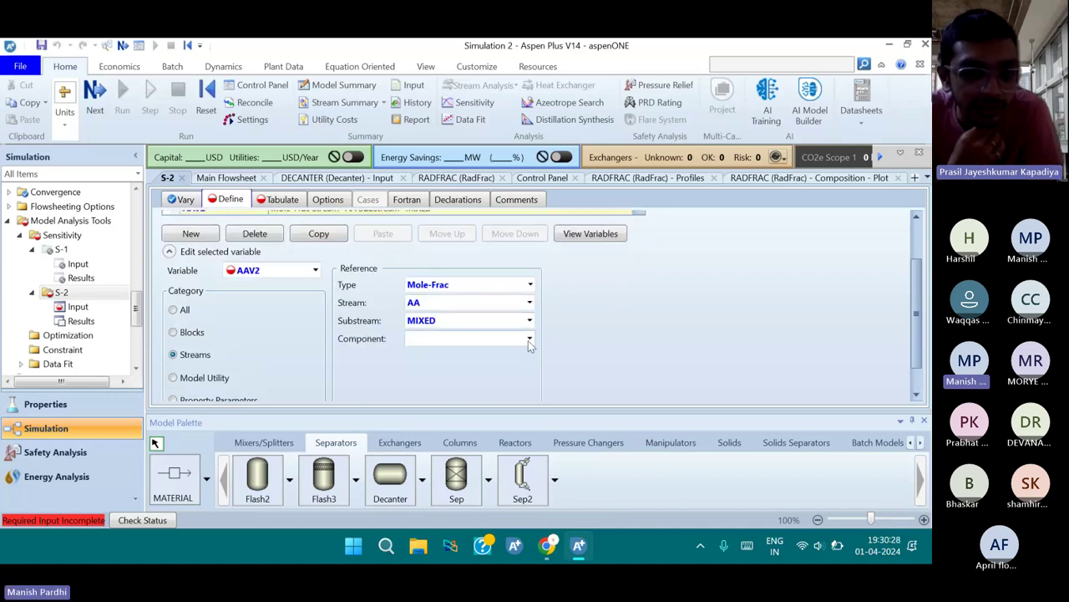
click(528, 338)
click(424, 352)
scroll(399, 380, up, 1)
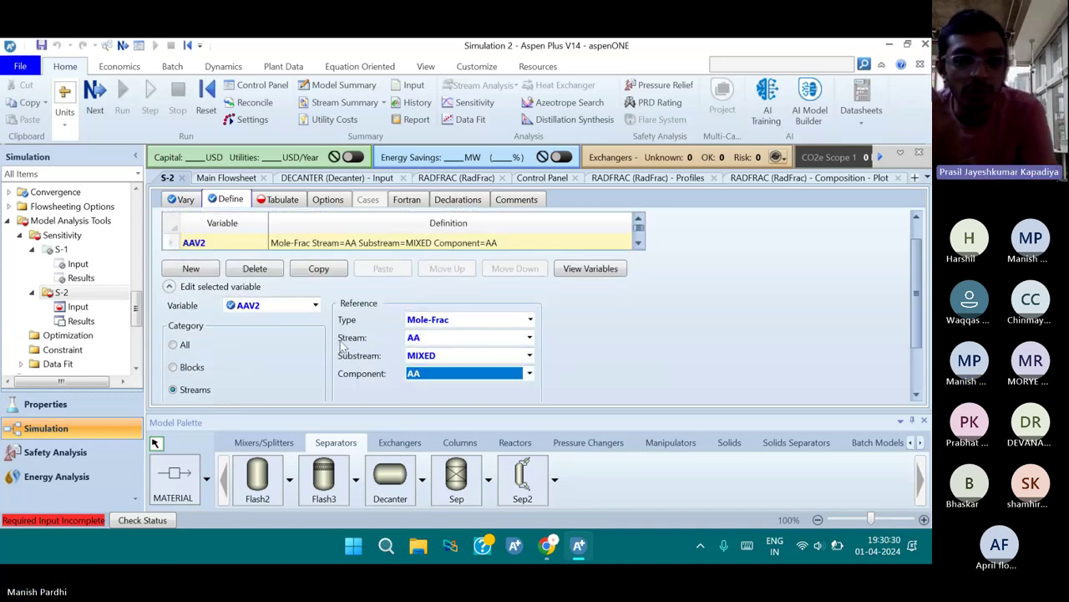
scroll(320, 304, up, 1)
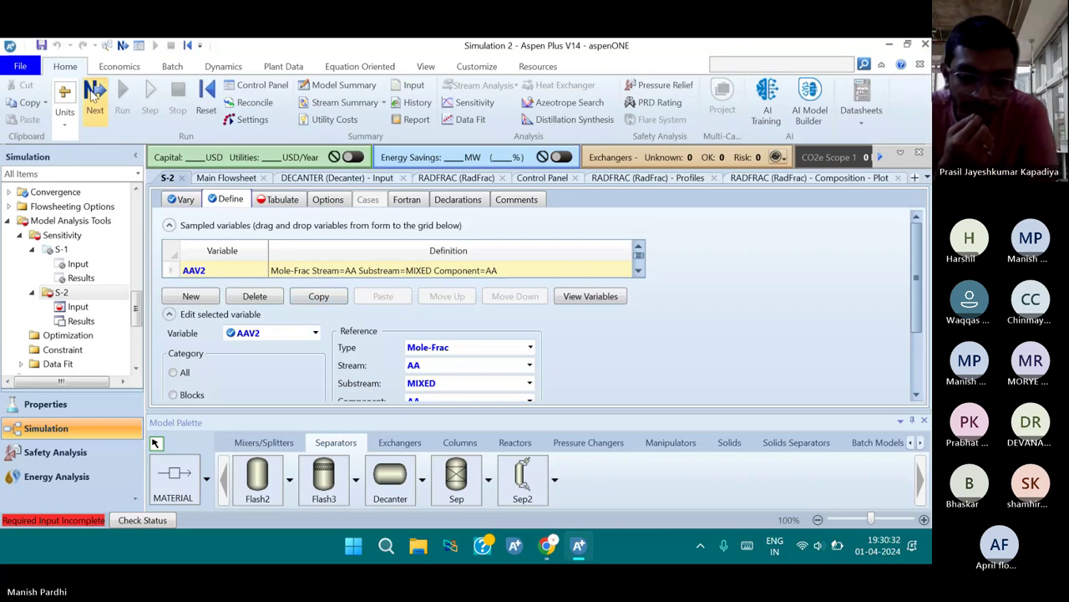
Fill the S-2 Tabulate sheet with AAV2 as column 1, then start reinitializing the simulation
click(94, 97)
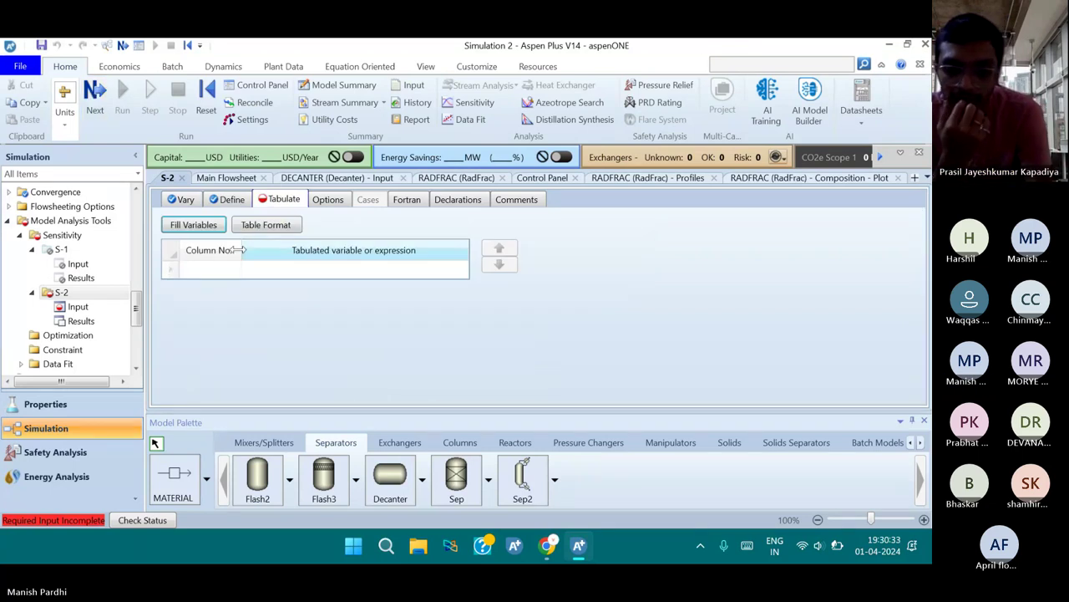
click(193, 231)
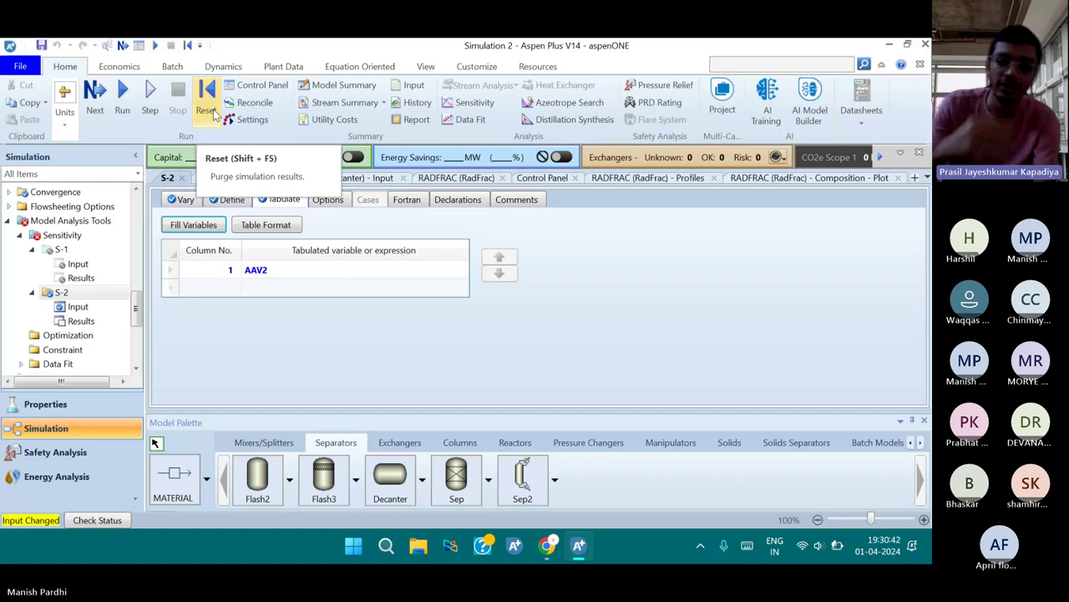
click(214, 113)
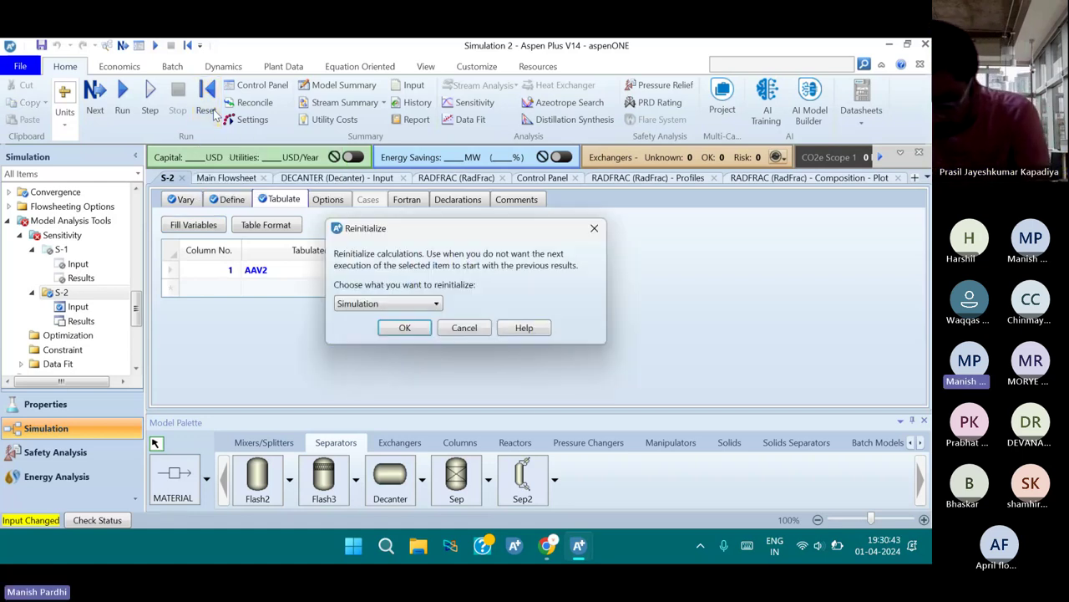
click(393, 326)
Reinitialize and rerun the simulation, then dismiss the errors message to view Run Status
key(Return)
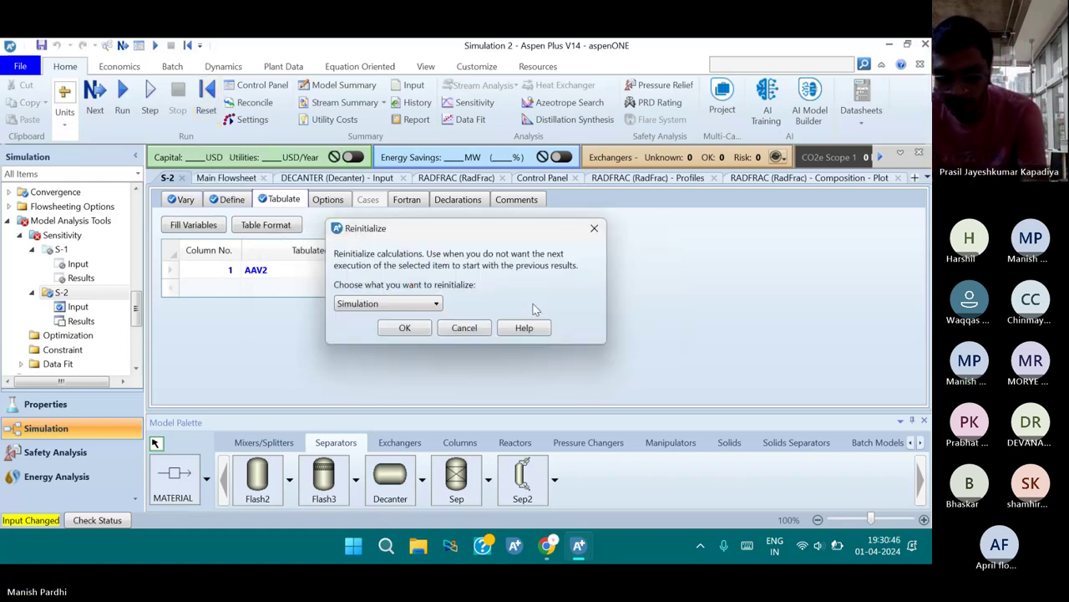
key(Return)
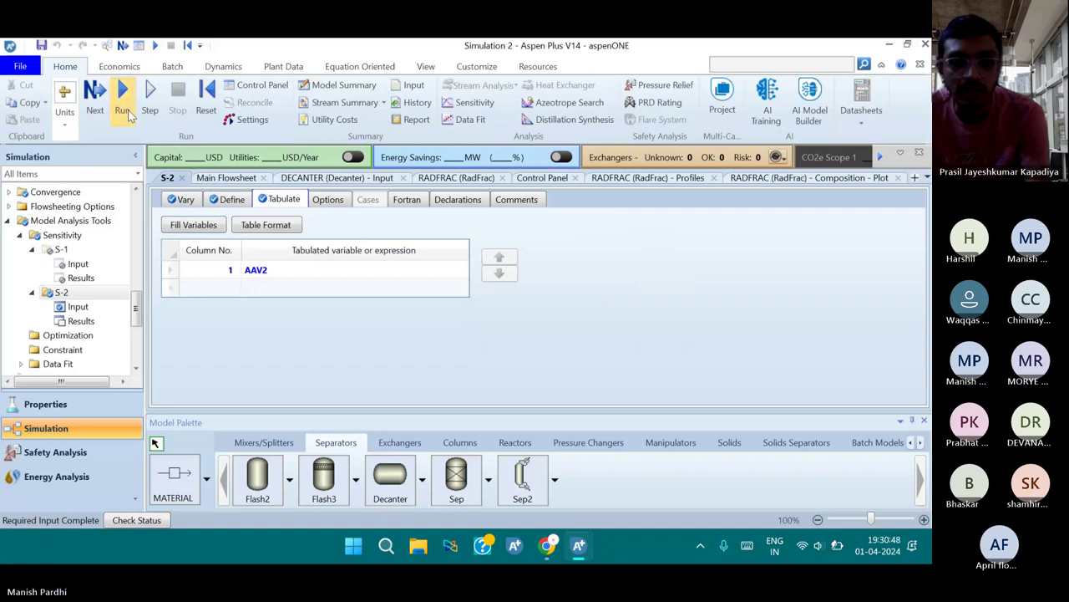
click(125, 111)
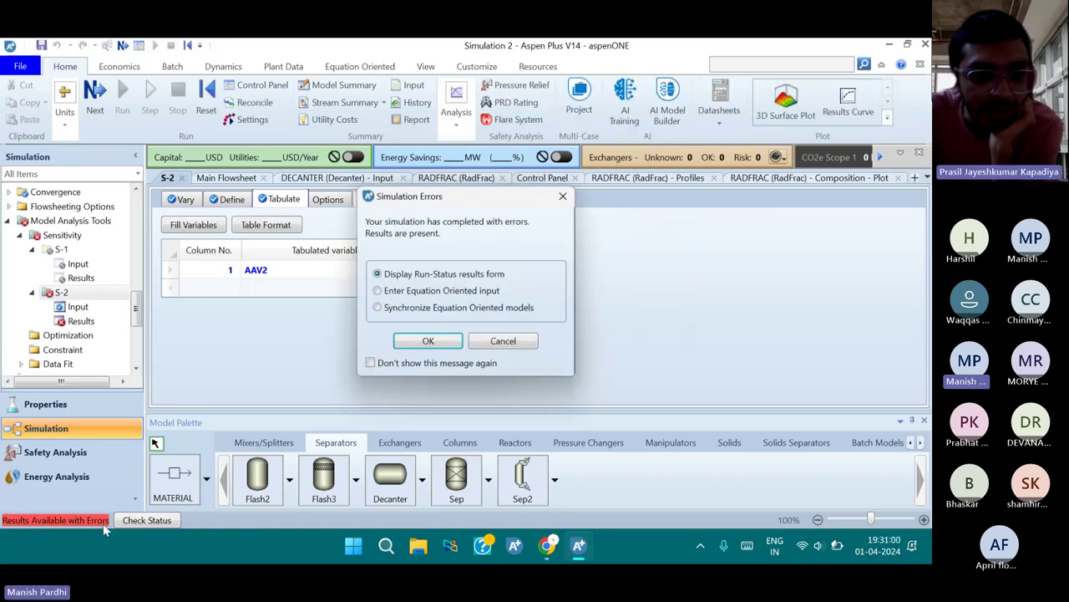
click(428, 340)
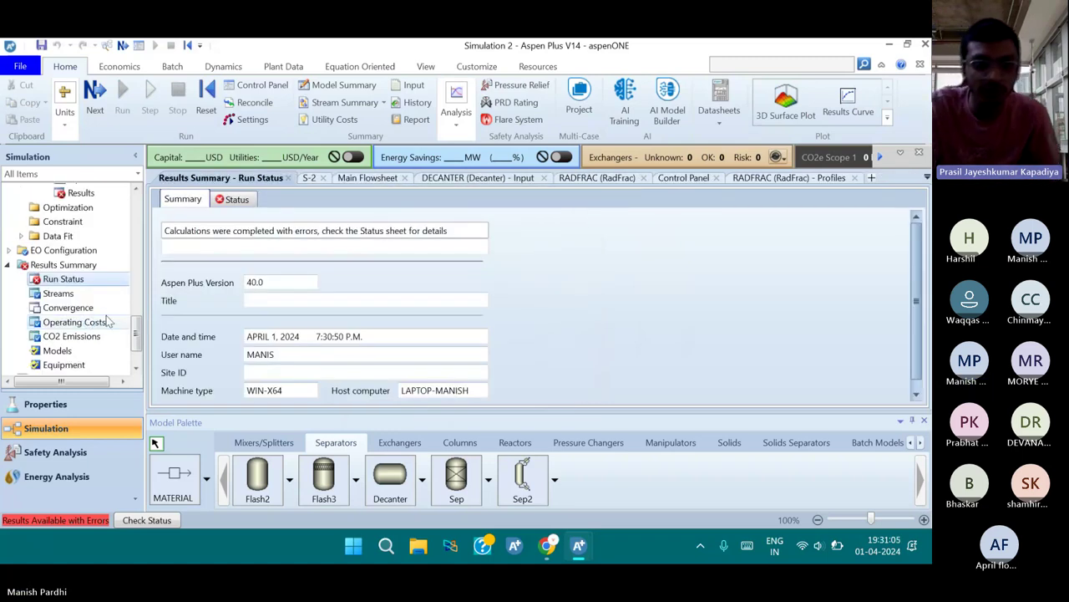
Open the S-2 Results summary and scroll through AAV2 for reflux ratios 0.5 to 10
click(97, 321)
scroll(92, 282, up, 2)
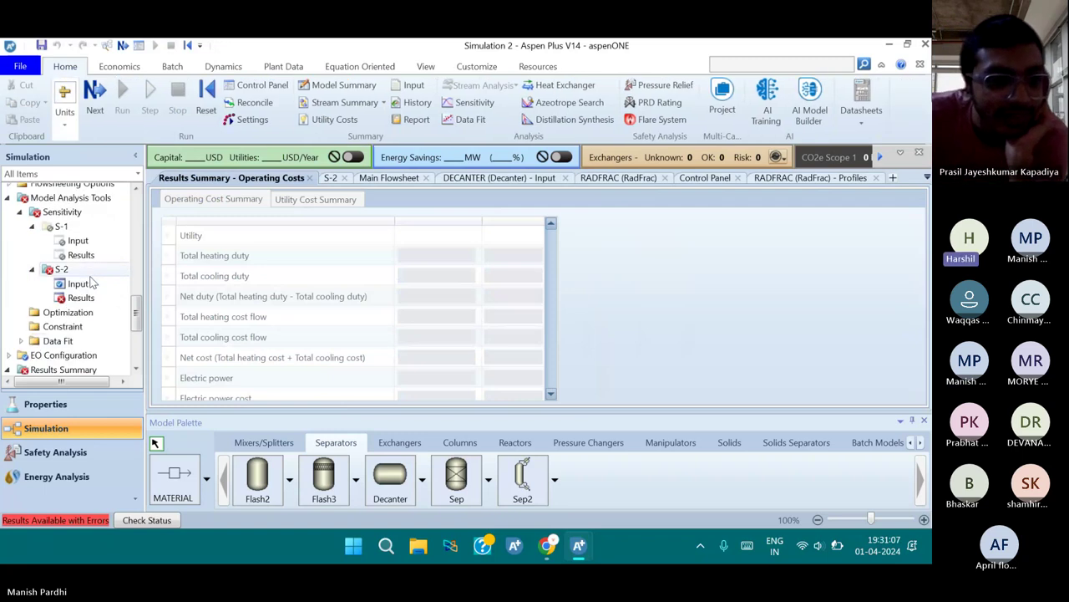
scroll(92, 284, up, 1)
scroll(92, 289, down, 1)
click(88, 297)
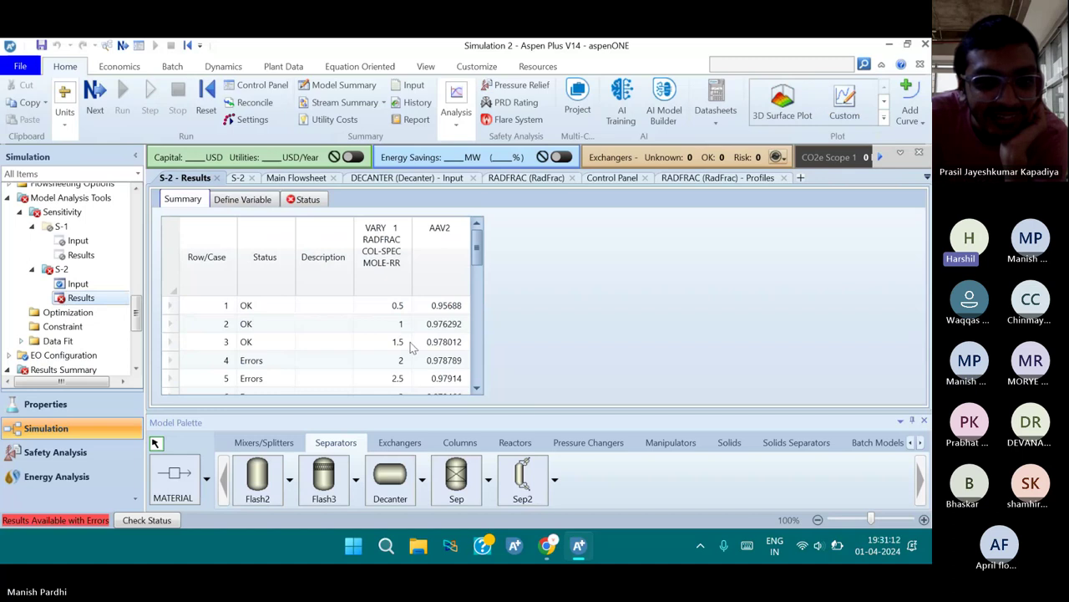
scroll(410, 345, down, 2)
scroll(423, 370, down, 2)
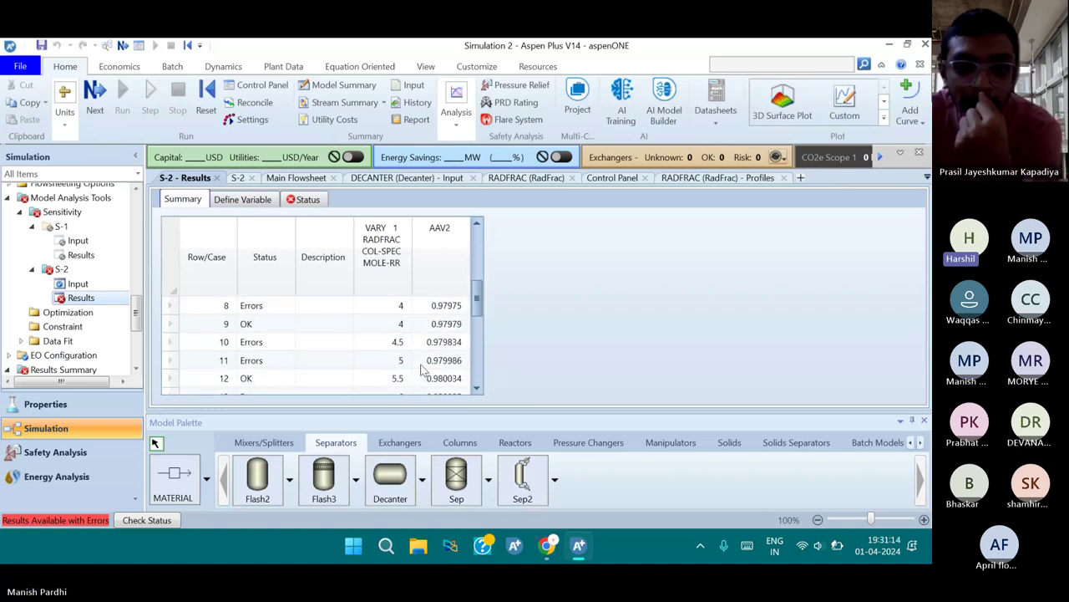
scroll(423, 370, up, 1)
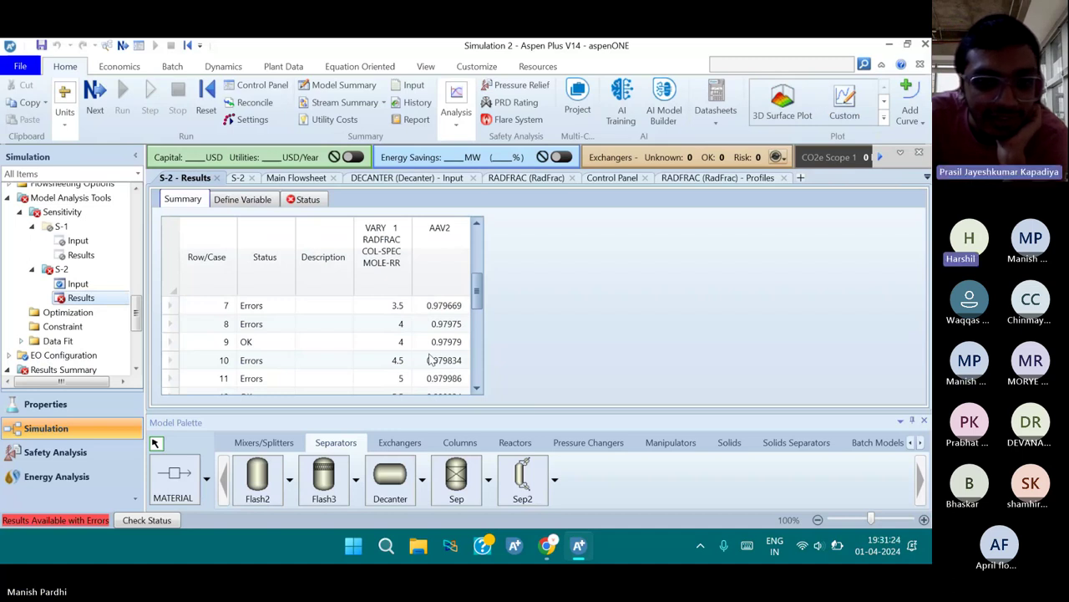
scroll(430, 359, down, 1)
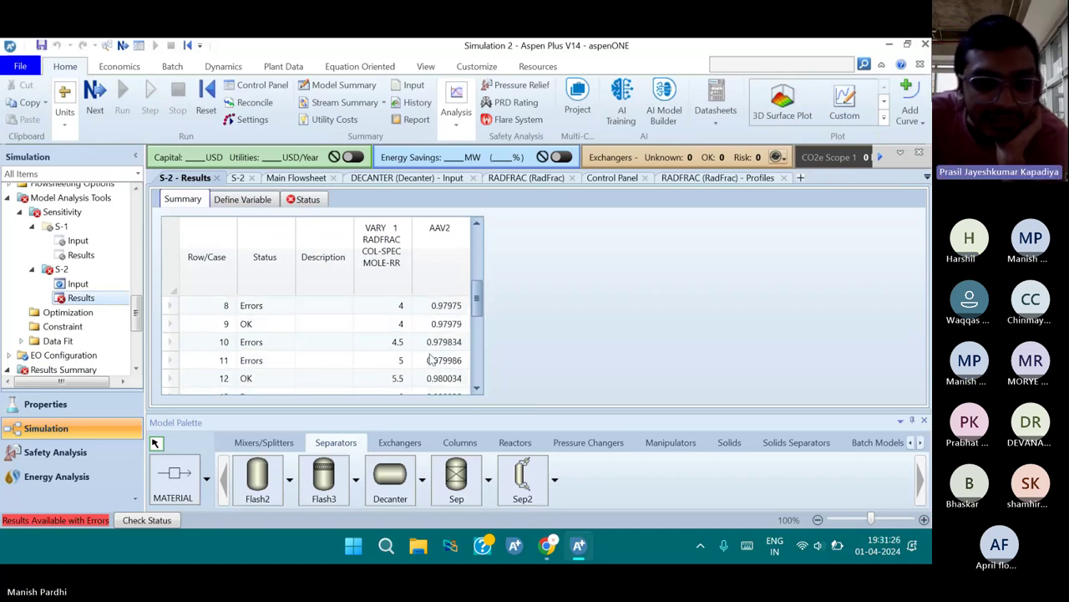
scroll(430, 359, down, 1)
Check the S-2 Status sheet for errors, then locate AAV2 0.980351 at reflux ratio 10
click(310, 202)
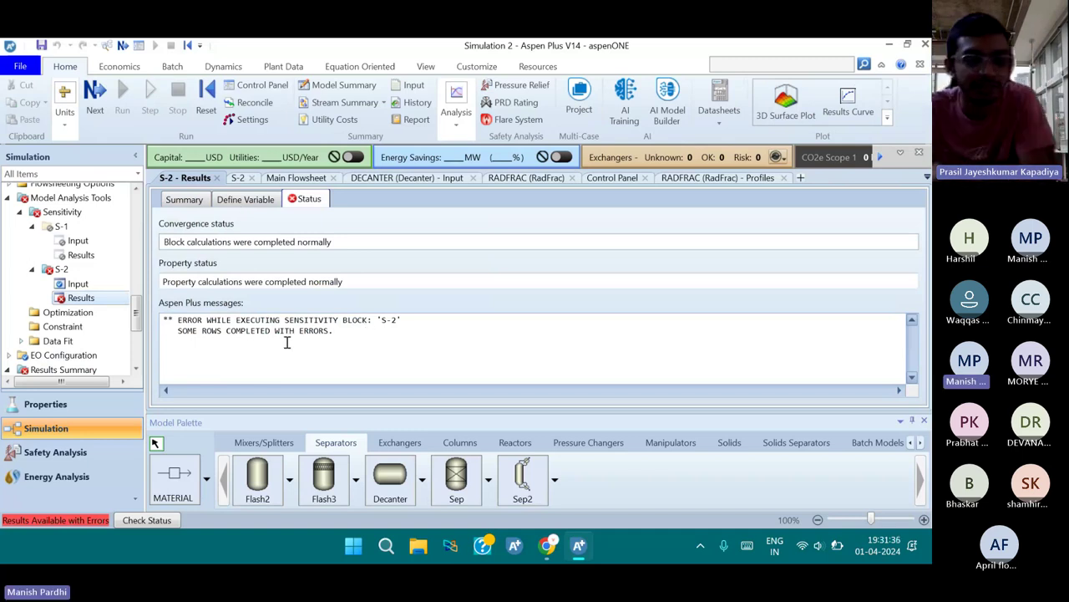
key(ctrl+shift+Tab)
key(ctrl+shift+Tab)
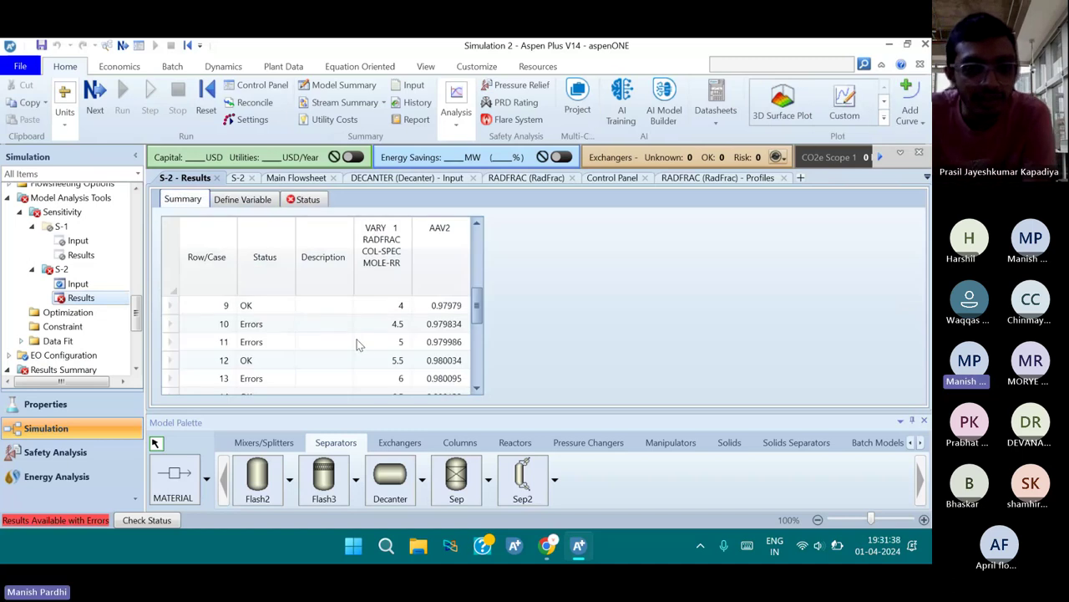
scroll(357, 339, down, 1)
scroll(365, 354, up, 8)
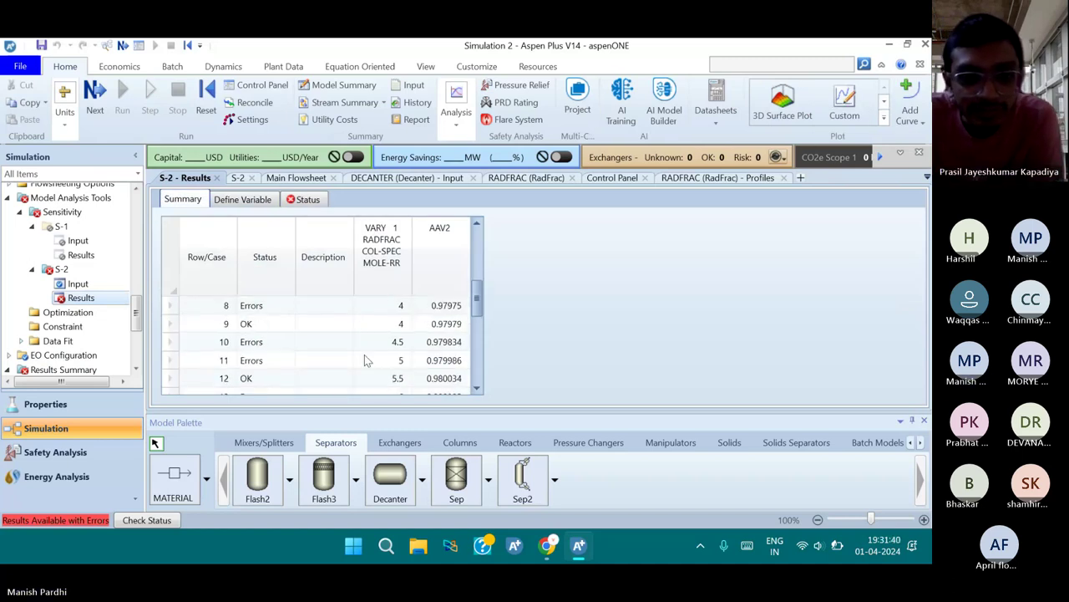
scroll(365, 354, down, 4)
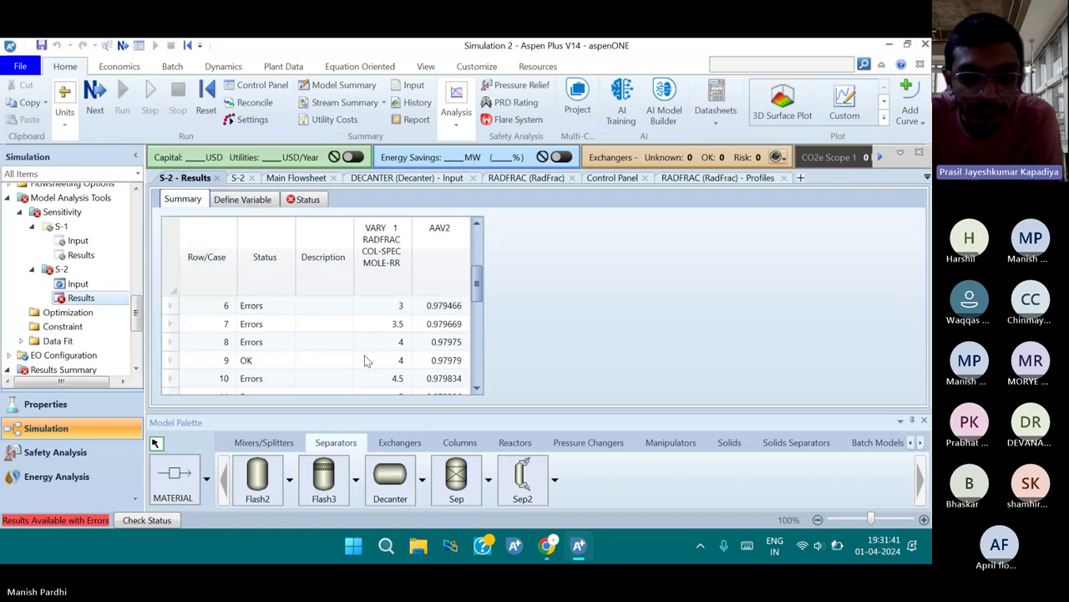
scroll(366, 359, down, 6)
scroll(365, 359, down, 5)
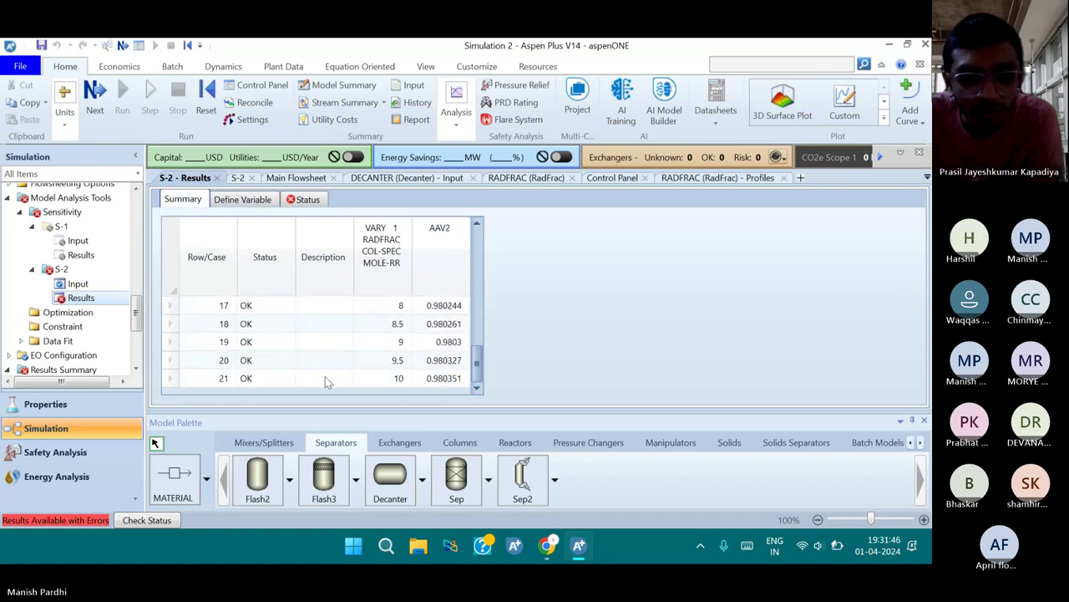
click(431, 382)
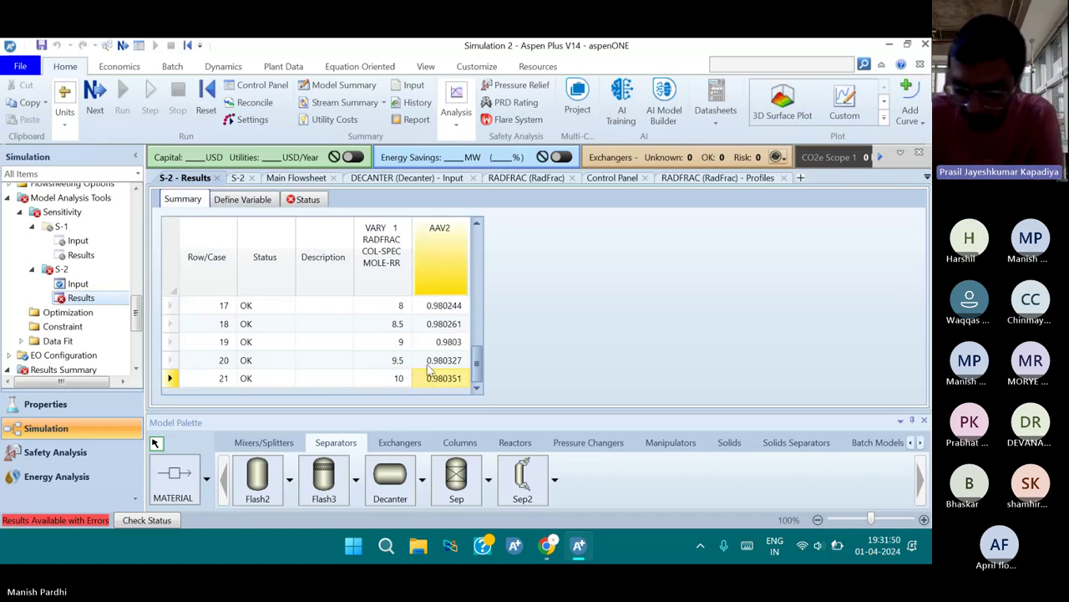
scroll(428, 367, up, 1)
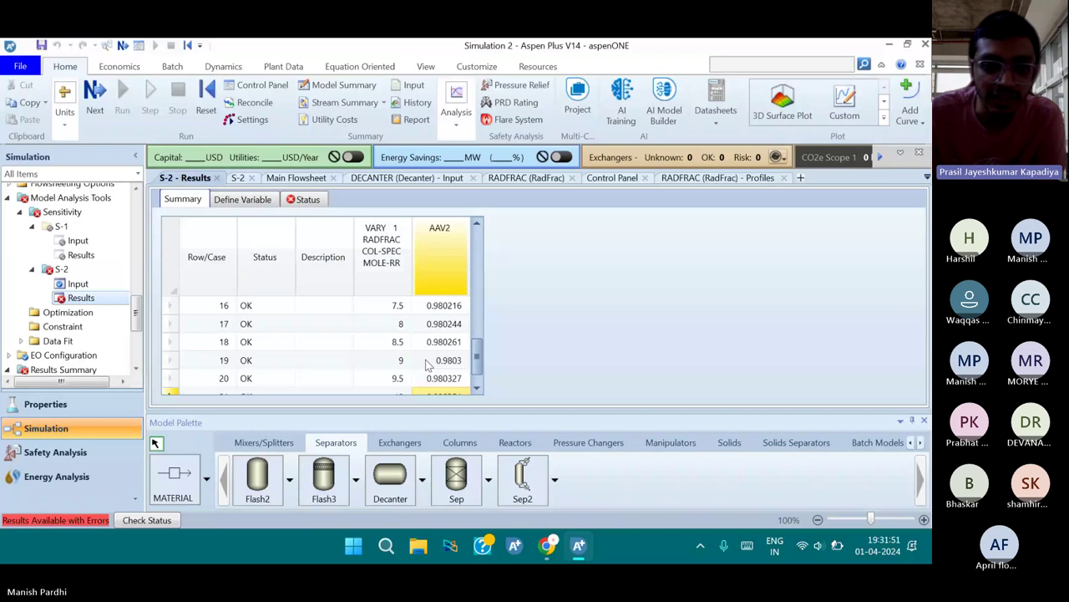
scroll(428, 366, up, 7)
scroll(401, 361, up, 2)
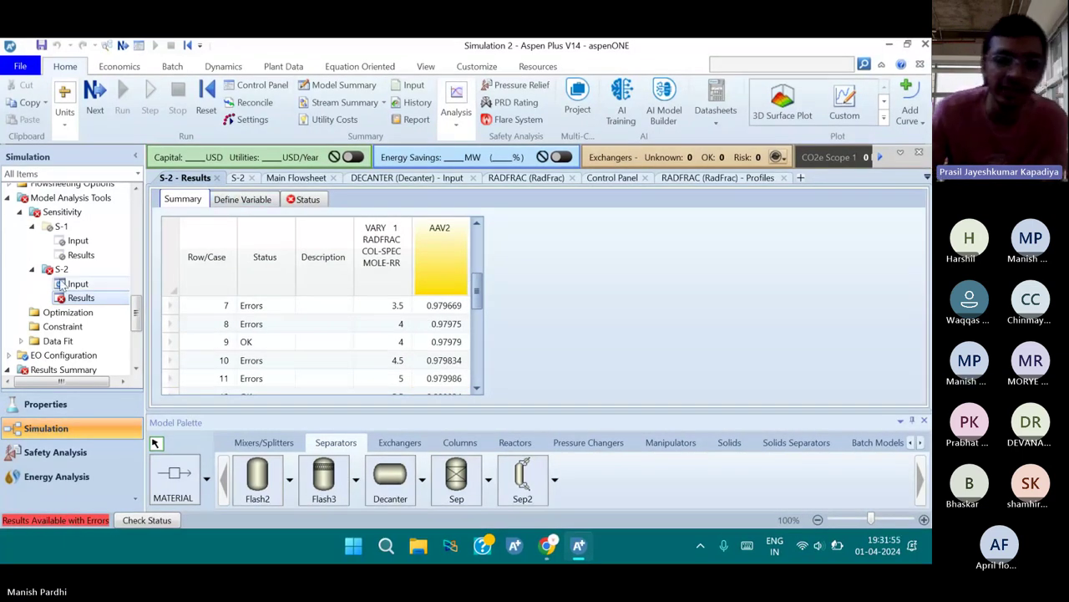
Deactivate sensitivity block S-2 so it lists as Inactive
click(52, 213)
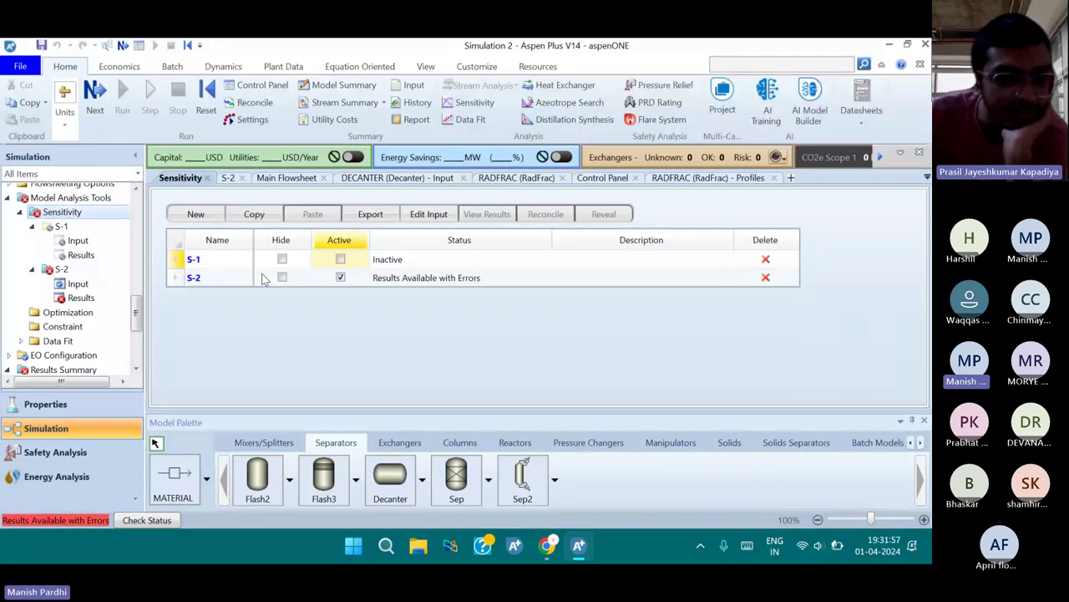
click(338, 281)
click(337, 280)
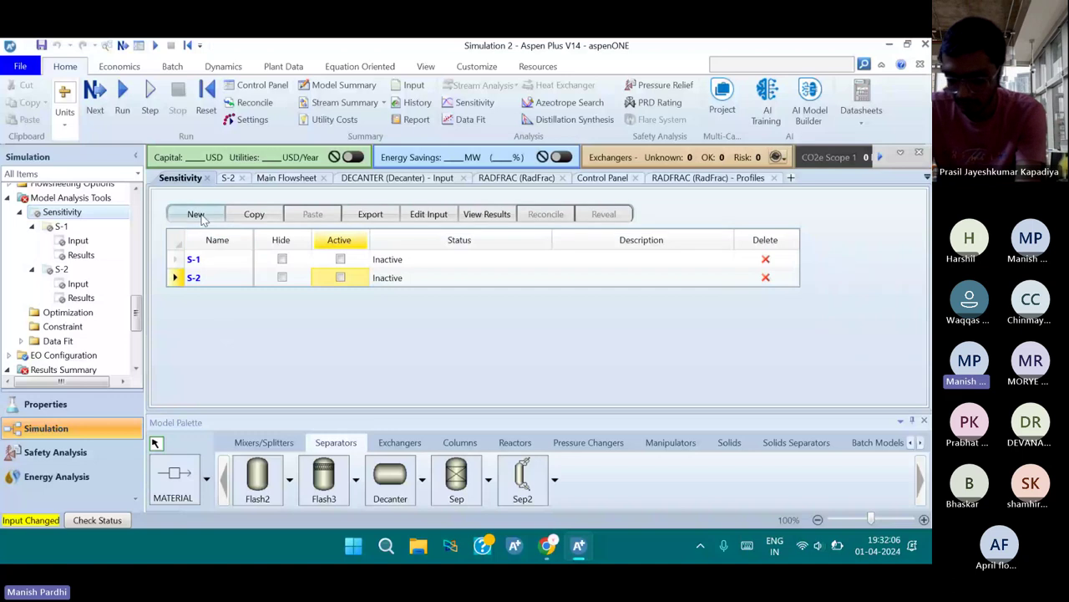
Create new sensitivity block S-3 and open its empty Vary input sheet
click(197, 216)
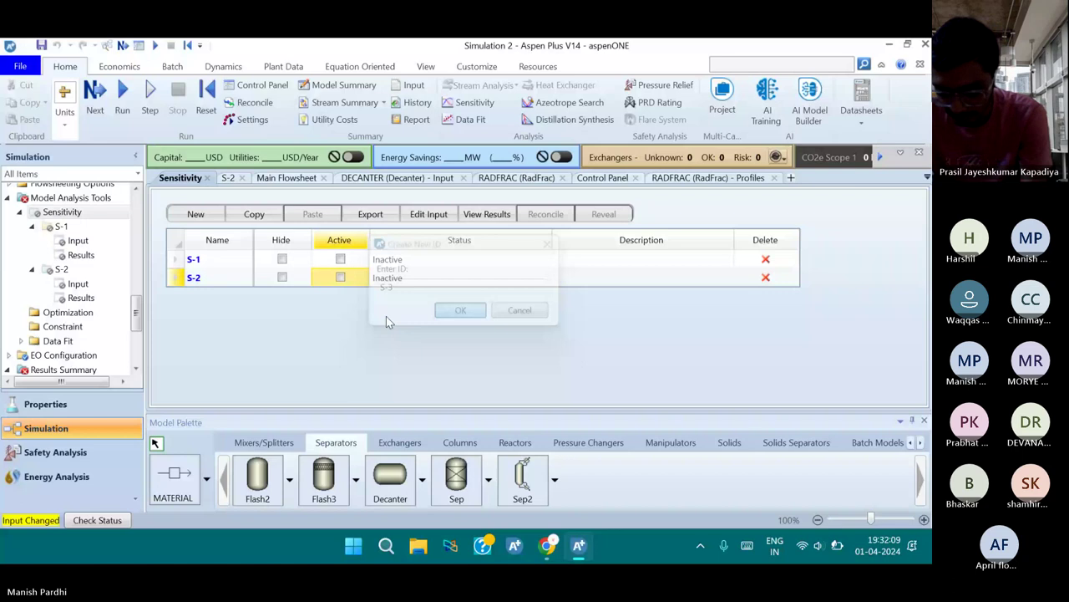
key(Return)
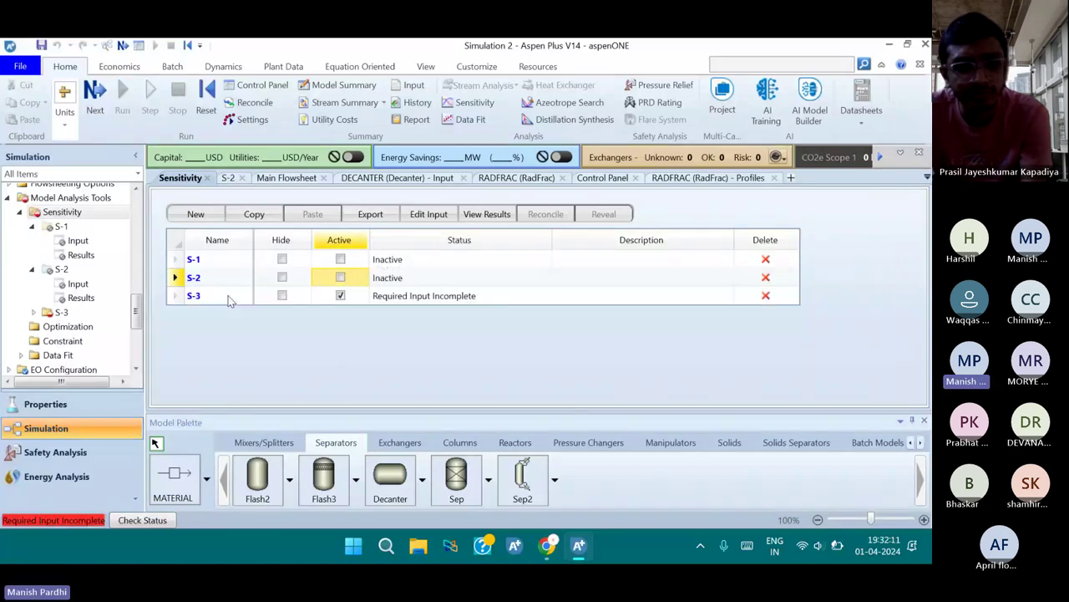
double_click(221, 299)
scroll(221, 299, down, 1)
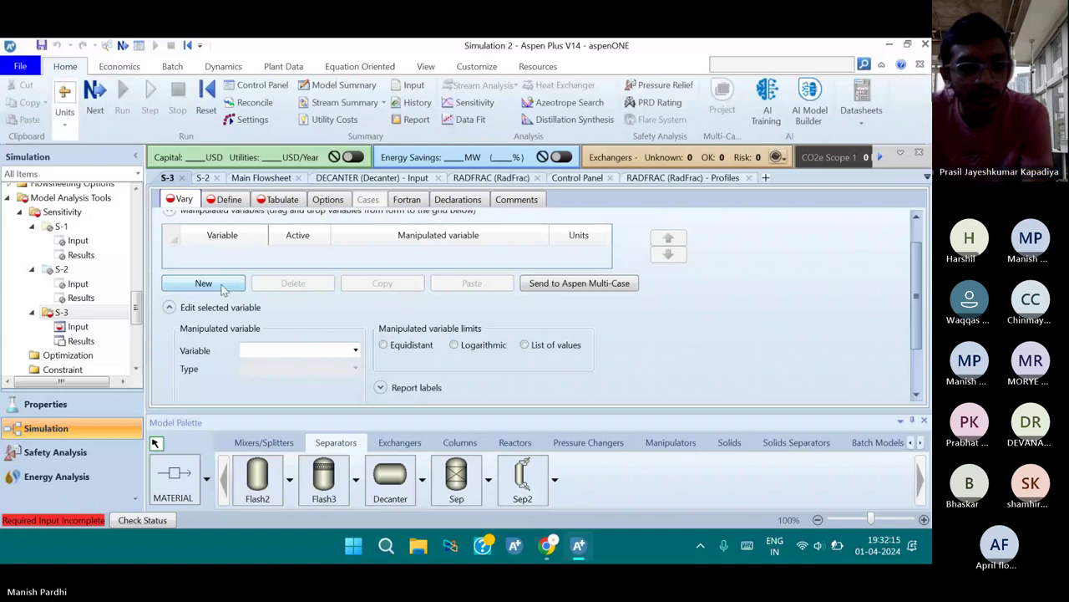
Add a Block-Var manipulated variable for the RADFRAC FEED-STAGE of stream FEED
scroll(232, 301, up, 1)
click(239, 316)
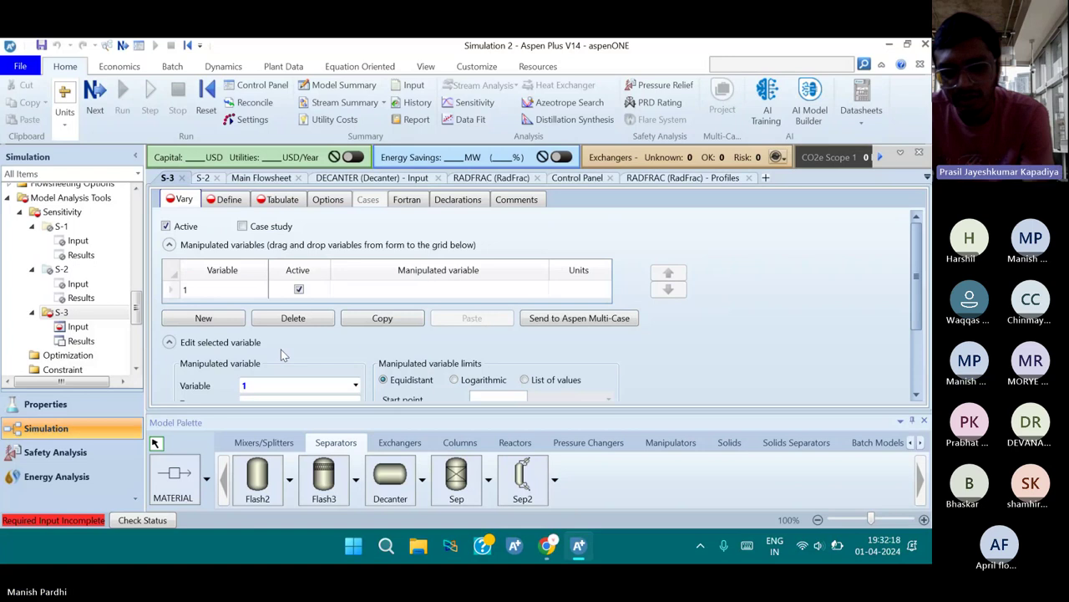
scroll(280, 349, down, 3)
click(355, 301)
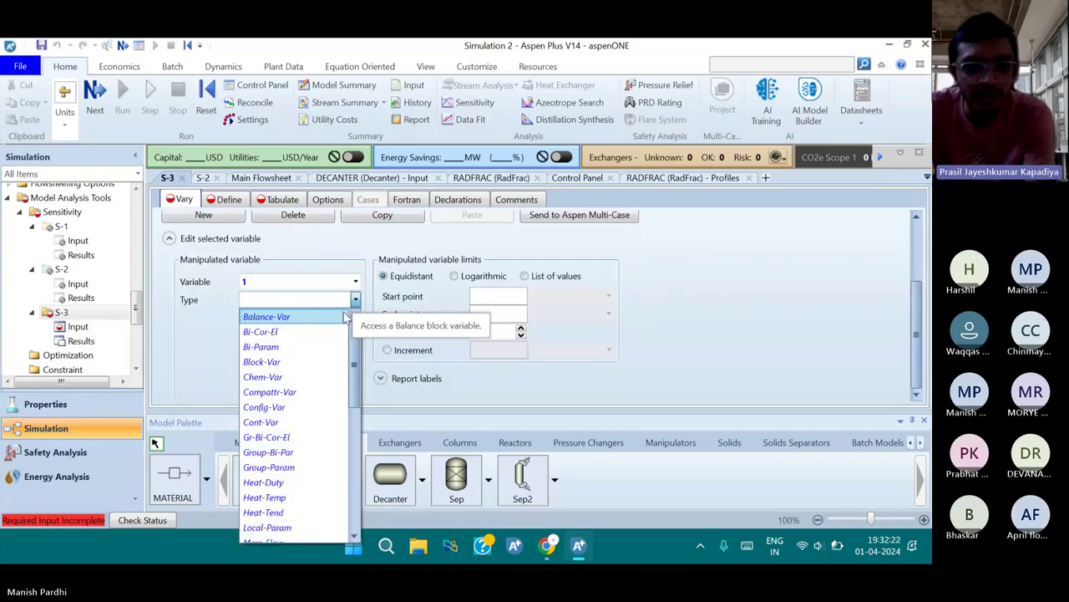
click(309, 370)
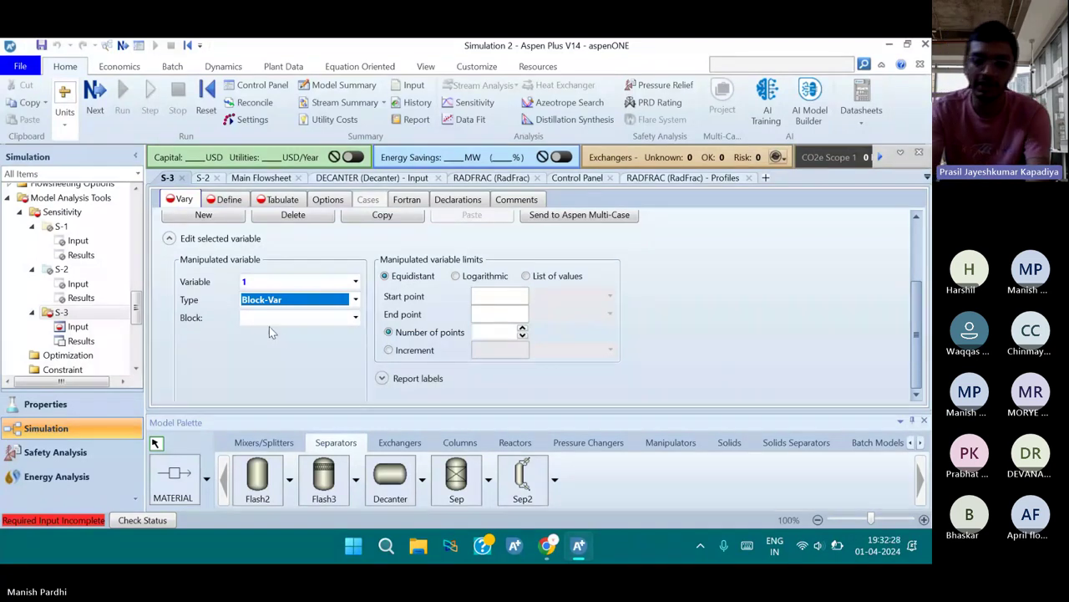
scroll(333, 355, up, 1)
click(333, 350)
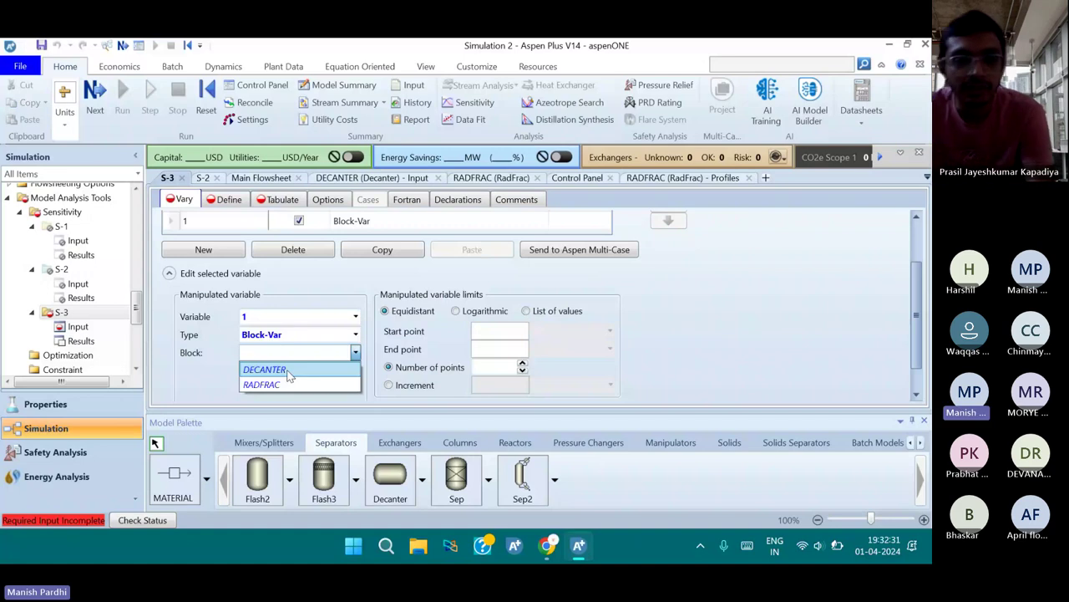
click(281, 381)
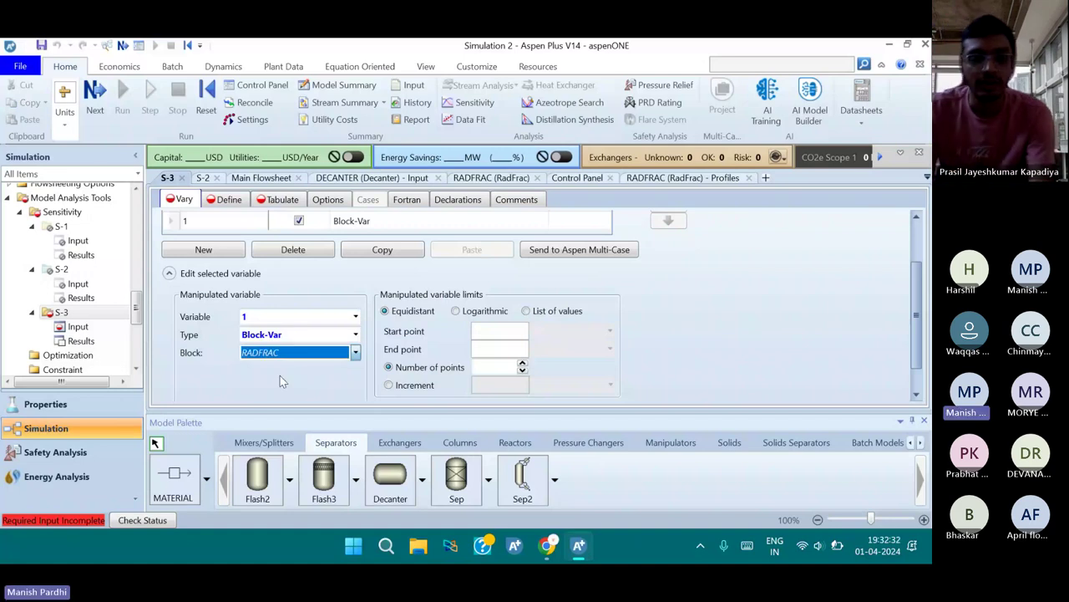
scroll(335, 337, down, 1)
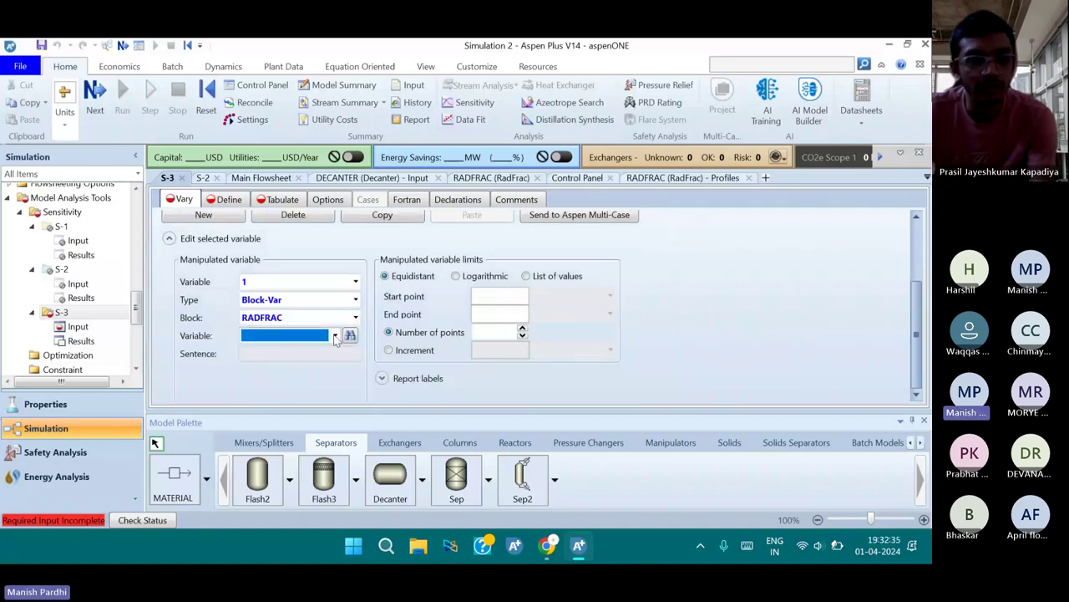
click(334, 335)
scroll(297, 309, down, 1)
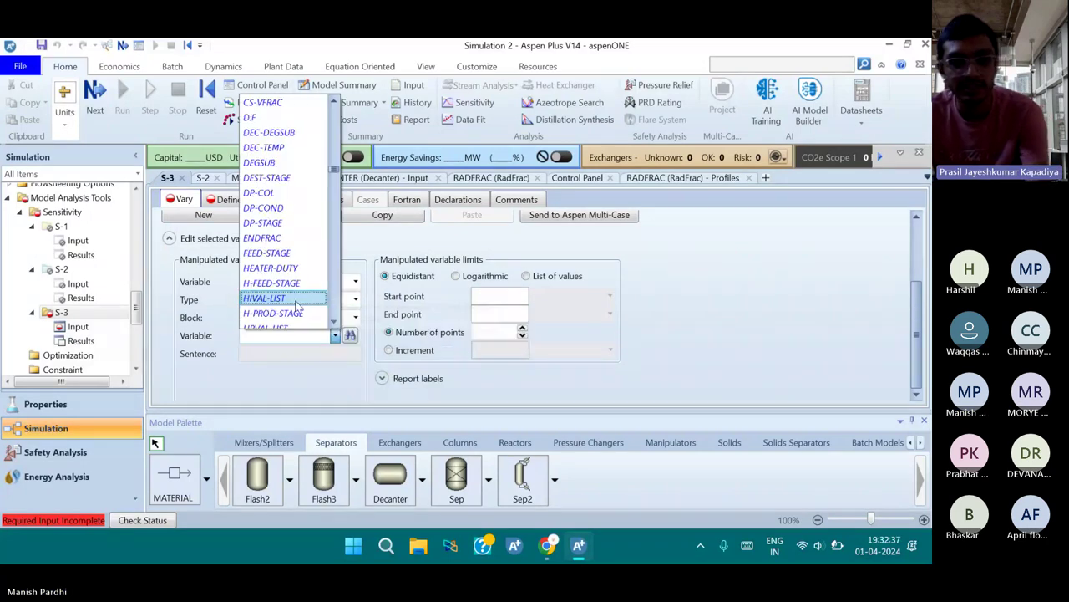
click(275, 252)
click(343, 380)
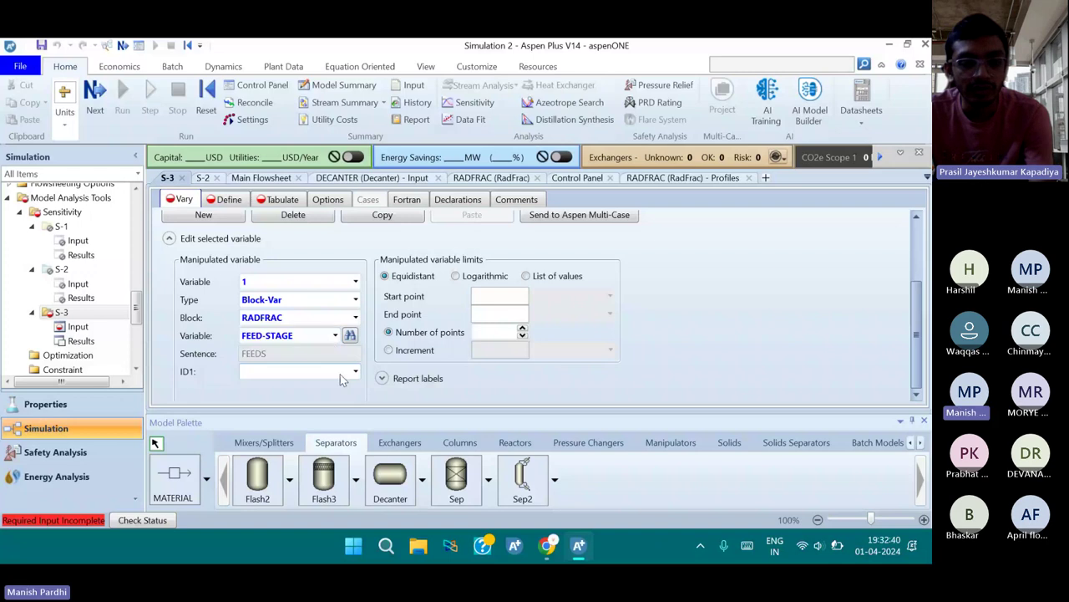
click(356, 374)
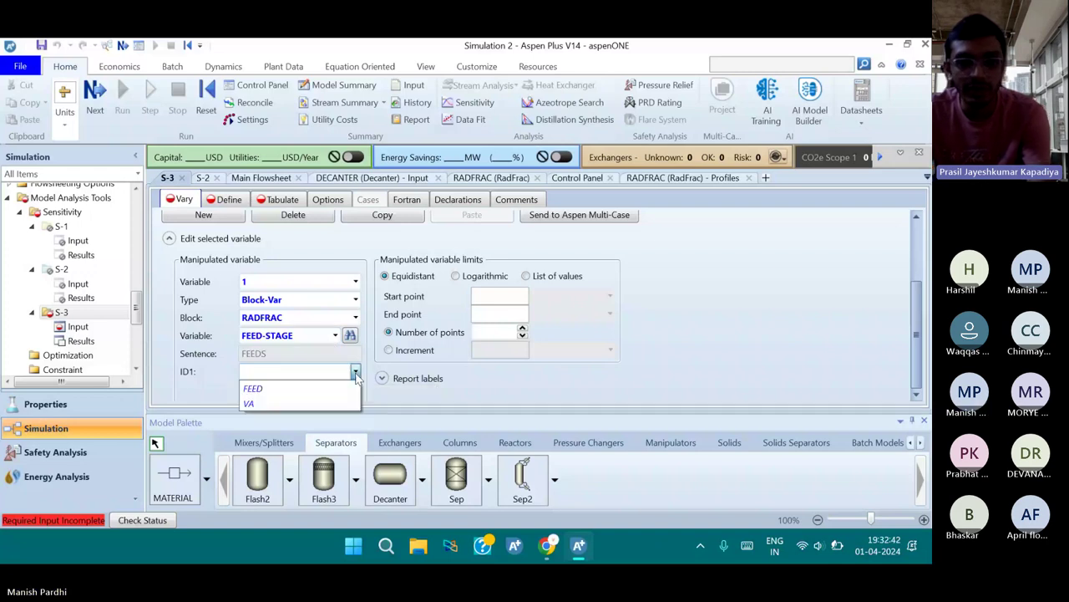
click(349, 388)
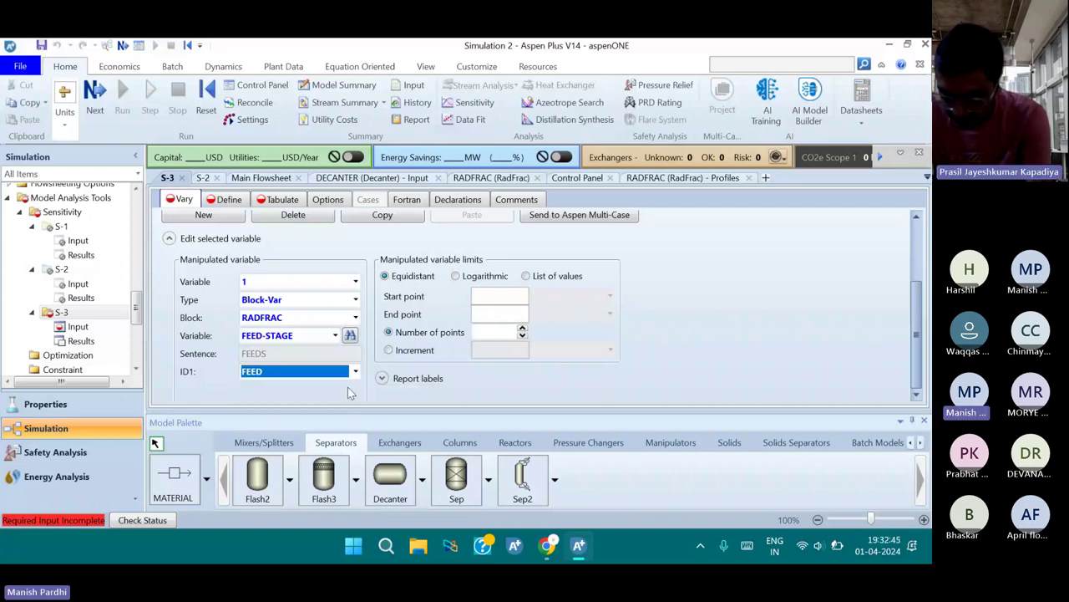
Vary the FEED stage from 2 to 54 with an increment of 1
click(479, 297)
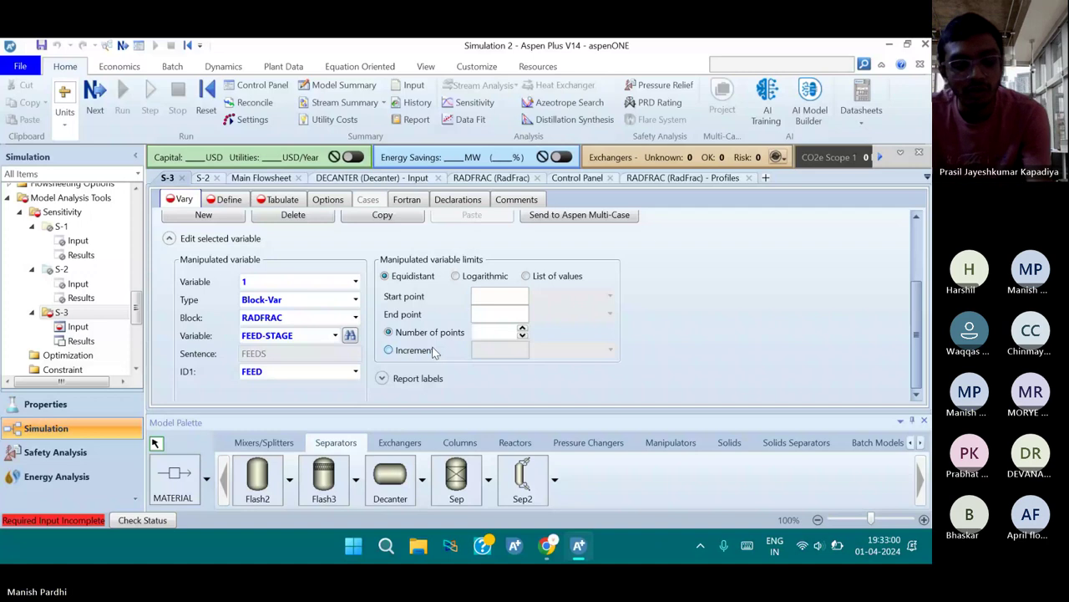
text(2)
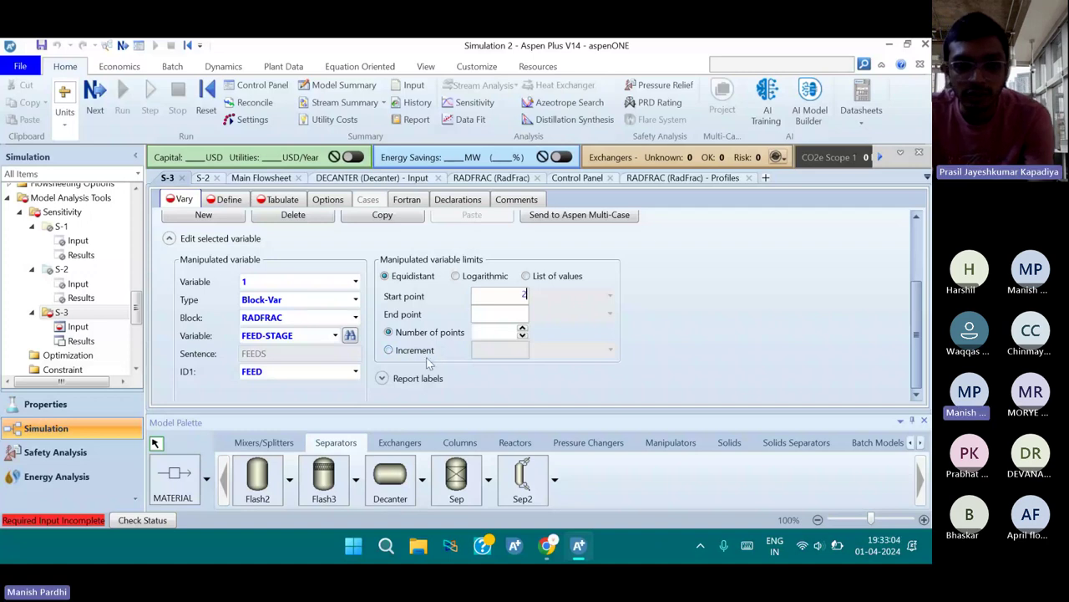
click(520, 318)
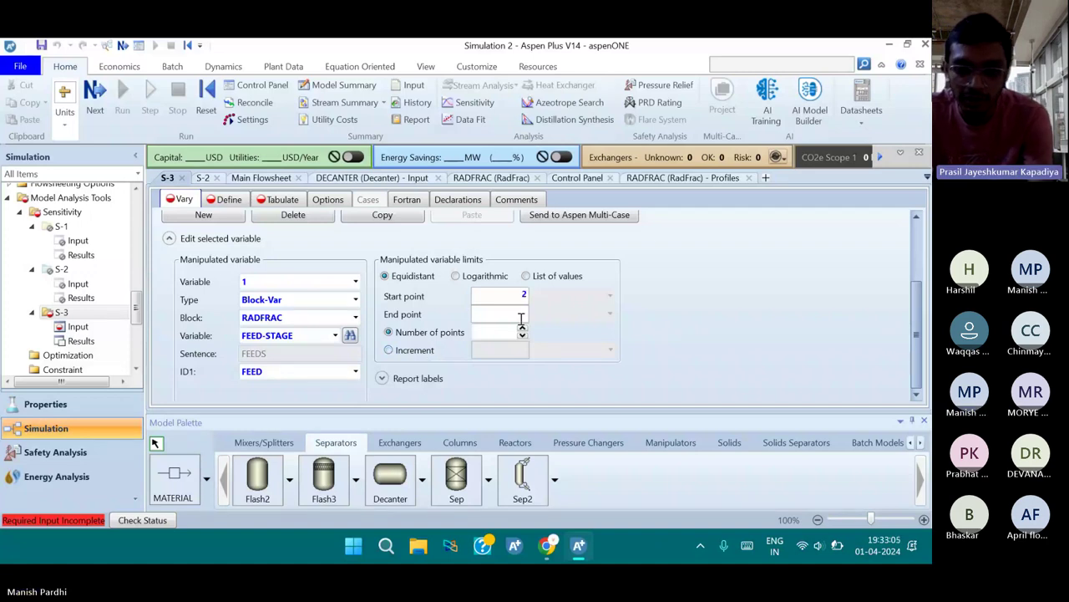
text(54)
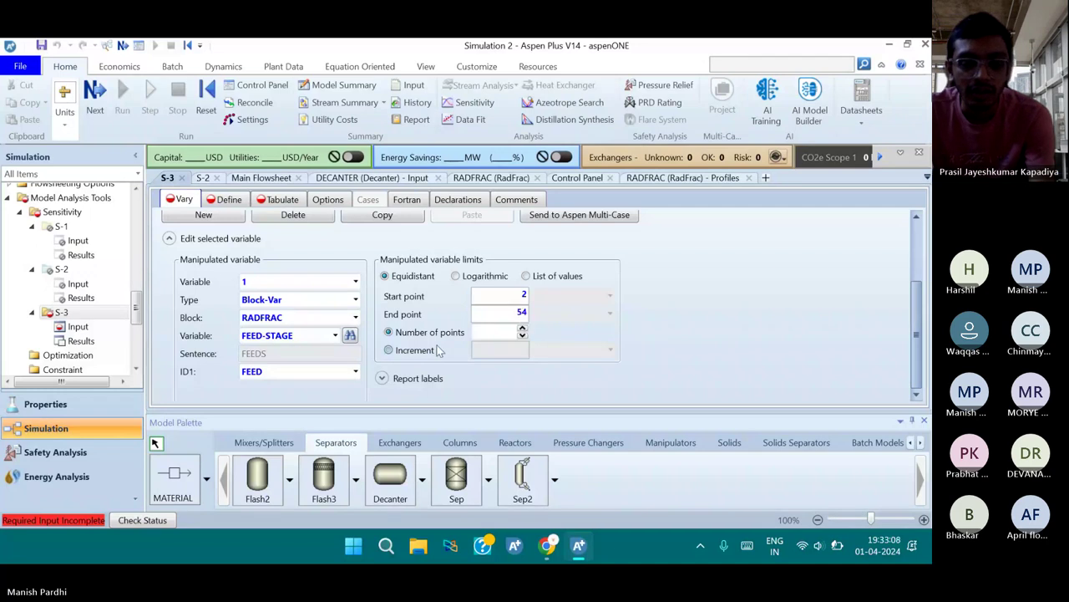
click(438, 350)
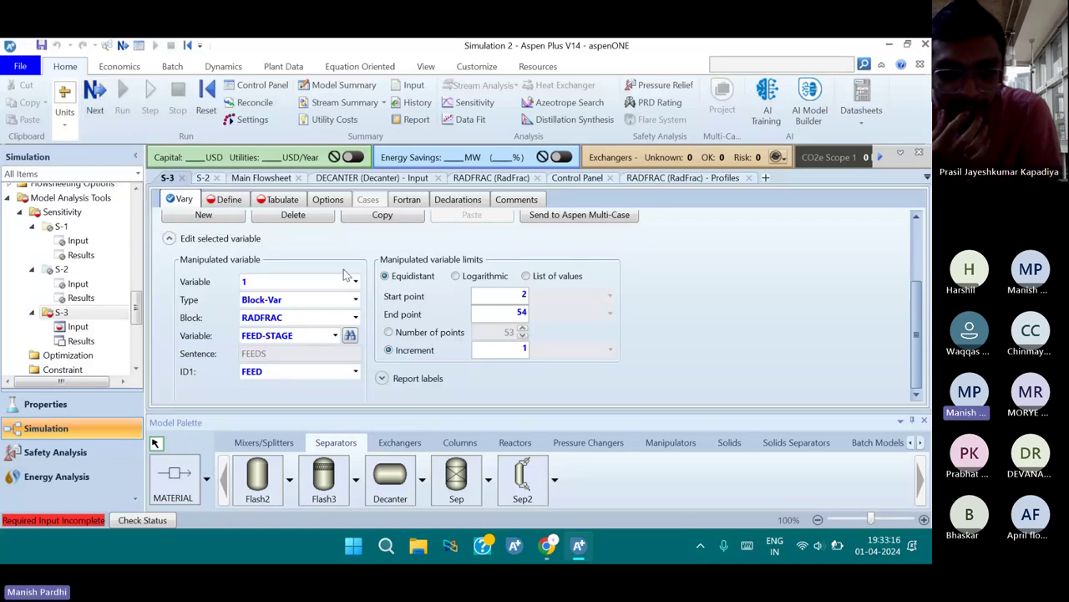
scroll(200, 255, up, 1)
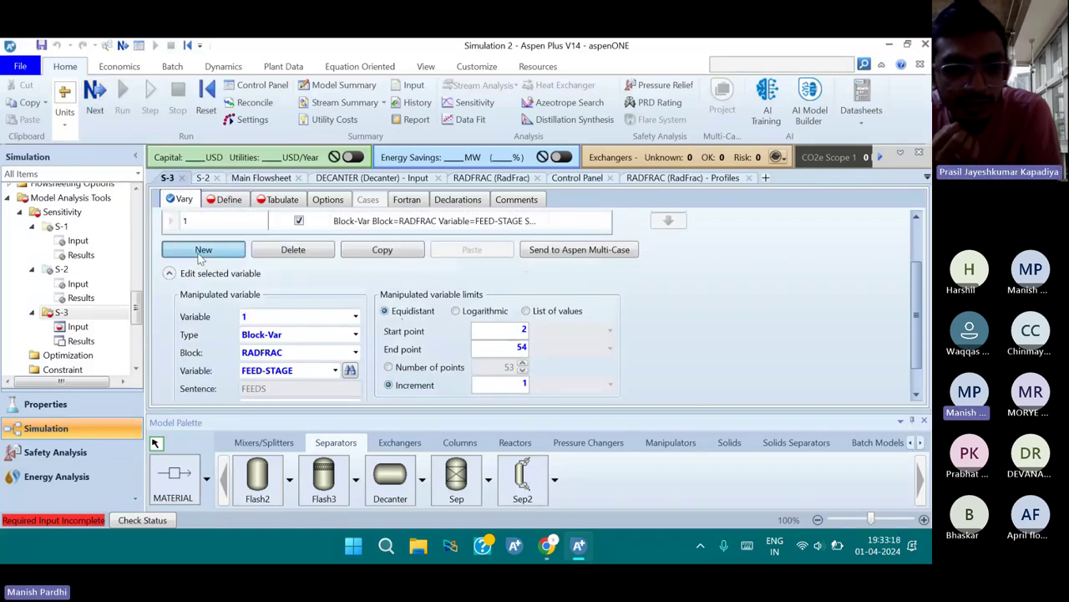
Add a second Block-Var variable for the RADFRAC FEED-STAGE of stream VA
click(202, 251)
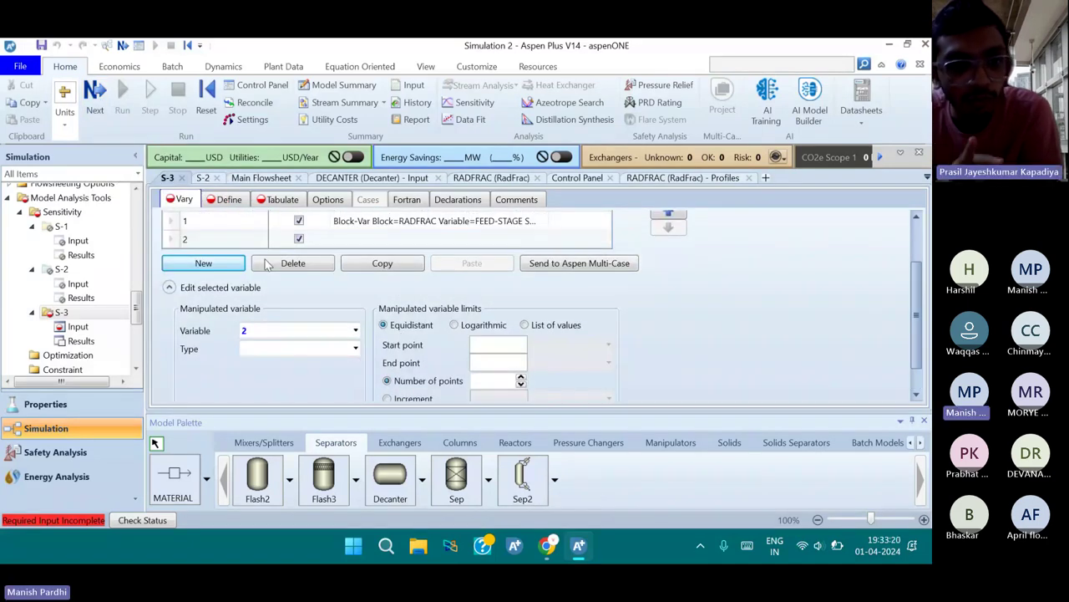
click(349, 349)
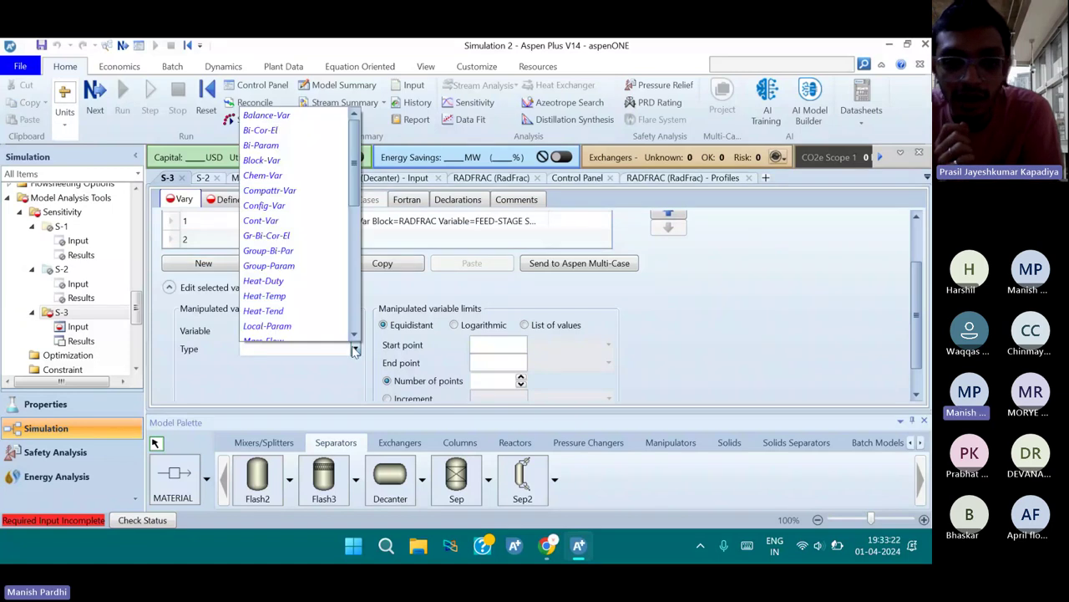
click(309, 160)
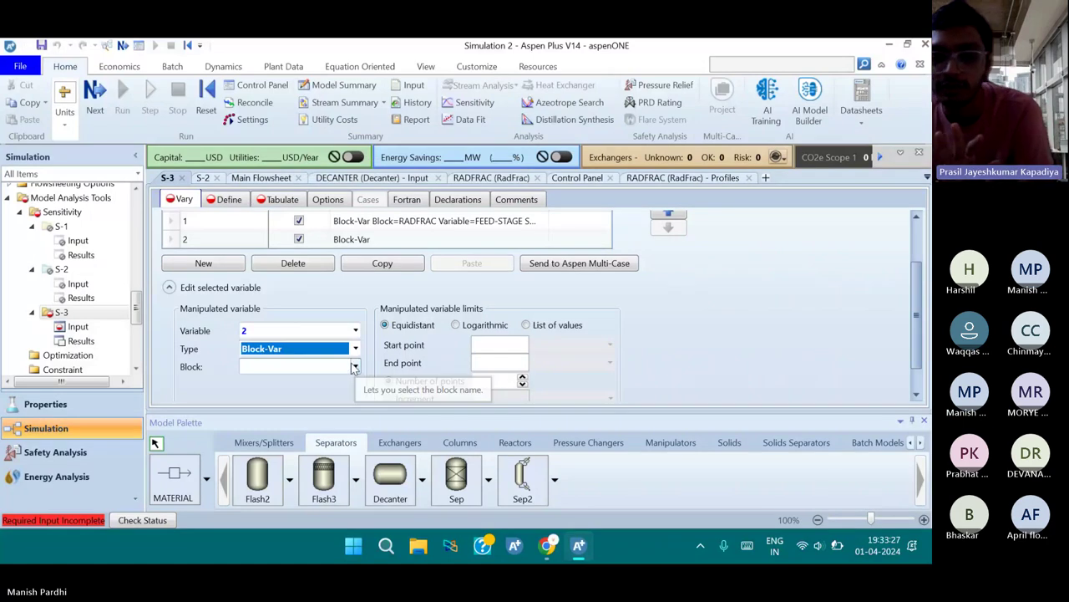
click(355, 366)
click(355, 370)
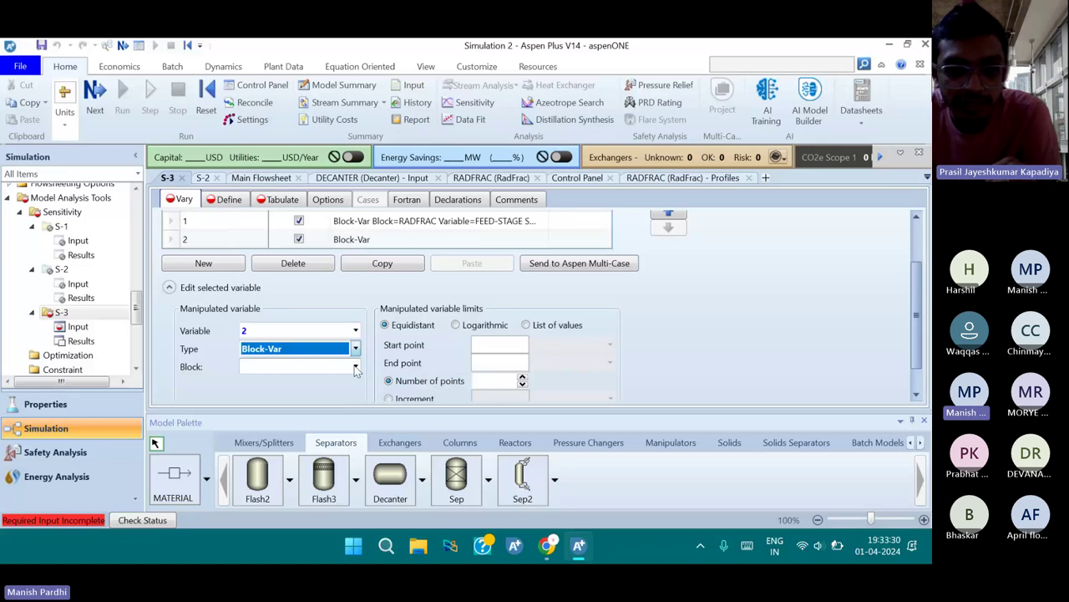
click(355, 367)
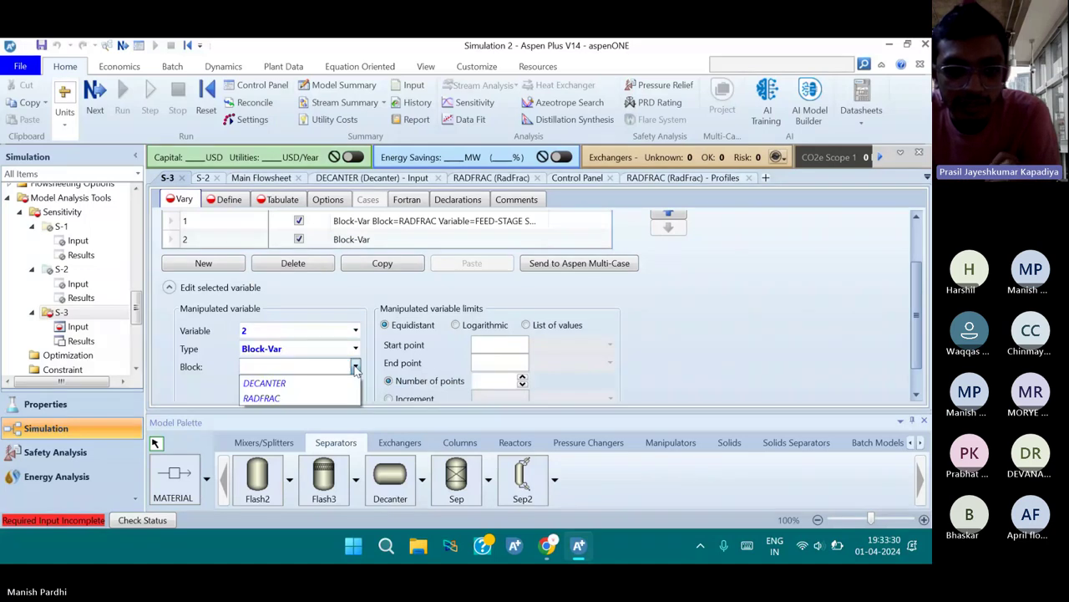
click(300, 394)
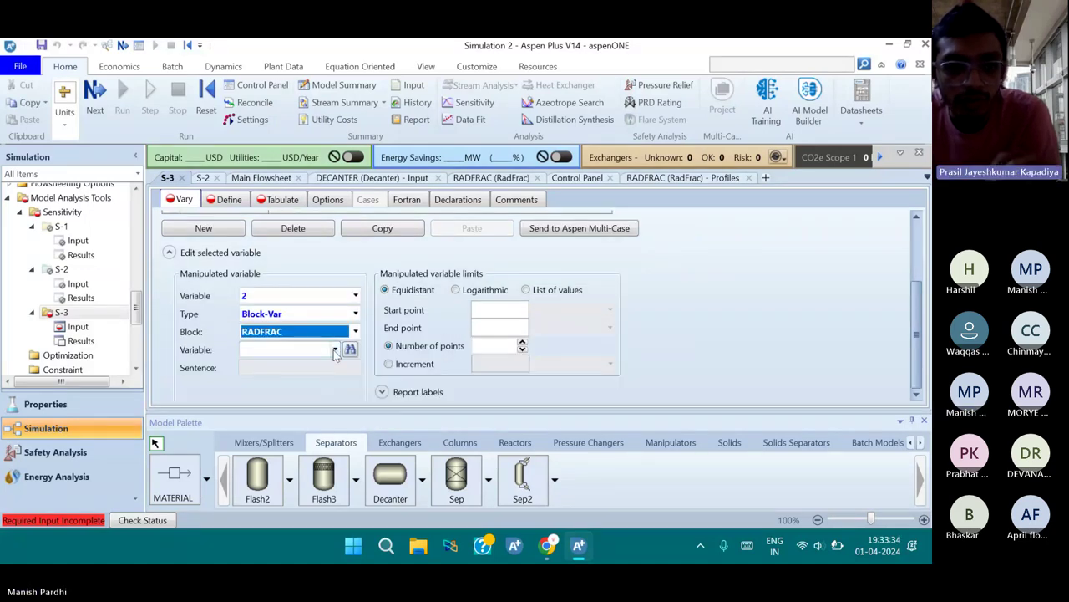
click(334, 351)
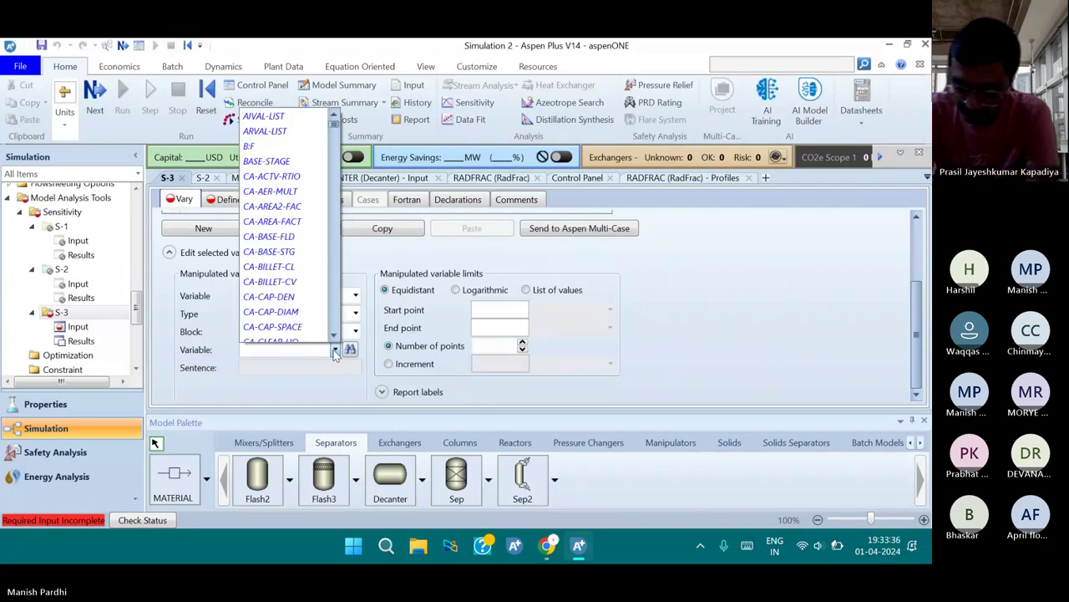
scroll(334, 351, down, 10)
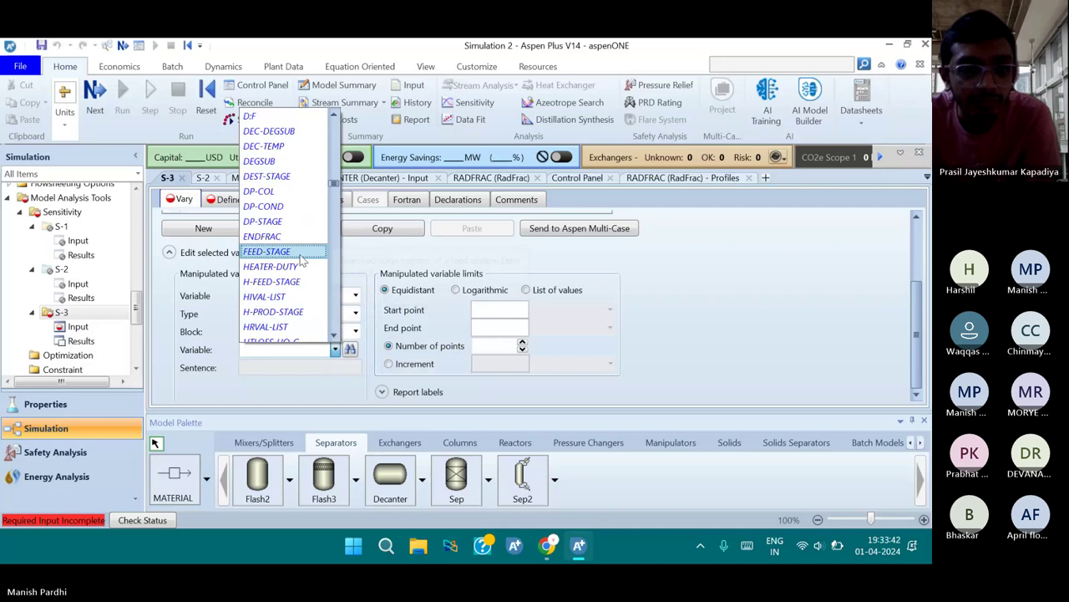
click(299, 252)
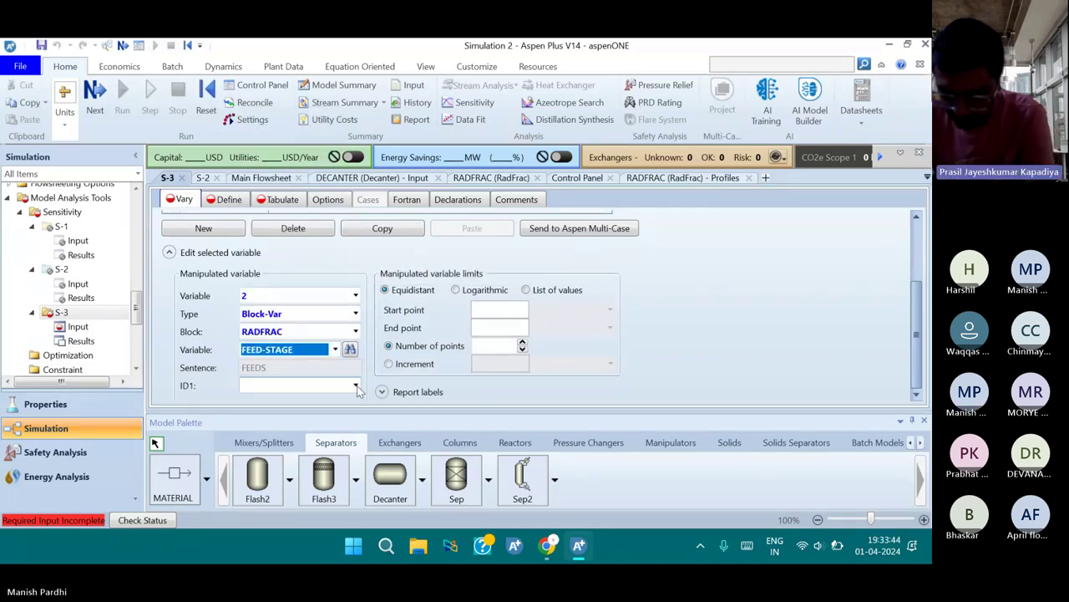
click(356, 386)
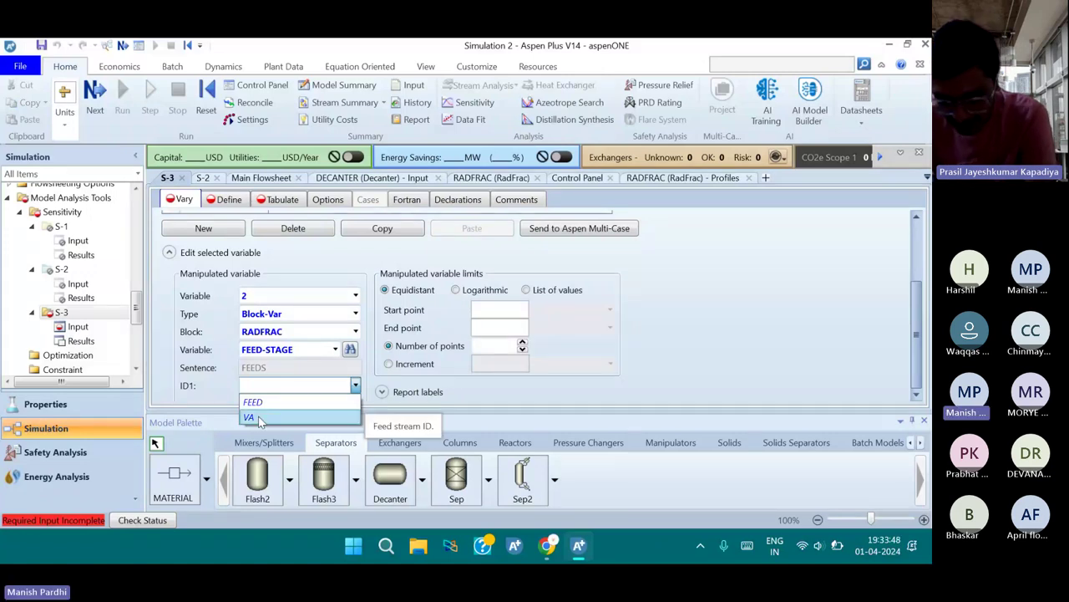
click(259, 418)
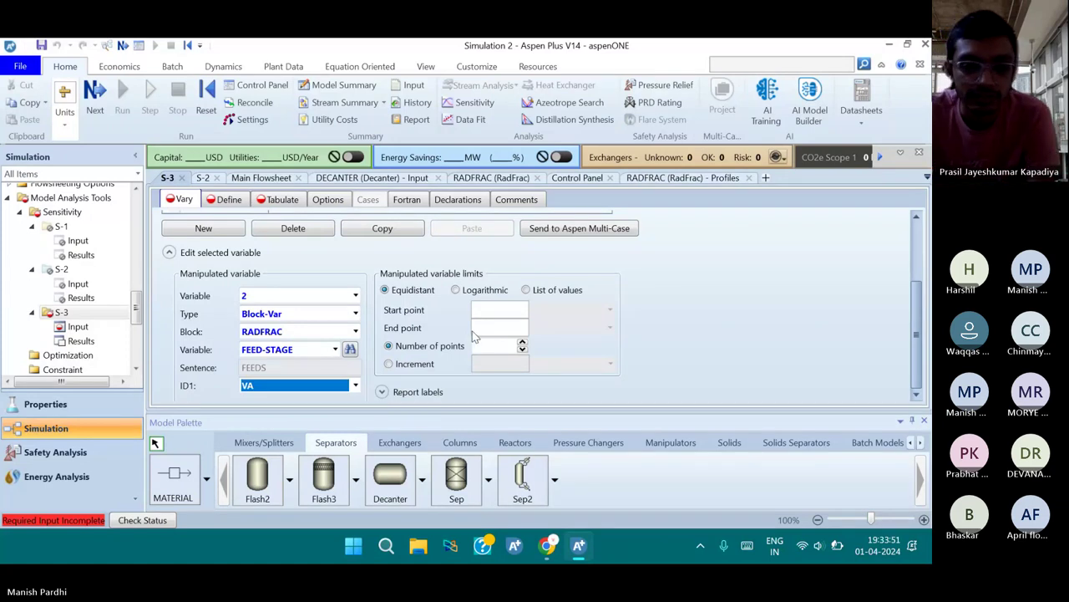
Vary the VA feed stage from 2 to 54 in increments of 1
click(485, 314)
text(2)
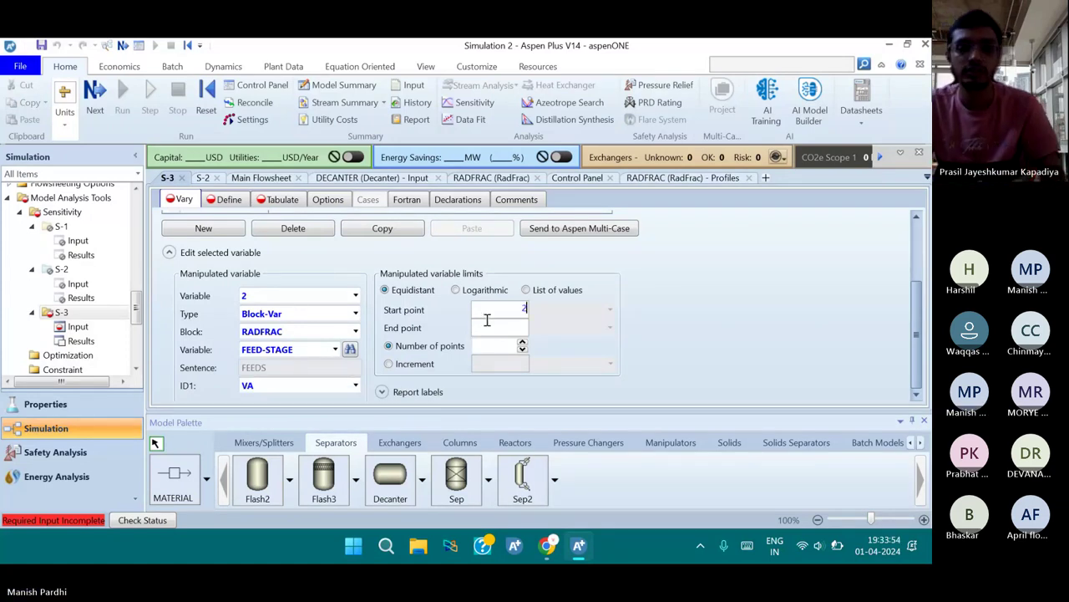
key(Tab)
text(54)
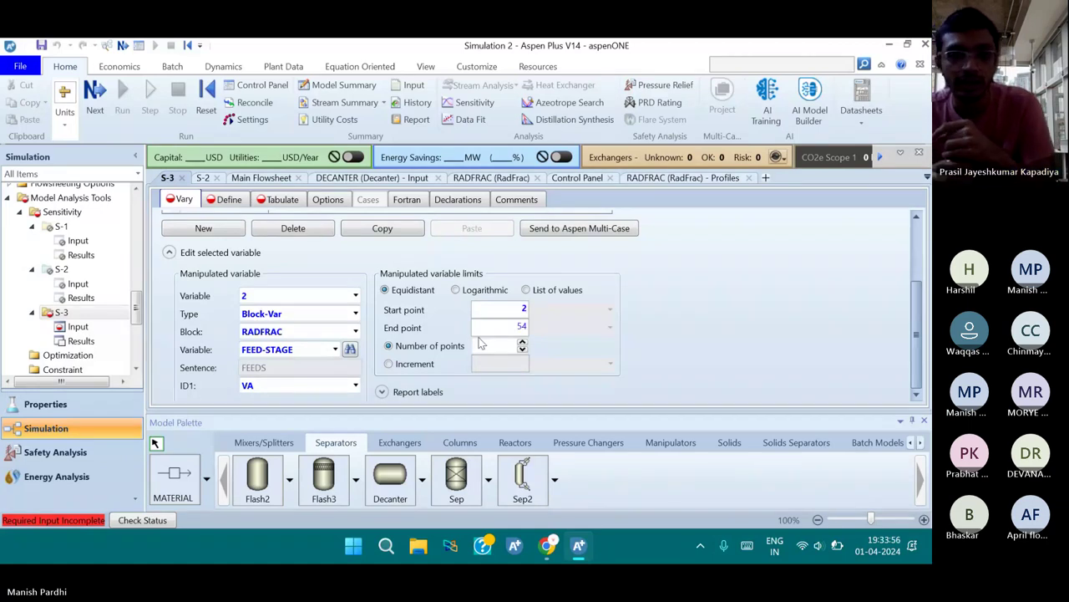
click(506, 366)
text(1)
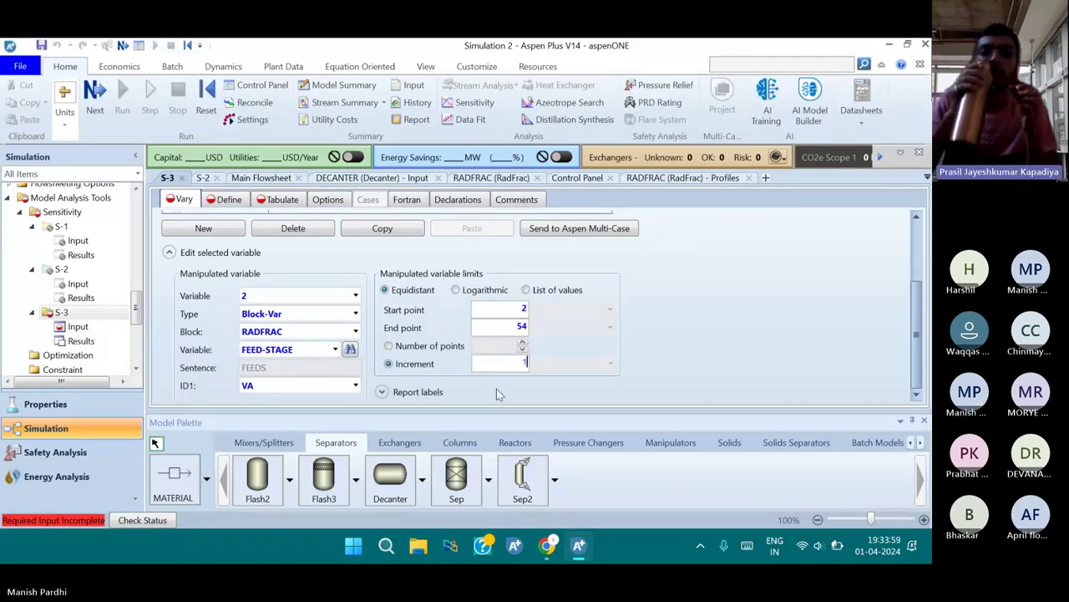
key(Return)
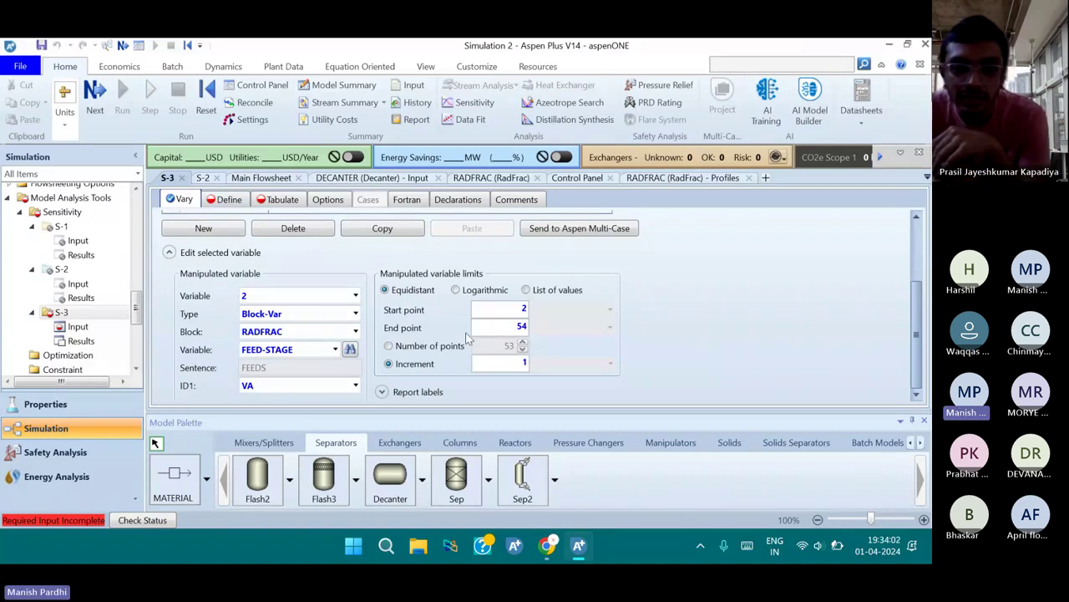
scroll(443, 335, up, 3)
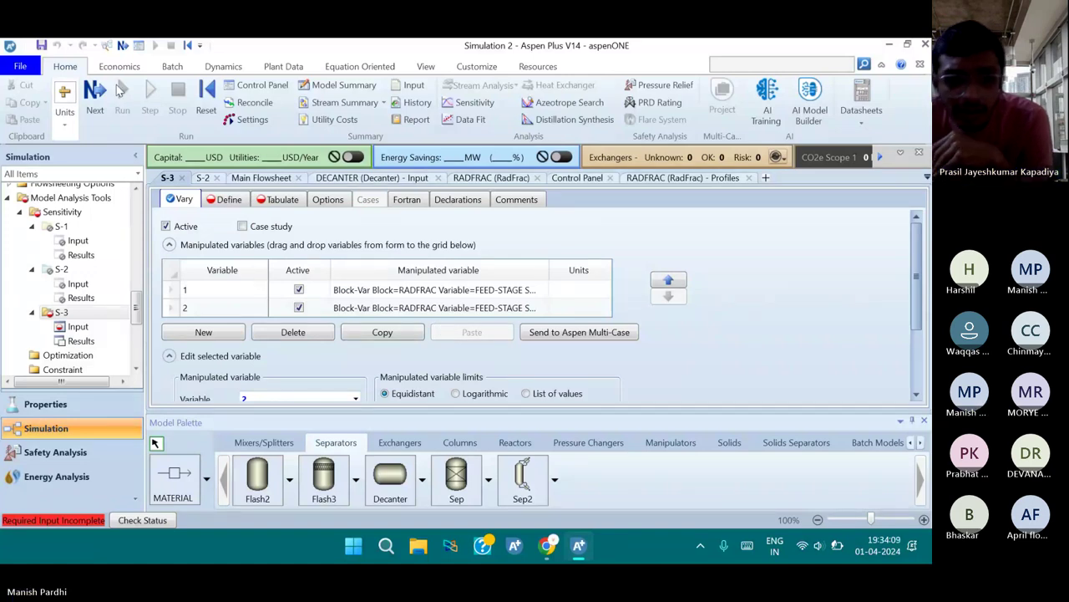
Create a new sampled variable named AAV3
click(224, 199)
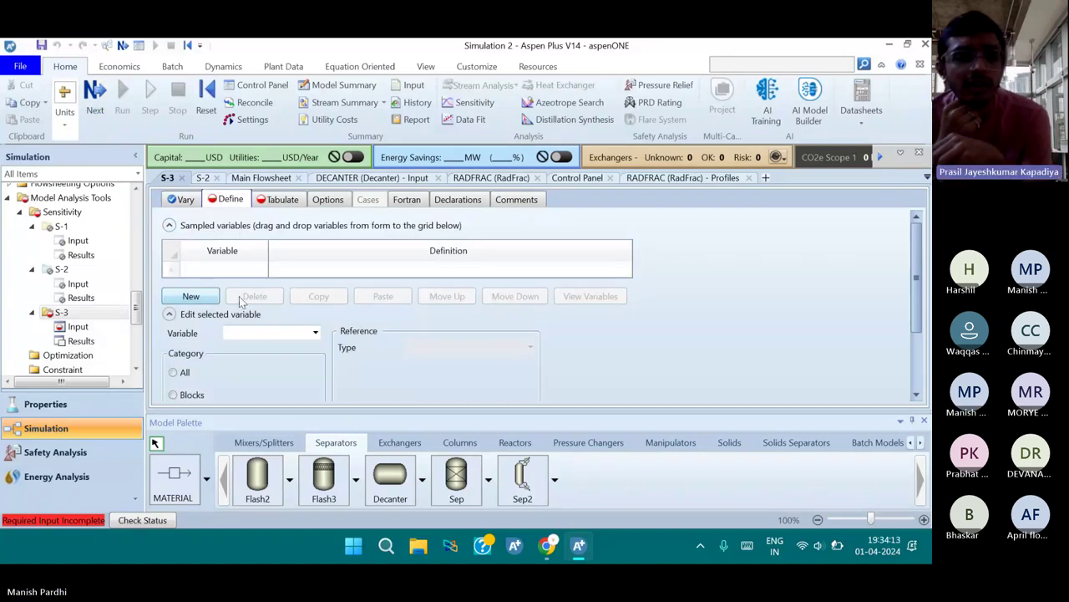
click(191, 296)
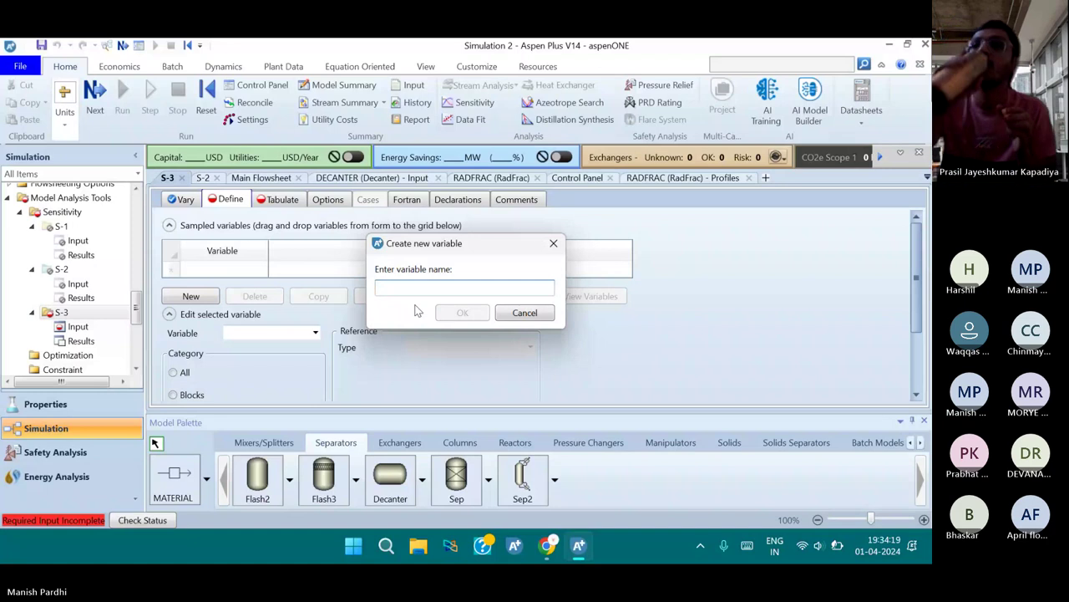
text(AAV2)
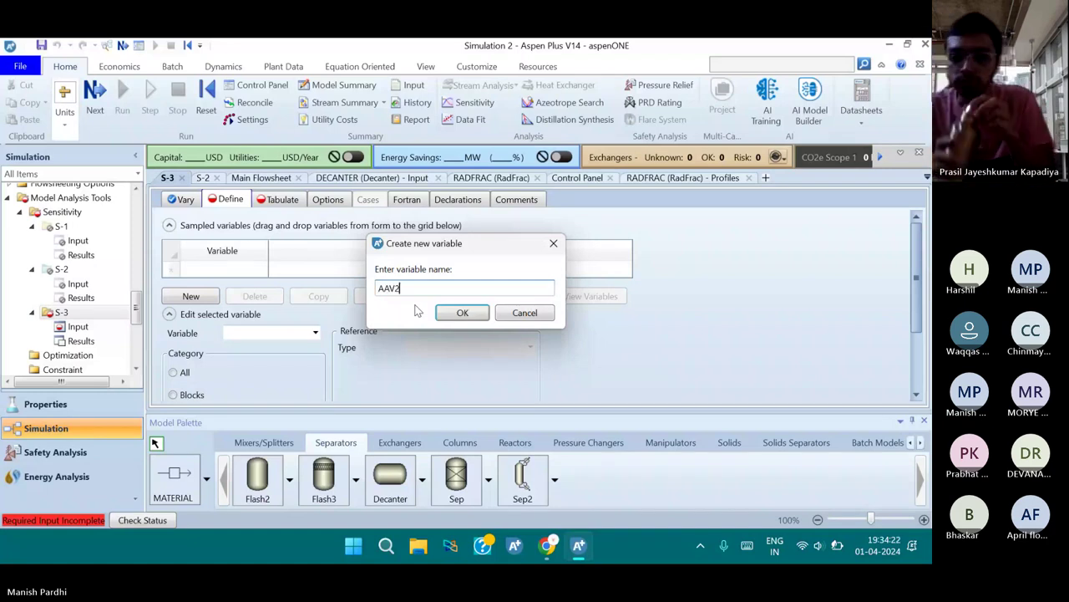
key(BackSpace)
text(3)
click(459, 313)
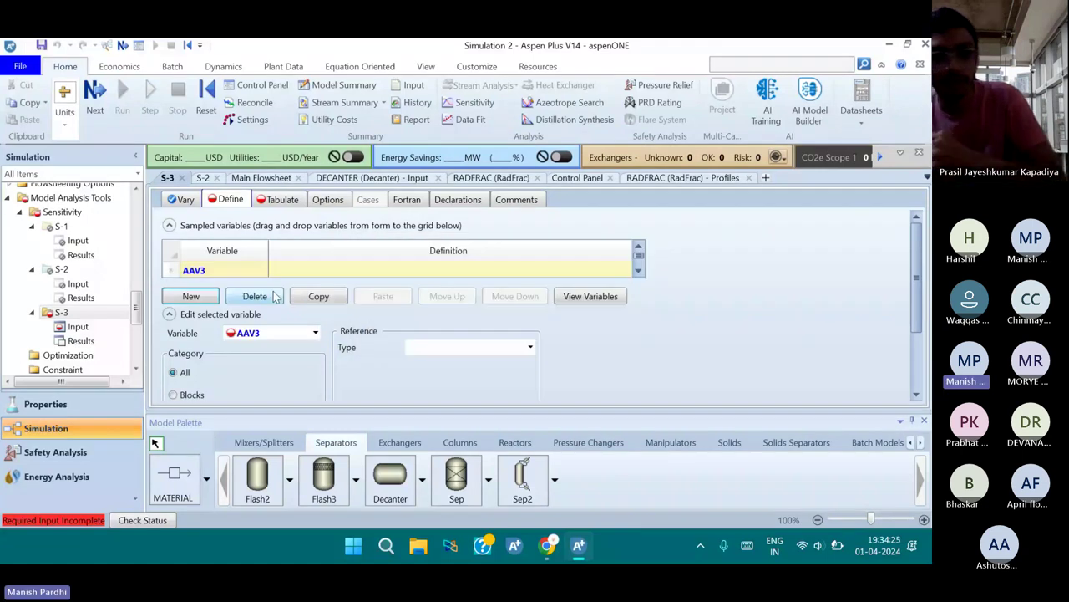
Define AAV3 as the Mole-Frac of component AA in stream AA
scroll(276, 339, down, 1)
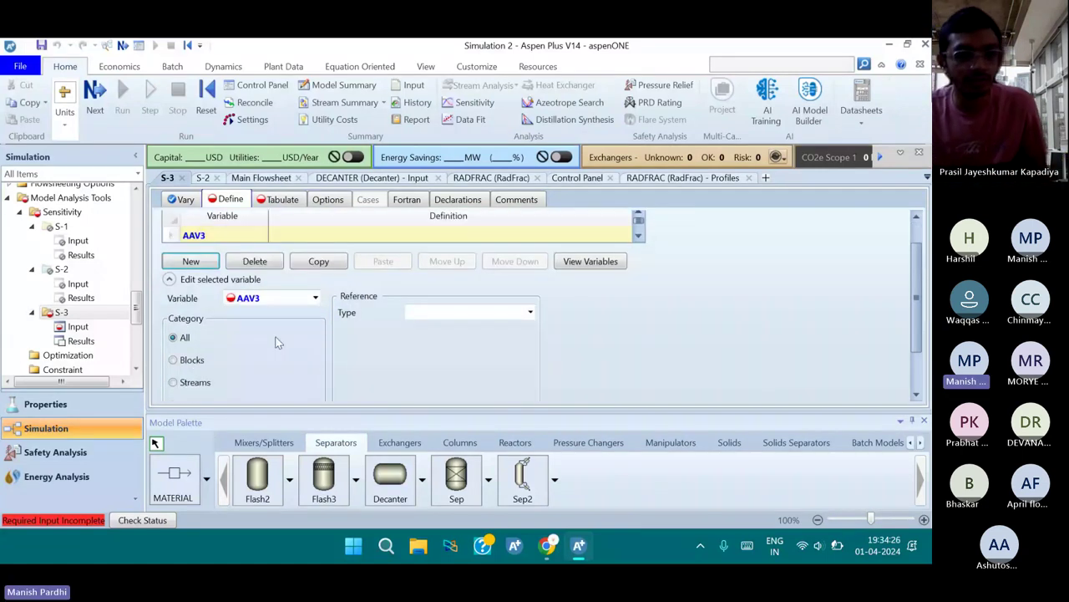
scroll(278, 342, down, 1)
click(173, 346)
click(530, 277)
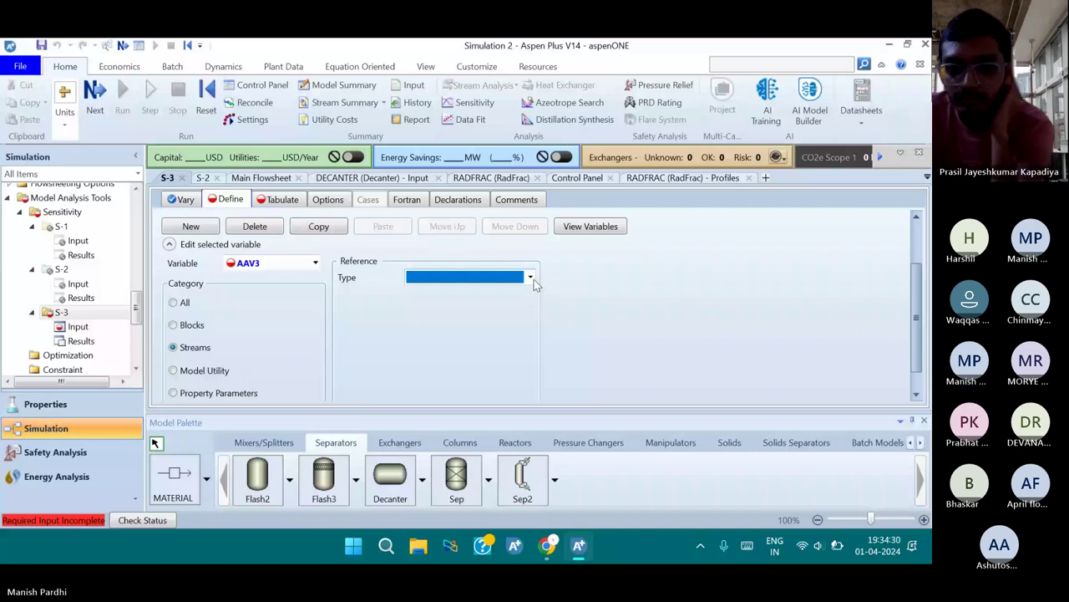
click(462, 335)
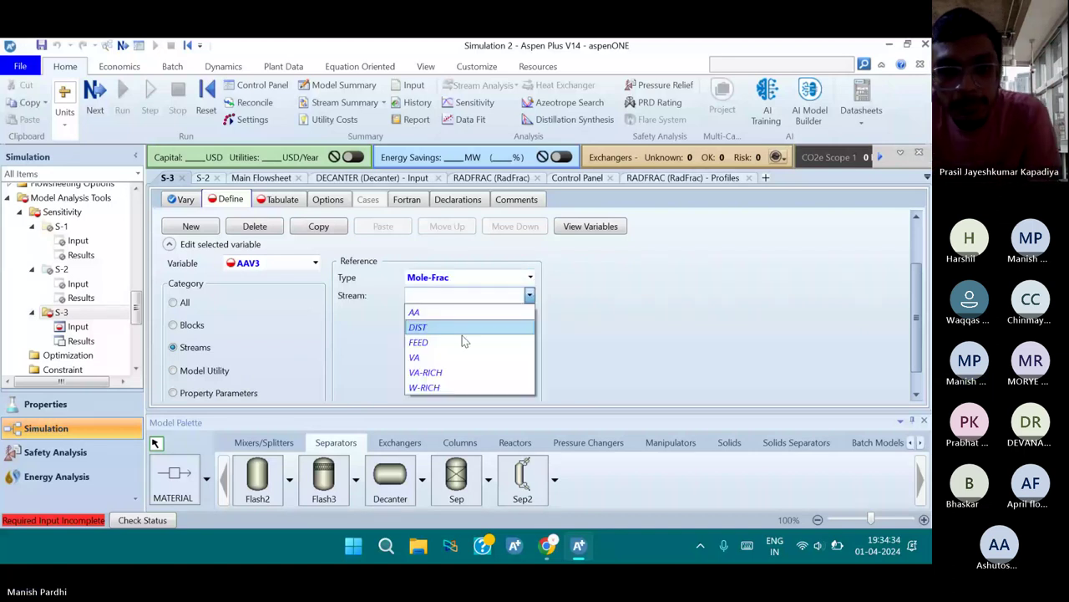
click(451, 312)
click(528, 332)
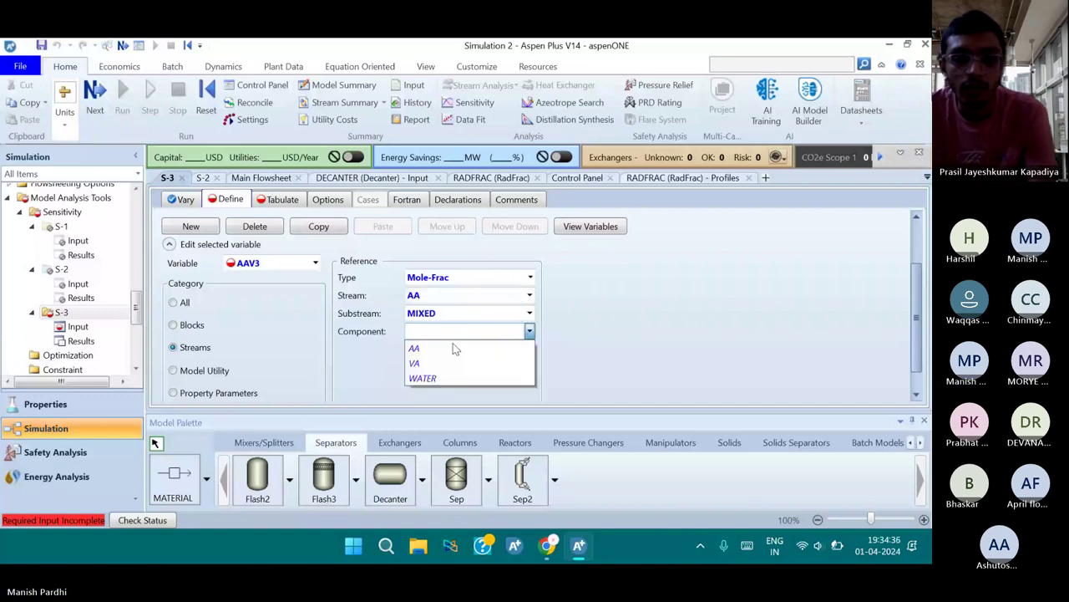
click(451, 346)
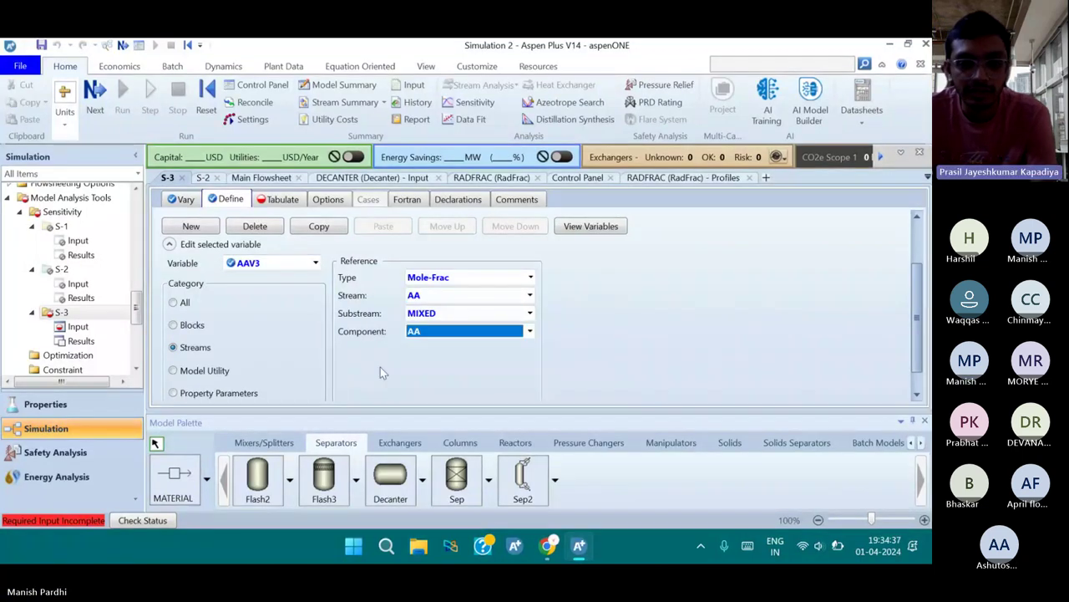
scroll(355, 310, up, 2)
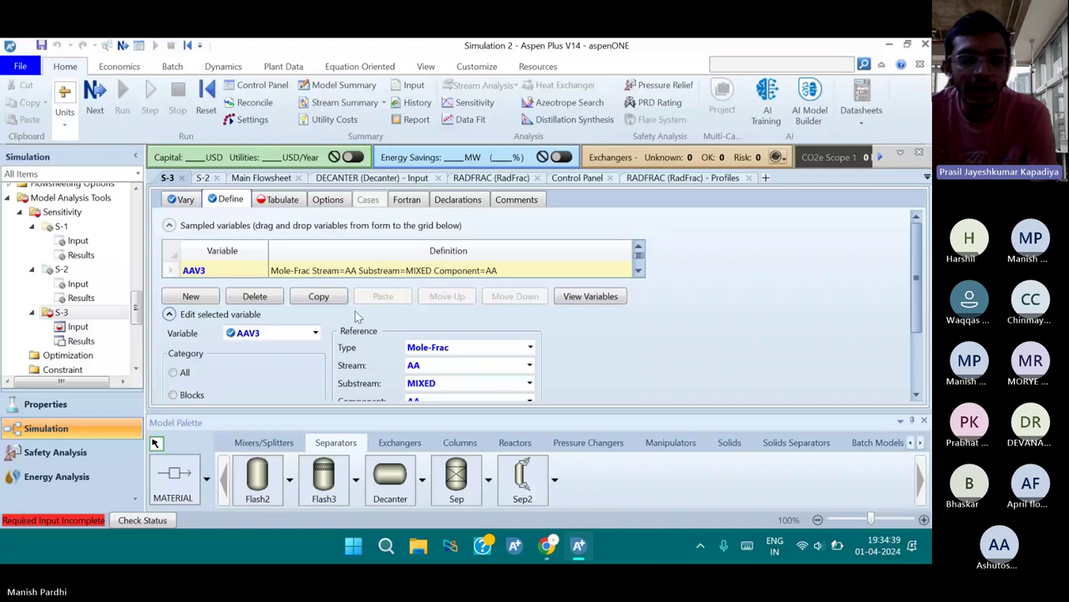
click(279, 199)
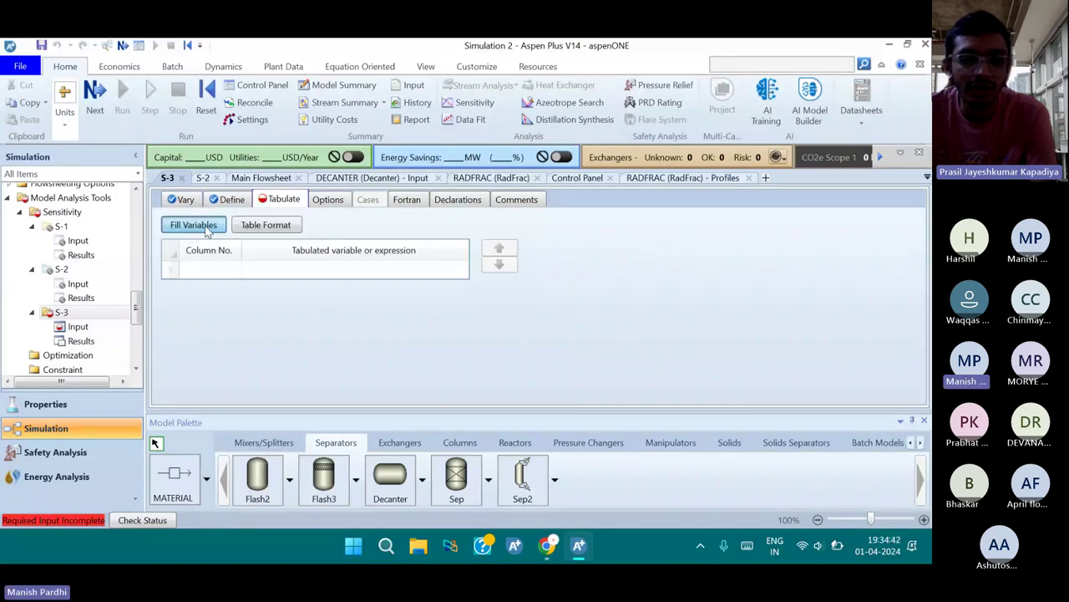
Fill the S-3 table with AAV3 as column 1, leaving the table format unchanged
click(193, 224)
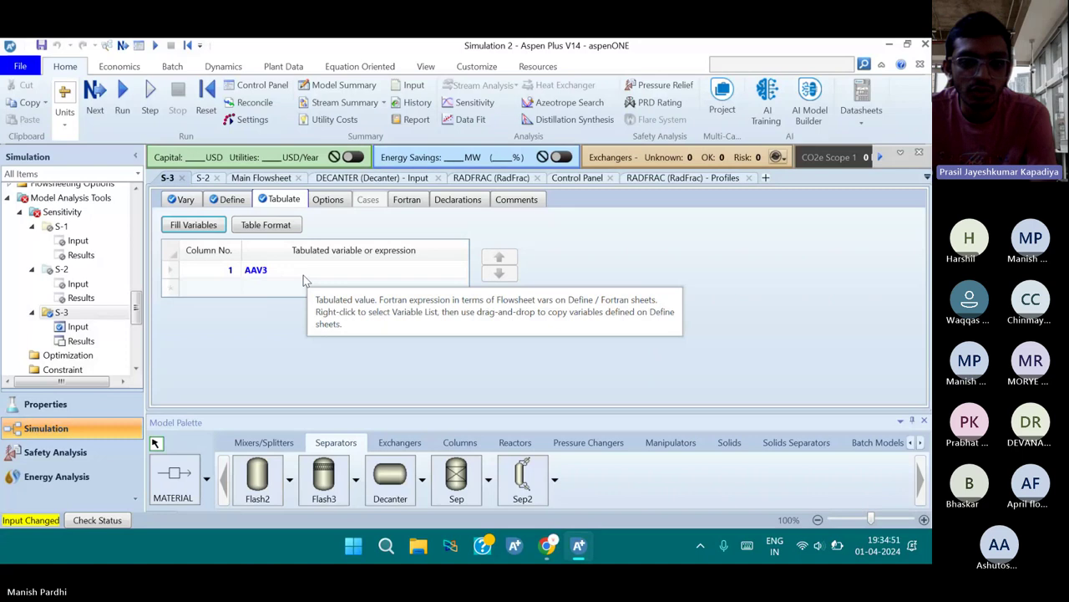
click(281, 234)
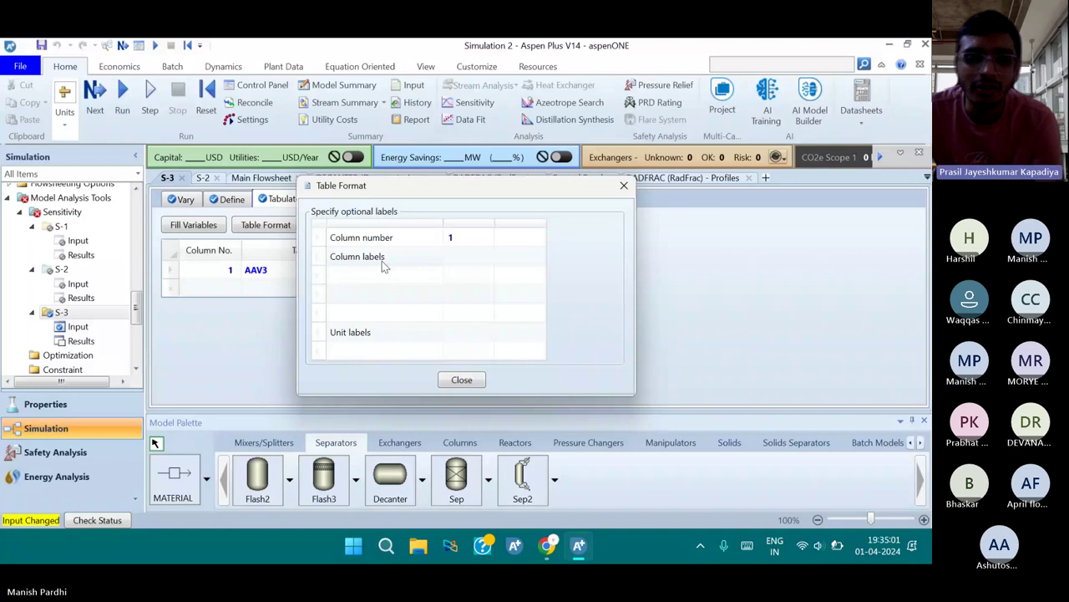
click(464, 258)
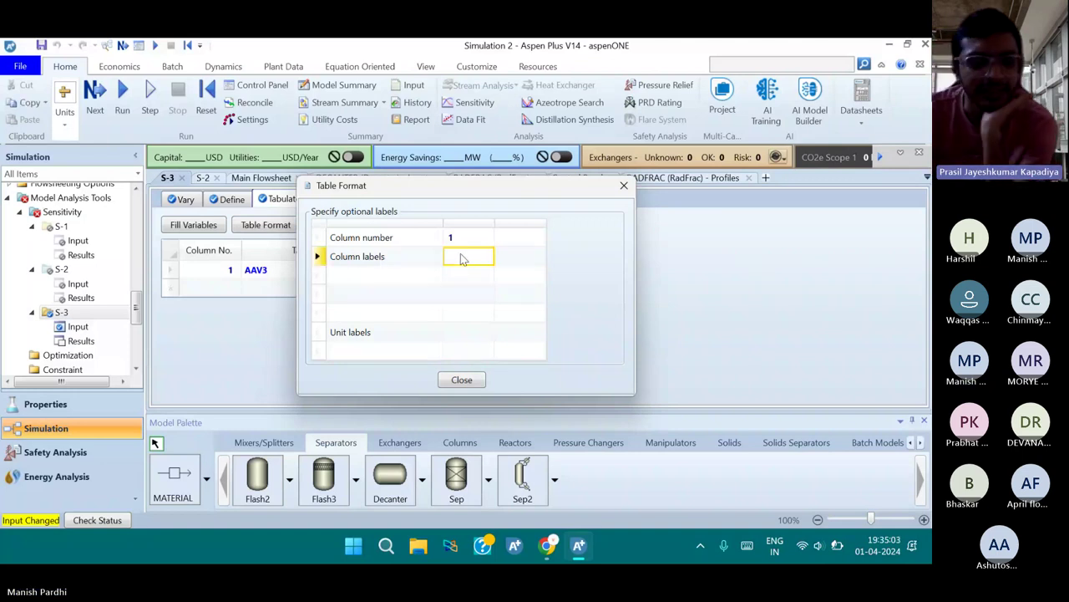
key(Up)
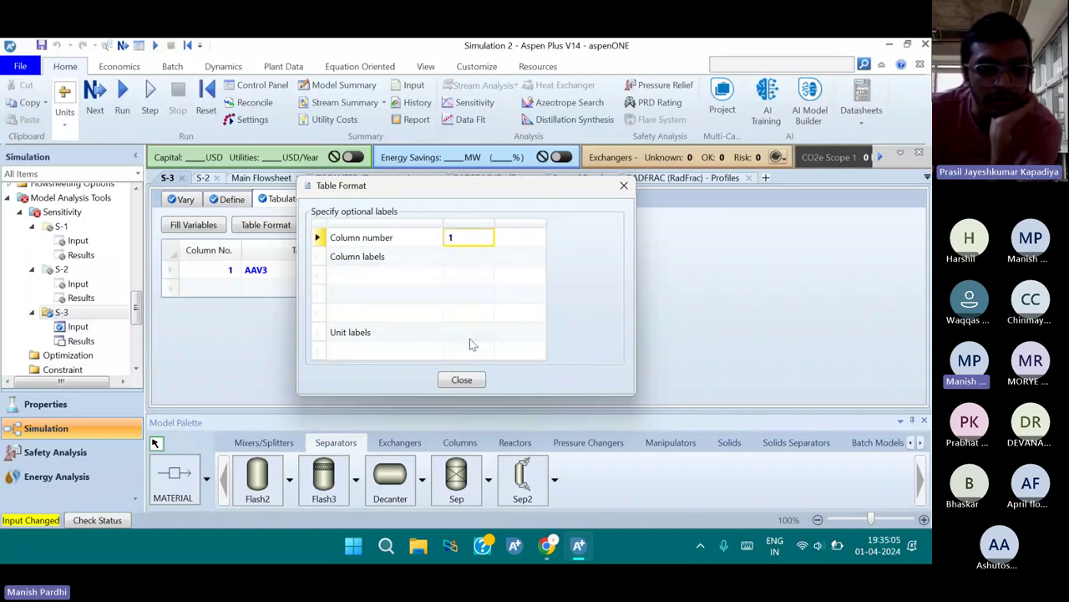
key(Escape)
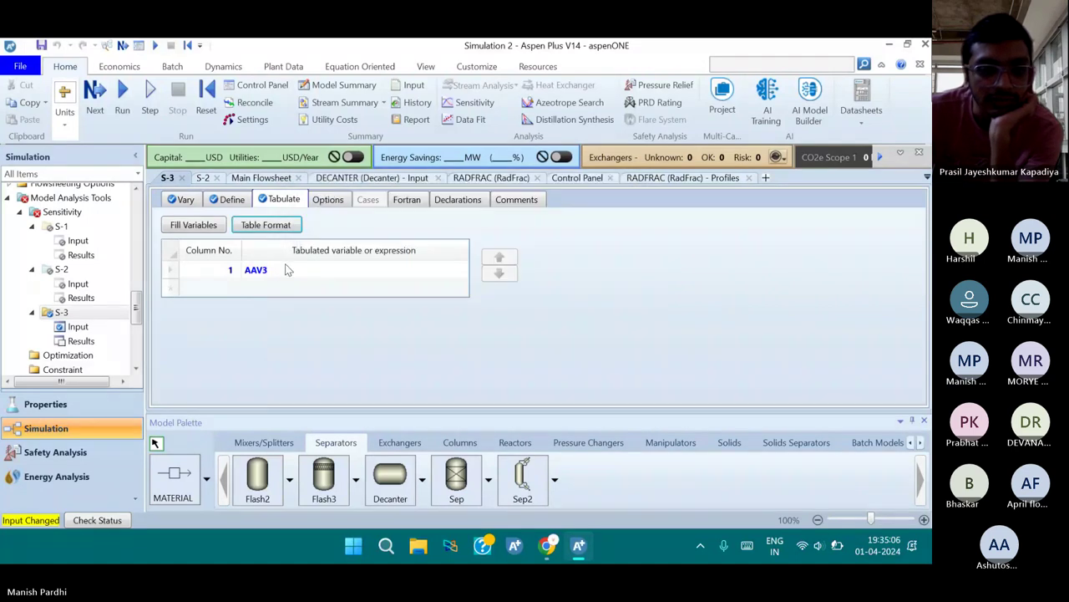
Reinitialize the whole simulation and run it with sensitivity S-3
click(208, 106)
click(539, 308)
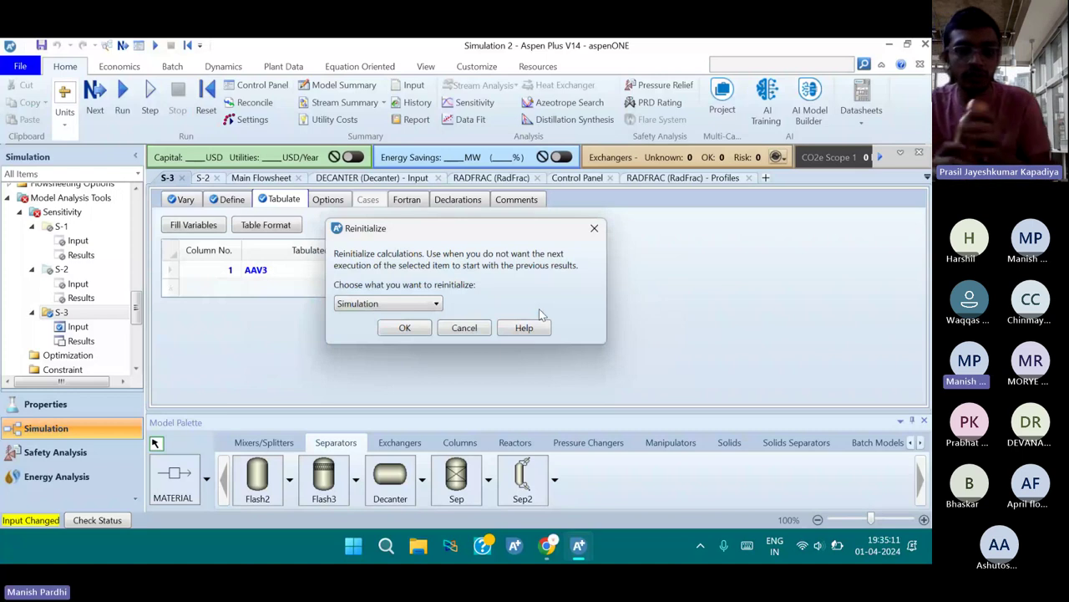
key(Return)
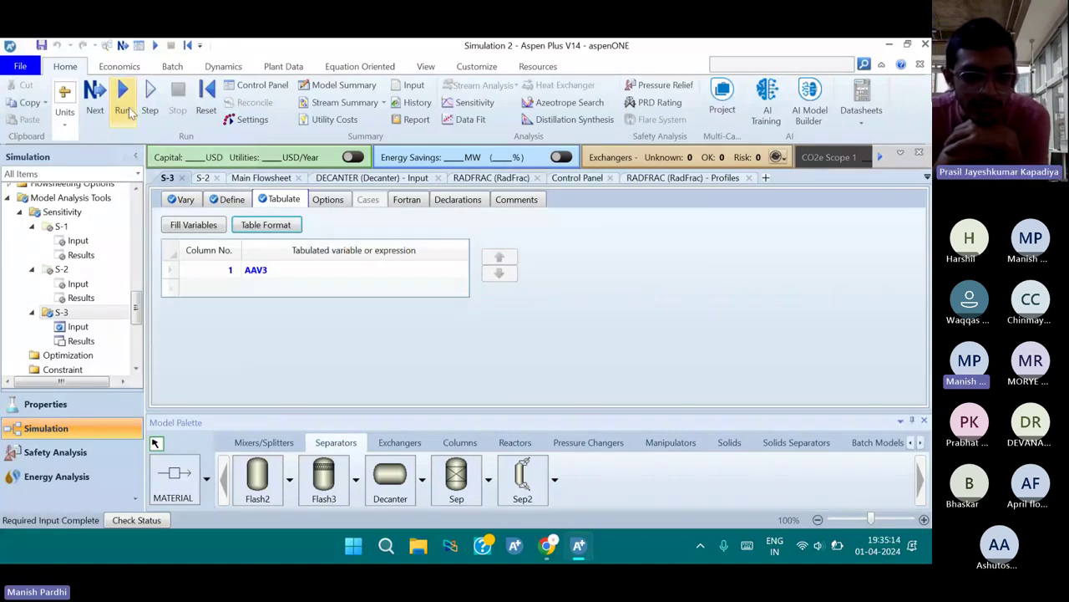
click(127, 111)
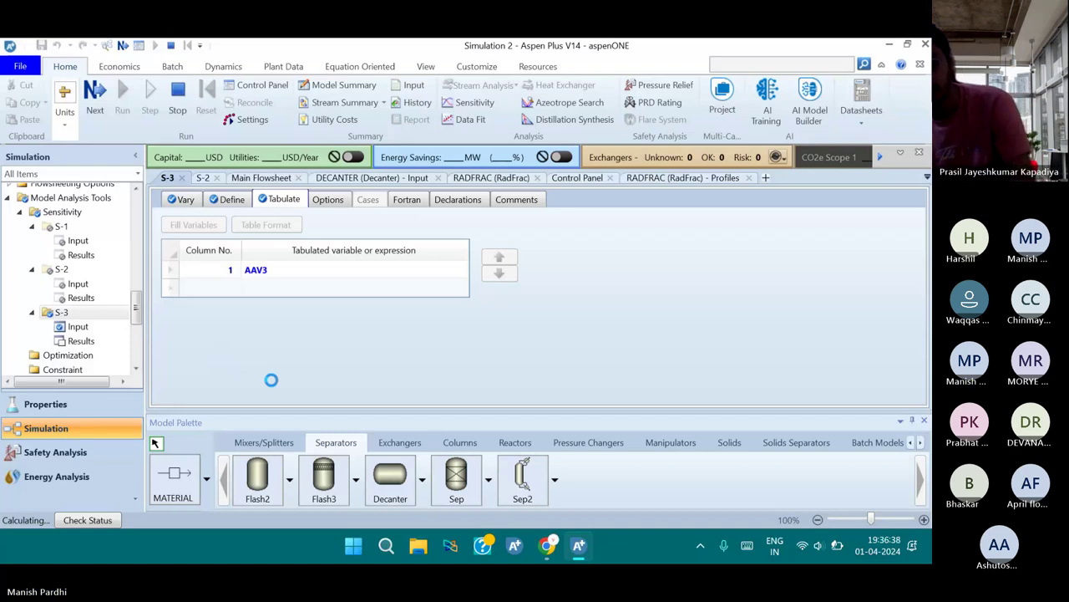
Stop the running calculation so it pauses, ready to execute block RADFRAC
click(815, 560)
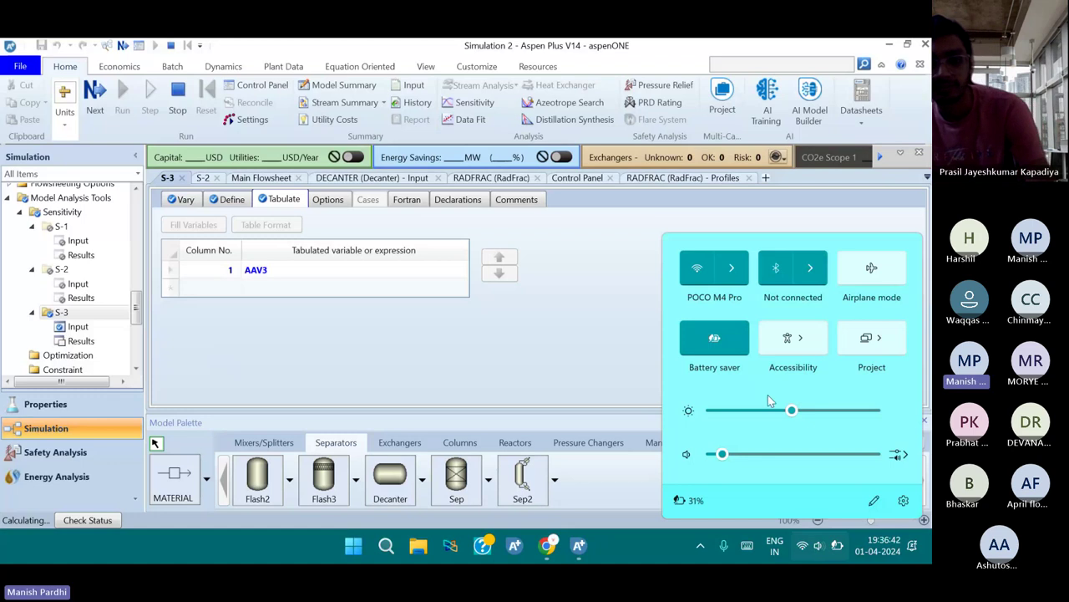
click(838, 558)
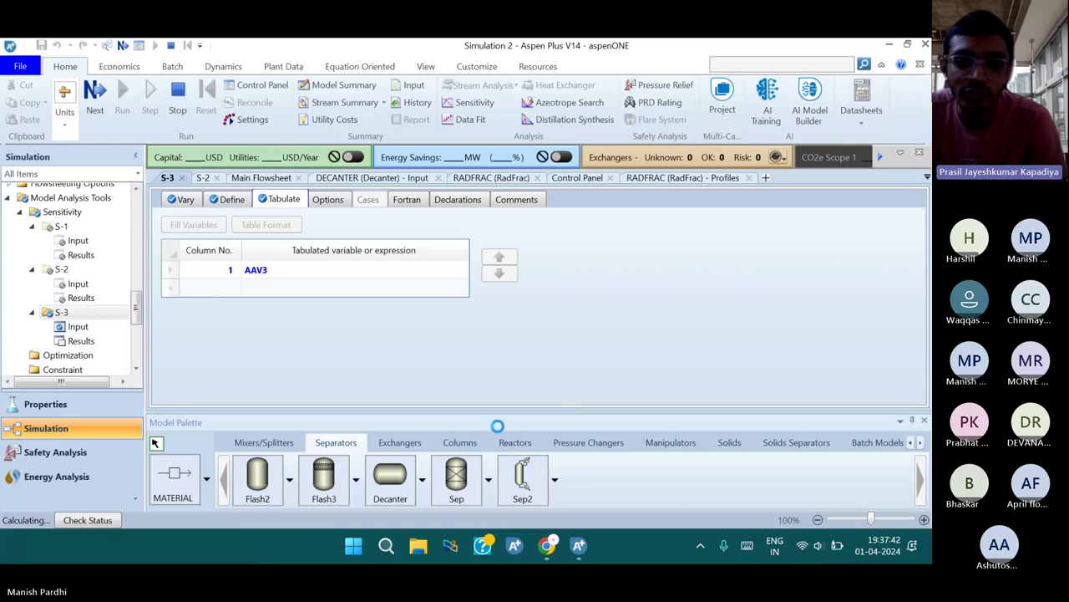
click(178, 105)
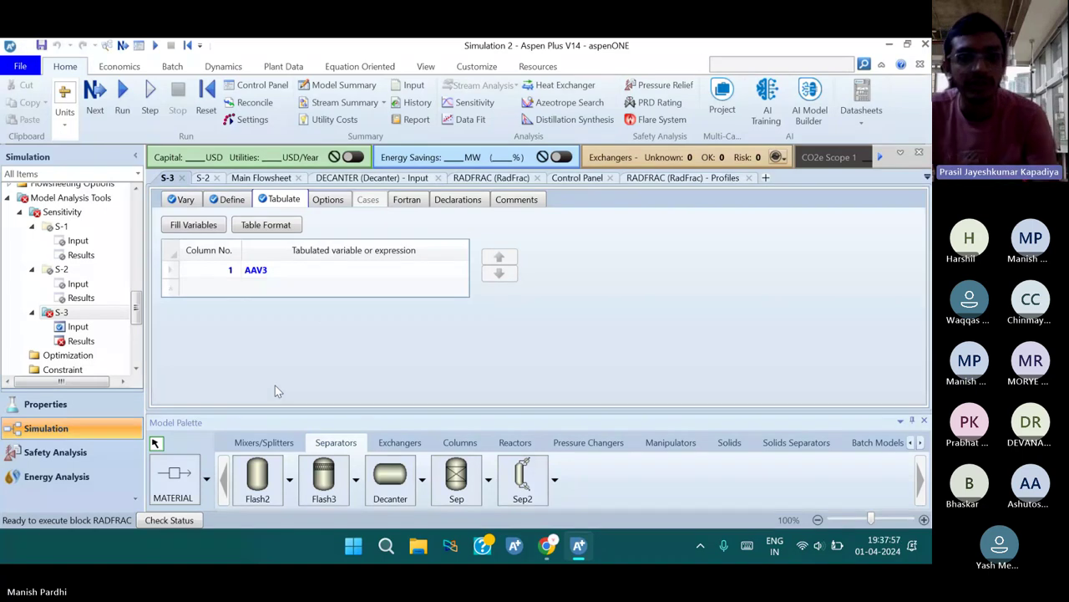
Open the S-3 input forms and review its manipulated variables
click(83, 327)
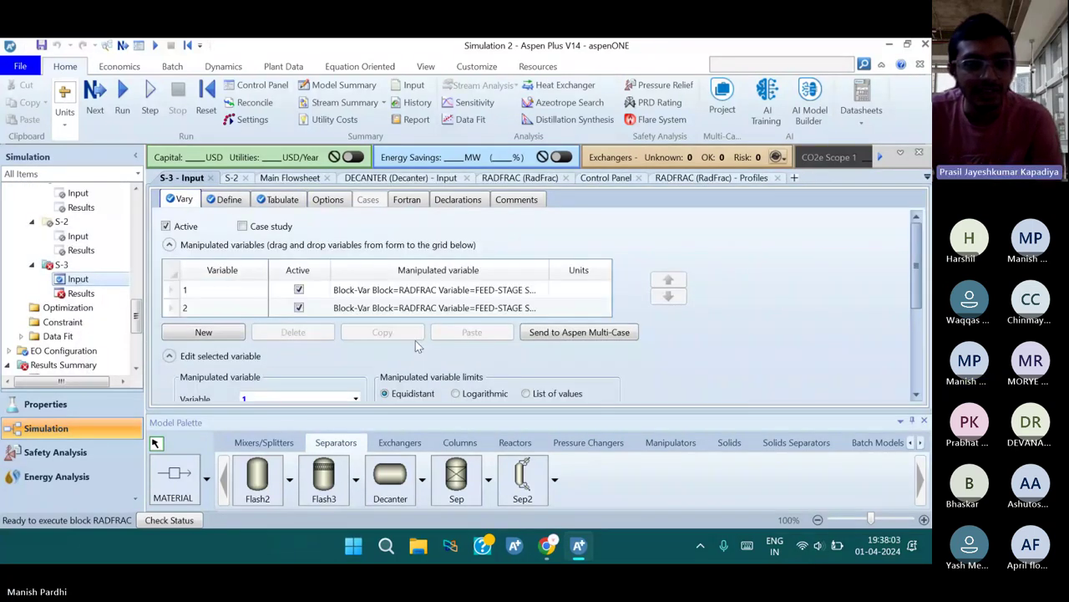
scroll(415, 341, down, 3)
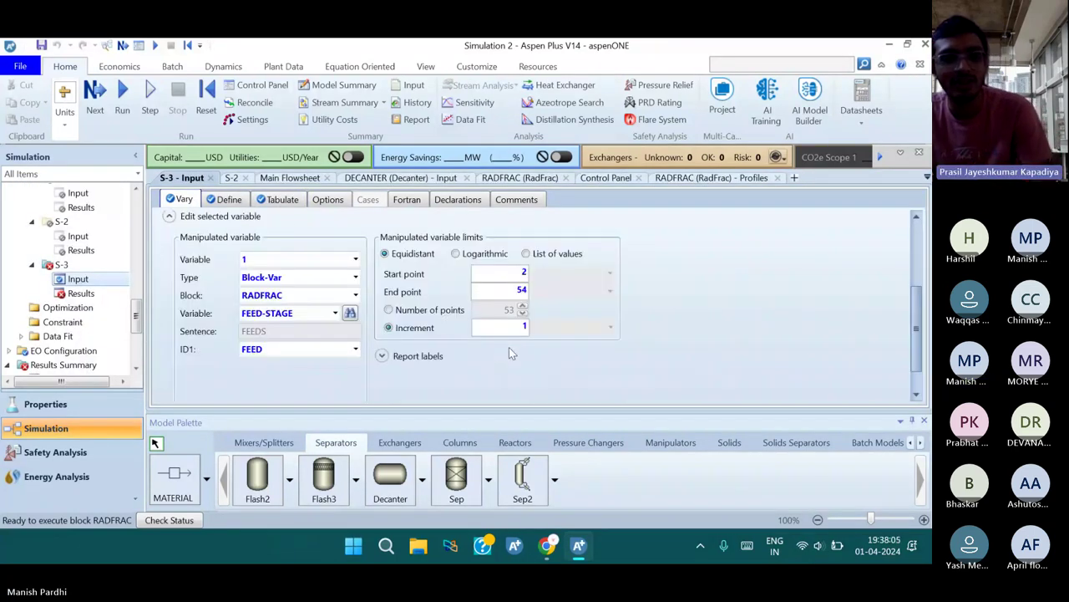
scroll(511, 352, up, 1)
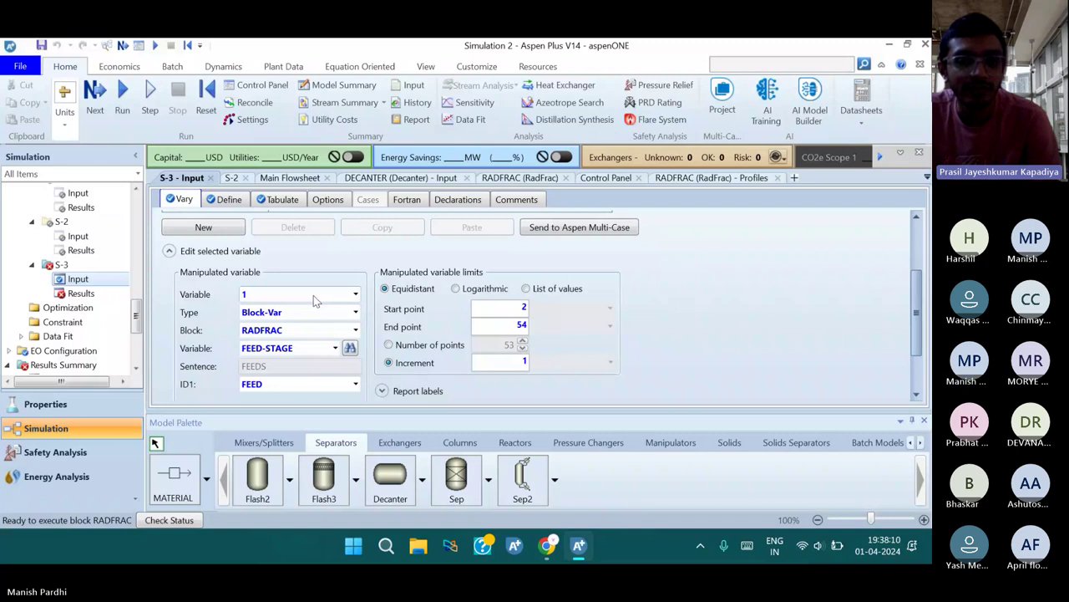
scroll(316, 301, up, 2)
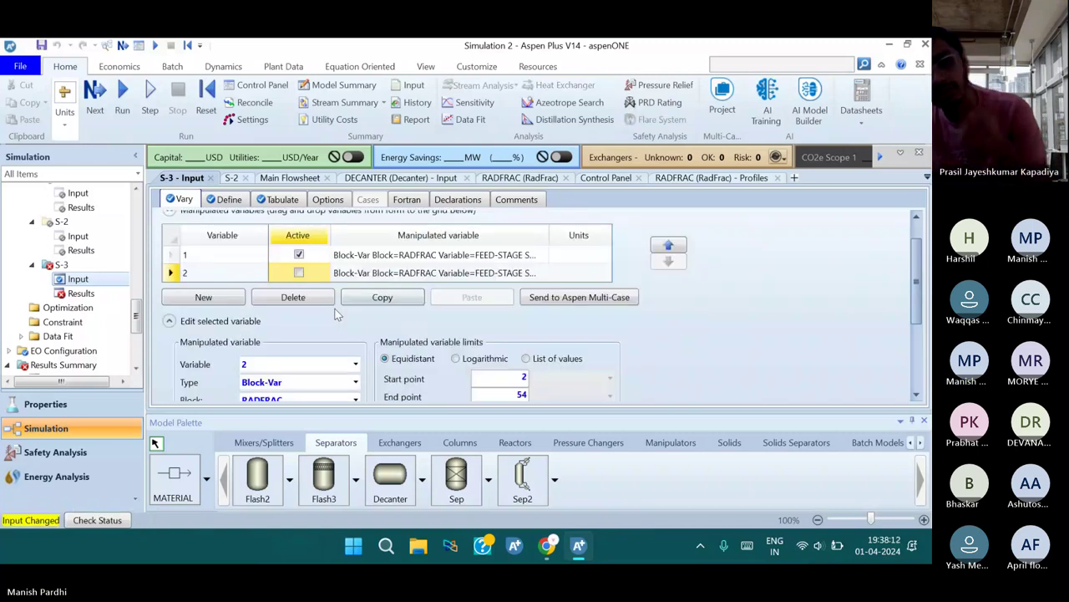
scroll(351, 334, up, 1)
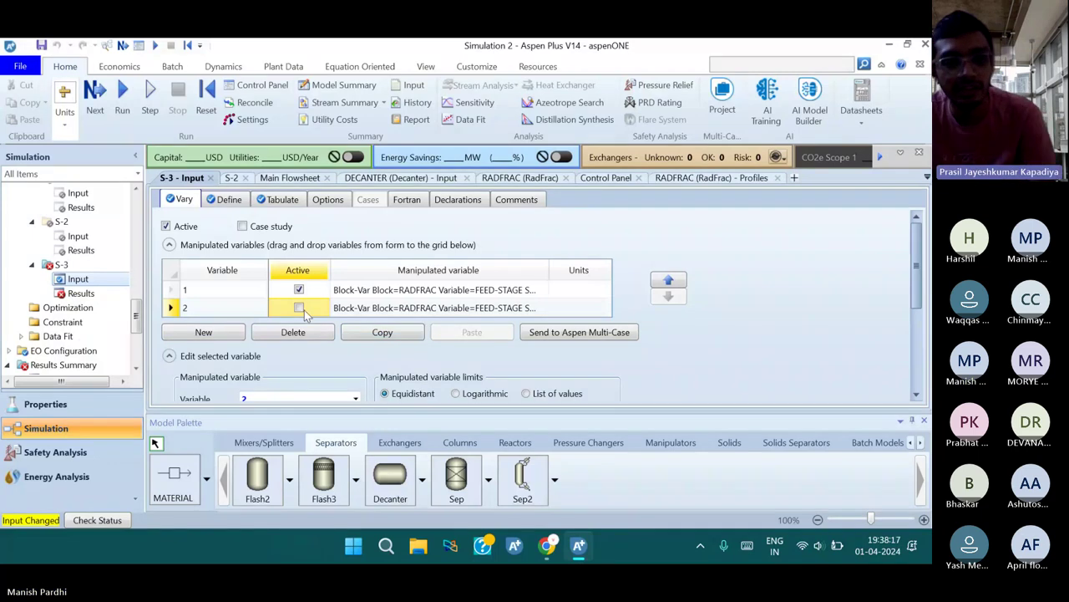
Reinitialize the whole simulation and run it again
click(206, 110)
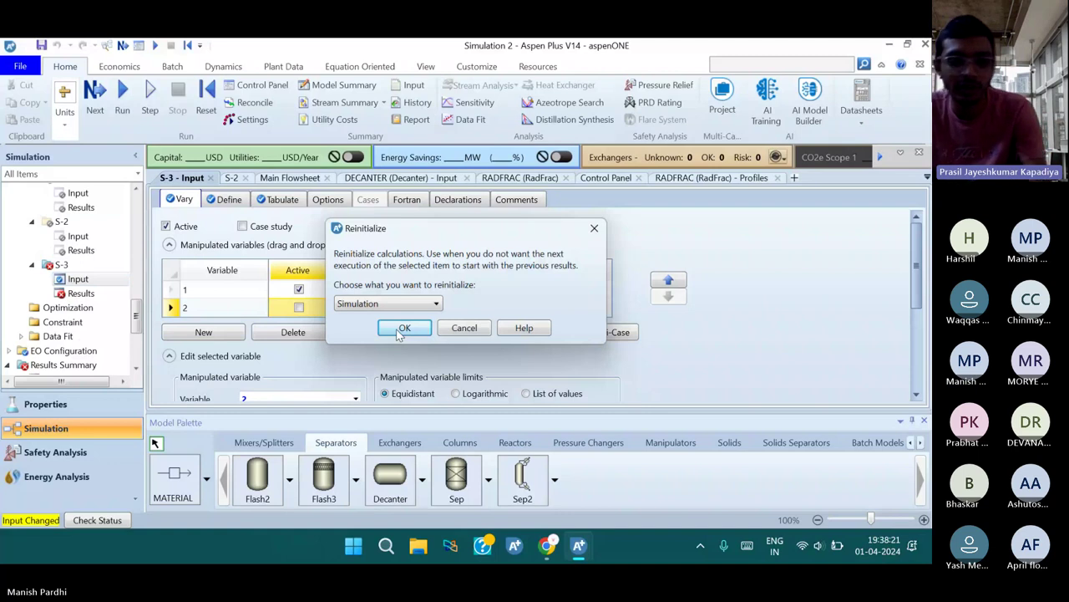
click(401, 329)
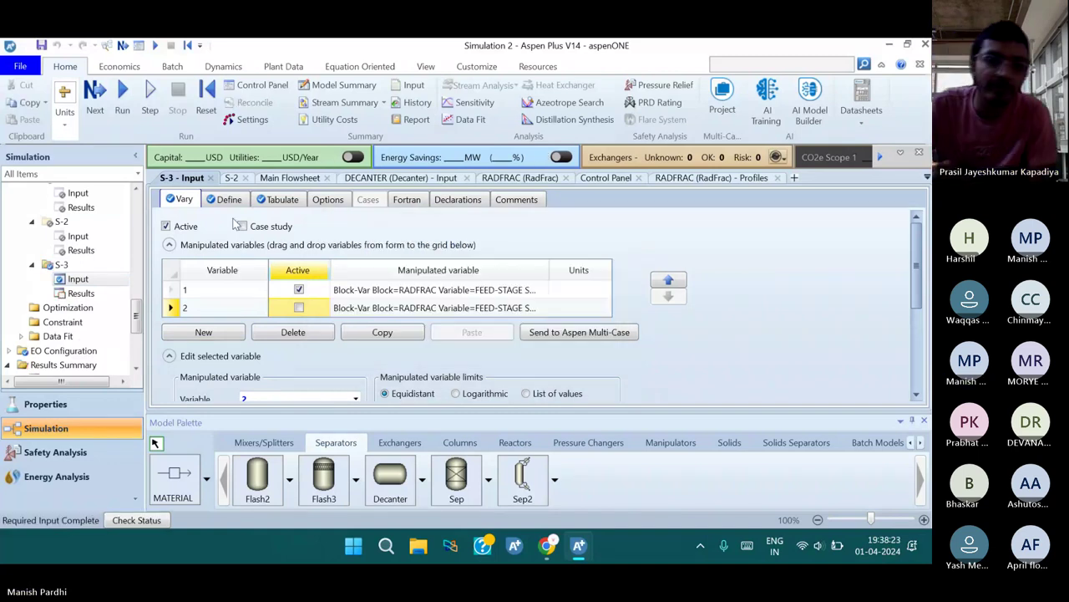
click(122, 105)
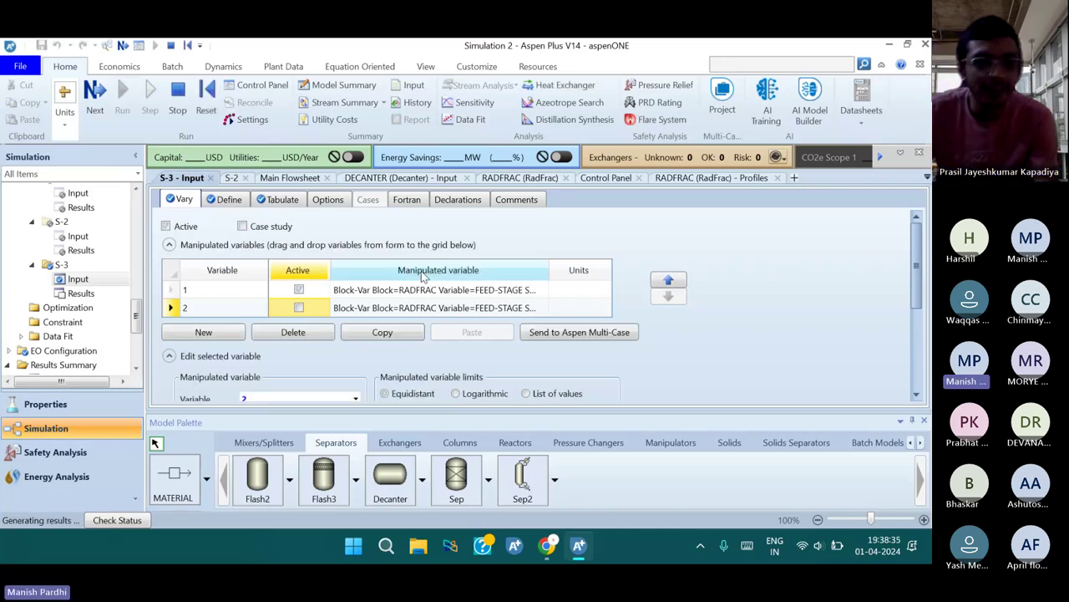
Dismiss the error notice and open the S-3 sensitivity results table
click(452, 343)
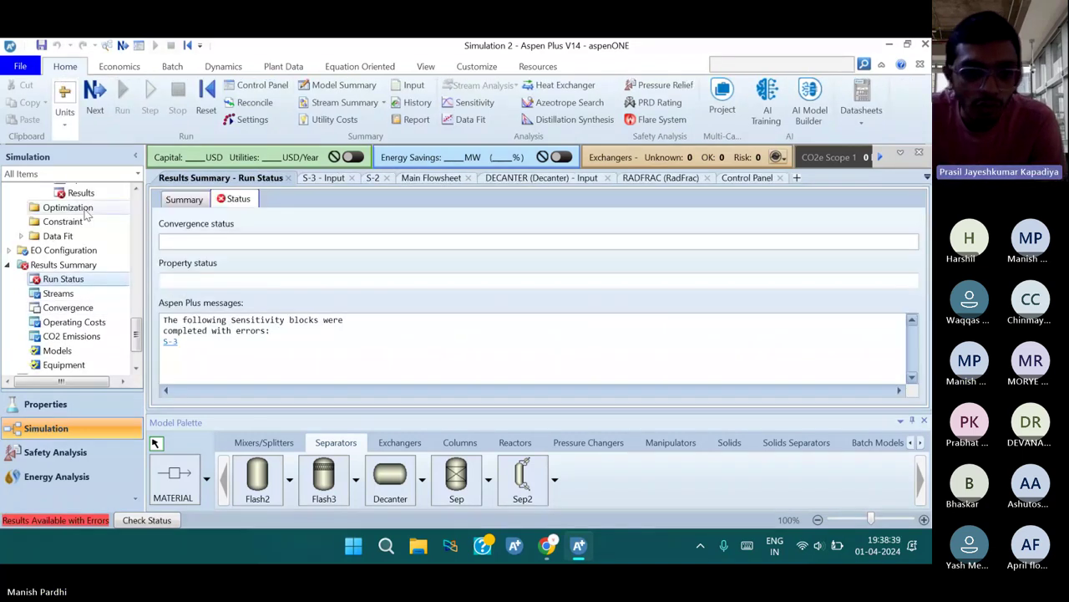
click(170, 340)
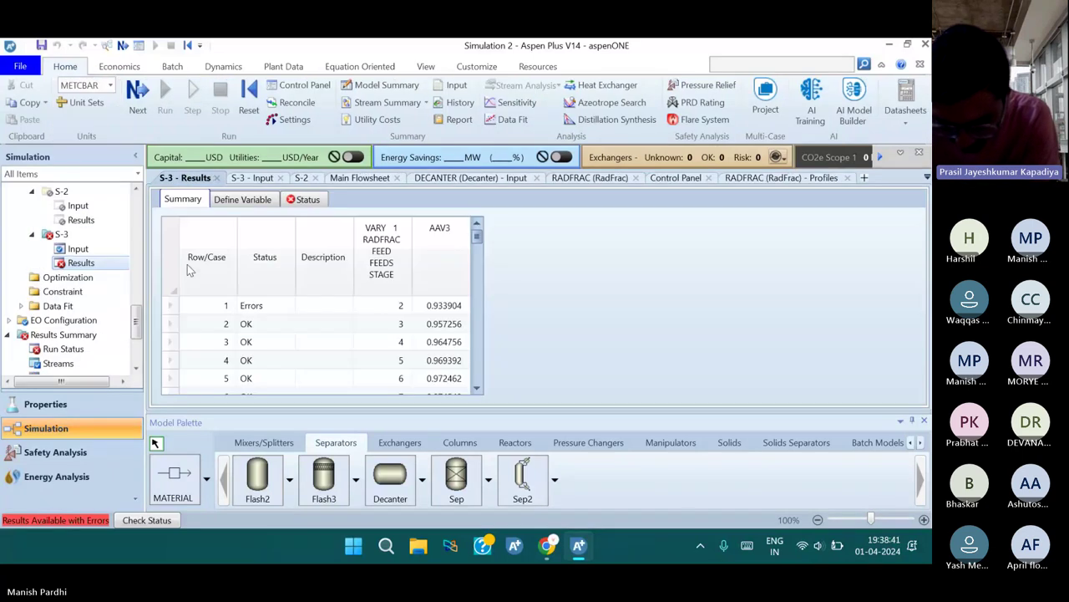
click(382, 325)
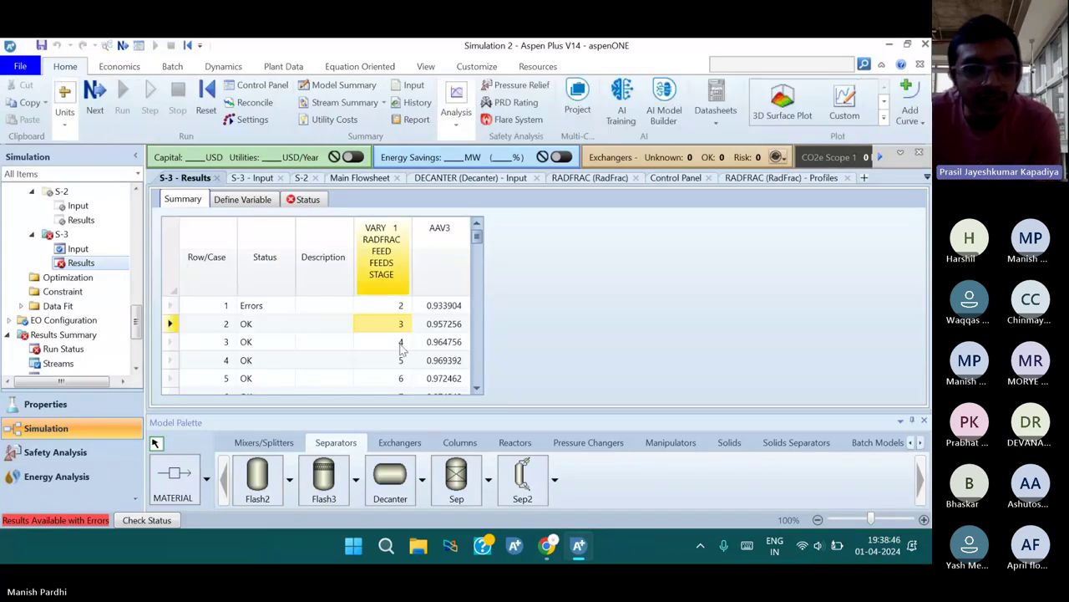
Review AAV3 and case status across feed stages 2–54, including case 21
scroll(400, 349, down, 1)
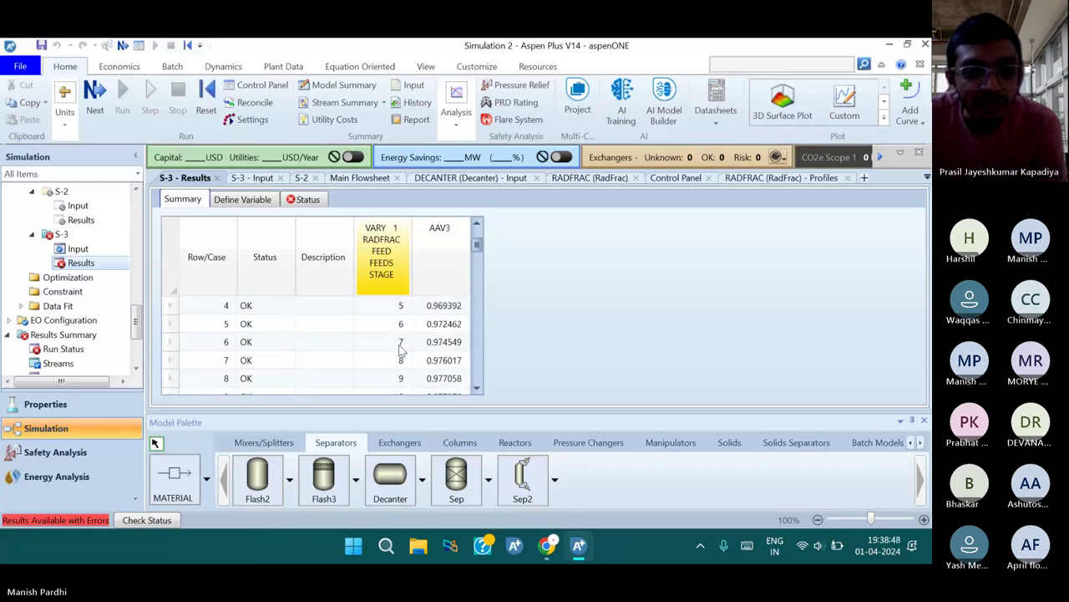
scroll(400, 349, up, 1)
scroll(400, 349, down, 1)
scroll(400, 349, down, 3)
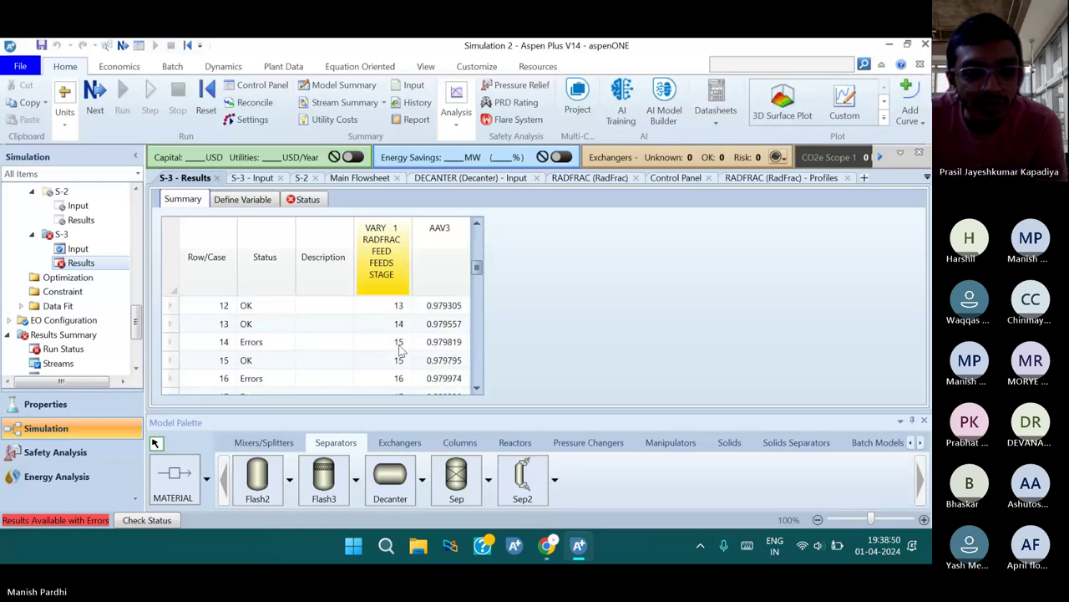
scroll(400, 349, up, 1)
scroll(400, 350, down, 4)
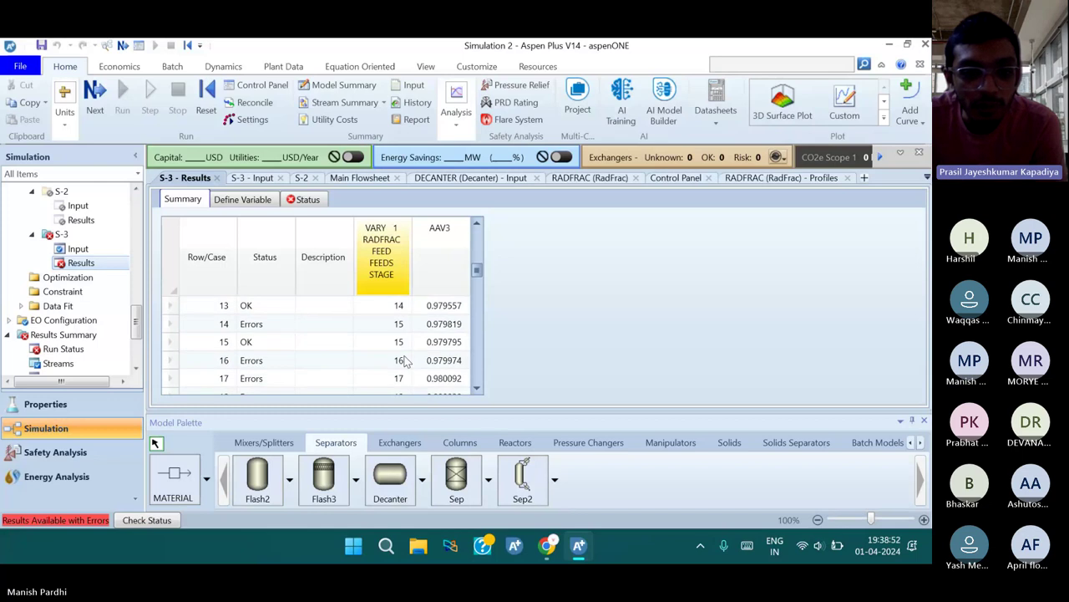
scroll(426, 361, down, 1)
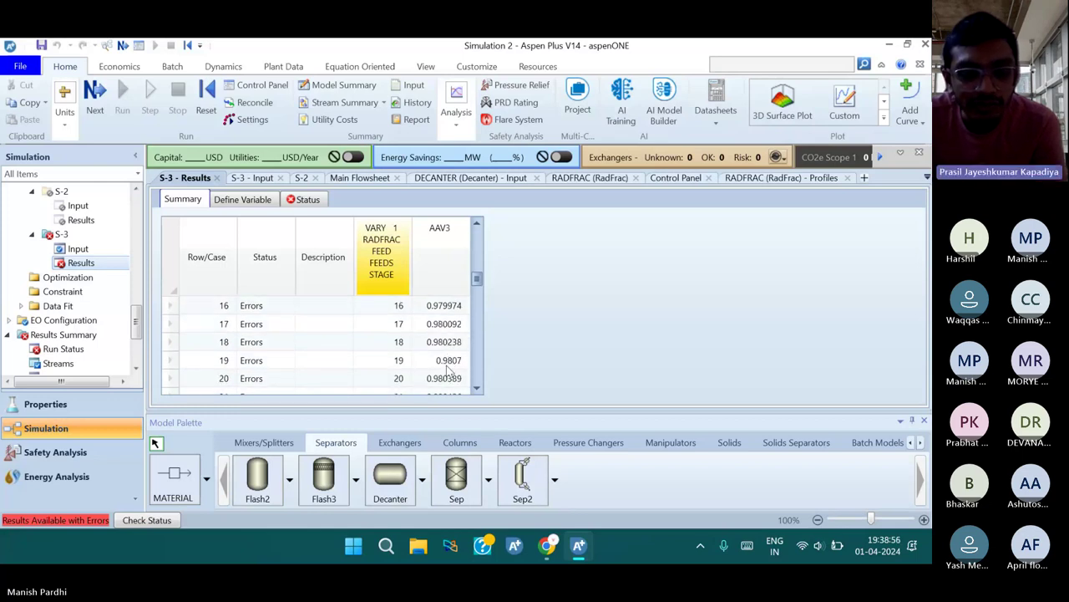
scroll(448, 364, down, 1)
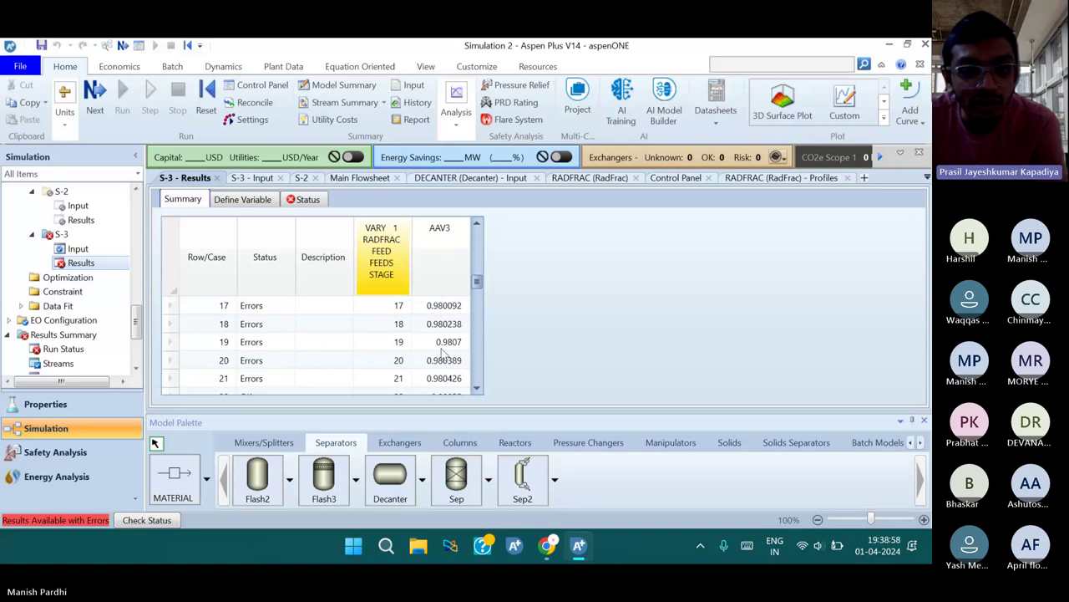
scroll(435, 363, down, 1)
scroll(410, 360, up, 1)
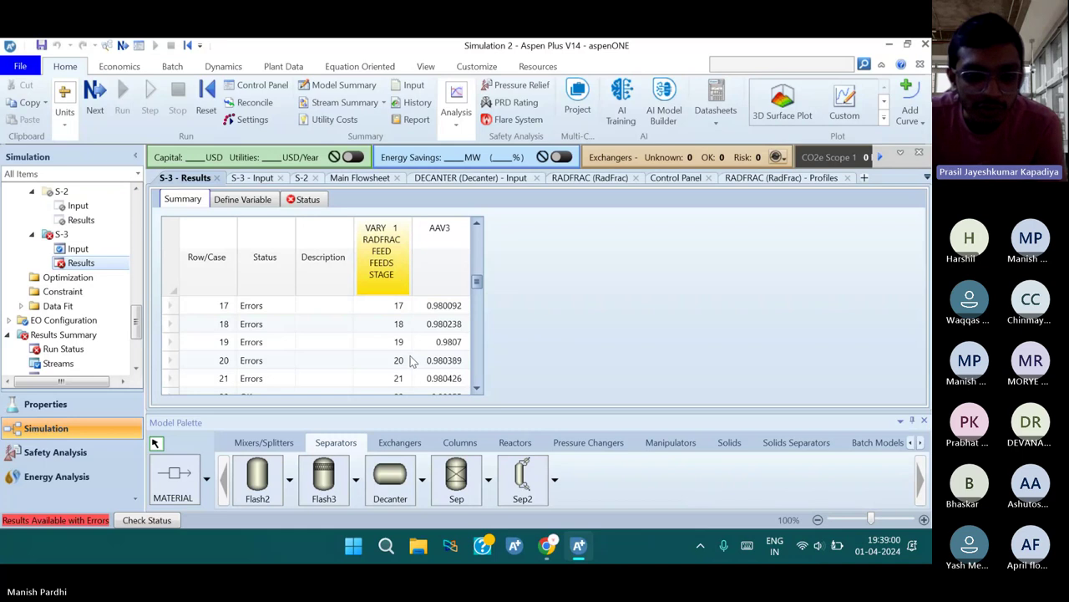
scroll(410, 360, down, 6)
scroll(410, 360, down, 3)
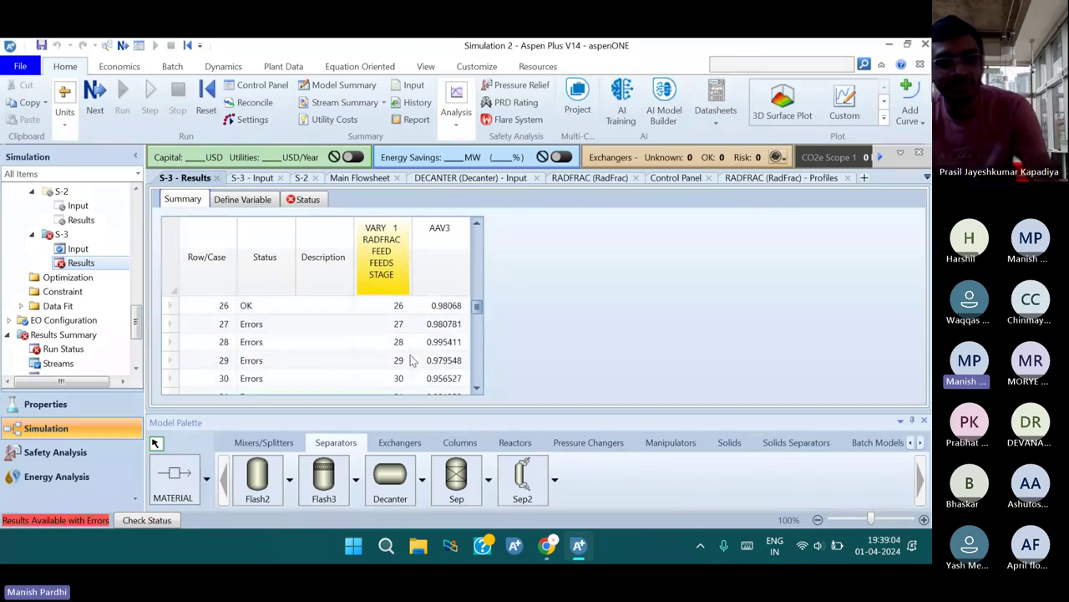
scroll(410, 360, down, 5)
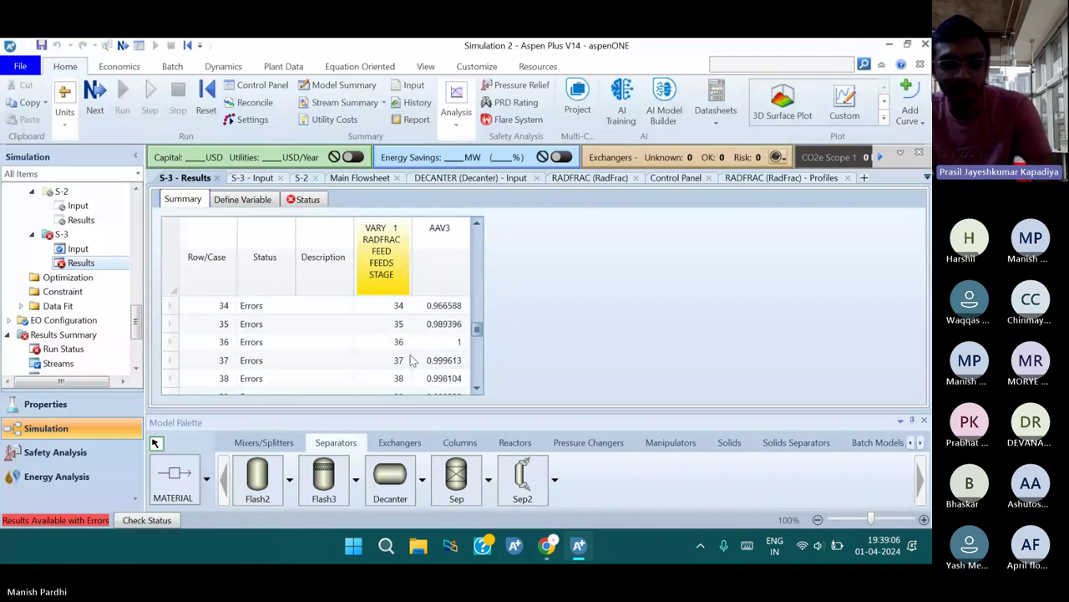
scroll(410, 361, down, 4)
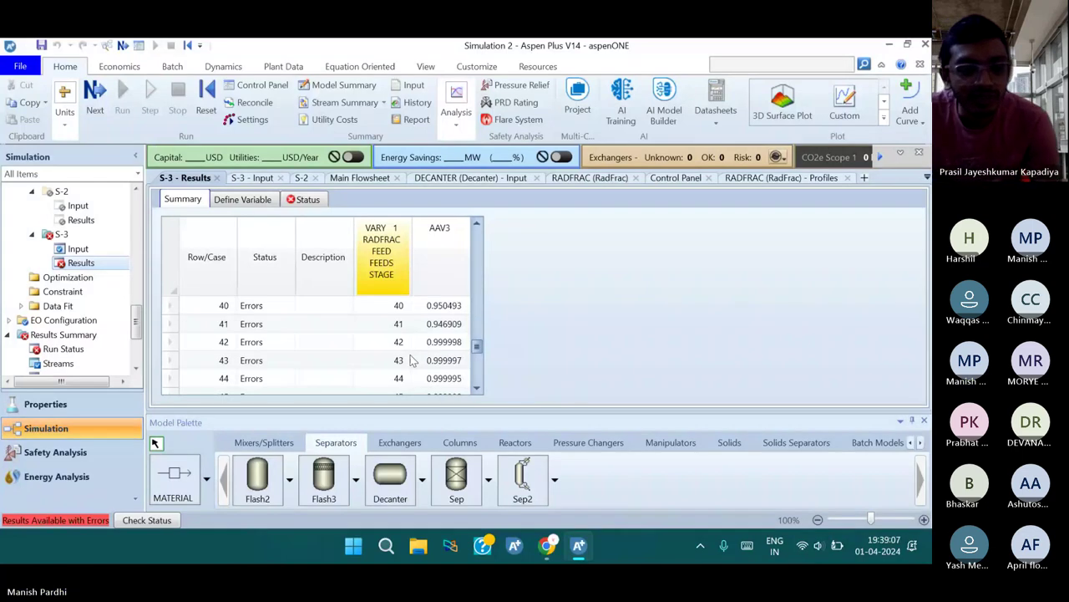
scroll(410, 360, down, 3)
scroll(410, 361, down, 4)
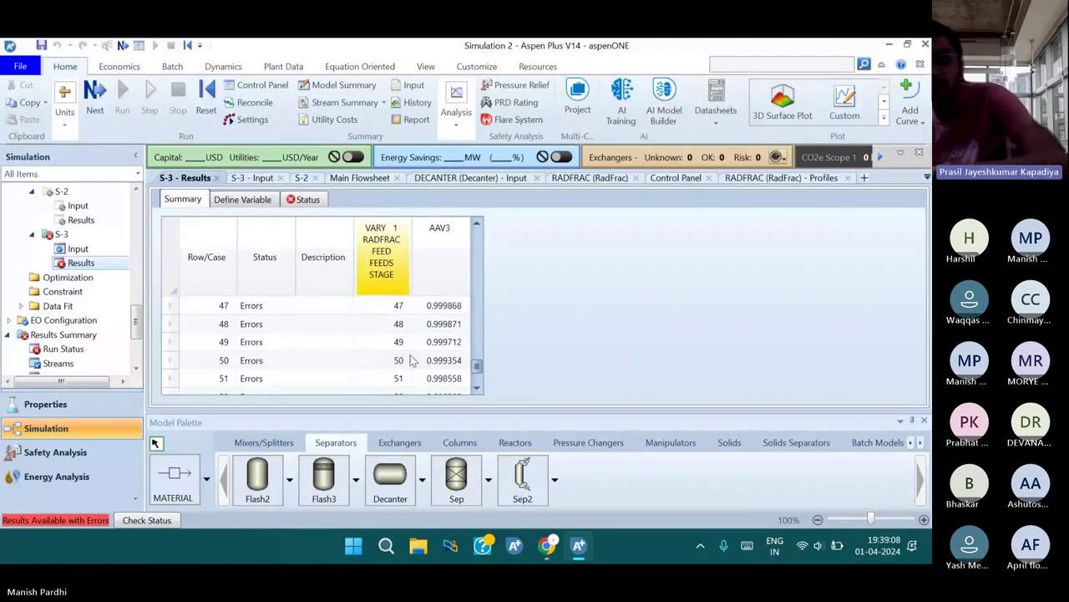
scroll(410, 360, down, 3)
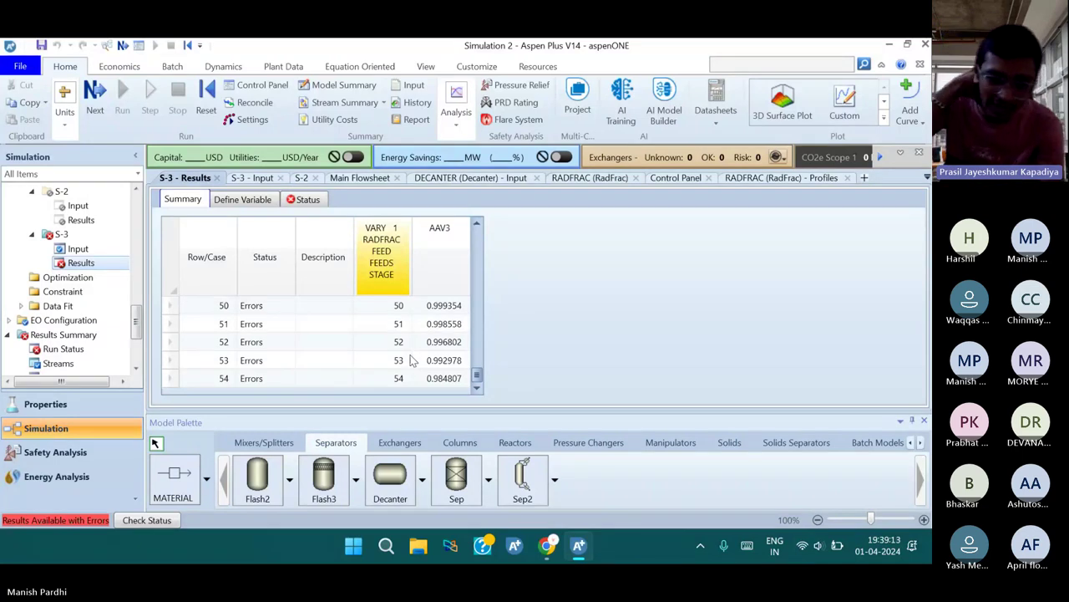
scroll(410, 360, up, 1)
scroll(410, 360, up, 15)
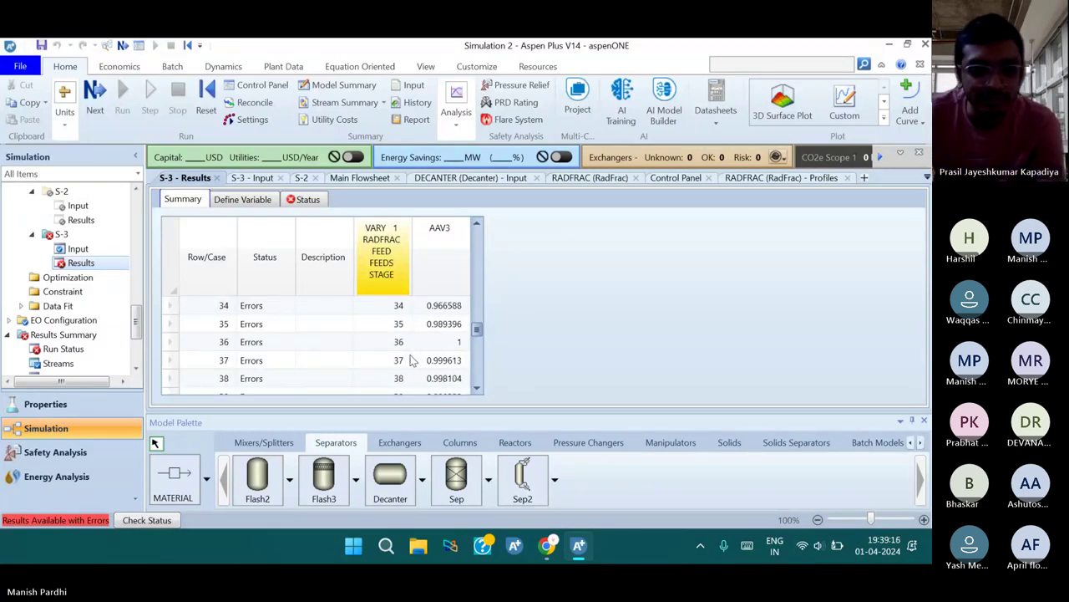
scroll(410, 360, up, 20)
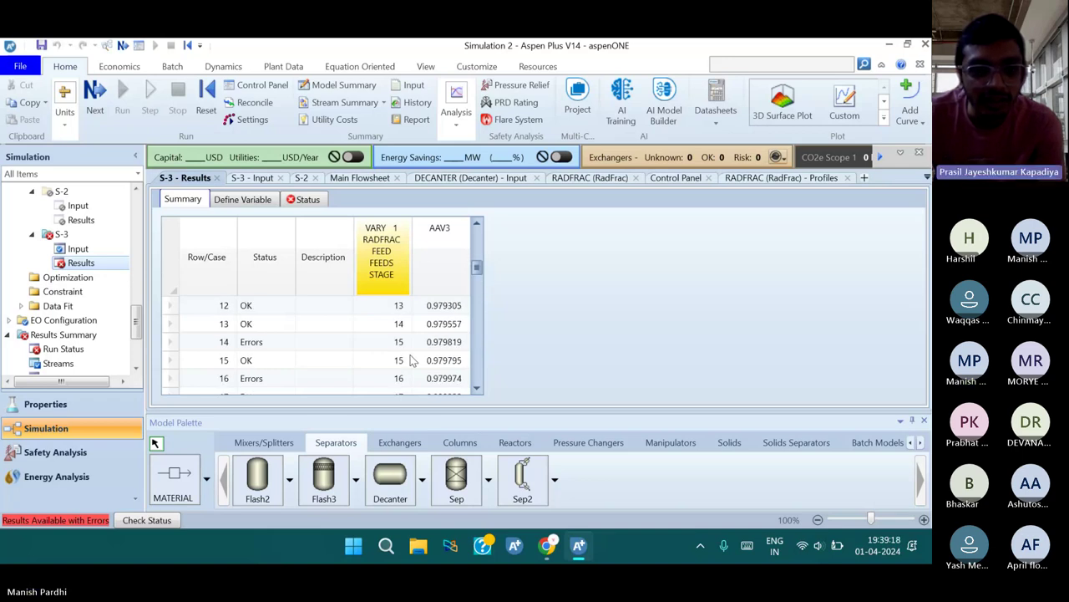
scroll(410, 360, down, 8)
scroll(410, 360, up, 1)
click(276, 342)
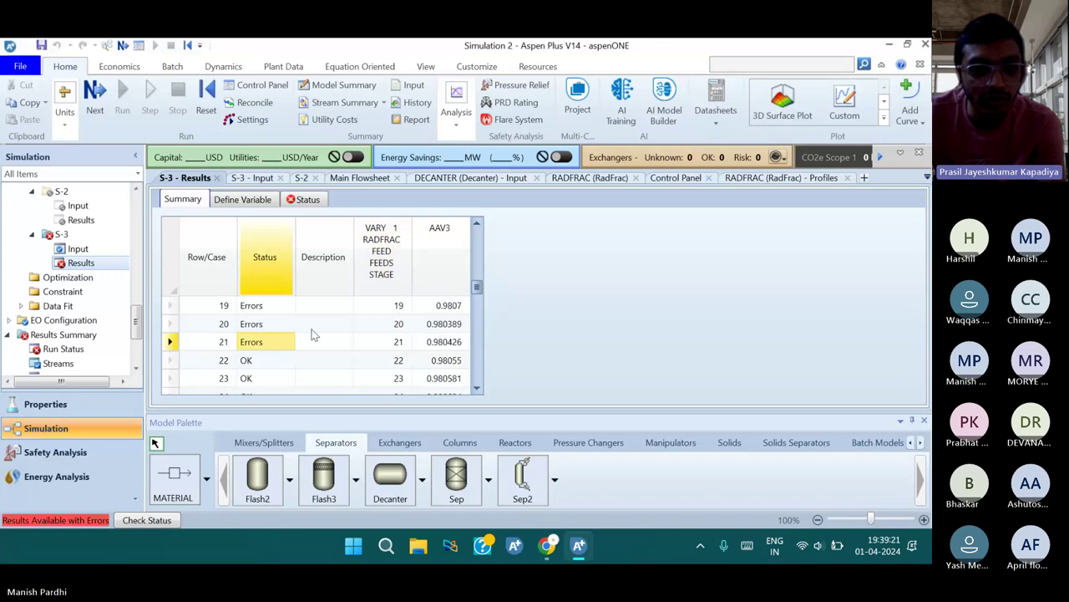
scroll(313, 334, up, 5)
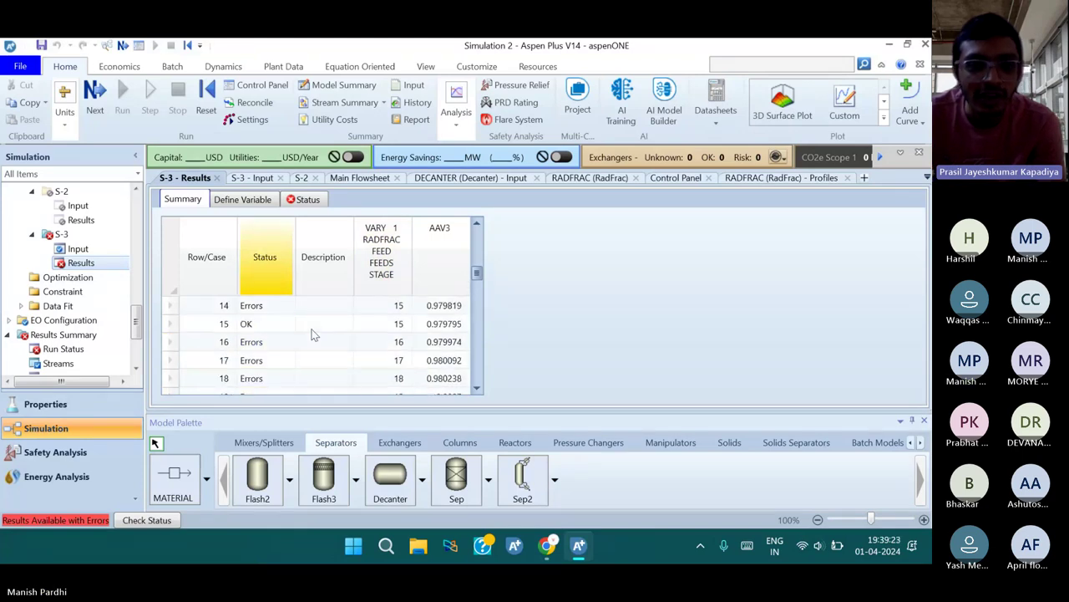
scroll(292, 334, up, 7)
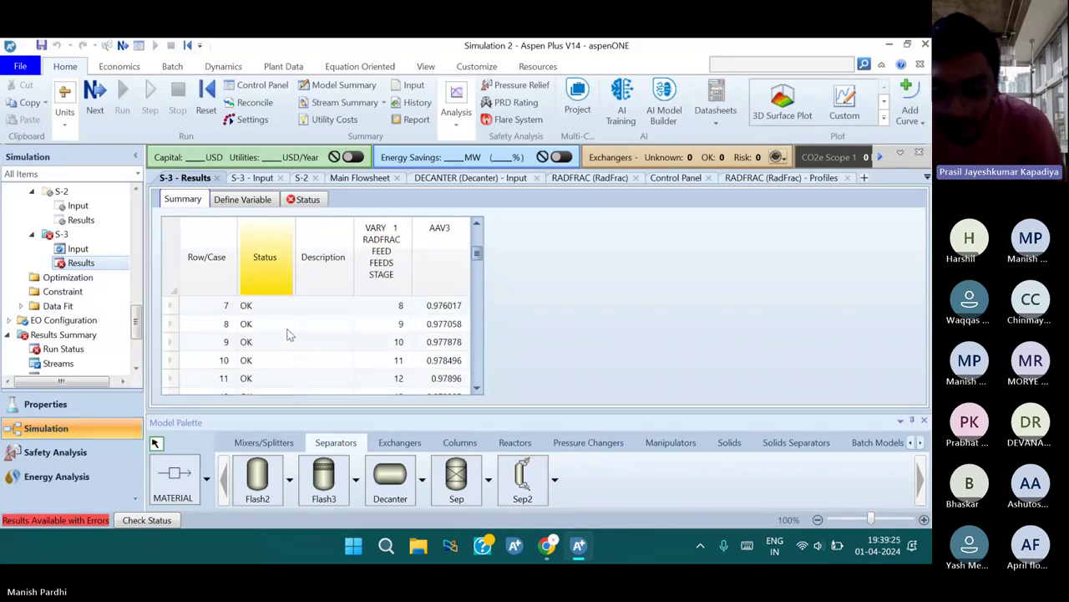
scroll(287, 334, up, 6)
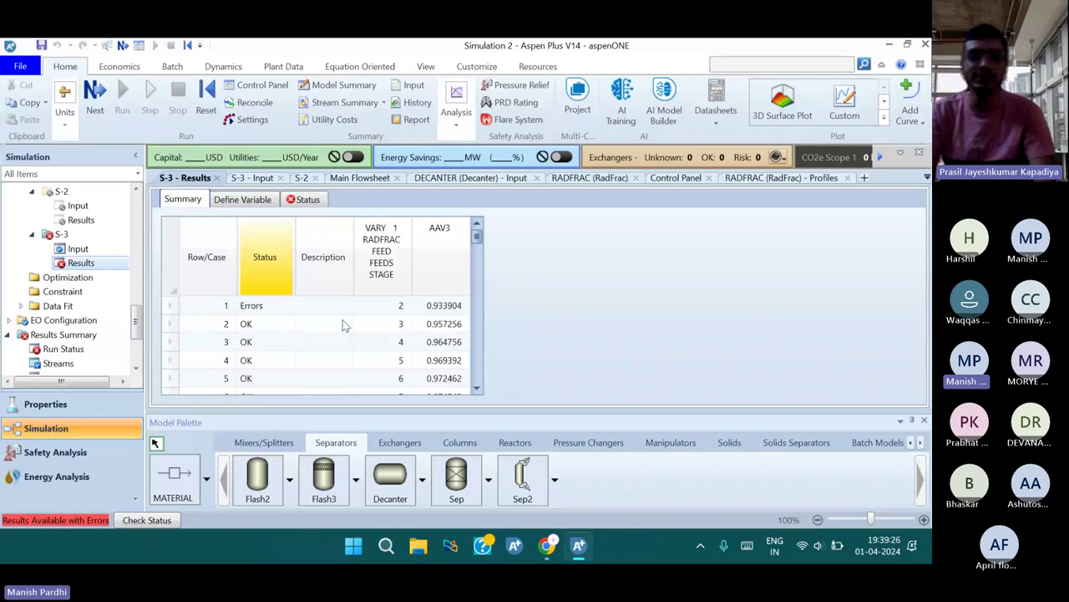
scroll(343, 324, down, 4)
scroll(365, 321, down, 4)
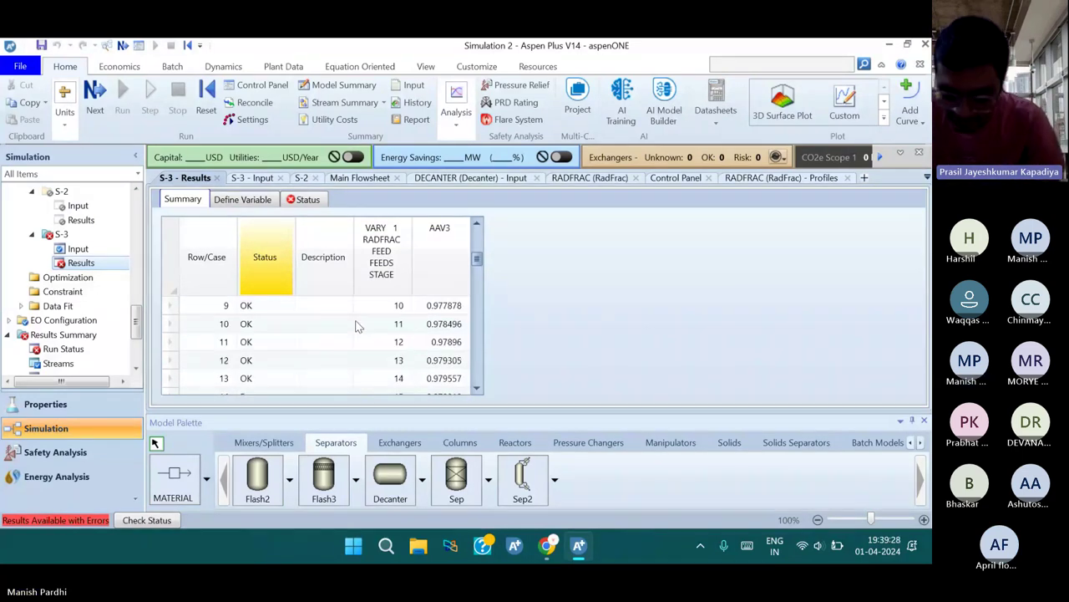
scroll(334, 334, down, 8)
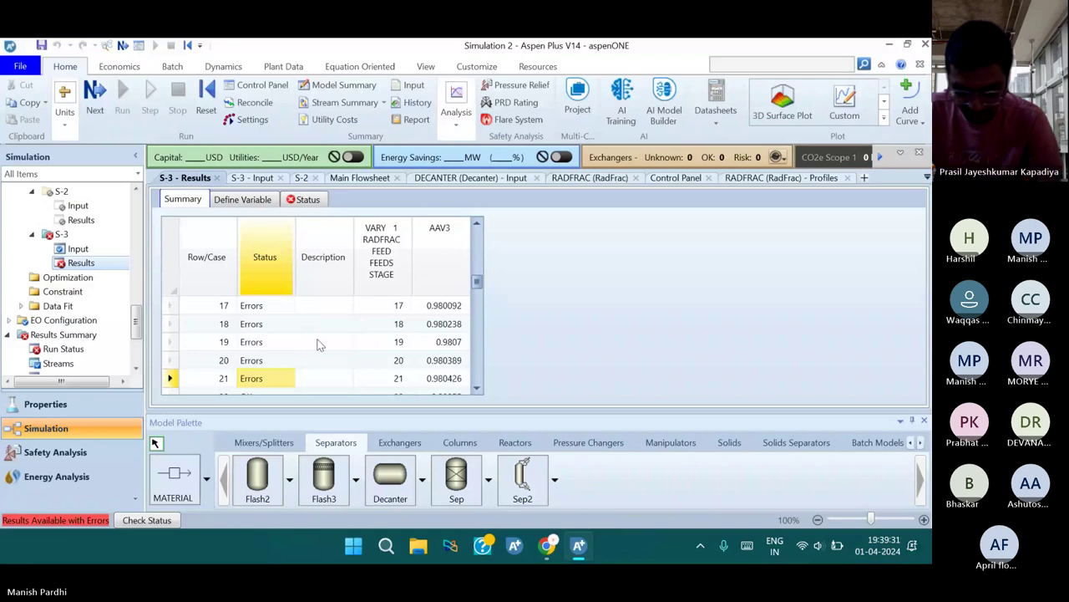
scroll(317, 343, up, 5)
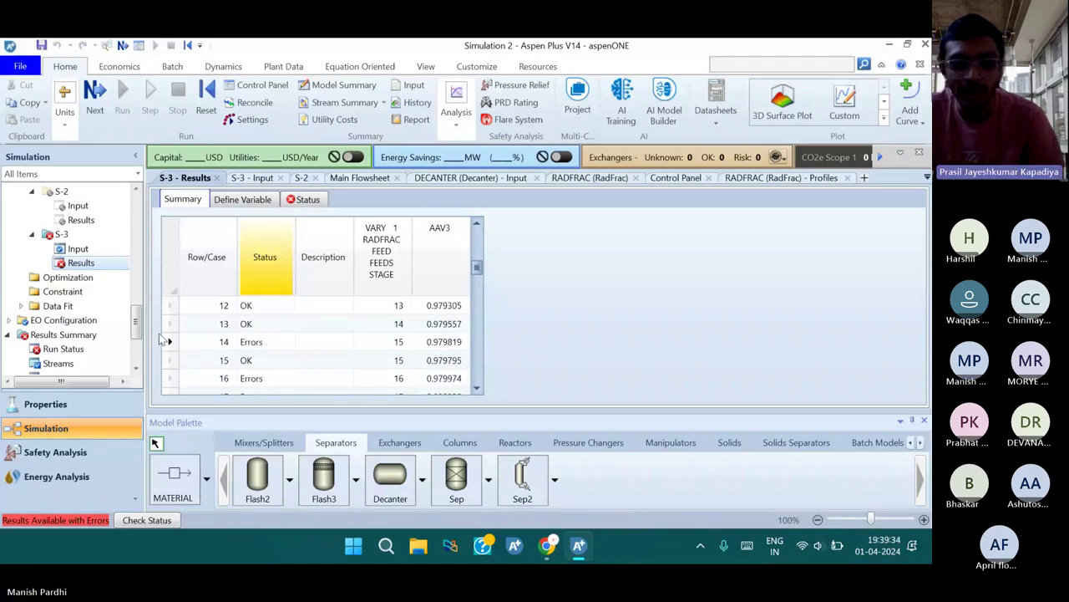
click(137, 191)
scroll(137, 190, up, 1)
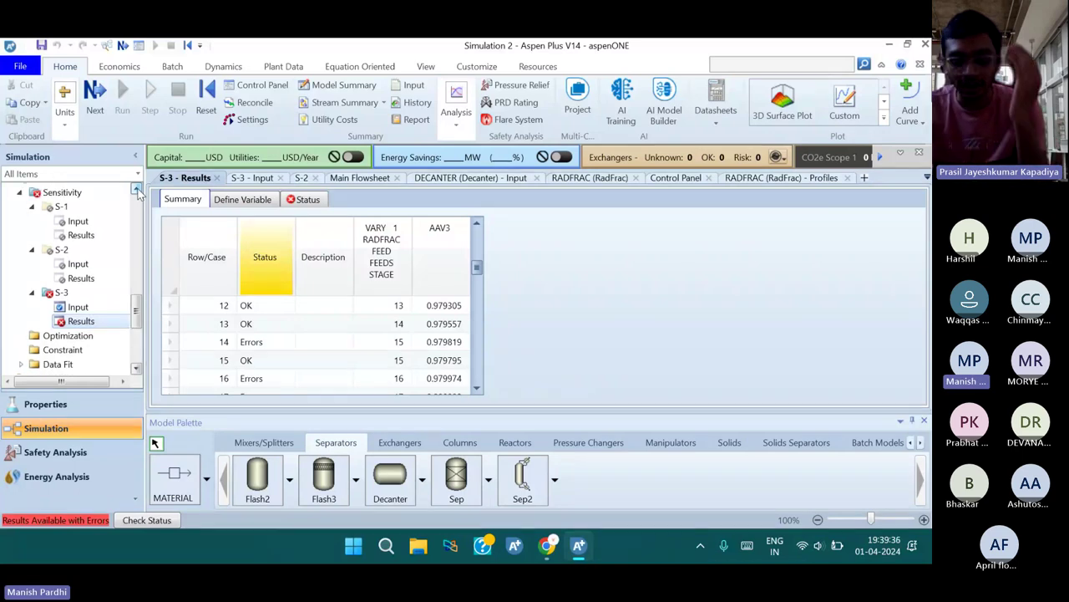
Deactivate sensitivity S-3 and reinitialize the simulation, purging all results
click(63, 188)
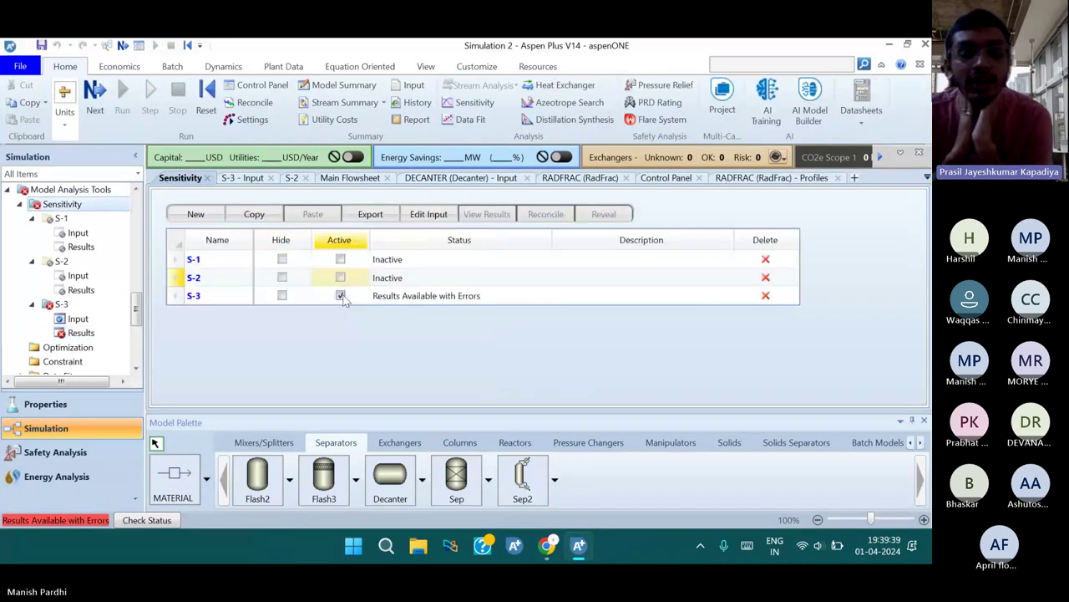
click(341, 296)
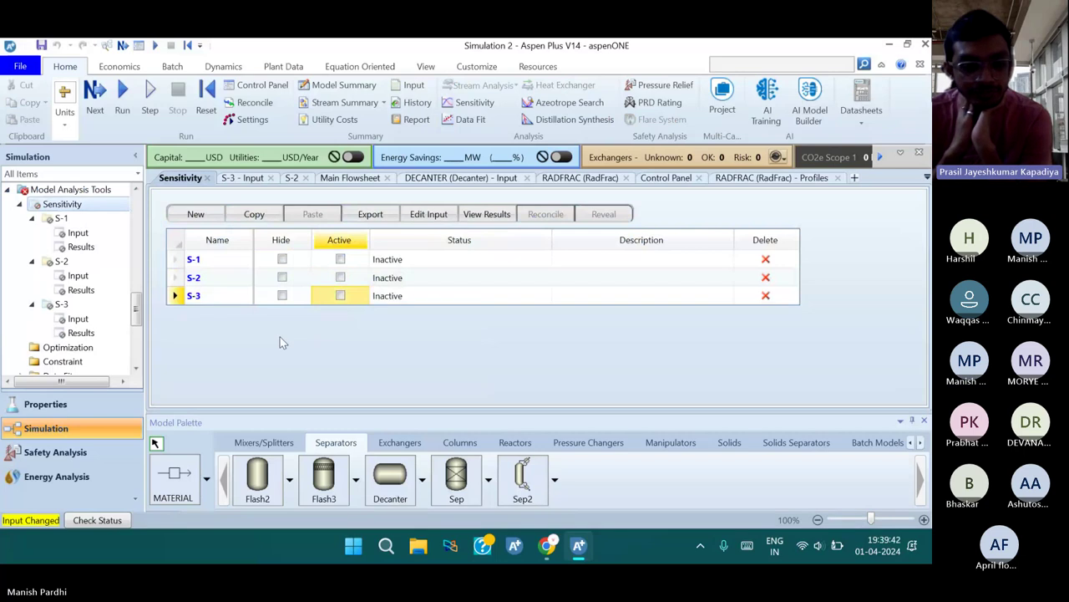
click(206, 93)
click(410, 333)
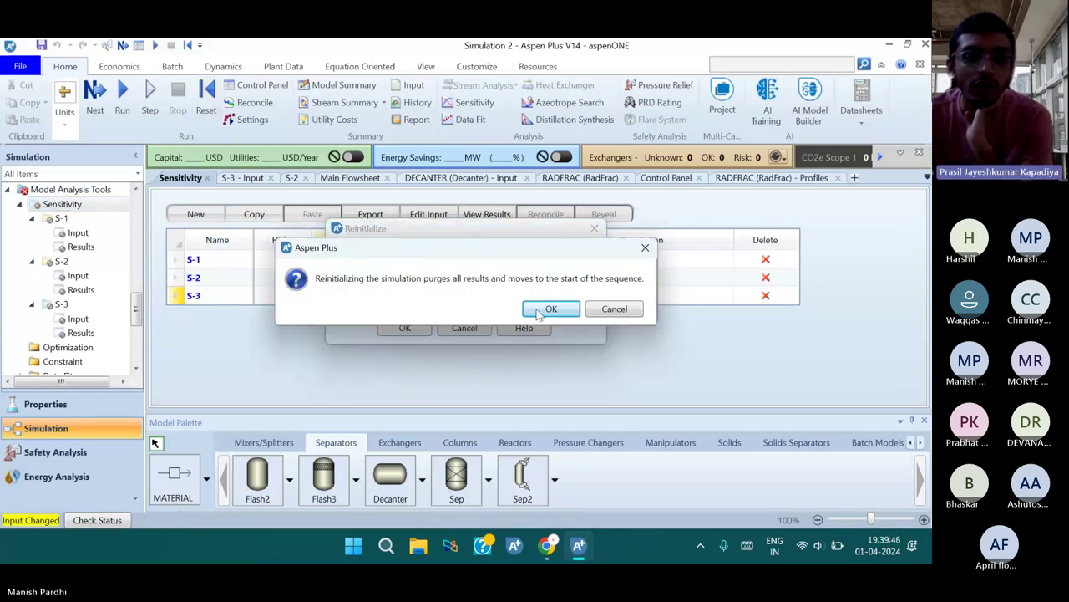
click(543, 311)
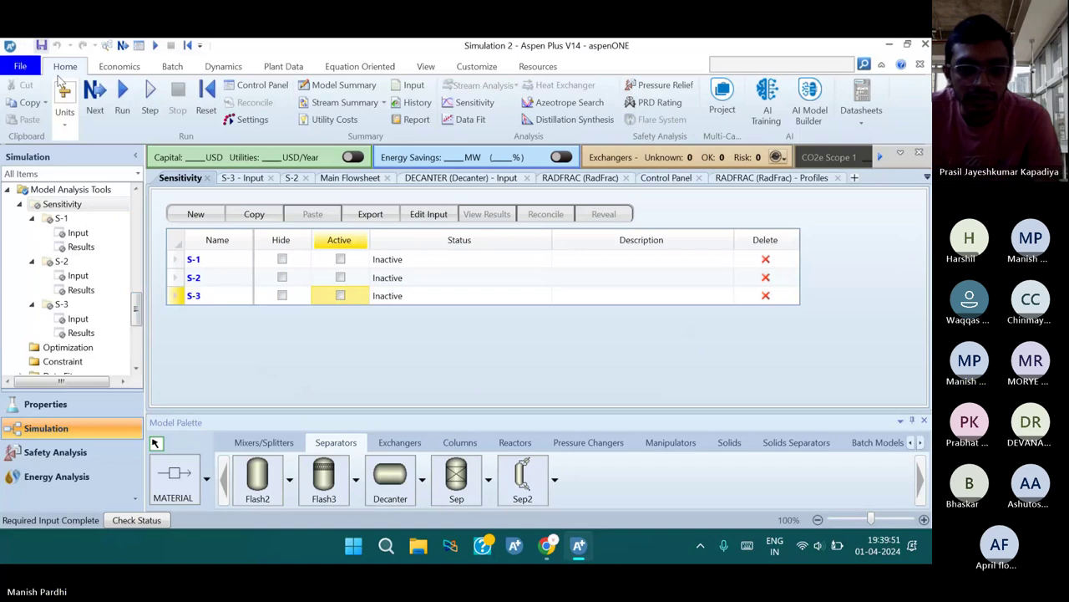
Save the simulation to the Desktop as CAse Study 5.apwz
key(ctrl+s)
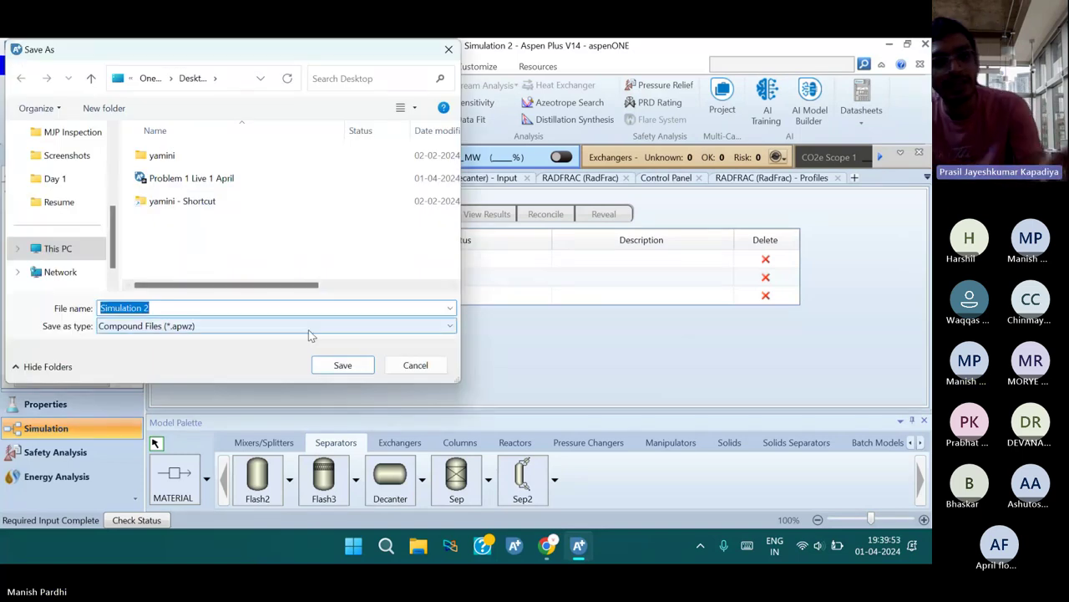
text(CAse Study)
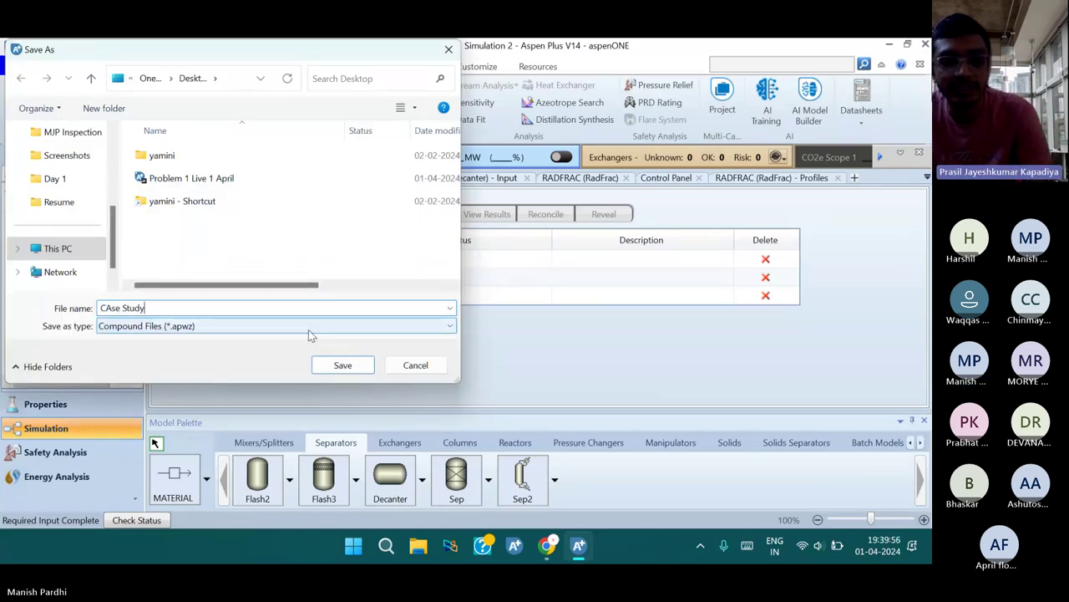
text( 5)
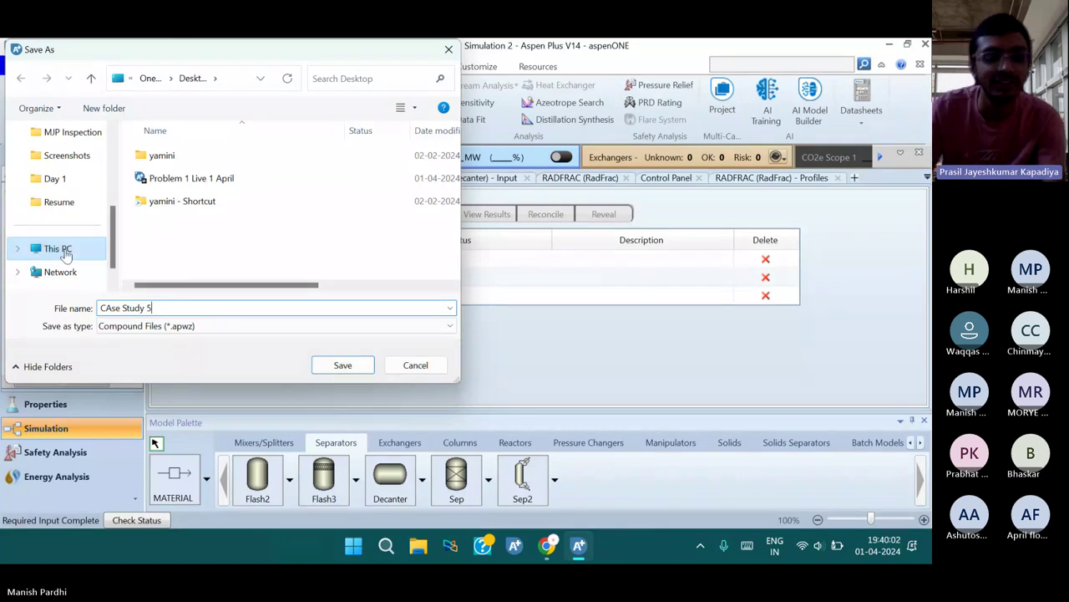
scroll(66, 253, up, 5)
scroll(100, 221, down, 5)
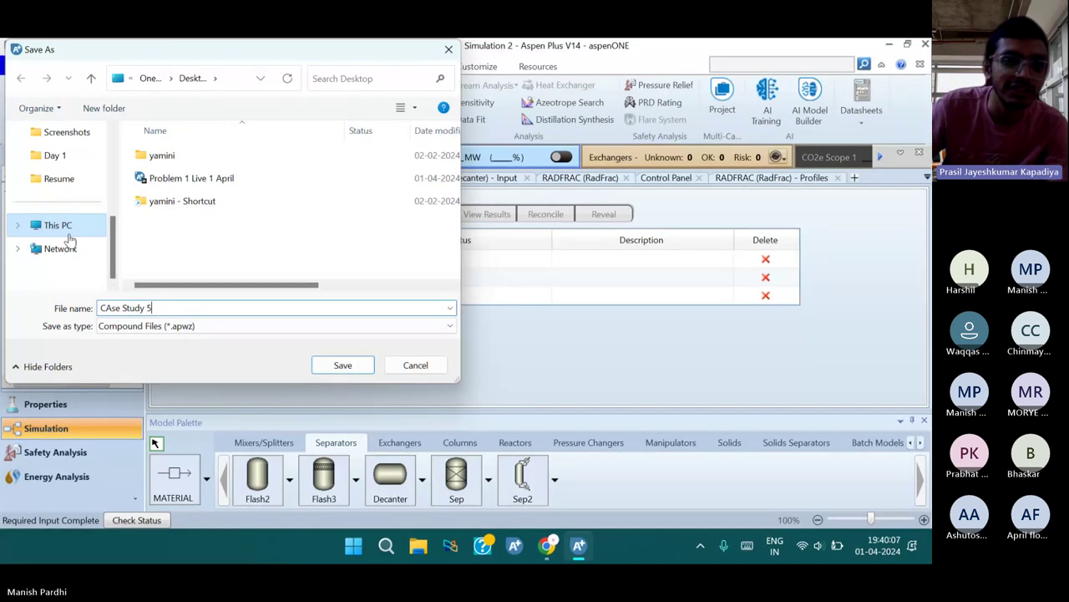
click(342, 366)
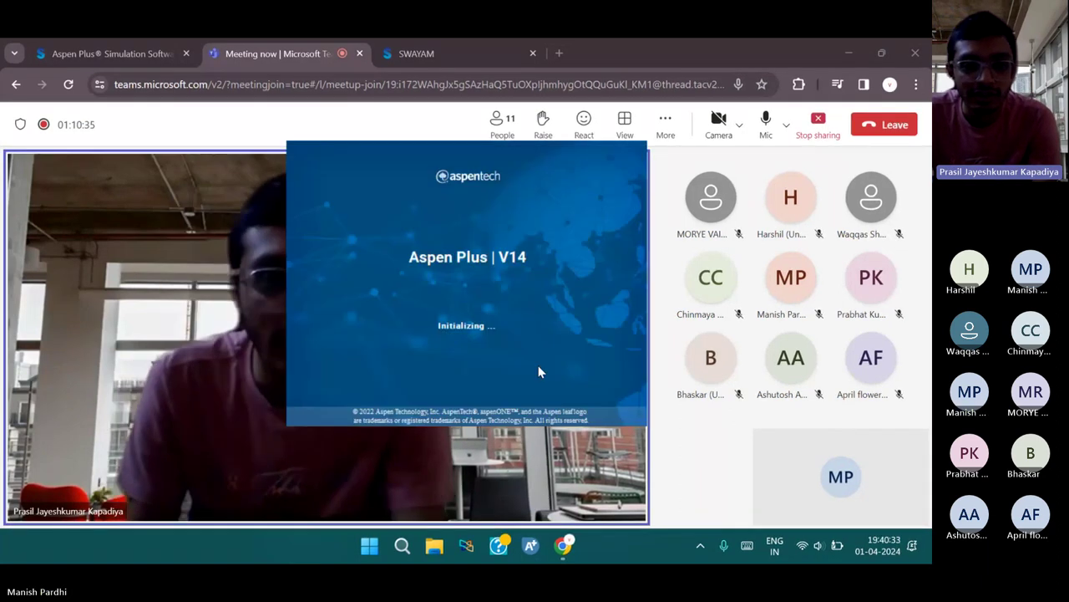
On the desktop, select the saved CAse Study 5 file and bring up File Explorer at This PC
key(super+d)
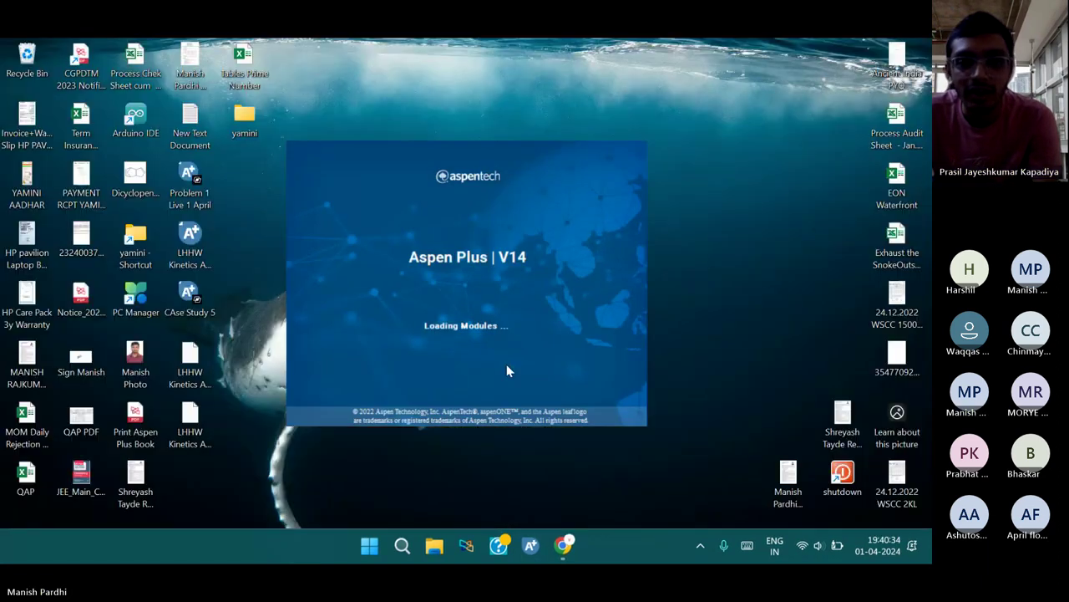
click(193, 307)
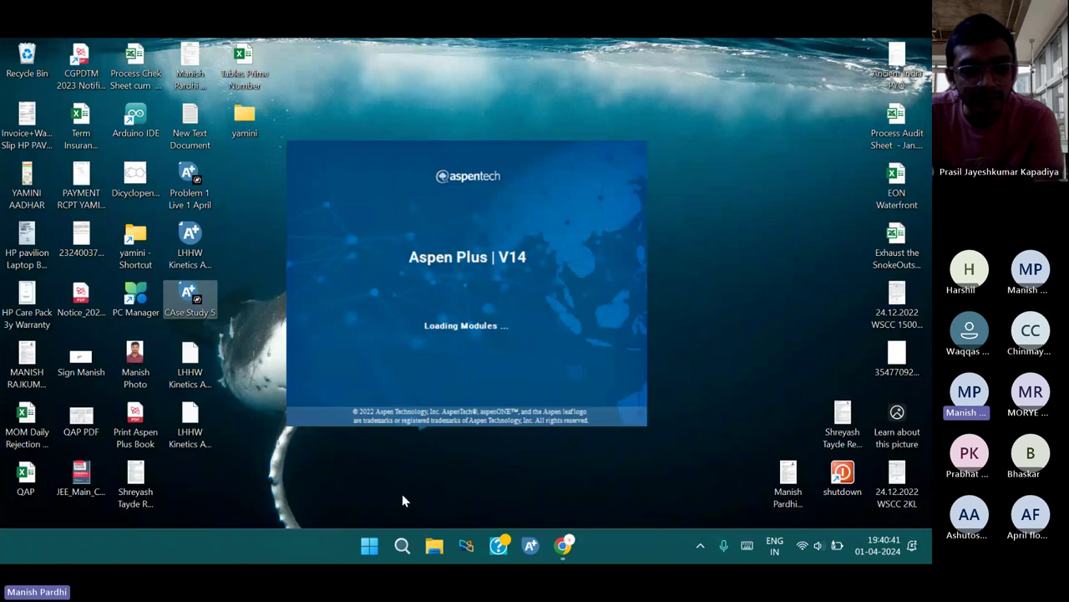
key(super+e)
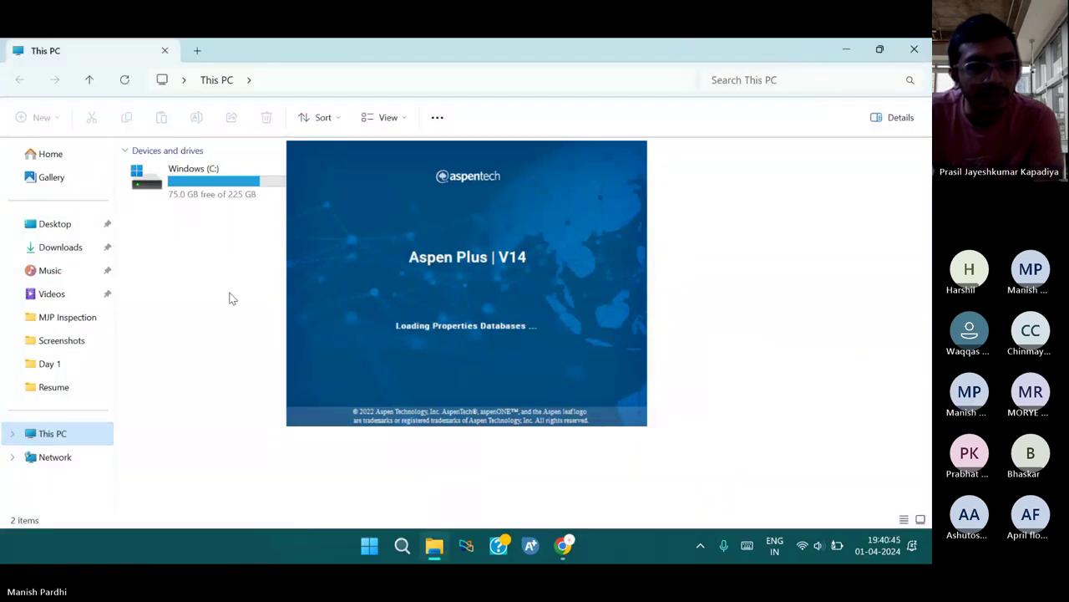
Paste CAse Study 5 (384 KB) into the Aspen Plus folder on New Volume (D:), making 8 items
click(242, 200)
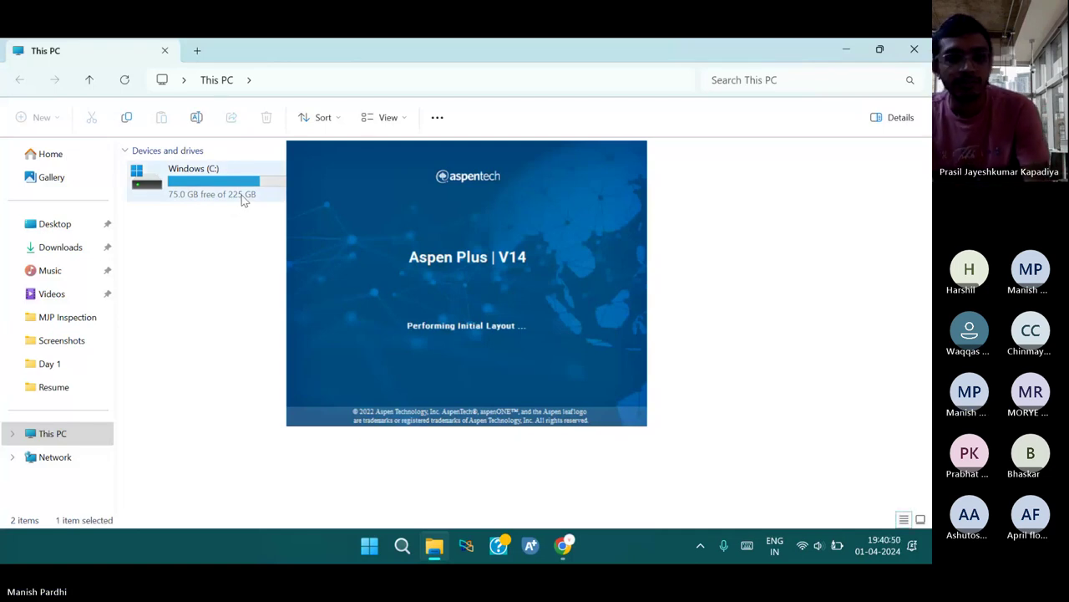
click(226, 274)
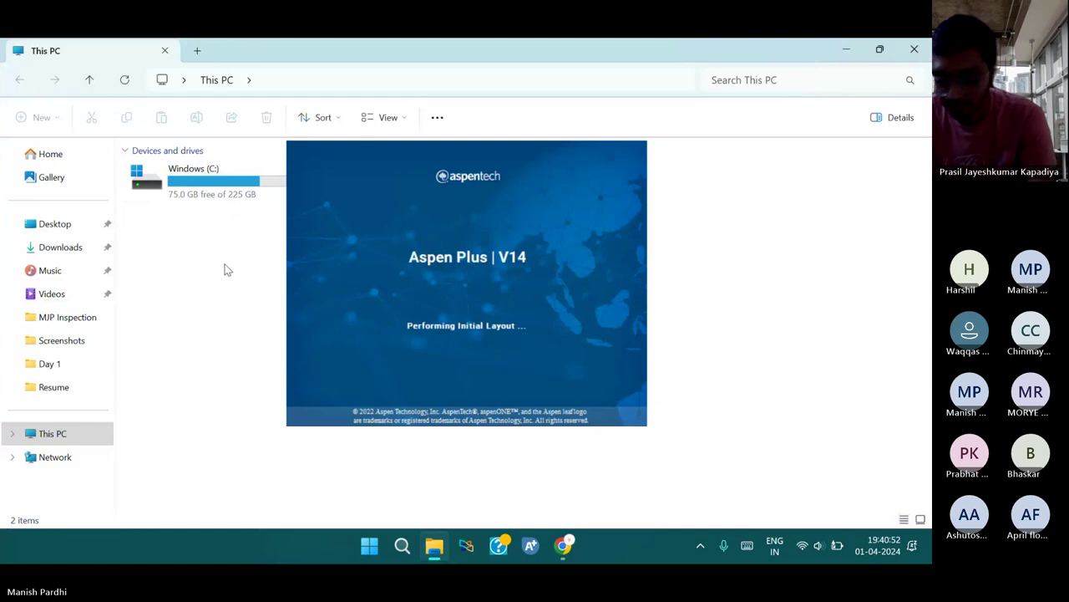
click(398, 189)
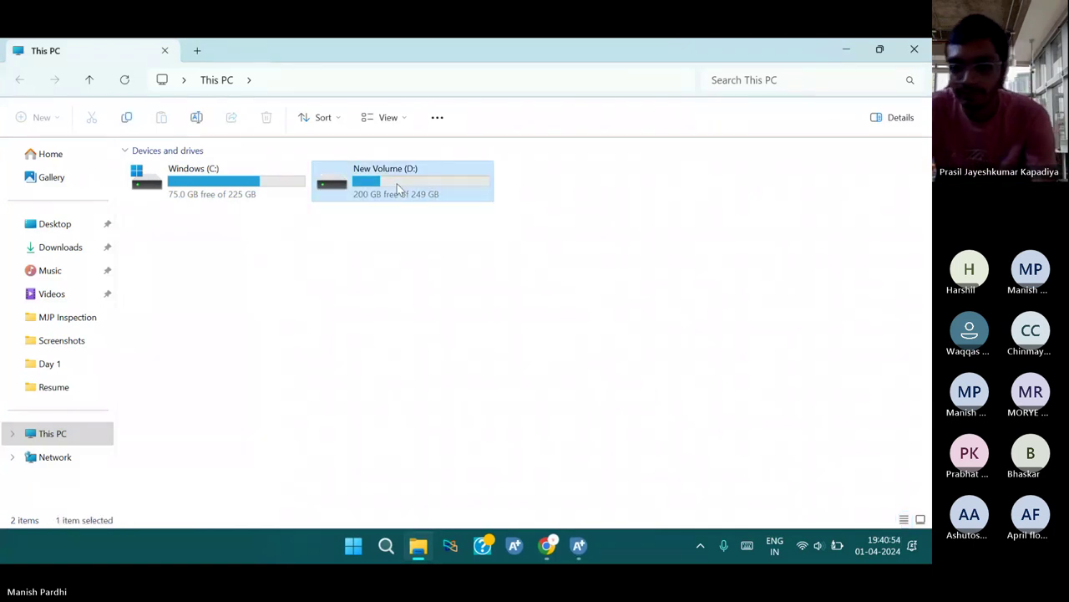
double_click(398, 189)
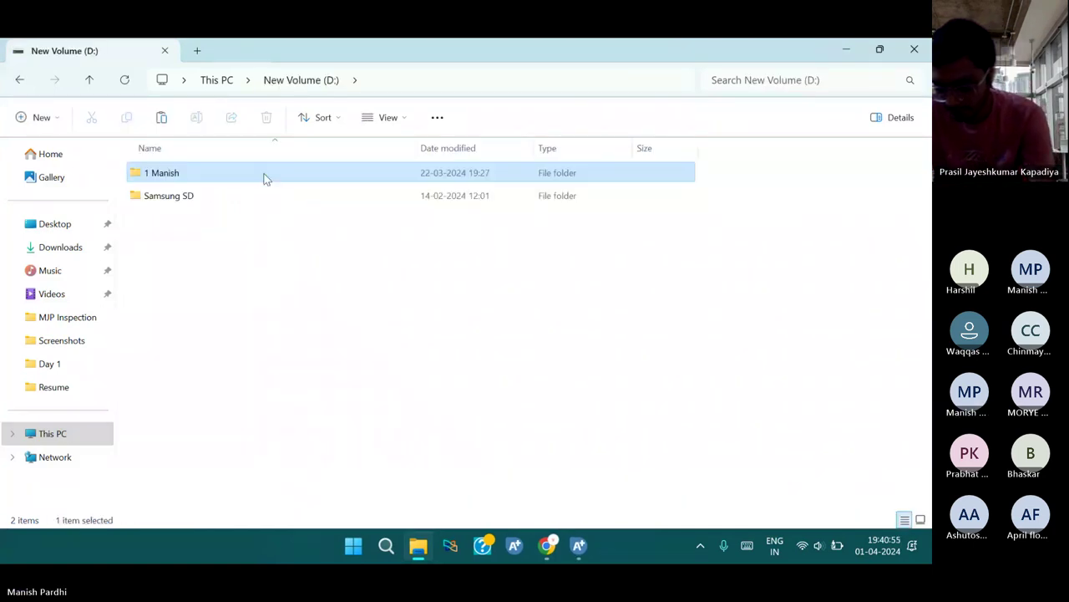
double_click(262, 174)
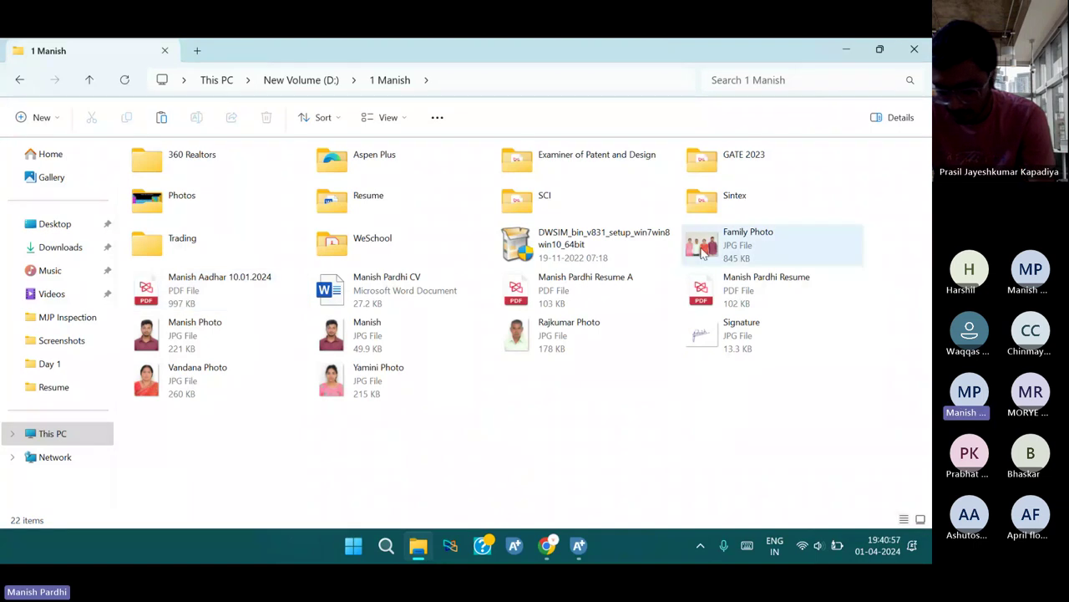
double_click(367, 158)
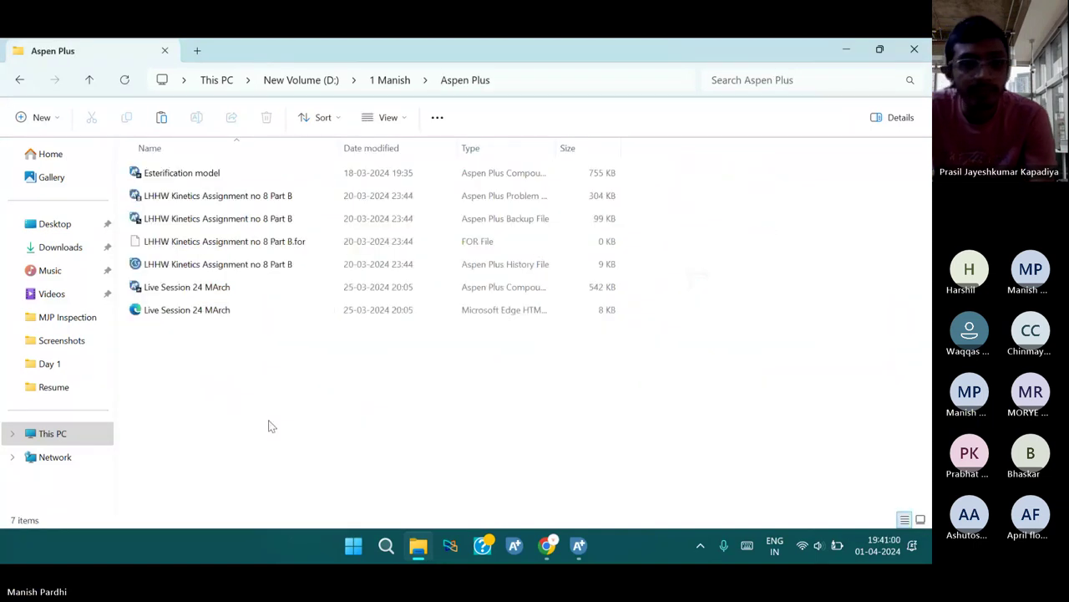
right_click(270, 425)
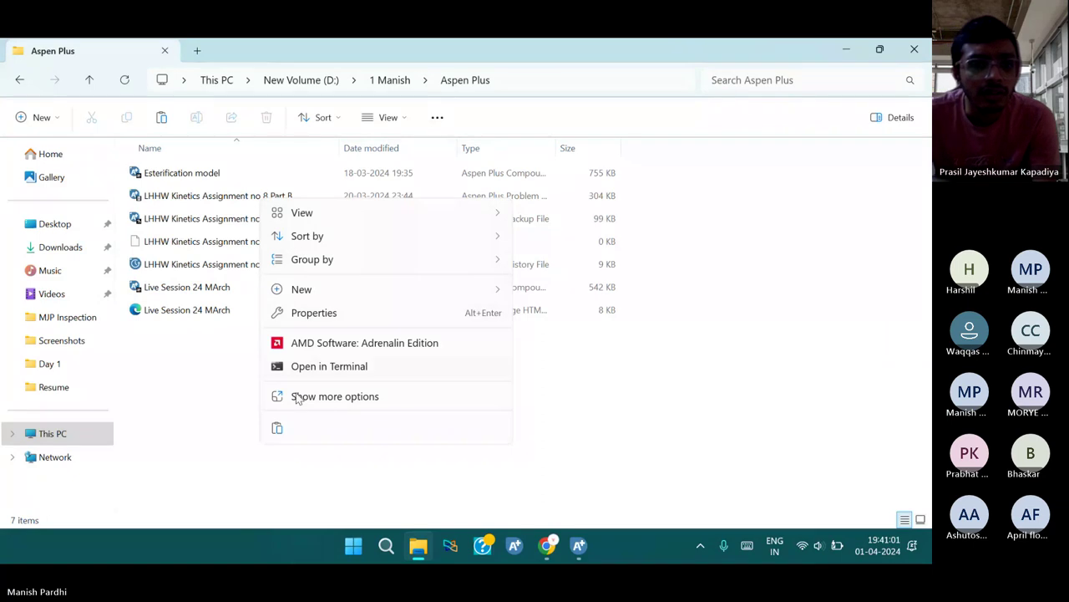
click(281, 426)
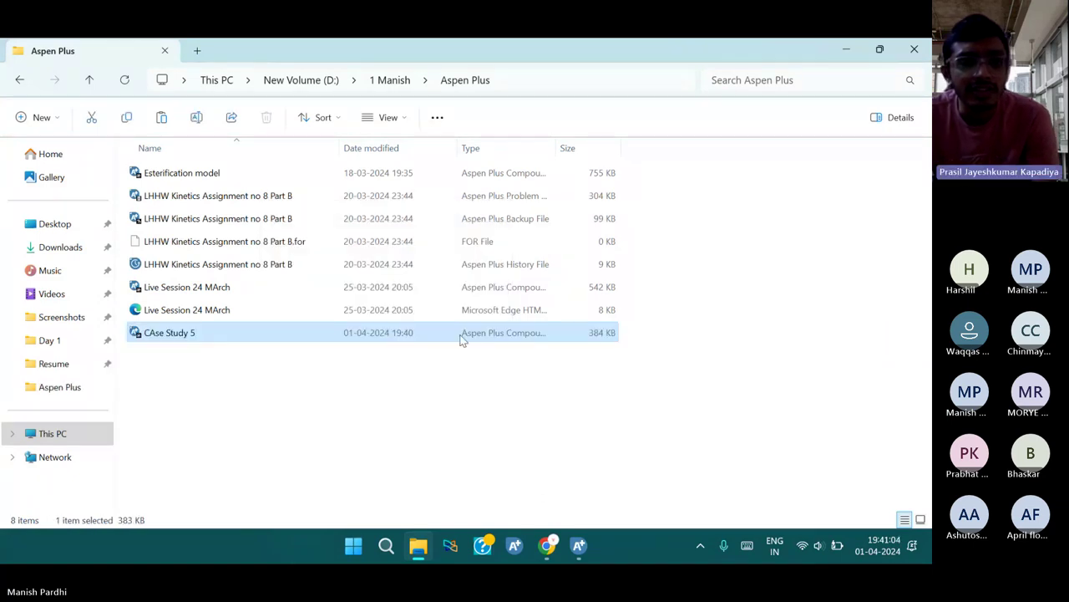
click(579, 548)
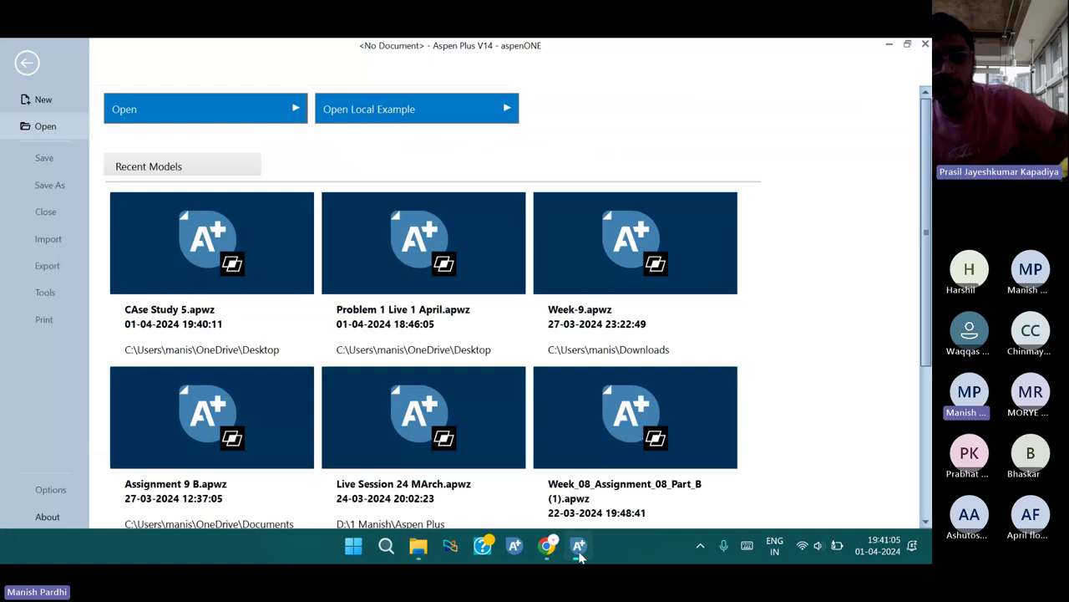
click(579, 548)
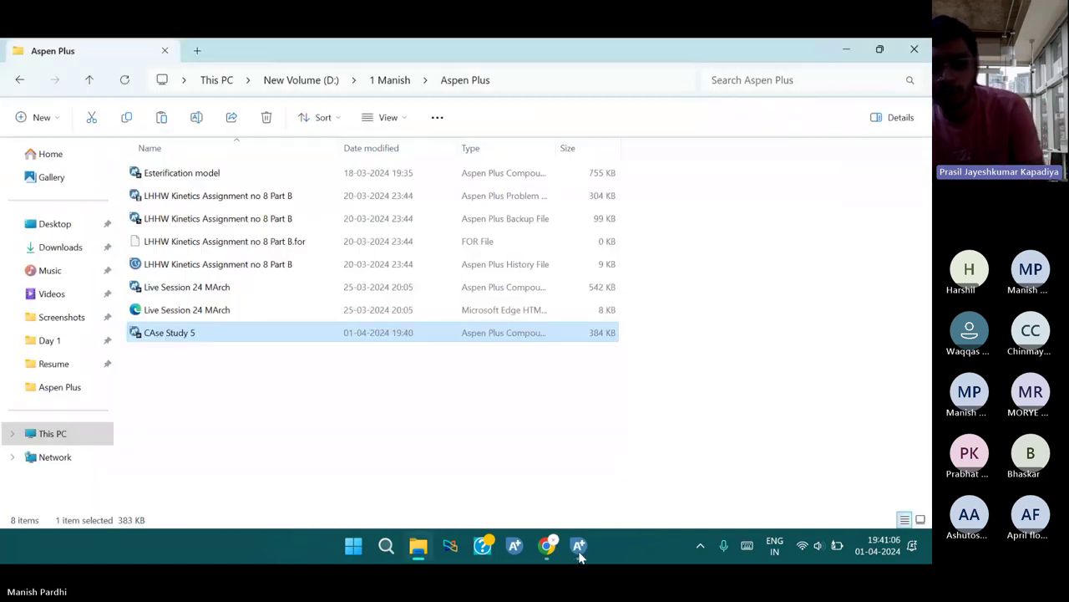
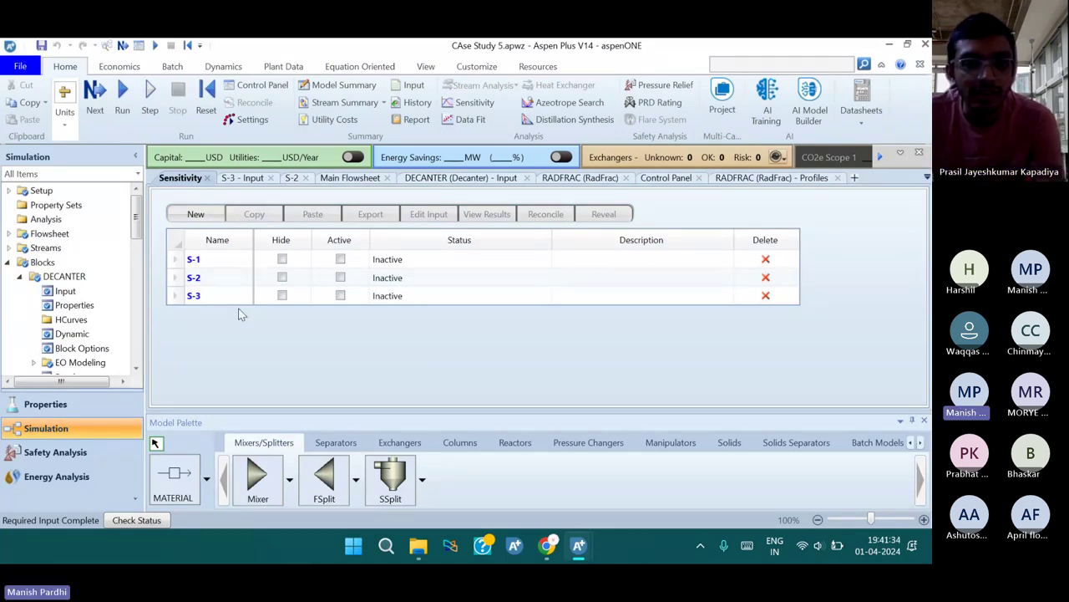
Deactivate the VA feed stream entering RADFRAC on the main flowsheet
click(346, 178)
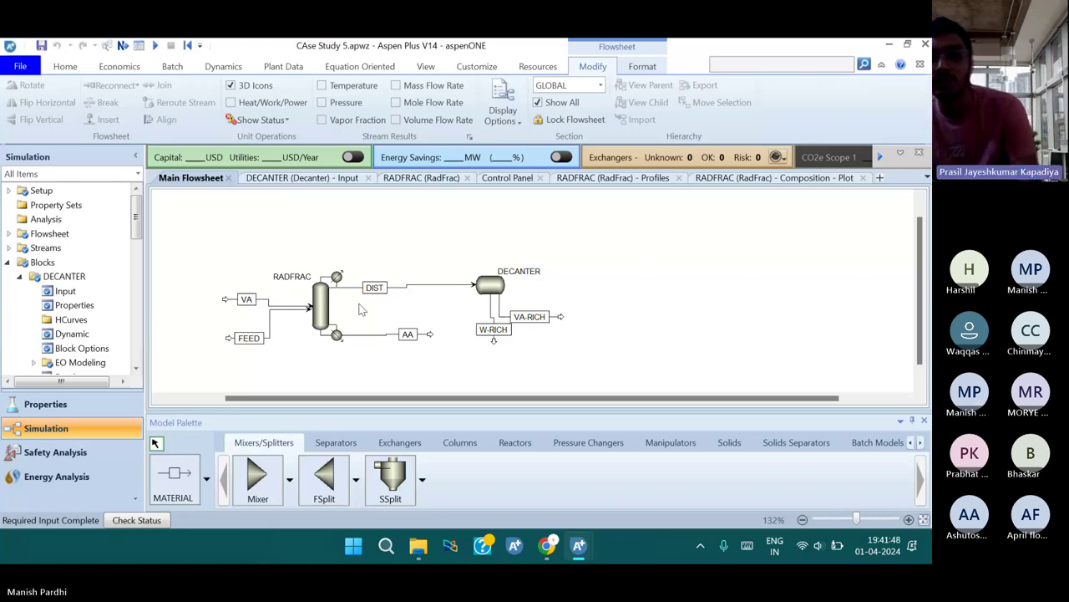
click(244, 302)
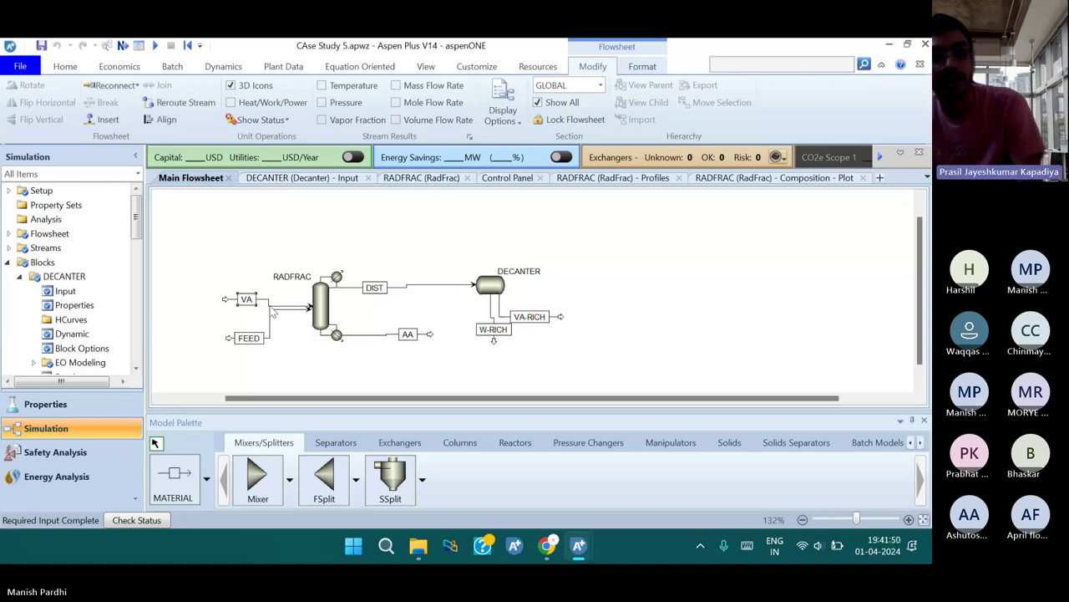
right_click(273, 311)
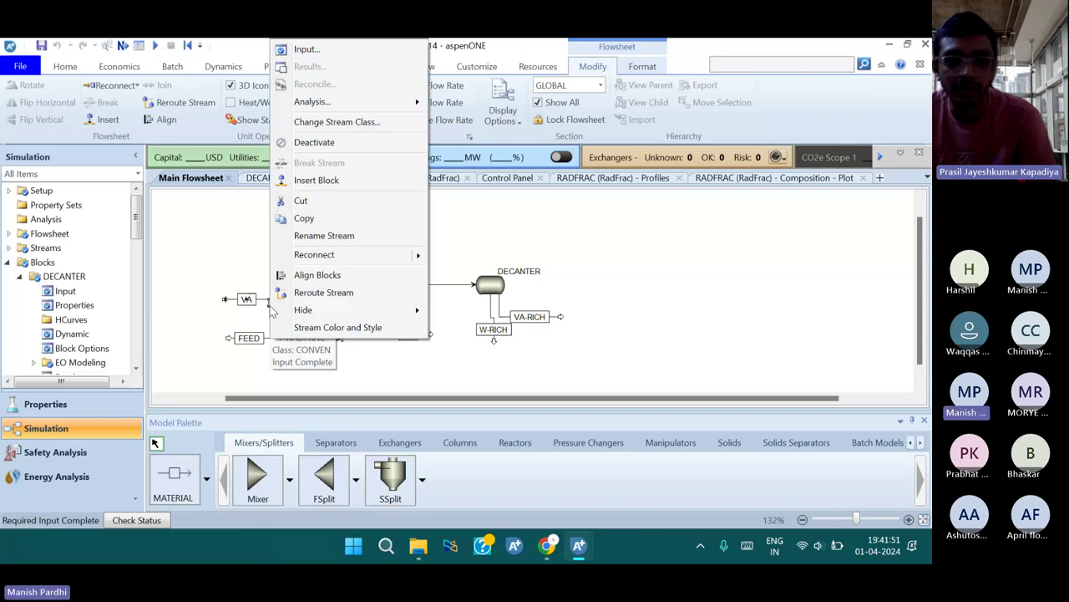
click(324, 144)
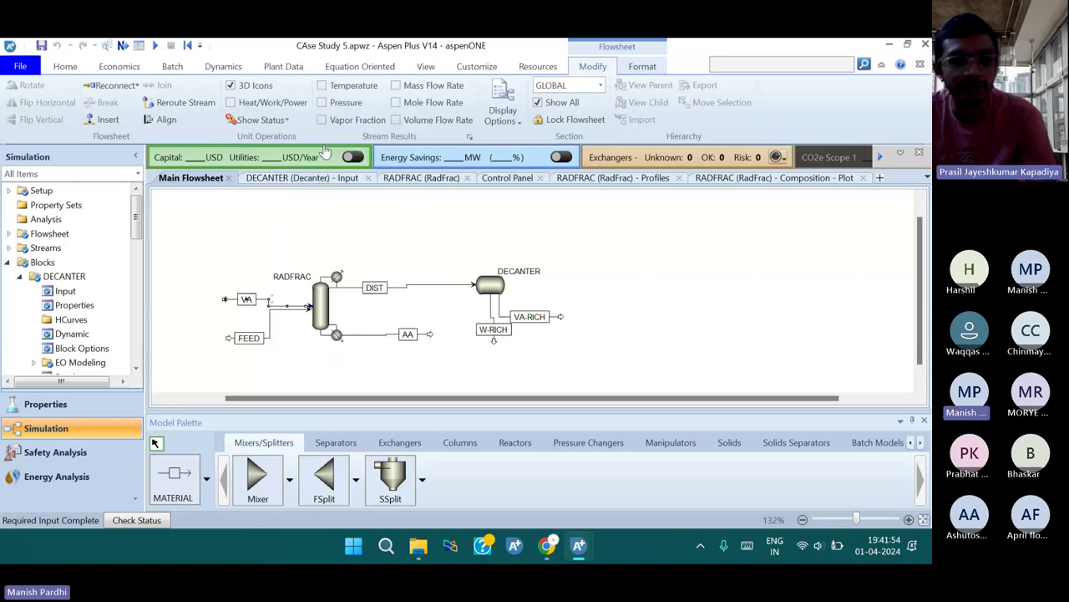
click(251, 316)
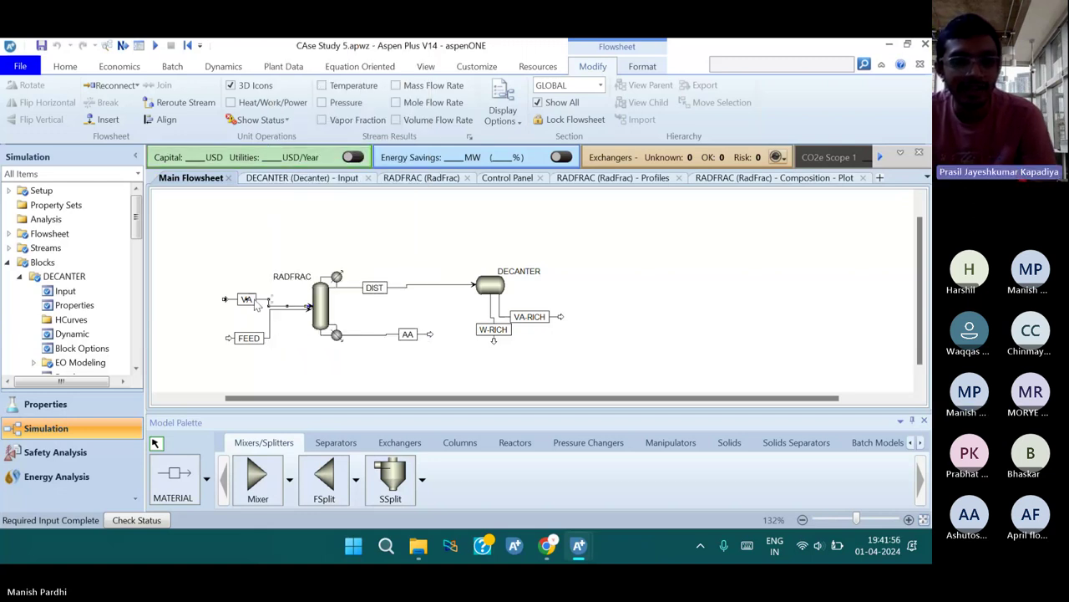
Review the VA stream's actions again, then check the DECANTER block's right-click options
click(257, 301)
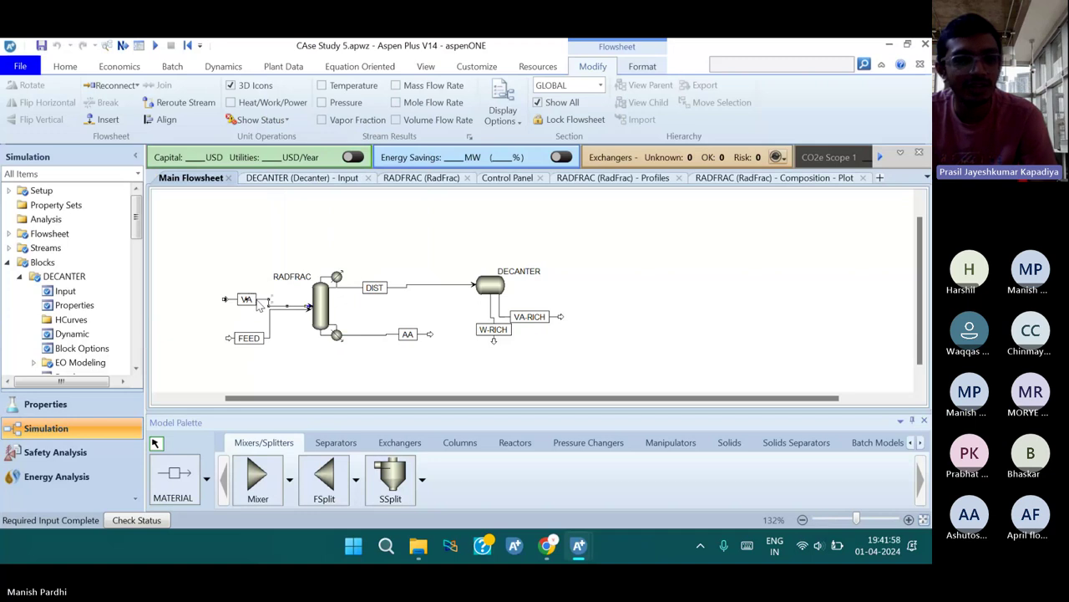
right_click(259, 306)
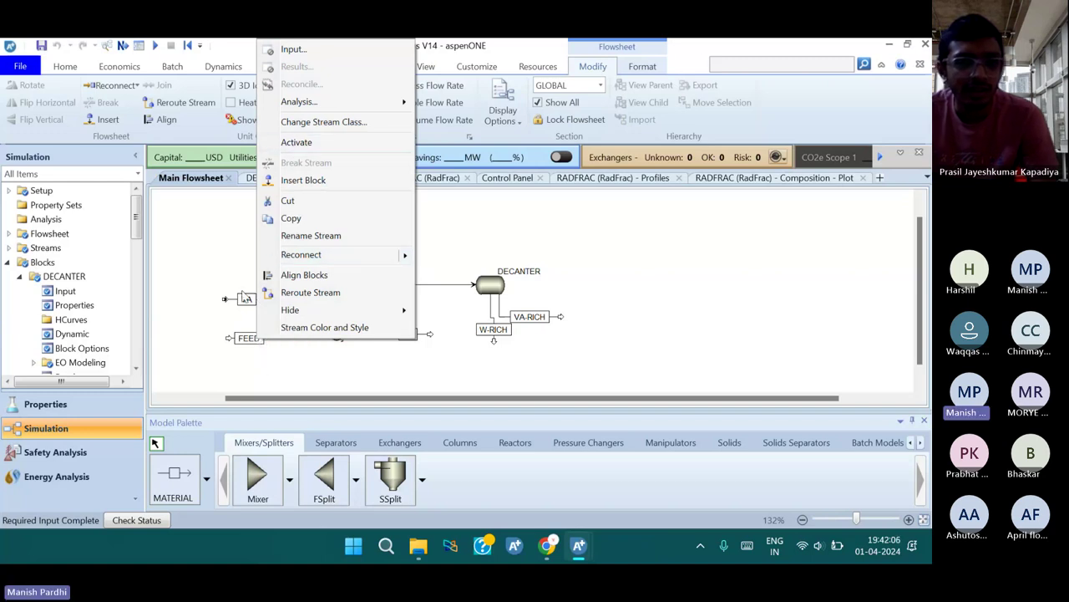
click(291, 321)
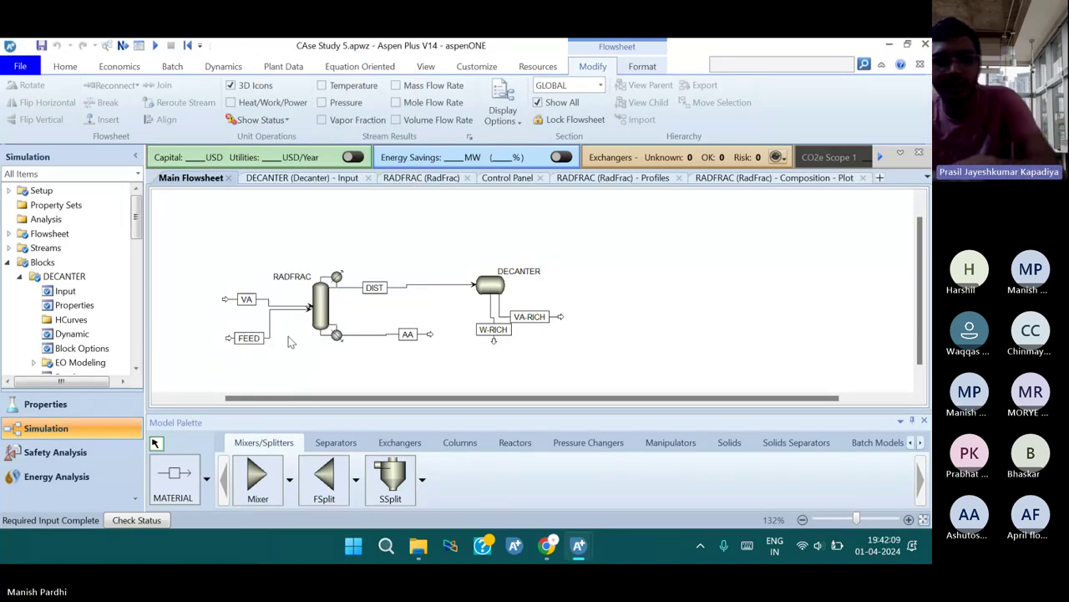
click(257, 306)
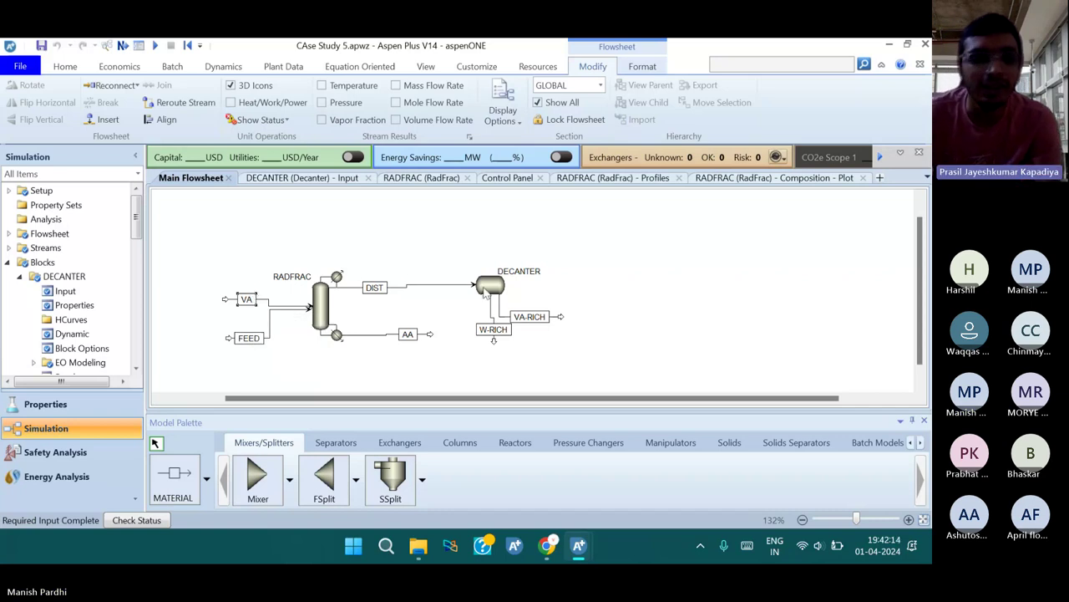
click(501, 289)
right_click(505, 291)
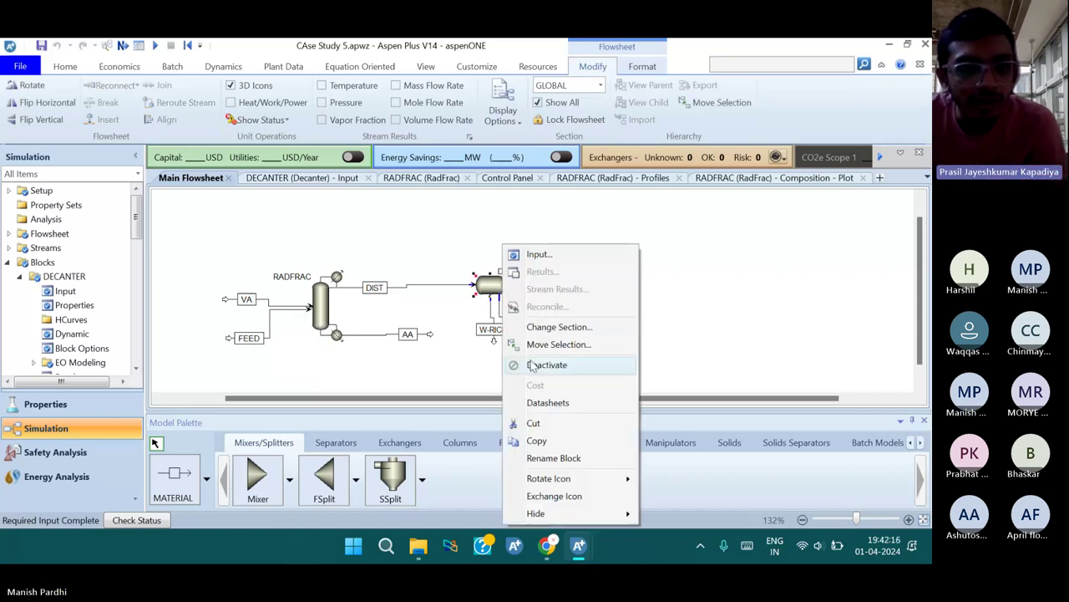
click(451, 349)
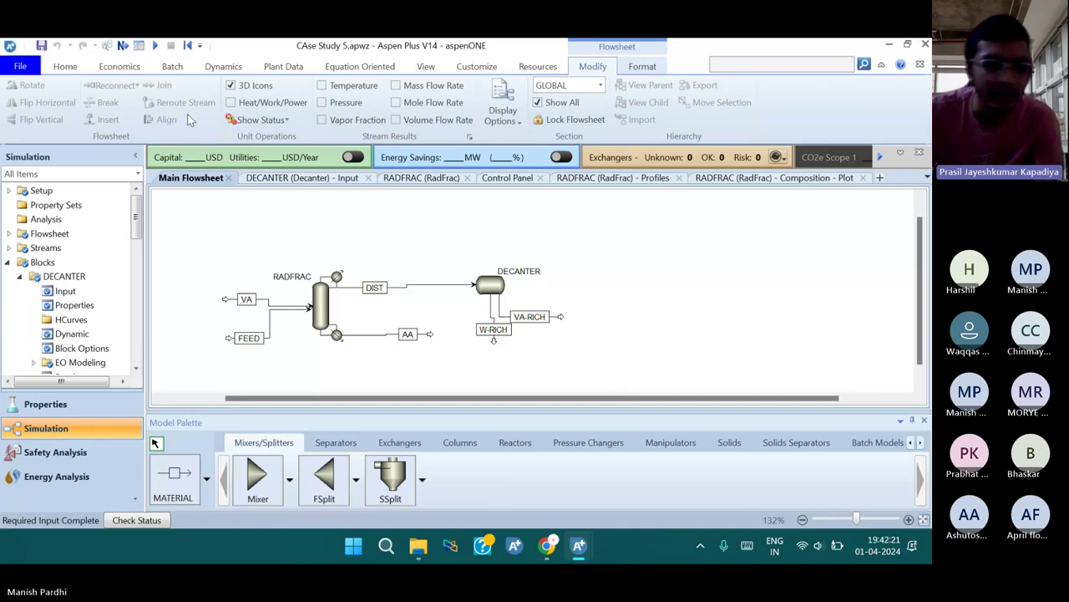
Reinitialize the whole simulation, purging previous results, and rerun it
click(182, 47)
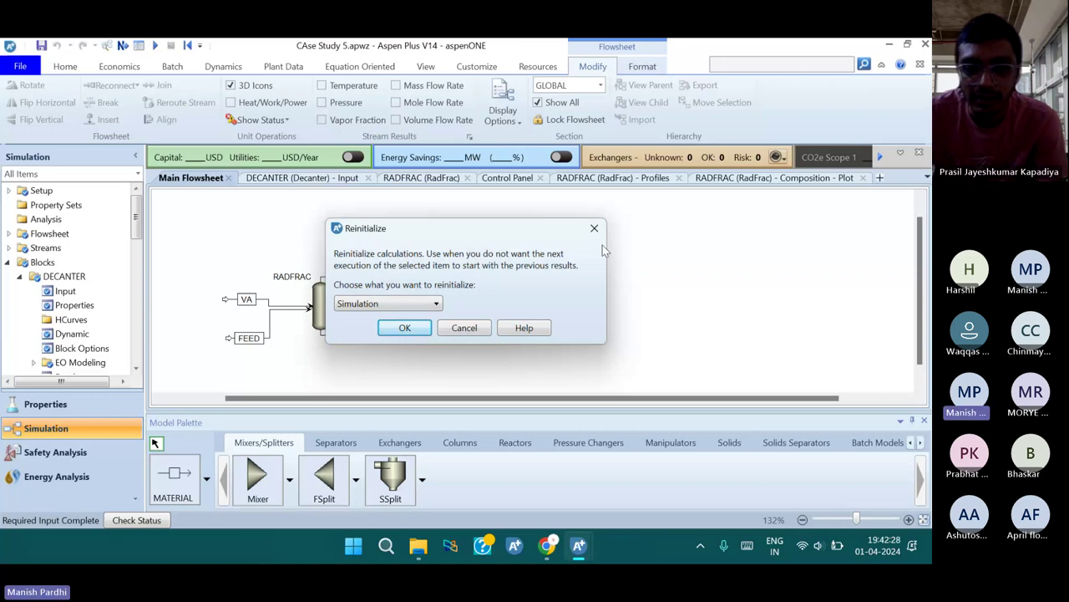
click(406, 329)
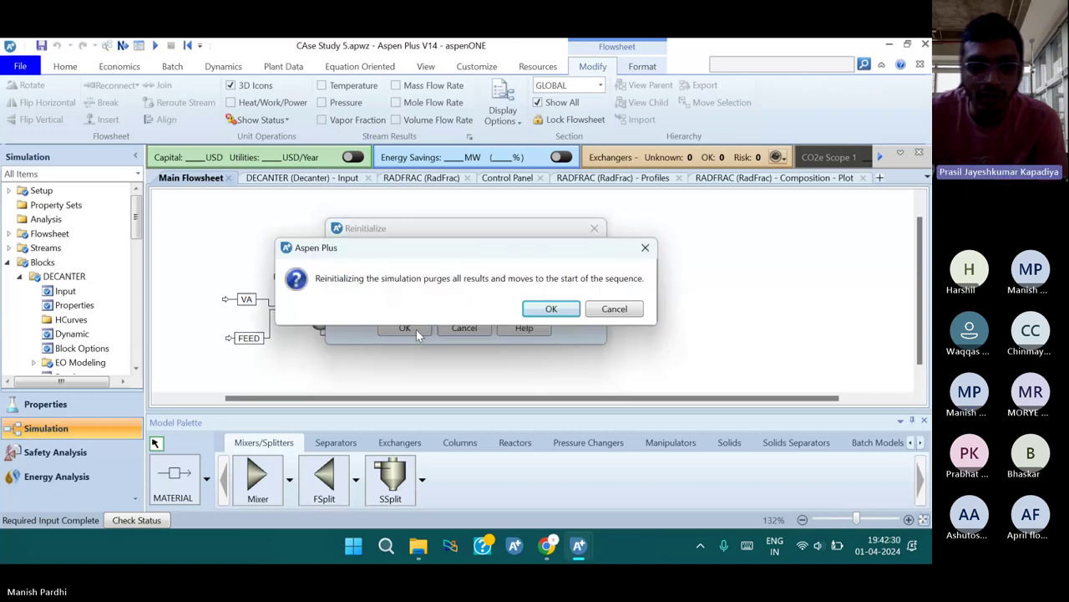
click(553, 311)
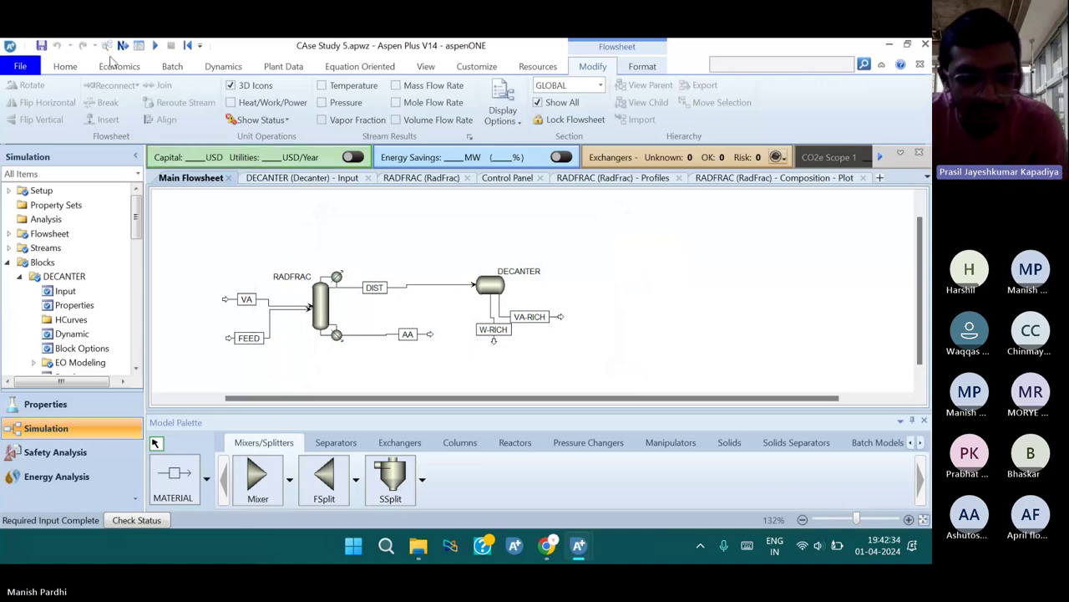
click(153, 45)
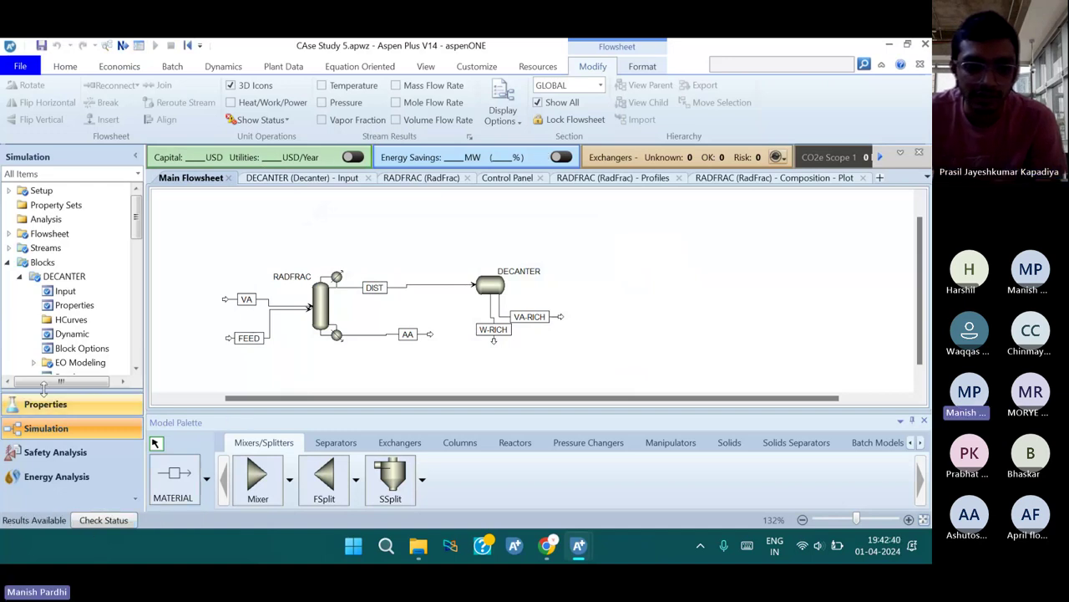
Open the Results Summary streams table and pick out the VA stream column
scroll(62, 317, down, 10)
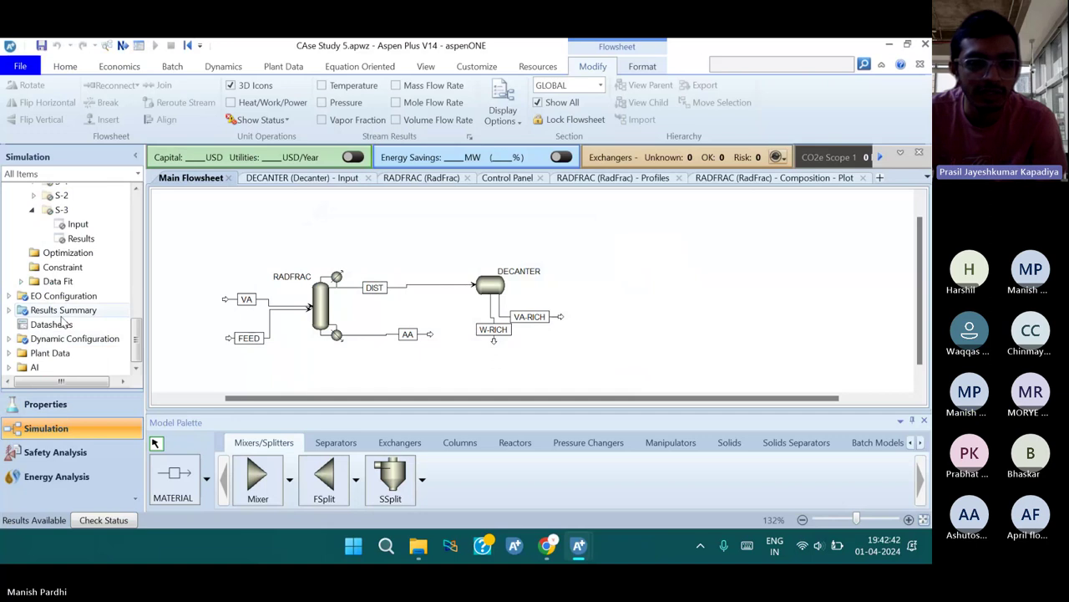
double_click(60, 310)
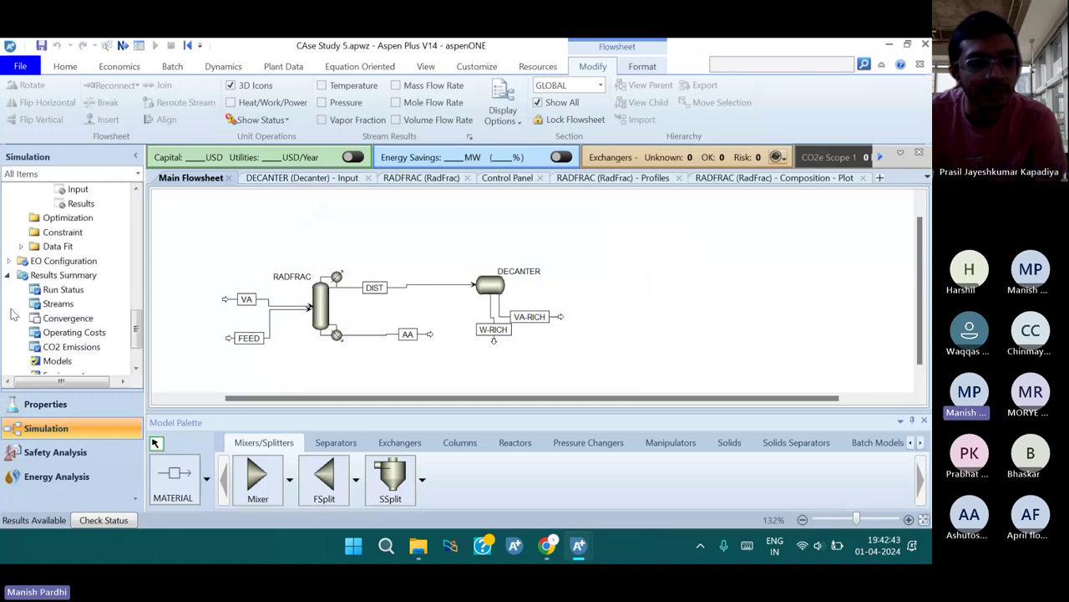
double_click(84, 305)
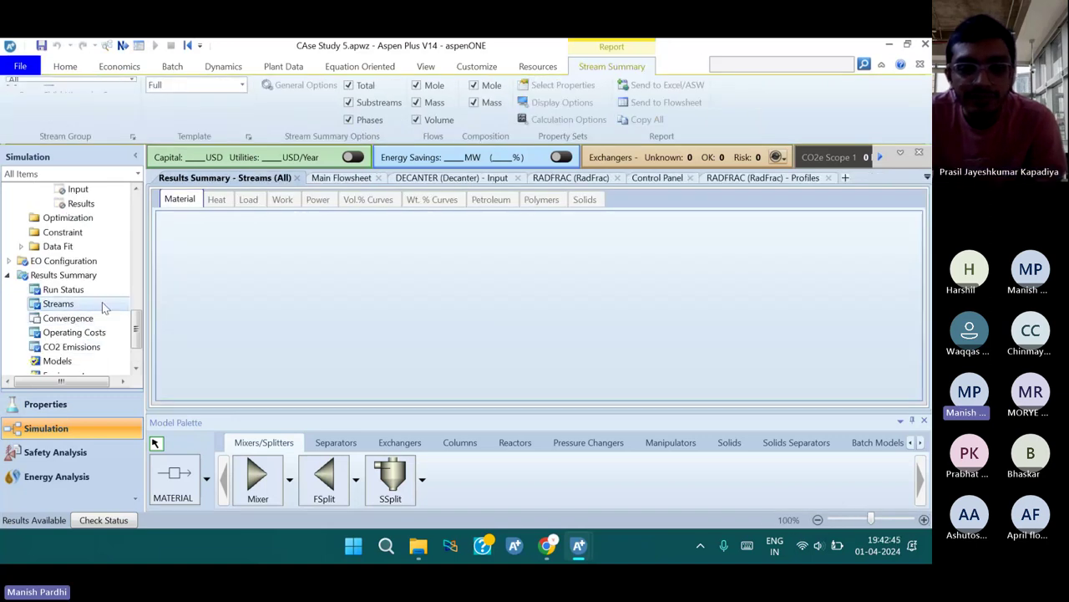
click(690, 232)
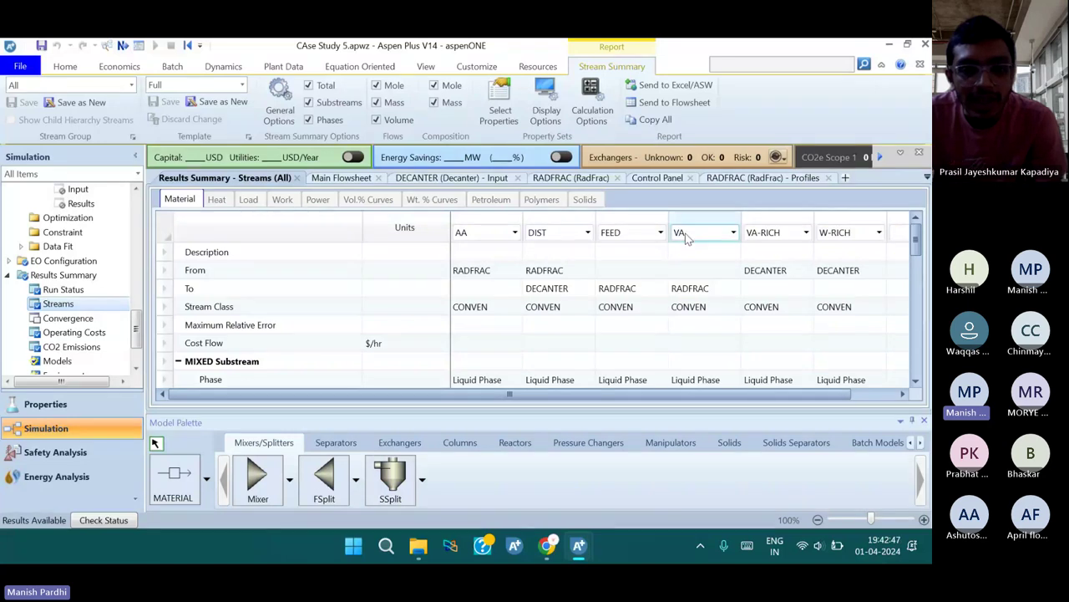
scroll(695, 313, down, 3)
scroll(697, 313, down, 10)
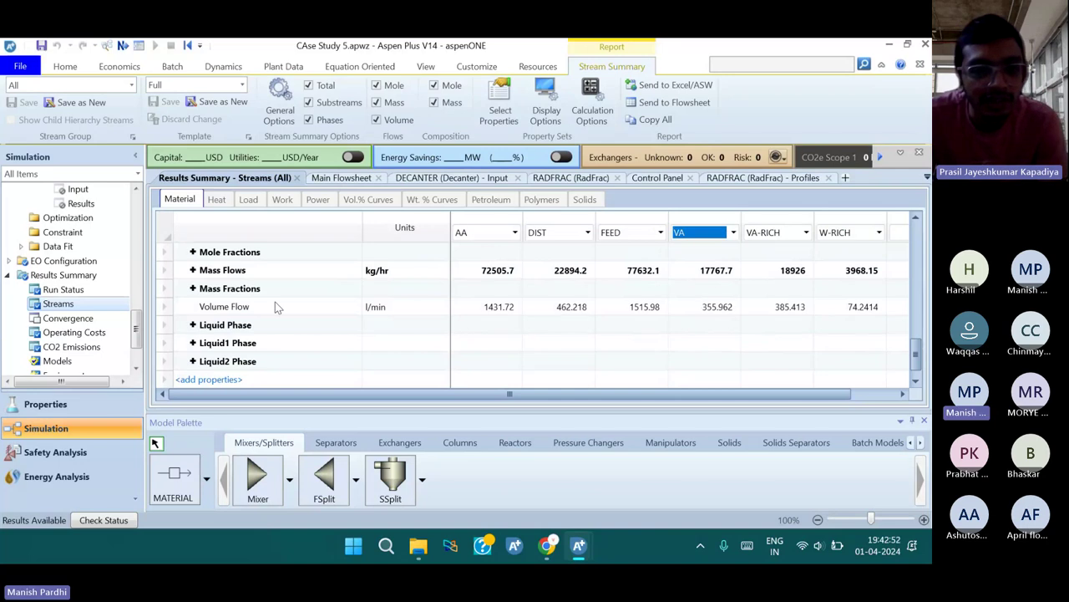
scroll(277, 309, up, 1)
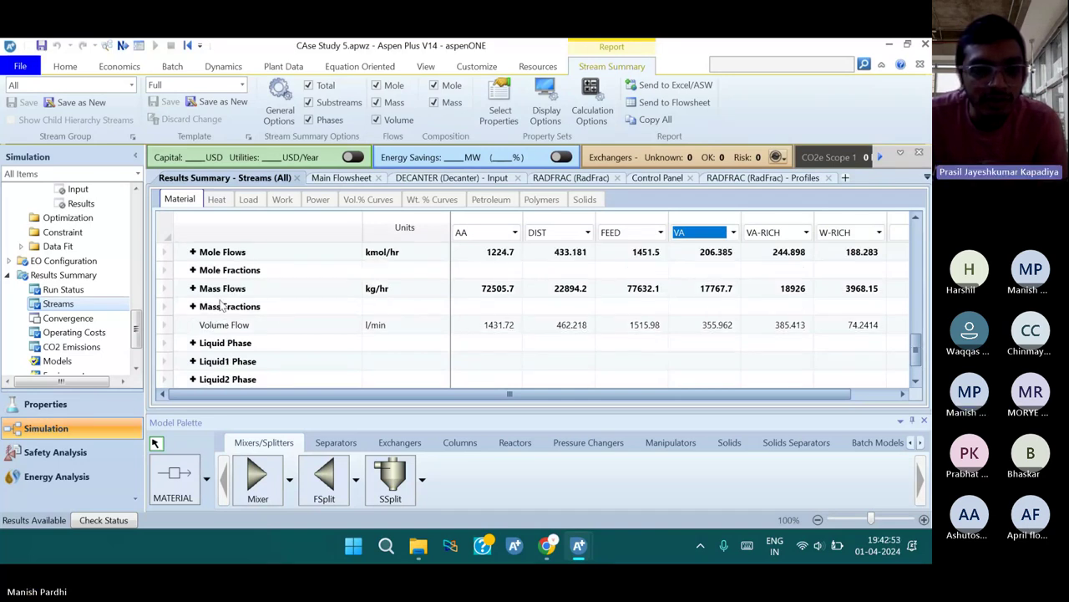
Expand mole fractions and mass flows, checking VA in FEED and the VA stream (17767.7 kg/hr)
click(193, 271)
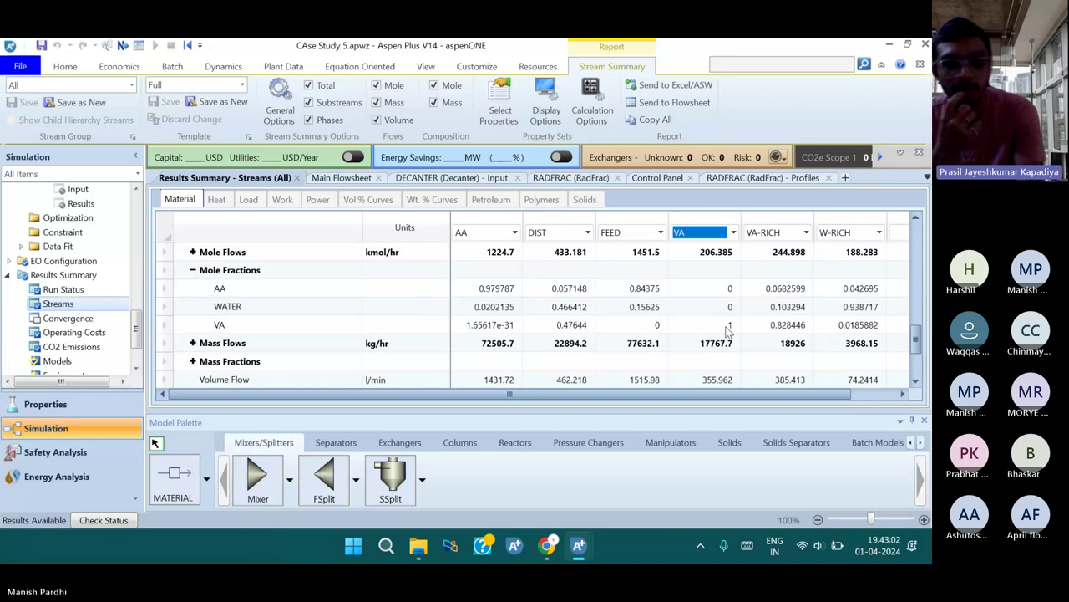
click(649, 326)
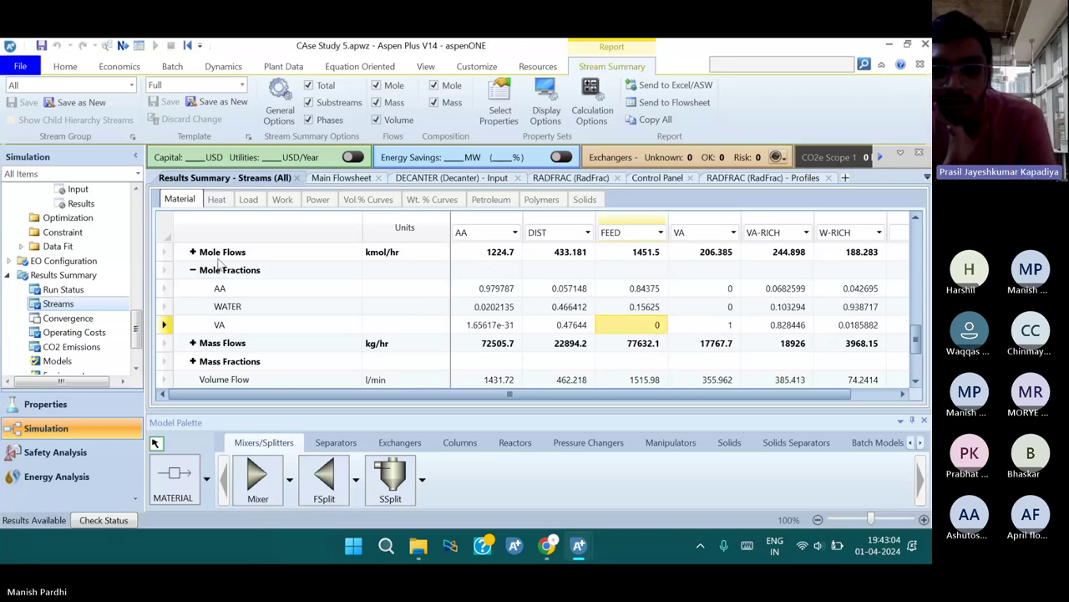
click(201, 348)
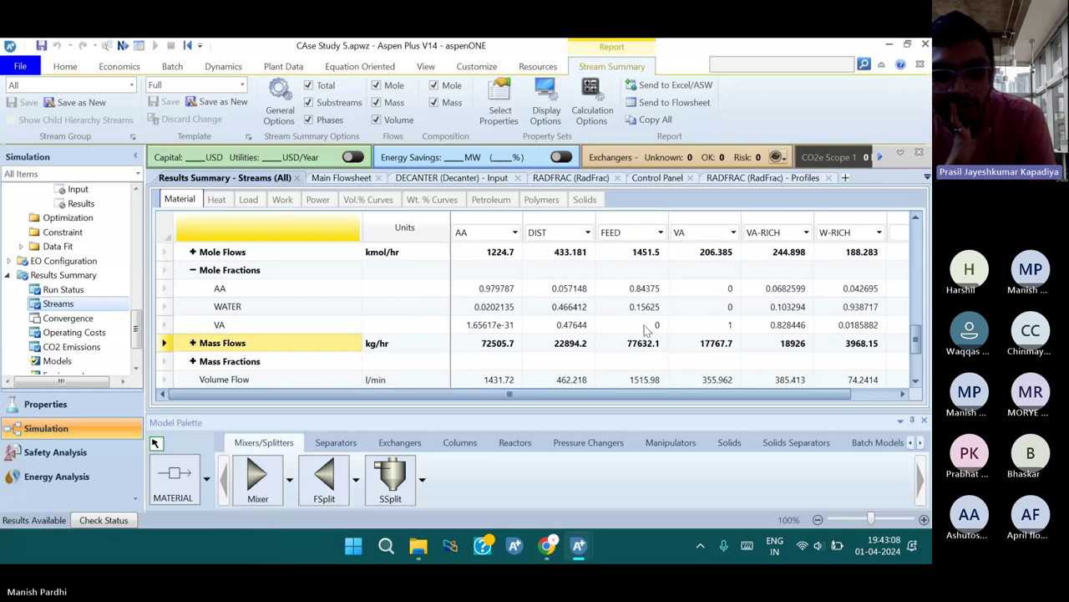
click(648, 328)
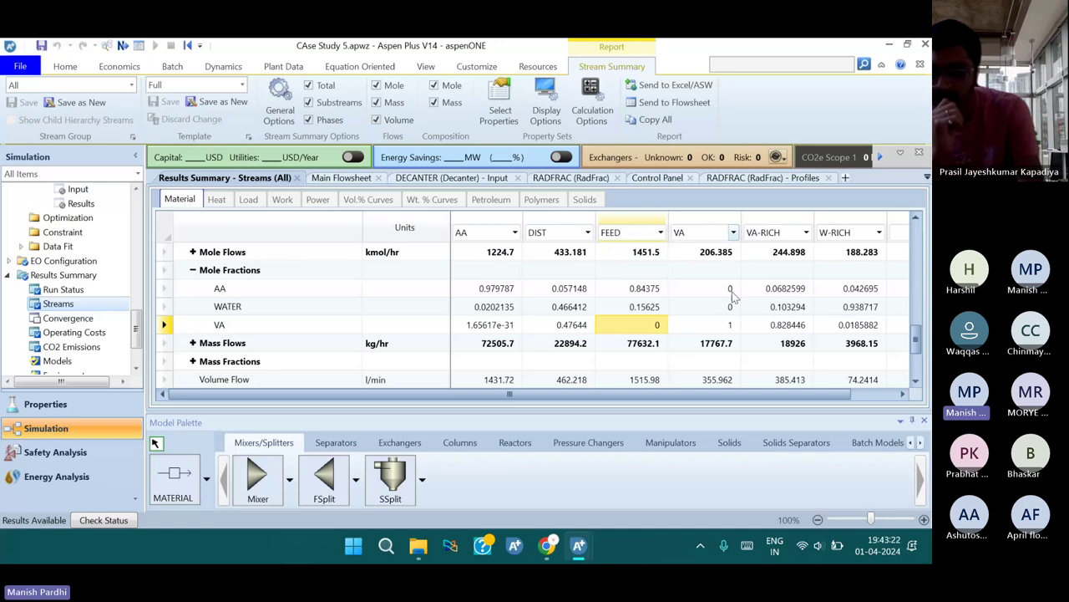
click(192, 342)
scroll(301, 349, down, 1)
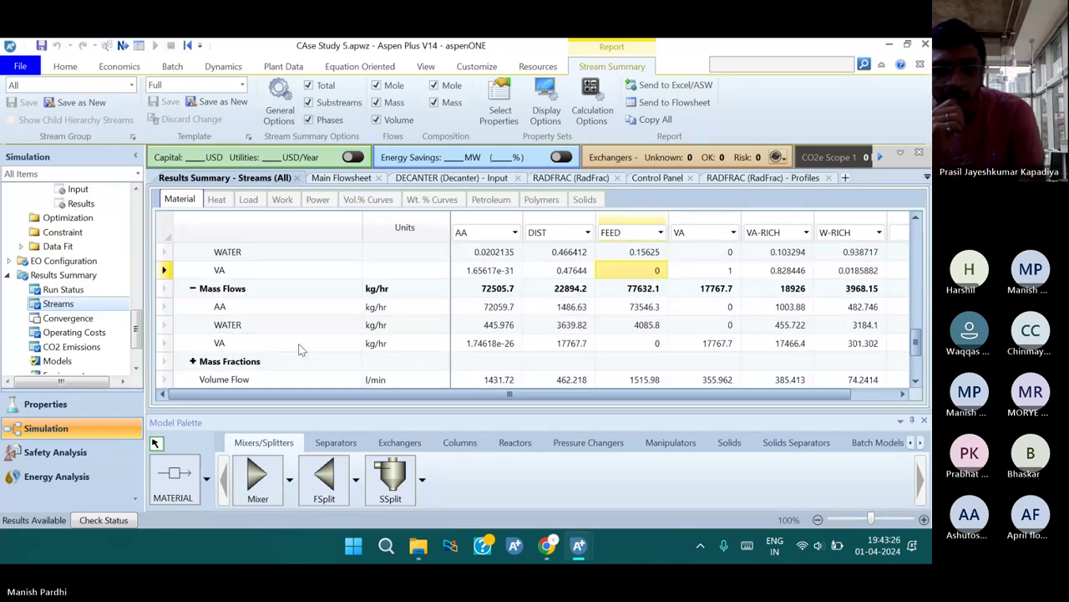
scroll(639, 300, down, 1)
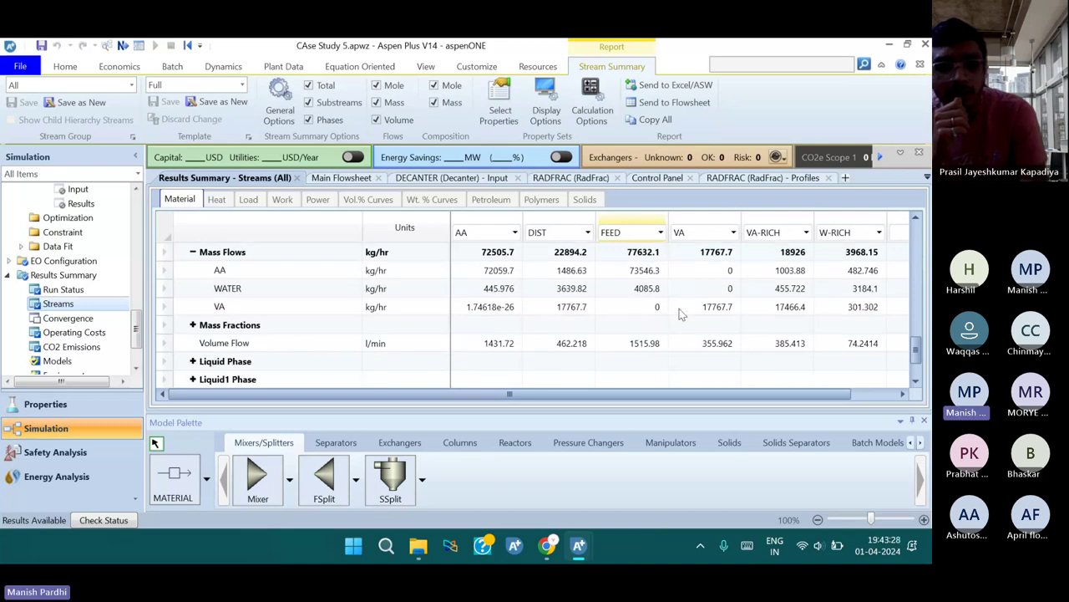
click(714, 310)
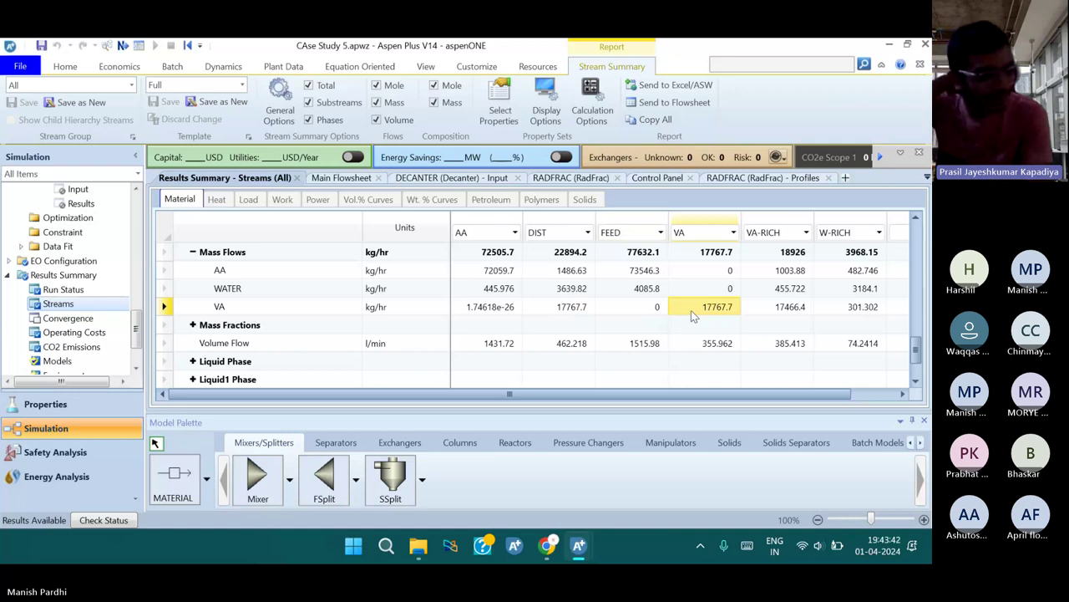
Delete the VA stream, DECANTER block and its W-RICH and VA-RICH outlets, confirming each
click(336, 182)
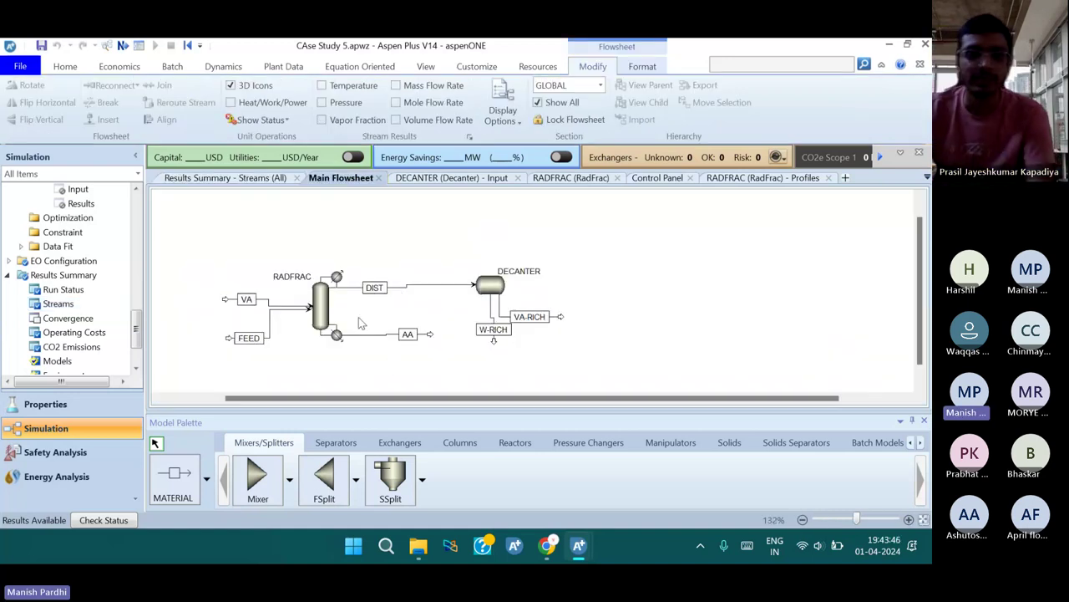
click(265, 302)
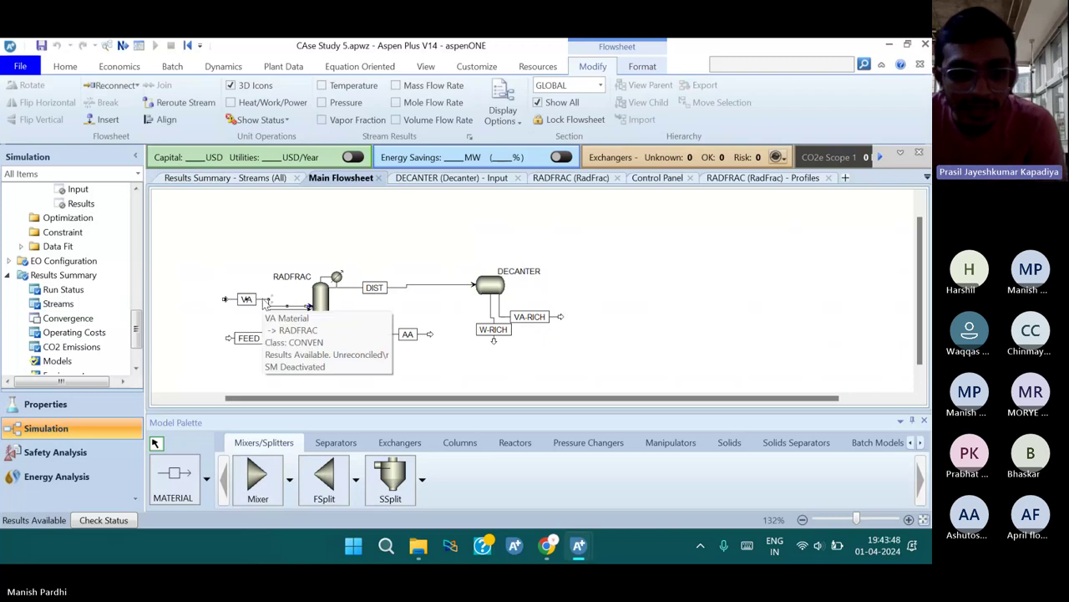
key(Delete)
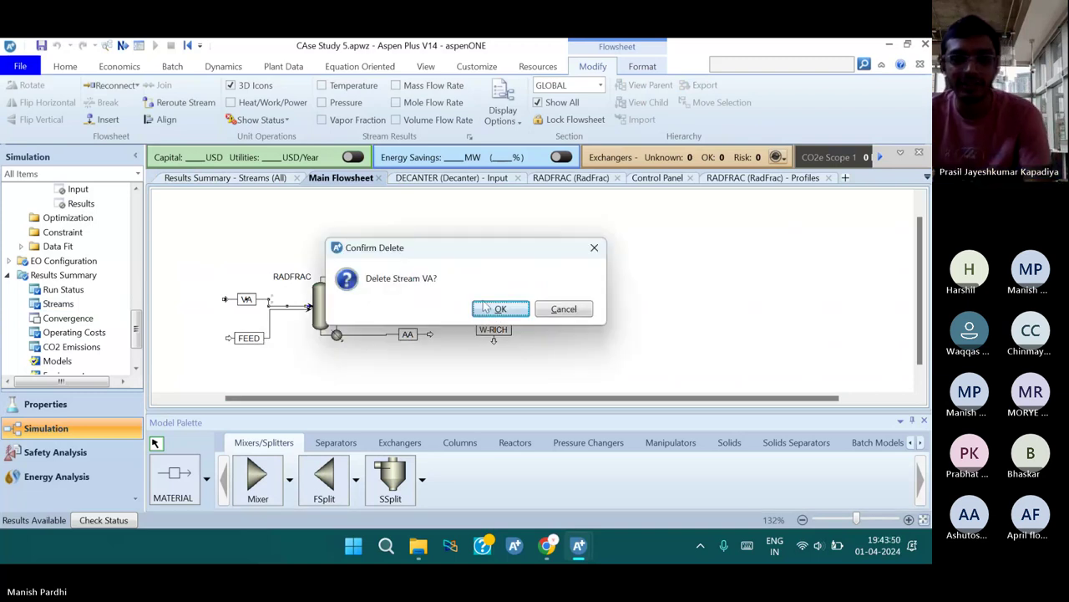
click(498, 309)
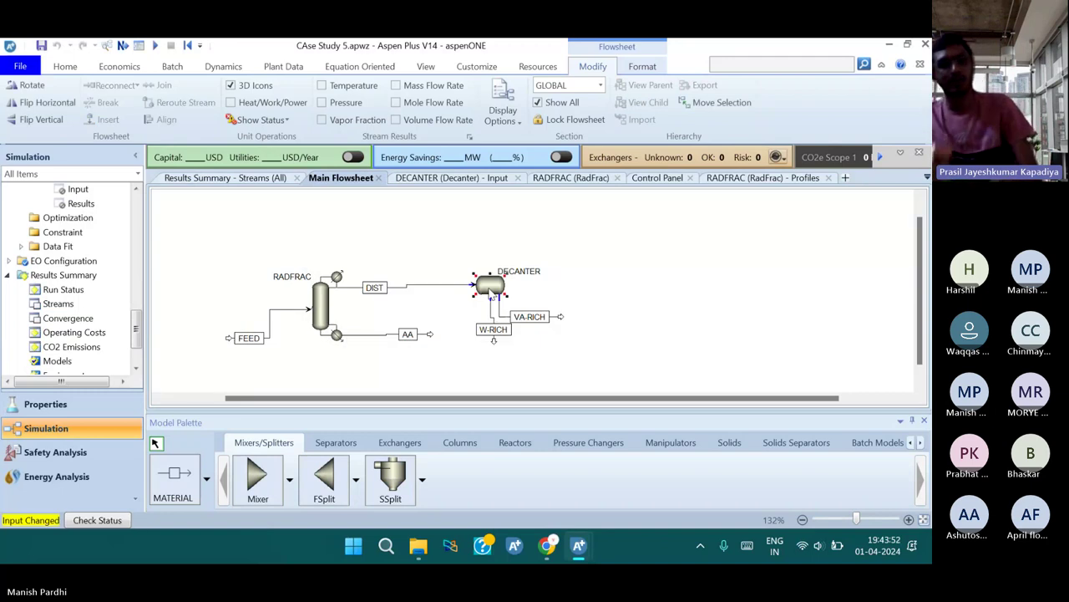
key(Delete)
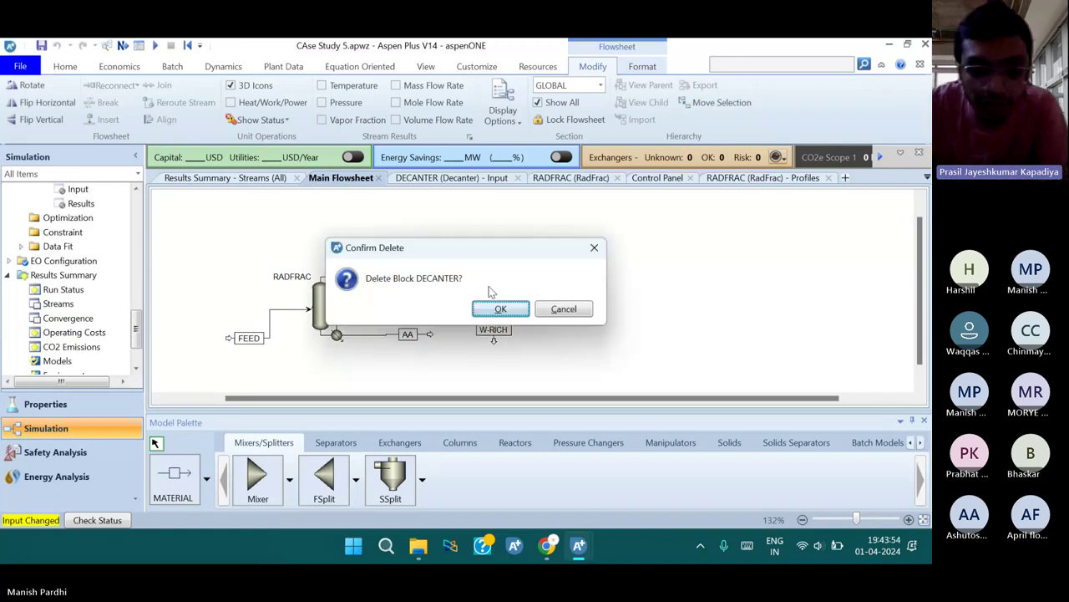
click(496, 306)
click(495, 341)
key(Delete)
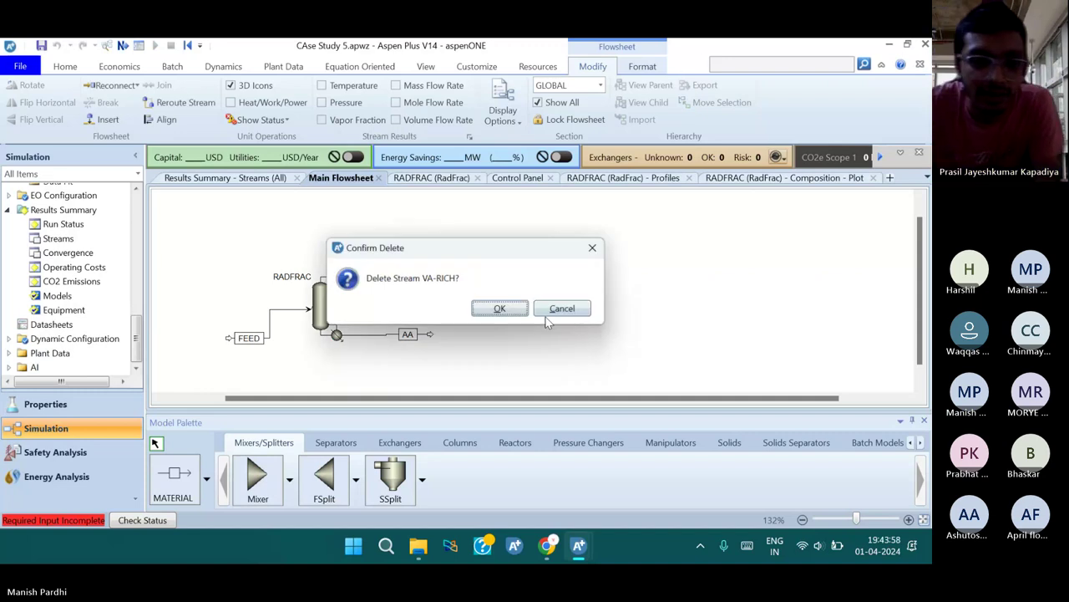
click(504, 309)
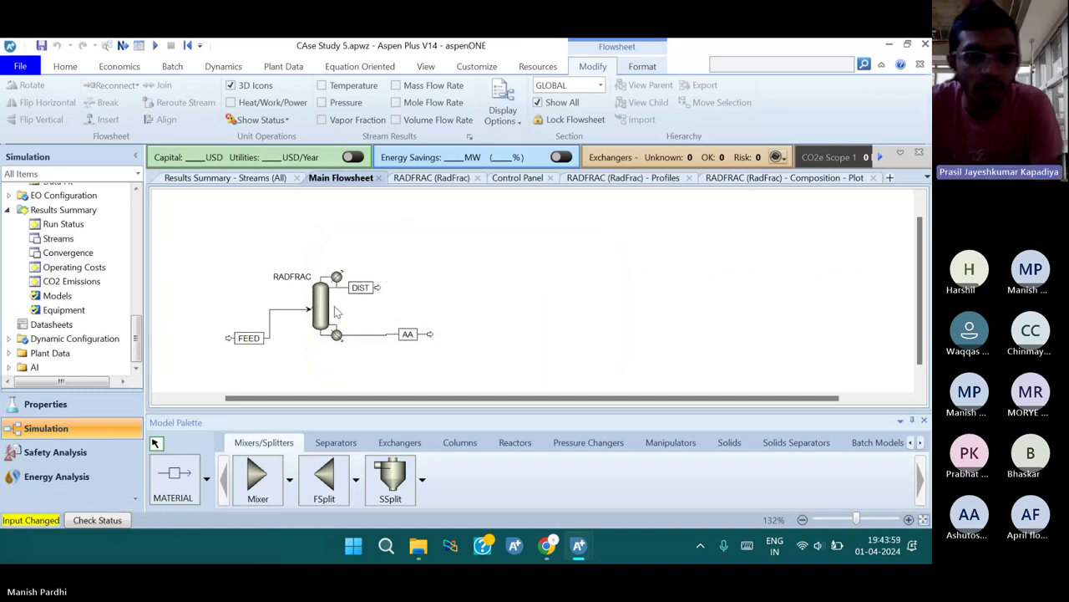
click(325, 313)
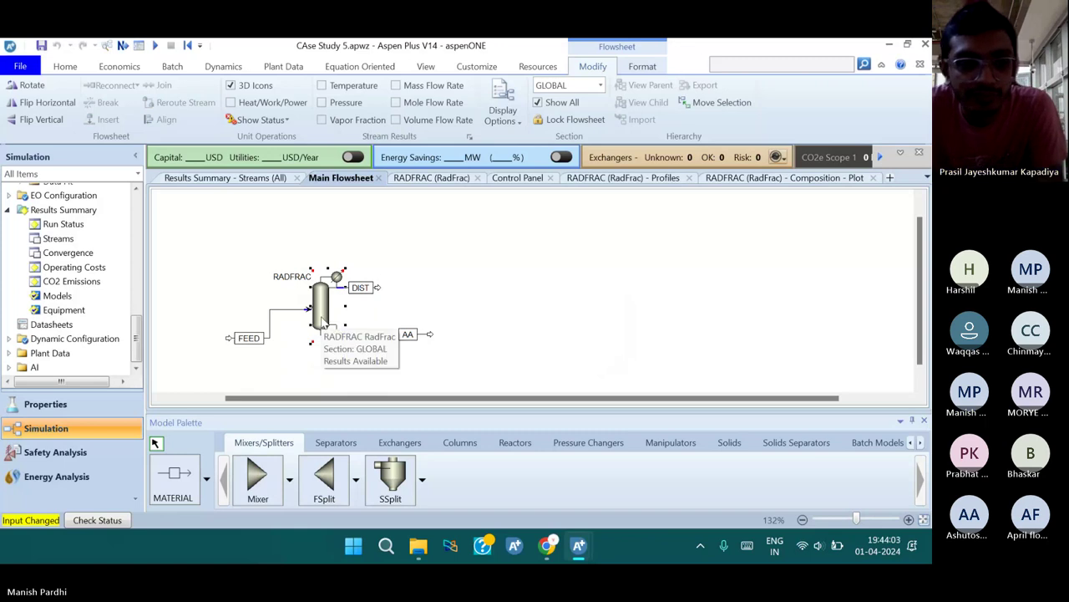
Change RADFRAC's Configuration valid phases from Vapor-Liquid-Liquid to Vapor-Liquid
double_click(321, 322)
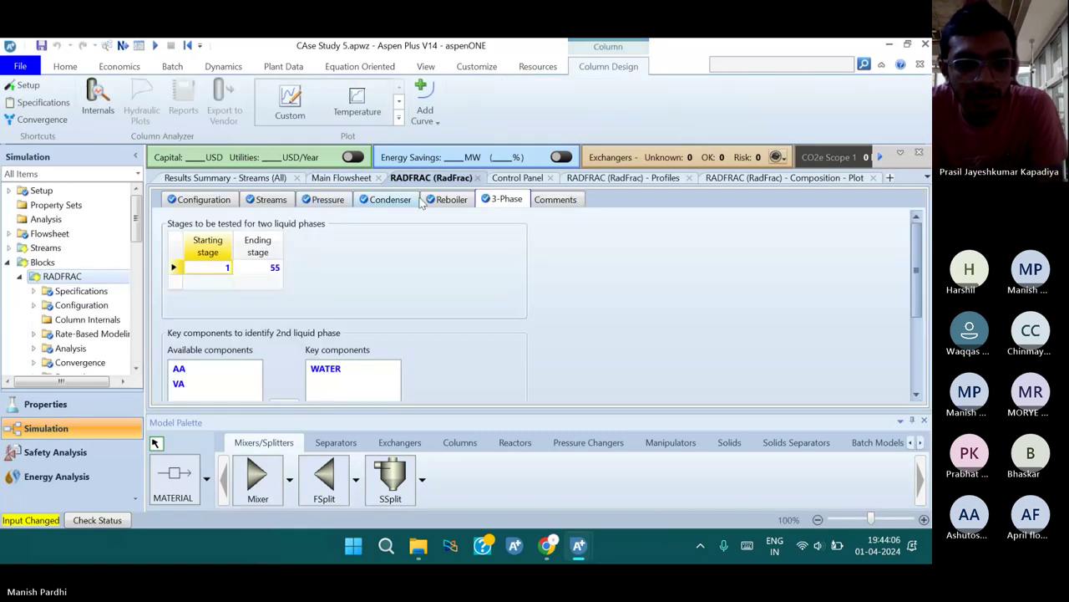
click(227, 201)
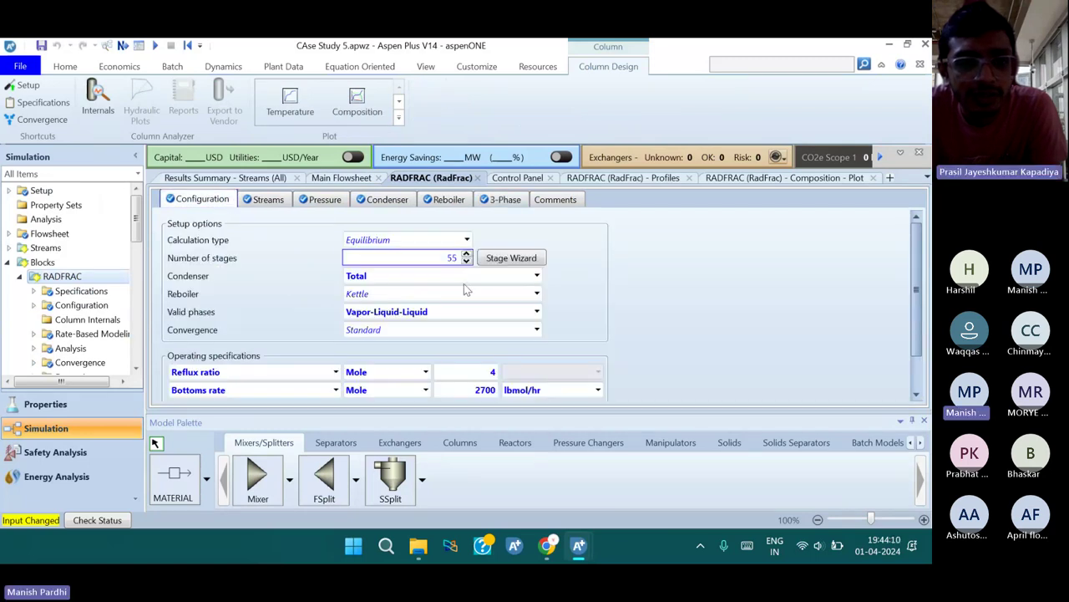
scroll(443, 322, down, 2)
scroll(437, 325, up, 2)
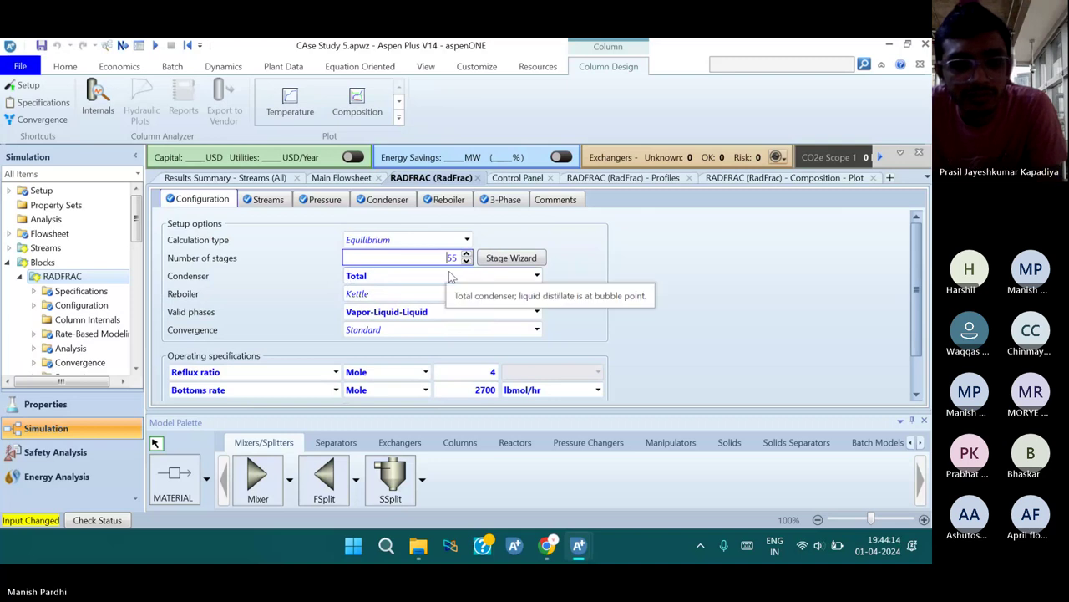
click(536, 312)
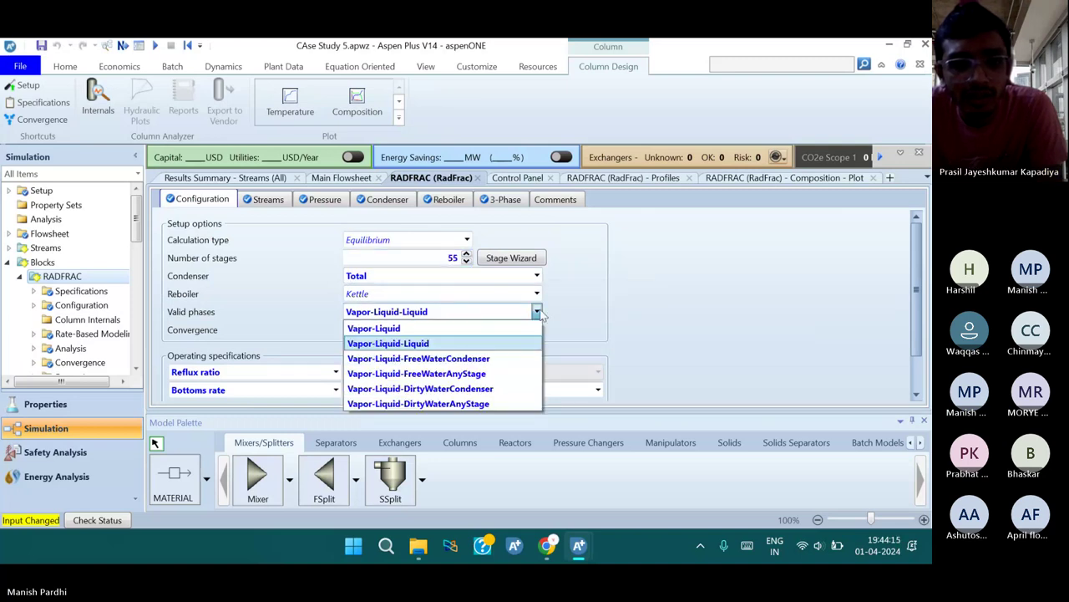
click(373, 329)
scroll(477, 325, down, 1)
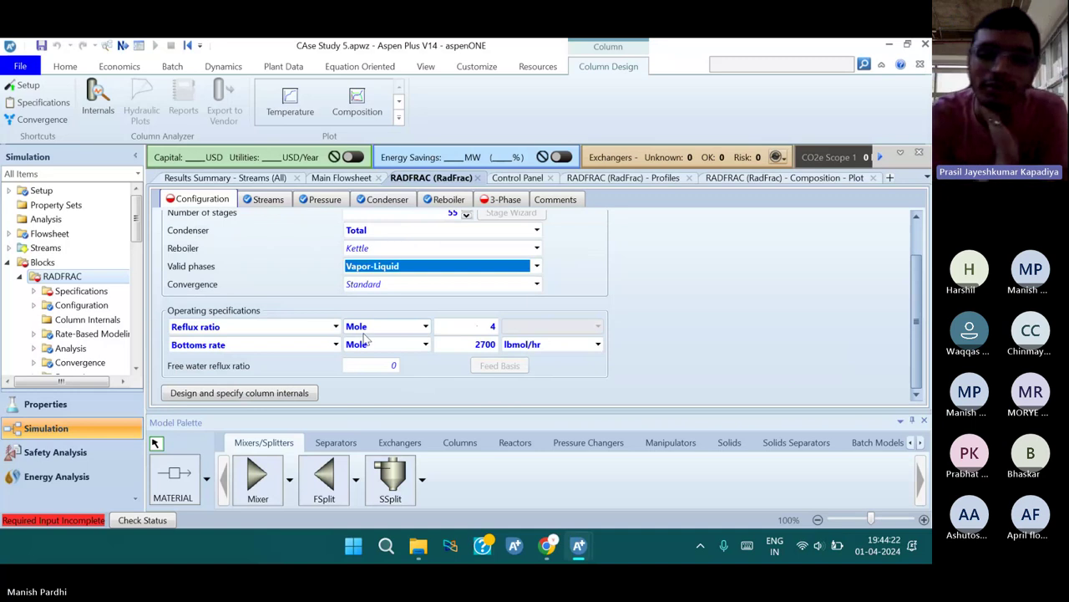
scroll(324, 308, up, 1)
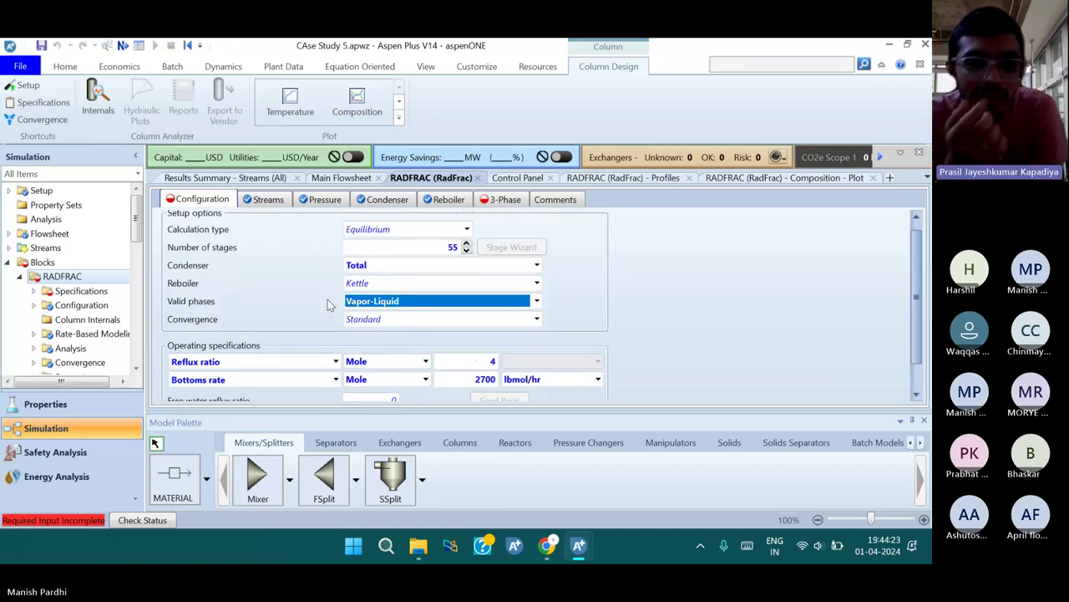
Clear the Starting and Ending stage values on RADFRAC's 3-Phase sheet
scroll(329, 304, down, 1)
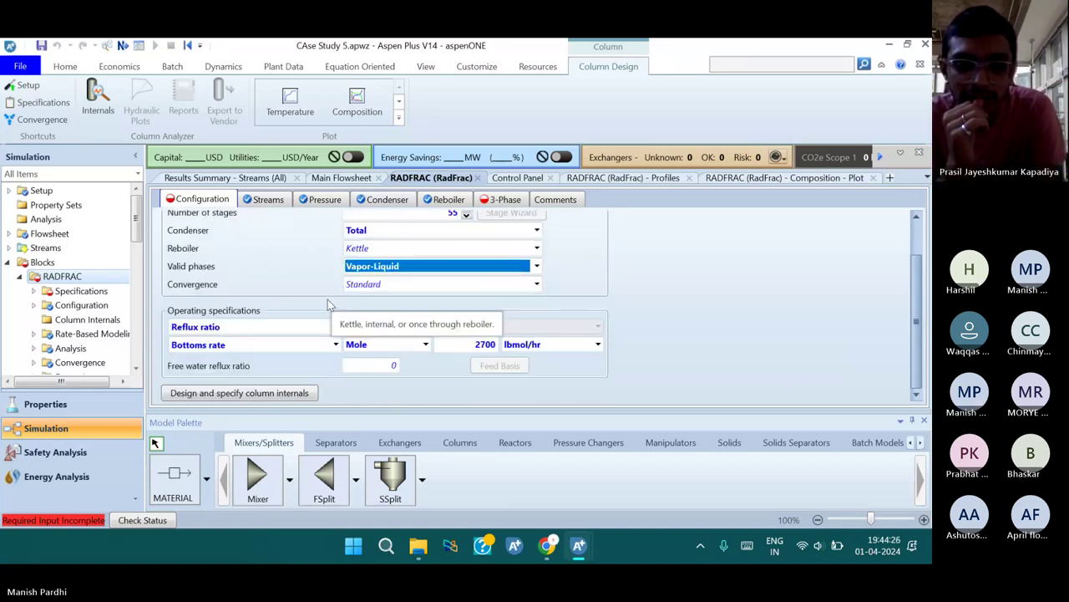
scroll(334, 304, up, 1)
click(510, 204)
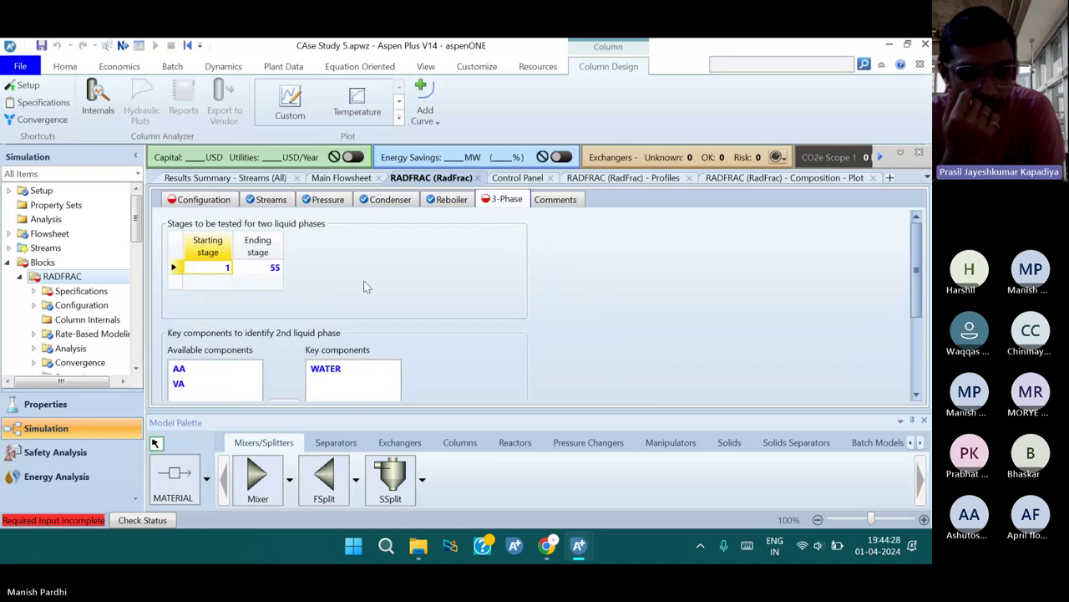
scroll(284, 326, down, 3)
scroll(303, 338, up, 3)
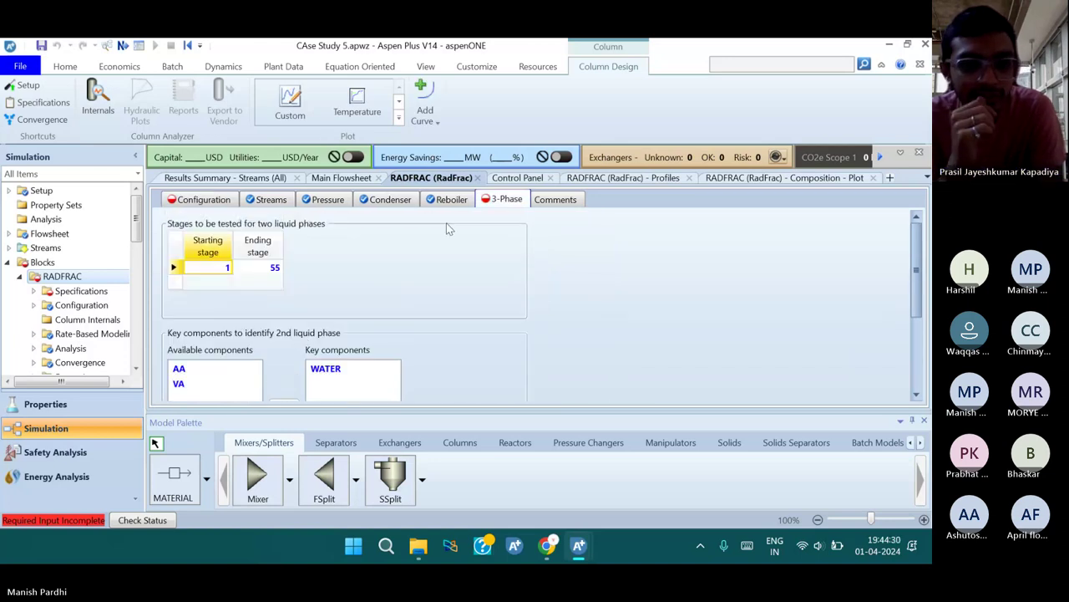
click(226, 275)
click(222, 284)
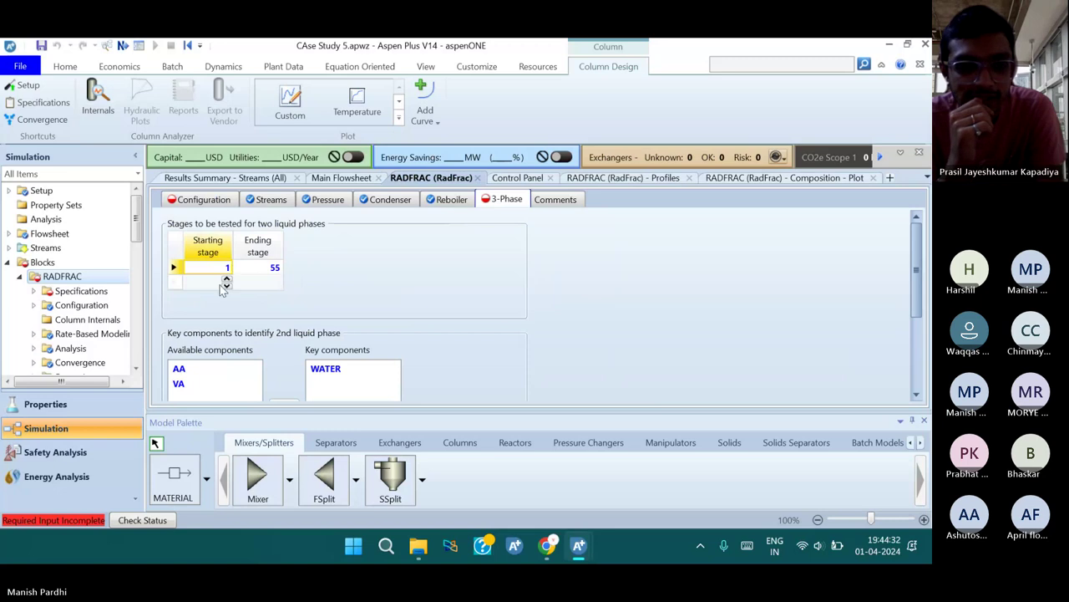
click(265, 268)
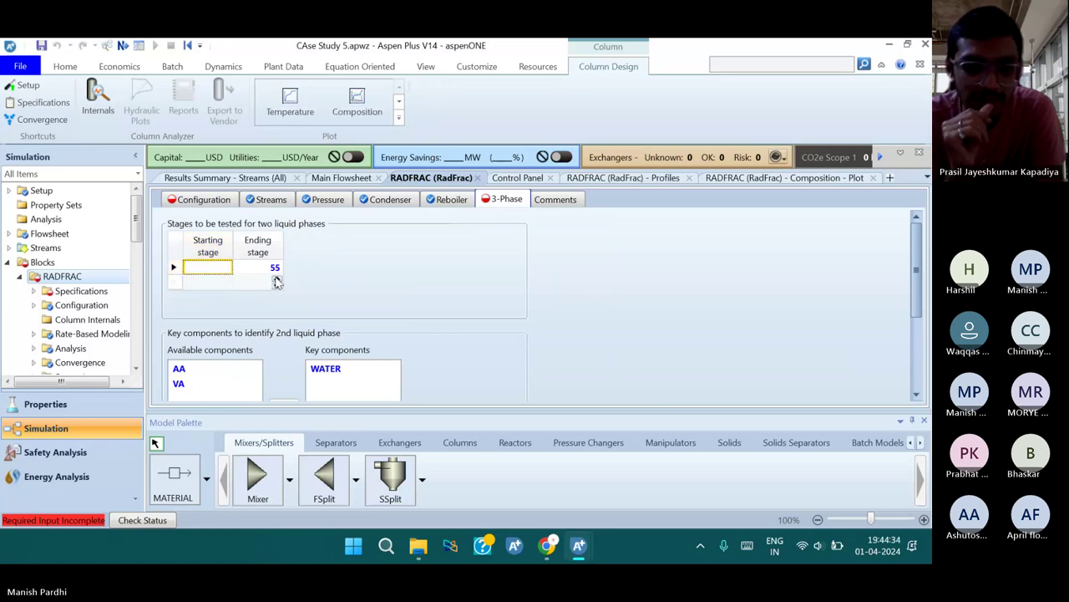
click(276, 272)
text(5)
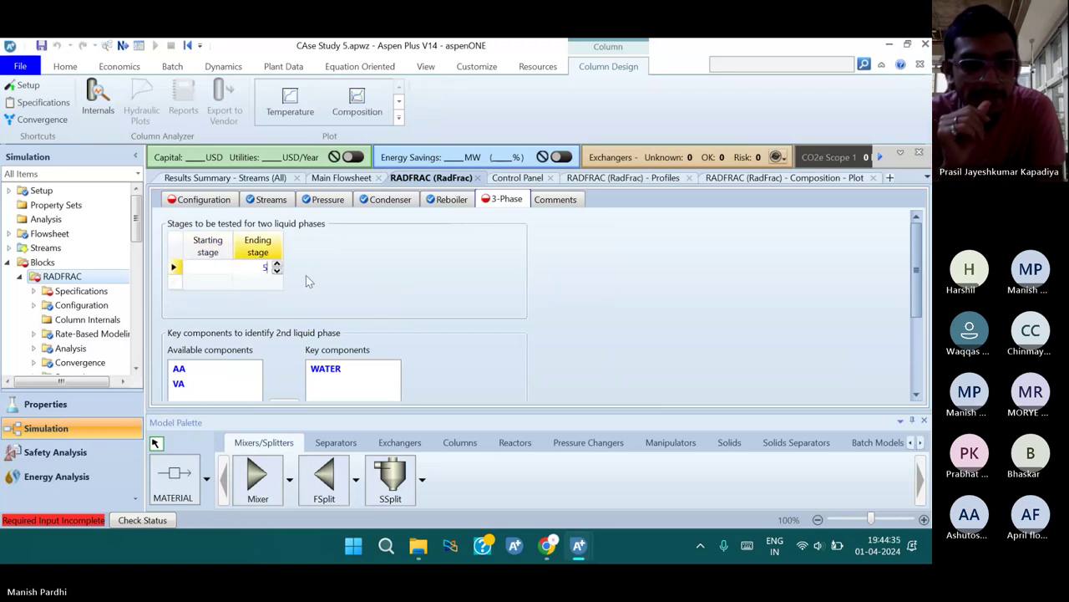
key(Delete)
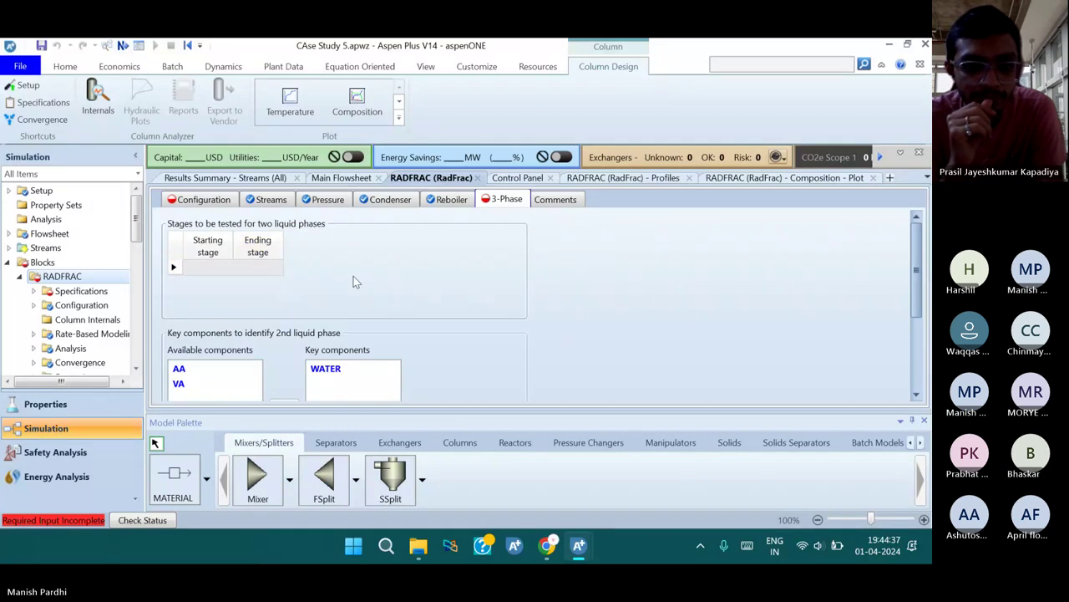
key(F4)
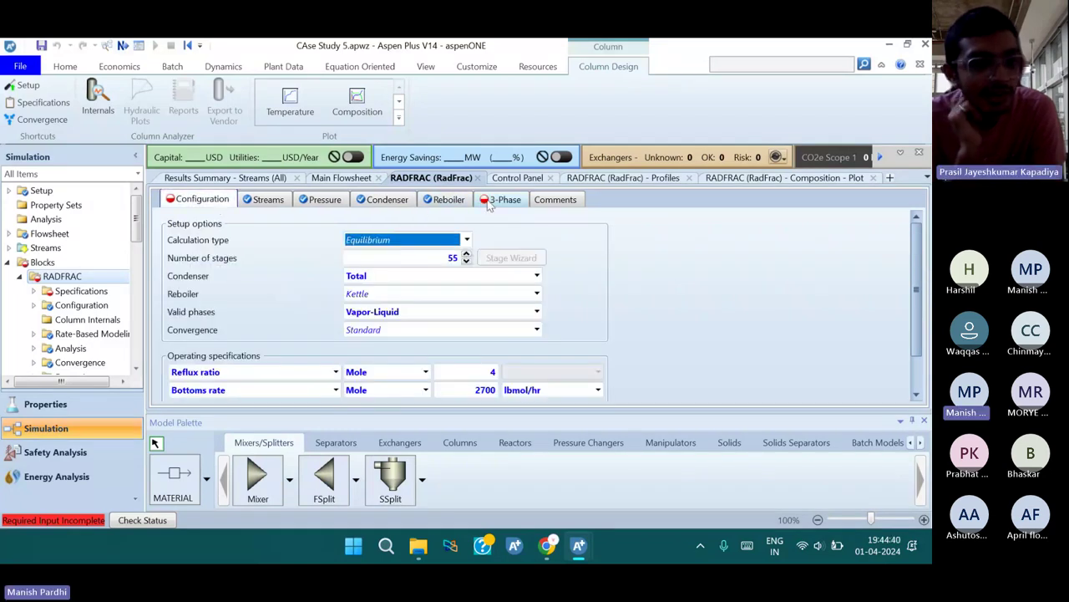
Move WATER from the key components back to Available components
click(491, 203)
scroll(397, 309, down, 2)
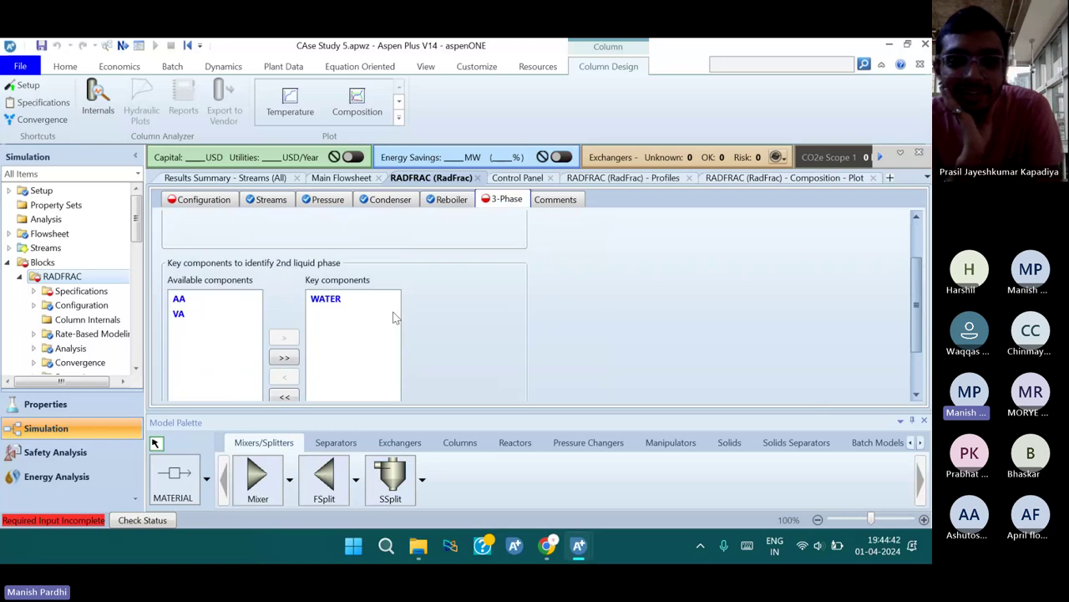
click(334, 306)
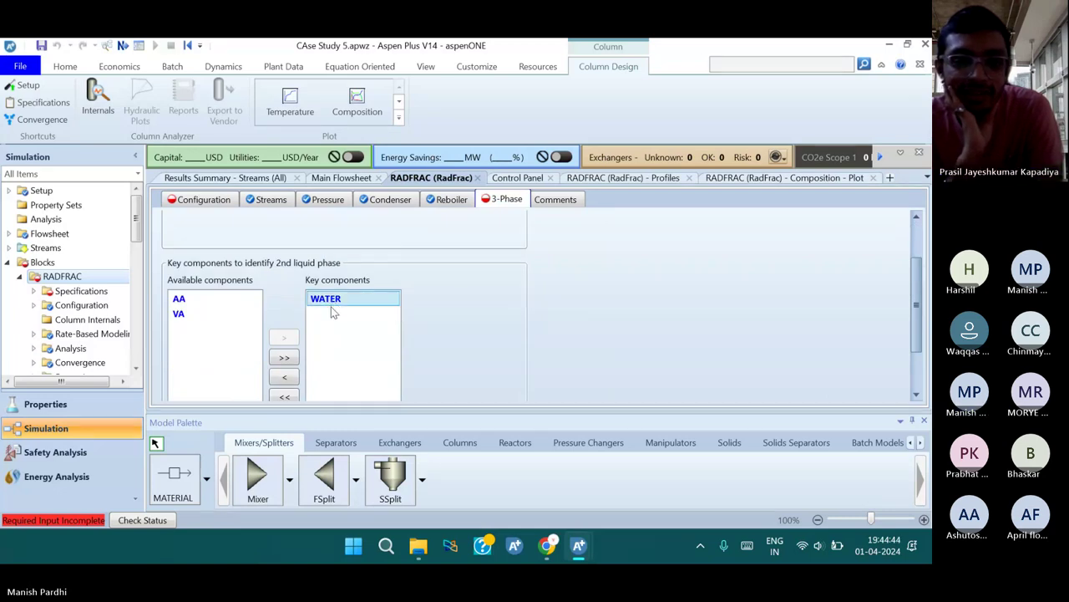
click(290, 397)
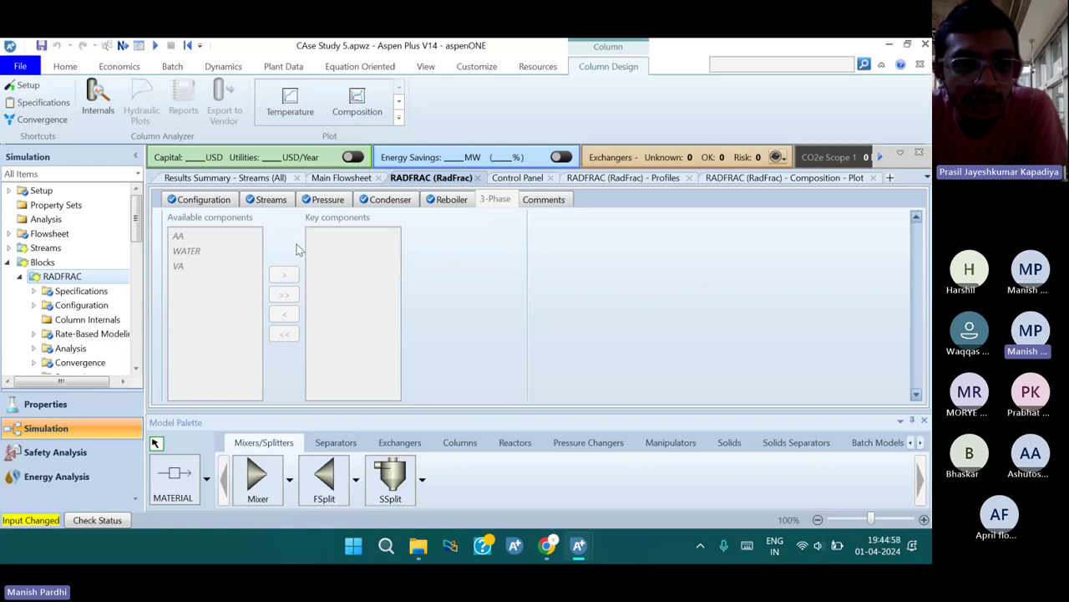
key(ctrl+Page_Up)
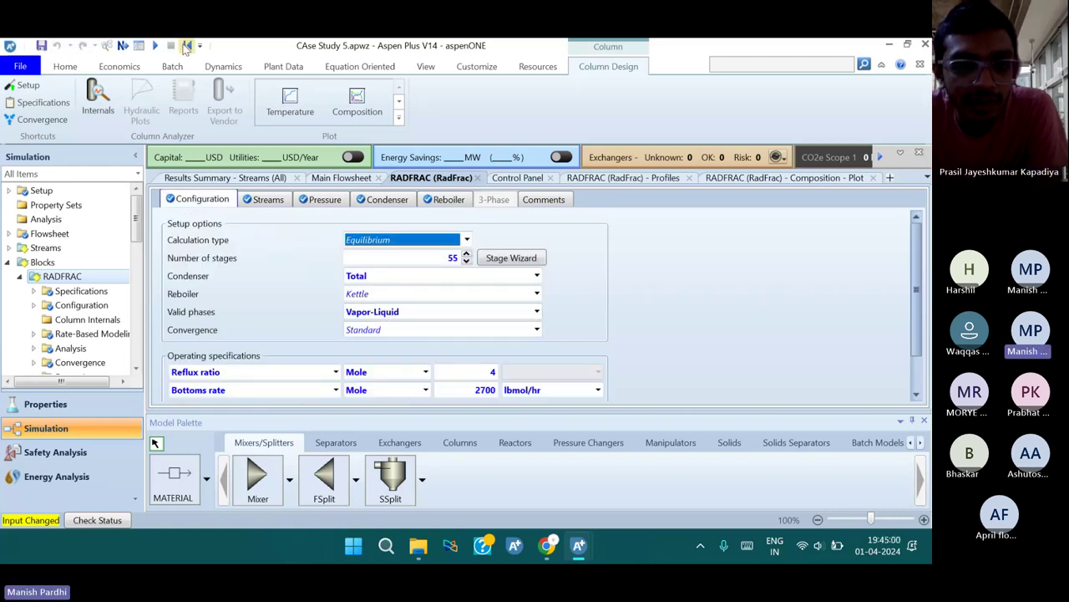
Reinitialize the simulation, purge previous results and run it again
click(188, 47)
click(405, 331)
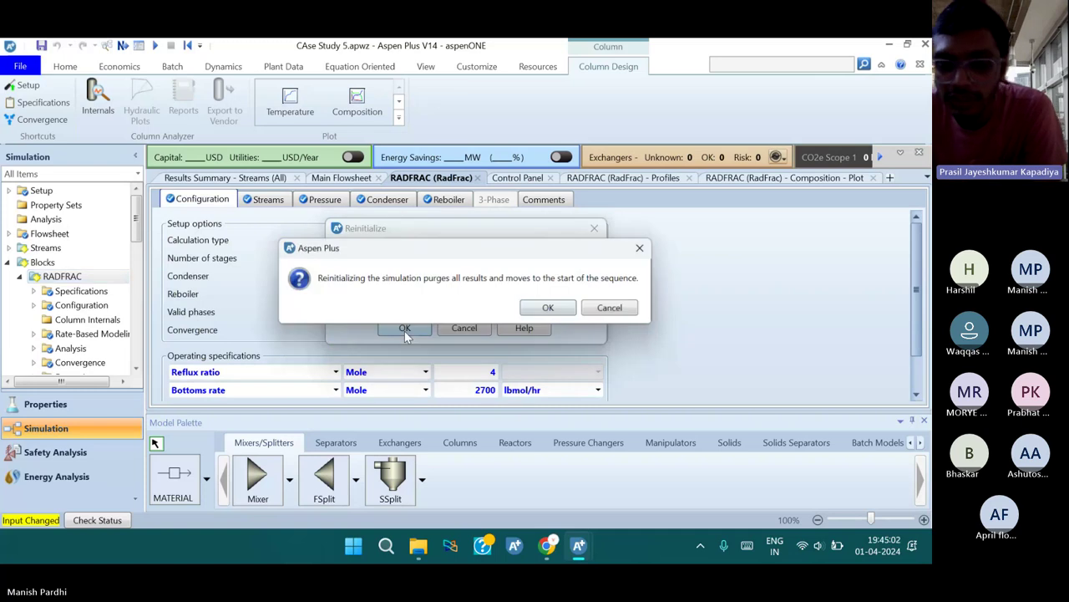
click(539, 308)
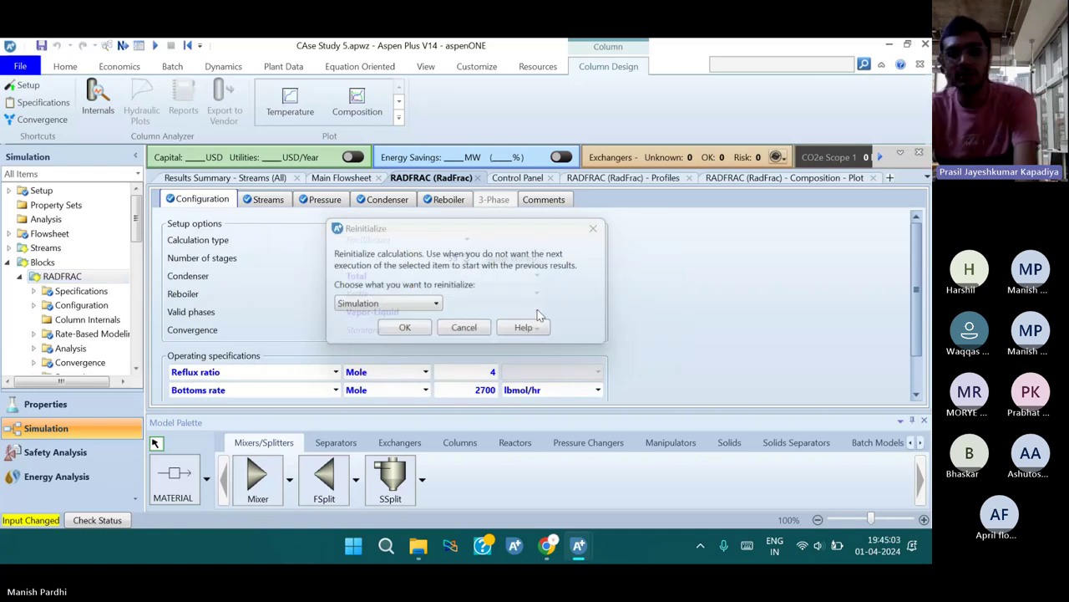
click(154, 47)
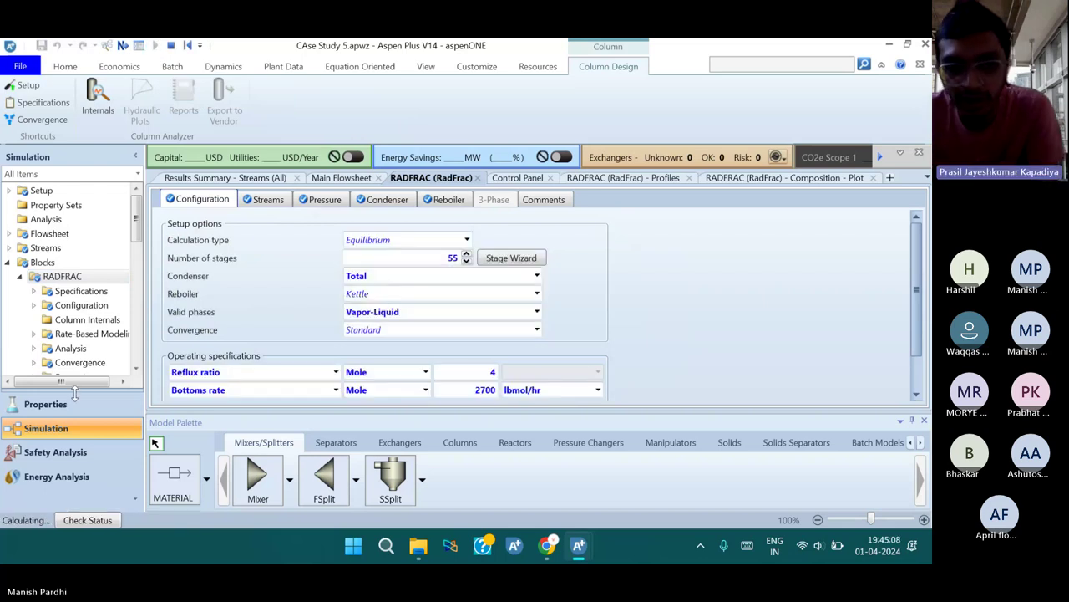
Open the stream results summary for AA, DIST and FEED
scroll(67, 309, down, 3)
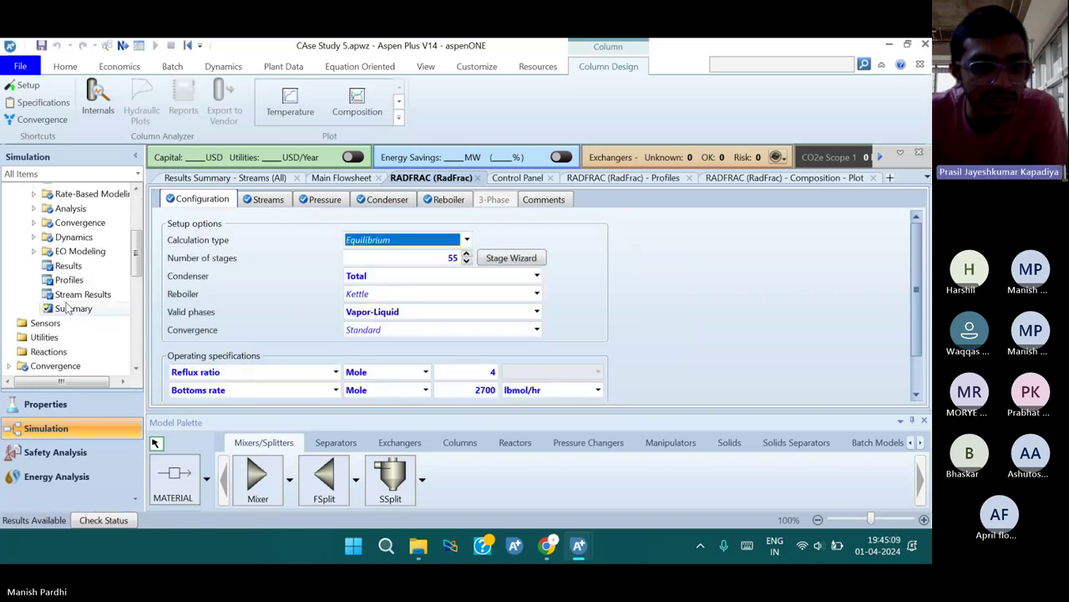
scroll(67, 309, down, 3)
scroll(69, 315, down, 2)
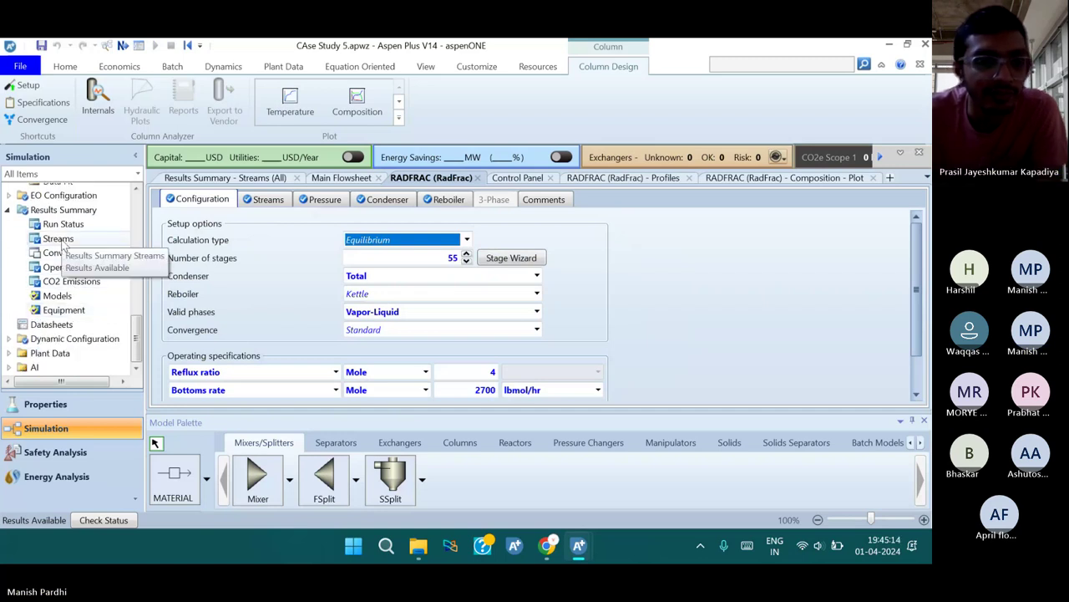
click(61, 240)
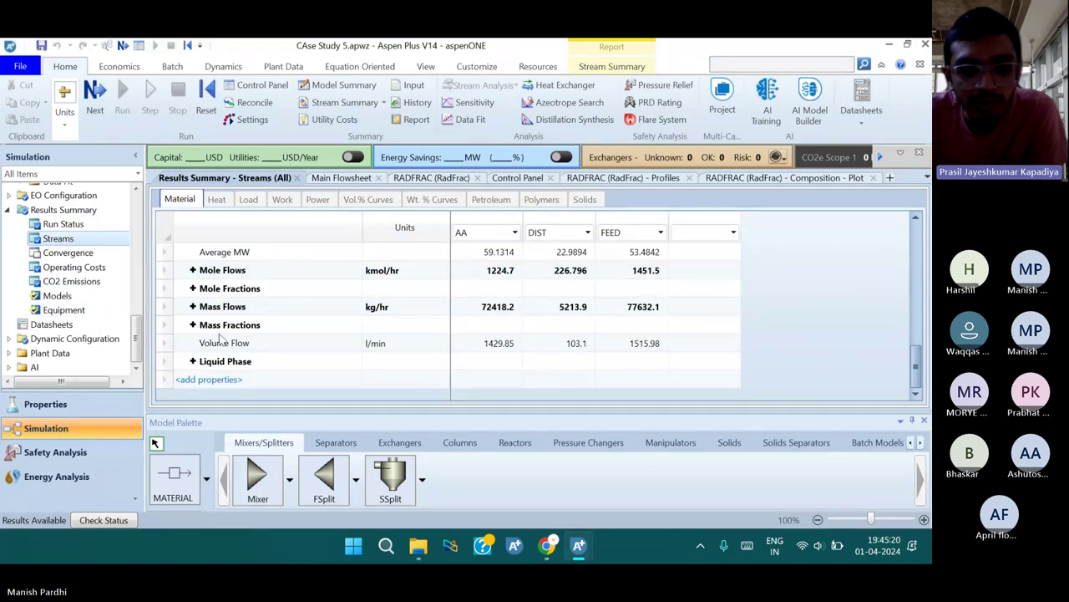
Expand mass flows and check the AA mass flow in FEED and DIST
click(193, 306)
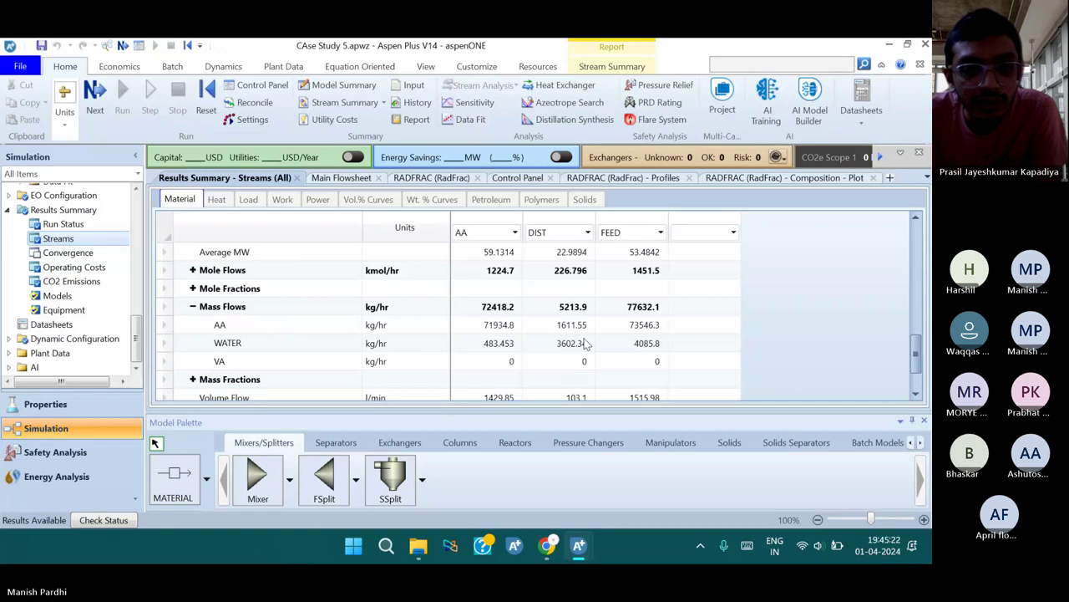
scroll(585, 343, down, 1)
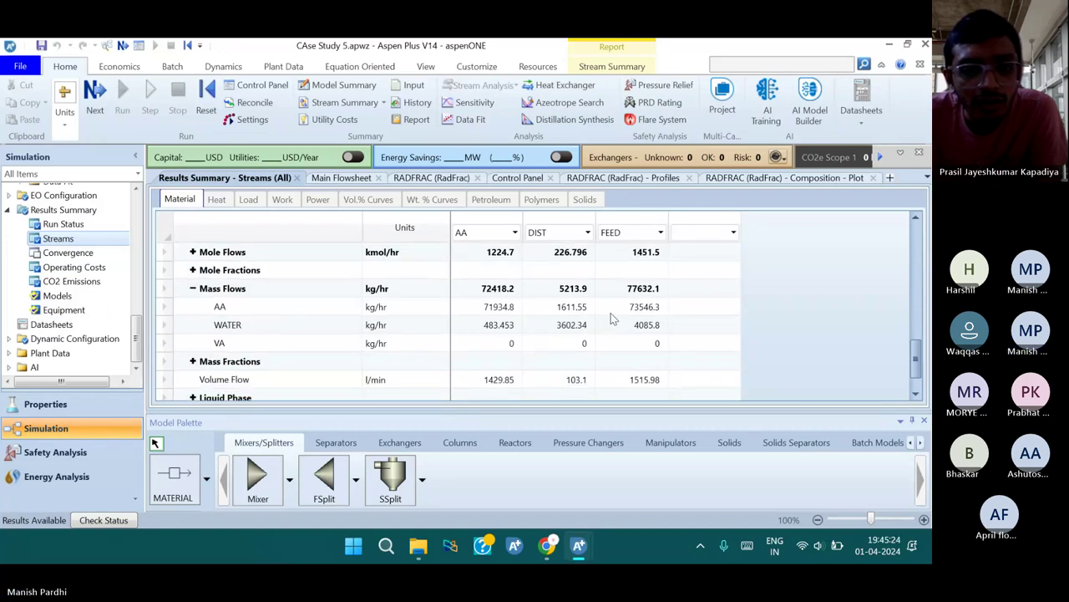
click(640, 307)
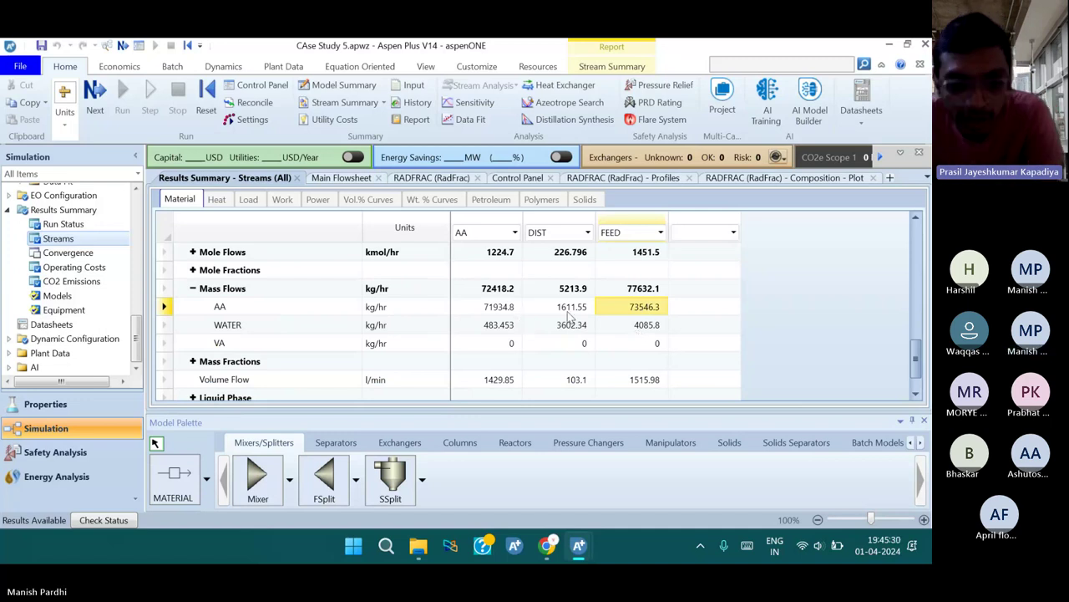
click(569, 309)
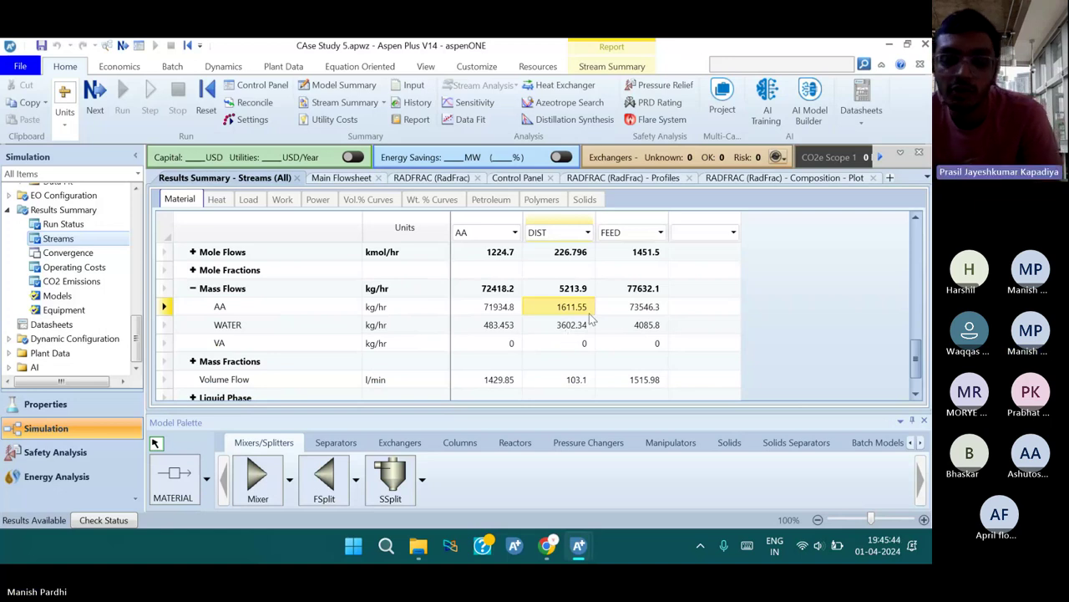
Expand mole fractions to inspect DIST's VA fraction, then open the Blocks overview
click(193, 270)
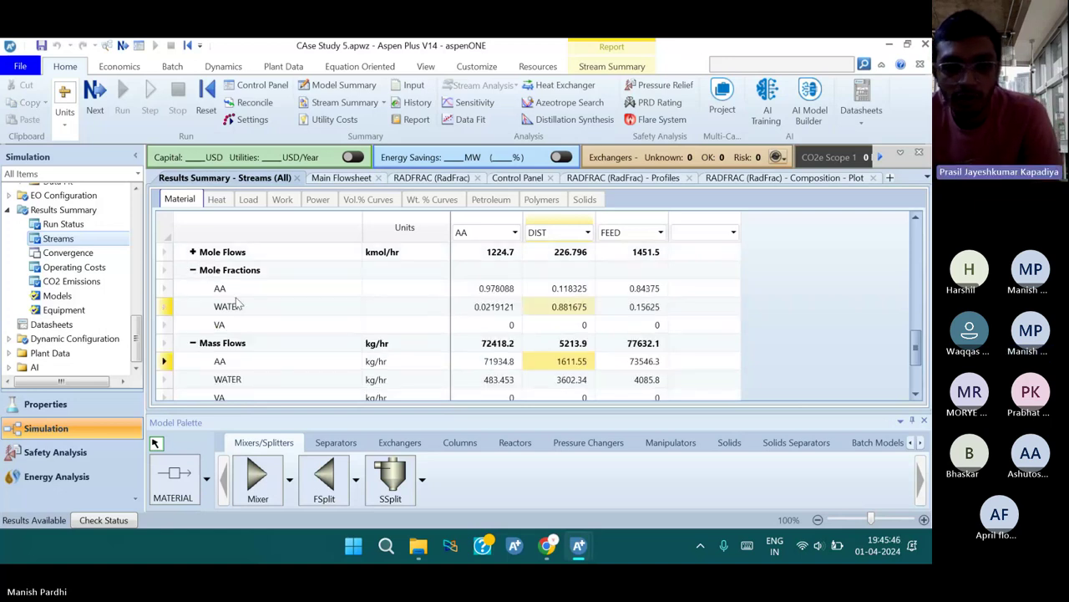
click(546, 328)
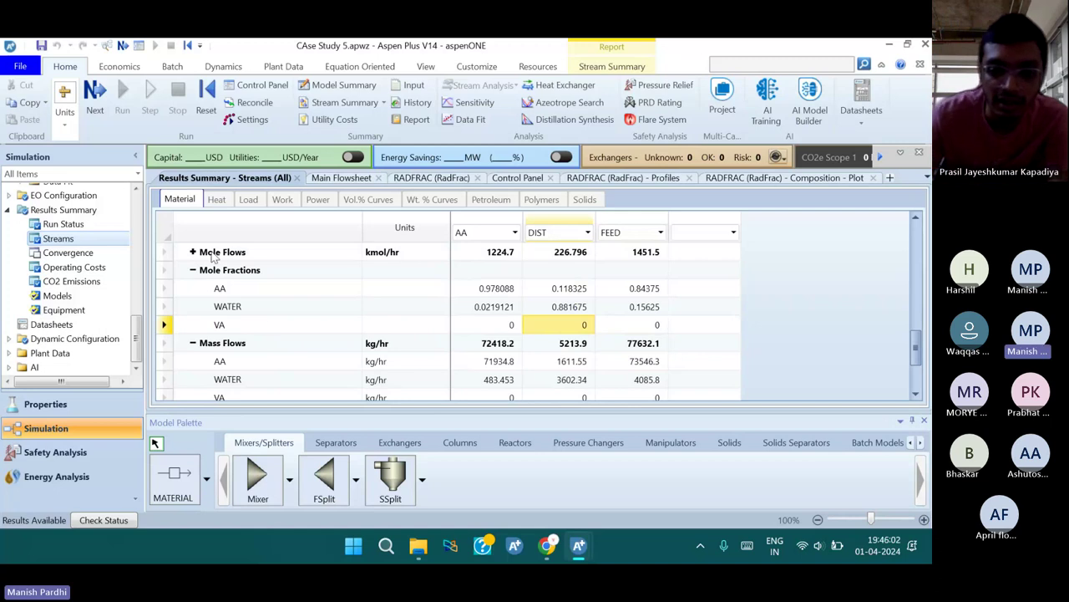
scroll(48, 248, up, 5)
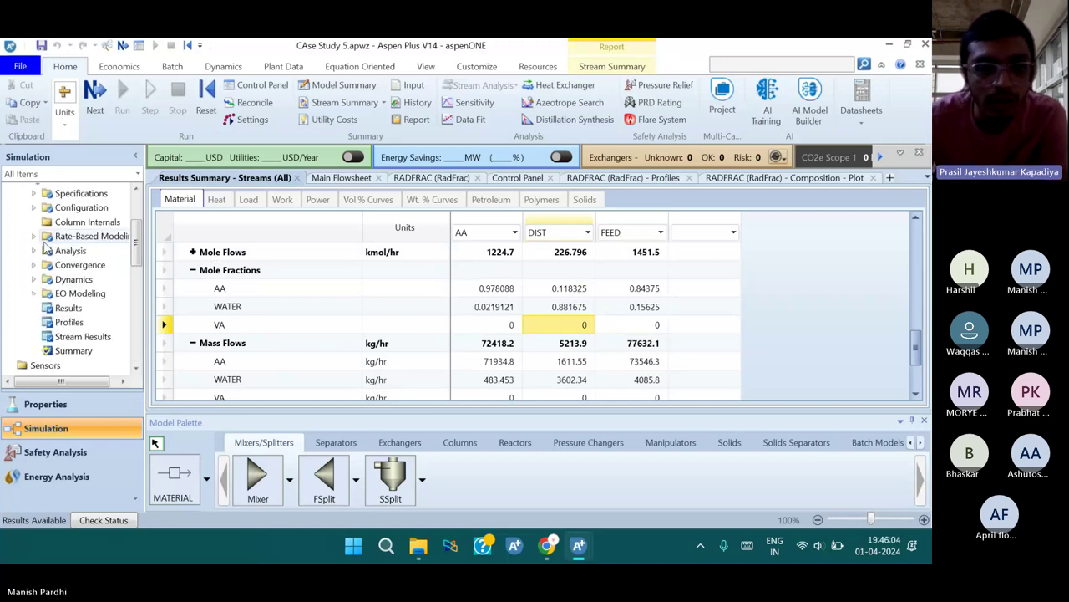
scroll(48, 248, up, 3)
click(42, 262)
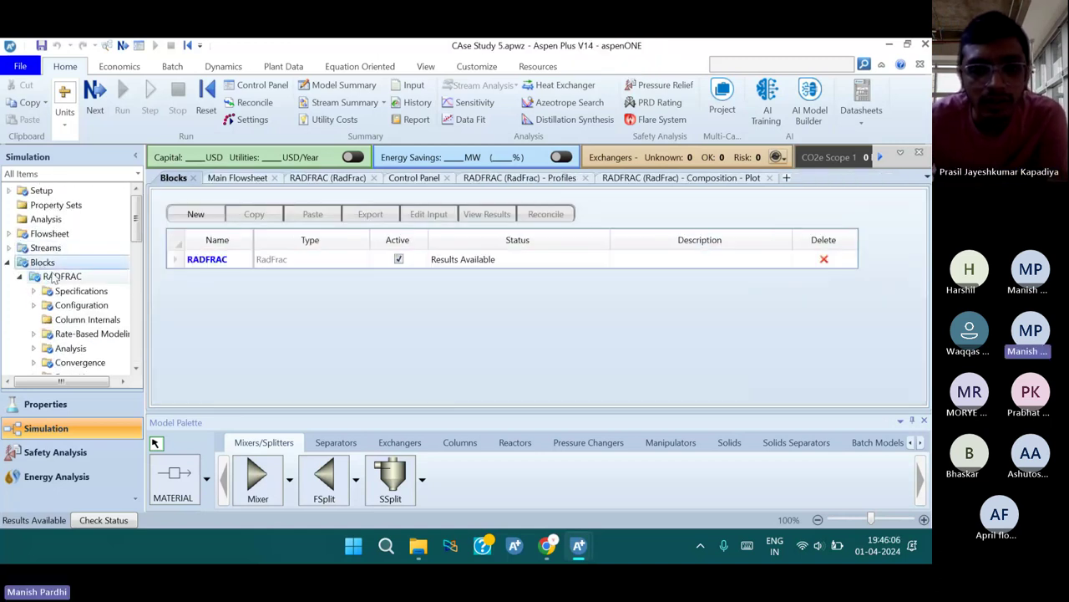
Open RADFRAC's results, view the reboiler results, and return to the Summary sheet
double_click(60, 277)
scroll(37, 241, down, 2)
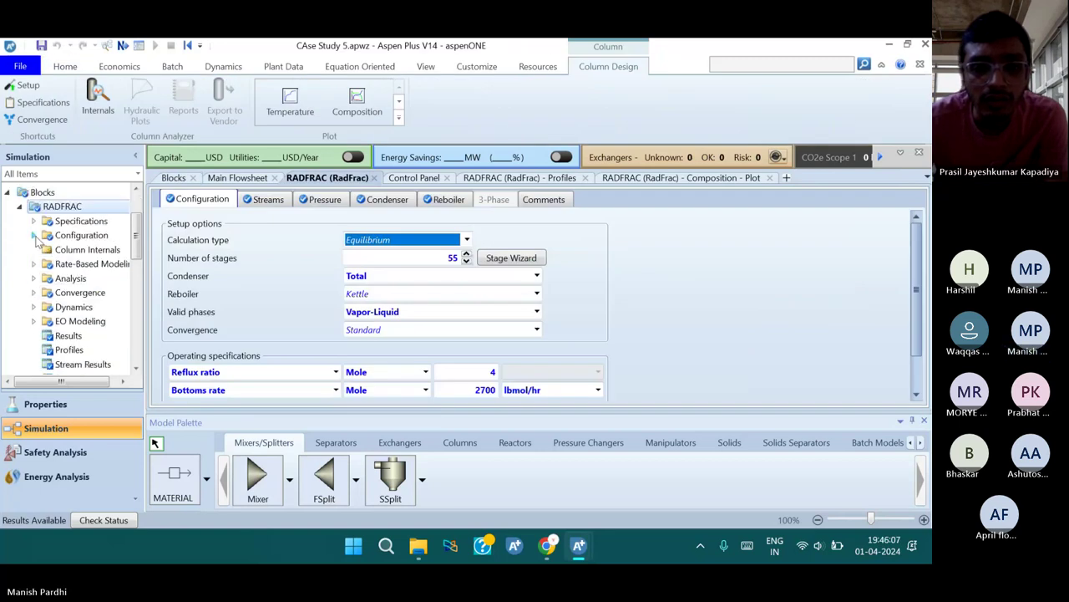
click(20, 207)
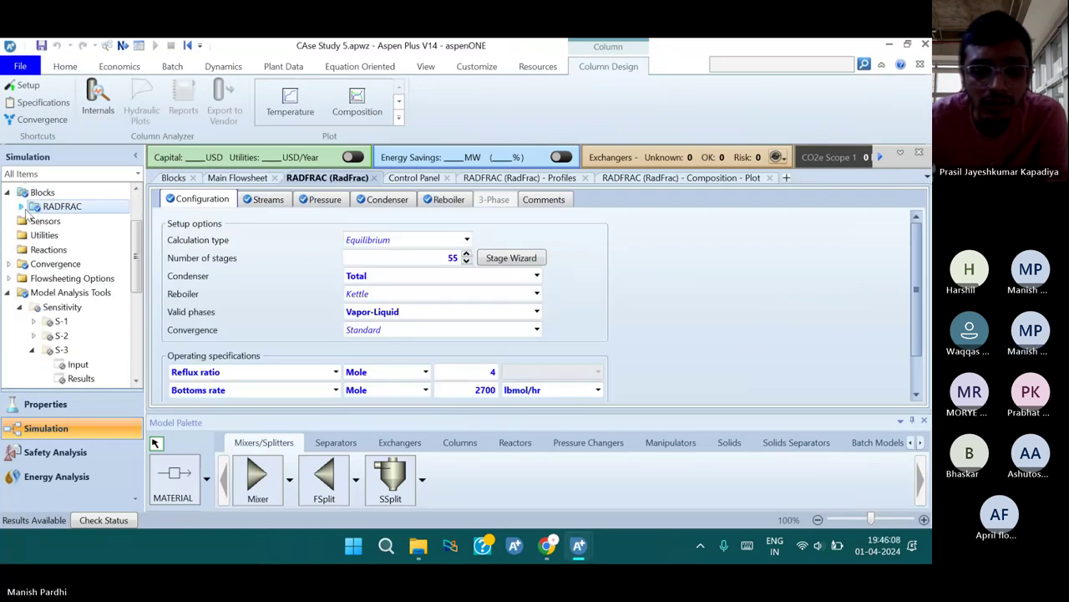
click(21, 207)
scroll(84, 277, down, 2)
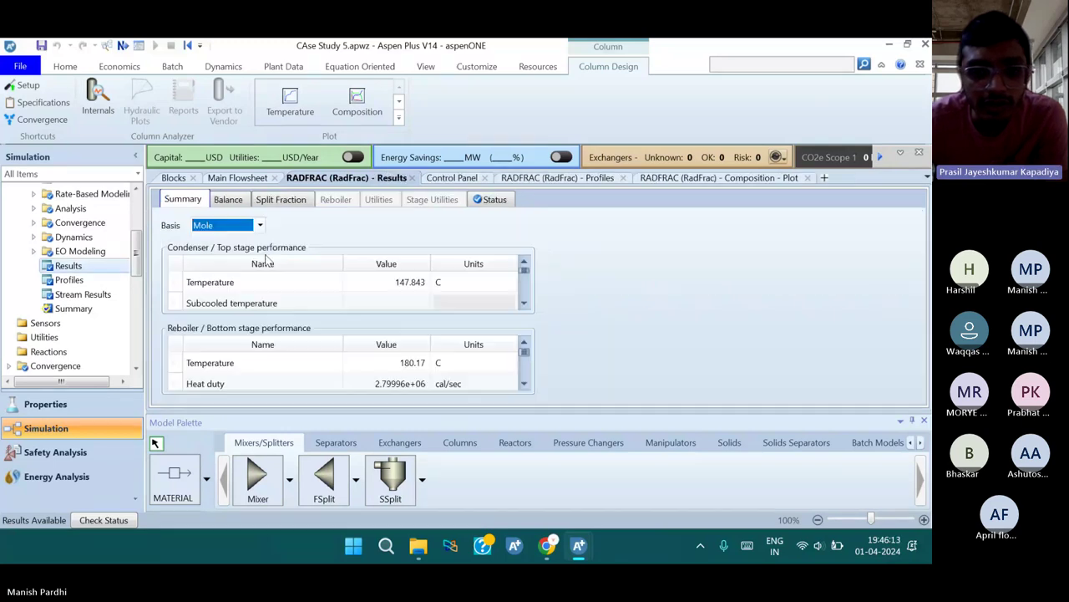
scroll(305, 309, down, 1)
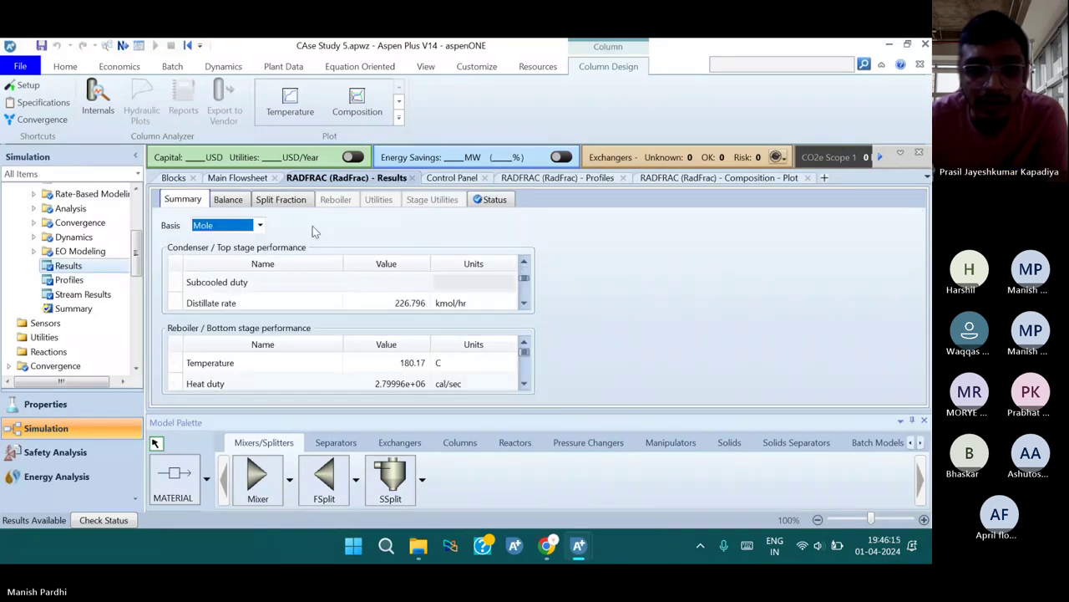
click(337, 200)
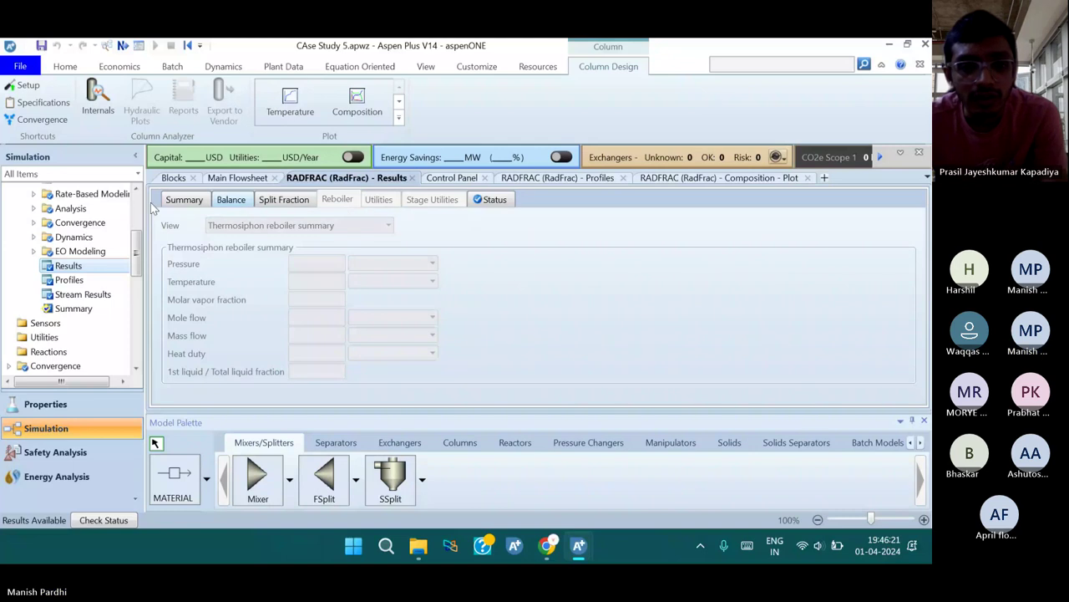
click(177, 200)
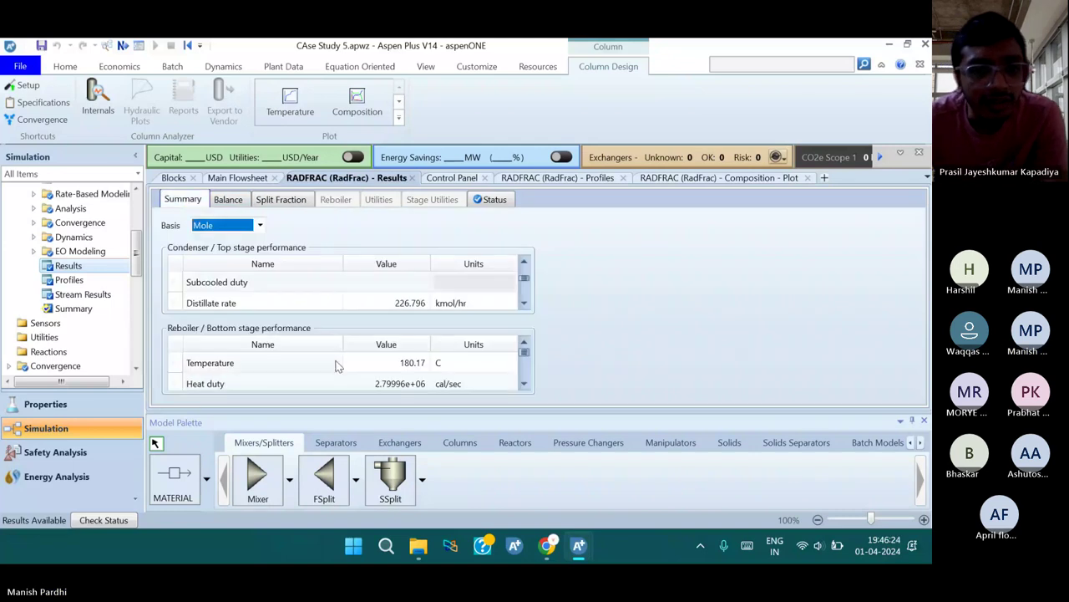
Switch the reboiler heat duty units to kW, showing 11722.9 kW
scroll(368, 365, down, 3)
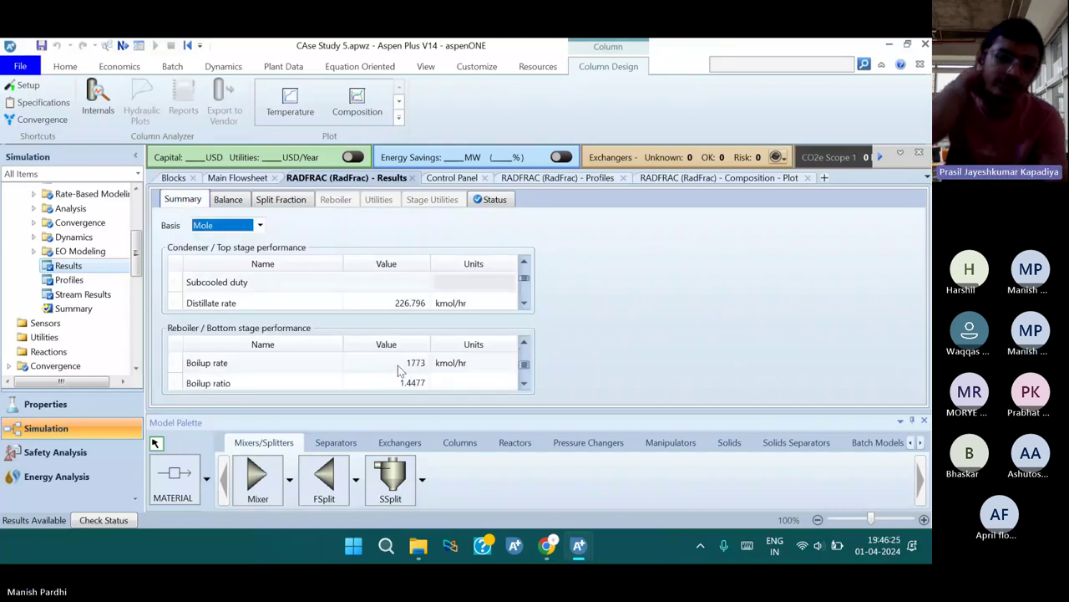
scroll(398, 365, down, 2)
scroll(354, 383, up, 3)
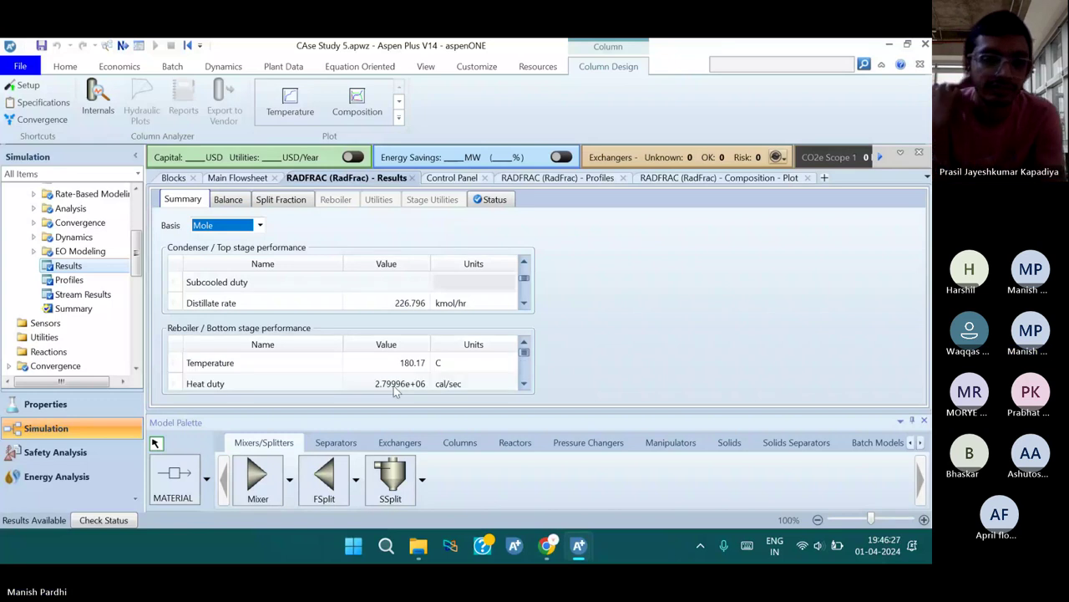
scroll(468, 368, down, 1)
click(493, 364)
click(508, 364)
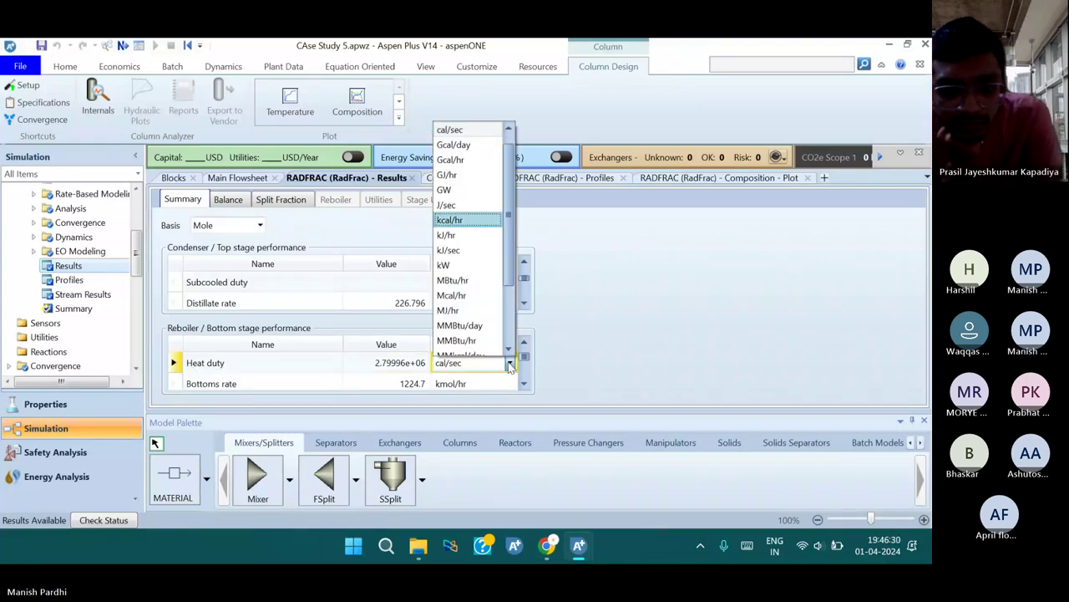
click(467, 265)
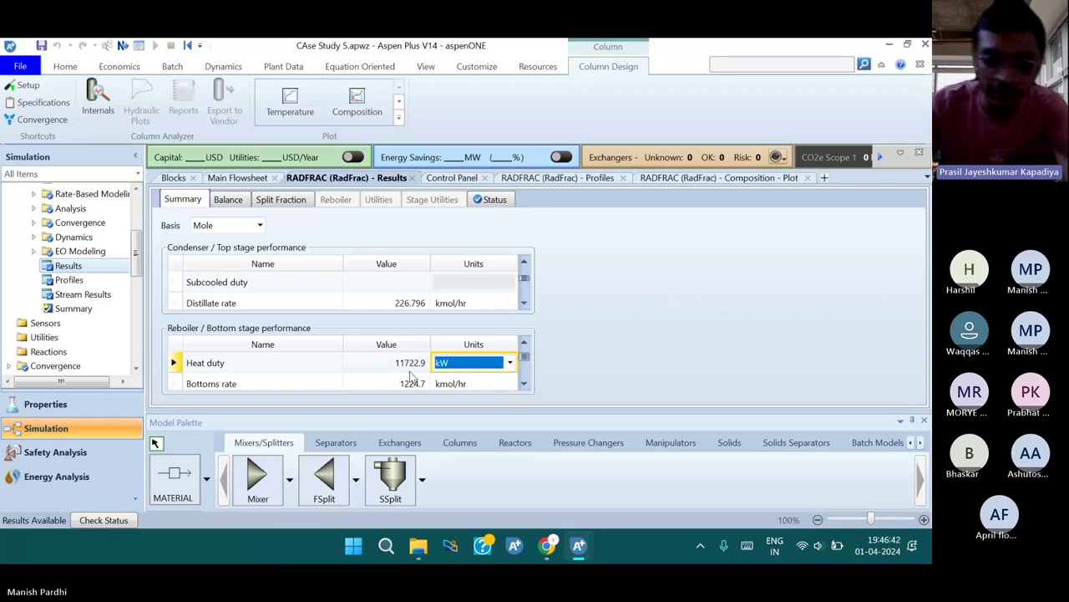
click(555, 547)
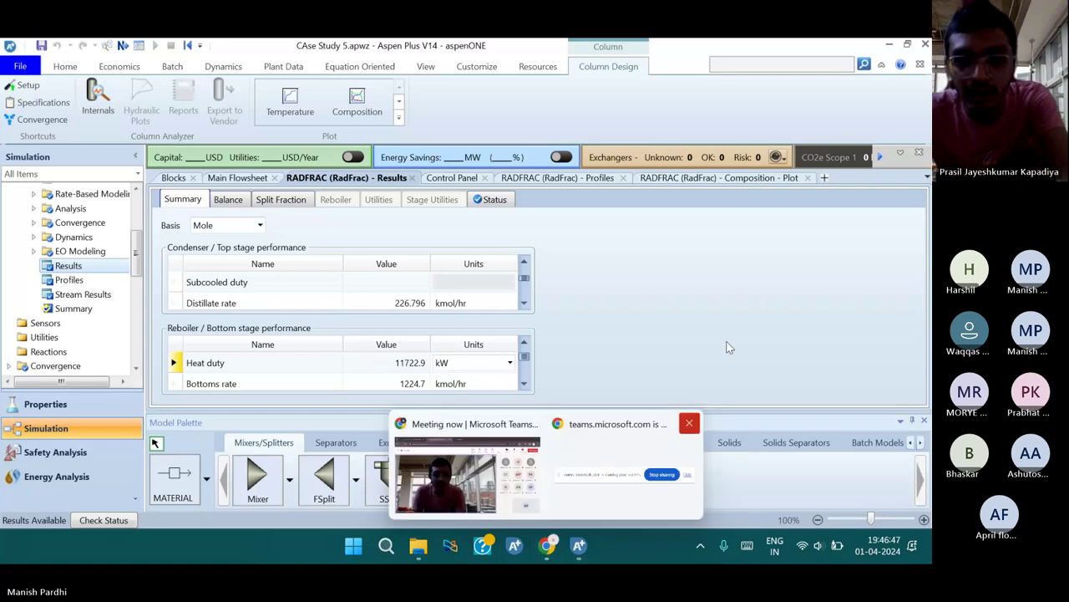
Switch to the Teams meeting and stop sharing the screen
key(alt+Tab)
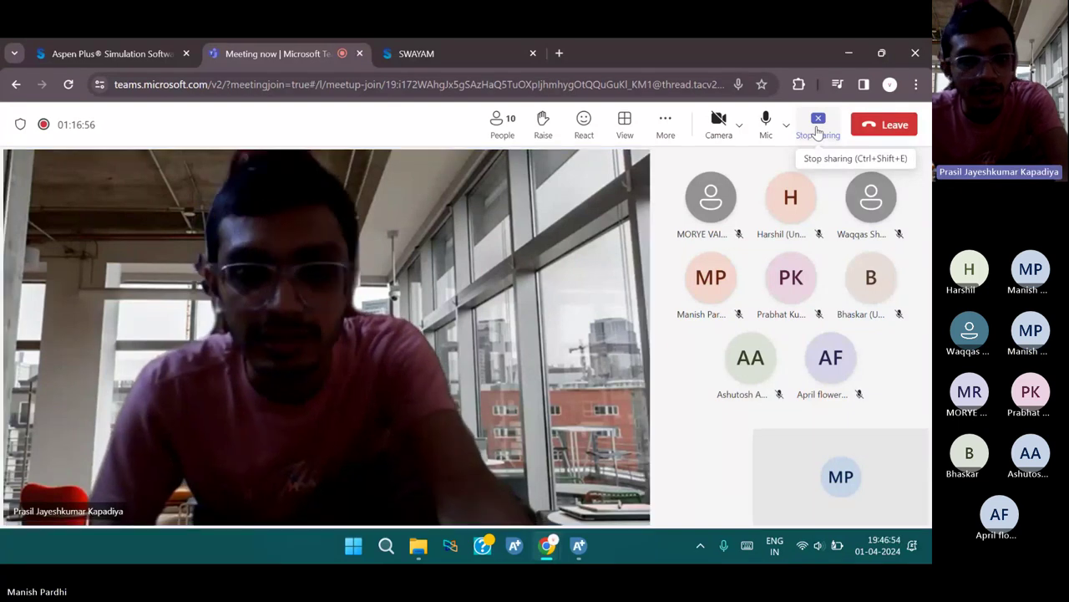
click(818, 126)
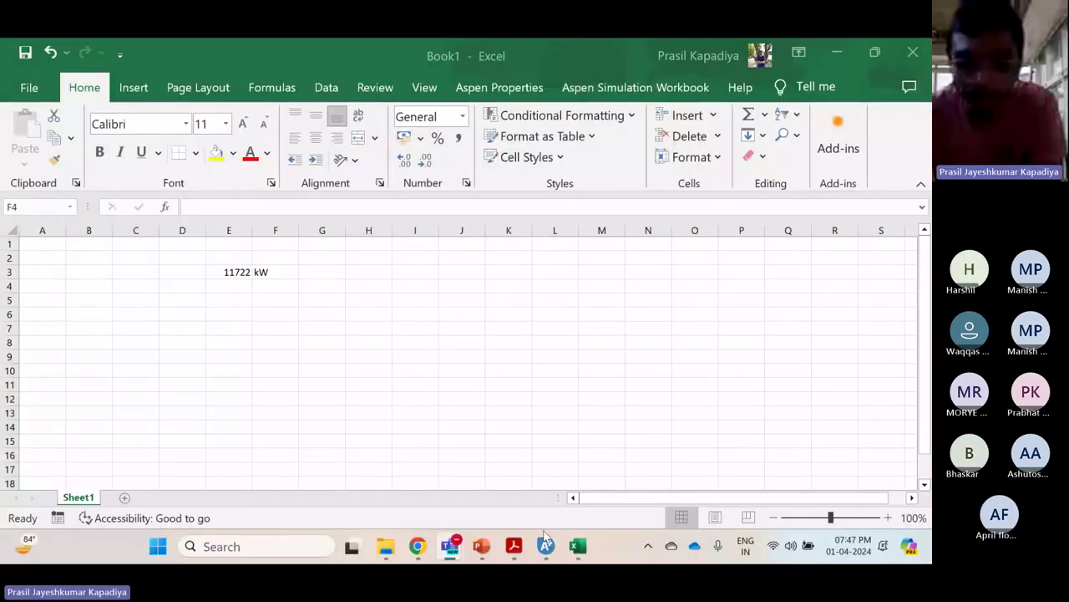
Read the 21833 kW reboiler heat duty on the RADFRAC block results in Aspen Plus, then return to Excel
click(546, 544)
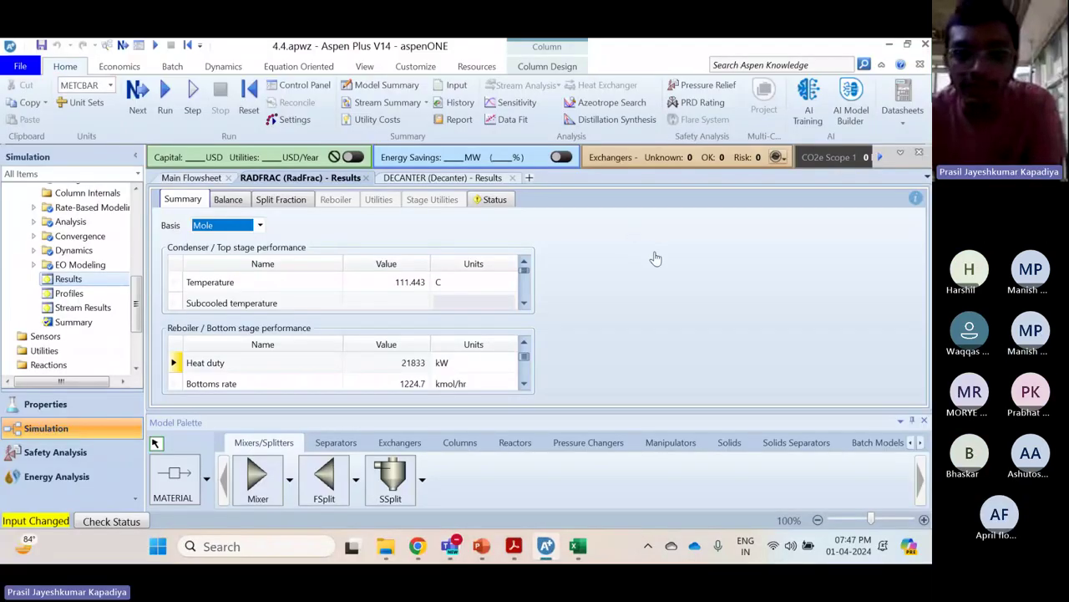
click(192, 178)
right_click(398, 290)
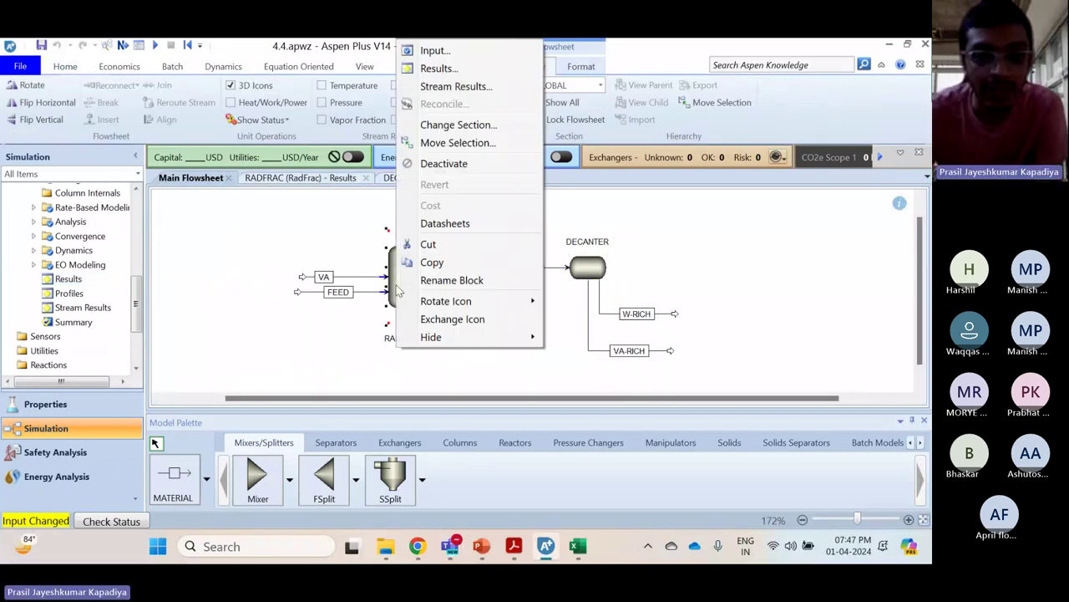
click(334, 179)
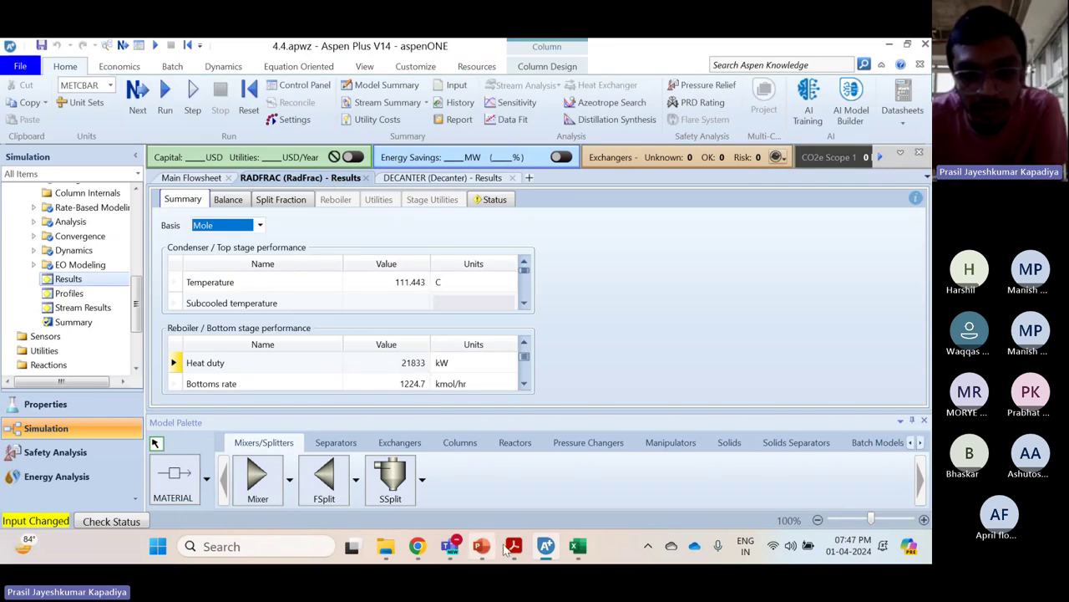
click(578, 547)
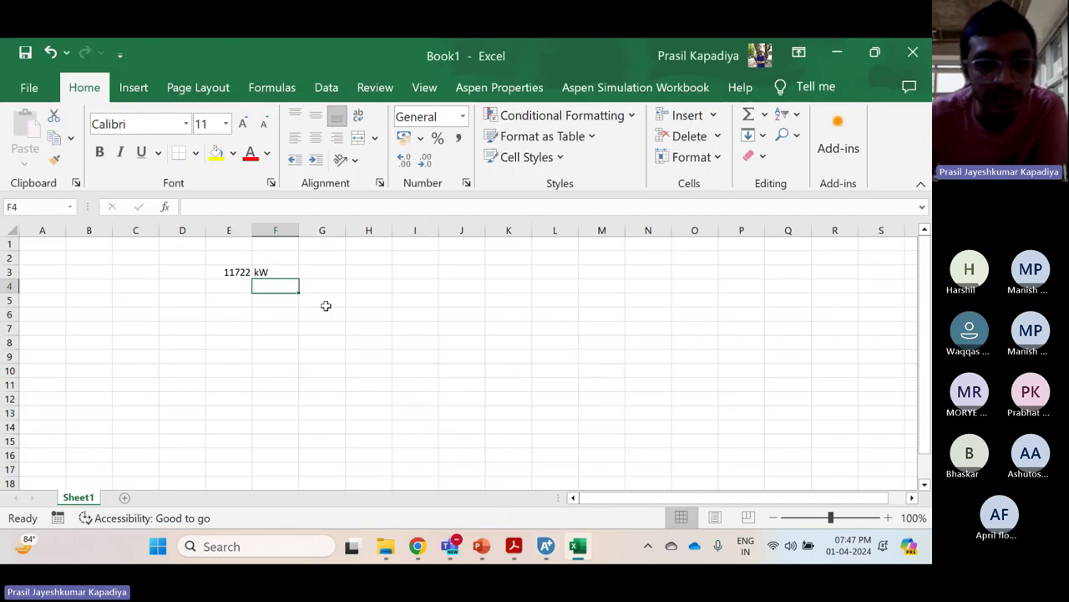
Enter 21833 in cell E4 with the unit kW in F4
click(246, 285)
text(21)
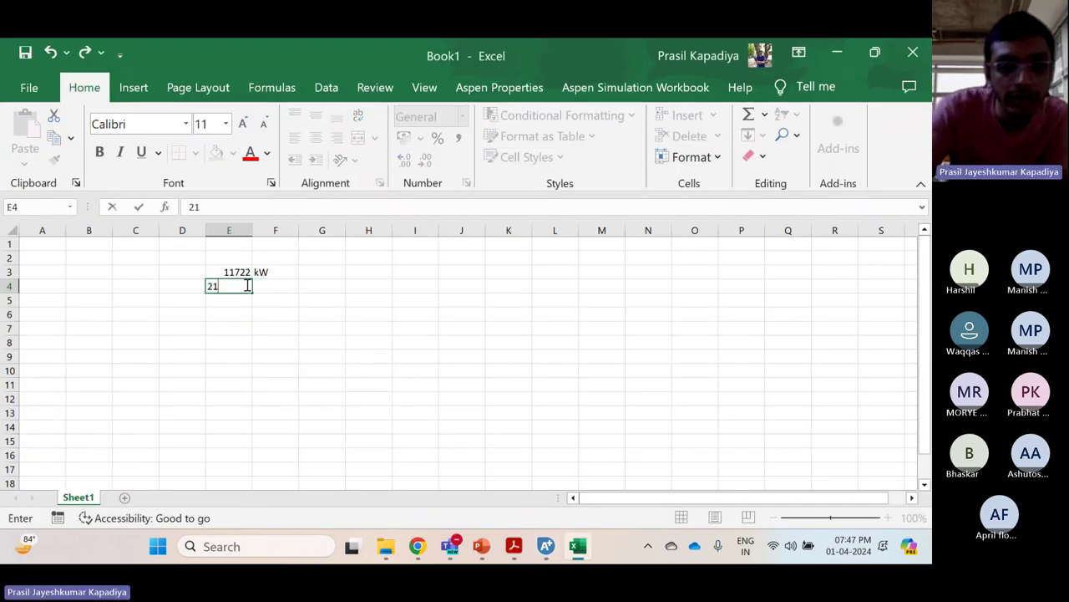
text(833)
key(Tab)
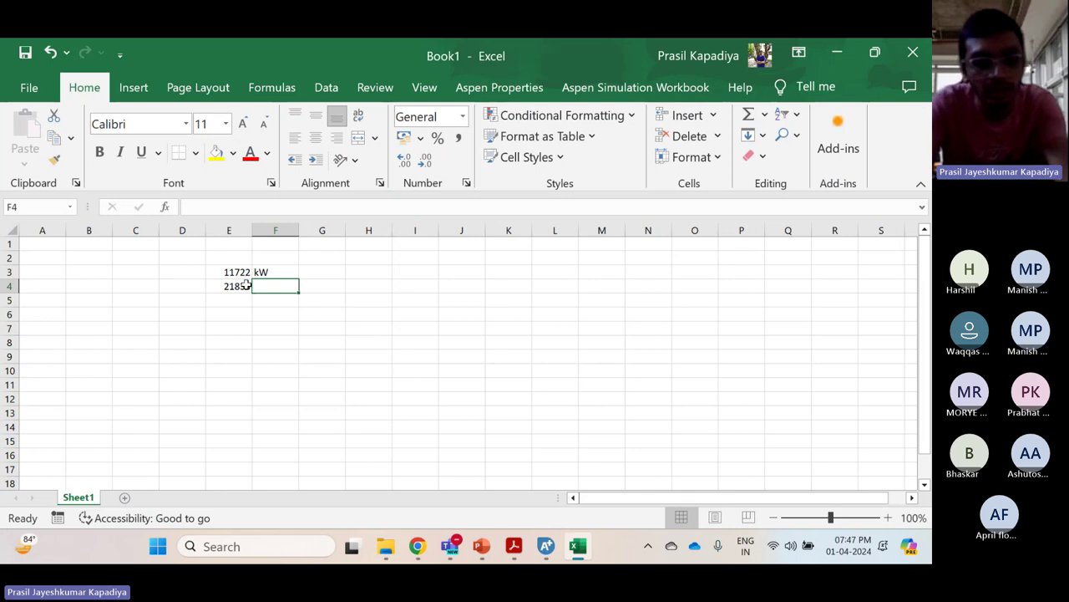
text(kW)
key(Return)
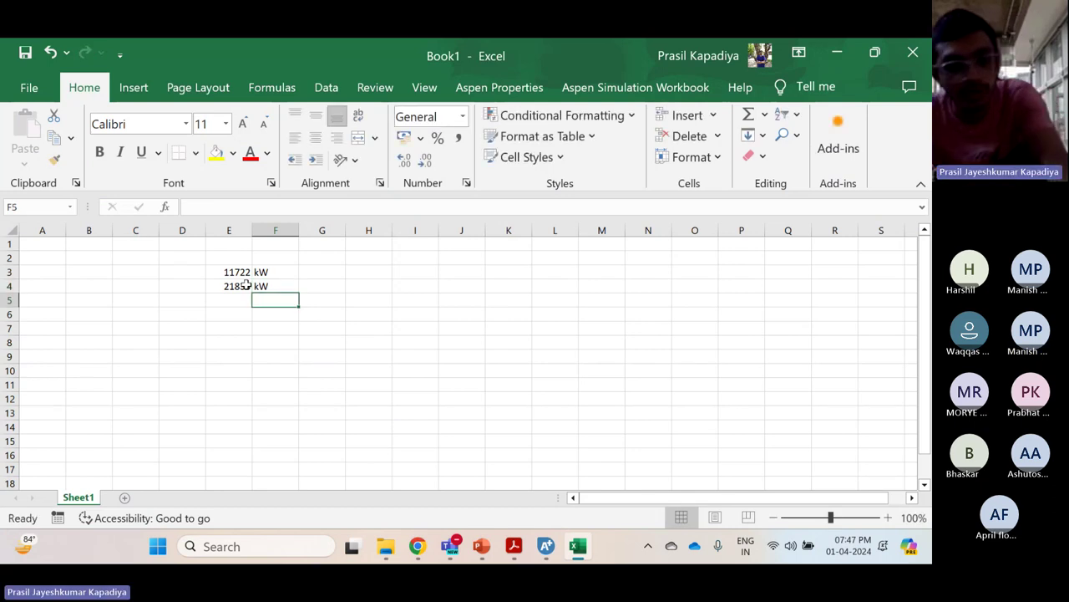
Show the DECANTER net duty in kW in the Aspen Plus results summary
click(546, 546)
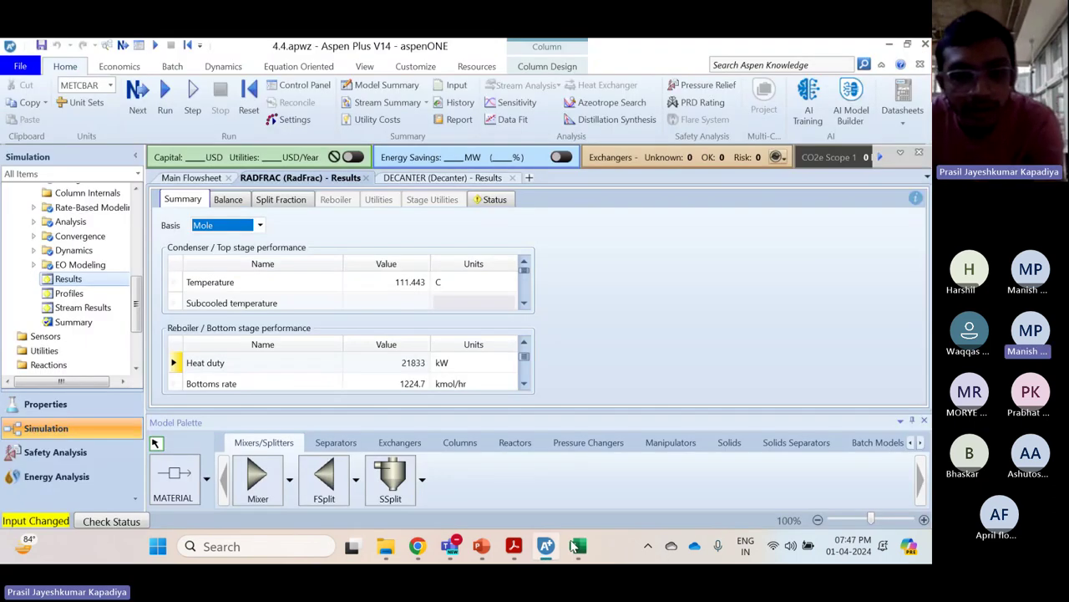
click(434, 179)
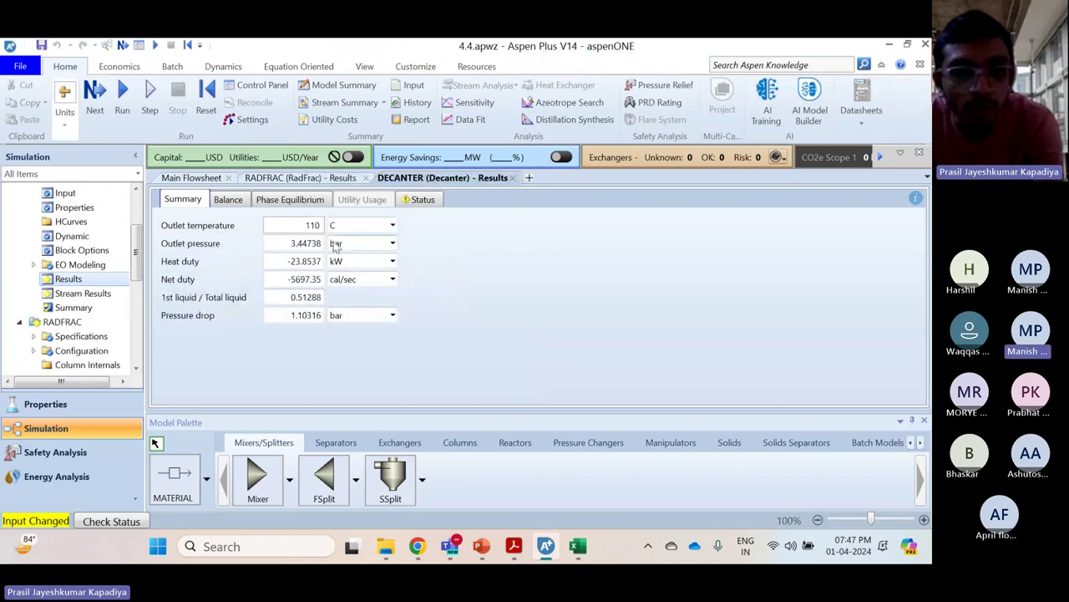
click(393, 279)
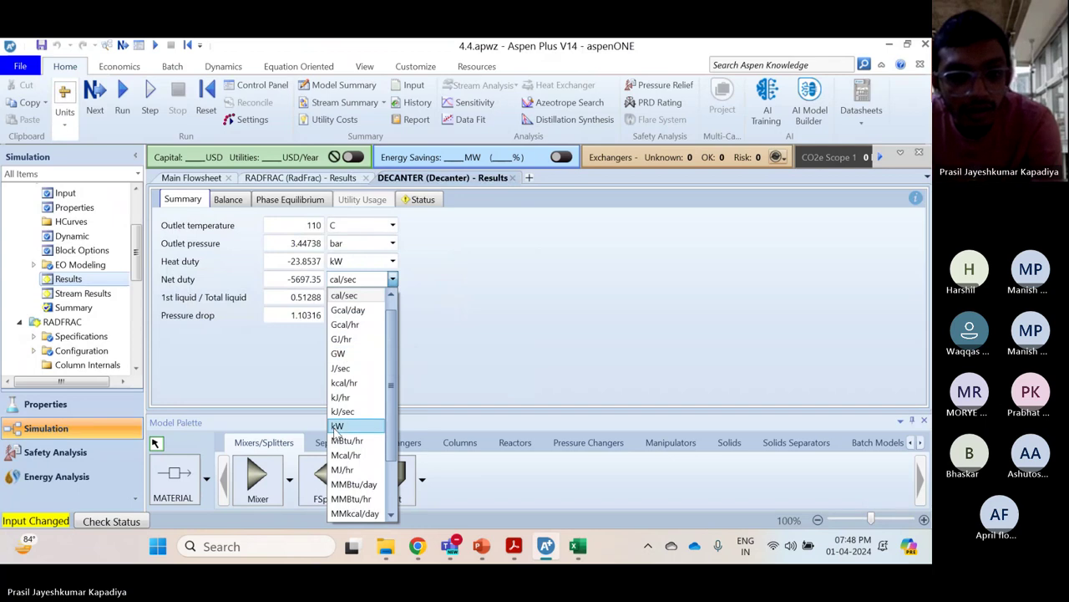
click(336, 427)
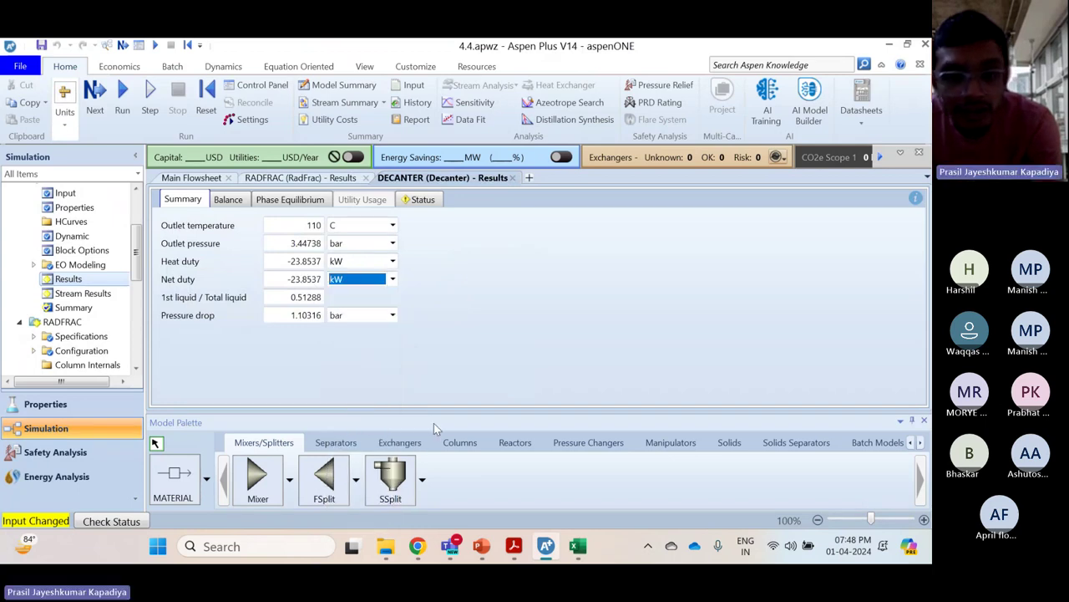
click(575, 546)
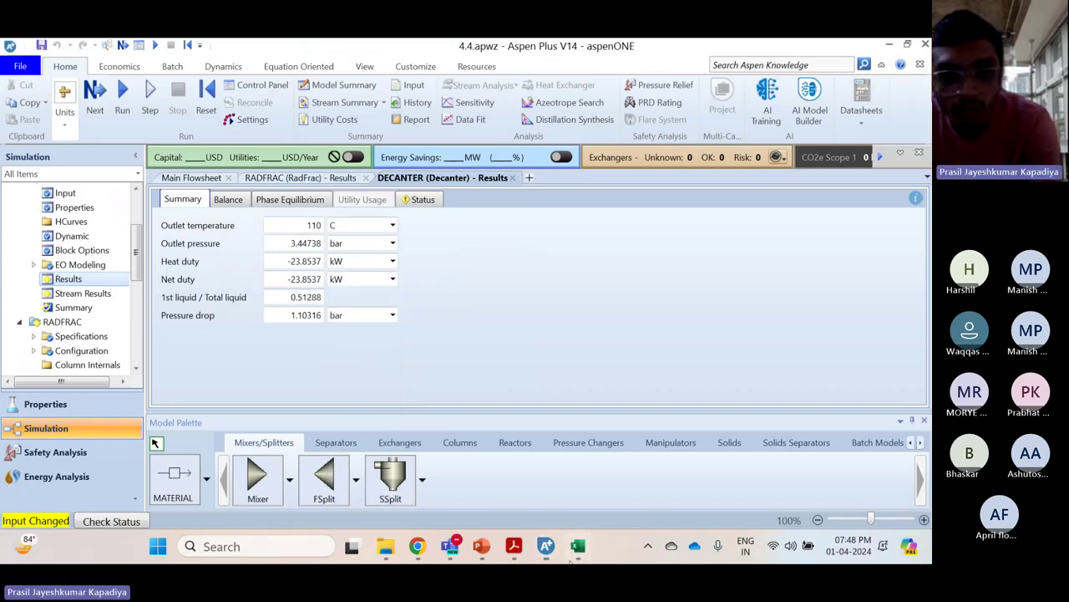
Enter the decanter duty -24 in cell E5 with the unit kW in F5
click(242, 296)
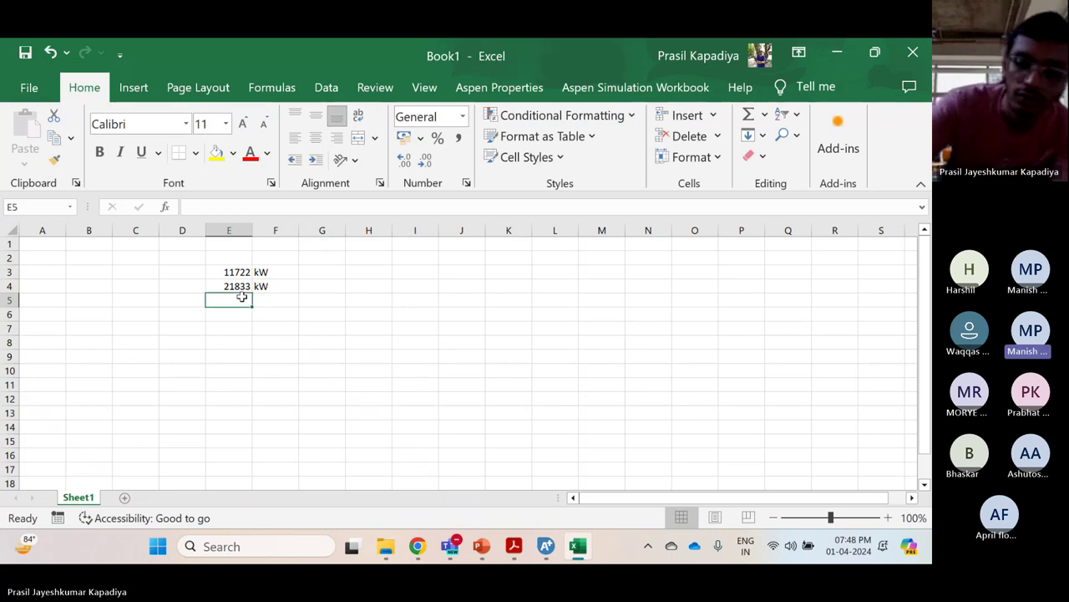
text(-2)
key(Return)
click(243, 297)
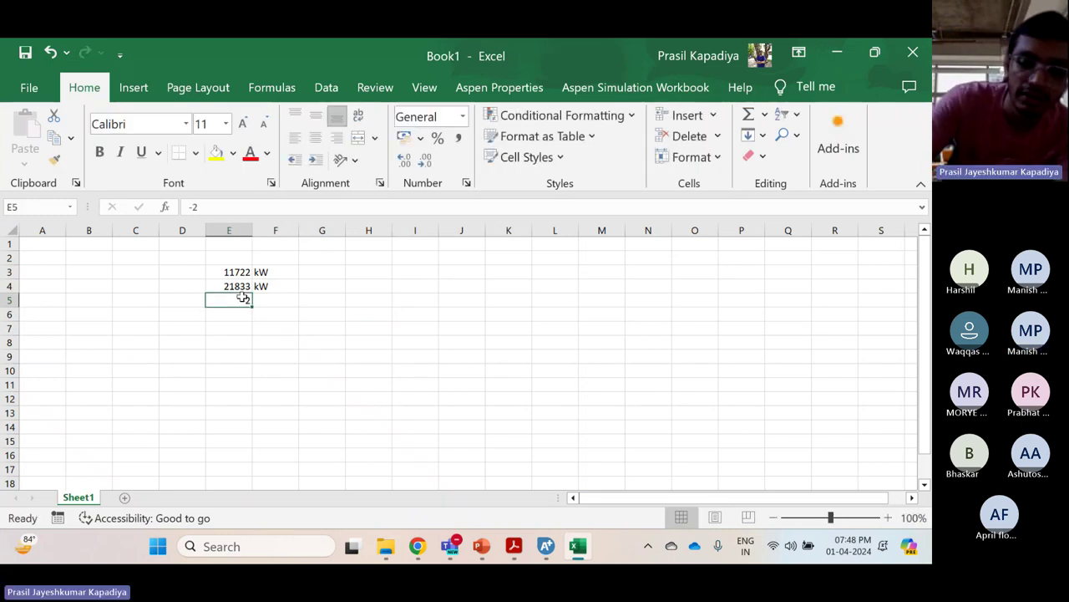
double_click(243, 296)
text(4)
key(Tab)
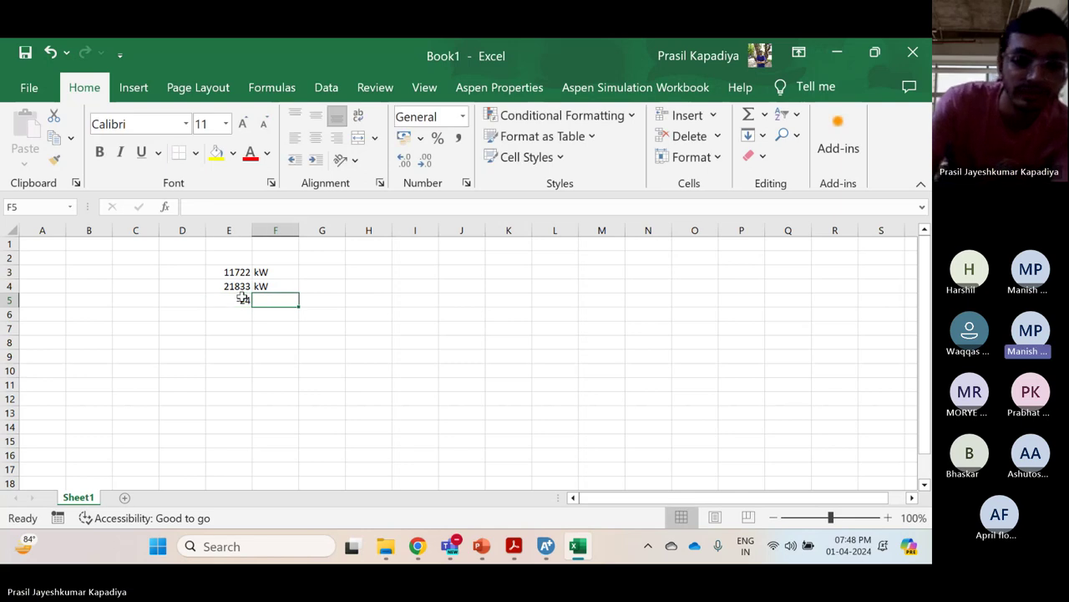
text(kW)
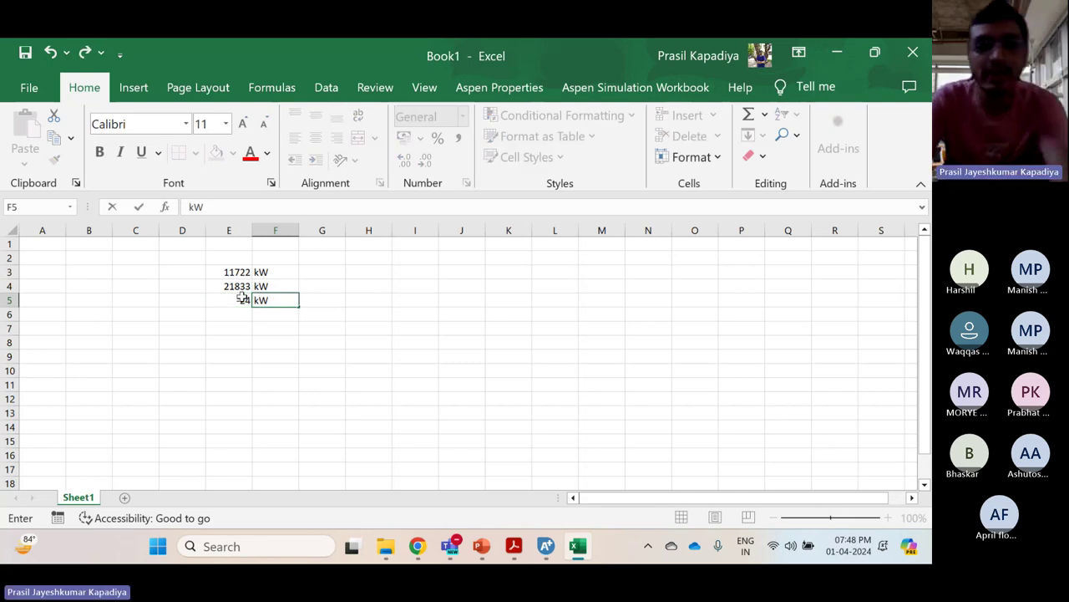
key(Return)
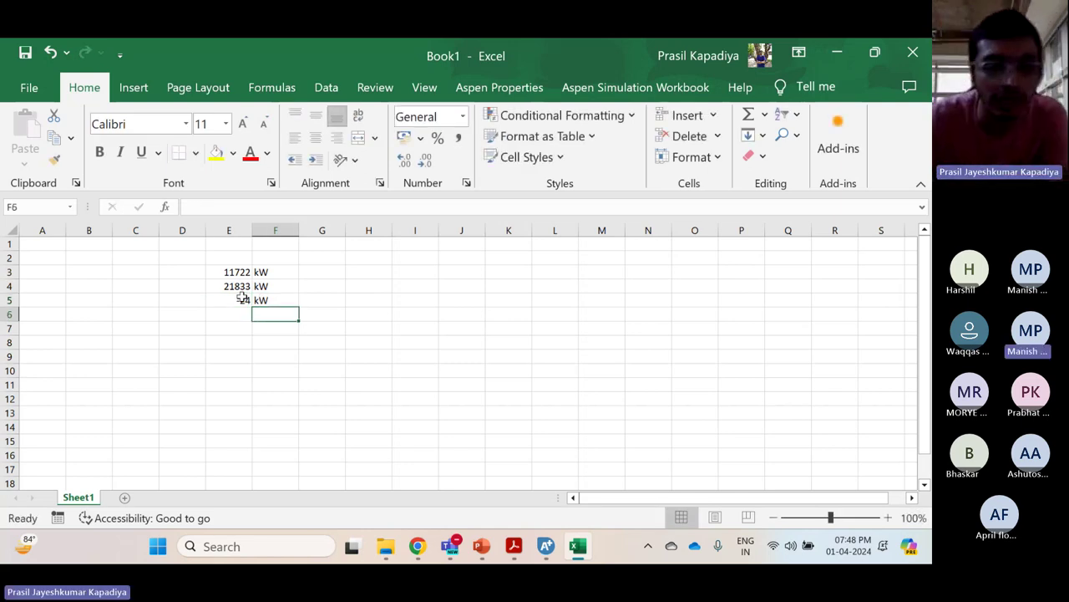
Glance at the Aspen Plus main flowsheet before returning to the Excel workbook
click(545, 546)
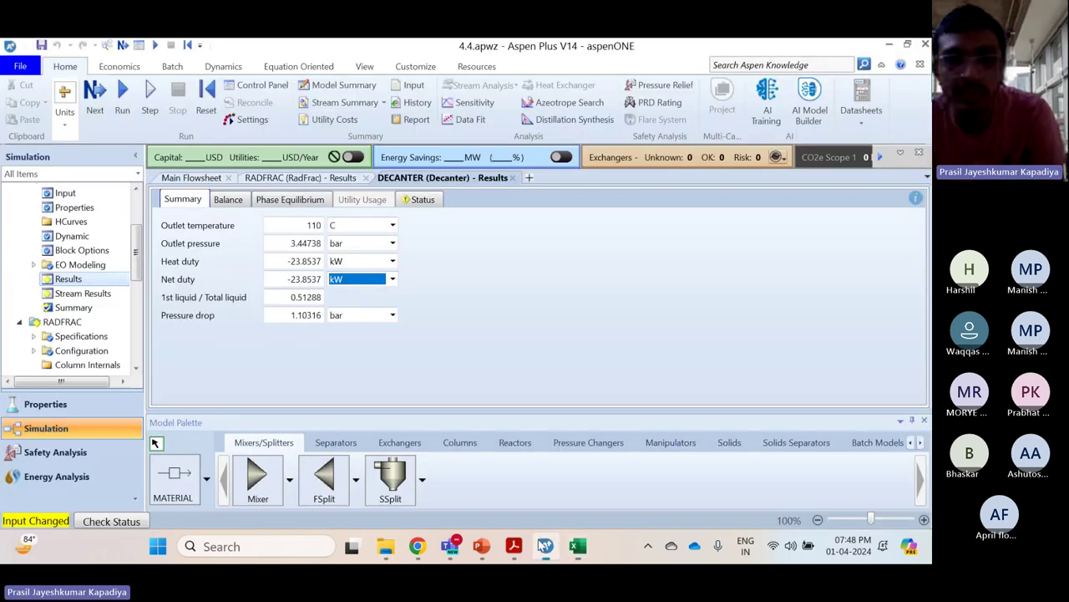
click(180, 177)
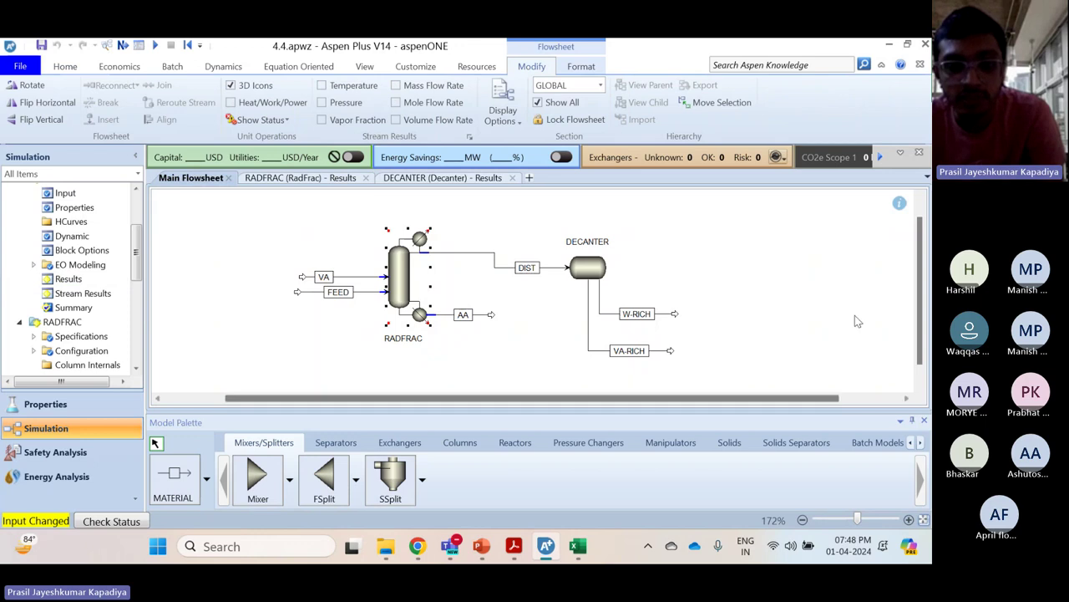
click(577, 546)
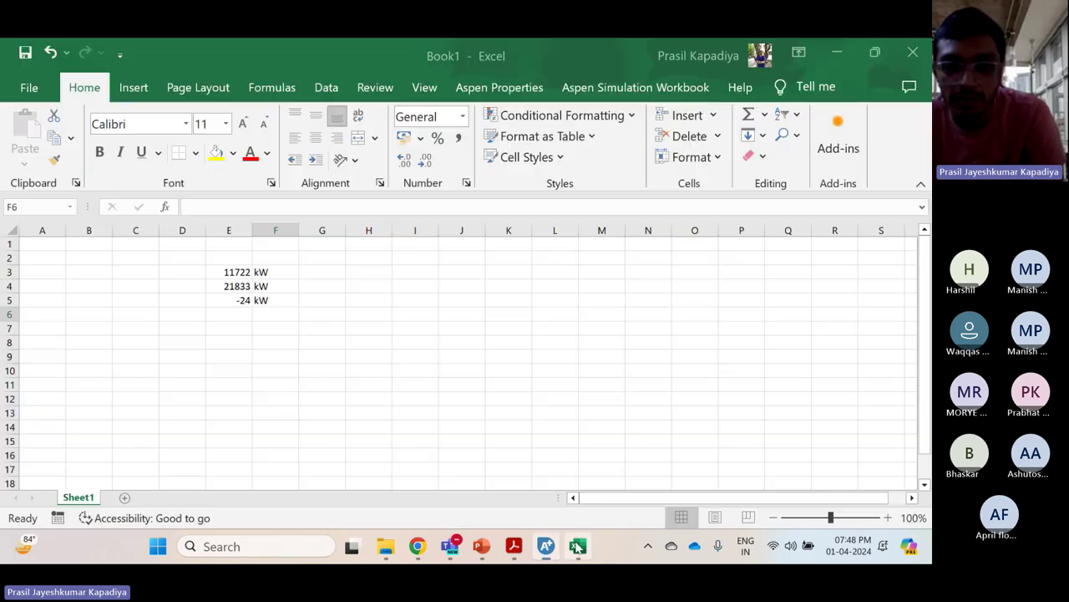
Close the Excel workbook with Don't Save, leaving the Teams meeting in front
mouse_move(451, 546)
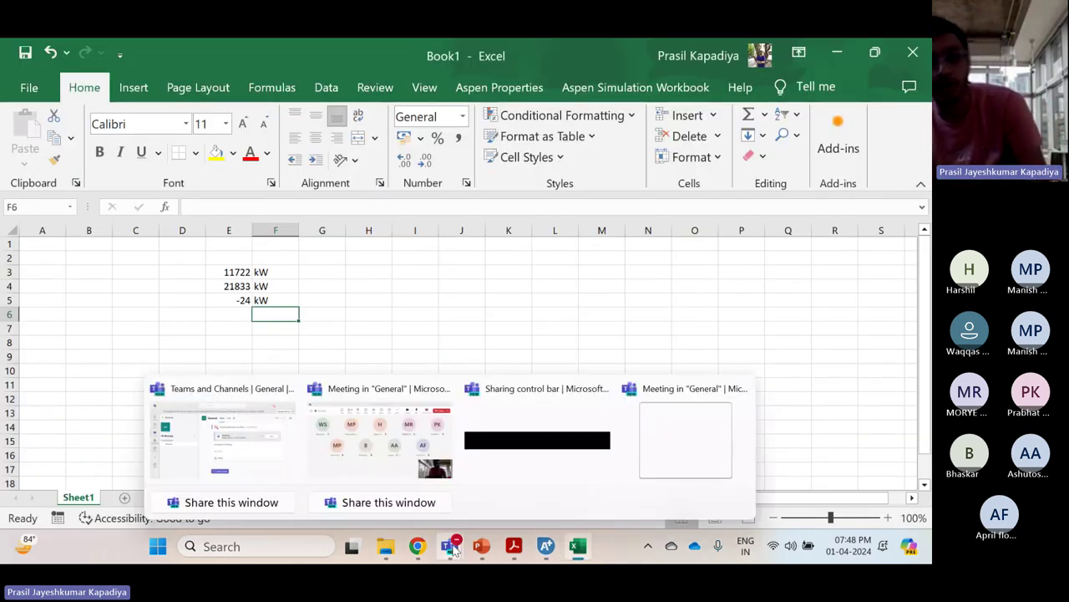
click(398, 452)
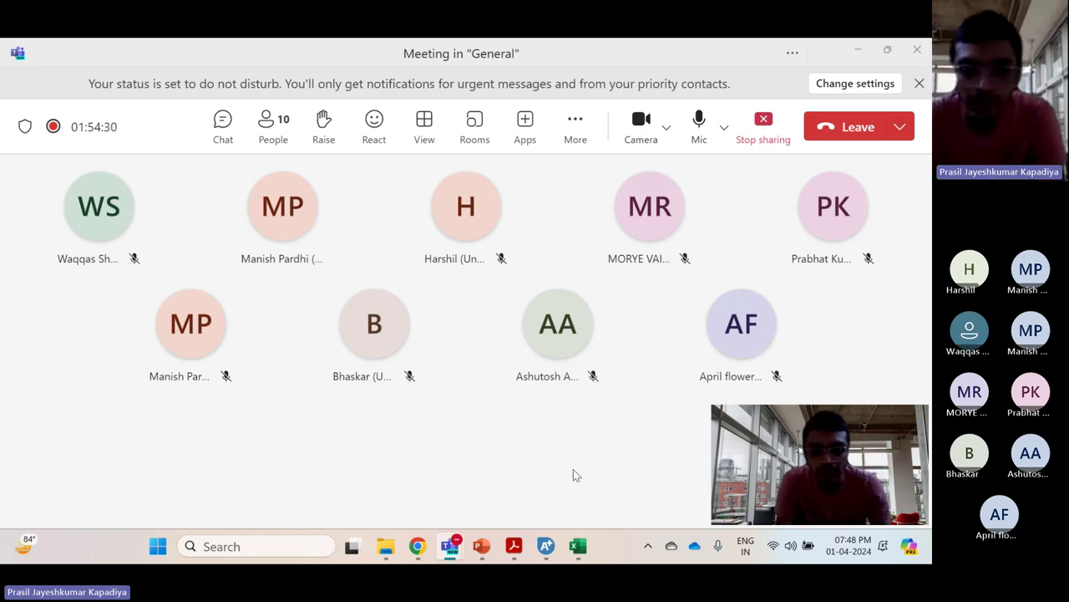
click(580, 545)
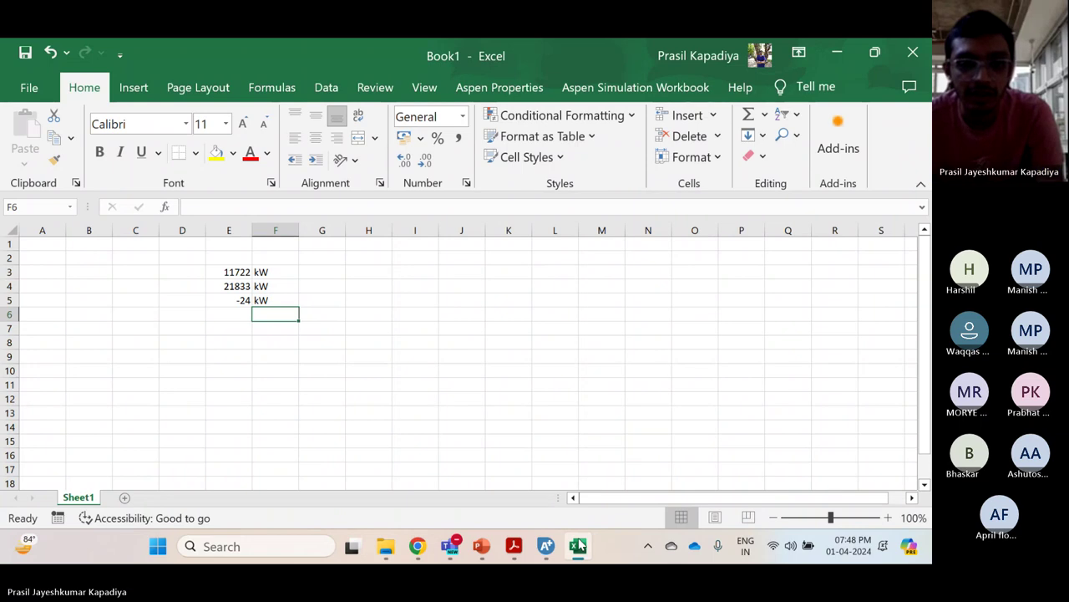
click(580, 545)
click(580, 544)
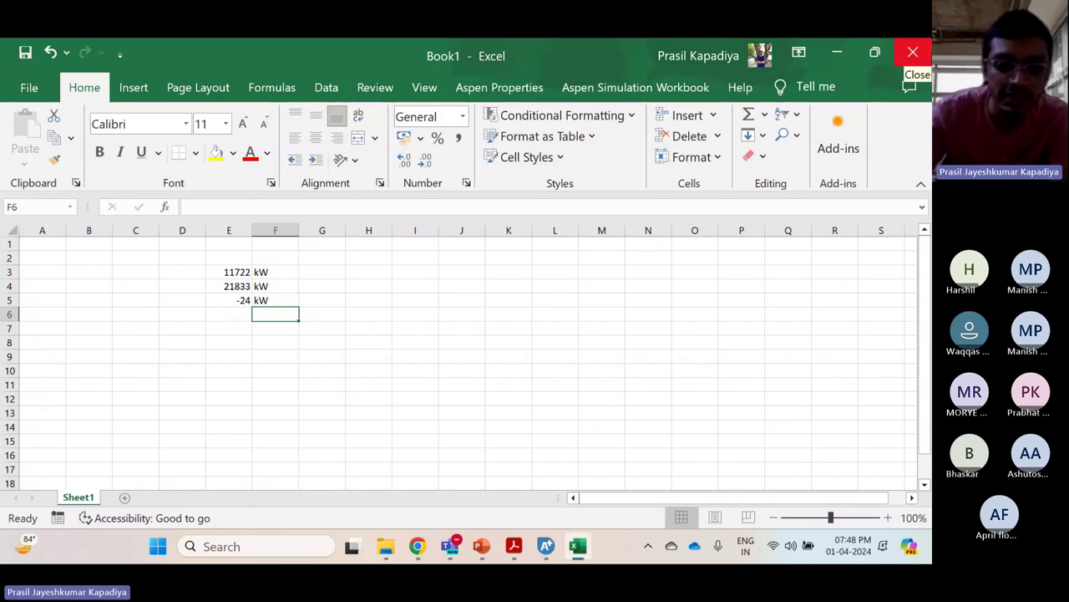
click(929, 39)
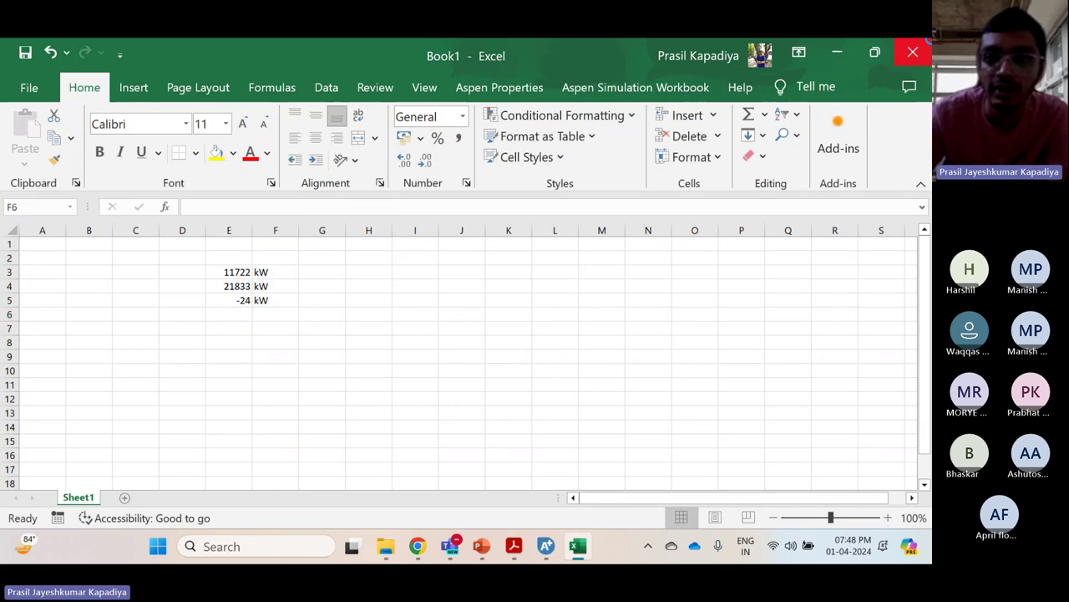
click(592, 398)
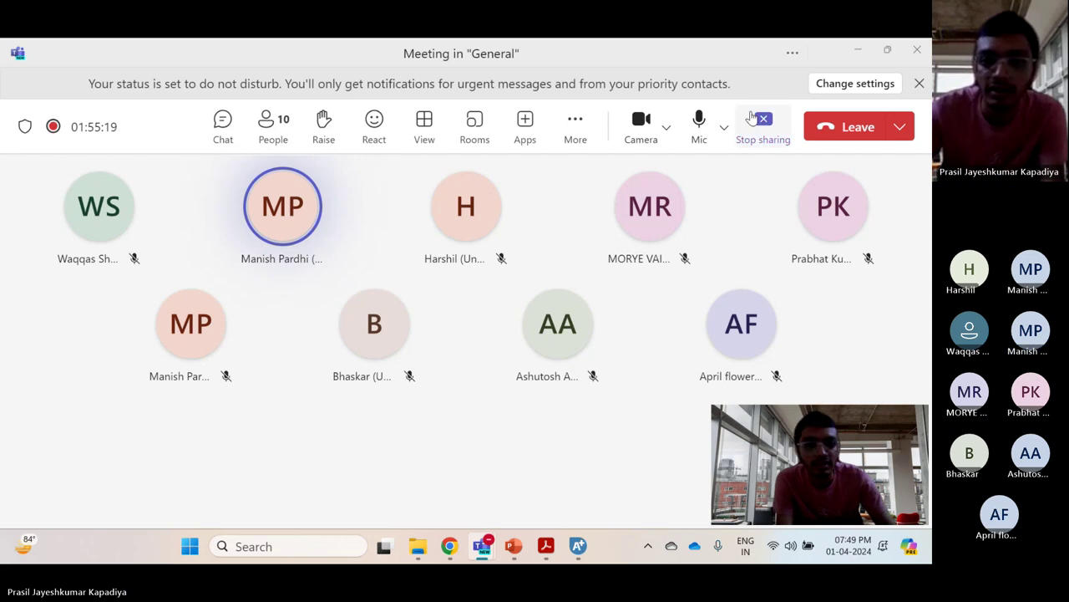
Stop sharing the screen from the Teams meeting toolbar
click(751, 118)
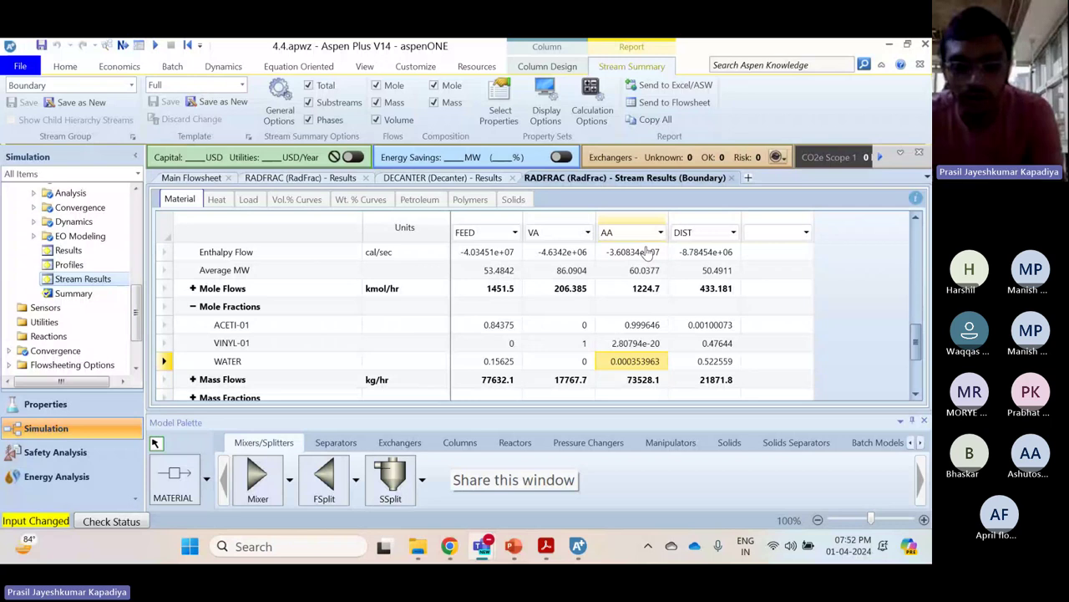
Page through the PowerPoint slides from Case study 6 to the Case study 7 slide 10
key(alt+Tab)
key(Down)
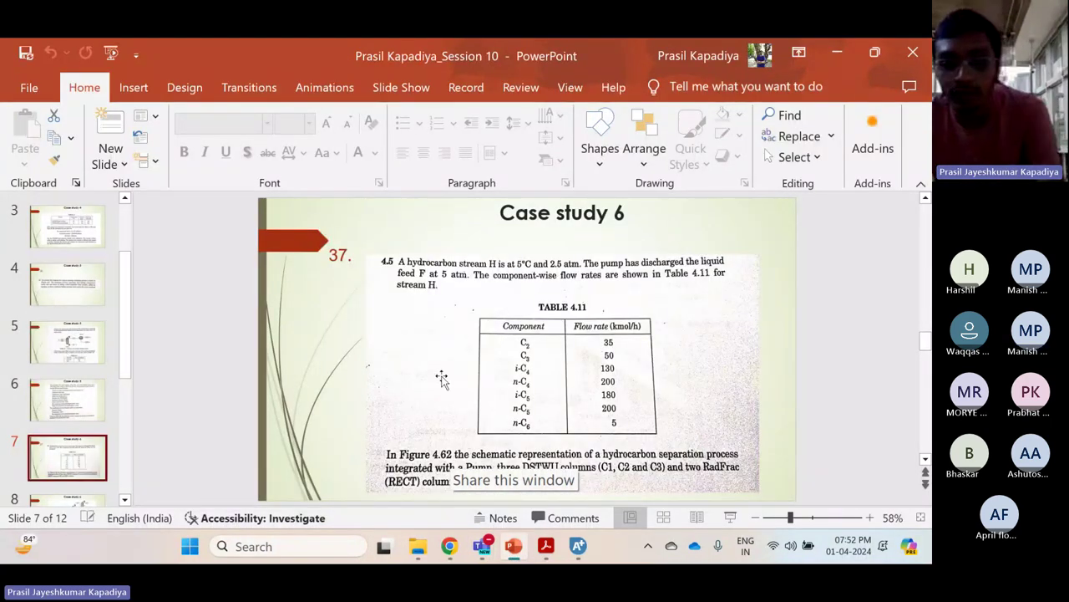
key(Down)
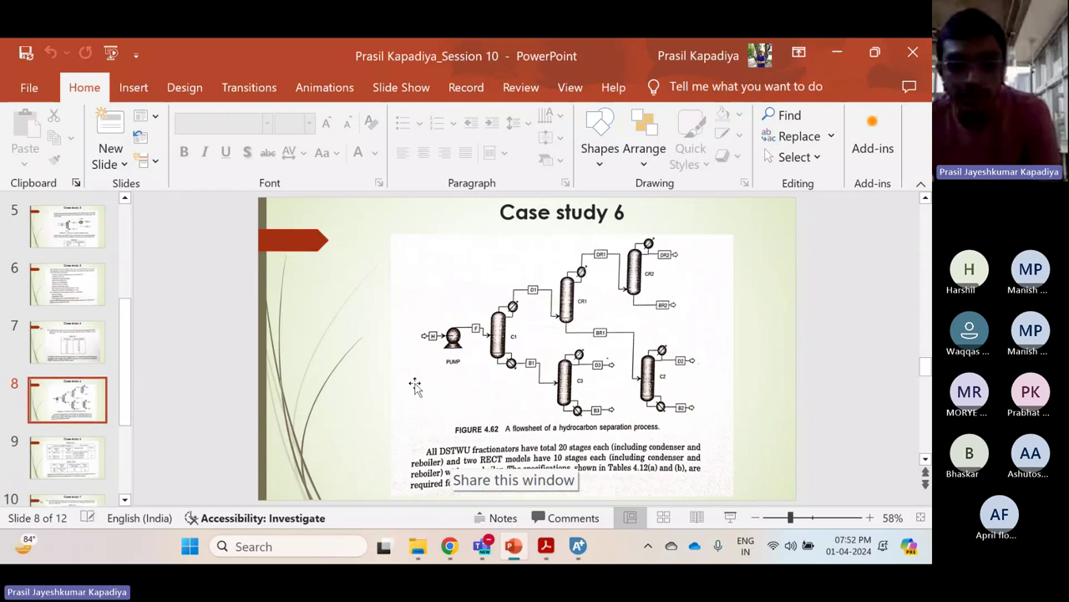
click(67, 443)
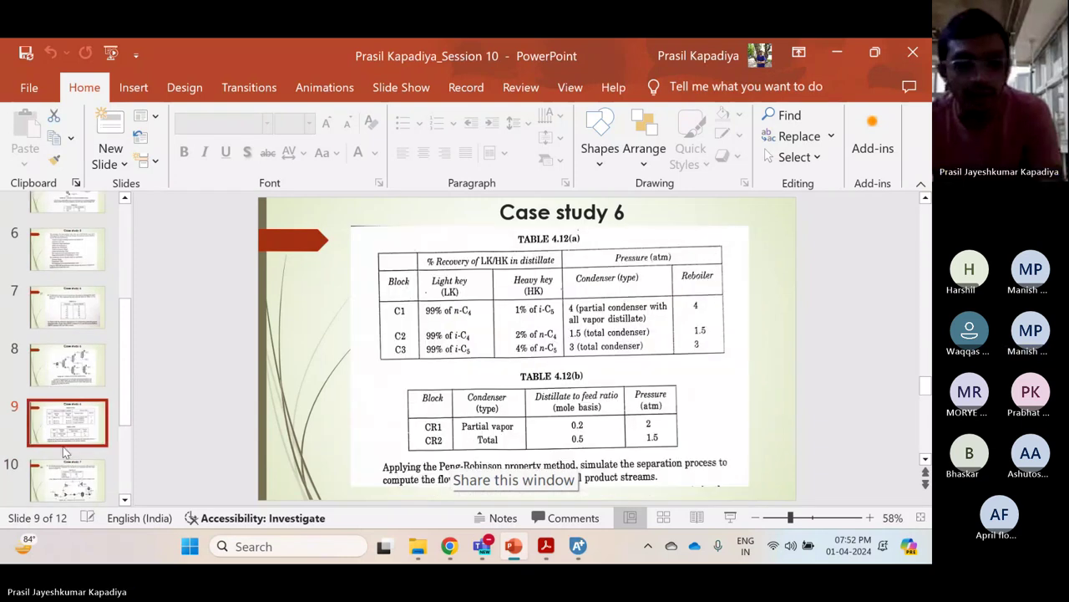
click(67, 433)
click(67, 432)
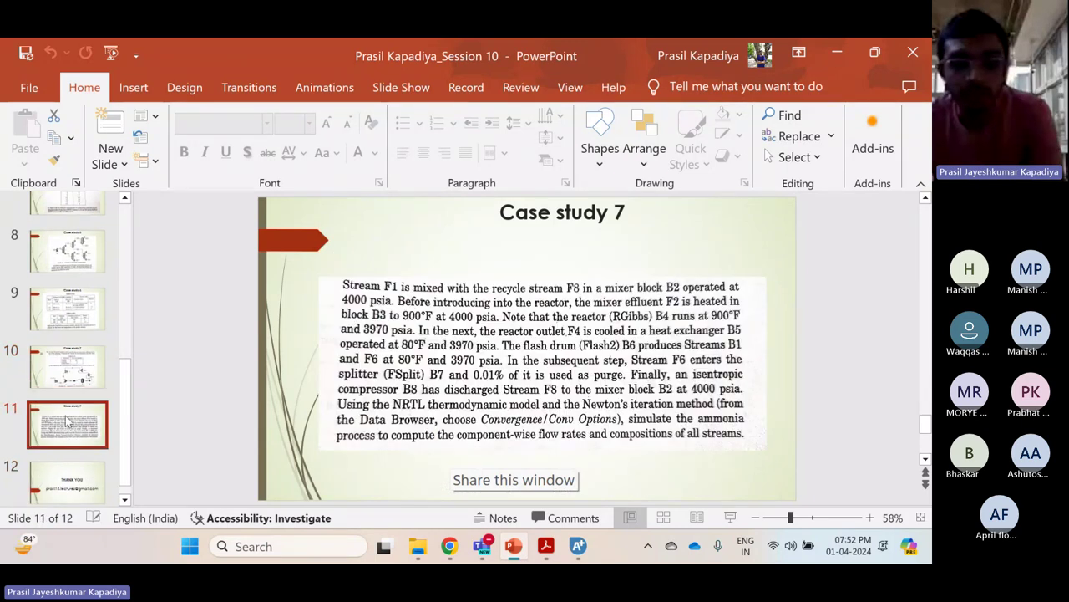
drag(67, 422, 88, 367)
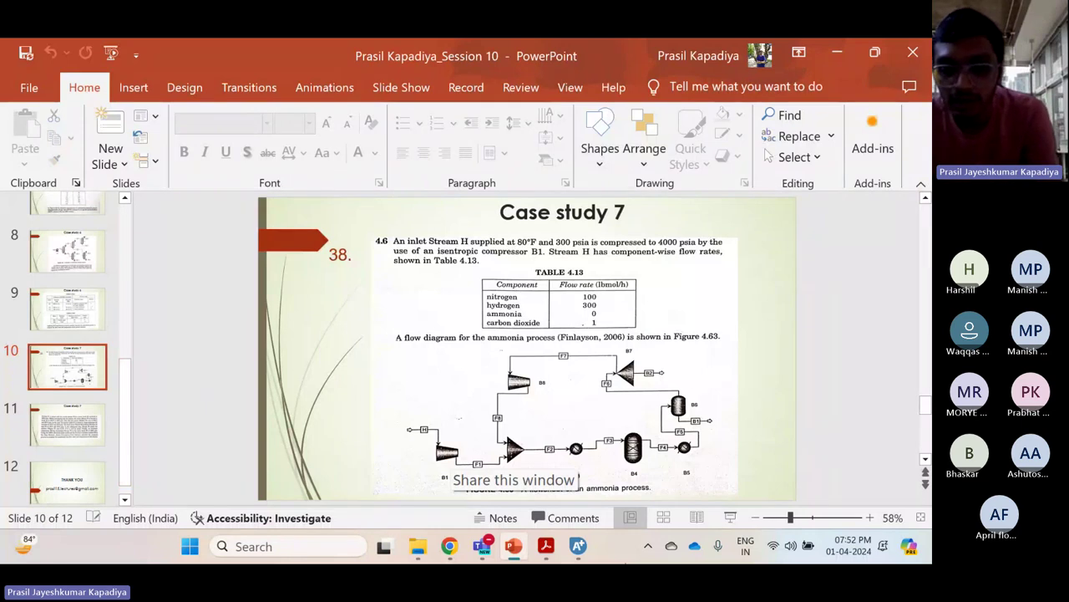
Close the Aspen Plus simulation without saving changes
click(579, 546)
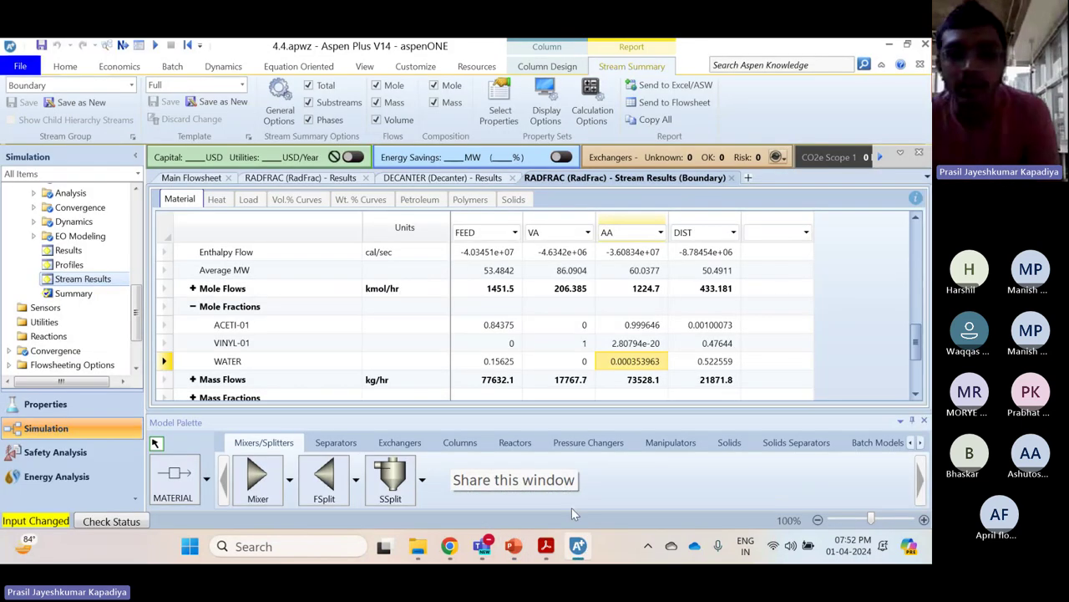
click(925, 44)
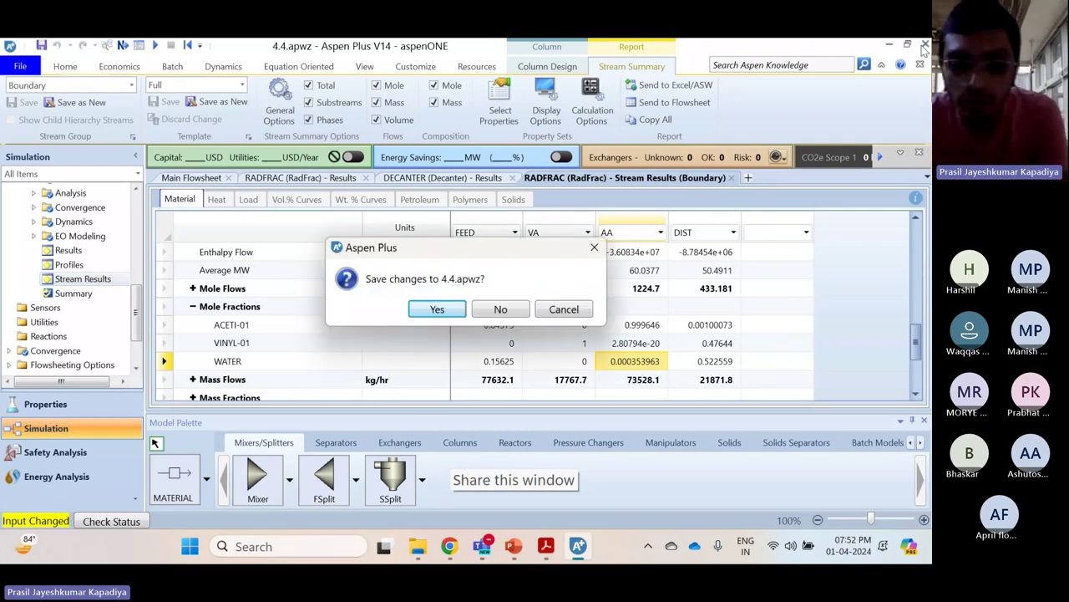
click(494, 315)
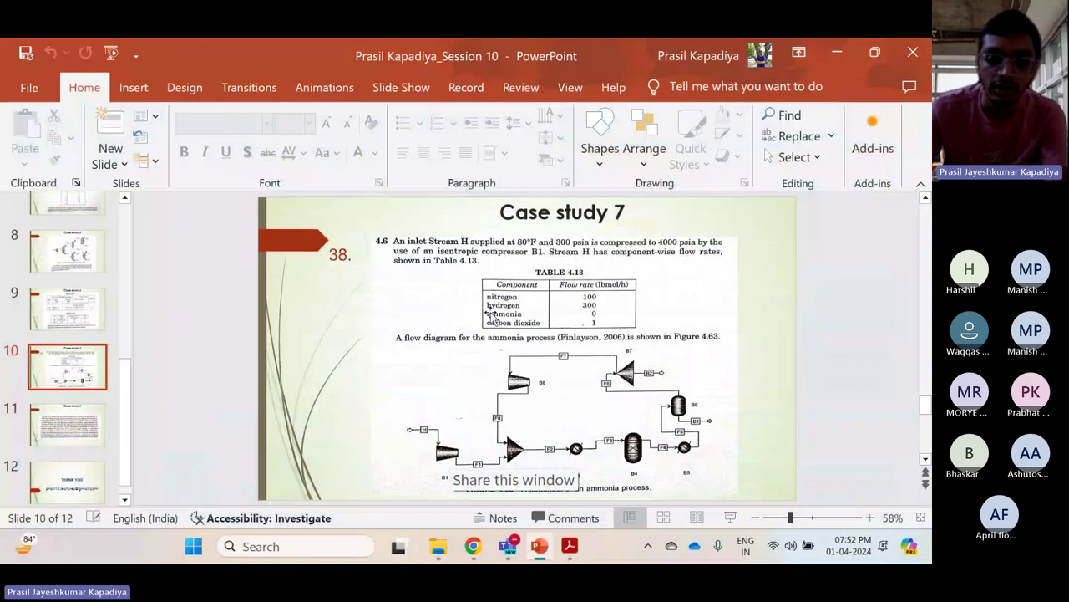
Scroll the assignment PDF up past Figures 7 to 1 to the Week 10: Assignment 10 heading
mouse_move(587, 562)
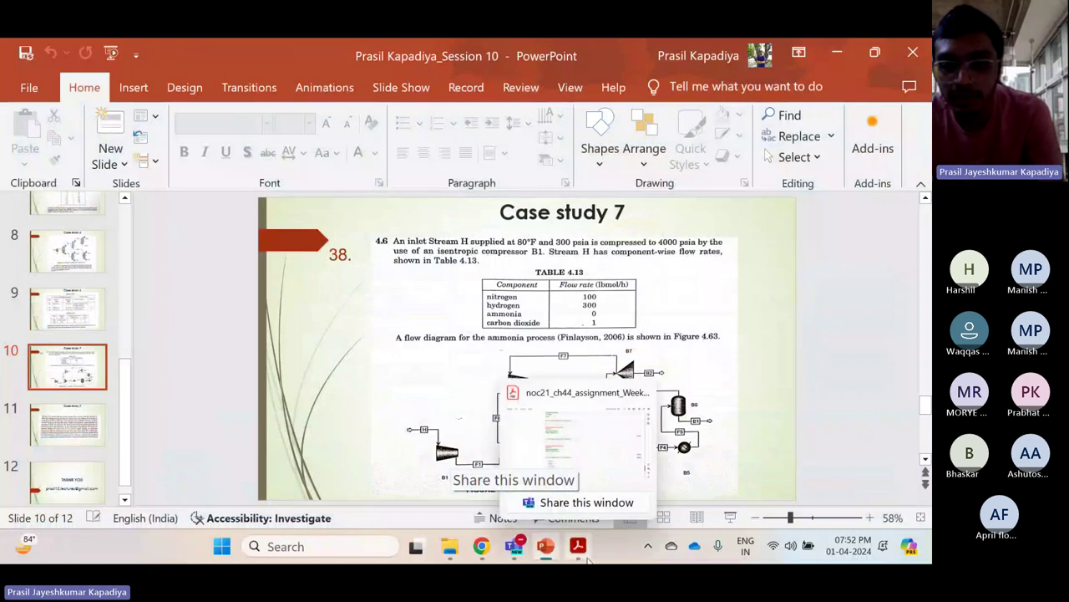
click(575, 439)
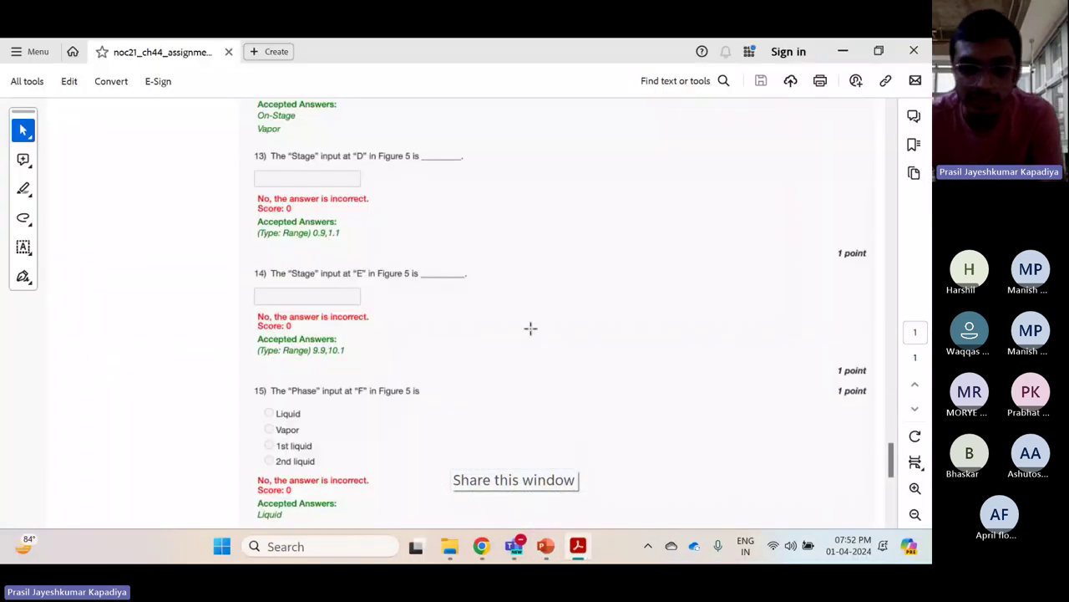
scroll(531, 329, up, 15)
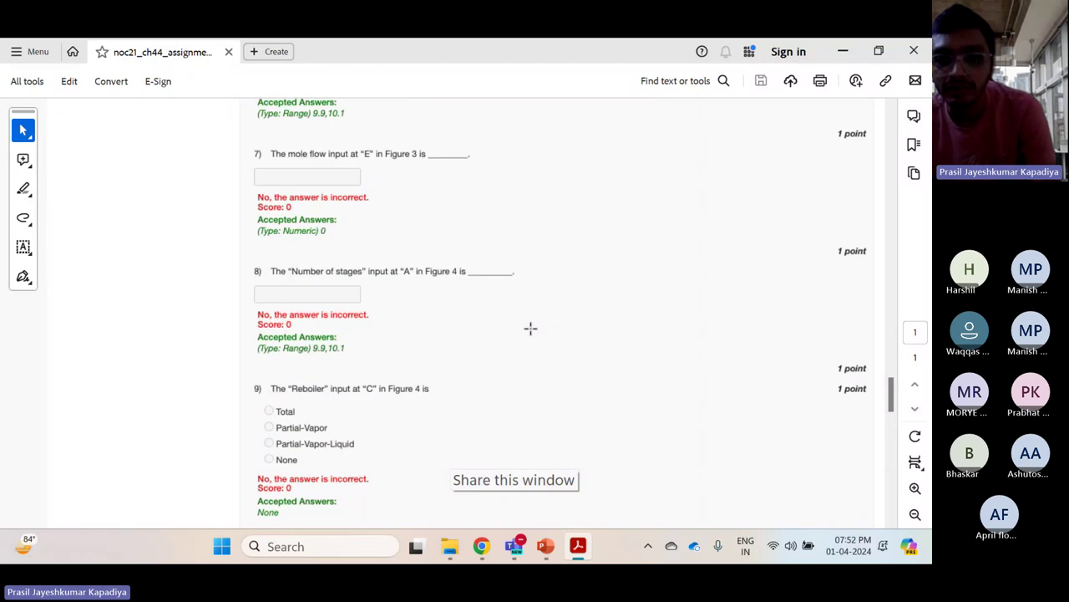
scroll(531, 328, up, 2)
scroll(530, 328, up, 10)
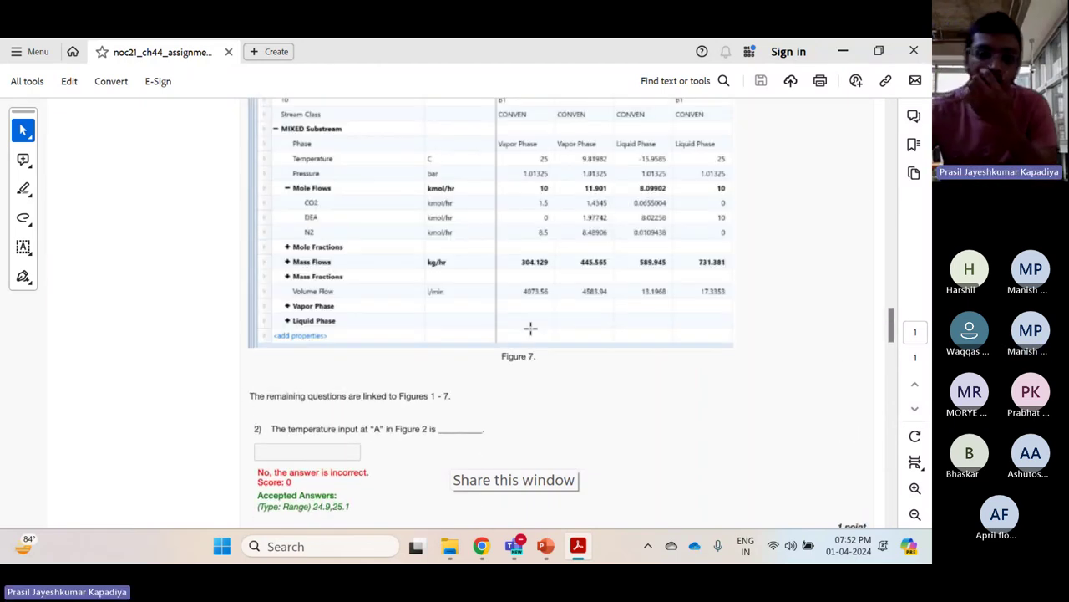
scroll(531, 328, up, 12)
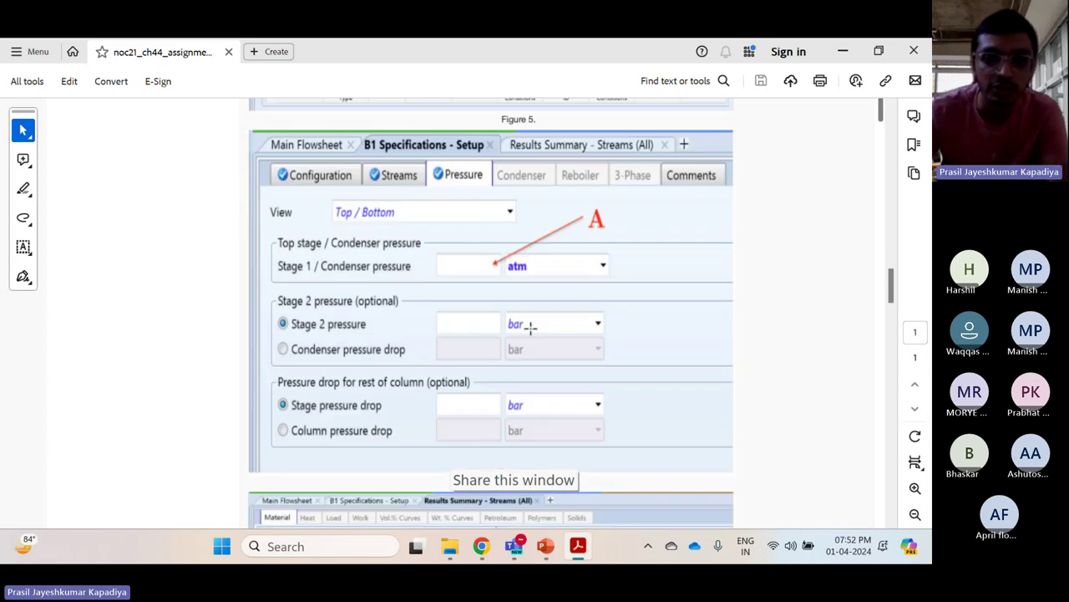
scroll(531, 328, up, 12)
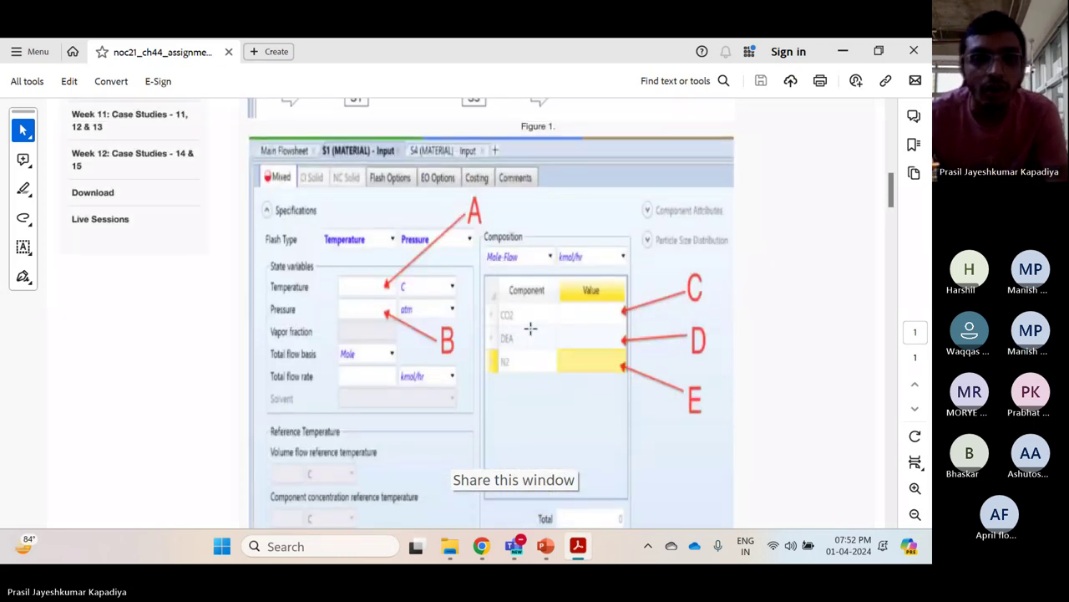
scroll(531, 328, up, 4)
scroll(531, 329, up, 5)
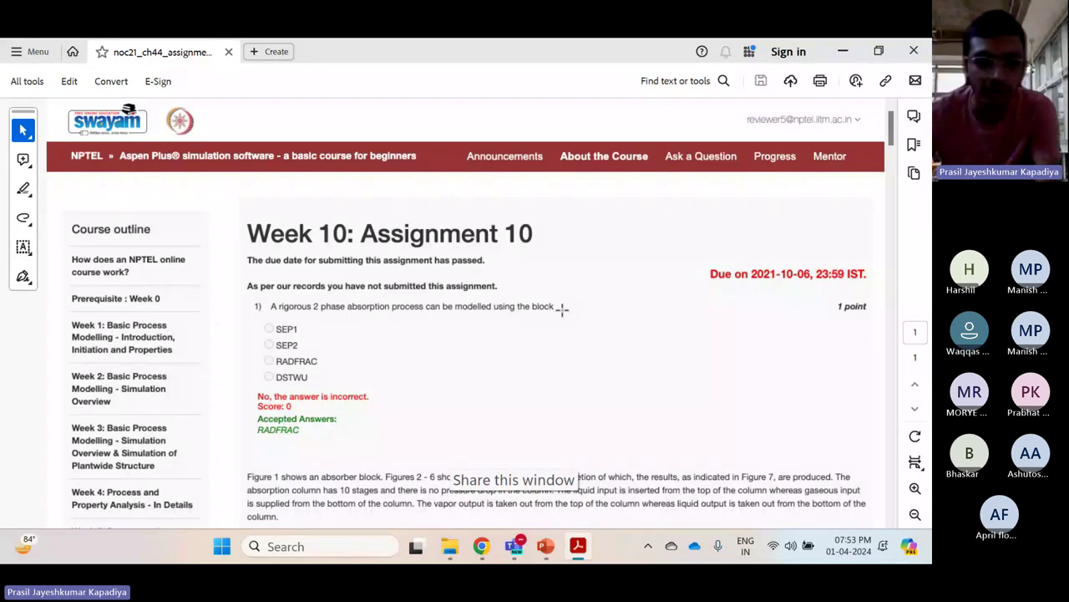
mouse_move(485, 553)
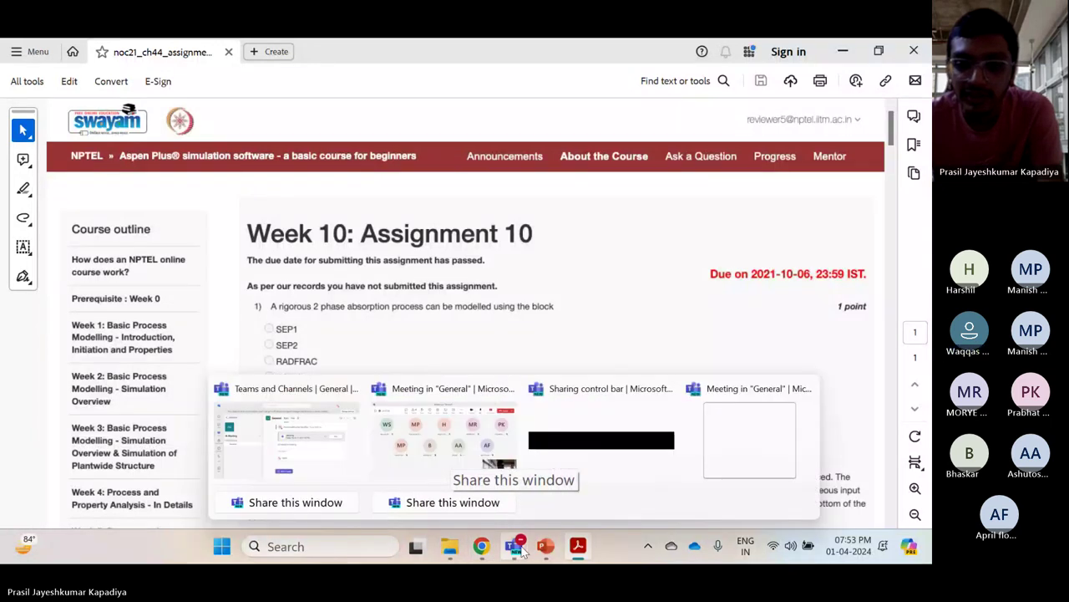
End the current screen share in the Teams meeting
click(482, 468)
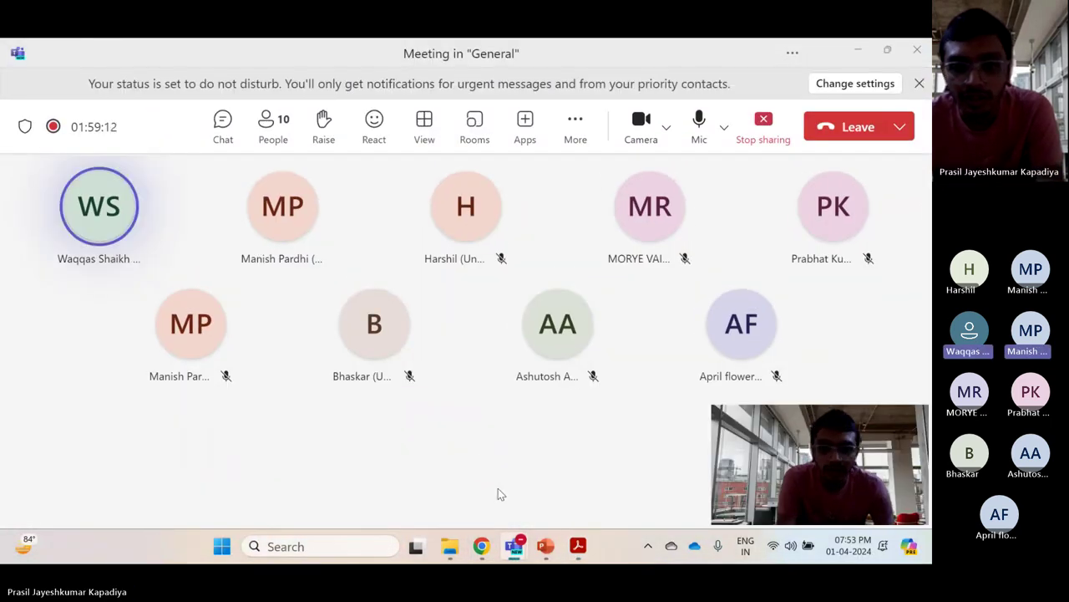
click(575, 553)
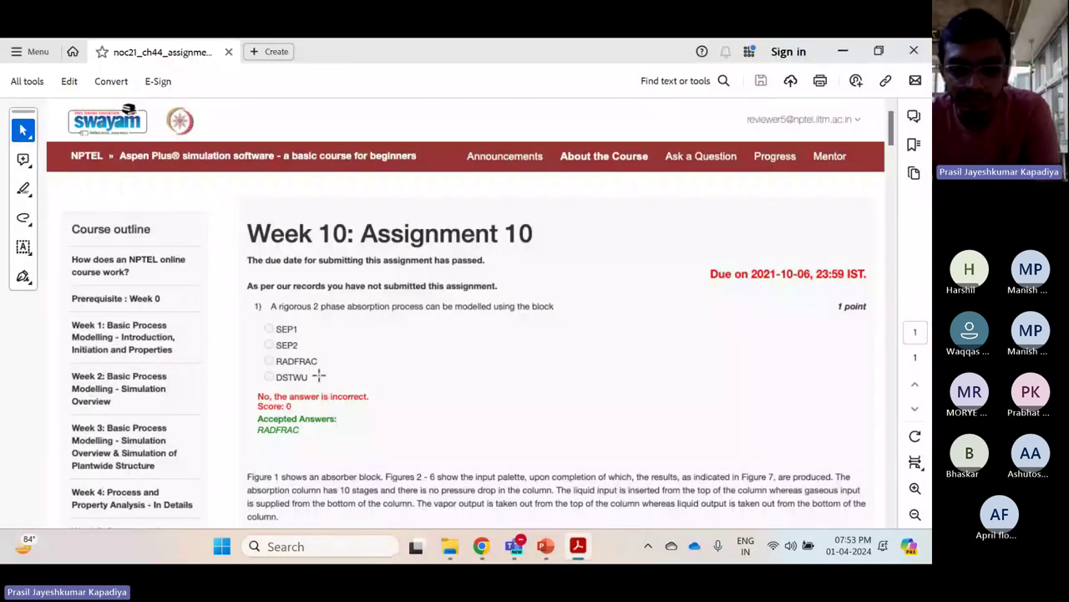
mouse_move(523, 553)
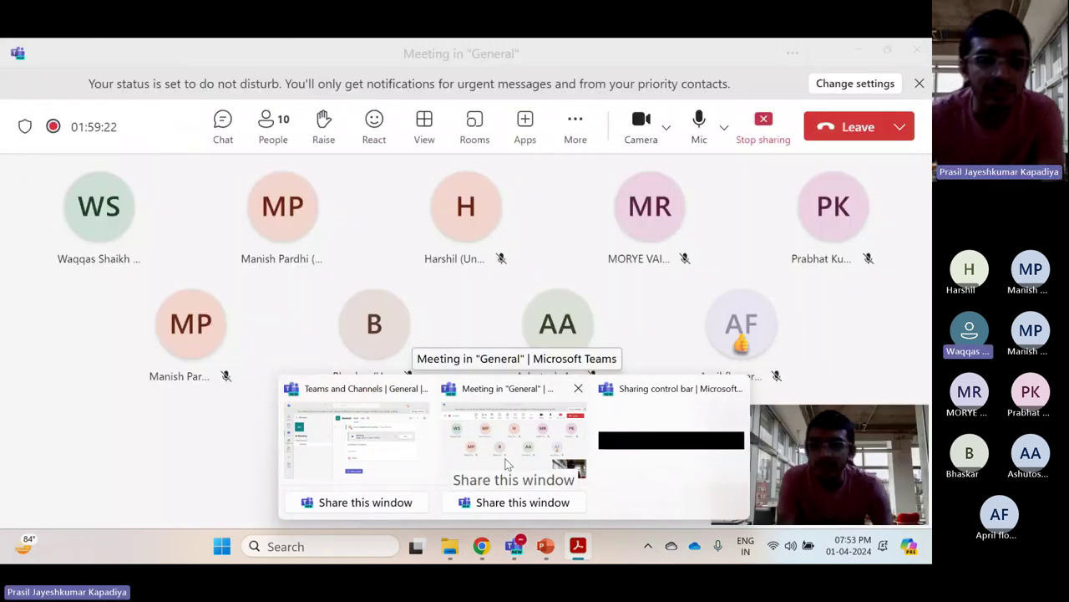
click(506, 463)
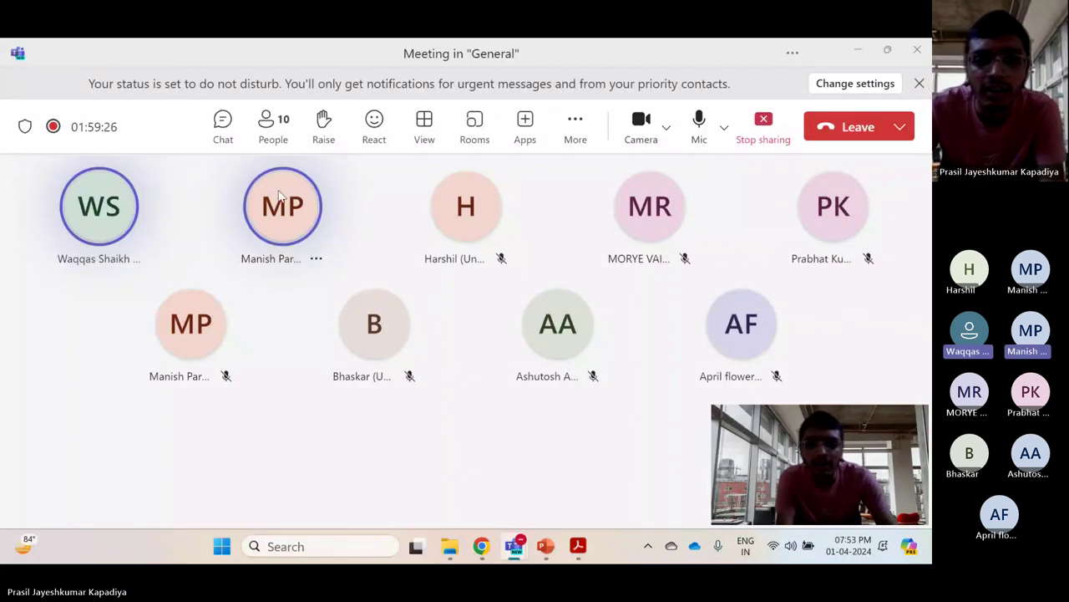
mouse_move(282, 200)
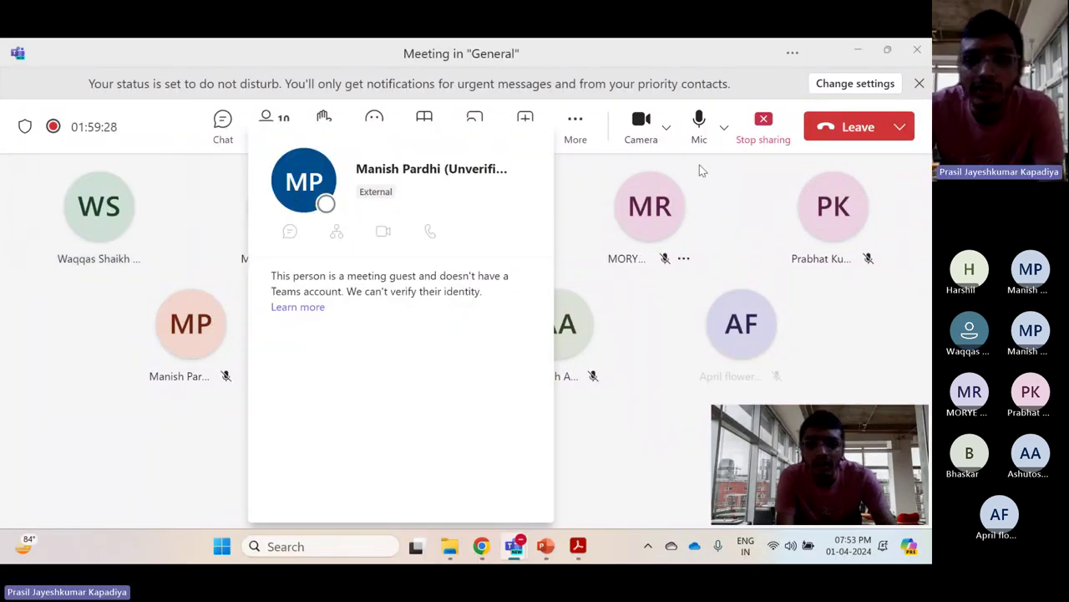
click(763, 137)
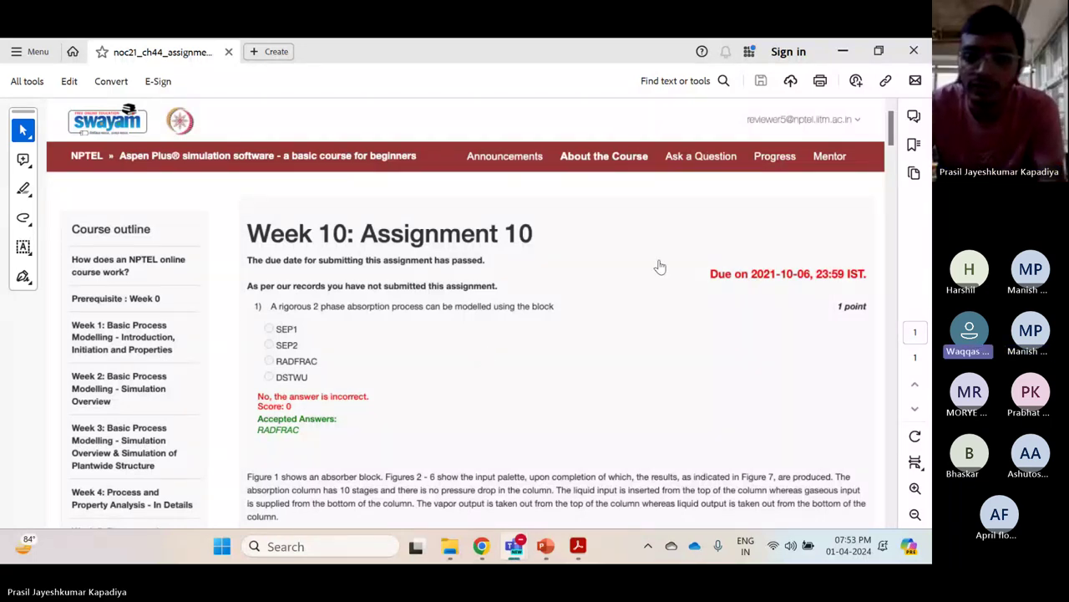
Cycle through PowerPoint and Teams to bring the Week 10 assignment PDF forward
mouse_move(577, 547)
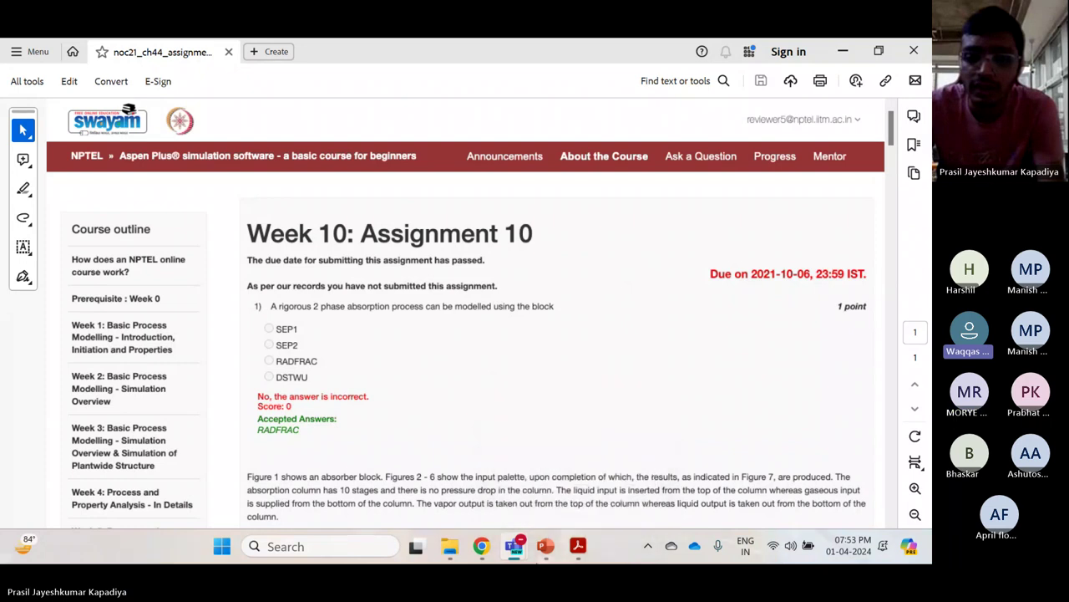
click(545, 547)
mouse_move(514, 547)
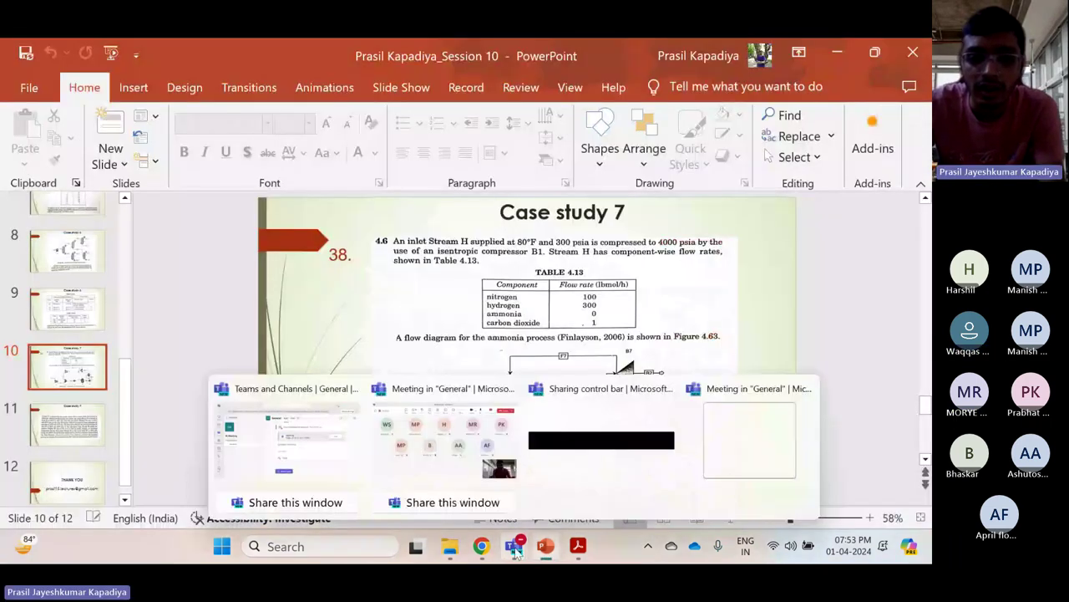
click(493, 443)
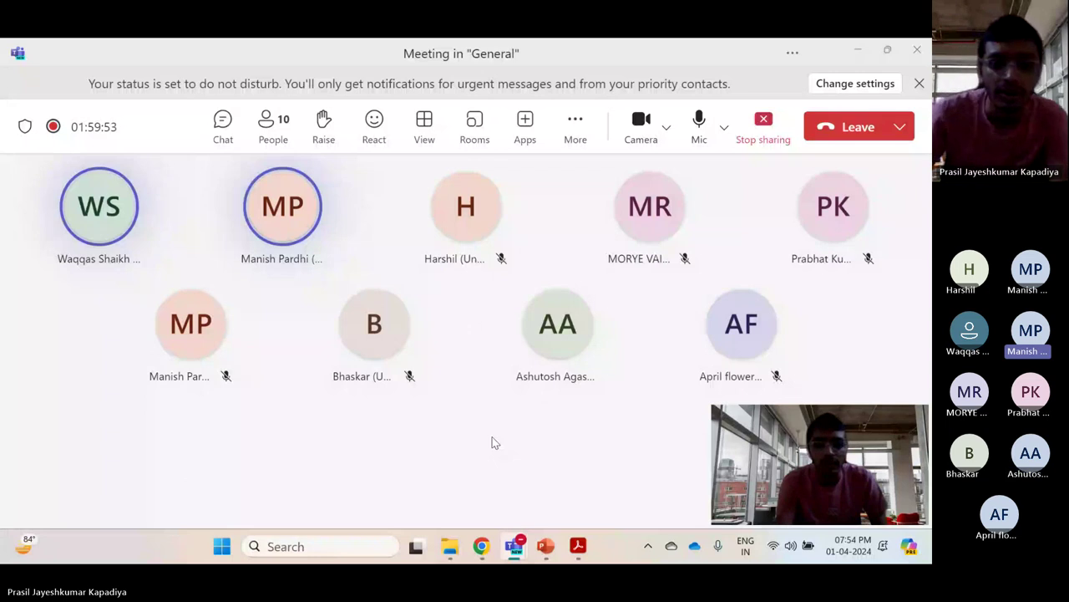
click(568, 548)
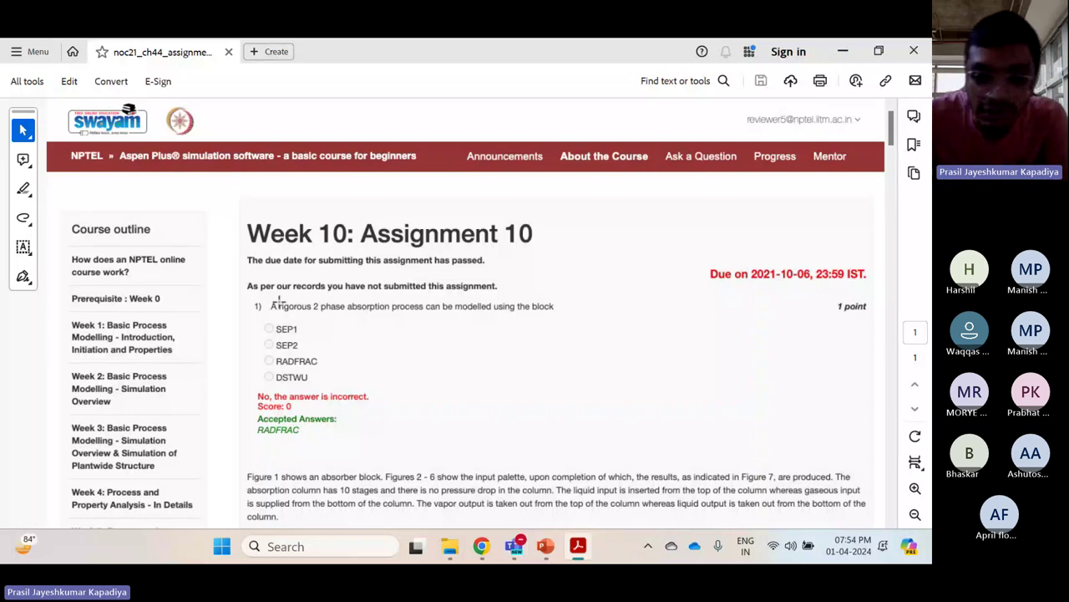
Scroll down through Figures 1–7 to the Results Summary, then back to the Figure 1 absorber question
scroll(278, 300, down, 4)
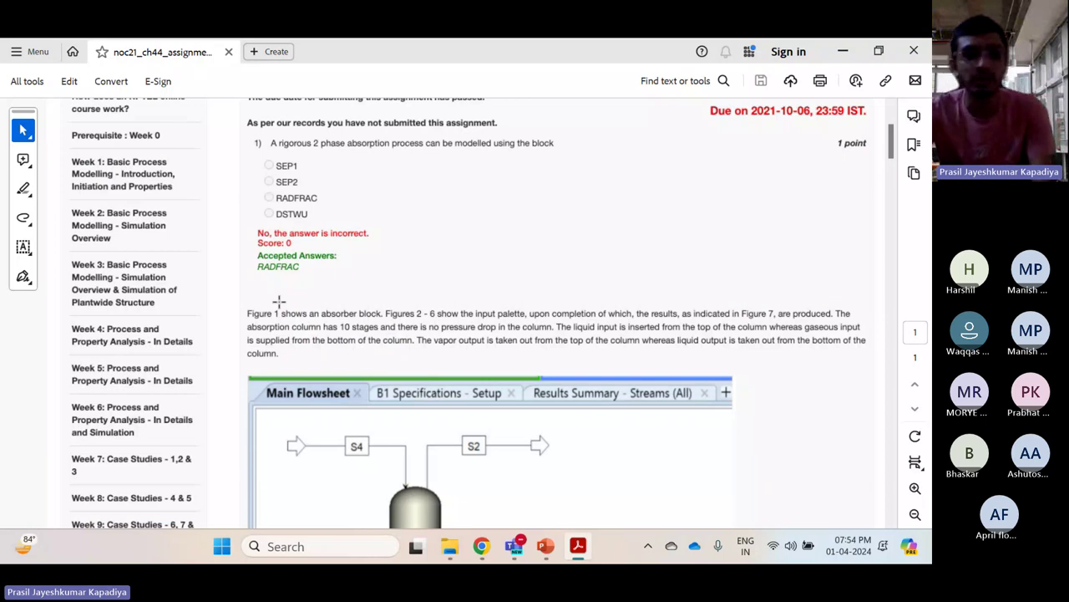
scroll(278, 301, down, 3)
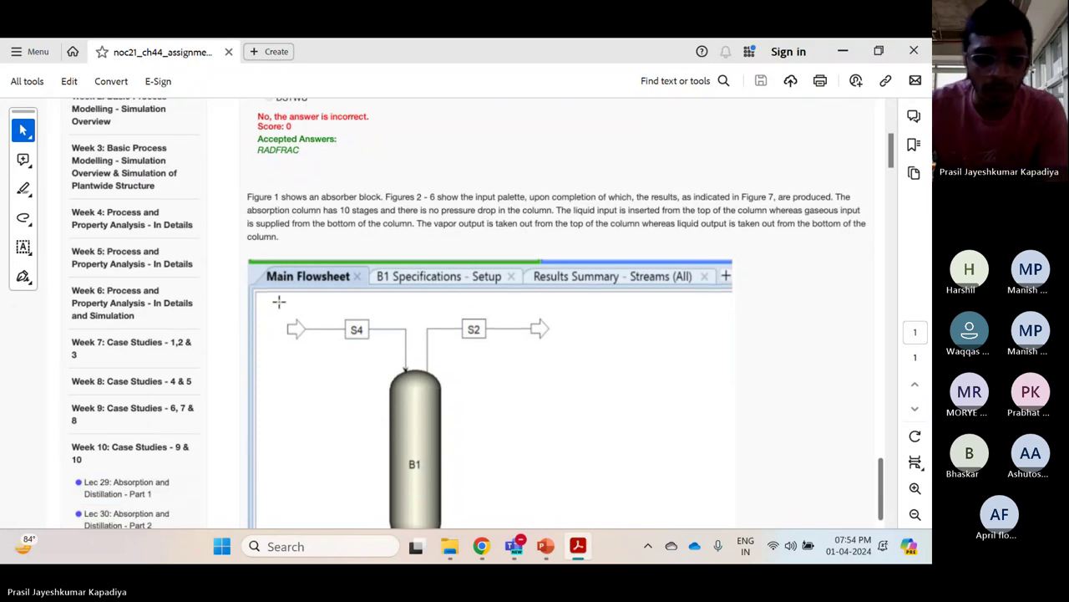
scroll(279, 301, down, 4)
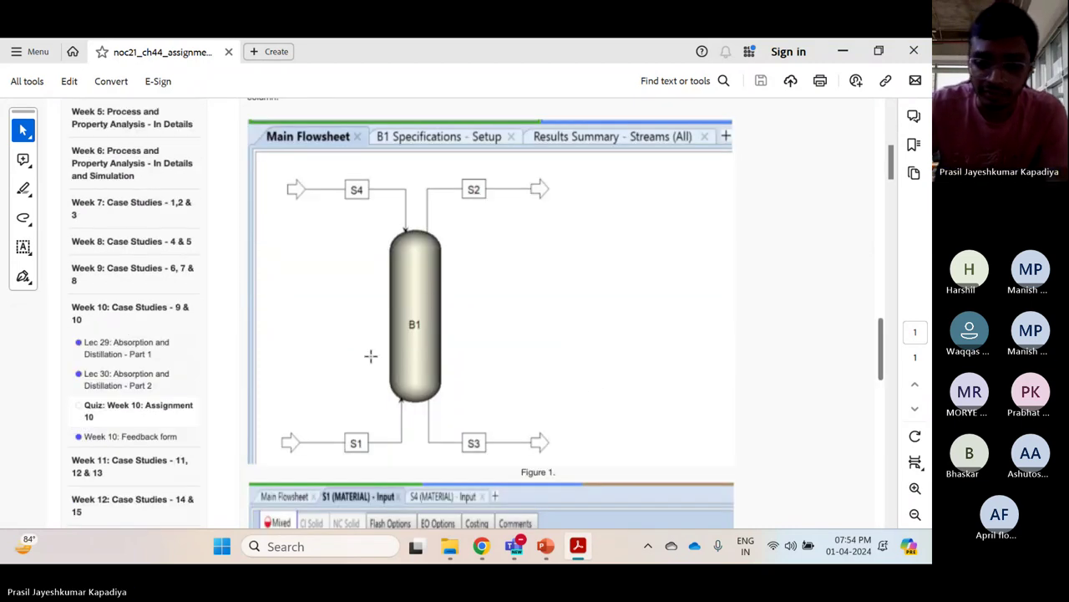
scroll(479, 242, down, 8)
scroll(479, 242, down, 4)
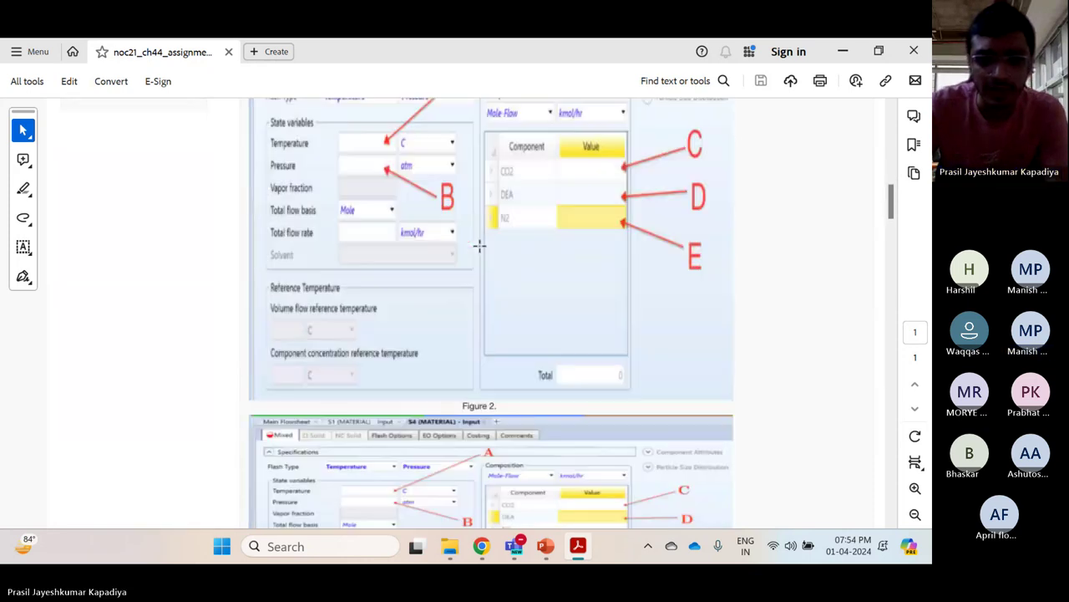
scroll(479, 242, up, 3)
scroll(479, 242, down, 5)
scroll(467, 334, down, 5)
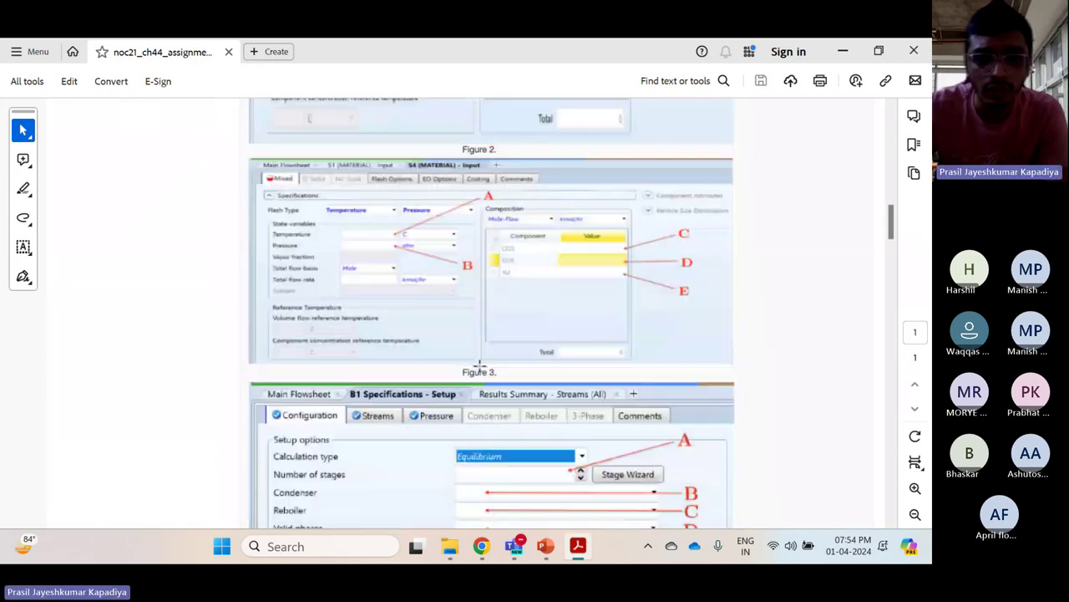
scroll(439, 367, down, 2)
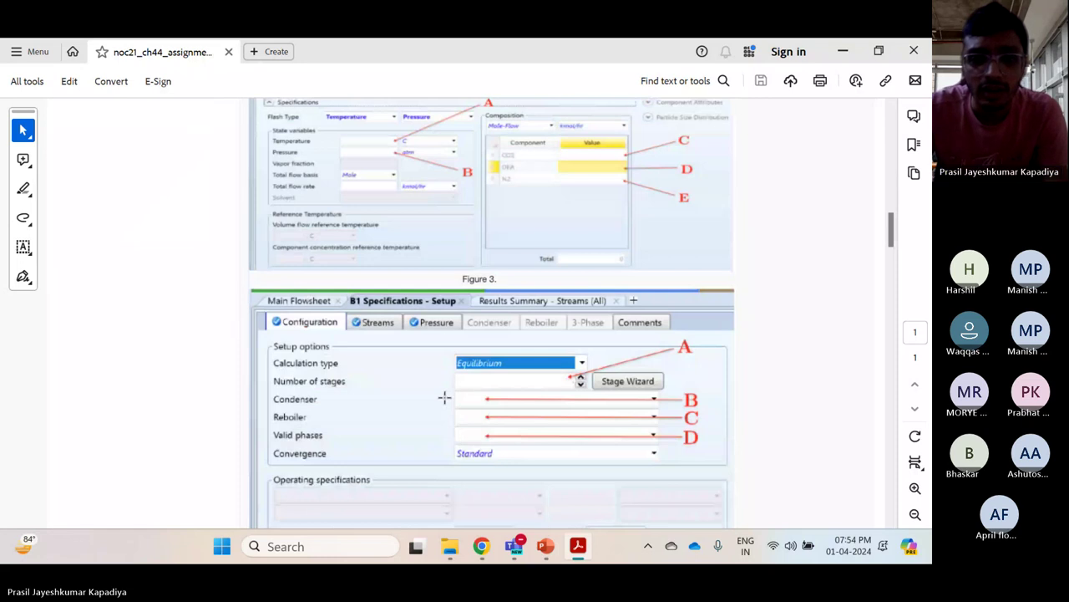
scroll(448, 339, down, 8)
scroll(448, 339, down, 13)
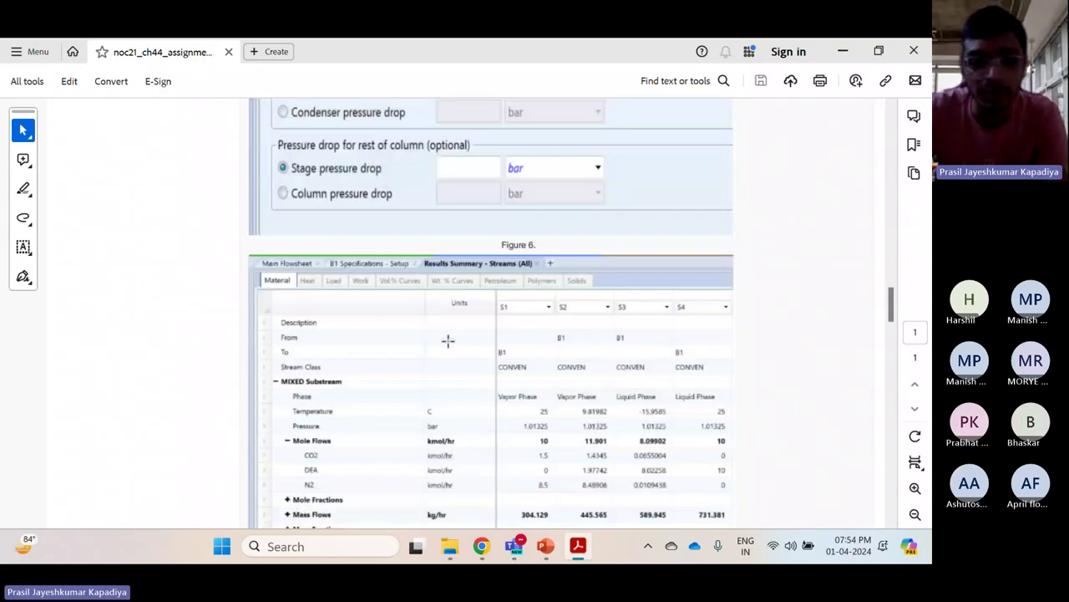
scroll(447, 339, up, 20)
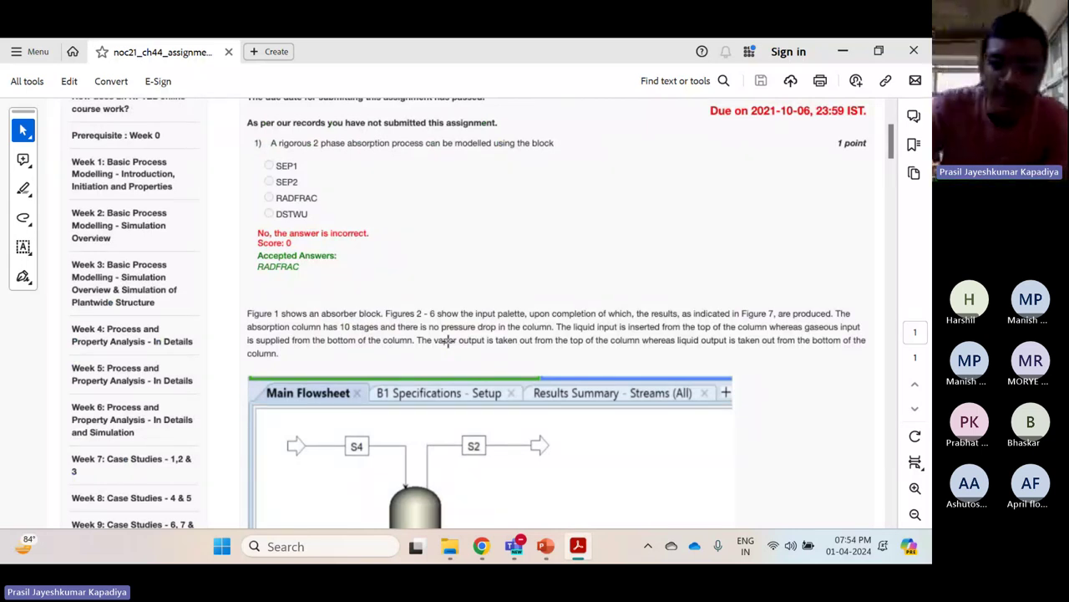
scroll(448, 341, down, 2)
scroll(448, 341, up, 1)
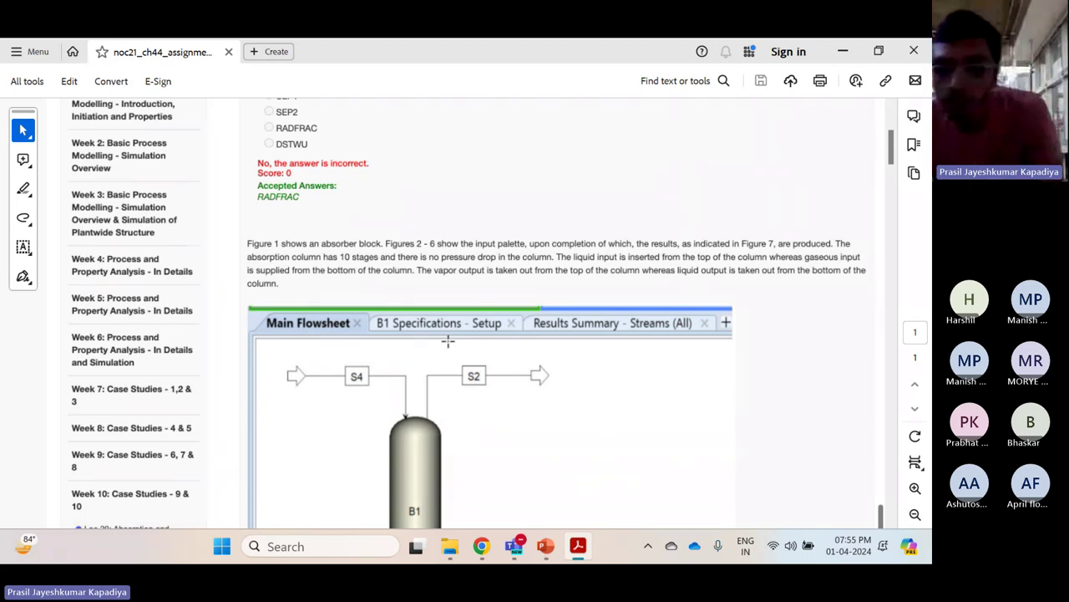
Scroll down to questions 2–3, then back up to Figure 1
scroll(448, 340, down, 3)
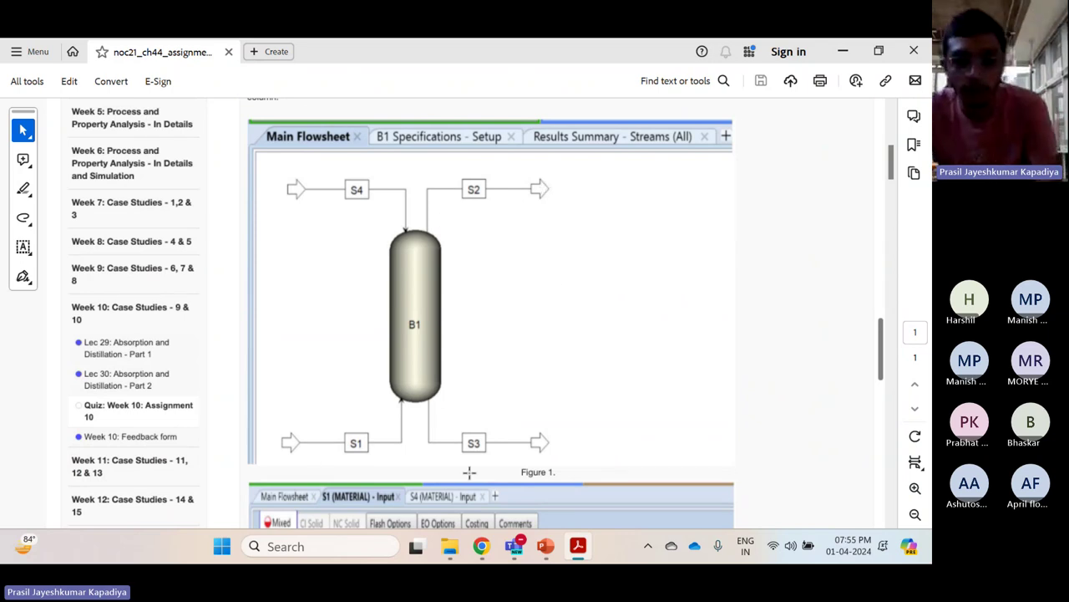
scroll(487, 451, down, 5)
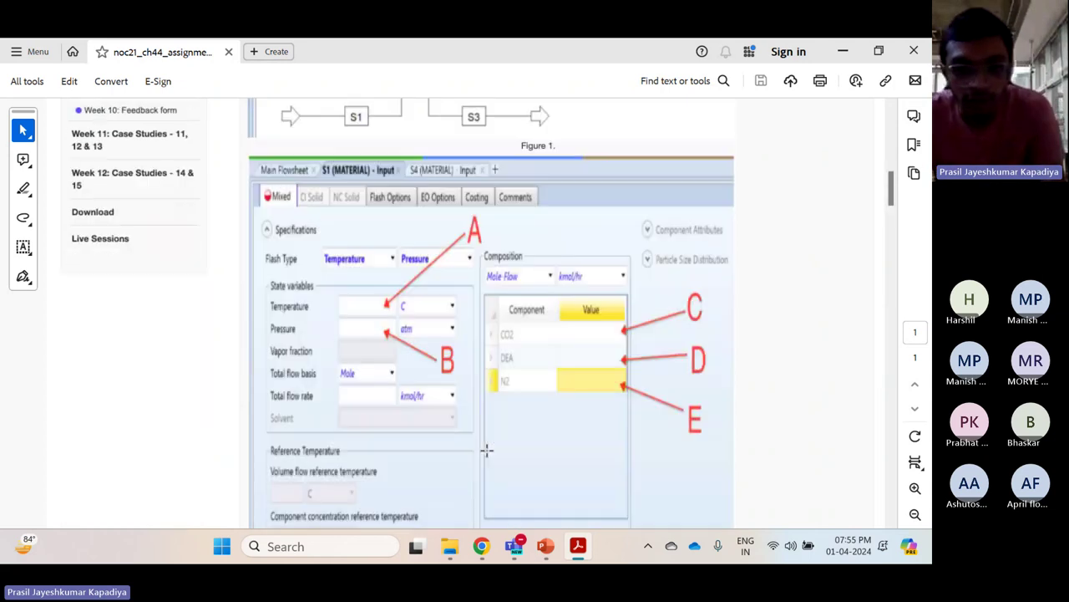
scroll(487, 451, down, 10)
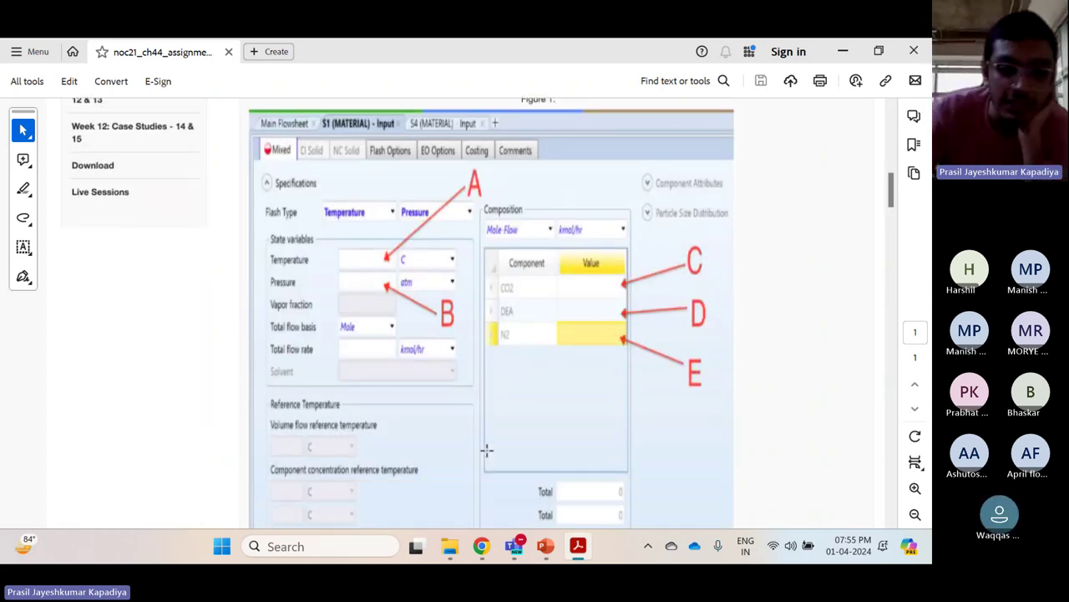
scroll(487, 452, down, 12)
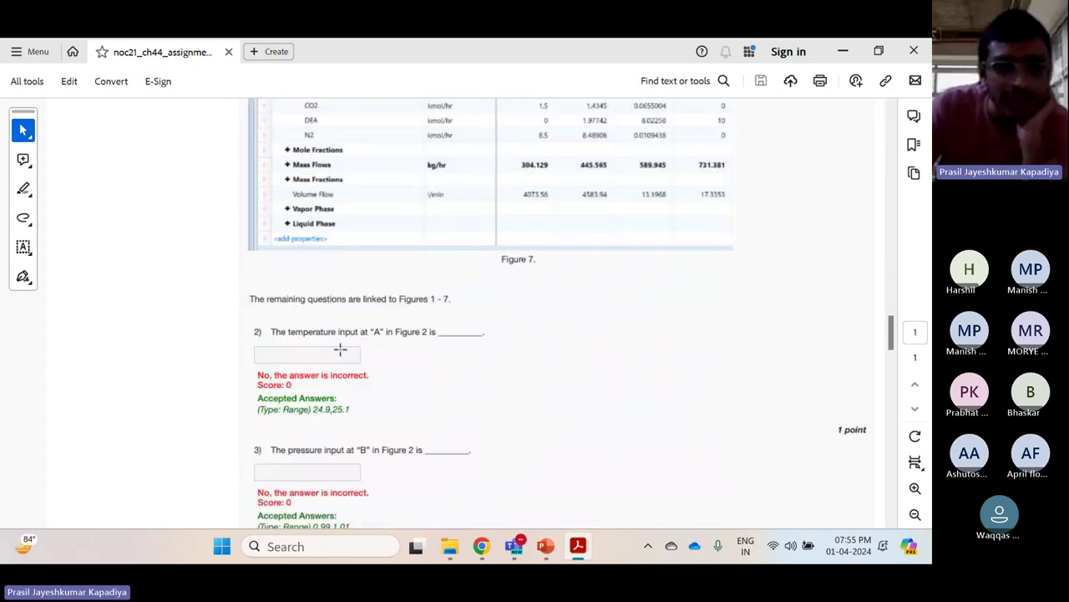
scroll(461, 349, up, 4)
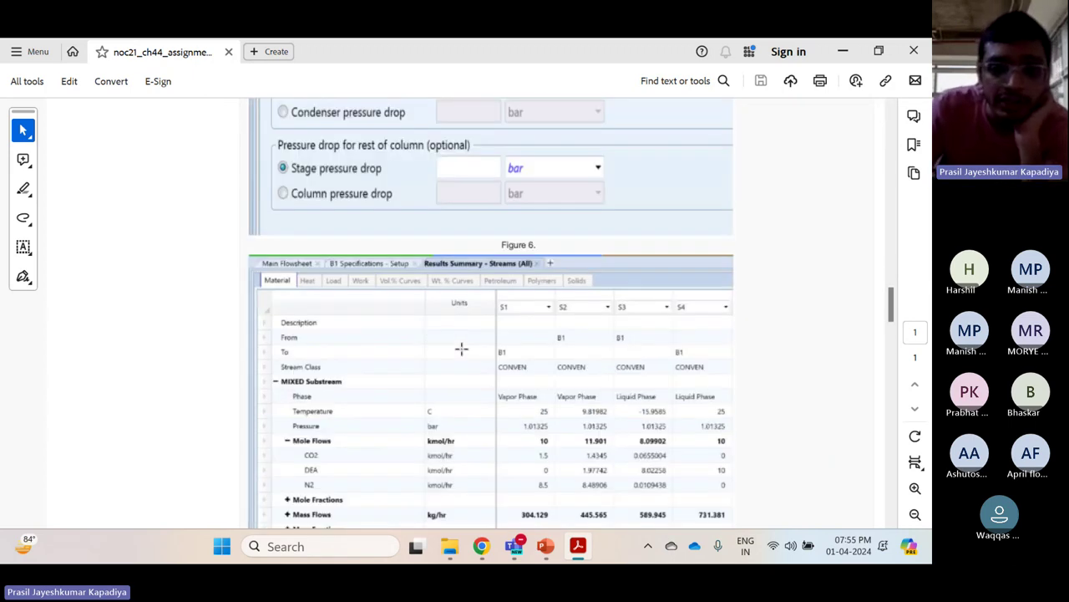
scroll(461, 349, up, 15)
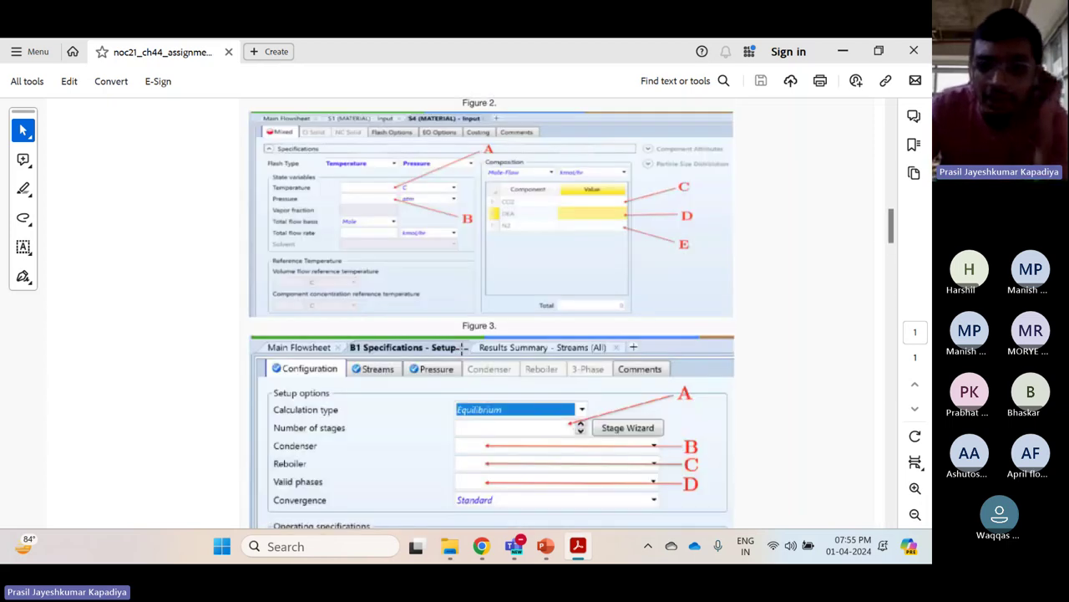
scroll(461, 348, up, 12)
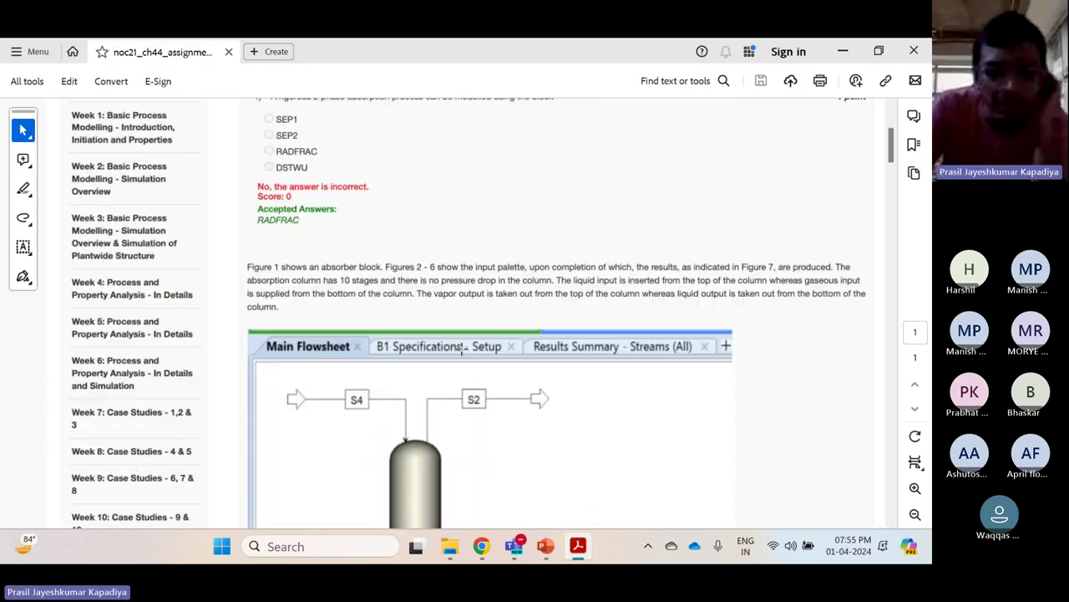
Scroll down to the S1–S4 stream results table, with S2 at 11.901 kmol/hr
scroll(565, 255, down, 10)
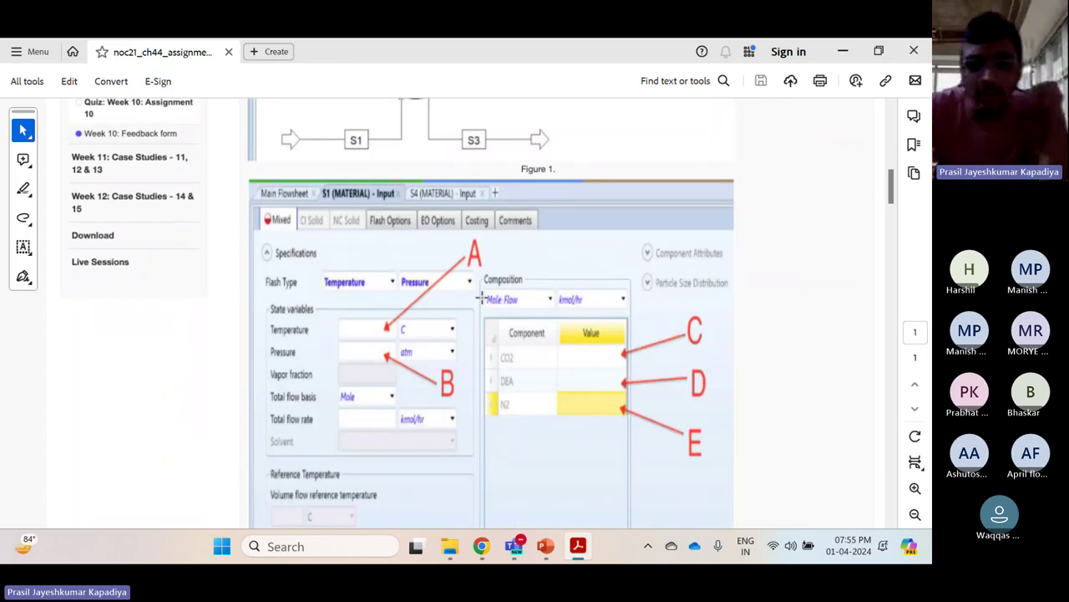
scroll(482, 298, down, 8)
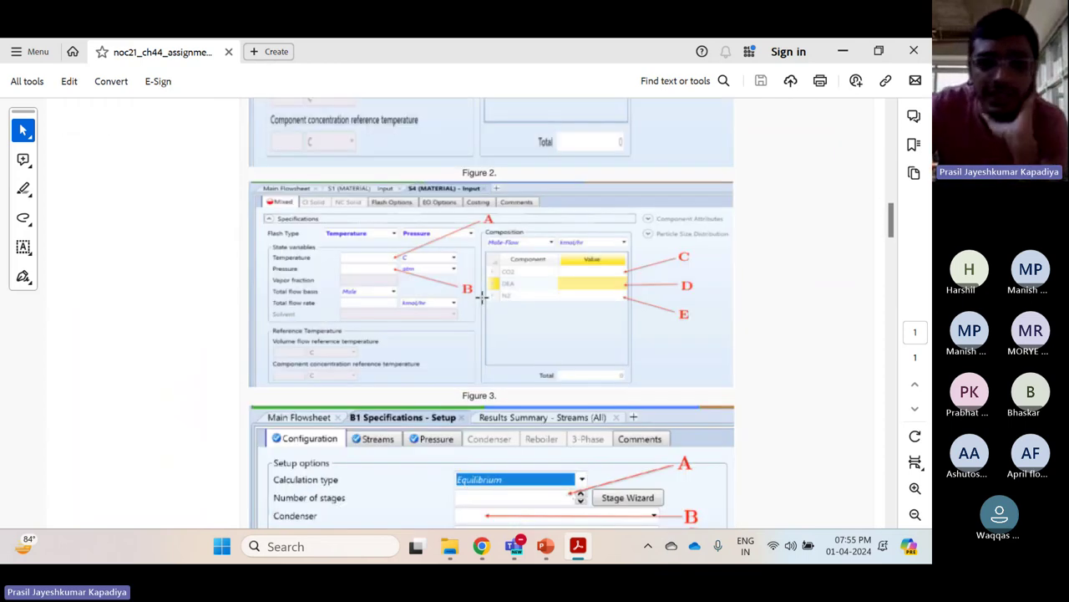
scroll(464, 264, down, 5)
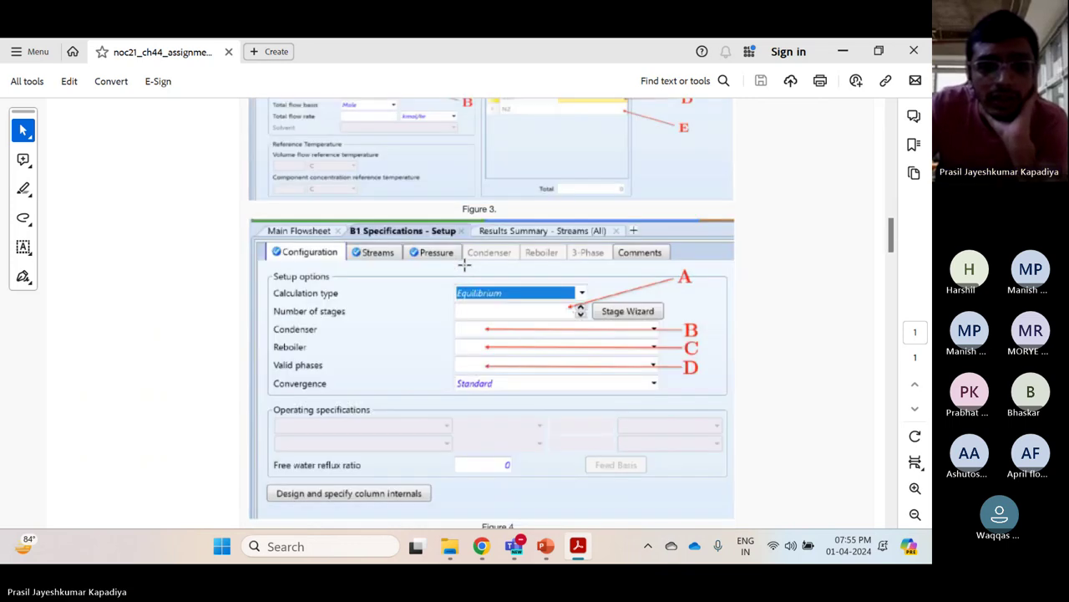
scroll(437, 326, down, 5)
scroll(437, 329, down, 8)
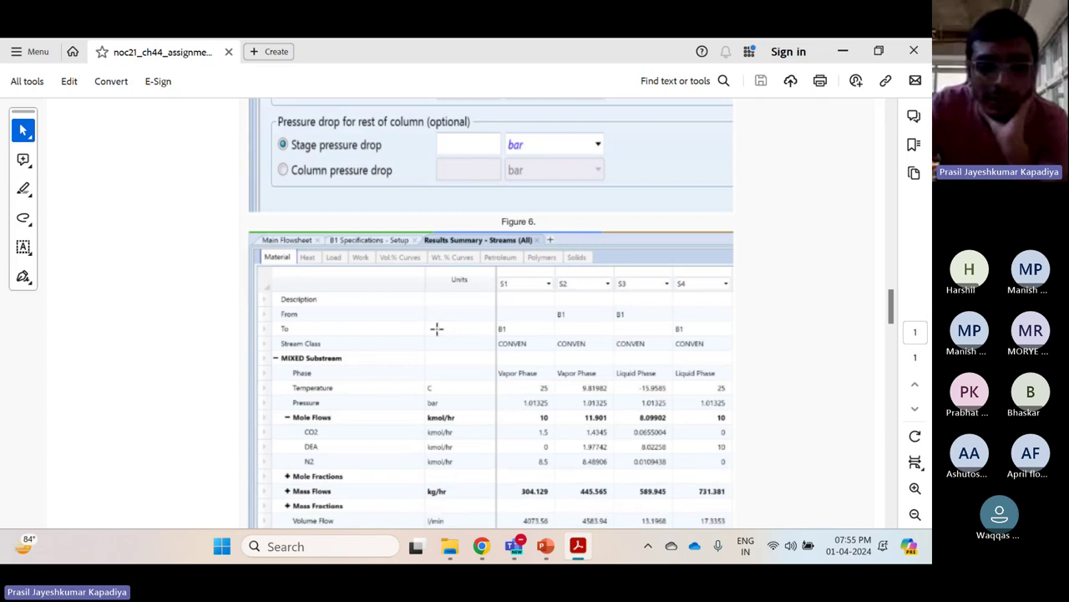
scroll(437, 328, down, 1)
scroll(437, 329, down, 1)
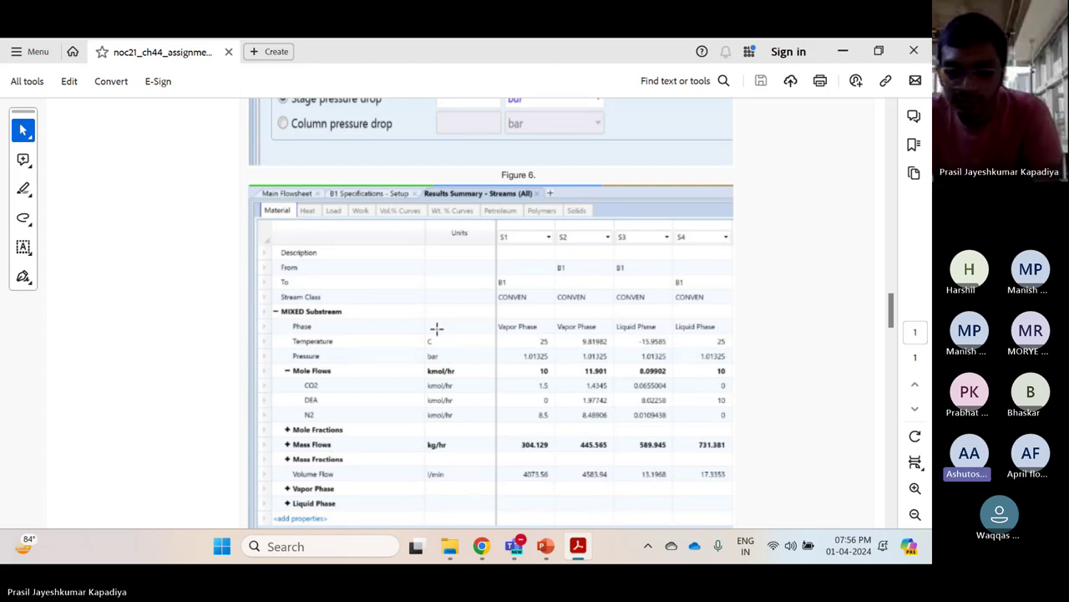
Compare the stream input figures against the results table by scrolling between Figures 1–7
scroll(436, 328, down, 3)
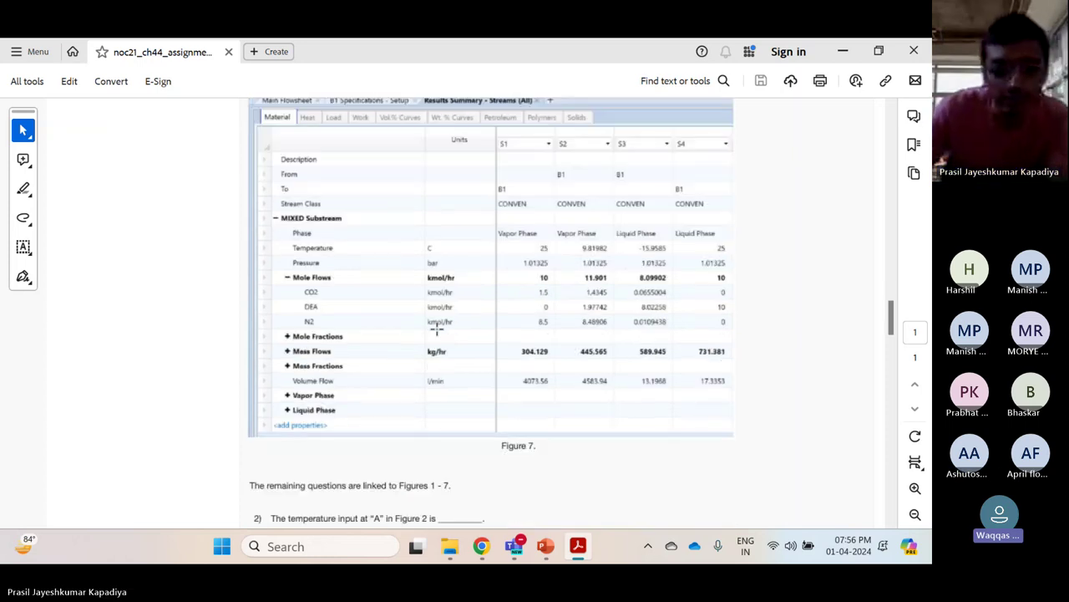
scroll(436, 328, up, 2)
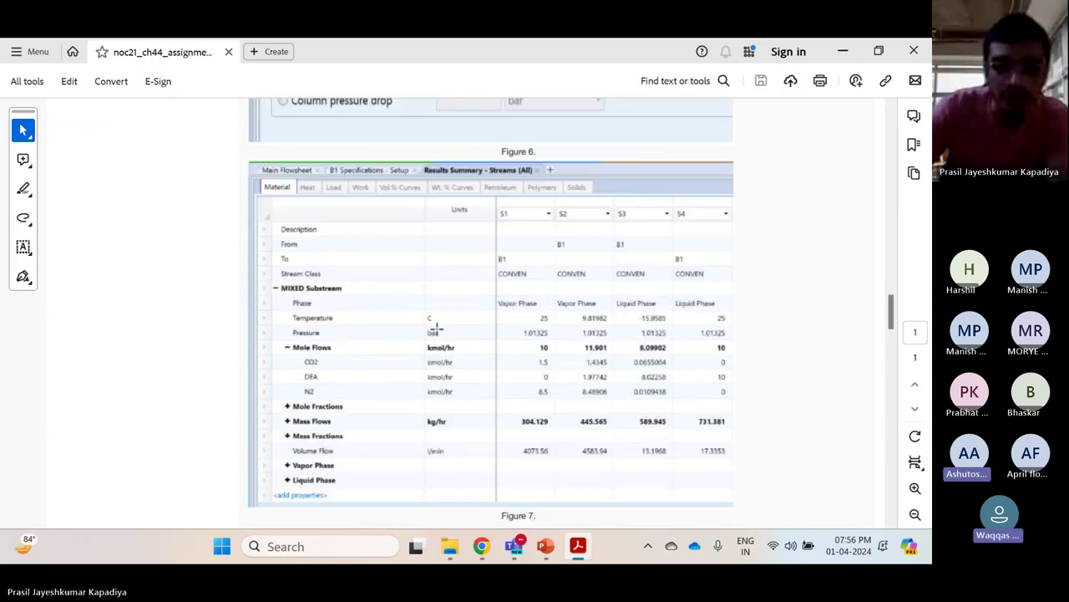
scroll(436, 328, up, 20)
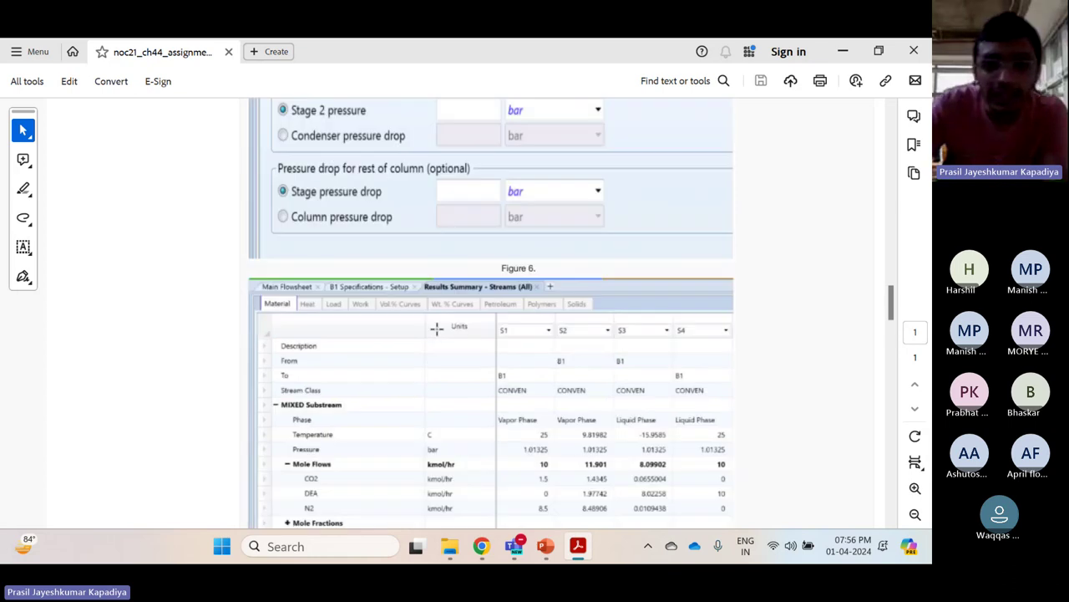
scroll(436, 328, up, 5)
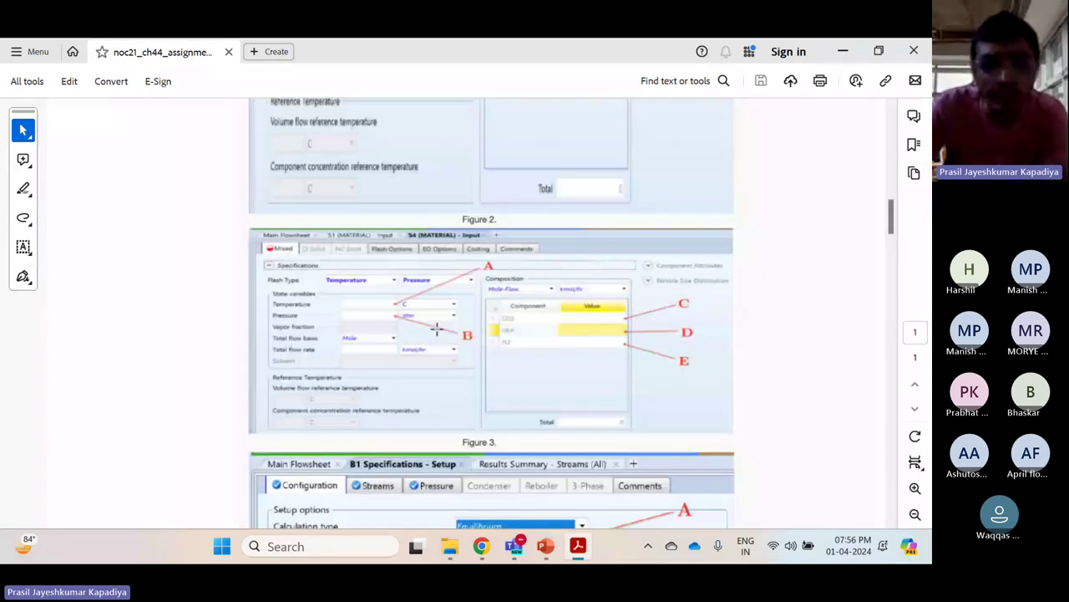
scroll(440, 304, up, 6)
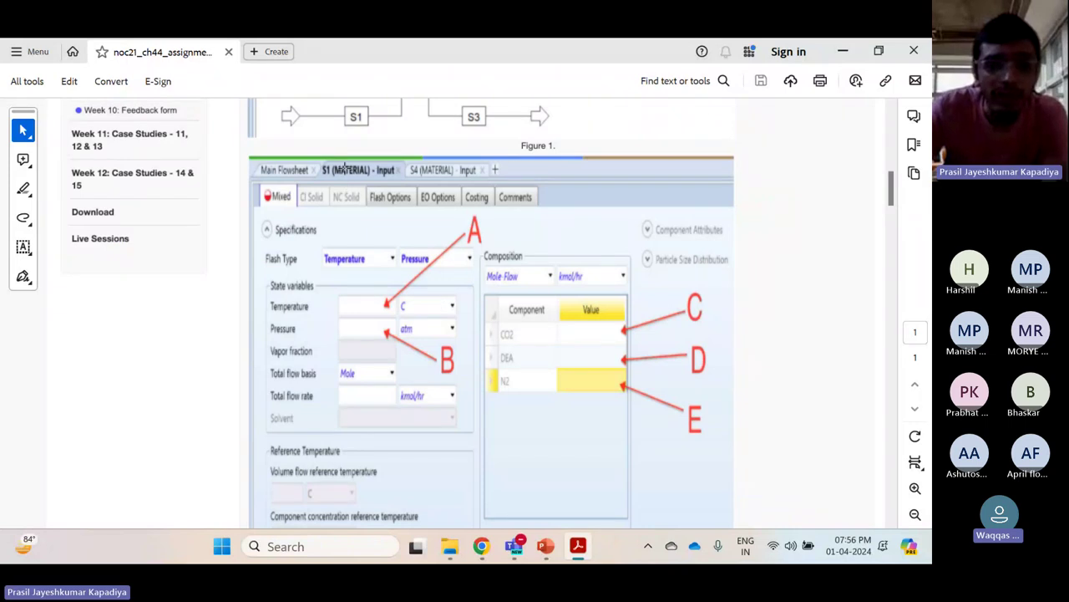
scroll(365, 317, down, 10)
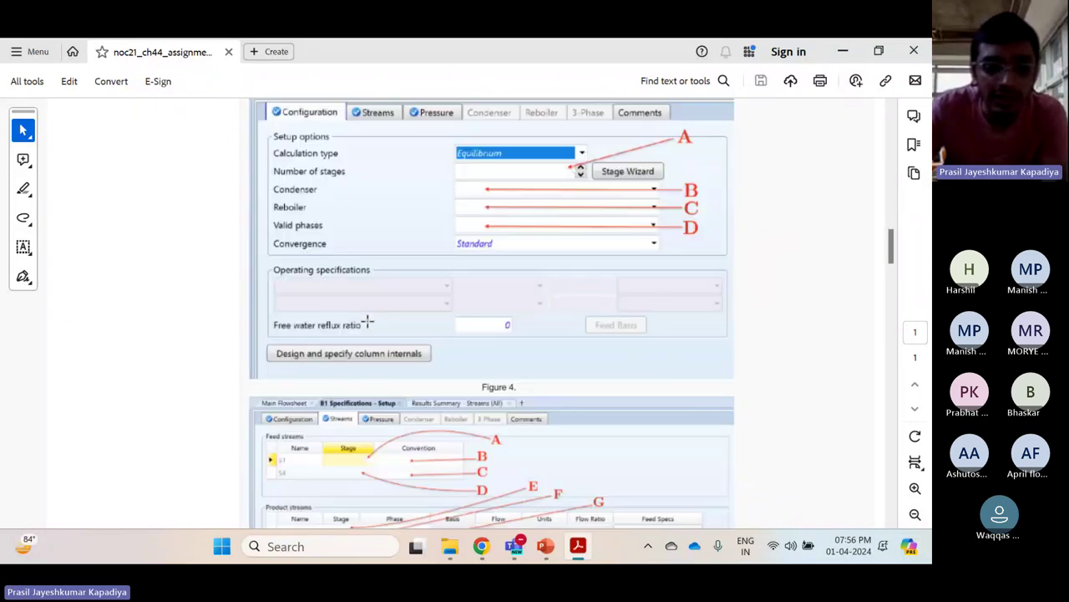
scroll(368, 324, down, 15)
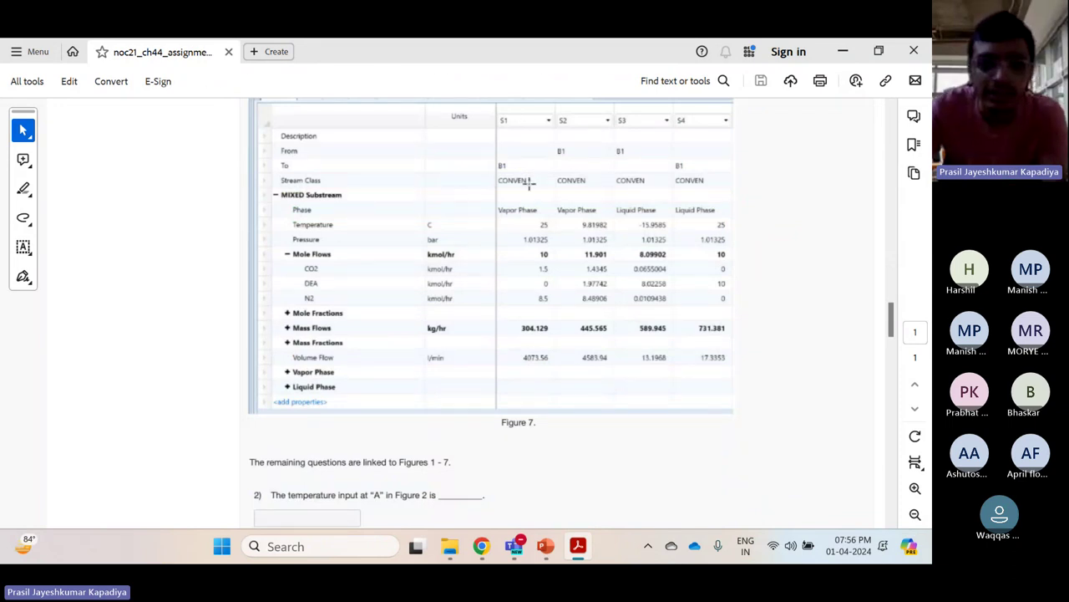
scroll(436, 295, down, 1)
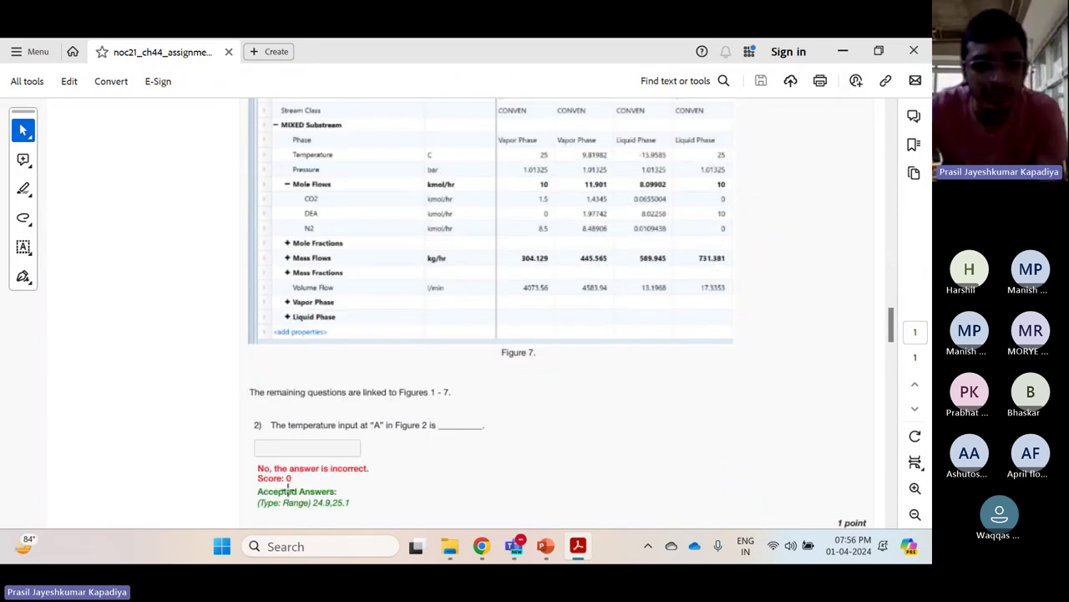
scroll(287, 490, down, 1)
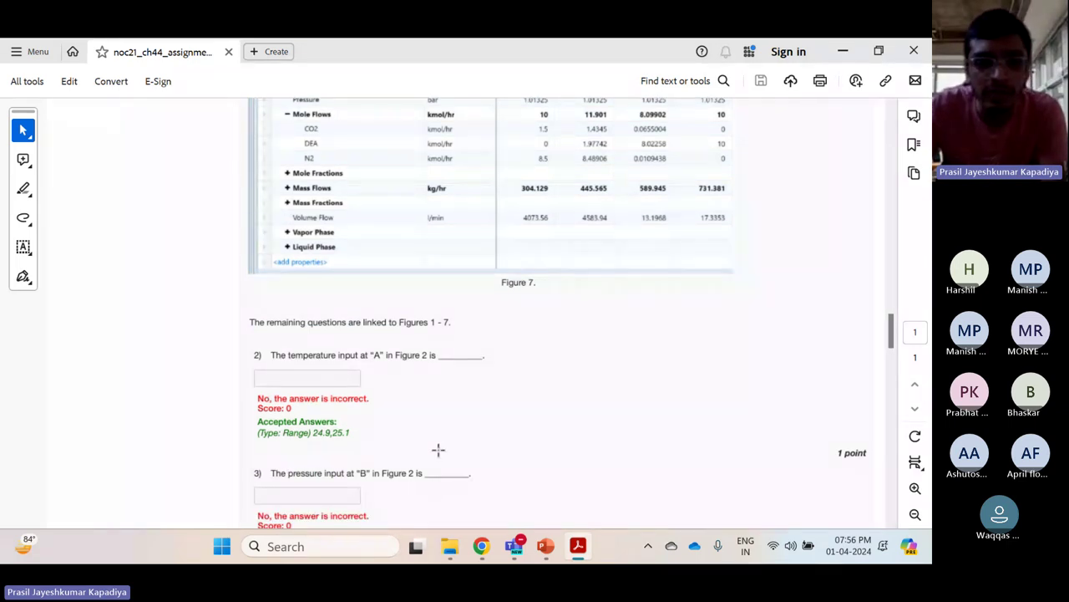
scroll(439, 450, up, 20)
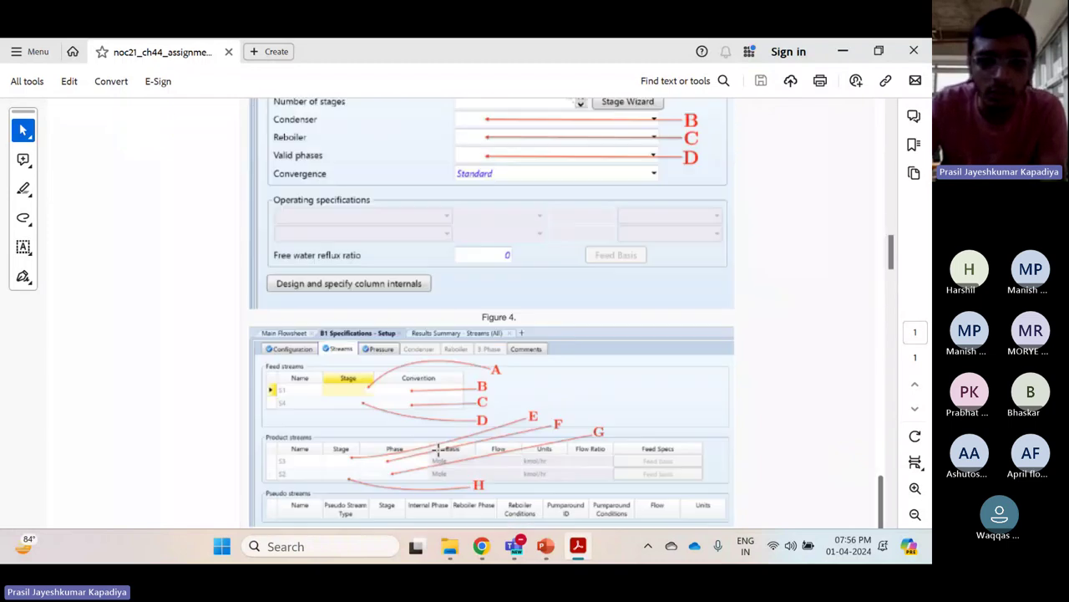
scroll(438, 450, down, 12)
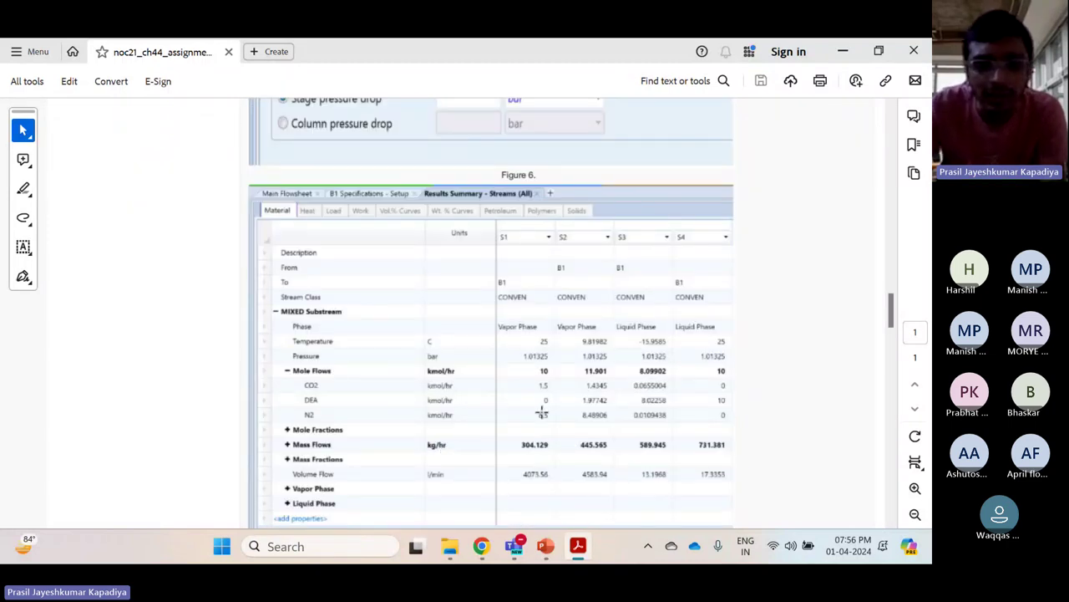
scroll(535, 359, up, 10)
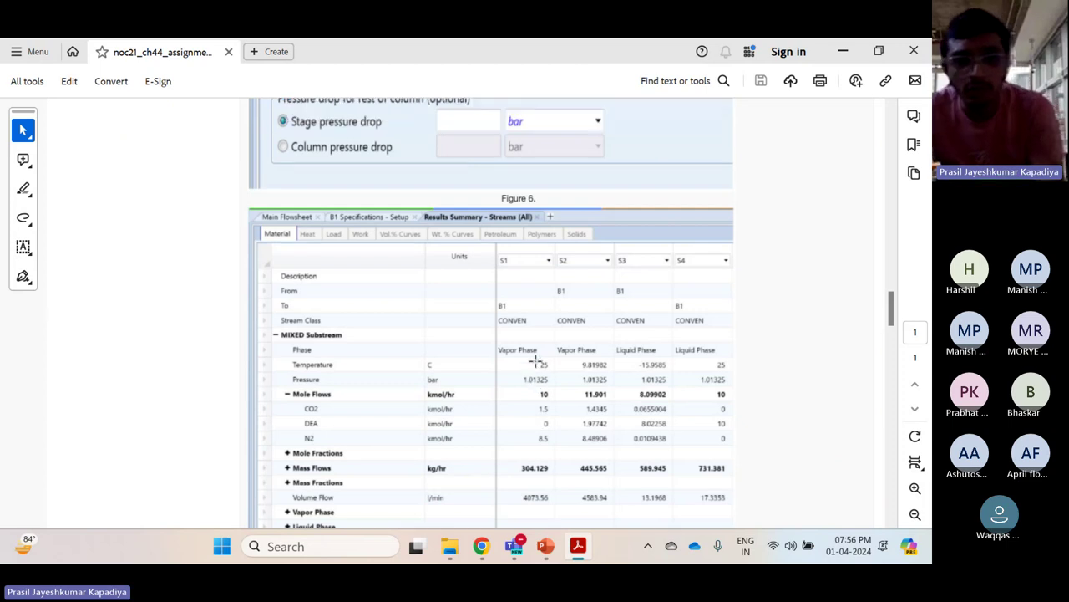
scroll(534, 359, up, 12)
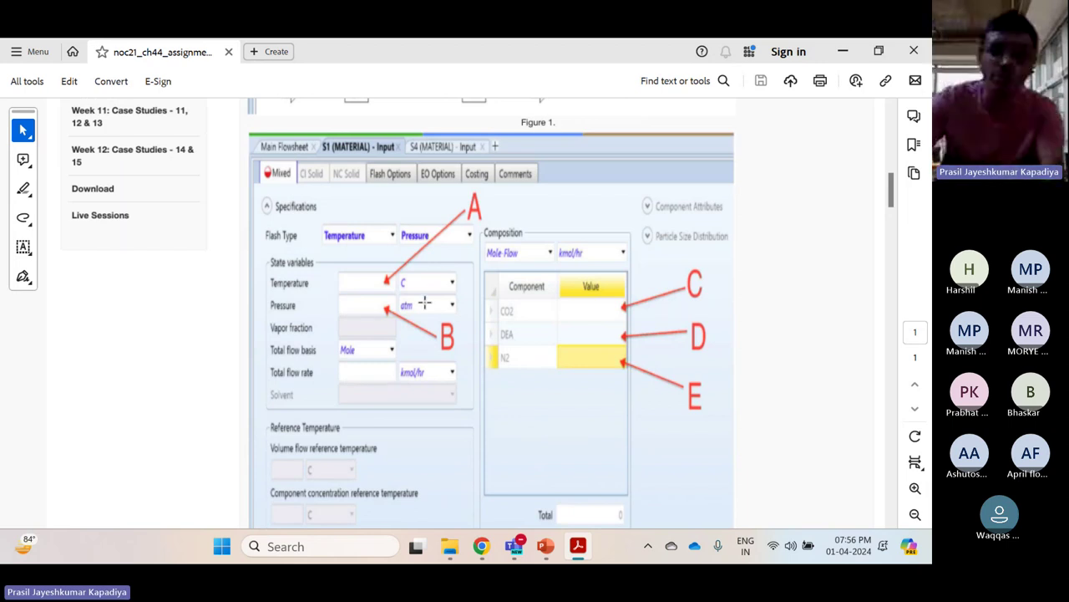
scroll(425, 302, up, 1)
scroll(425, 302, down, 10)
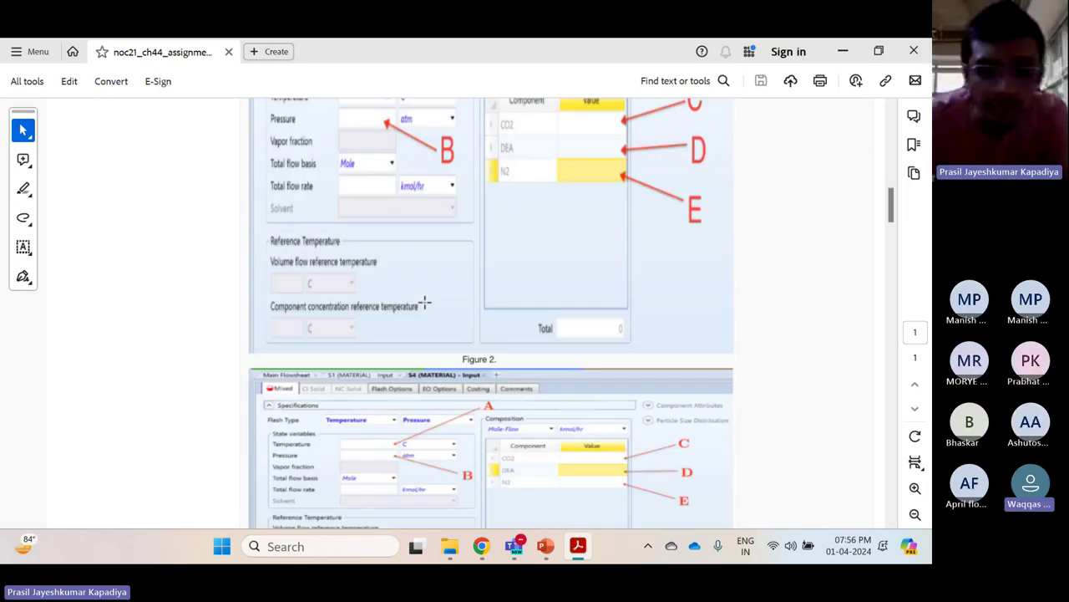
scroll(425, 302, down, 15)
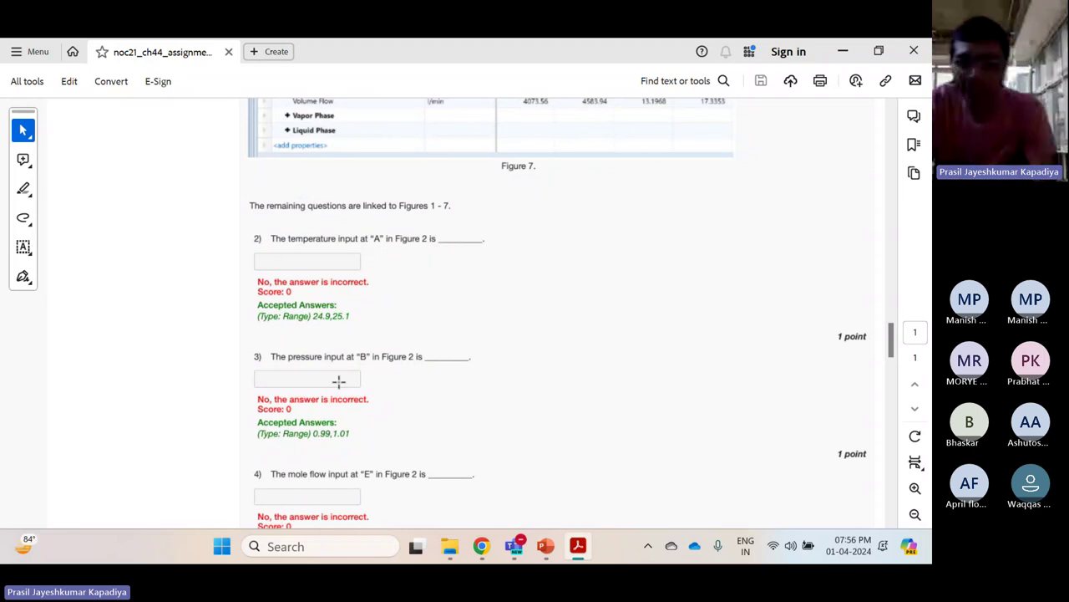
Settle on questions 2–4 for Figure 2, with accepted ranges 24.9–25.1, 0.99–1.01 and 8.49–8.51
click(338, 381)
scroll(337, 319, up, 5)
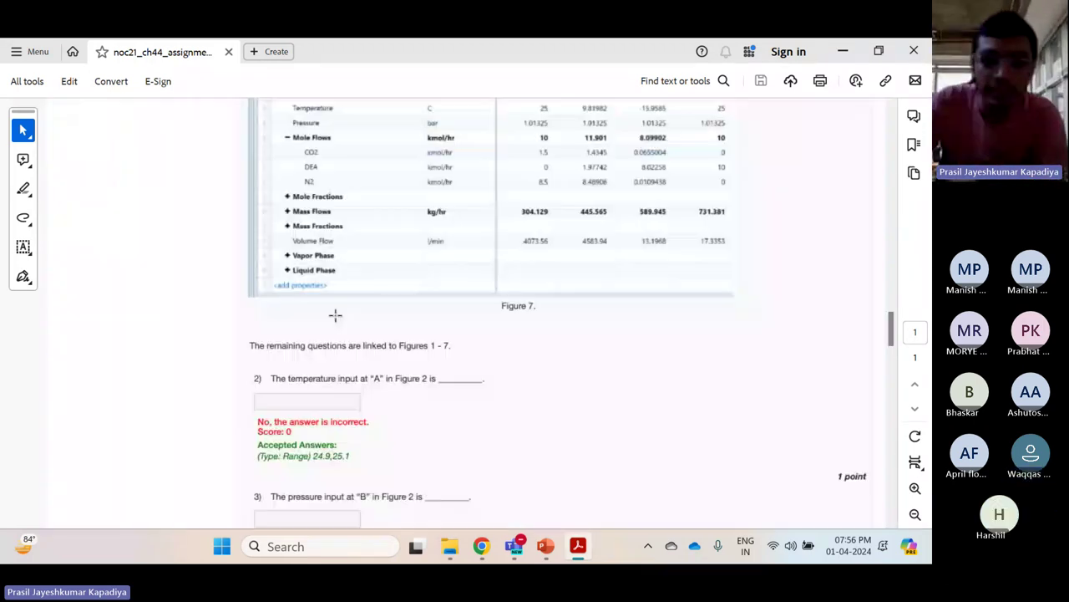
scroll(438, 287, up, 20)
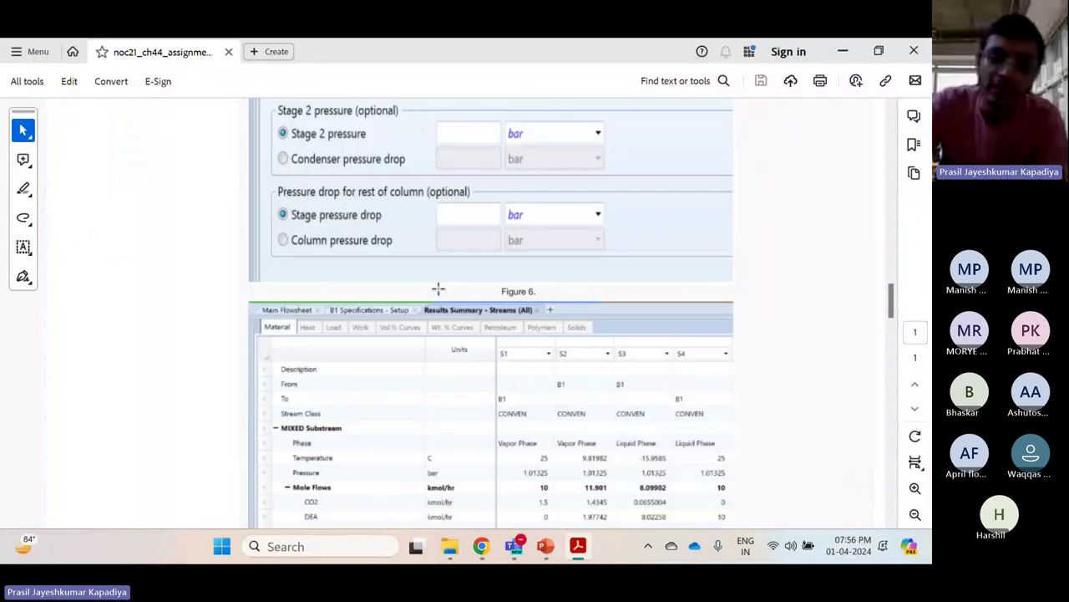
scroll(438, 288, down, 20)
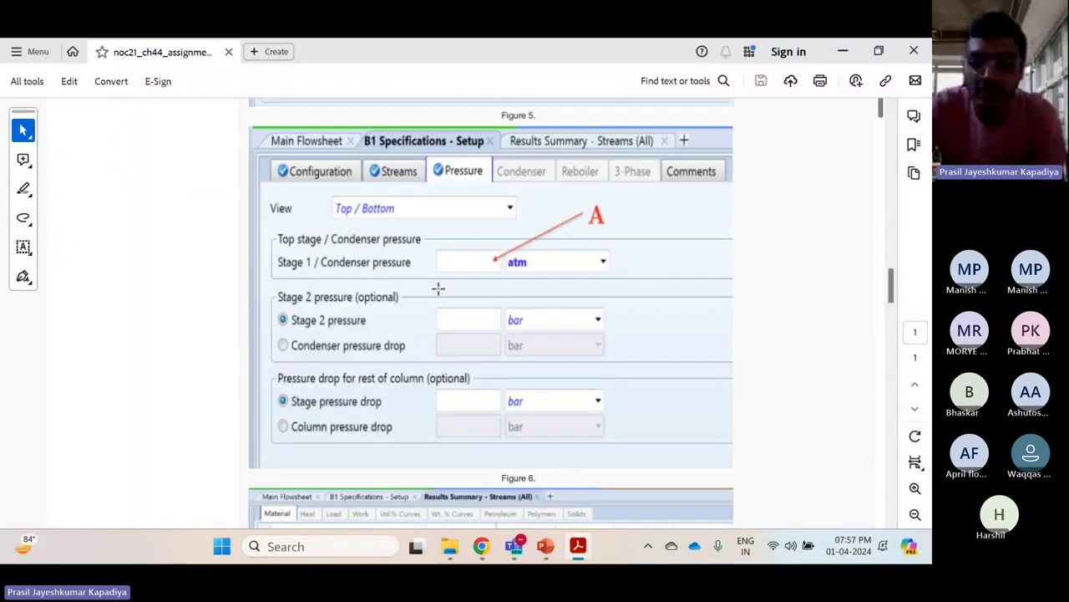
scroll(438, 288, down, 1)
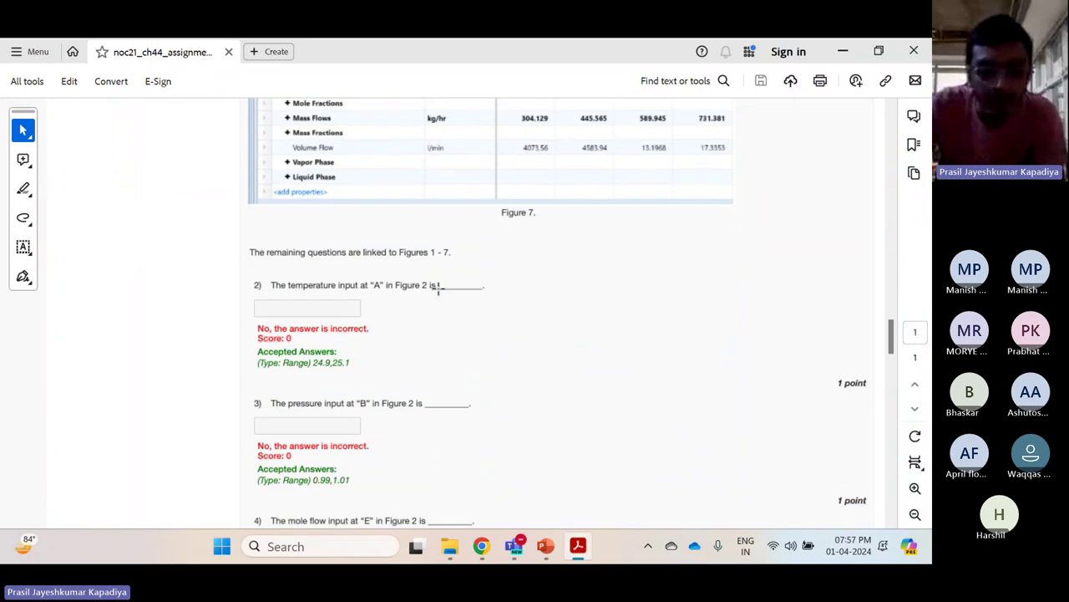
scroll(438, 288, down, 1)
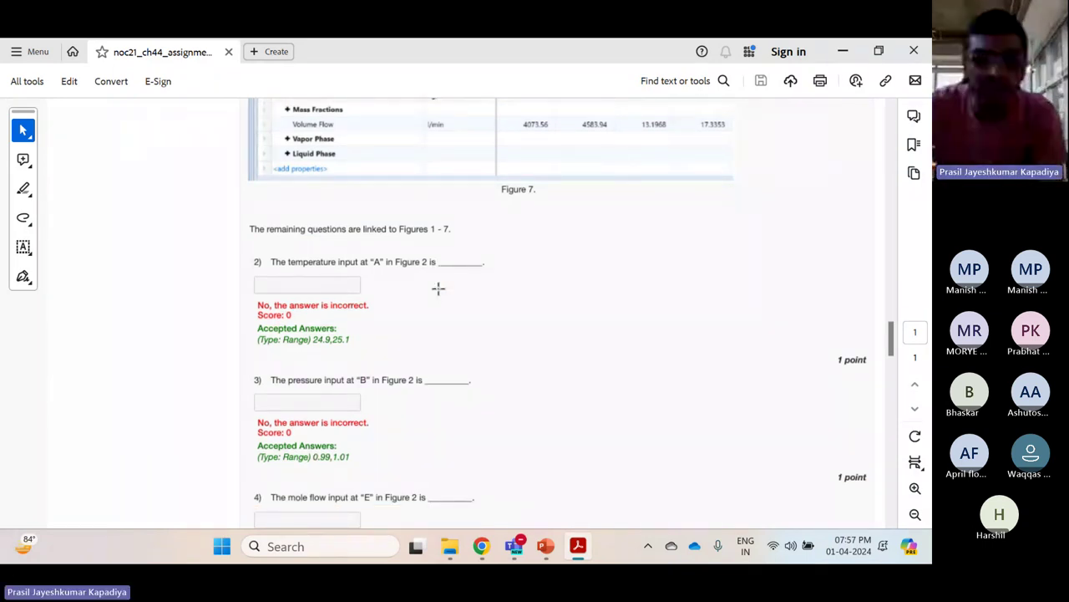
scroll(438, 289, up, 4)
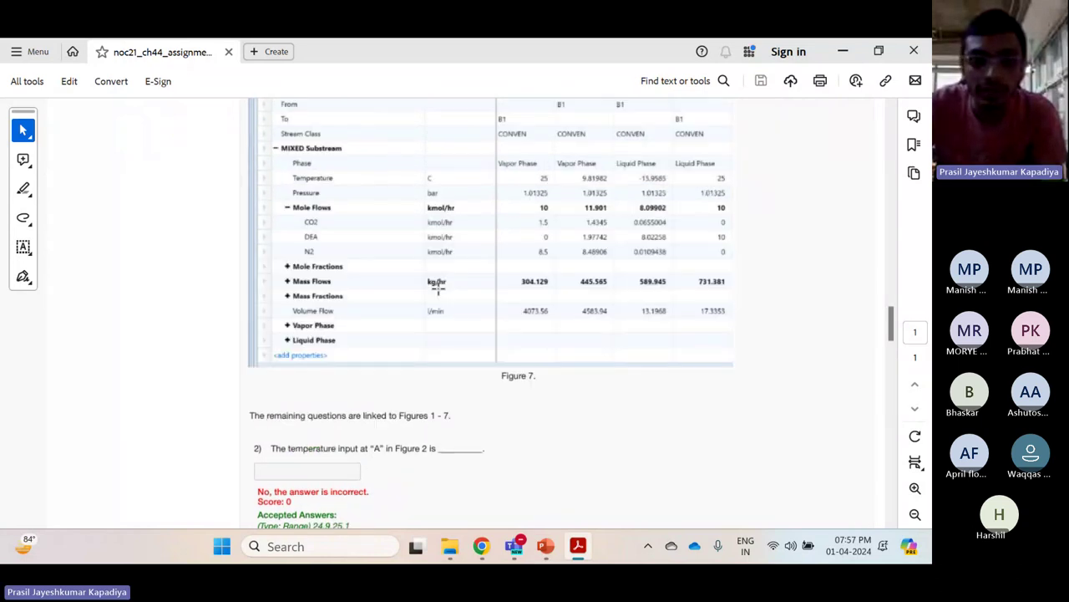
scroll(437, 284, up, 2)
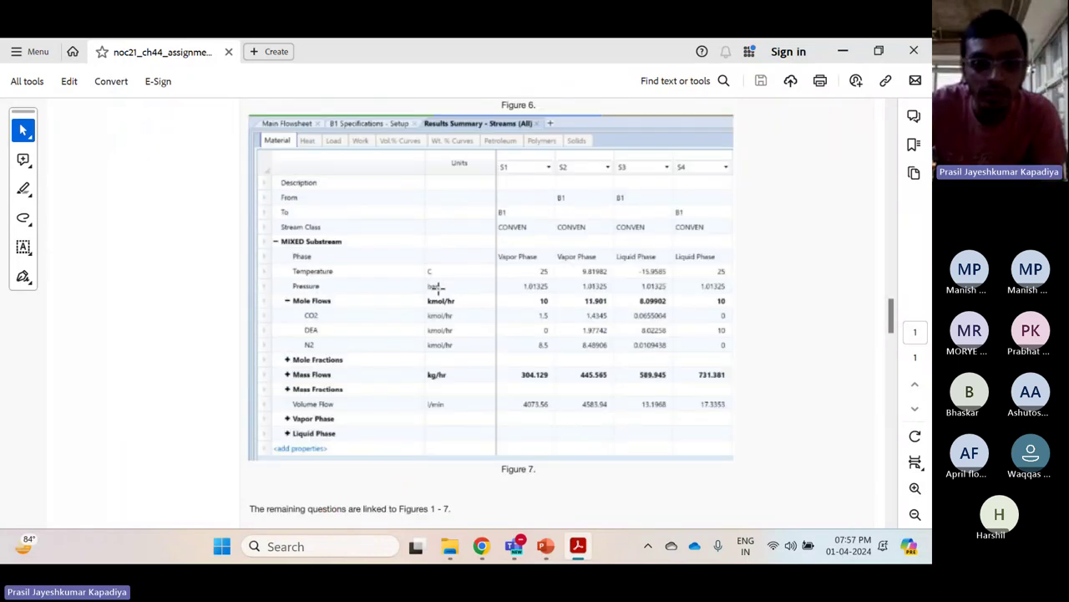
scroll(438, 289, up, 20)
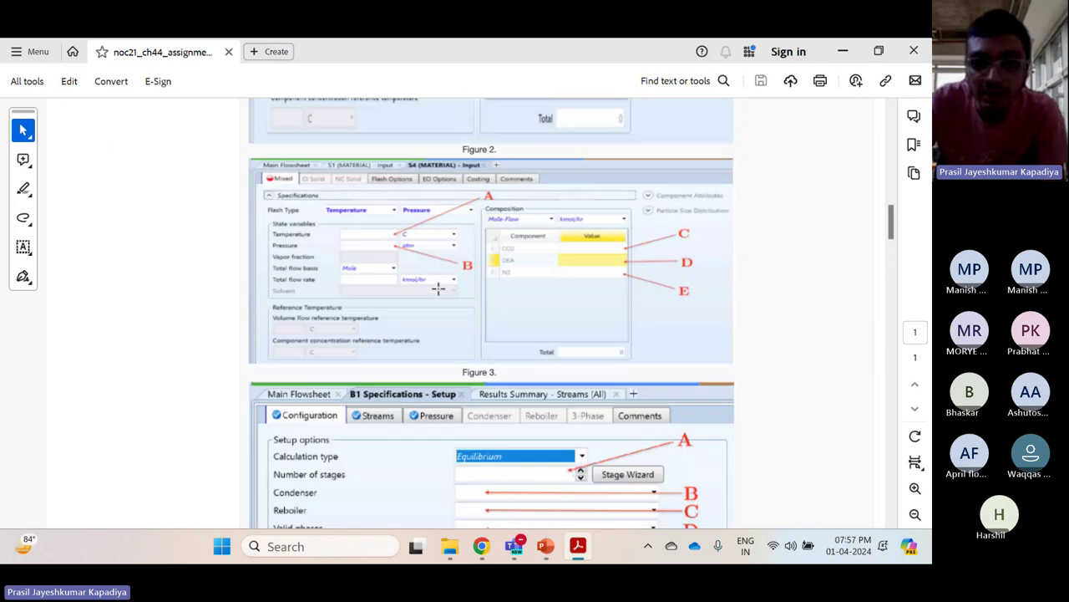
scroll(438, 288, up, 3)
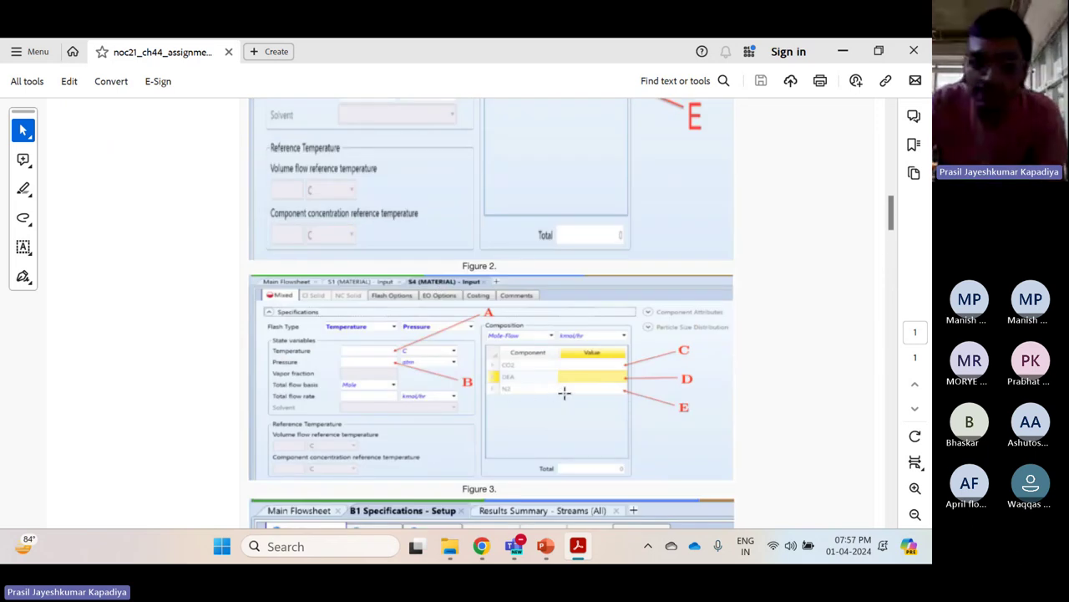
scroll(565, 392, down, 7)
scroll(633, 200, up, 13)
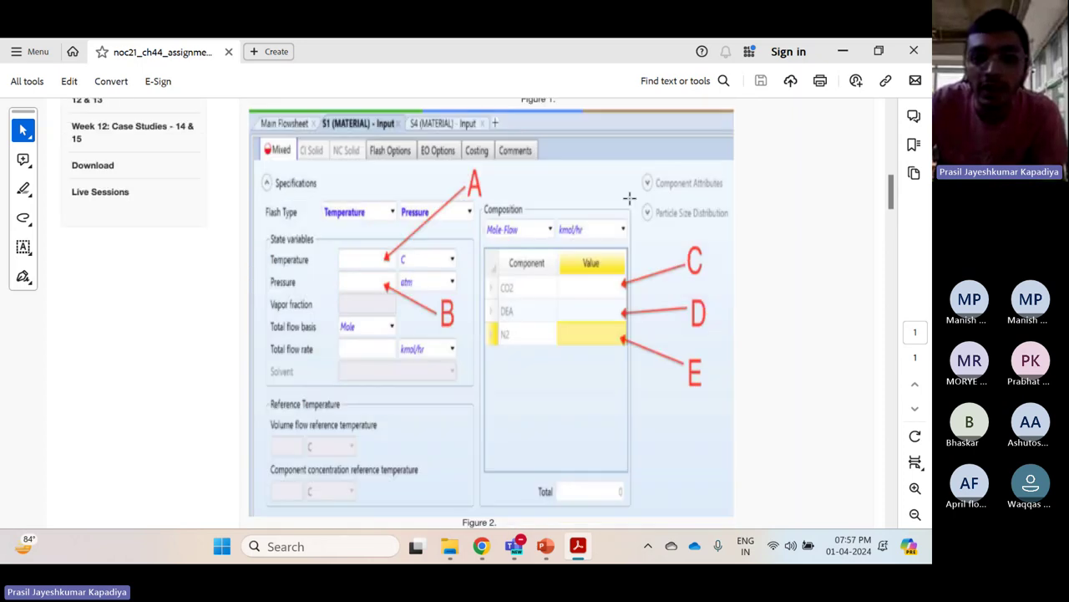
scroll(511, 338, down, 20)
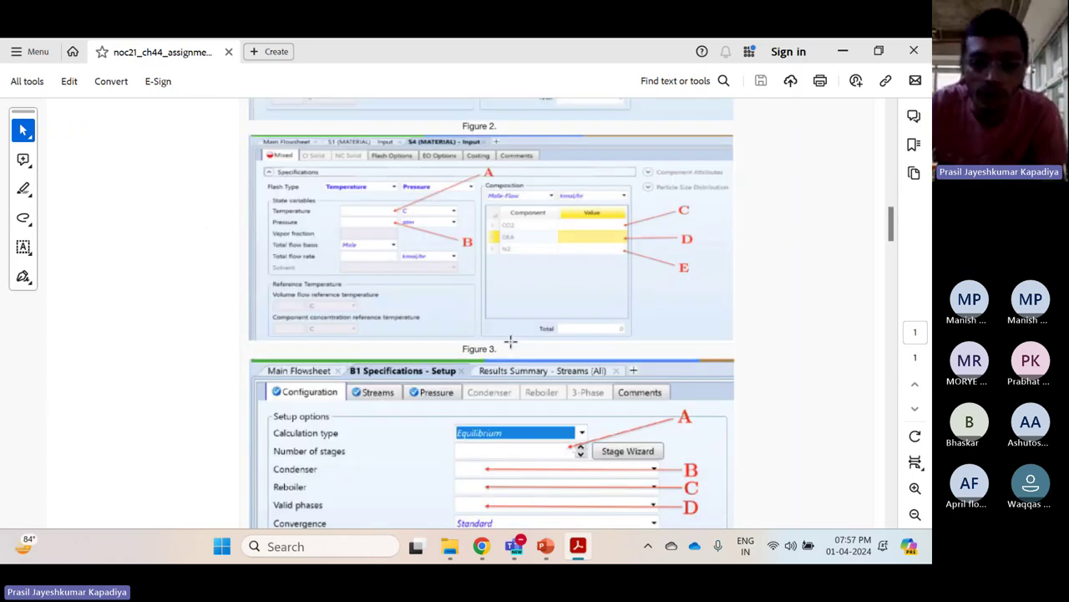
scroll(511, 339, down, 2)
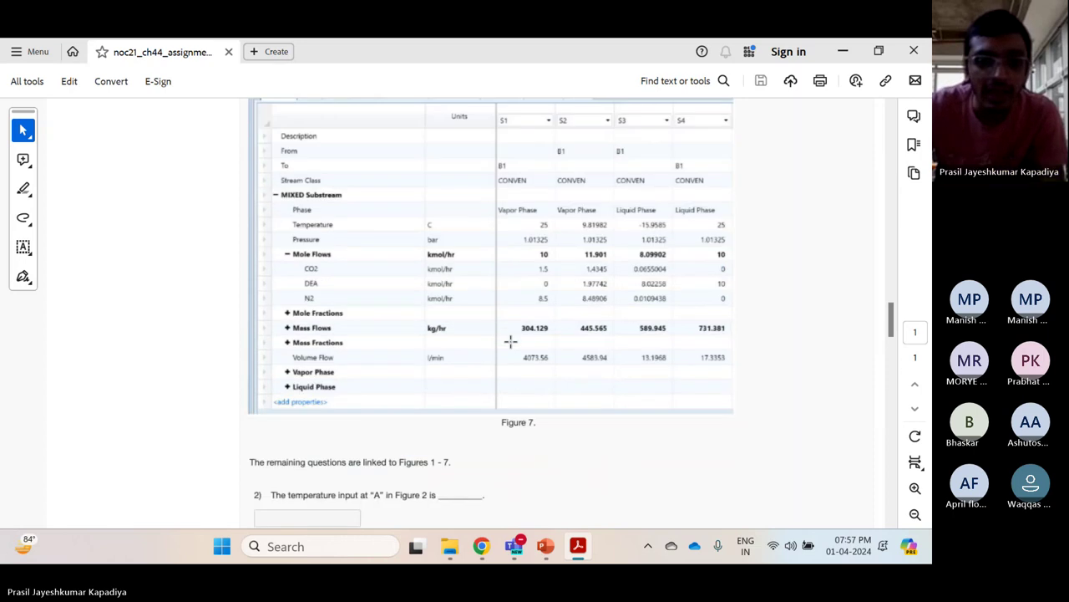
scroll(511, 339, up, 1)
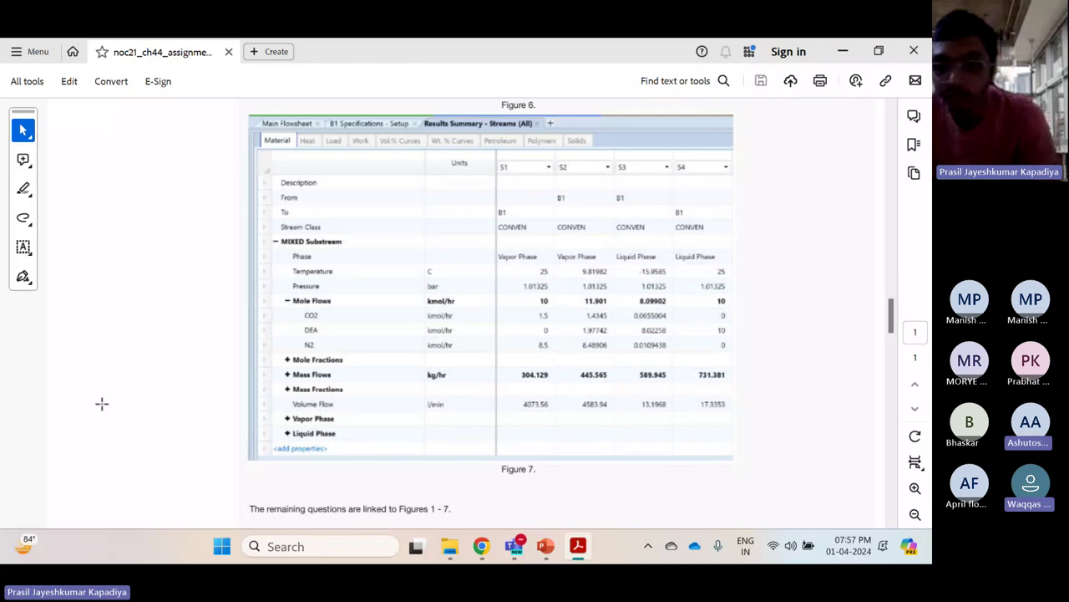
scroll(102, 404, down, 6)
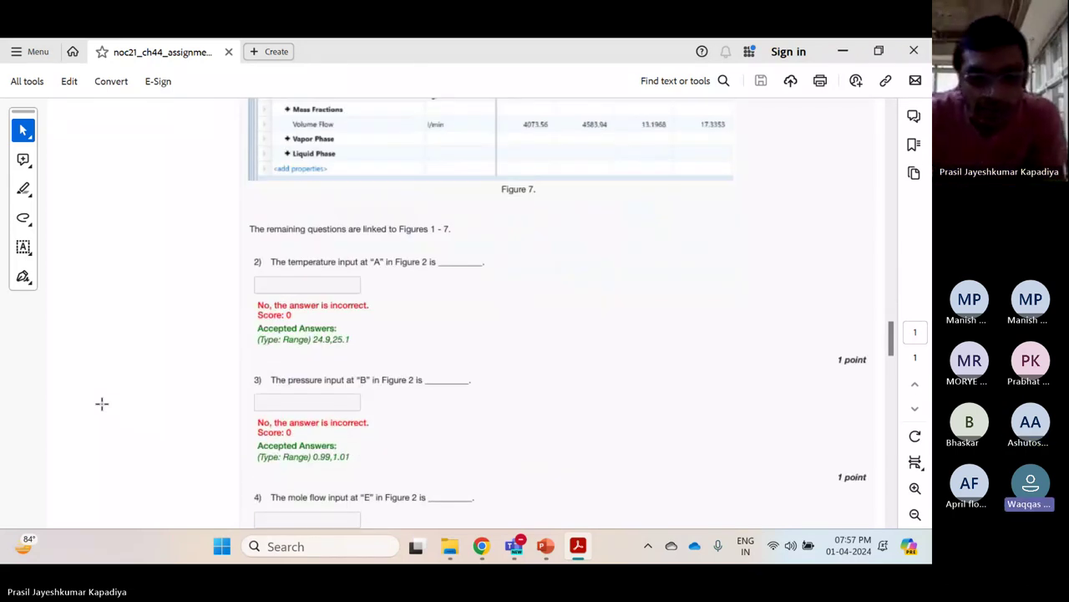
scroll(102, 404, down, 2)
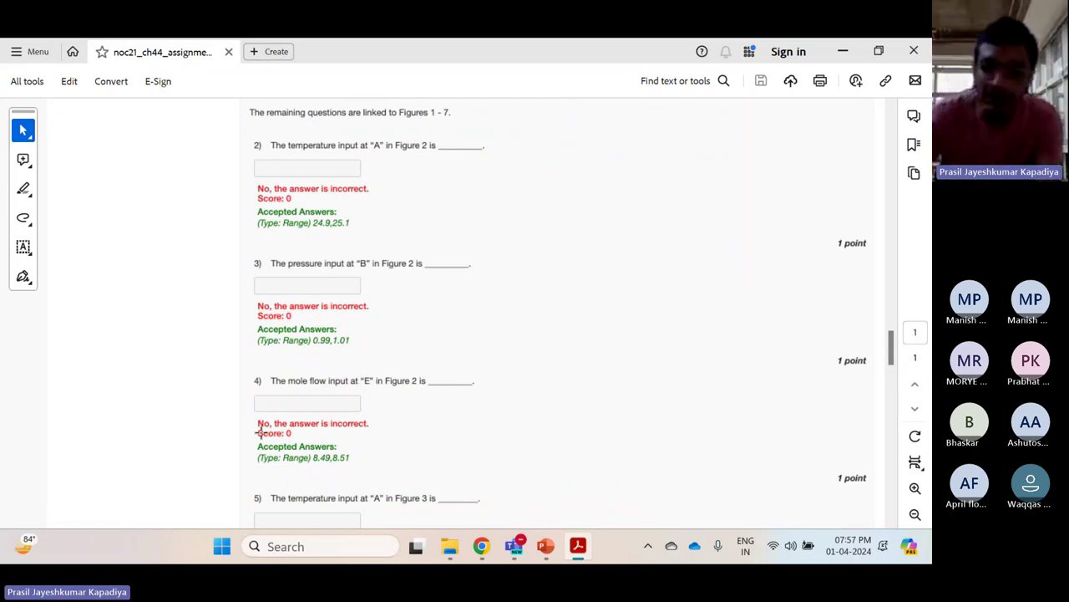
Scroll up to Figures 2 and 3 of the absorber PDF, then down toward the Figure 7 table
scroll(259, 432, up, 15)
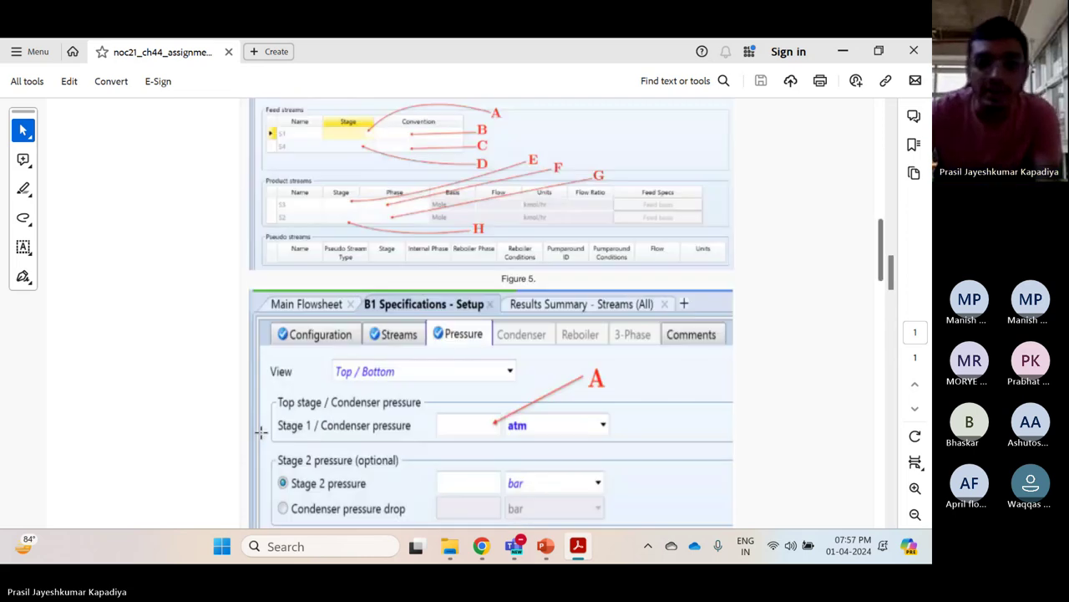
scroll(261, 431, up, 8)
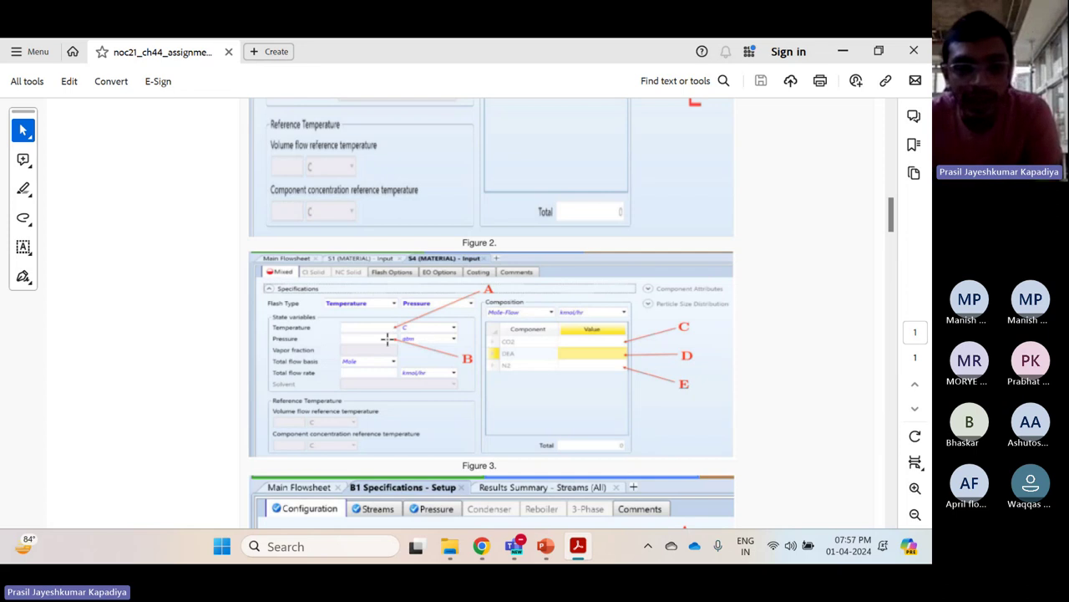
scroll(386, 338, down, 10)
scroll(386, 339, down, 20)
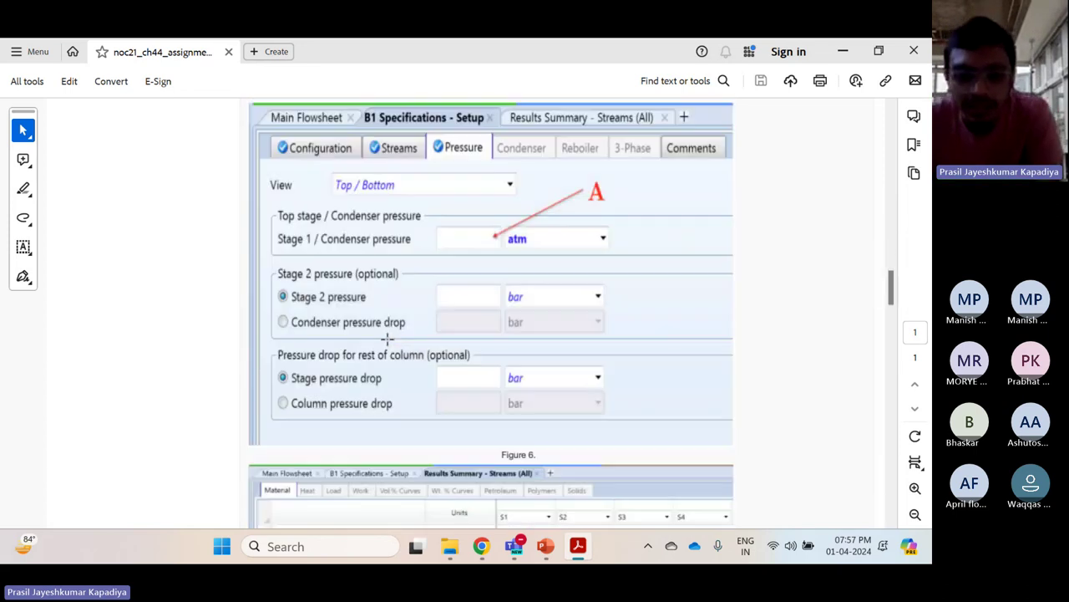
scroll(387, 338, up, 2)
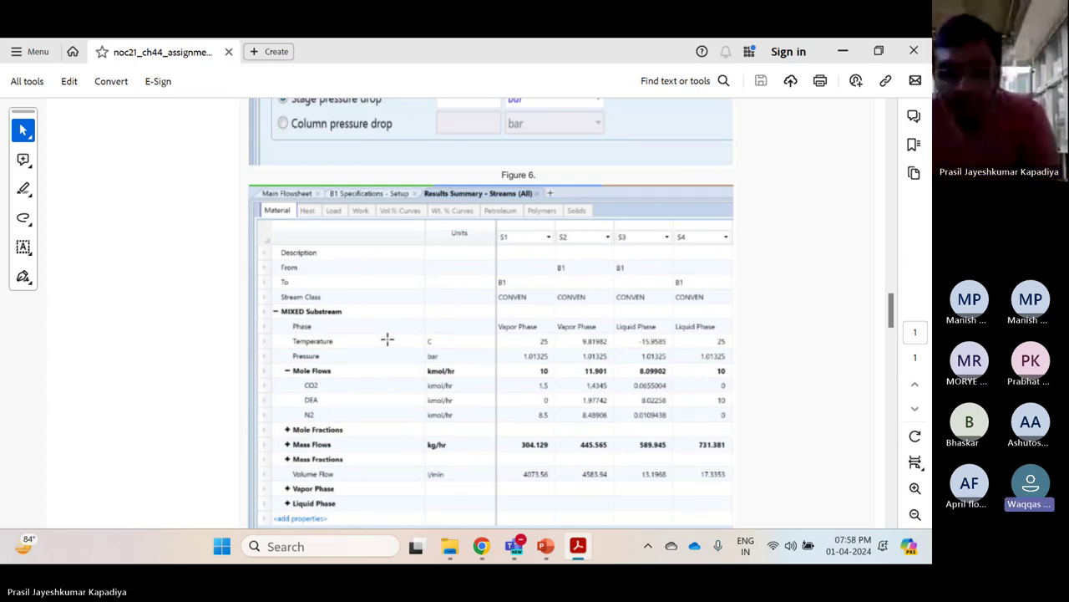
scroll(387, 339, down, 10)
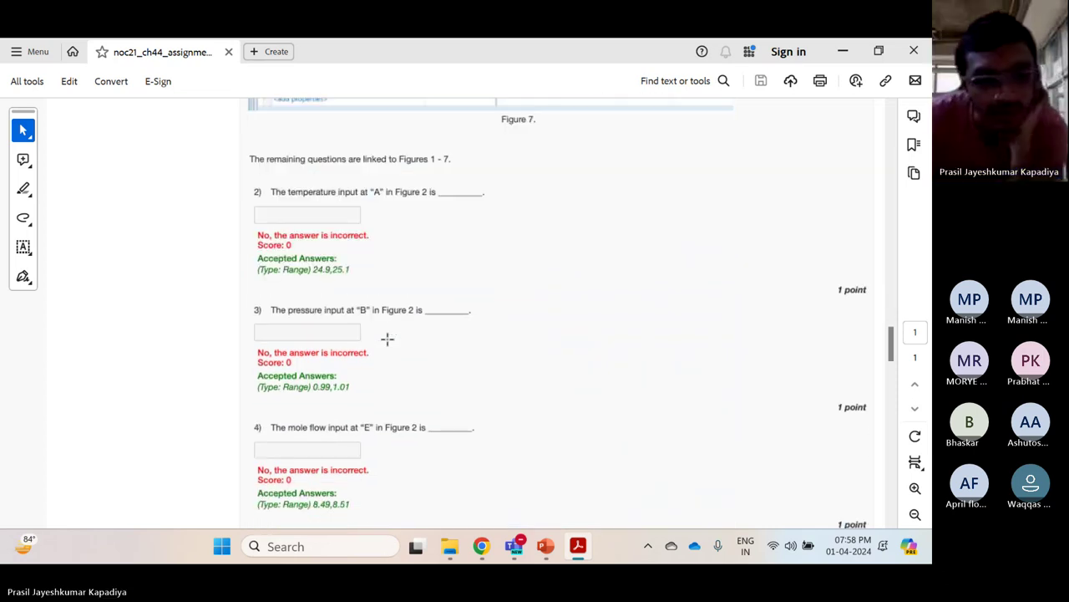
scroll(387, 338, down, 4)
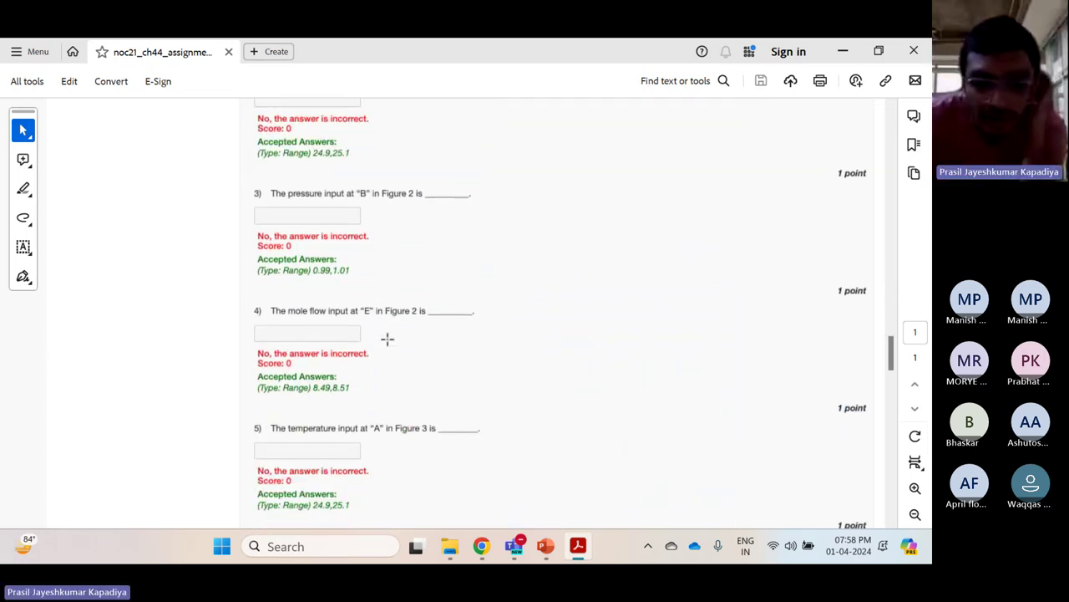
scroll(386, 339, down, 1)
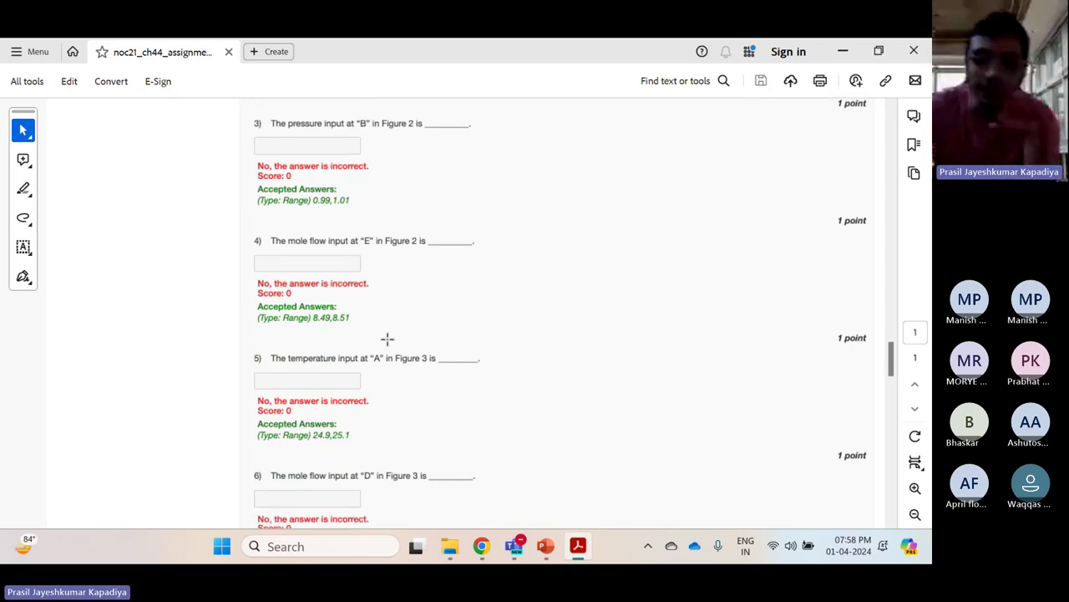
Scroll back and forth to end on questions 3–6, showing question 5's 24.9–25.1 range
scroll(387, 339, up, 20)
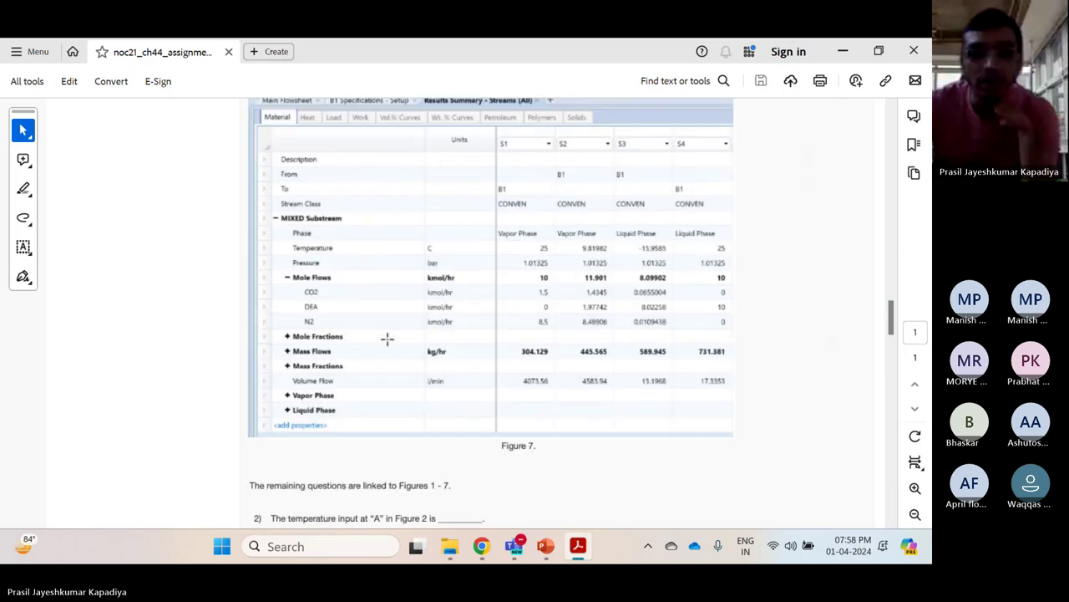
scroll(387, 338, up, 18)
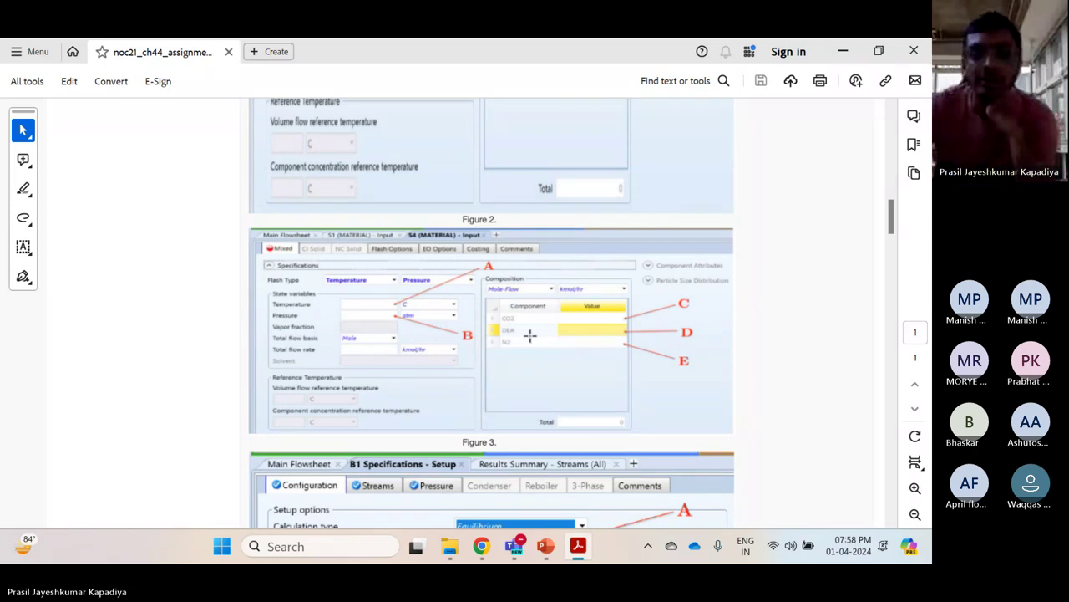
scroll(530, 335, down, 10)
scroll(530, 335, down, 15)
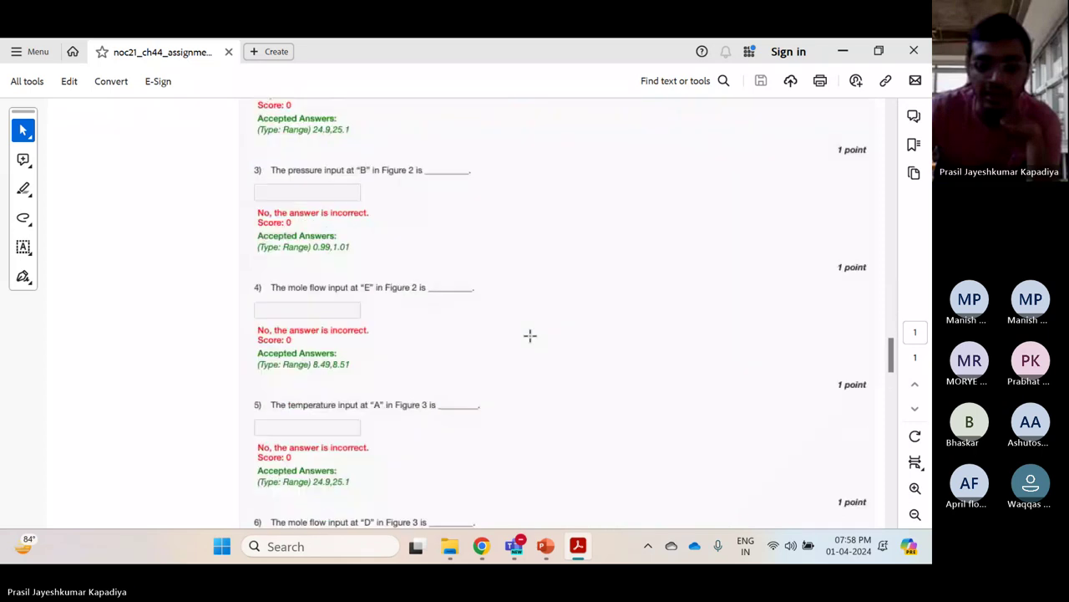
scroll(530, 335, up, 10)
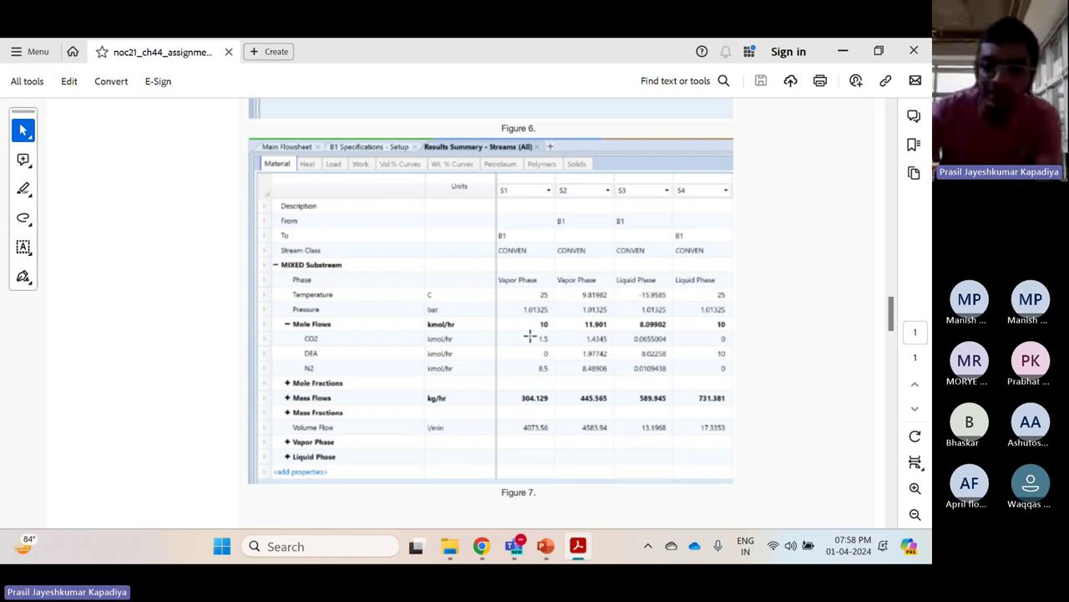
scroll(529, 336, down, 10)
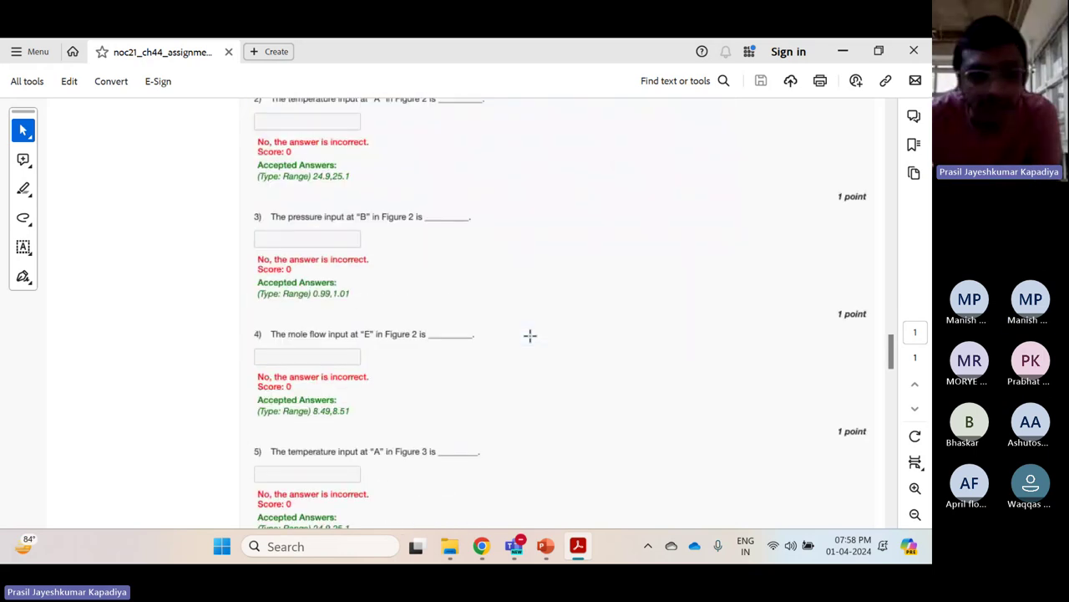
scroll(383, 374, down, 2)
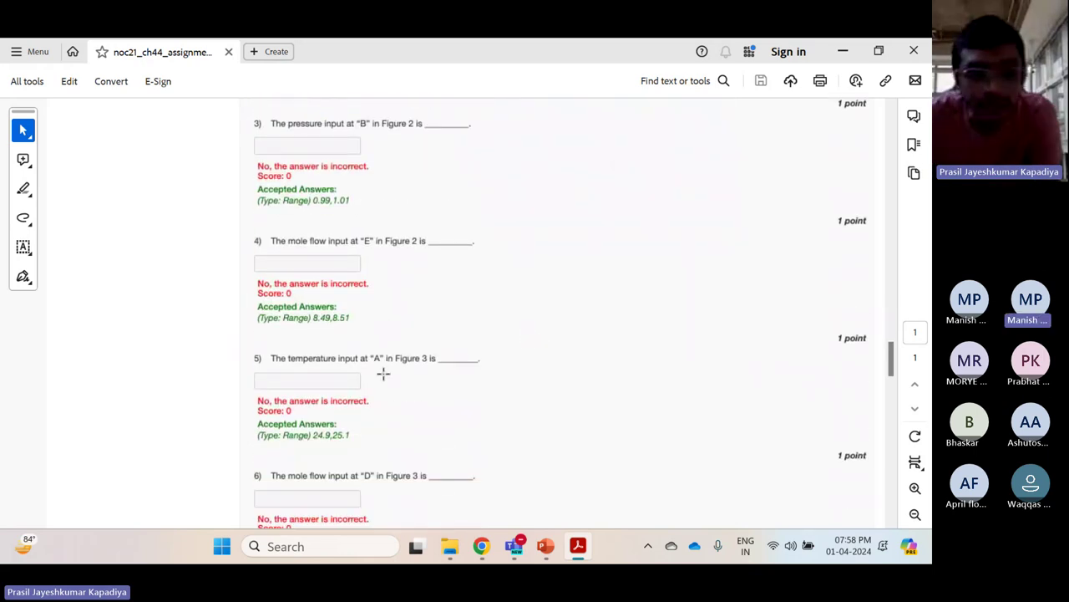
Scroll down through the answers for questions 4–8, then back up to Figures 4 and 5
scroll(383, 374, down, 1)
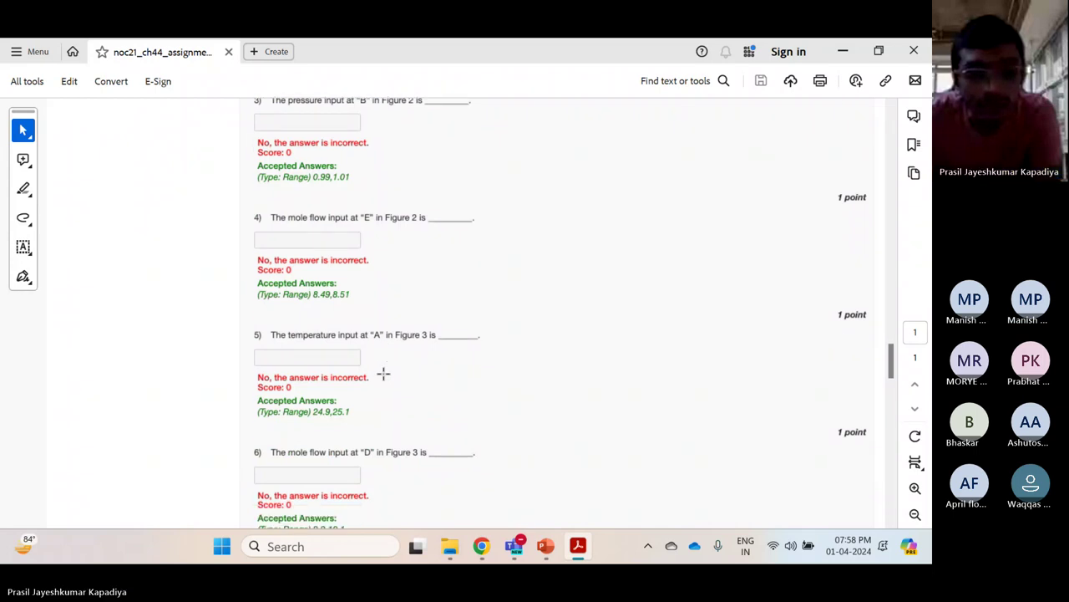
scroll(377, 406, down, 1)
scroll(380, 444, down, 1)
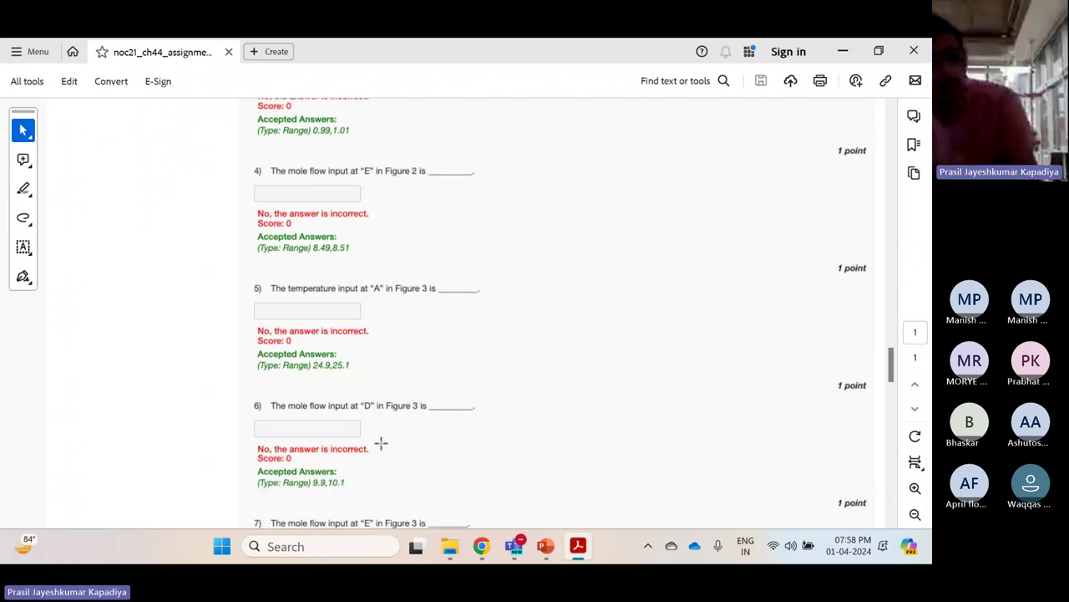
scroll(380, 442, down, 2)
scroll(378, 493, down, 1)
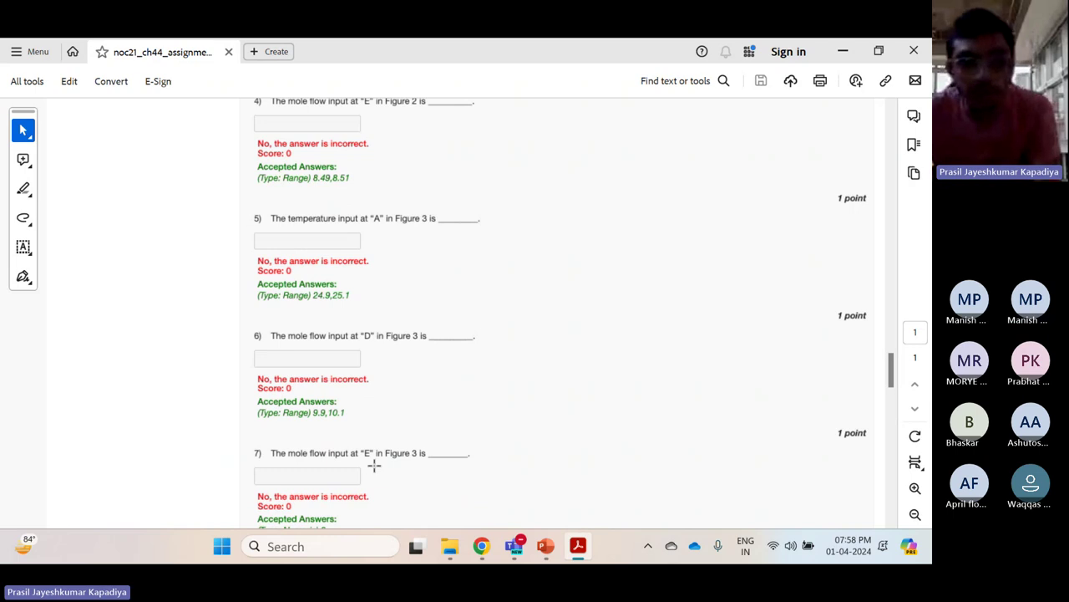
scroll(424, 451, up, 20)
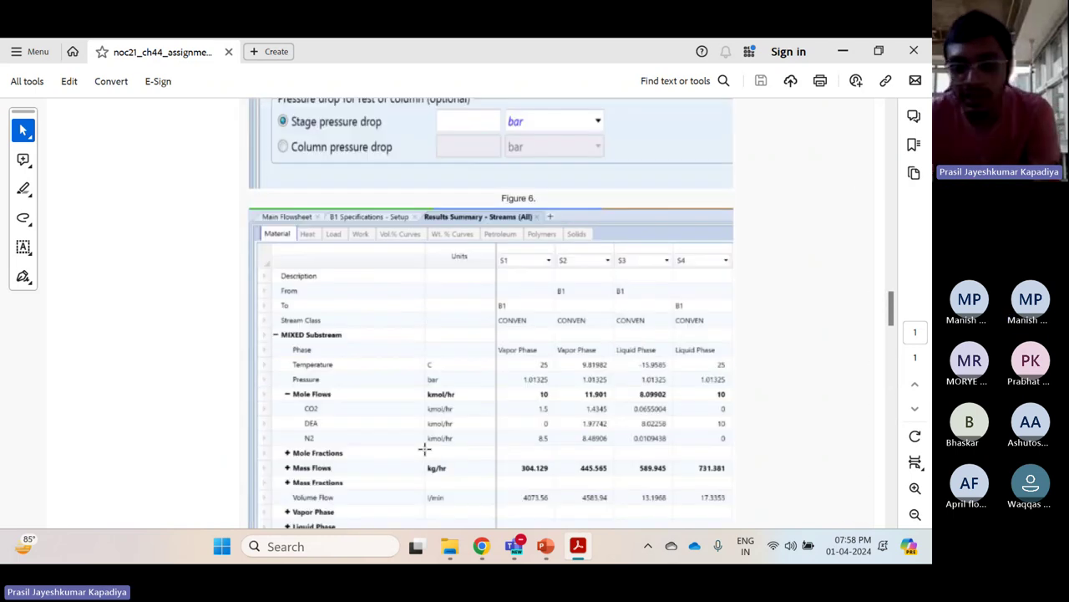
scroll(425, 451, up, 20)
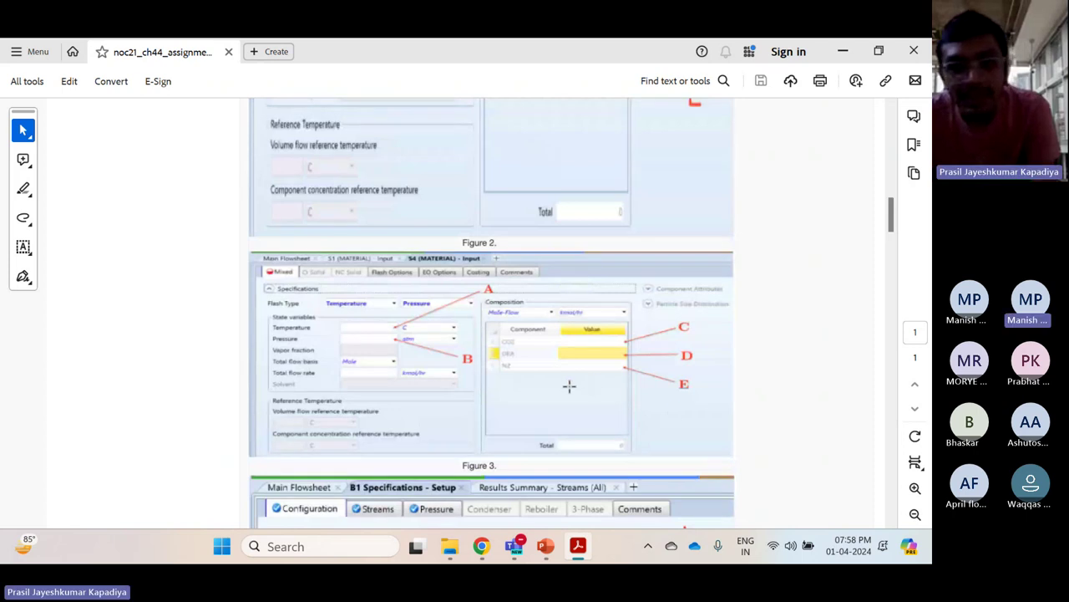
scroll(568, 384, down, 20)
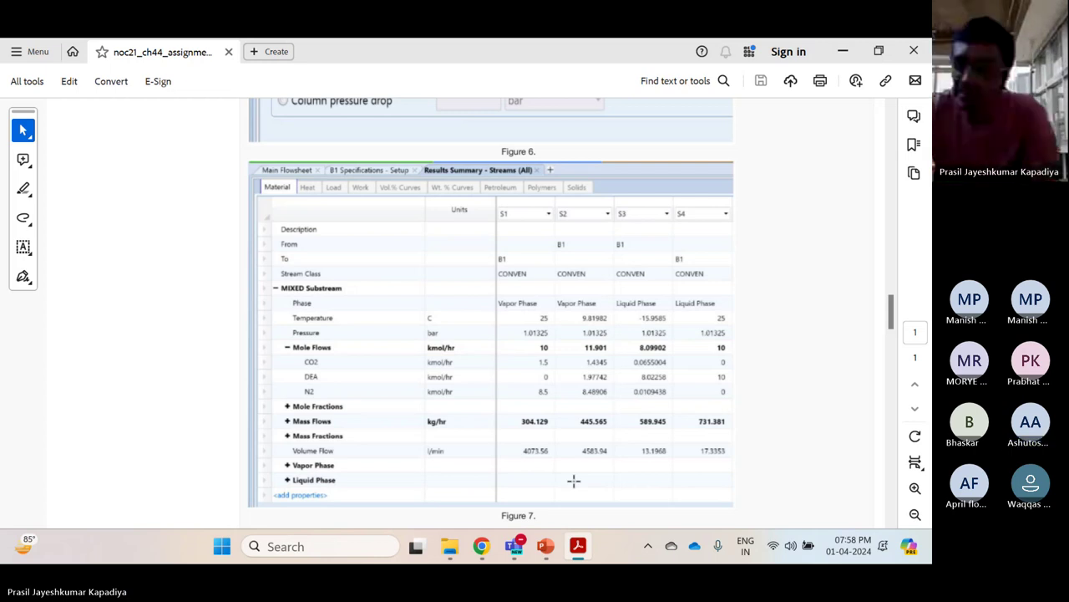
scroll(574, 480, down, 10)
scroll(574, 480, down, 5)
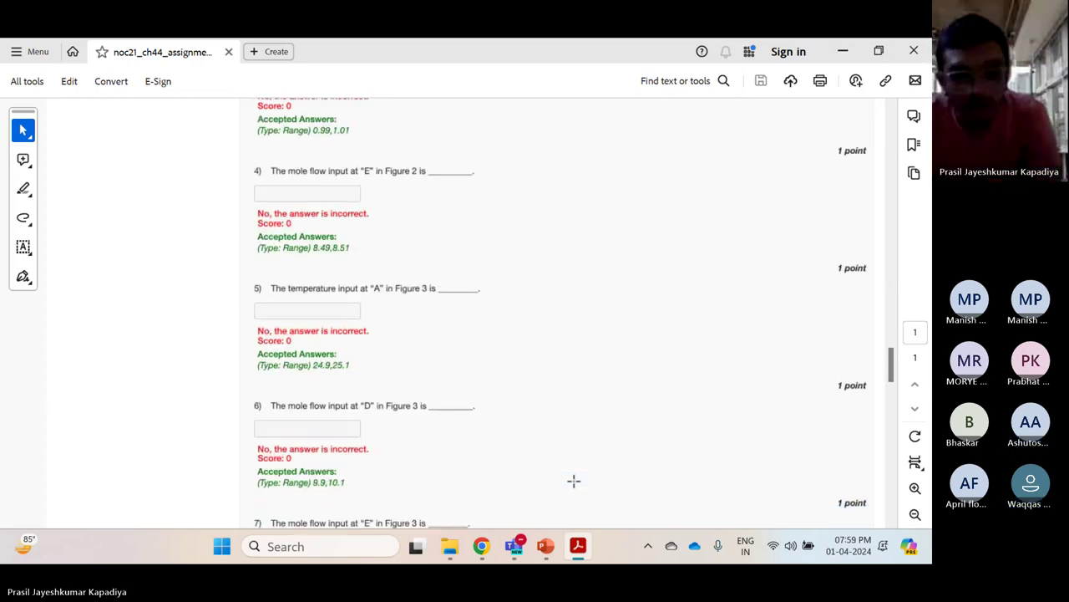
scroll(344, 466, down, 2)
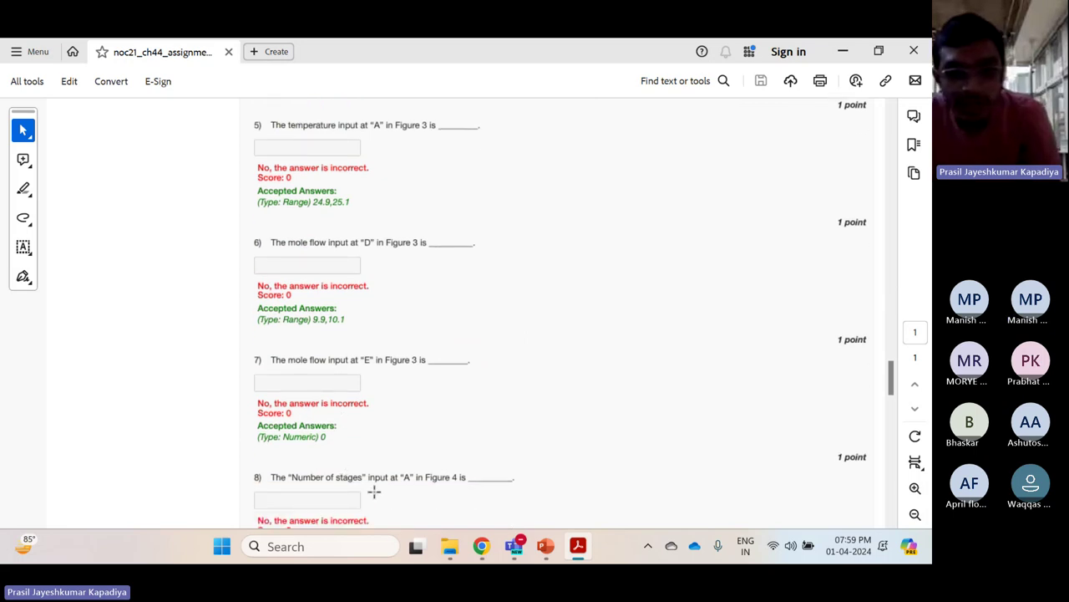
scroll(469, 472, up, 15)
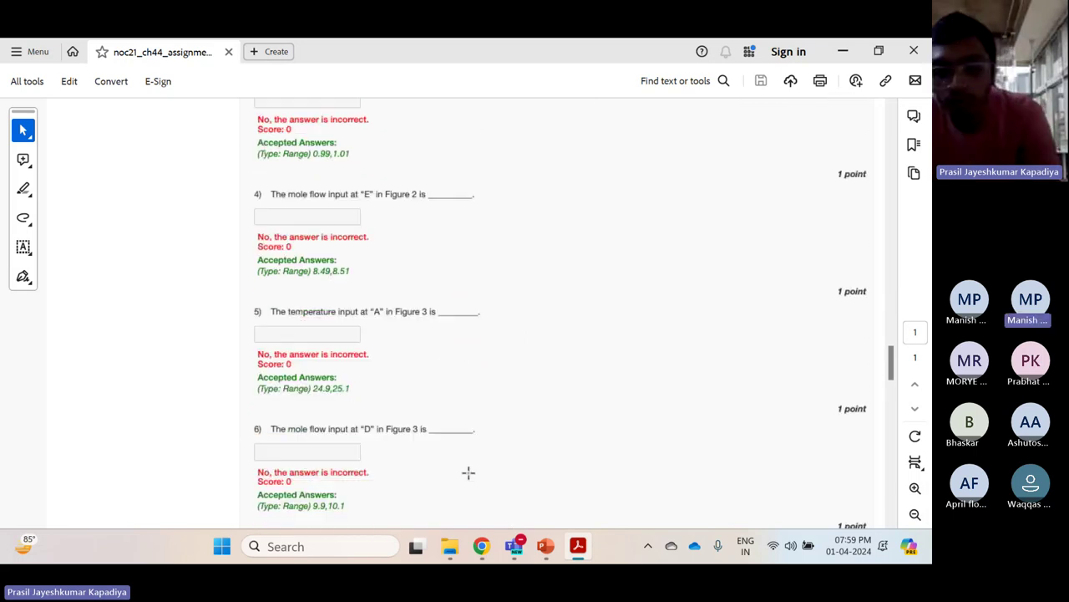
scroll(469, 473, up, 20)
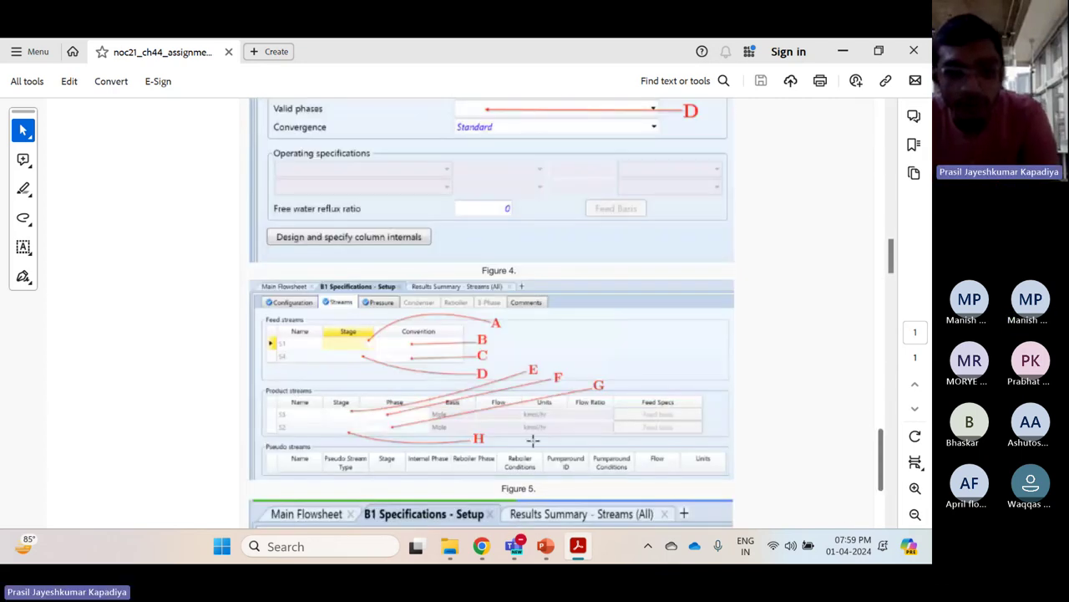
Scroll up to Figure 3, then down through the figures to the early question answers
scroll(533, 439, up, 4)
scroll(551, 245, up, 12)
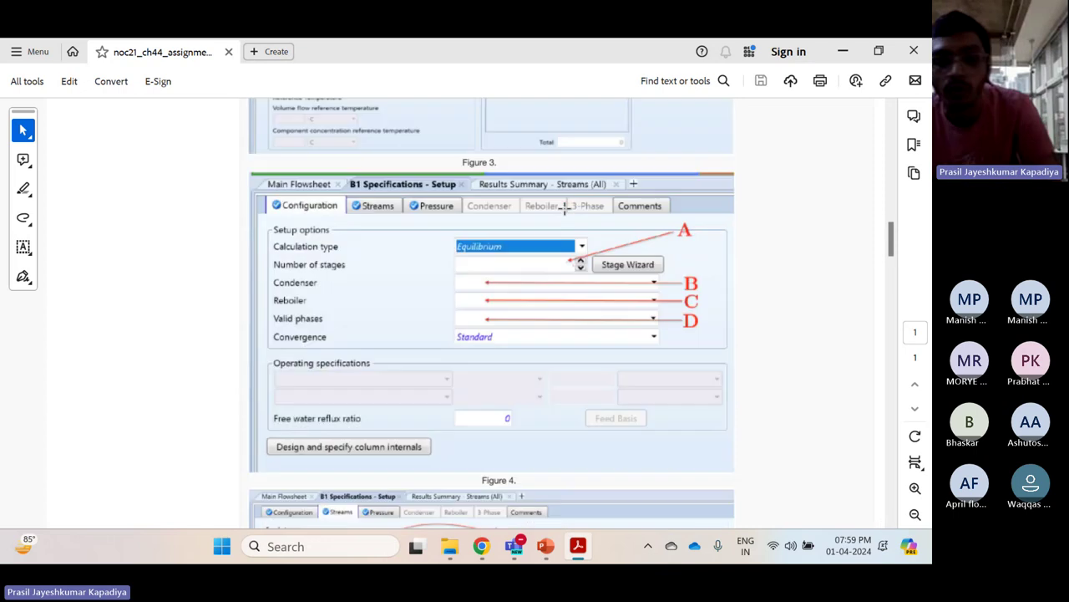
scroll(565, 208, up, 20)
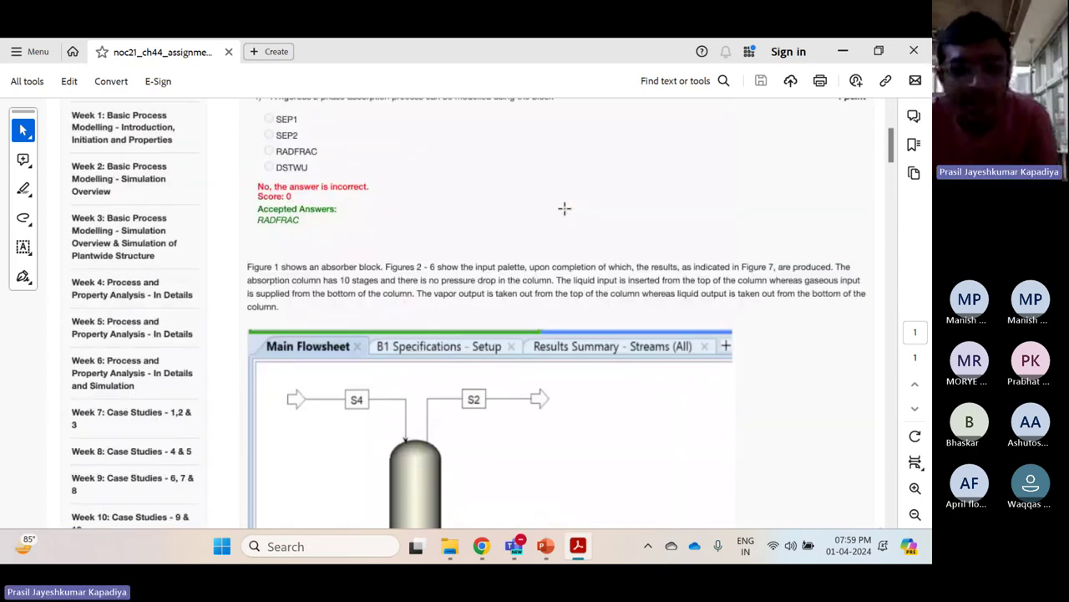
scroll(565, 208, down, 4)
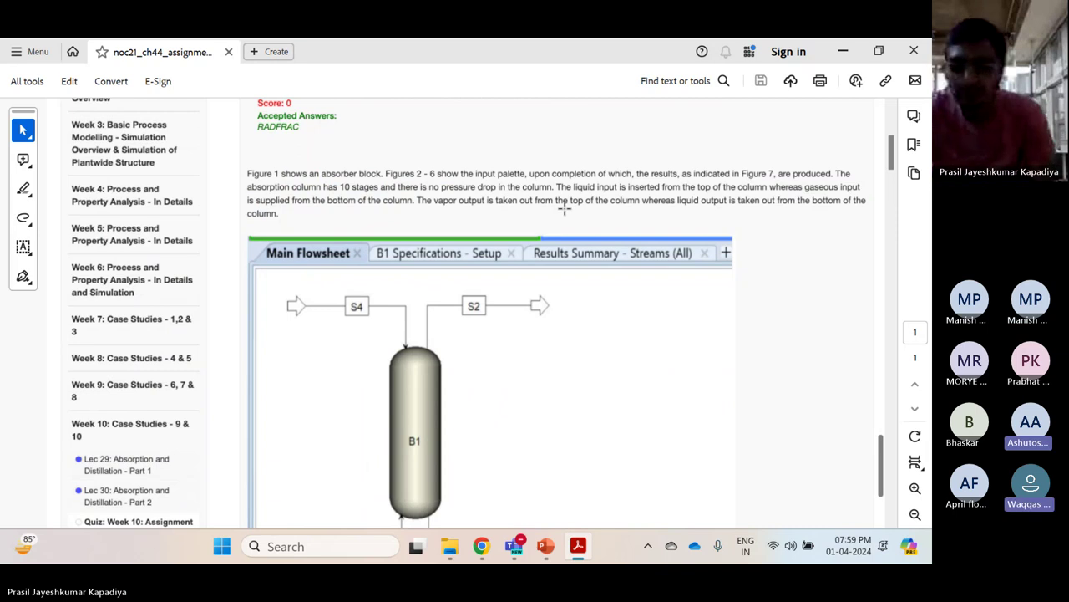
scroll(564, 209, down, 2)
scroll(565, 208, down, 7)
scroll(565, 208, down, 20)
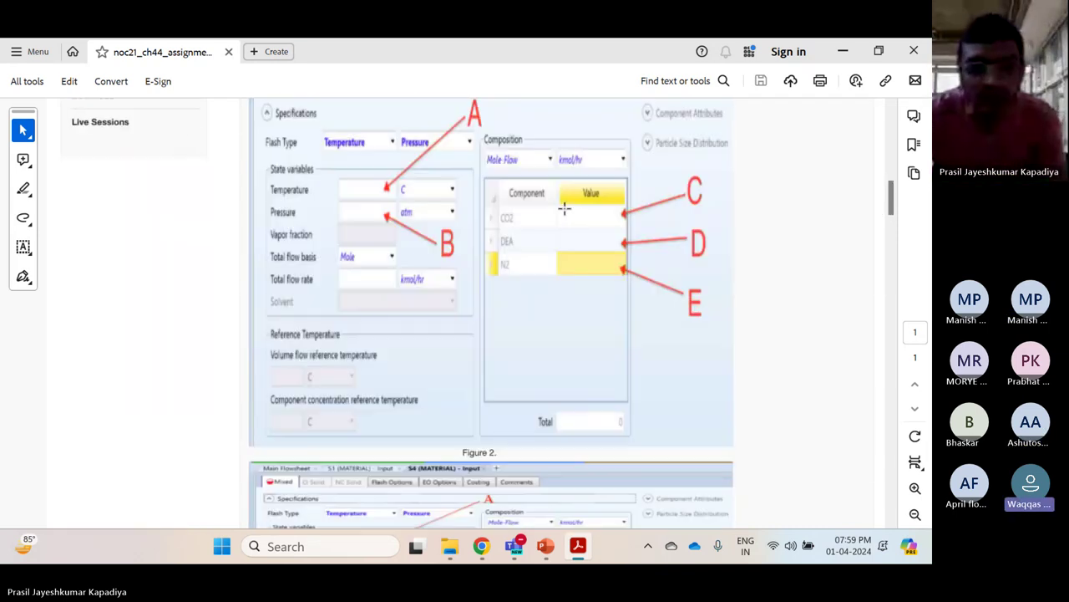
scroll(565, 208, down, 20)
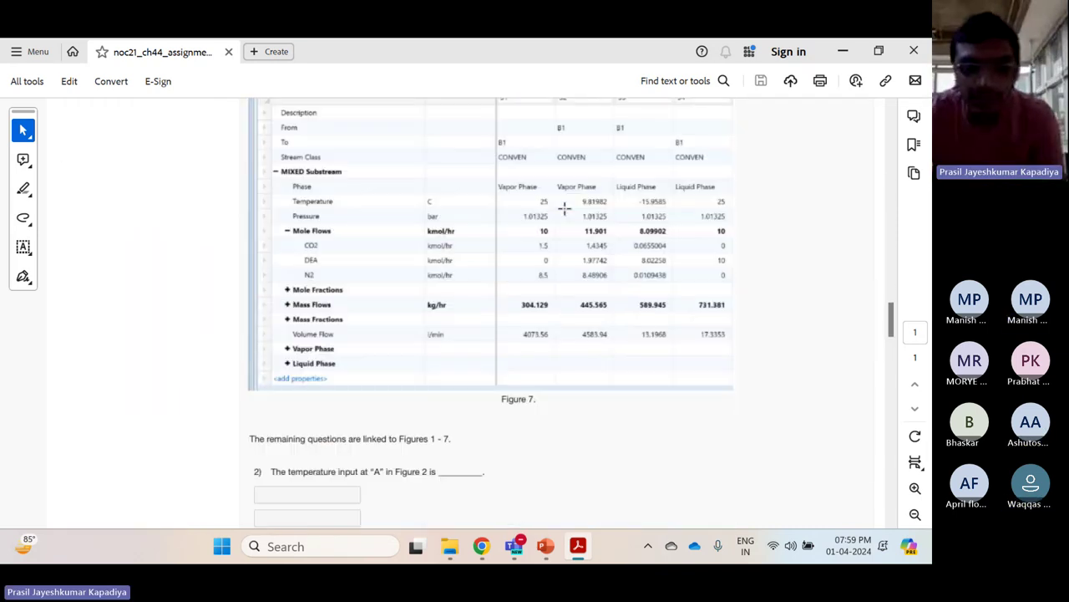
scroll(565, 208, down, 5)
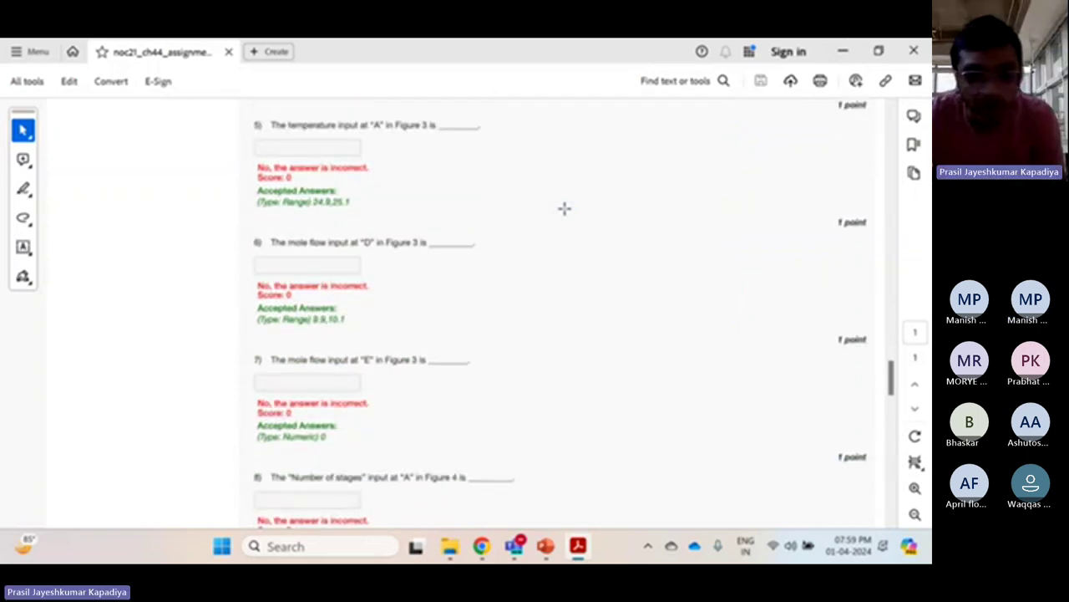
scroll(564, 208, down, 1)
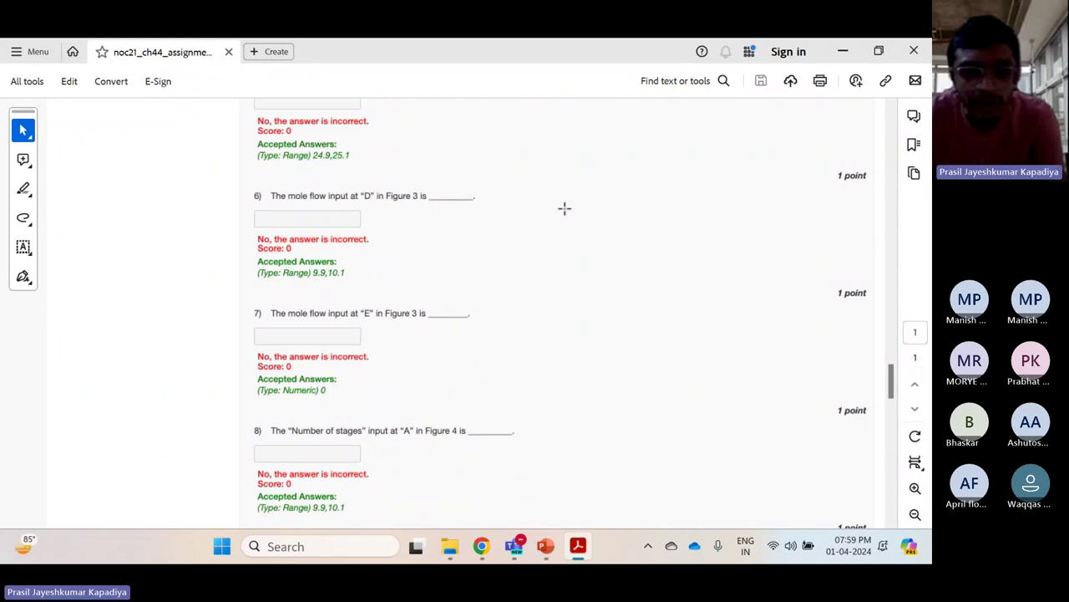
scroll(565, 208, down, 1)
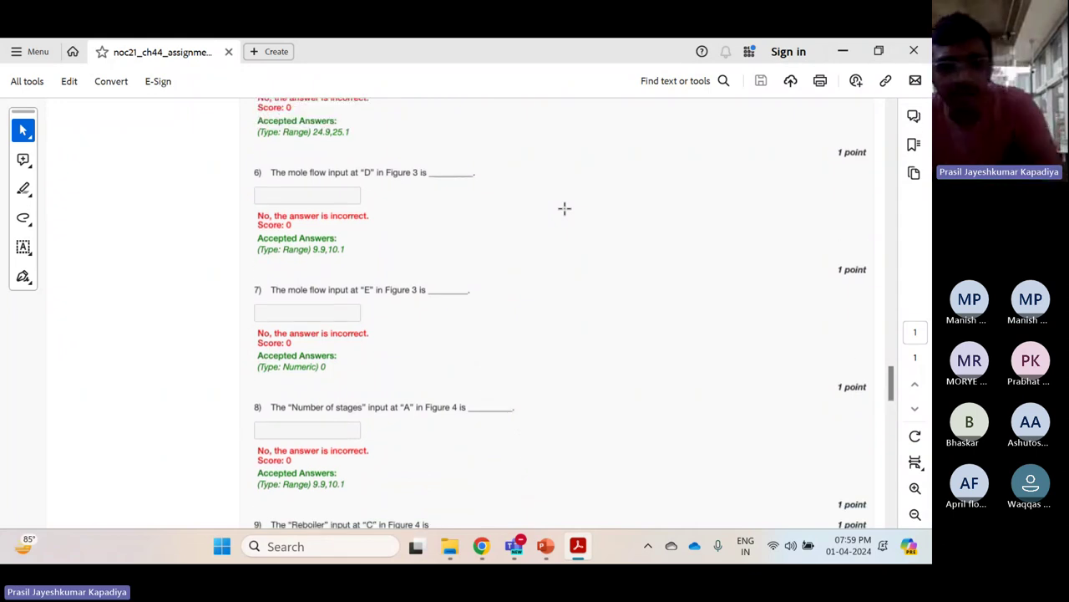
scroll(564, 209, down, 1)
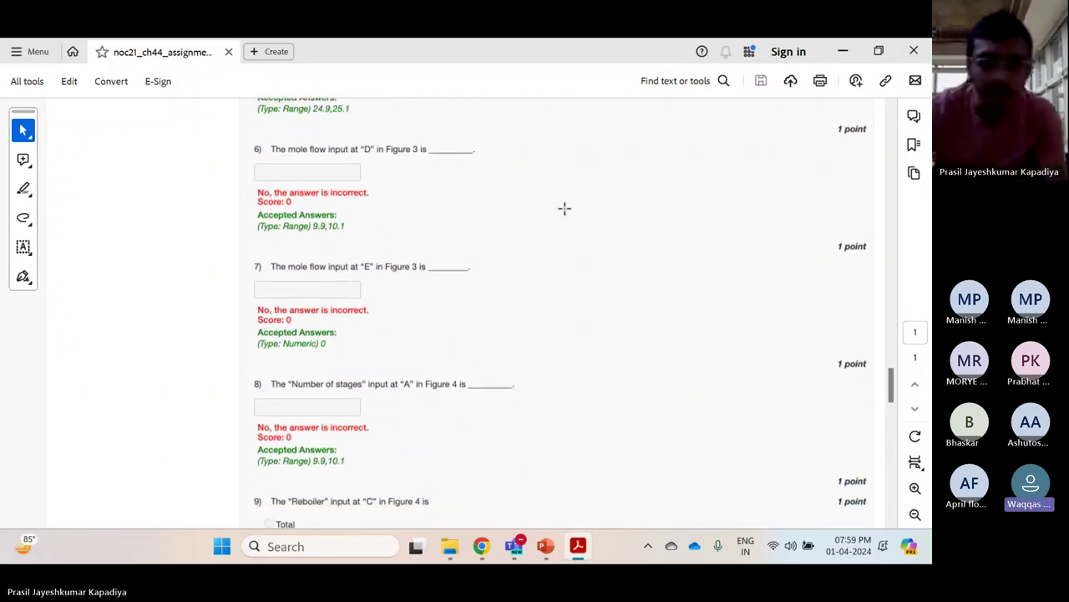
scroll(564, 208, down, 1)
scroll(565, 208, down, 1)
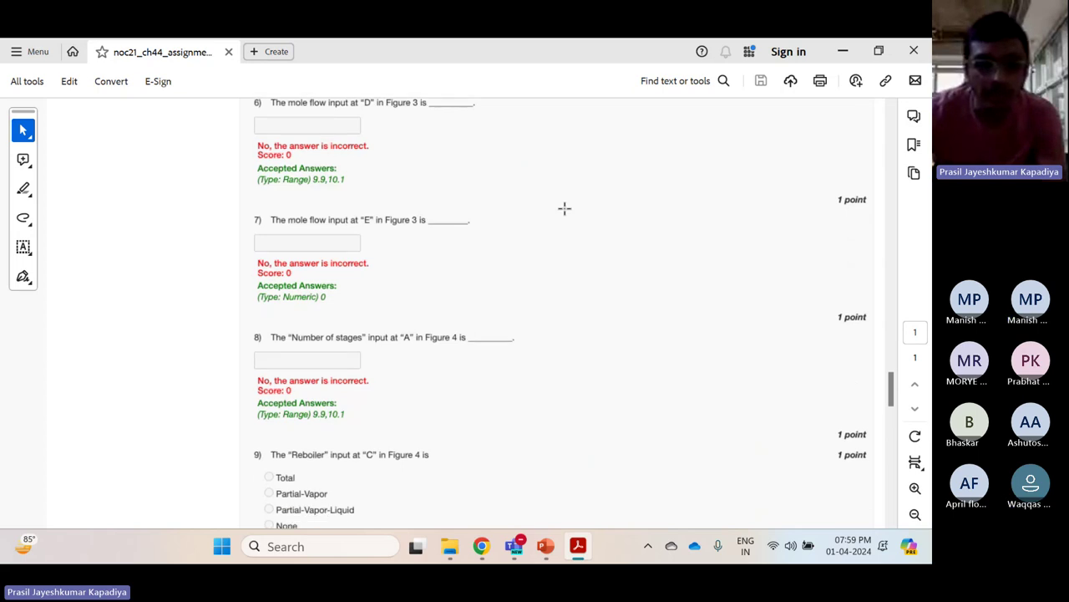
scroll(565, 208, down, 1)
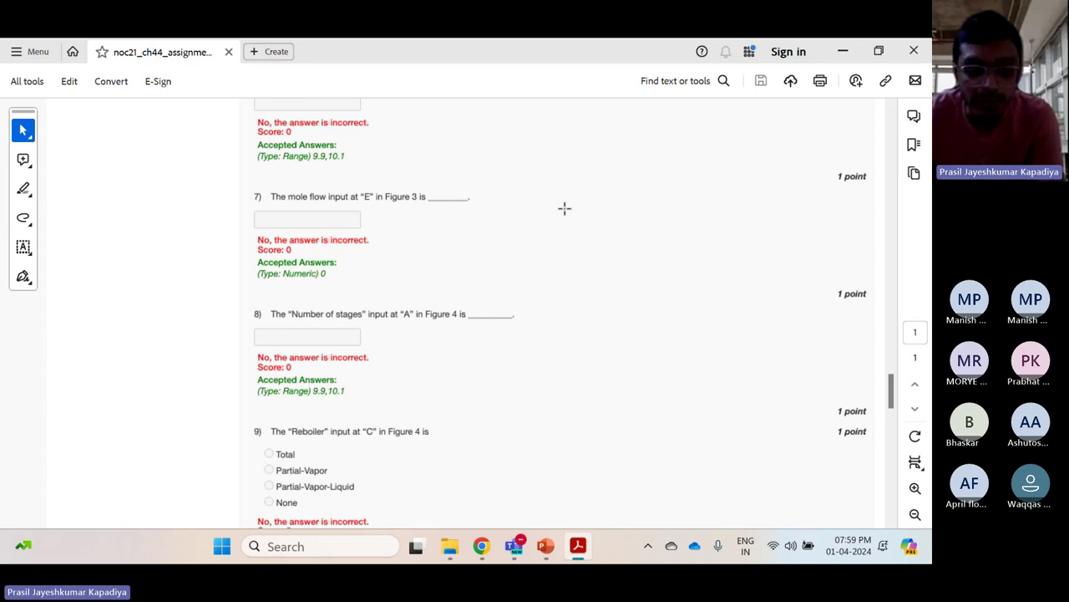
Scroll back up to recheck the figures, then down through the later question answers
scroll(564, 208, up, 15)
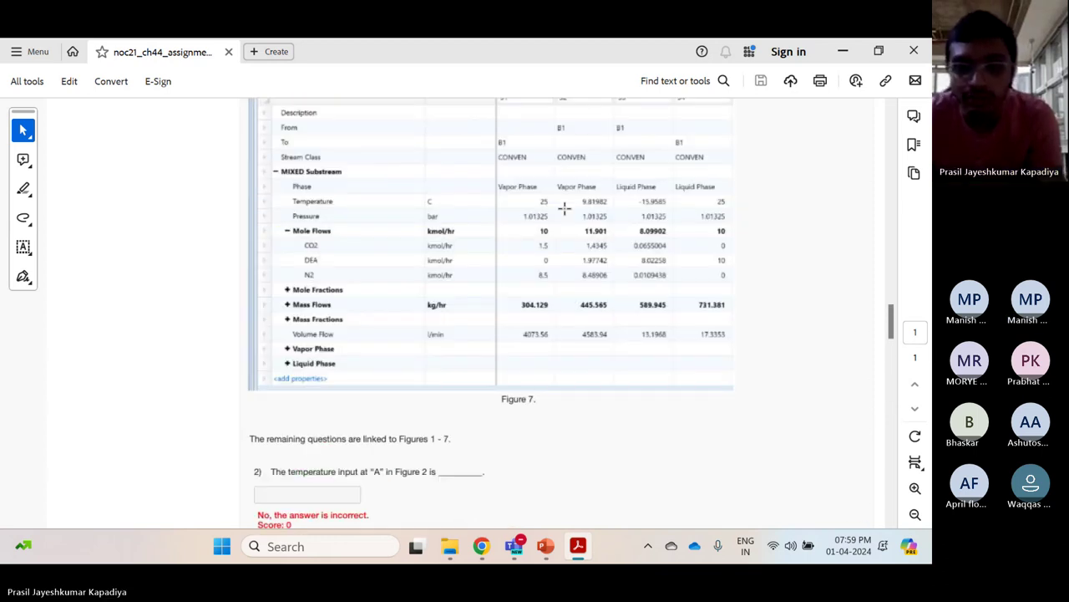
scroll(564, 208, up, 15)
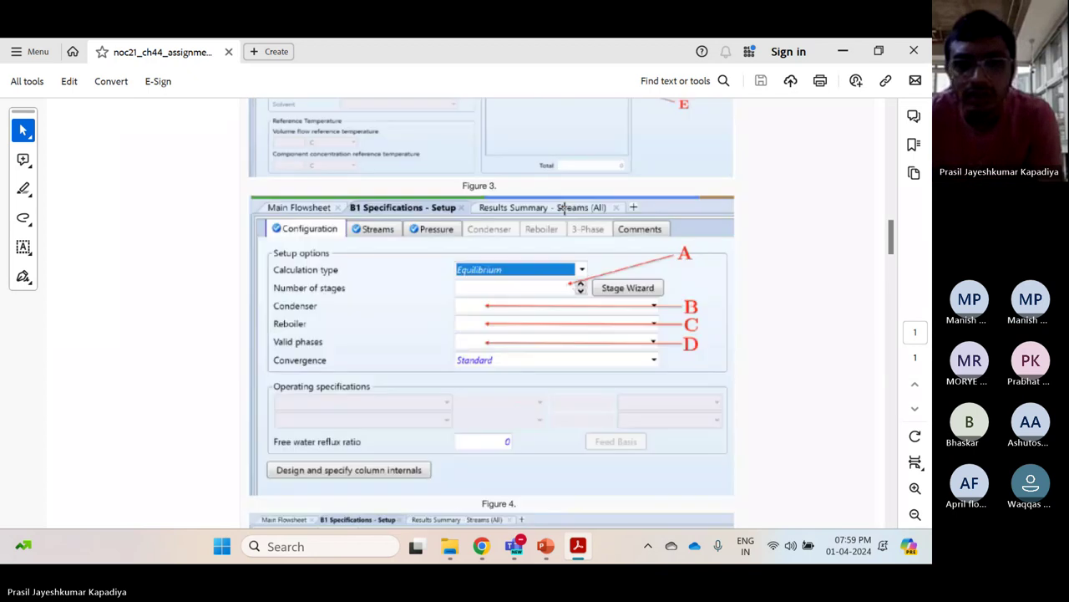
scroll(564, 208, up, 15)
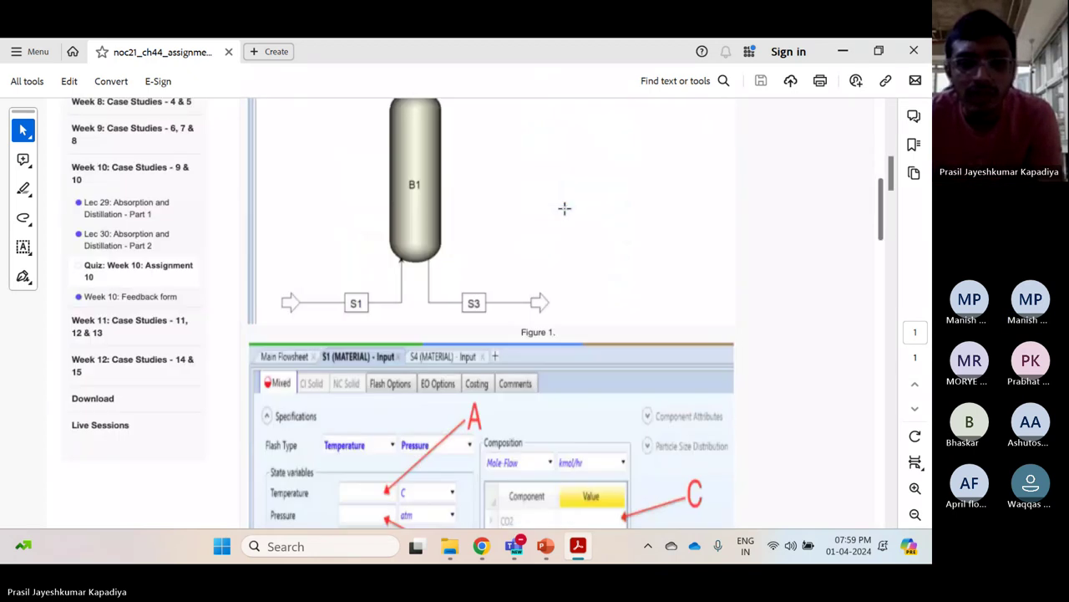
scroll(564, 208, down, 3)
scroll(564, 208, down, 2)
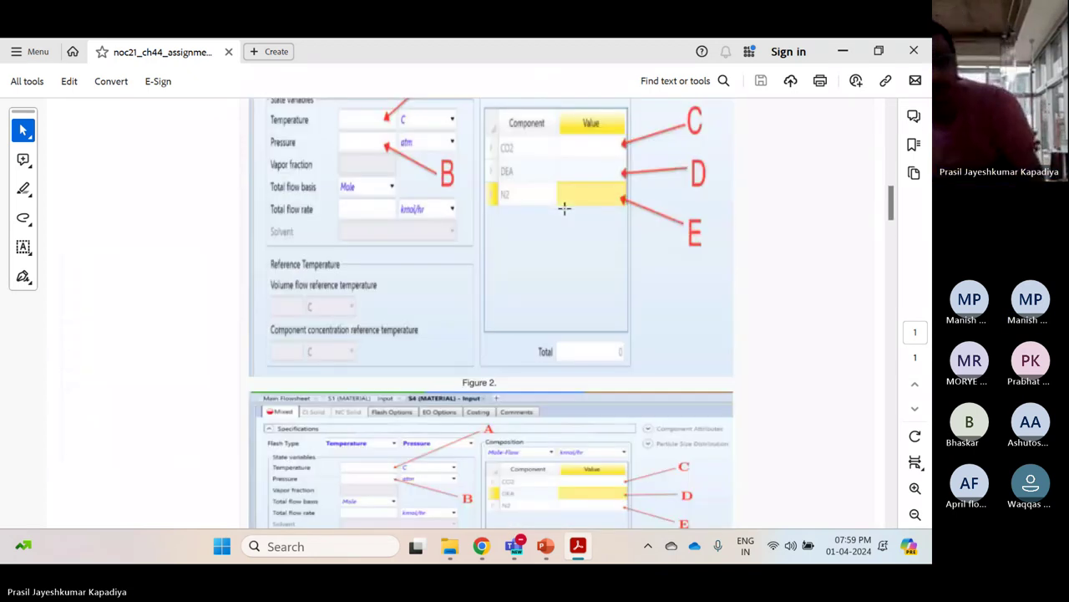
scroll(564, 208, down, 4)
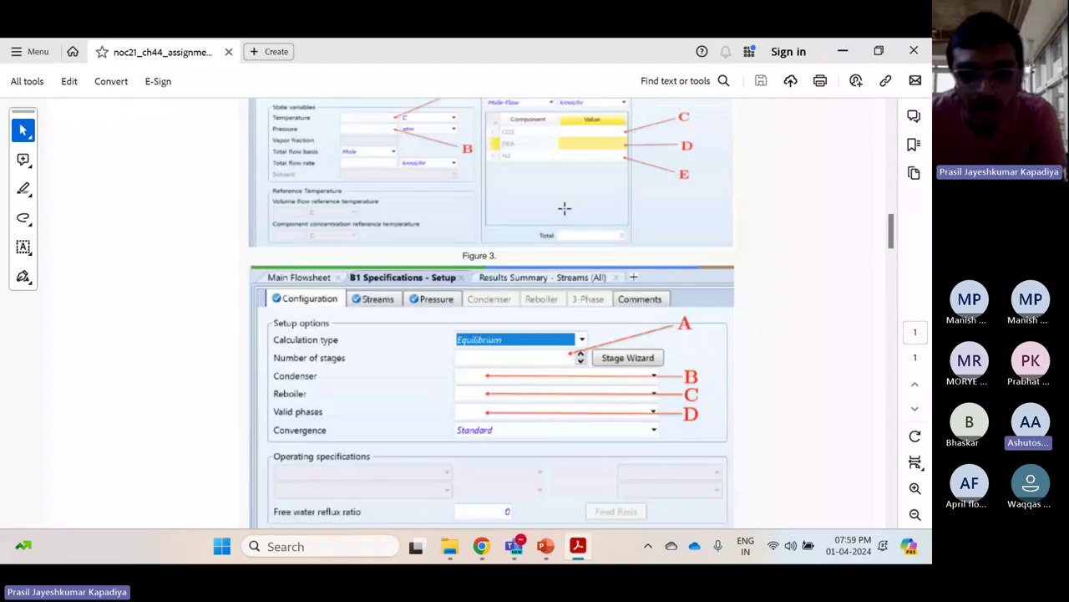
scroll(675, 309, down, 8)
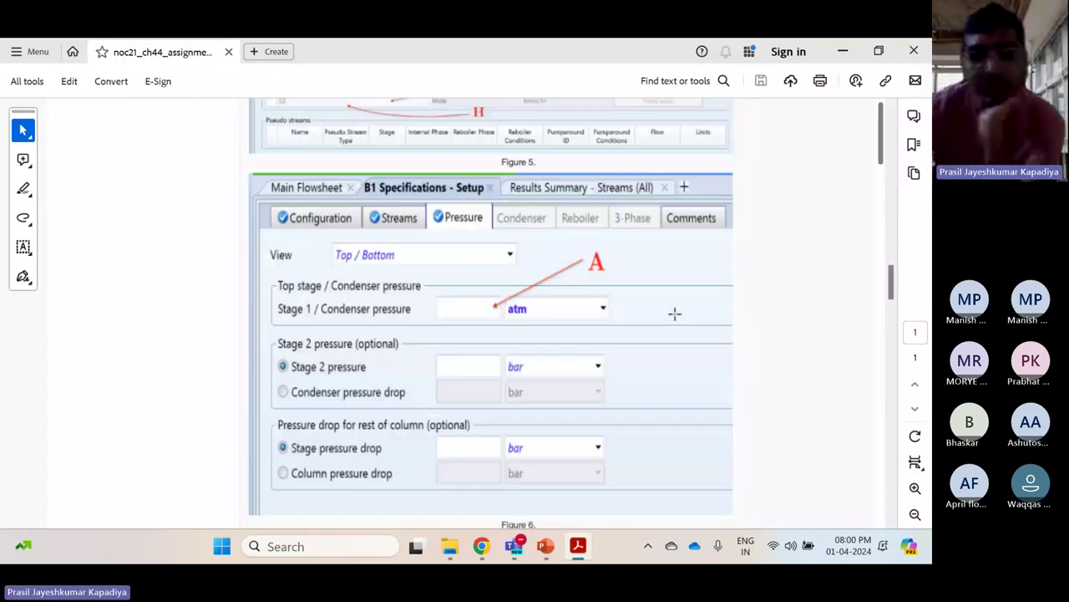
scroll(675, 313, down, 10)
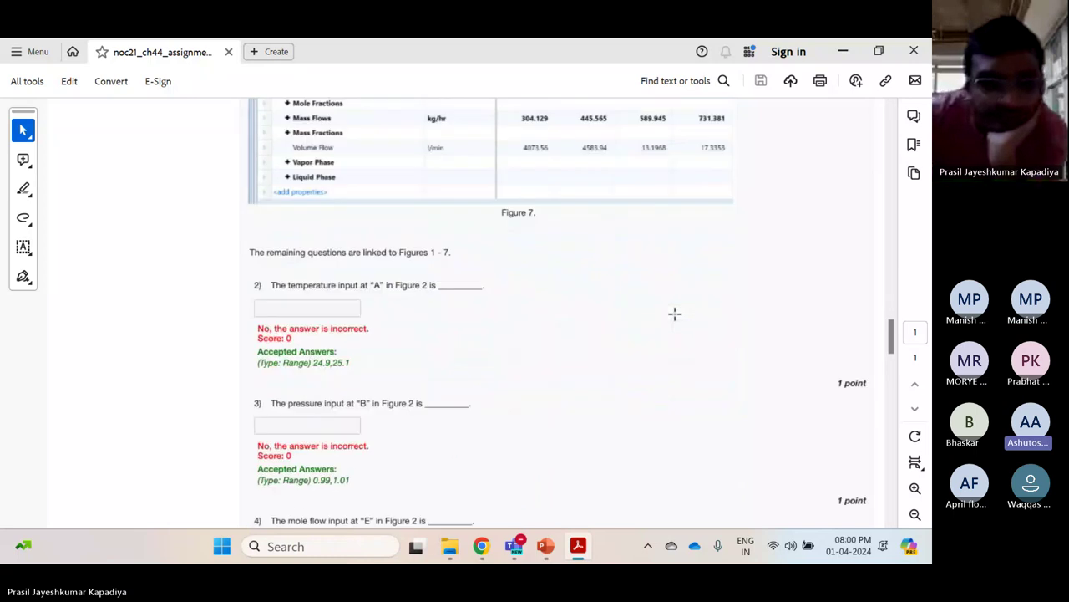
scroll(675, 313, down, 6)
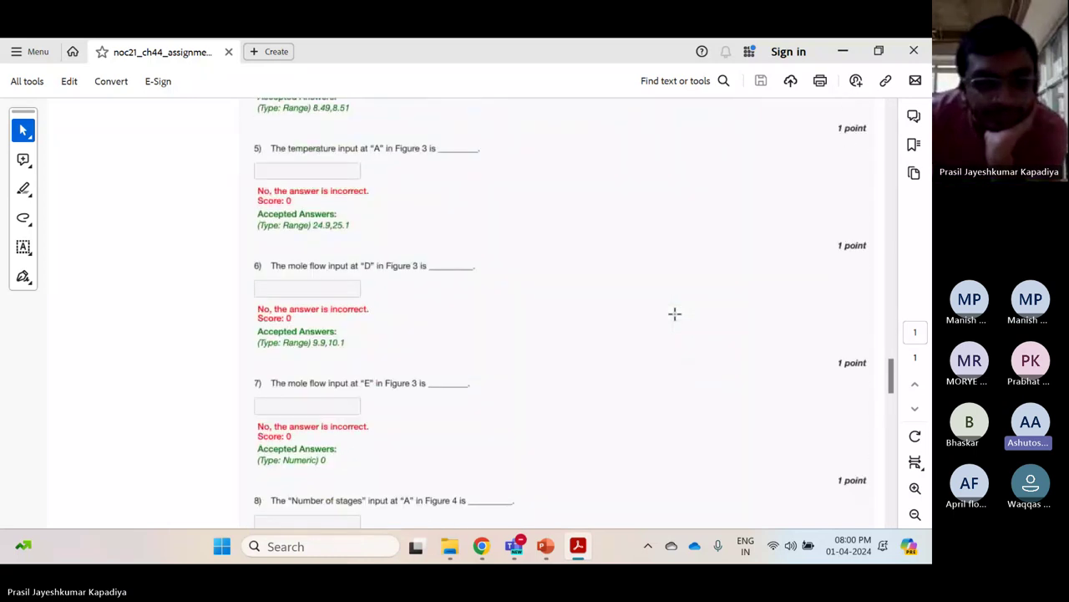
scroll(675, 313, down, 5)
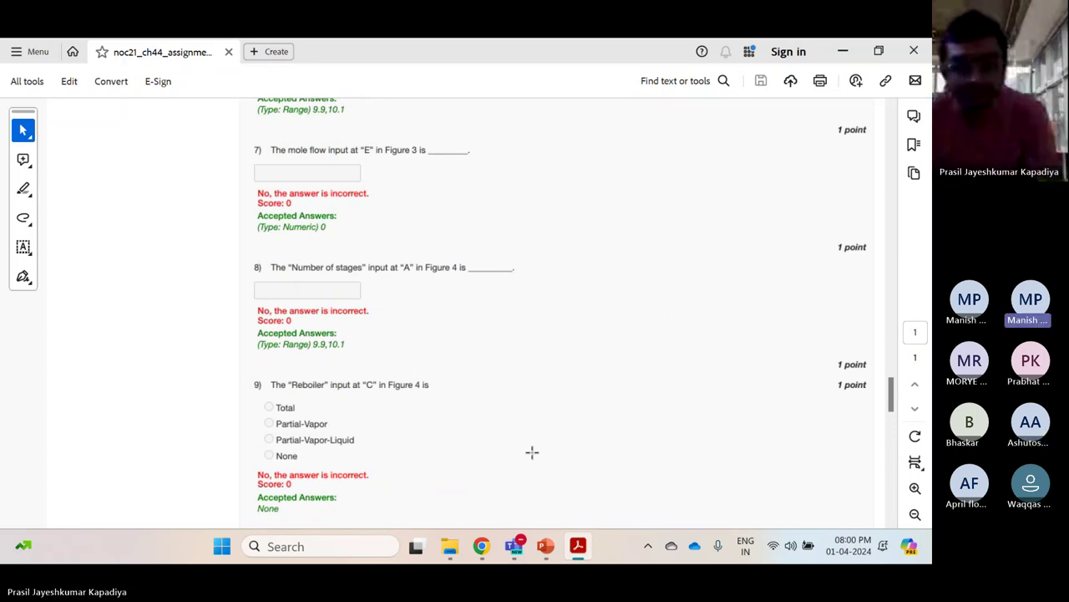
scroll(382, 392, down, 3)
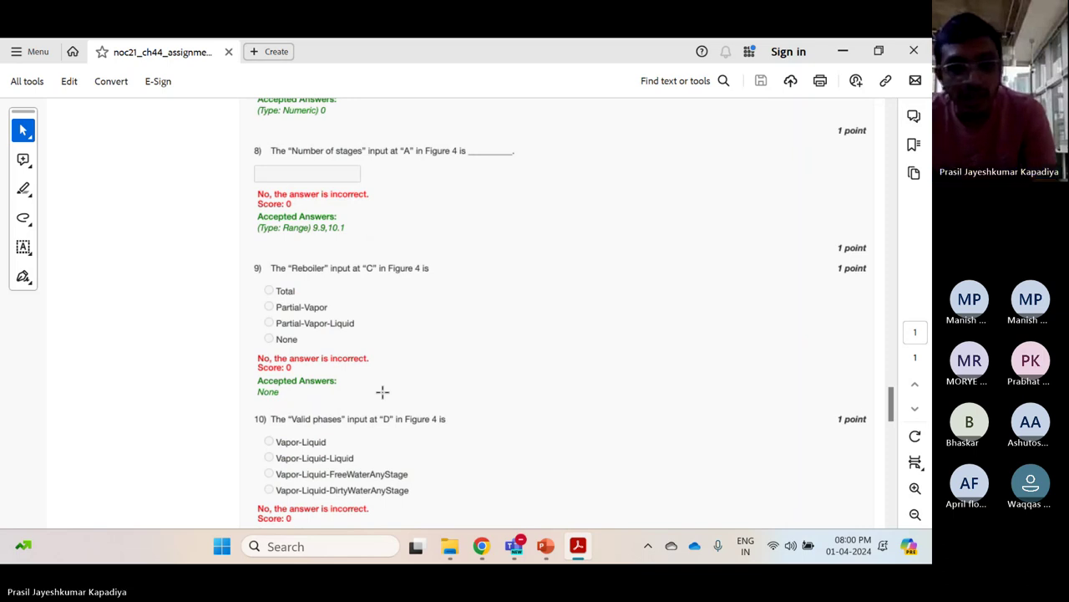
Scroll up briefly, then down to finish on the answers for questions 6–9
scroll(382, 391, up, 4)
scroll(382, 392, up, 15)
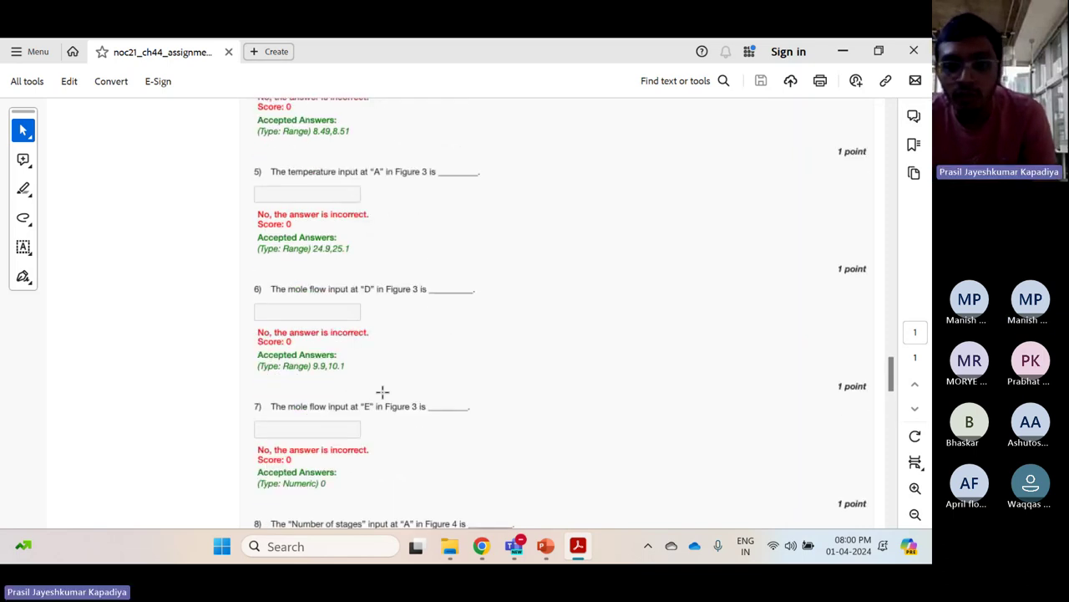
scroll(382, 392, up, 13)
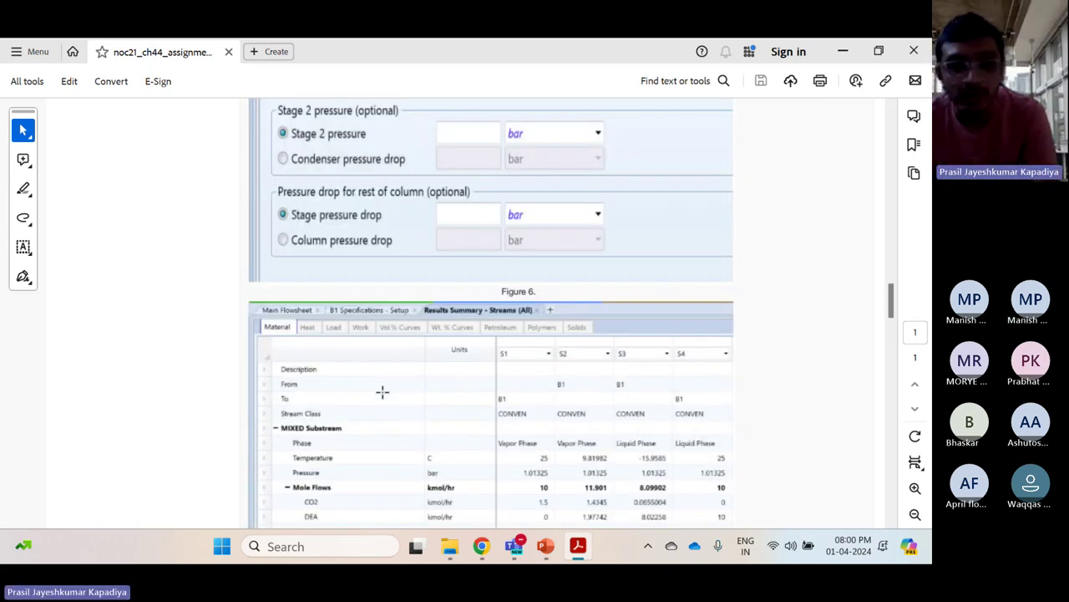
scroll(382, 392, up, 8)
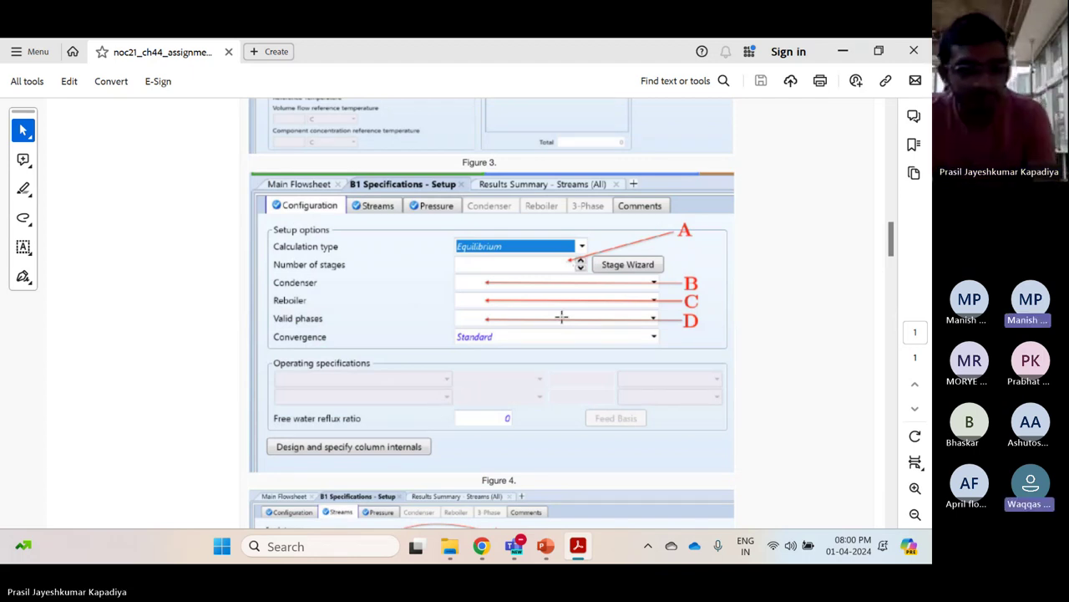
scroll(562, 316, down, 10)
scroll(562, 316, down, 20)
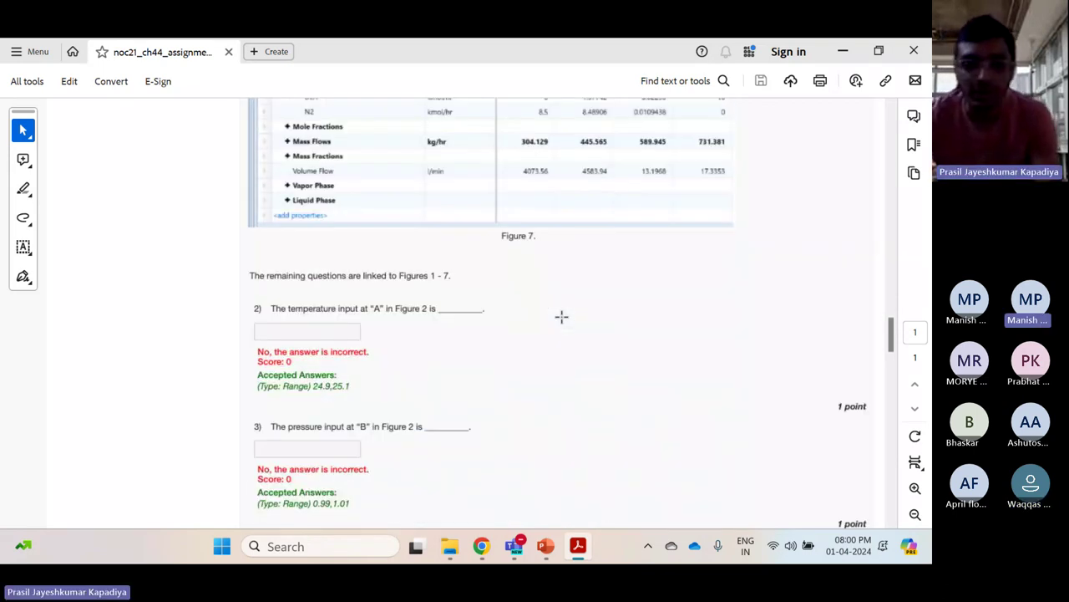
scroll(562, 315, down, 4)
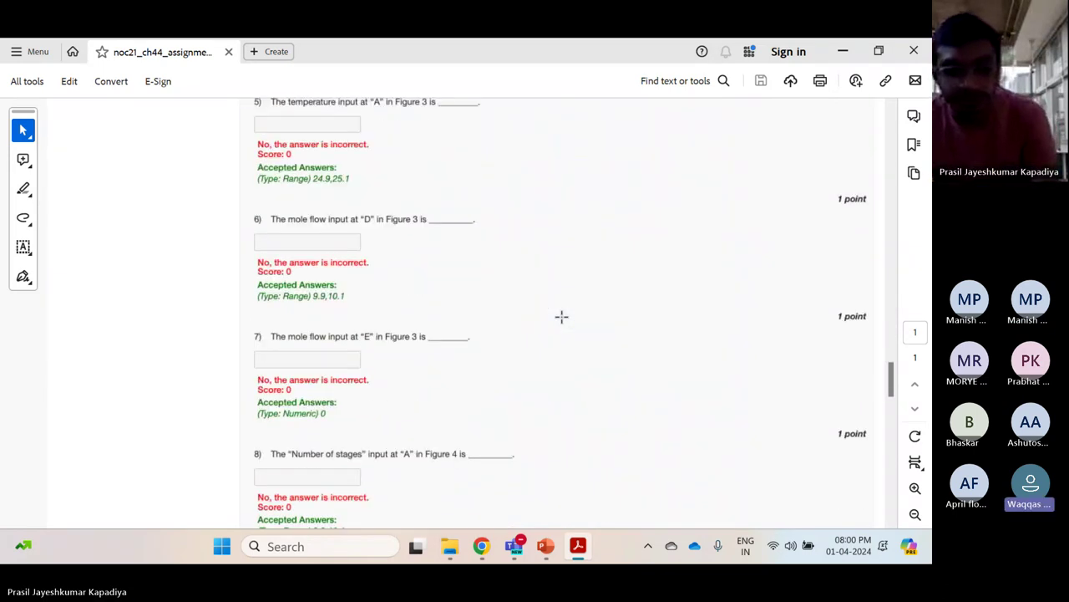
scroll(562, 316, down, 1)
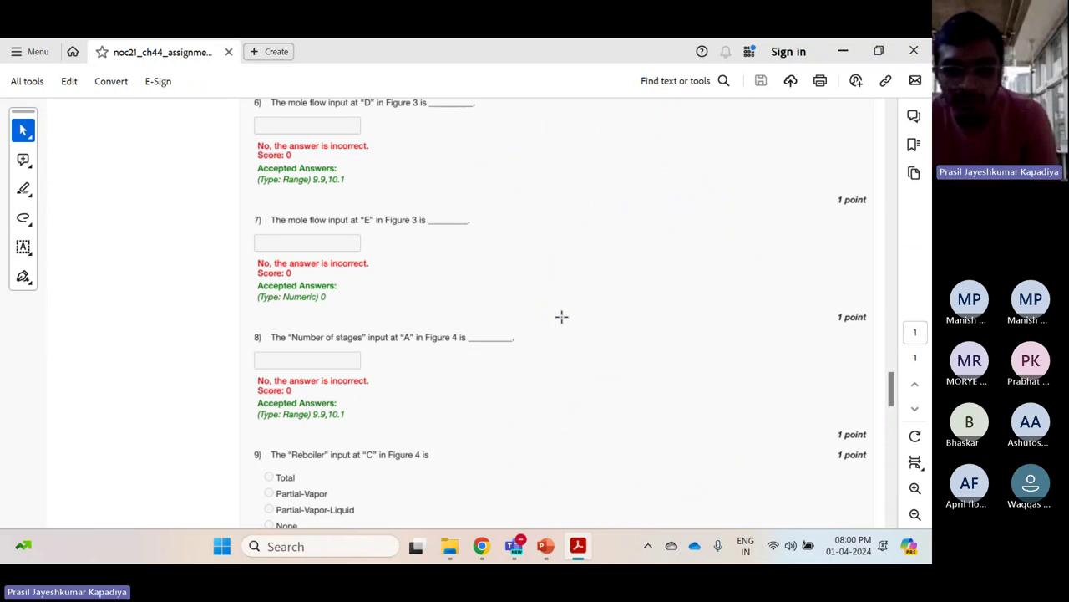
mouse_move(518, 544)
click(550, 449)
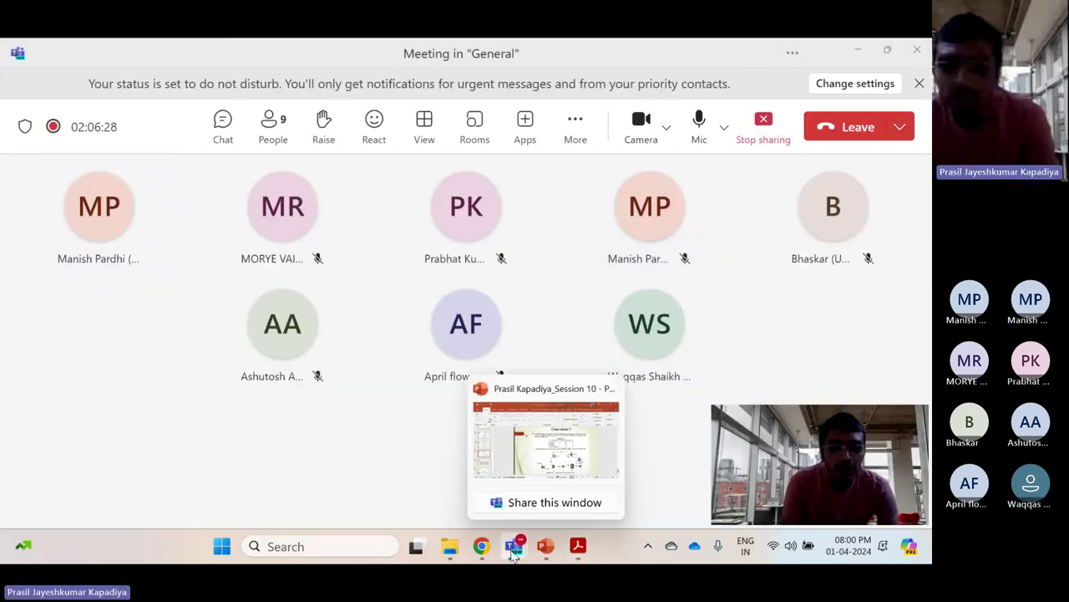
click(482, 548)
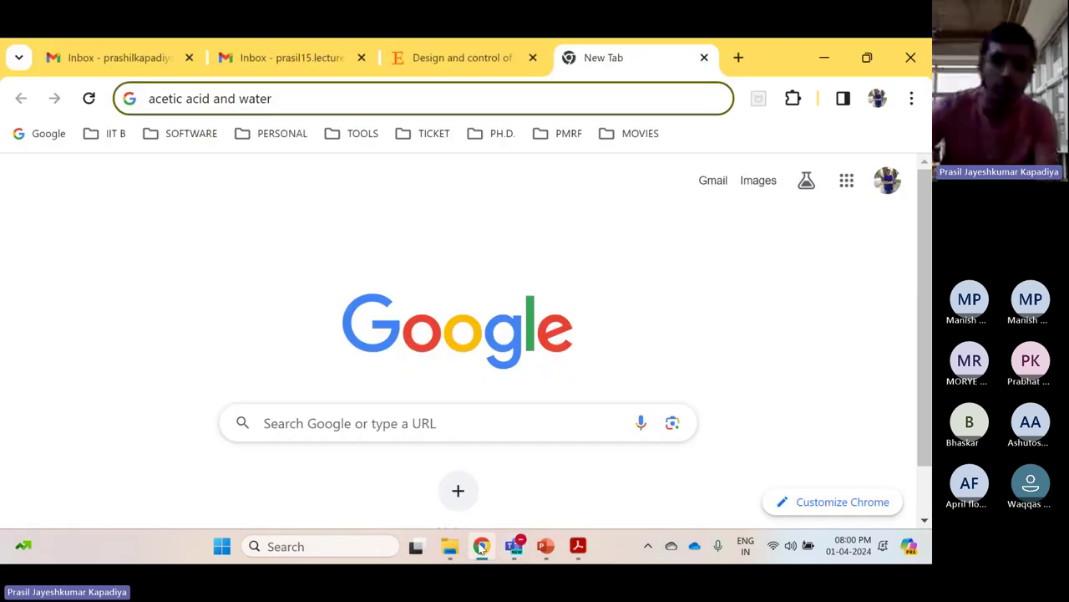
click(539, 550)
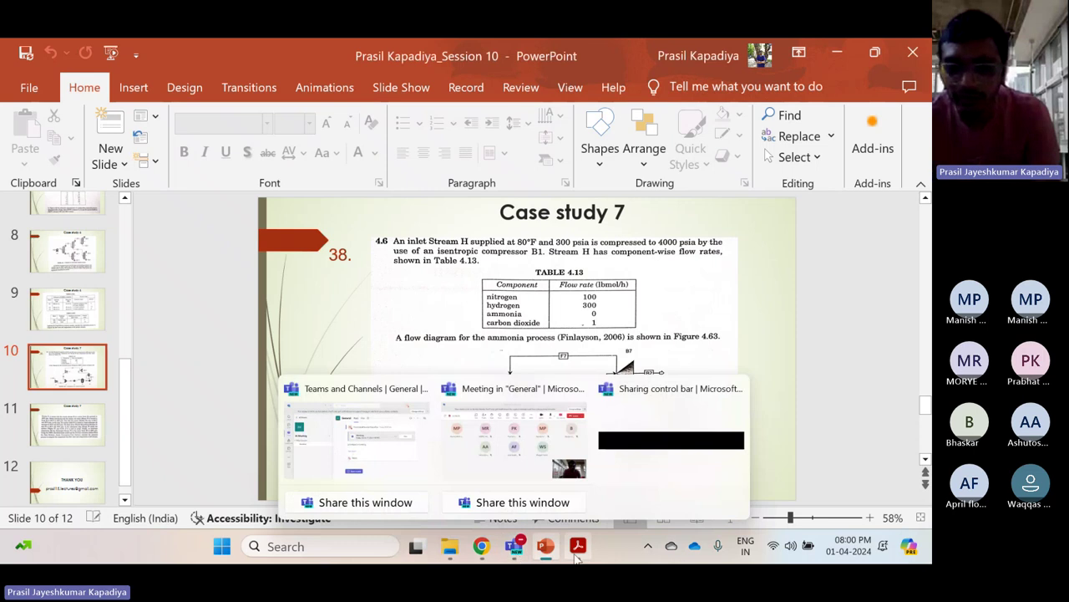
click(578, 548)
scroll(258, 430, down, 3)
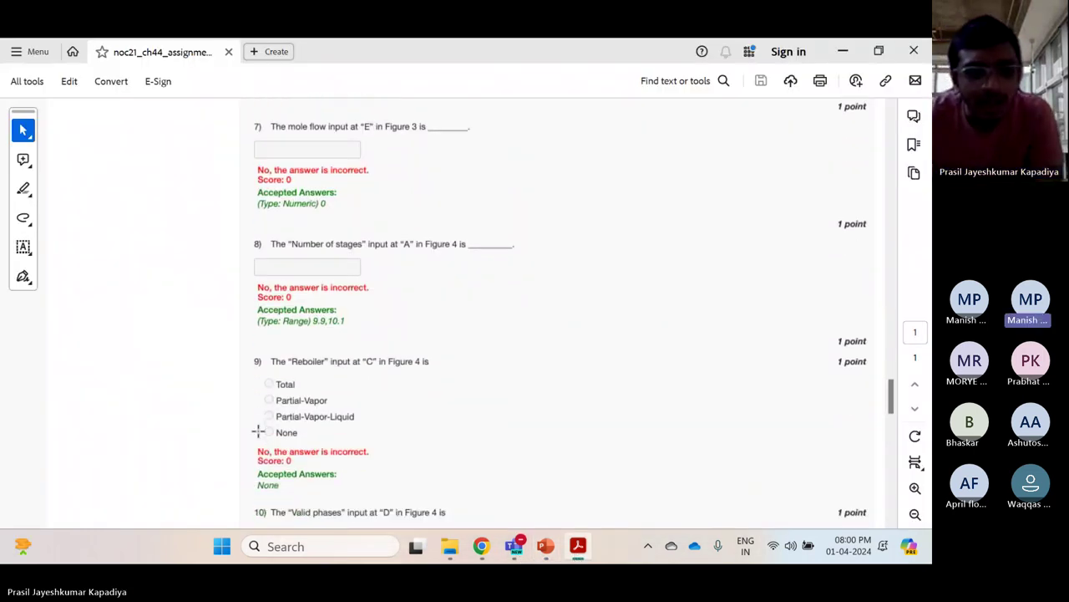
Scroll down to the answers for questions 10–11, then back up to Figures 4 and 5
scroll(258, 430, down, 3)
scroll(258, 429, down, 3)
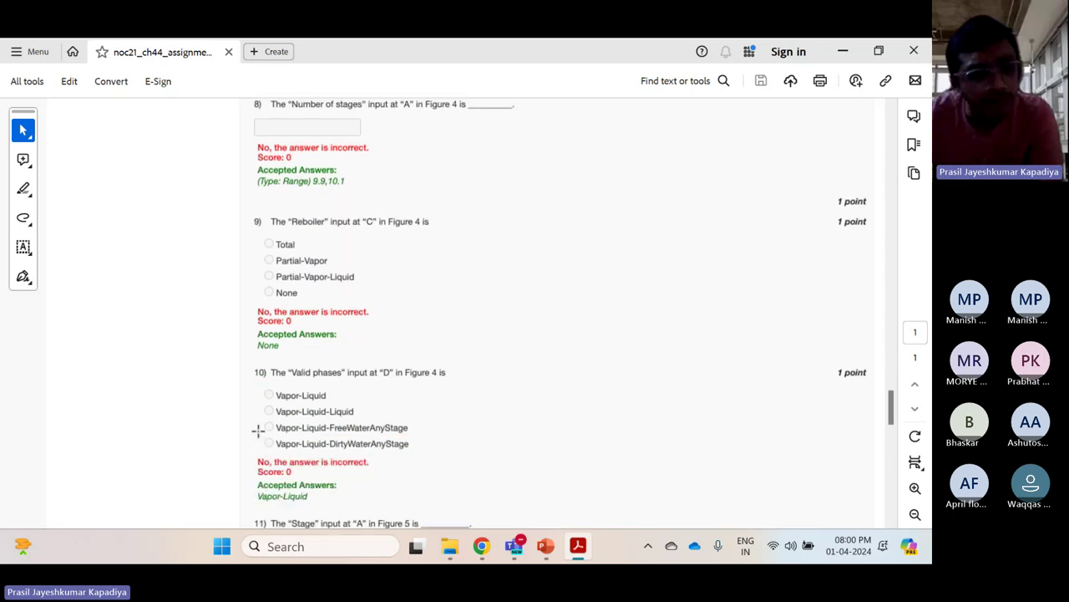
scroll(261, 417, down, 4)
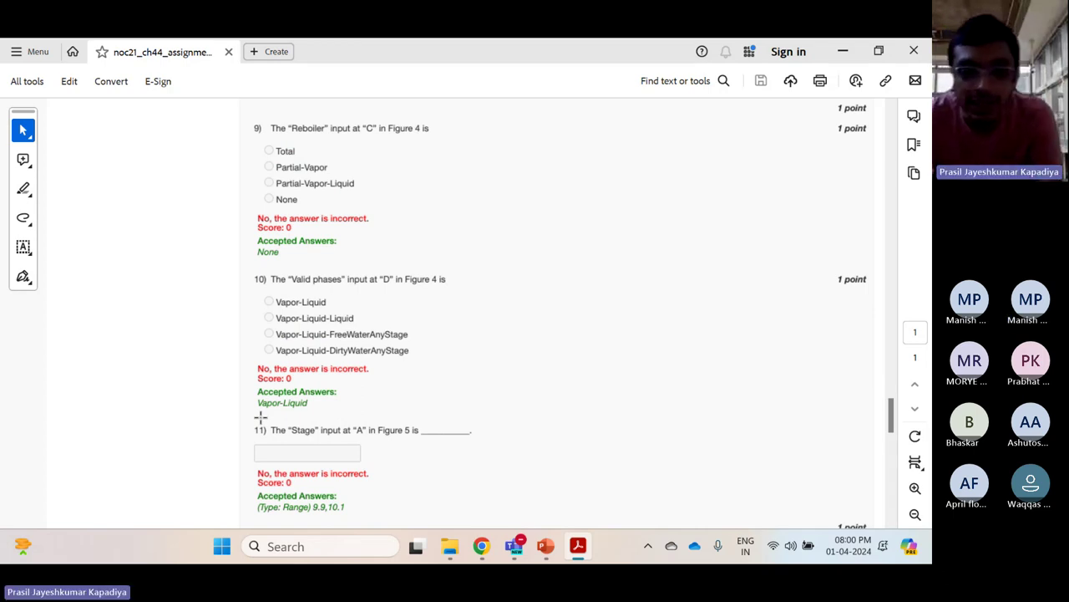
scroll(260, 416, up, 15)
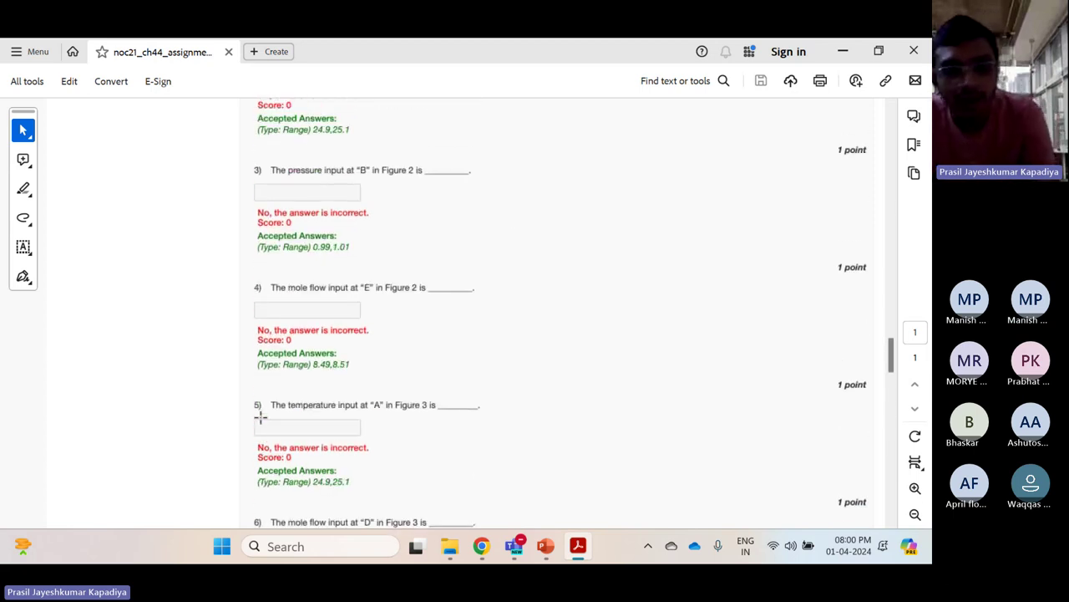
scroll(261, 416, up, 10)
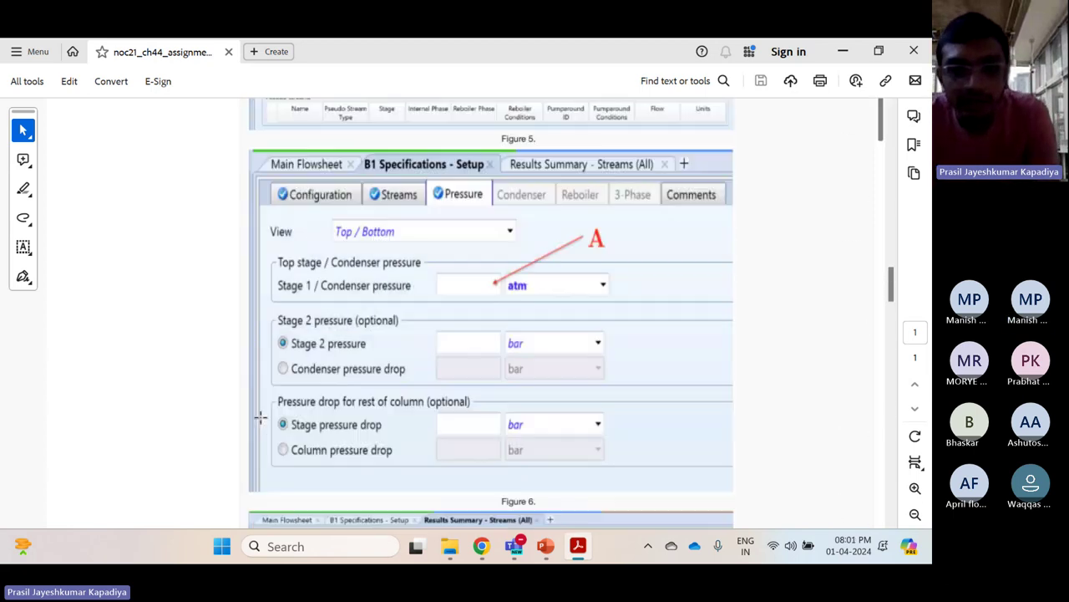
scroll(261, 416, up, 3)
scroll(260, 416, down, 2)
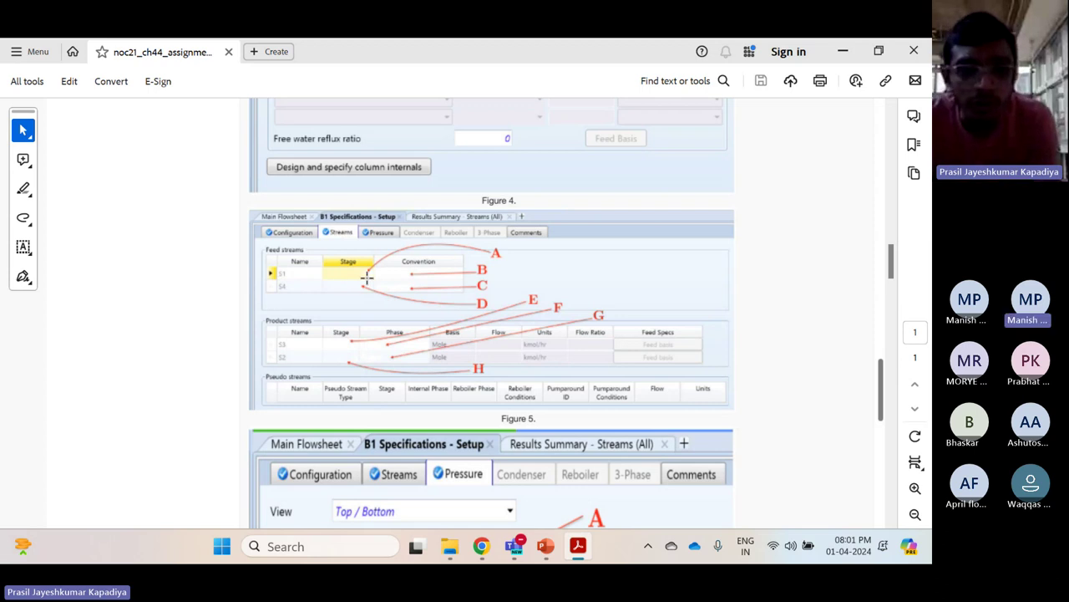
Scroll up to question 1's RADFRAC answer and the Figure 1 absorber flowsheet
scroll(366, 277, up, 15)
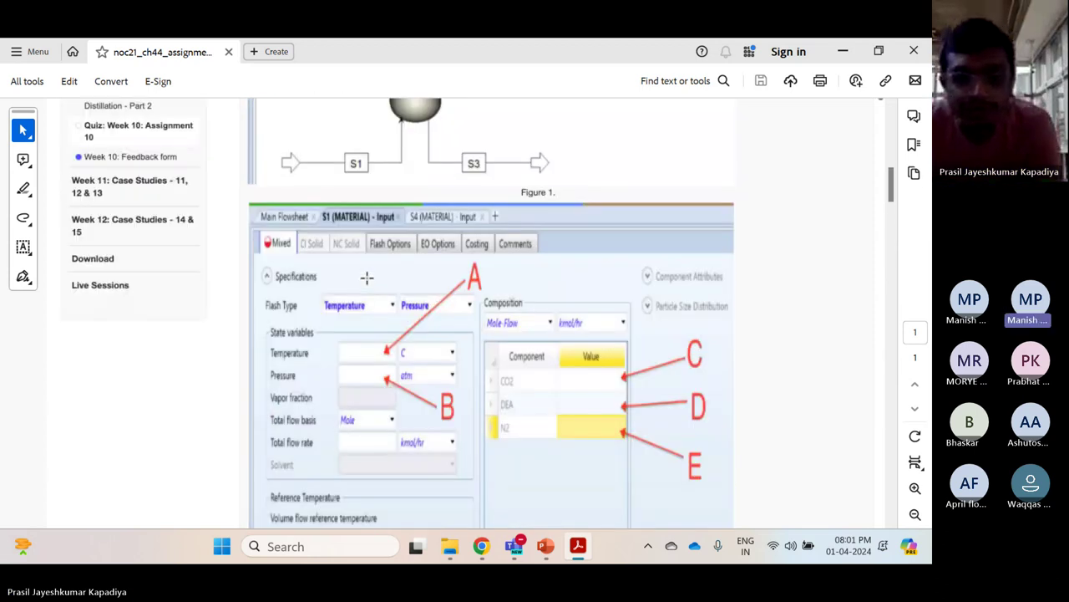
scroll(366, 277, up, 5)
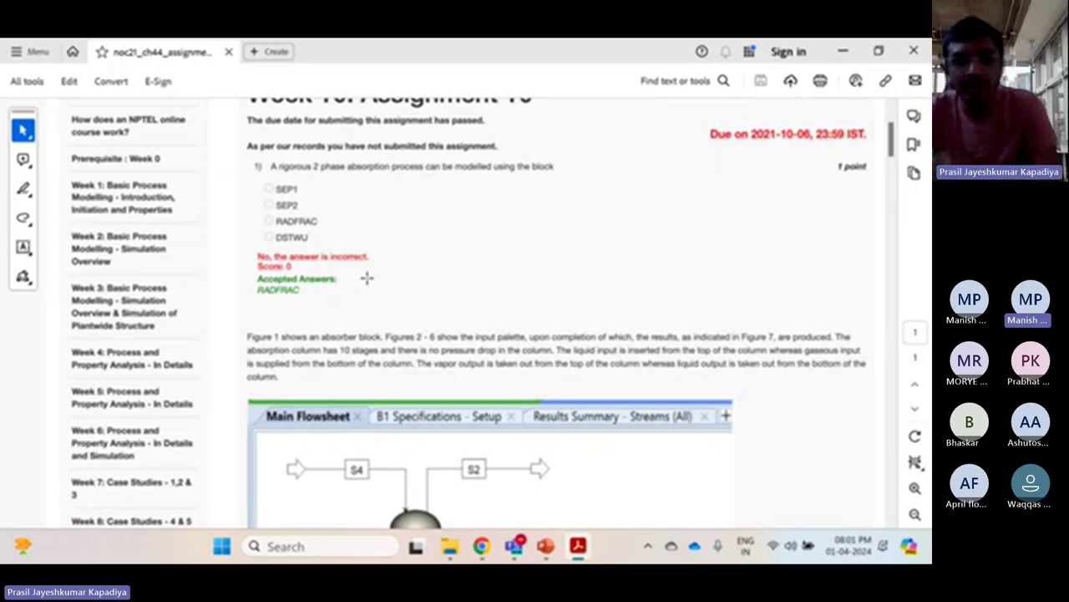
scroll(366, 277, down, 3)
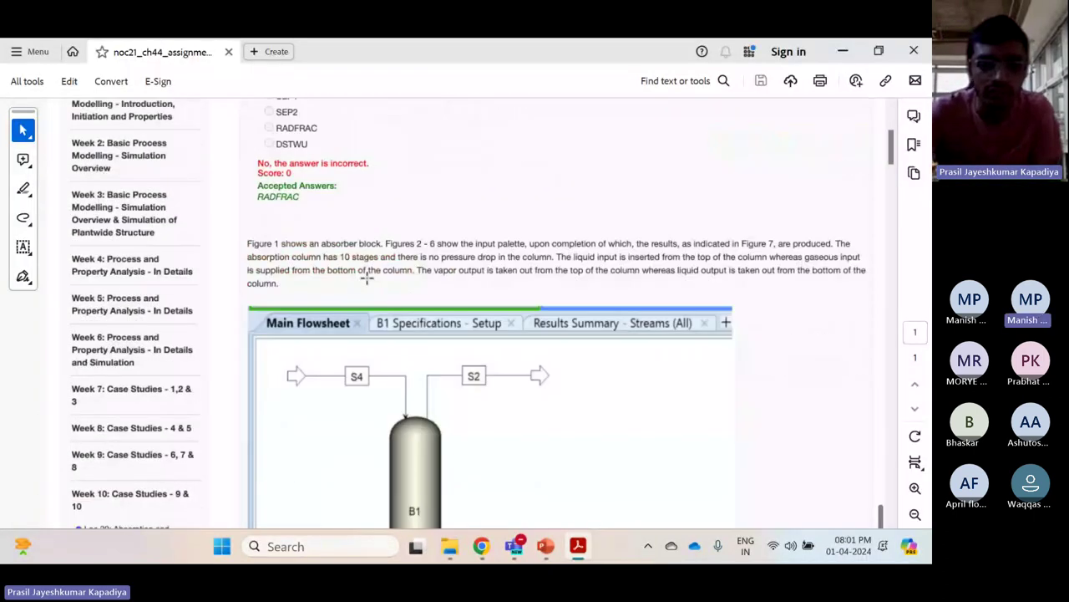
scroll(366, 277, down, 1)
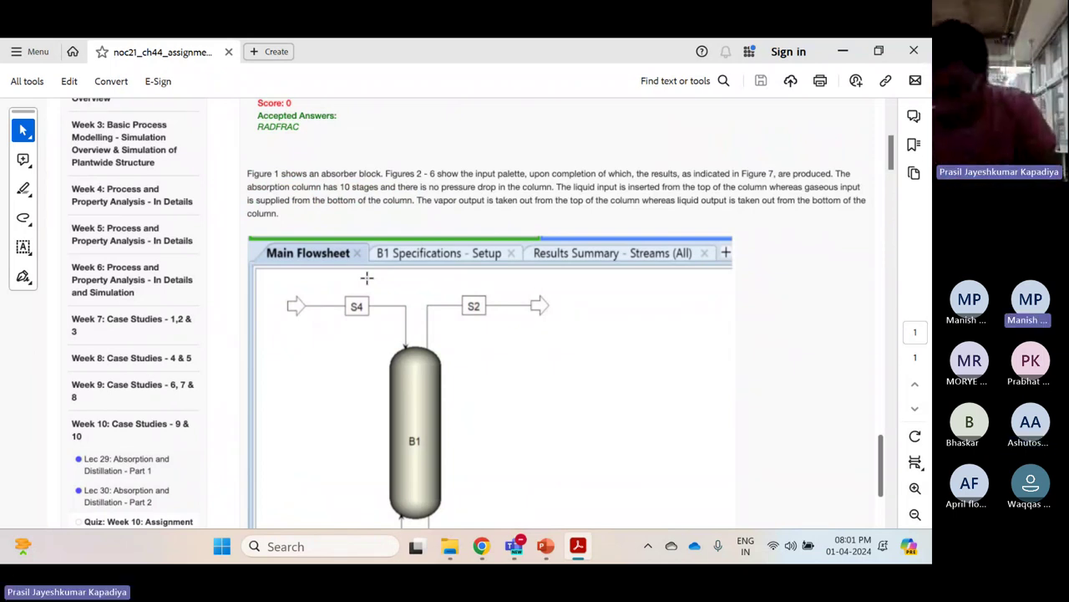
scroll(366, 276, down, 10)
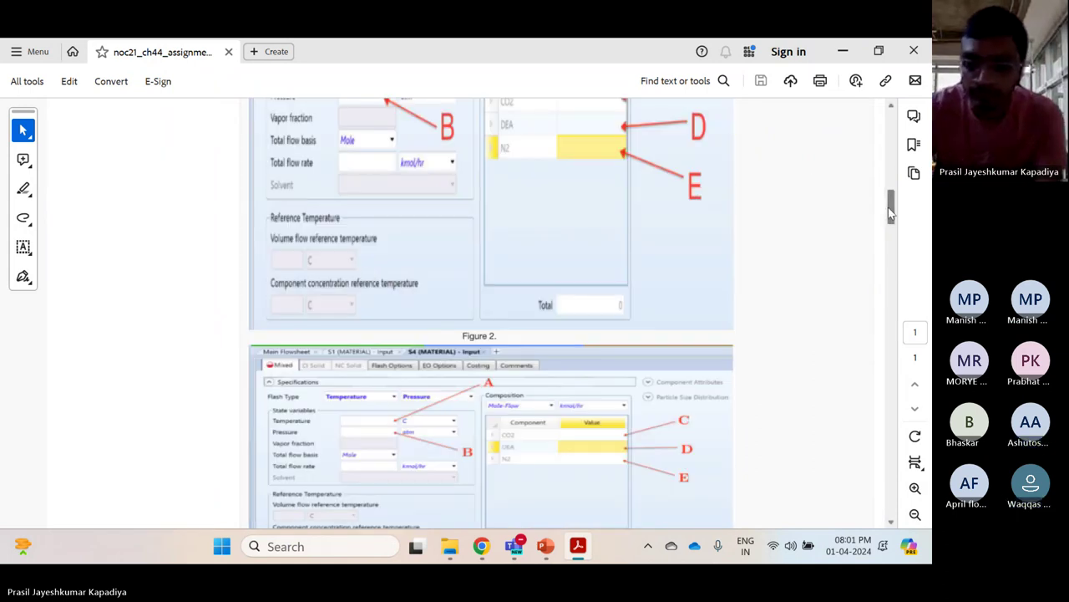
scroll(493, 256, up, 10)
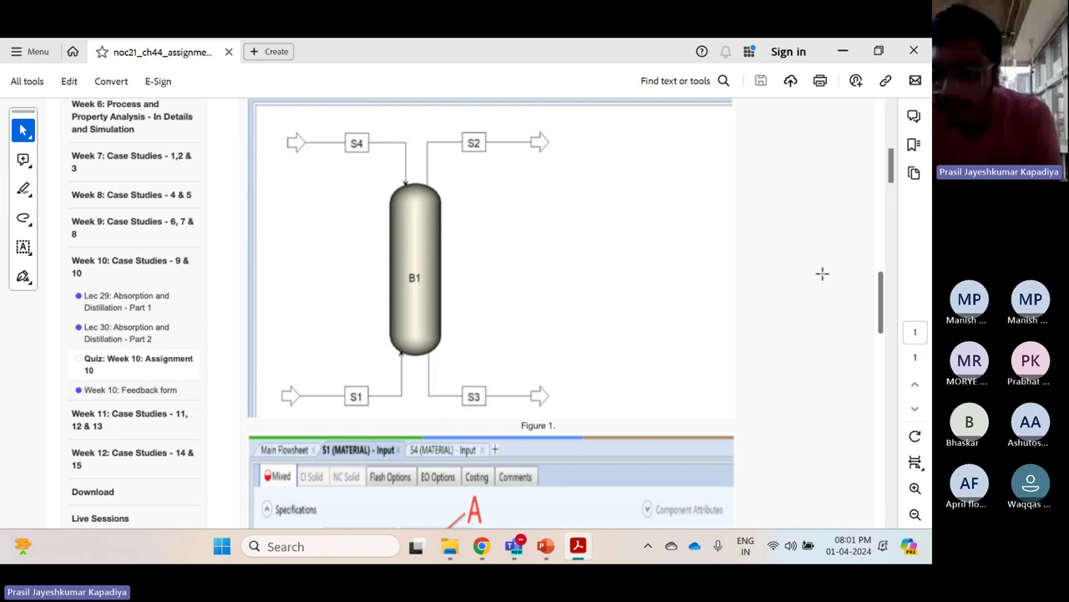
Drag the scrollbar and scroll to return to Figure 4's column setup options A–D
drag(891, 166, 892, 433)
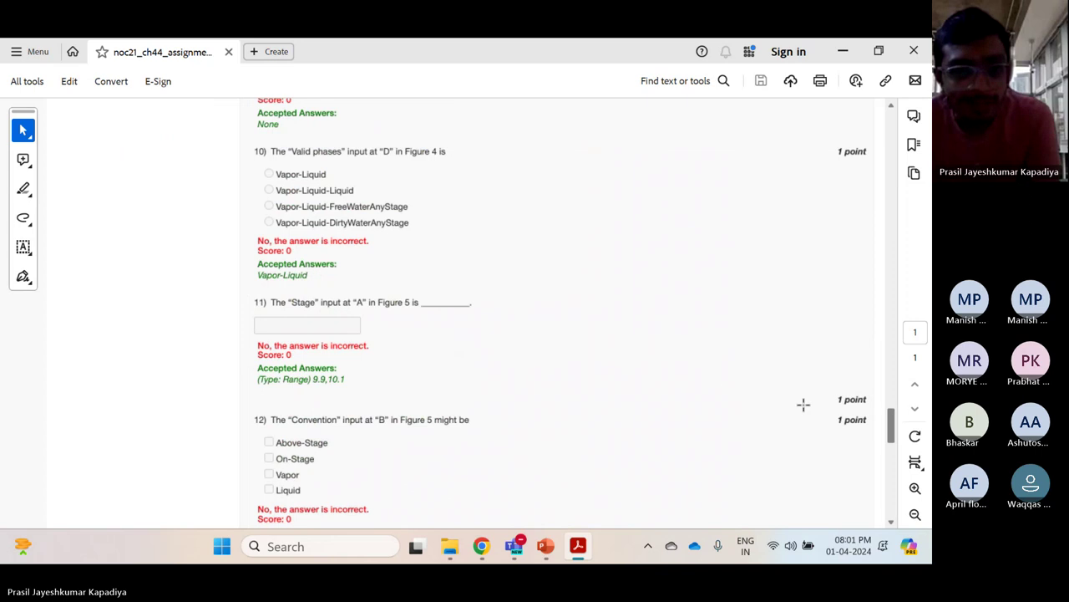
scroll(399, 396, up, 3)
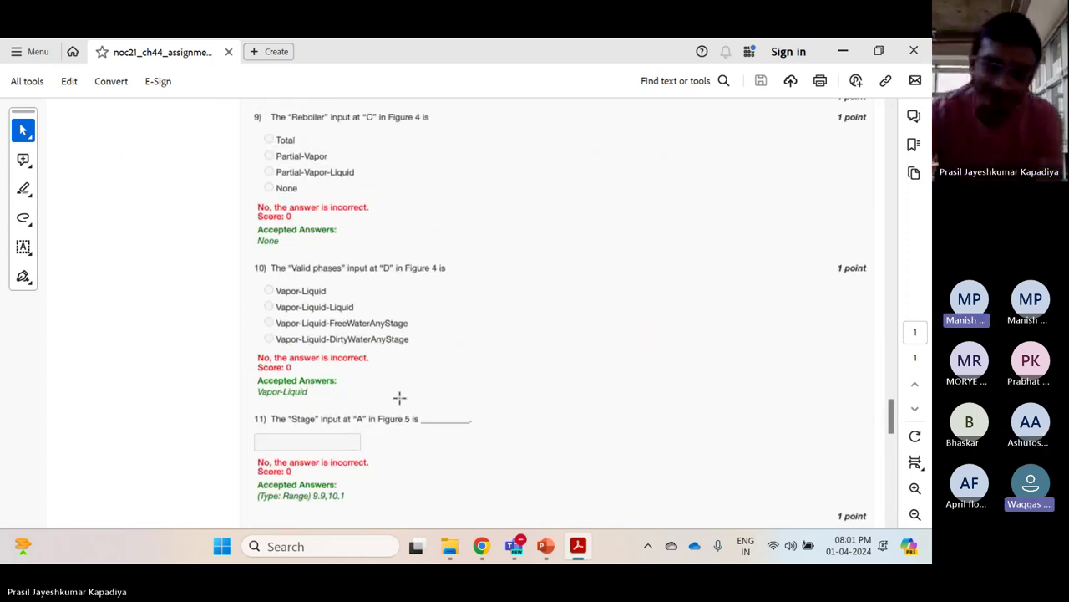
scroll(400, 396, up, 15)
scroll(399, 398, up, 20)
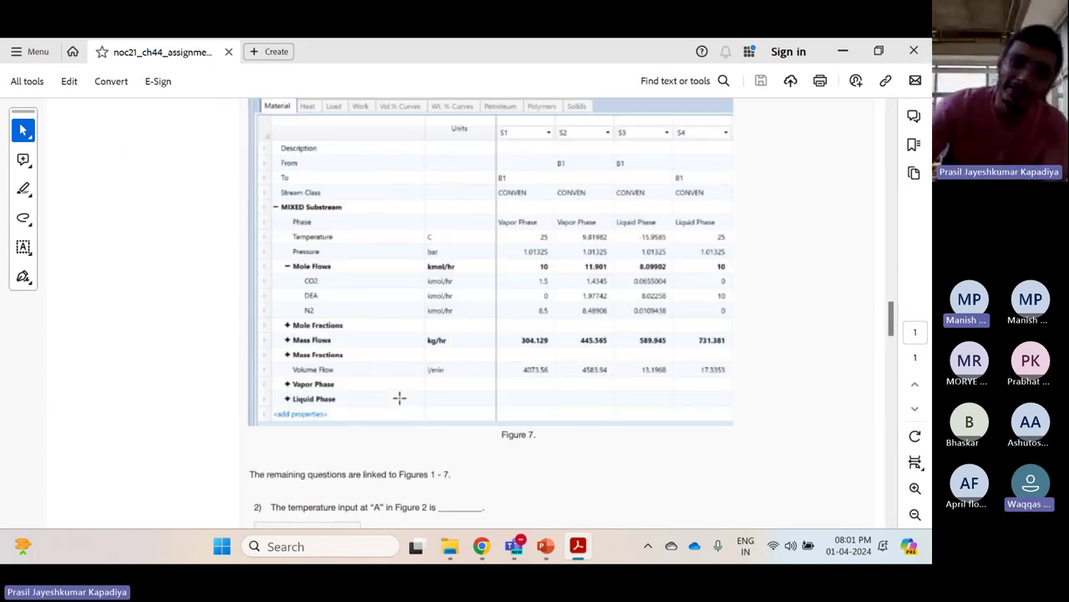
scroll(399, 398, up, 20)
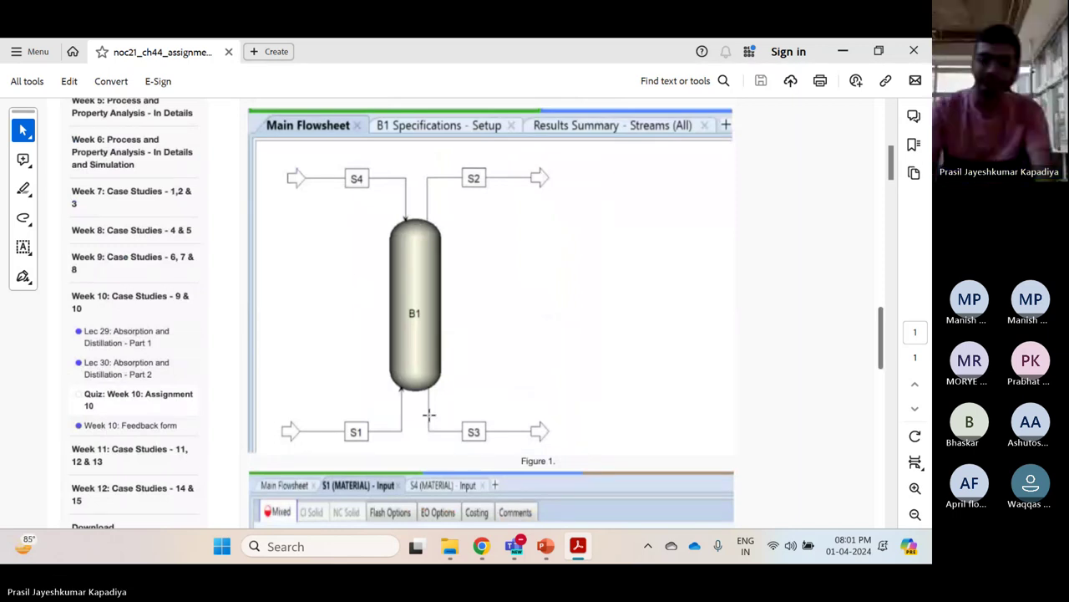
scroll(428, 414, down, 20)
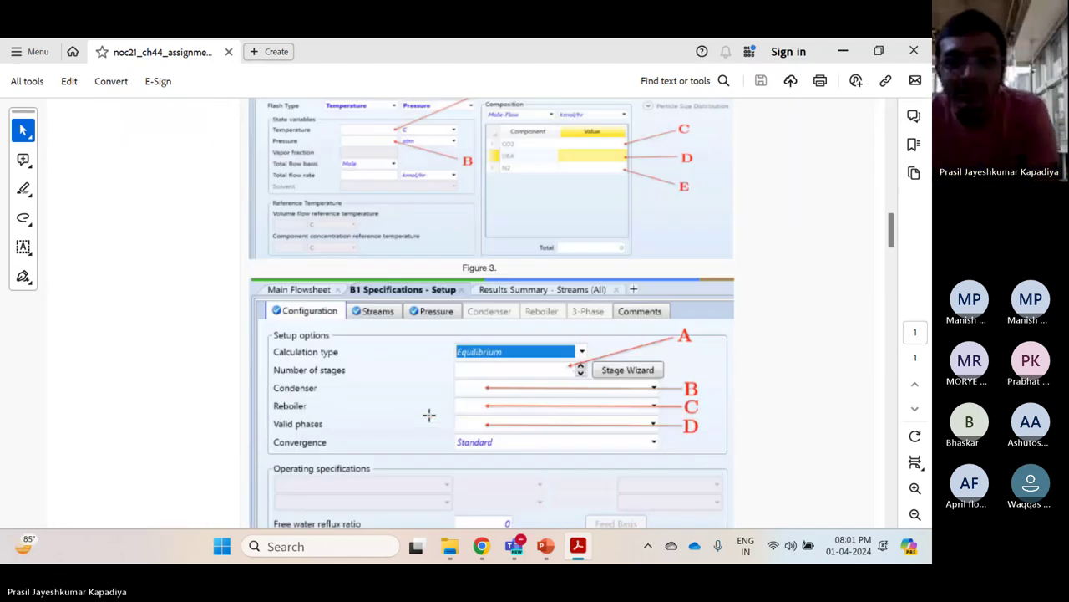
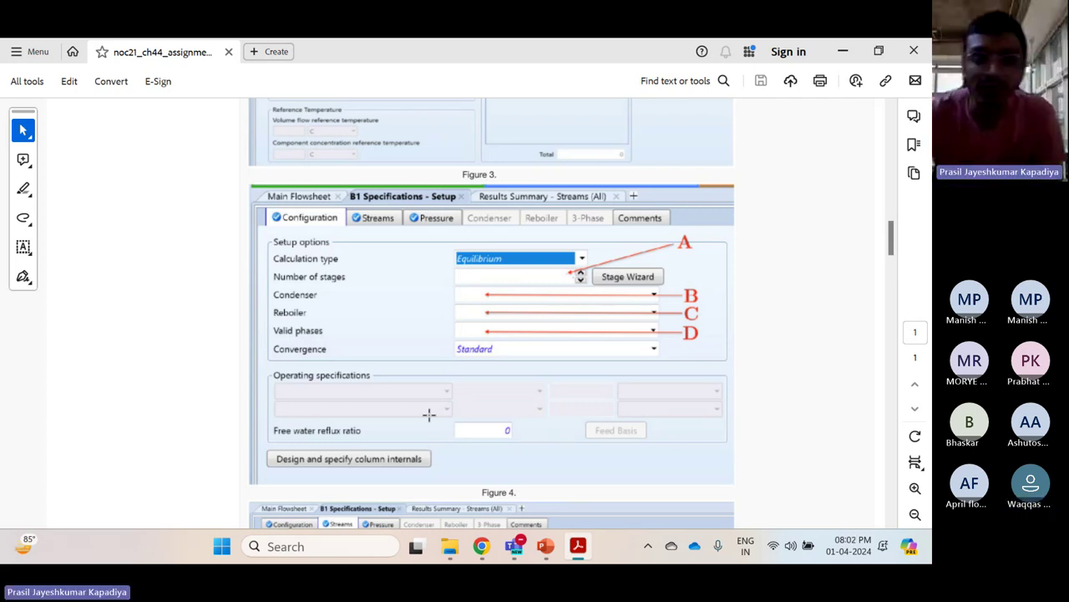
Scroll below Figure 7 to the first questions' accepted answers, glancing at the PowerPoint slides before returning to the PDF
scroll(429, 414, down, 15)
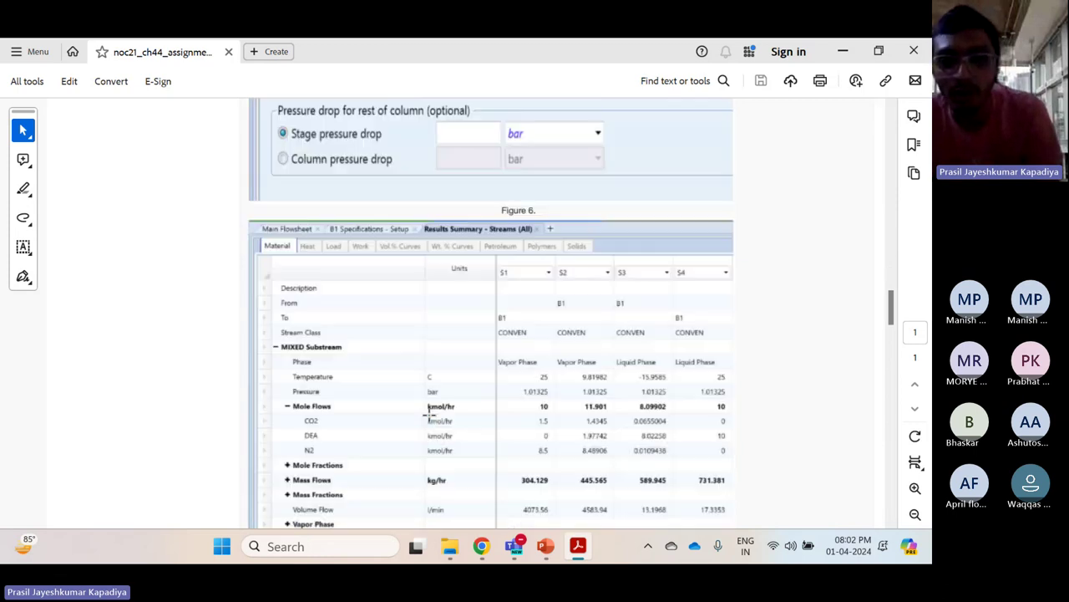
scroll(428, 414, down, 5)
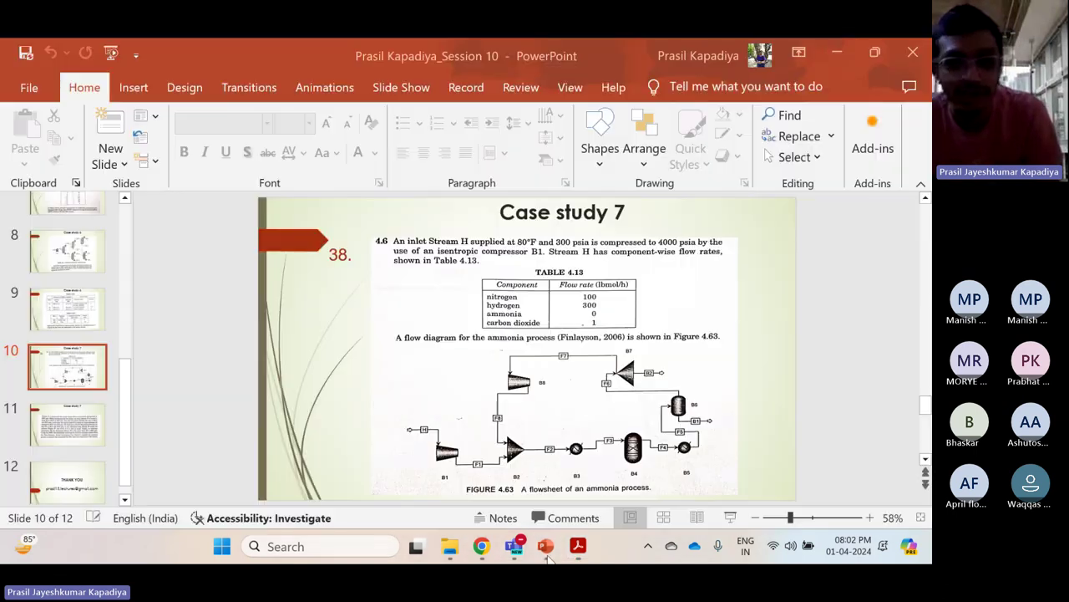
click(545, 547)
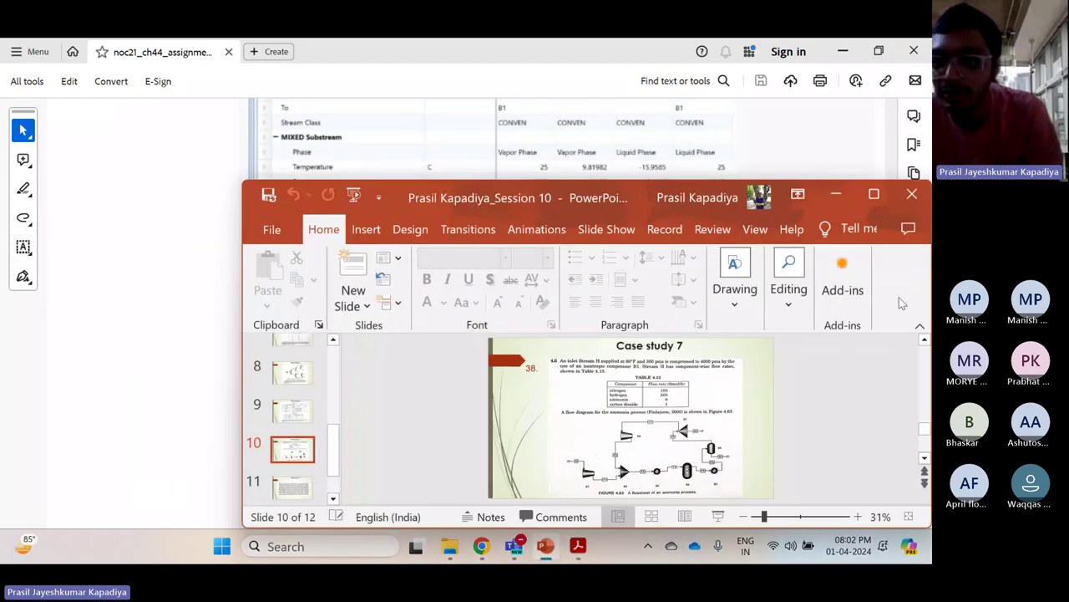
click(835, 195)
Scroll down through the accepted answers for questions 8–12, then back up to Figures 4 and 5
scroll(835, 199, down, 15)
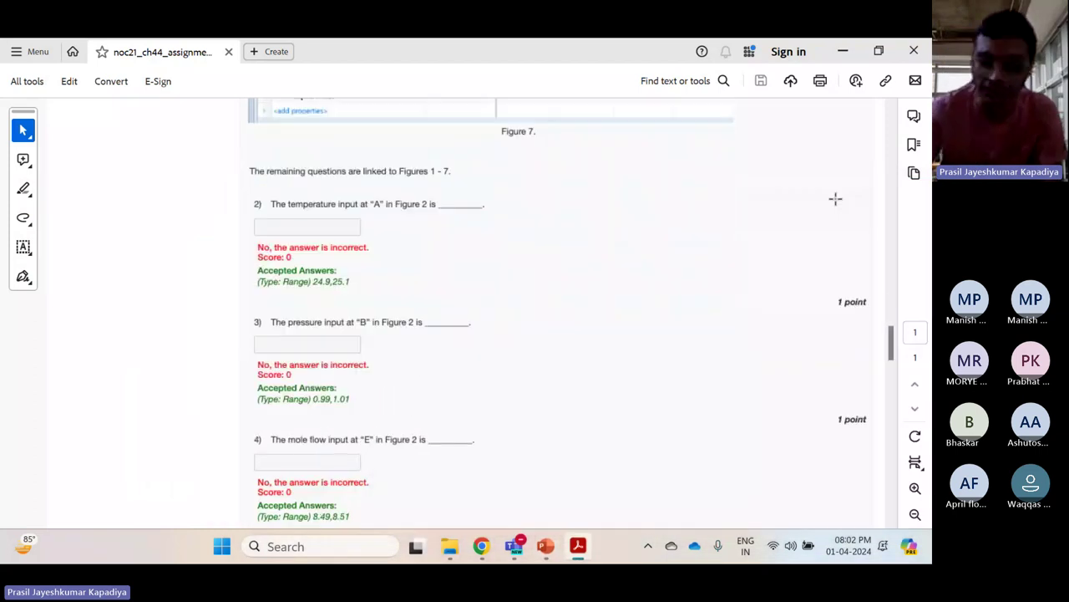
scroll(835, 199, down, 5)
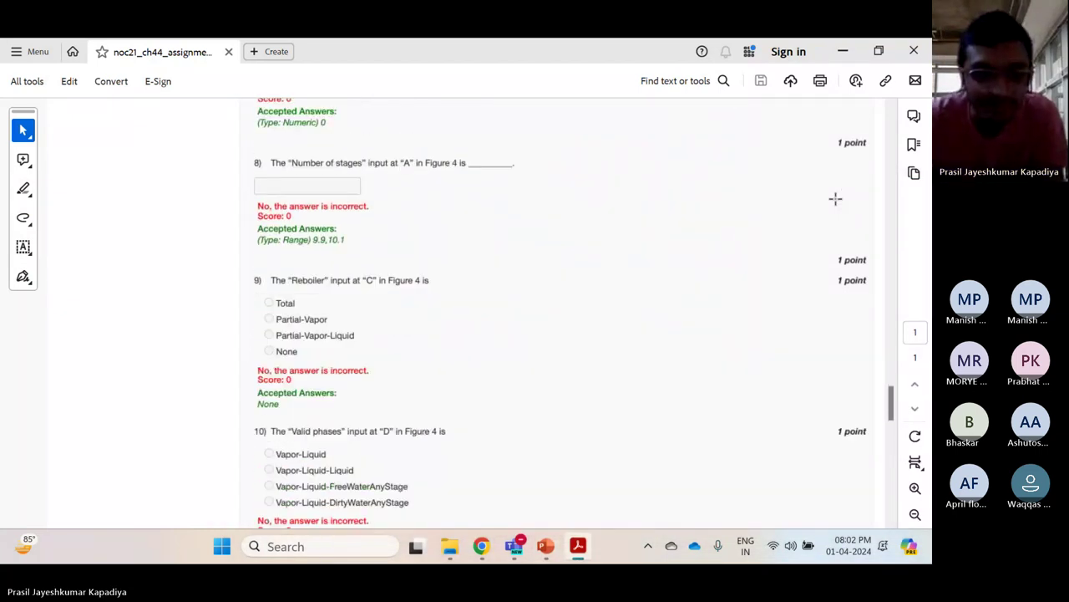
scroll(835, 199, down, 3)
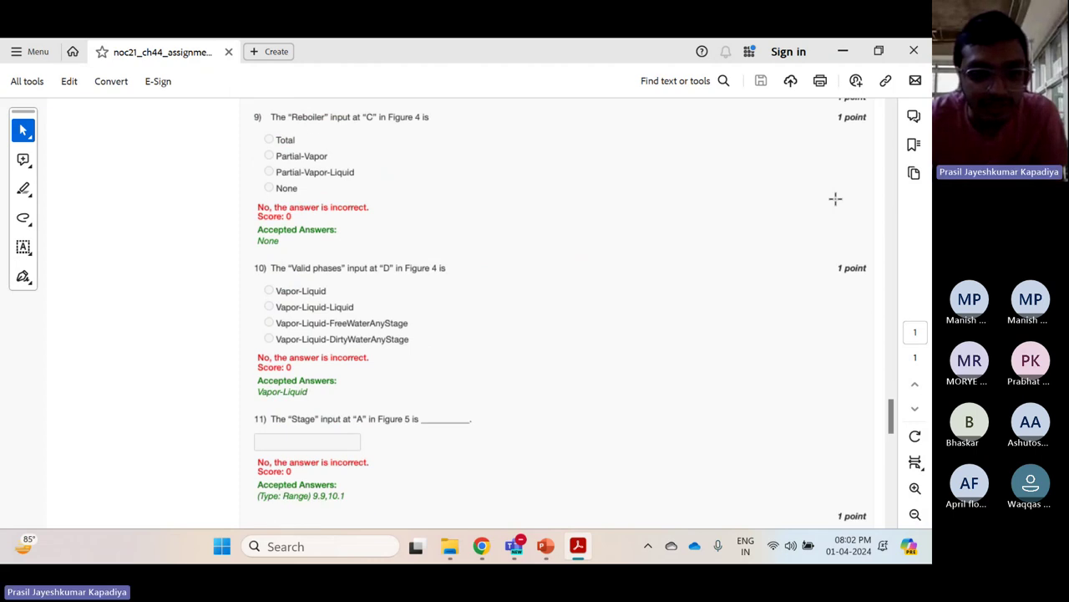
scroll(836, 199, down, 1)
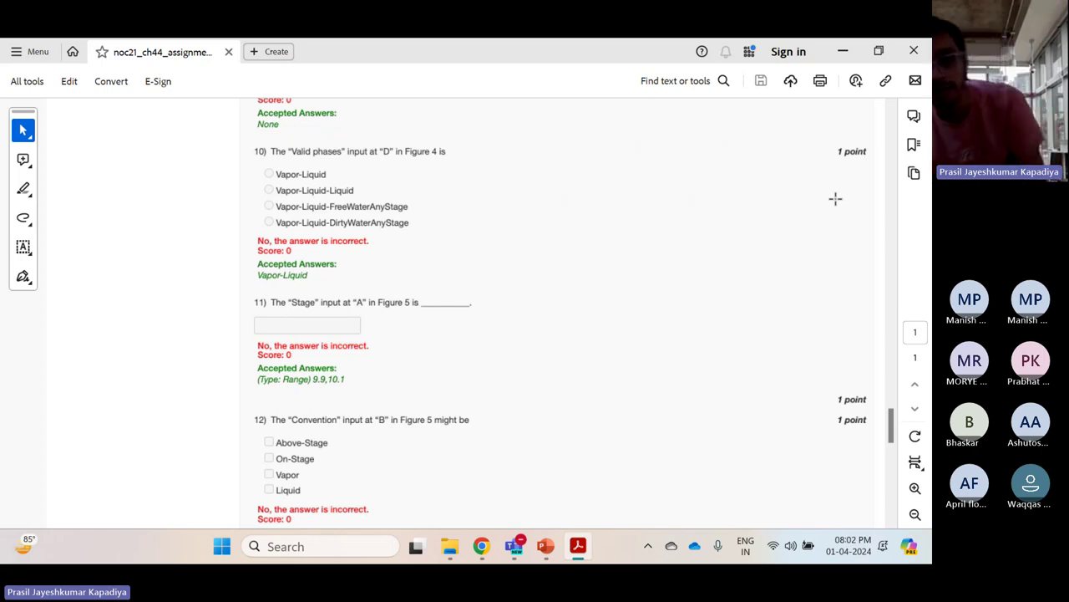
scroll(835, 199, up, 10)
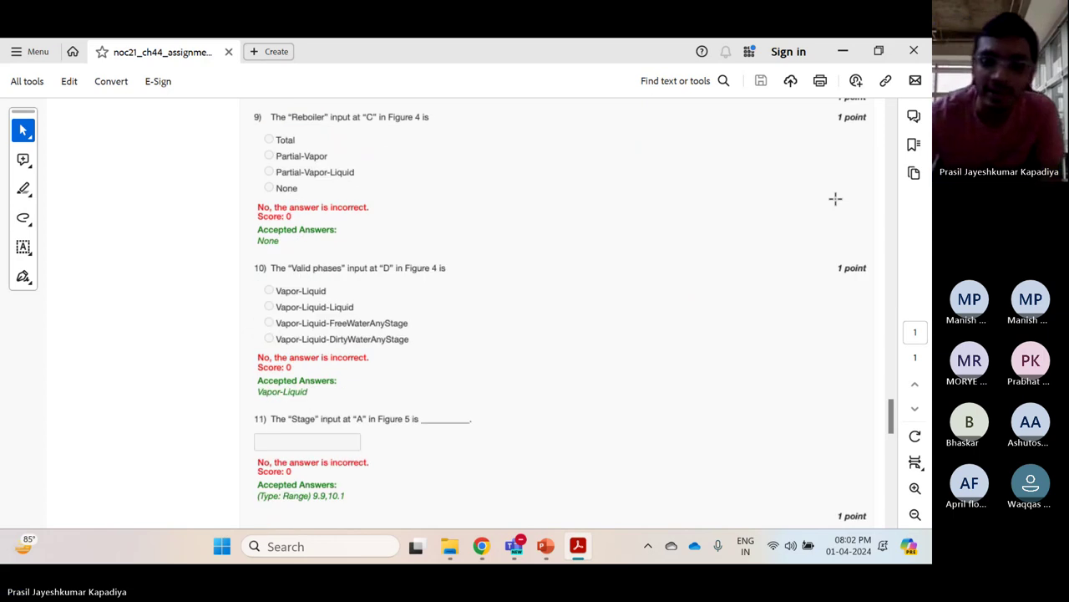
scroll(835, 199, up, 15)
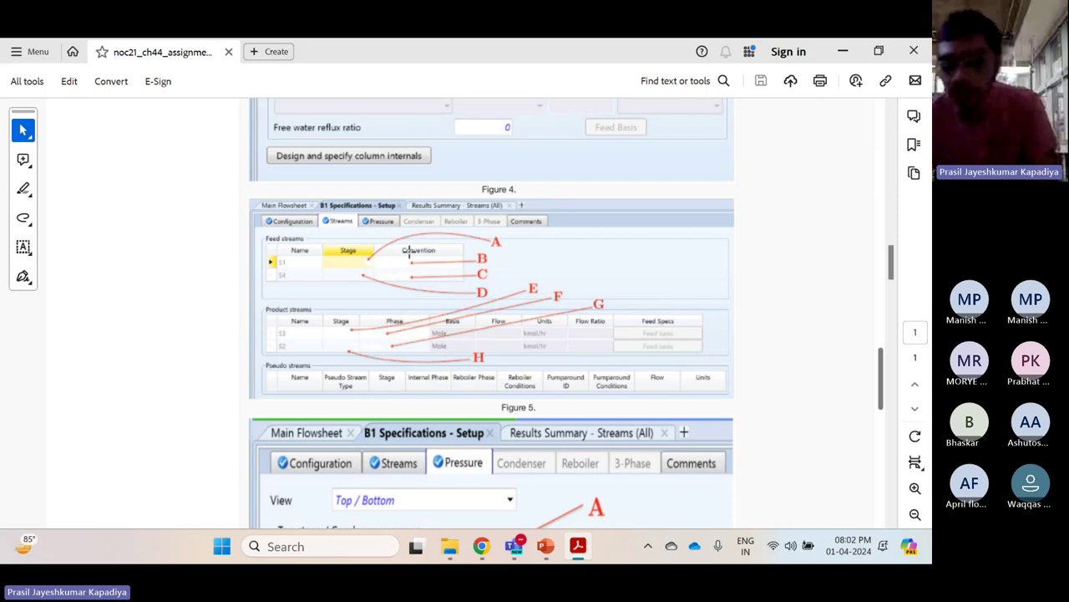
Scroll down to read the accepted answers for questions 8–12
scroll(410, 253, down, 15)
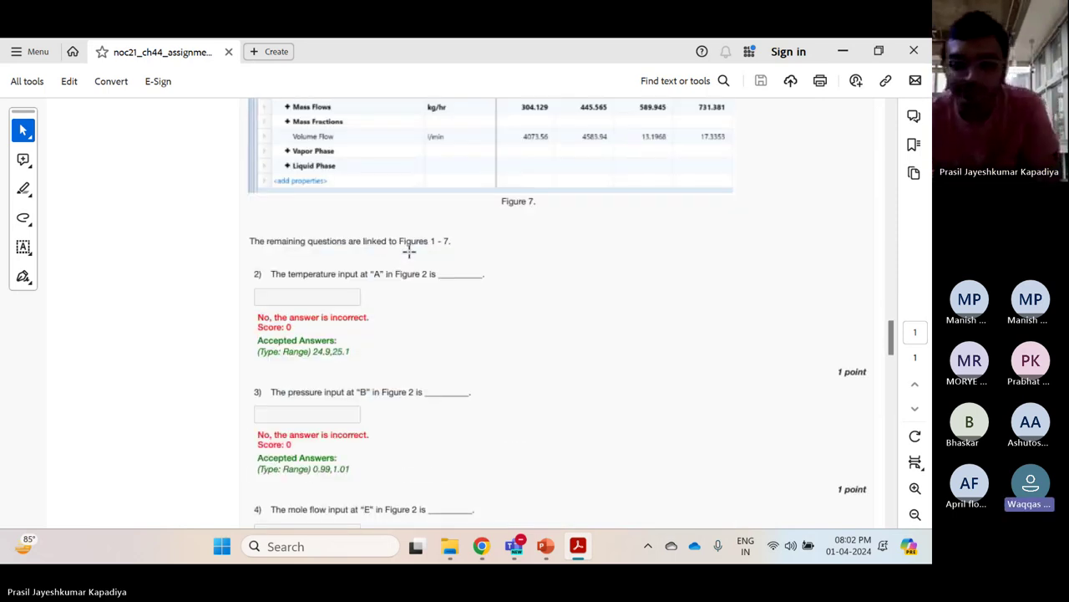
scroll(409, 252, down, 10)
scroll(409, 251, down, 3)
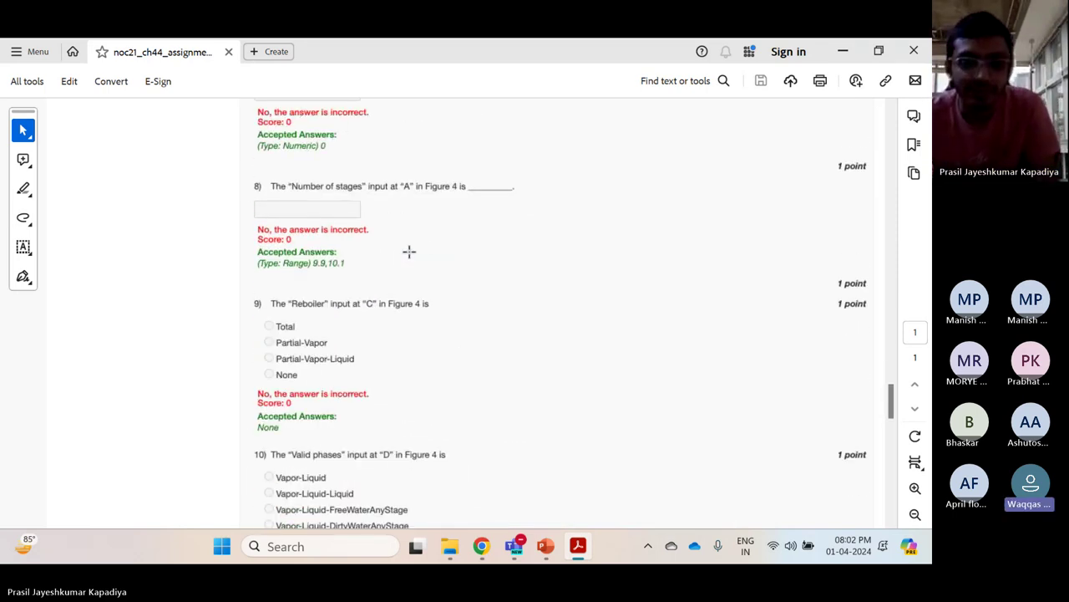
scroll(409, 251, down, 10)
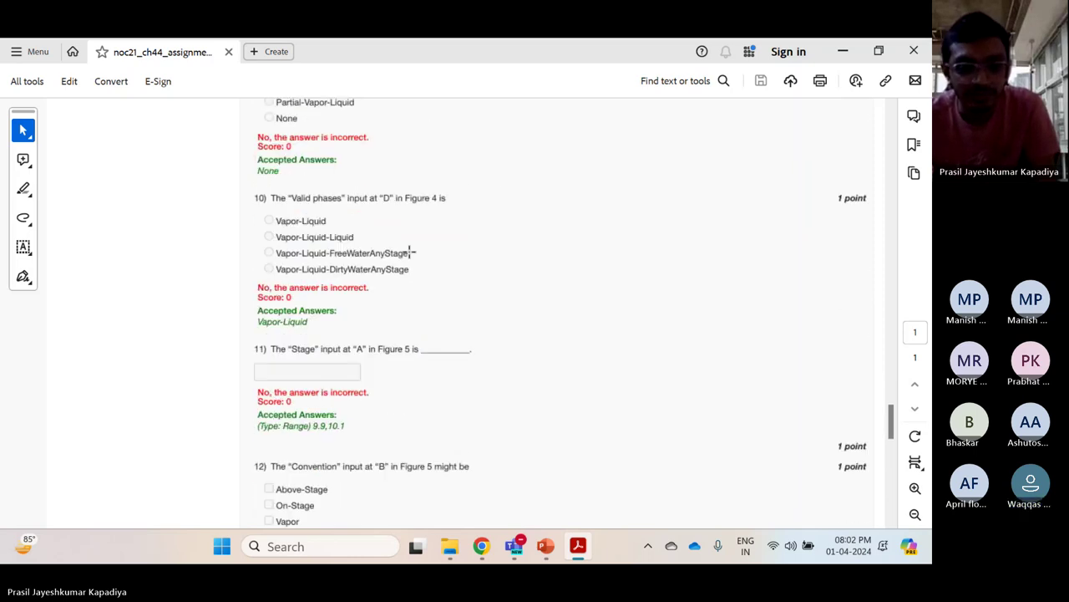
scroll(410, 251, down, 2)
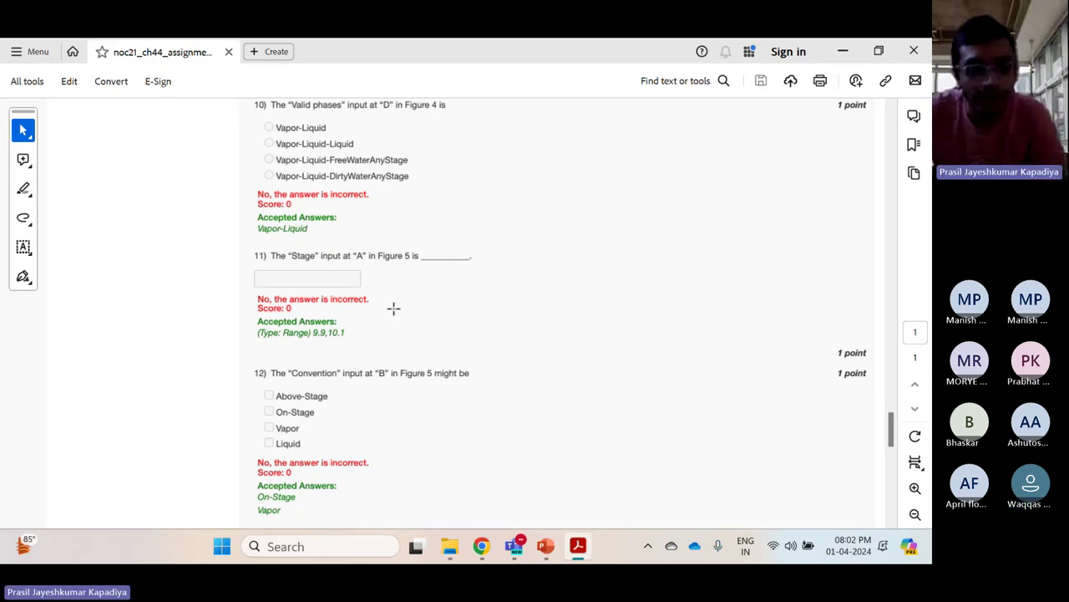
scroll(394, 309, up, 3)
scroll(393, 308, down, 3)
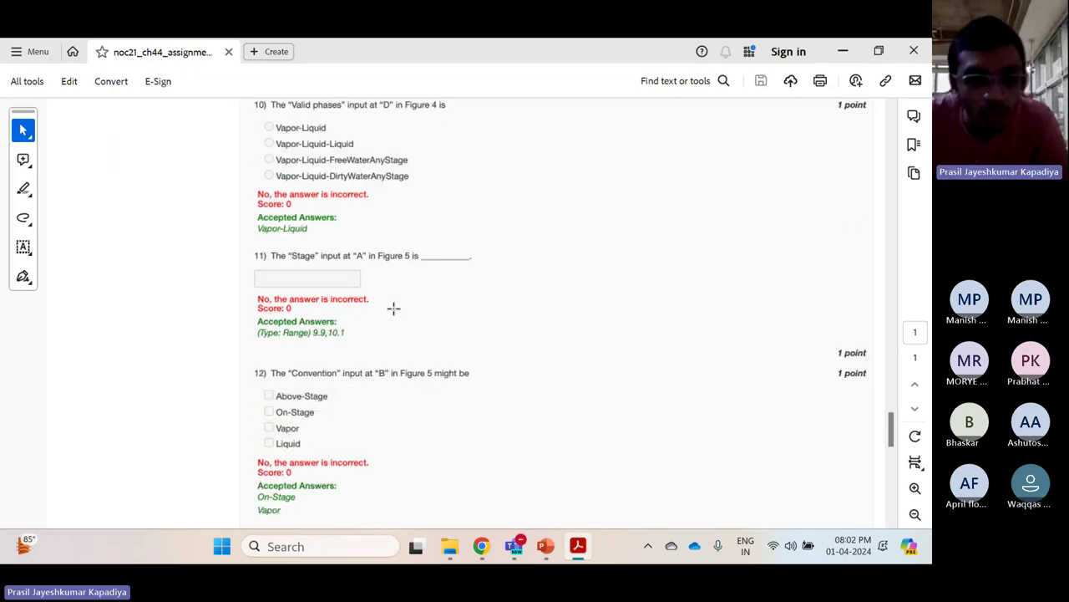
Scroll back and forth between the answers and Figures 4–5, settling on Figure 4's column configuration form
scroll(393, 308, up, 20)
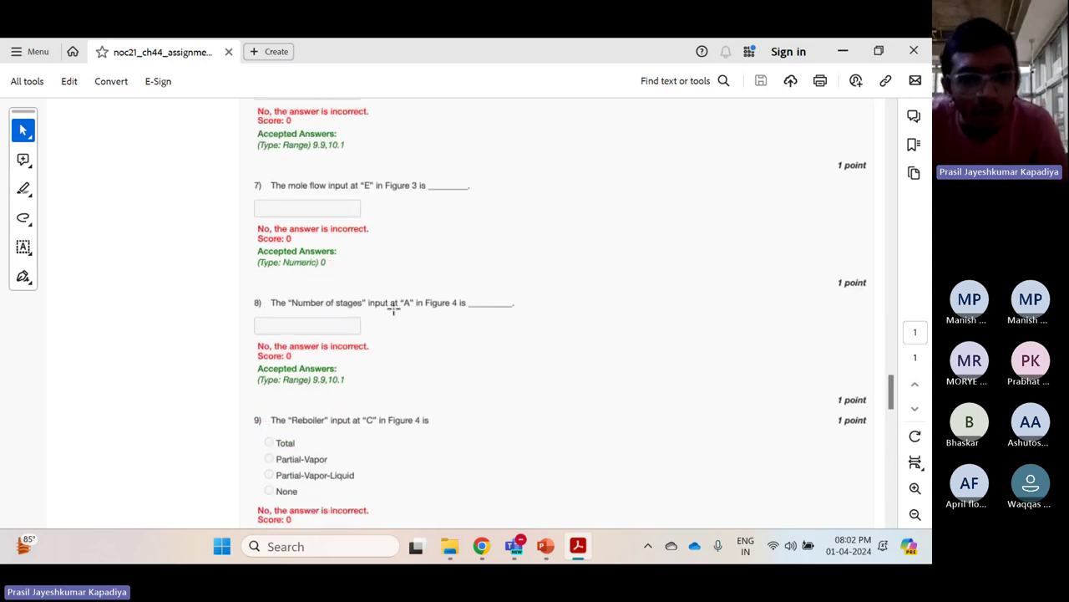
scroll(393, 308, up, 20)
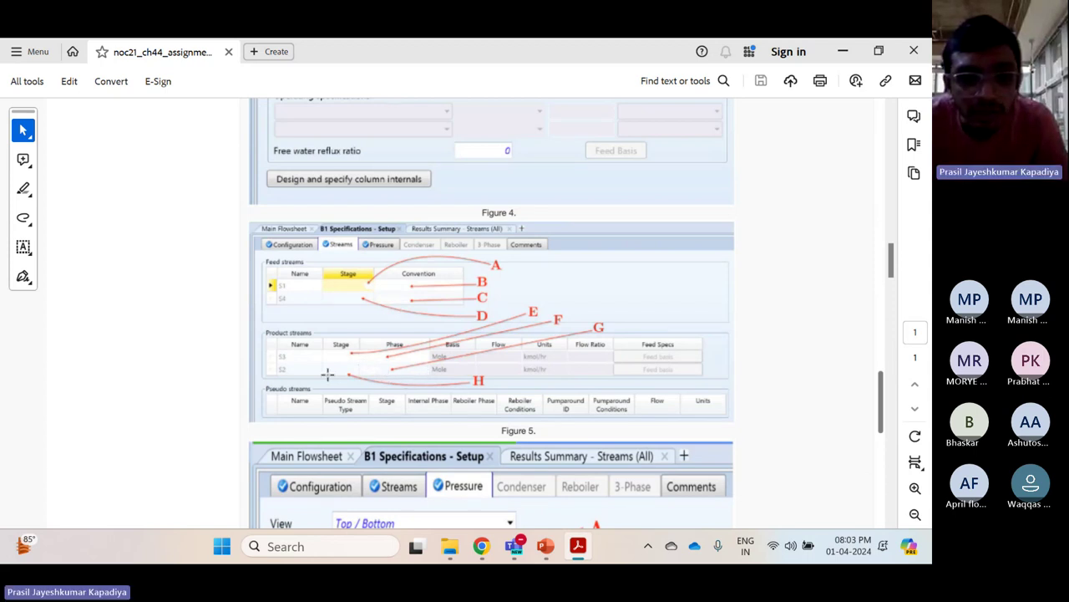
scroll(443, 338, up, 2)
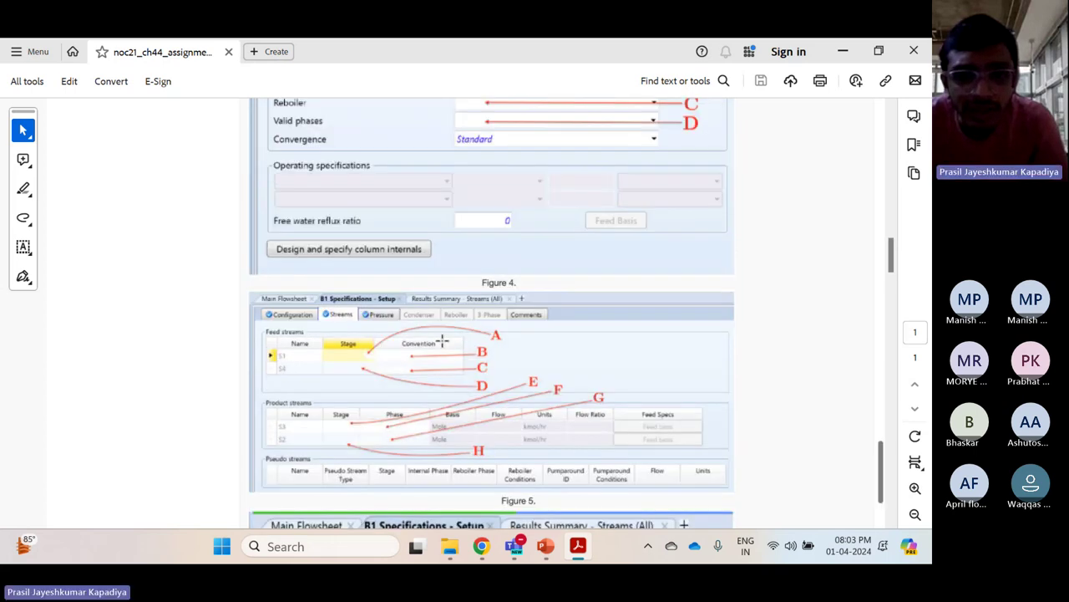
scroll(426, 336, down, 2)
scroll(420, 335, down, 5)
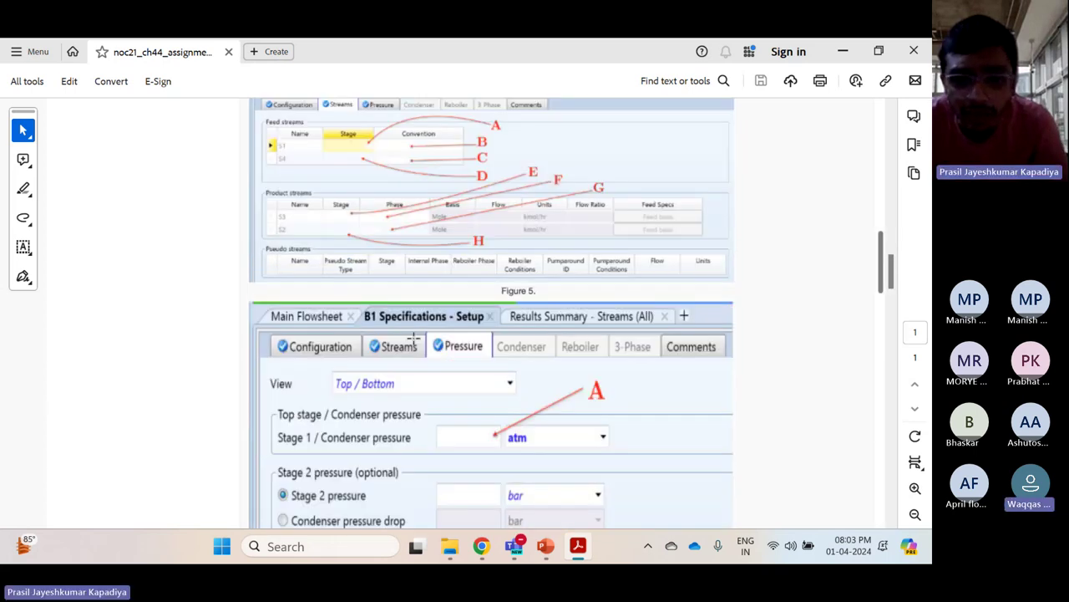
scroll(418, 336, up, 2)
scroll(413, 337, down, 6)
scroll(413, 338, down, 10)
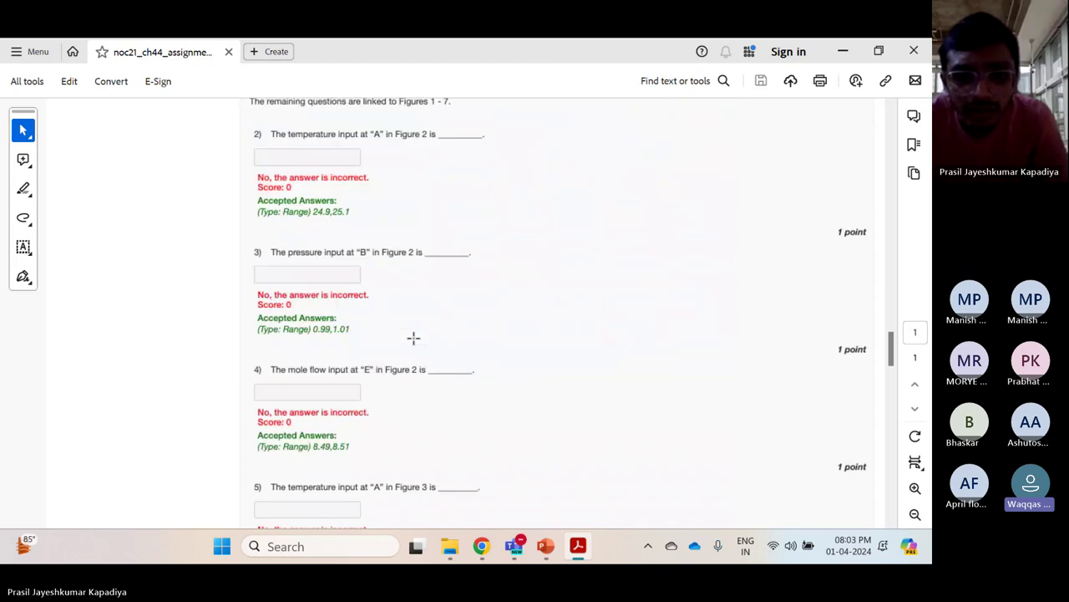
scroll(413, 338, up, 15)
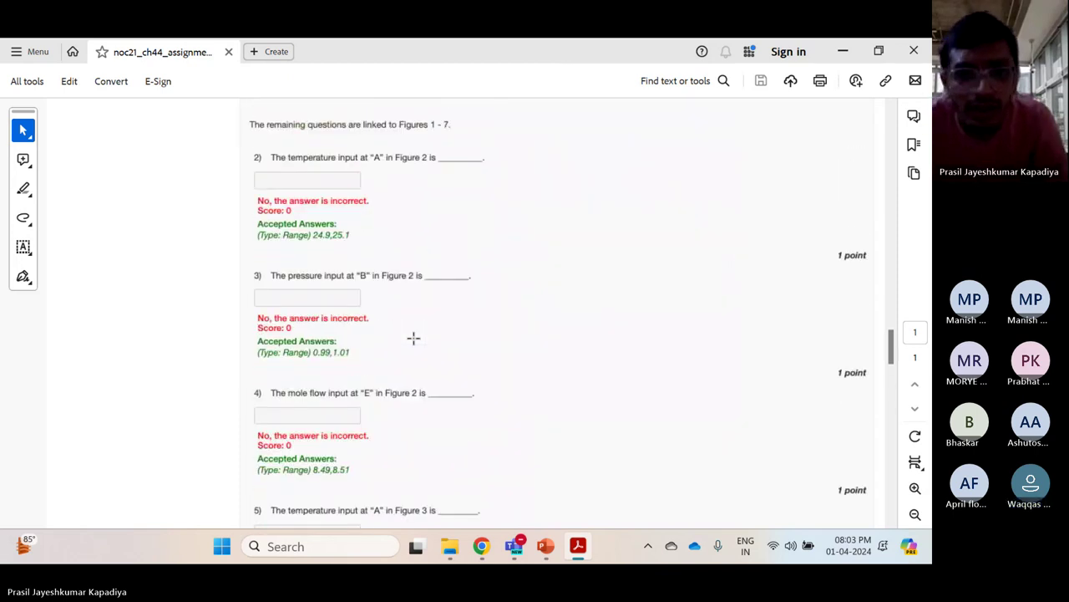
scroll(412, 338, up, 3)
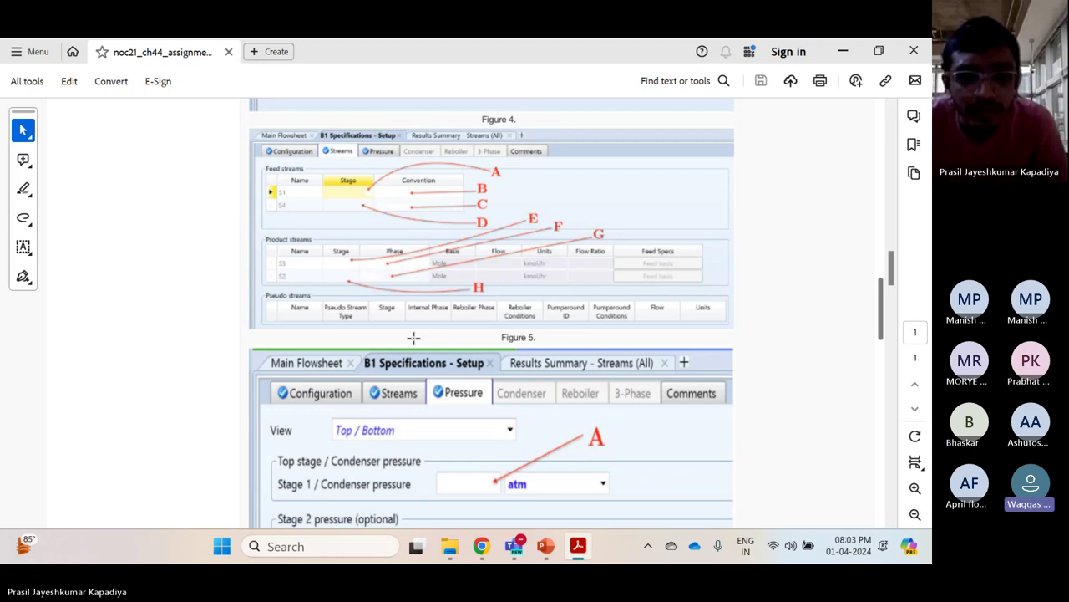
scroll(412, 337, up, 20)
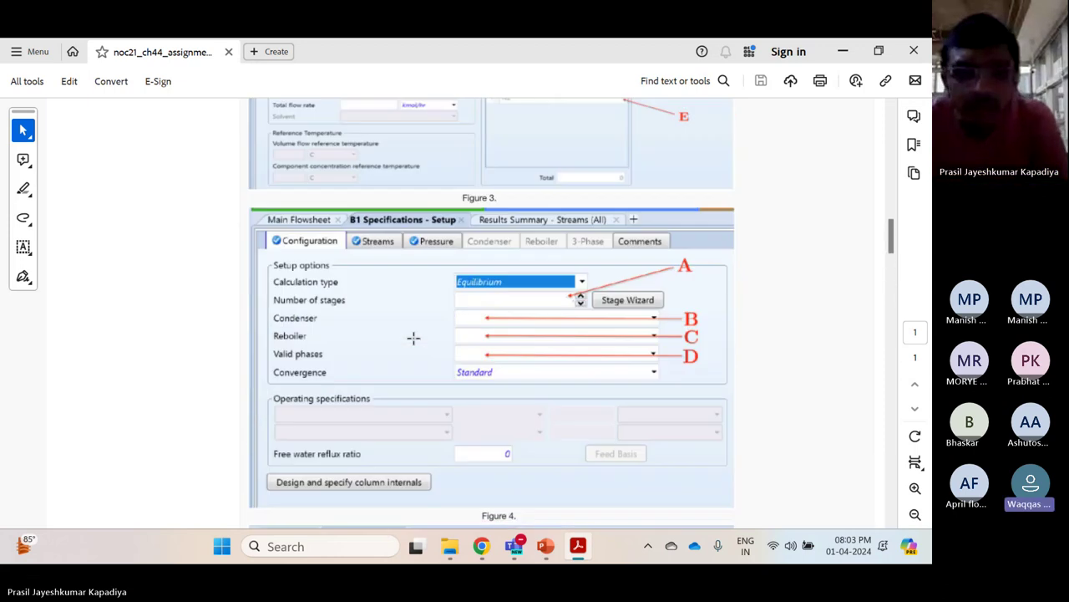
Scroll down through the accepted answers for questions 7–13
scroll(413, 337, up, 2)
scroll(413, 337, down, 10)
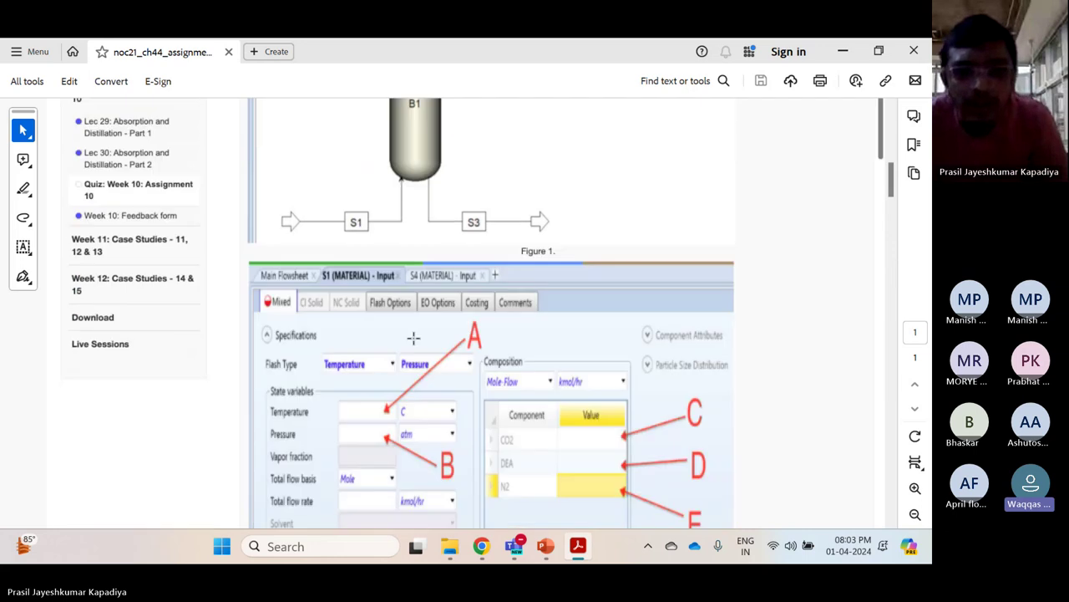
scroll(413, 338, down, 20)
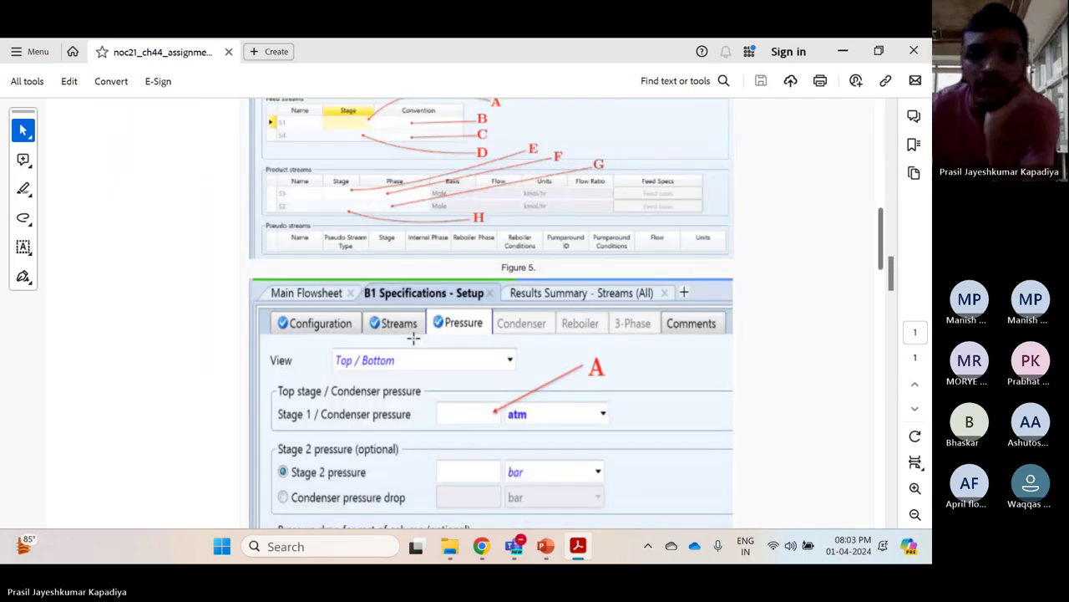
scroll(413, 338, down, 15)
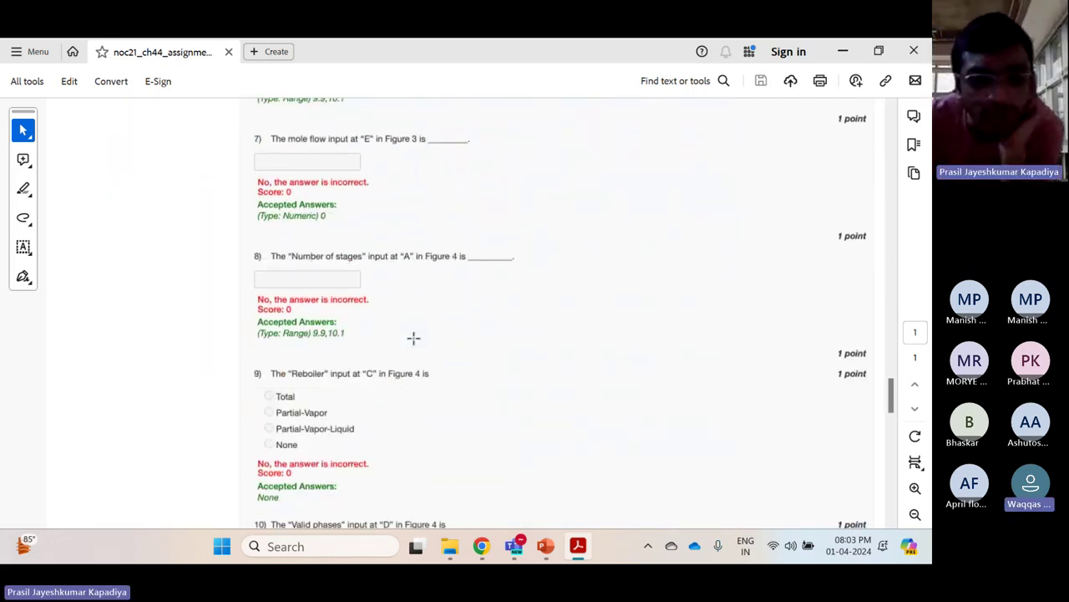
scroll(413, 337, down, 5)
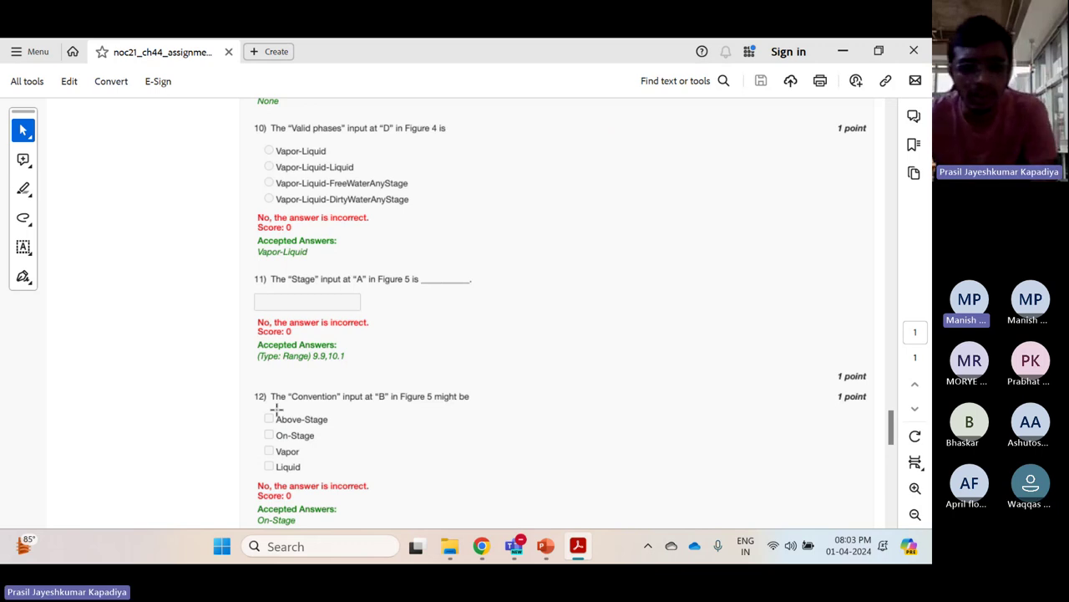
scroll(277, 409, down, 1)
scroll(276, 408, down, 2)
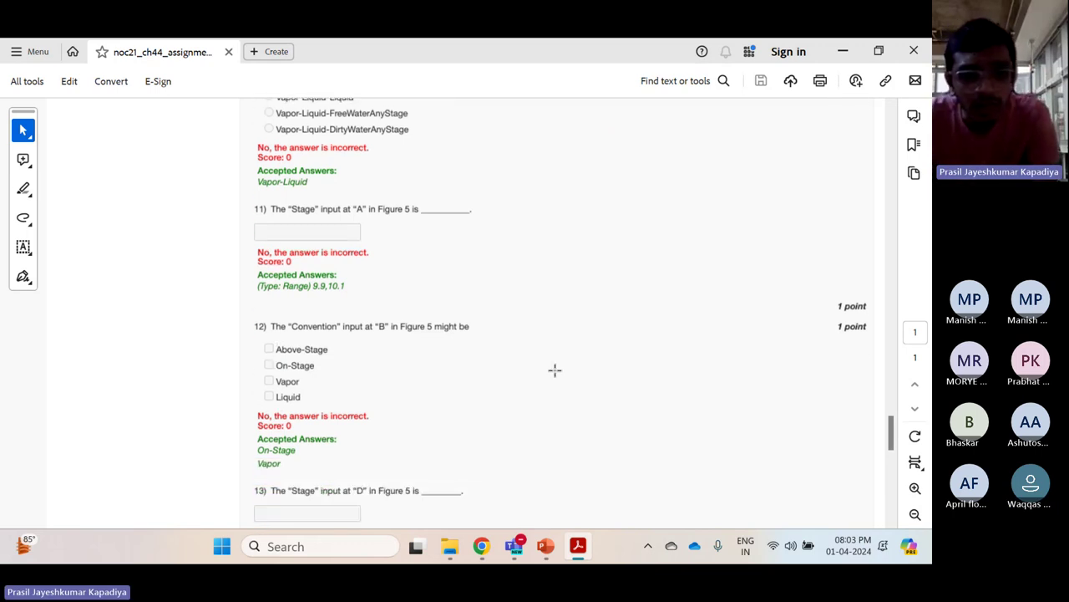
Scroll back up past Figures 6–2 to Figure 1's B1 column flowsheet with streams S1 and S3
scroll(554, 370, up, 20)
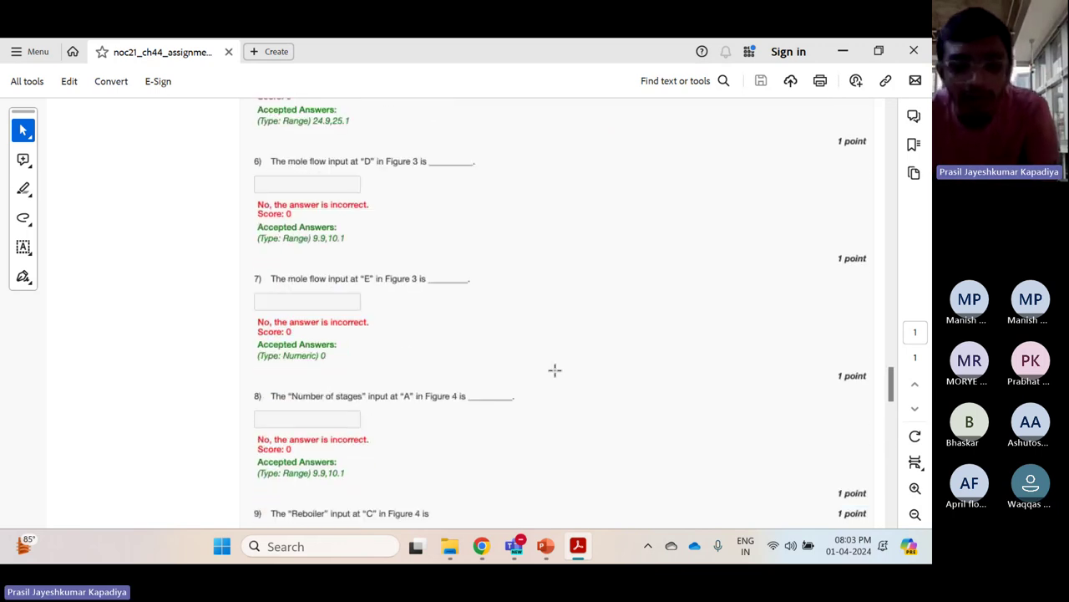
scroll(554, 370, up, 15)
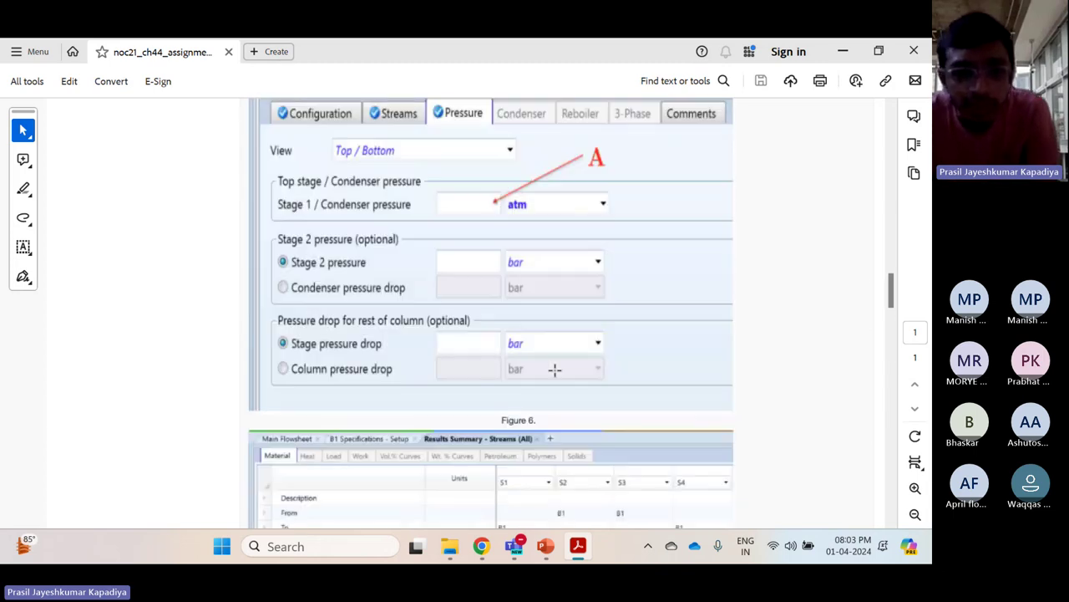
scroll(554, 370, up, 15)
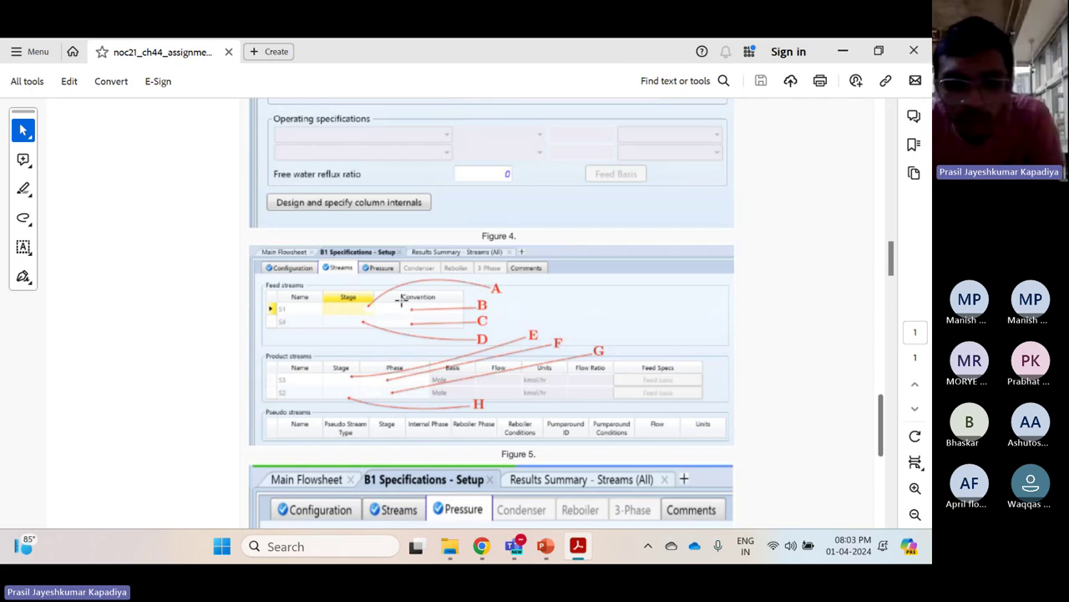
scroll(401, 301, up, 2)
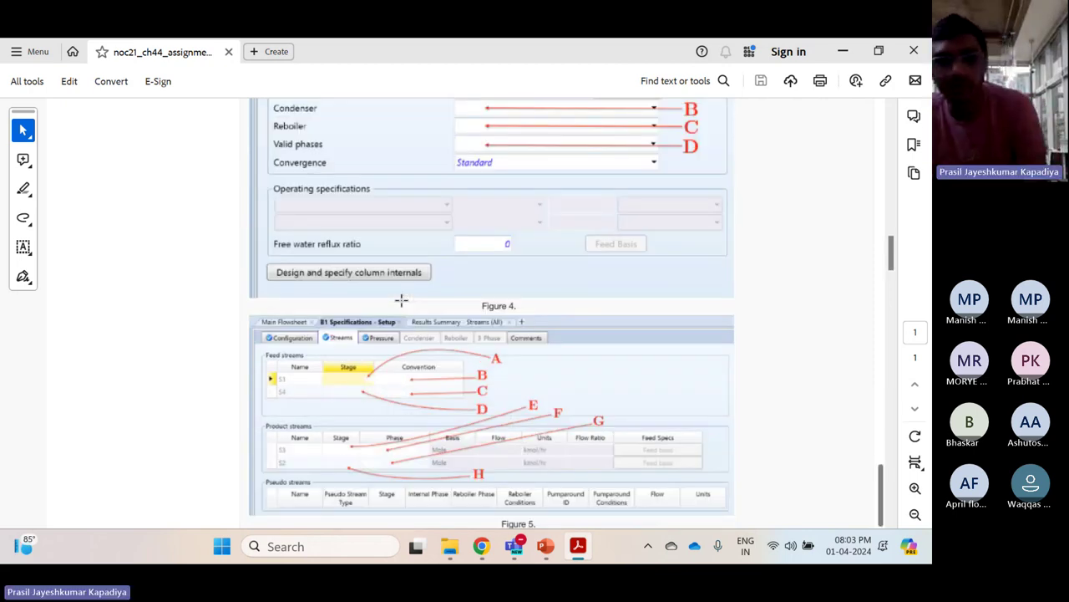
scroll(401, 301, down, 5)
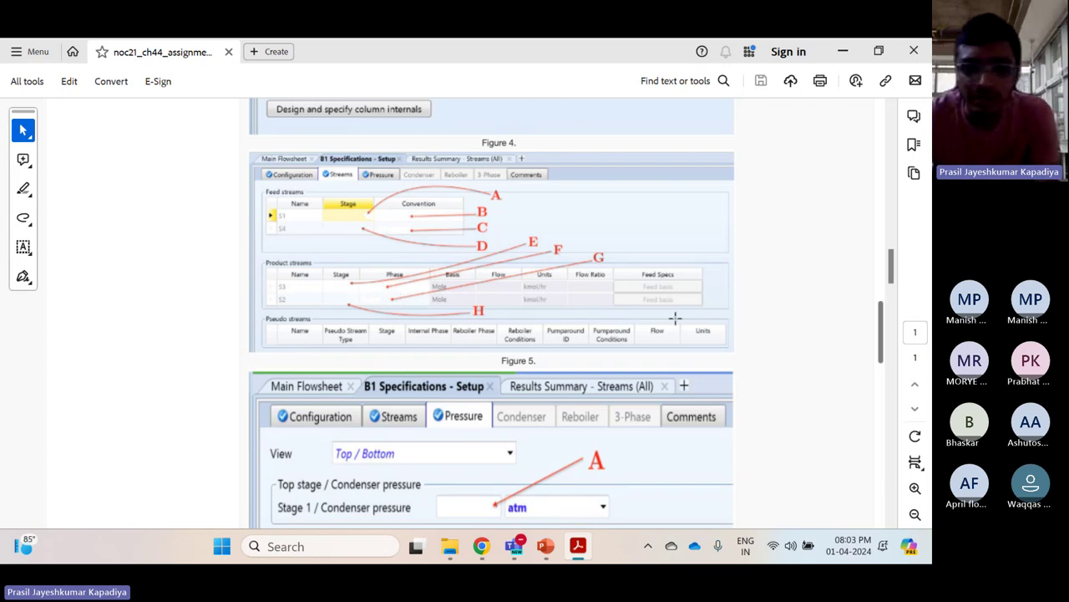
scroll(487, 272, up, 10)
scroll(488, 272, up, 8)
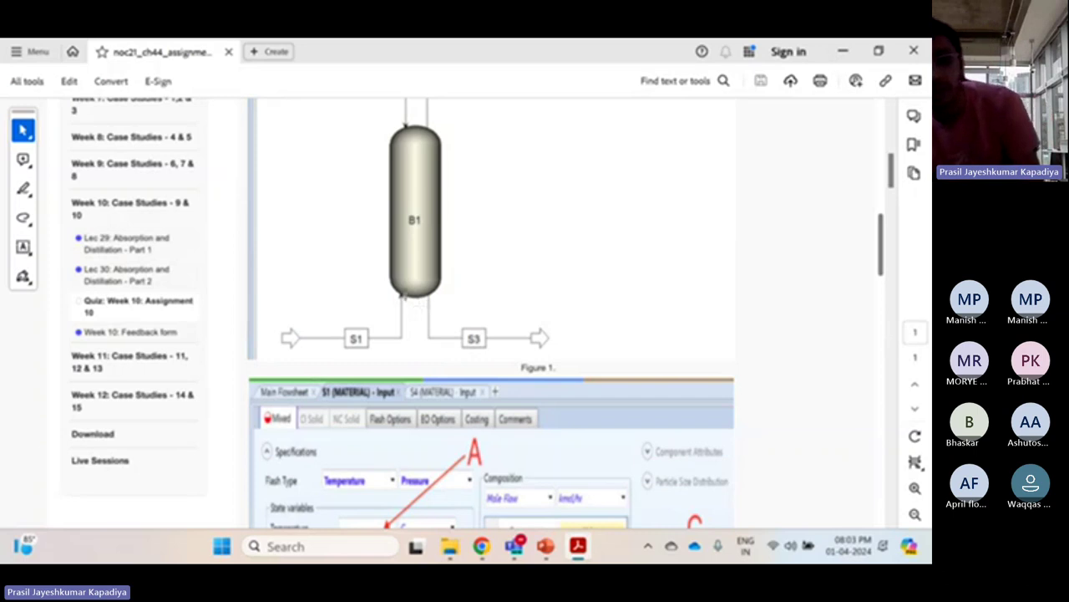
Scroll from Figure 1 down to the graded questions
scroll(418, 306, up, 3)
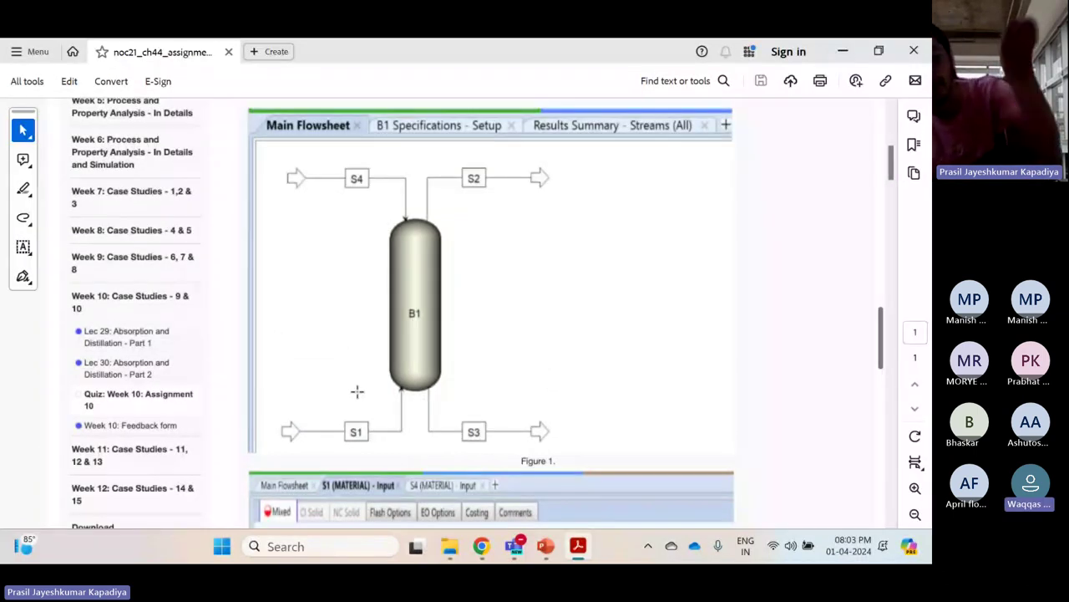
scroll(357, 391, down, 10)
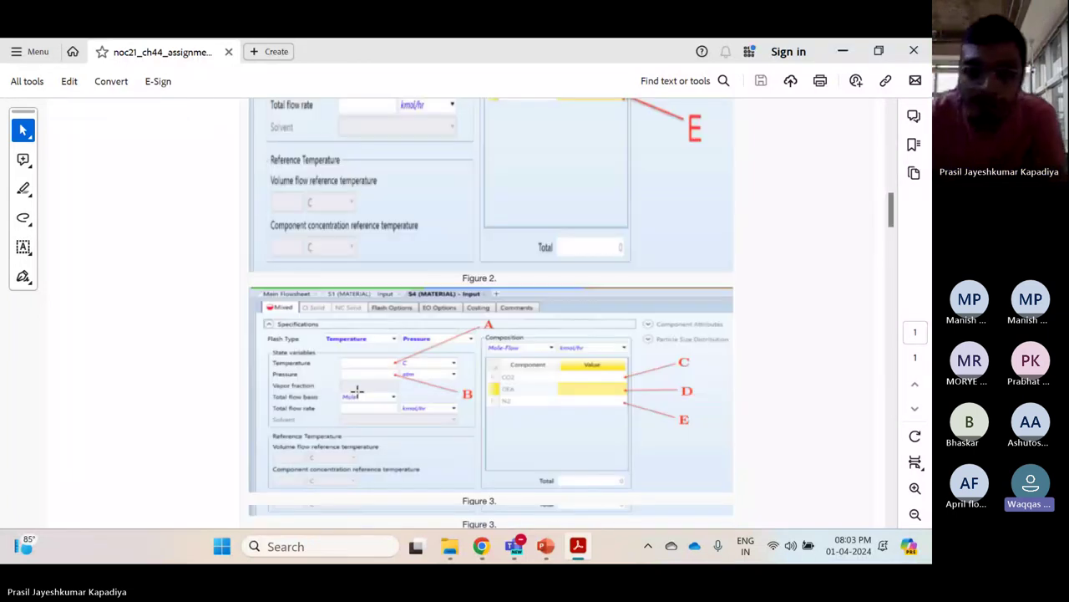
scroll(357, 391, down, 15)
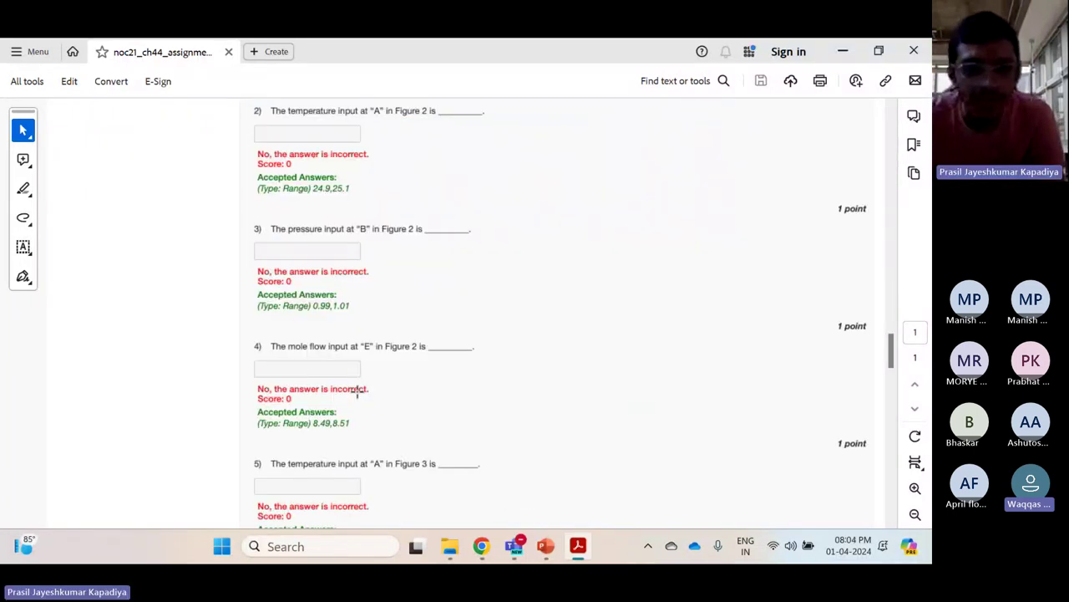
scroll(356, 391, down, 10)
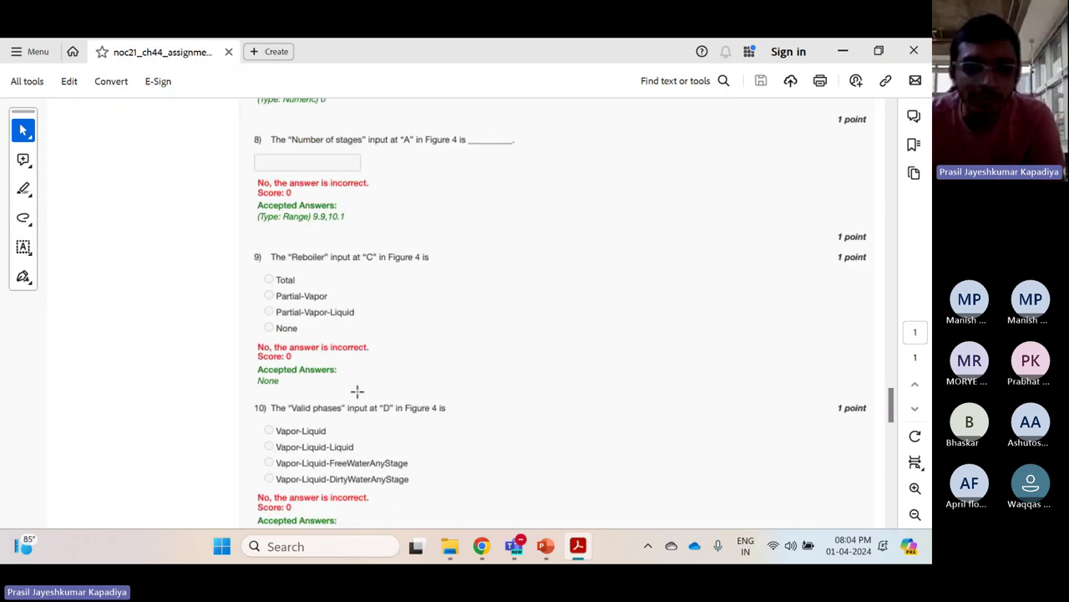
scroll(357, 391, down, 4)
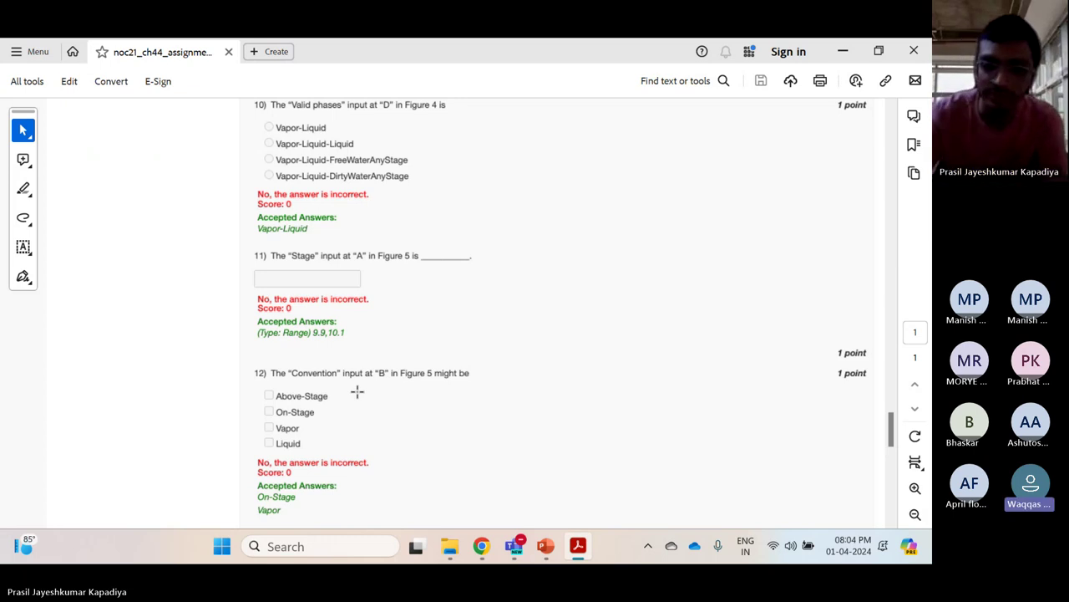
scroll(357, 391, down, 2)
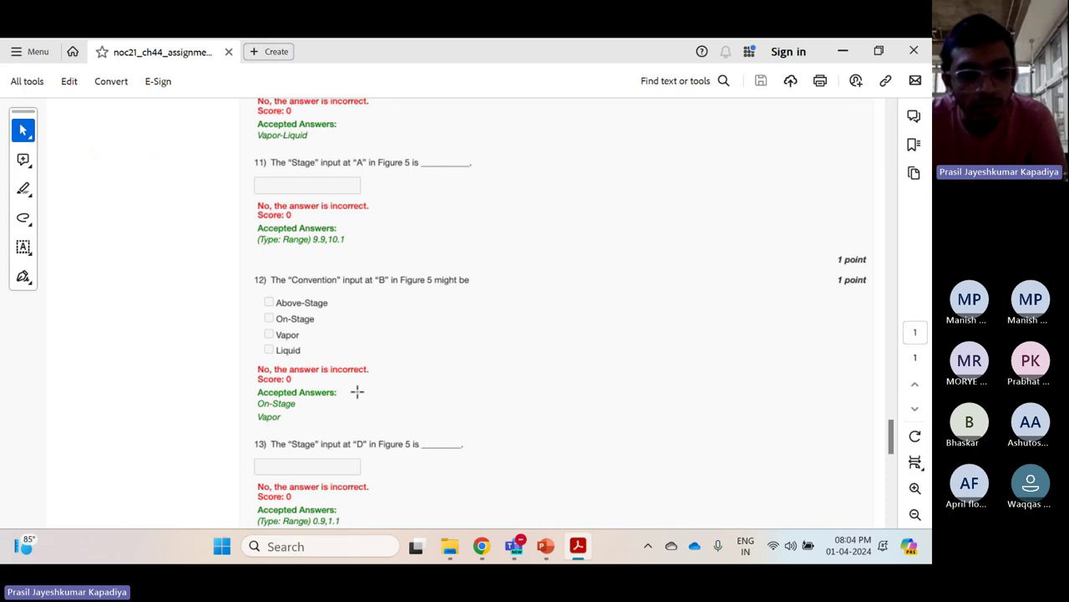
Scroll back to Figures 3–5, then down to questions 12–14, showing question 13's Stage range 0.9–1.1
scroll(357, 391, up, 20)
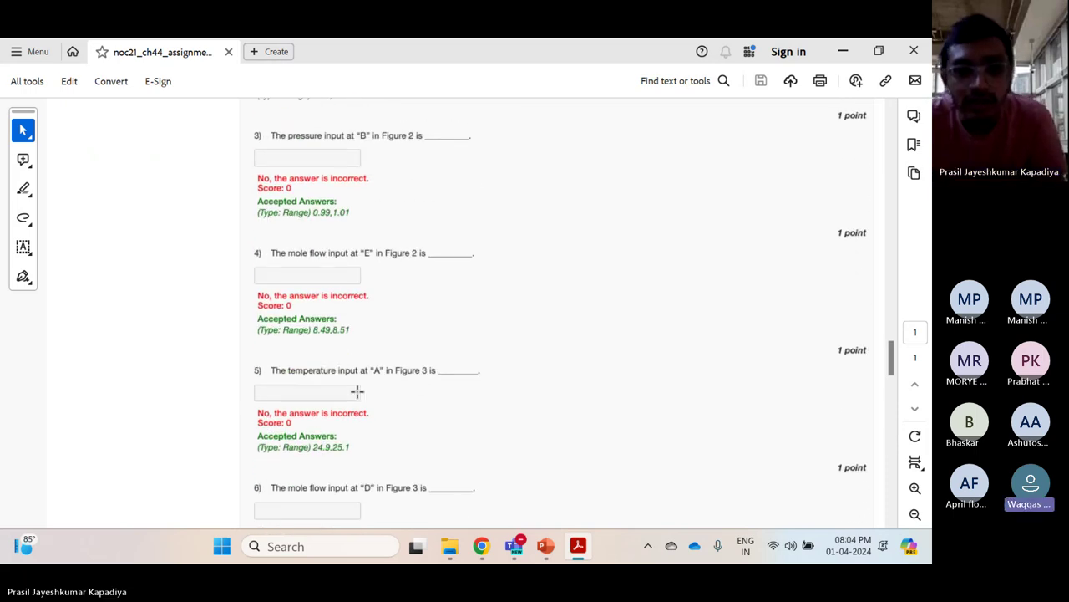
scroll(356, 391, up, 20)
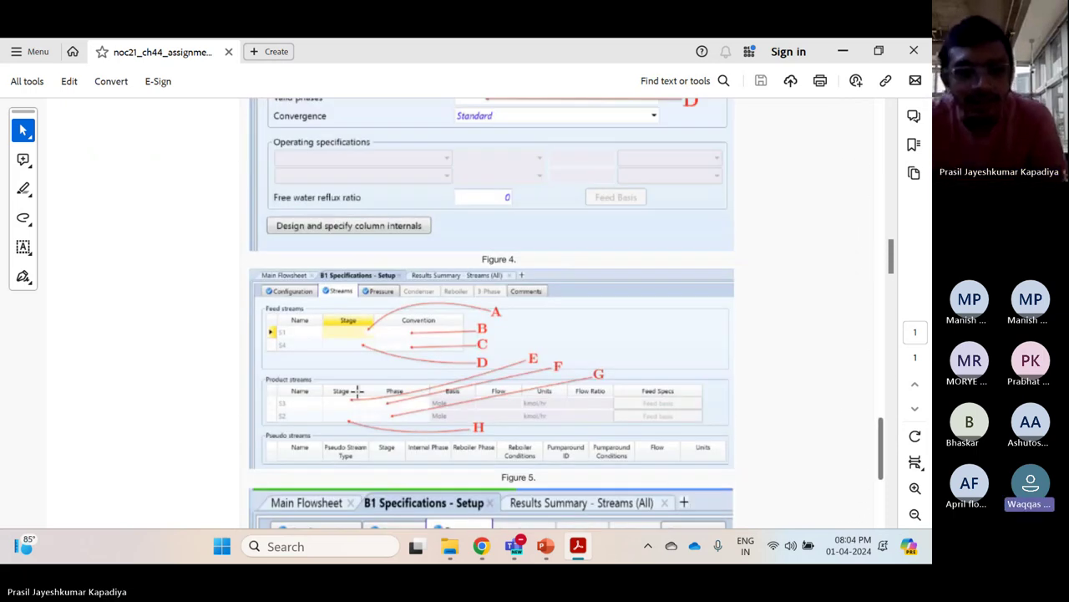
scroll(357, 391, up, 10)
scroll(357, 391, down, 20)
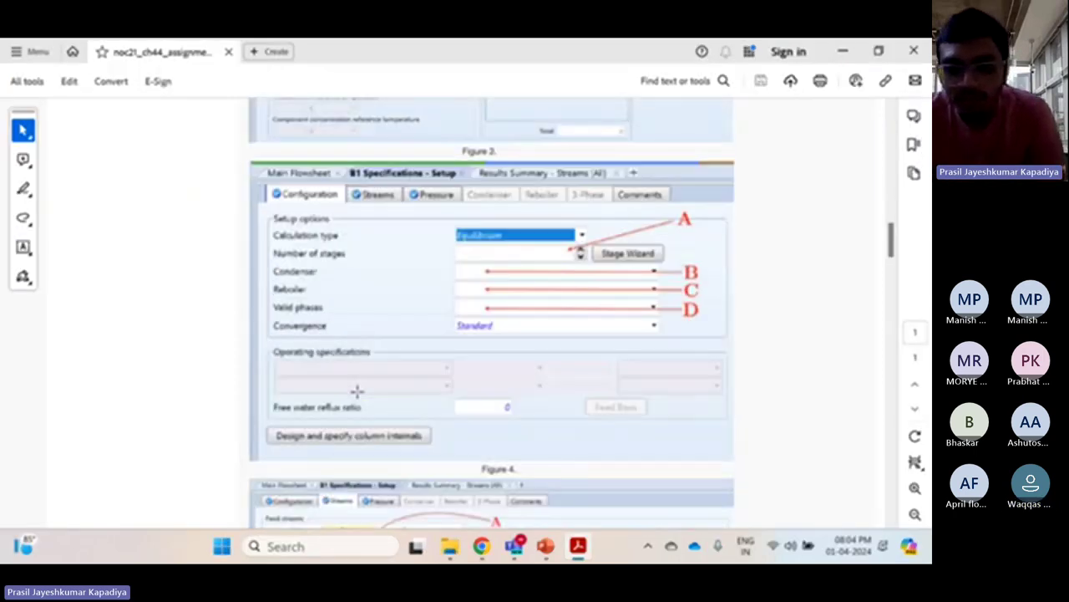
scroll(357, 391, down, 20)
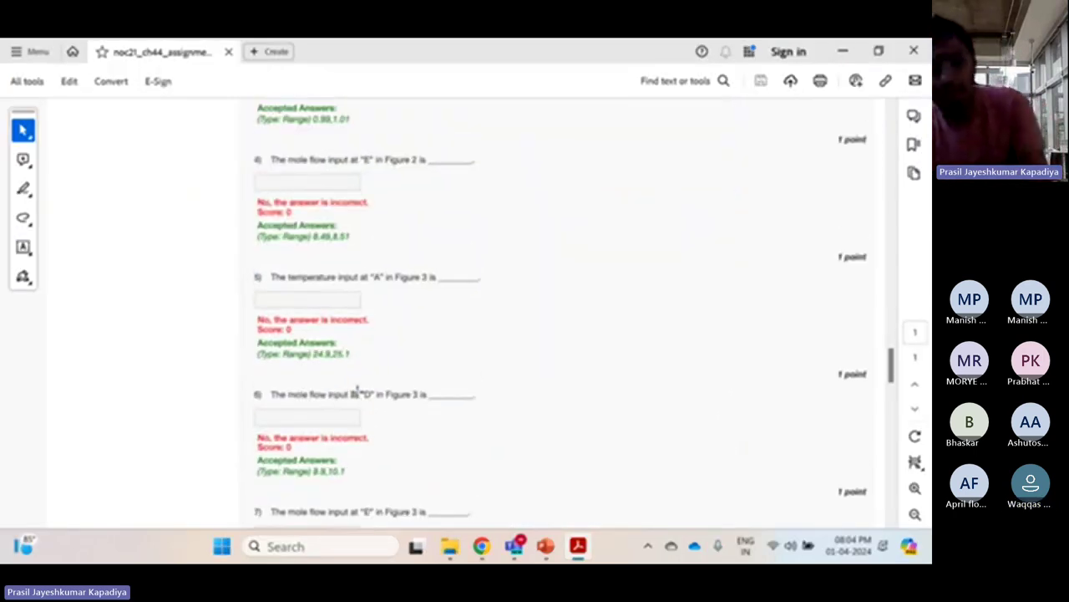
scroll(357, 391, down, 3)
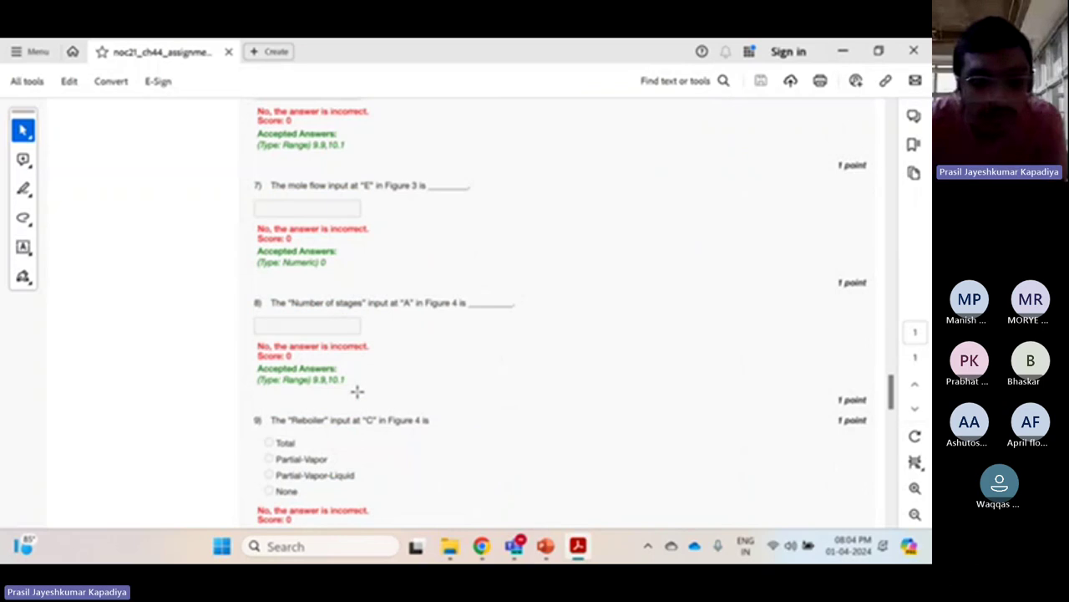
scroll(356, 391, down, 14)
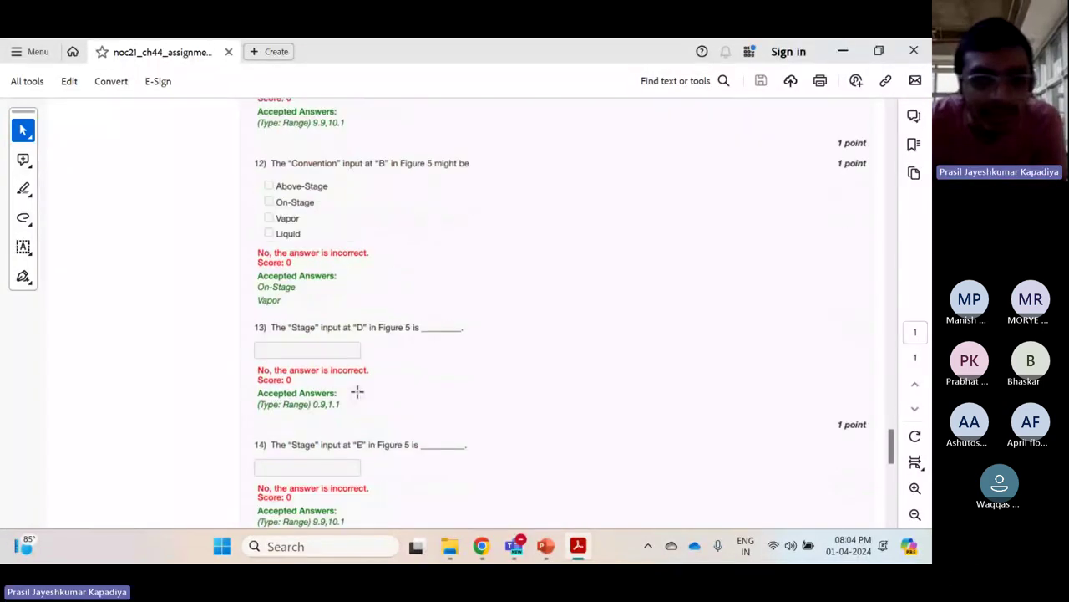
scroll(357, 391, up, 1)
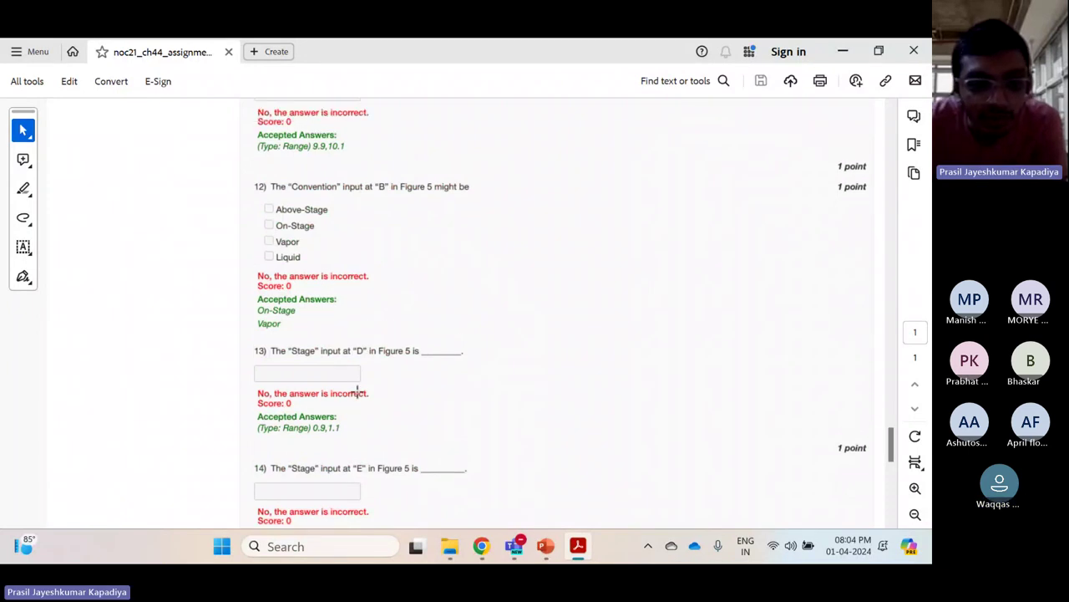